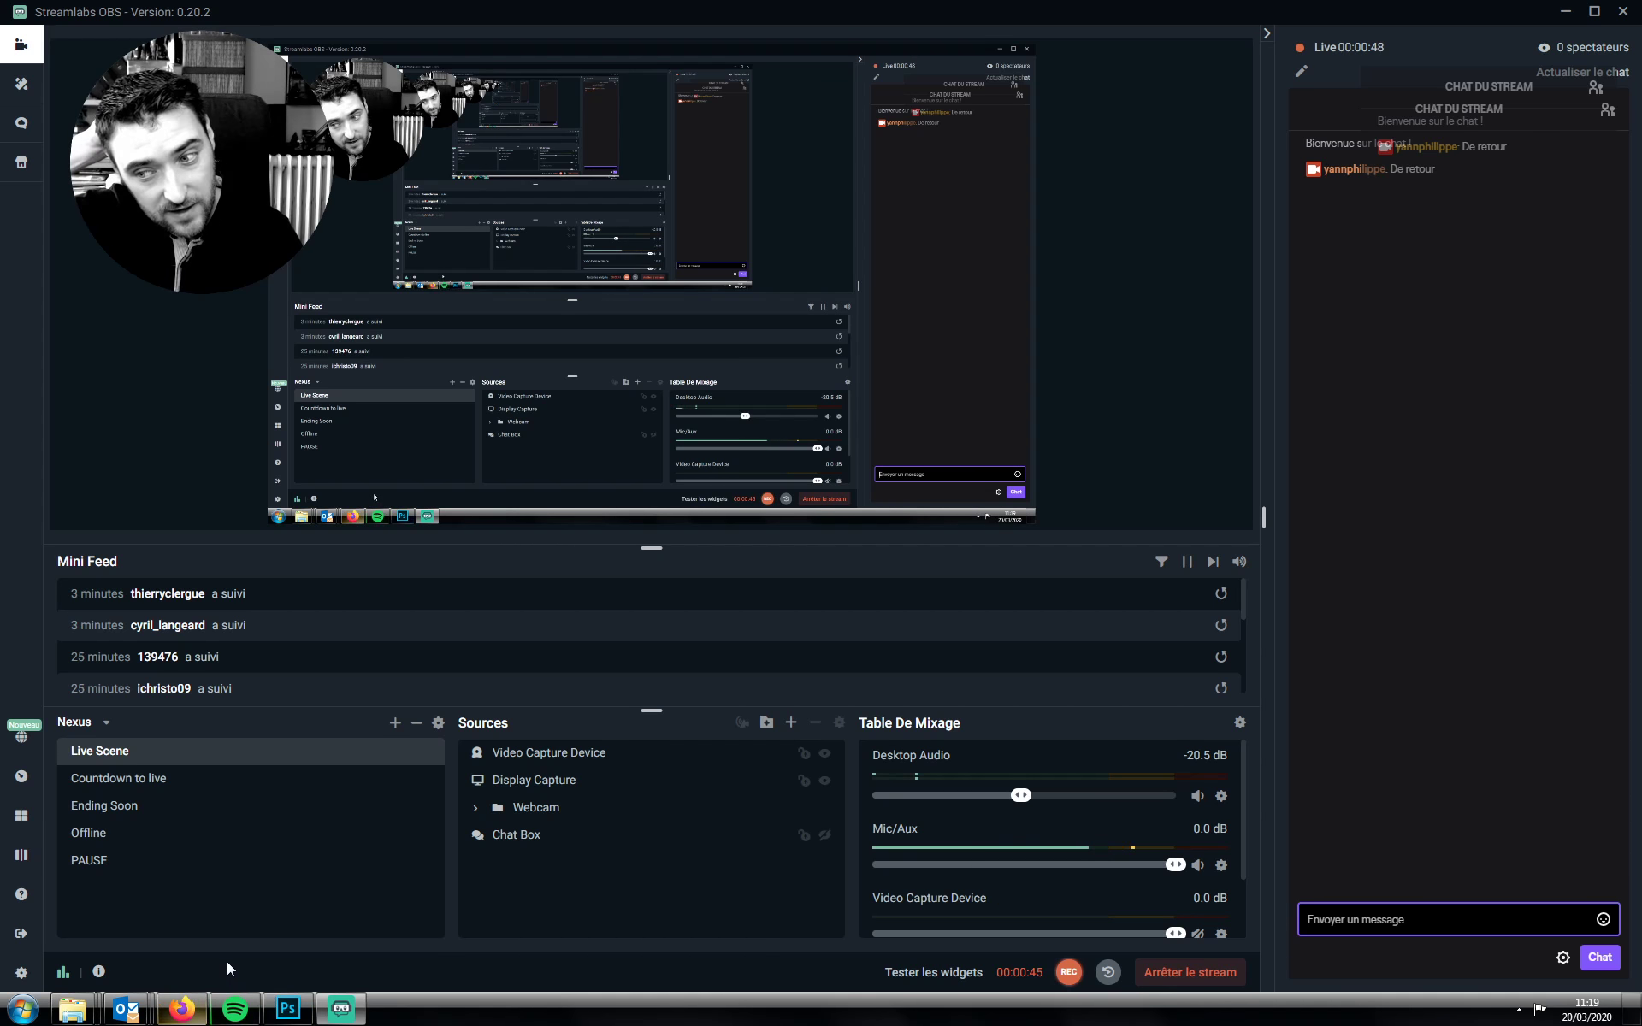
pyautogui.click(283, 1016)
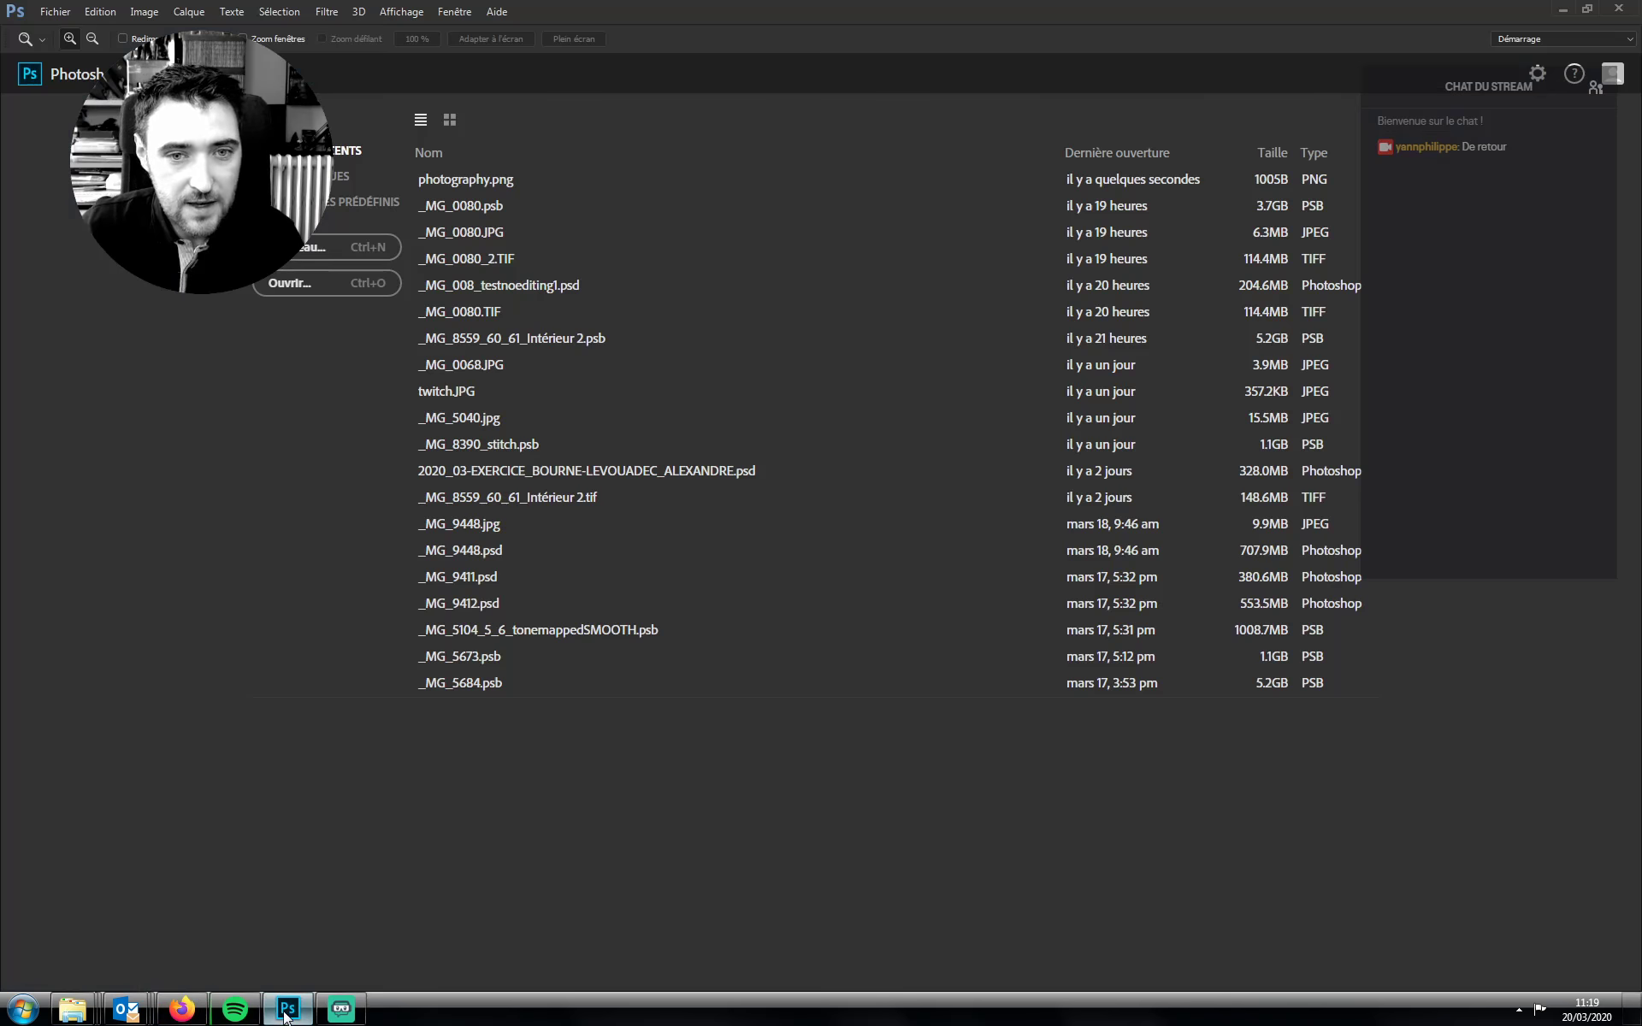
pyautogui.click(282, 1015)
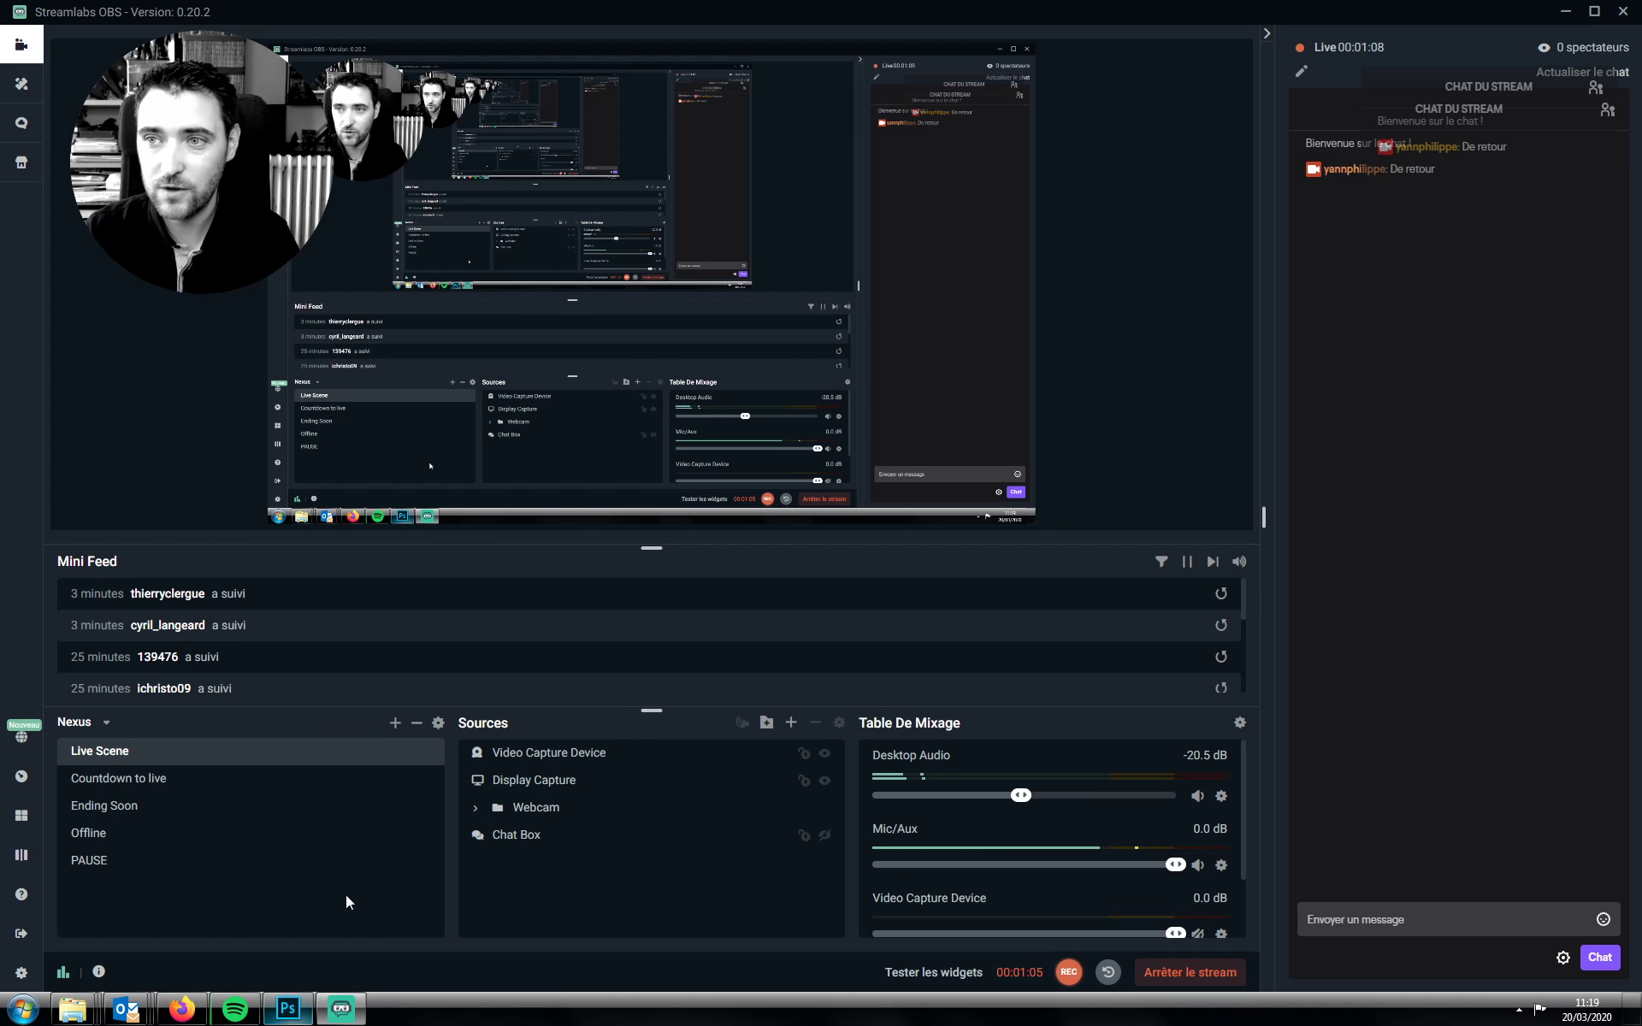
pyautogui.click(1415, 921)
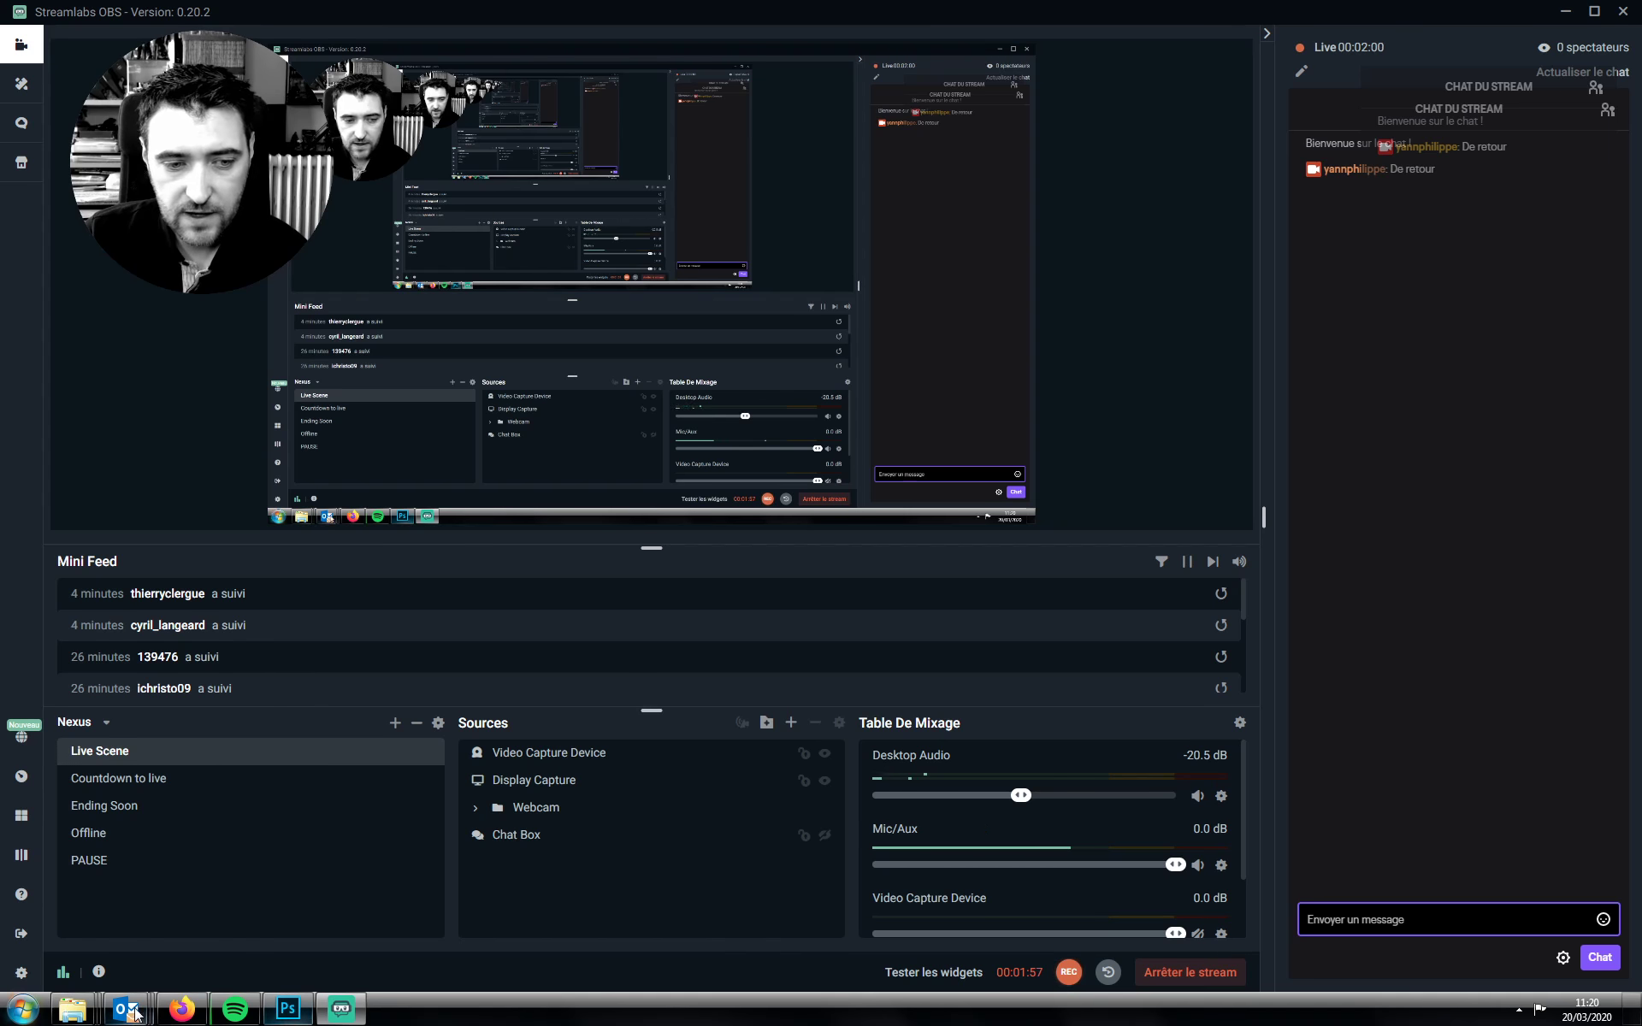
pyautogui.click(358, 1015)
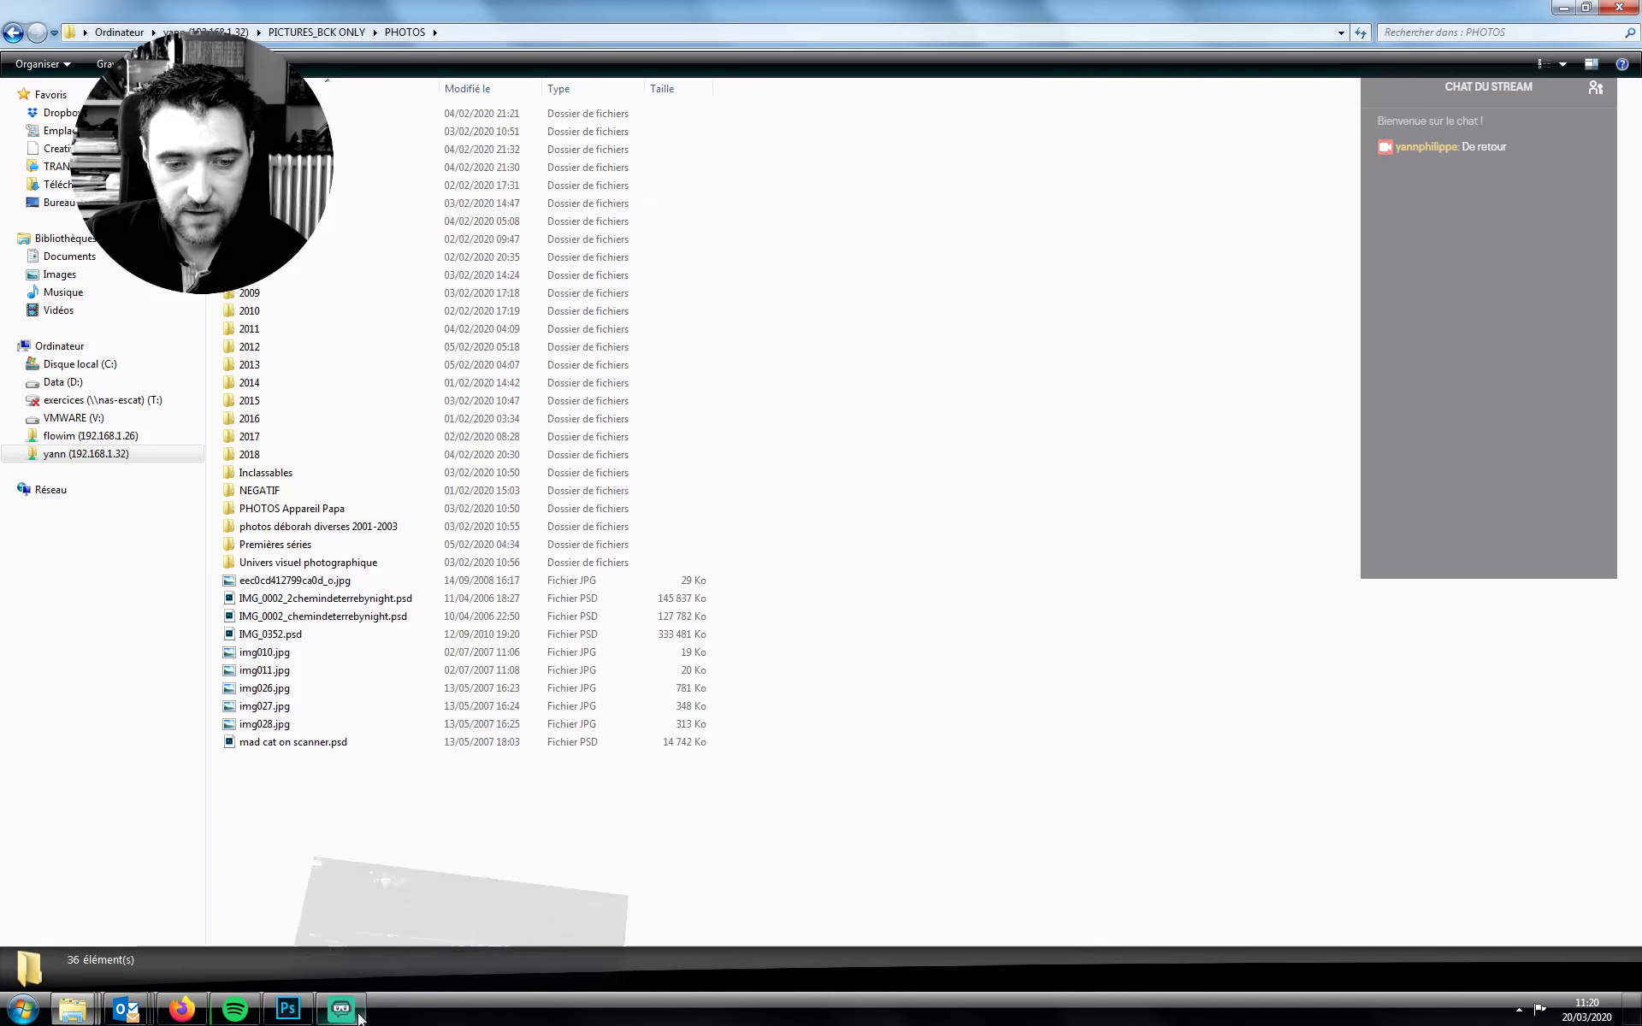
pyautogui.click(357, 1016)
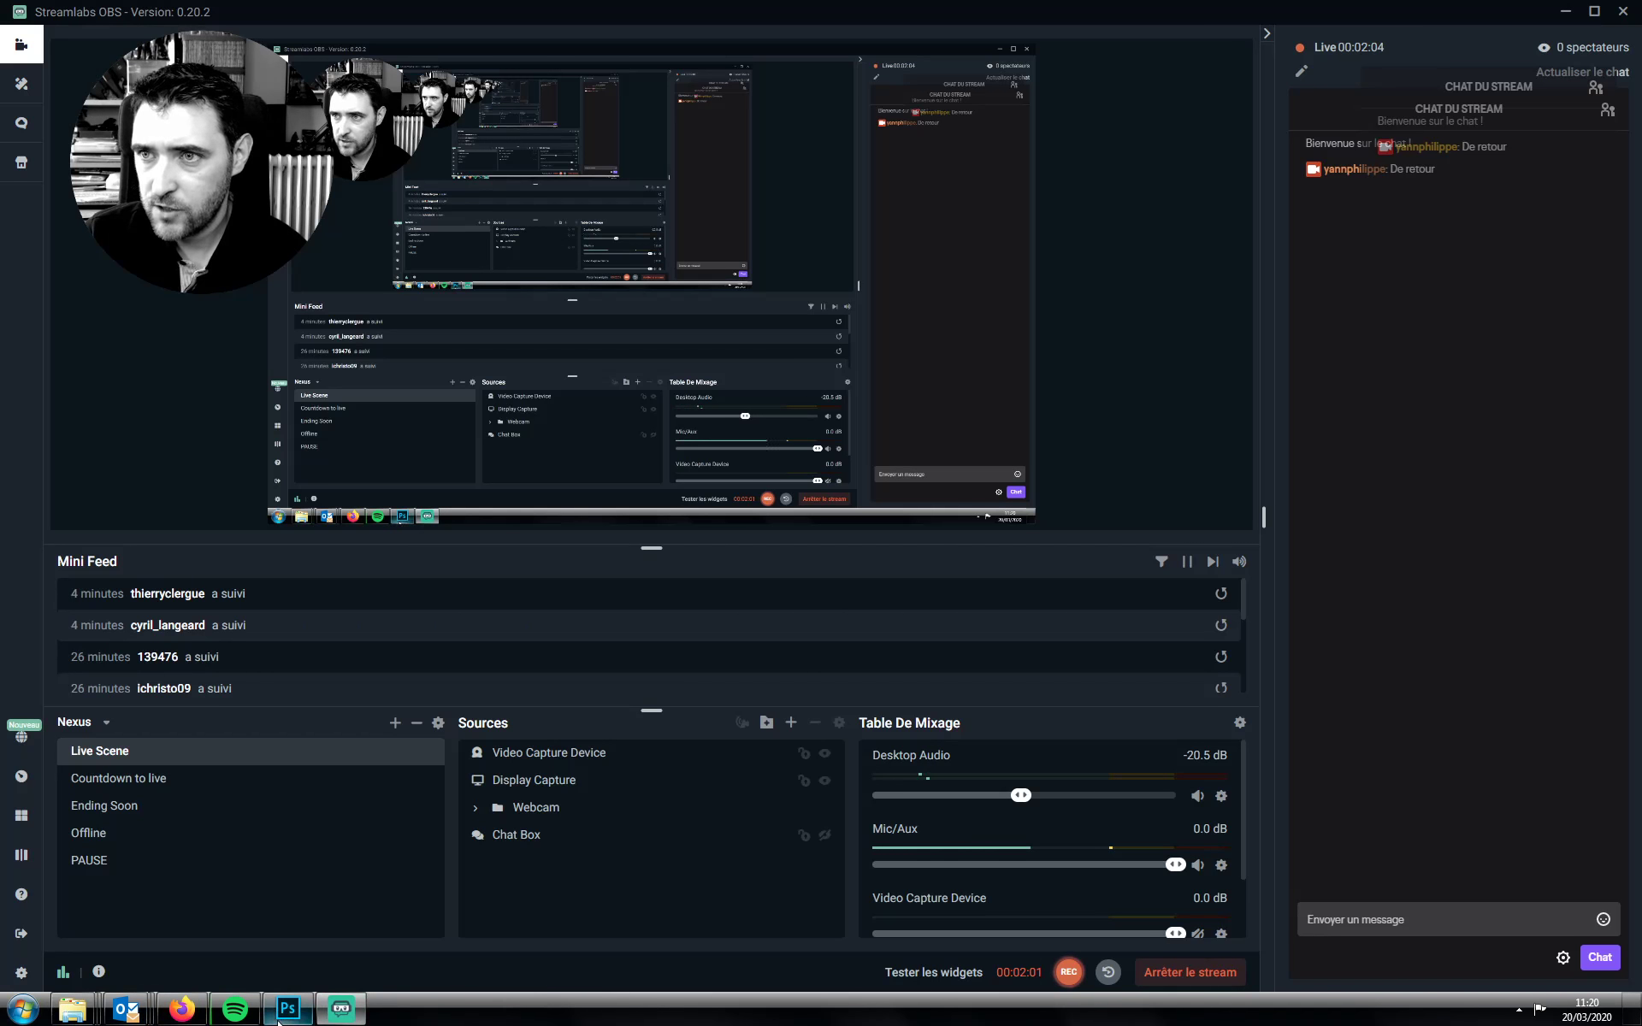
# Switch to the DEF folder window in Windows Explorer and highlight the first nine images, from _MG_0080.psb through _MG_3679_V2.psb
pyautogui.moveTo(84, 1018)
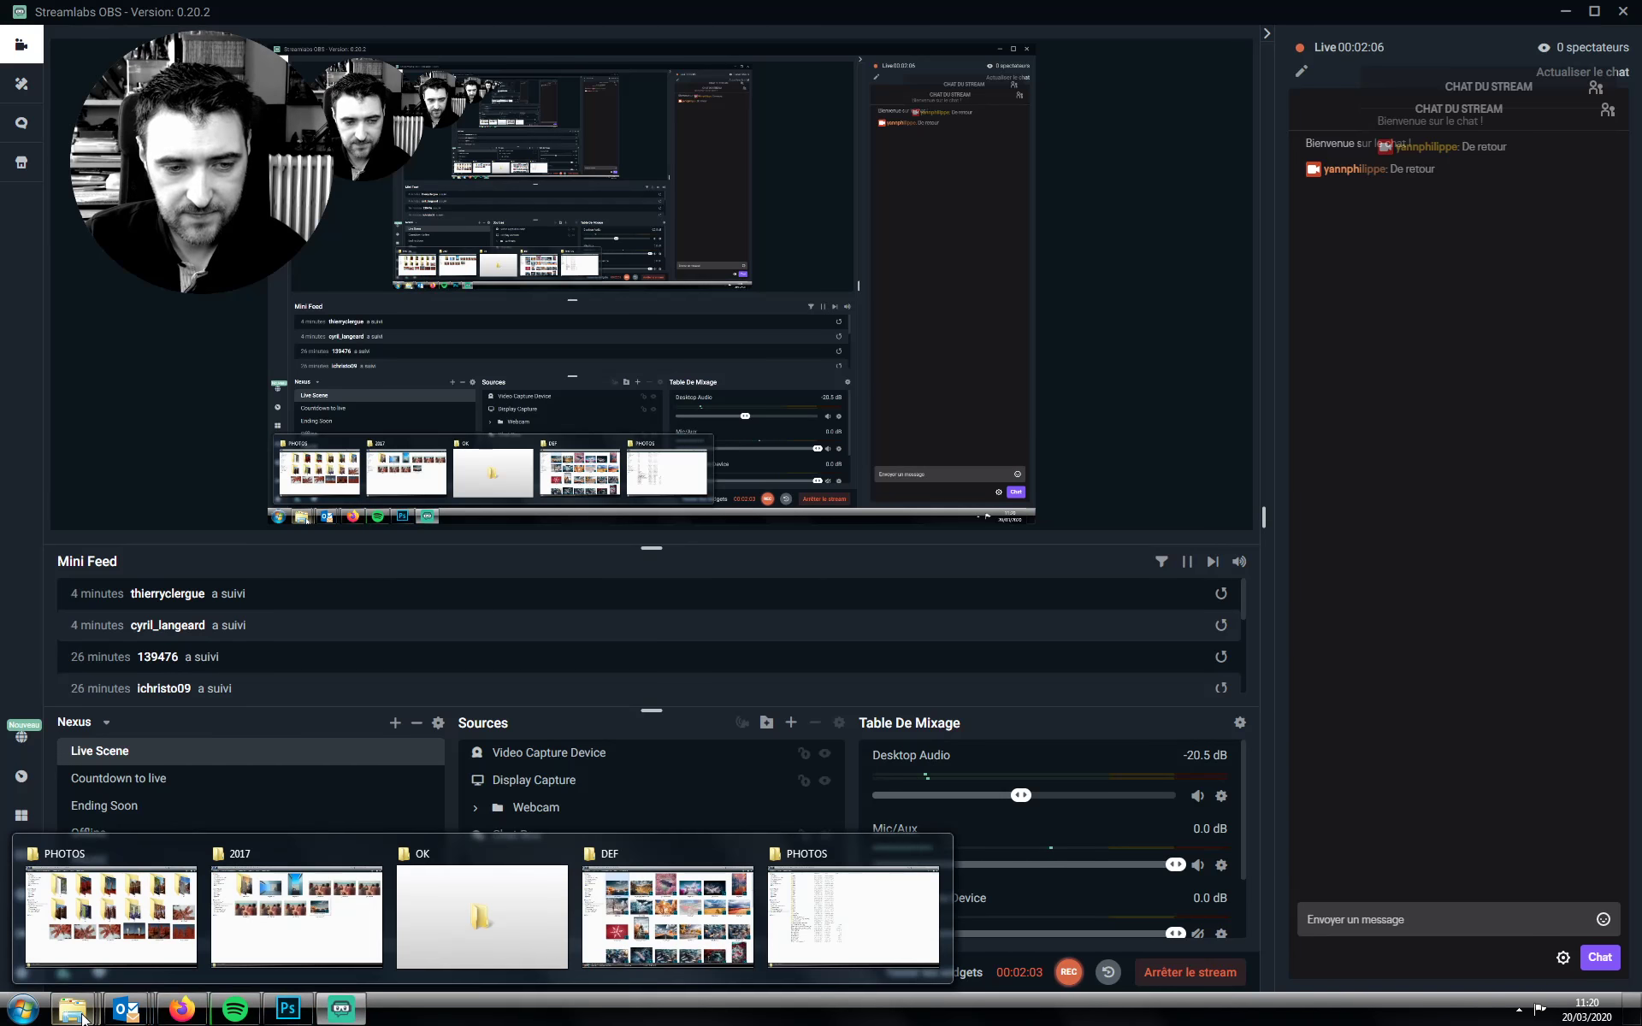
pyautogui.moveTo(119, 962)
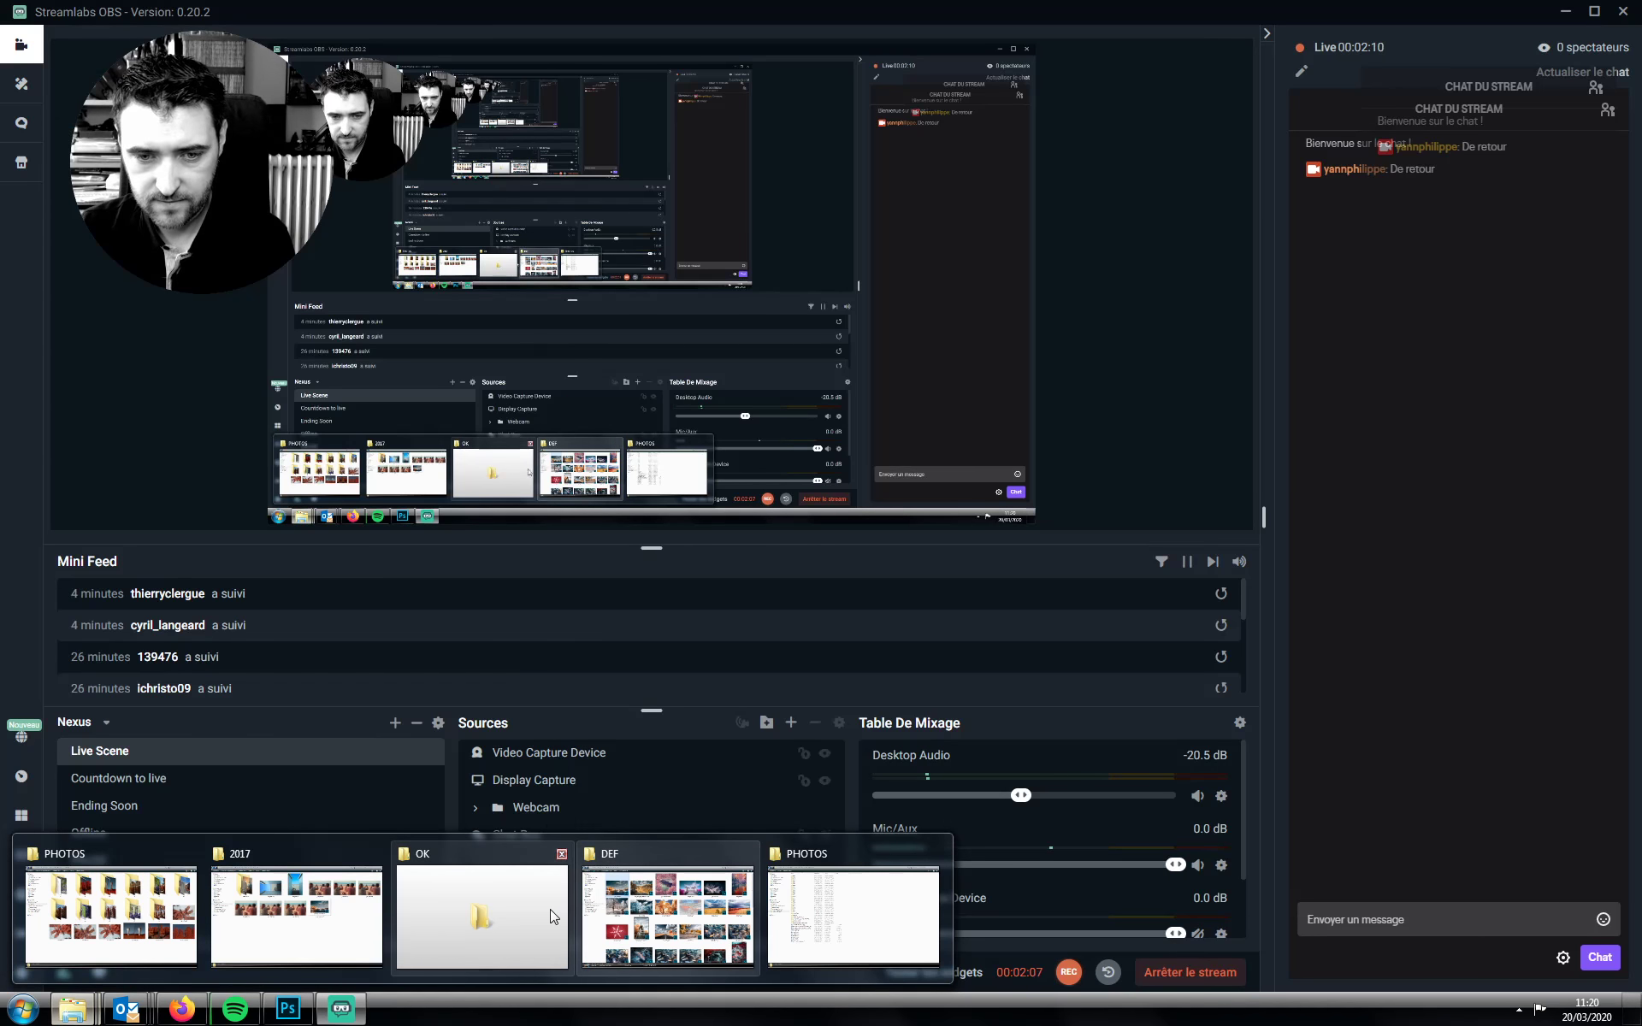
pyautogui.click(647, 922)
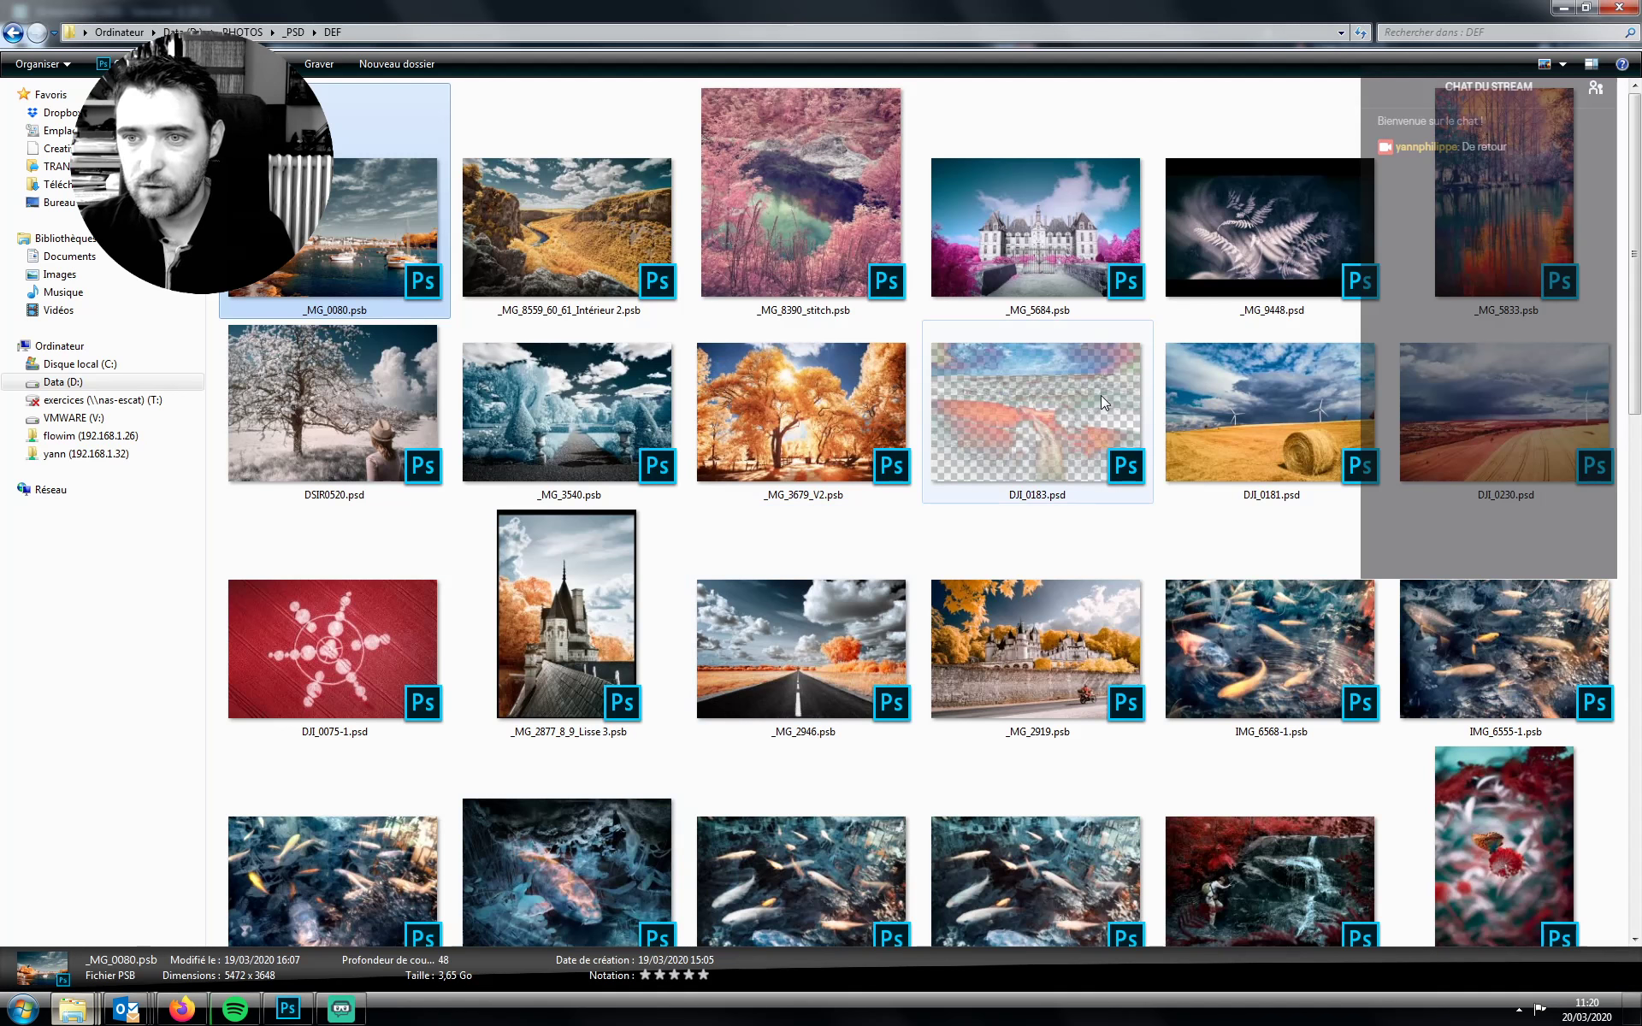
pyautogui.click(801, 410)
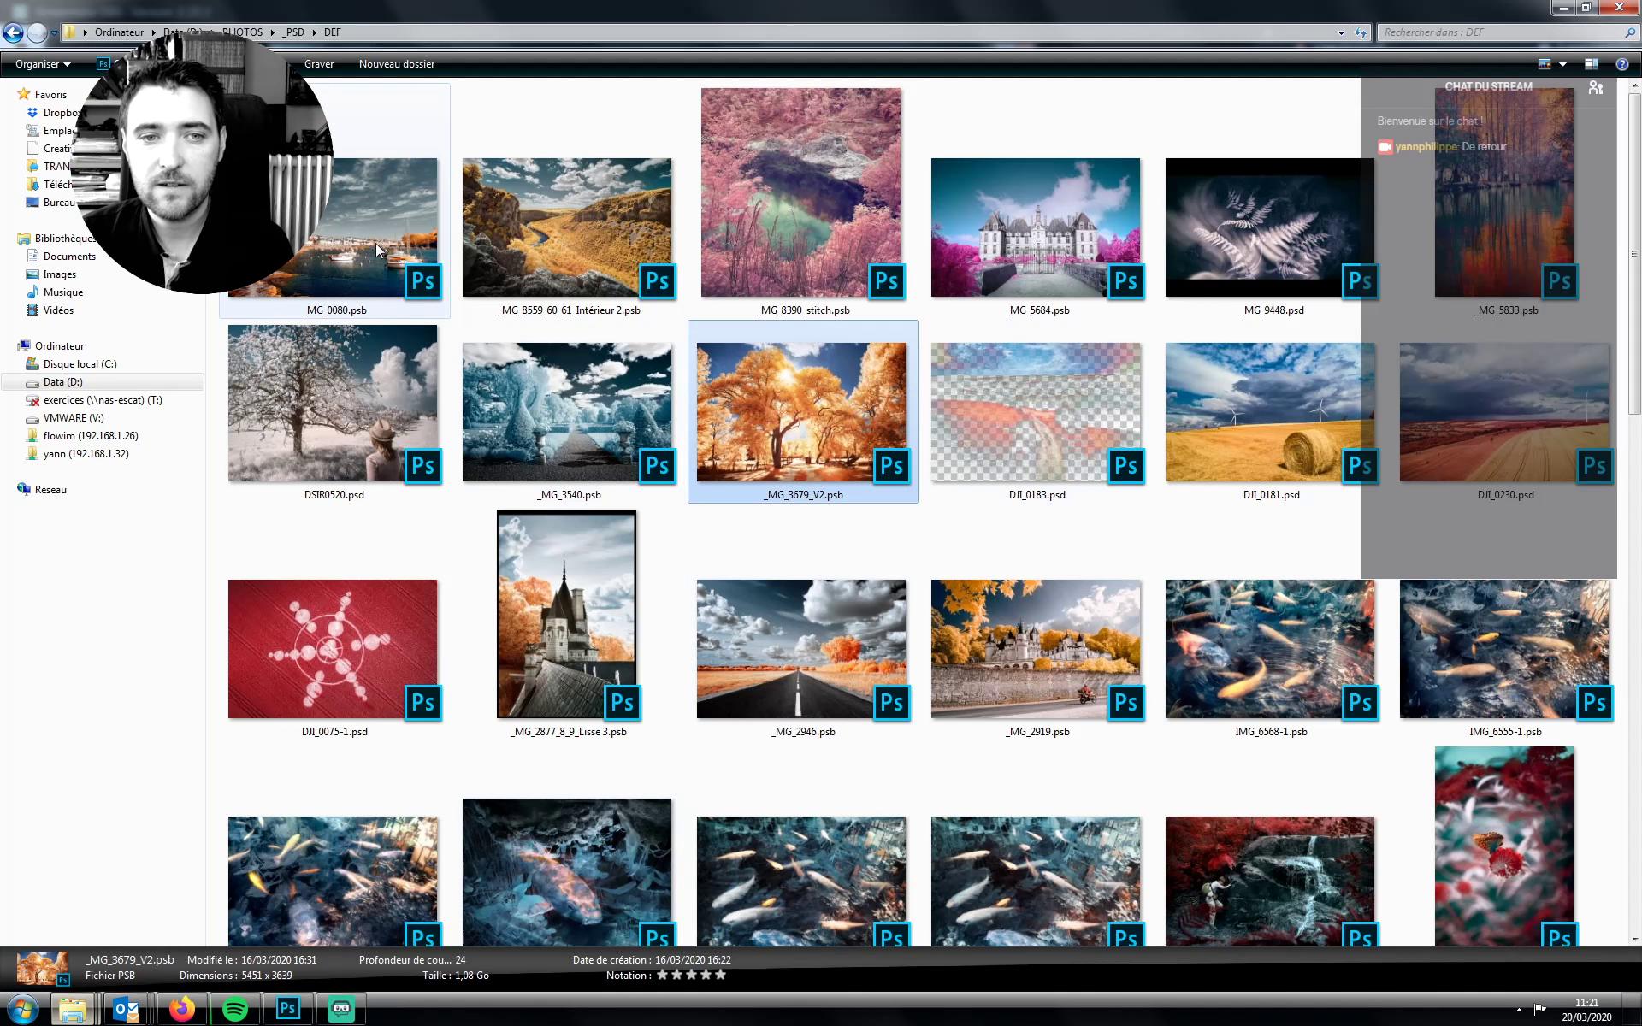
pyautogui.keyDown('shift'); pyautogui.click(374, 244); pyautogui.keyUp('shift')
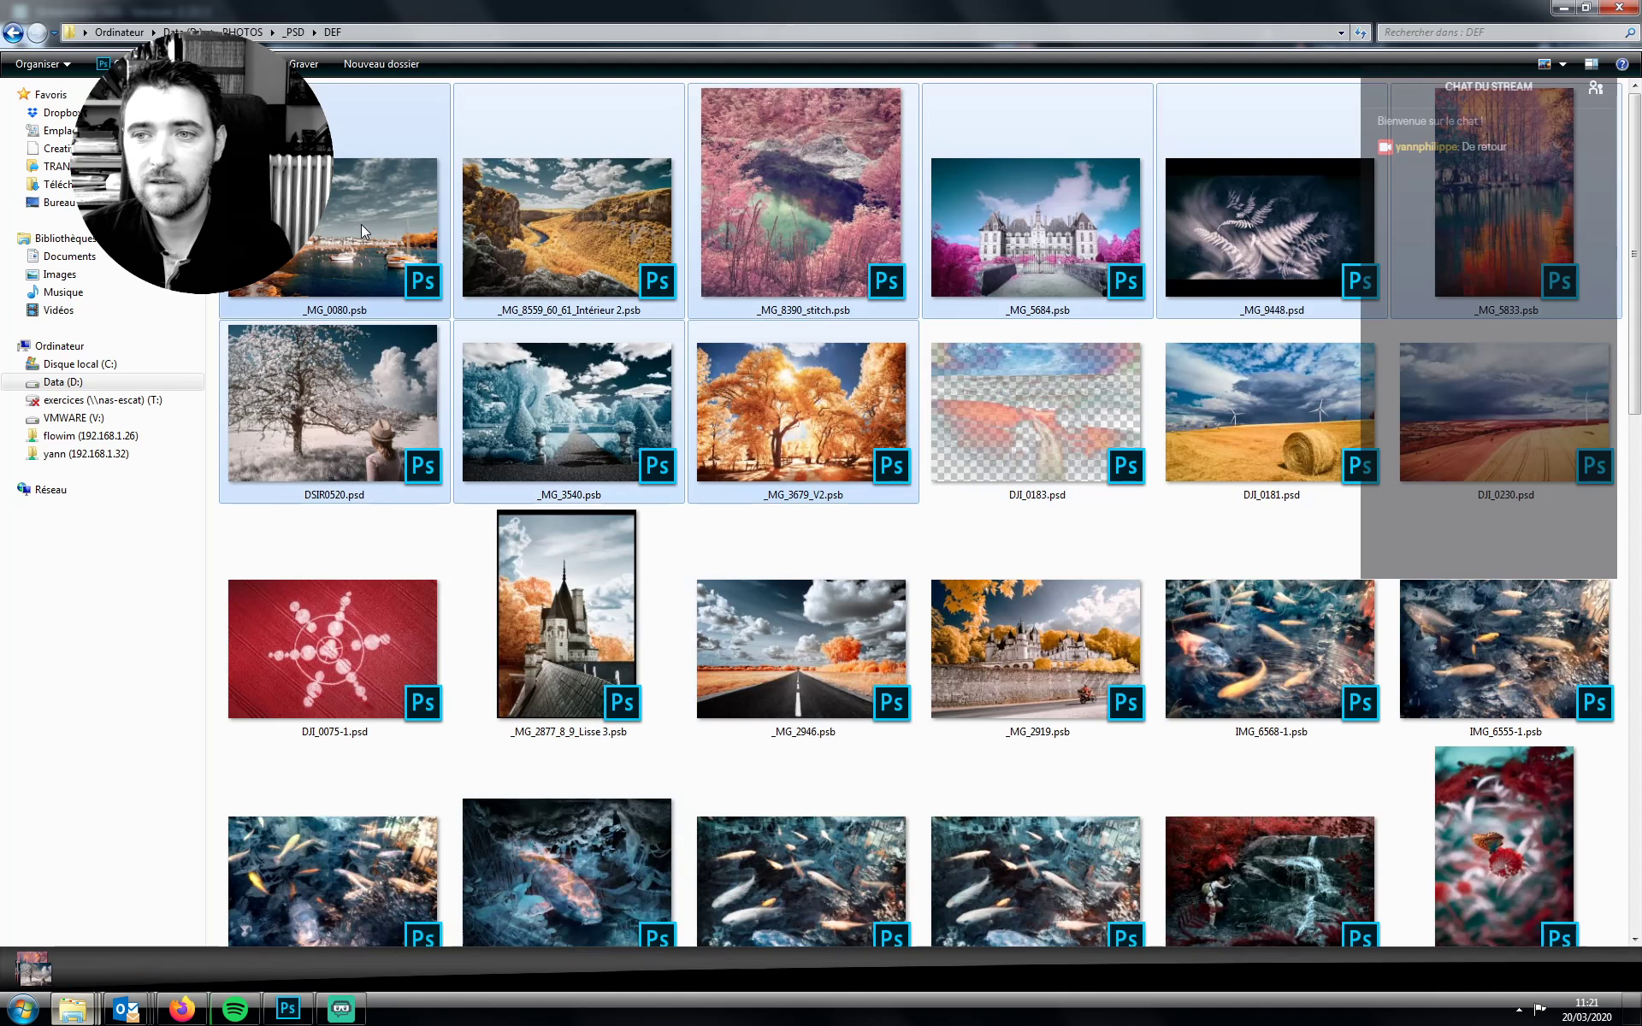
pyautogui.click(1207, 393)
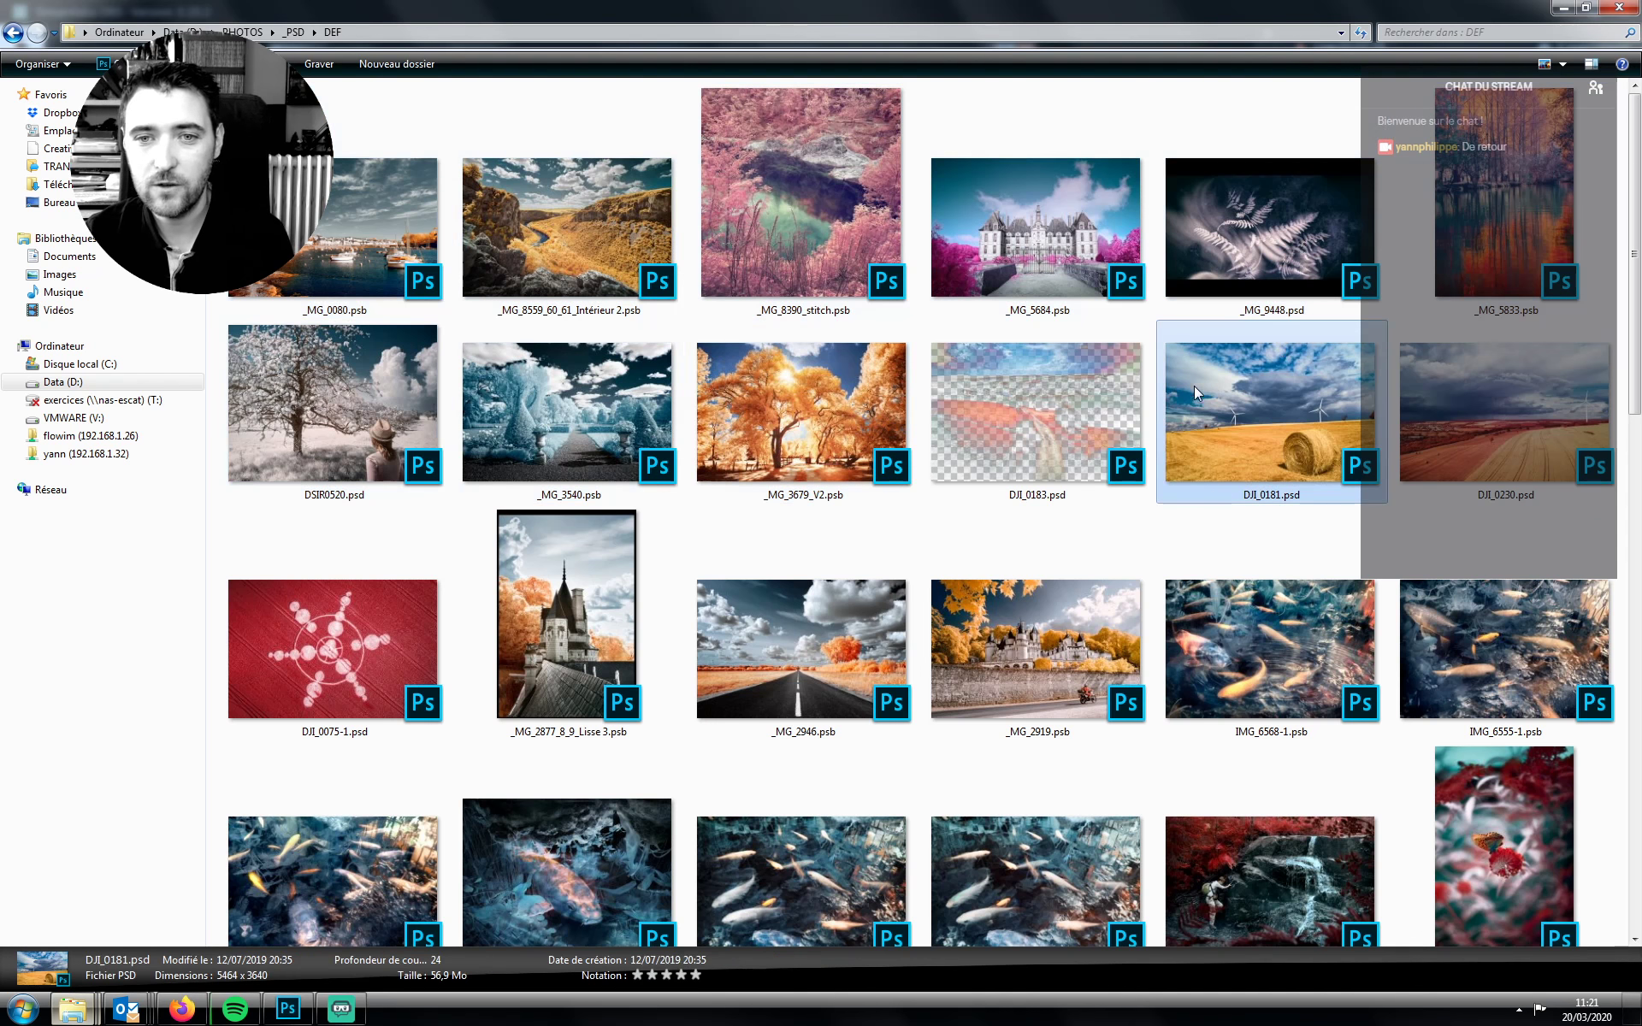
pyautogui.press('Left')
pyautogui.press('Left')
pyautogui.press('Left')
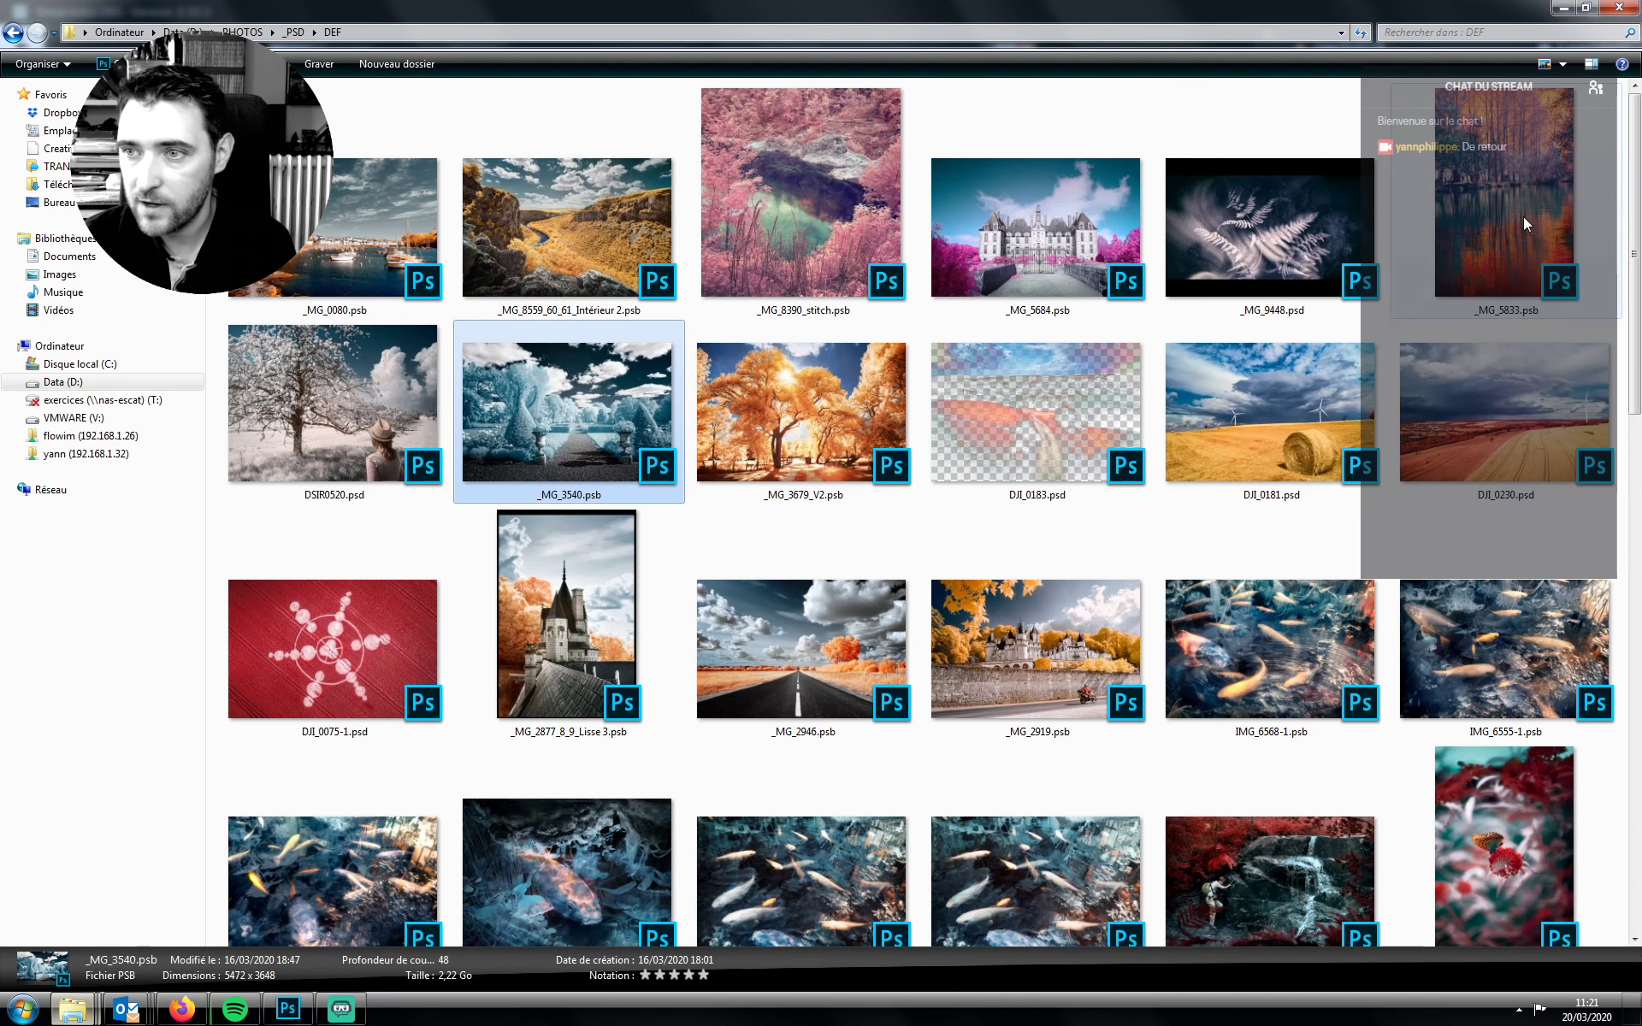
pyautogui.click(376, 223)
pyautogui.keyDown('shift'); pyautogui.click(761, 402); pyautogui.keyUp('shift')
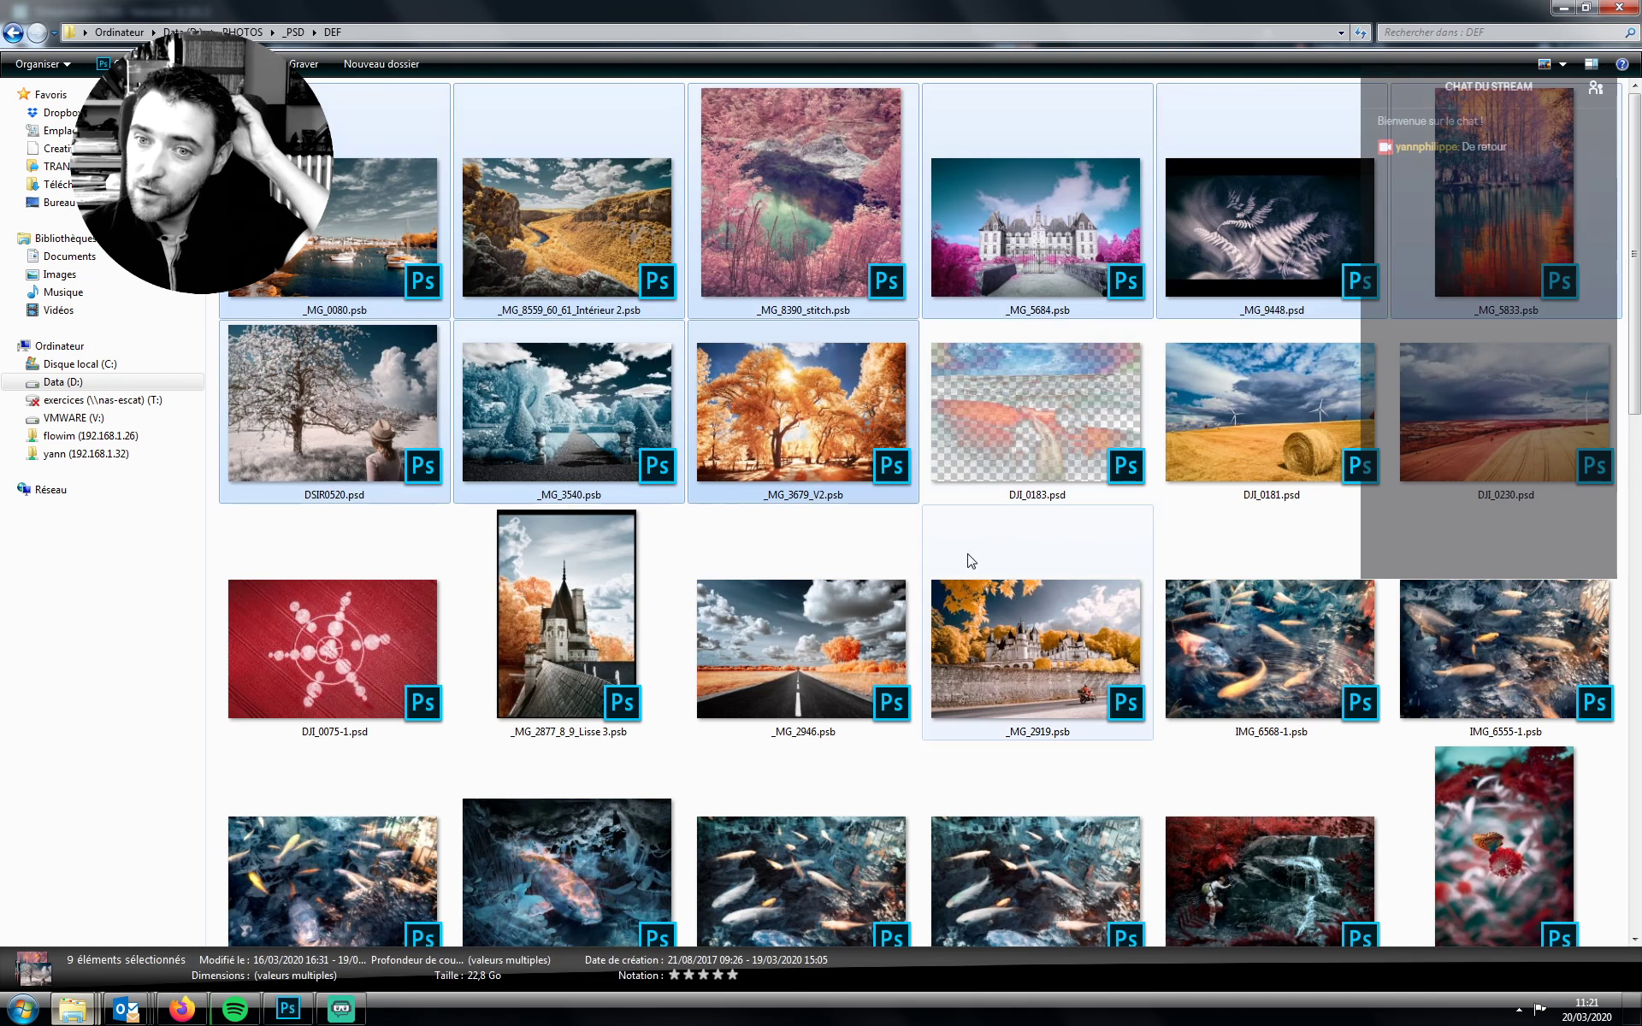
pyautogui.click(949, 519)
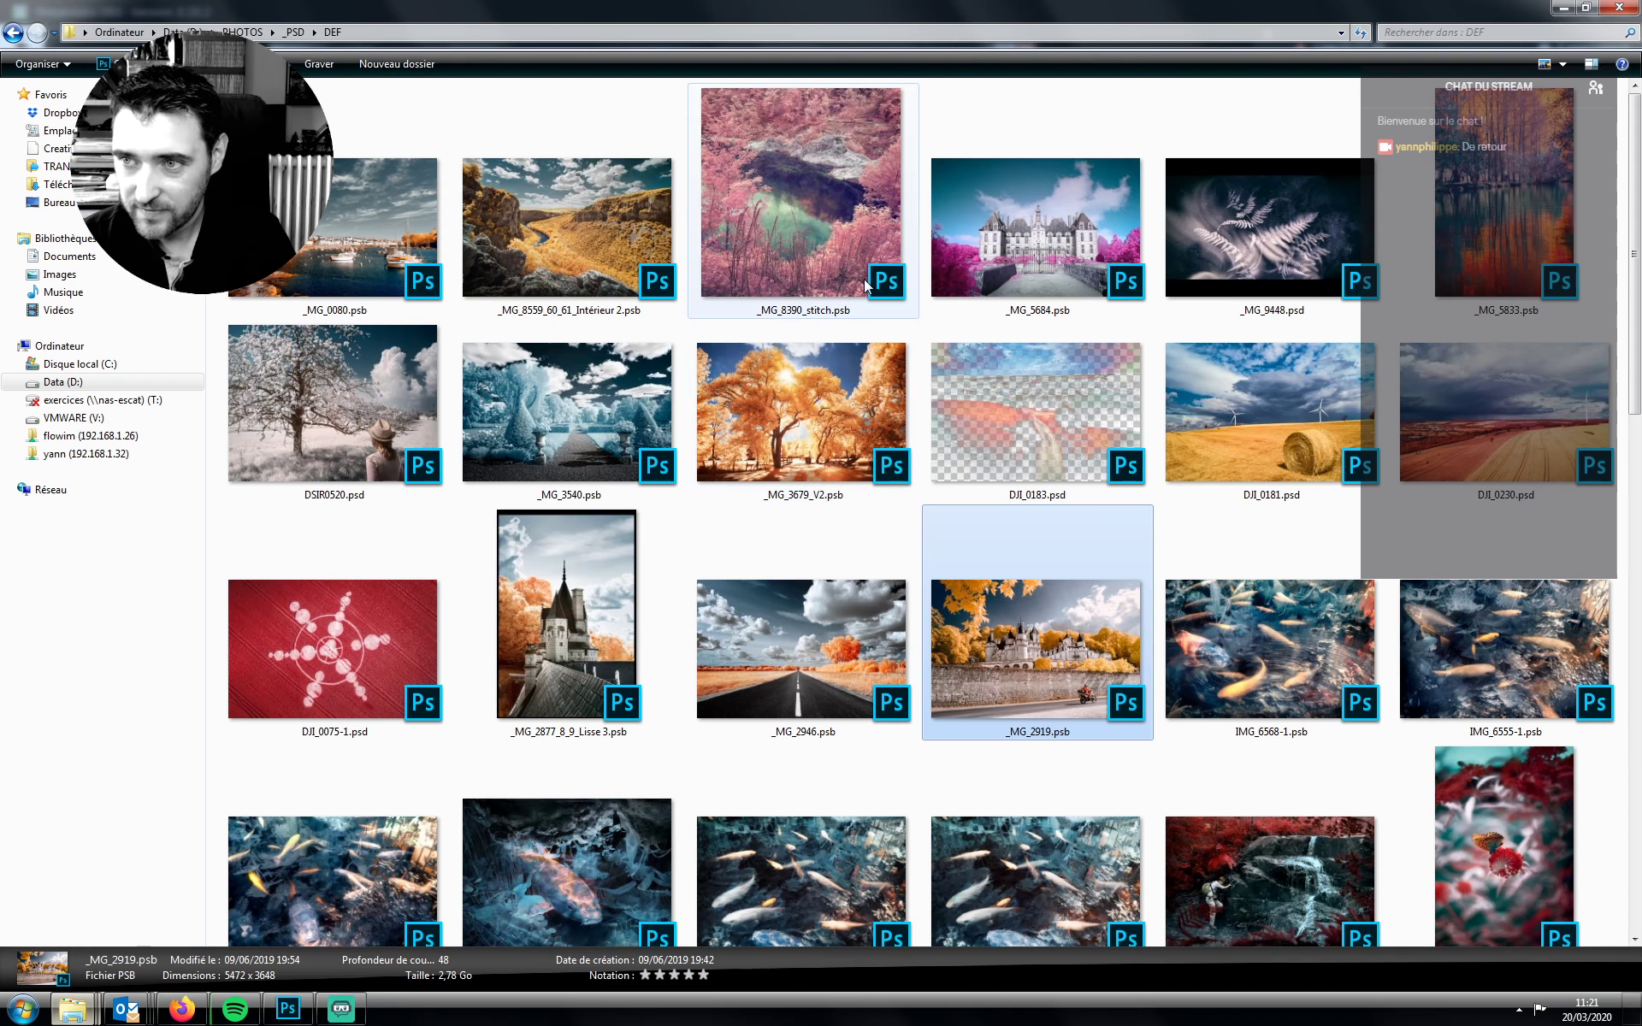
# Go up to the _PSD folder and open its IR TO PROCESS subfolder to view the yearly folders
pyautogui.press('BackSpace')
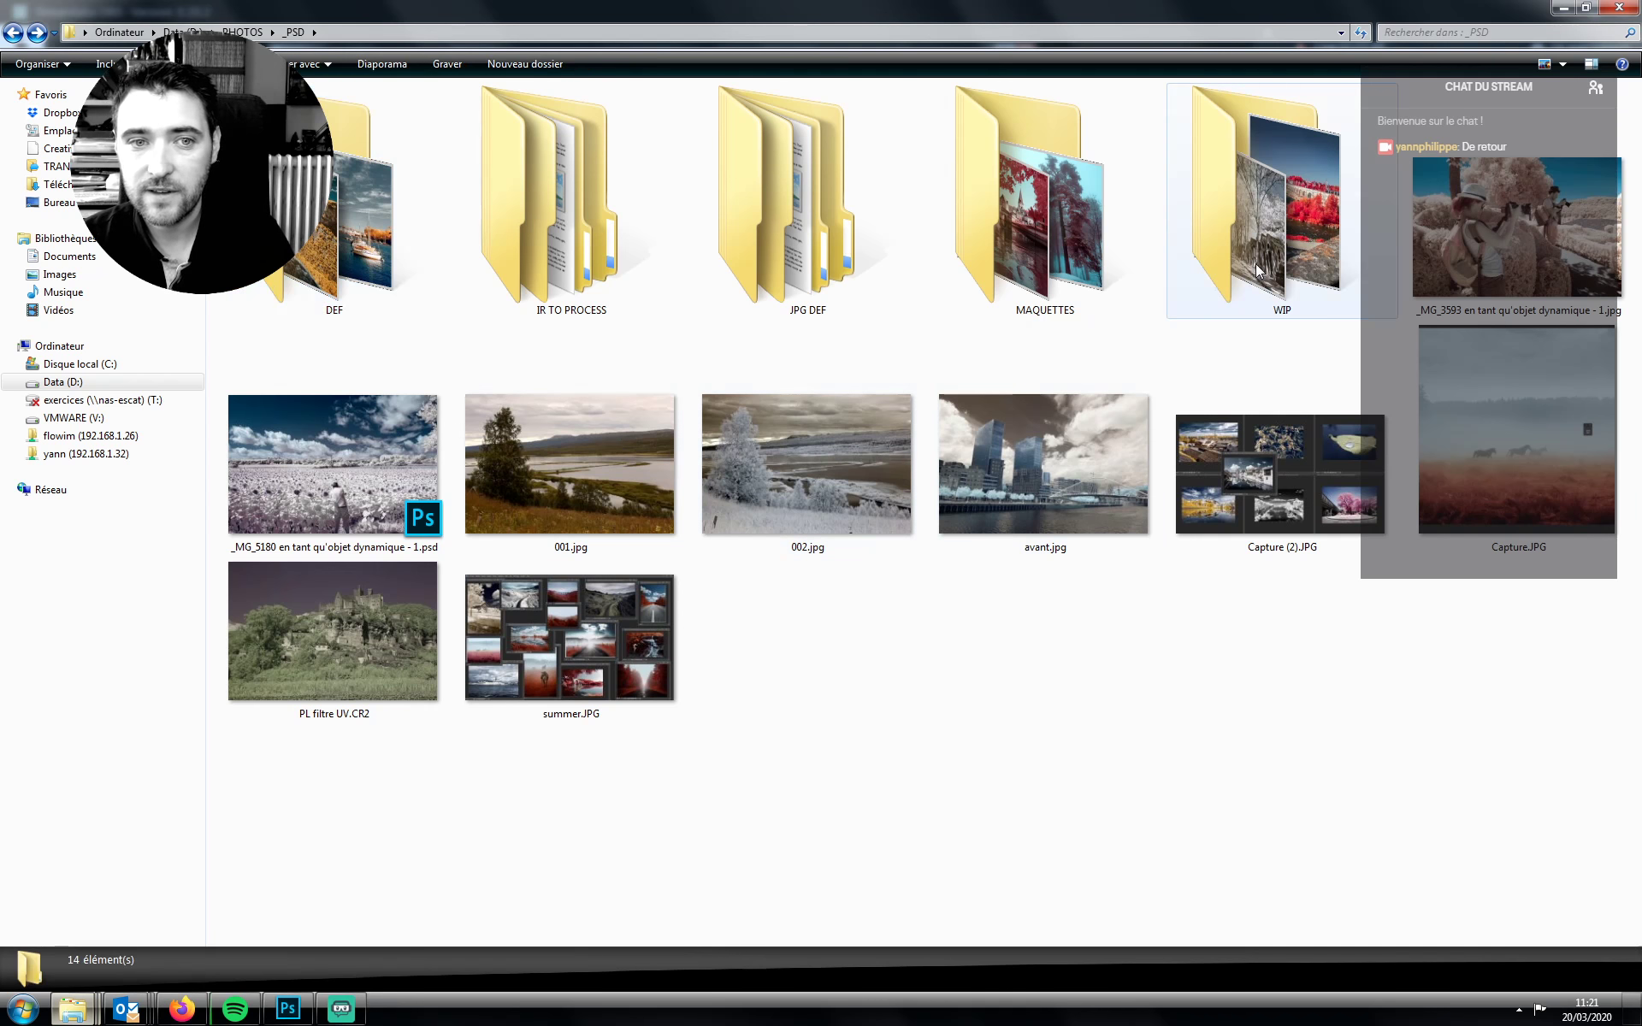
pyautogui.doubleClick(614, 295)
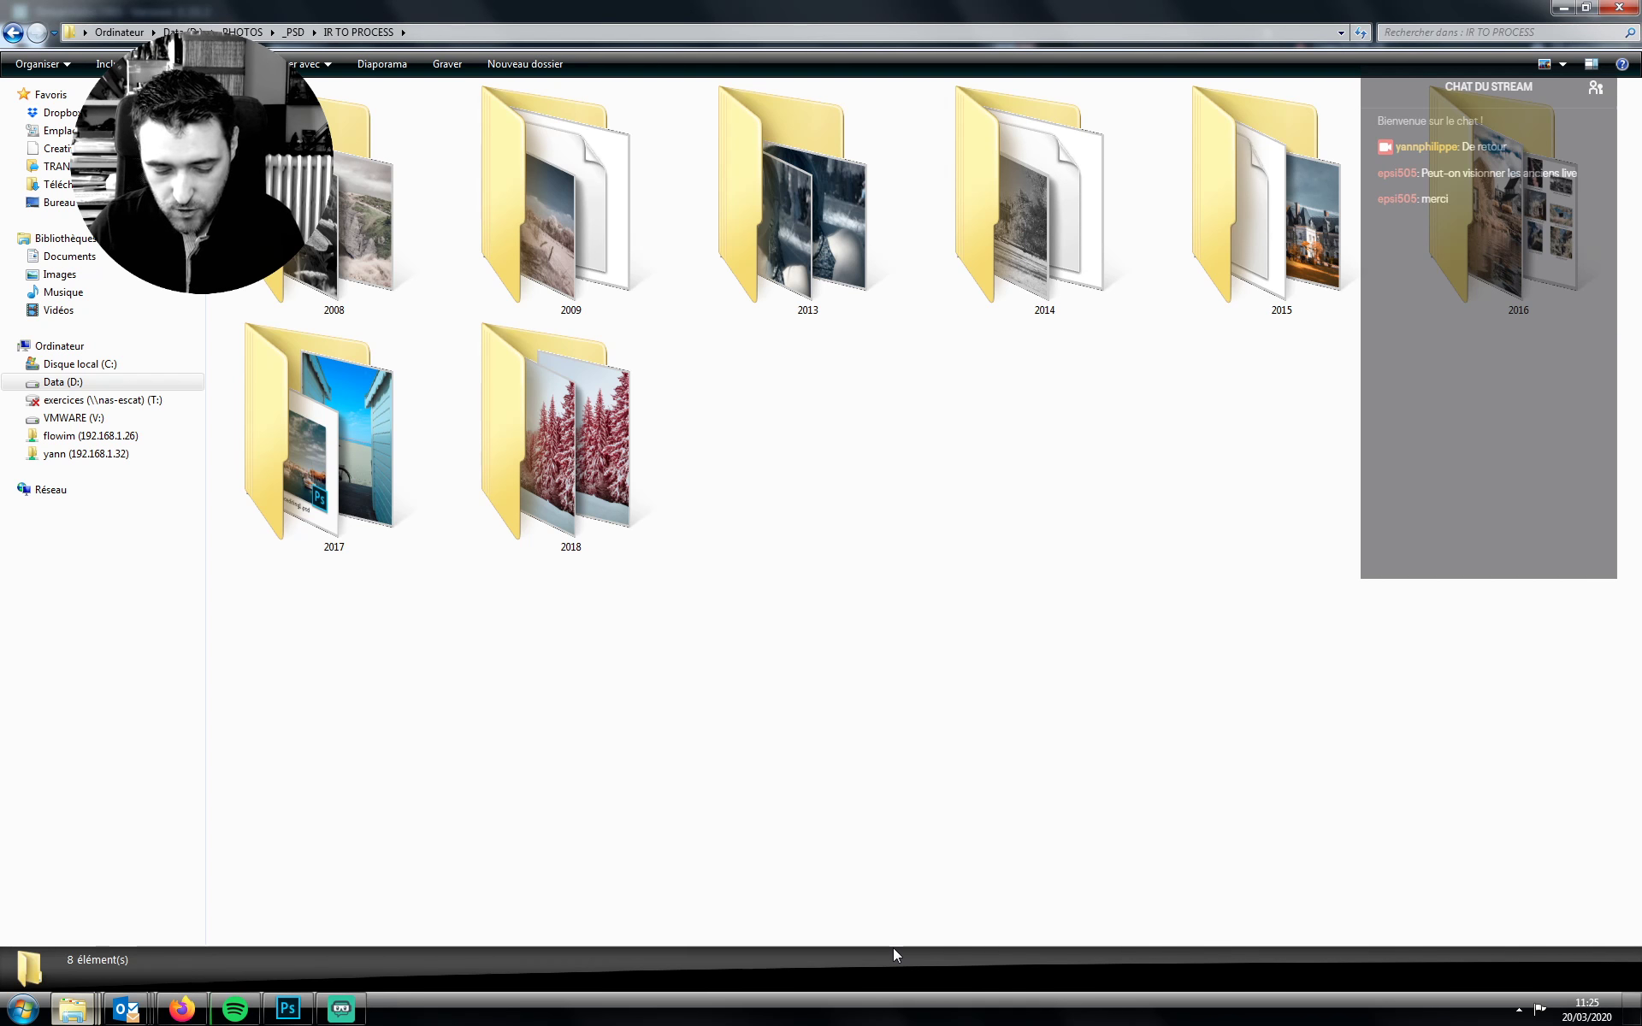
pyautogui.moveTo(287, 1009)
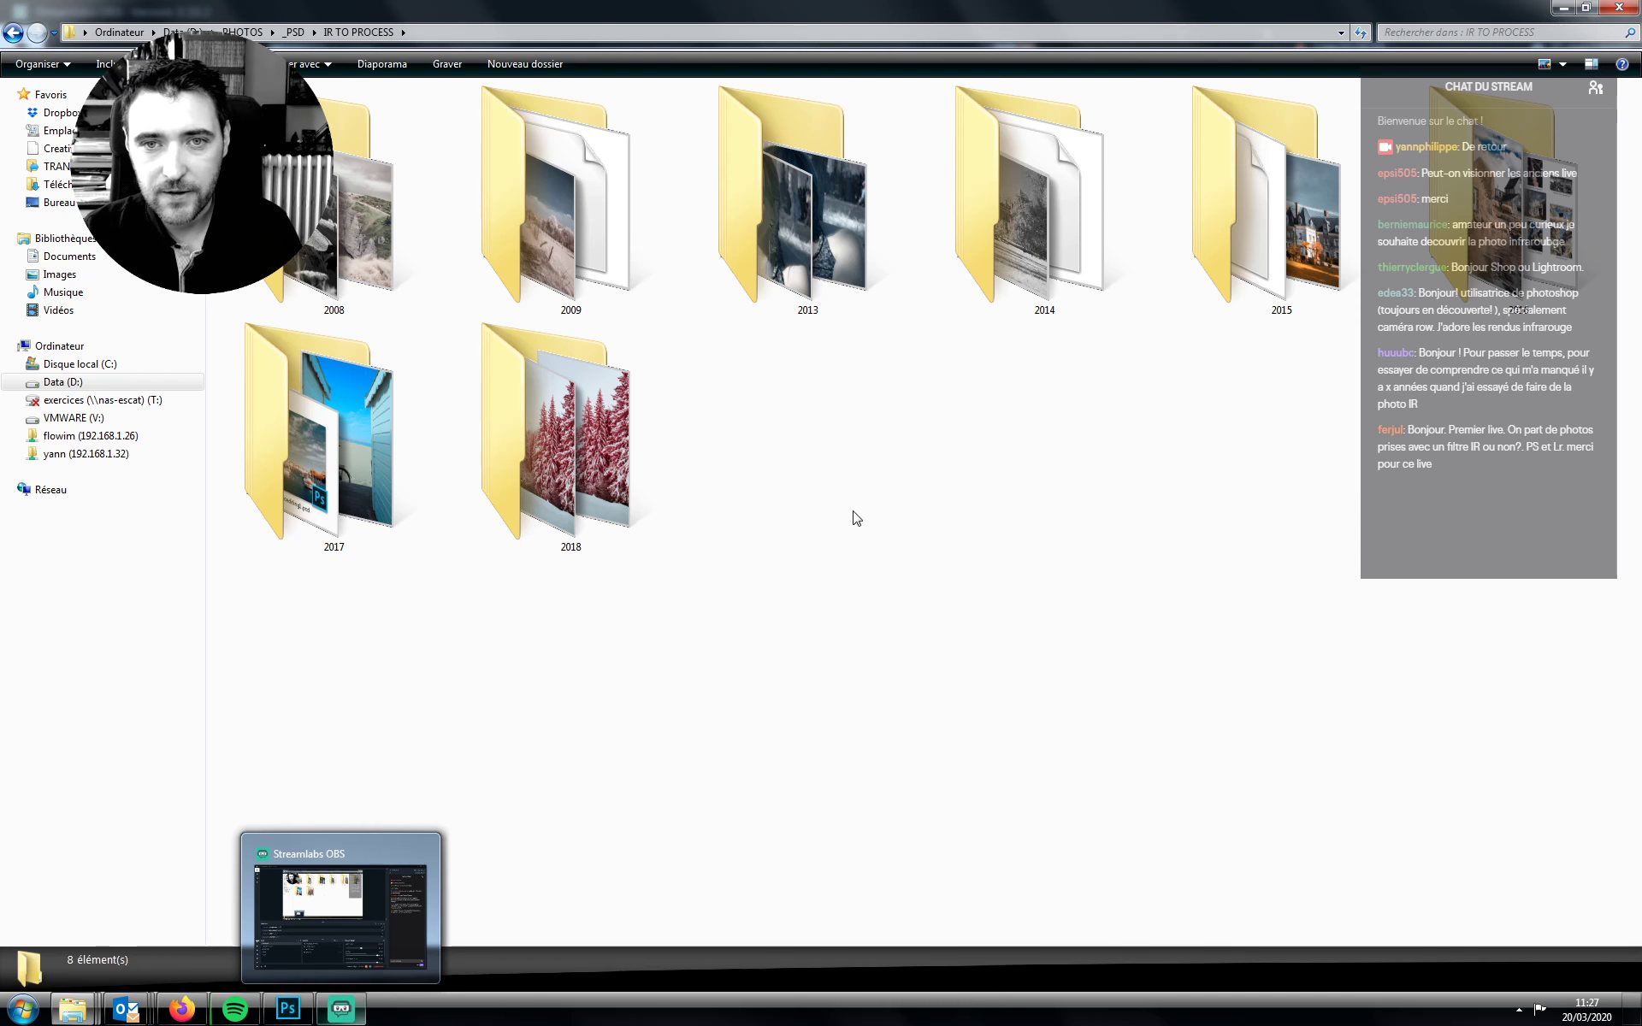
# Return to the _PSD folder, open MAQUETTES, and compare the renderings _MG_2357maquette.psd and _MG_2454_maquette.psd
pyautogui.press('BackSpace')
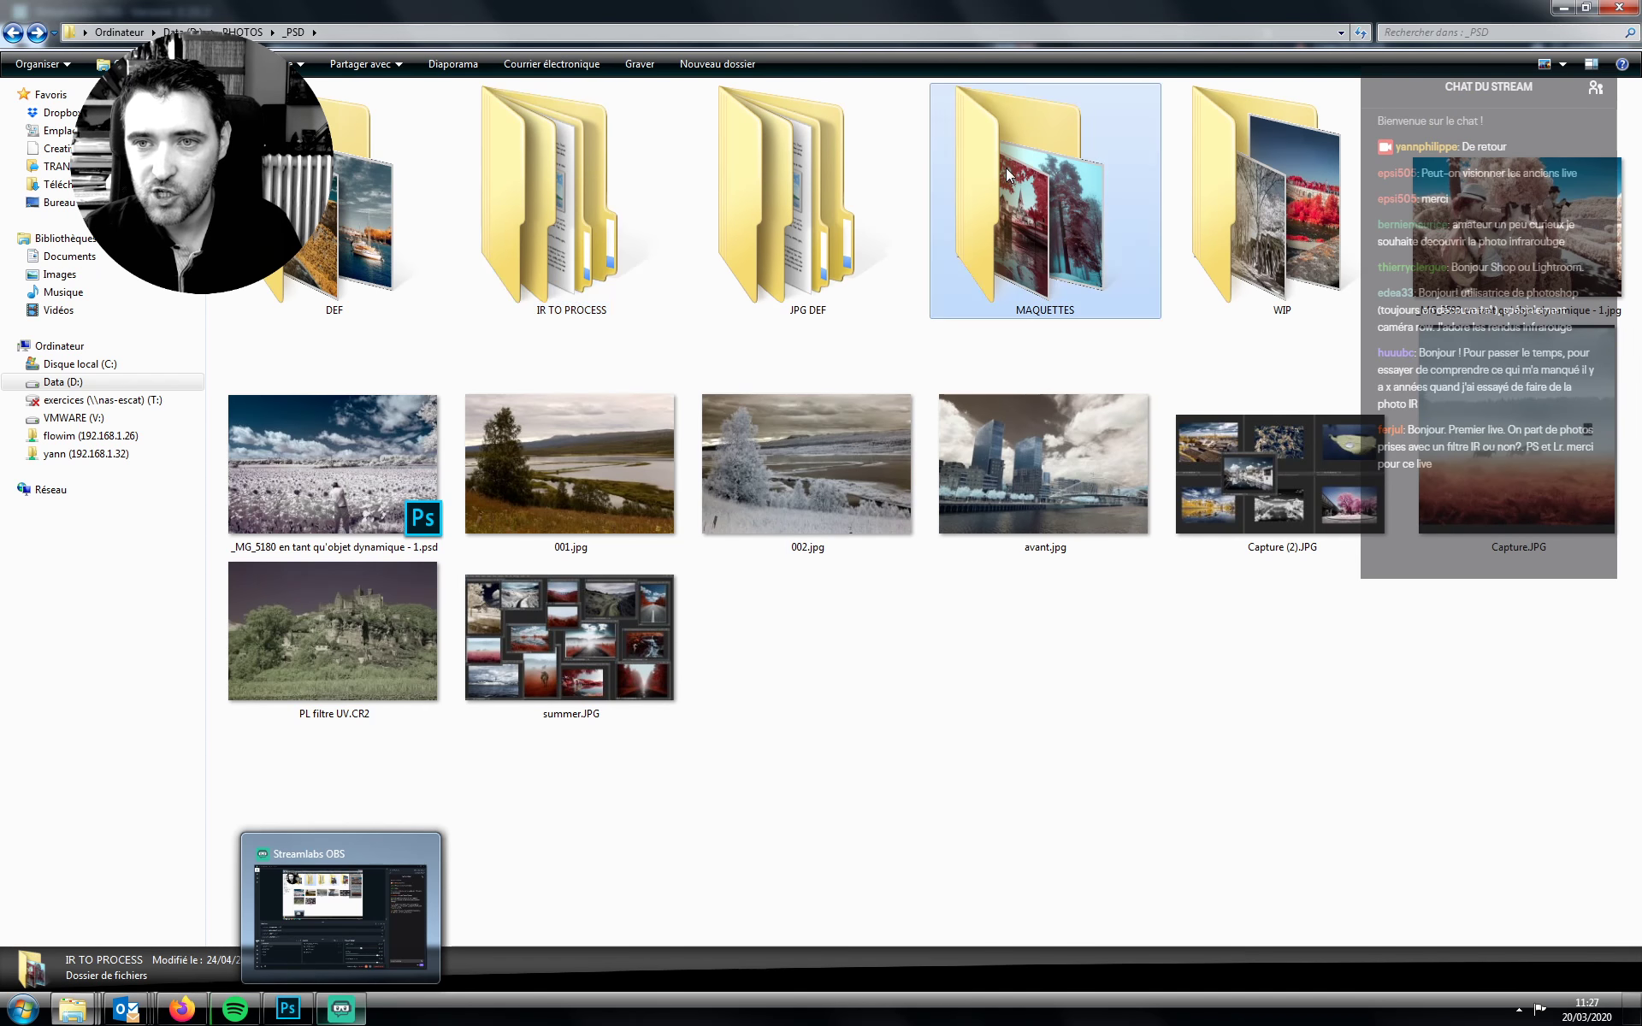
pyautogui.doubleClick(1005, 168)
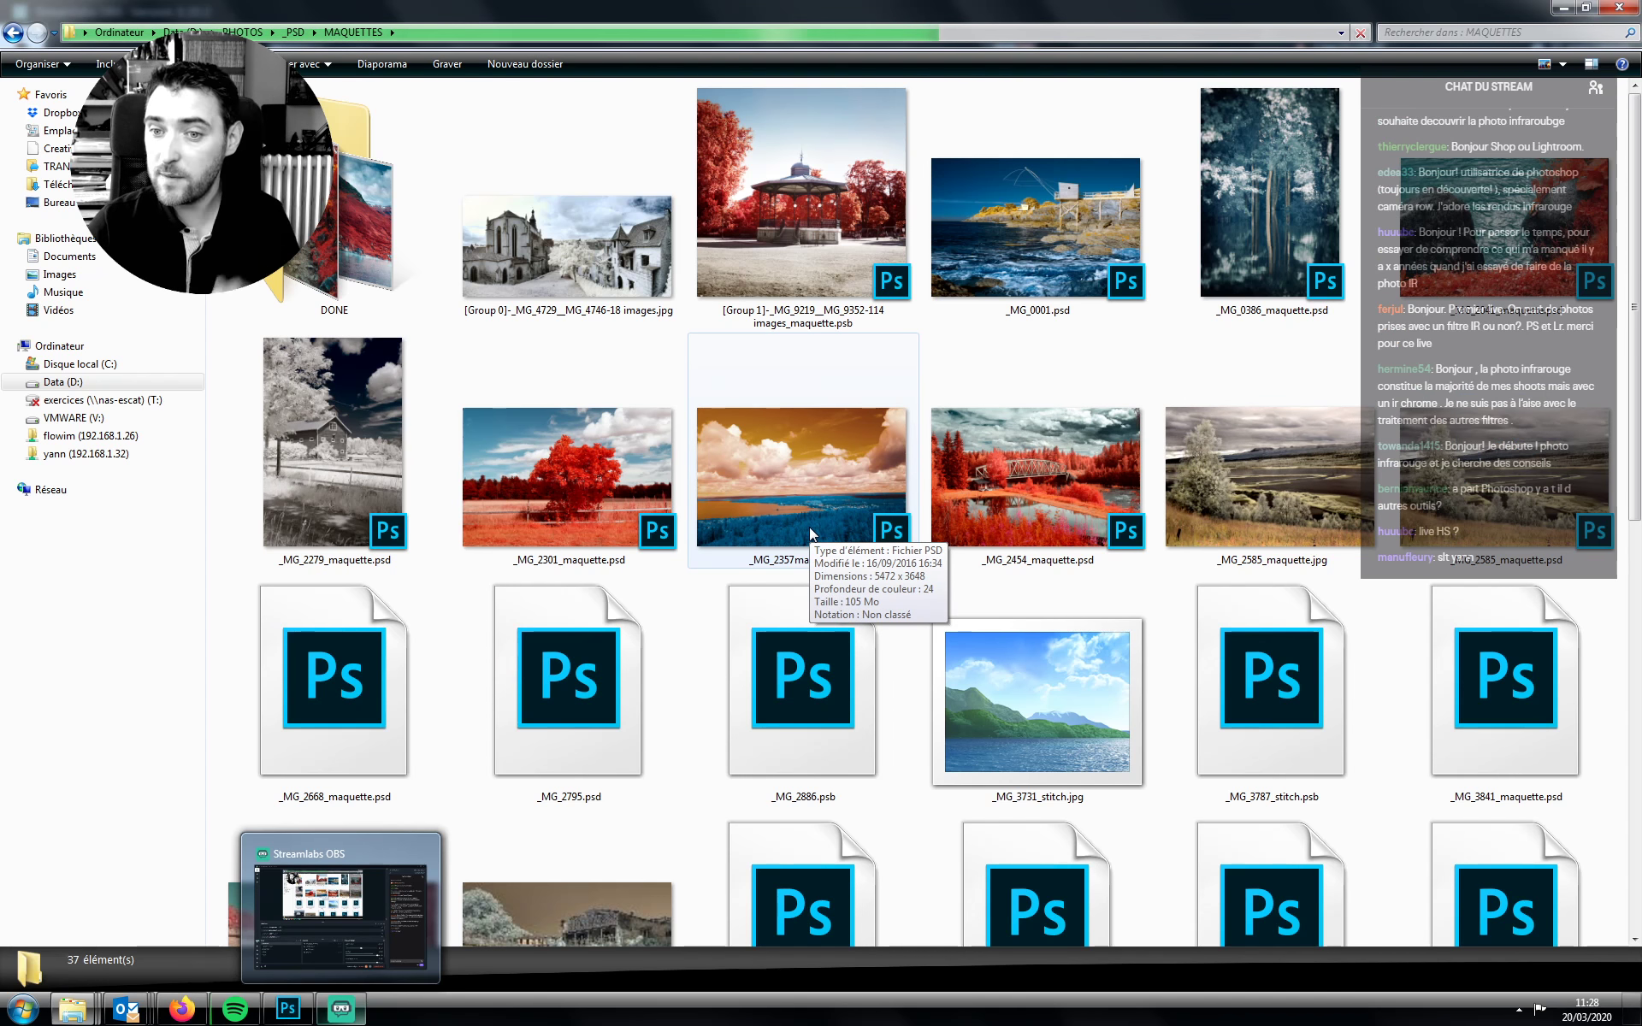
pyautogui.click(1008, 525)
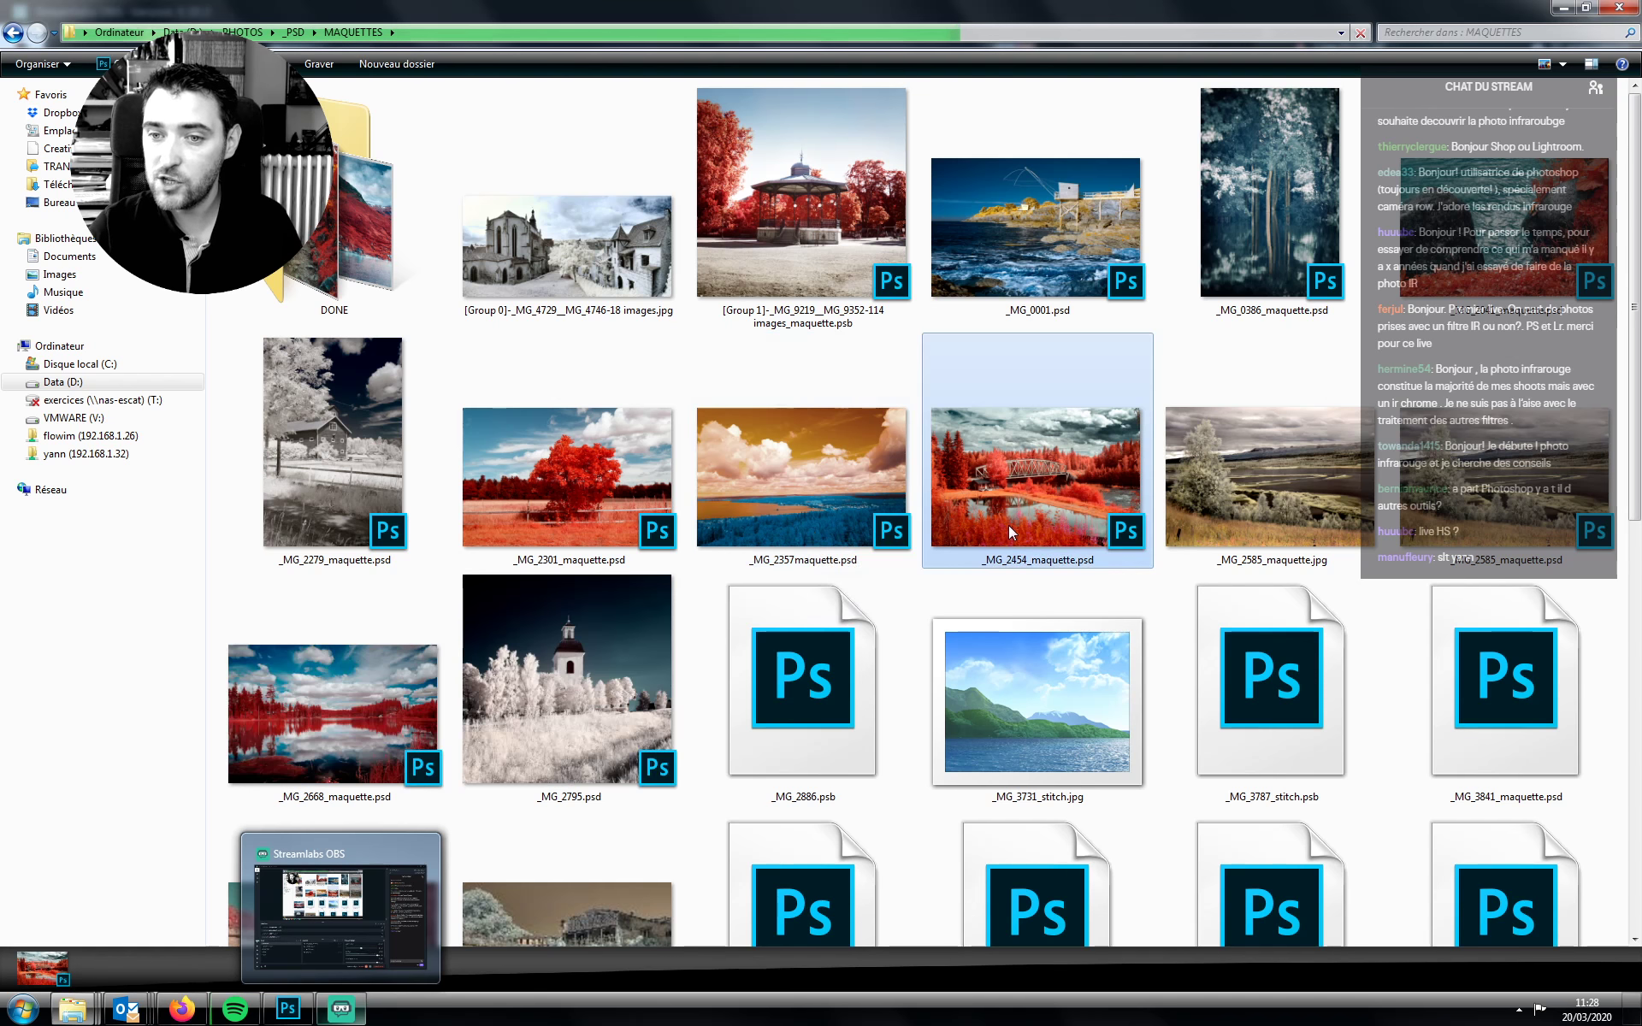
pyautogui.click(751, 526)
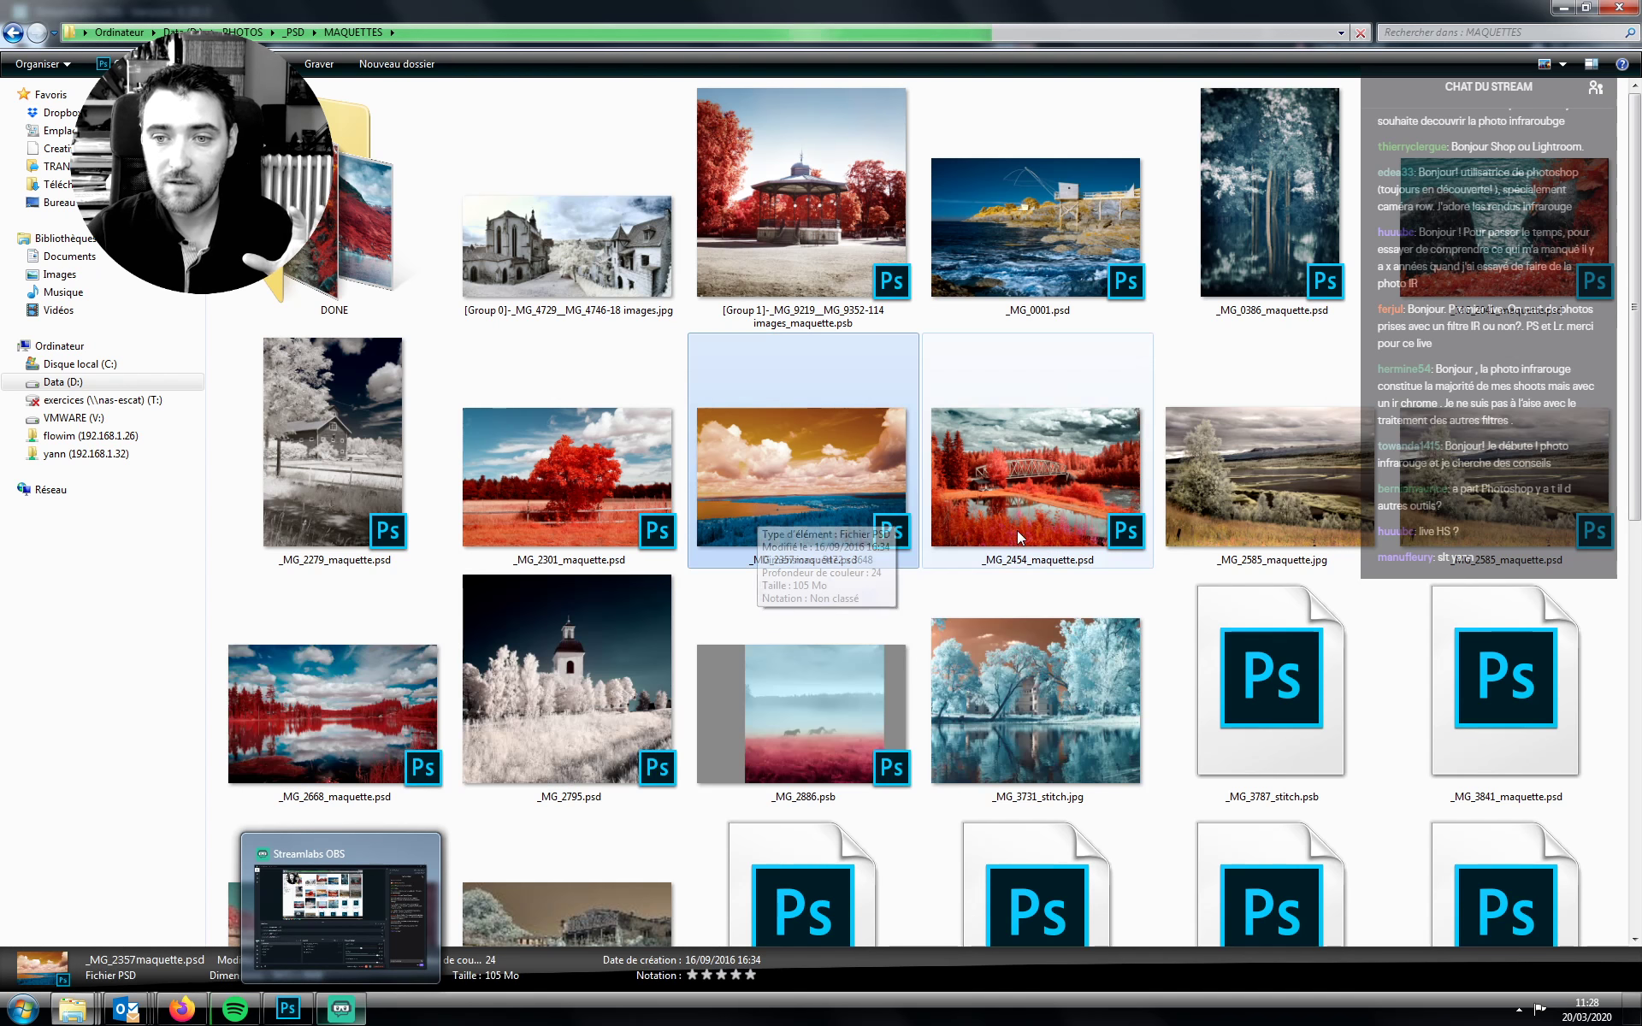
pyautogui.click(1047, 519)
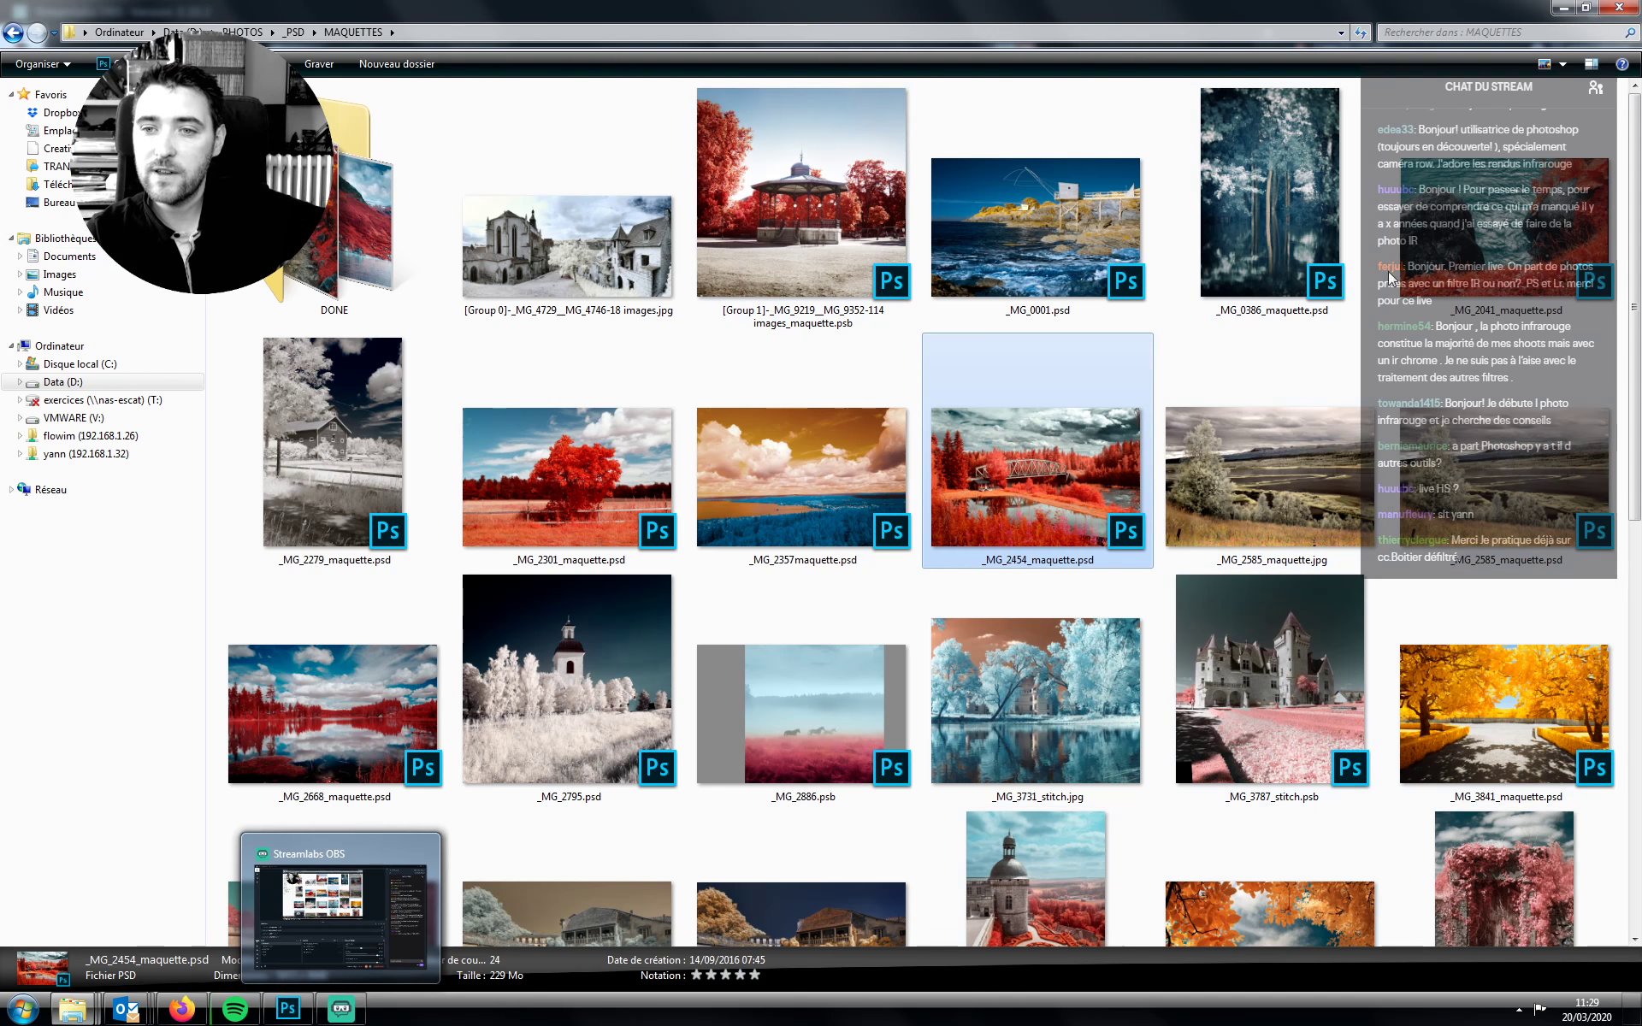
# Compare _MG_2795.psd and _MG_2279_maquette.psd with _MG_3731_stitch.jpg, previewing the latter in the photo viewer before closing it
pyautogui.click(1086, 744)
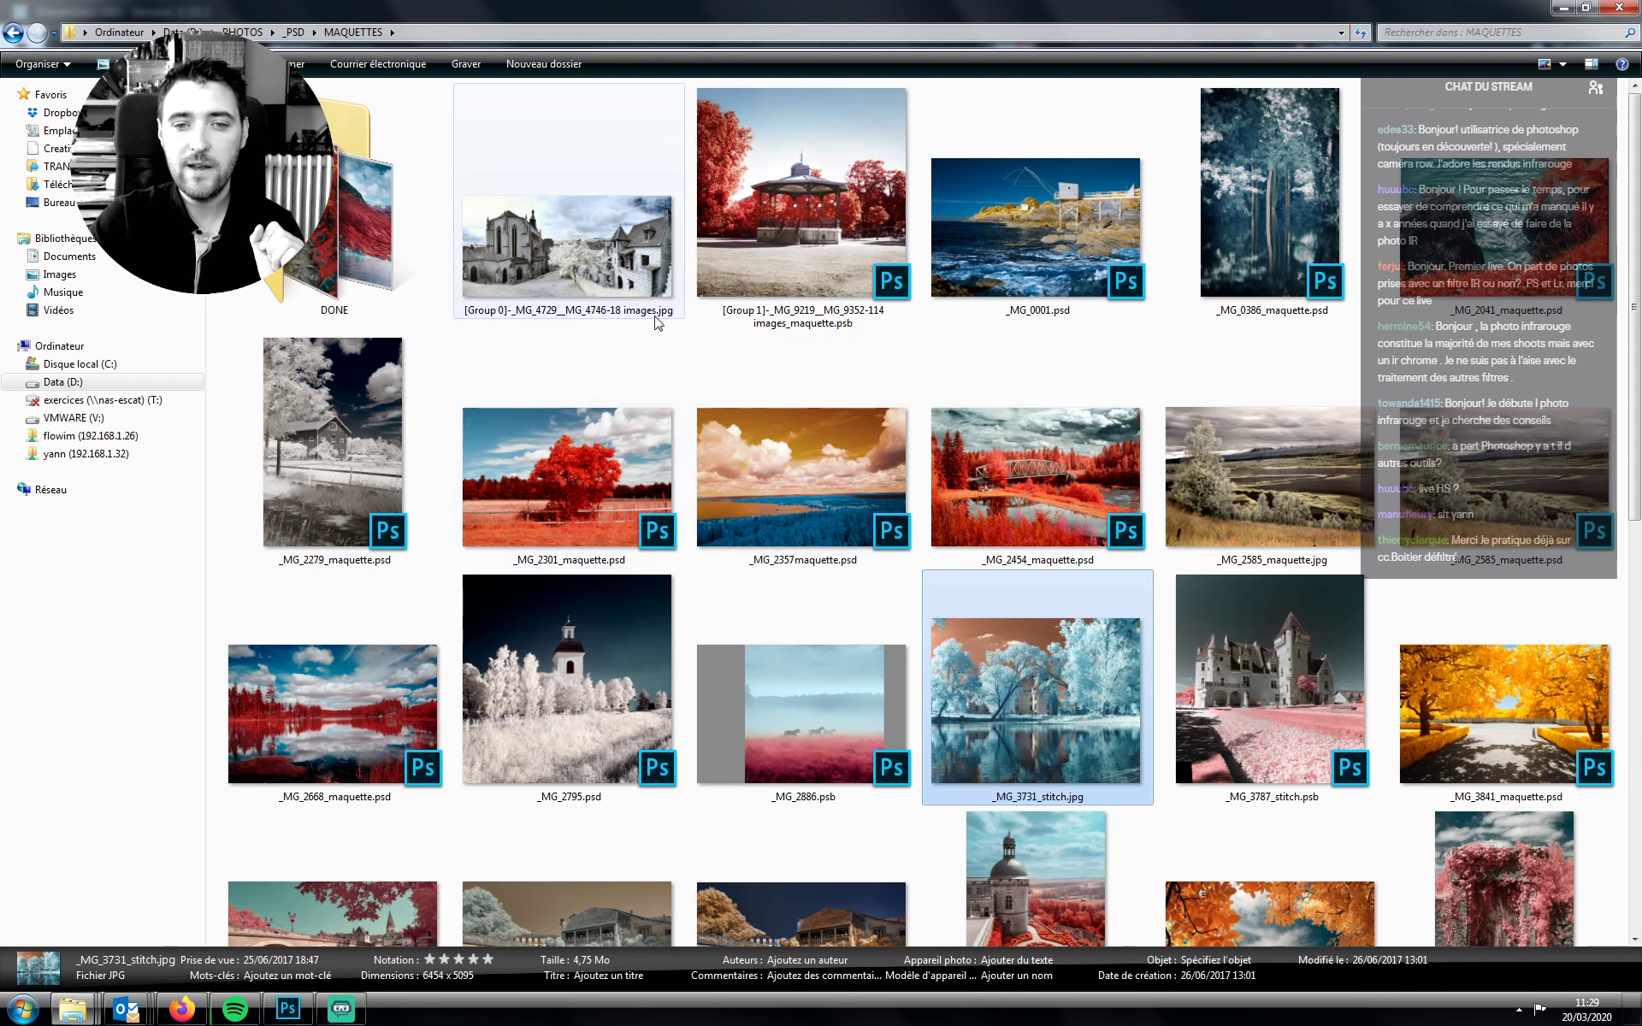
pyautogui.click(631, 633)
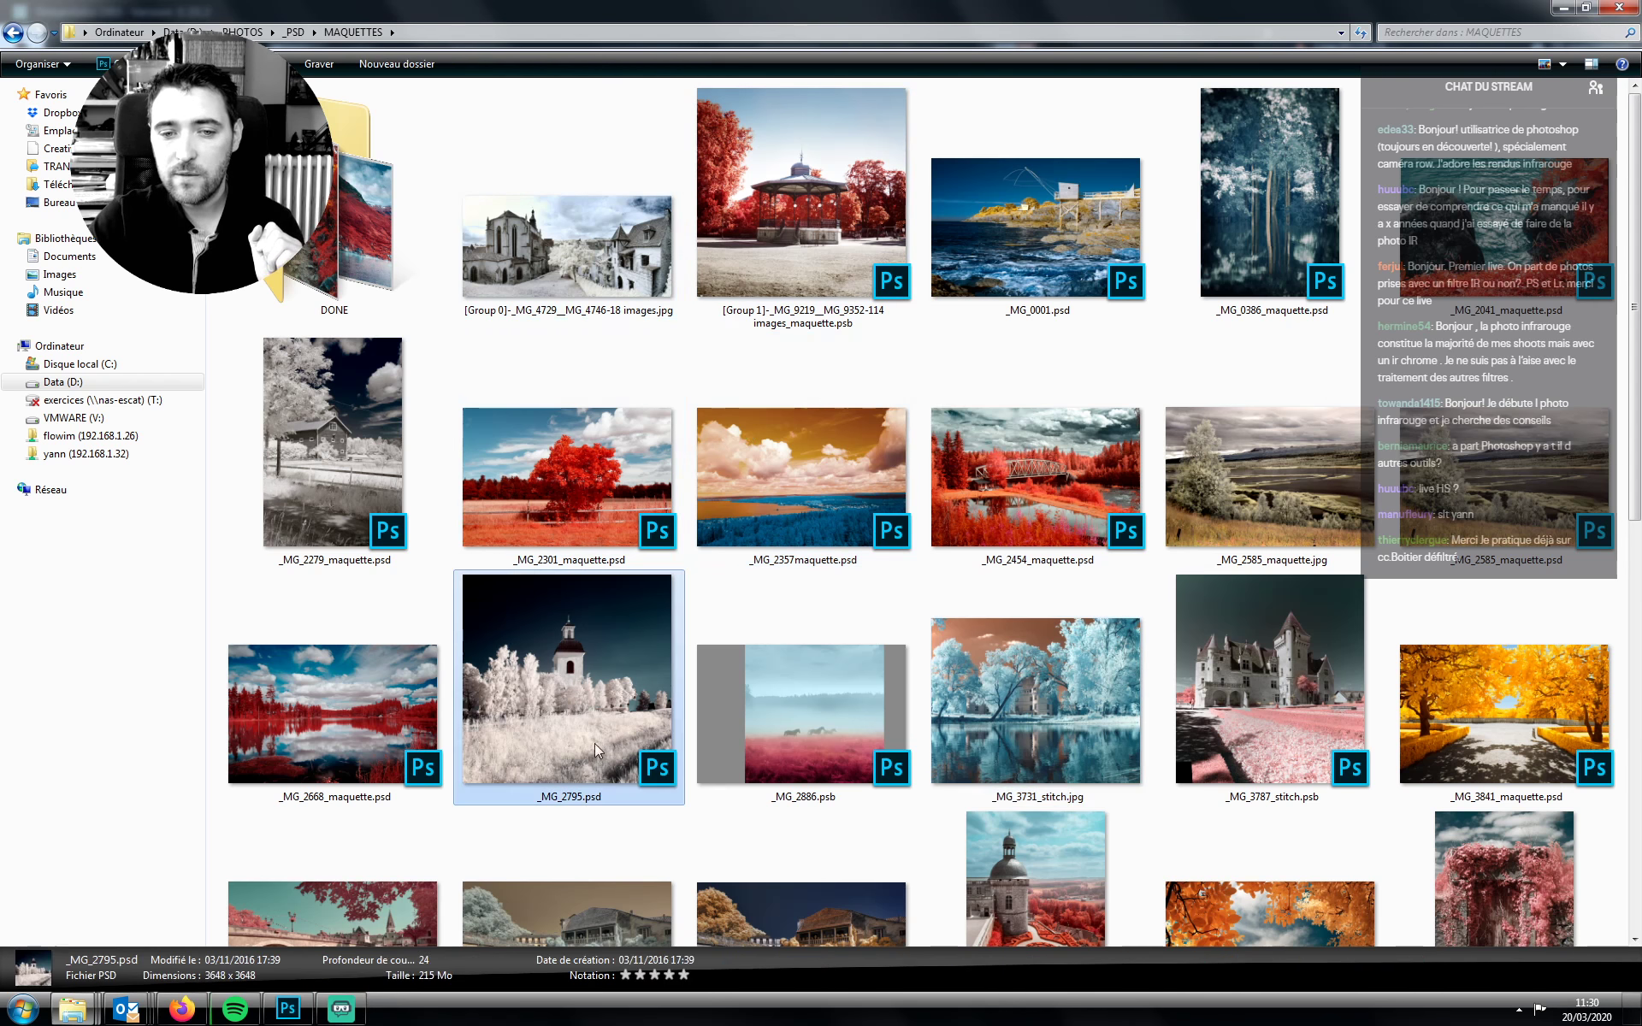
pyautogui.click(359, 470)
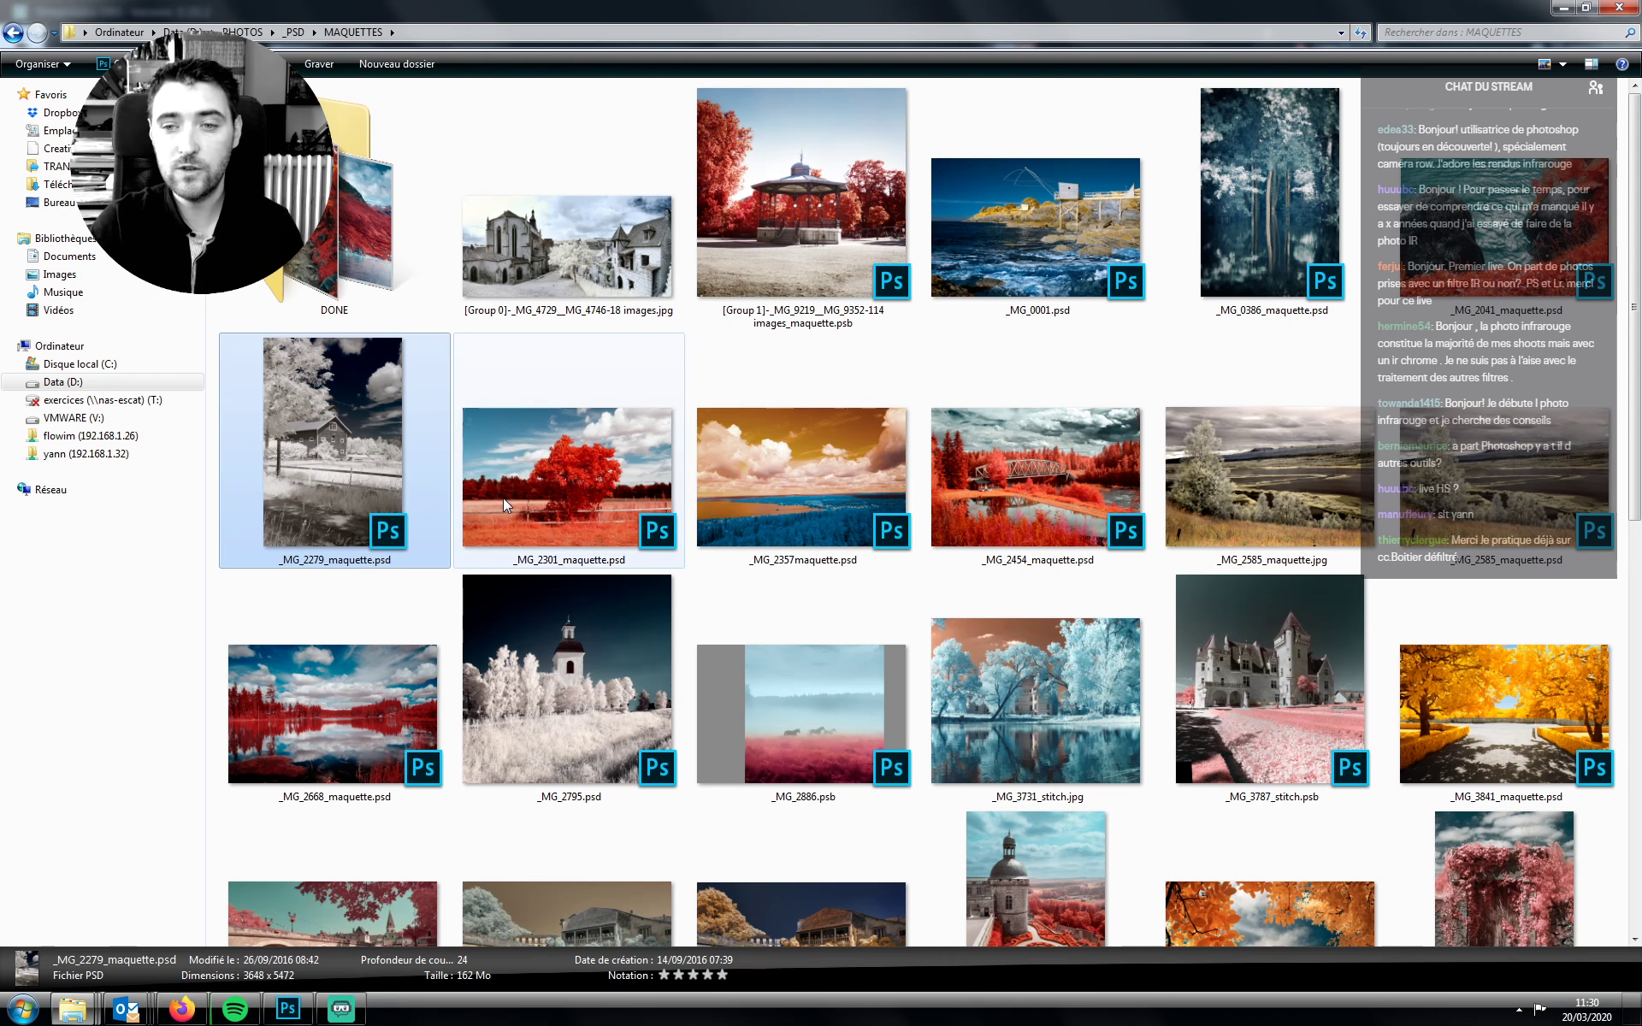
pyautogui.click(1033, 683)
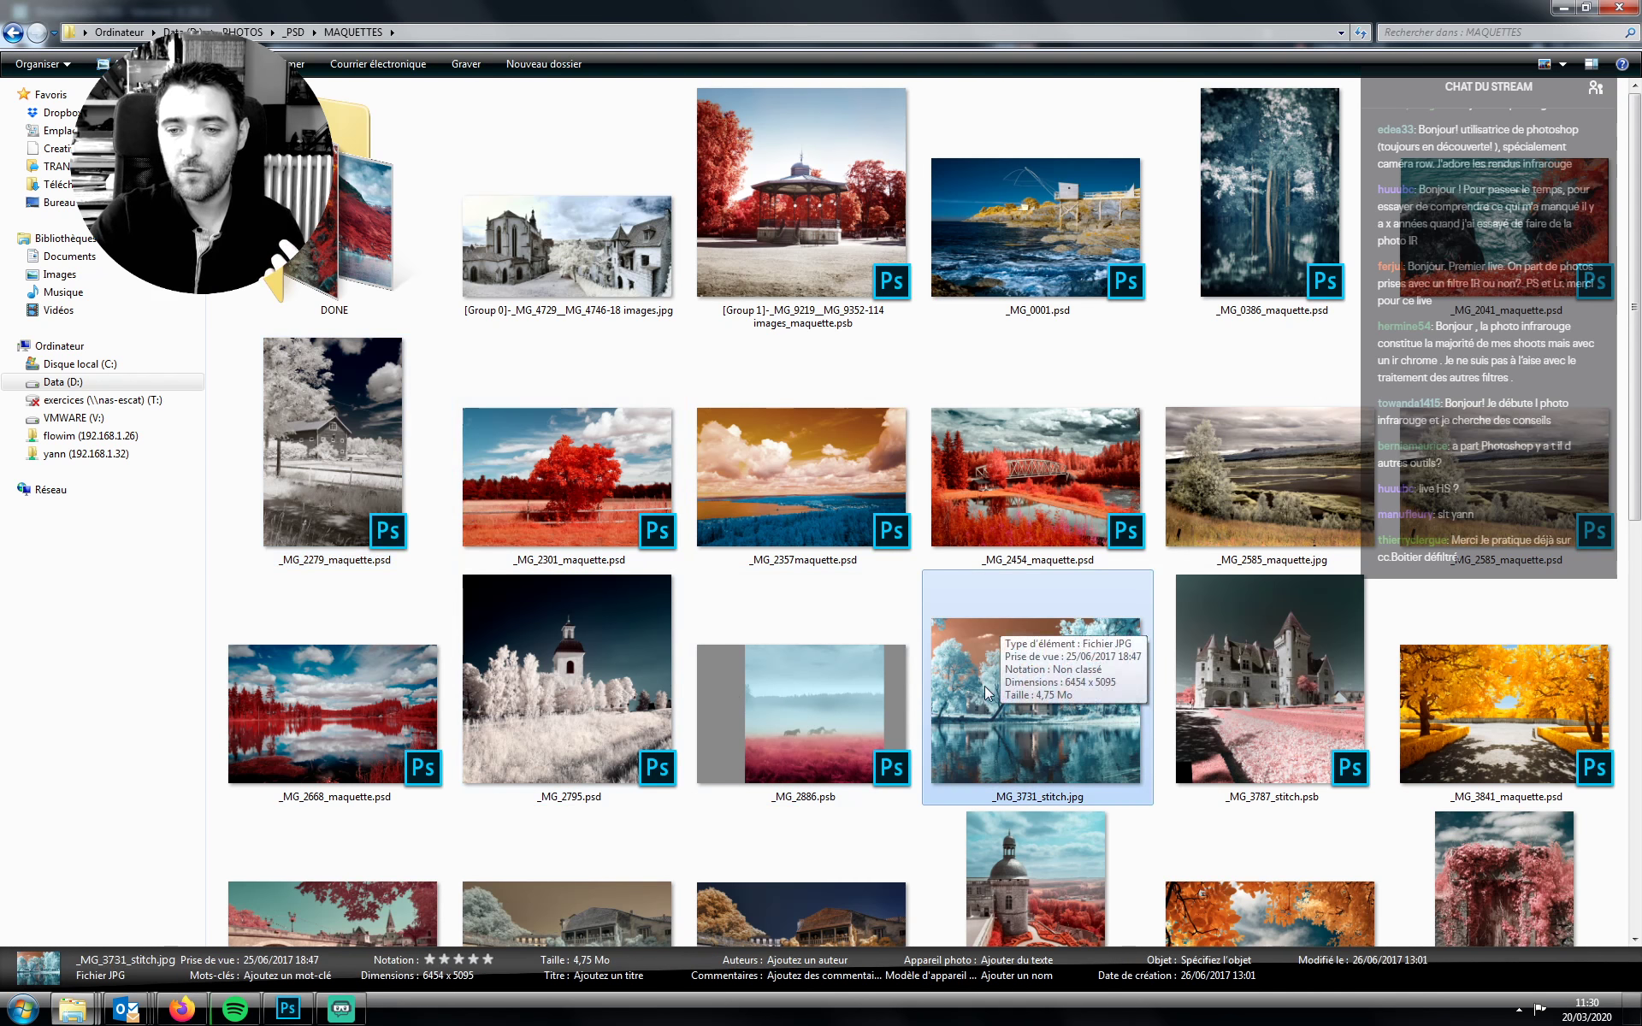
pyautogui.doubleClick(984, 650)
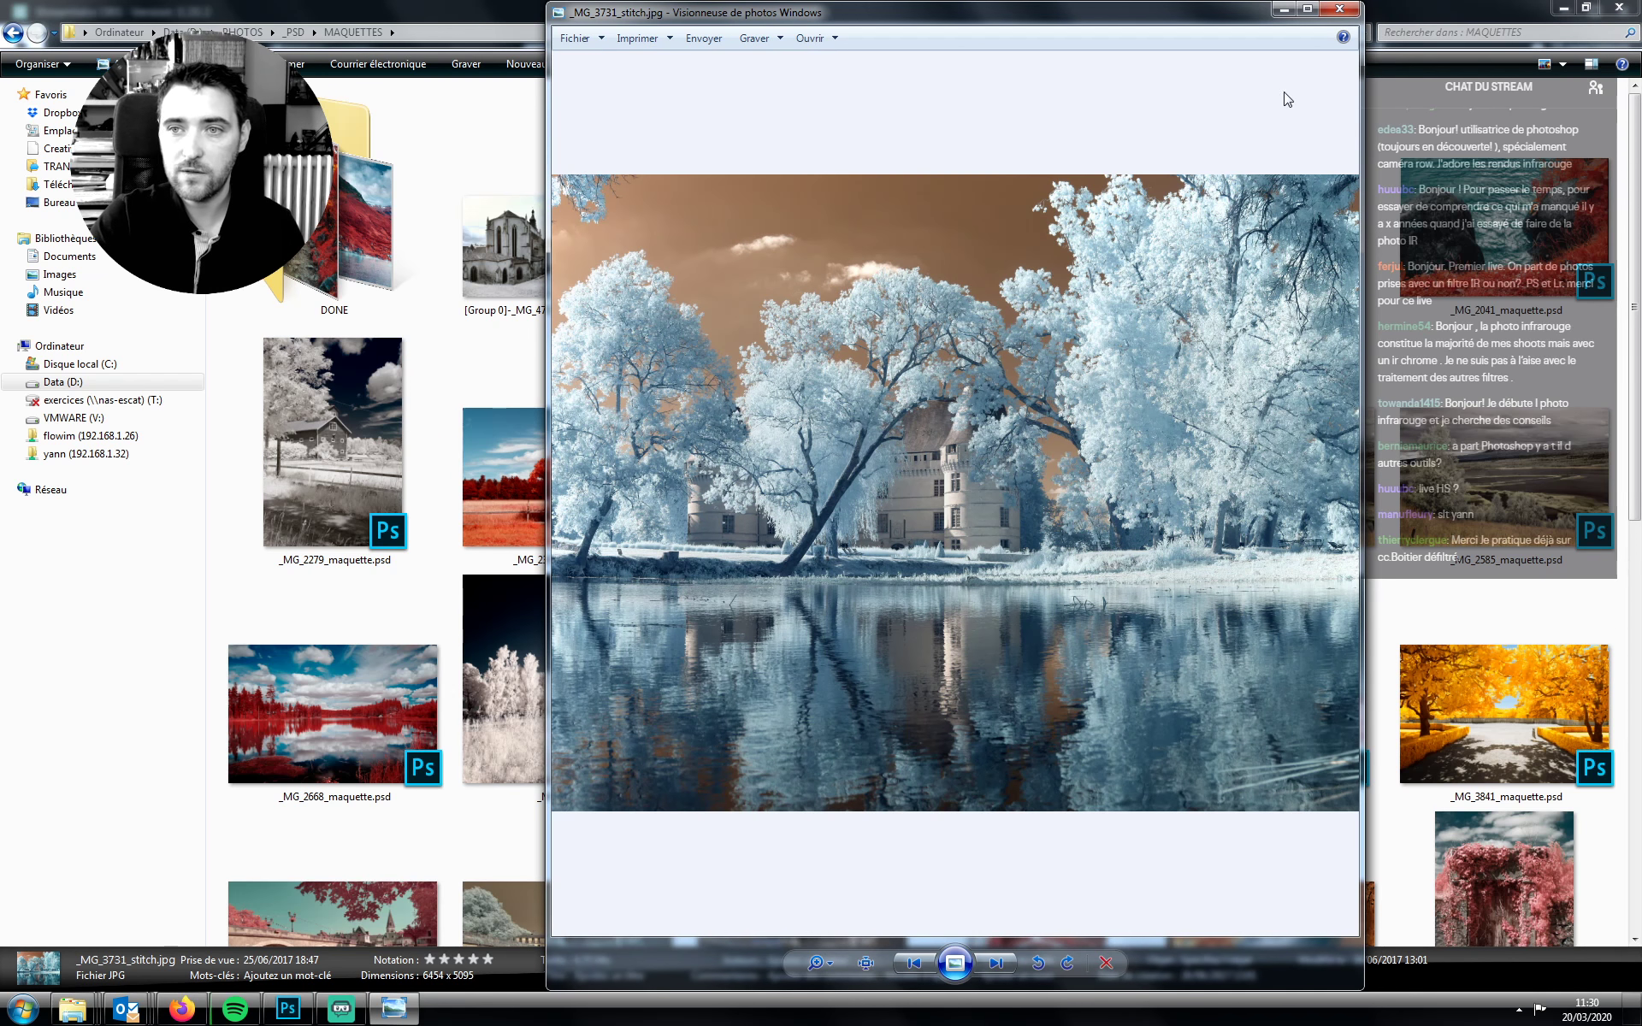
pyautogui.click(1347, 13)
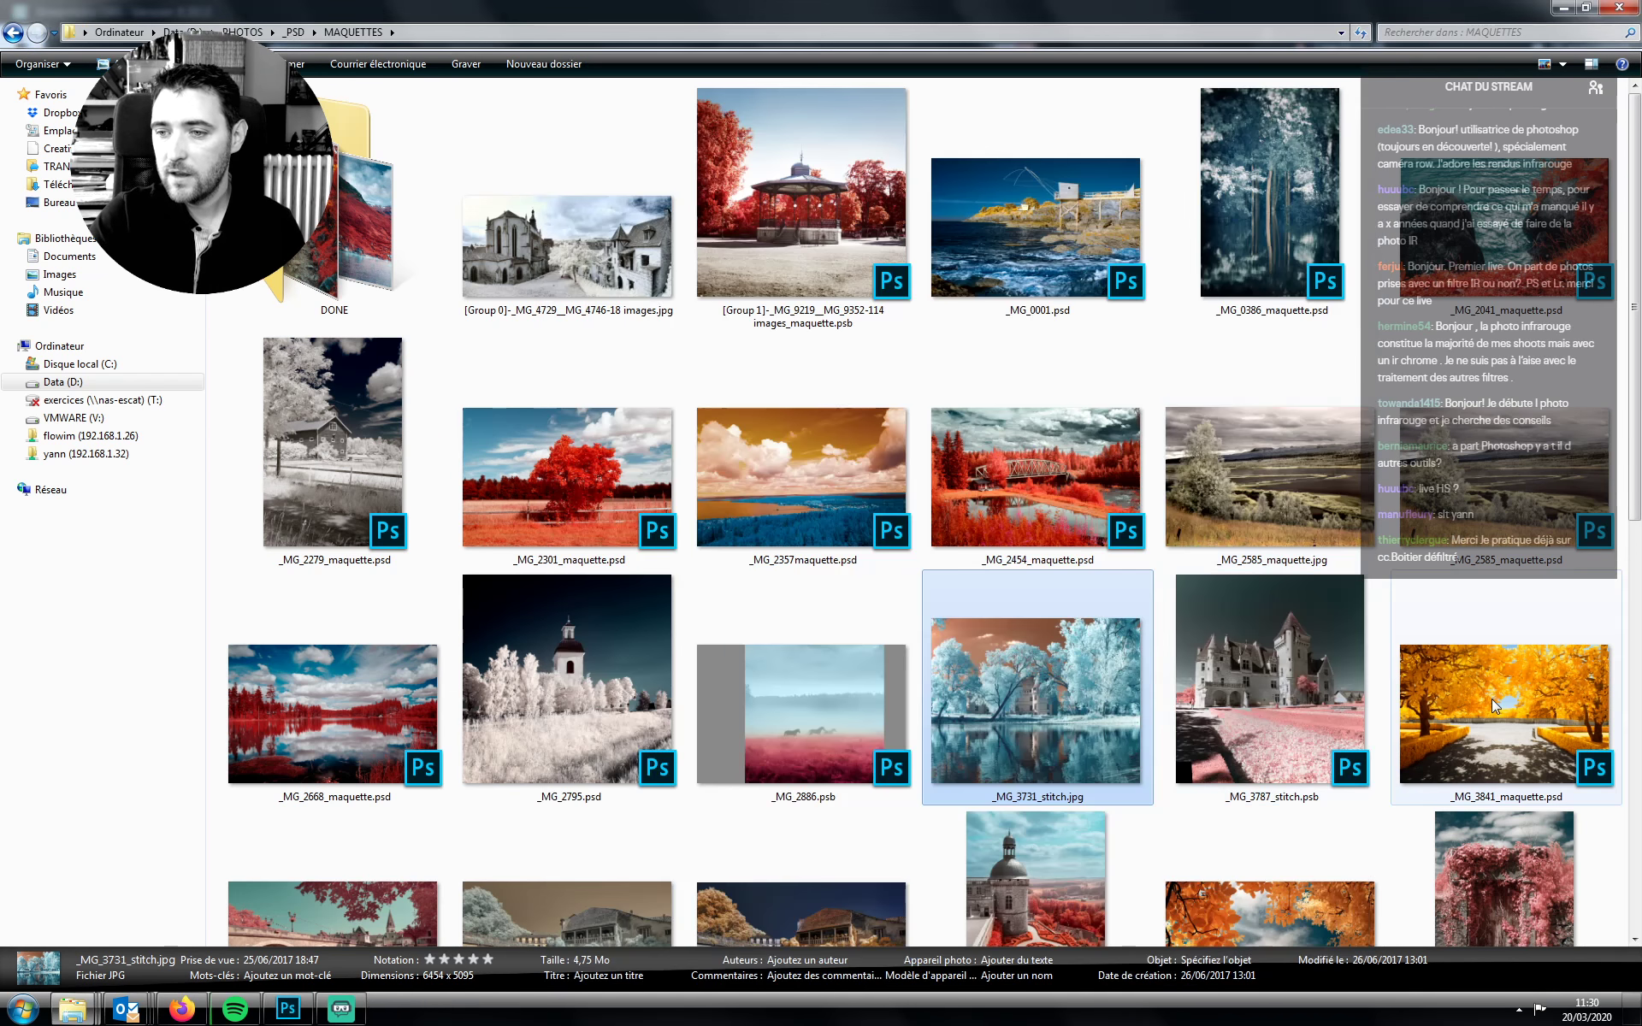
# Examine further color renderings in MAQUETTES, including _MG_3841_maquette.psd, _MG_4555_maquette.psd and the bandstand panorama, and check the stream chat in between
pyautogui.click(1492, 700)
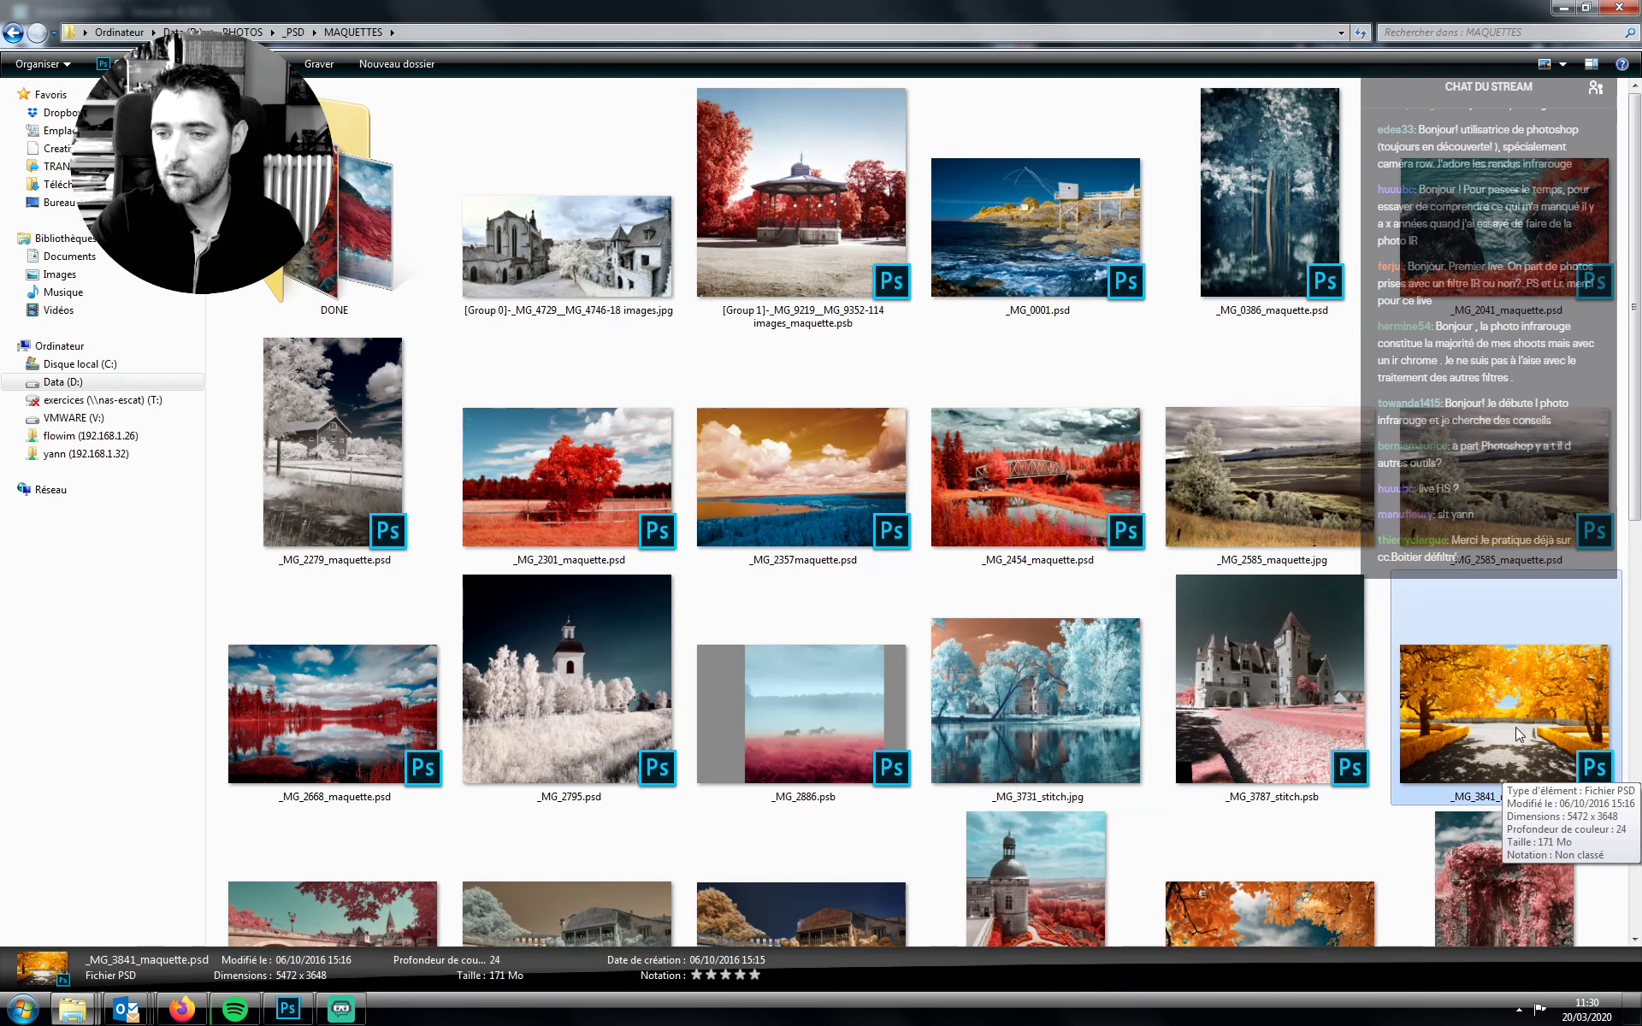
pyautogui.scroll(-3, 1515, 727)
pyautogui.click(1276, 581)
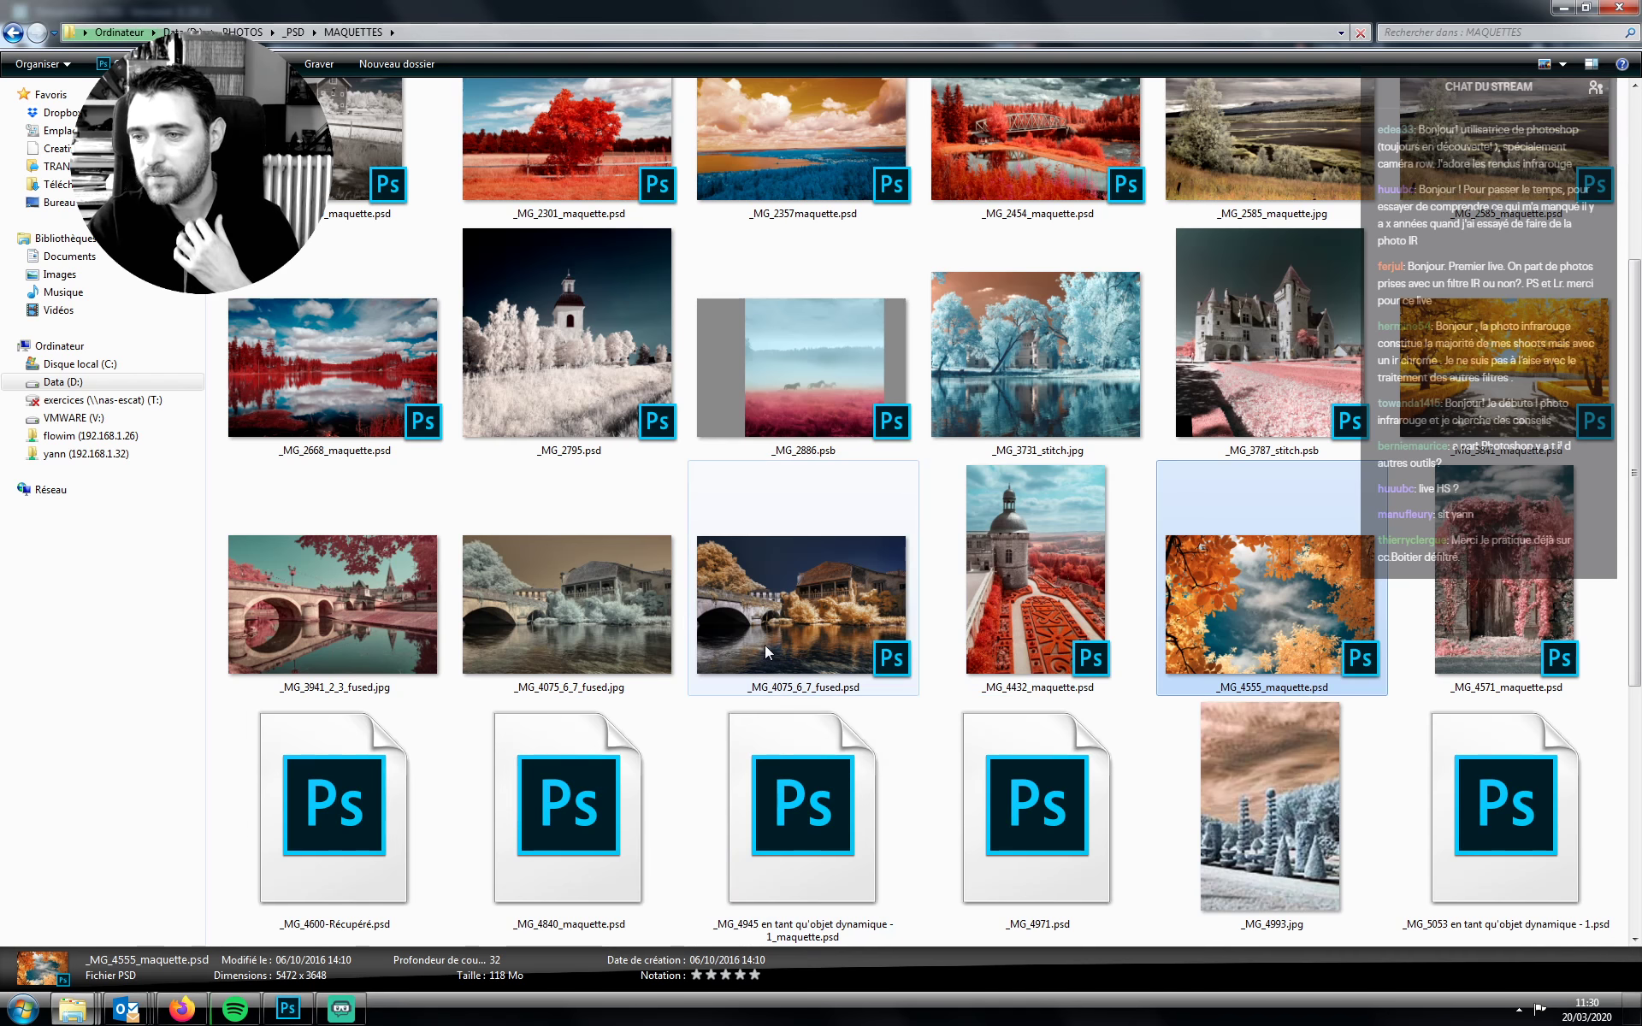
pyautogui.scroll(3, 769, 554)
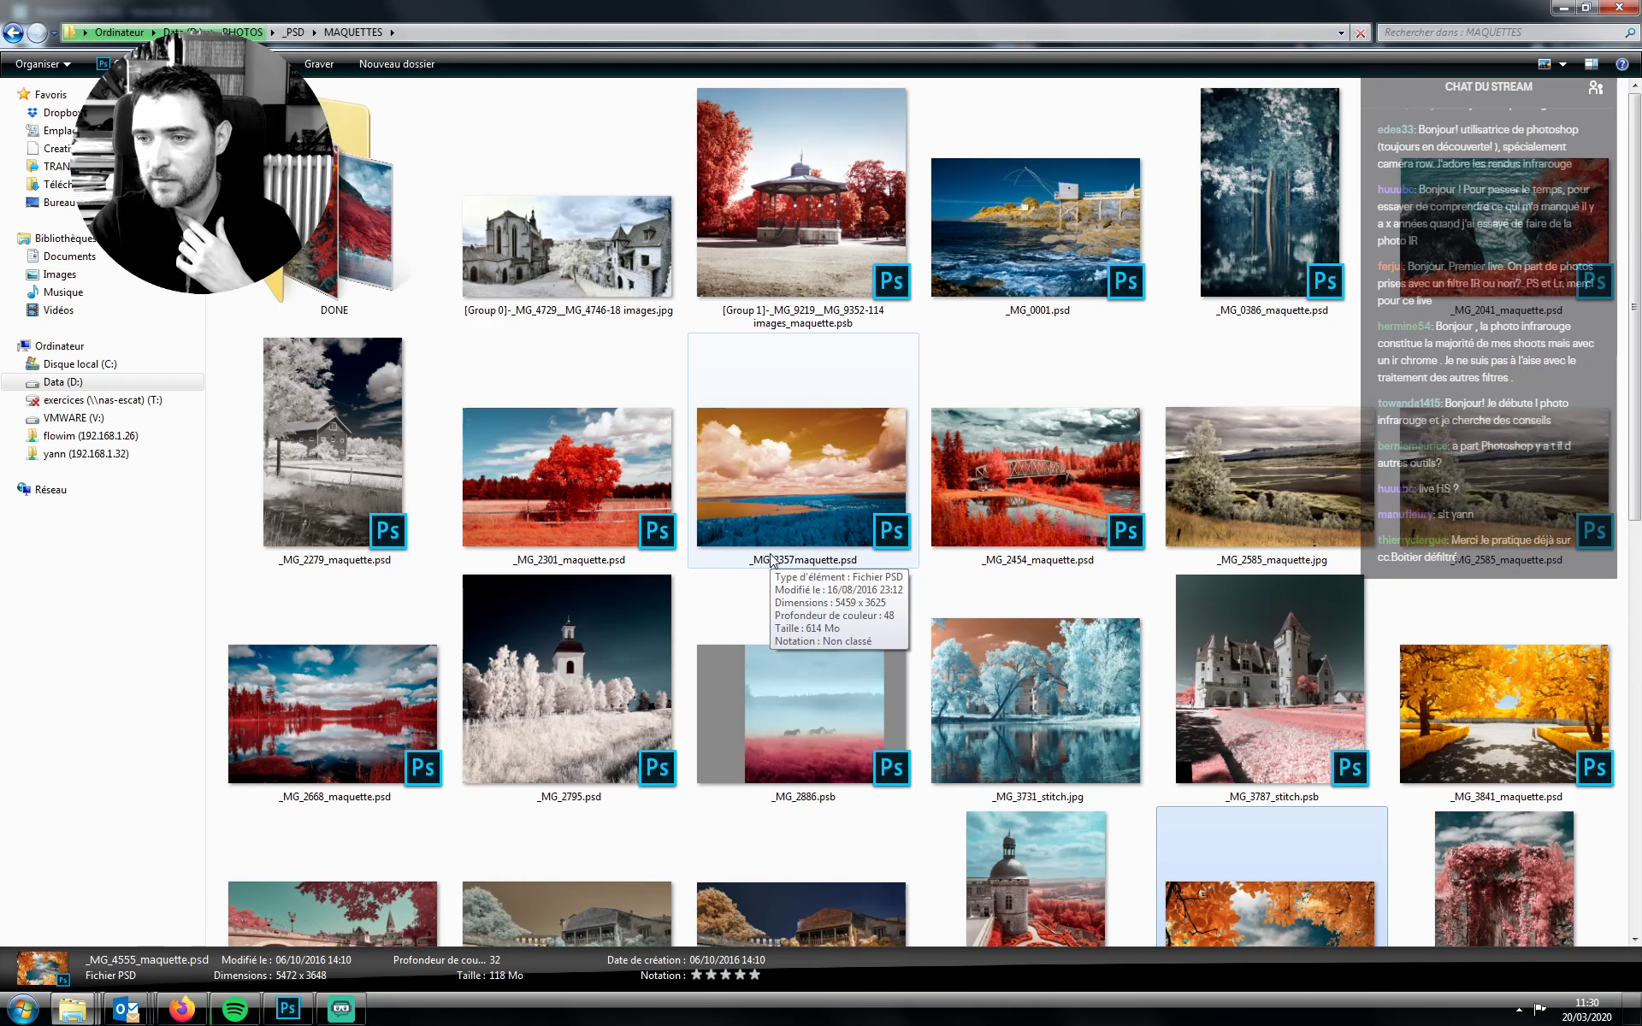
pyautogui.click(754, 221)
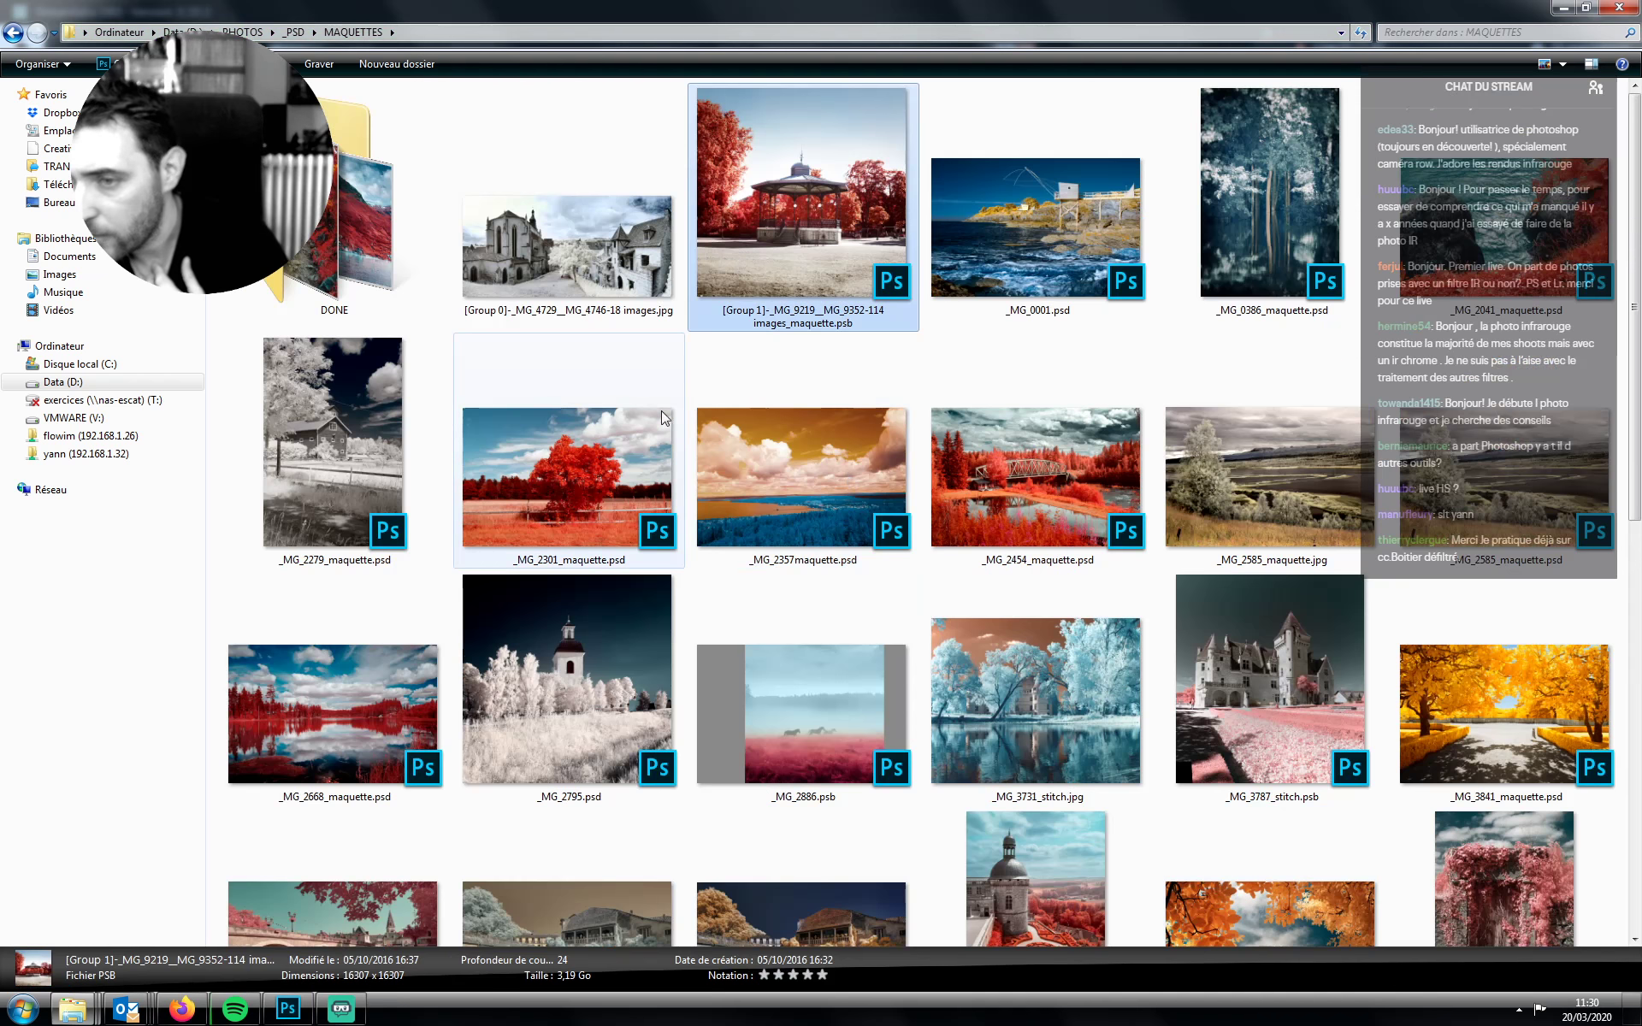
pyautogui.click(354, 1014)
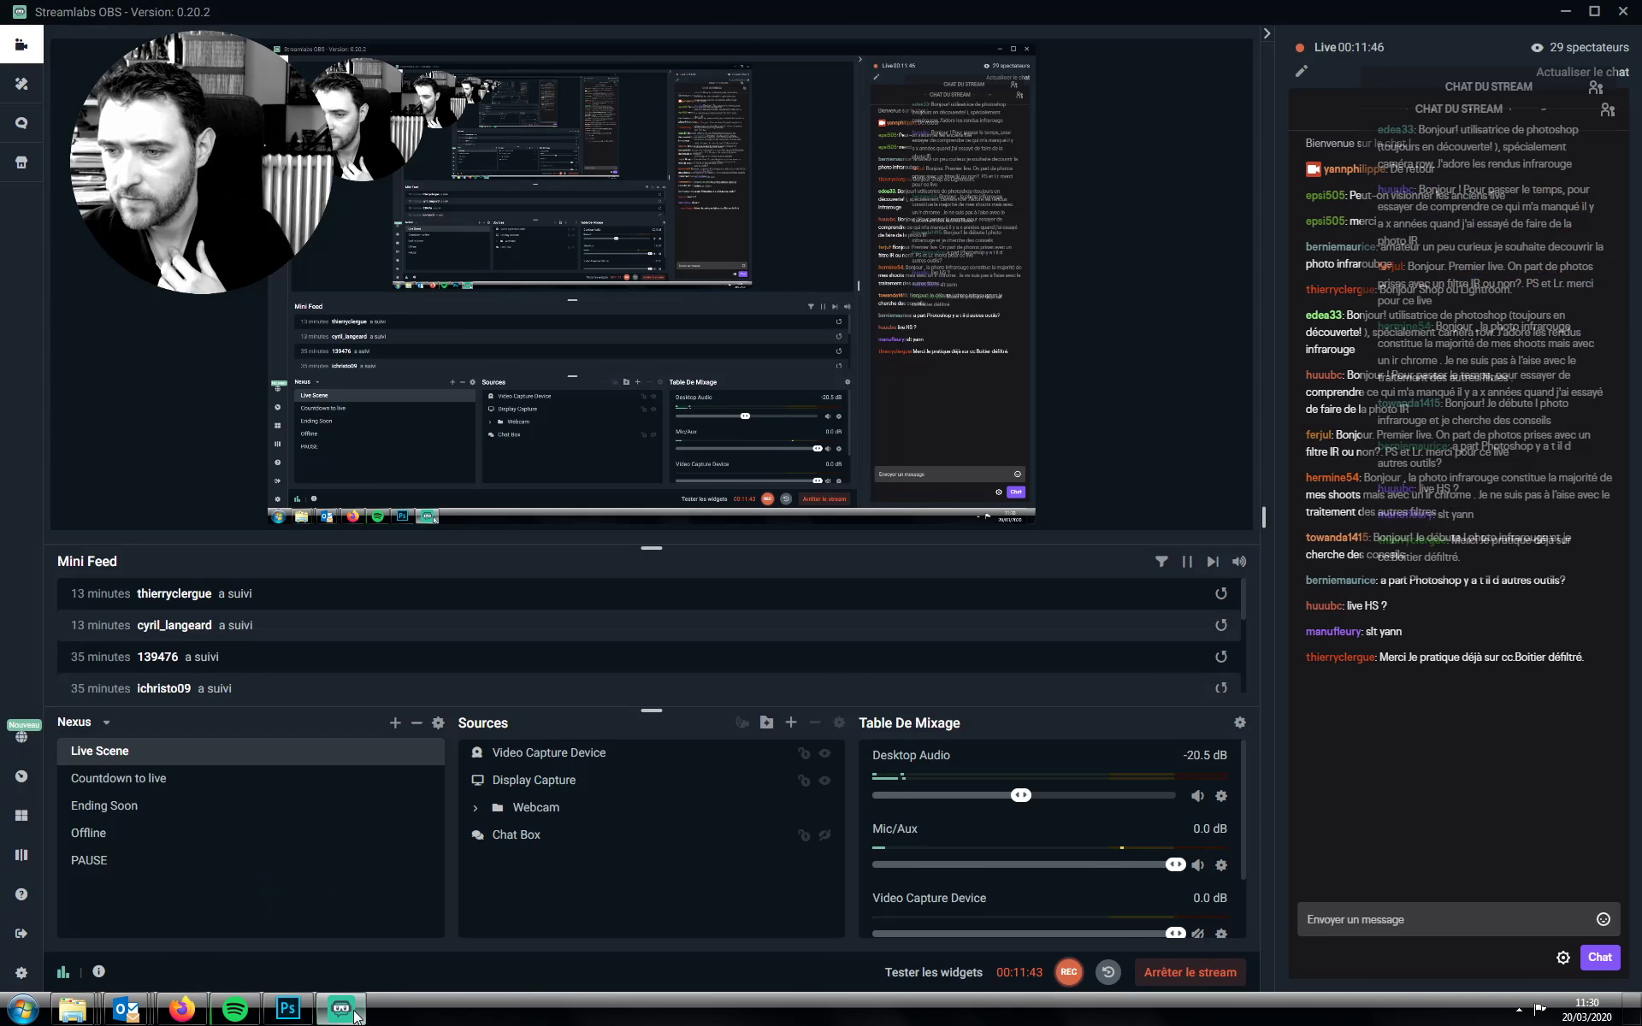
pyautogui.click(354, 1014)
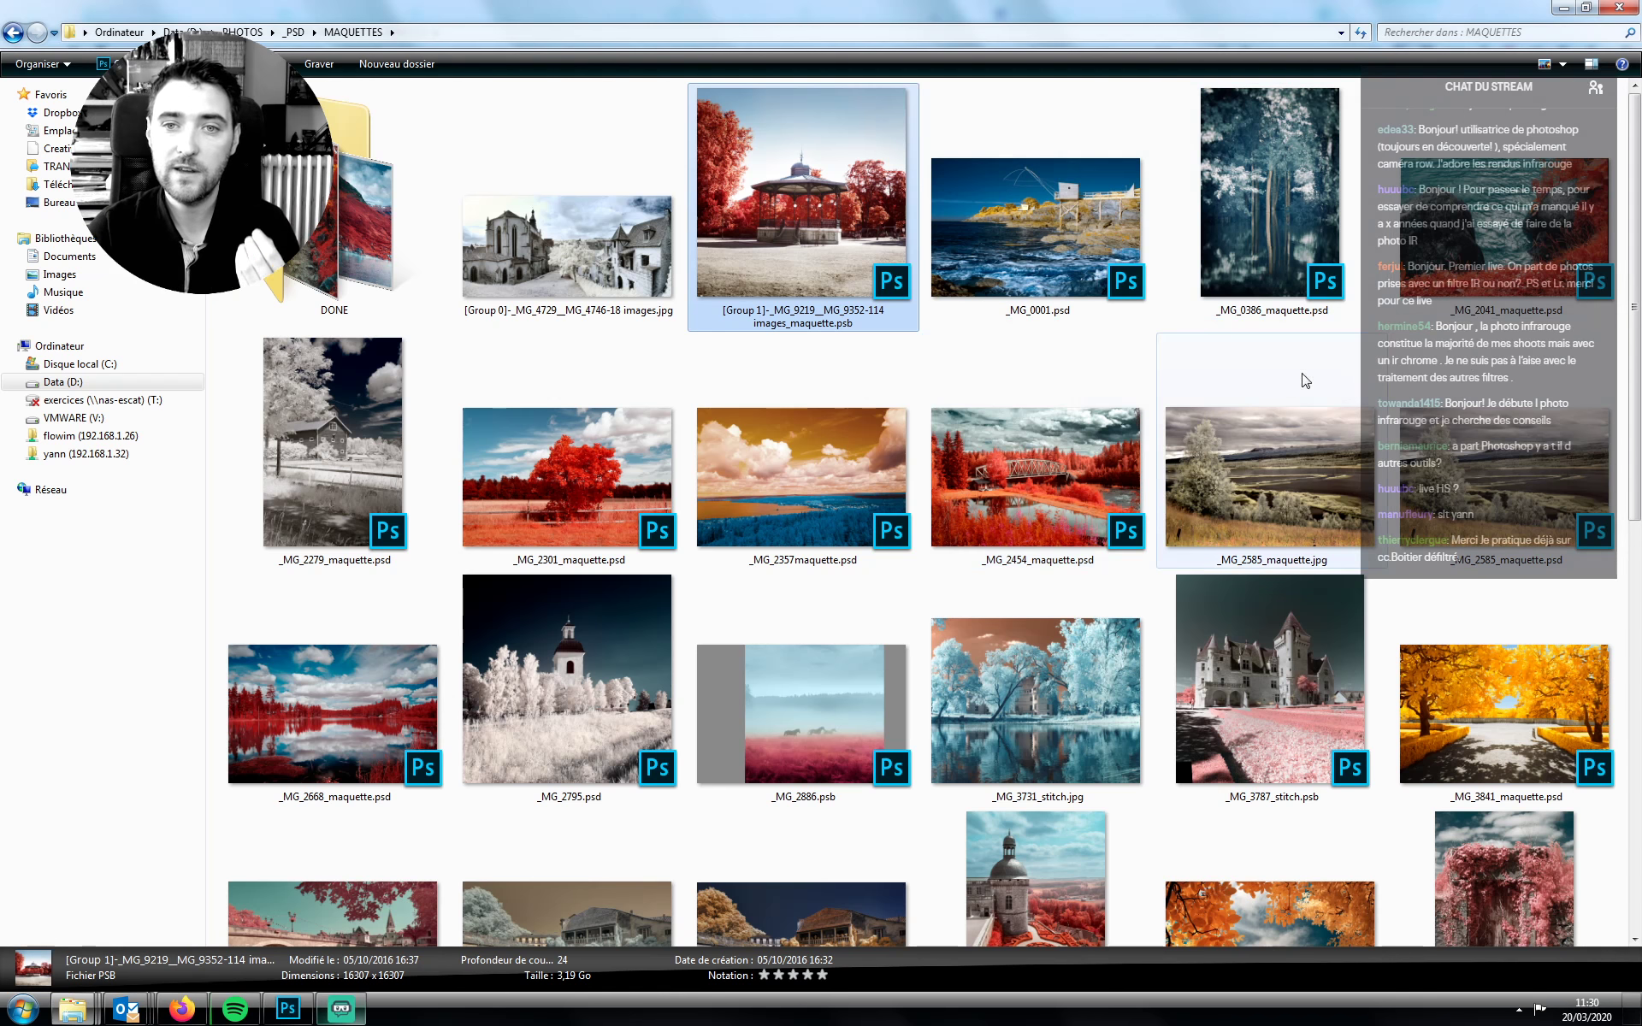
pyautogui.scroll(-5, 1029, 482)
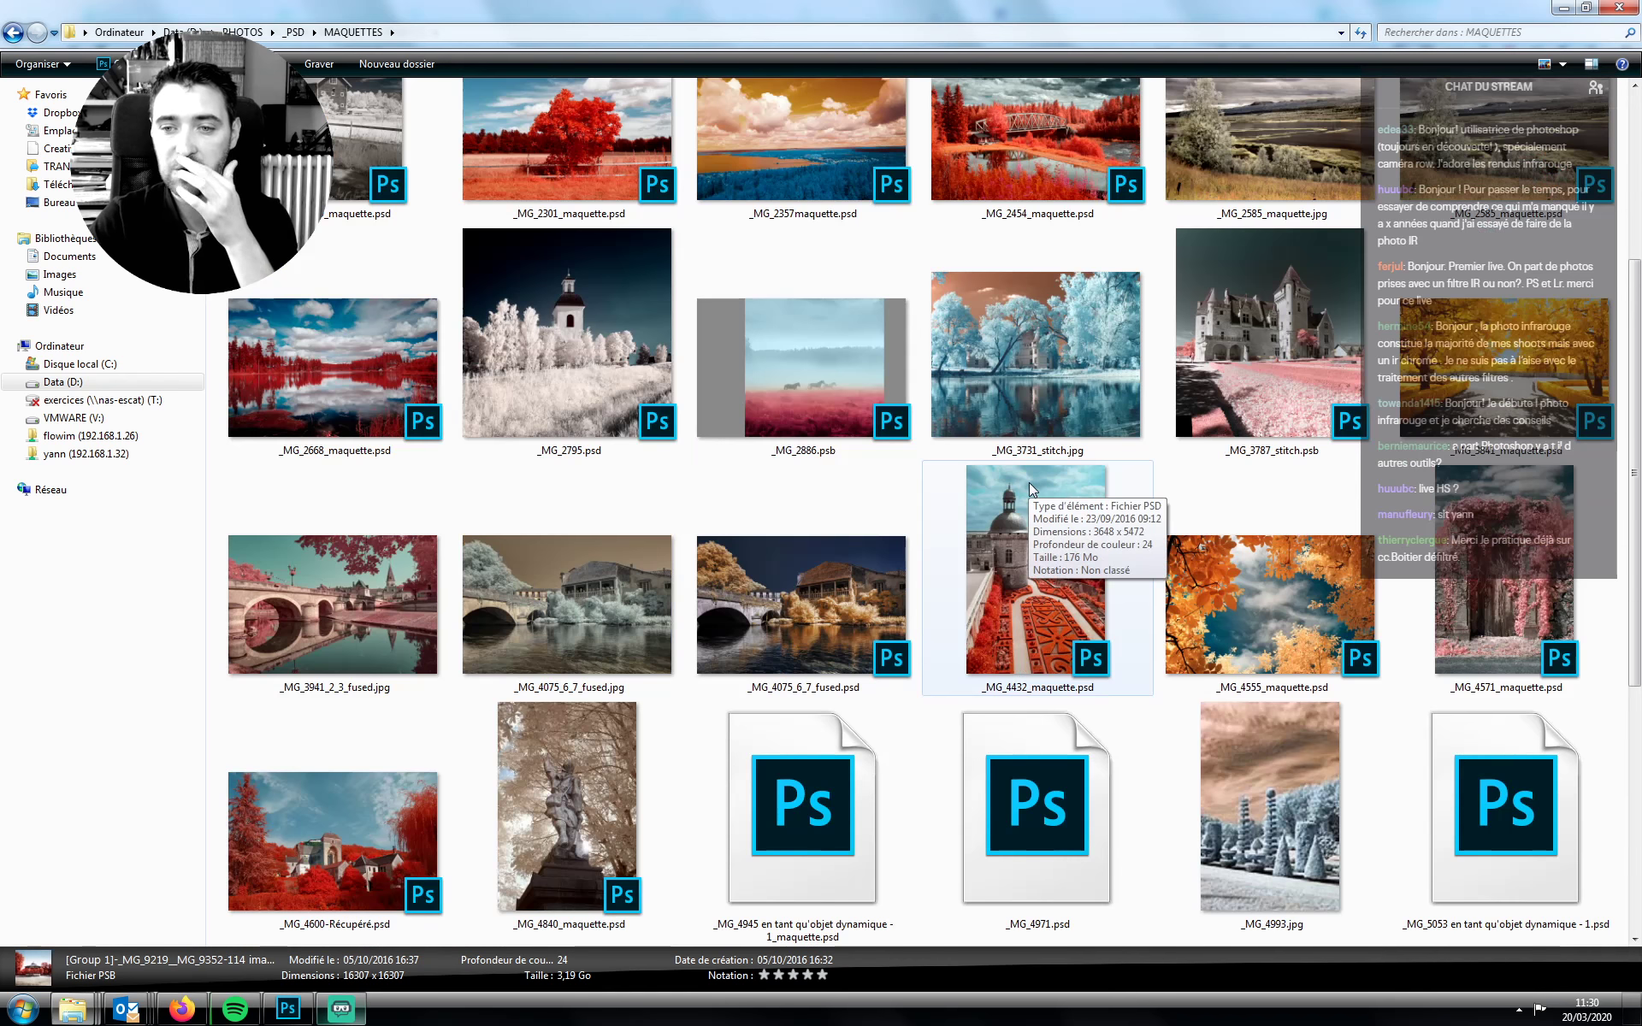
# Examine the color renderings _MG_2301_maquette.psd and _MG_2357maquette.psd in MAQUETTES, and read the stream chat for viewer questions
pyautogui.scroll(5, 1035, 480)
pyautogui.scroll(-5, 1039, 481)
pyautogui.scroll(5, 1043, 480)
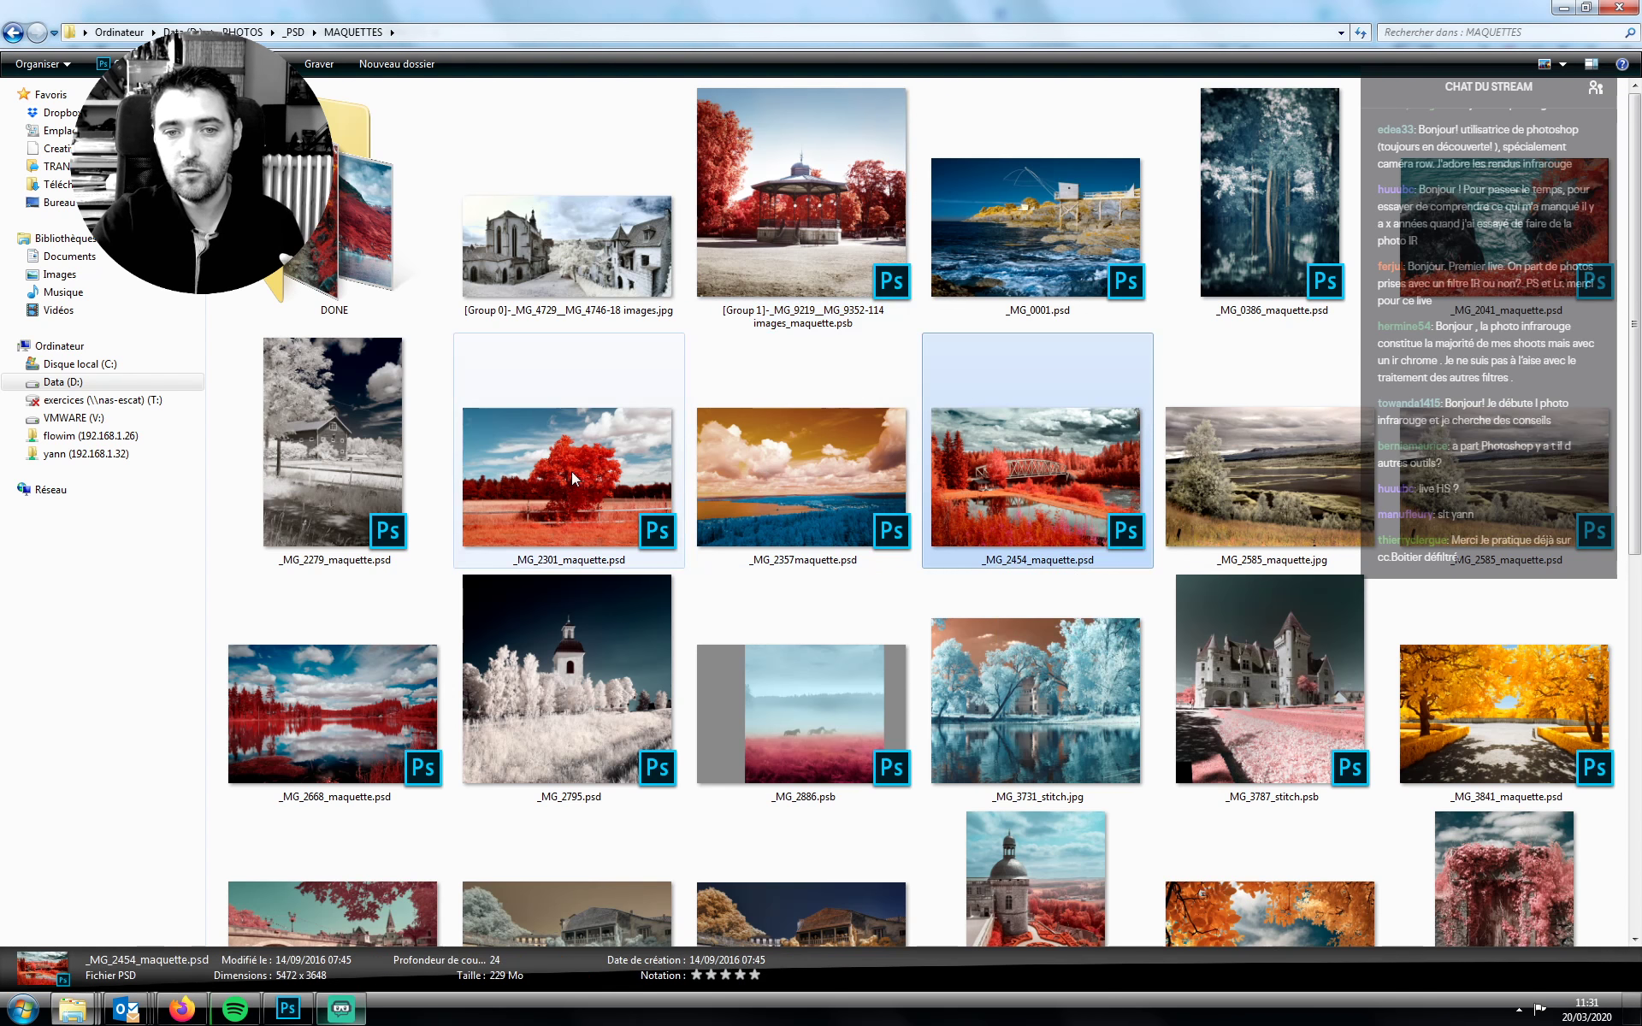
pyautogui.click(598, 461)
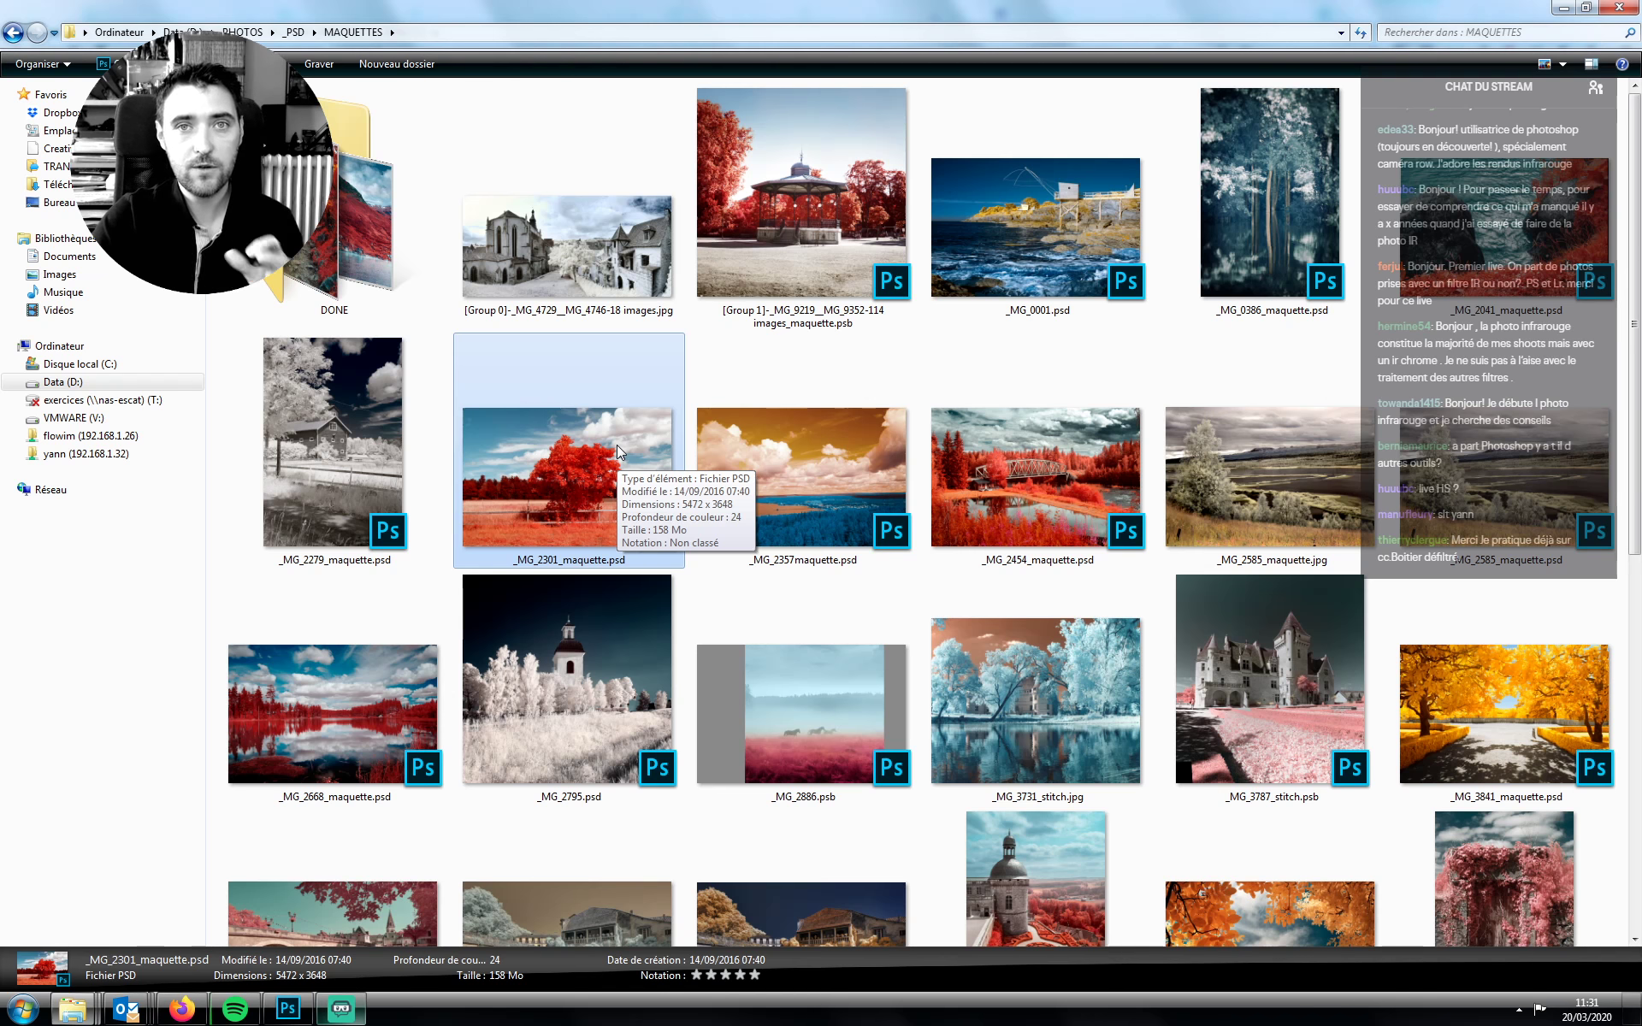
pyautogui.click(737, 486)
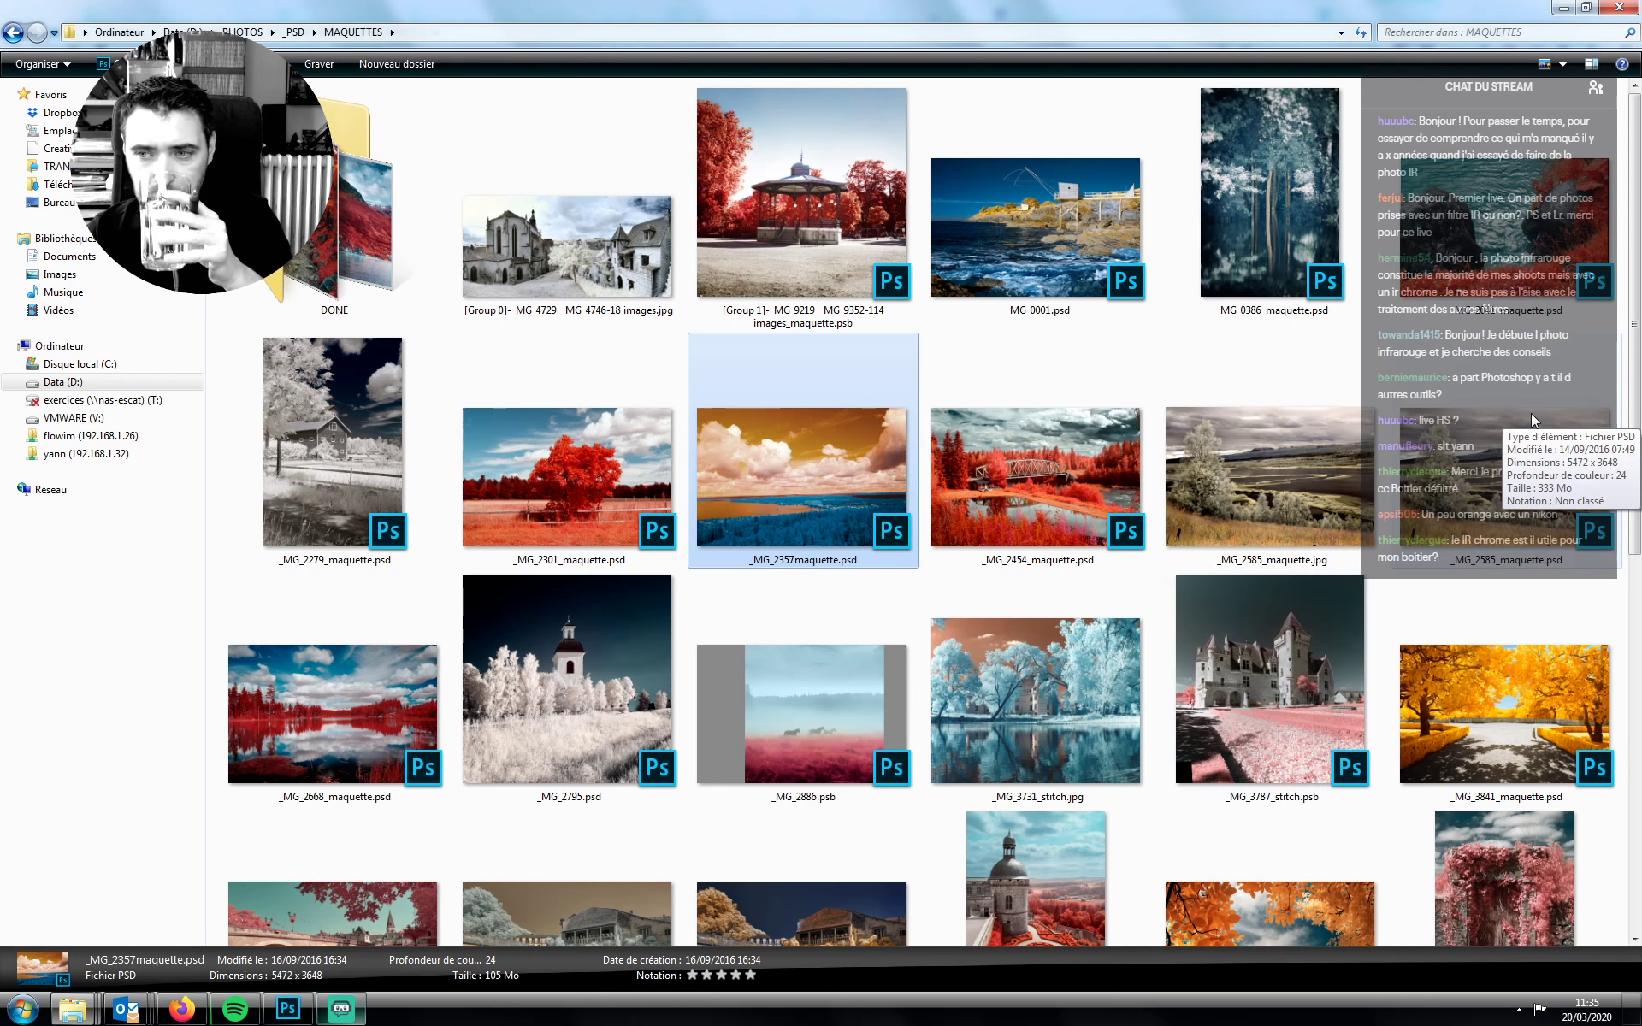
pyautogui.moveTo(1229, 602)
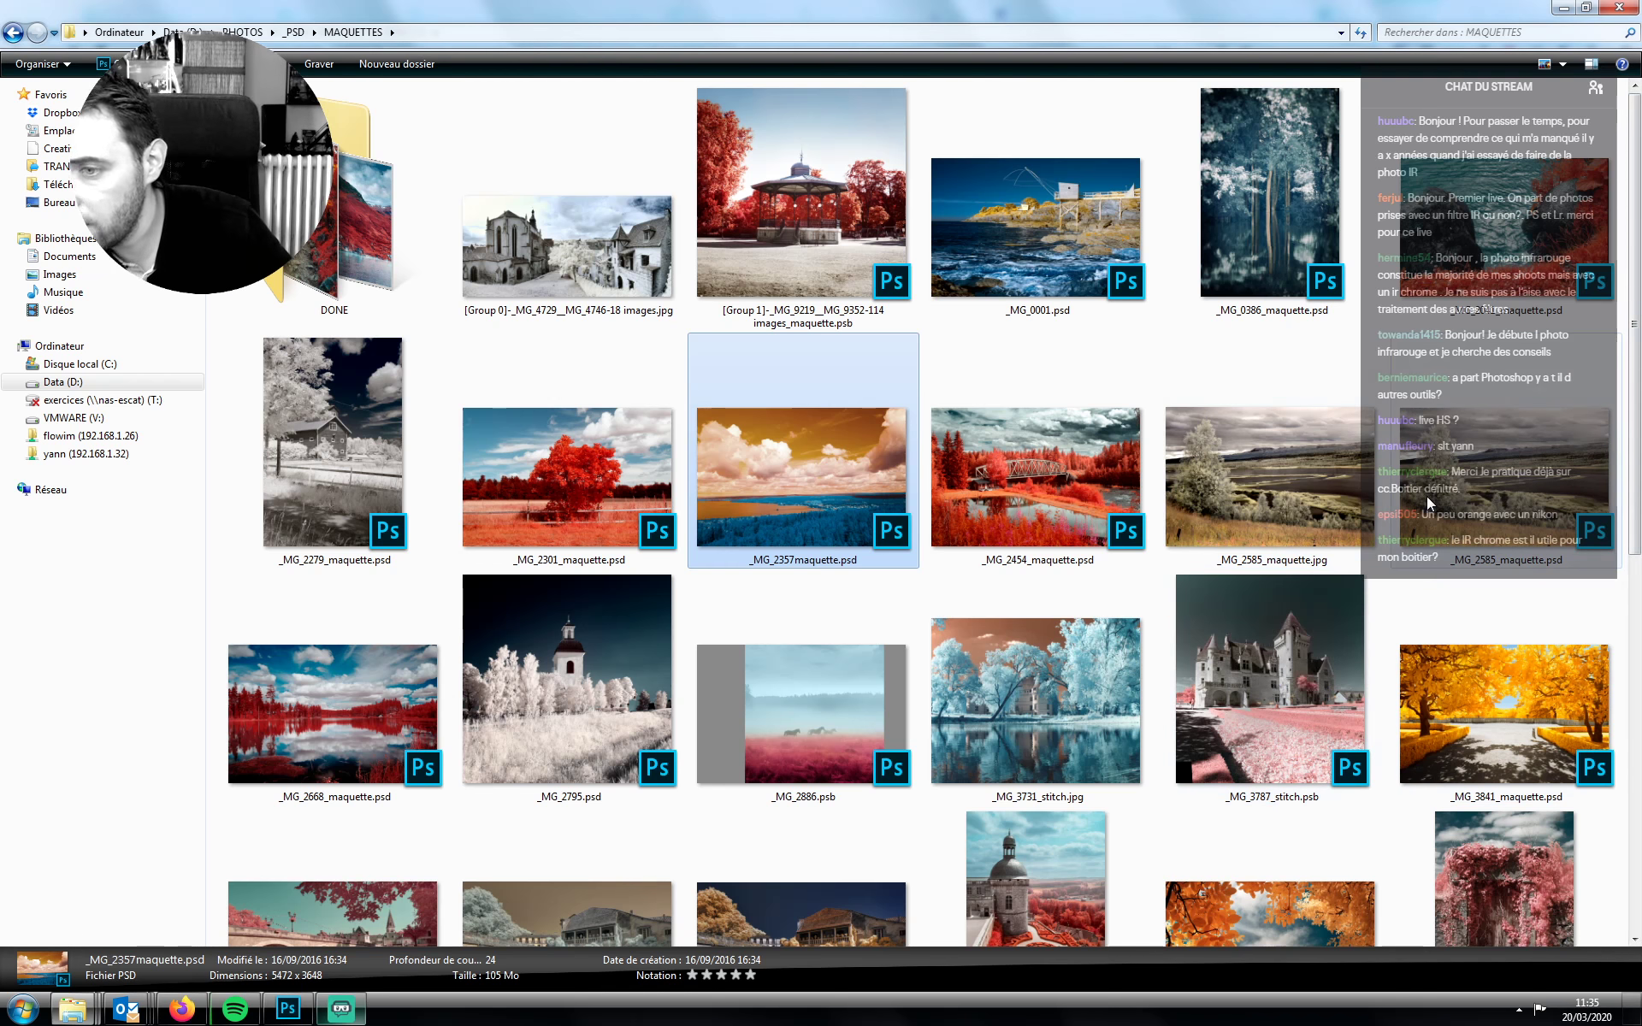
pyautogui.moveTo(1426, 495)
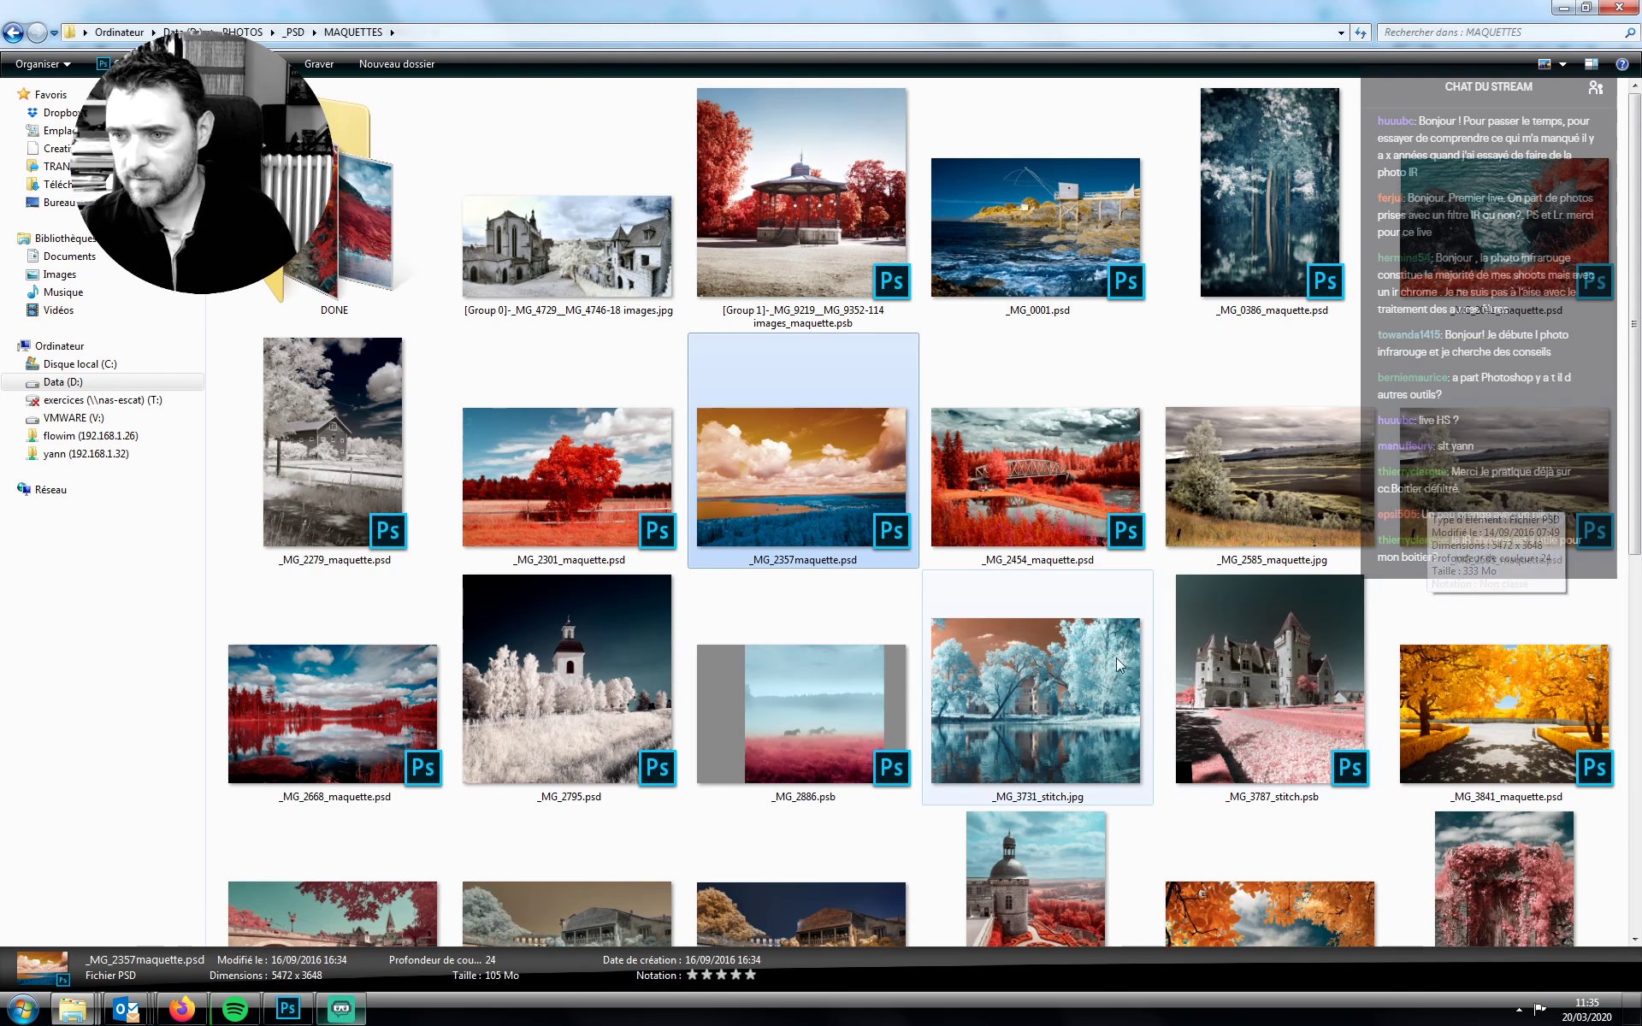
pyautogui.moveTo(1060, 650)
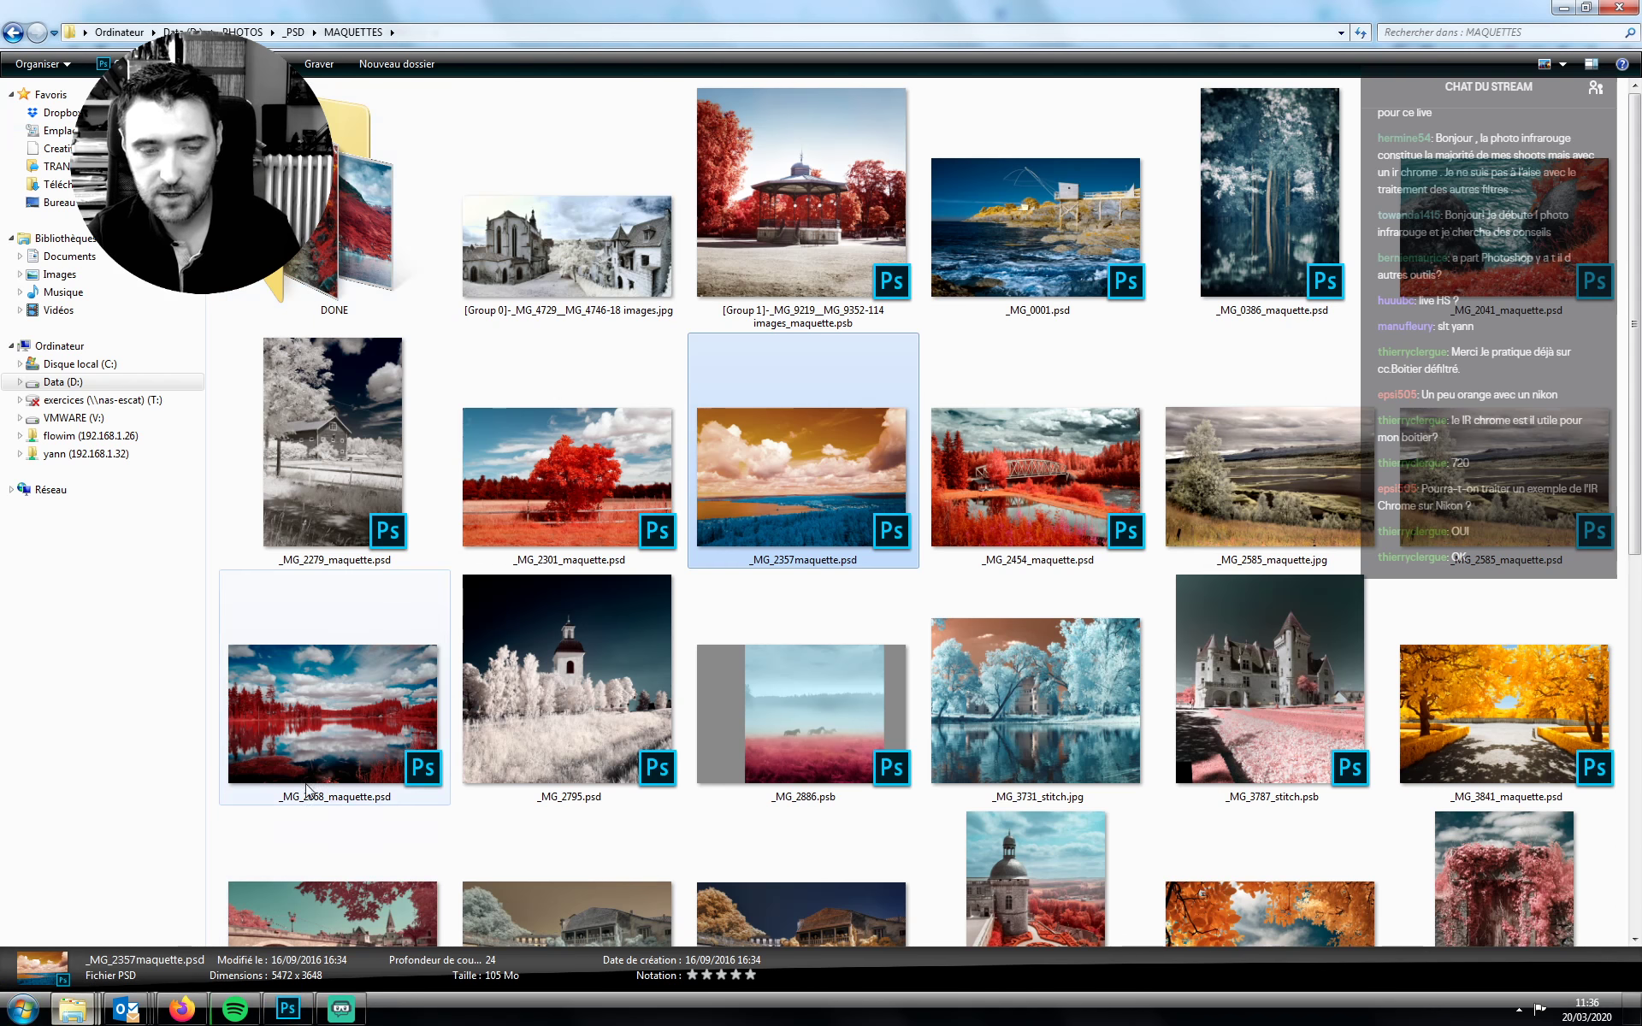
# Preview the panorama [Group 0]-_MG_4729__MG_4746-18 images.jpg in the photo viewer, inspect it up close, and close the viewer
pyautogui.click(598, 282)
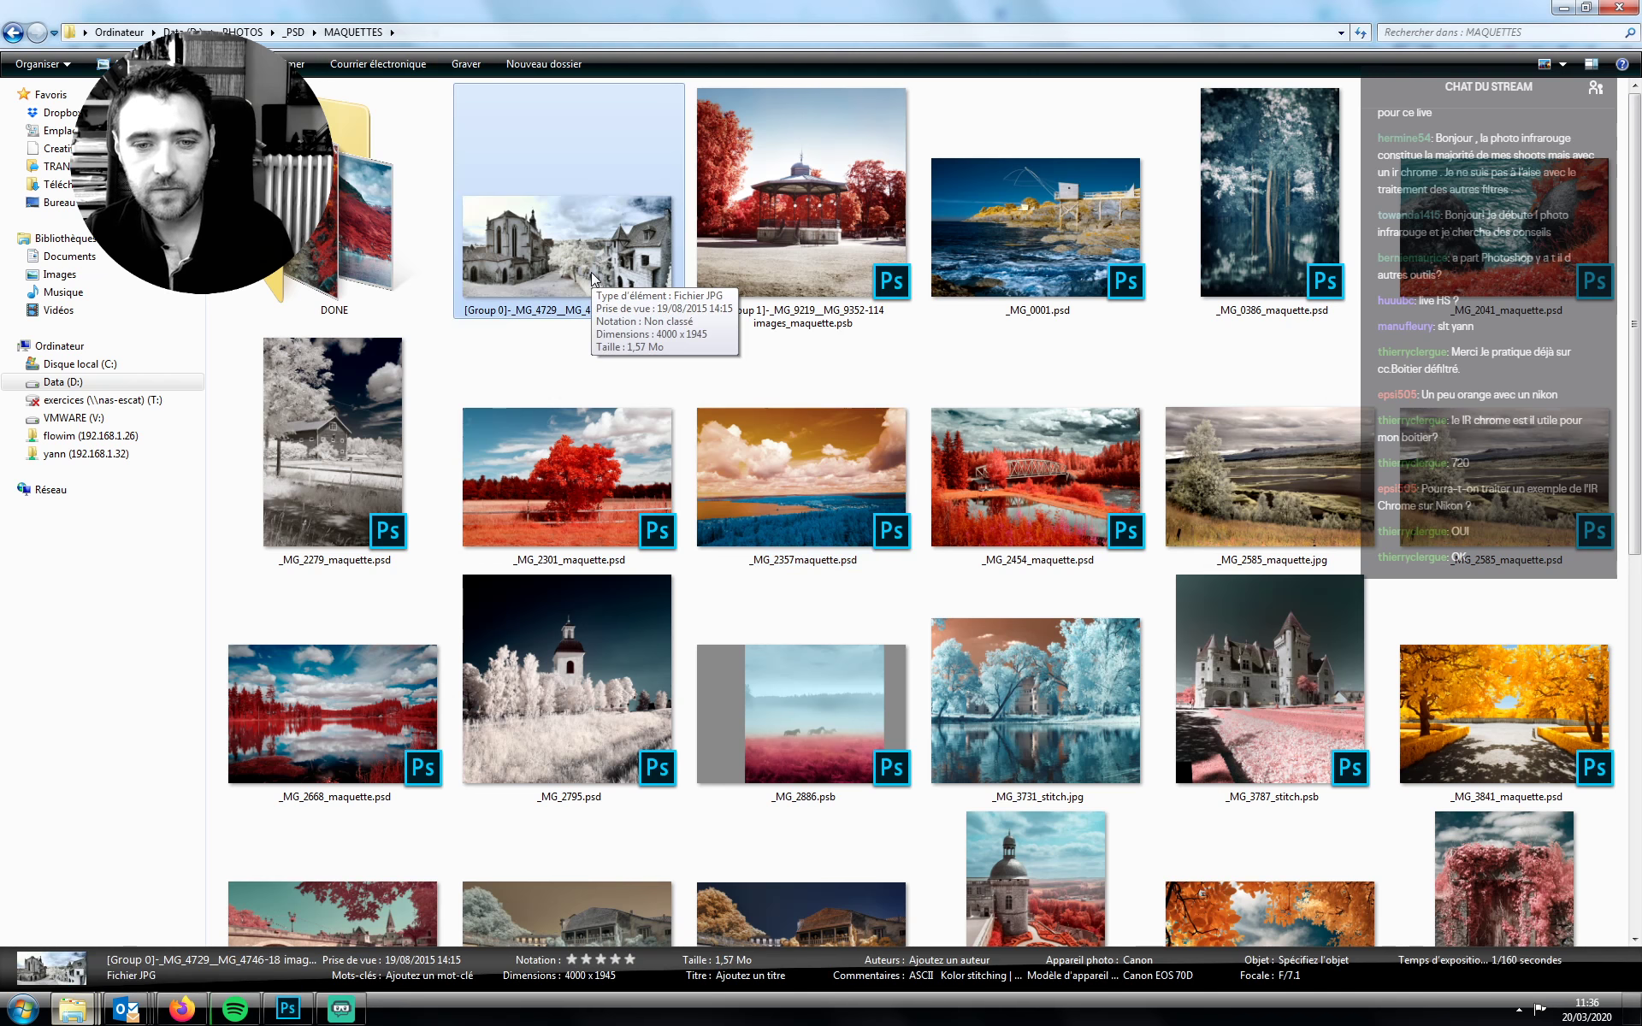
pyautogui.doubleClick(591, 271)
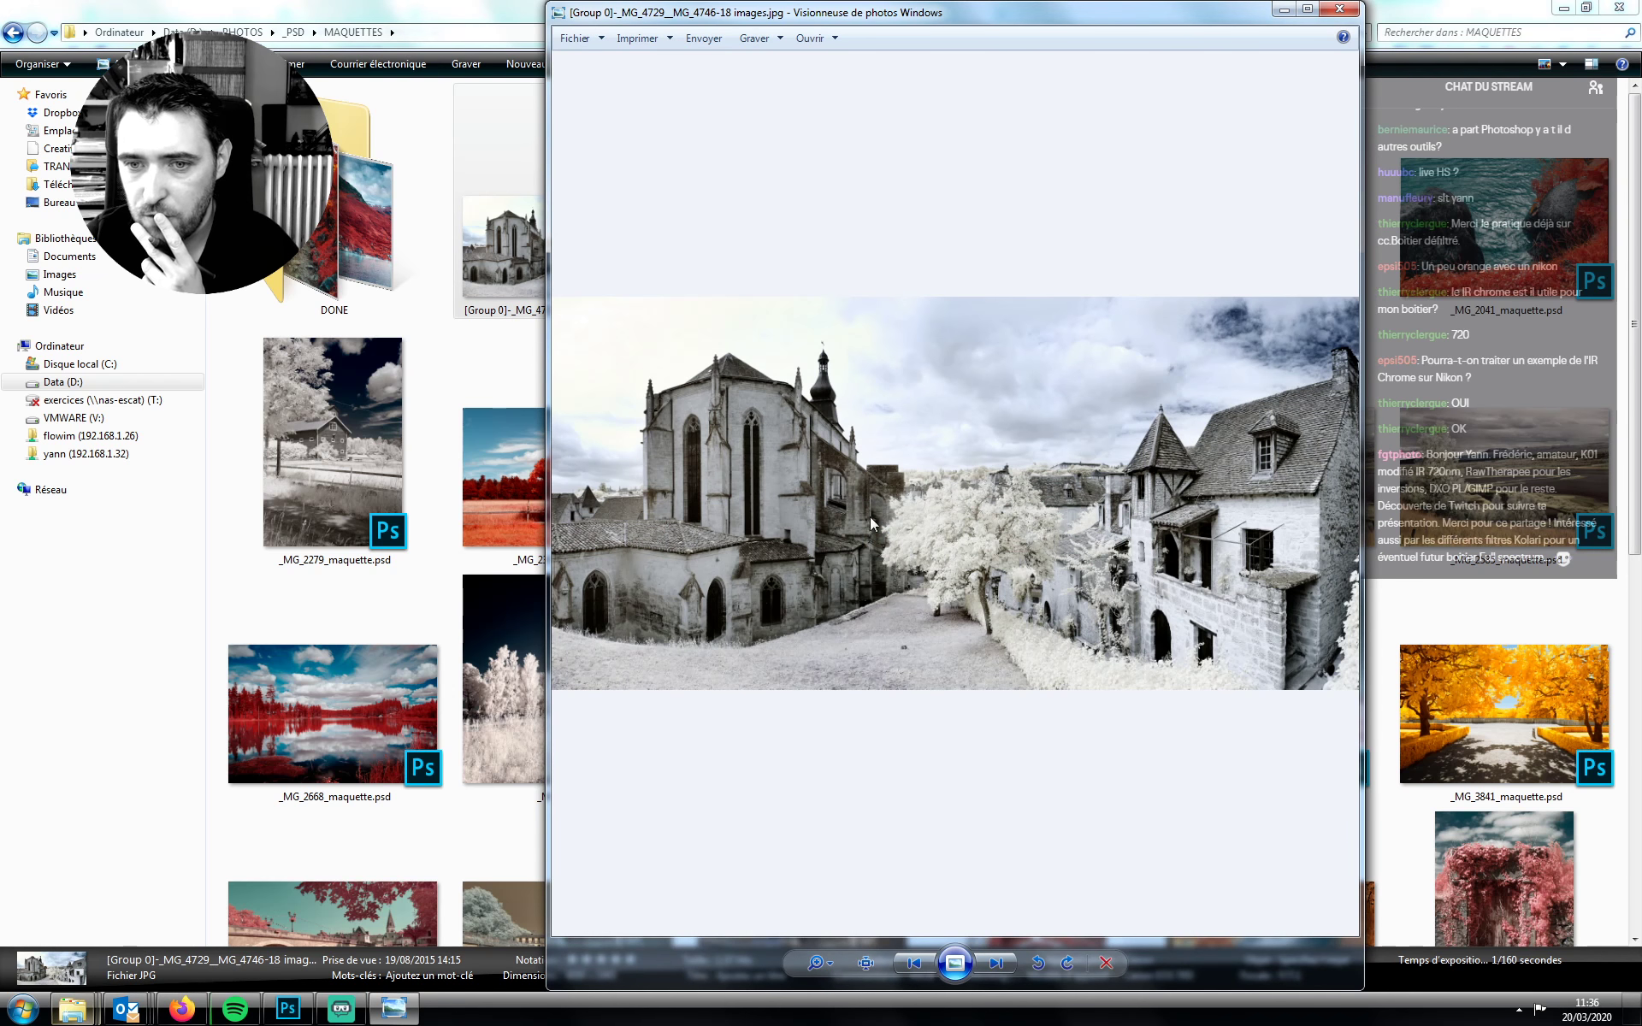
pyautogui.scroll(3, 860, 505)
pyautogui.scroll(-3, 872, 522)
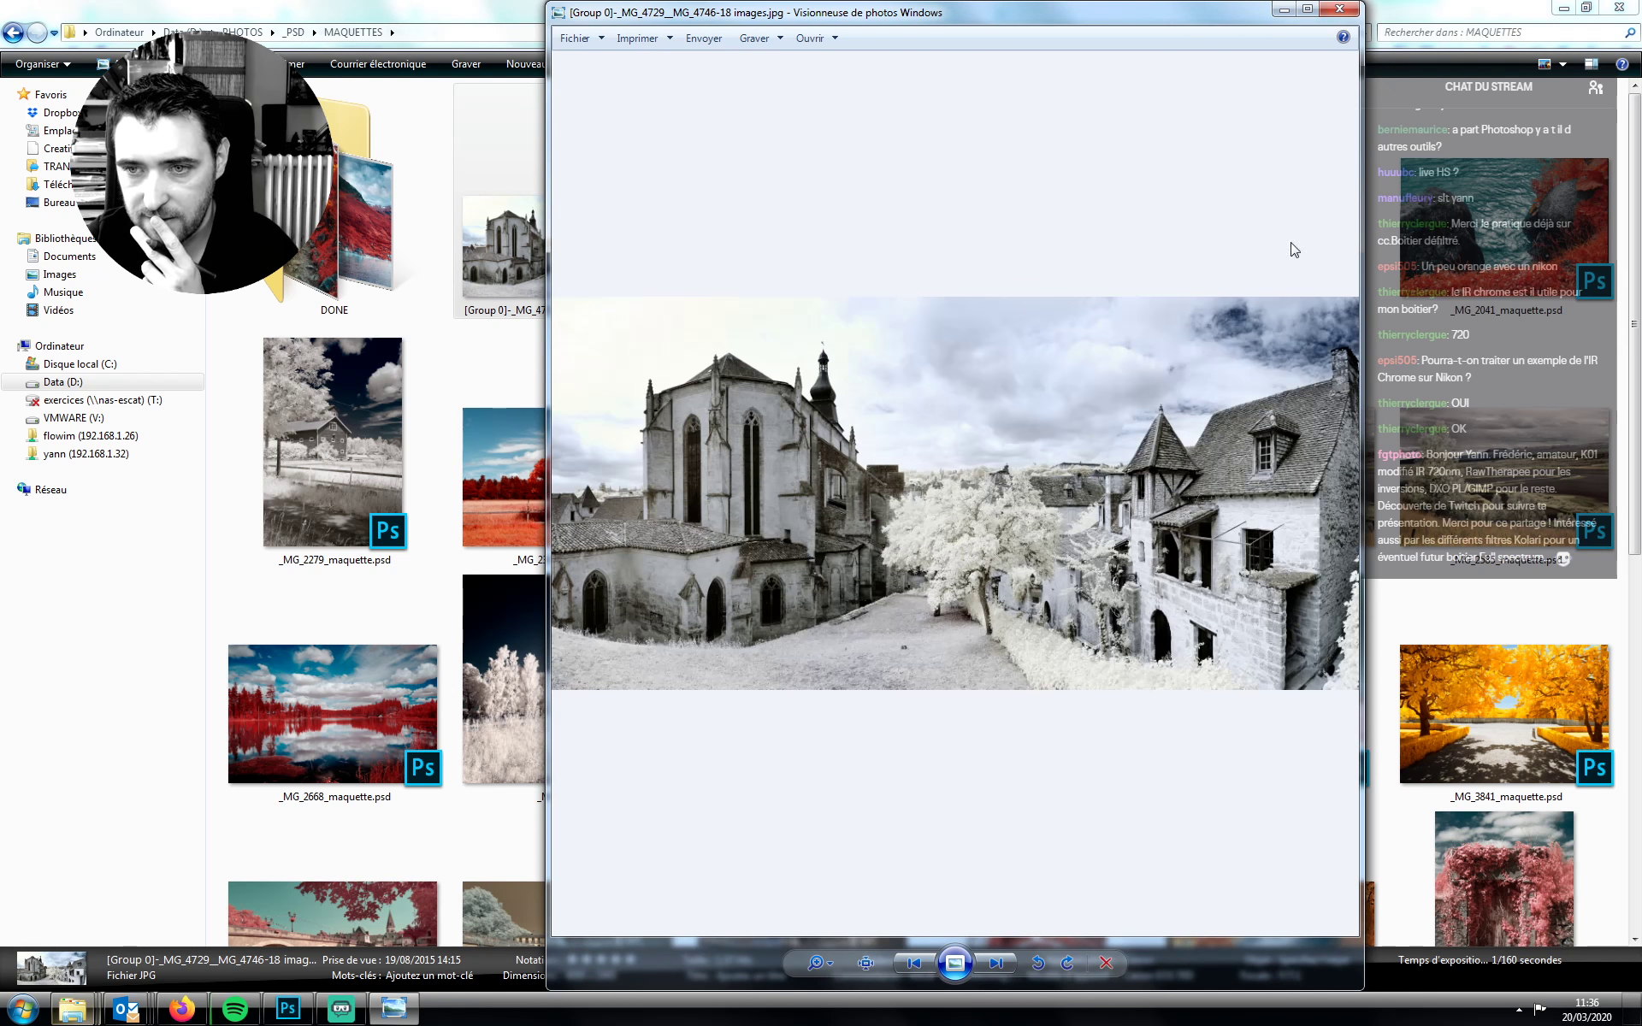
pyautogui.click(1340, 9)
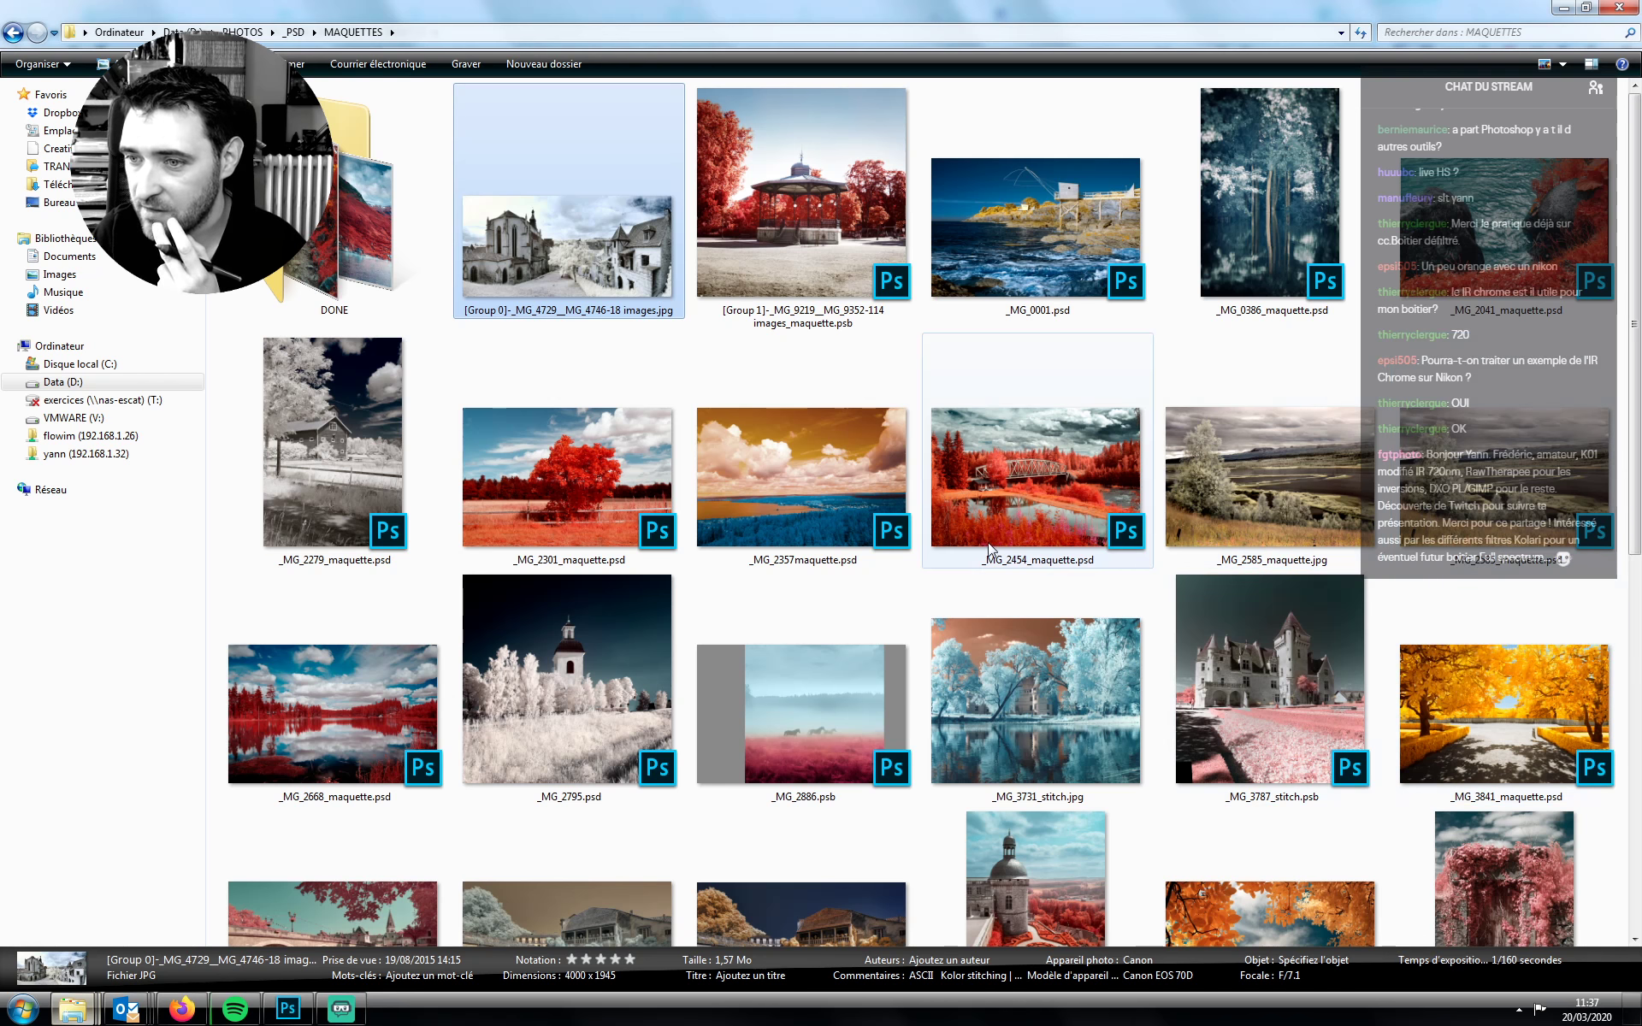
# Select _MG_2454_maquette.psd and look over the renderings further down the MAQUETTES folder
pyautogui.click(947, 524)
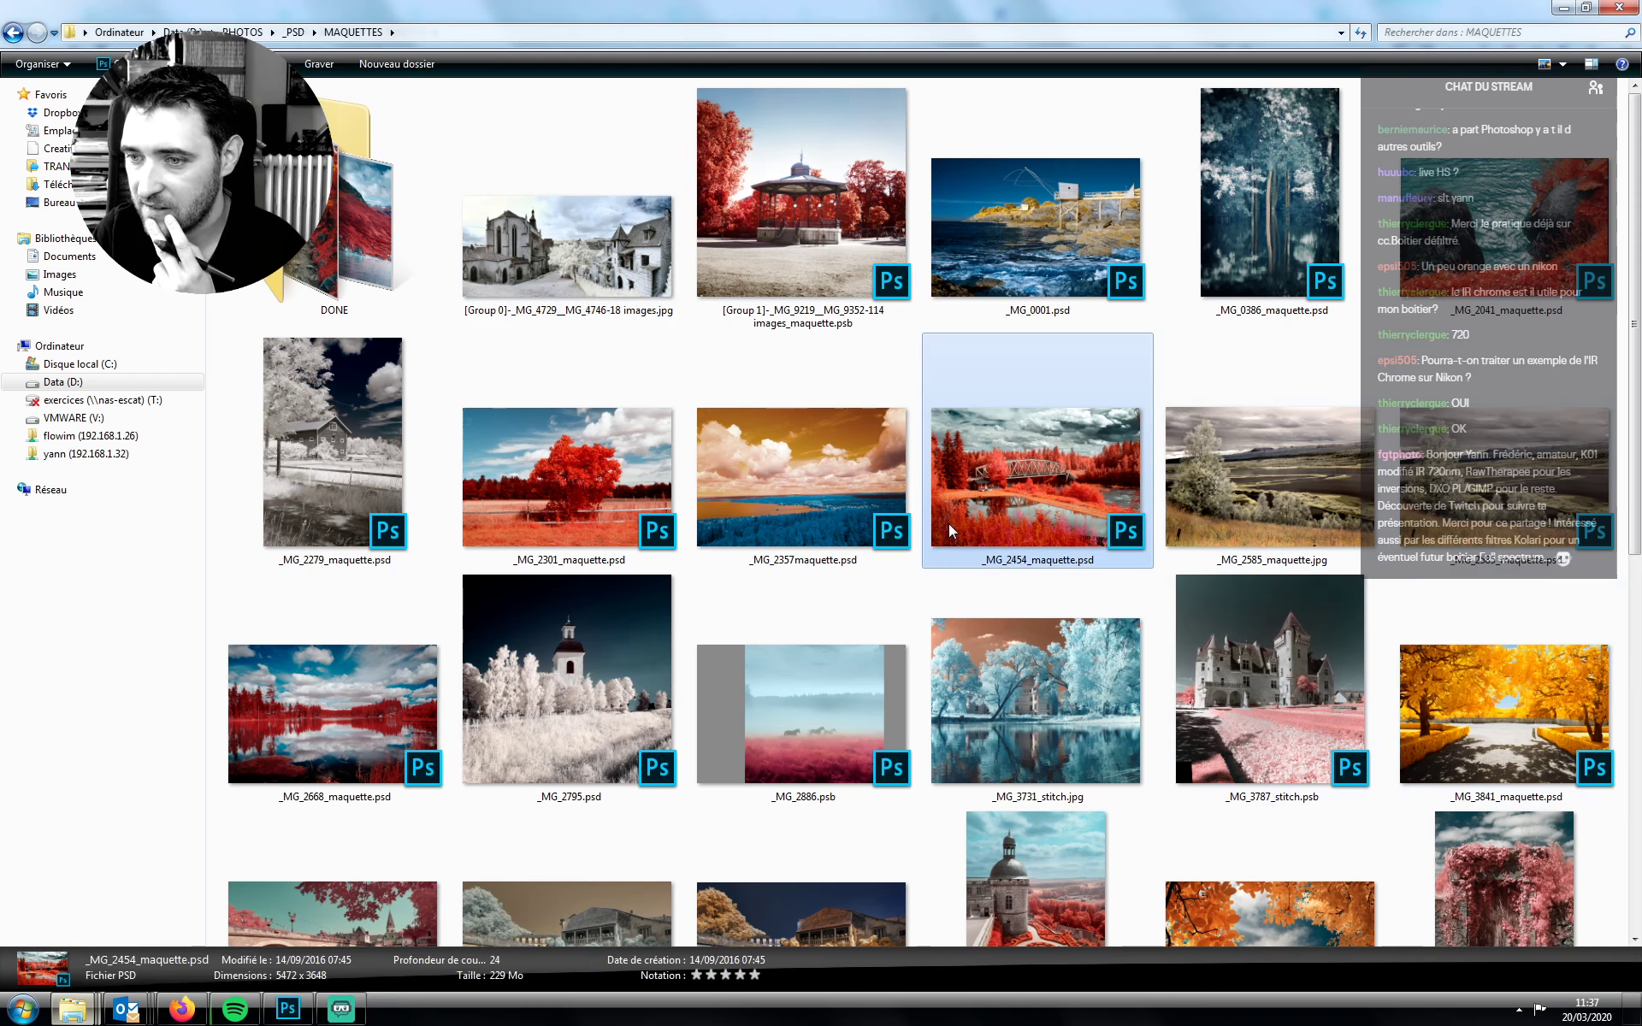
pyautogui.scroll(-3, 948, 523)
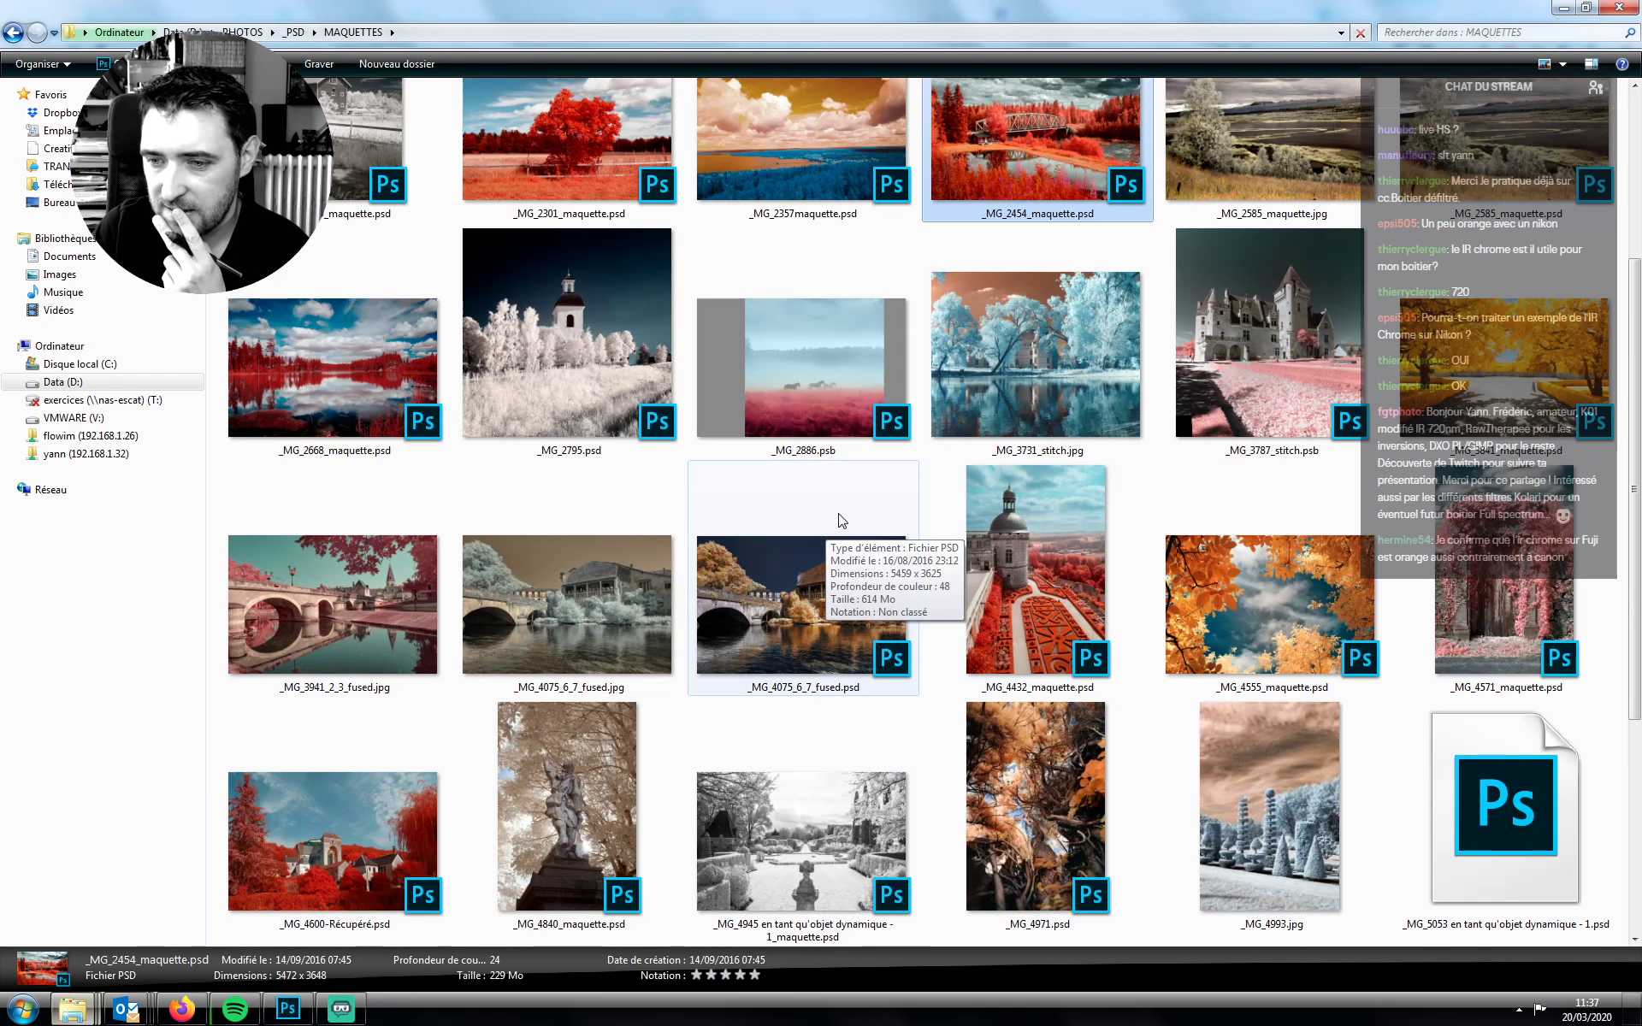
pyautogui.scroll(3, 891, 491)
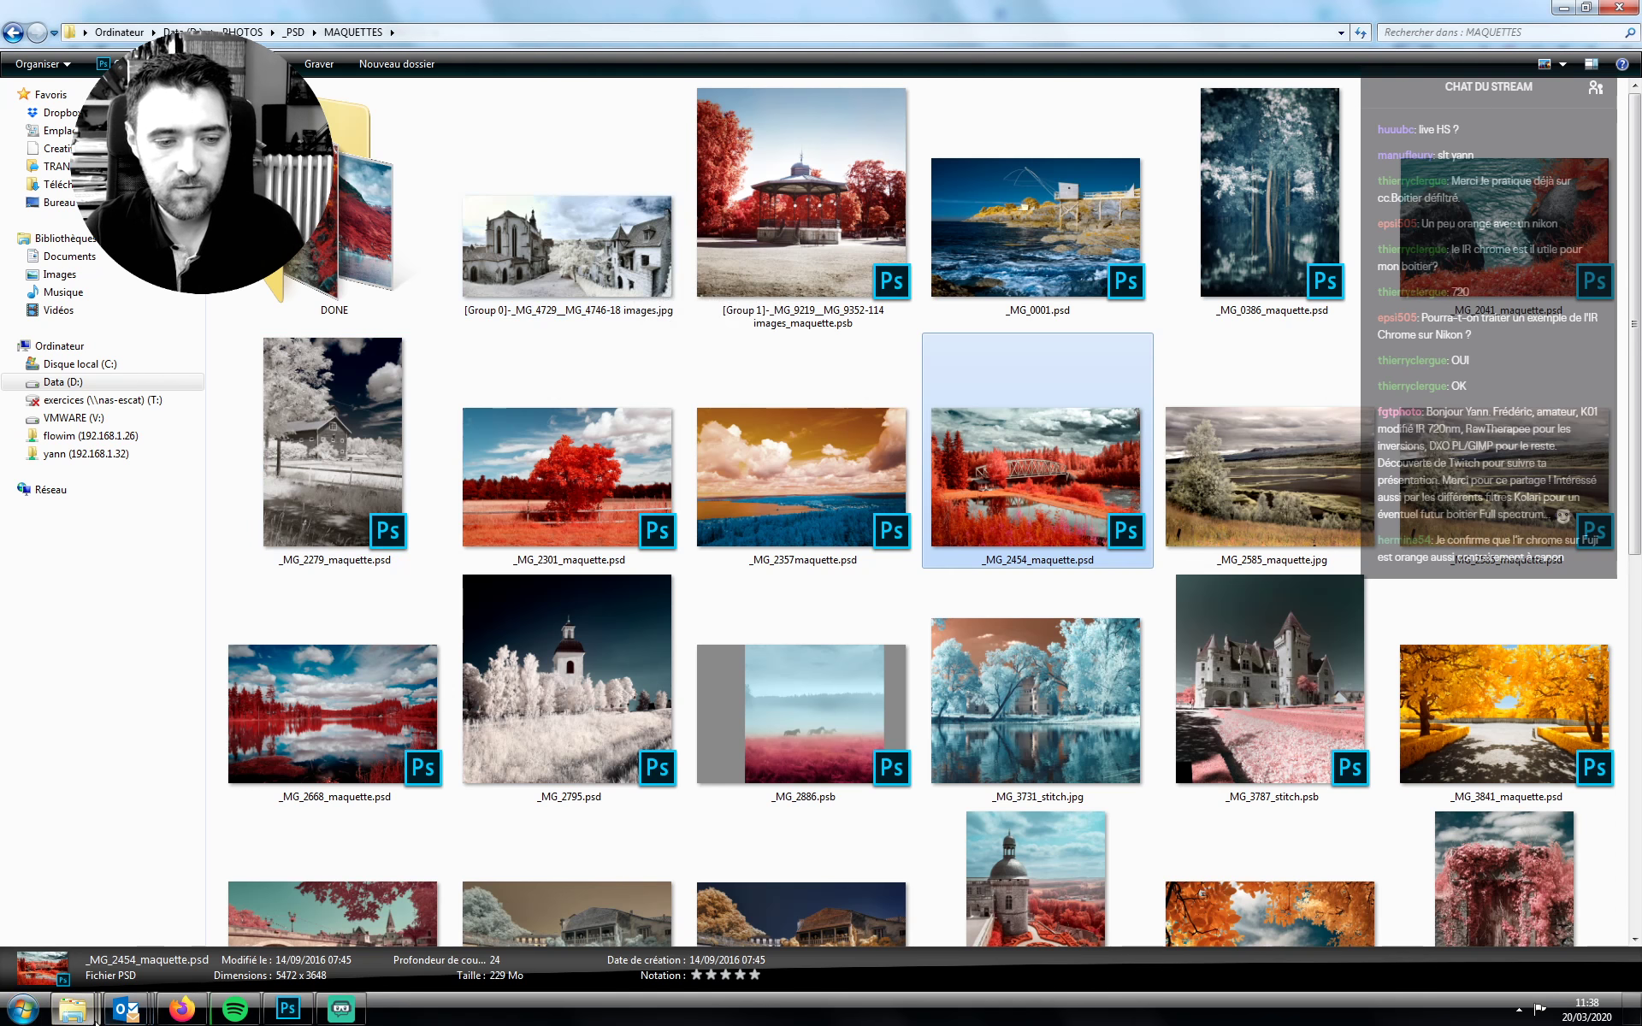
# In the PICTURES_BCK ONLY\PHOTOS window, go through 2016 and 06.Juin 2016 to the VÖLKLINGER HÜTTE folder, after a brief look into 05.Mai 2016
pyautogui.click(85, 1017)
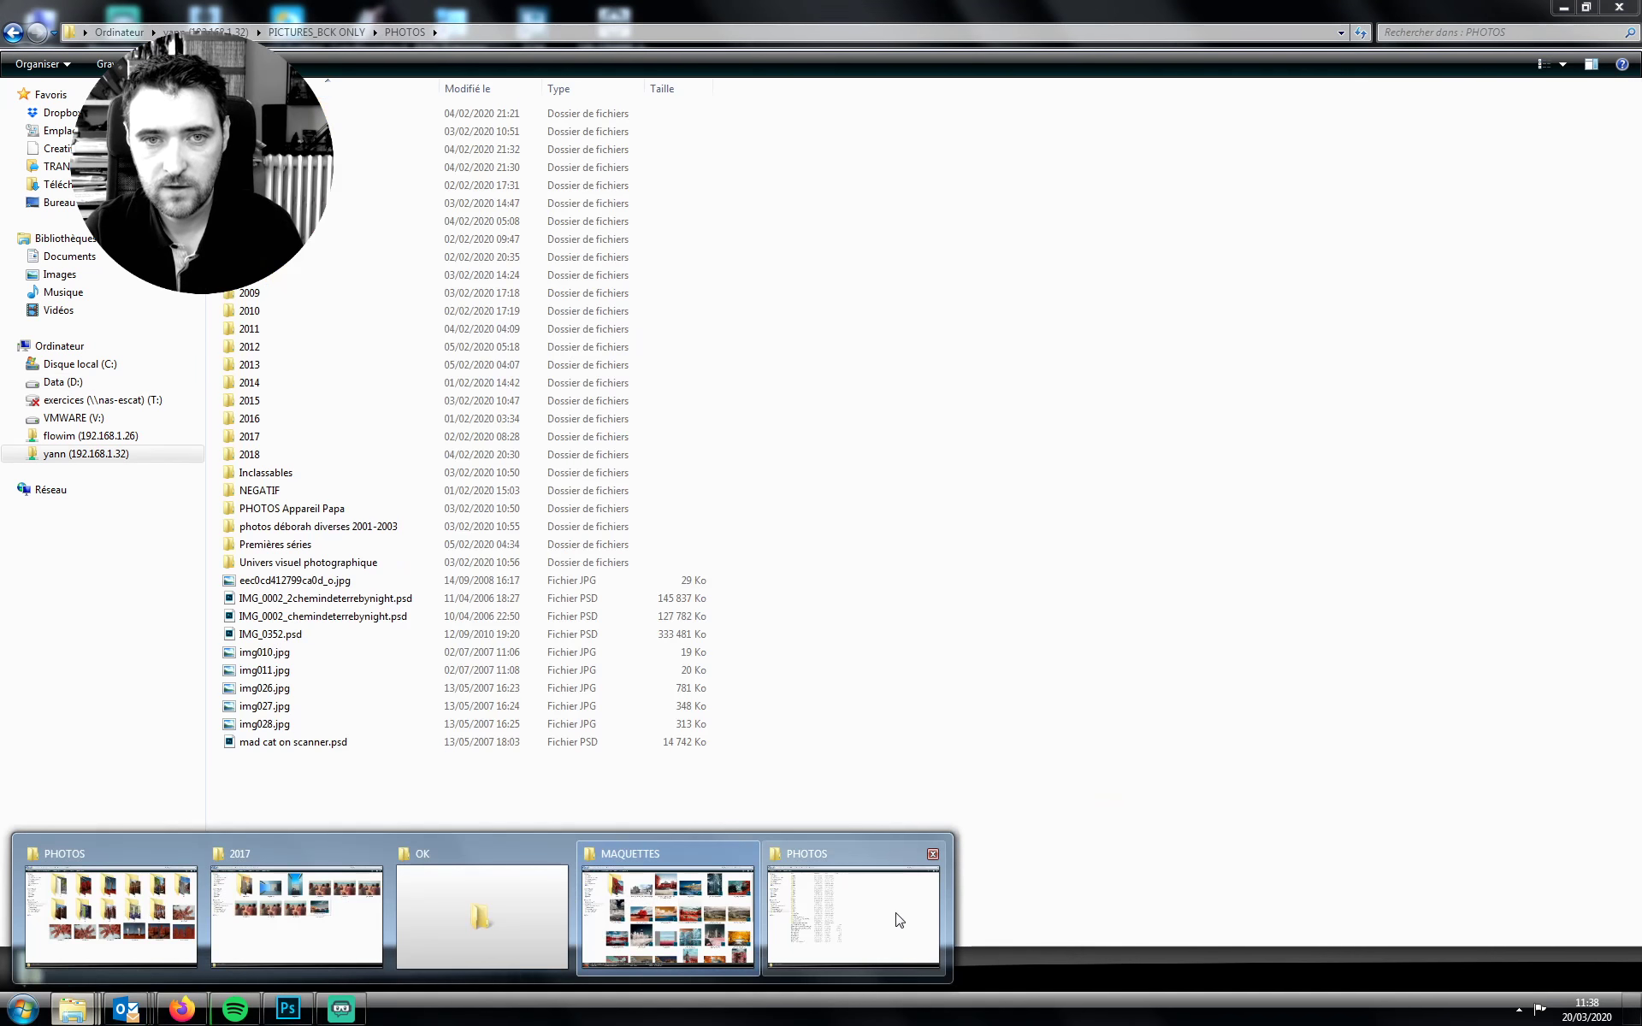
pyautogui.click(898, 917)
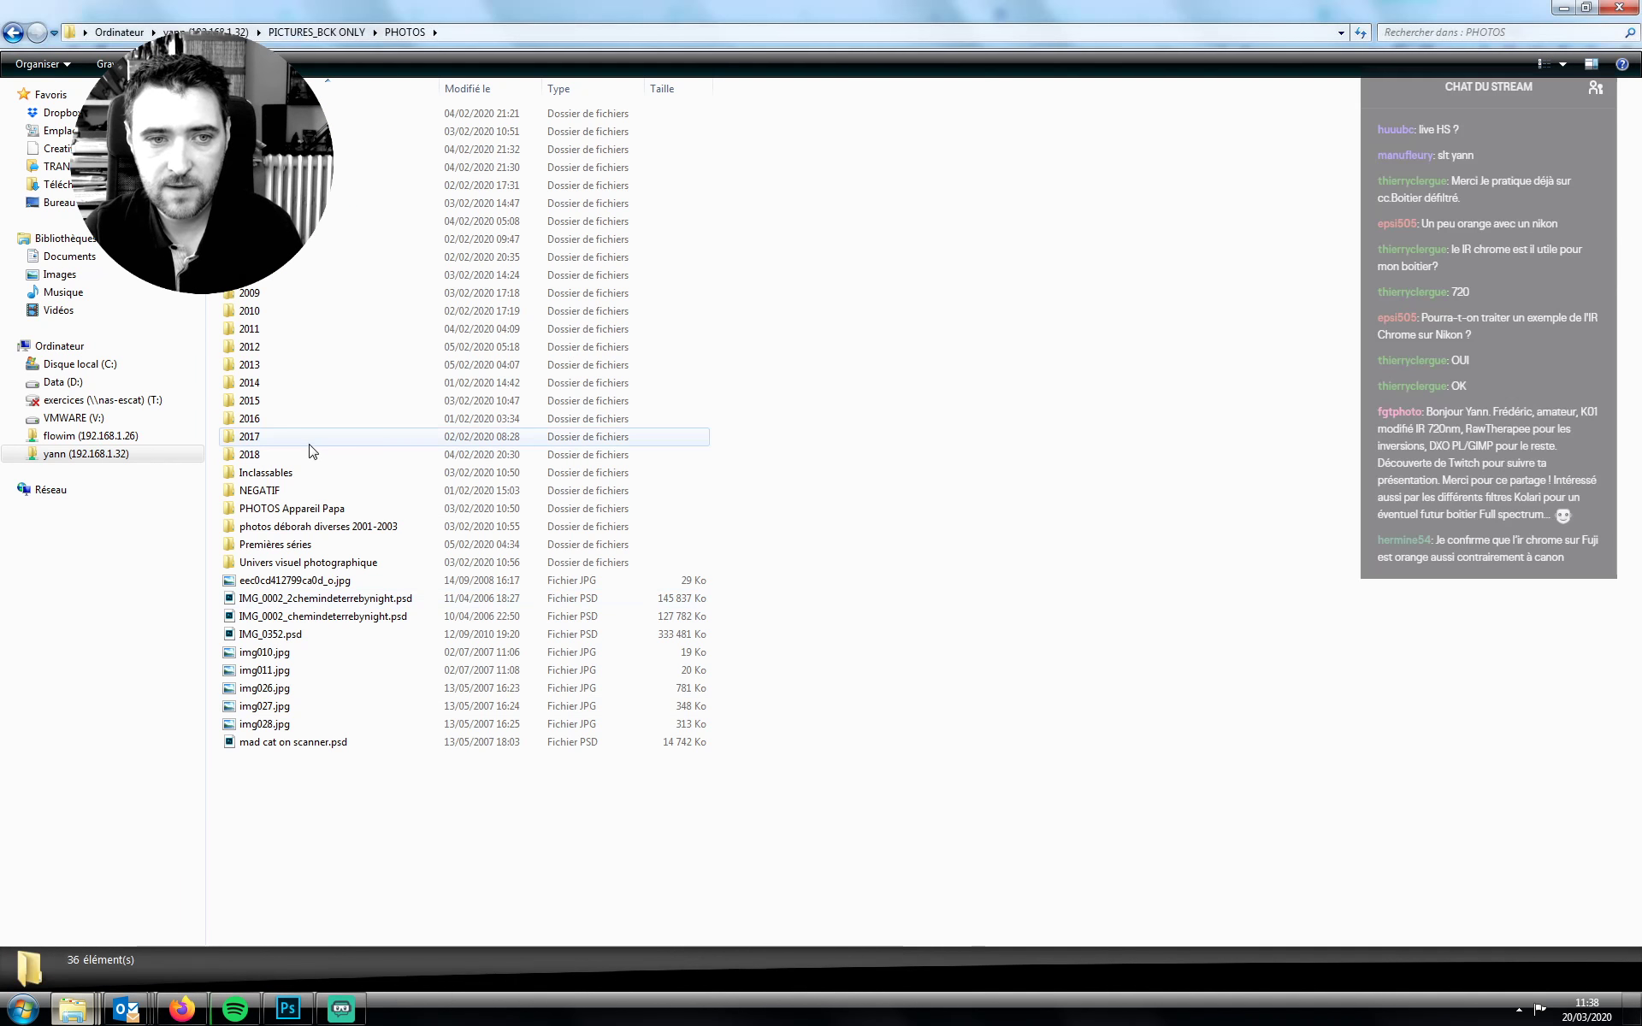
pyautogui.click(301, 418)
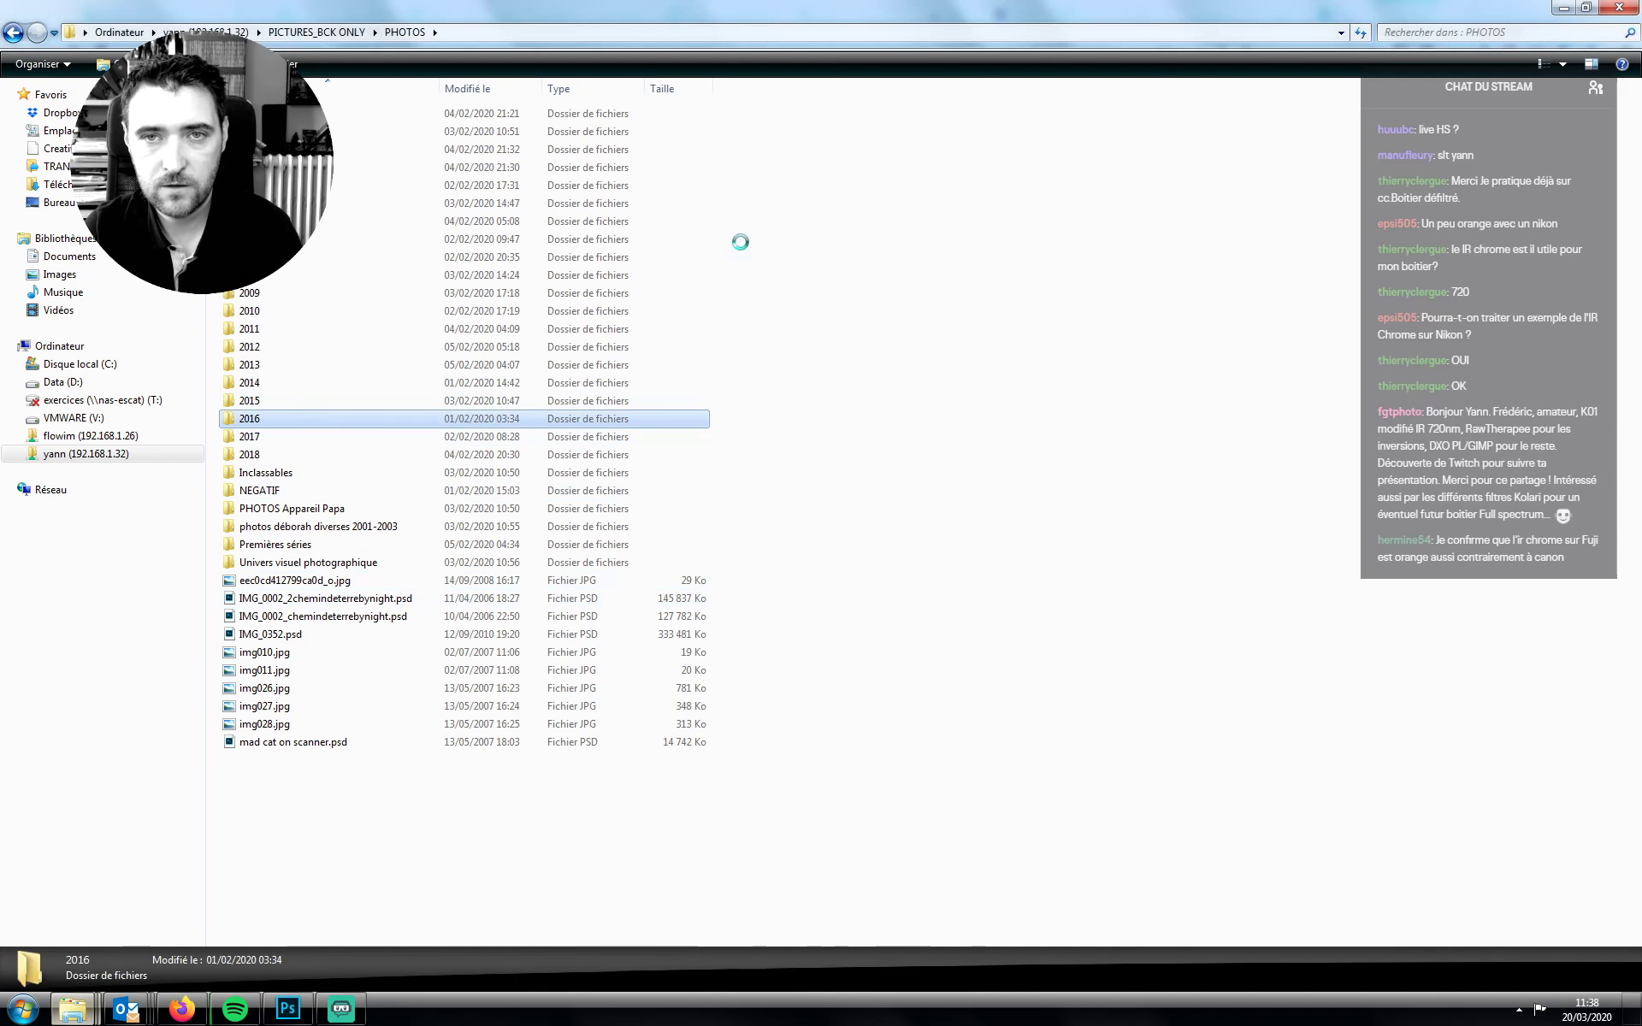
pyautogui.moveTo(776, 3); pyautogui.dragTo(879, 658)
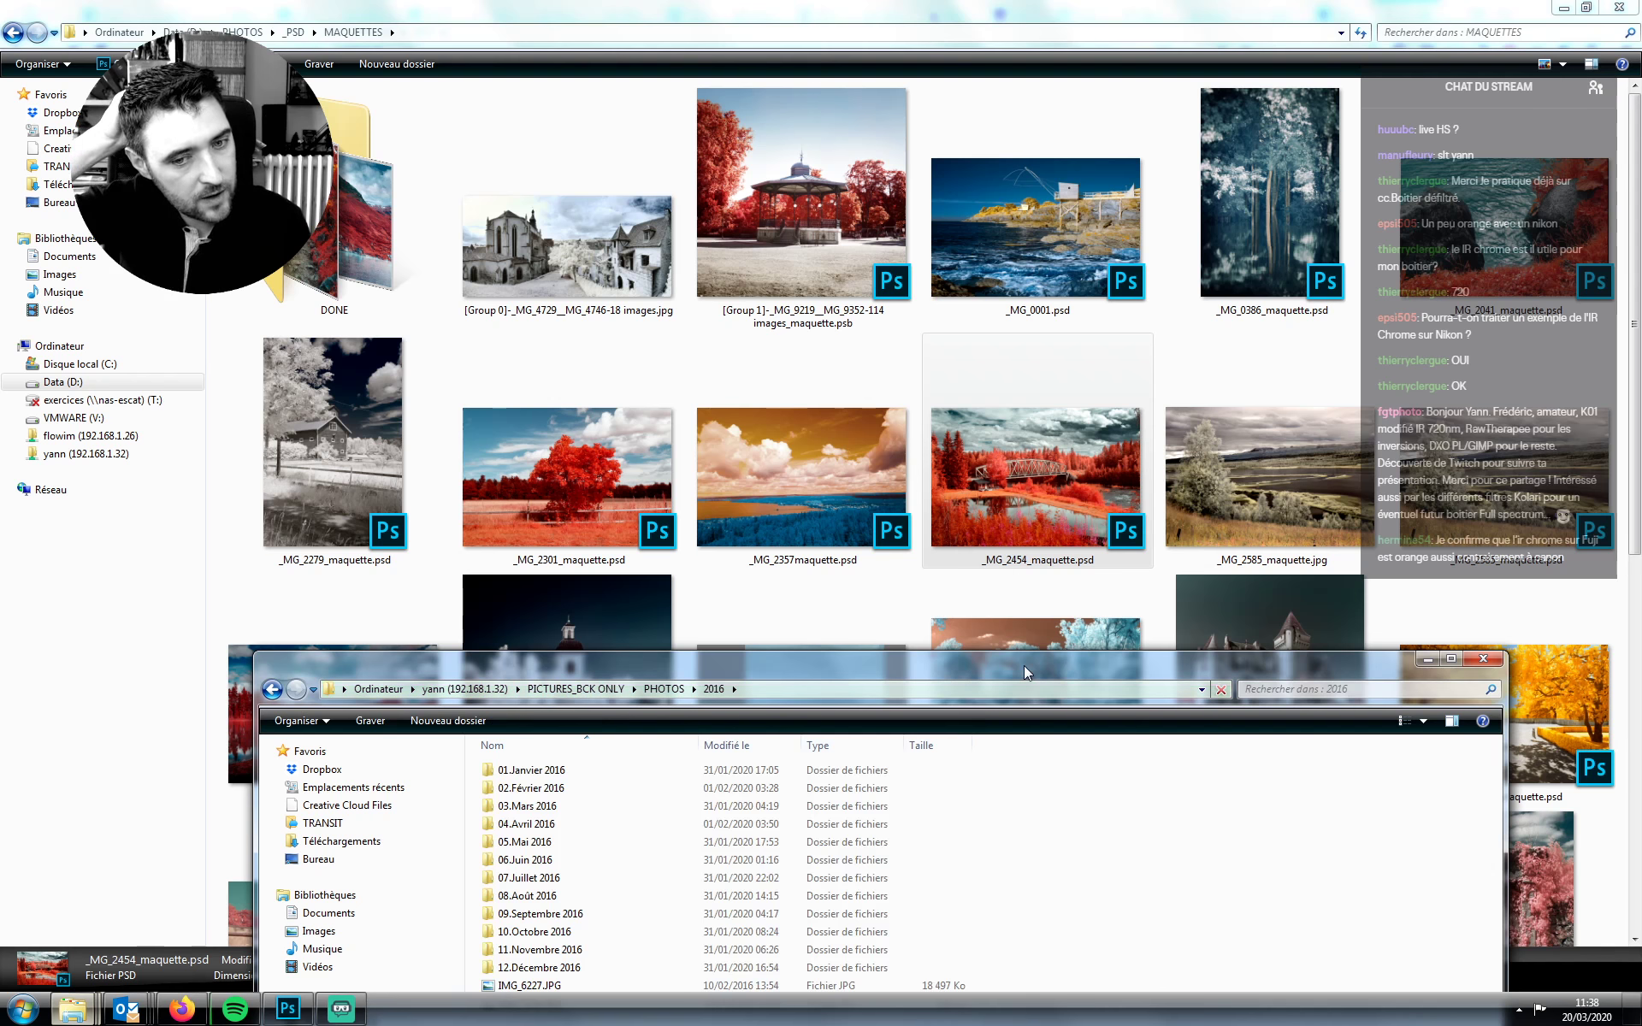
pyautogui.doubleClick(517, 846)
pyautogui.press('BackSpace')
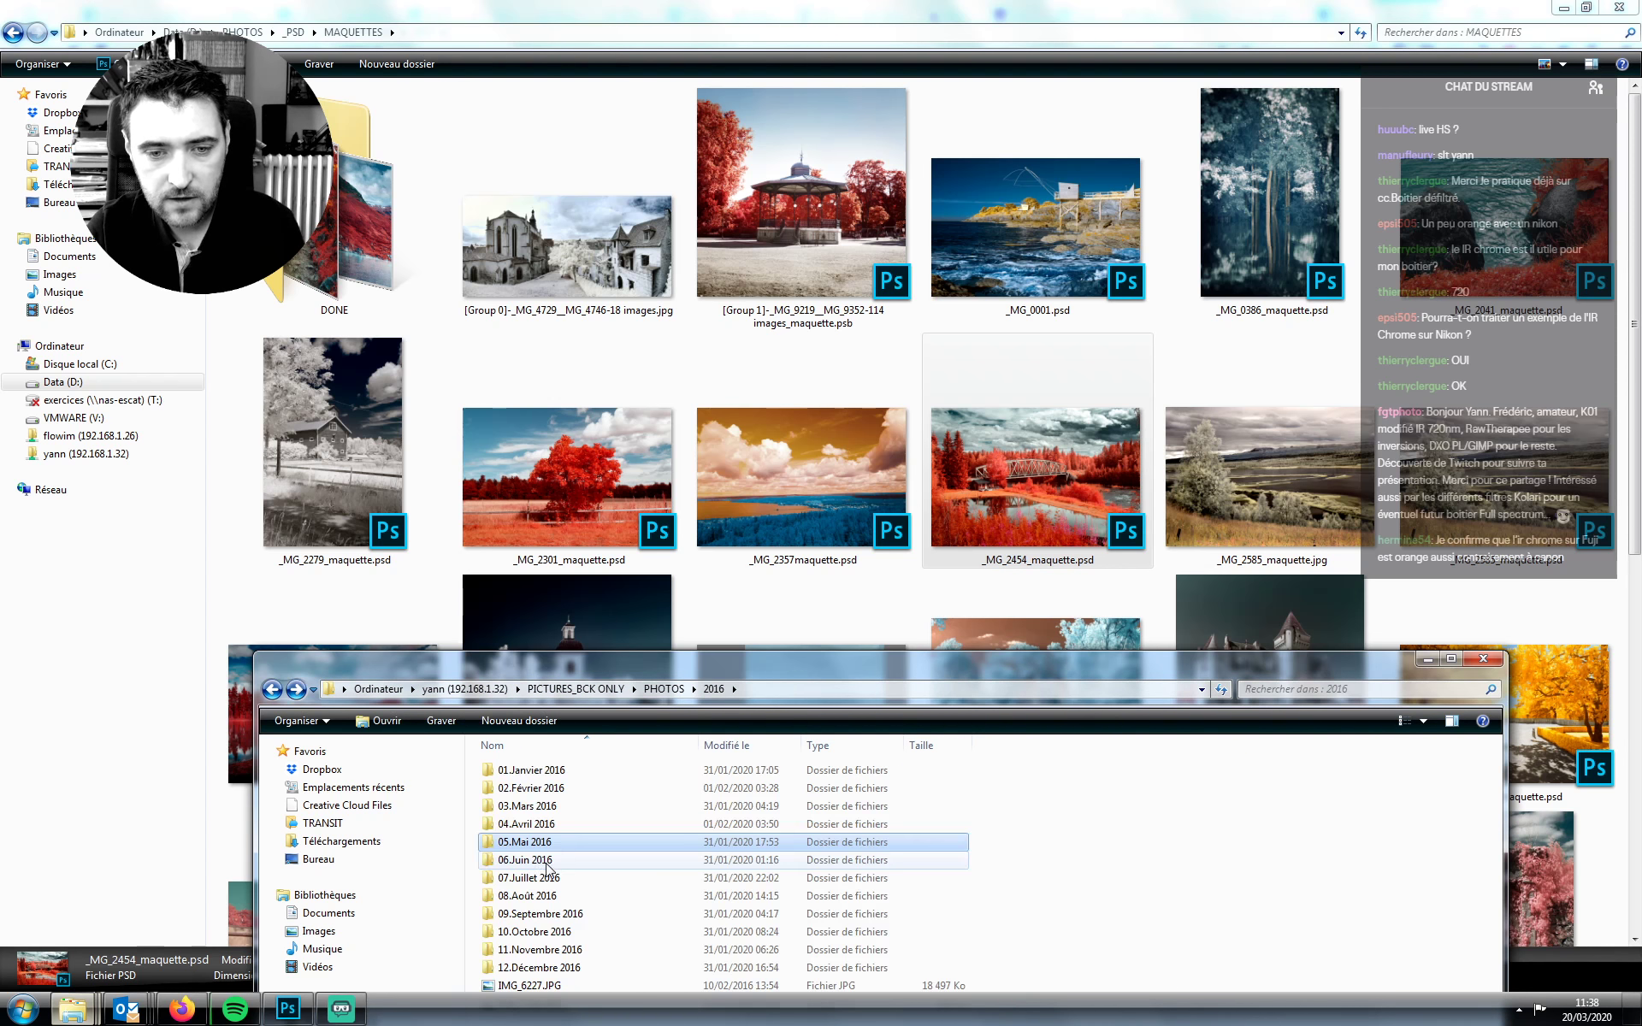
pyautogui.doubleClick(542, 868)
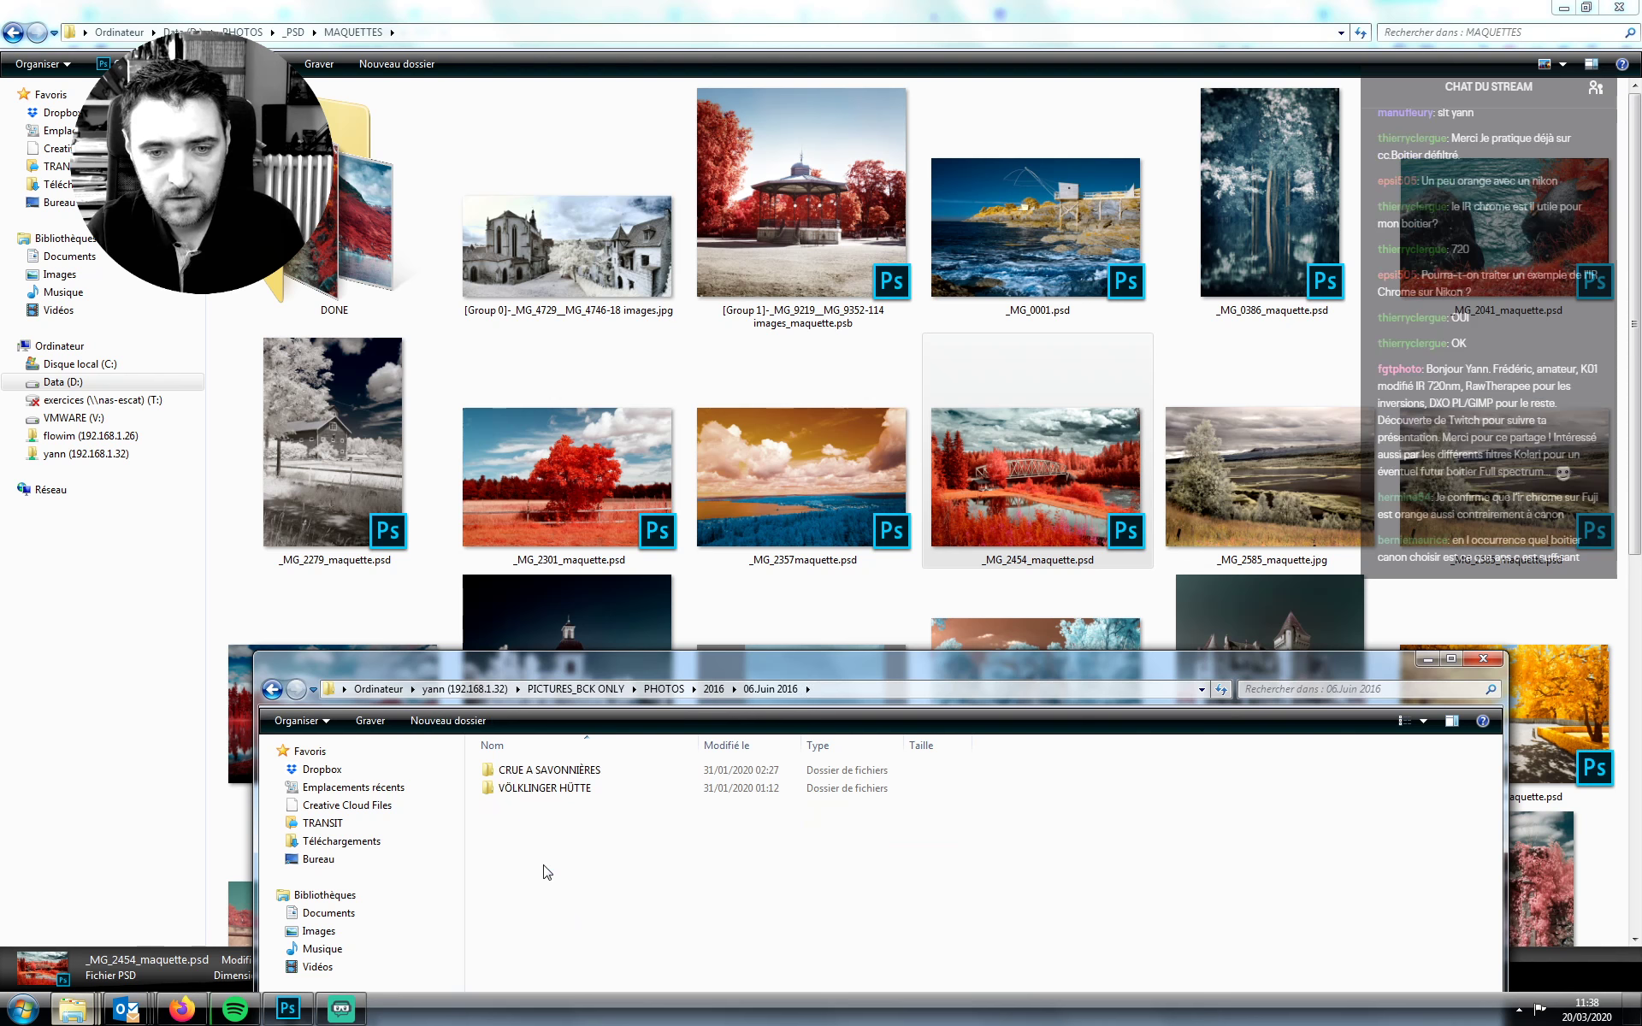
pyautogui.doubleClick(524, 790)
# Search the VÖLKLINGER HÜTTE folder for *.psd OR *.psb, moving and enlarging the window to show the results beside the chat
pyautogui.moveTo(716, 666); pyautogui.dragTo(449, 350)
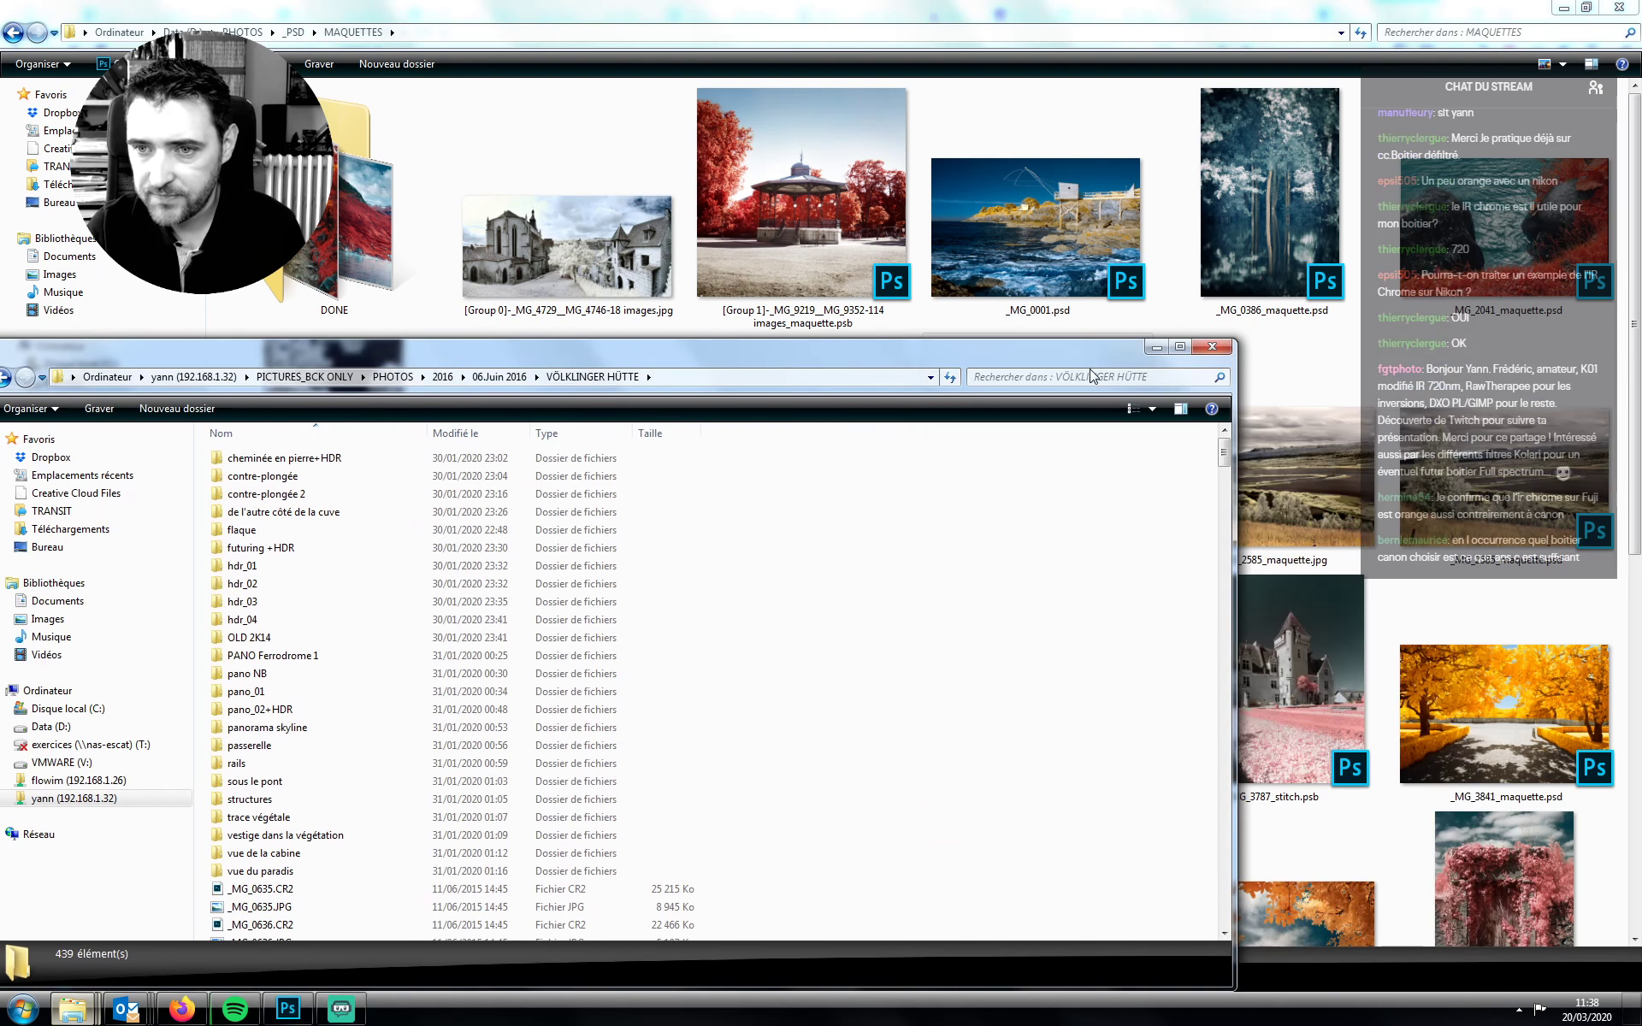
pyautogui.click(1017, 377)
pyautogui.click(1018, 398)
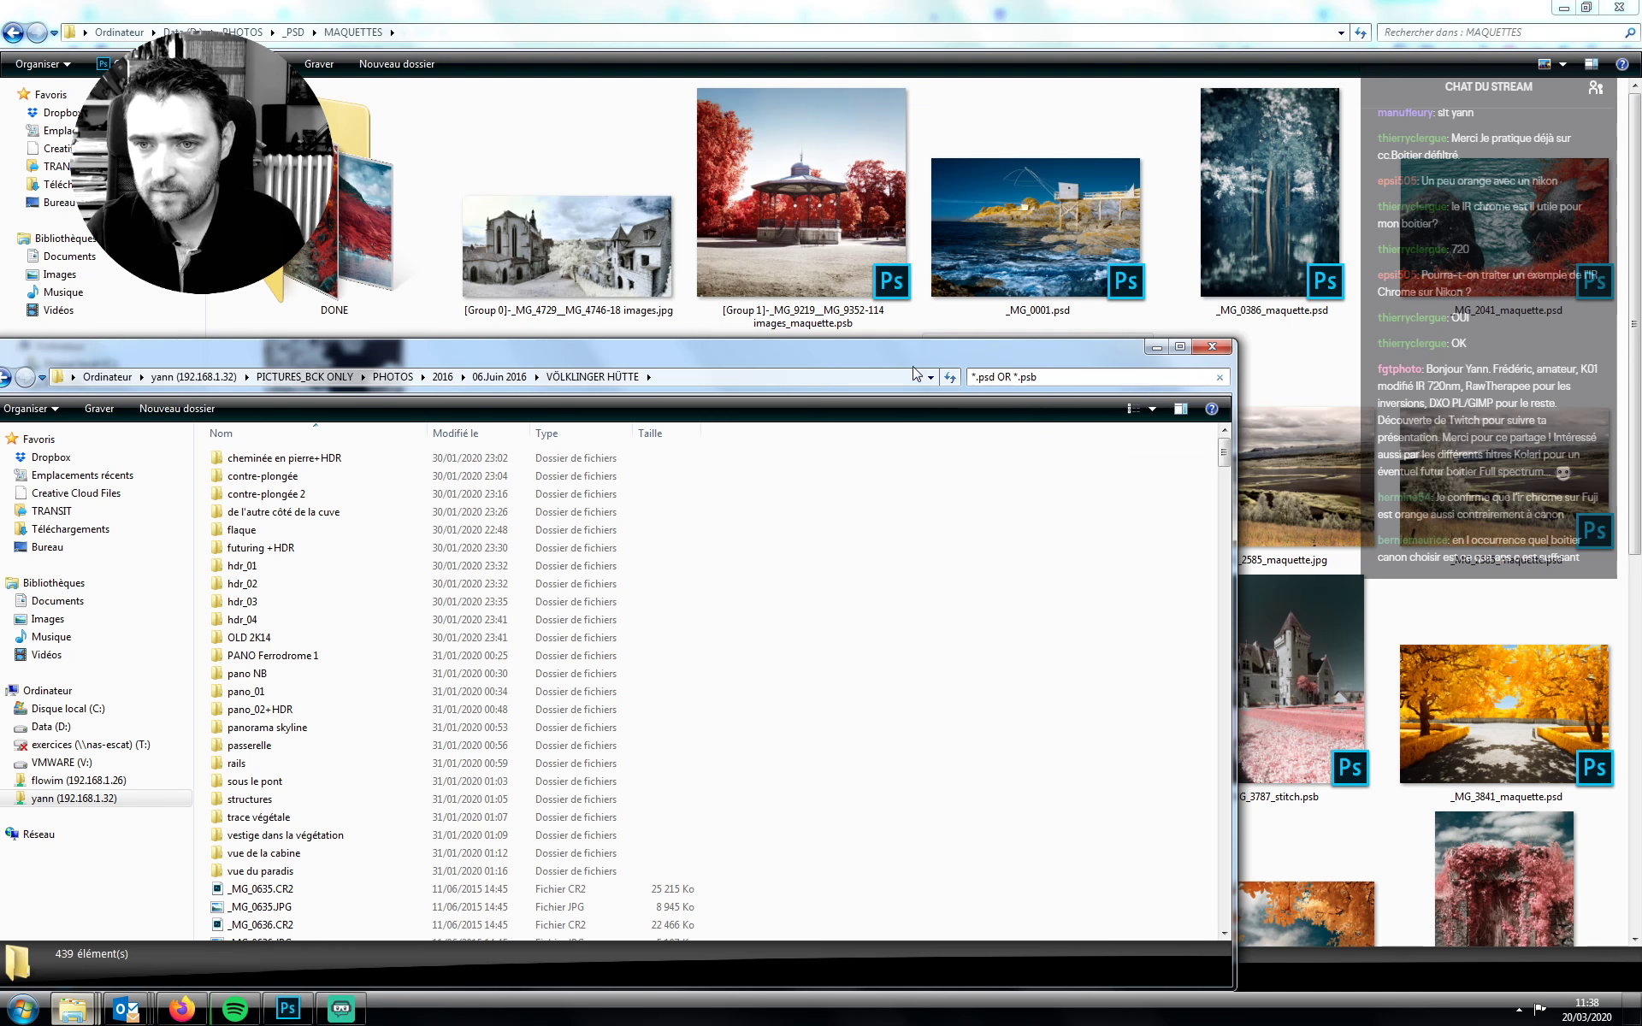
pyautogui.moveTo(910, 353); pyautogui.dragTo(919, 100)
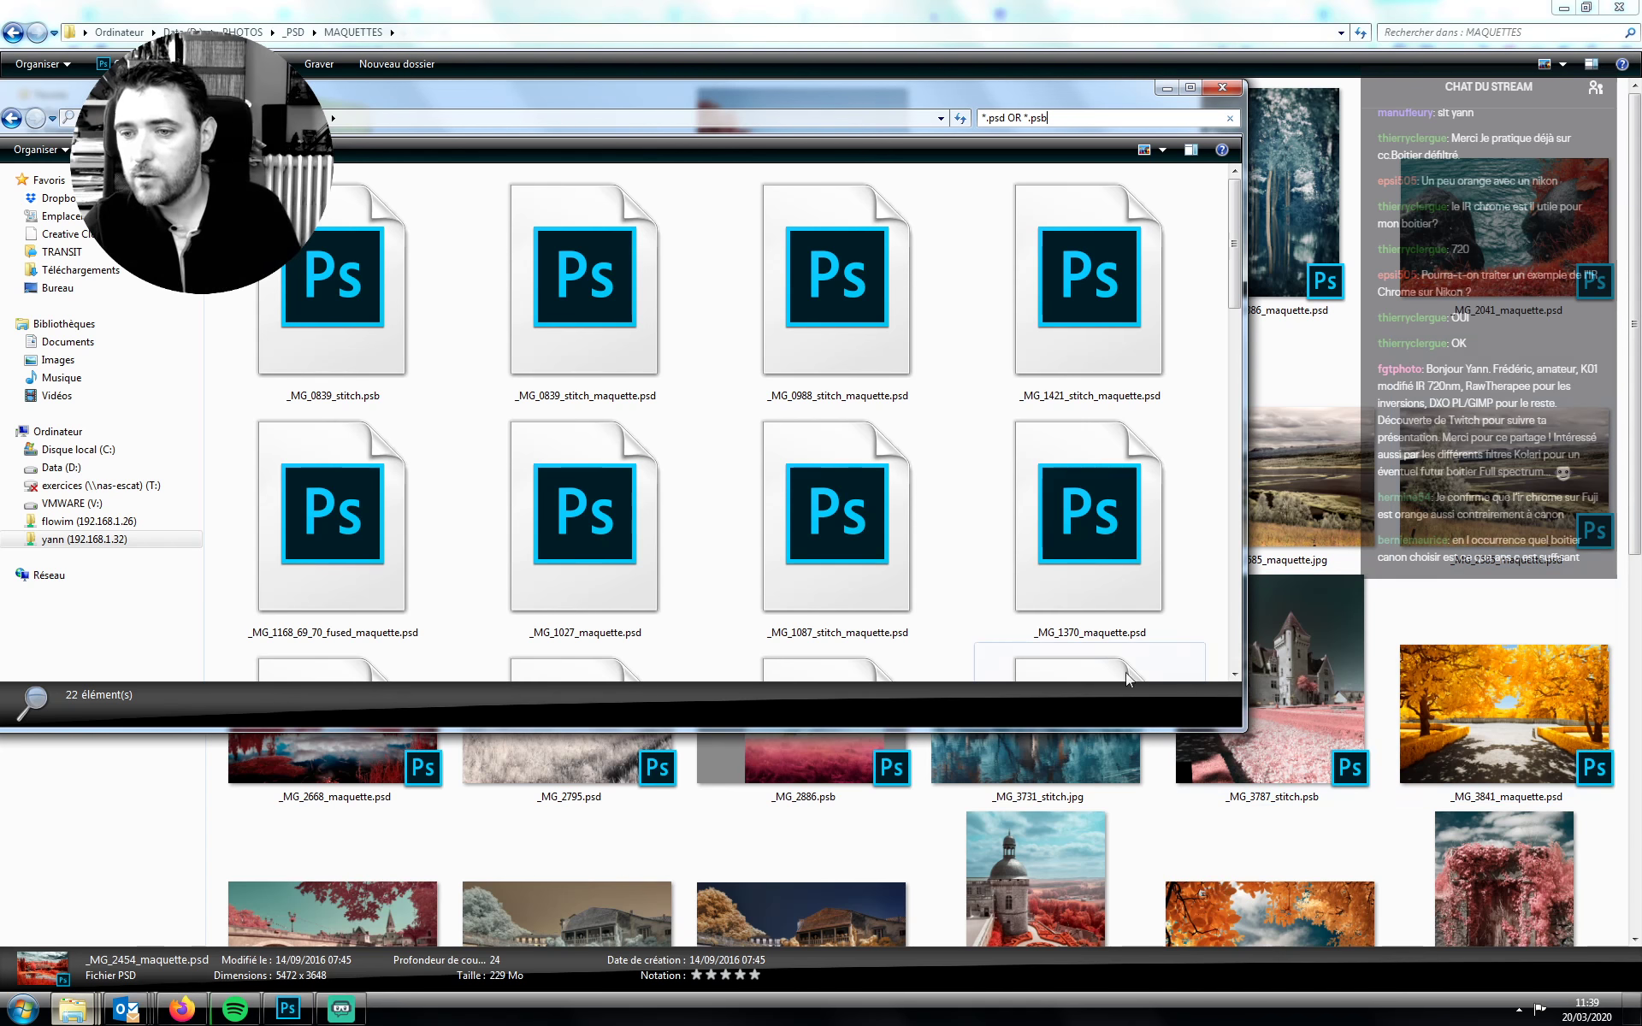
pyautogui.moveTo(1236, 730); pyautogui.dragTo(1336, 887)
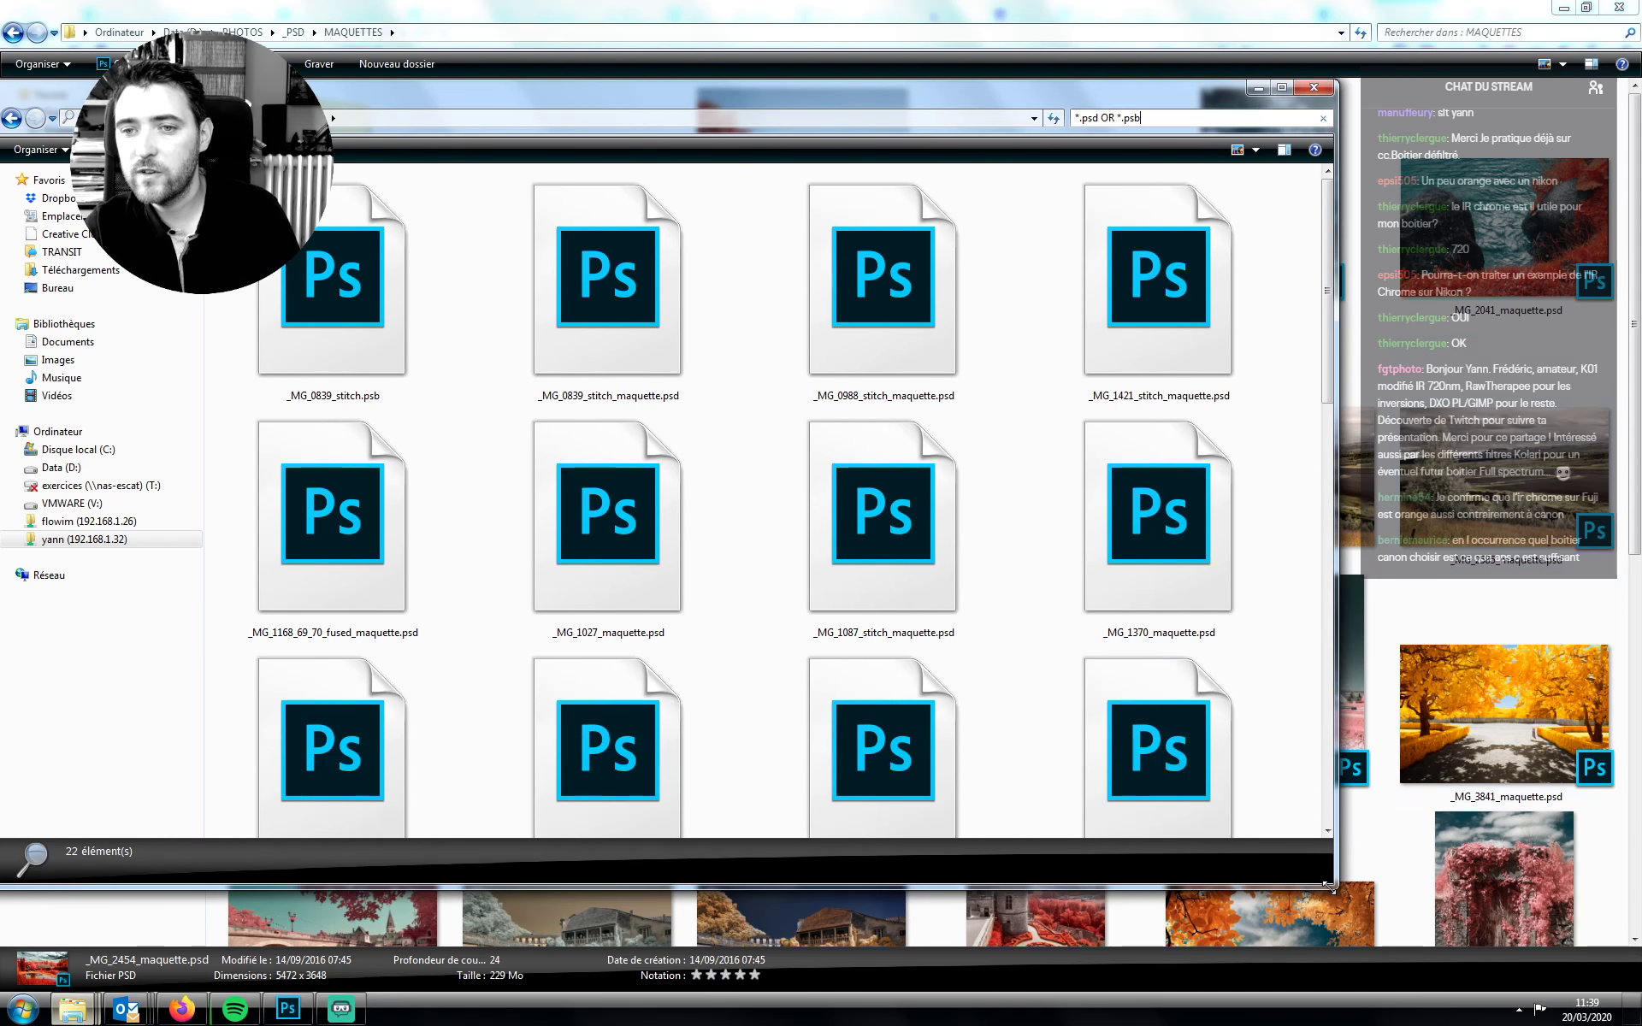
pyautogui.moveTo(1306, 894); pyautogui.dragTo(1263, 905)
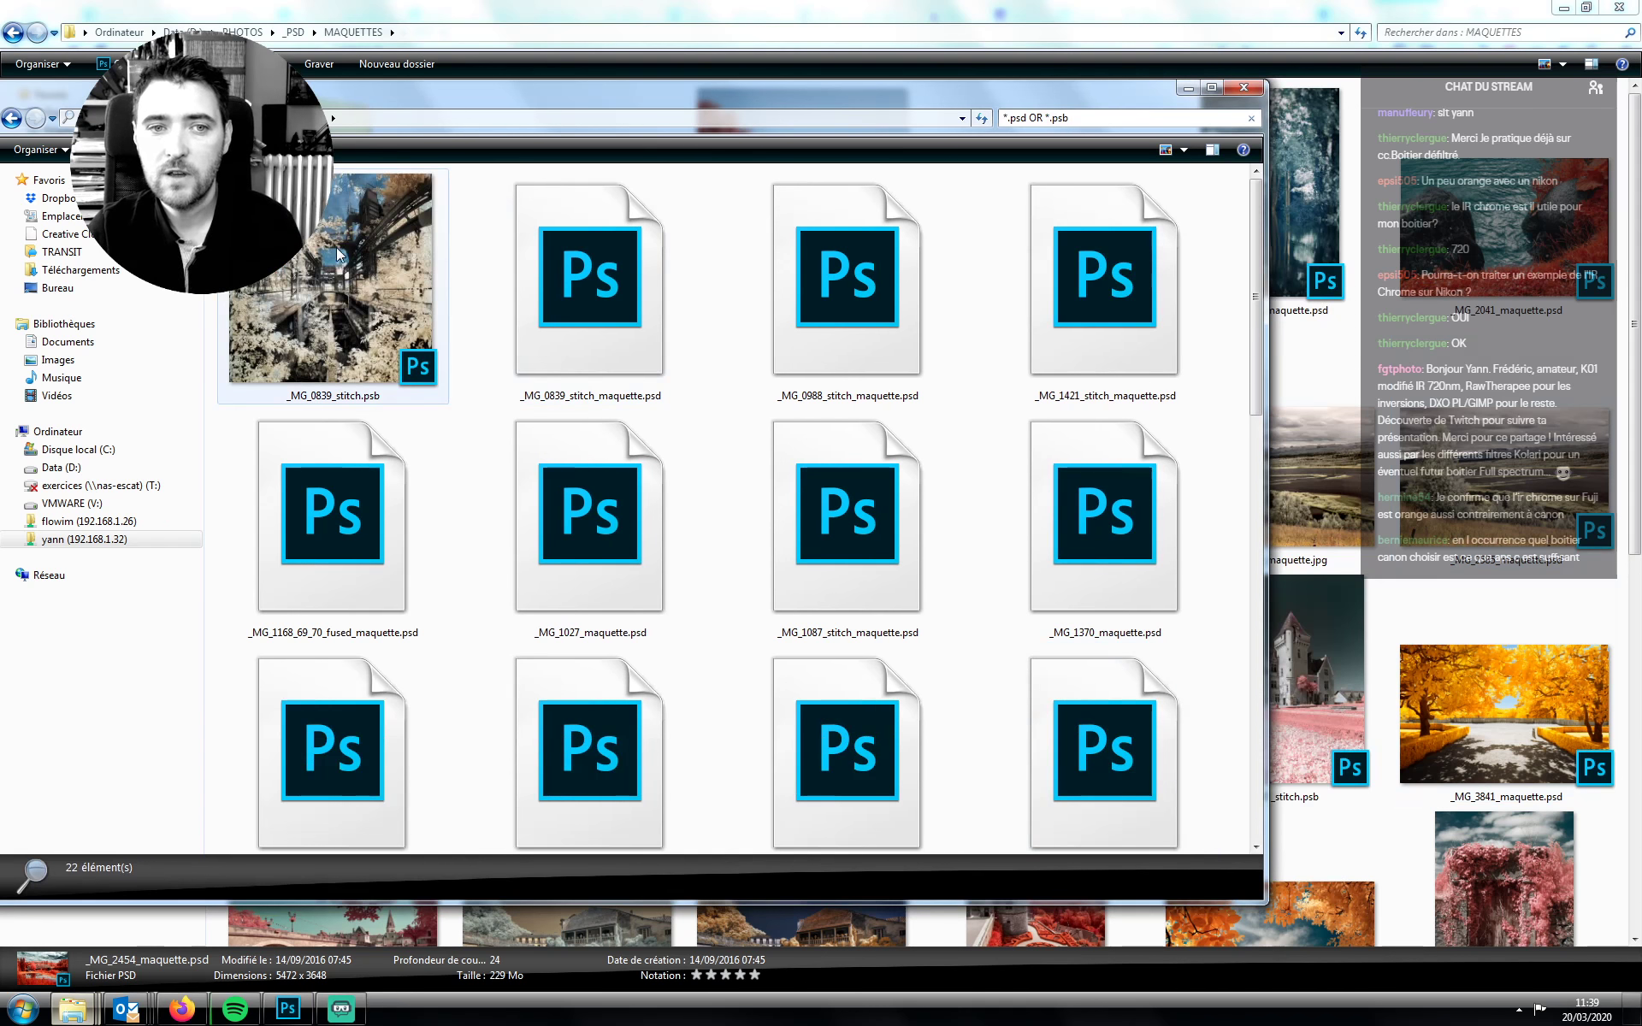
# Examine the infrared mock-ups among the search results, including _MG_0839_stitch.psb and _MG_1087_stitch_maquette.psd, comparing their color and black-and-white renderings
pyautogui.click(368, 244)
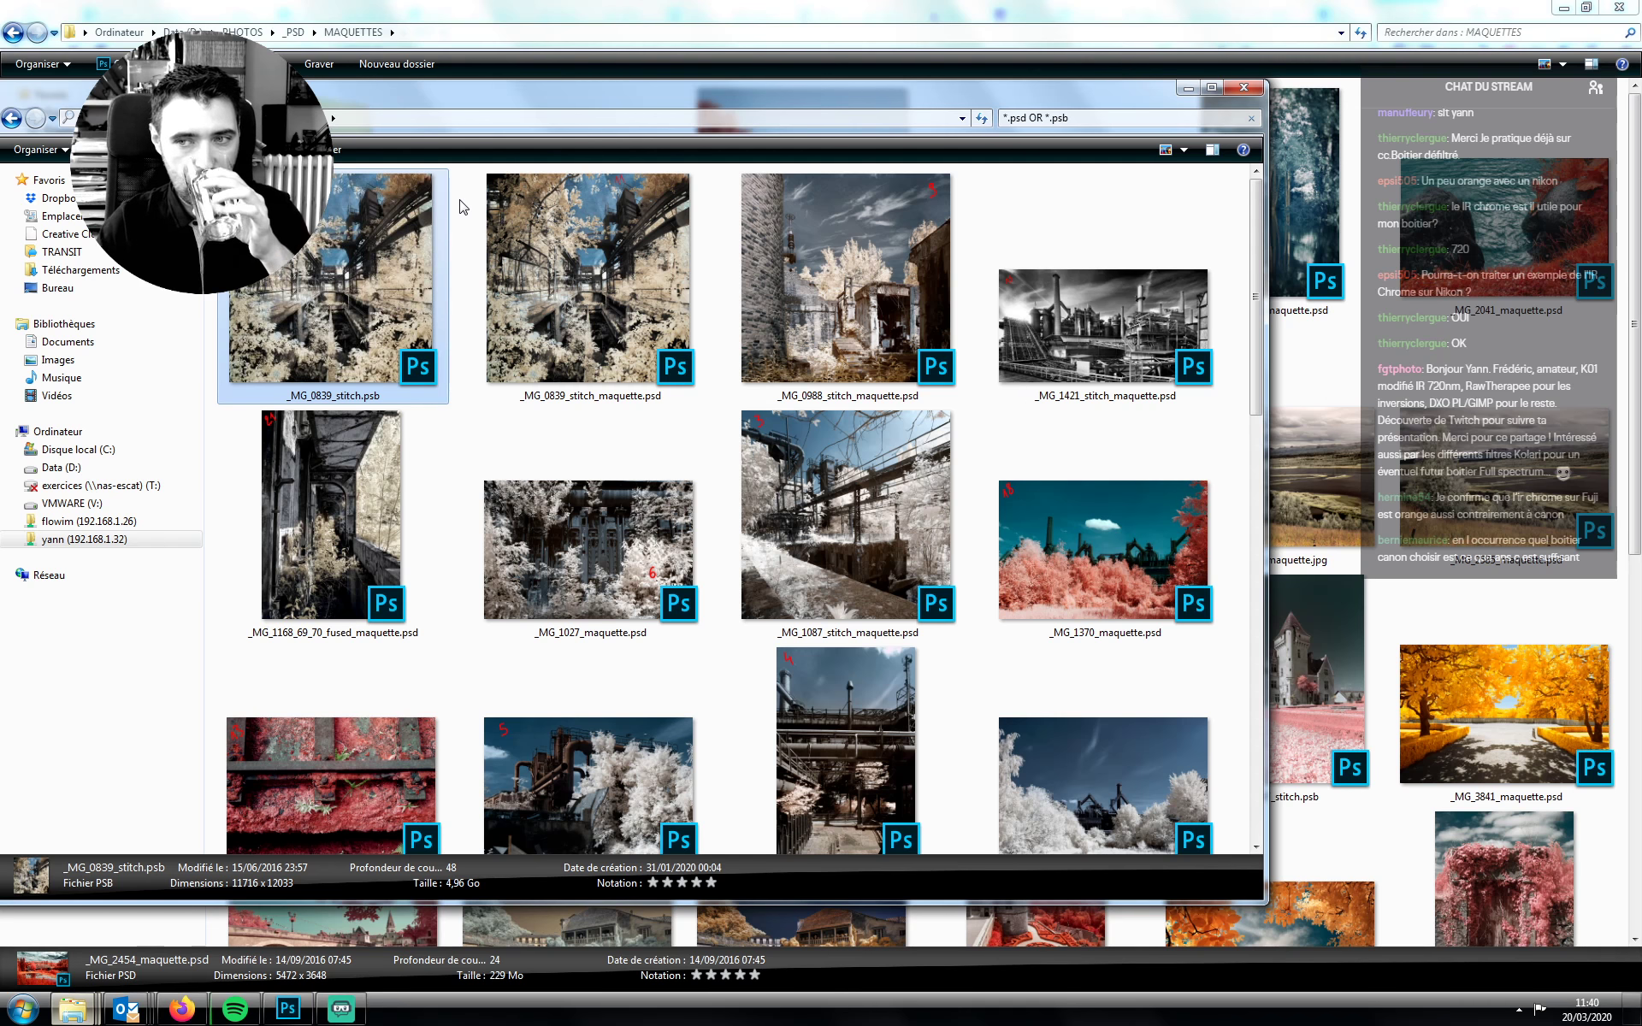
pyautogui.click(869, 466)
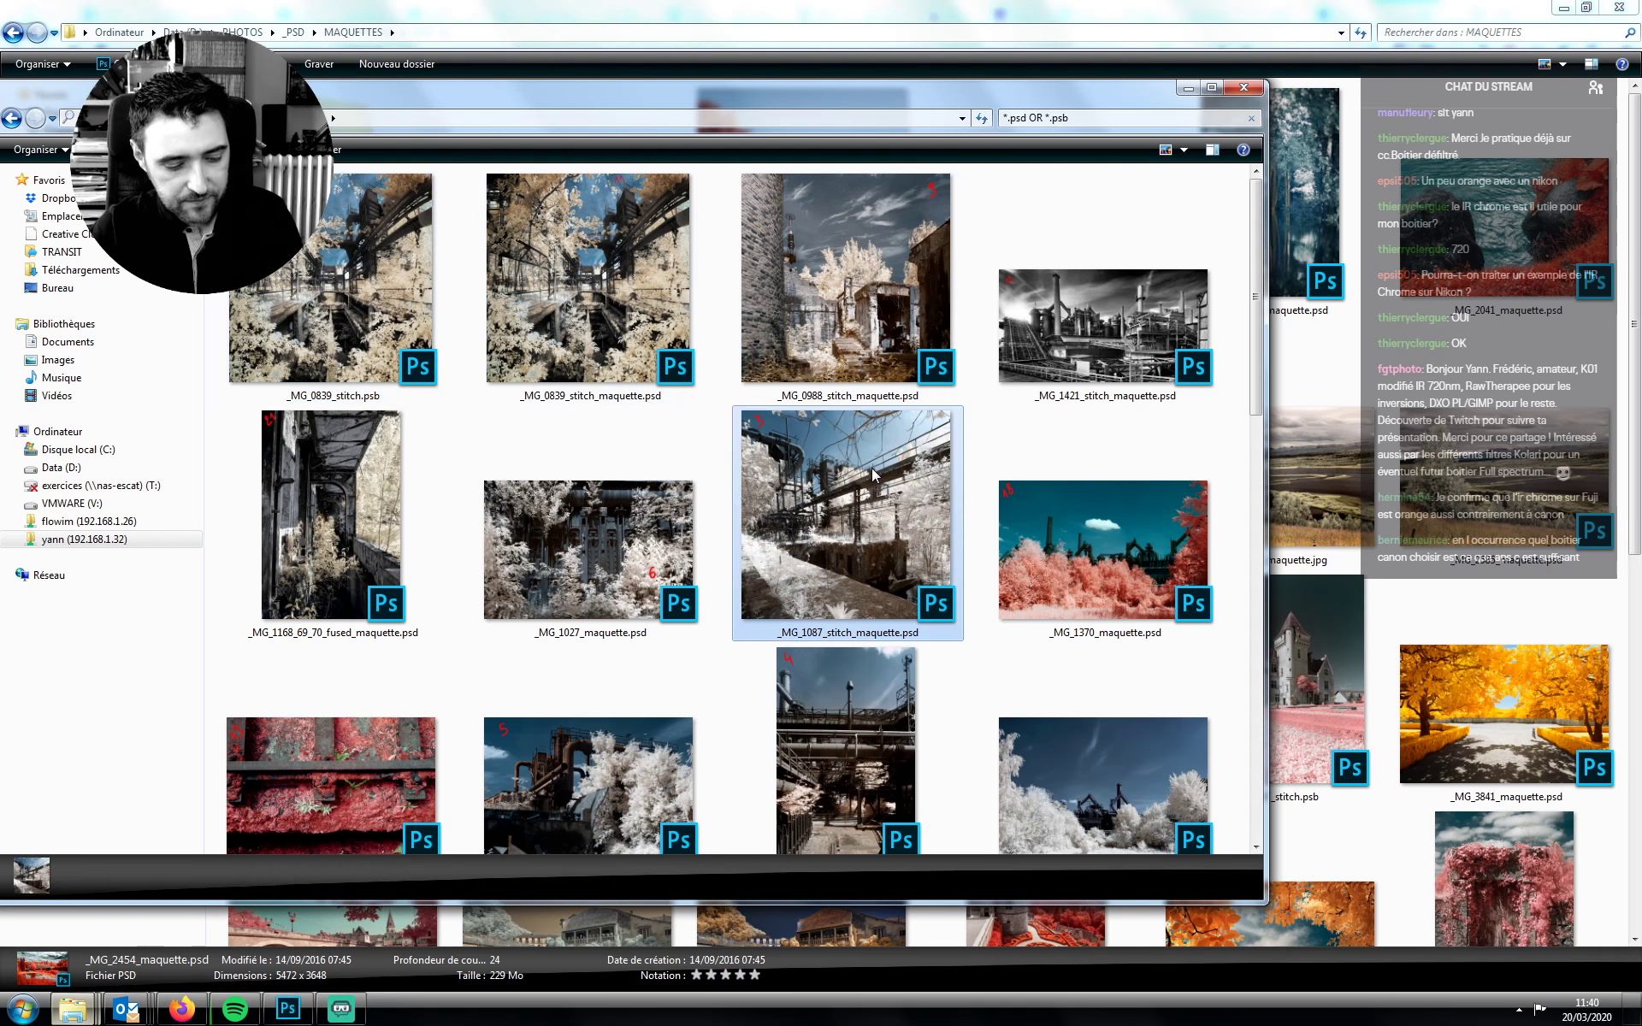
pyautogui.scroll(-1, 874, 474)
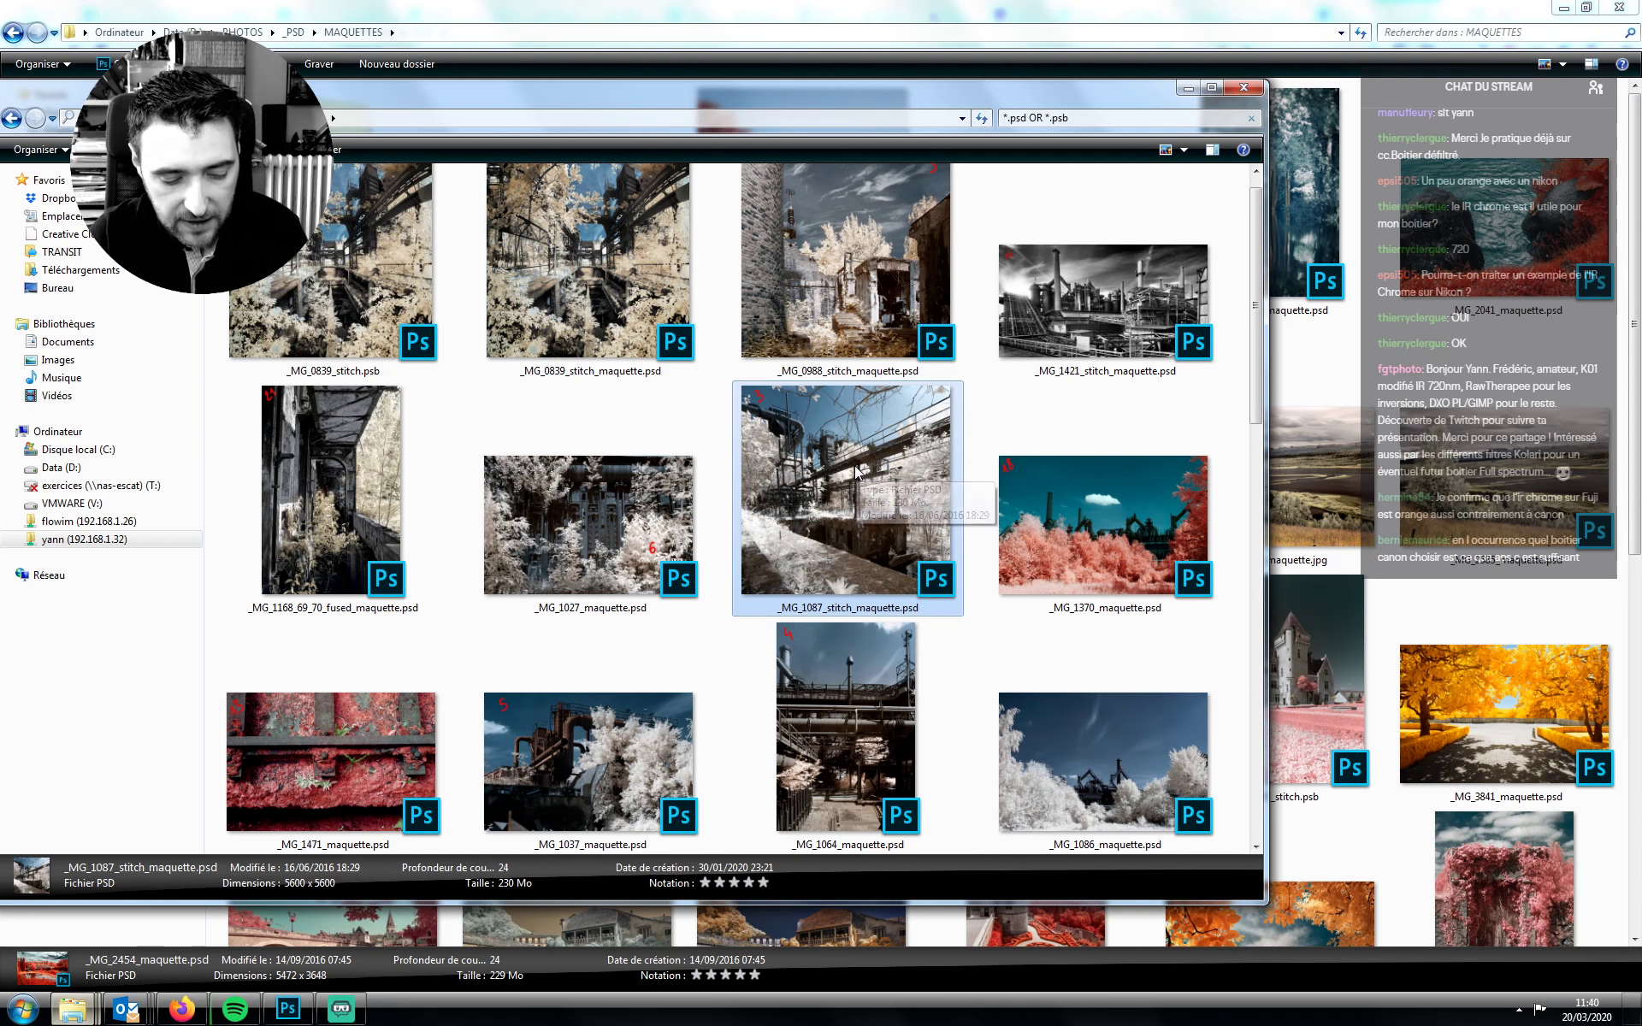
pyautogui.scroll(-5, 838, 460)
pyautogui.scroll(4, 911, 486)
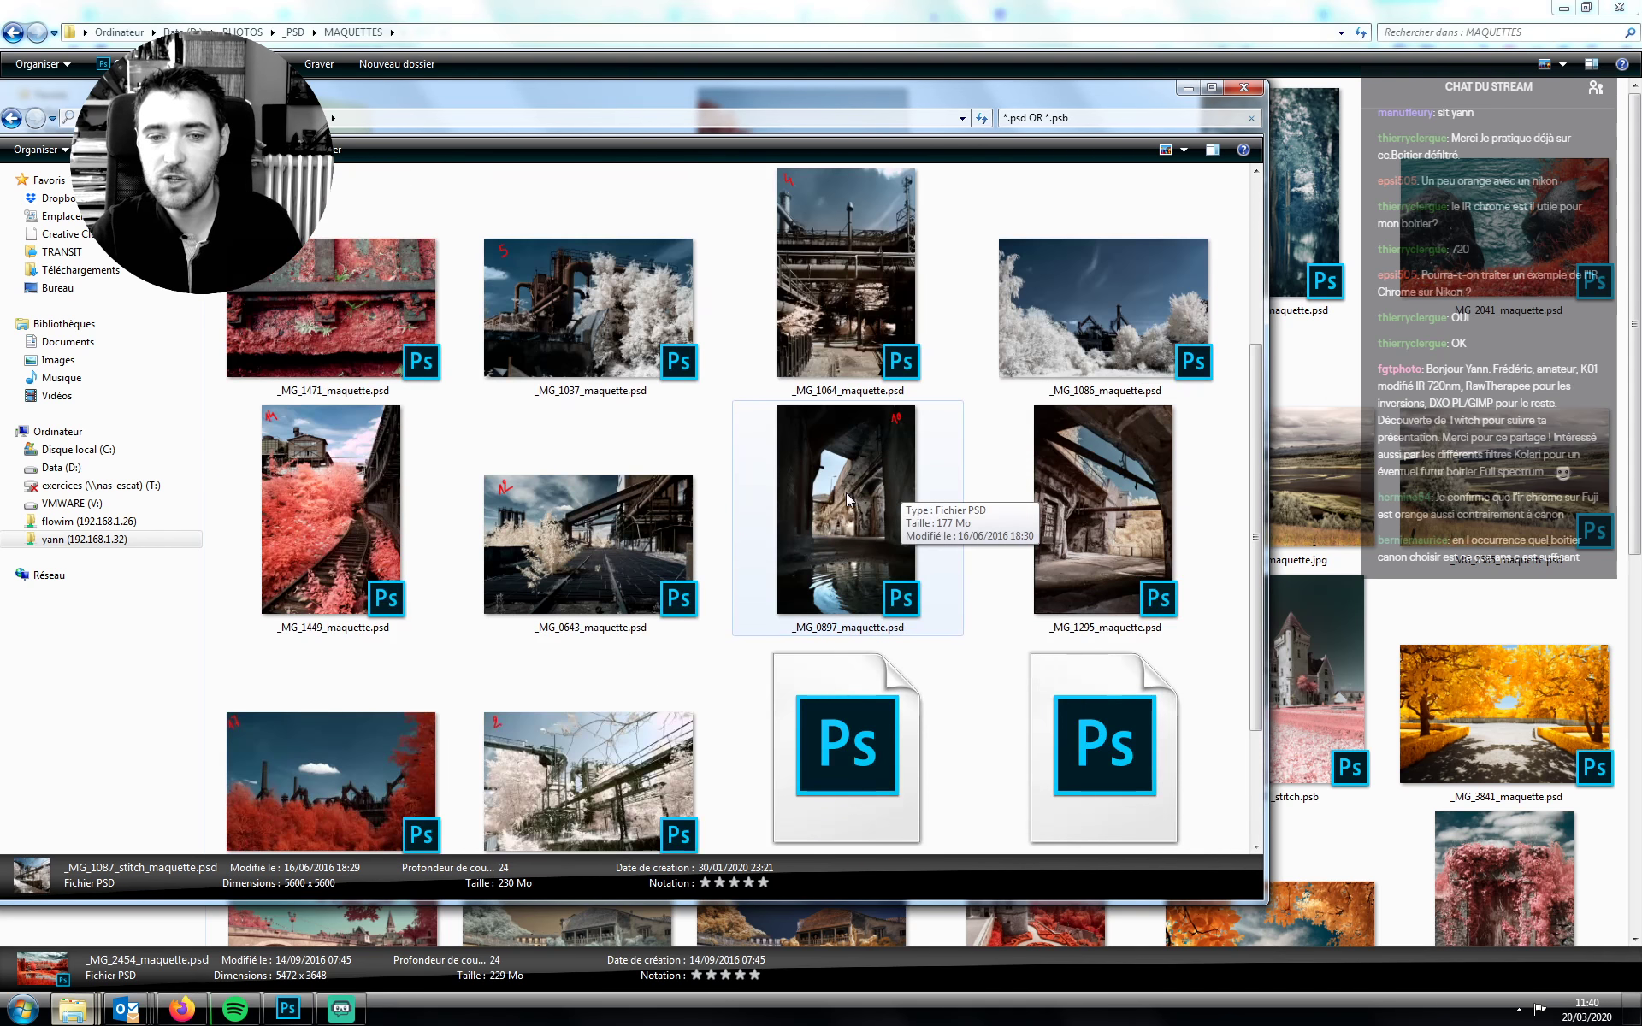
pyautogui.scroll(-3, 878, 495)
pyautogui.scroll(3, 845, 502)
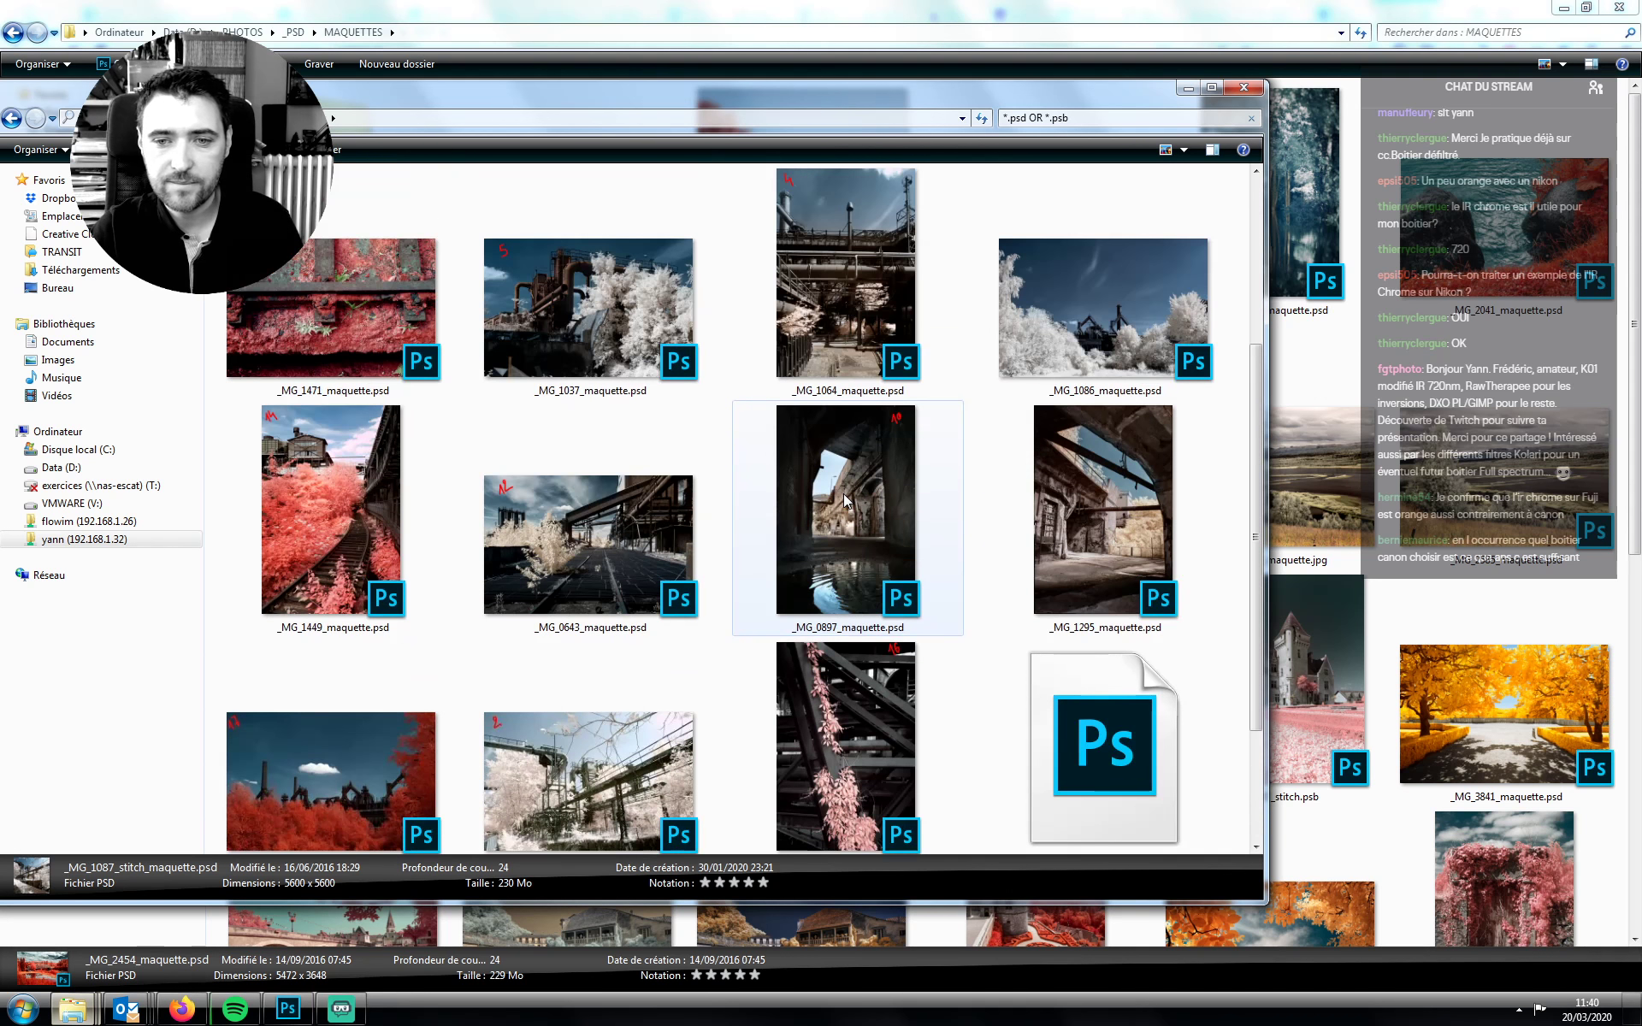
pyautogui.scroll(-3, 845, 502)
pyautogui.scroll(3, 845, 501)
pyautogui.scroll(3, 845, 502)
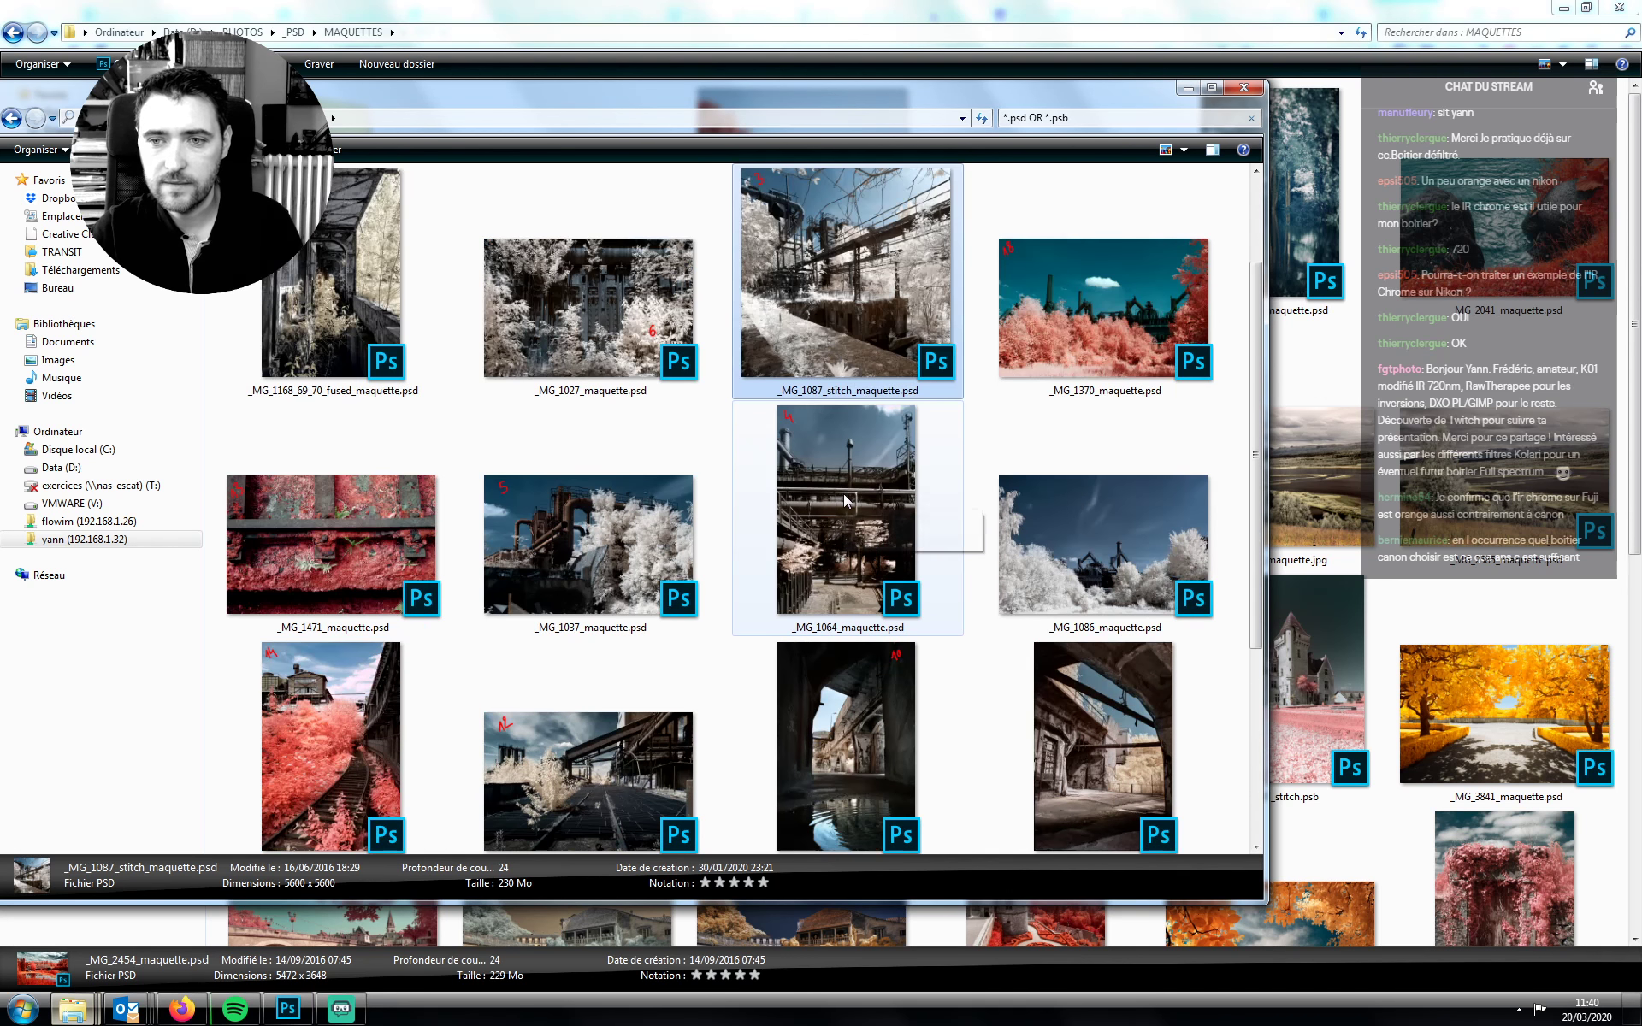
pyautogui.scroll(3, 844, 502)
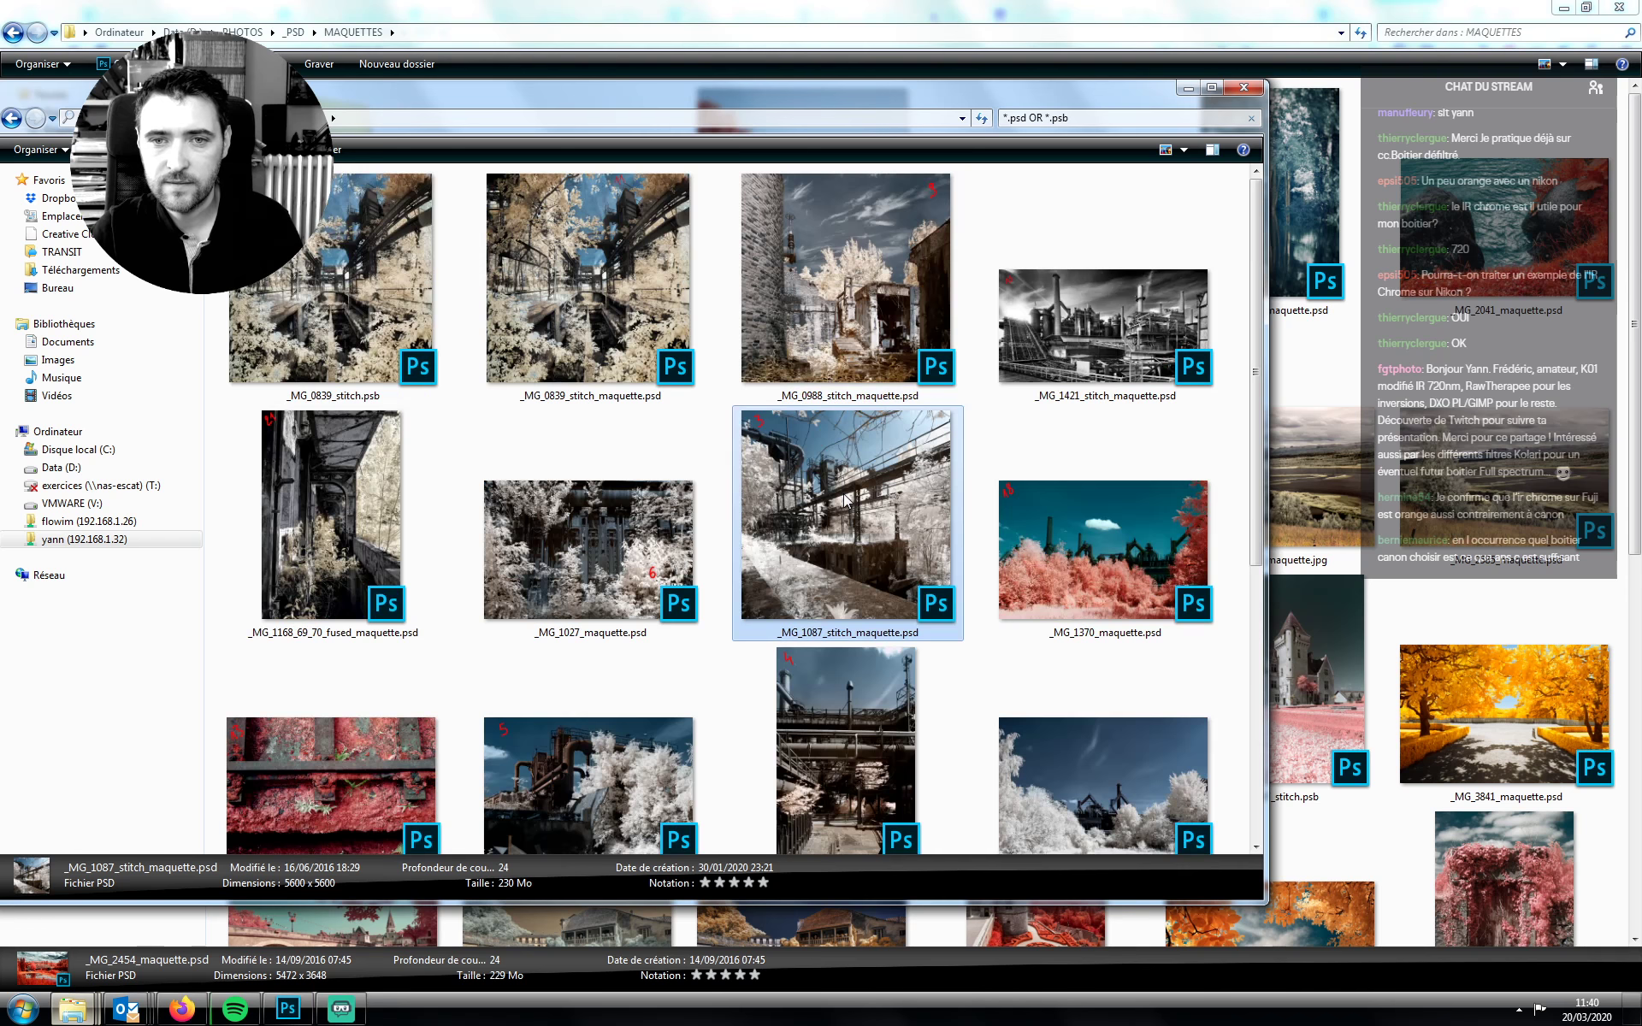
pyautogui.scroll(-9, 845, 502)
pyautogui.scroll(6, 808, 510)
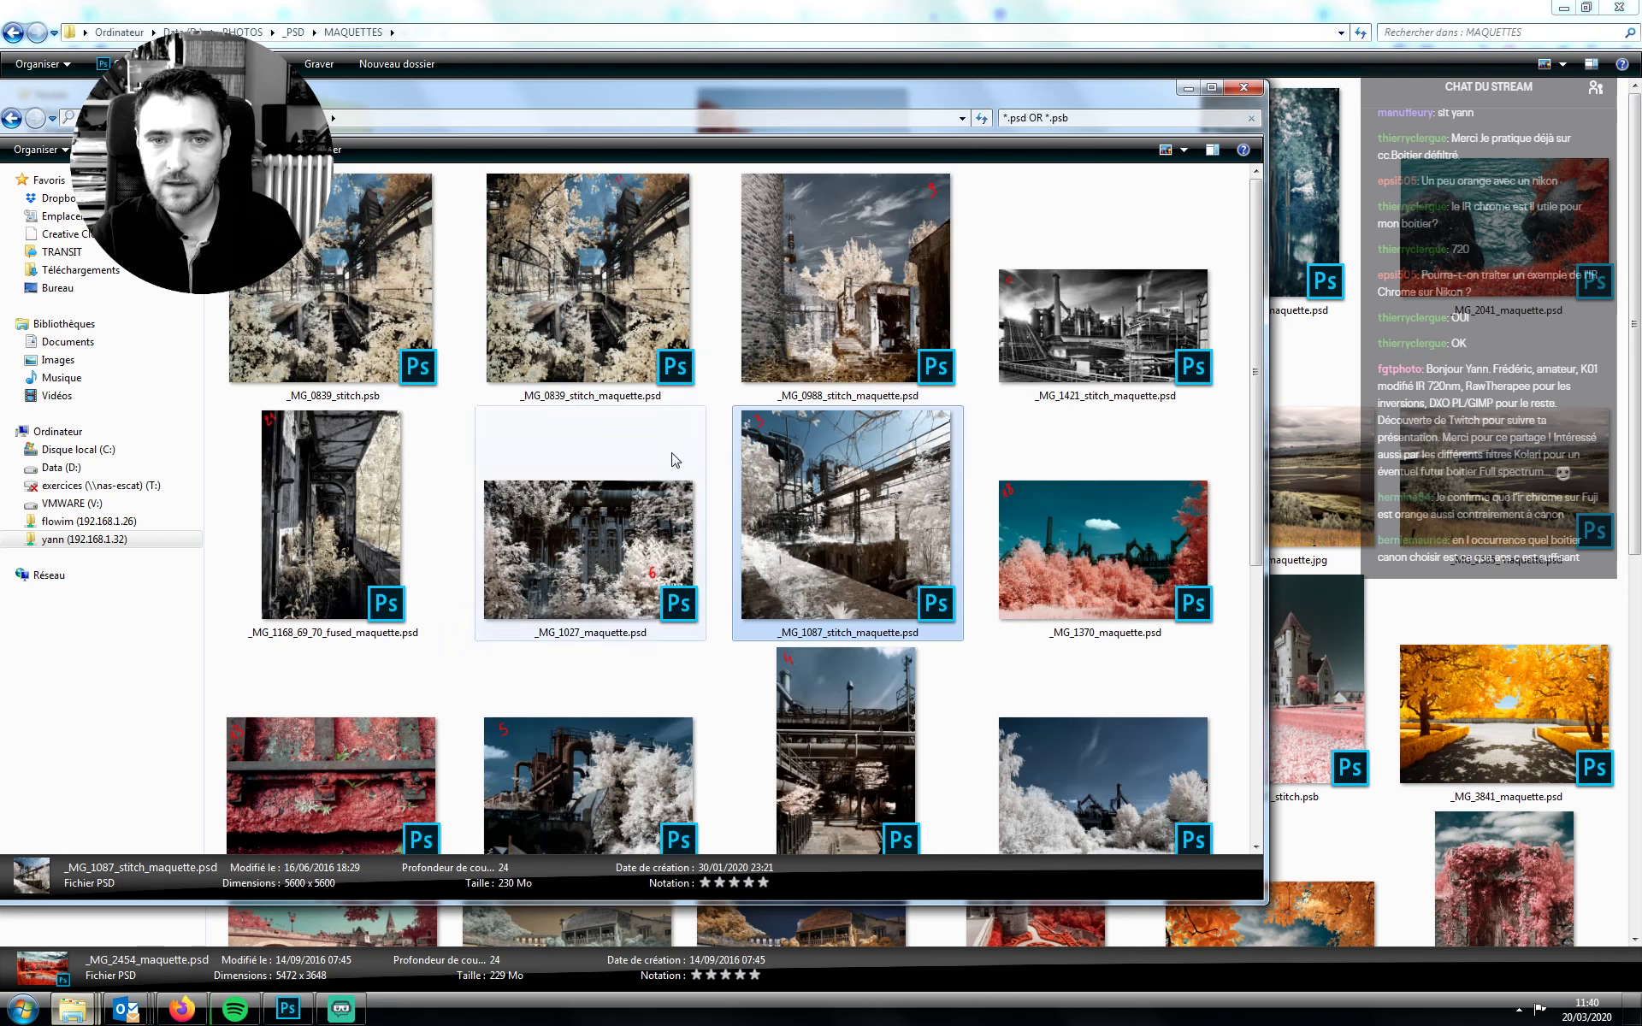
# Back in the MAQUETTES window, copy the _MG_4729 part of the name of the [Group 0] panorama JPG
pyautogui.hotkey('alt', 'F4')
pyautogui.click(521, 303)
pyautogui.moveTo(68, 1016)
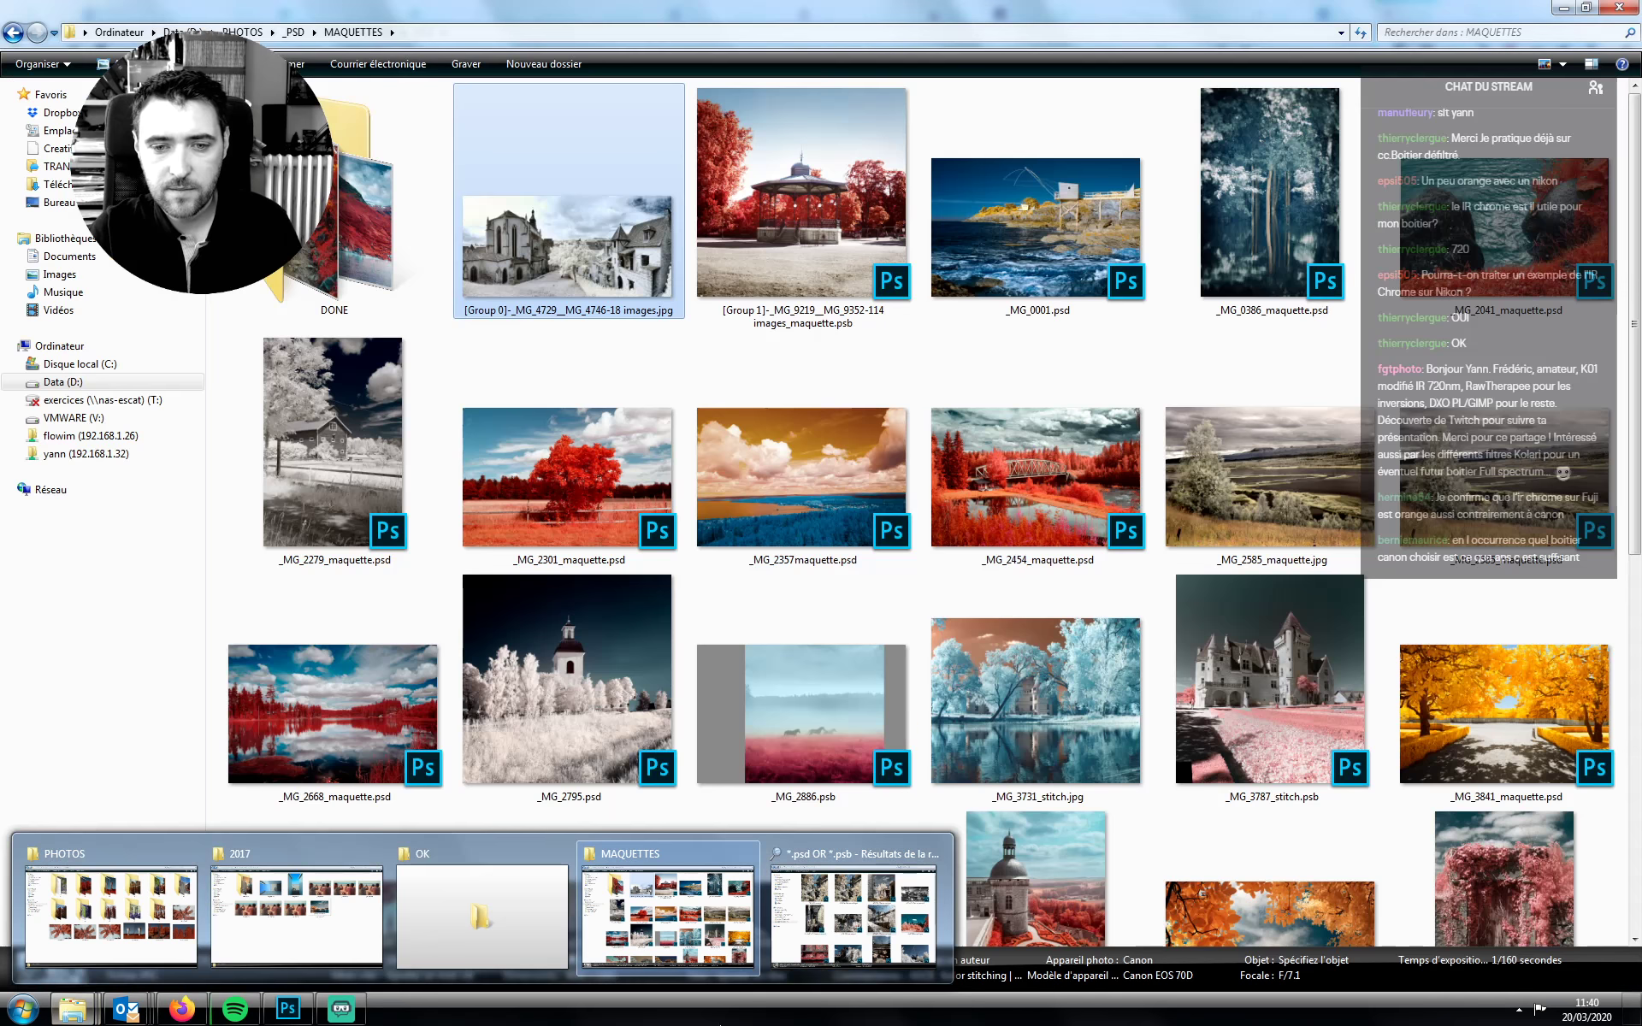
pyautogui.click(667, 915)
pyautogui.click(547, 314)
pyautogui.click(558, 309)
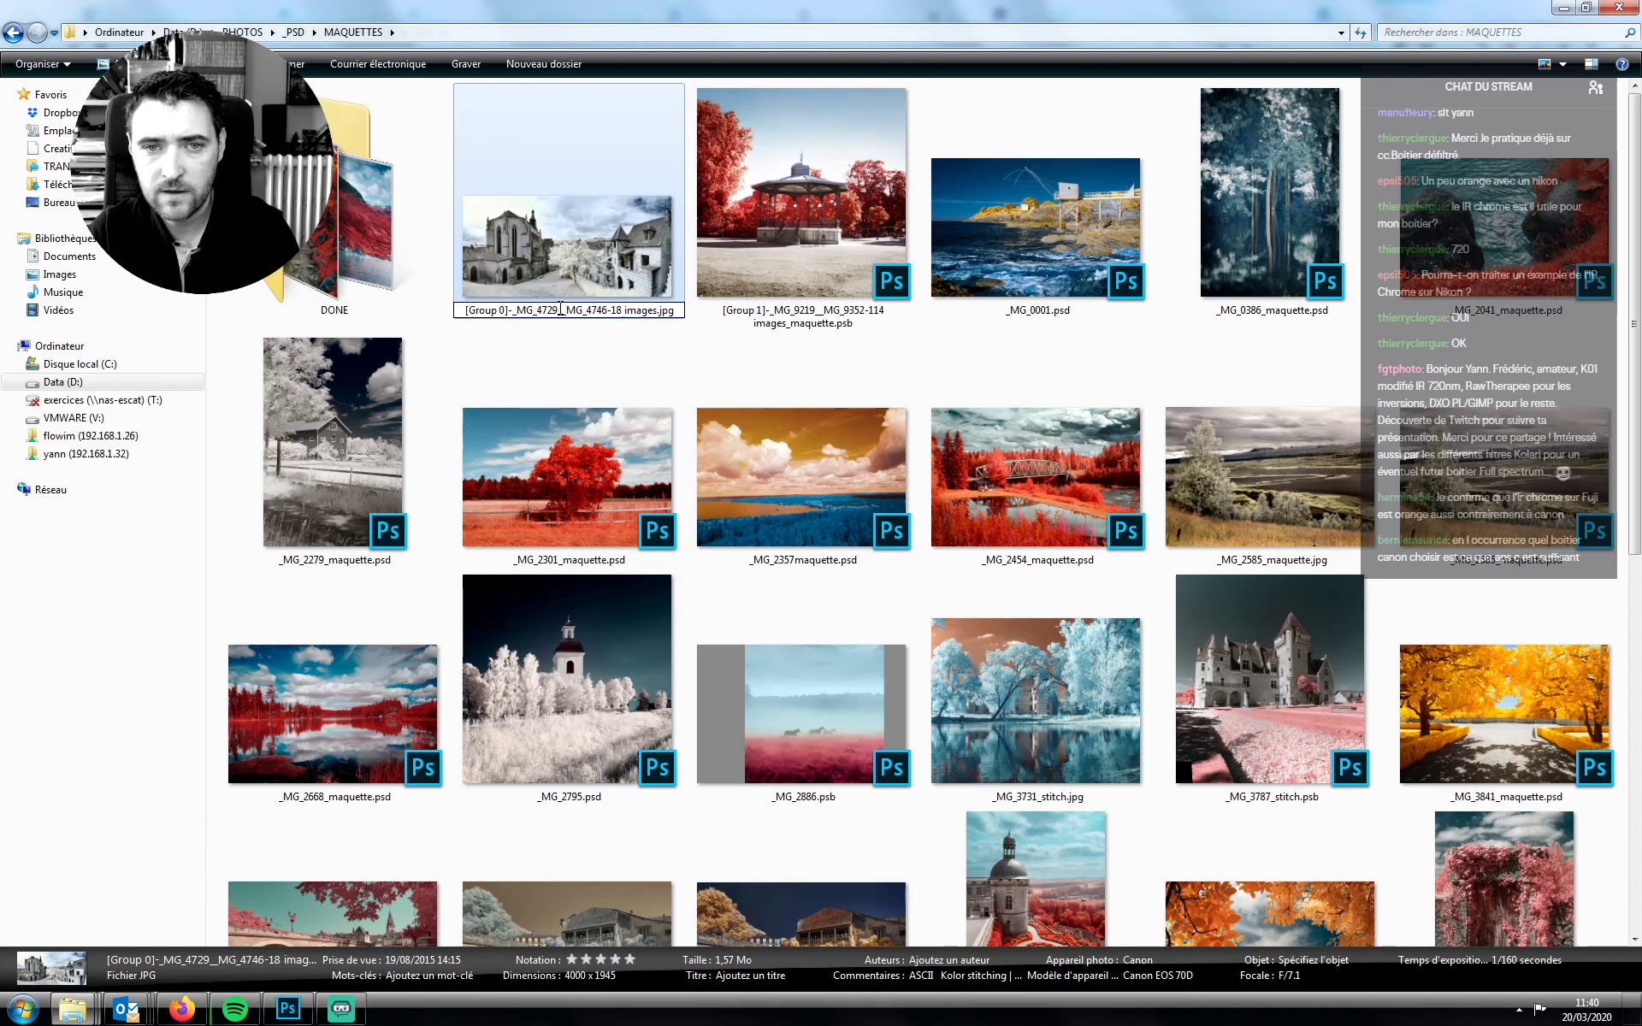
pyautogui.moveTo(519, 319); pyautogui.dragTo(516, 324)
pyautogui.hotkey('ctrl', 'c')
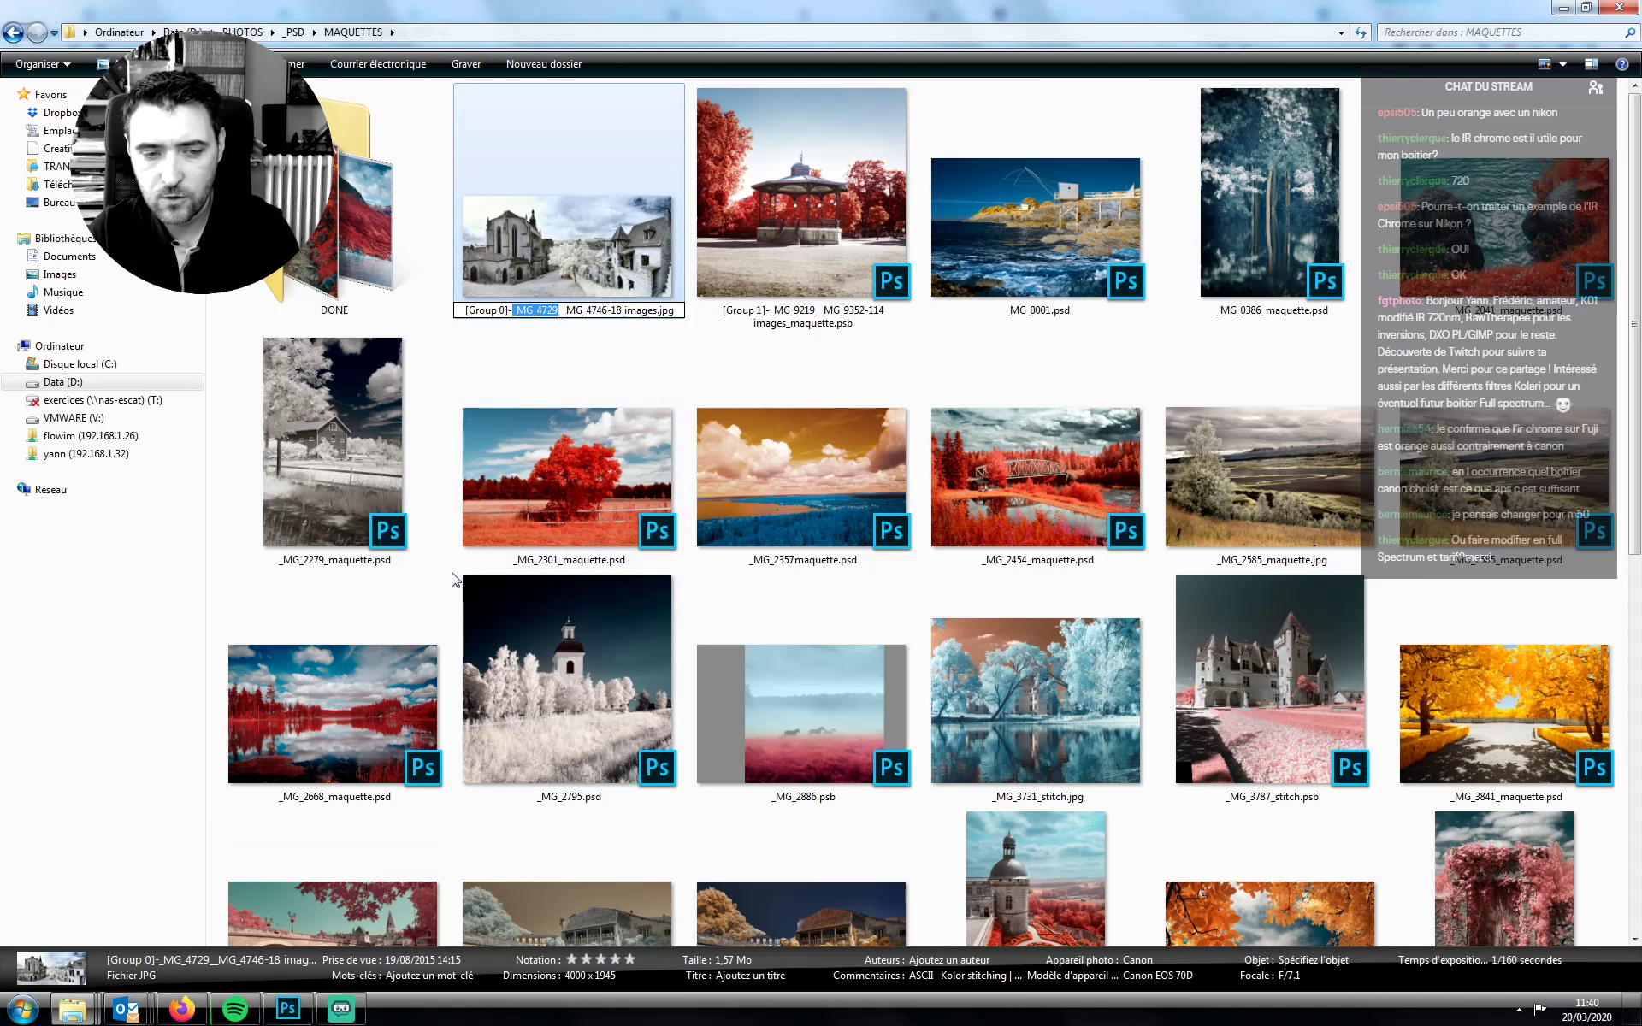
# In the VÖLKLINGER HÜTTE search window, go back up to the 2016 folder, search it for _MG_4729, and reposition the window
pyautogui.moveTo(73, 1009)
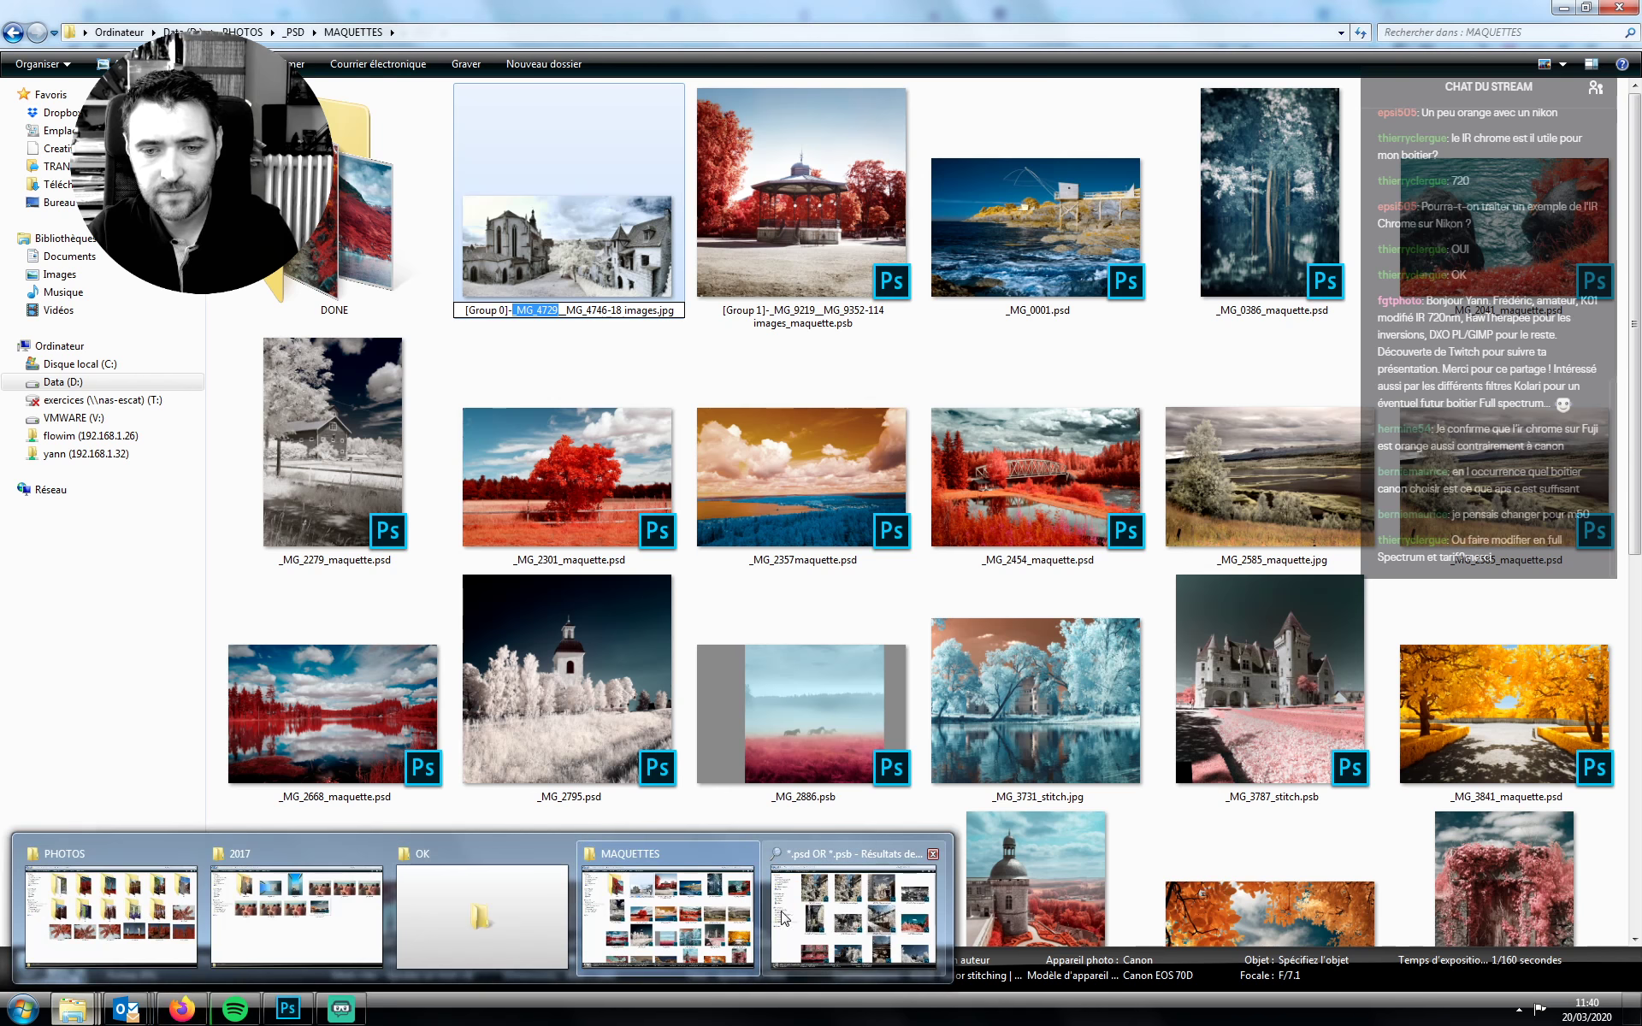
pyautogui.click(784, 919)
pyautogui.press('BackSpace')
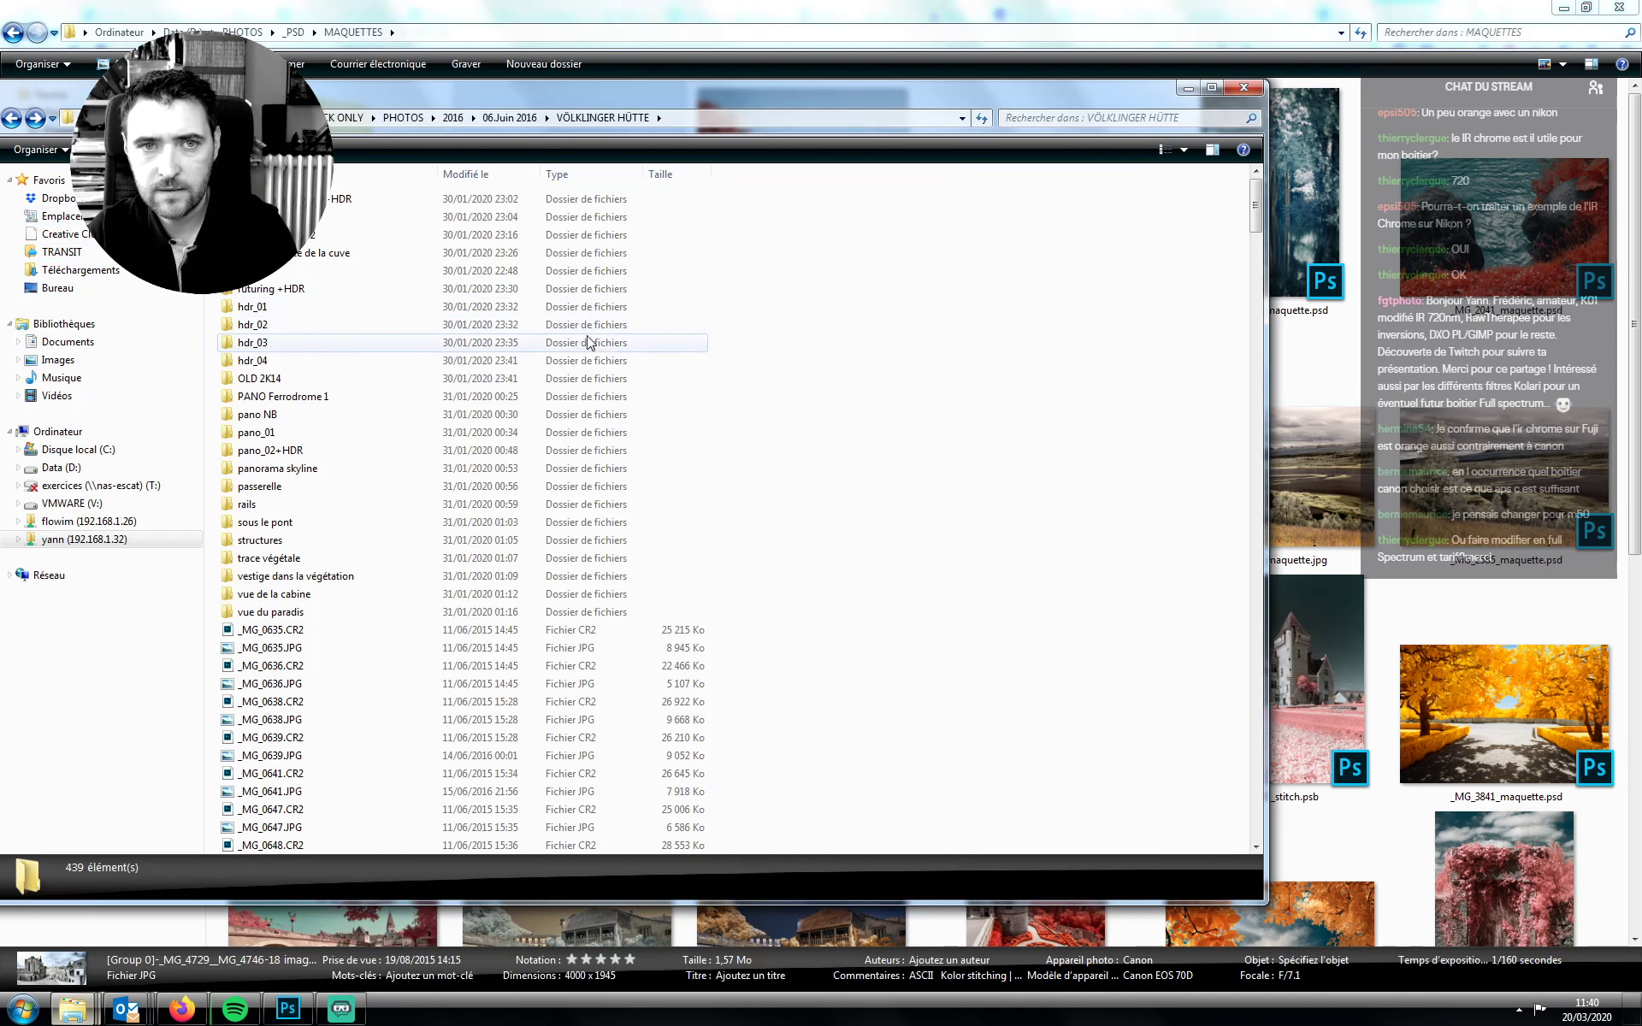
pyautogui.hotkey('alt', 'Up')
pyautogui.hotkey('alt', 'Up')
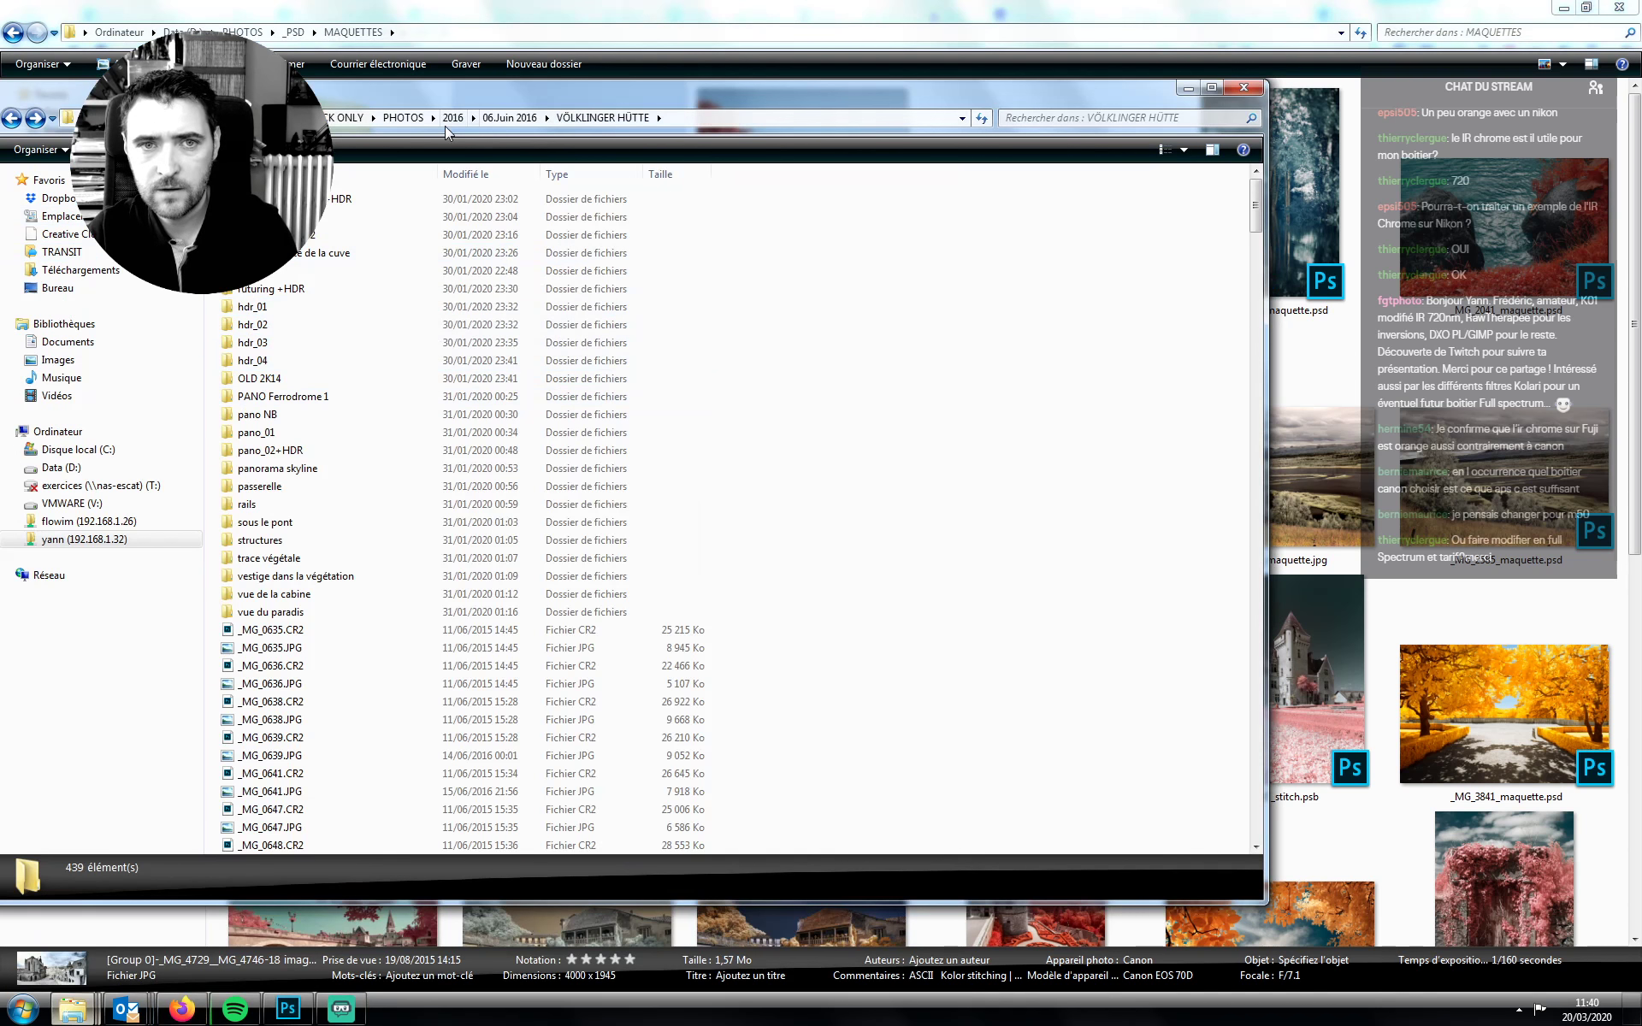
pyautogui.click(1081, 117)
pyautogui.hotkey('ctrl', 'v')
pyautogui.moveTo(995, 94); pyautogui.dragTo(1071, 699)
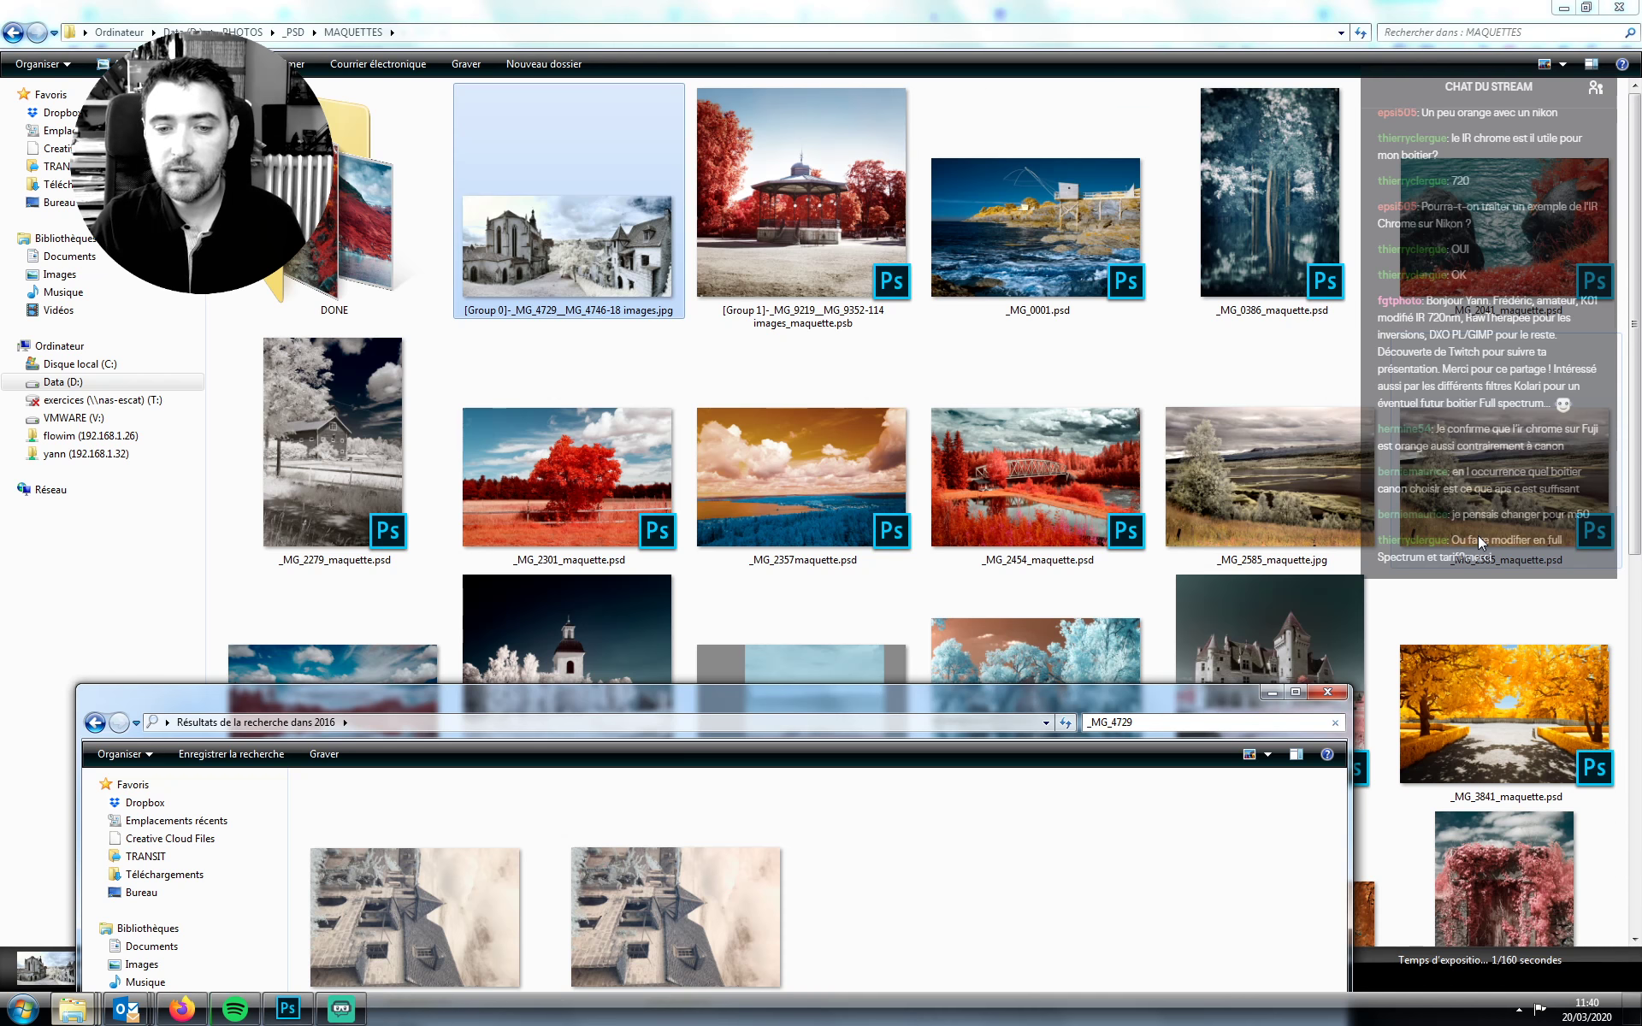
pyautogui.moveTo(870, 701); pyautogui.dragTo(868, 246)
# Open the folder containing _MG_4729.CR2, display 01. Sarlat as large thumbnails, and move its window clear of the chat
pyautogui.rightClick(472, 432)
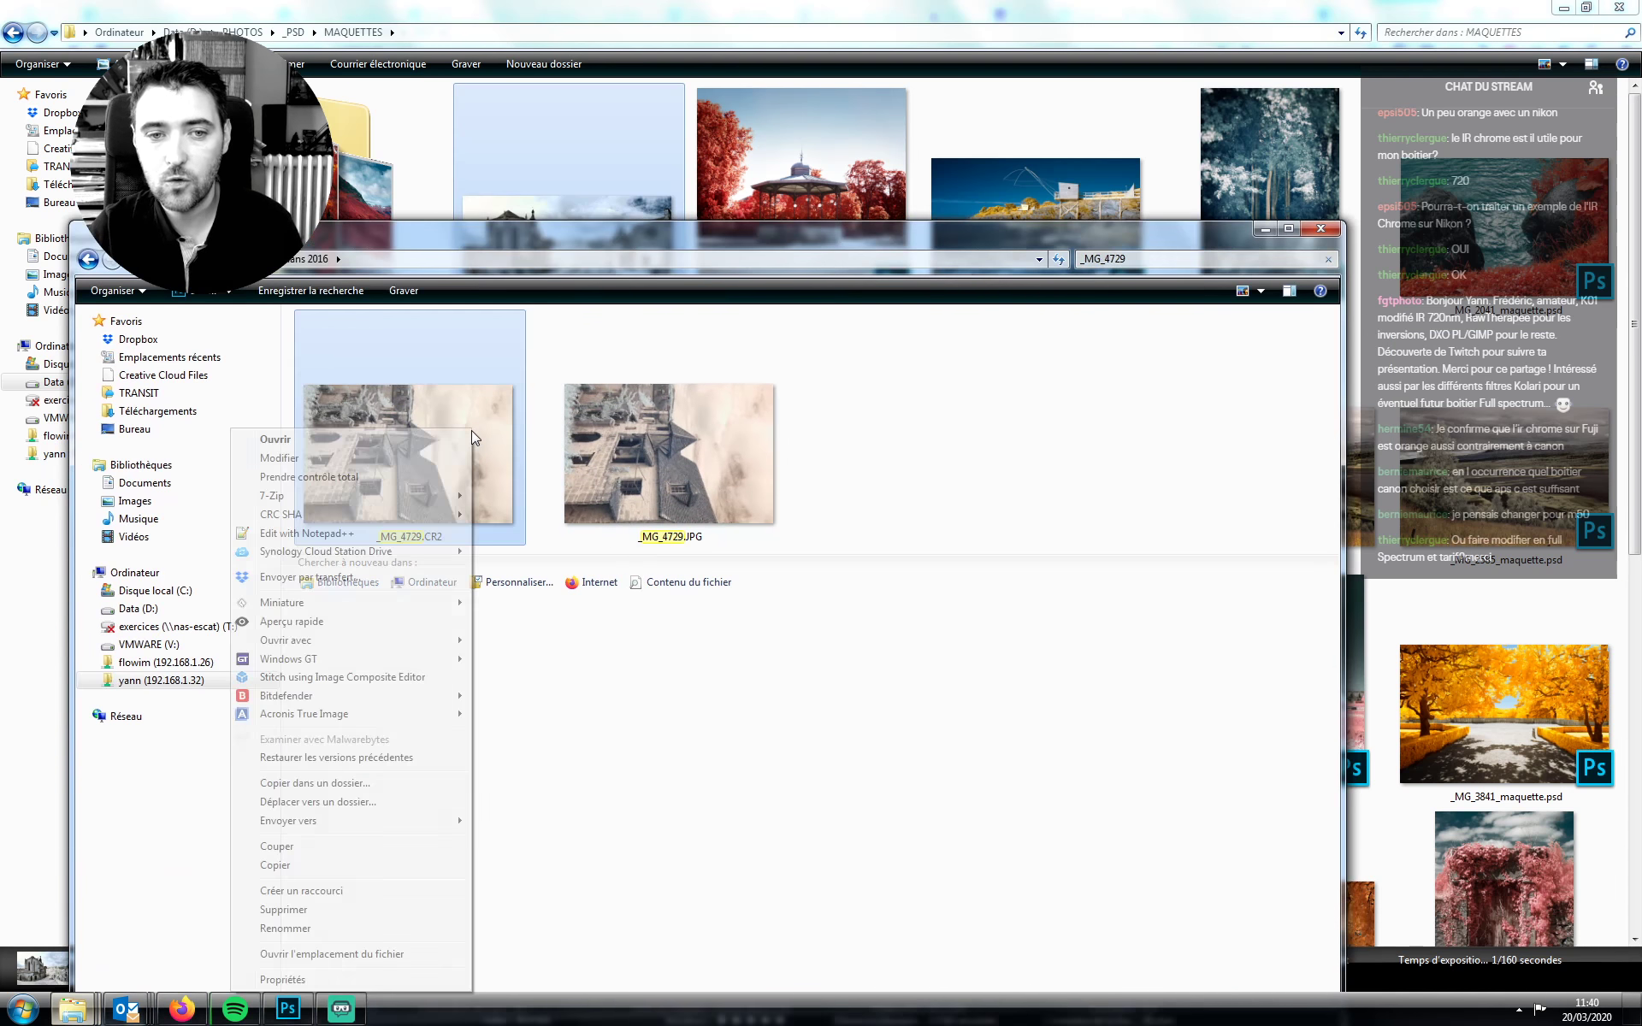
pyautogui.click(333, 954)
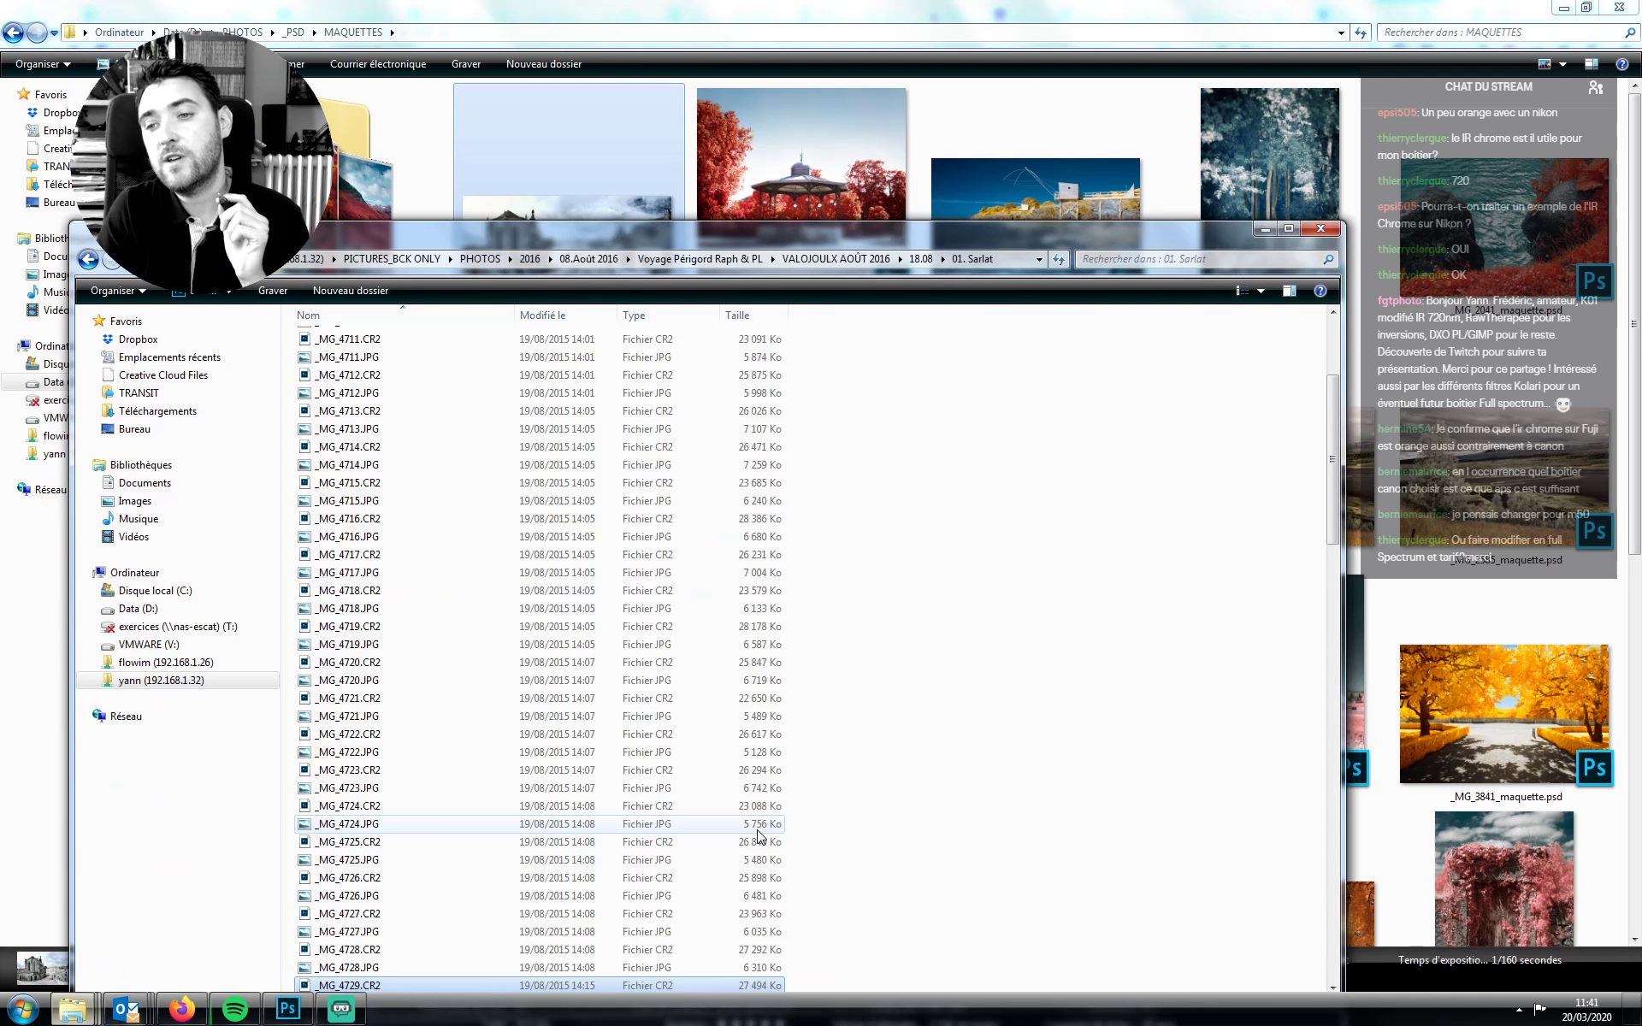
pyautogui.rightClick(989, 441)
pyautogui.moveTo(917, 457)
pyautogui.click(752, 450)
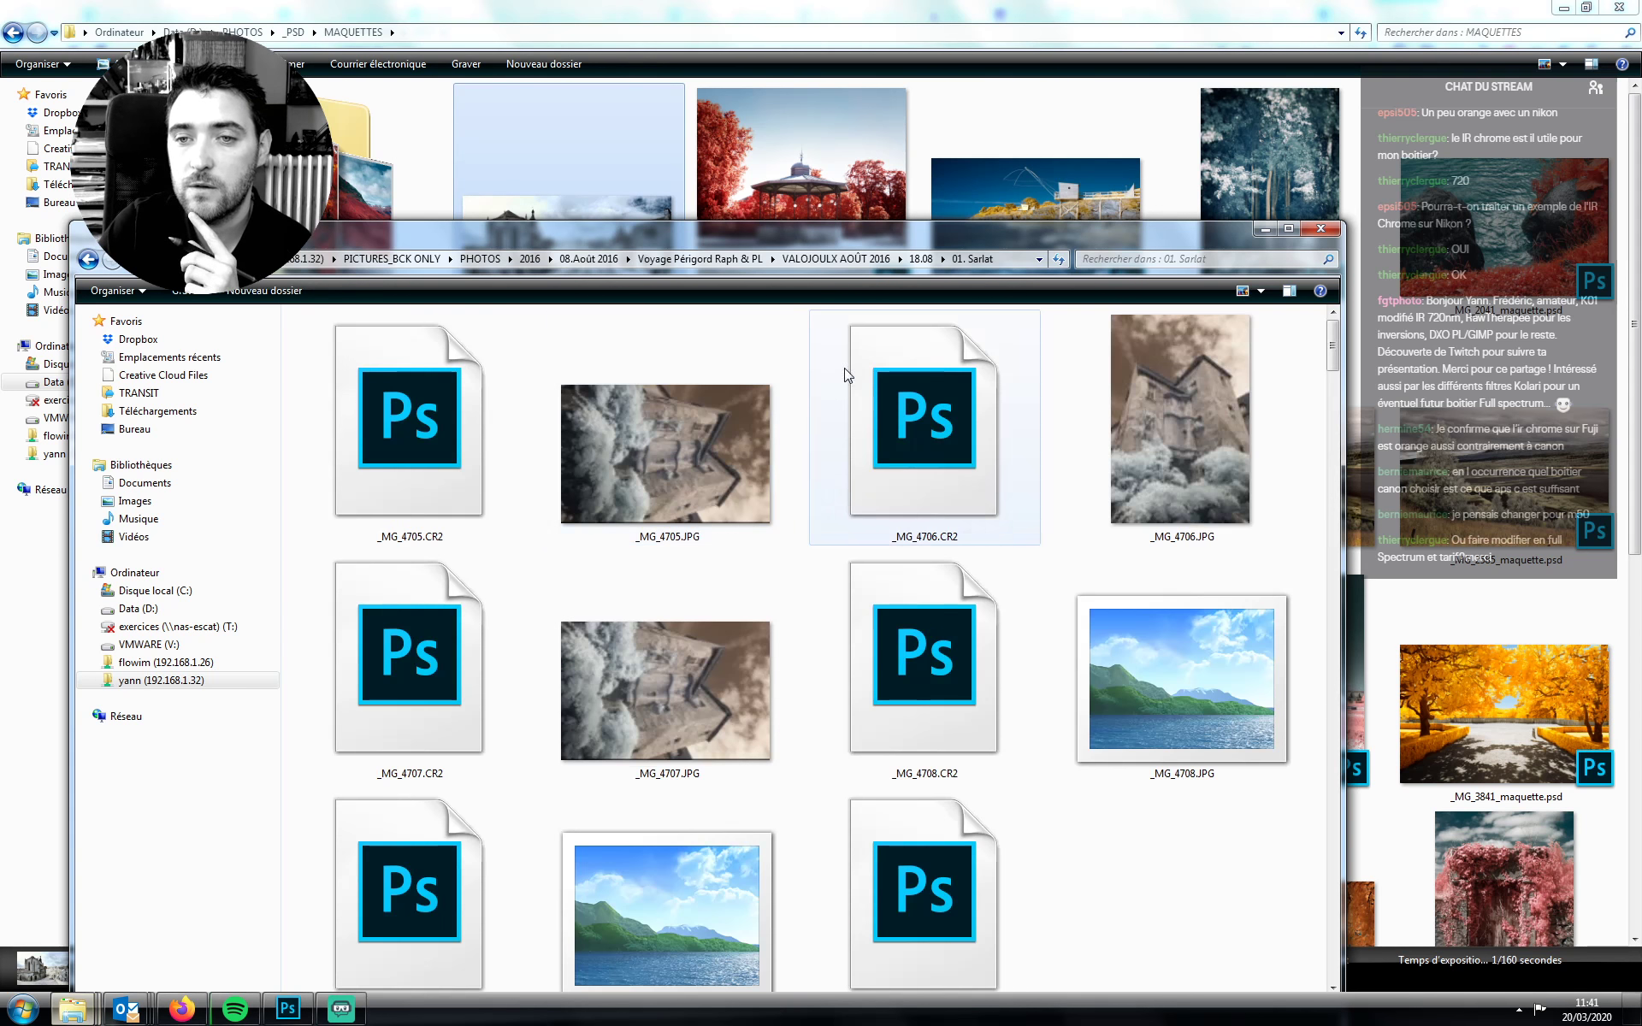
pyautogui.moveTo(874, 232); pyautogui.dragTo(840, 143)
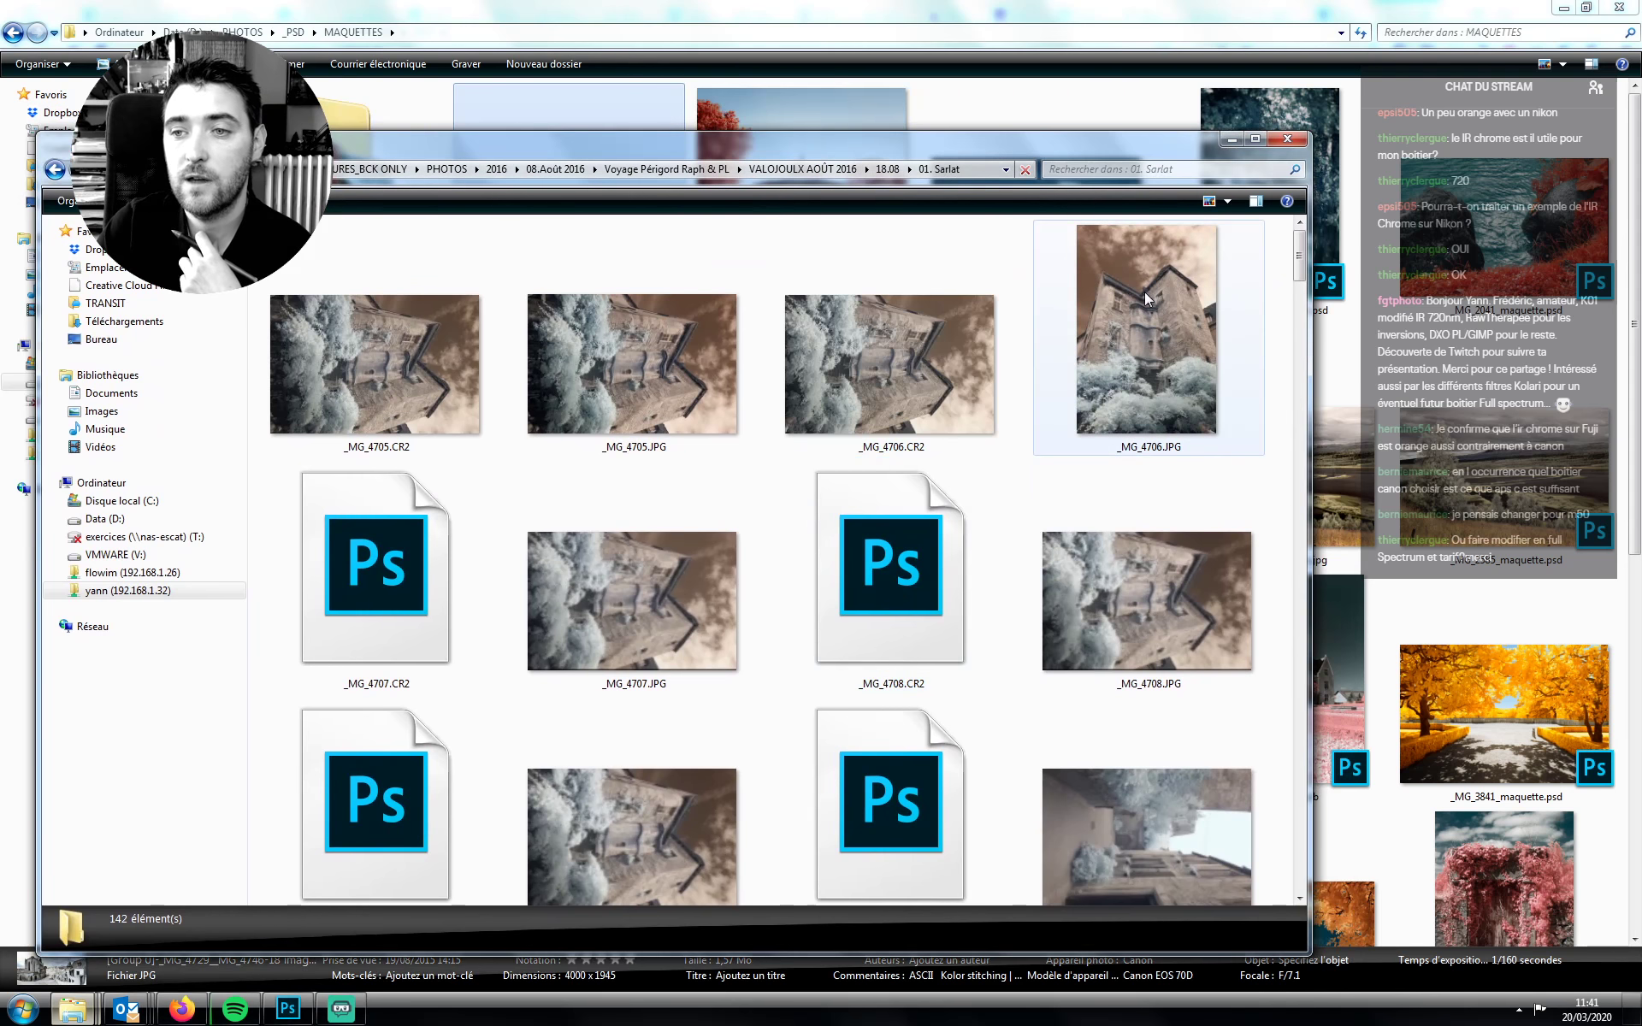
# Look through the 01. Sarlat thumbnails from _MG_4705 onward to find the source shots of the [Group 0] panorama
pyautogui.scroll(-3, 1145, 334)
pyautogui.scroll(-3, 1146, 357)
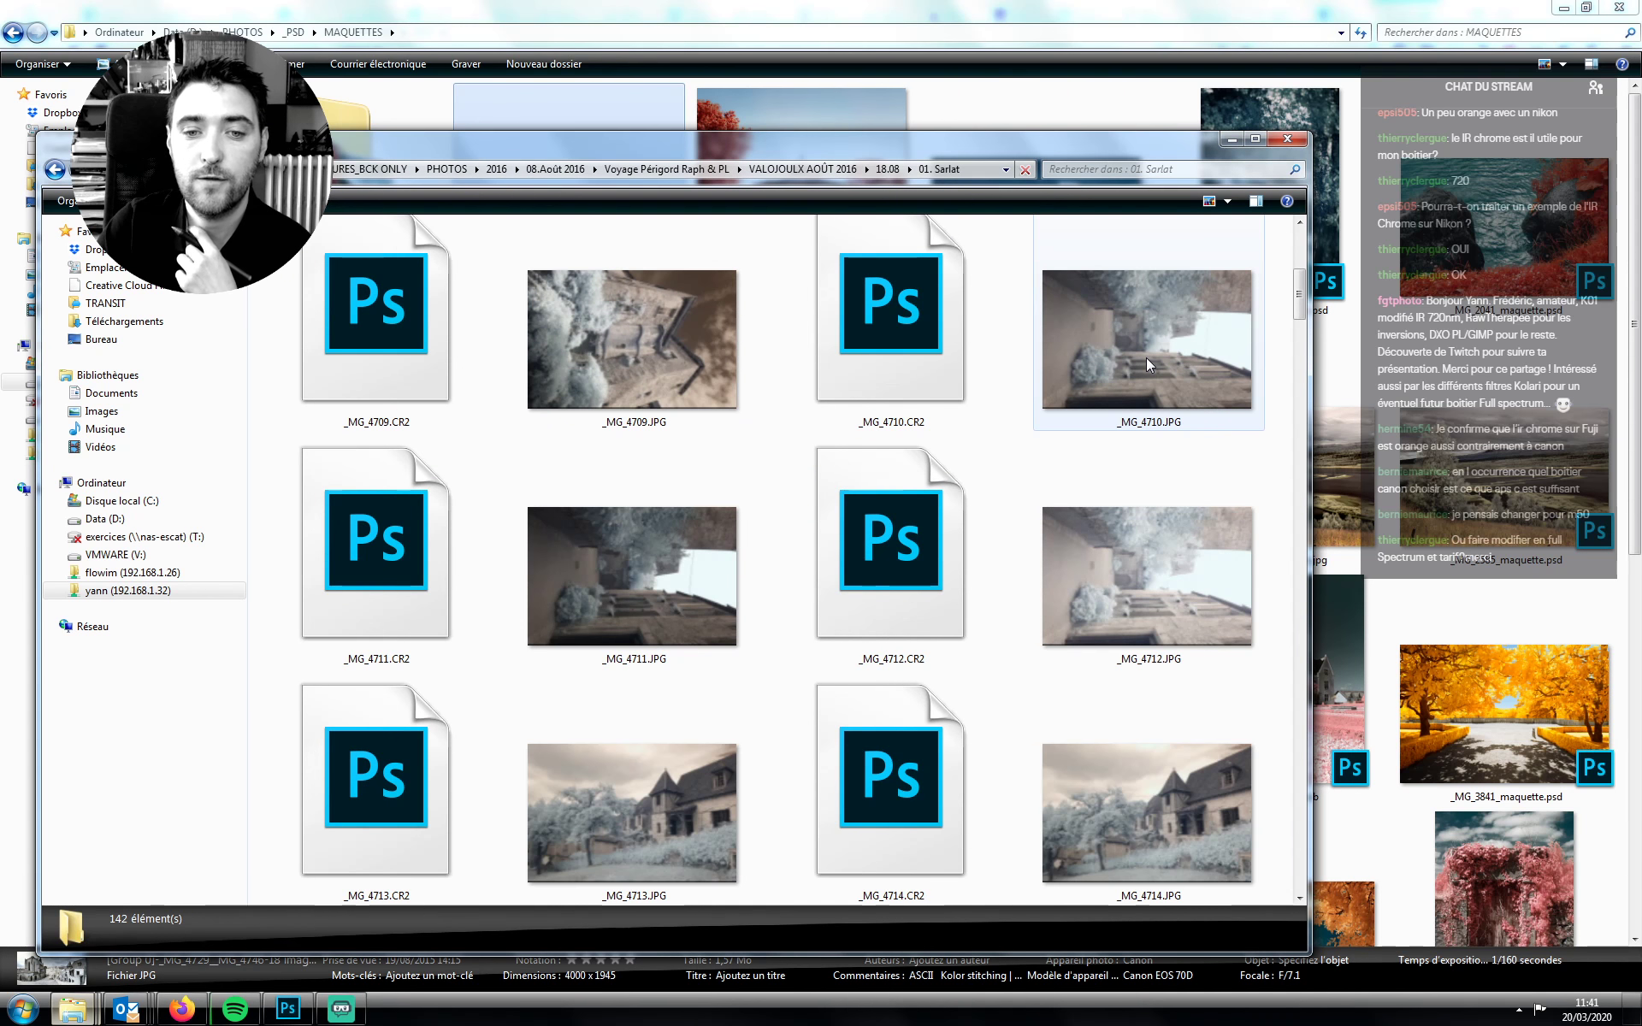
pyautogui.scroll(-3, 1146, 359)
pyautogui.scroll(-3, 1146, 366)
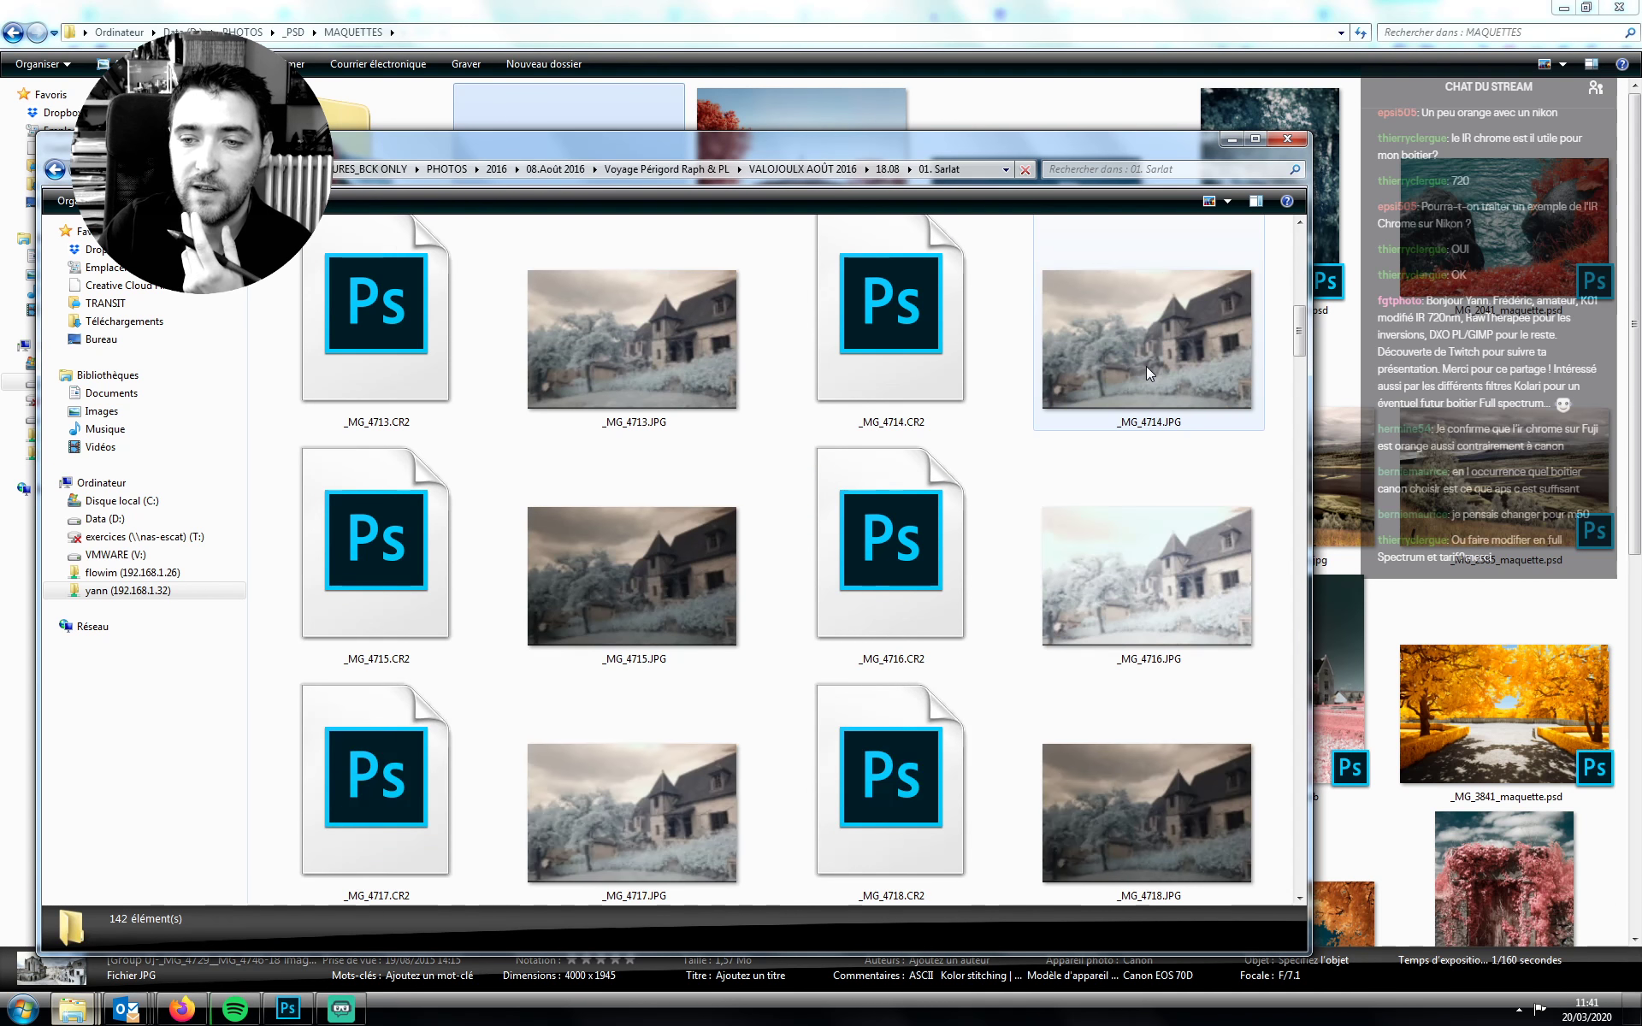
pyautogui.scroll(-5, 1146, 366)
pyautogui.scroll(-5, 1146, 367)
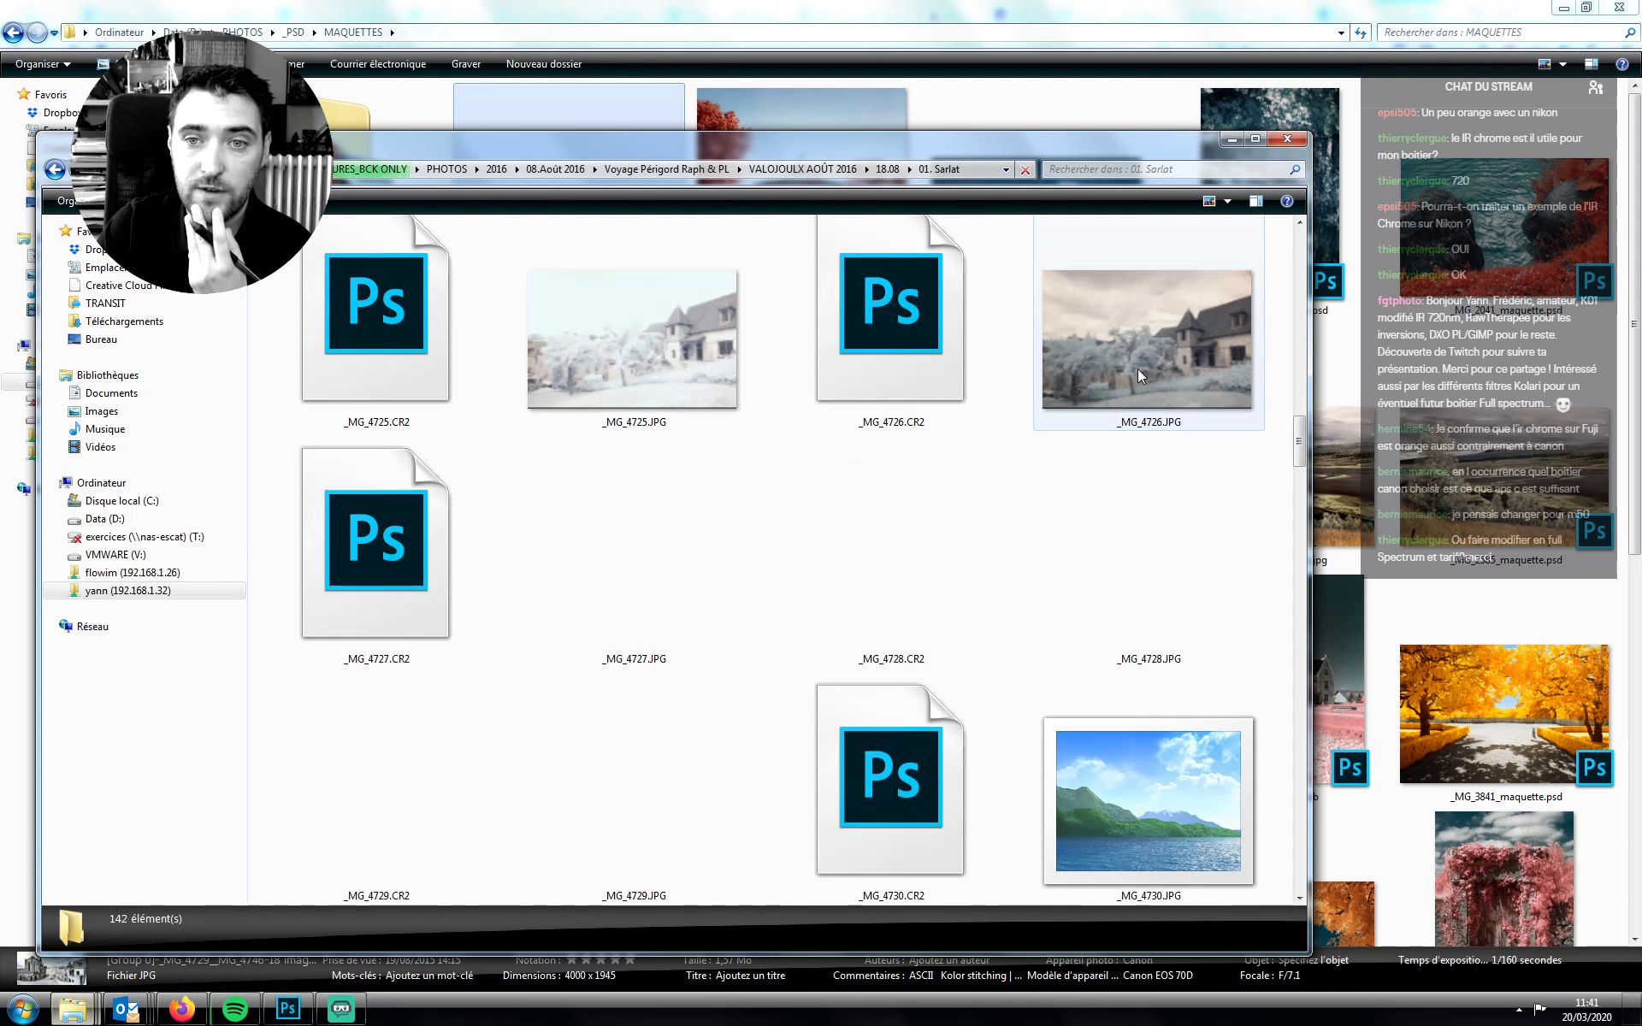
pyautogui.scroll(-3, 1137, 367)
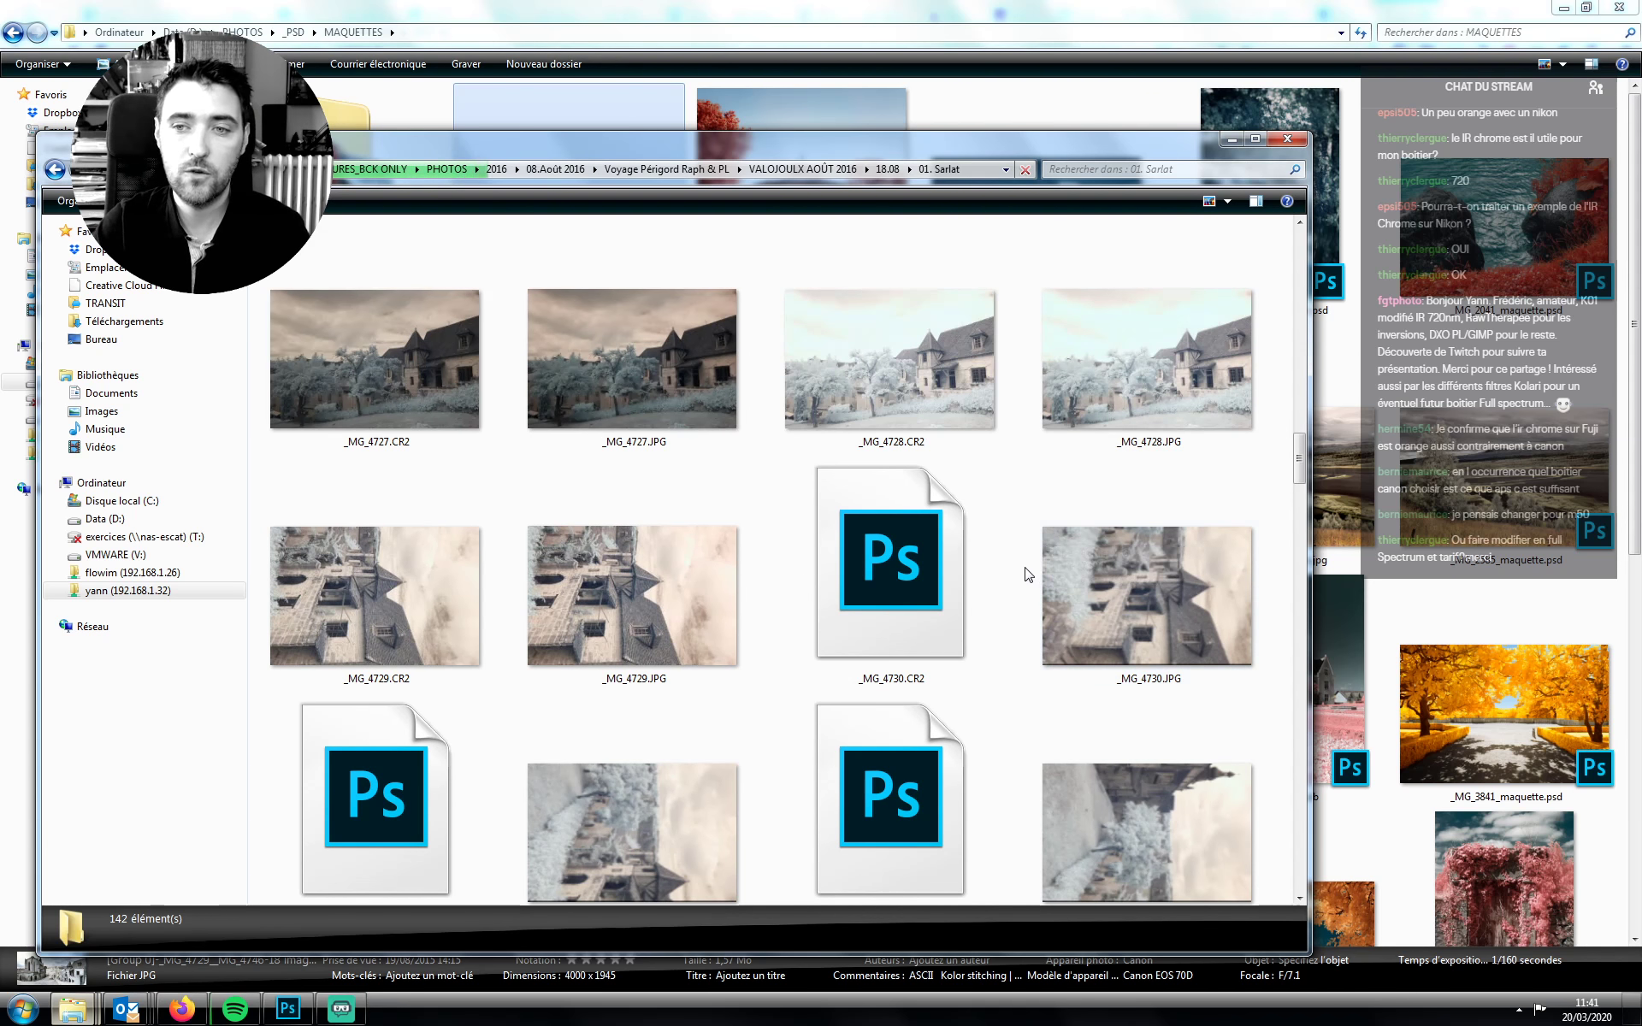
pyautogui.scroll(-6, 990, 603)
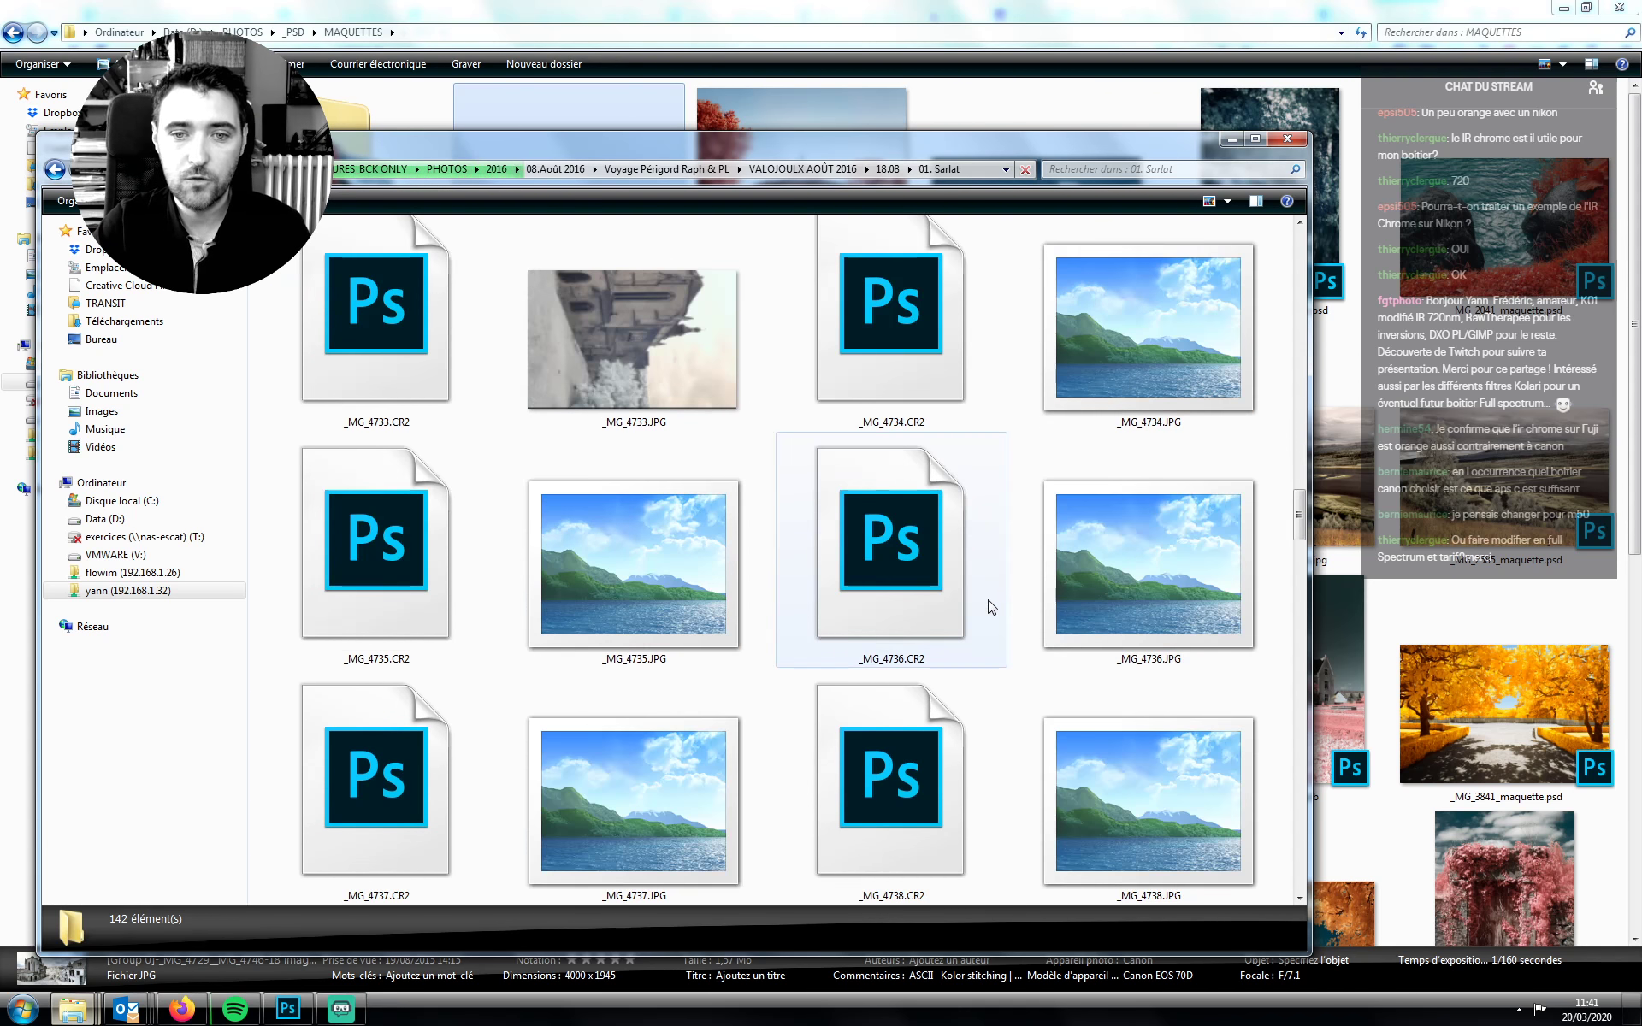
pyautogui.scroll(-3, 981, 607)
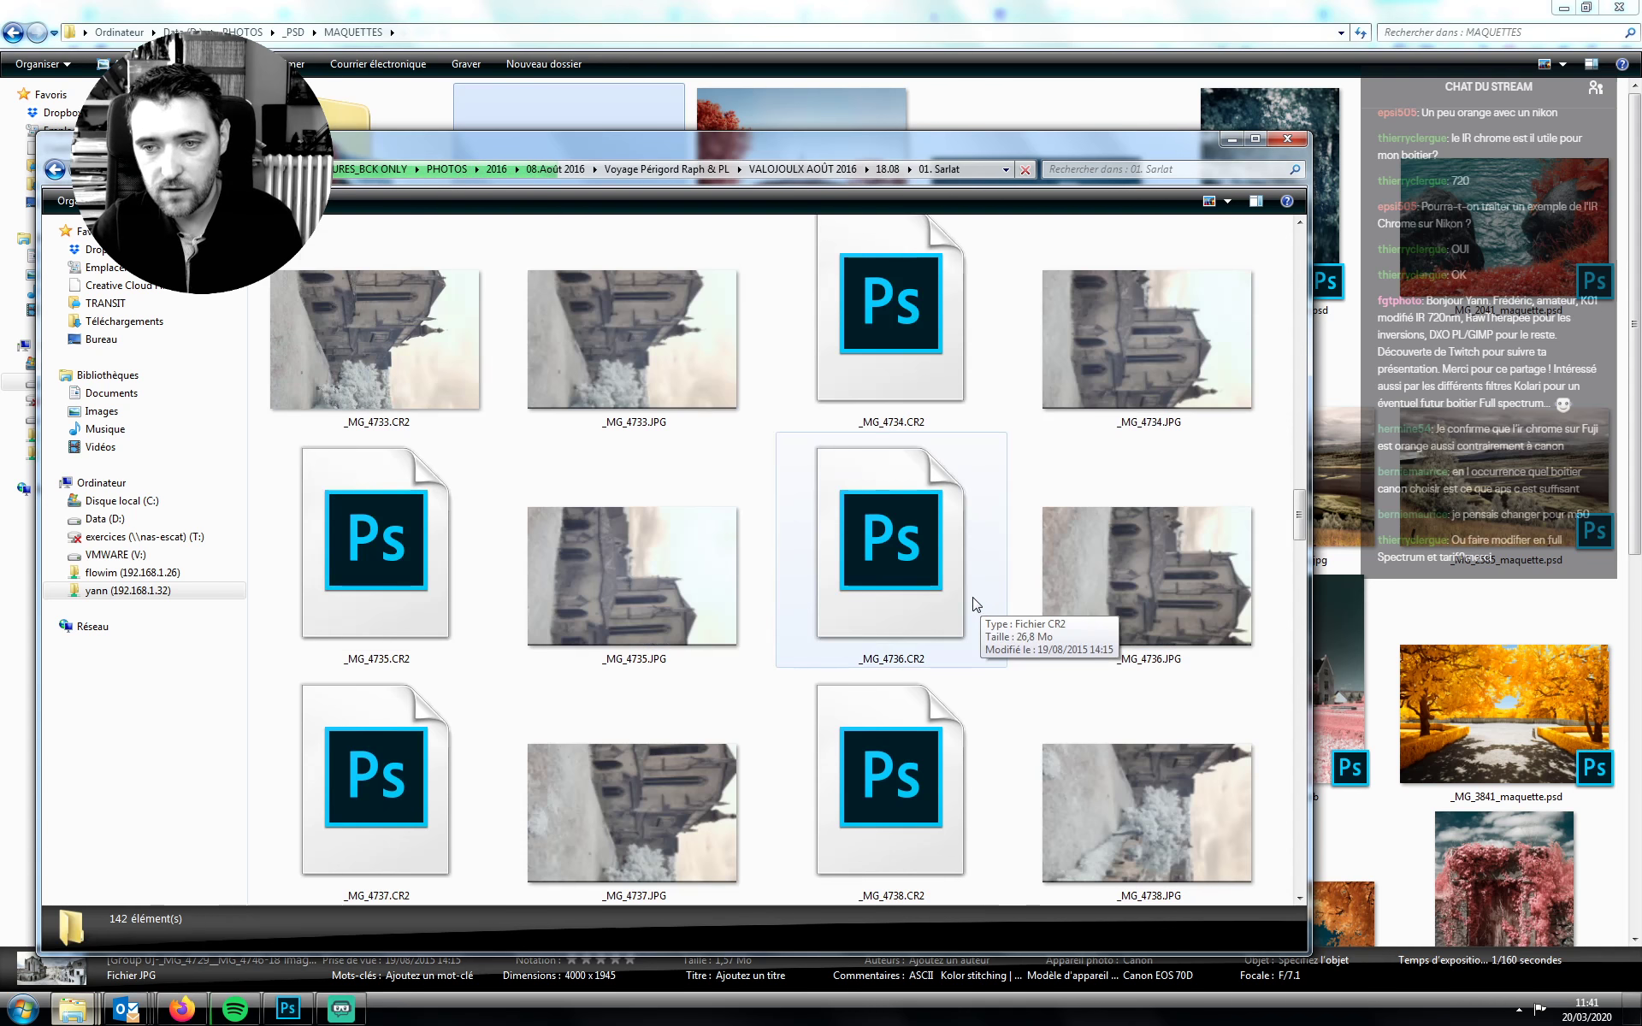
pyautogui.scroll(-1, 976, 604)
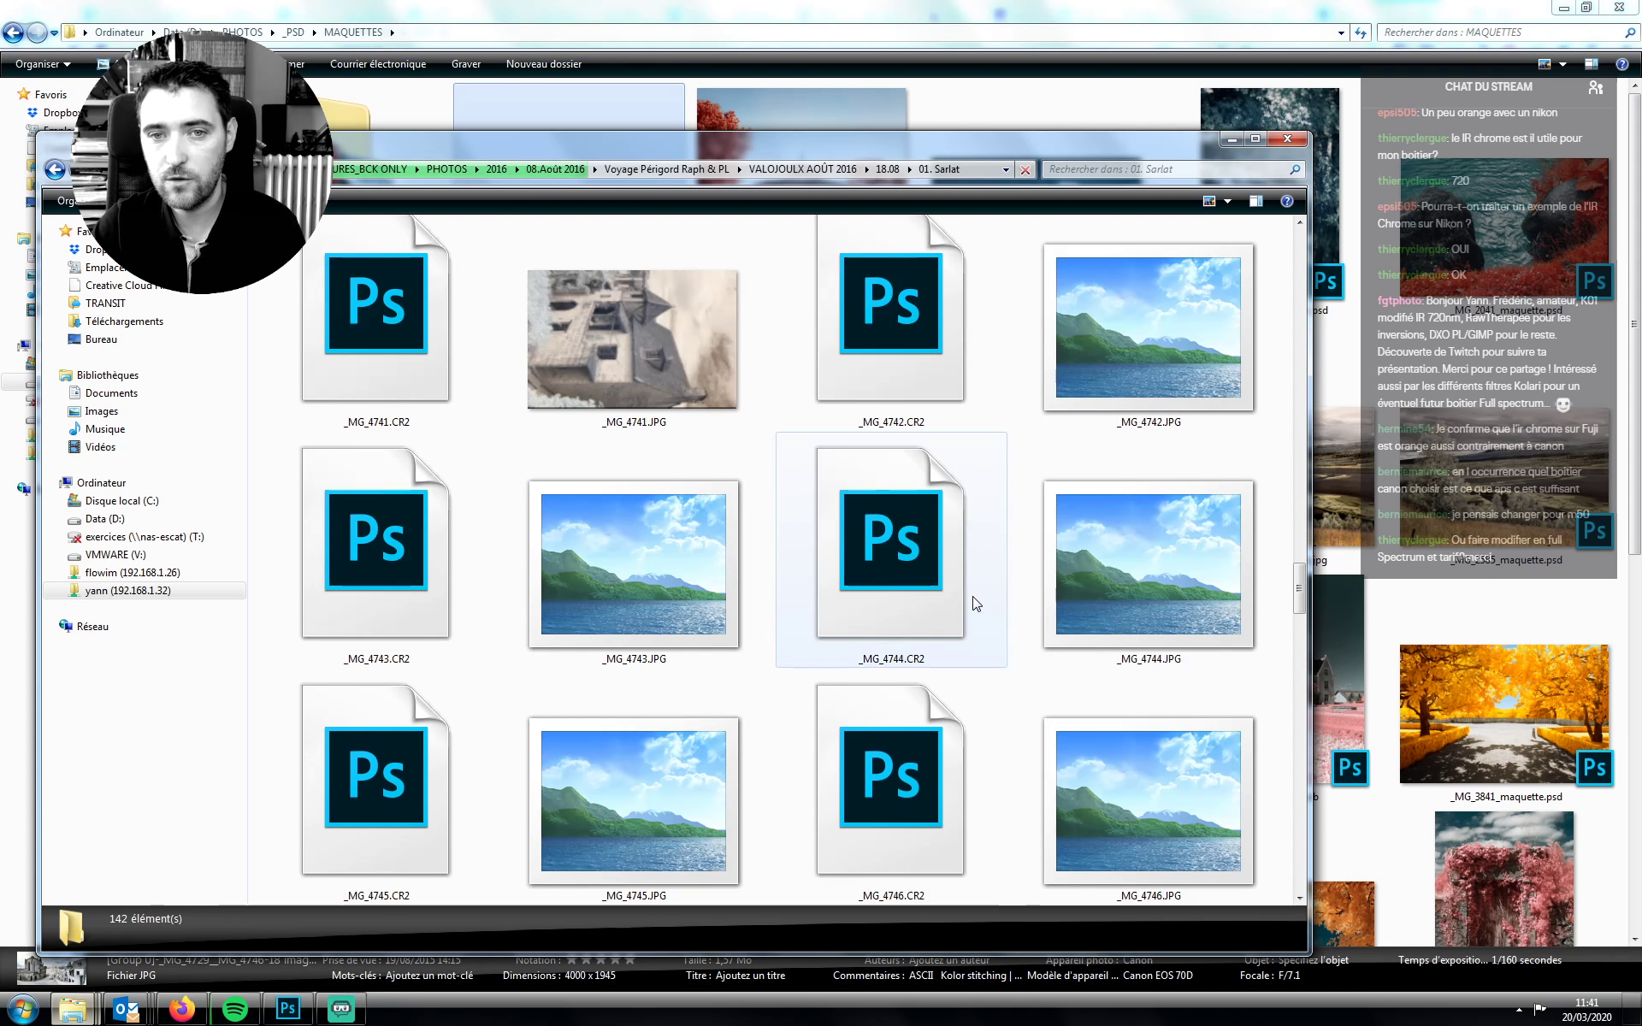
pyautogui.scroll(-1, 949, 633)
pyautogui.scroll(-6, 946, 650)
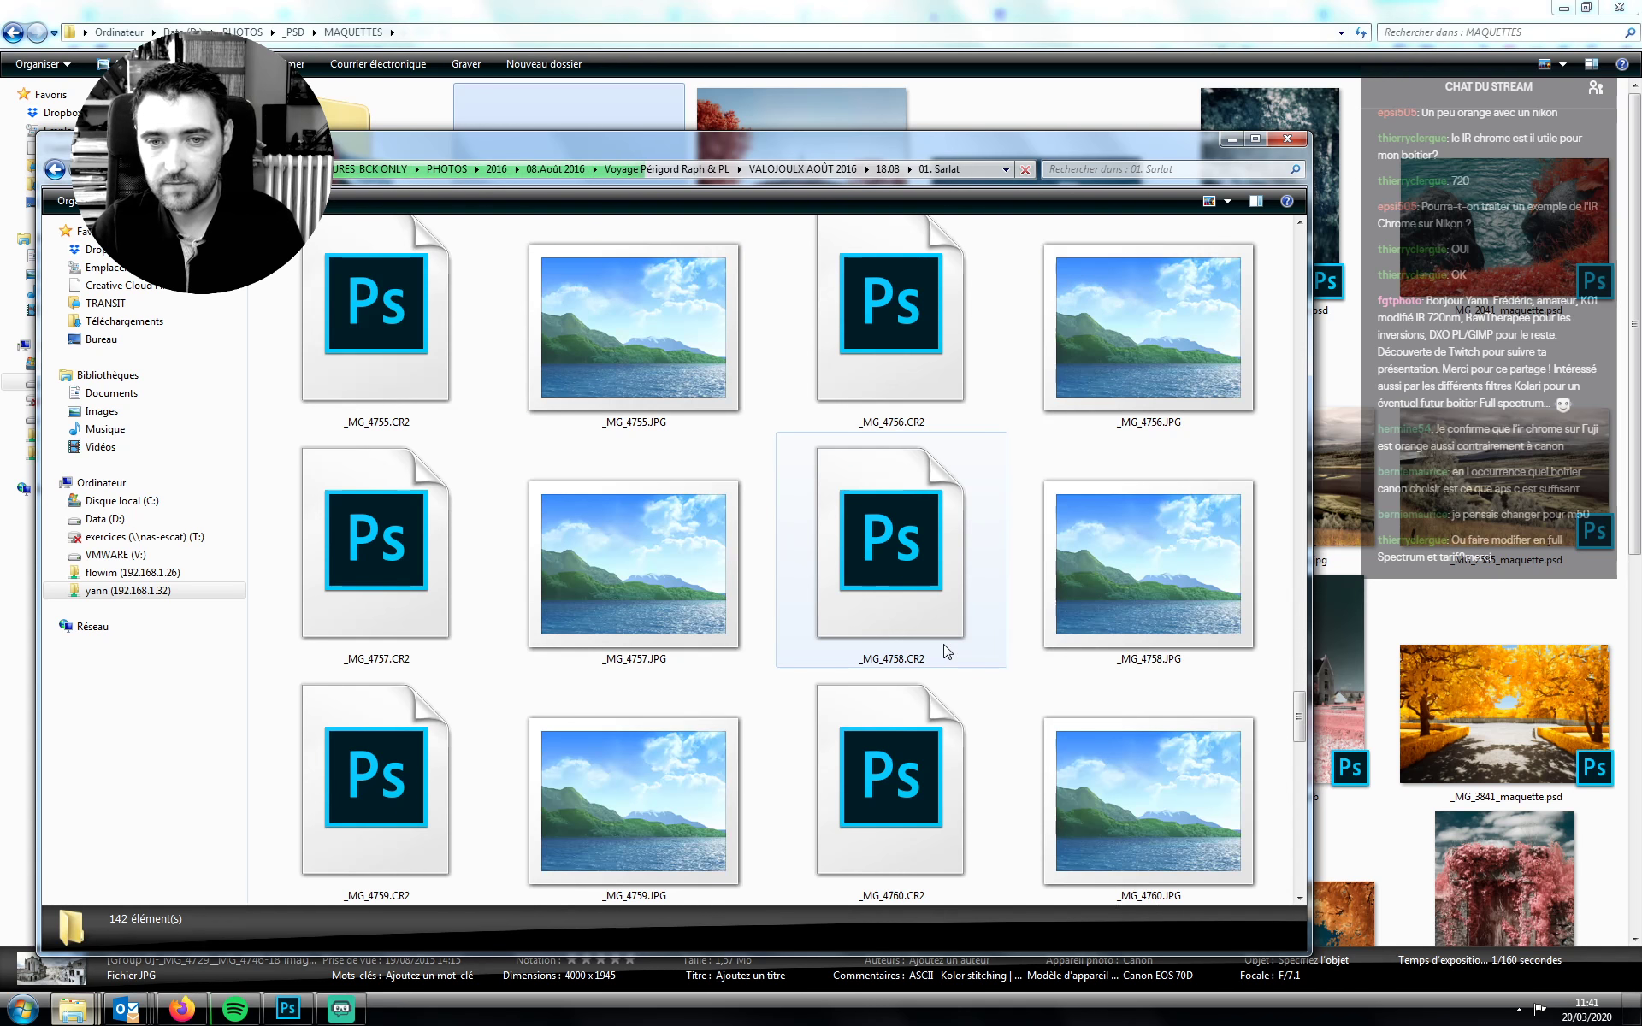
pyautogui.scroll(-2, 944, 652)
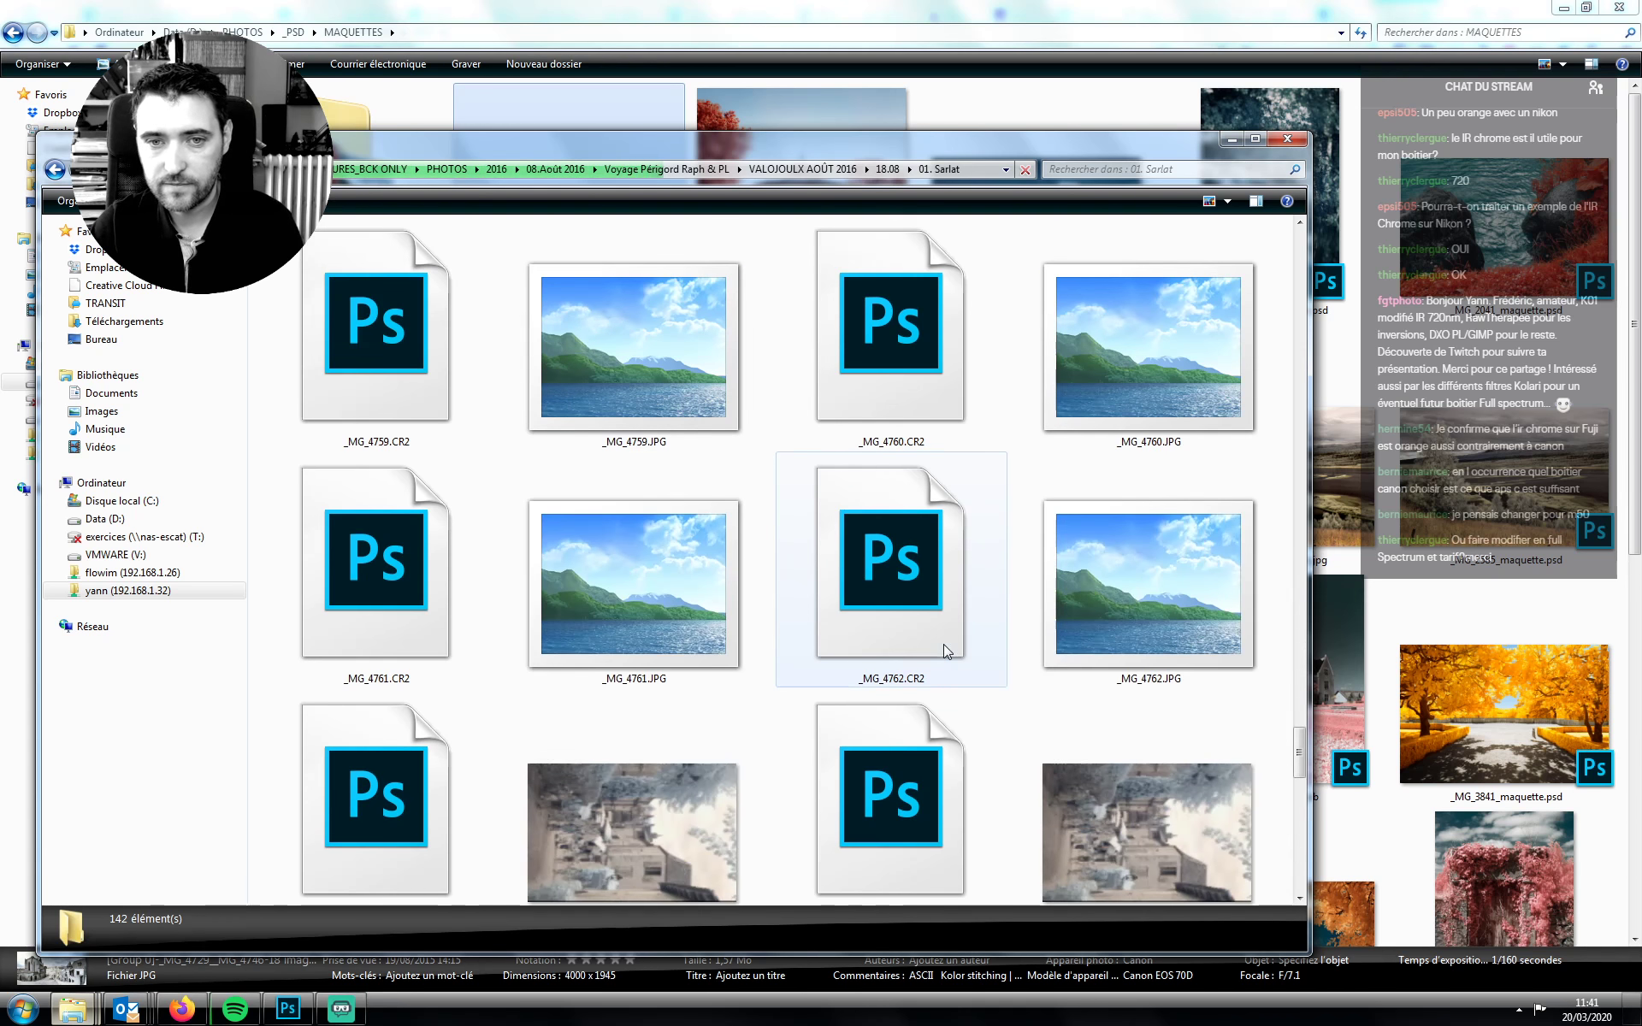
# Check the image range in the [Group 0] panorama's file name in the MAQUETTES window, and return to the 01. Sarlat window
pyautogui.click(586, 7)
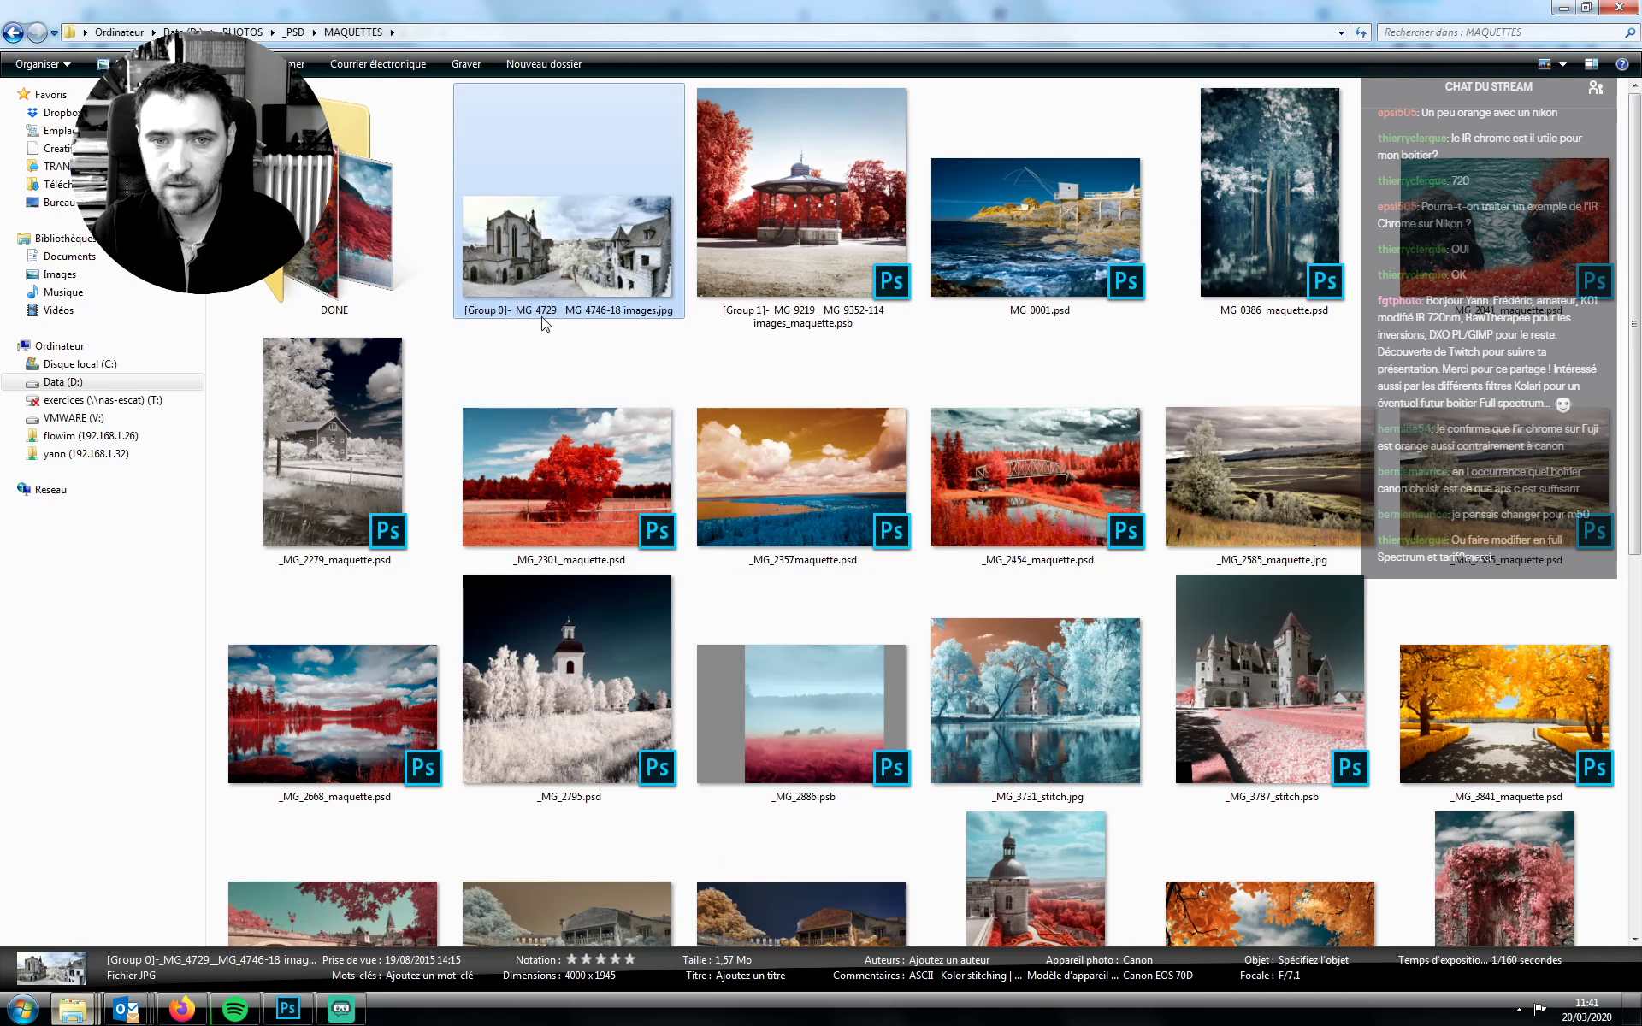
pyautogui.moveTo(139, 1017)
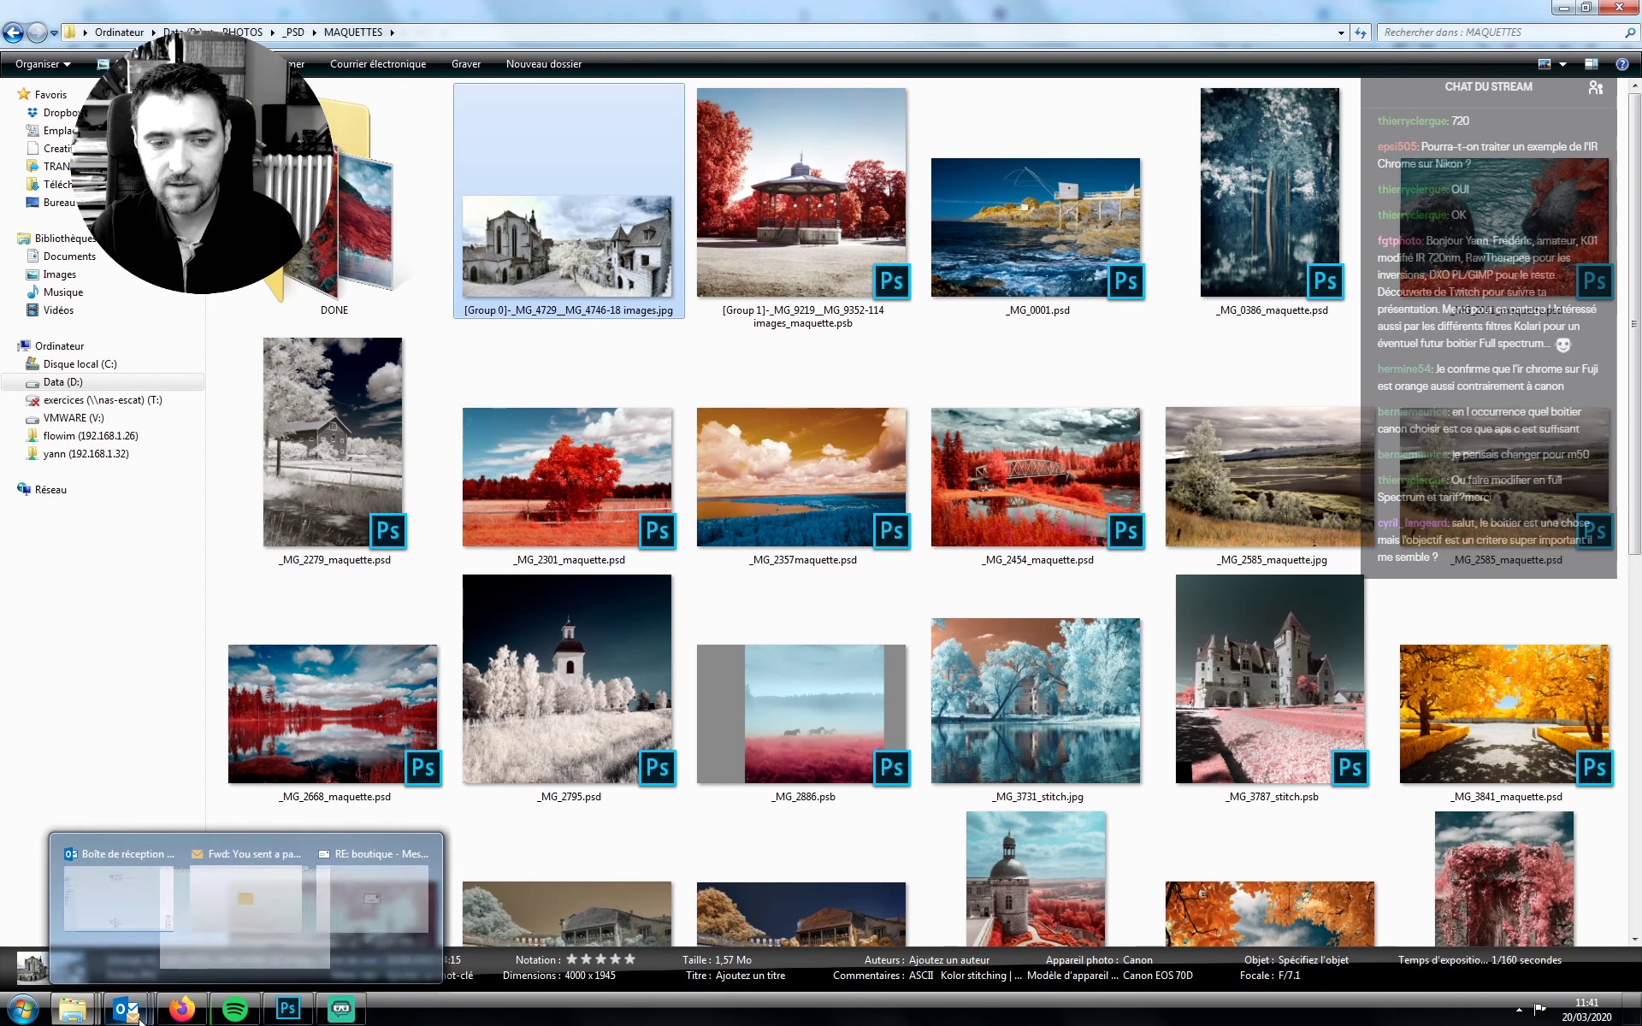
pyautogui.moveTo(72, 1009)
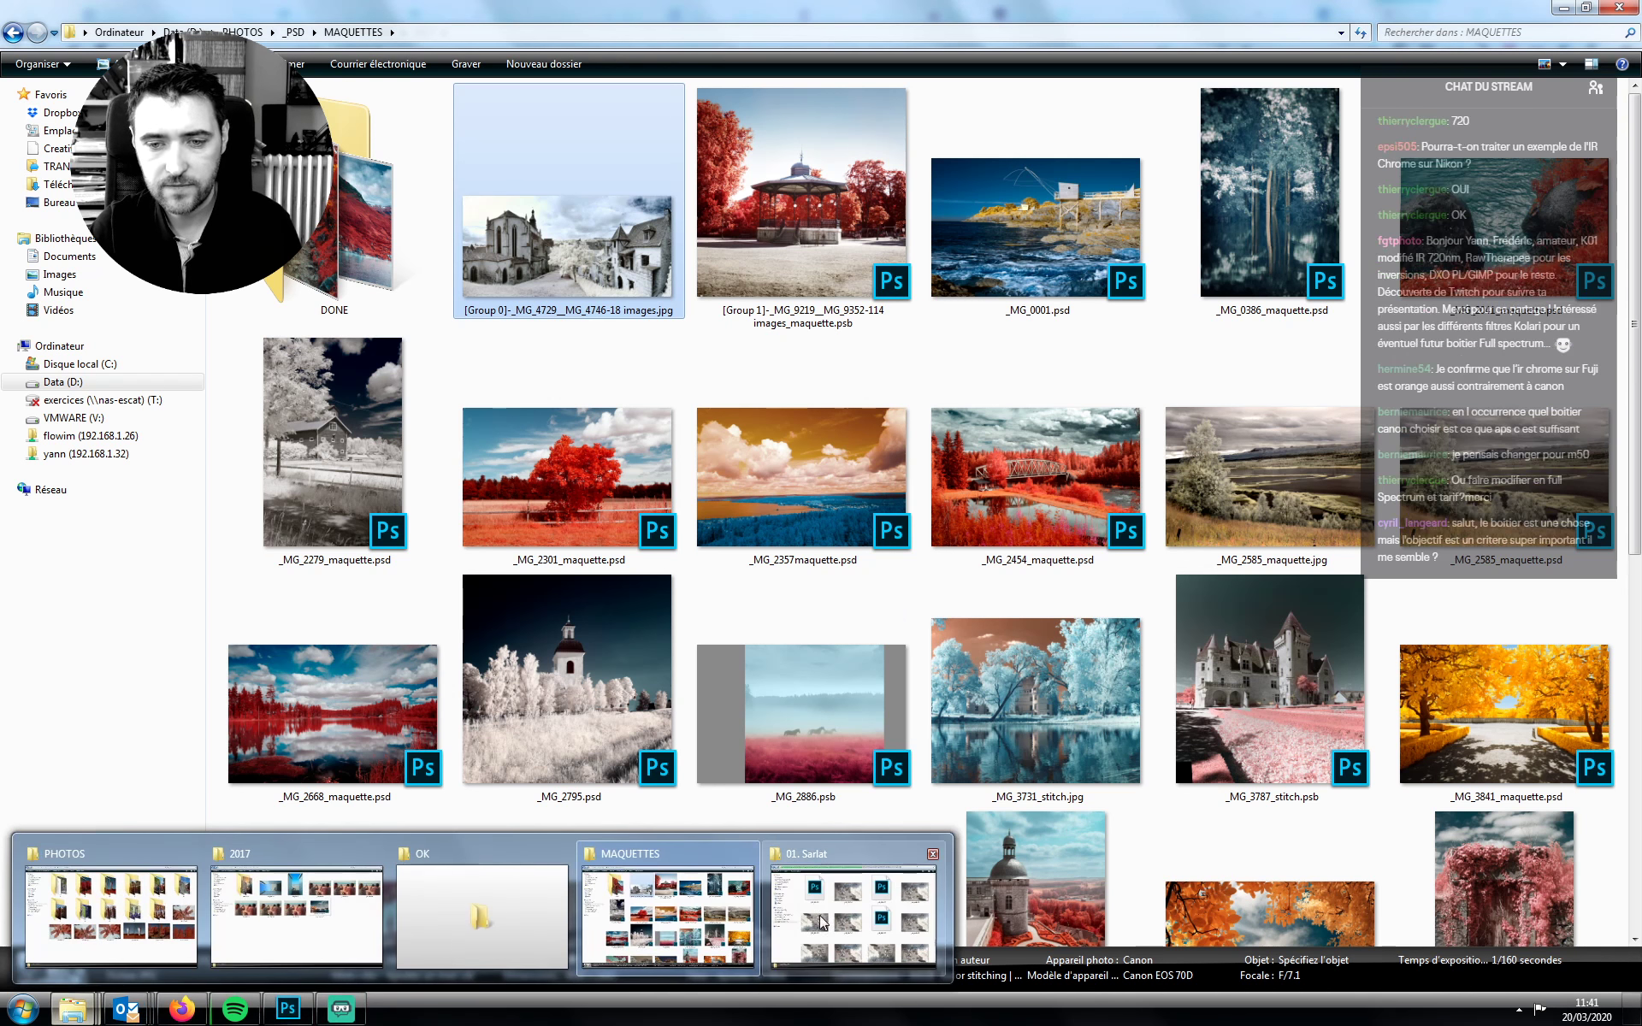
pyautogui.click(821, 922)
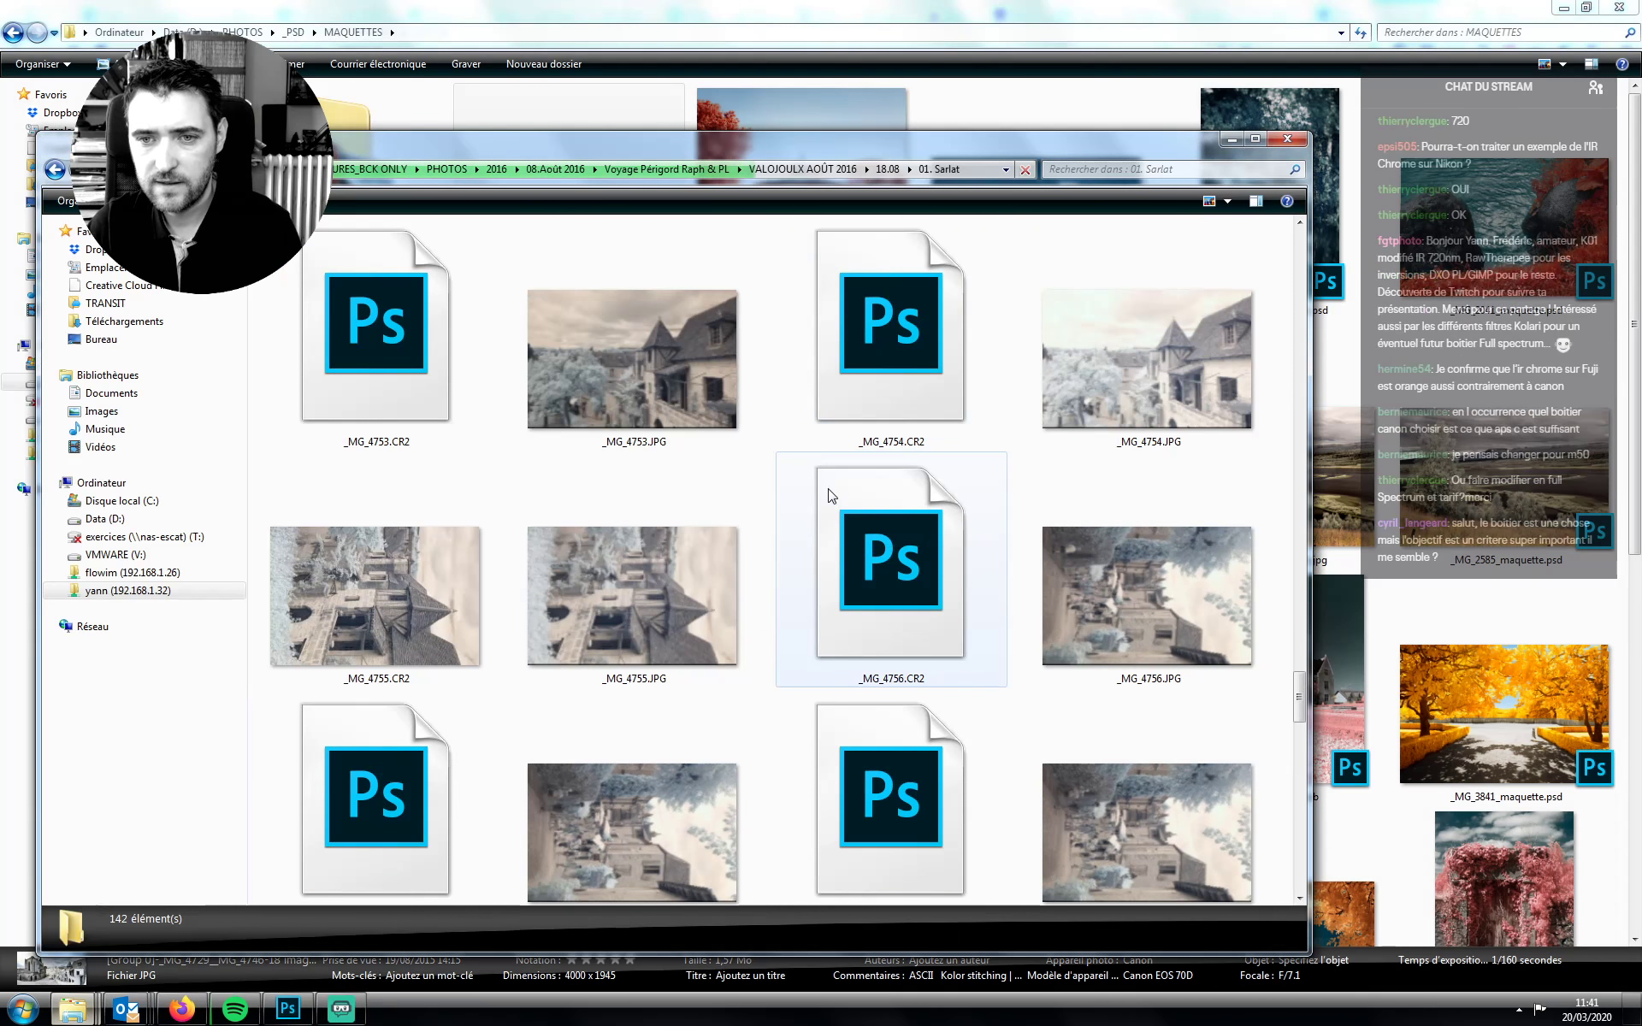
# Select and copy the CR2 and JPG files from _MG_4729.CR2 through _MG_4748.JPG in the 01. Sarlat folder
pyautogui.scroll(5, 803, 479)
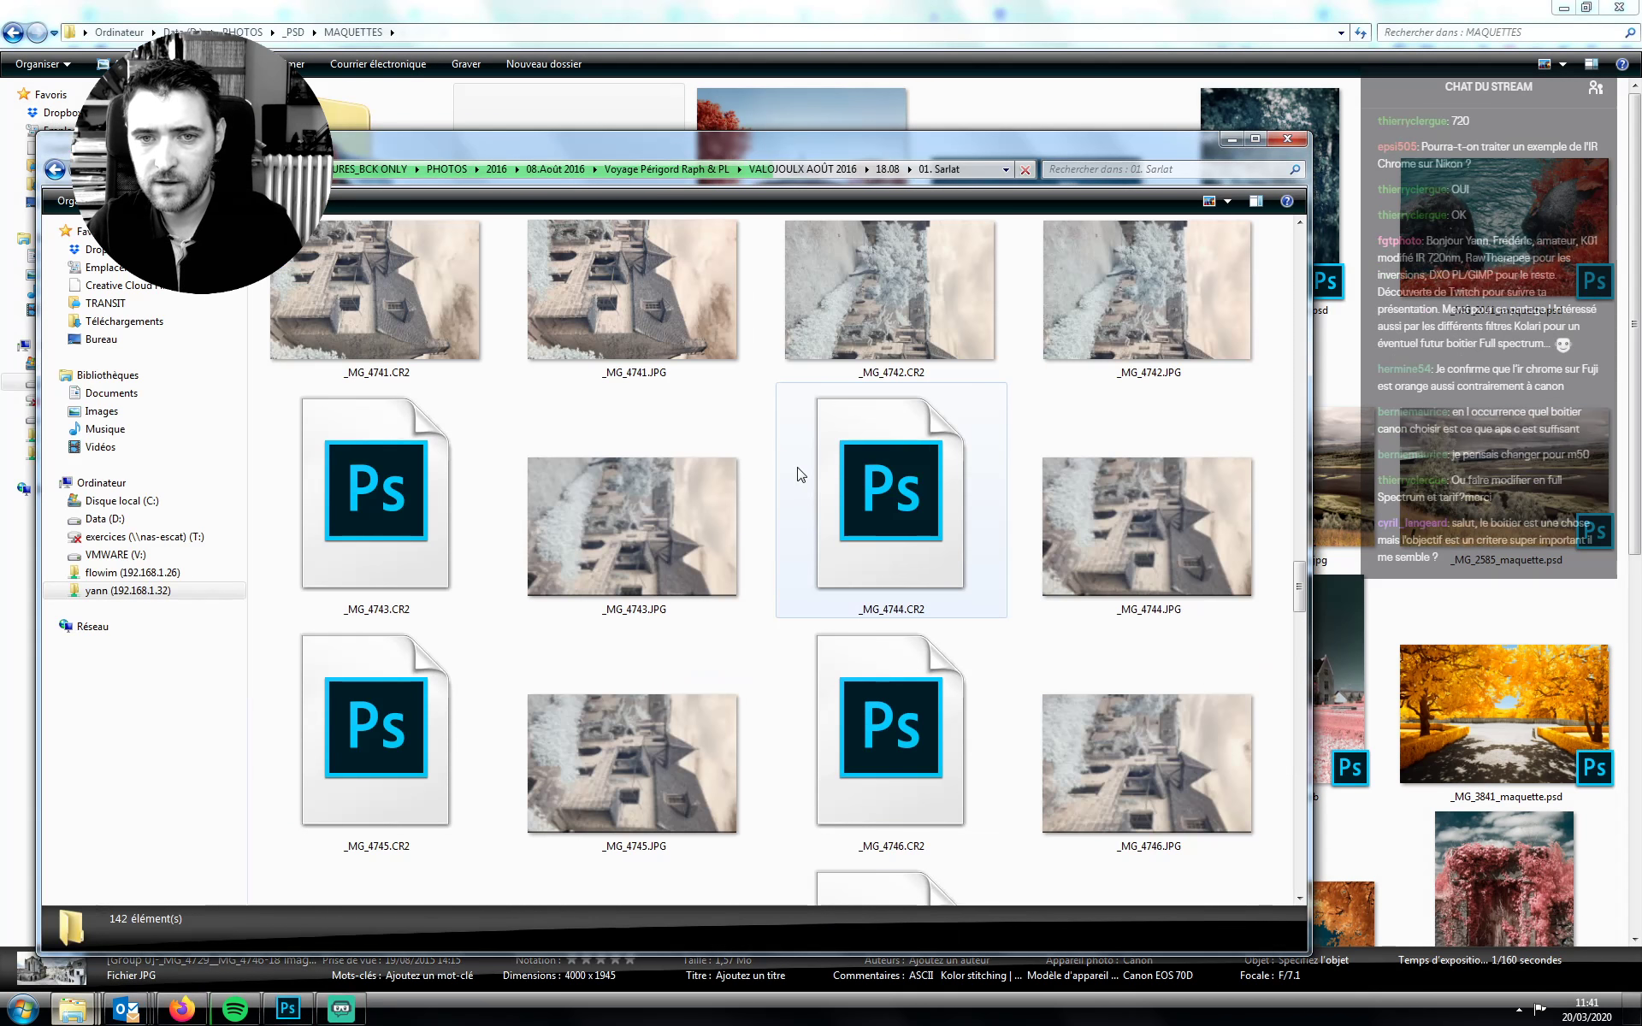
pyautogui.scroll(5, 800, 476)
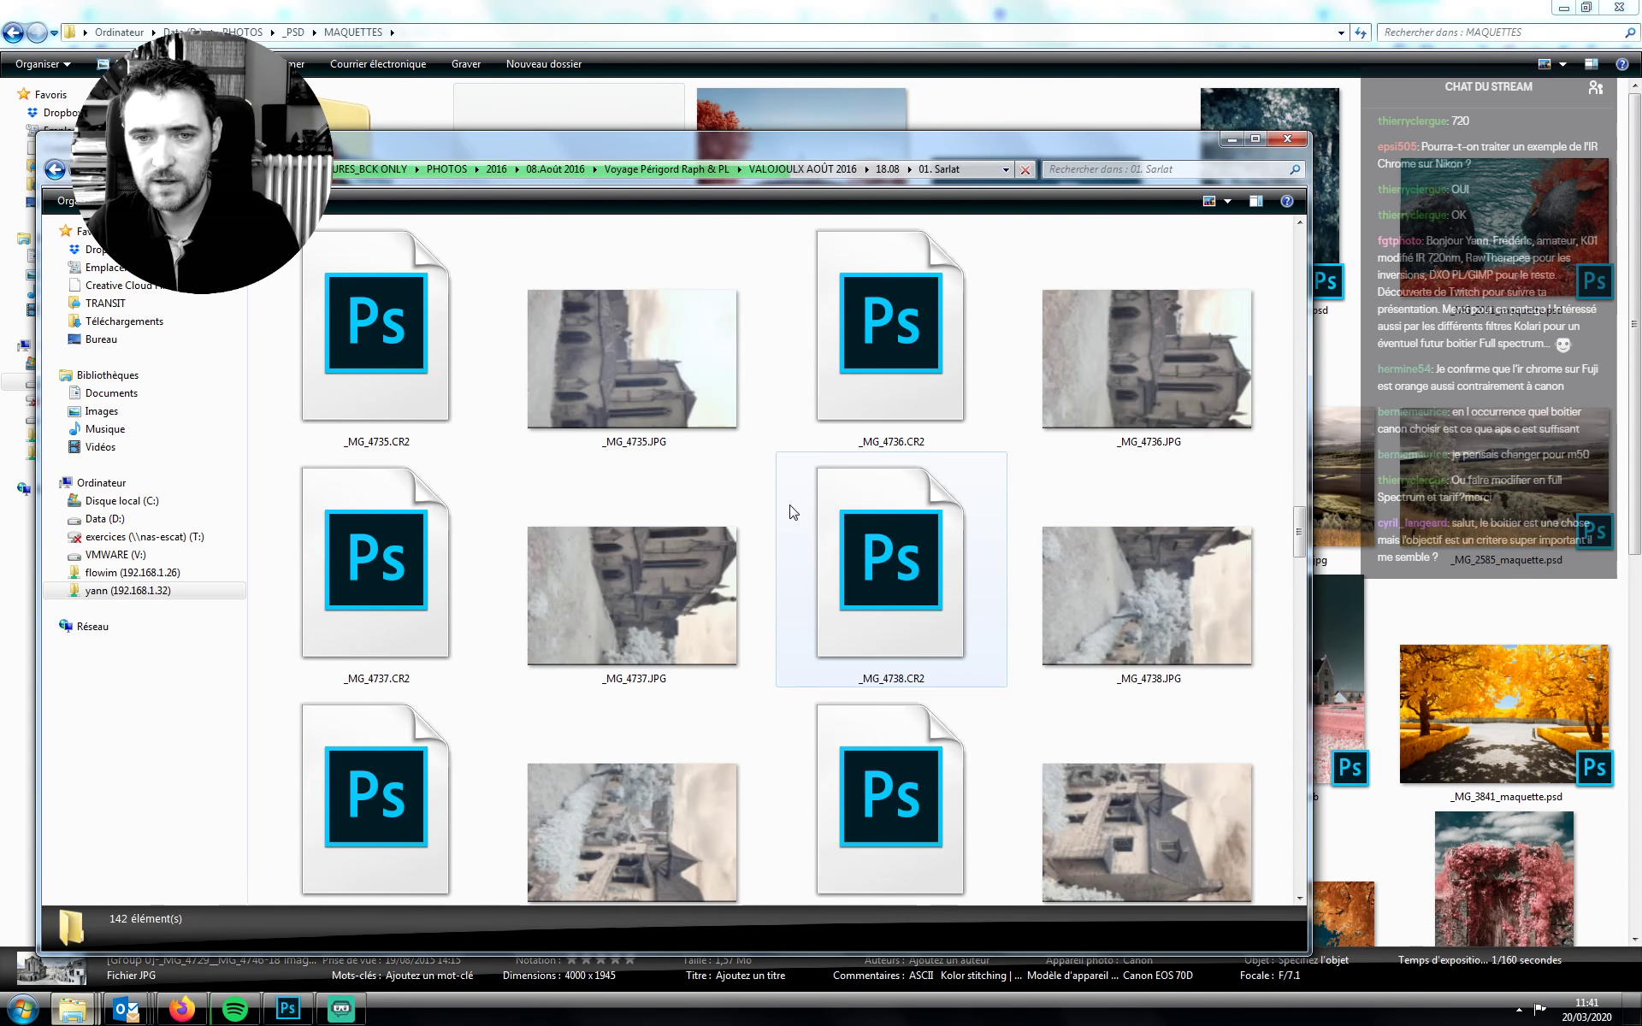
pyautogui.scroll(6, 791, 513)
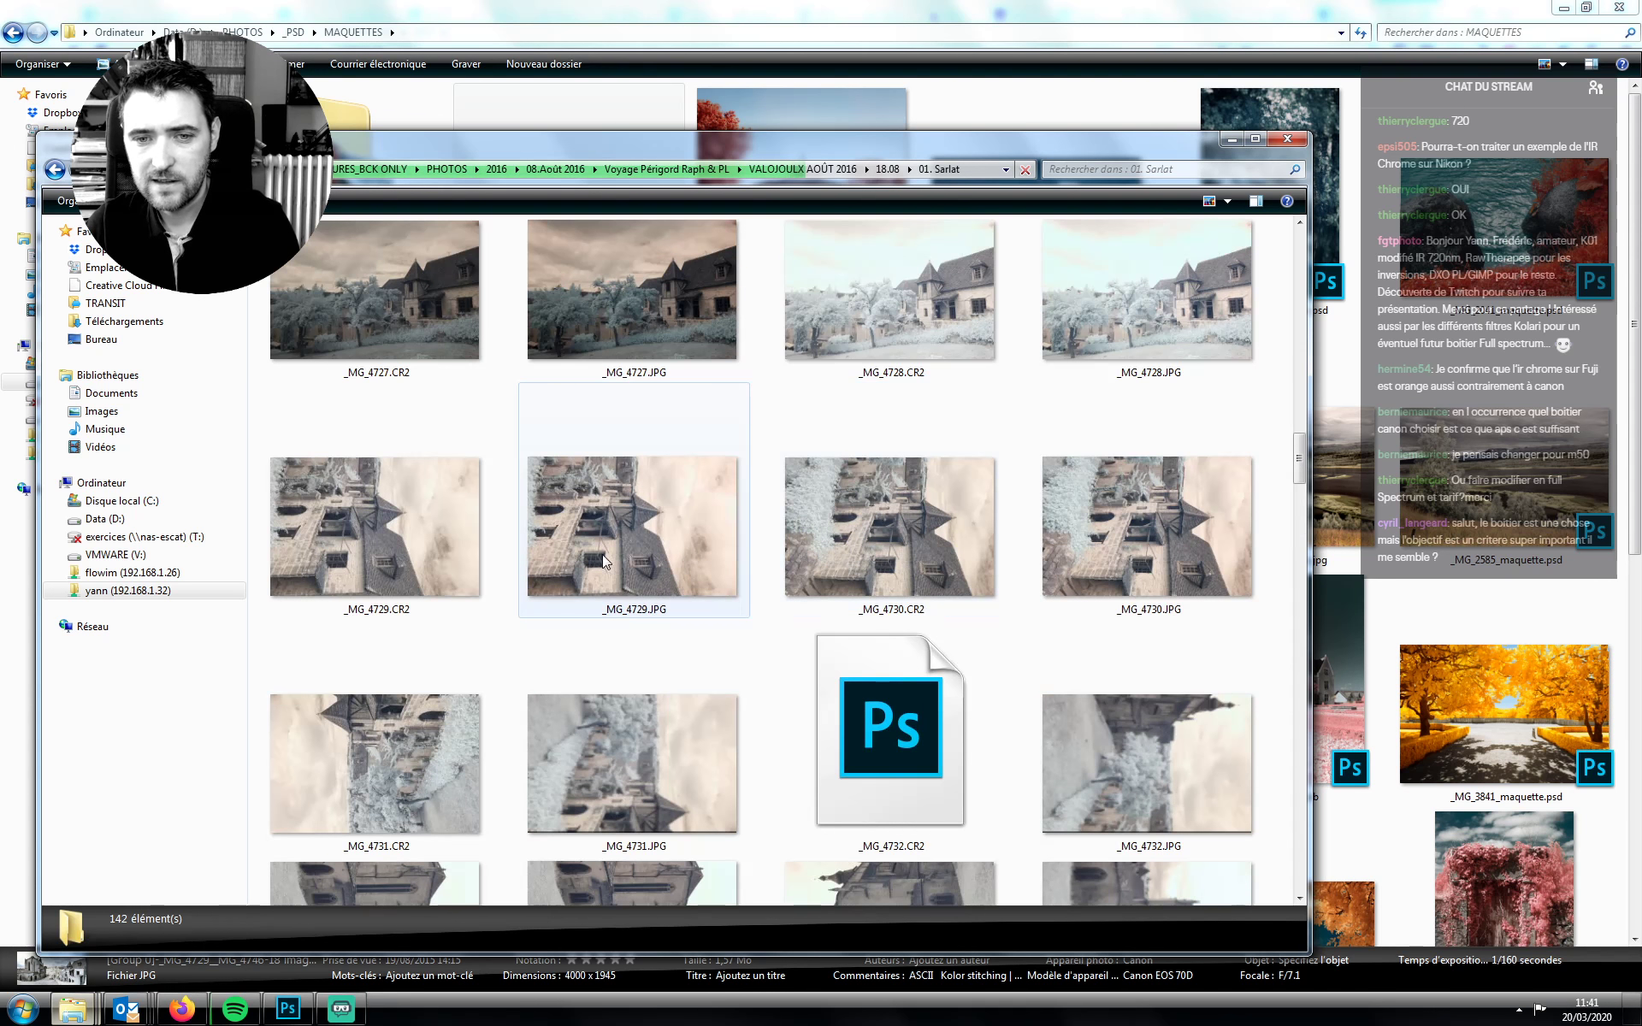
pyautogui.click(322, 558)
pyautogui.scroll(-4, 737, 648)
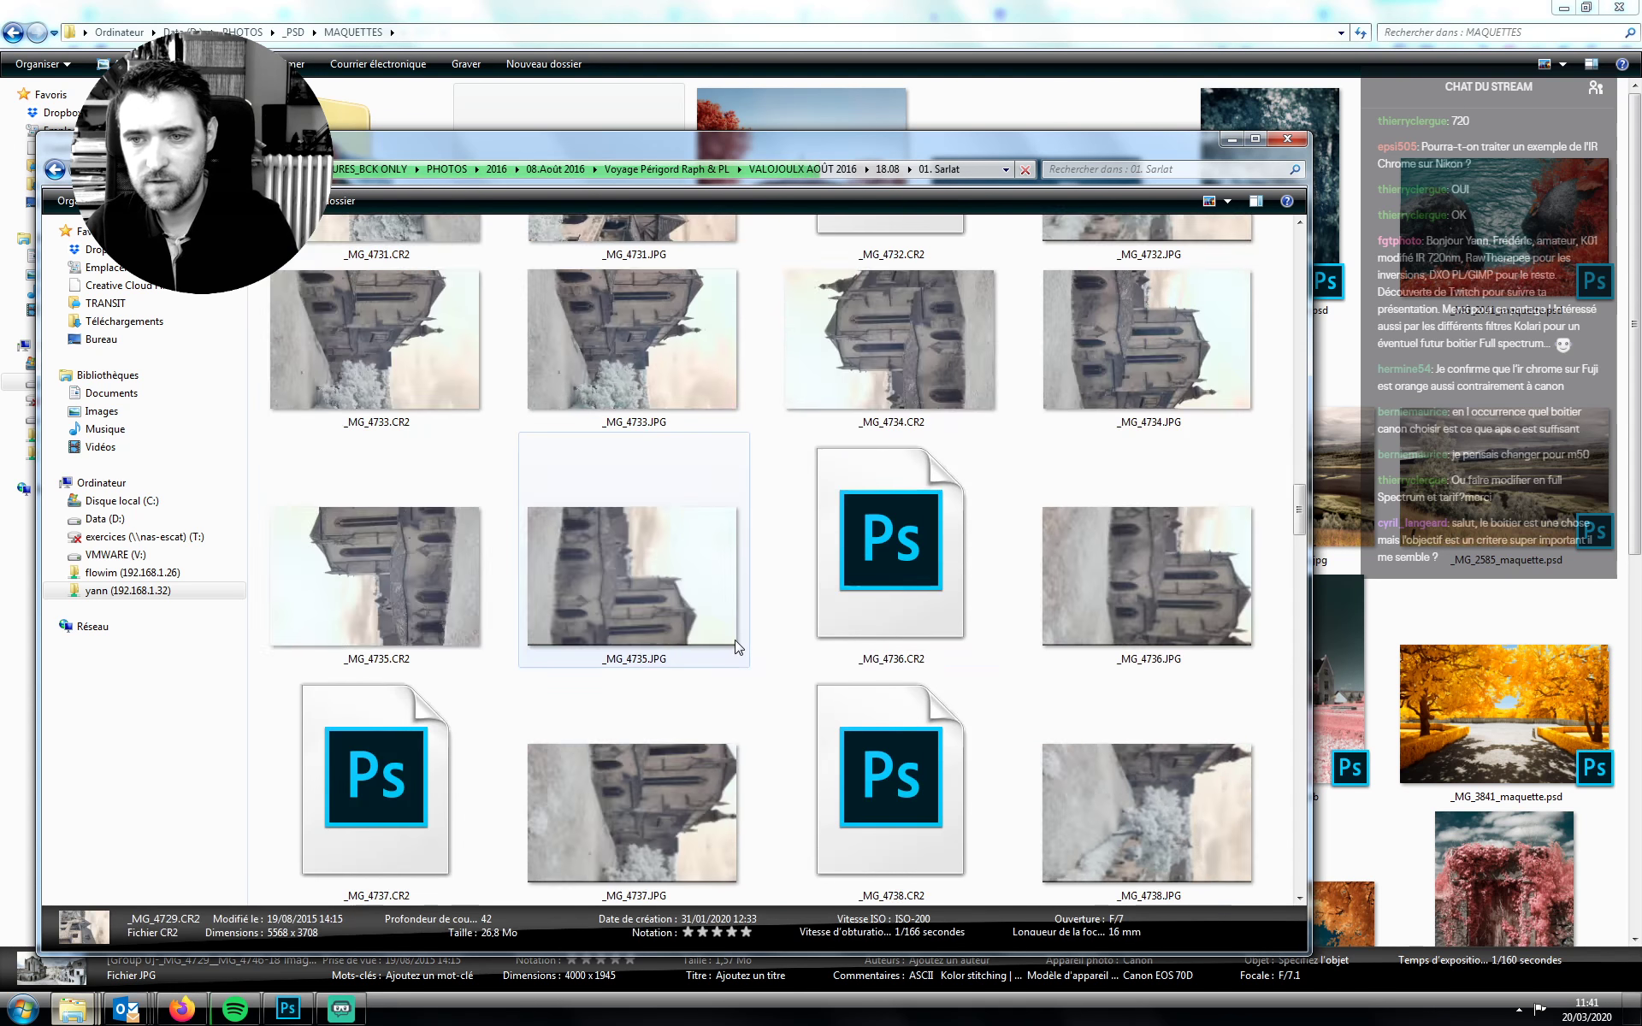
pyautogui.scroll(-10, 737, 647)
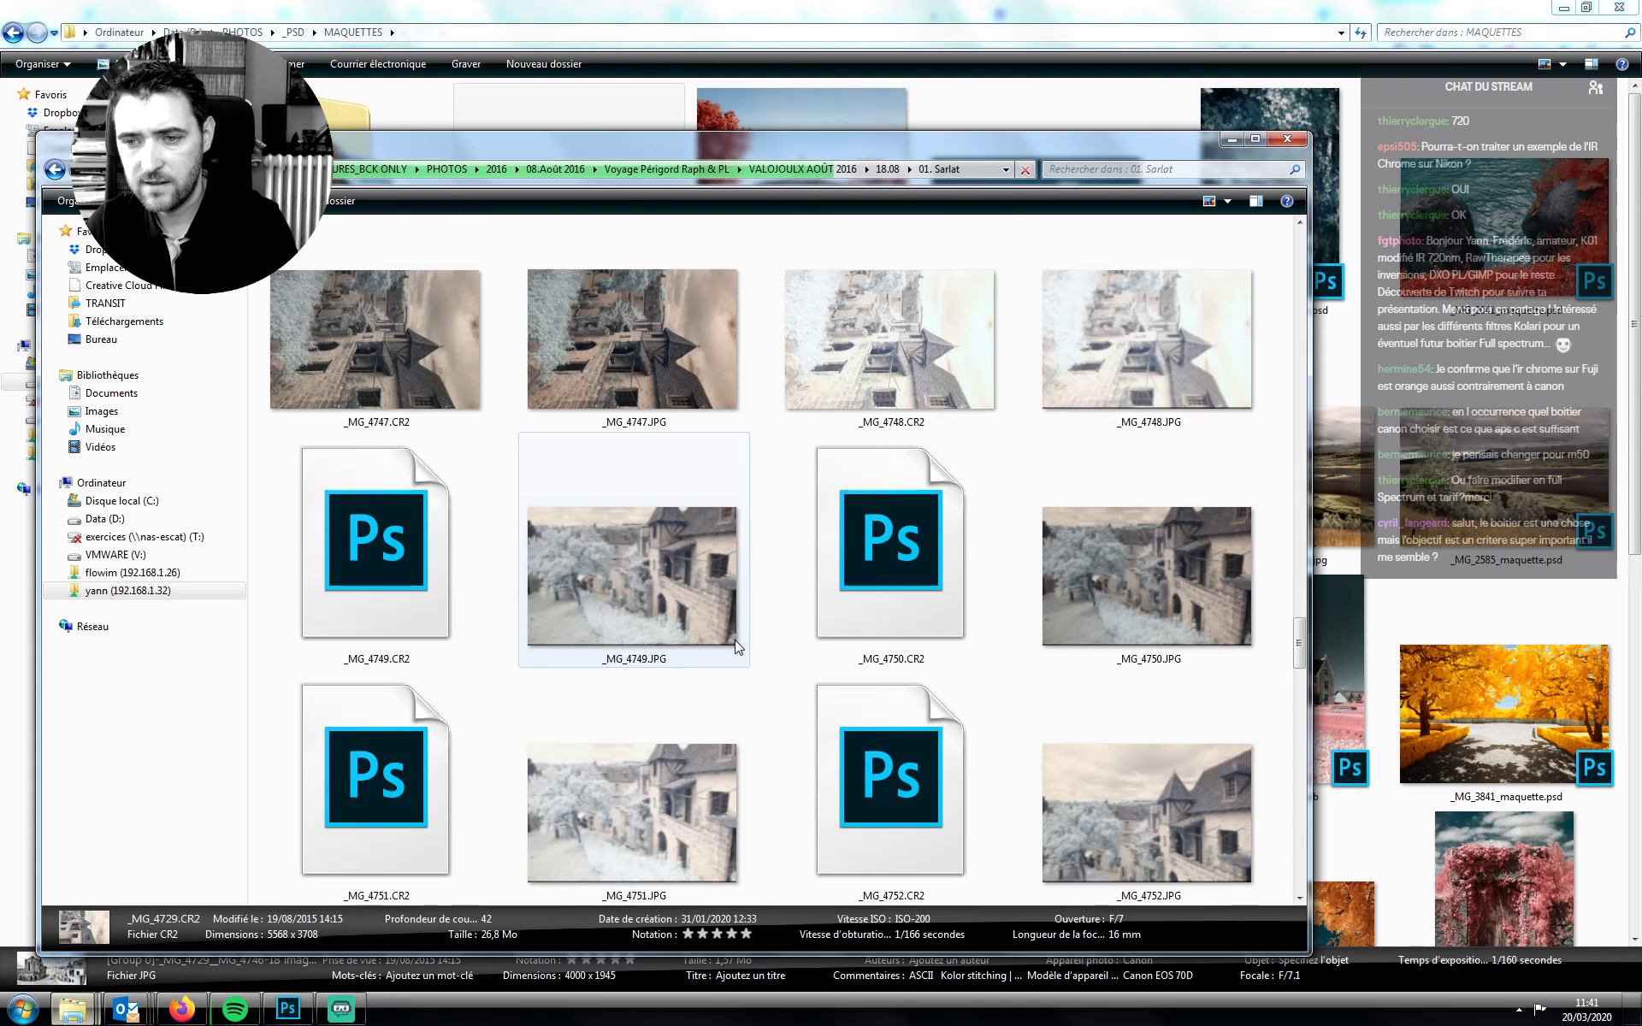
pyautogui.scroll(2, 706, 624)
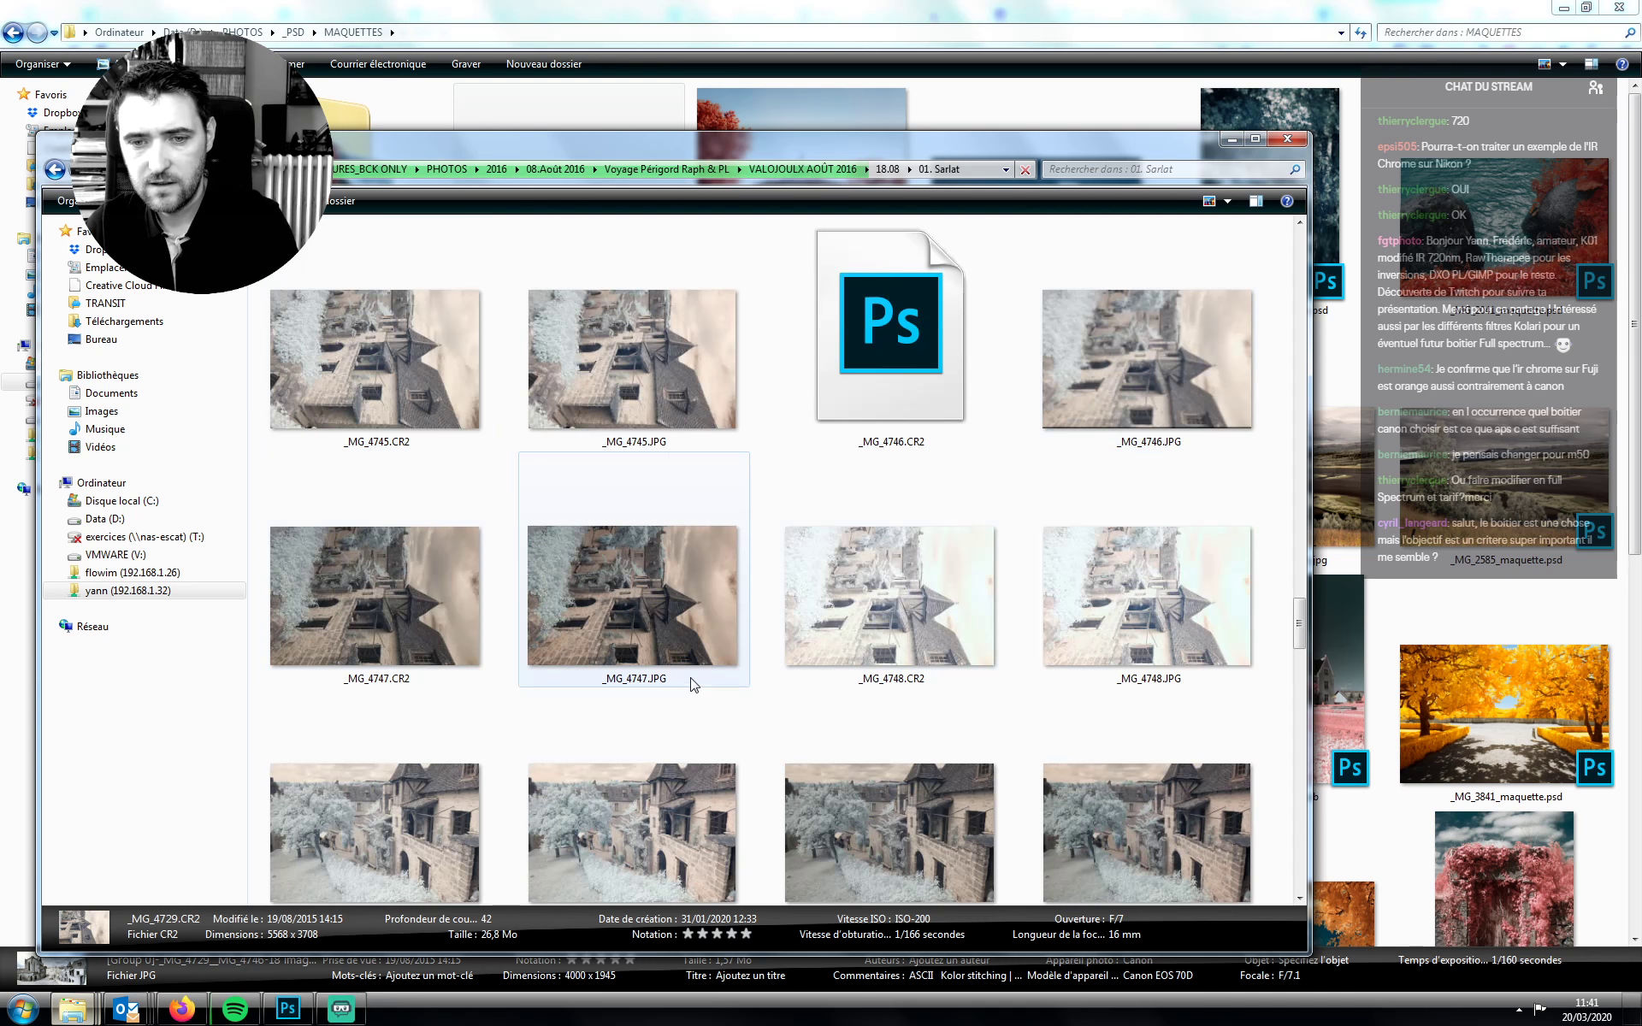
pyautogui.hotkey('ctrl', 'a')
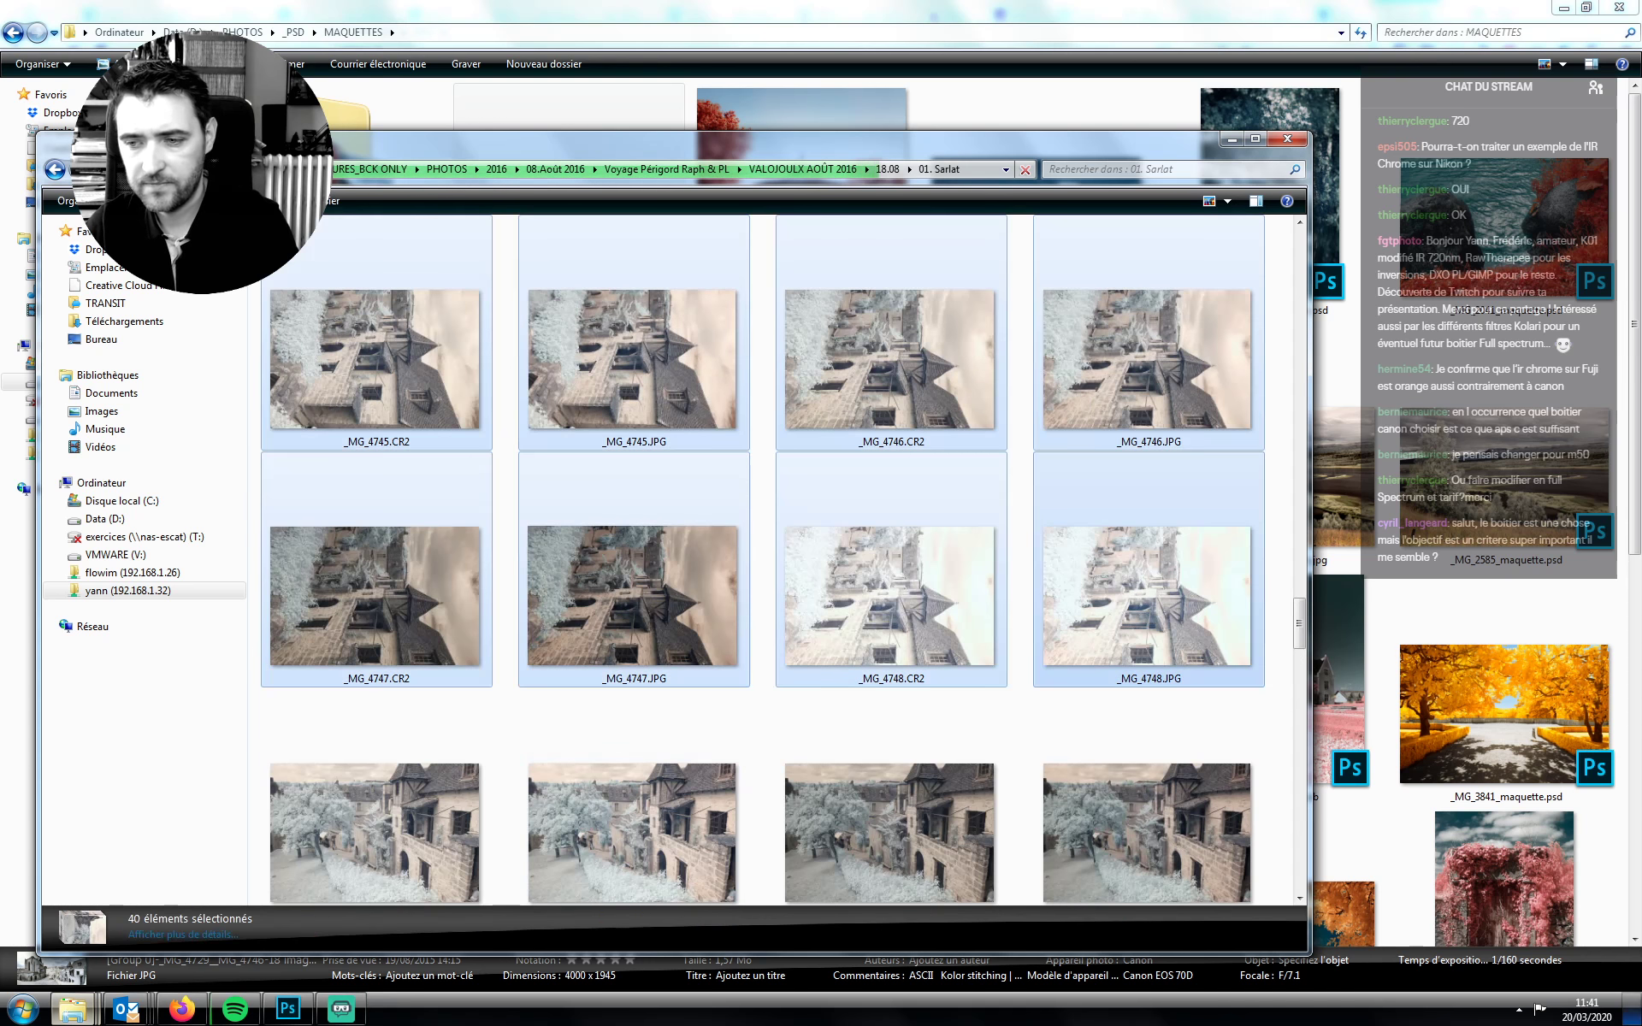
# Show the desktop, open the TIF folder, and go into its RAW subfolder
pyautogui.click(1633, 1014)
pyautogui.doubleClick(1274, 252)
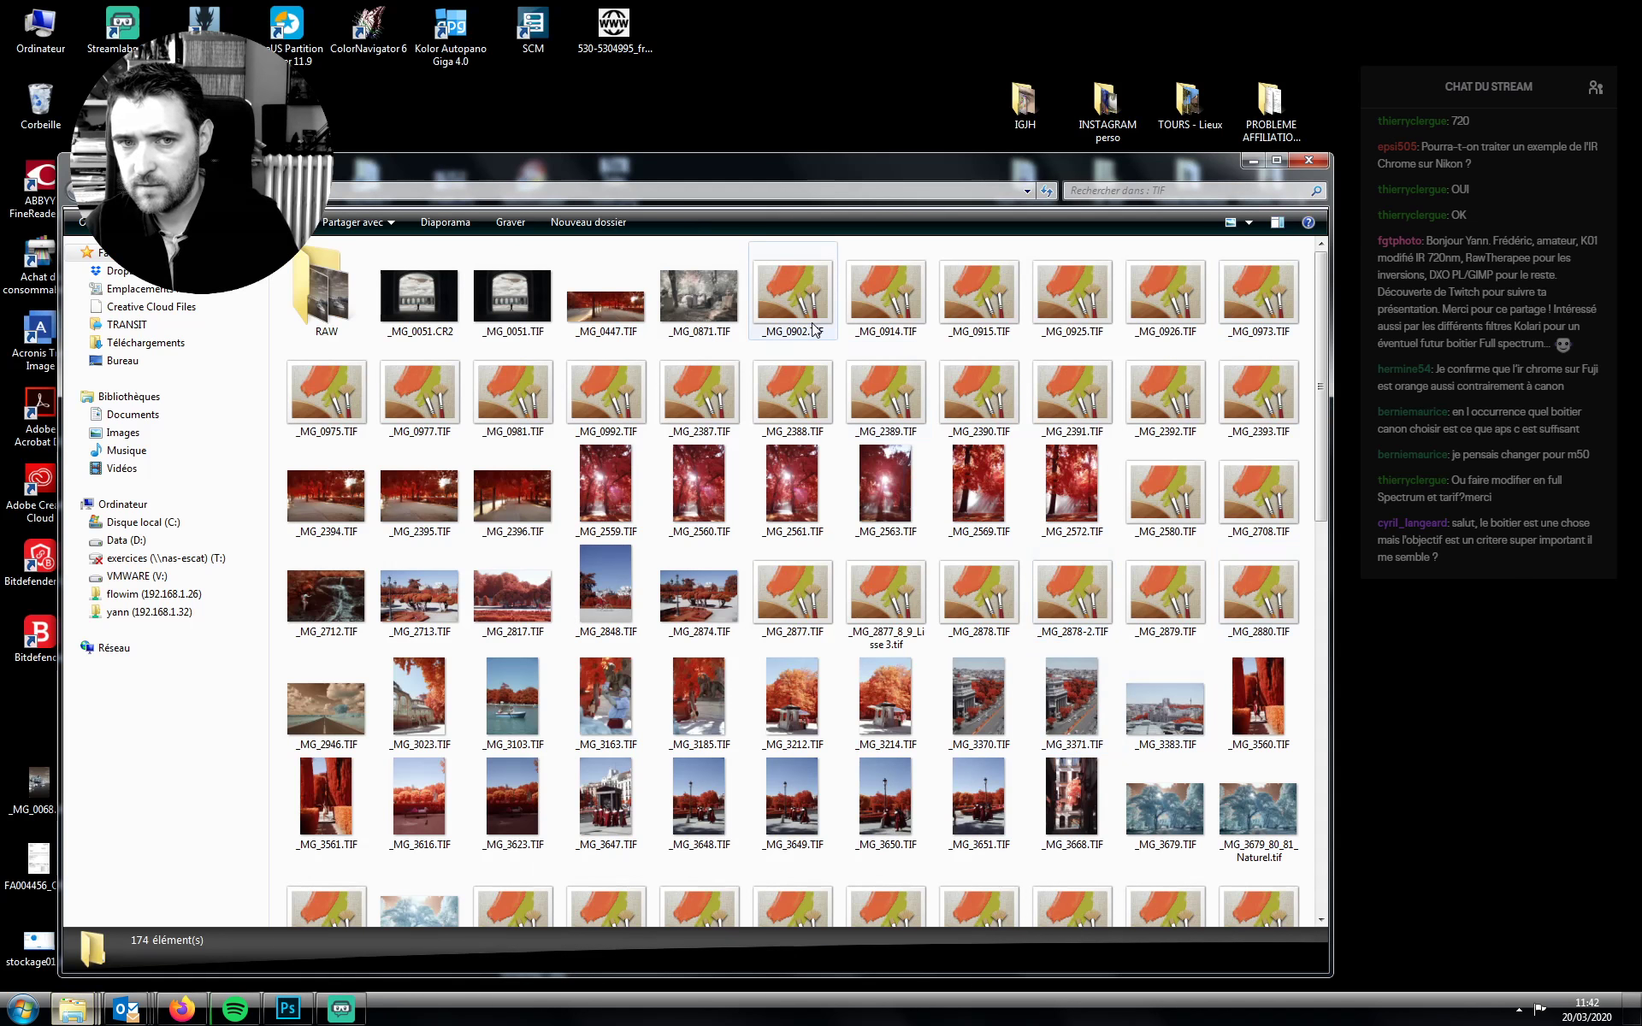
pyautogui.doubleClick(325, 295)
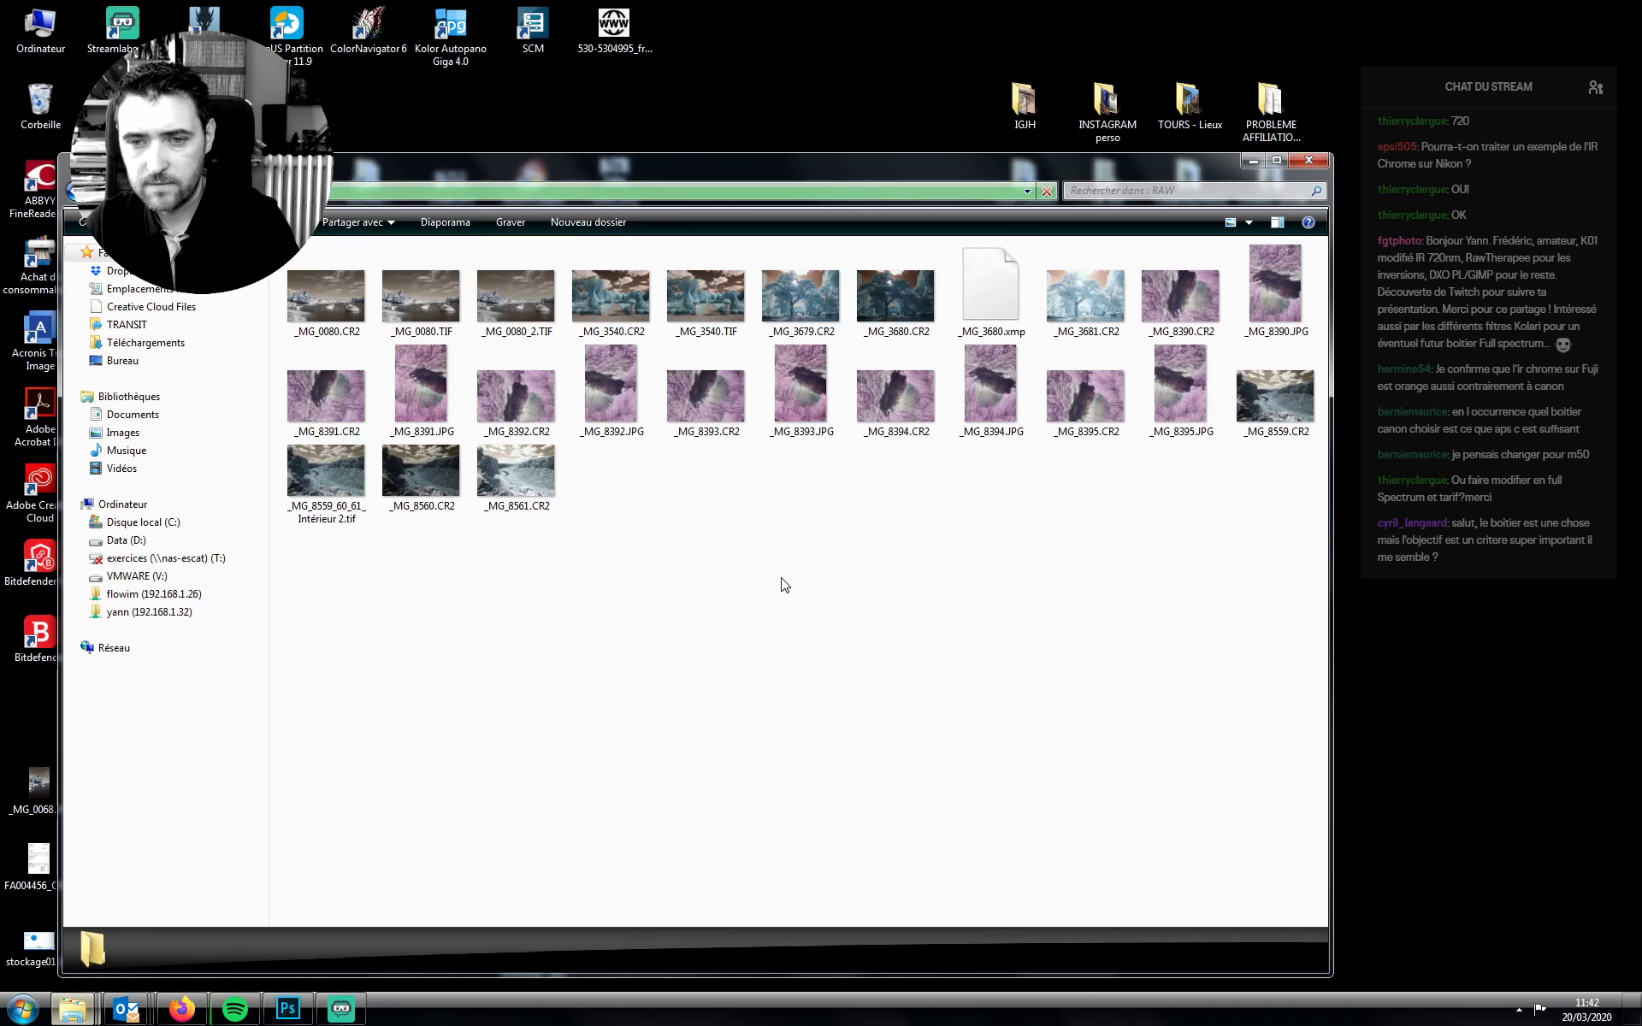
# Create a folder named 2020.03.20 inside the RAW folder and open it
pyautogui.rightClick(617, 532)
pyautogui.moveTo(676, 846)
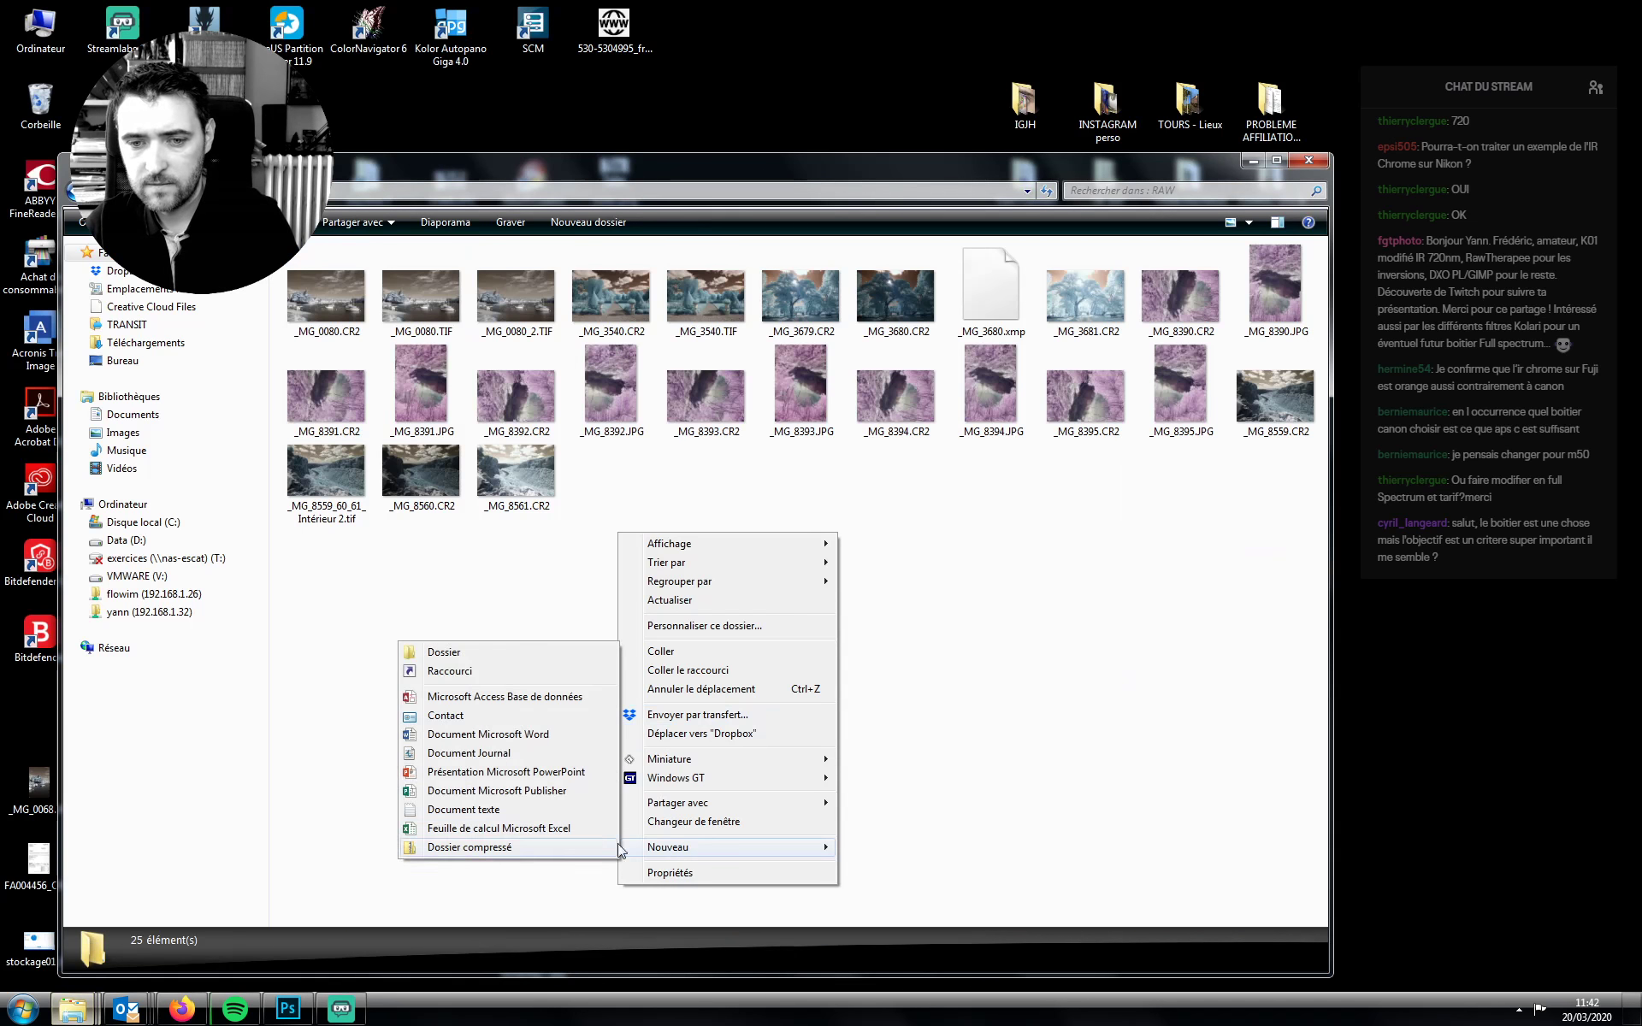
pyautogui.click(484, 657)
pyautogui.write('2020.0')
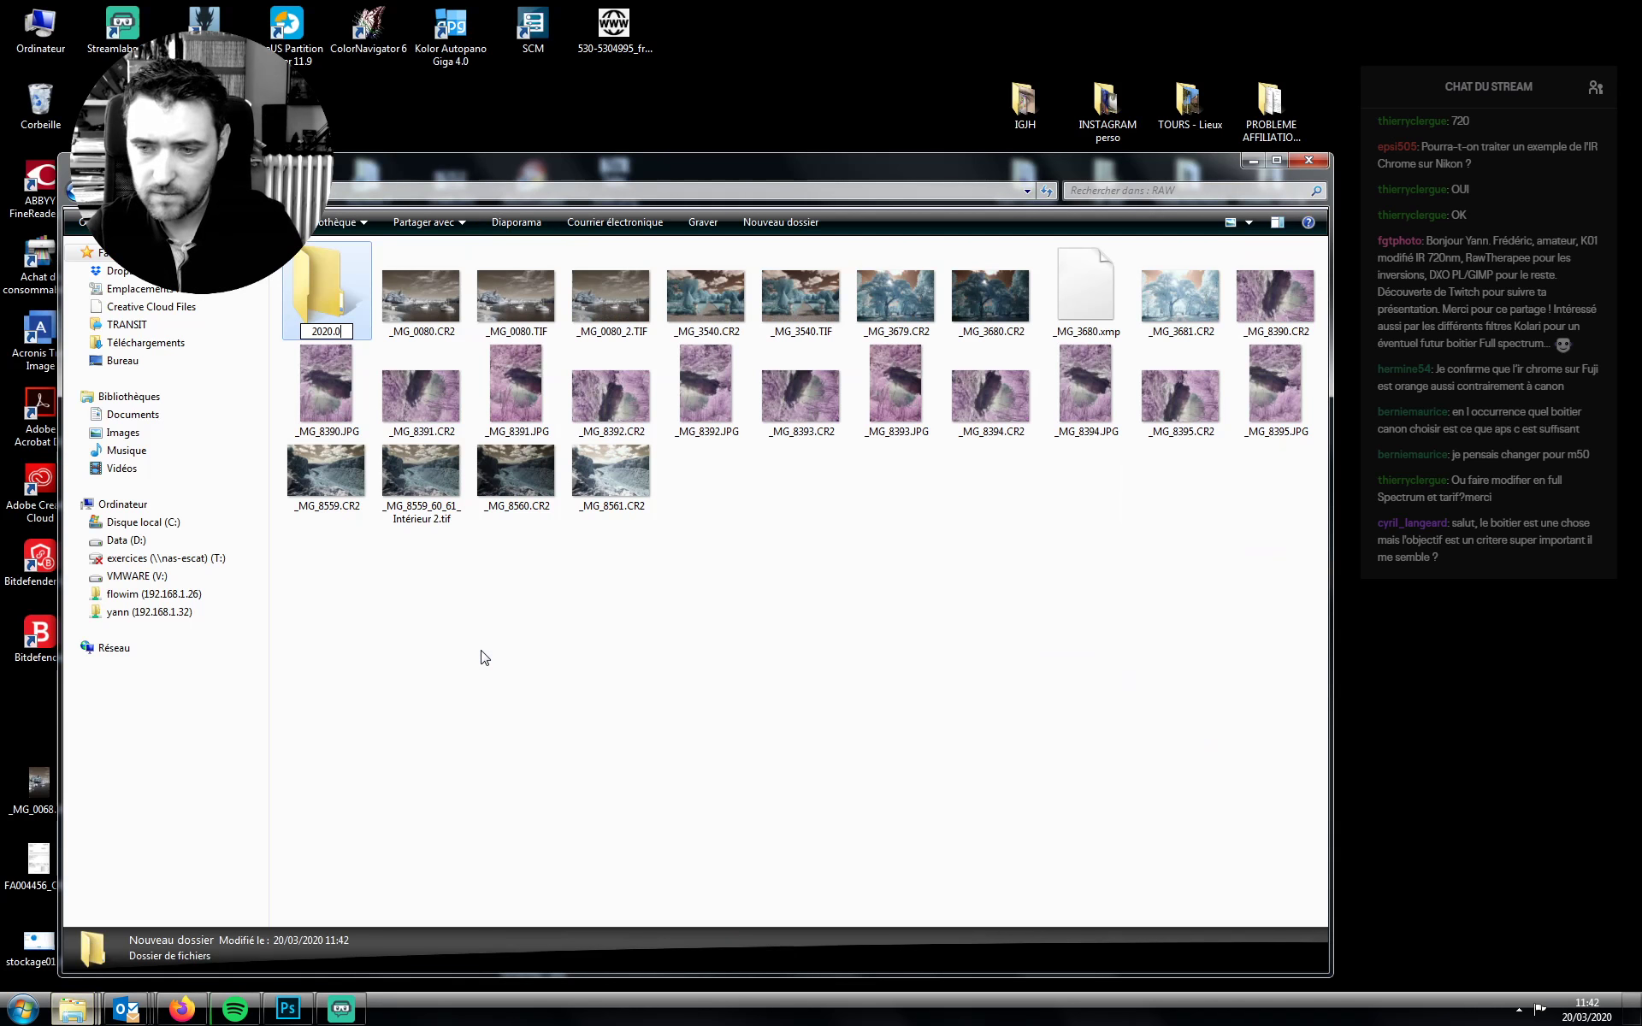
pyautogui.write('3.20')
pyautogui.press('Return')
pyautogui.press('Return')
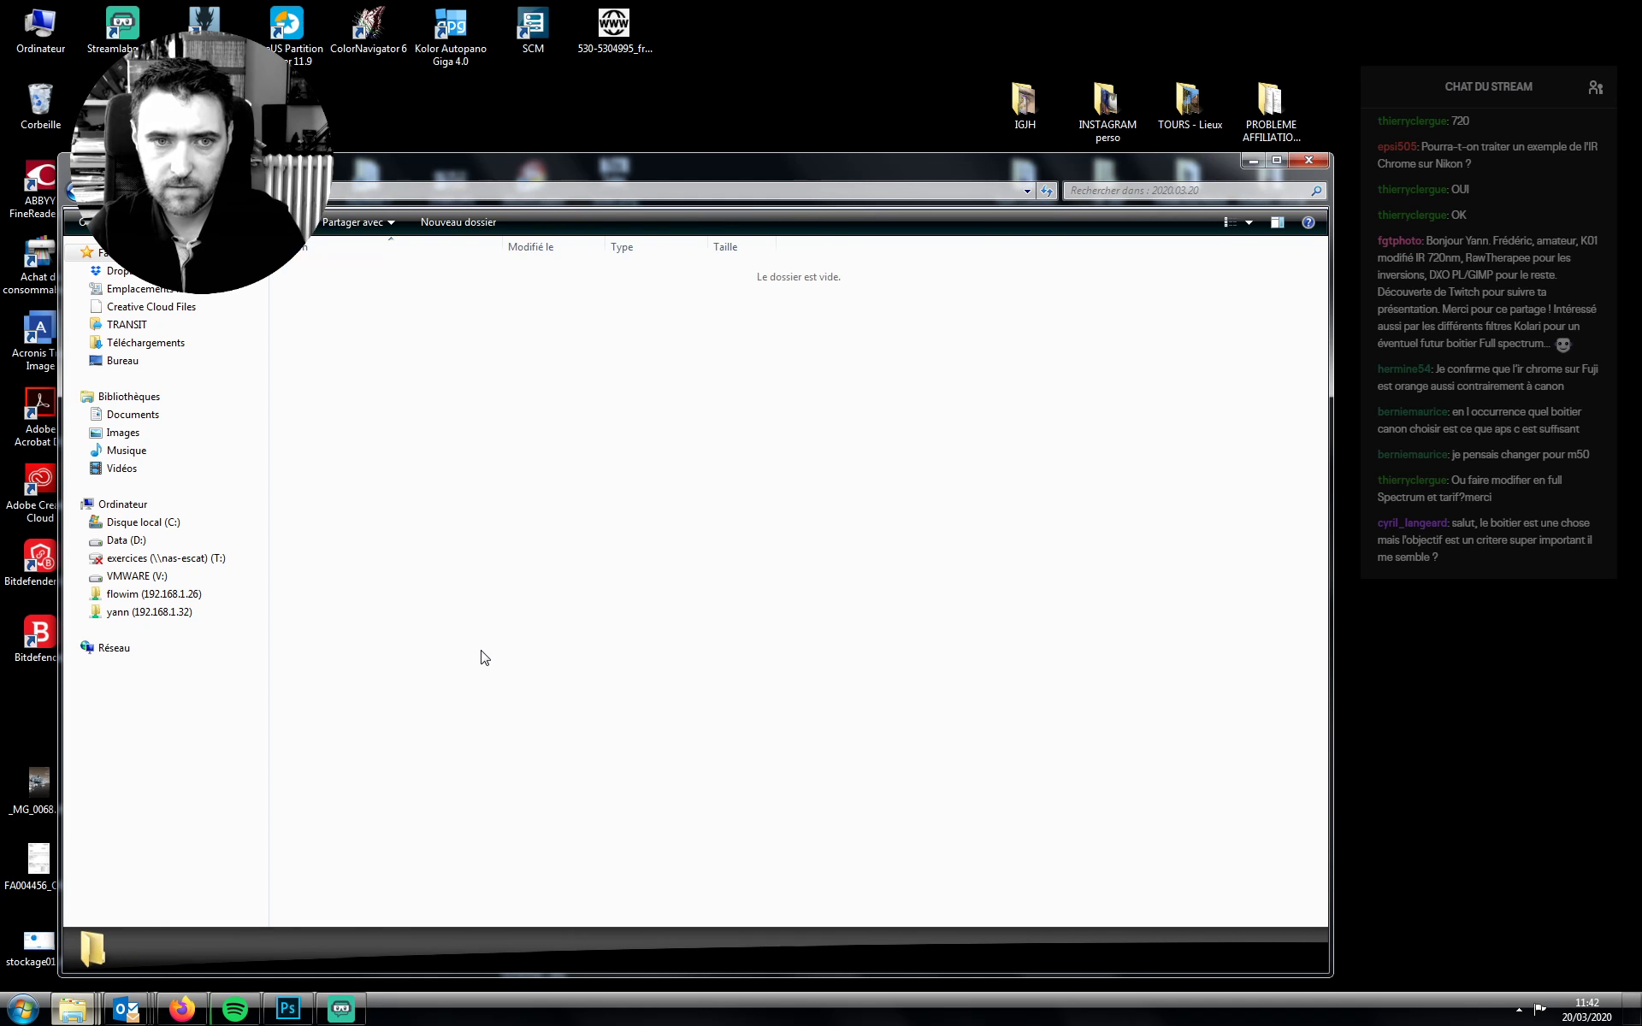
# Paste the copied Sarlat photos into the 2020.03.20 folder and display them as large thumbnails
pyautogui.hotkey('ctrl', 'v')
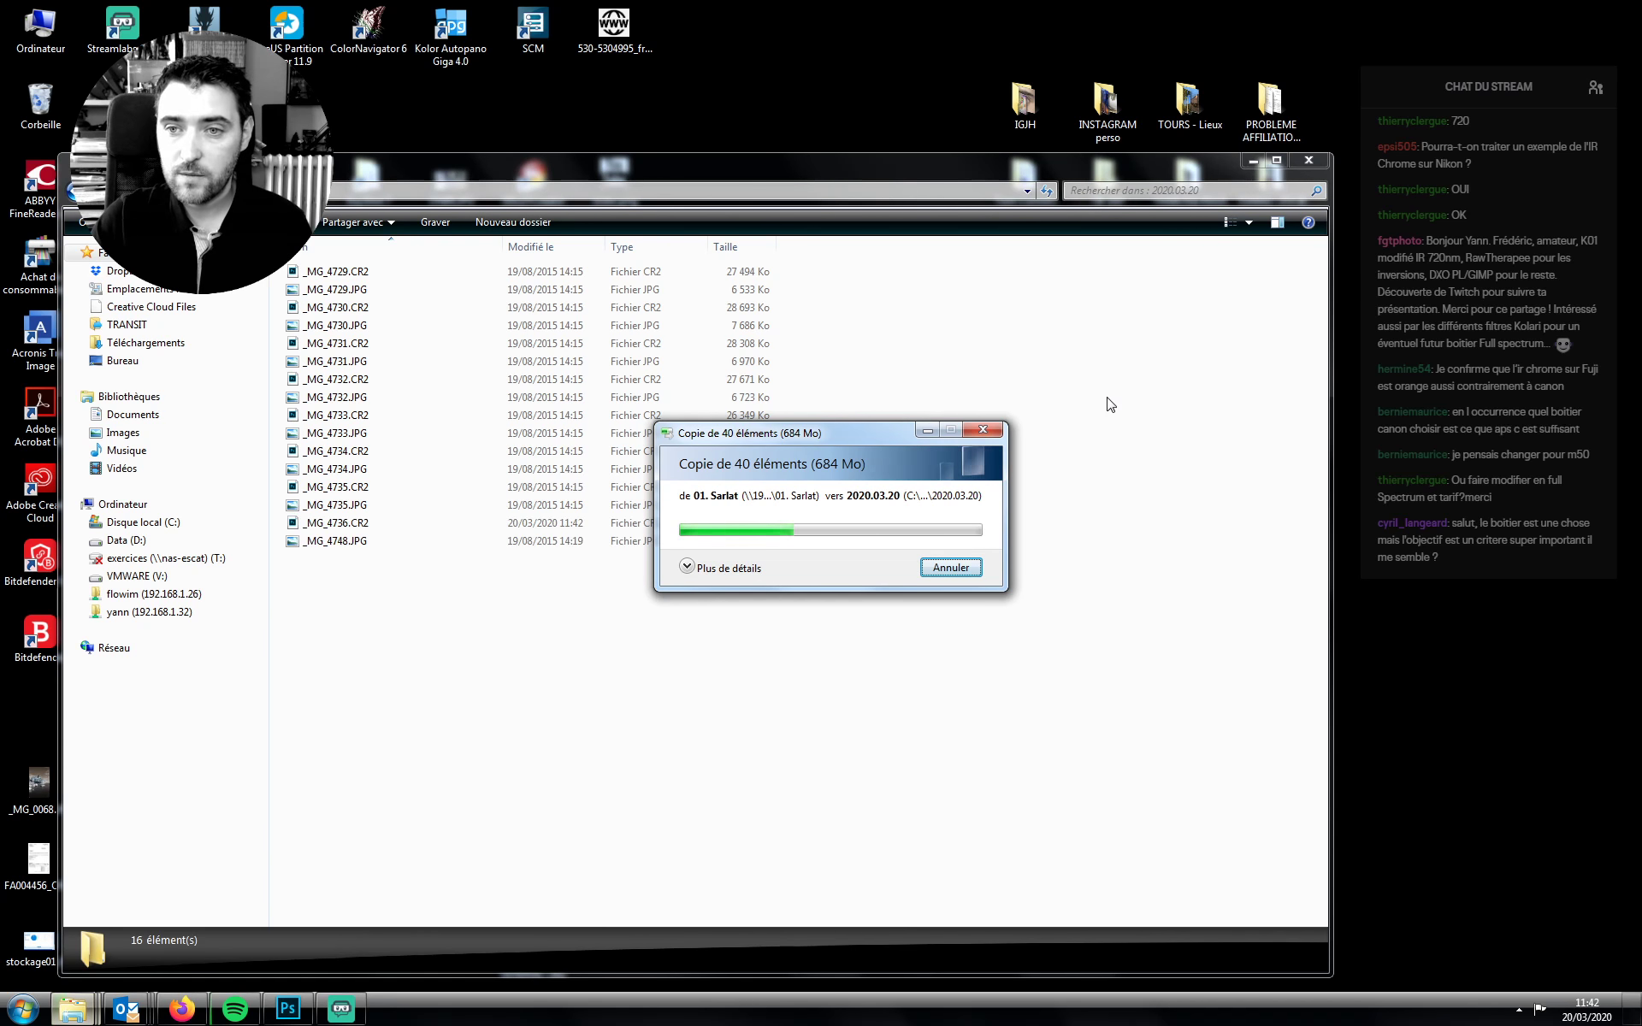
pyautogui.rightClick(887, 395)
pyautogui.click(862, 409)
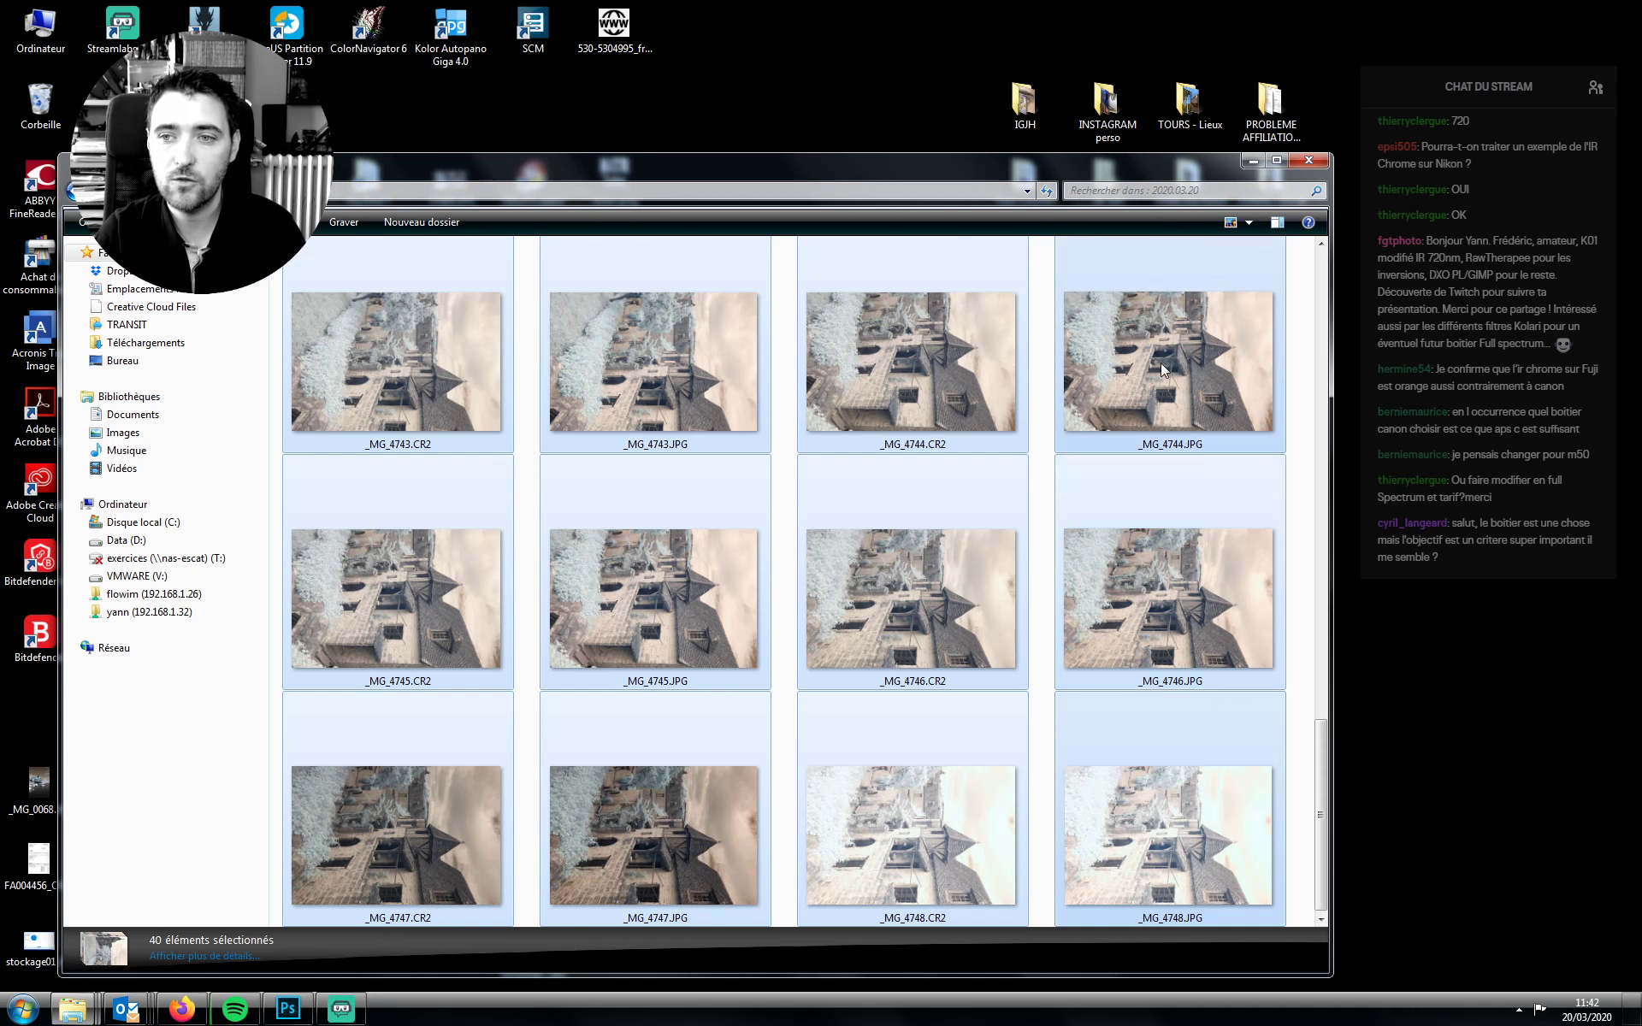
# Filter the 2020.03.20 folder with the search *.jpg and look through the matching files
pyautogui.click(1314, 314)
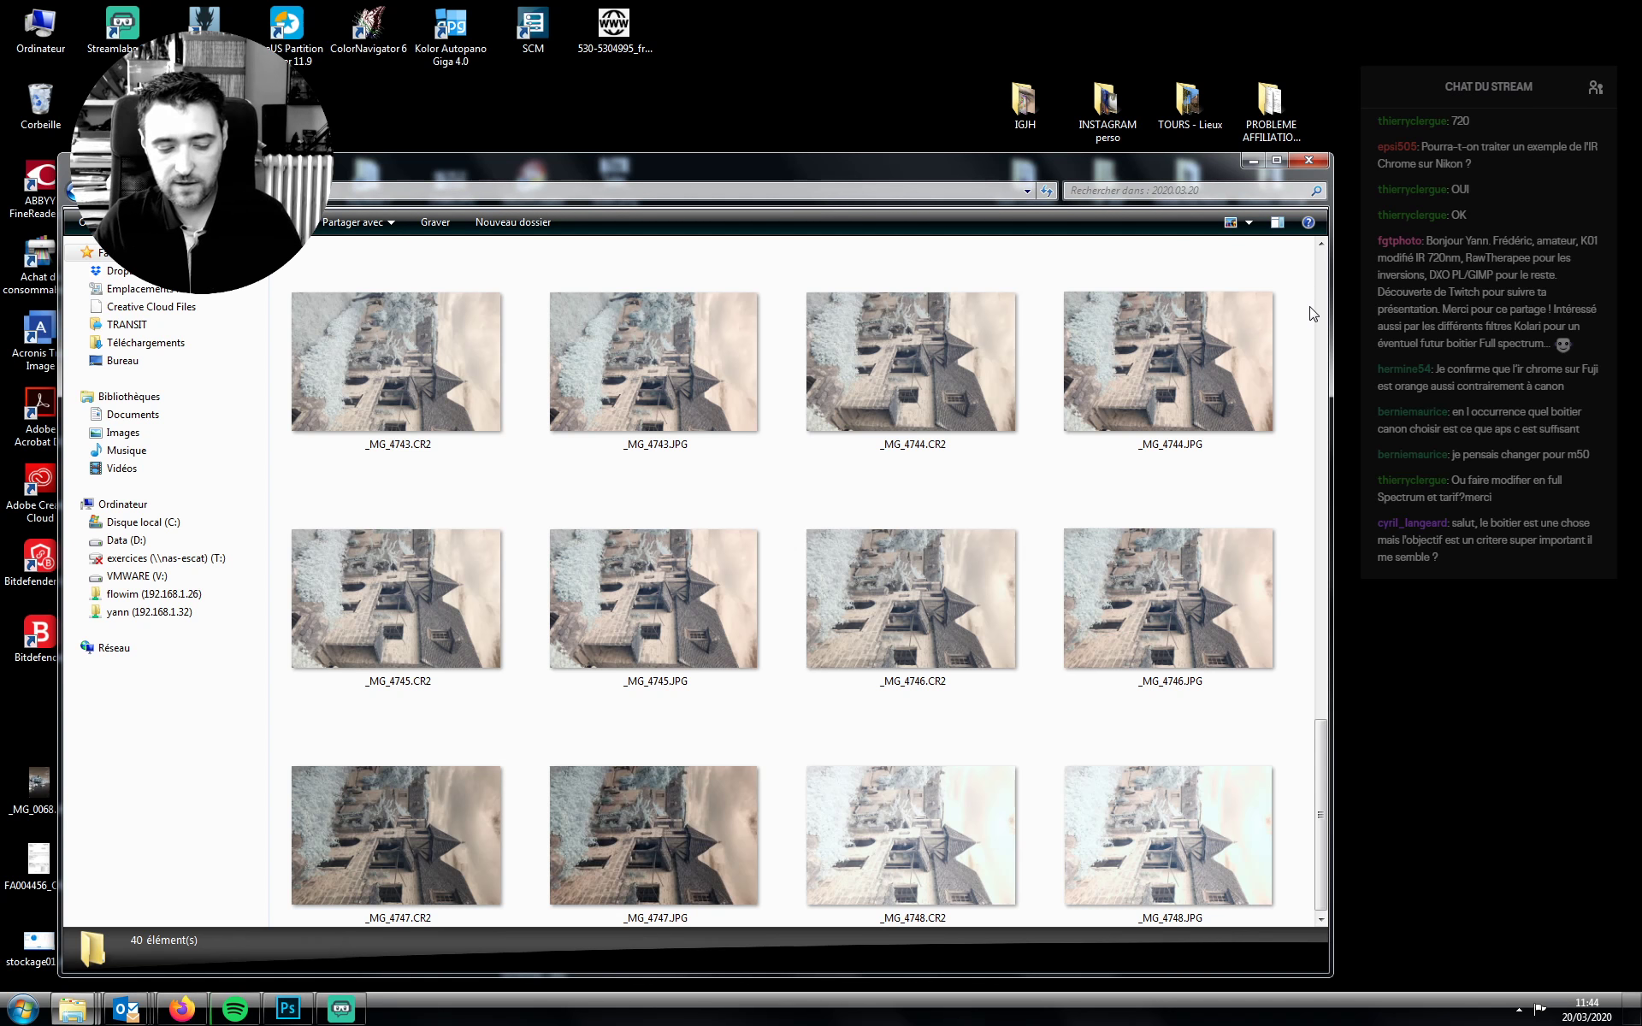
pyautogui.scroll(1, 1313, 314)
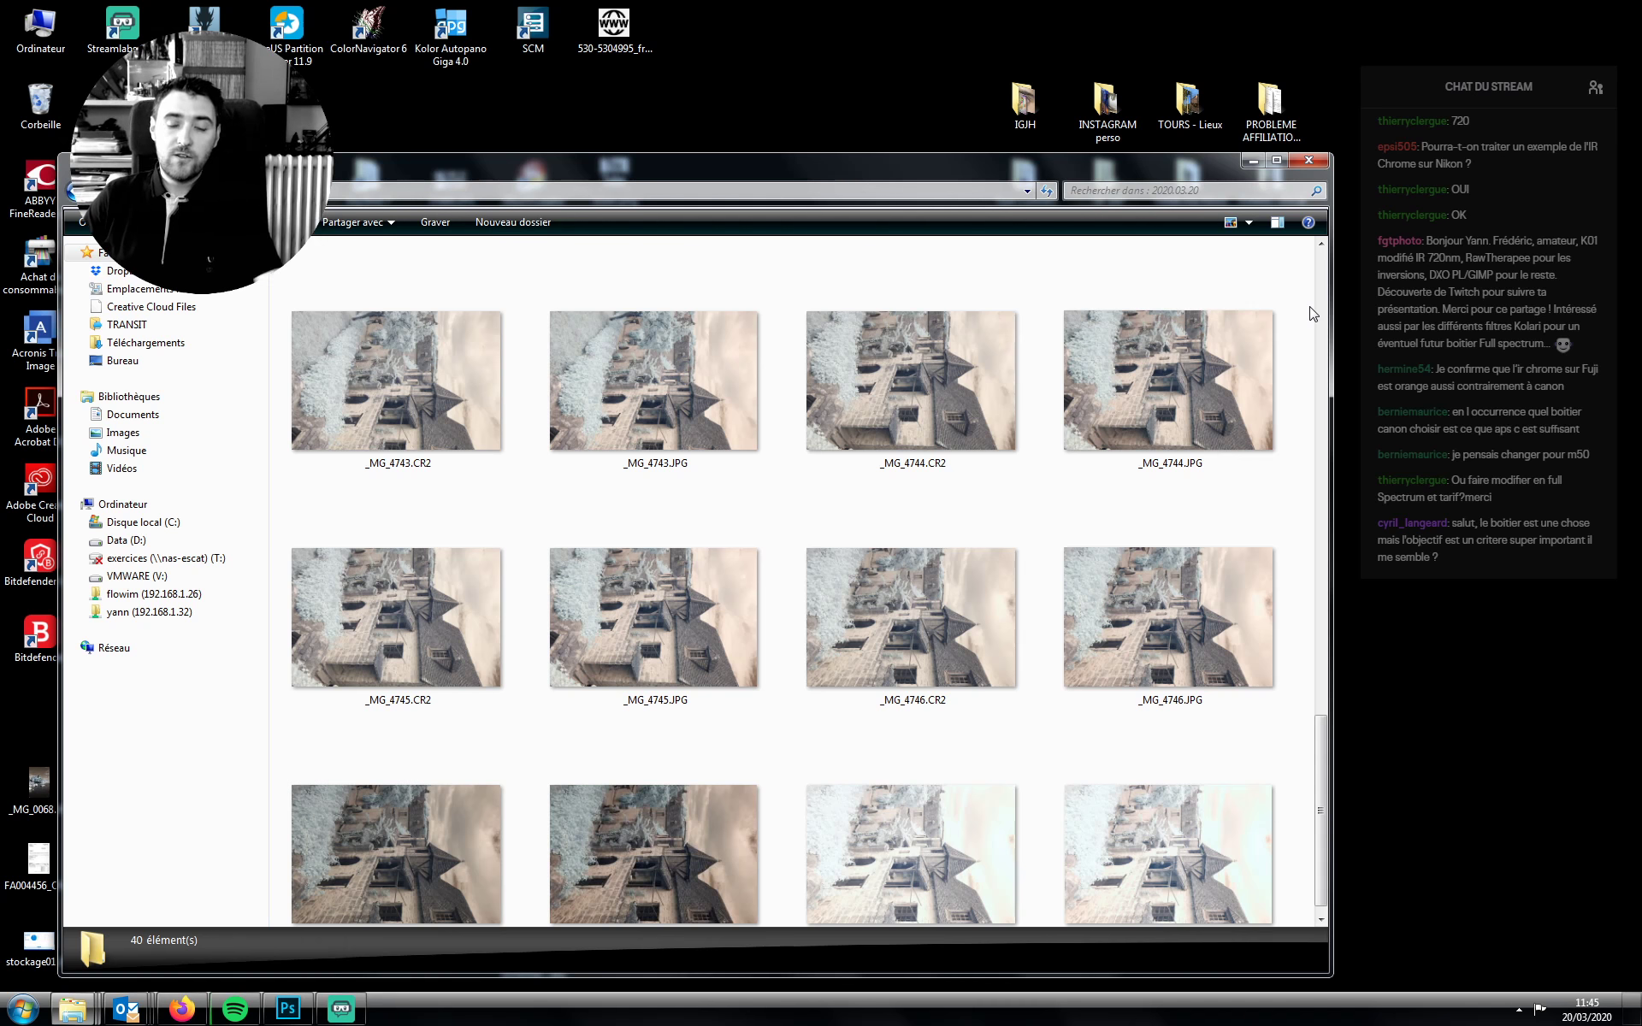
pyautogui.click(1127, 191)
pyautogui.write('*.jpg')
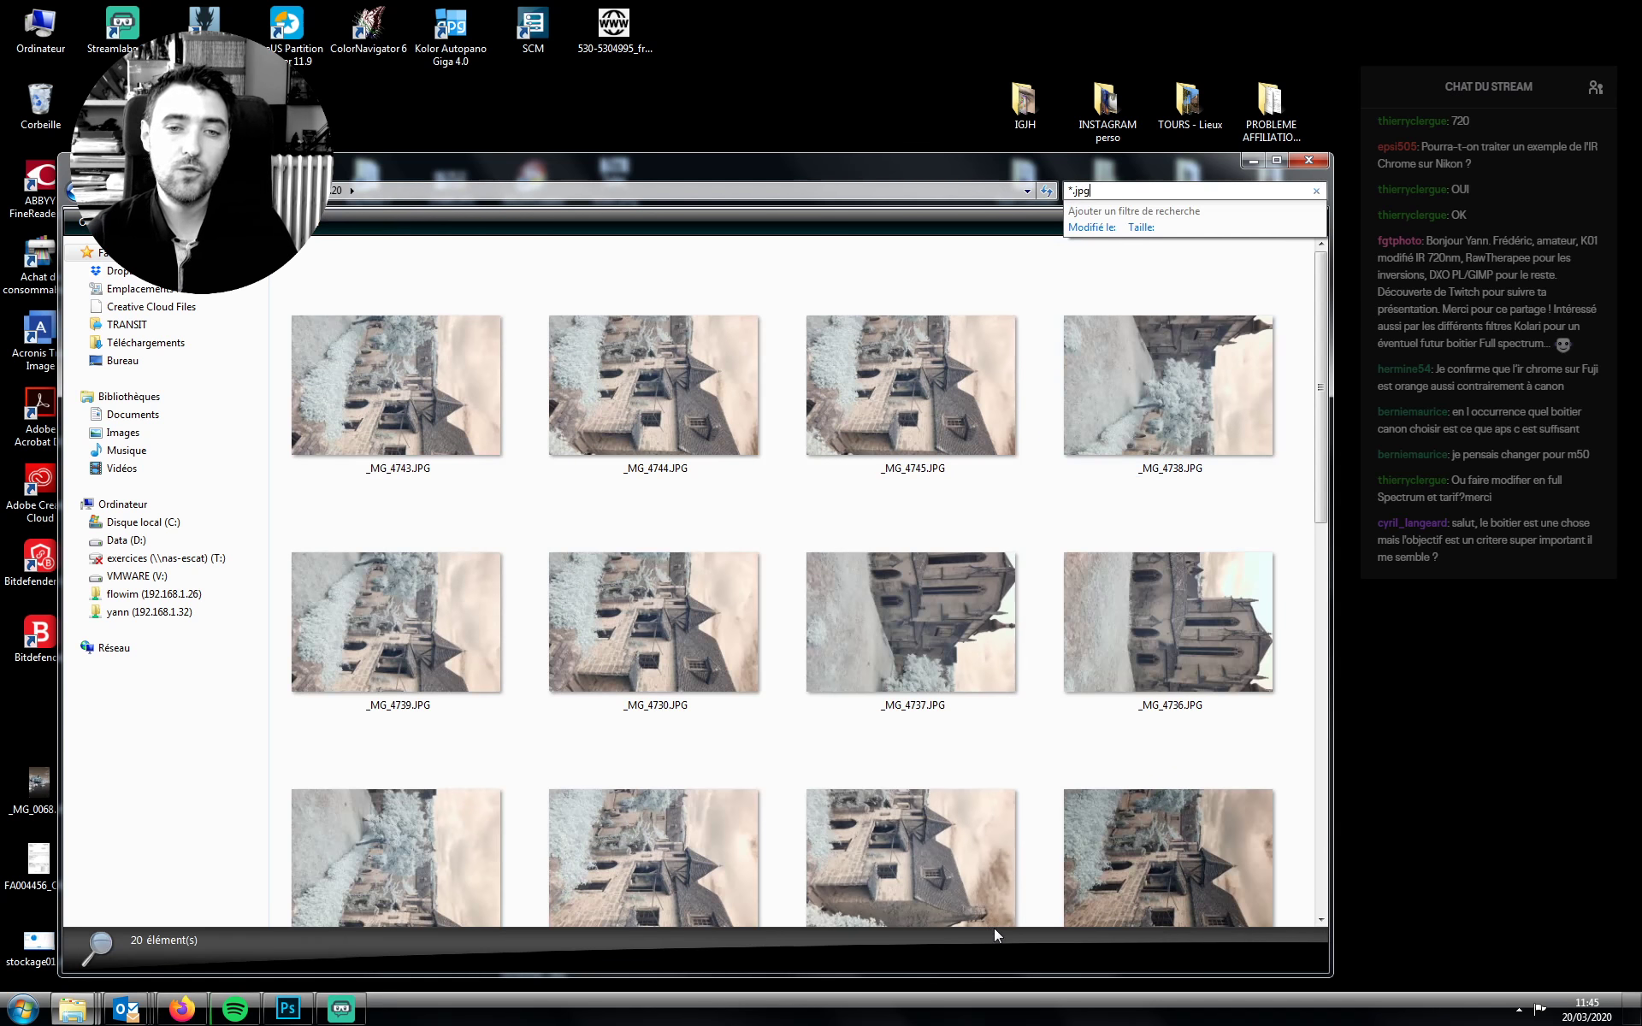
pyautogui.click(631, 451)
pyautogui.scroll(-5, 629, 453)
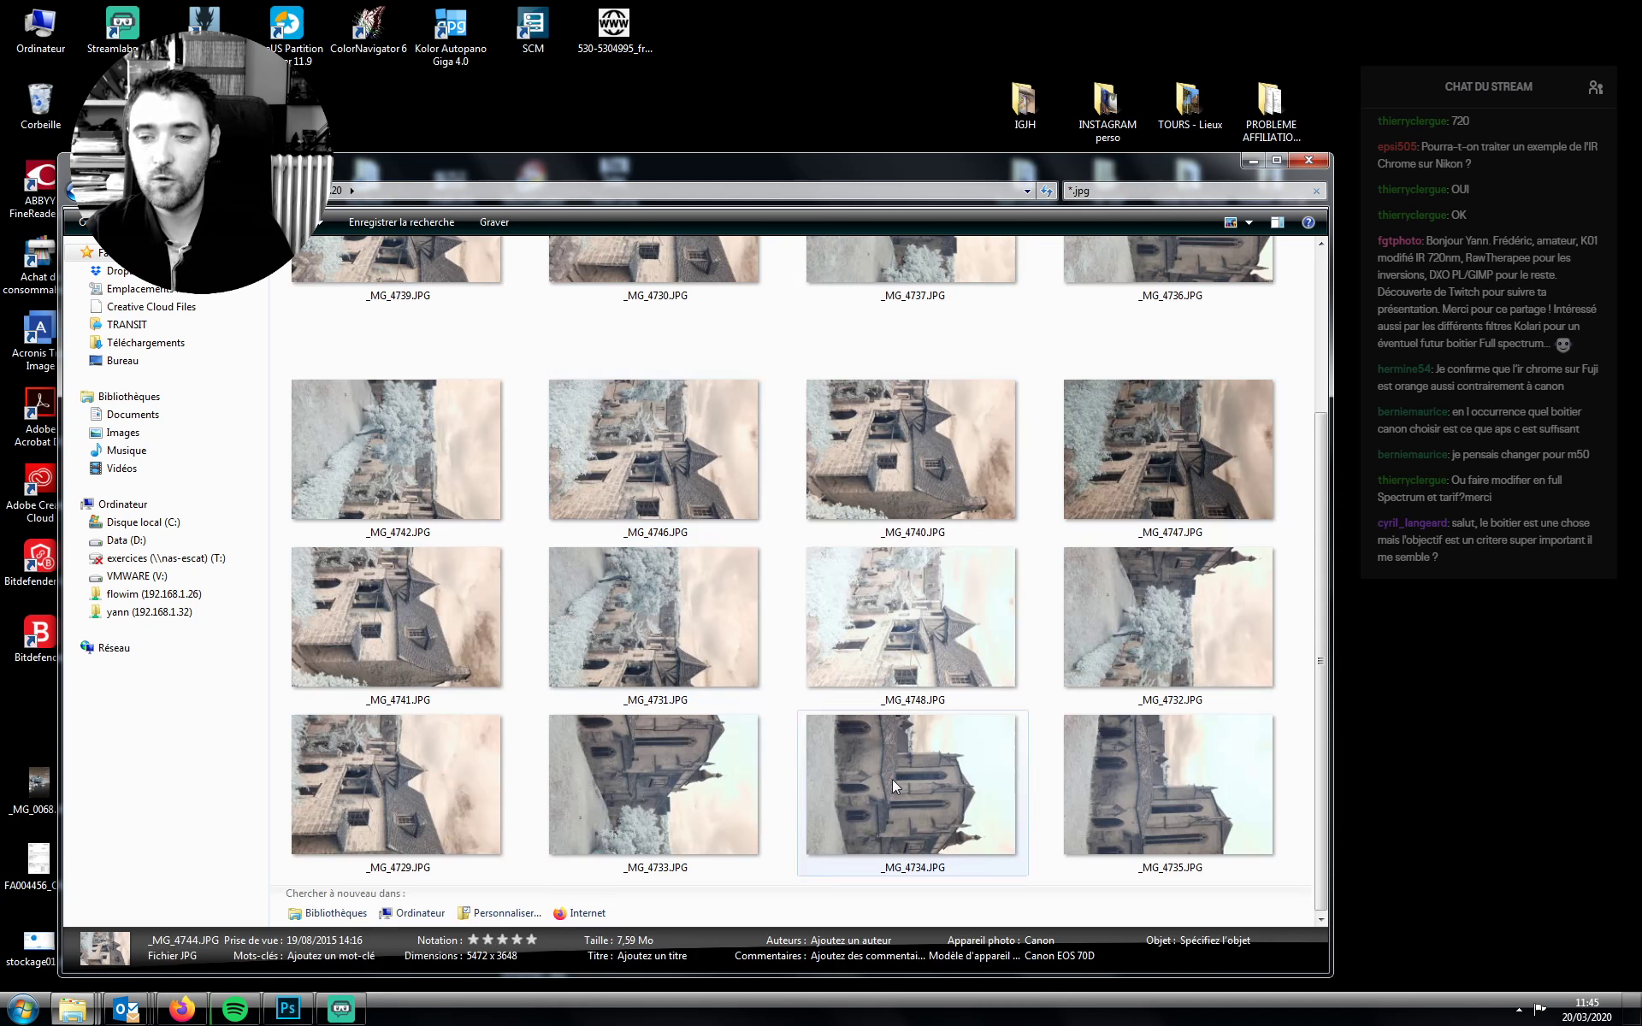
# Delete all the filtered JPG files and return to the full 2020.03.20 folder
pyautogui.click(1142, 795)
pyautogui.hotkey('ctrl', 'a')
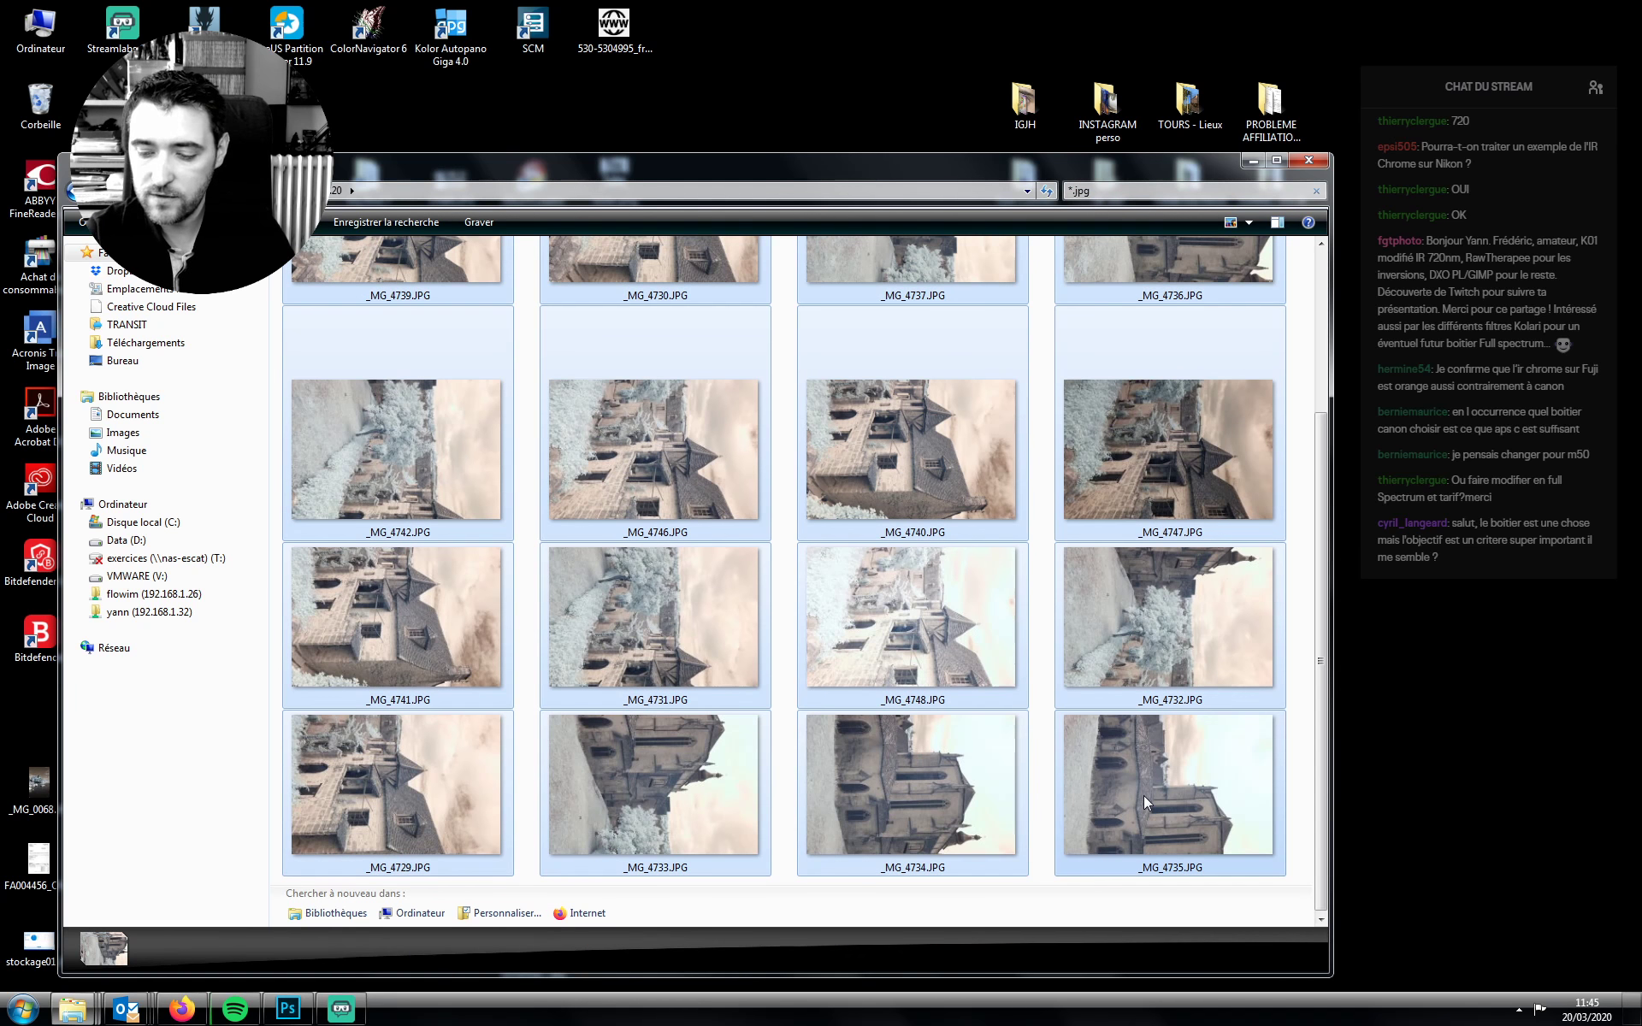
pyautogui.press('Delete')
pyautogui.press('Return')
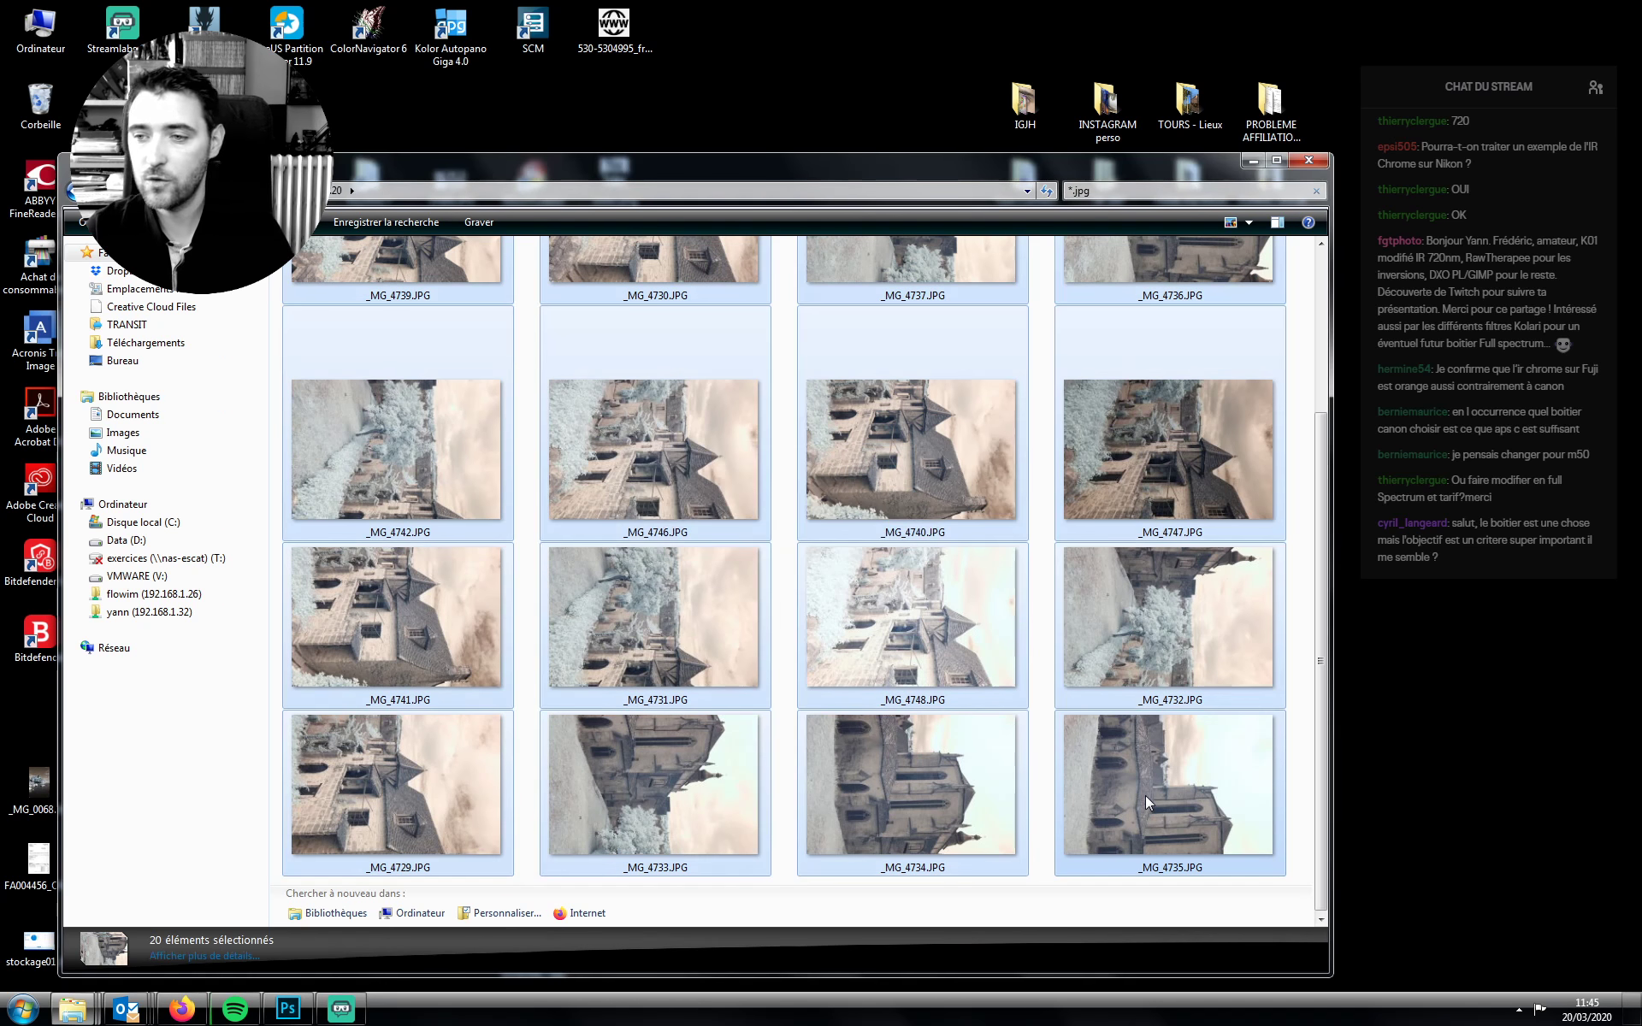
pyautogui.press('BackSpace')
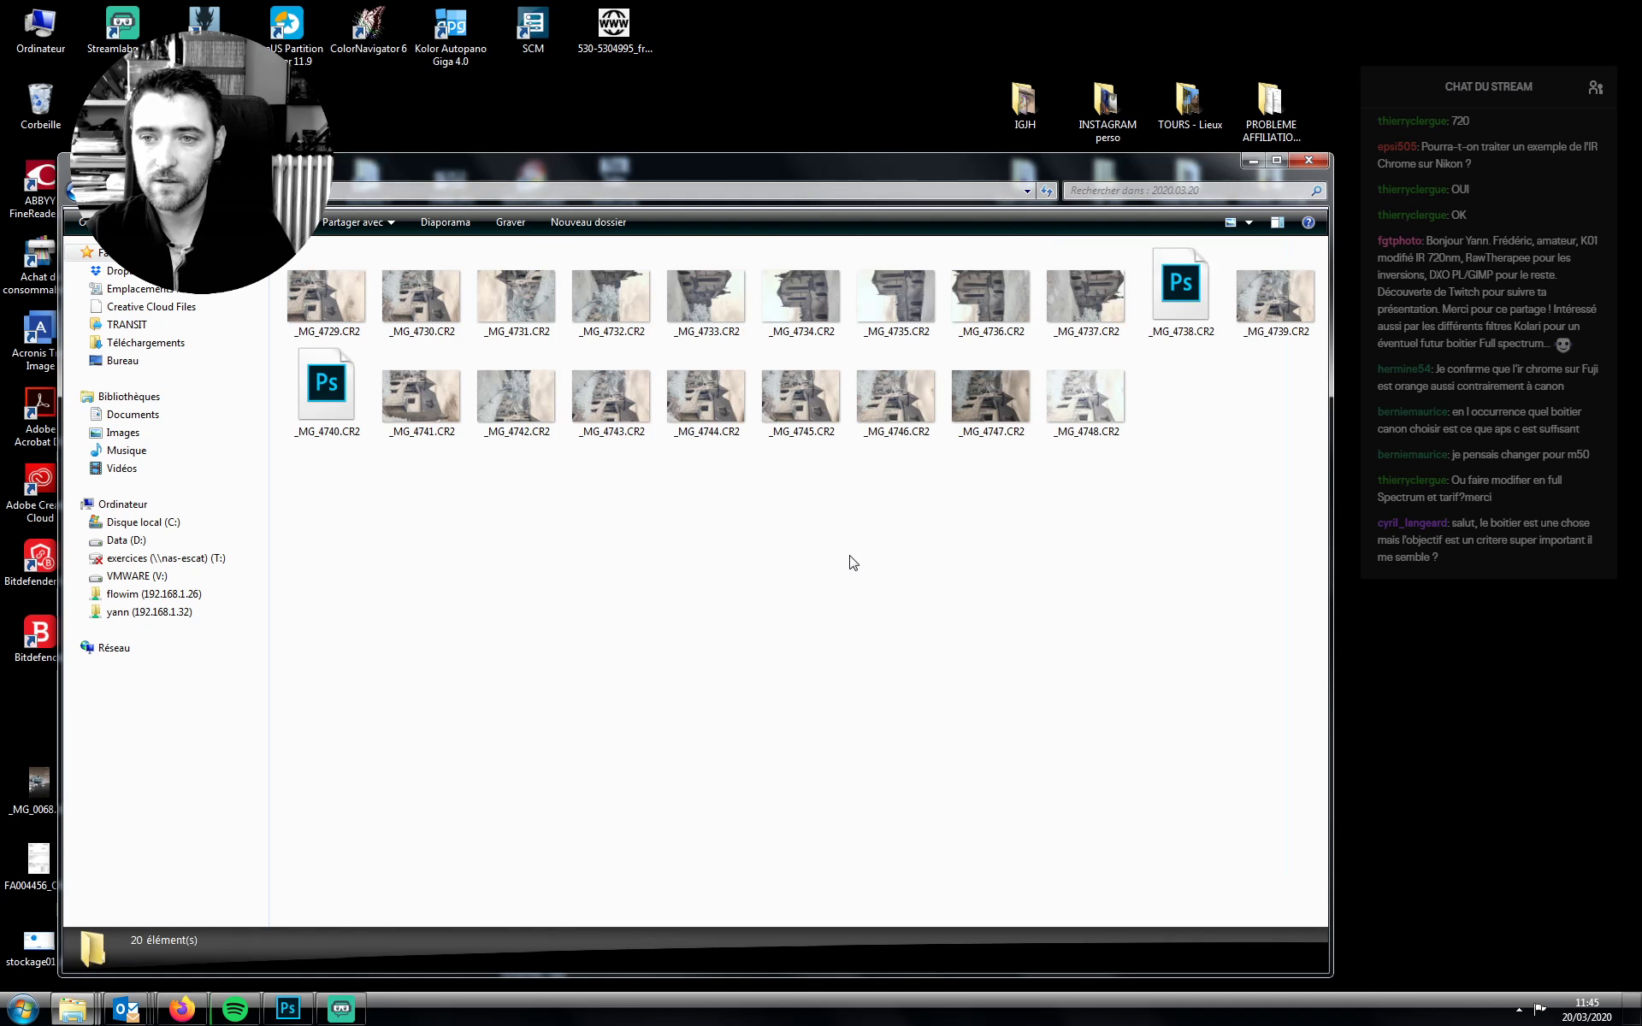
# Display the remaining CR2 files as extra large thumbnails and look over the series from _MG_4729.CR2 to _MG_4748.CR2
pyautogui.rightClick(846, 558)
pyautogui.moveTo(751, 566)
pyautogui.click(571, 567)
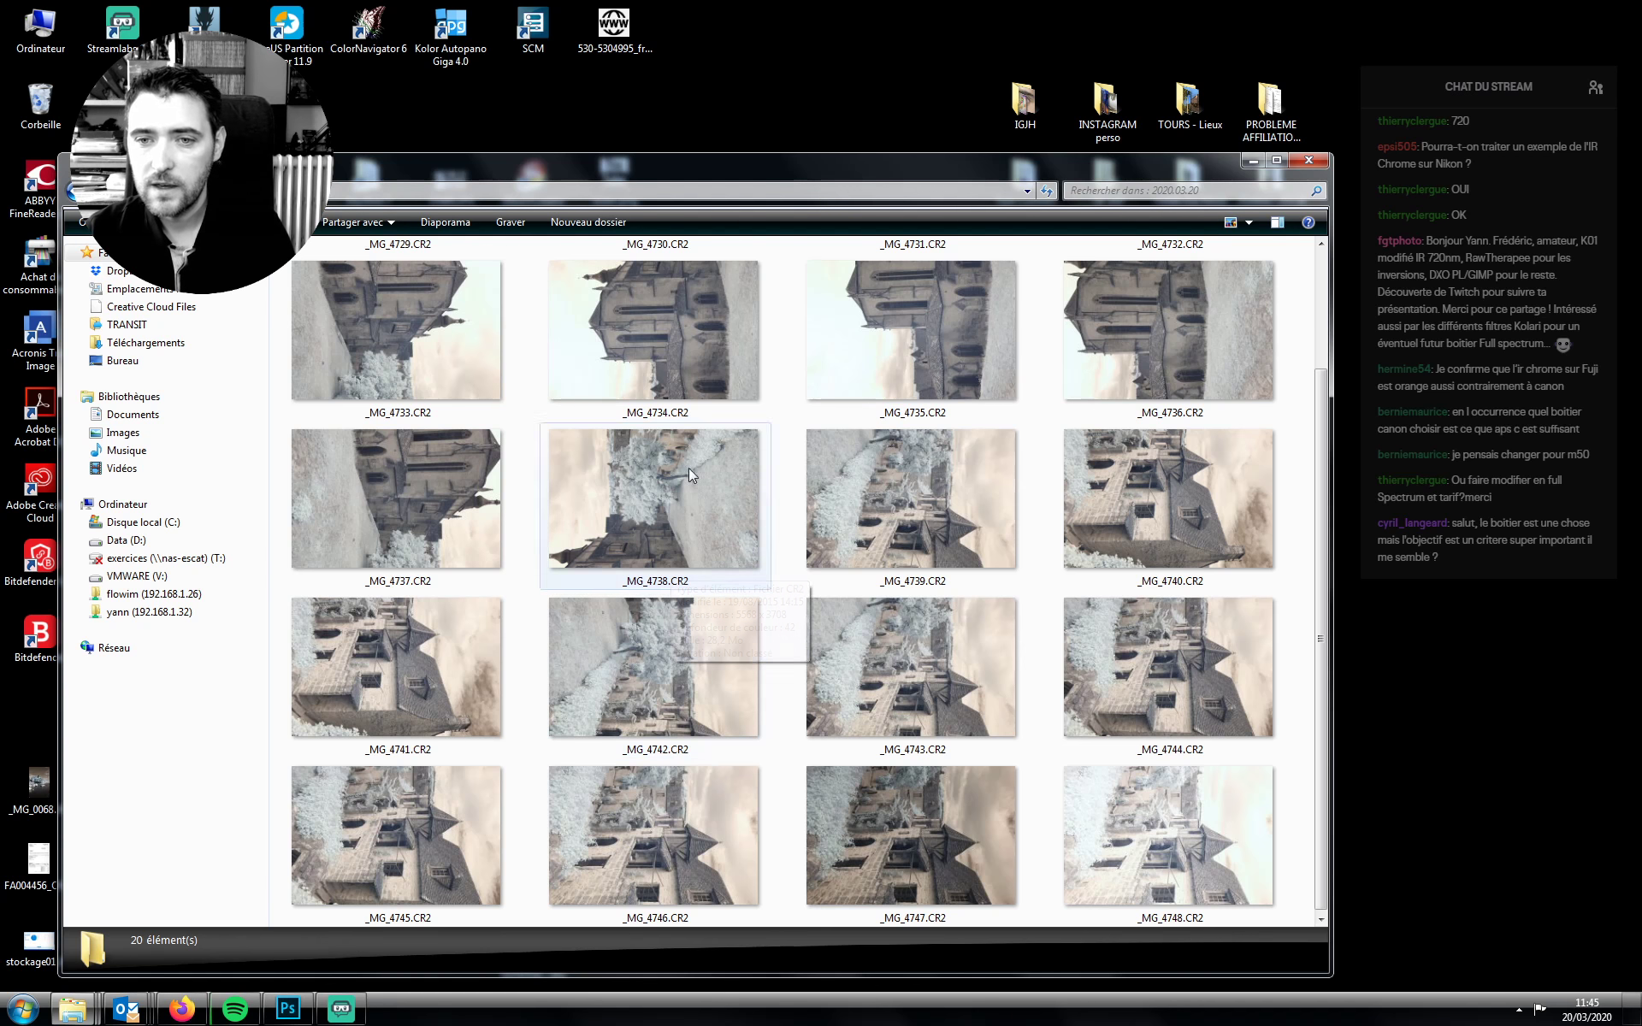
pyautogui.click(941, 455)
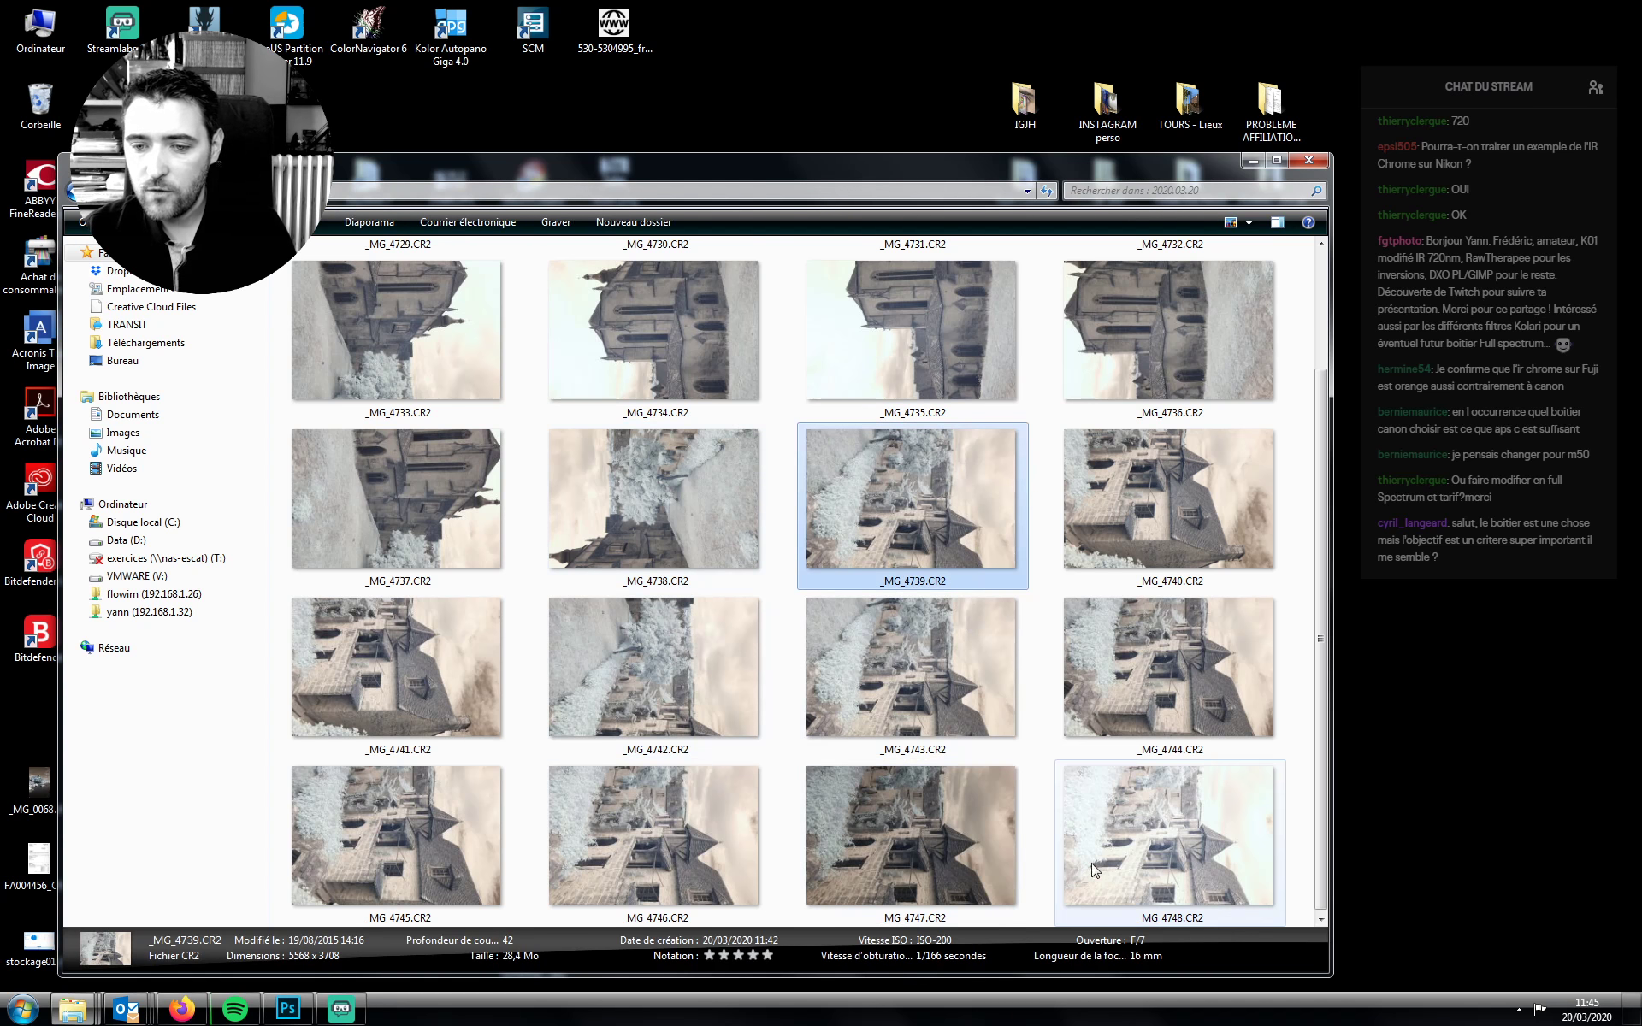
pyautogui.press('End')
pyautogui.scroll(2, 995, 689)
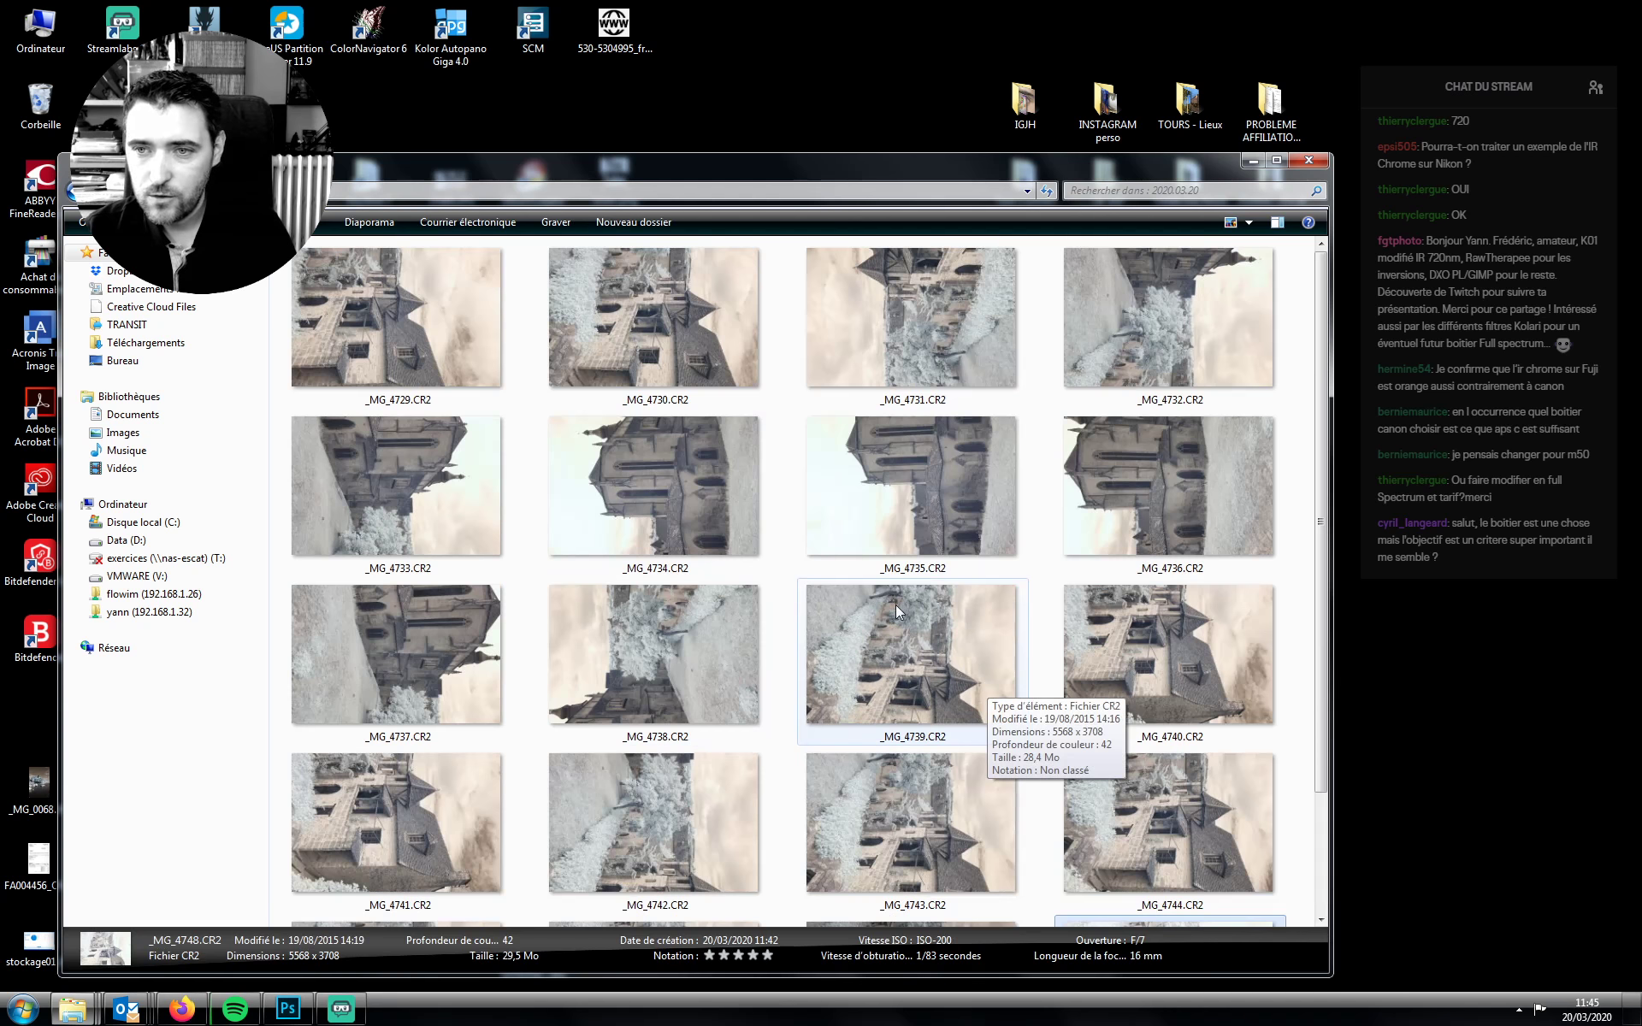
pyautogui.click(442, 364)
pyautogui.scroll(-1, 443, 364)
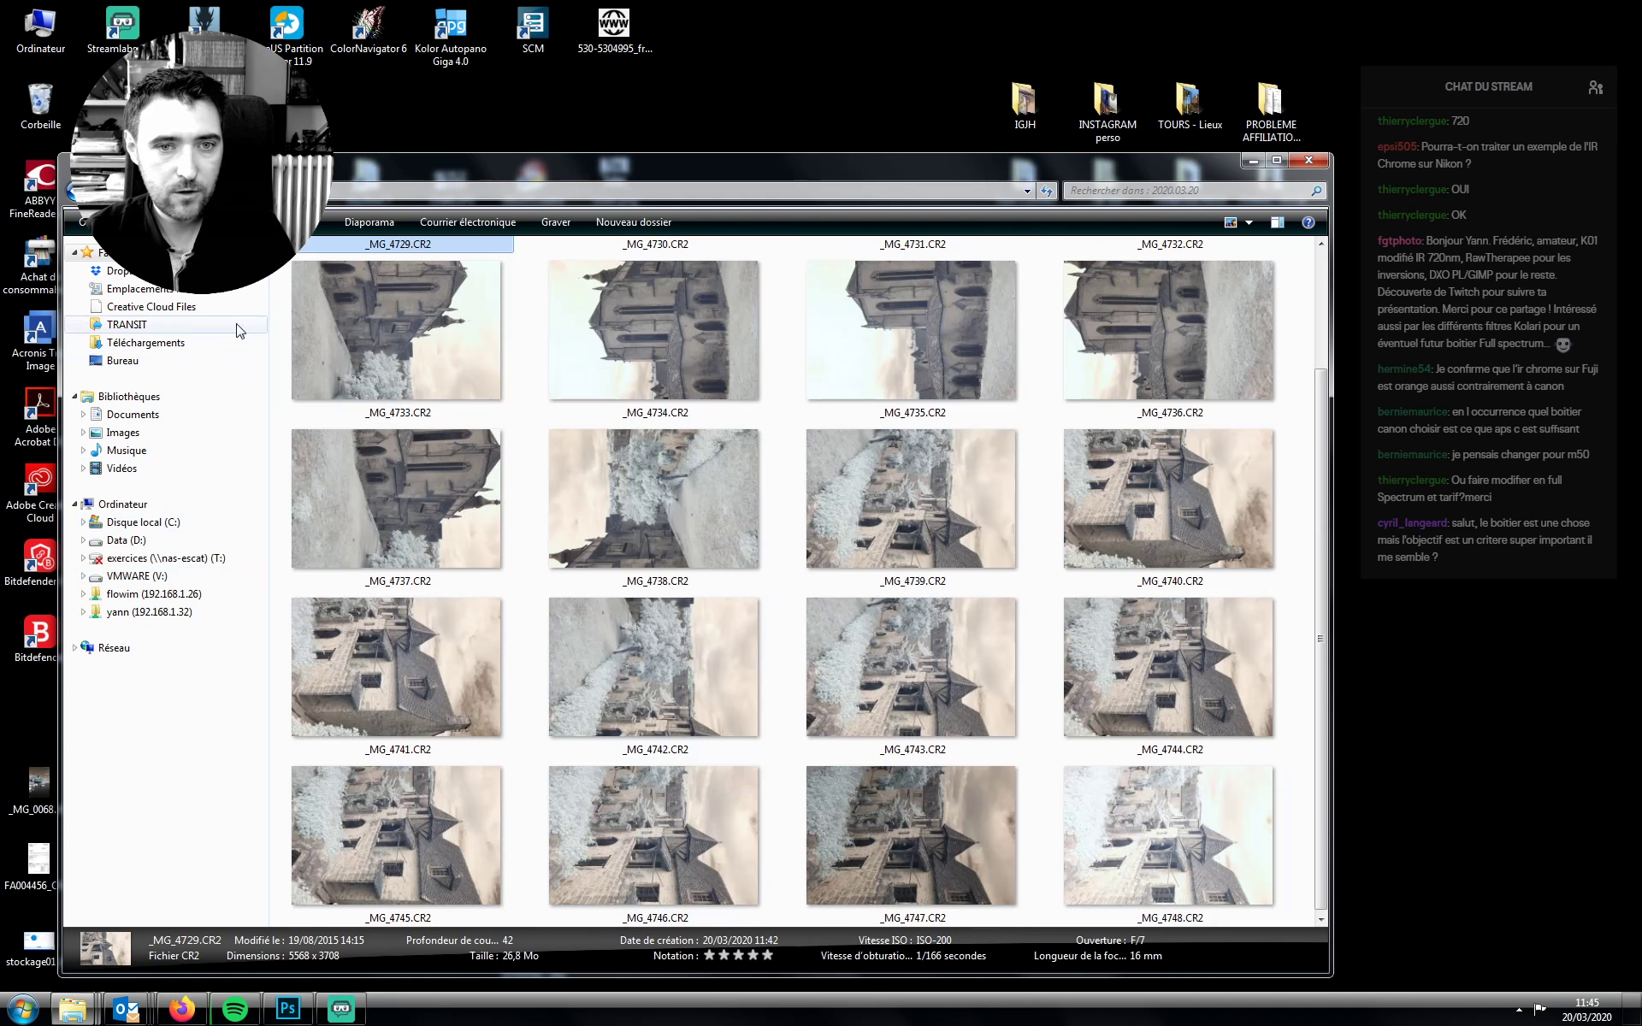
pyautogui.scroll(1, 855, 569)
# Open the panorama [Group 0]-_MG_4729__MG_4746-18 images.jpg from PHOTOS > _PSD > MAQUETTES on drive D: and maximize the photo viewer
pyautogui.doubleClick(41, 43)
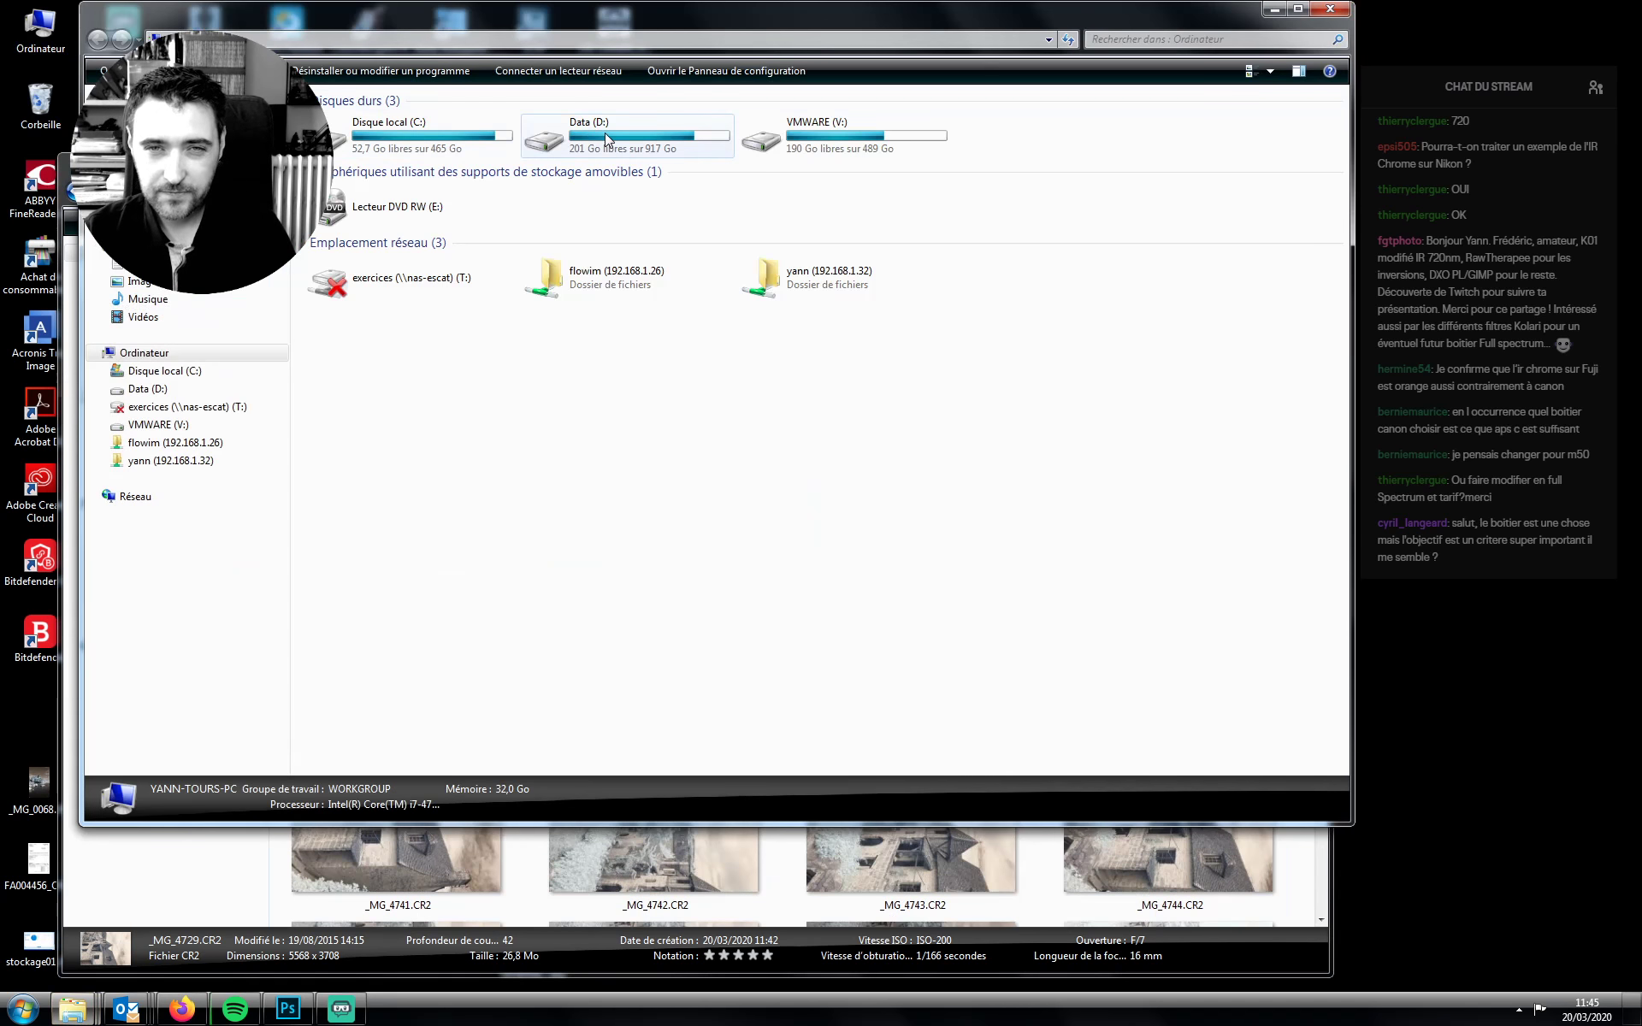
pyautogui.doubleClick(605, 137)
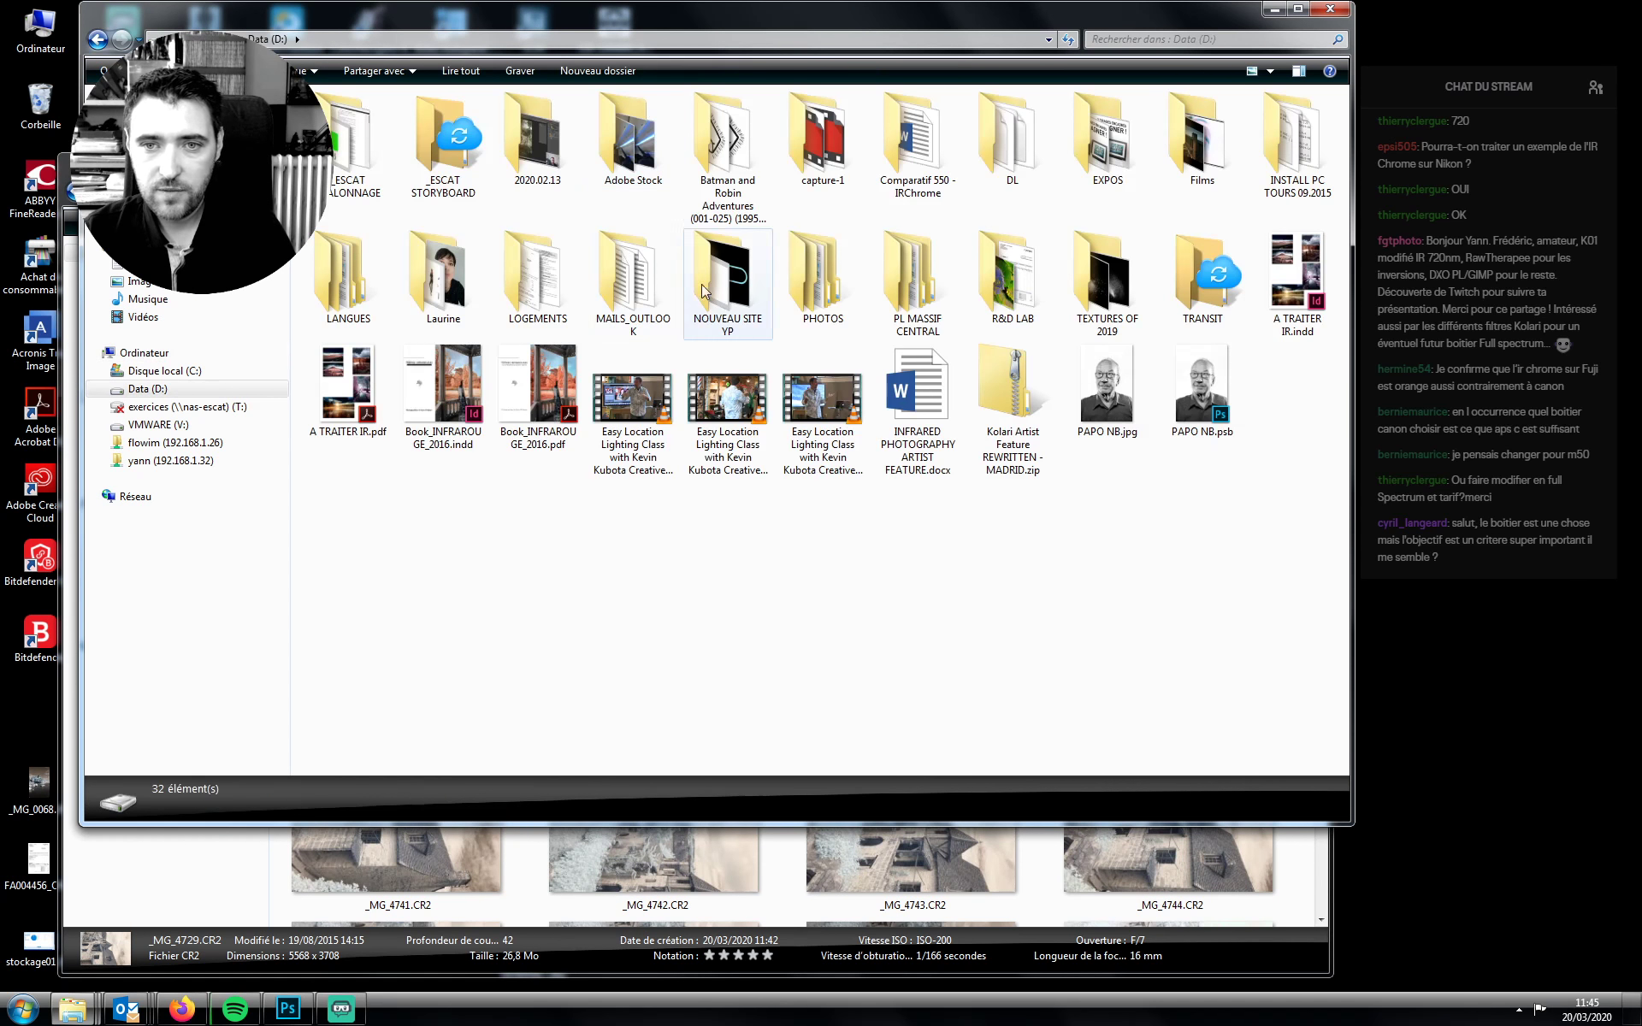
pyautogui.doubleClick(804, 322)
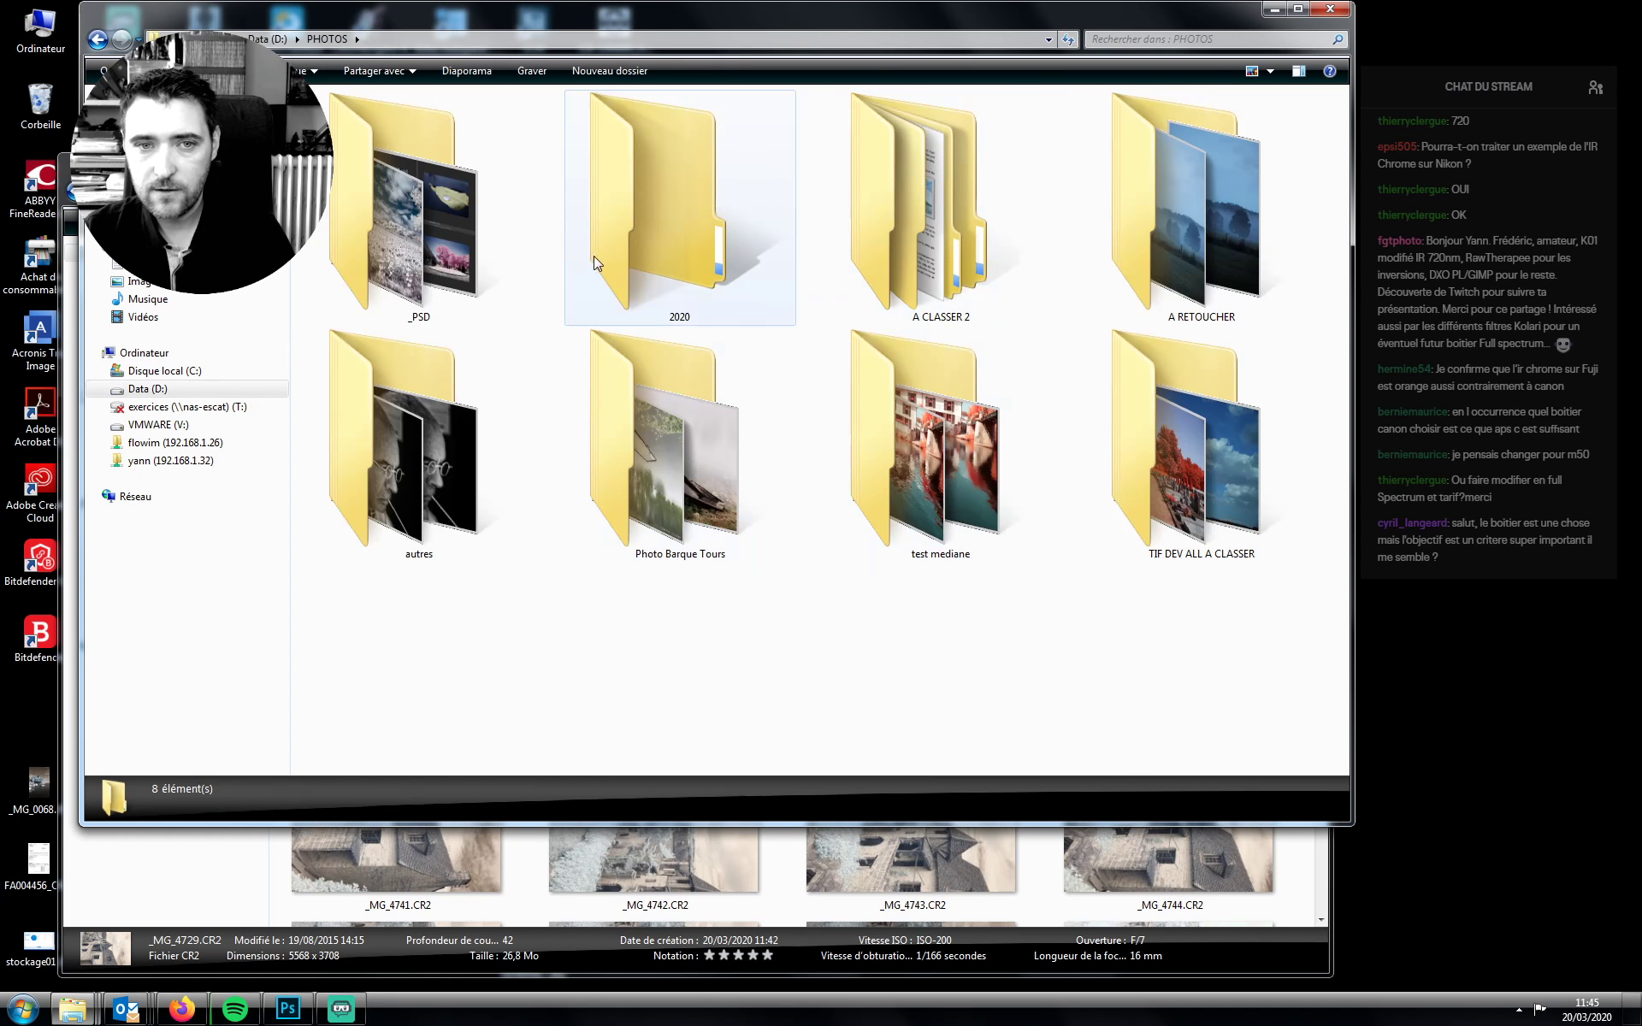
pyautogui.doubleClick(469, 251)
pyautogui.doubleClick(1130, 220)
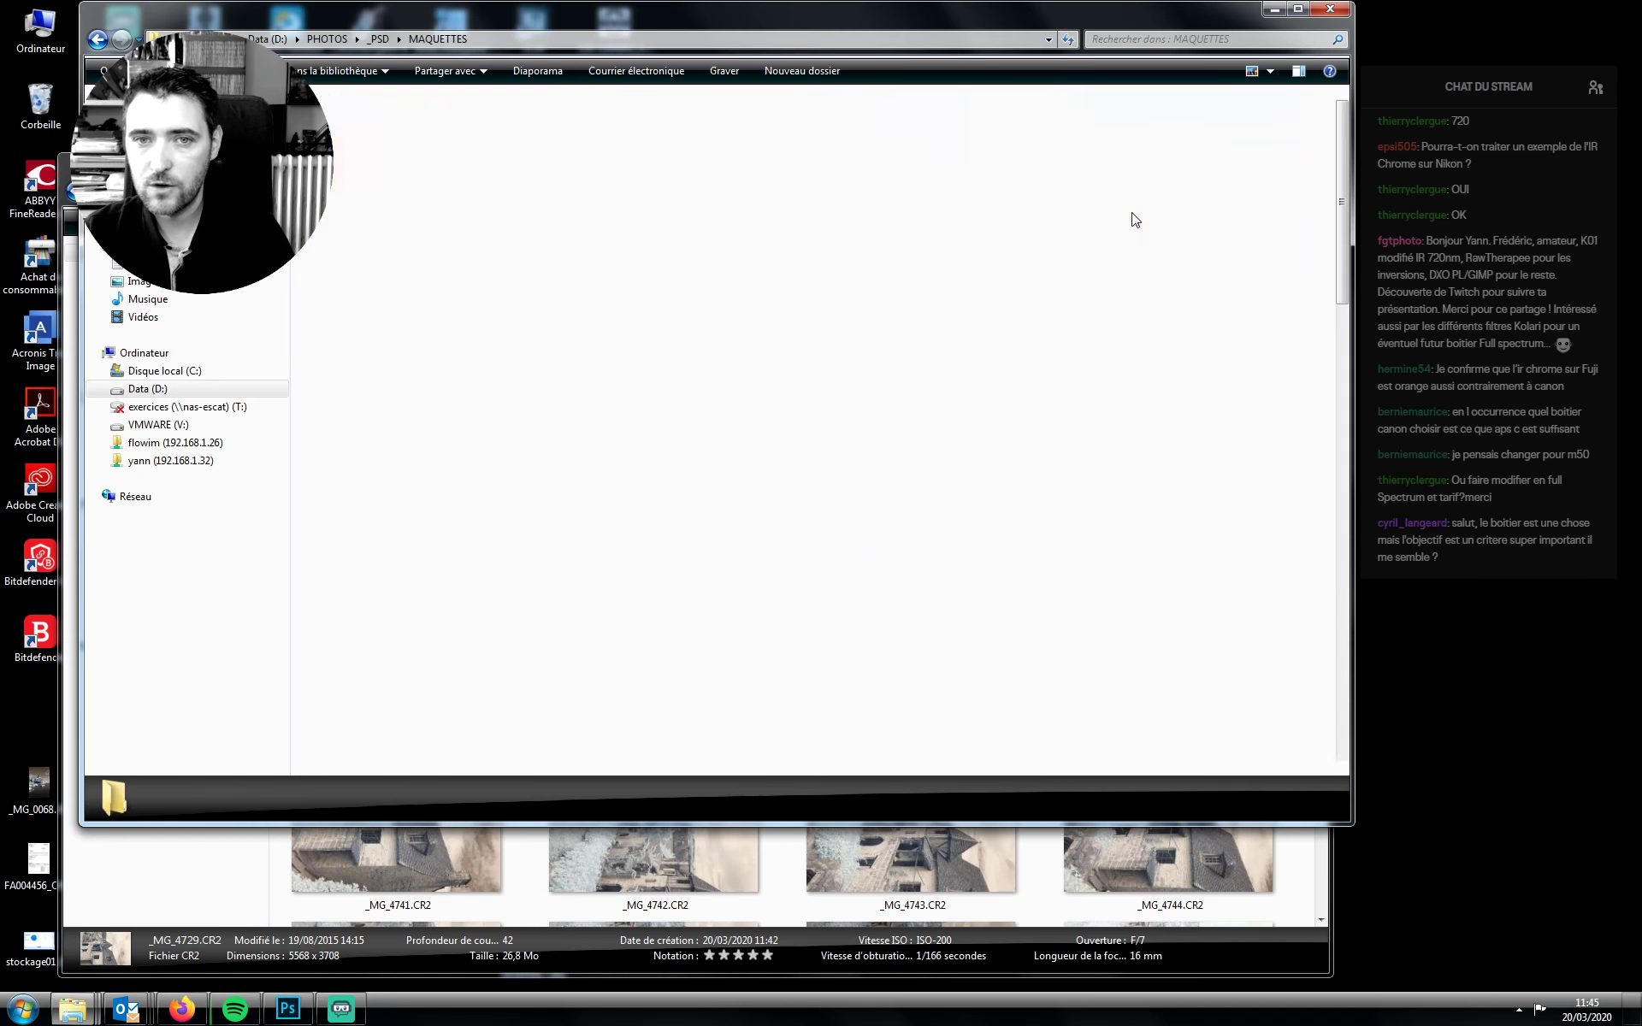
pyautogui.doubleClick(676, 257)
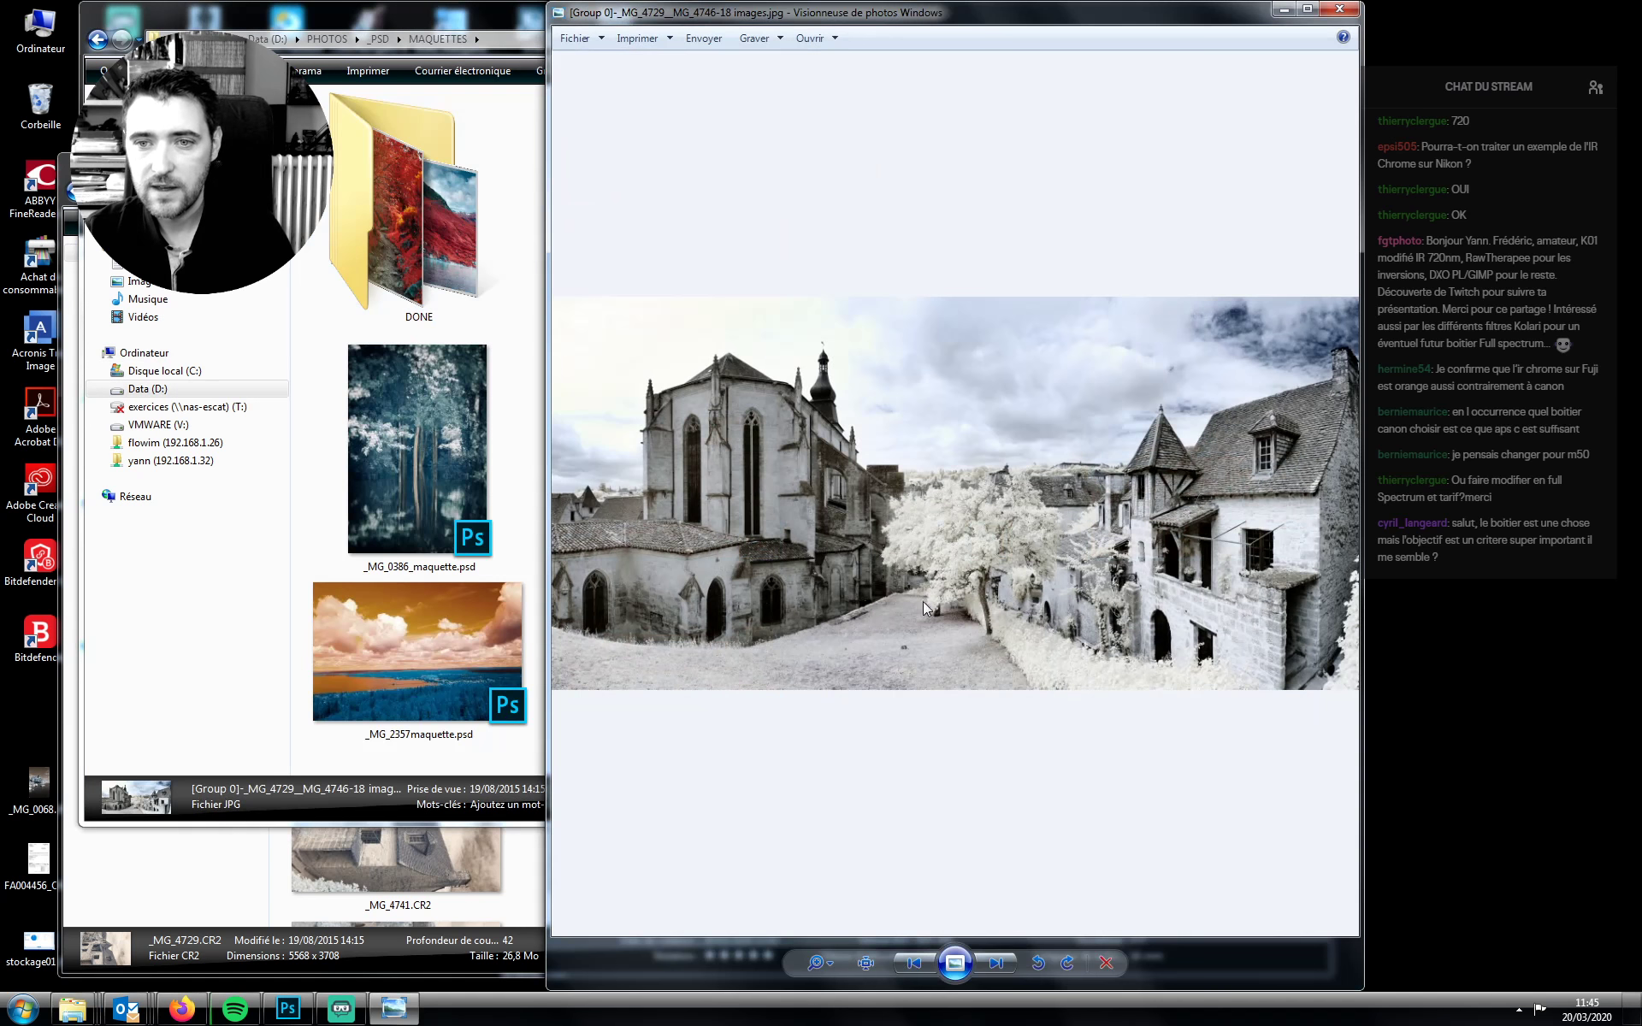
pyautogui.moveTo(1117, 24); pyautogui.dragTo(804, 104)
pyautogui.doubleClick(804, 104)
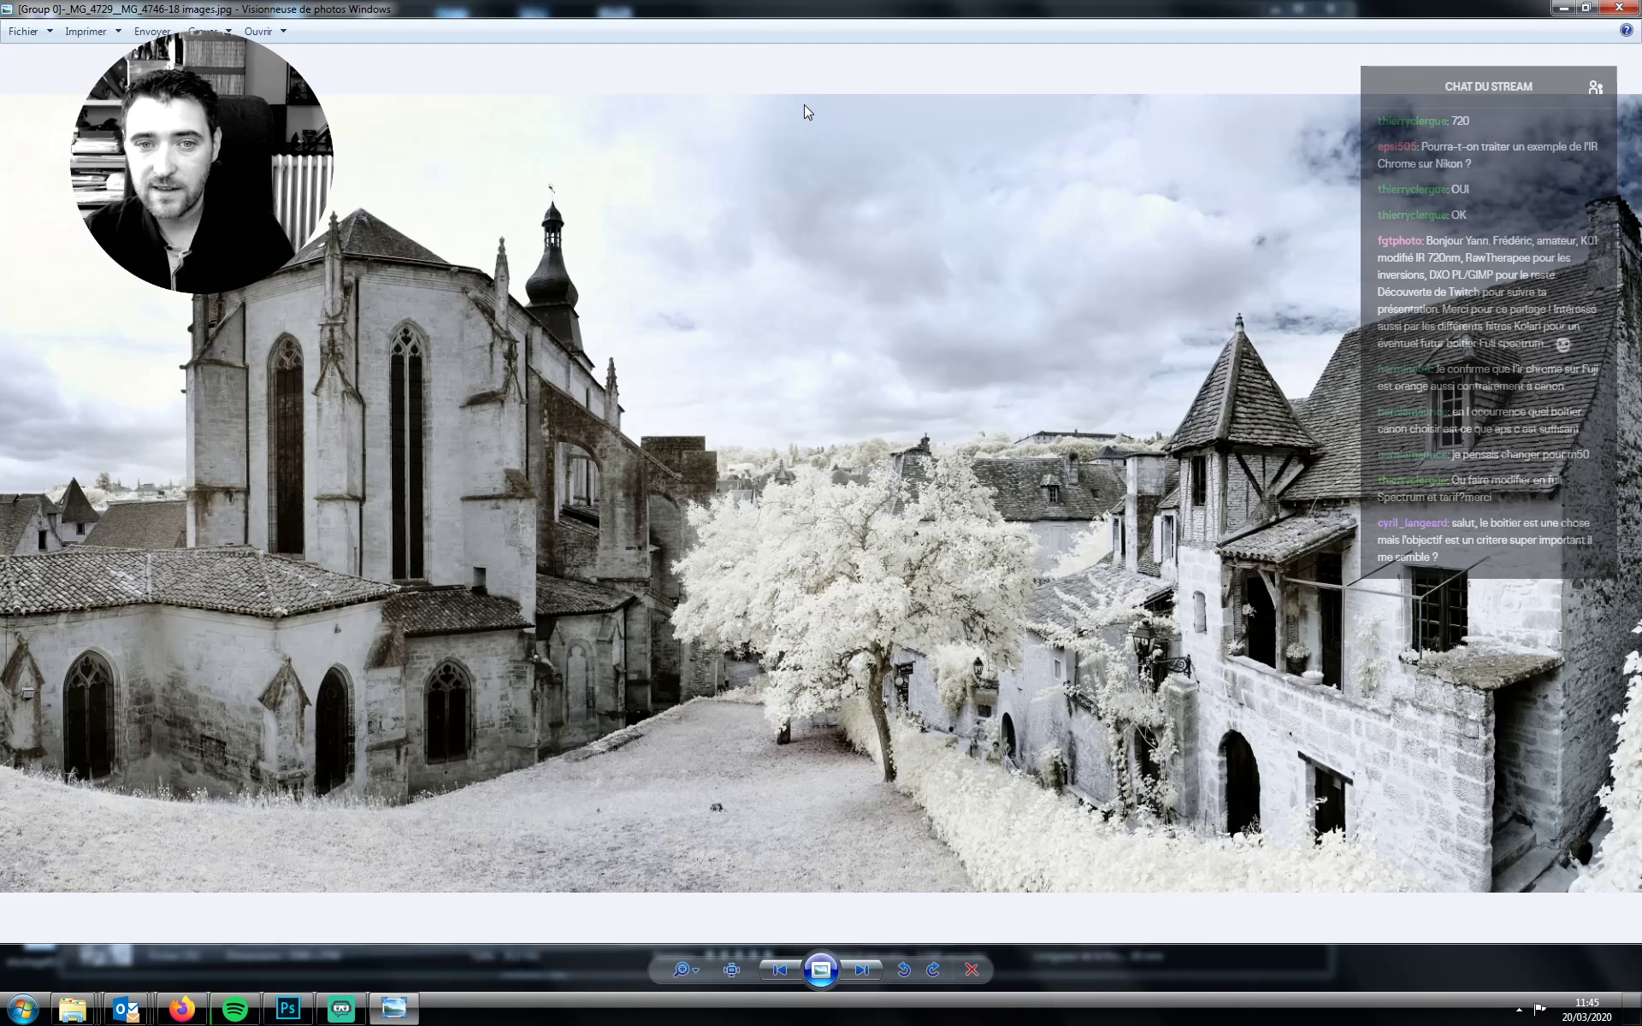
# Examine the panorama's tree, passers-by, houses and church up close and as a whole, and close the photo viewer
pyautogui.scroll(2, 957, 487)
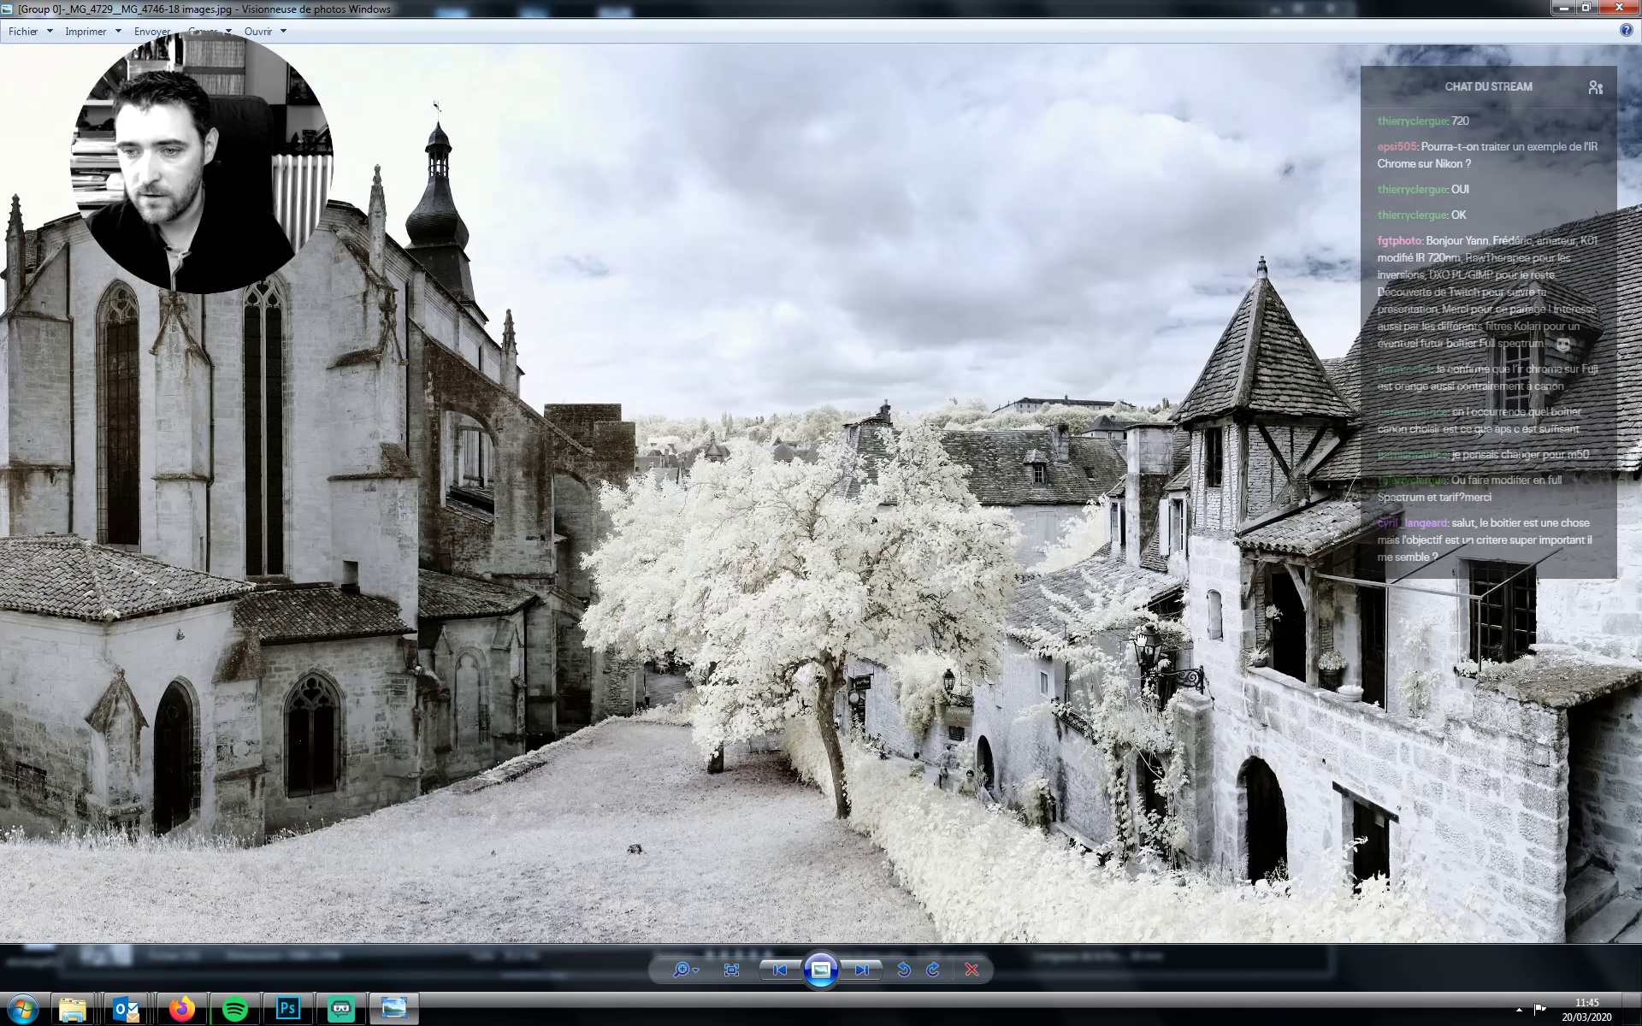
pyautogui.scroll(3, 935, 454)
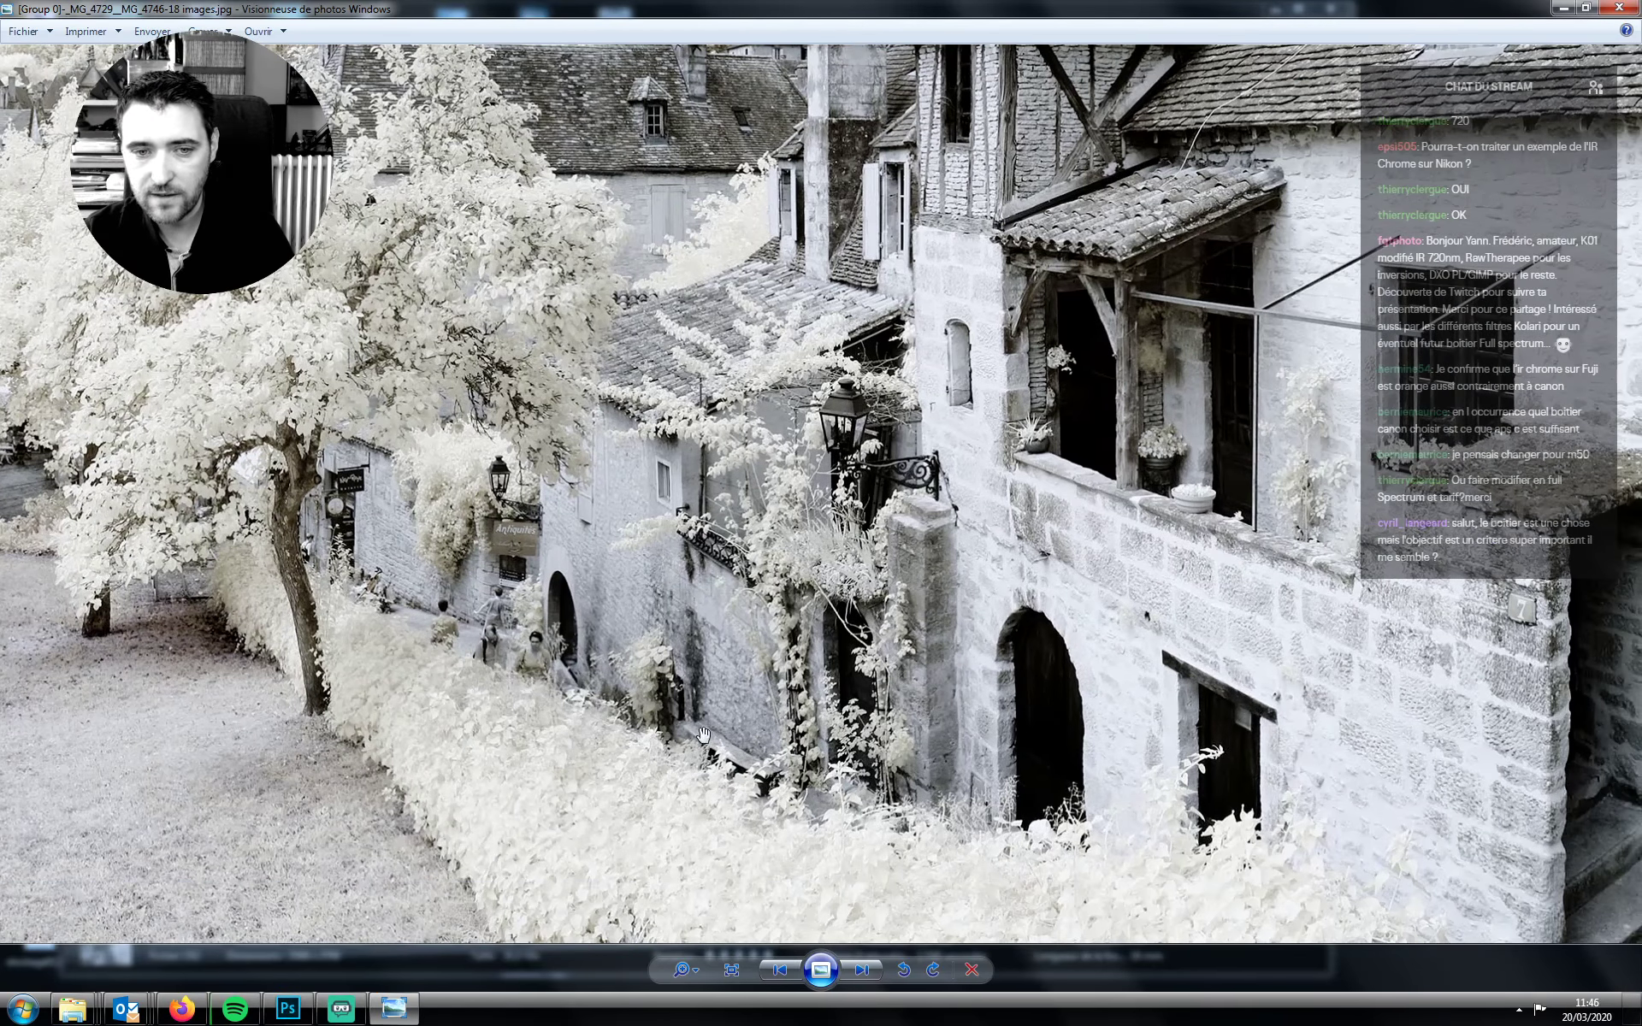
pyautogui.moveTo(1184, 811); pyautogui.dragTo(1081, 709)
pyautogui.scroll(-4, 1081, 710)
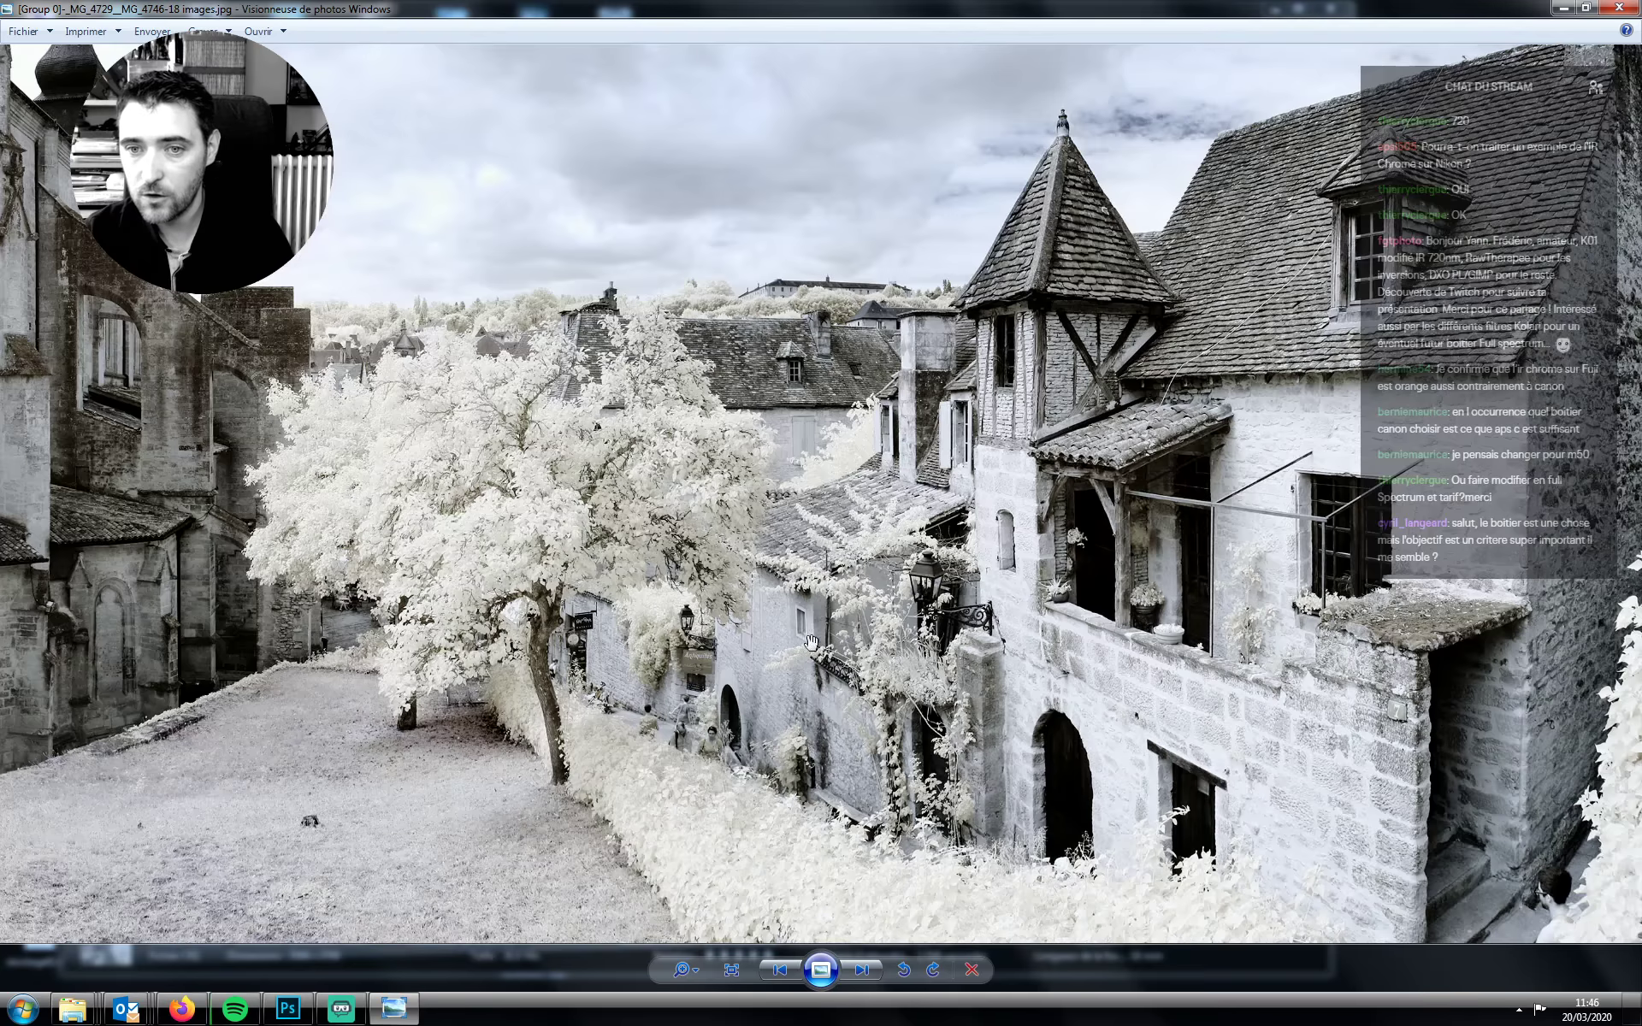
pyautogui.scroll(-4, 855, 658)
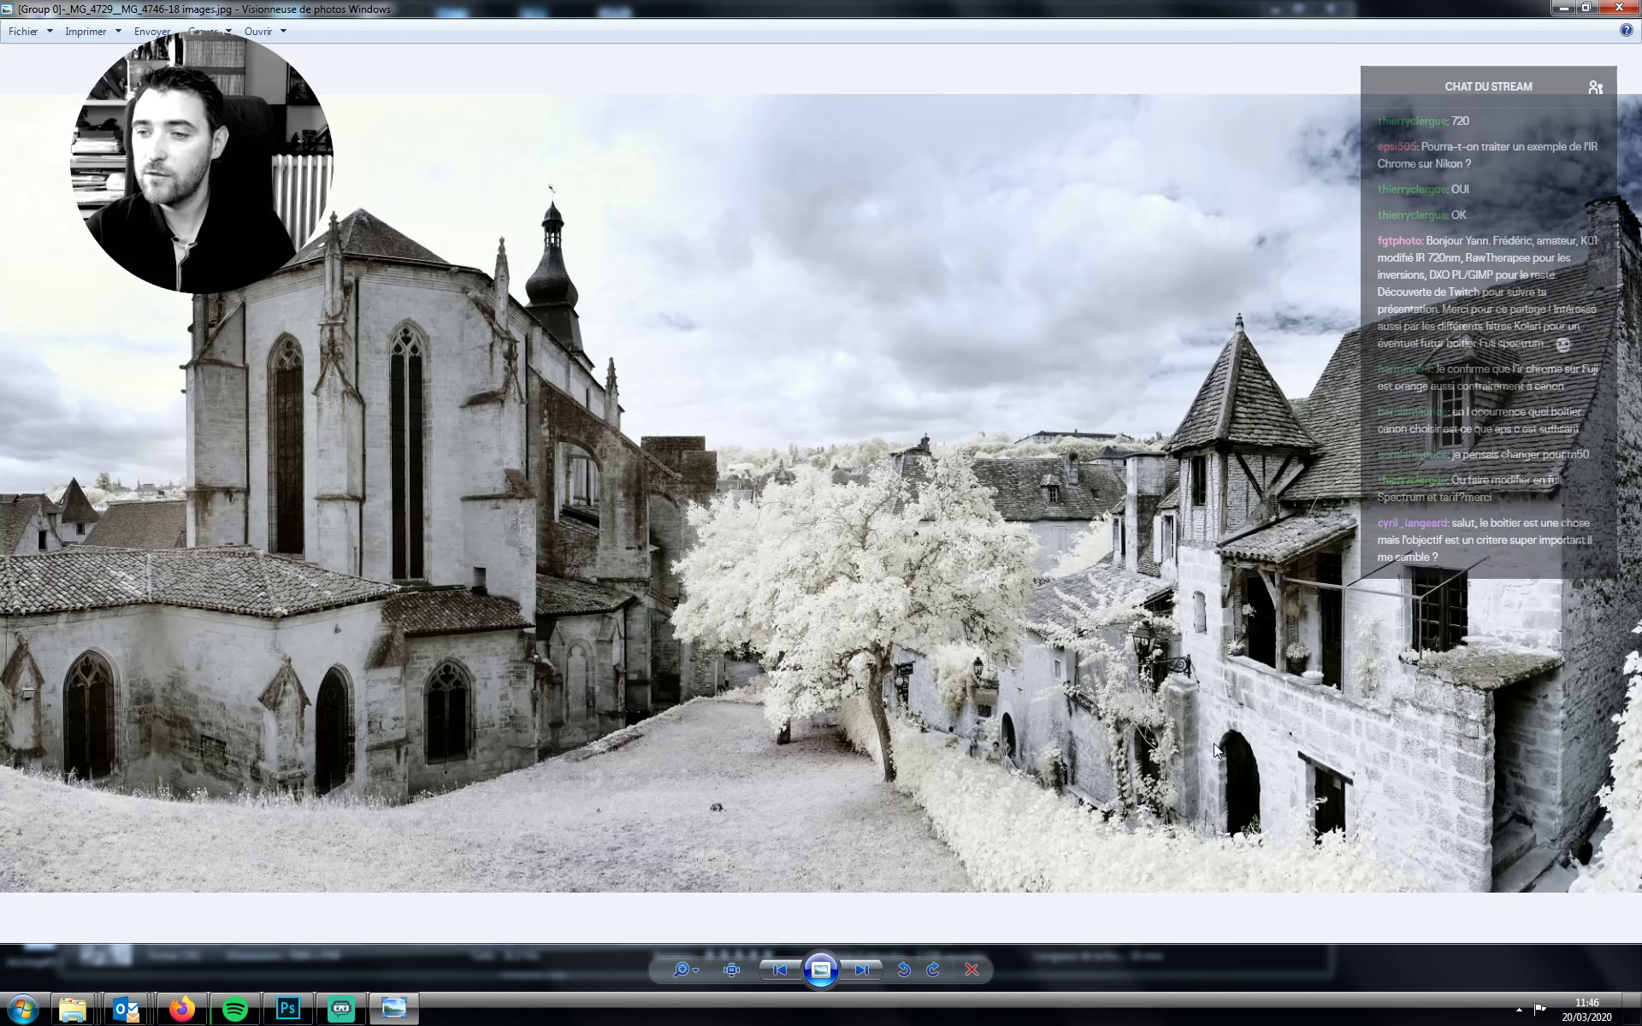
pyautogui.scroll(5, 1191, 712)
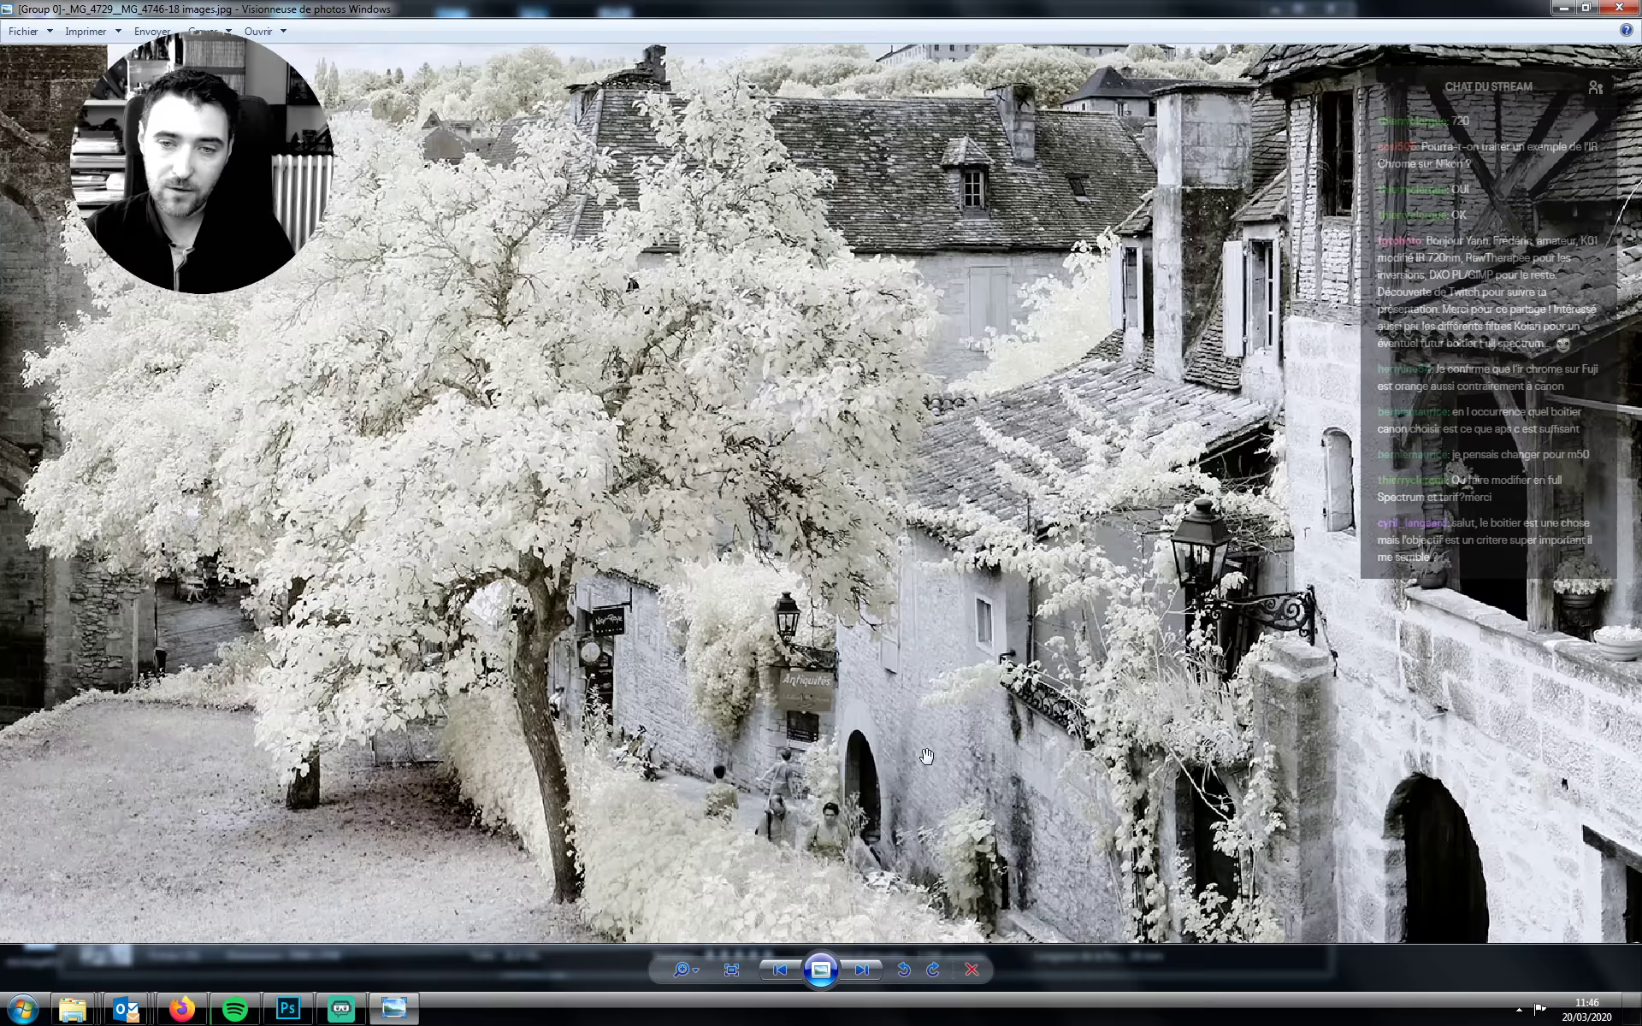
pyautogui.scroll(-5, 742, 727)
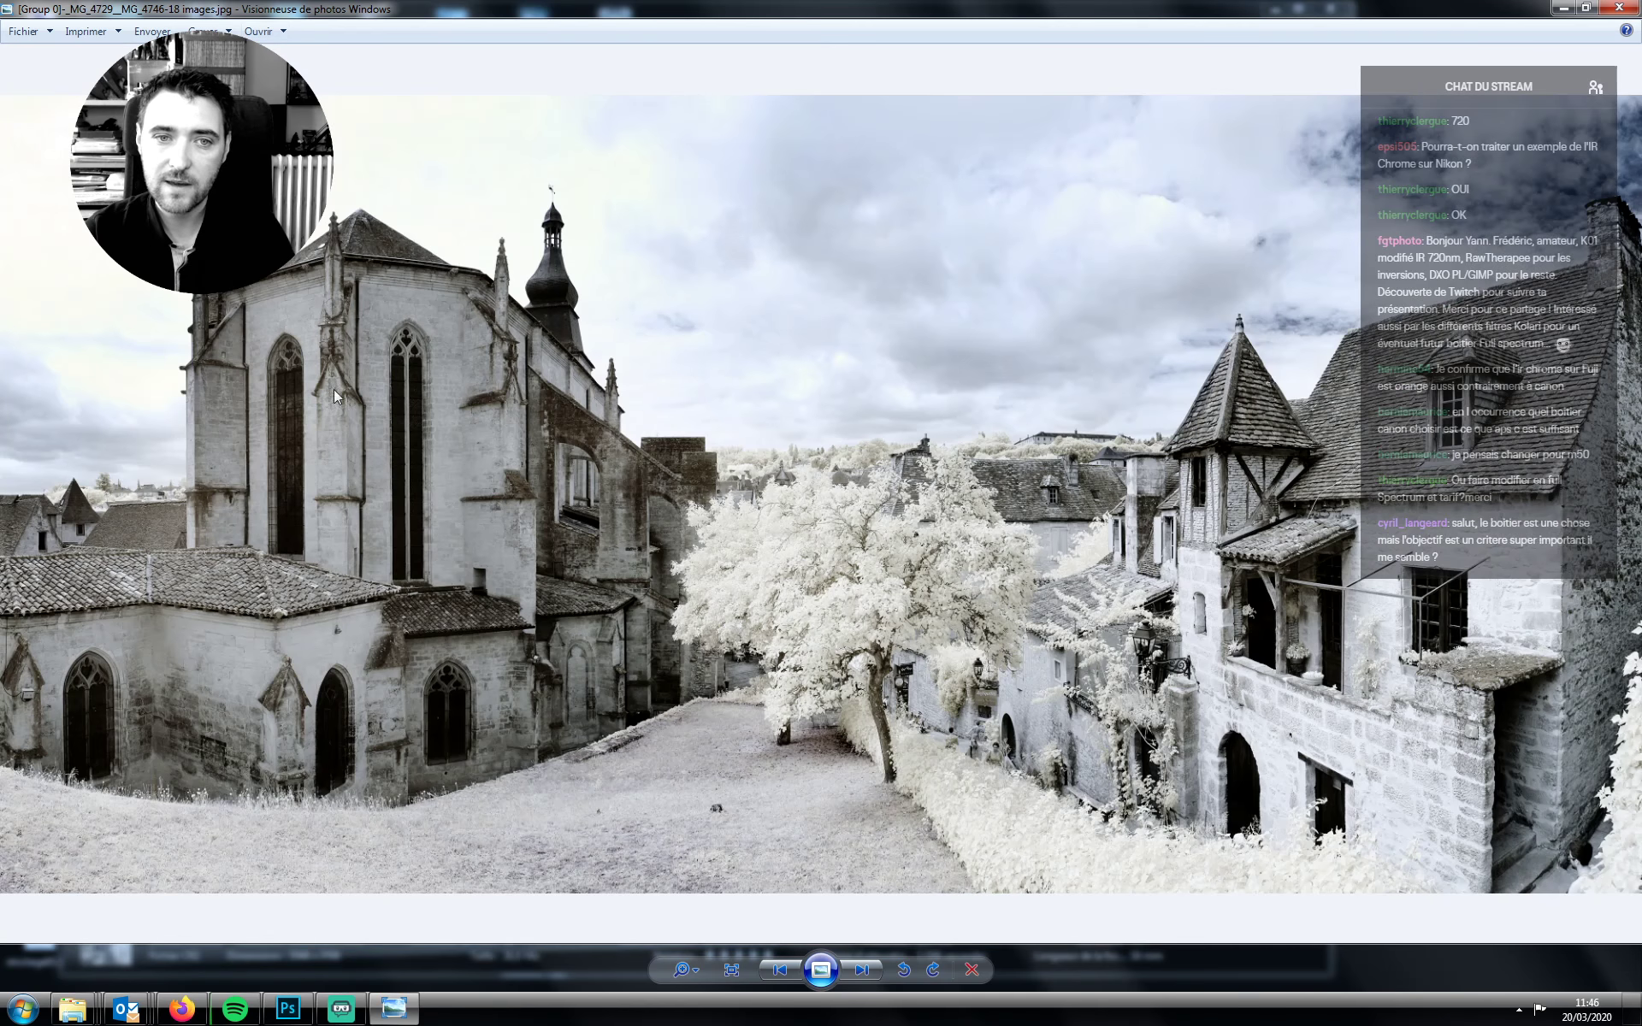
pyautogui.scroll(3, 870, 558)
pyautogui.scroll(-3, 870, 557)
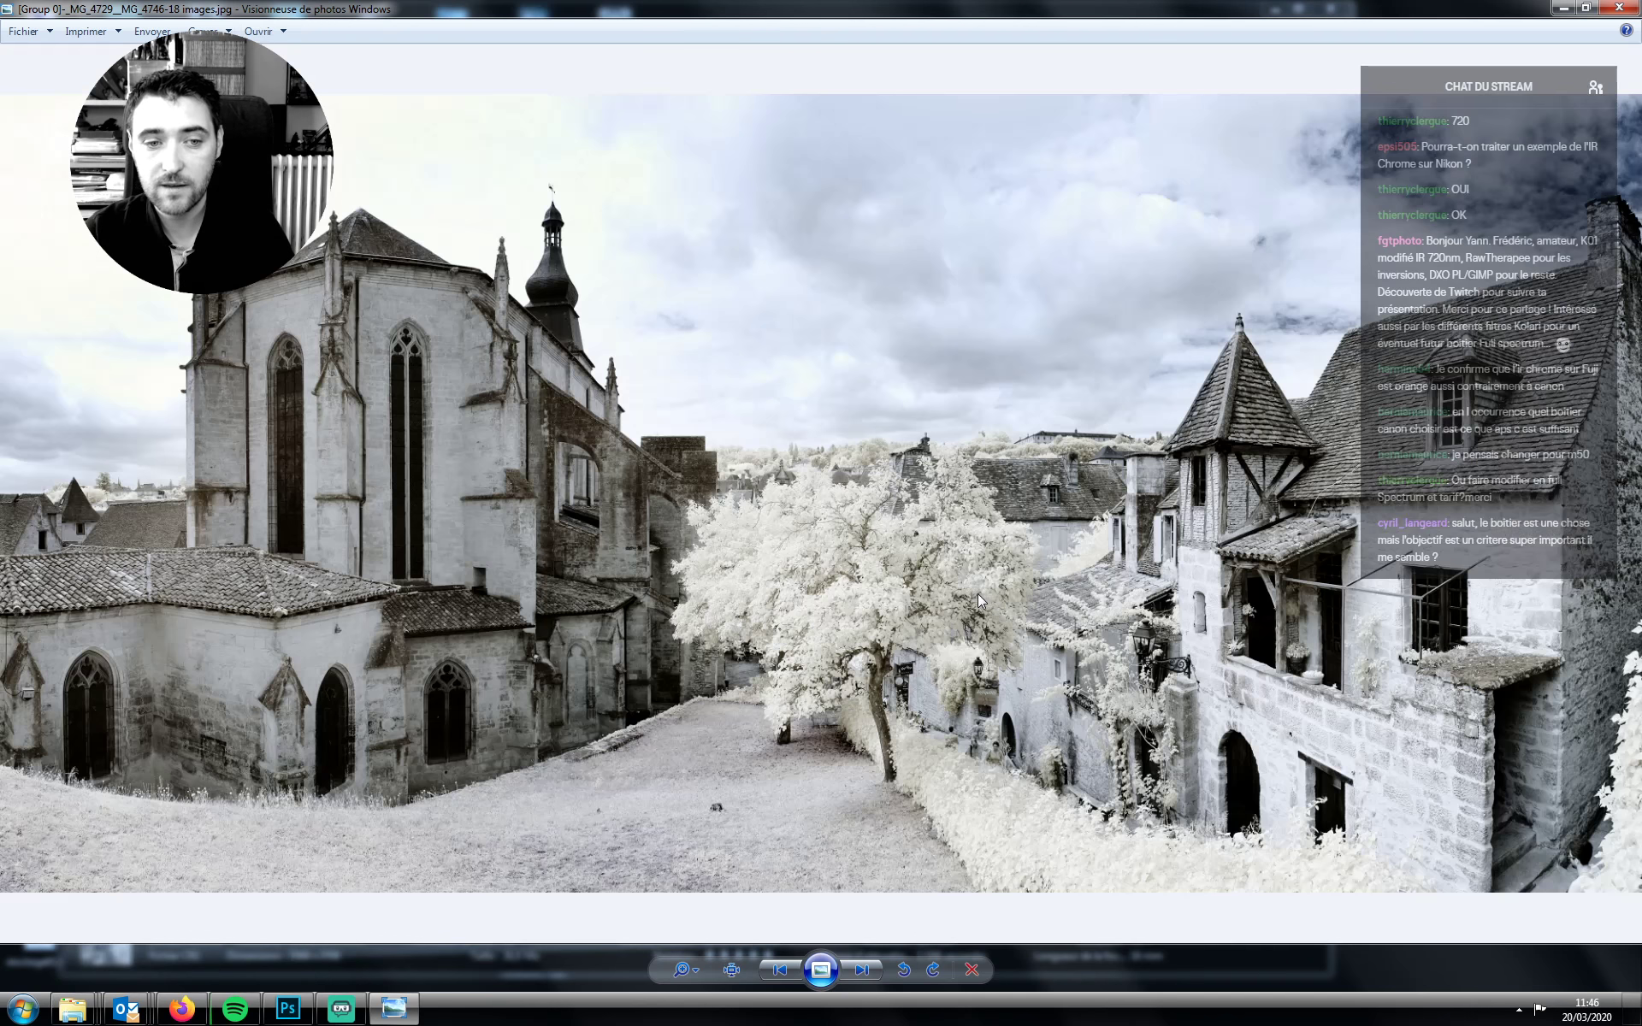
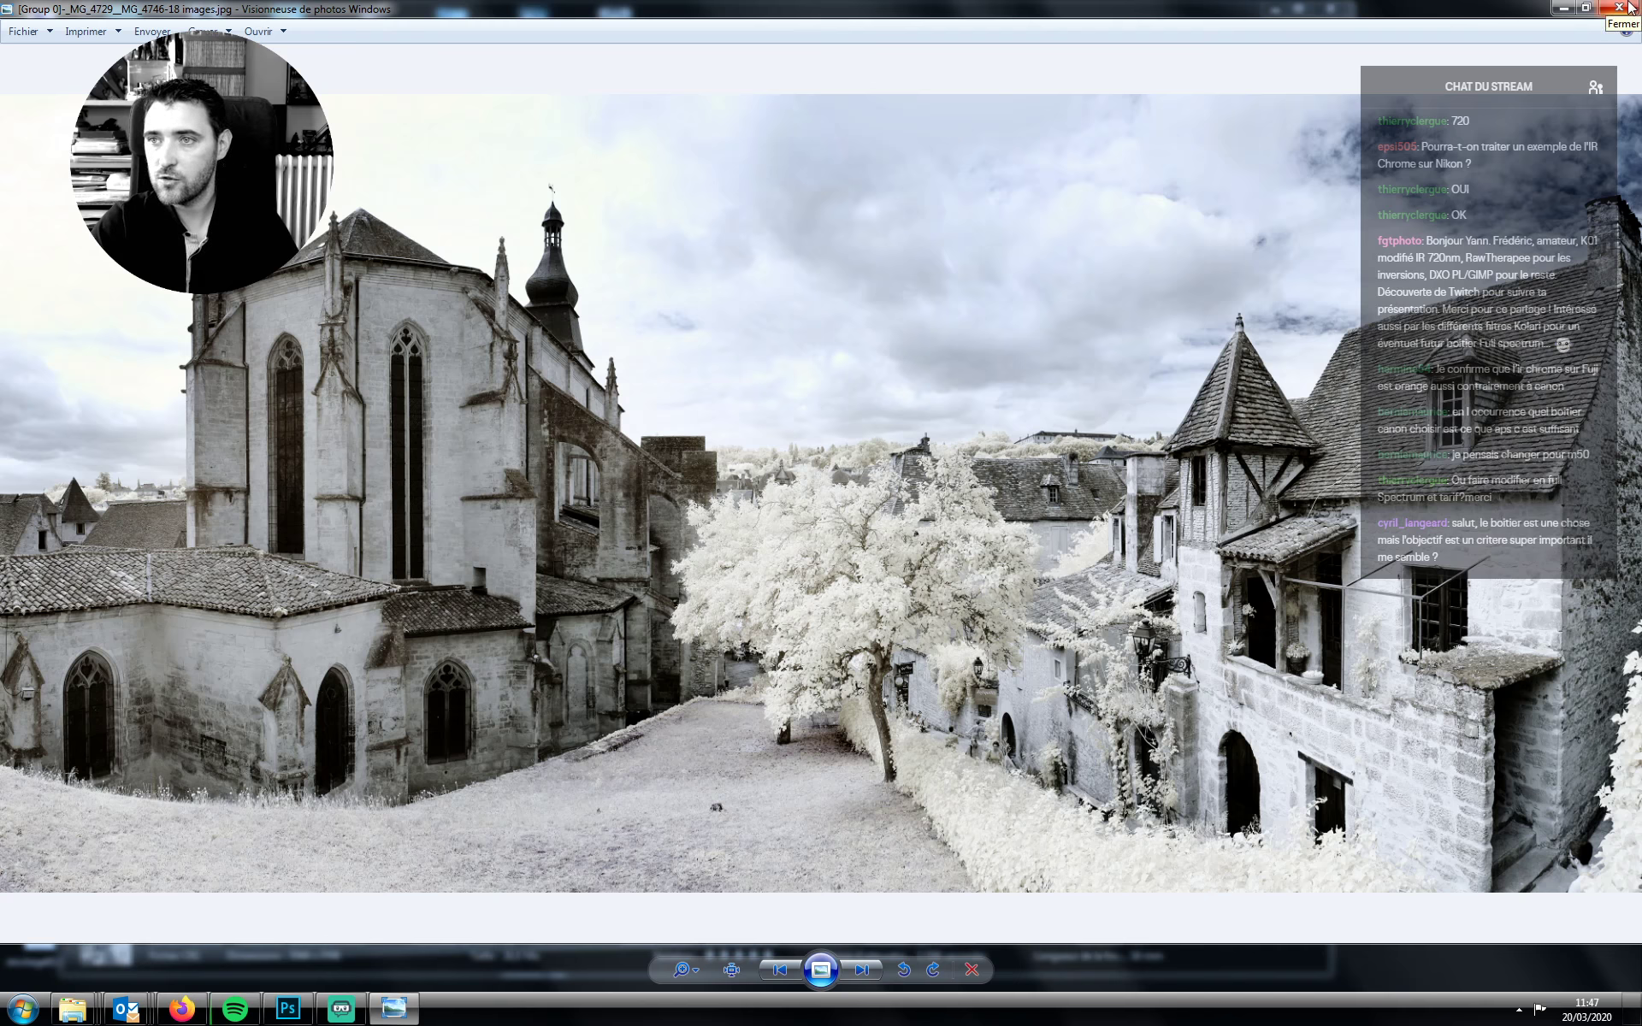
pyautogui.click(1630, 8)
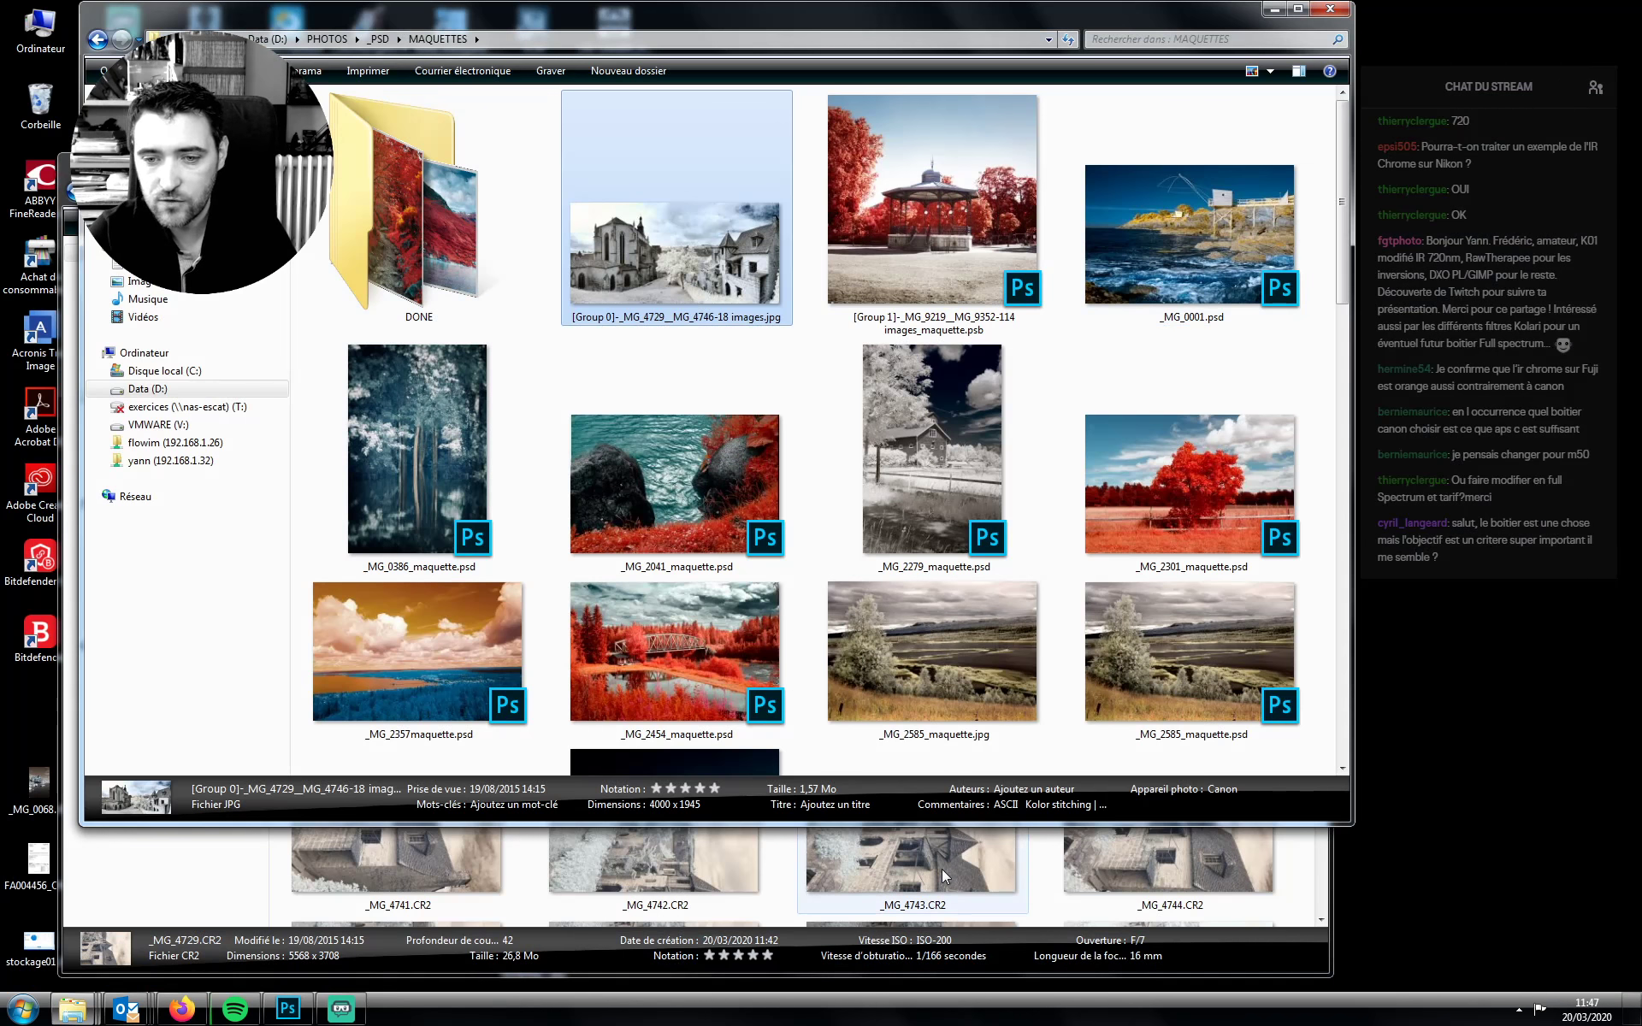
# Delete _MG_4747.CR2 and _MG_4748.CR2 from the 2020.03.20 folder and maximize its window
pyautogui.click(944, 876)
pyautogui.scroll(-1, 844, 513)
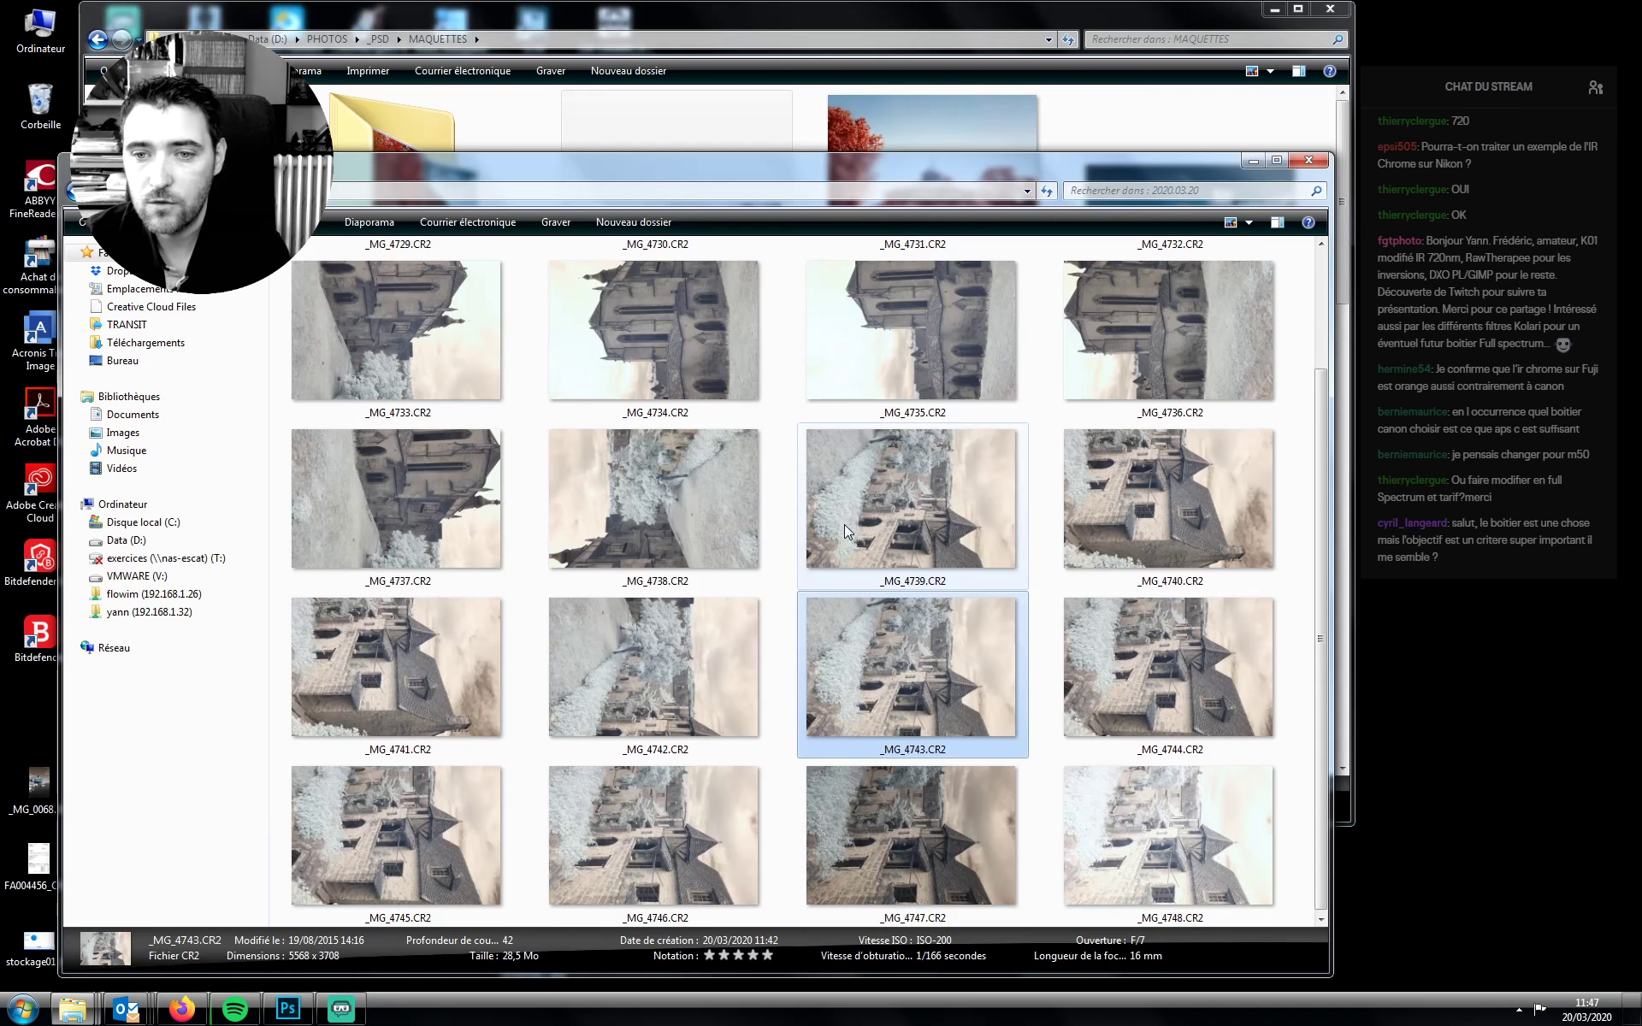
pyautogui.click(947, 870)
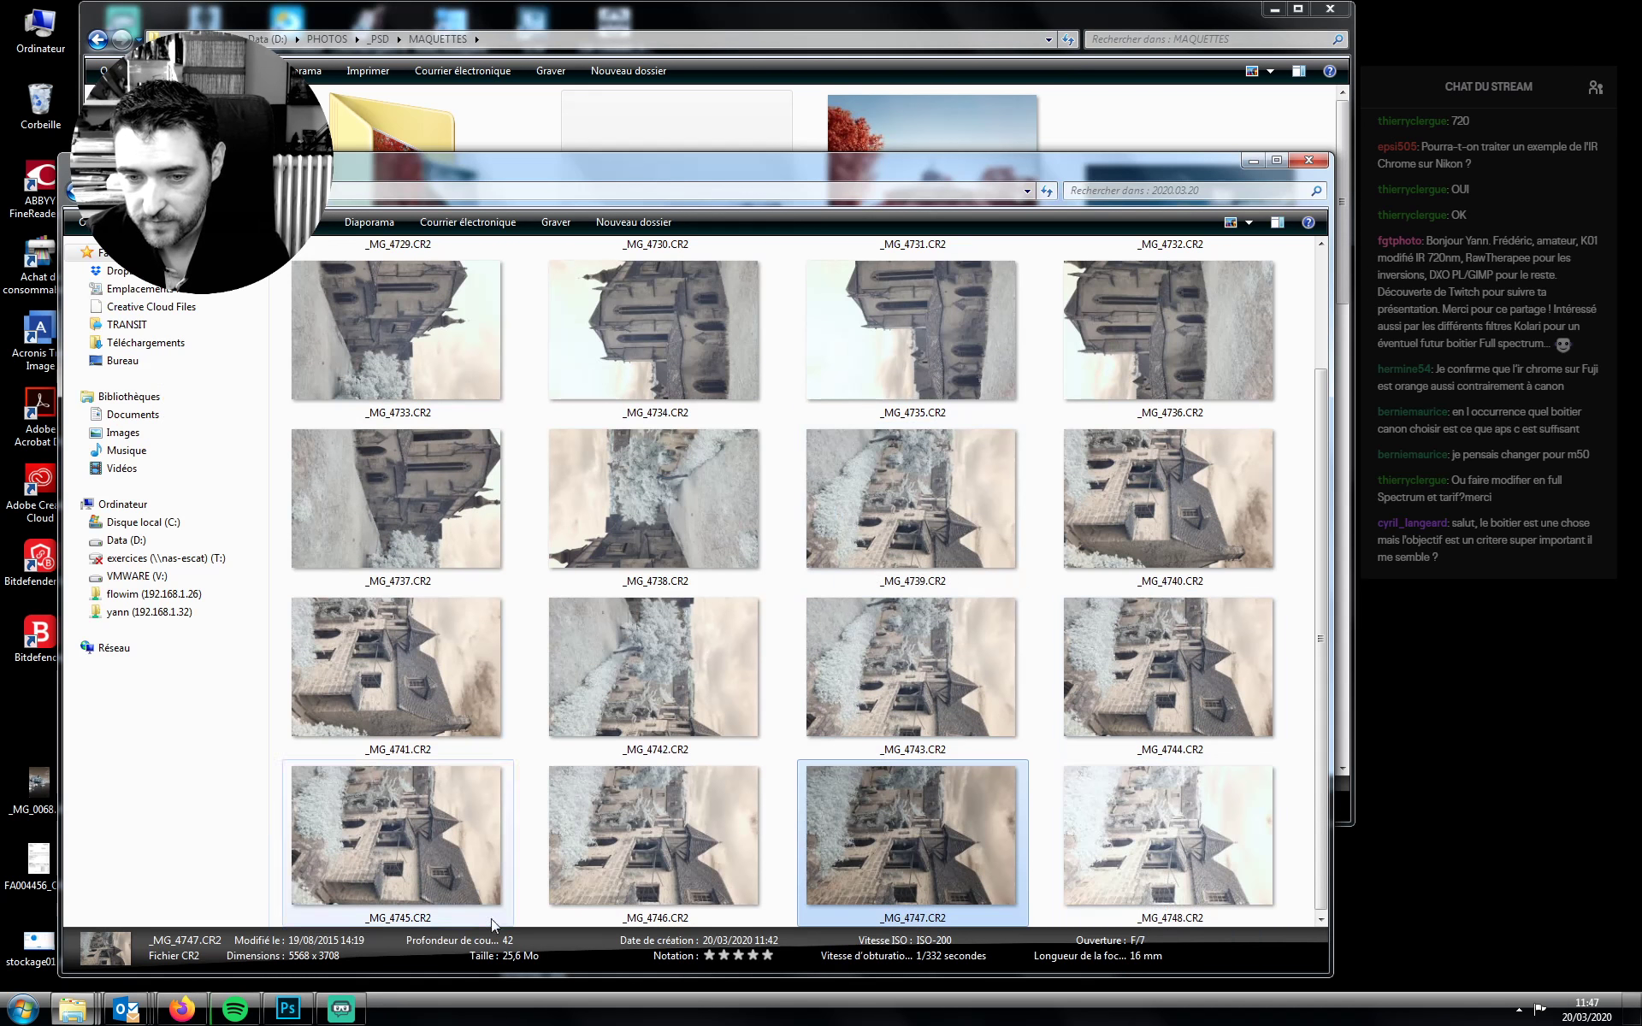
pyautogui.keyDown('ctrl'); pyautogui.click(1187, 847); pyautogui.keyUp('ctrl')
pyautogui.press('Delete')
pyautogui.press('Return')
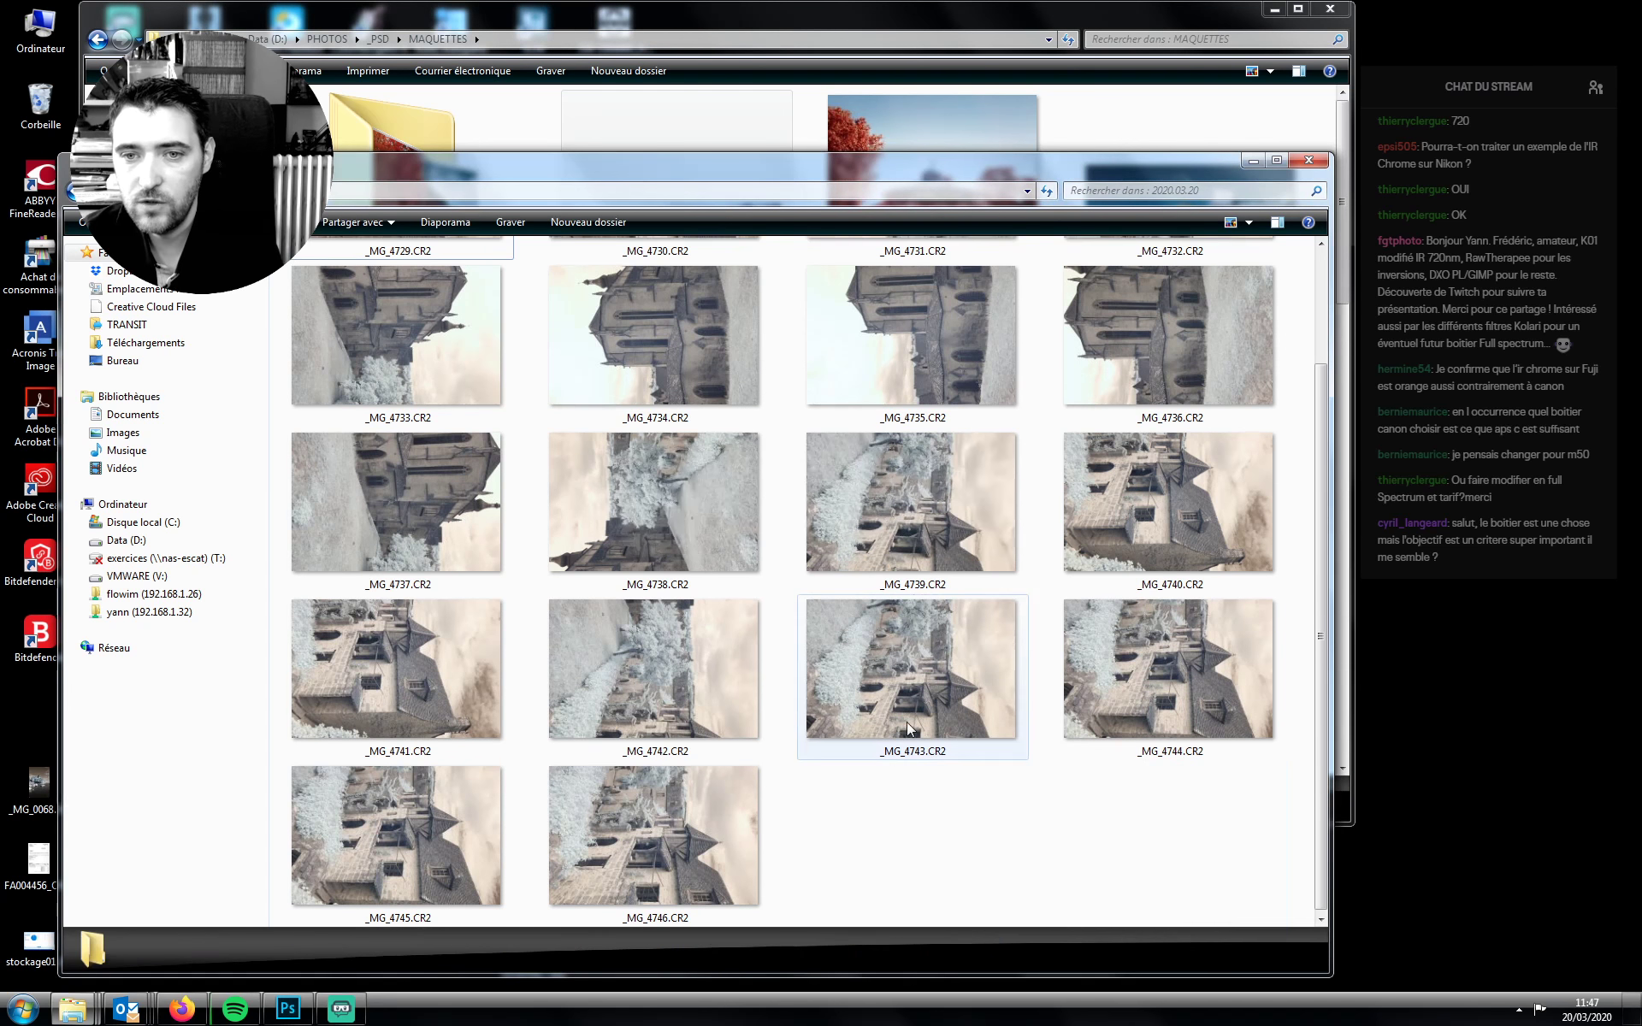
pyautogui.moveTo(883, 614)
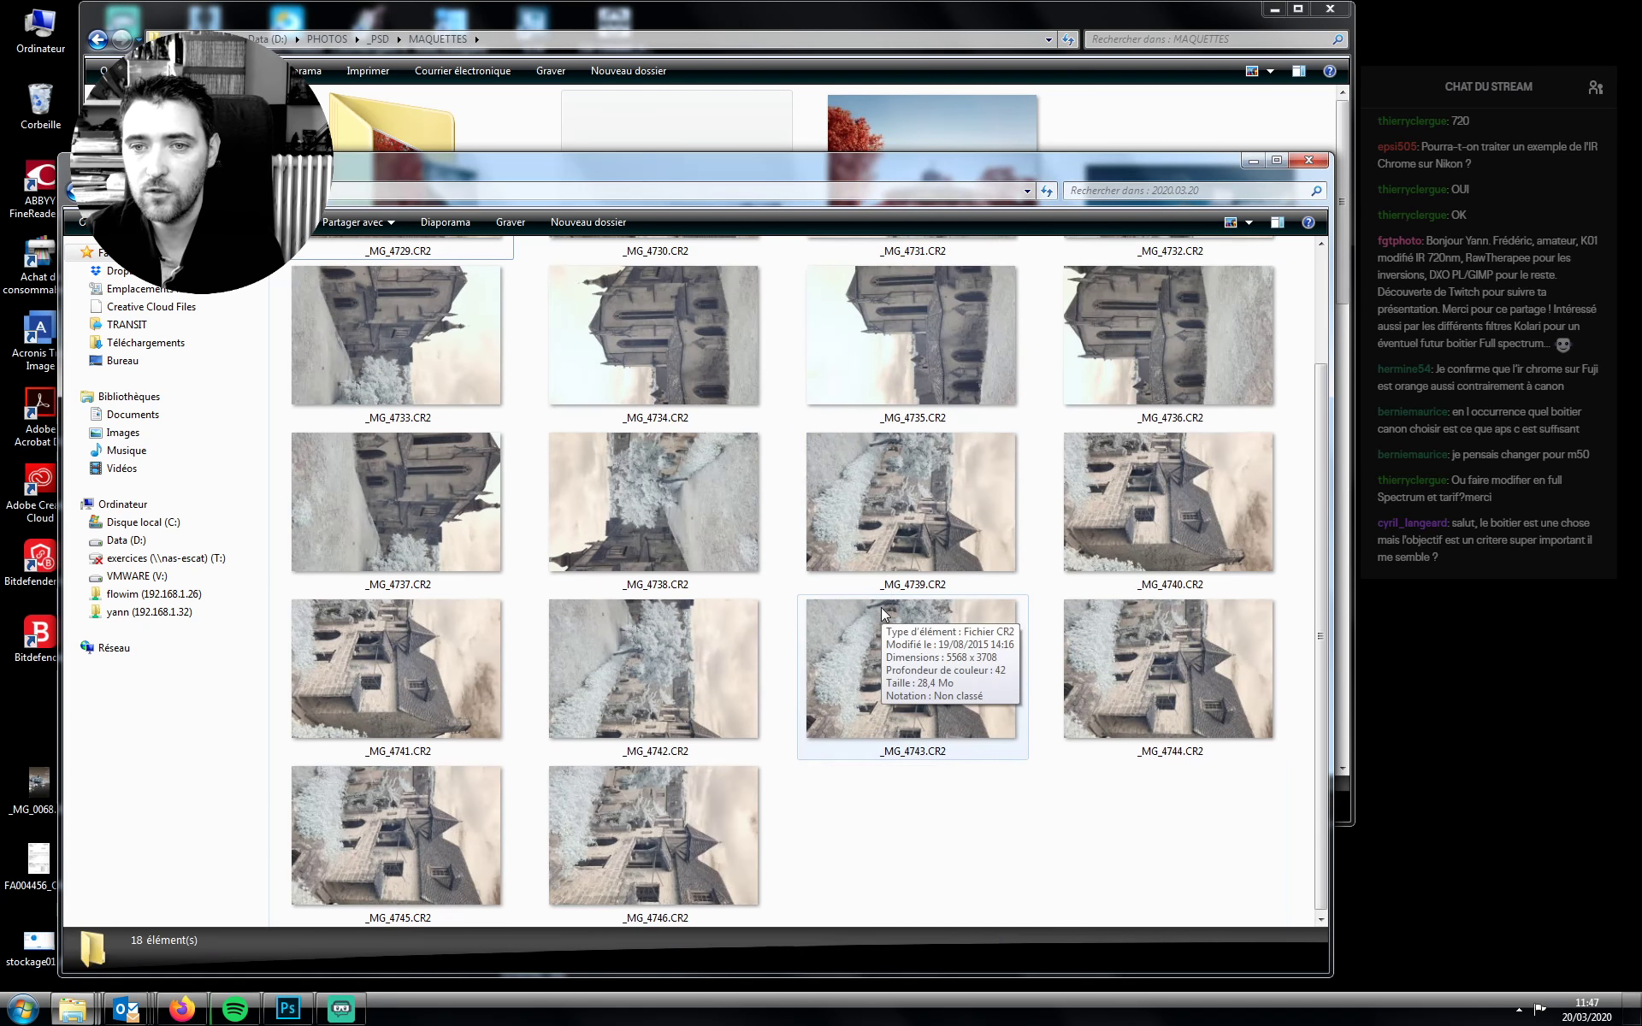
pyautogui.click(1276, 161)
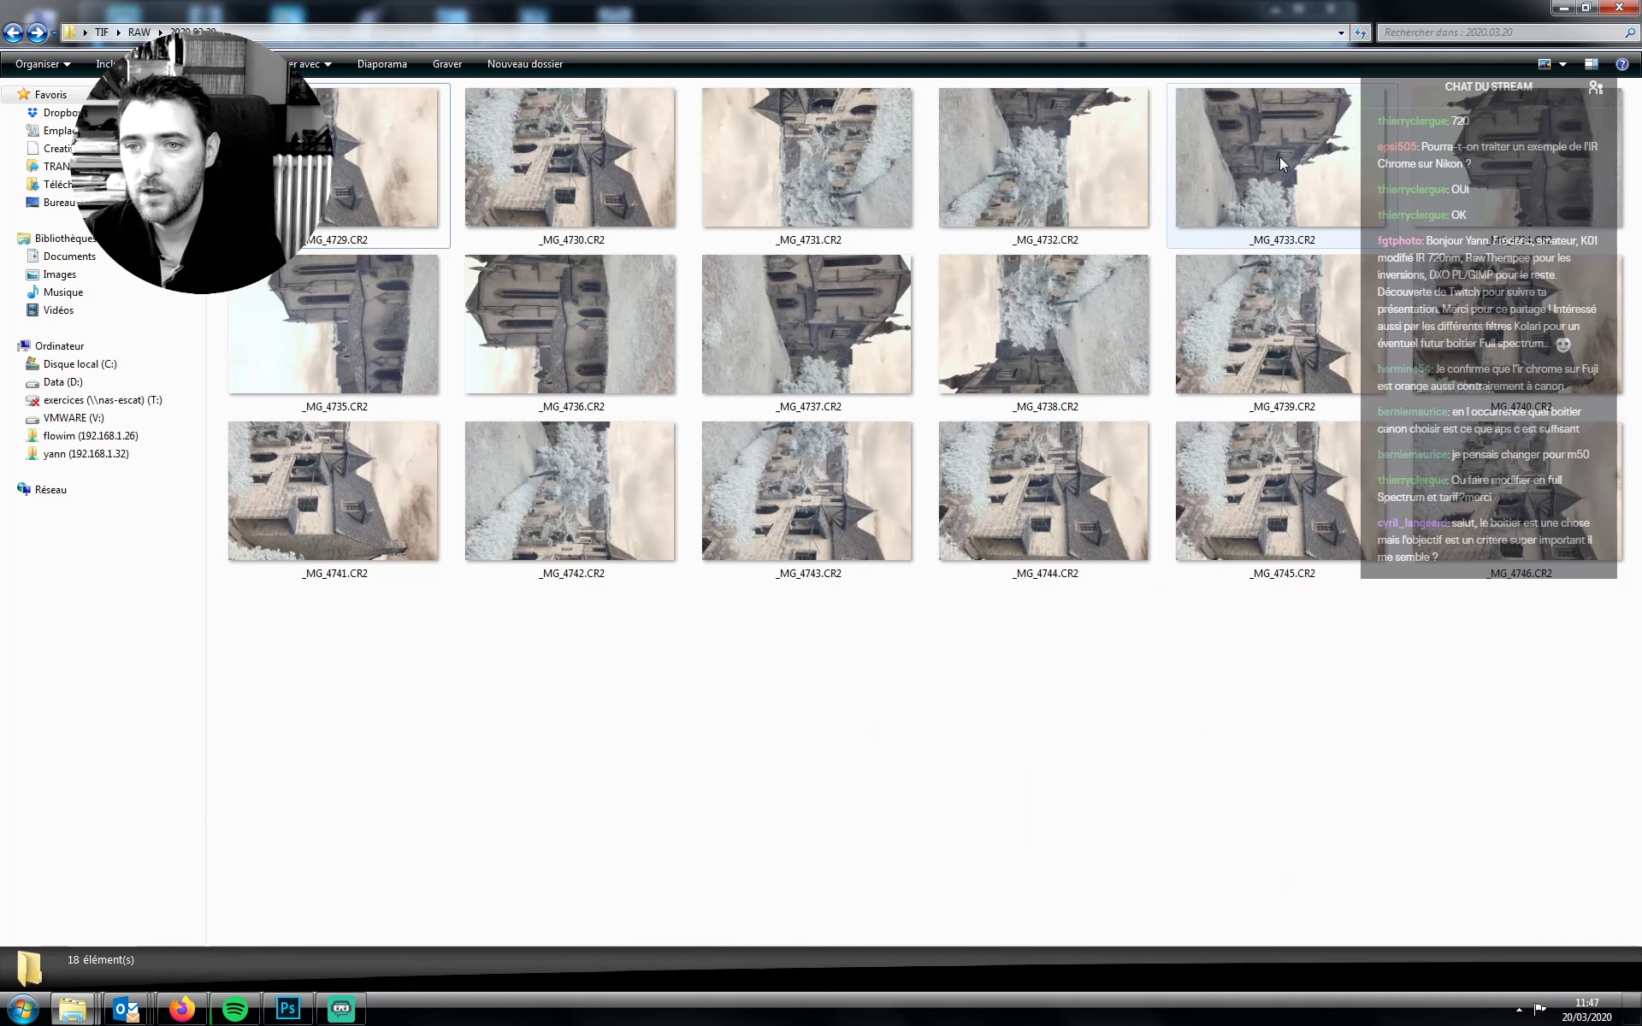
# Show the CR2 files in the details view and switch back to extra large thumbnails
pyautogui.rightClick(949, 728)
pyautogui.moveTo(795, 383)
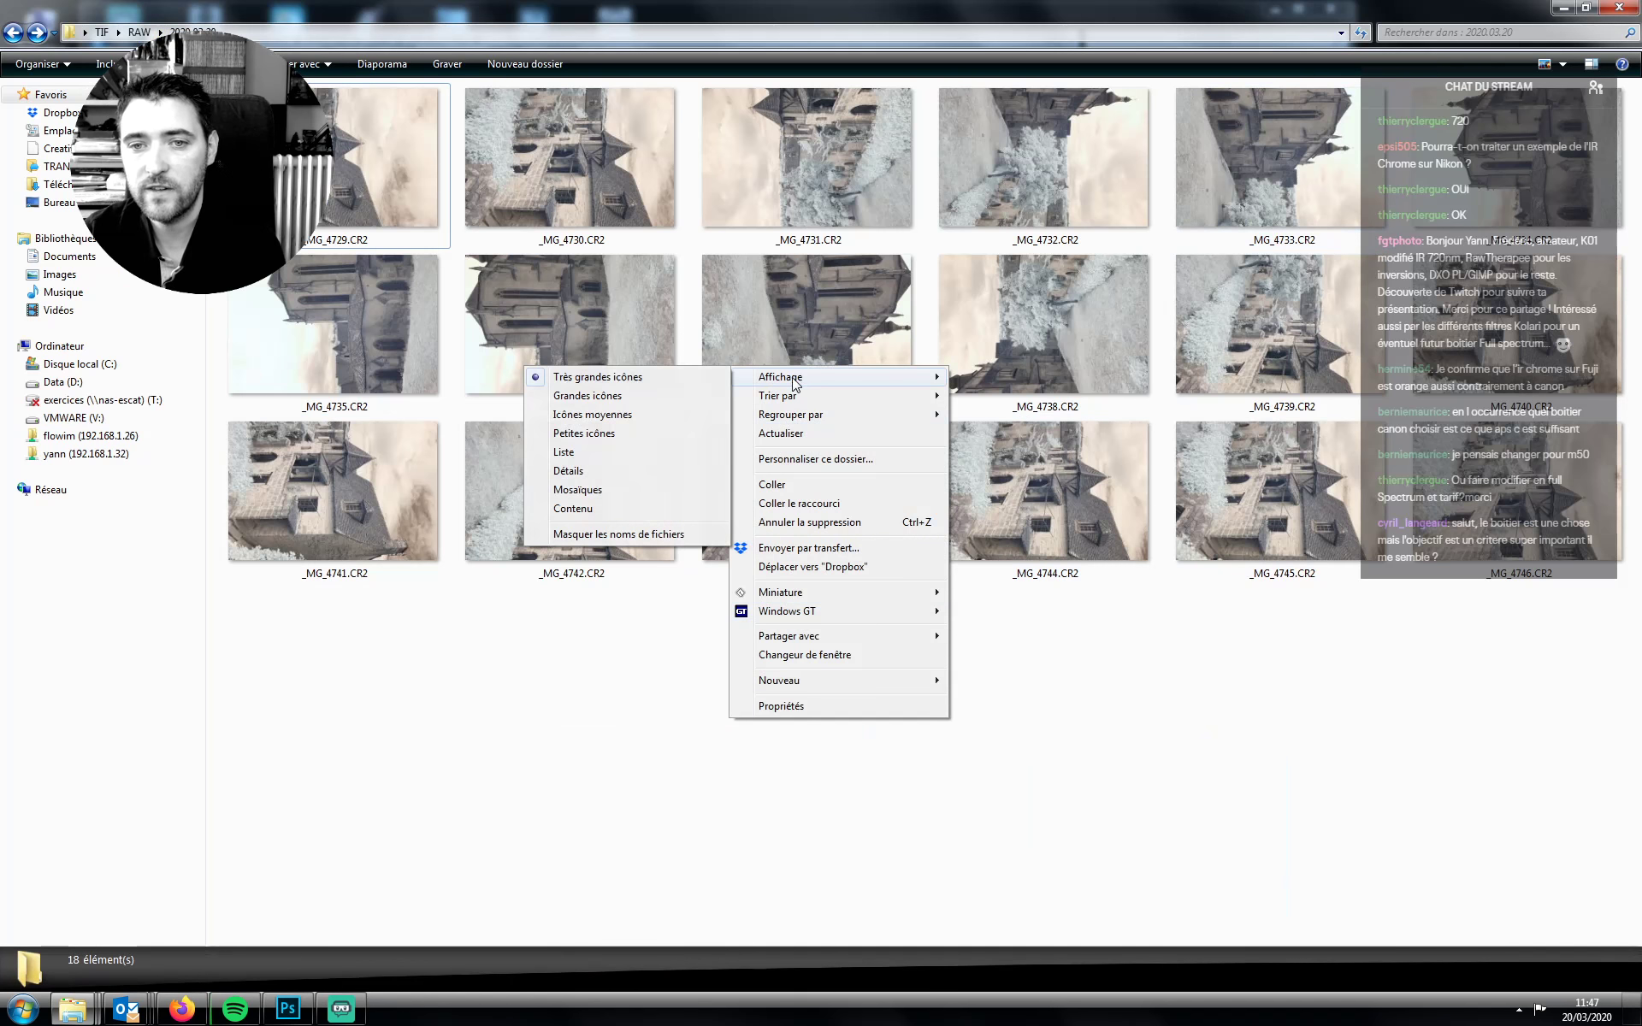
pyautogui.click(650, 471)
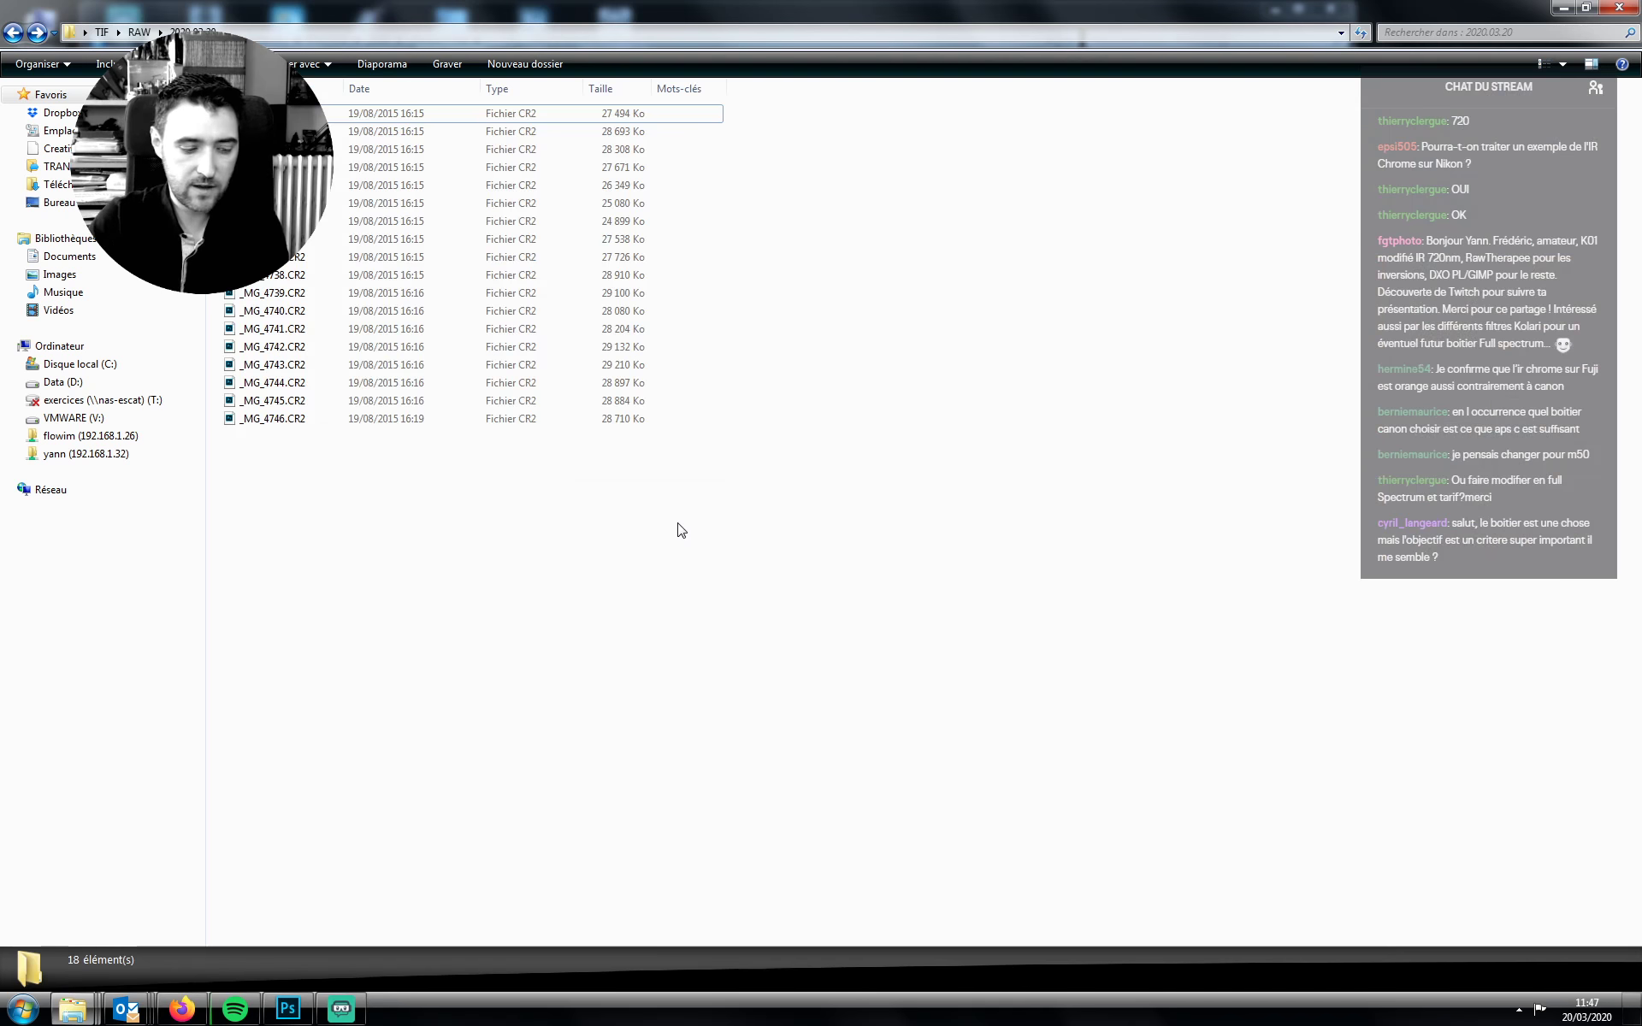
pyautogui.rightClick(790, 433)
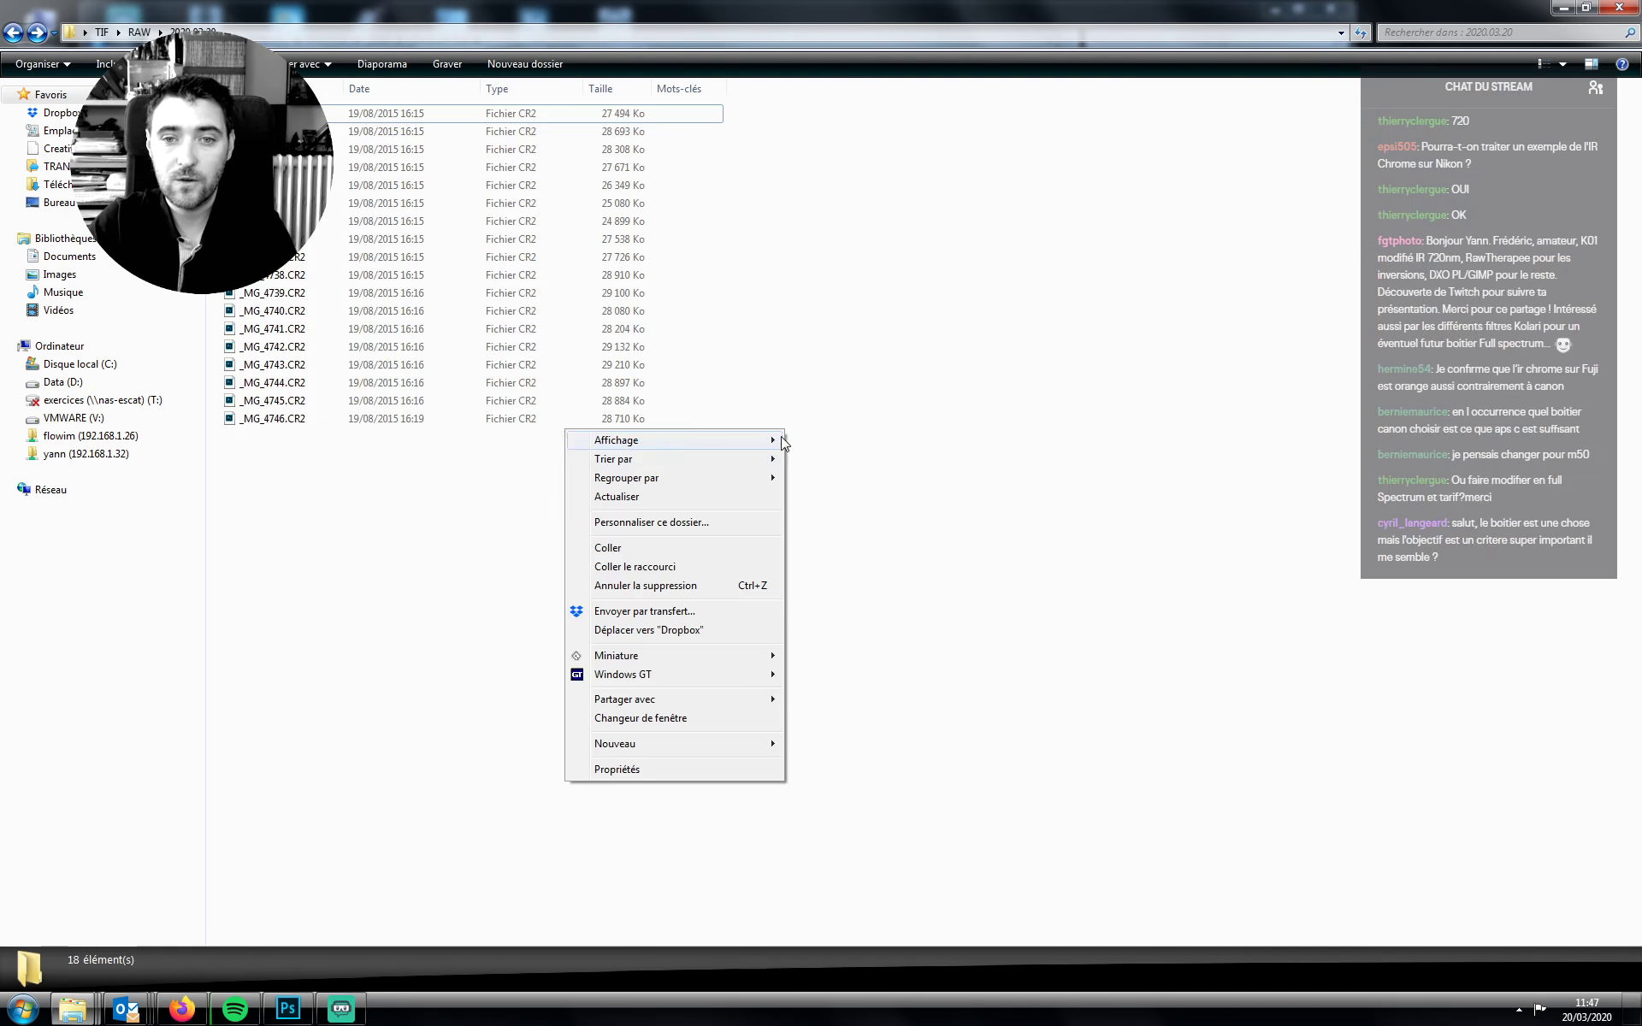
pyautogui.moveTo(566, 453)
pyautogui.click(526, 444)
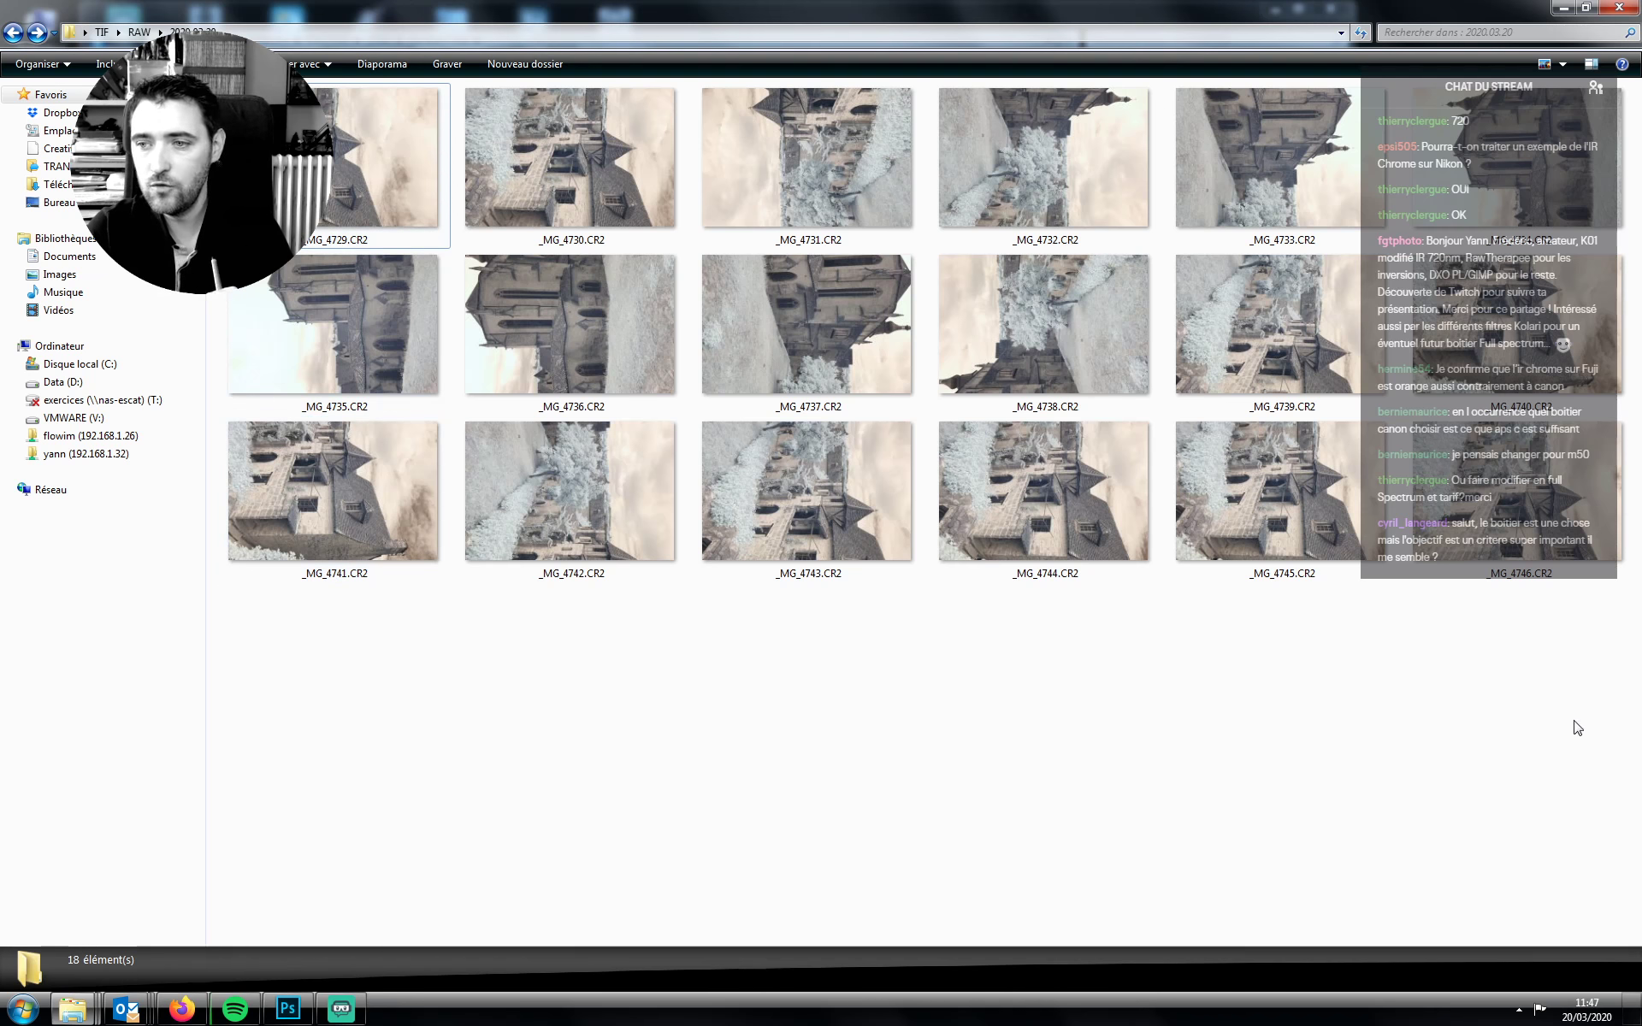
# Open _MG_4729.CR2 in Digital Photo Professional 4 and view the 2020.03.20 folder's thumbnails through the last row
pyautogui.rightClick(357, 133)
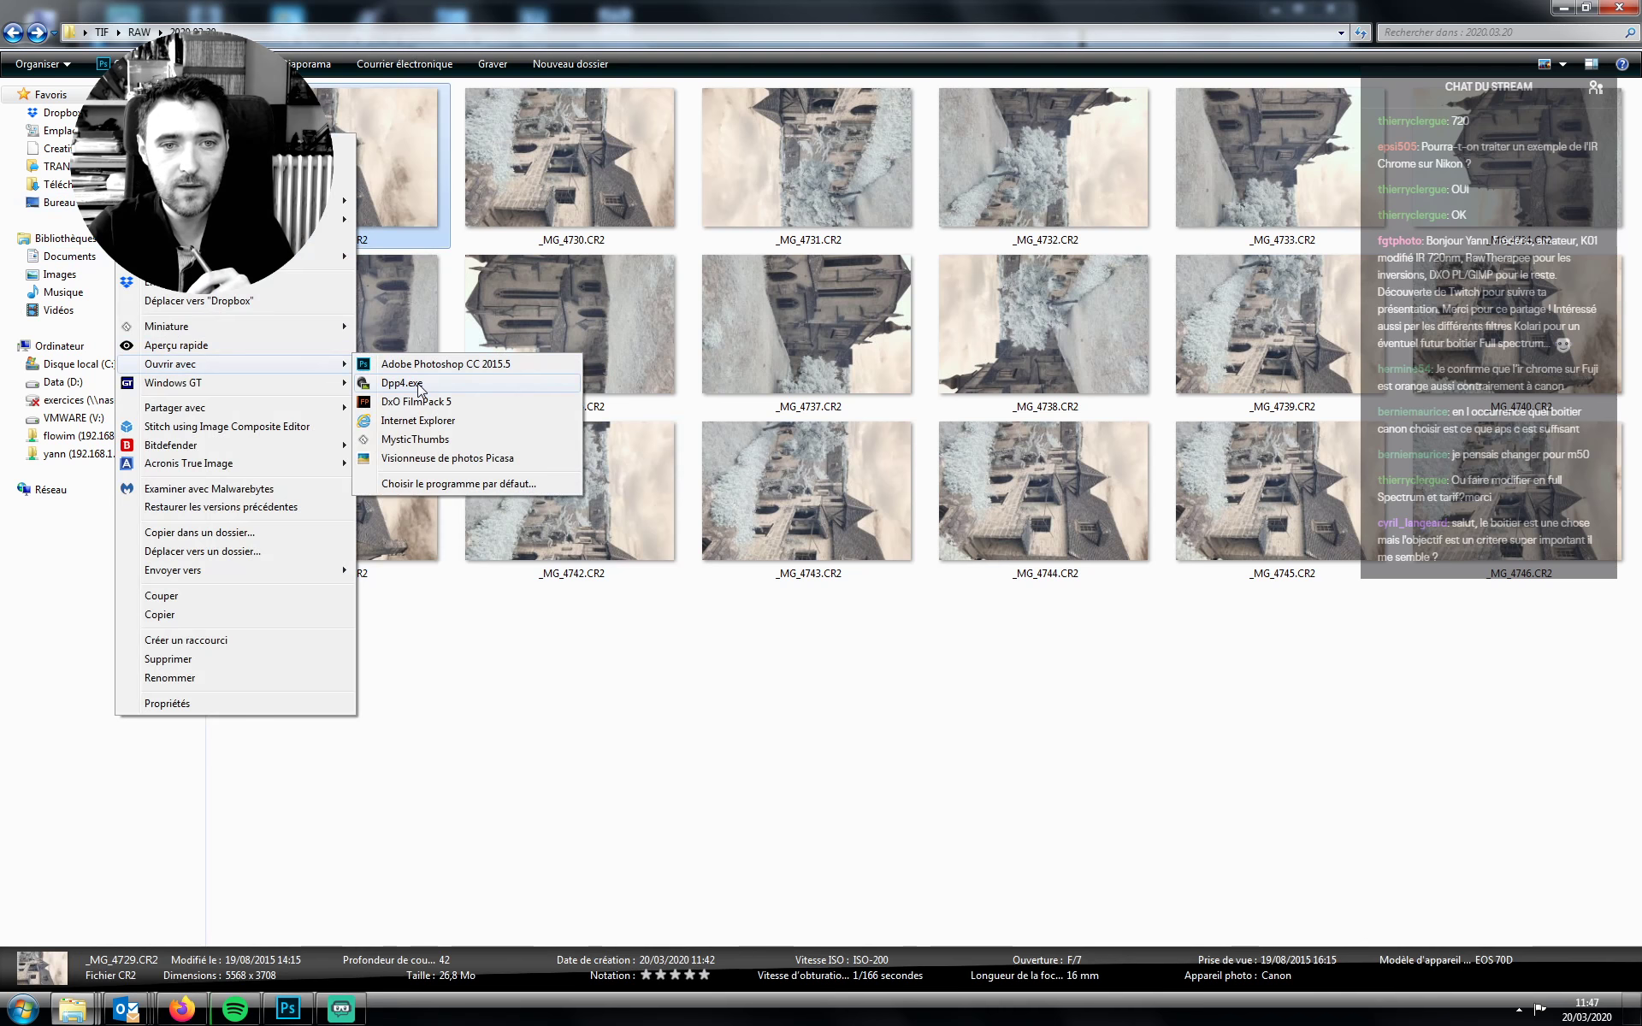
pyautogui.click(410, 368)
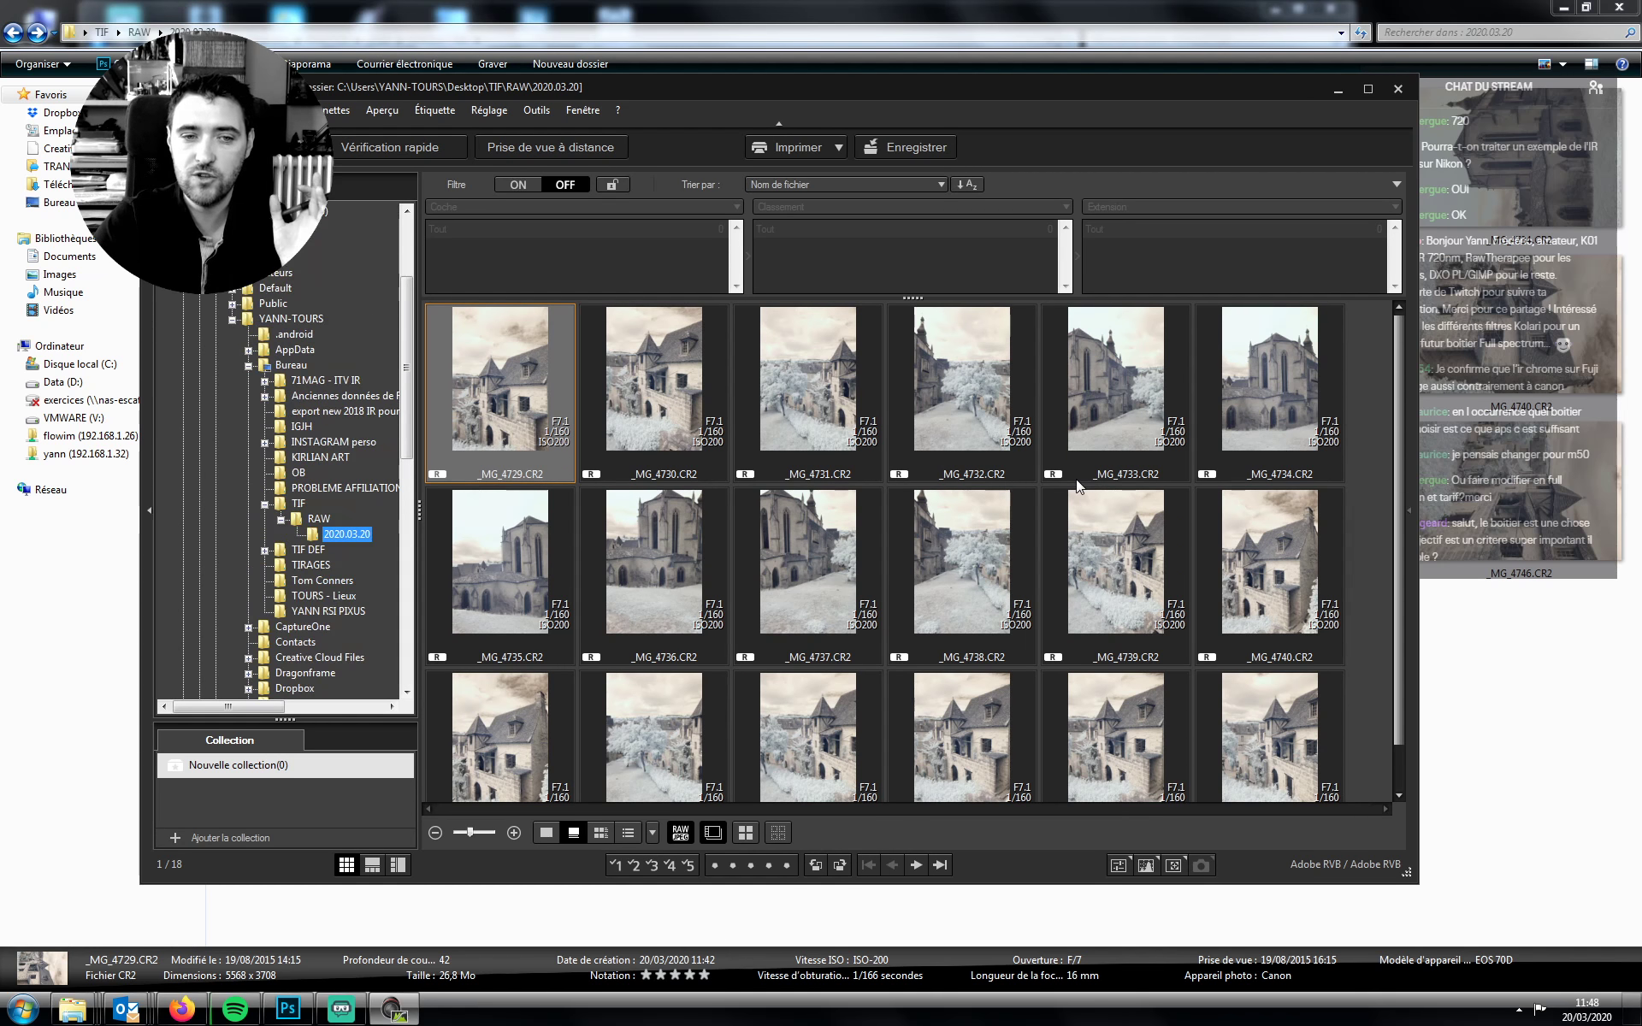
pyautogui.click(1117, 410)
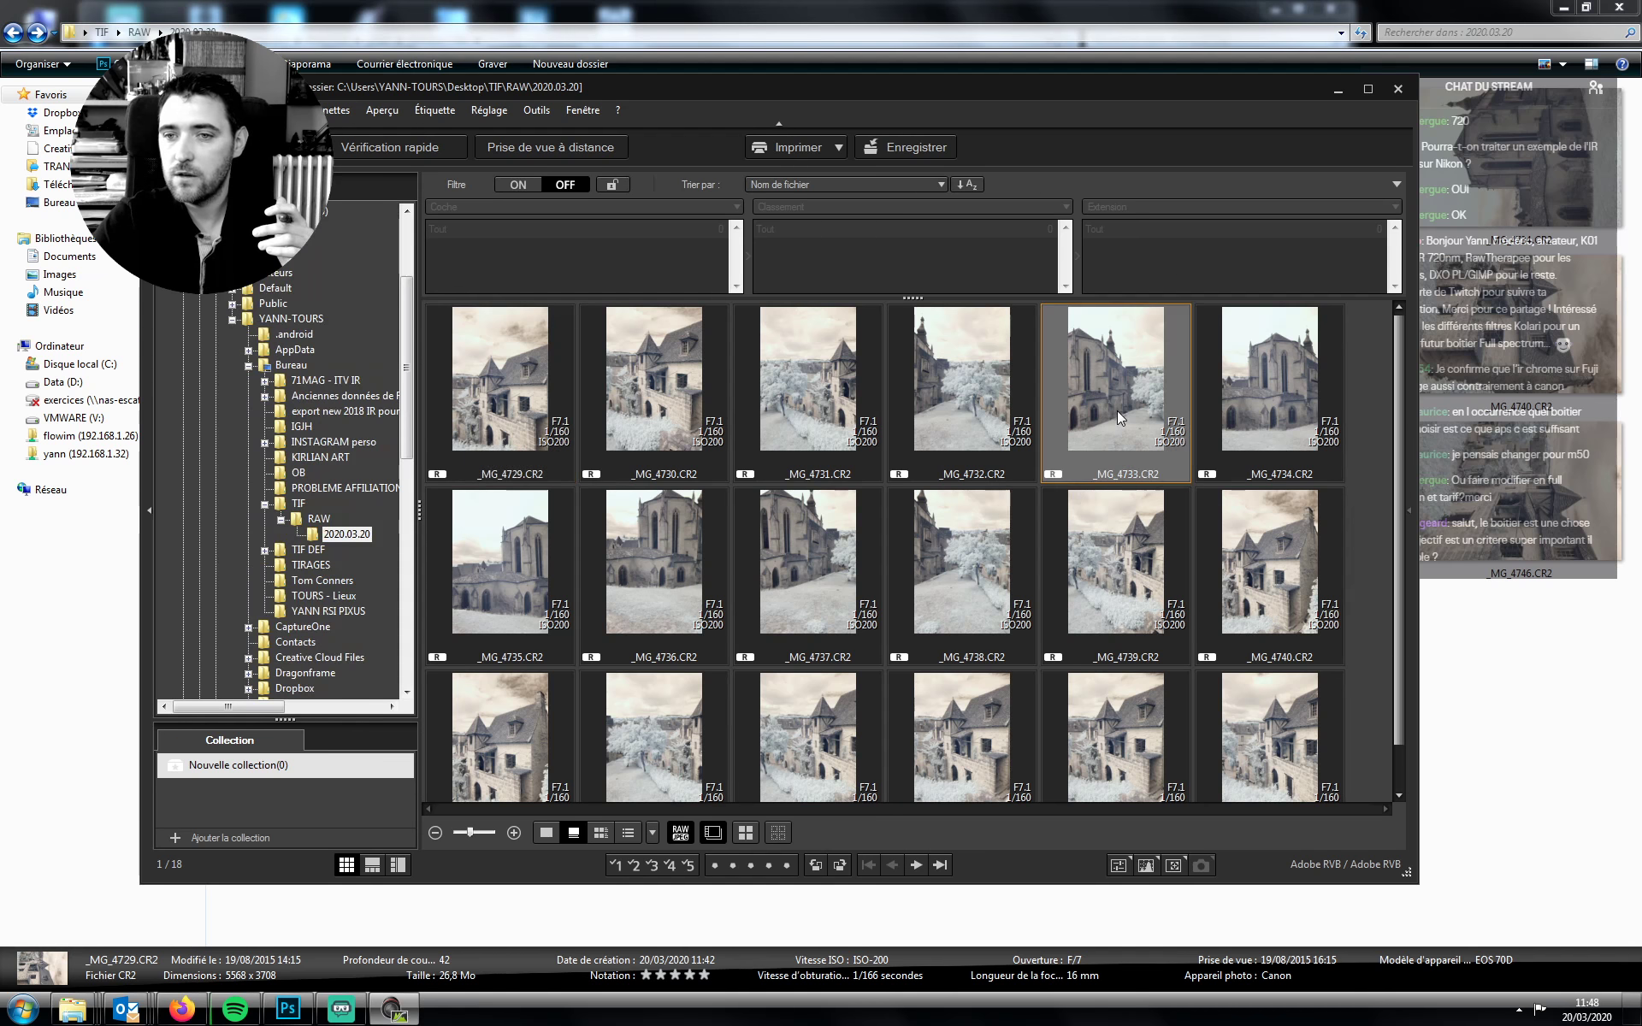
pyautogui.scroll(-2, 1398, 453)
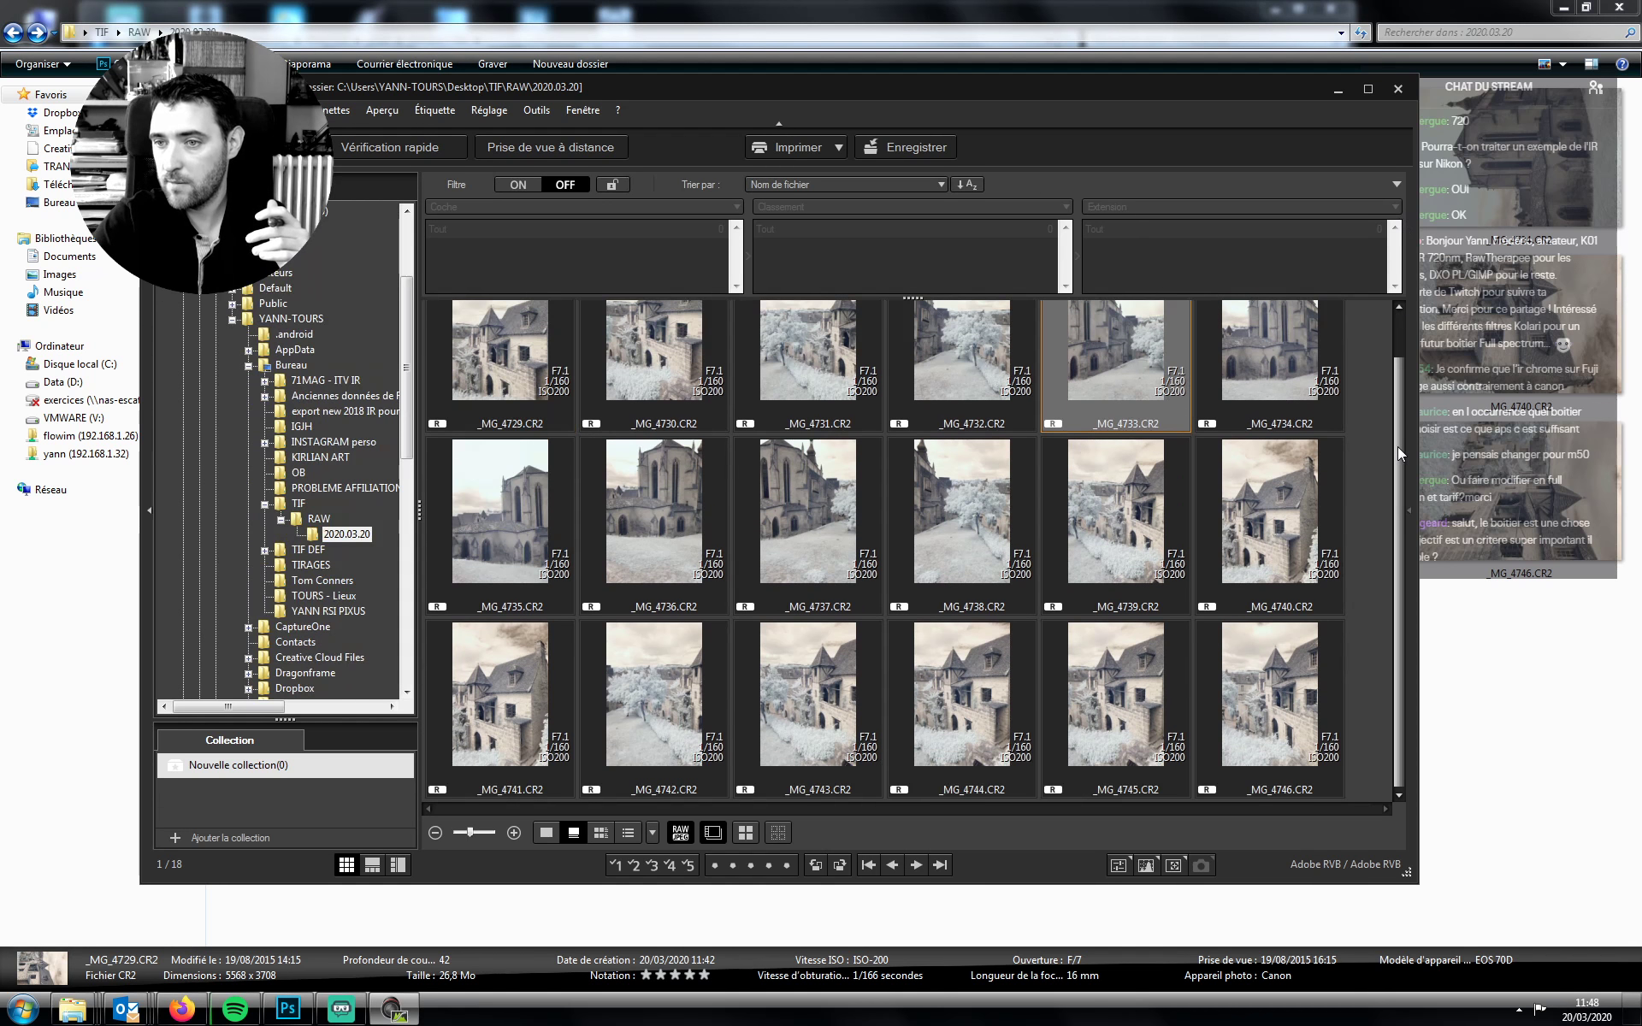
# Look through the panorama's church, tree and house frames from _MG_4735.CR2 to _MG_4740.CR2 and compare neighbouring thumbnails
pyautogui.click(1249, 510)
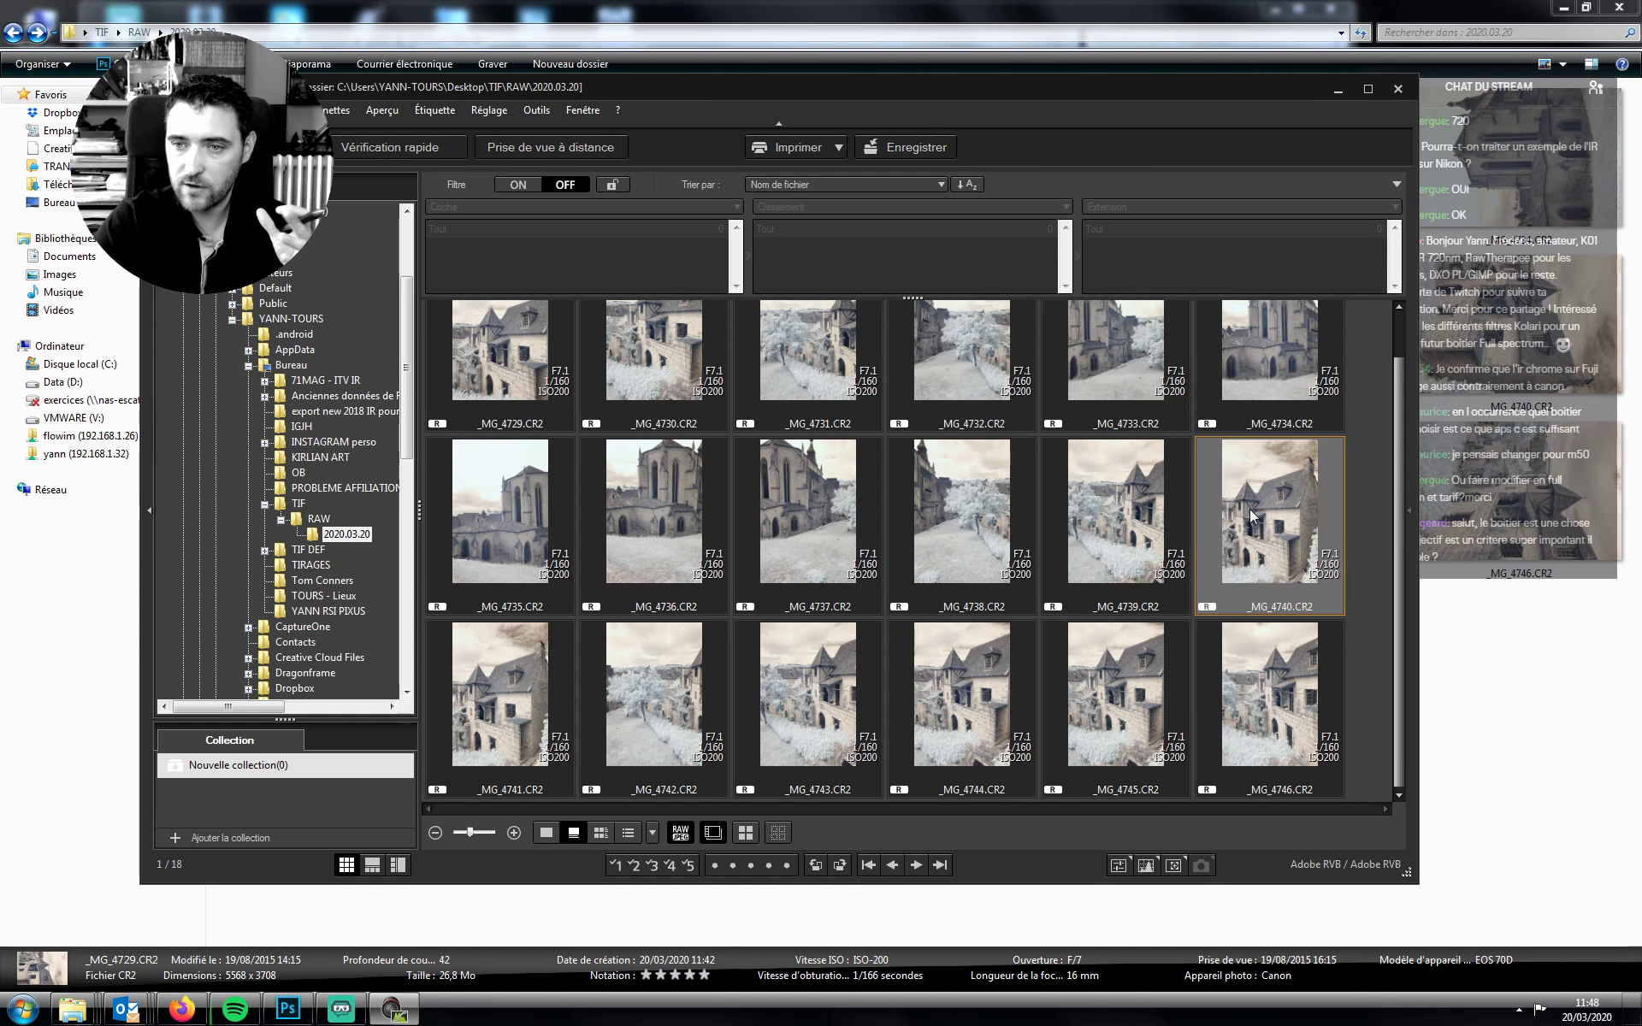
pyautogui.click(1089, 526)
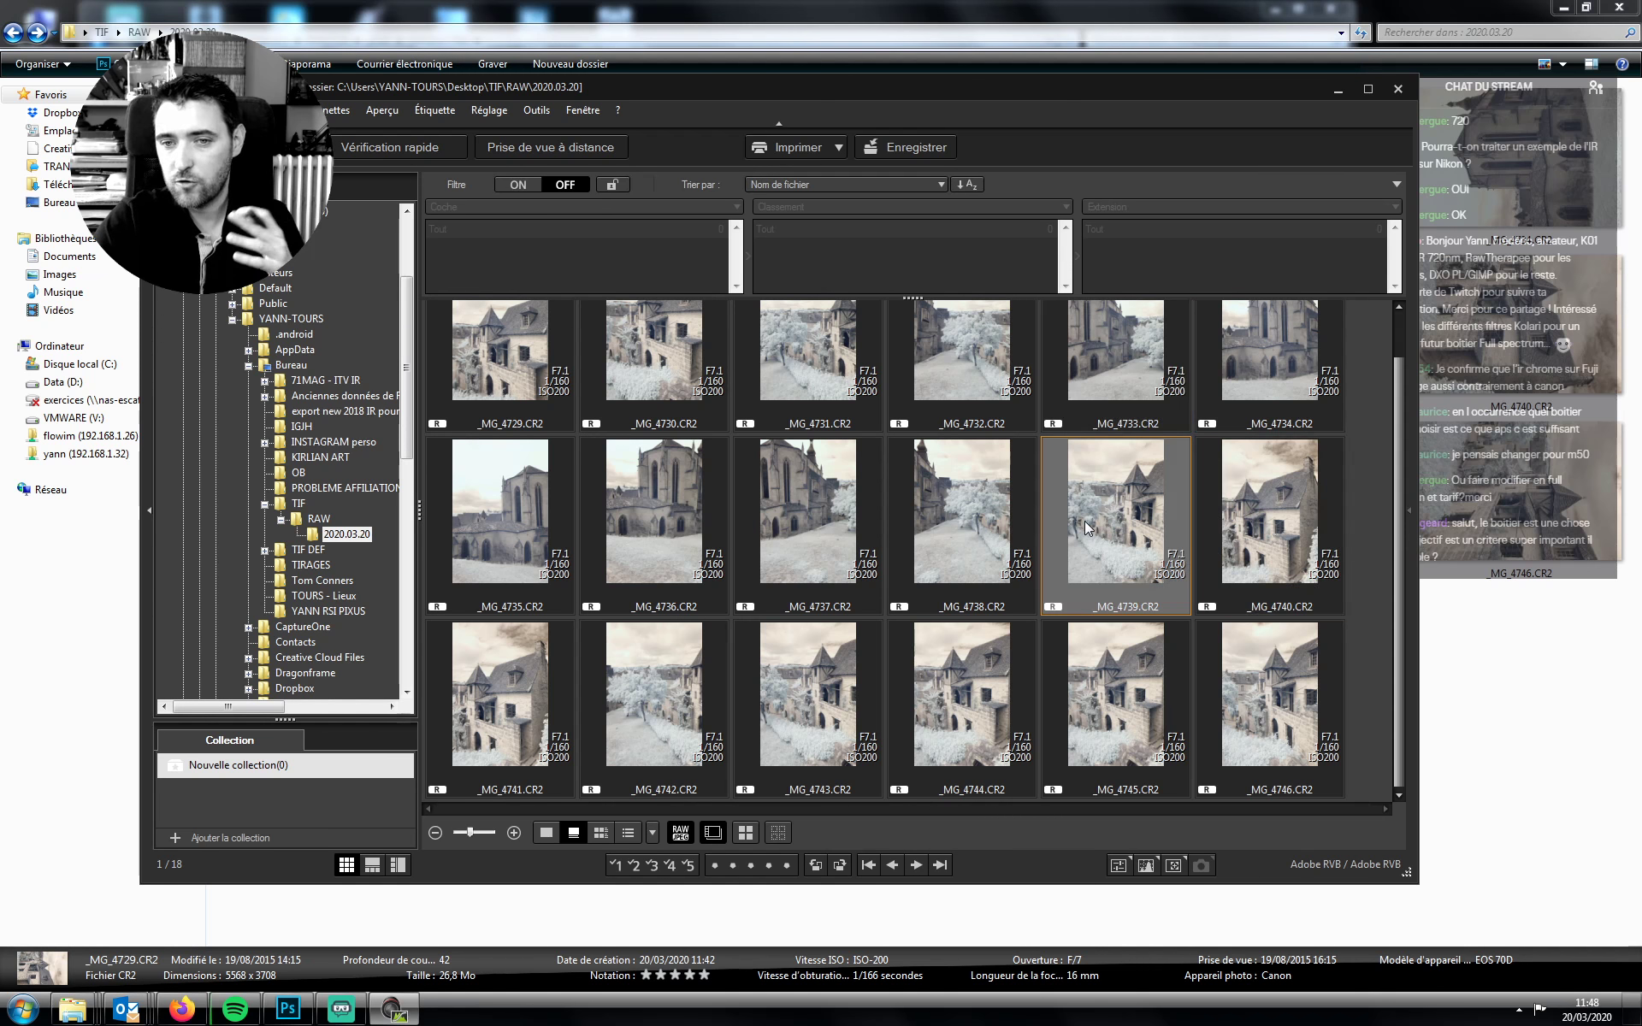
pyautogui.click(966, 525)
pyautogui.click(660, 519)
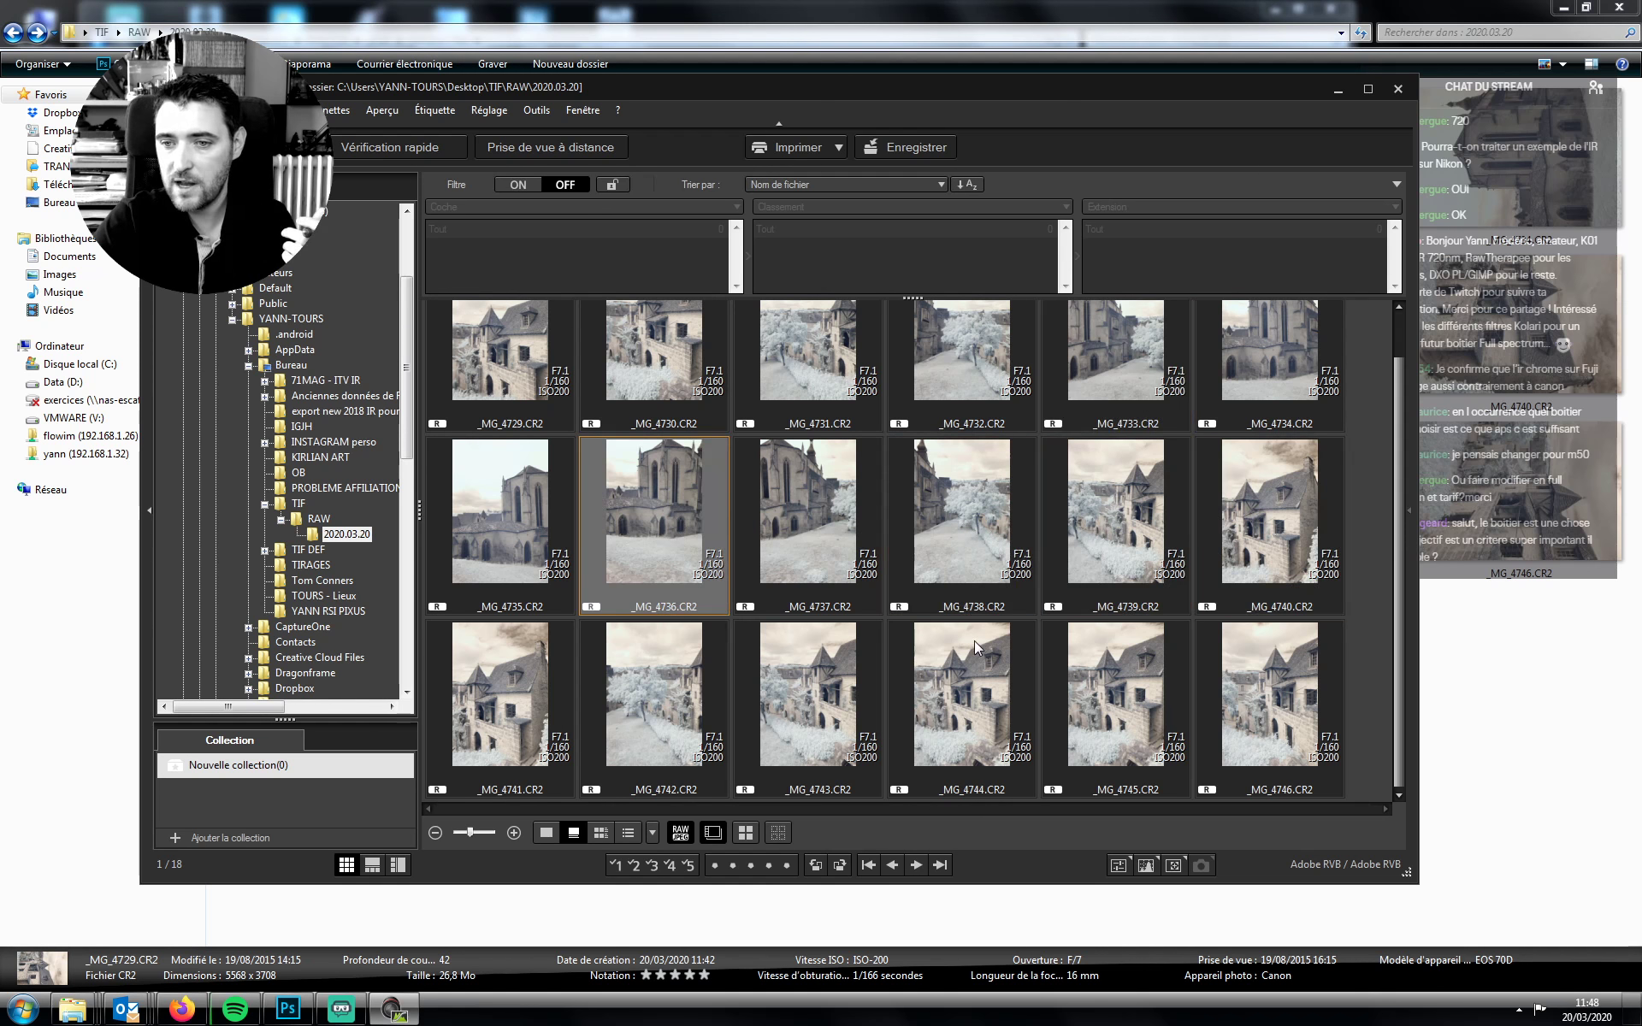
pyautogui.scroll(1, 1295, 713)
pyautogui.scroll(-1, 1295, 706)
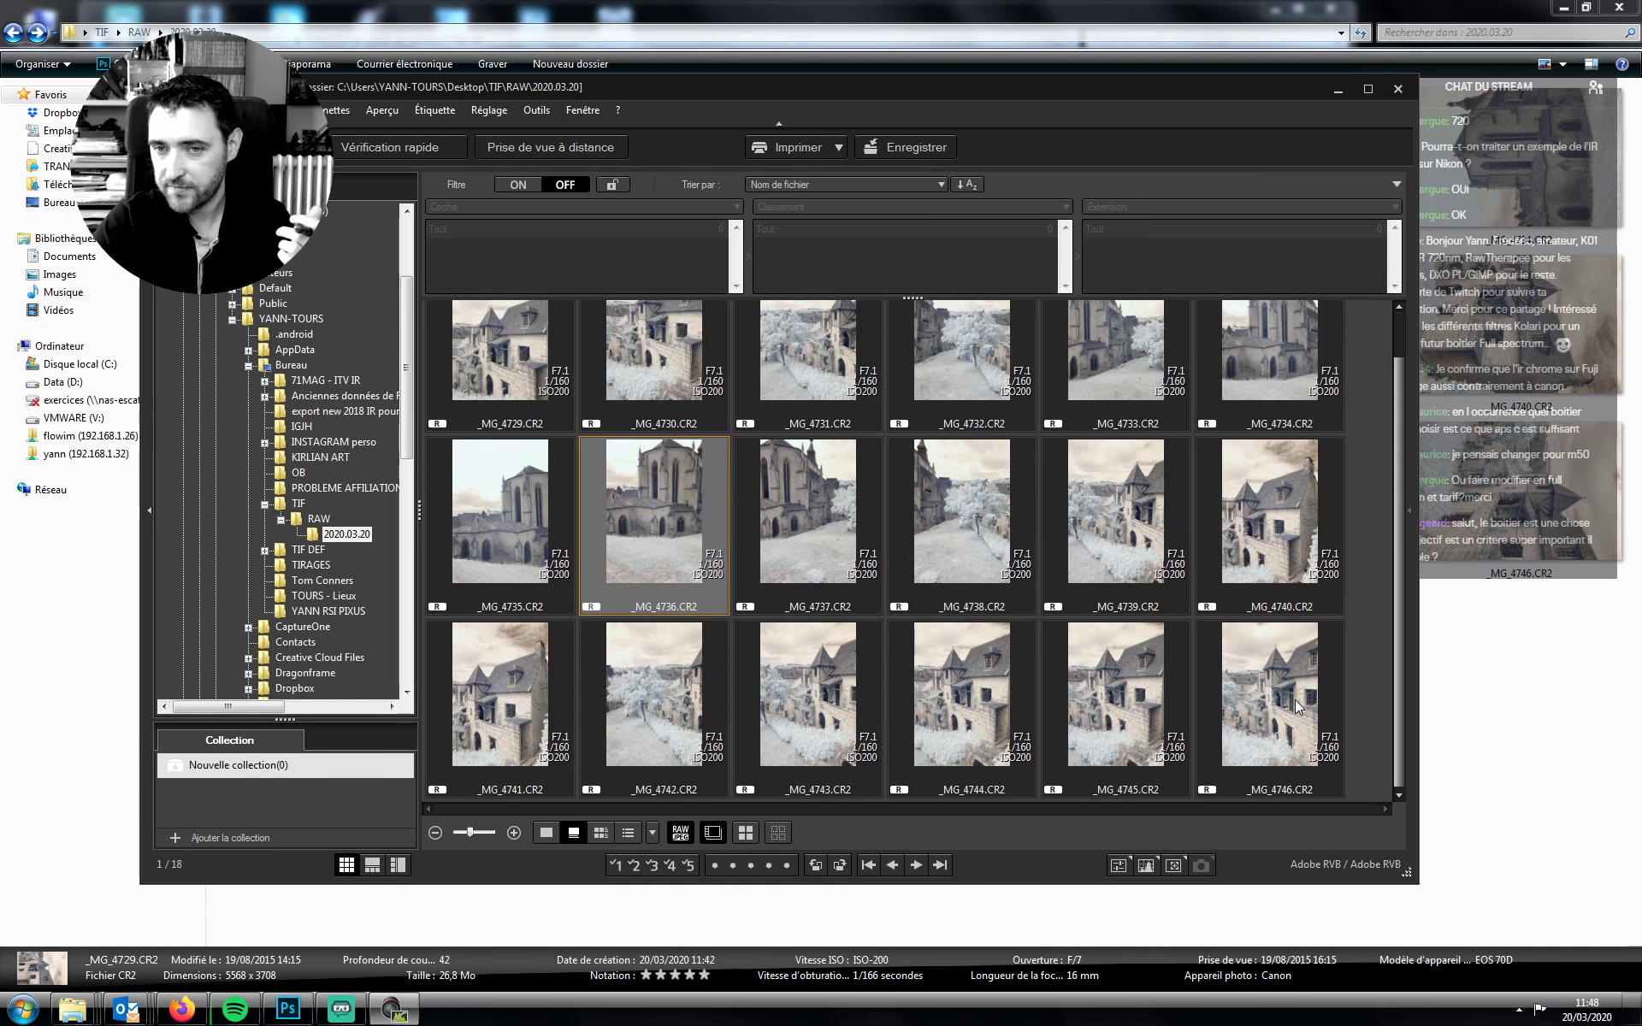
pyautogui.click(1114, 525)
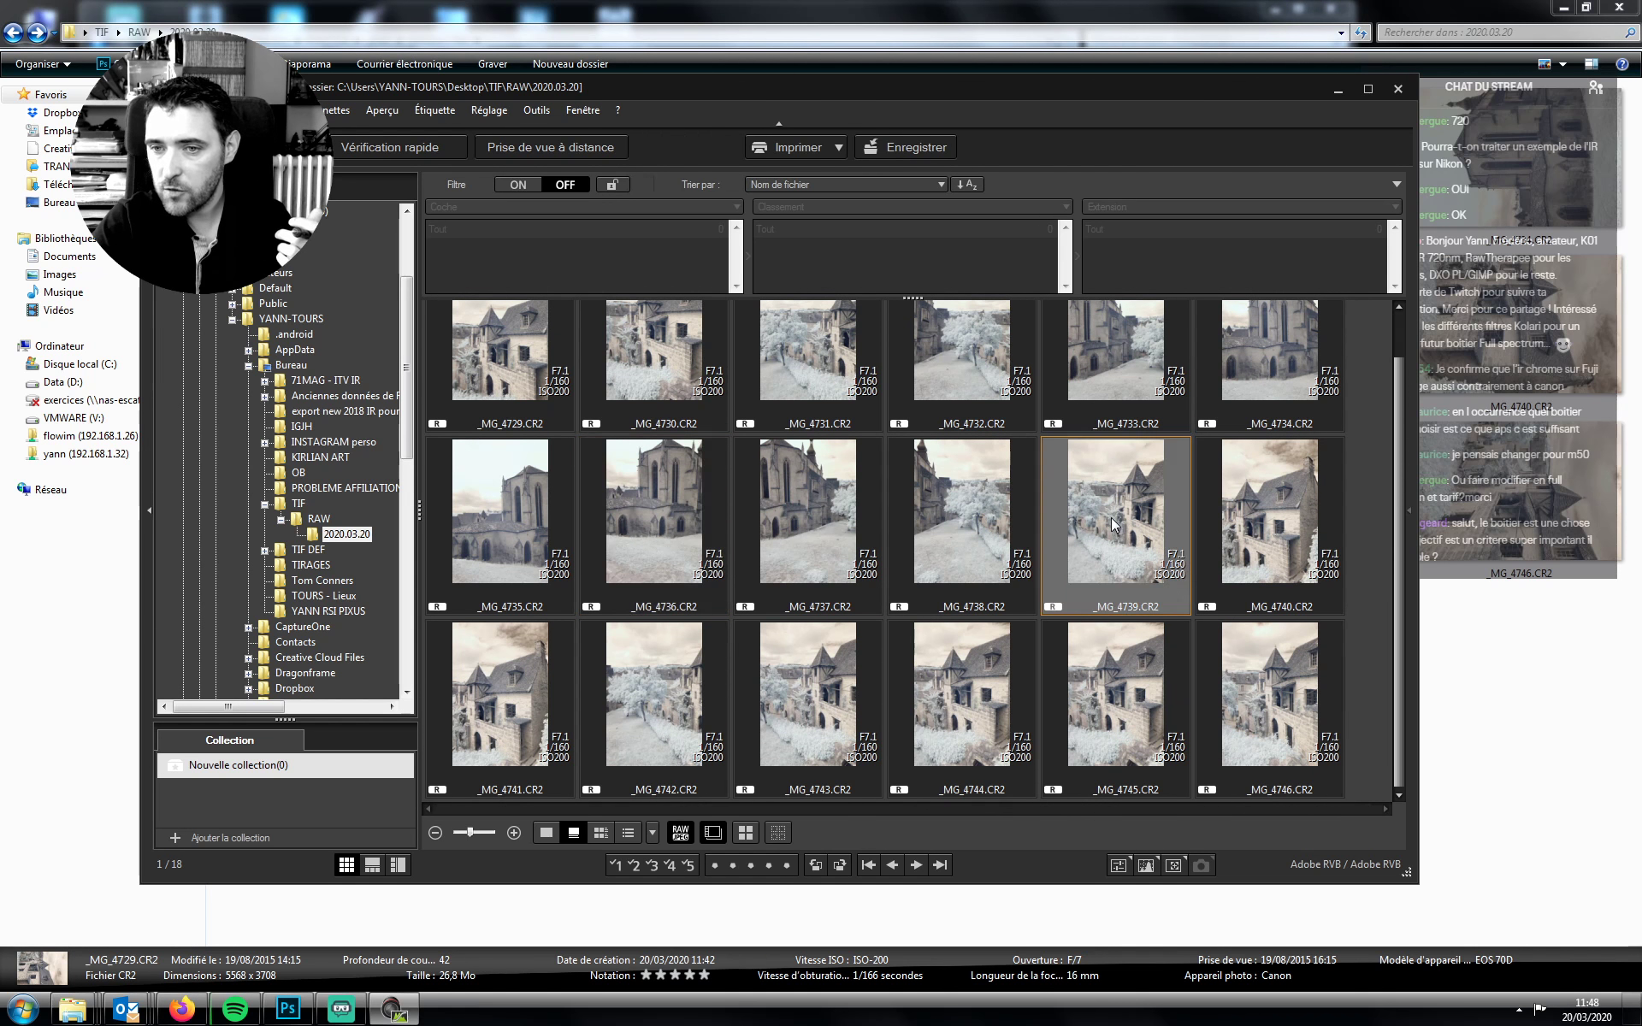
pyautogui.scroll(1, 568, 716)
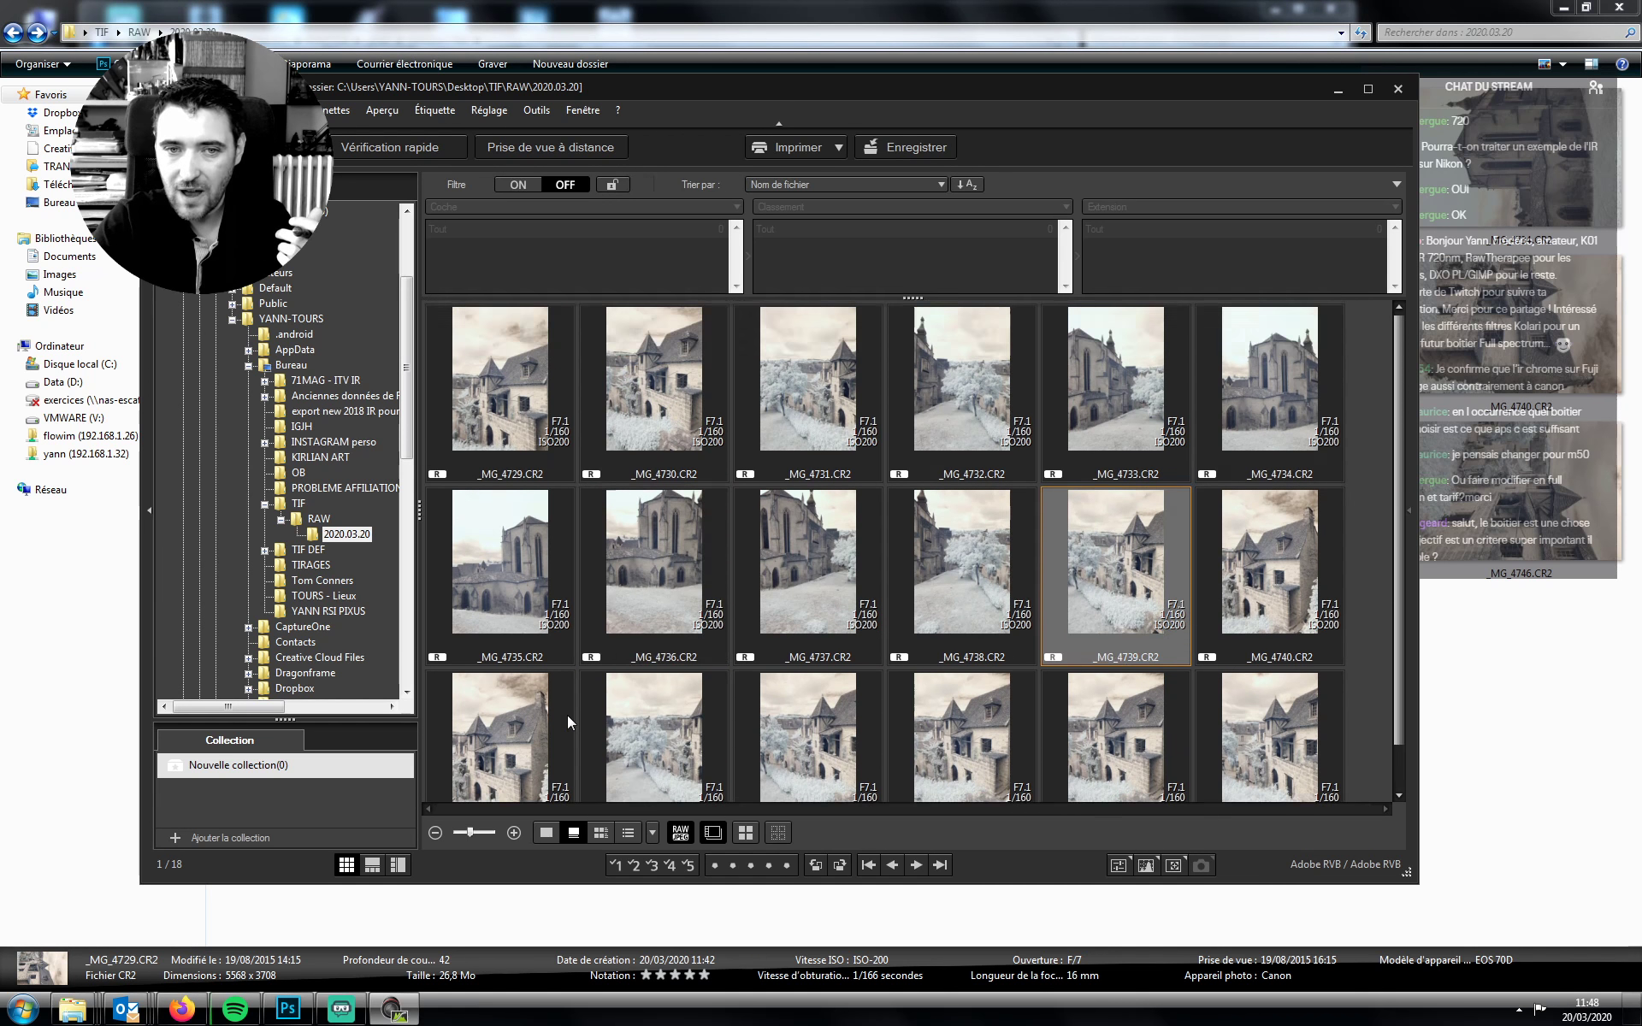
pyautogui.click(511, 552)
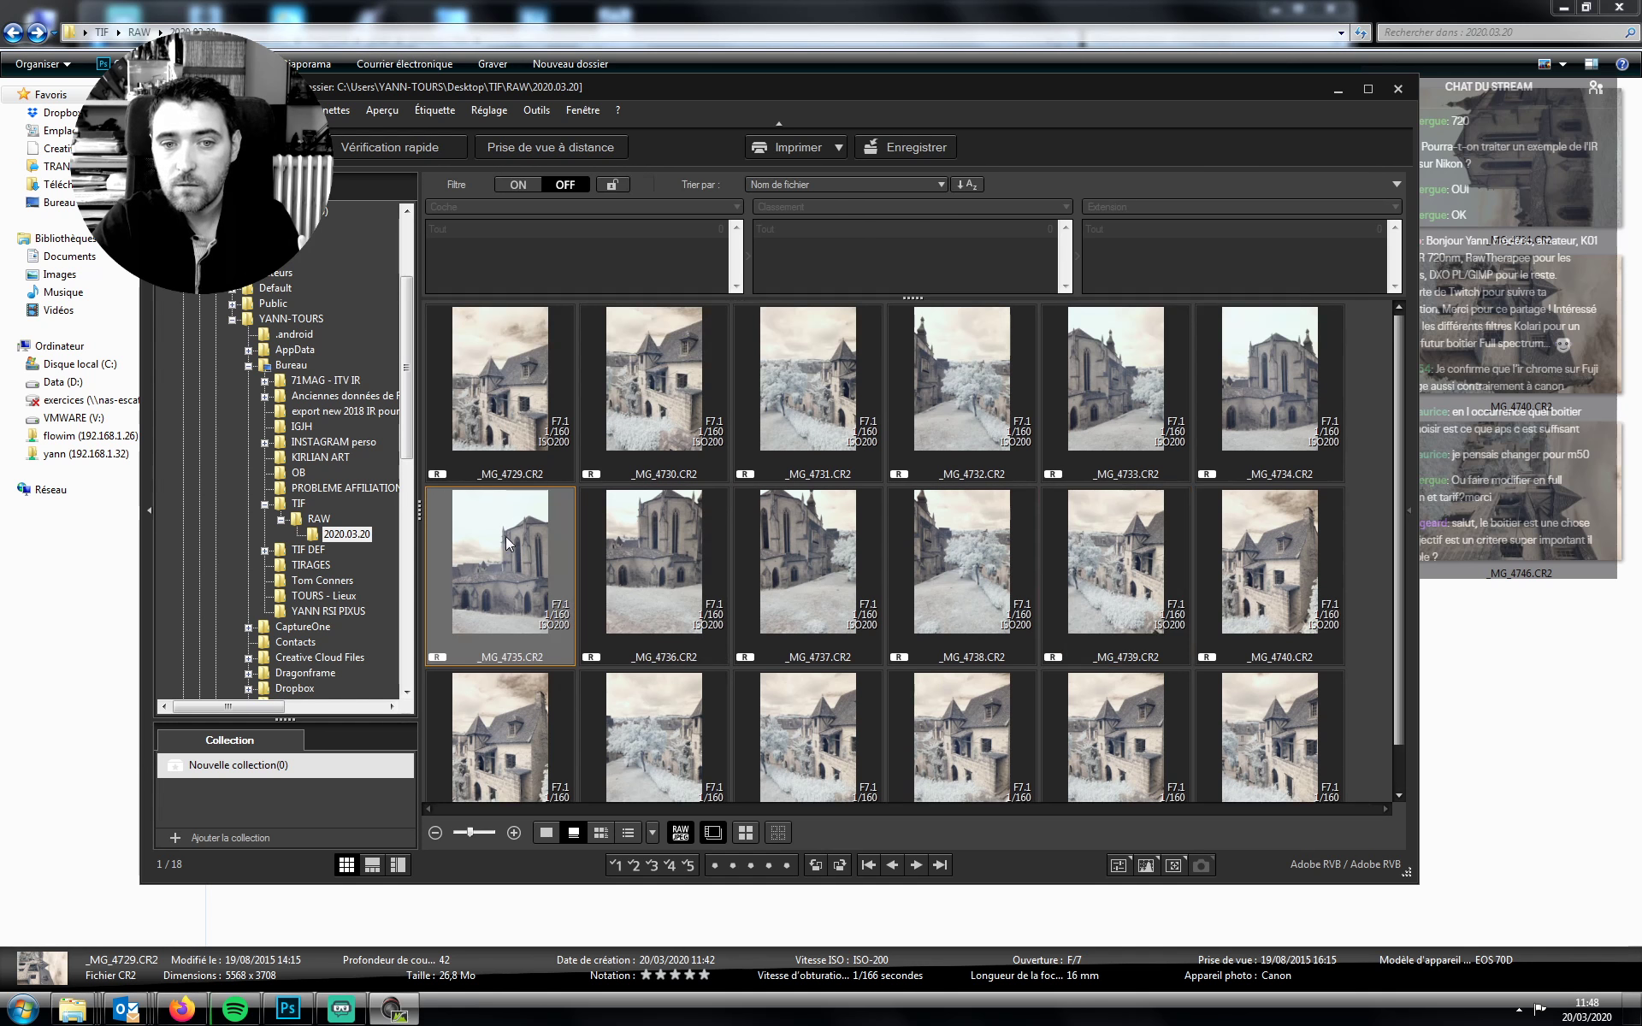
pyautogui.click(675, 544)
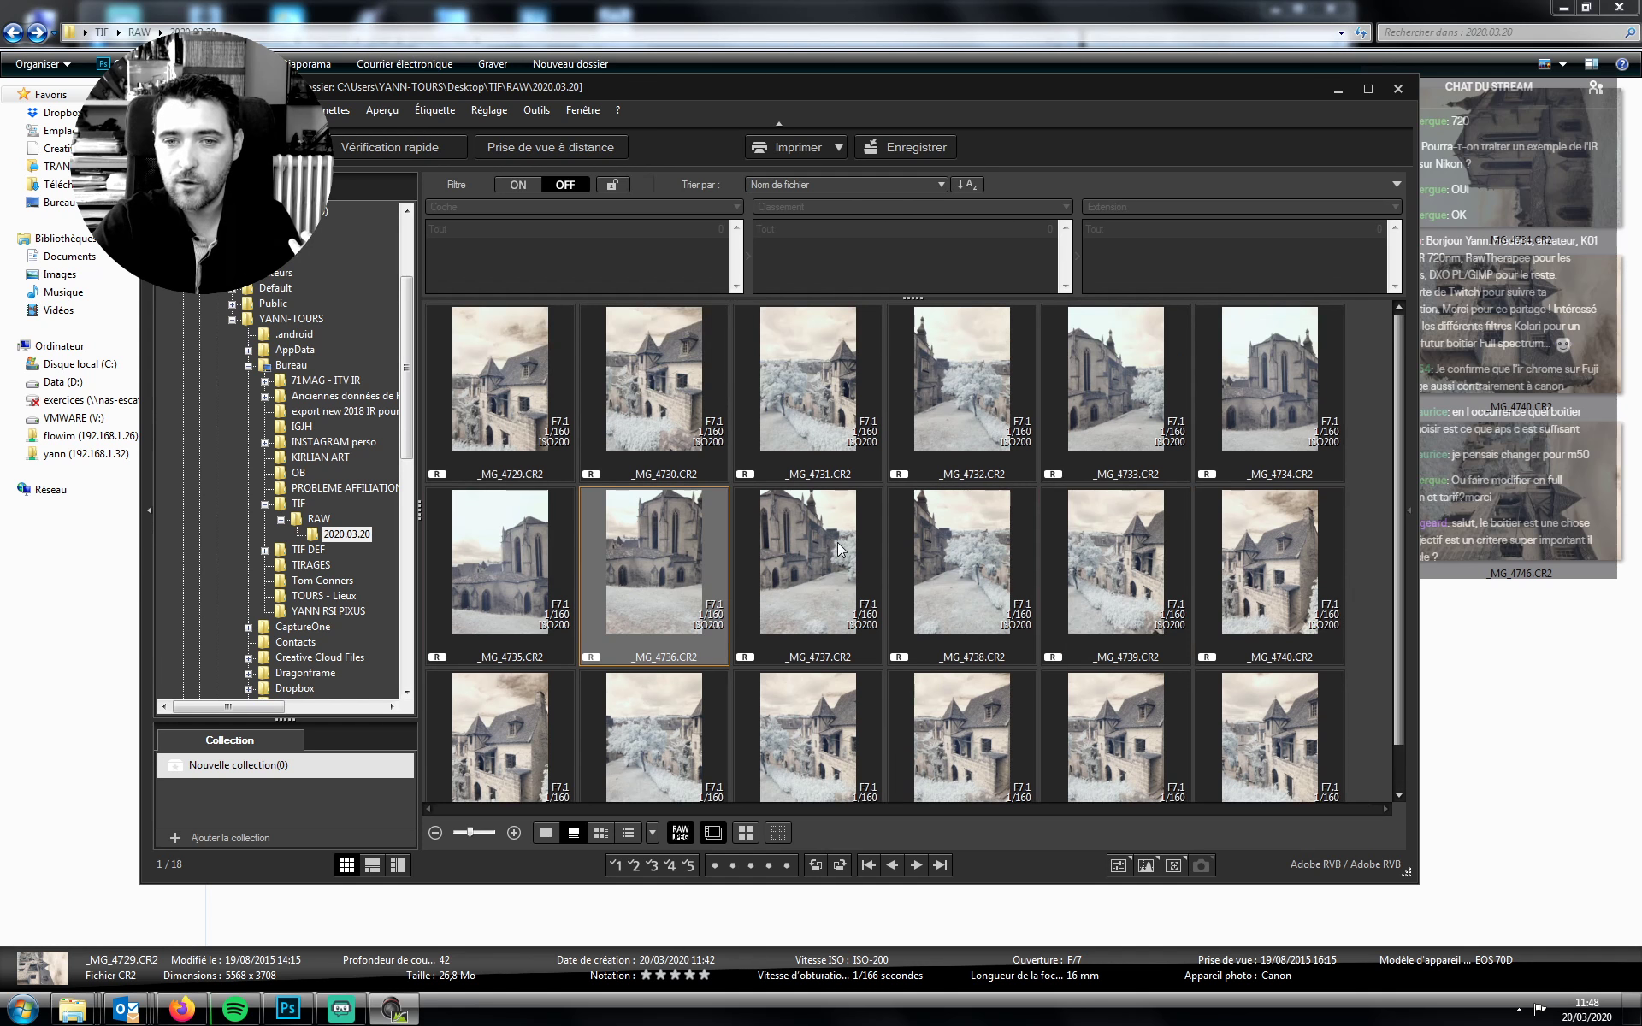
pyautogui.click(847, 549)
pyautogui.click(940, 547)
pyautogui.click(810, 553)
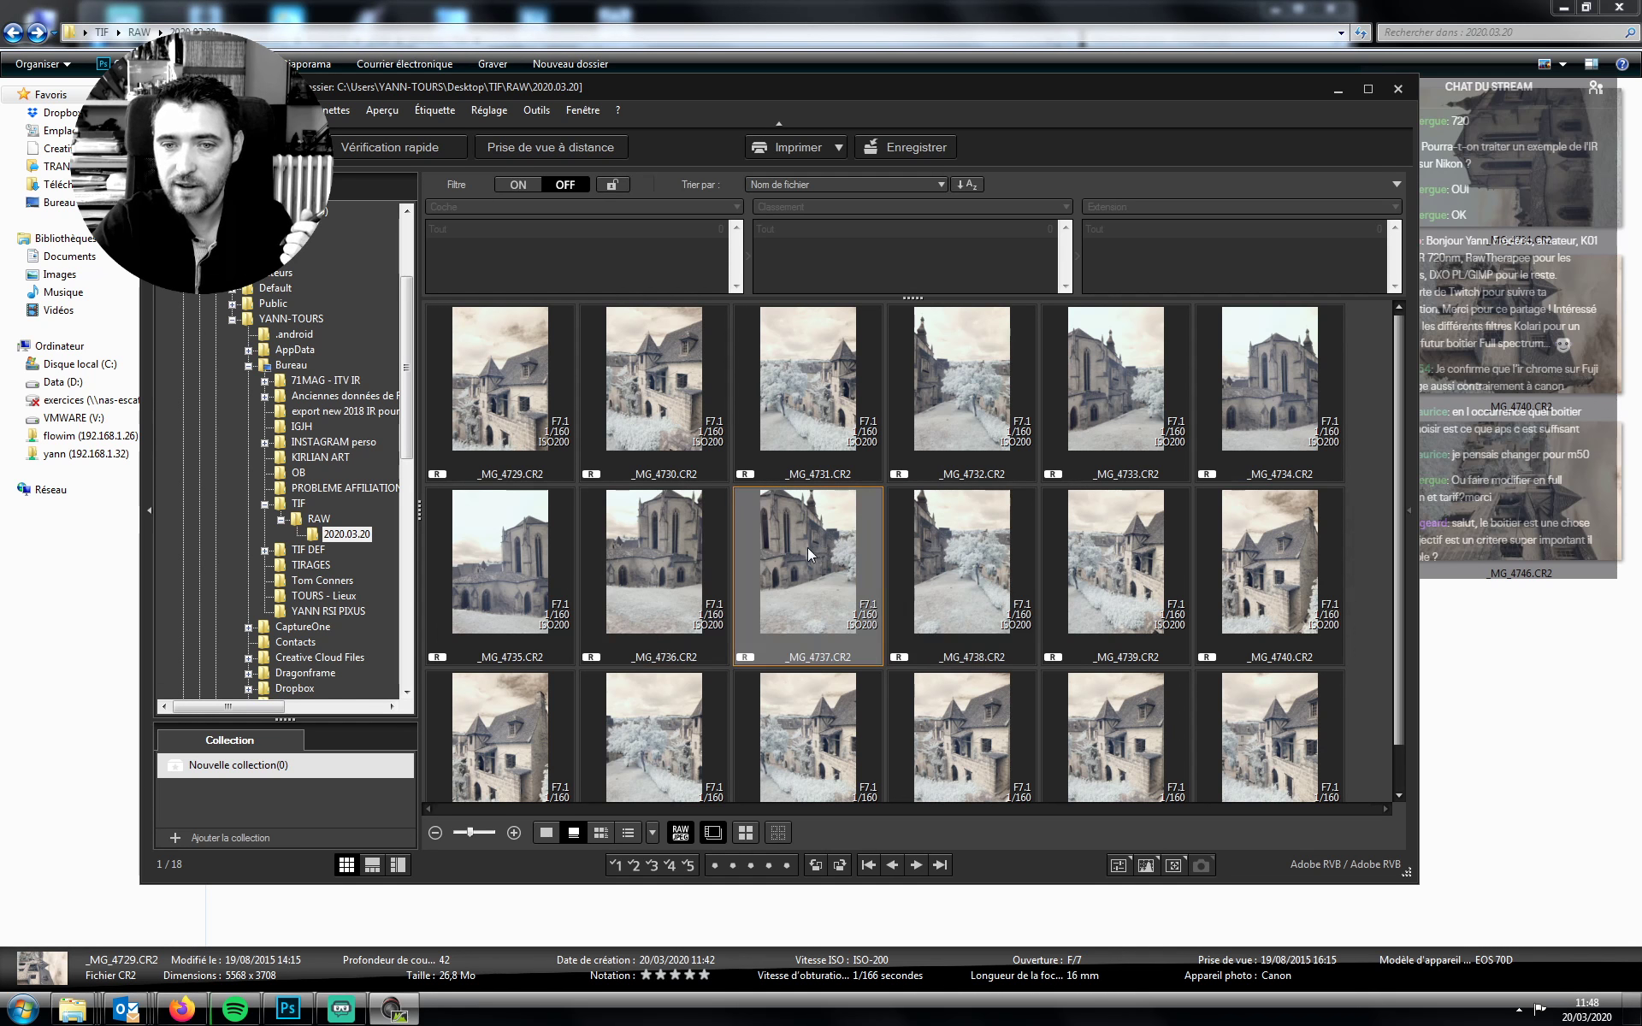
pyautogui.click(625, 541)
pyautogui.click(545, 552)
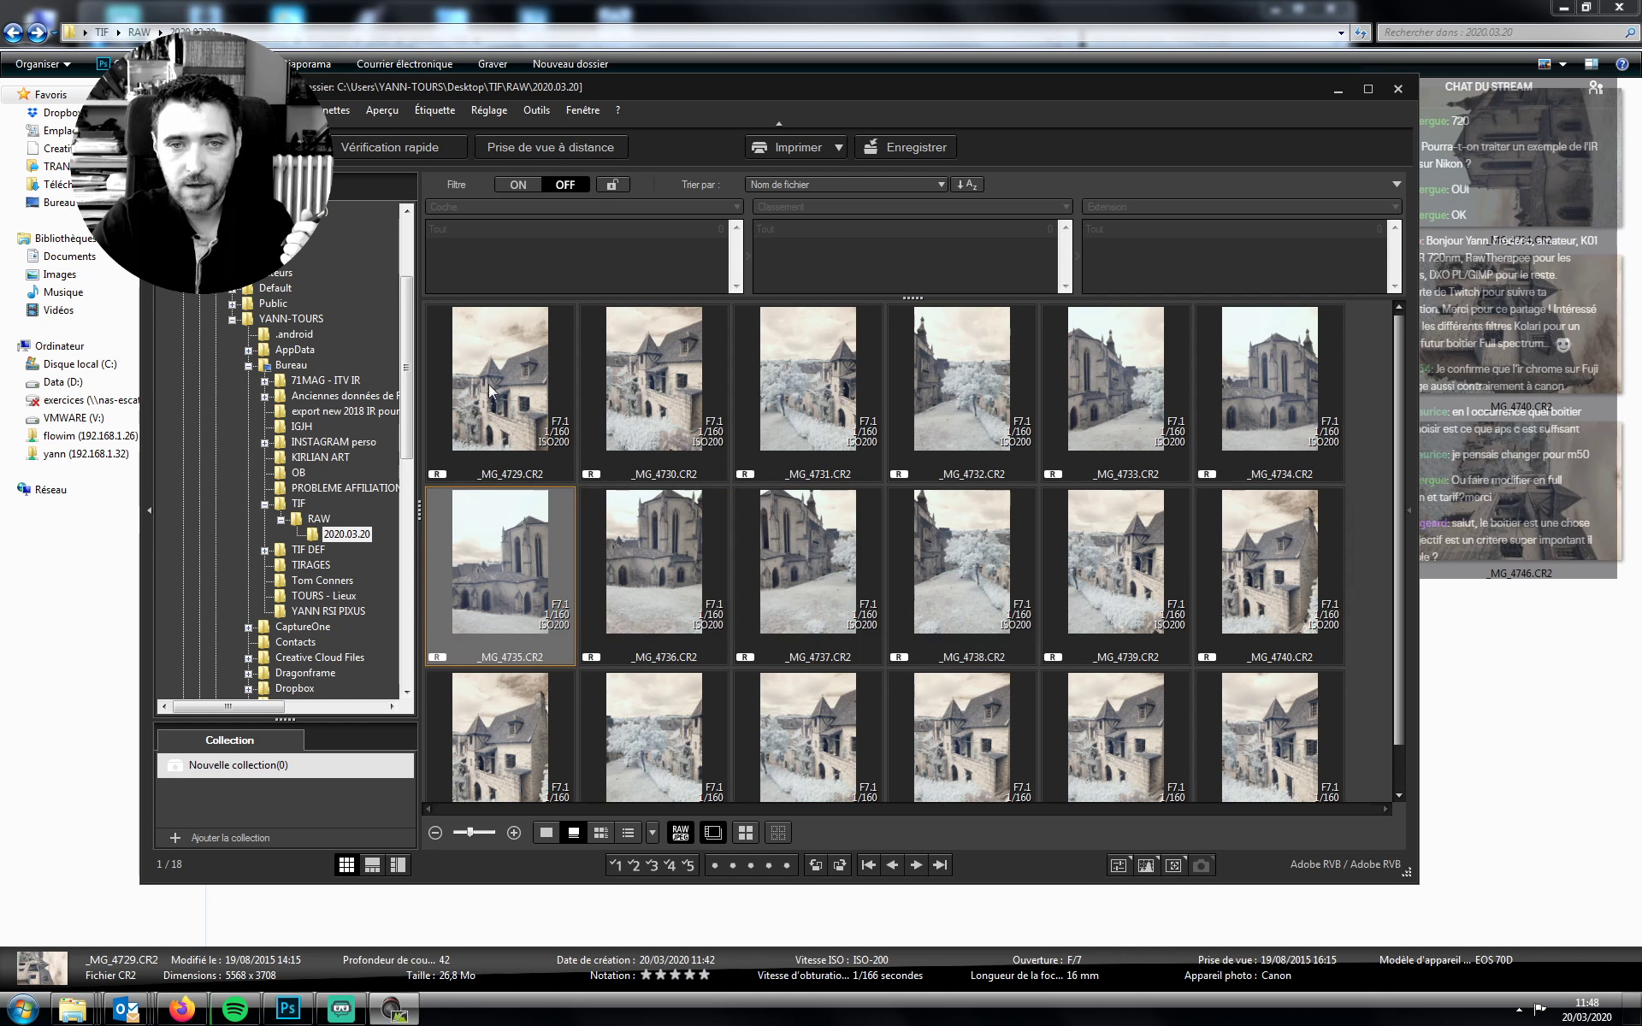
# Batch-convert _MG_4729.CR2 through _MG_4746.CR2 to 16-bit TIFF at 300 ppi in the Desktop\TIF folder, keeping the file names and embedding the ICC profile
pyautogui.click(520, 339)
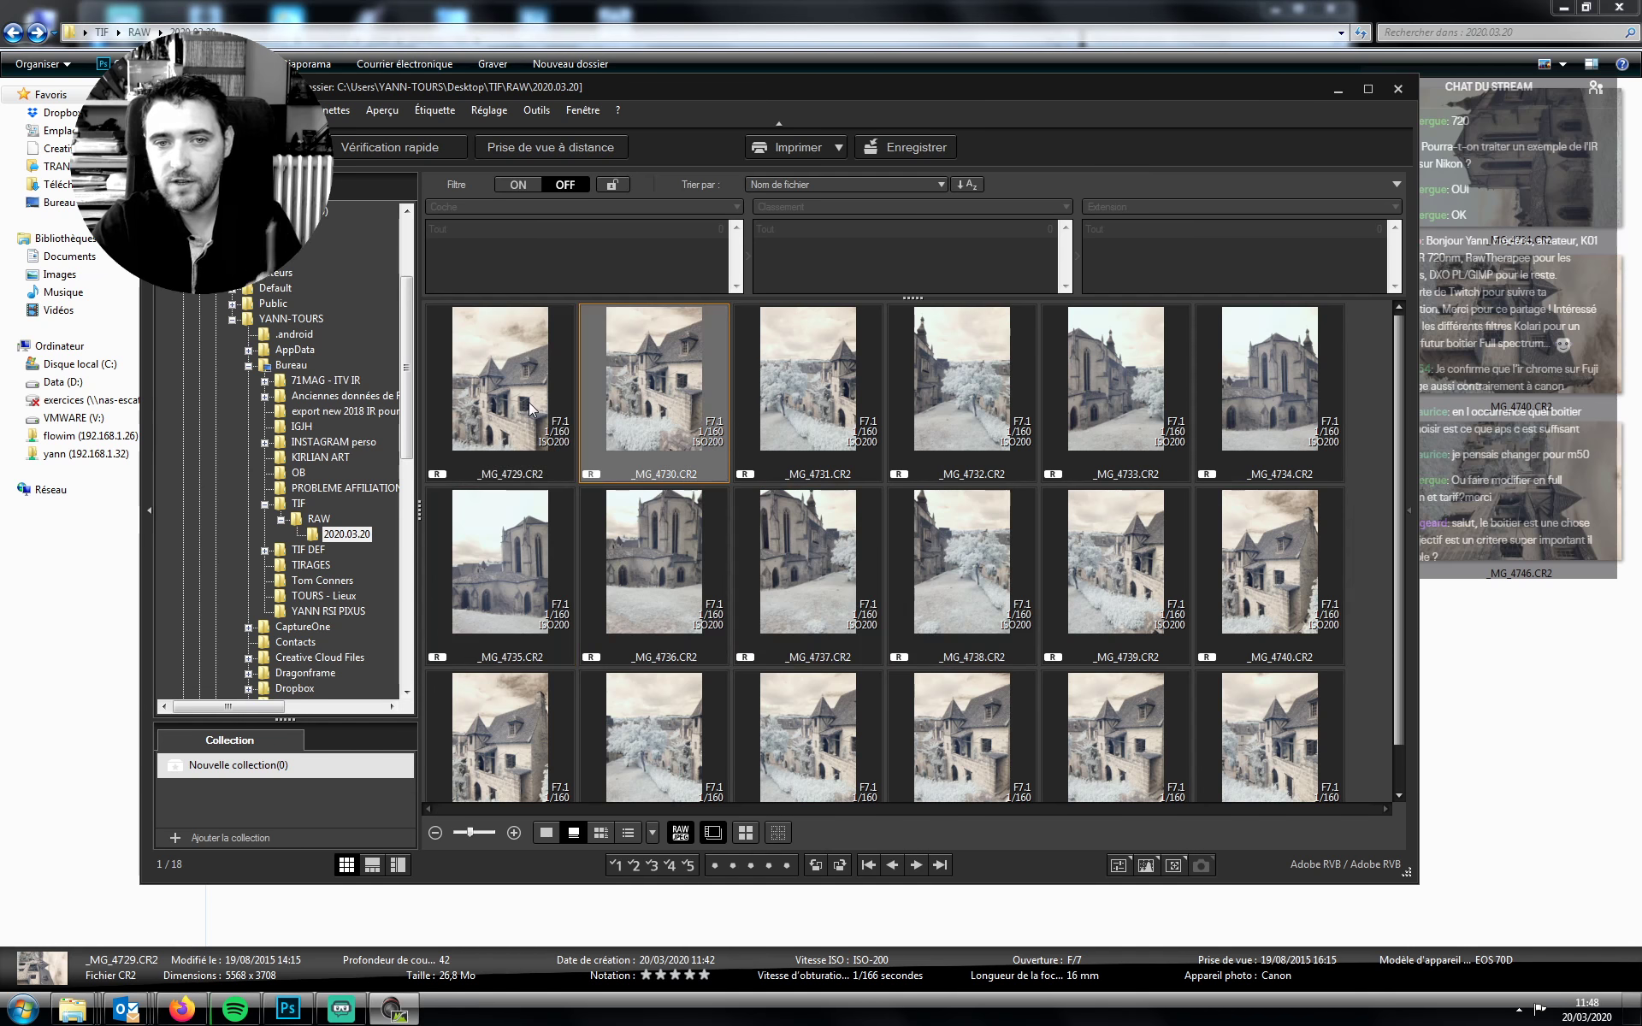
pyautogui.scroll(-1, 1180, 669)
pyautogui.scroll(-1, 1197, 682)
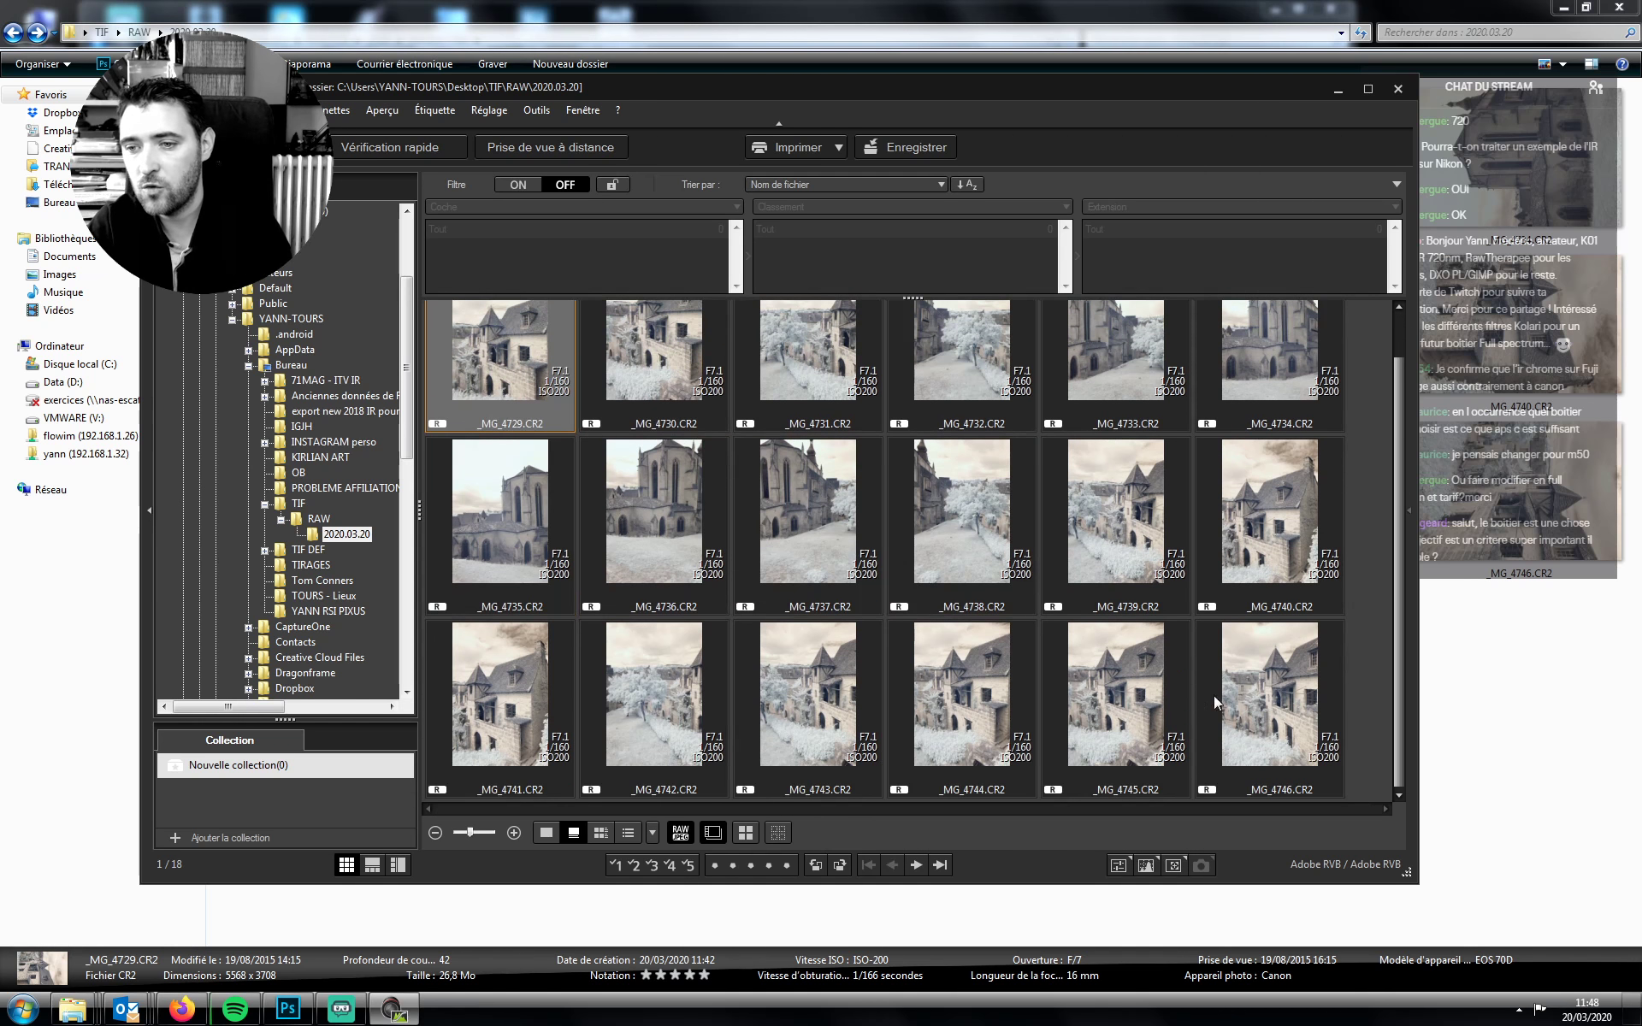
pyautogui.keyDown('shift'); pyautogui.click(1260, 690); pyautogui.keyUp('shift')
pyautogui.click(162, 109)
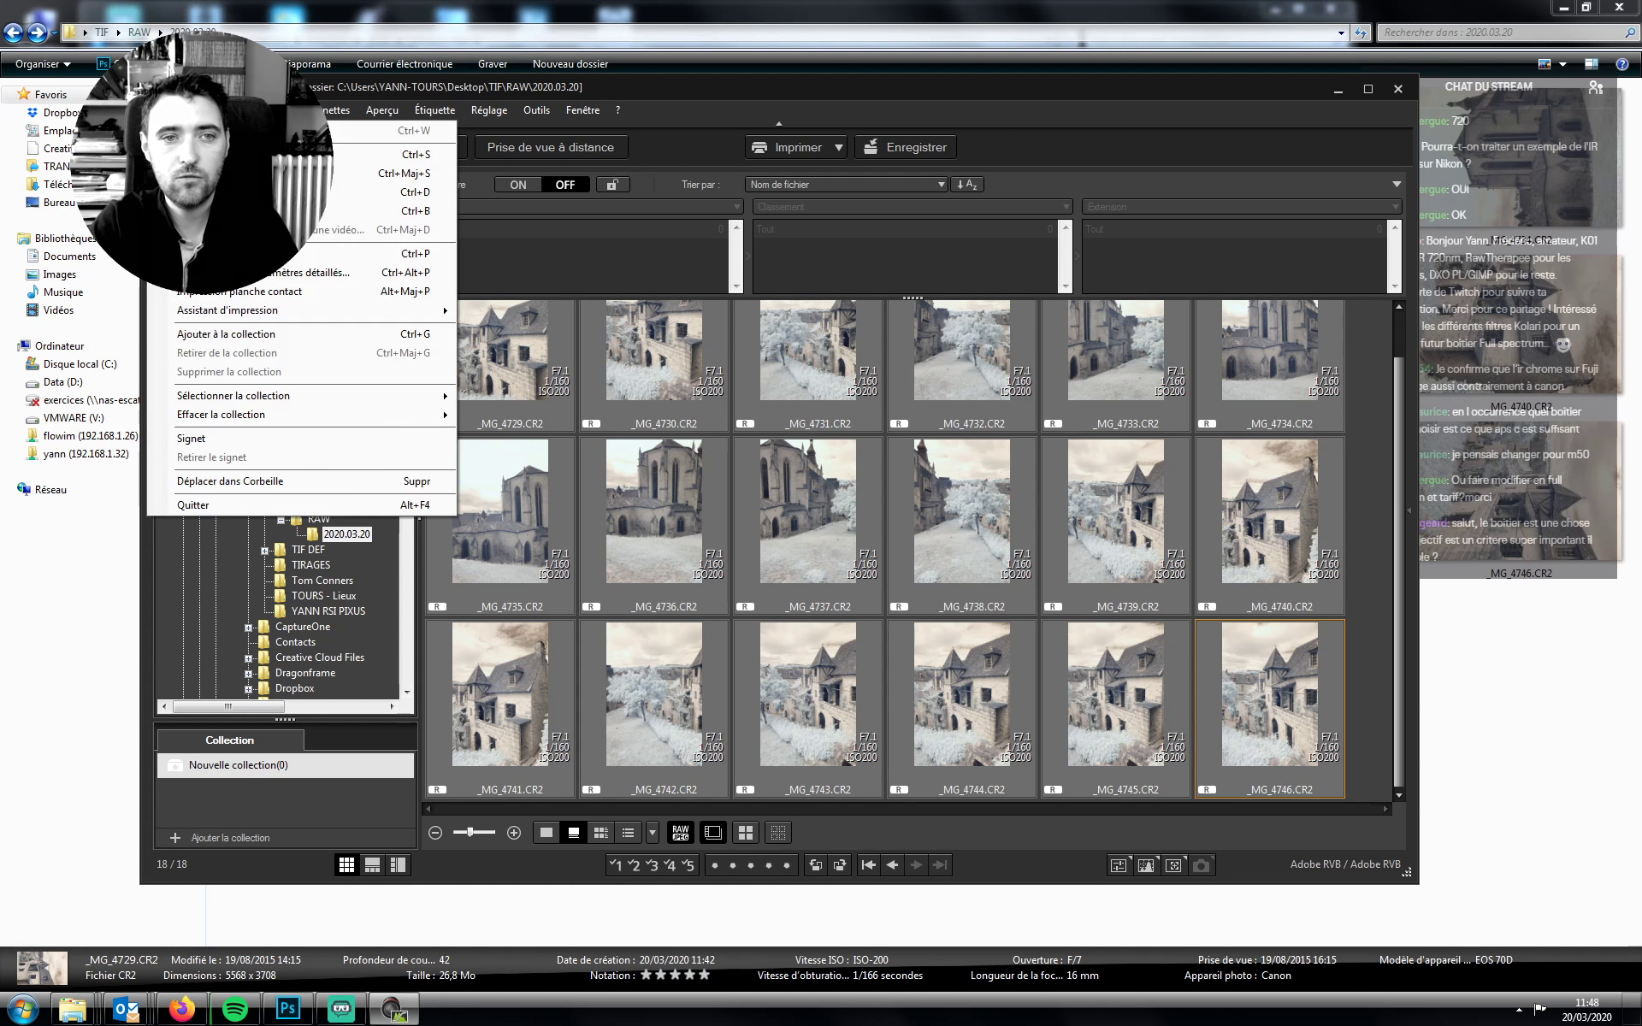
pyautogui.press('Escape')
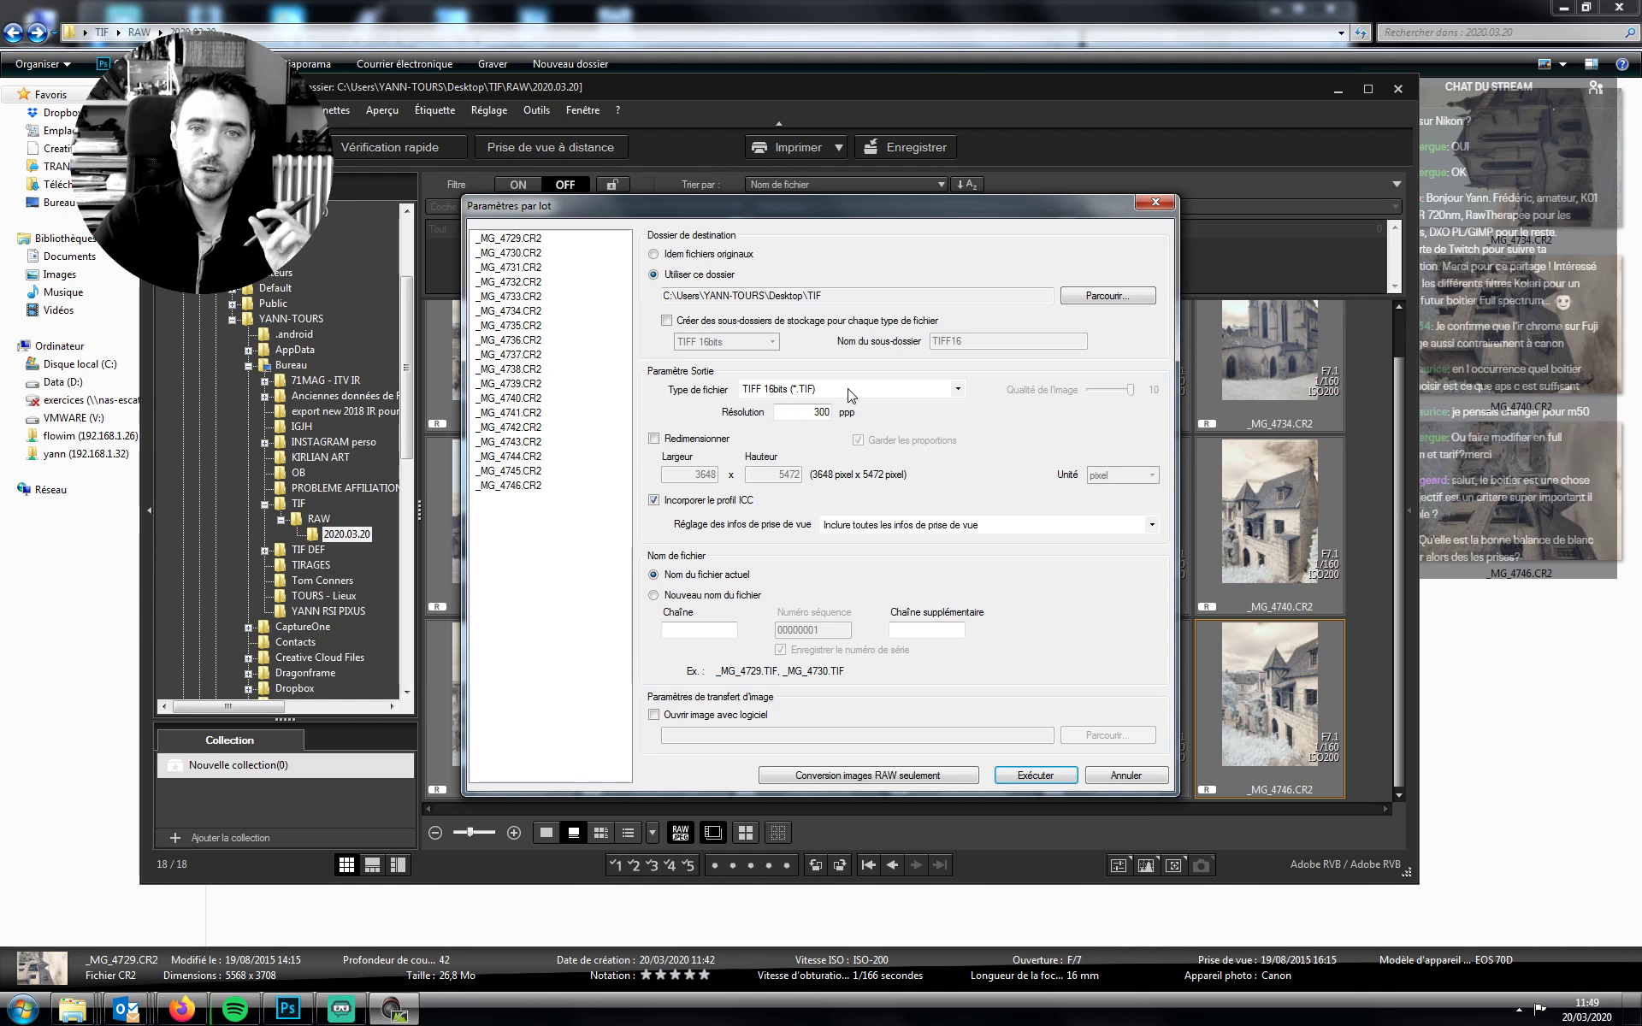
pyautogui.click(1024, 776)
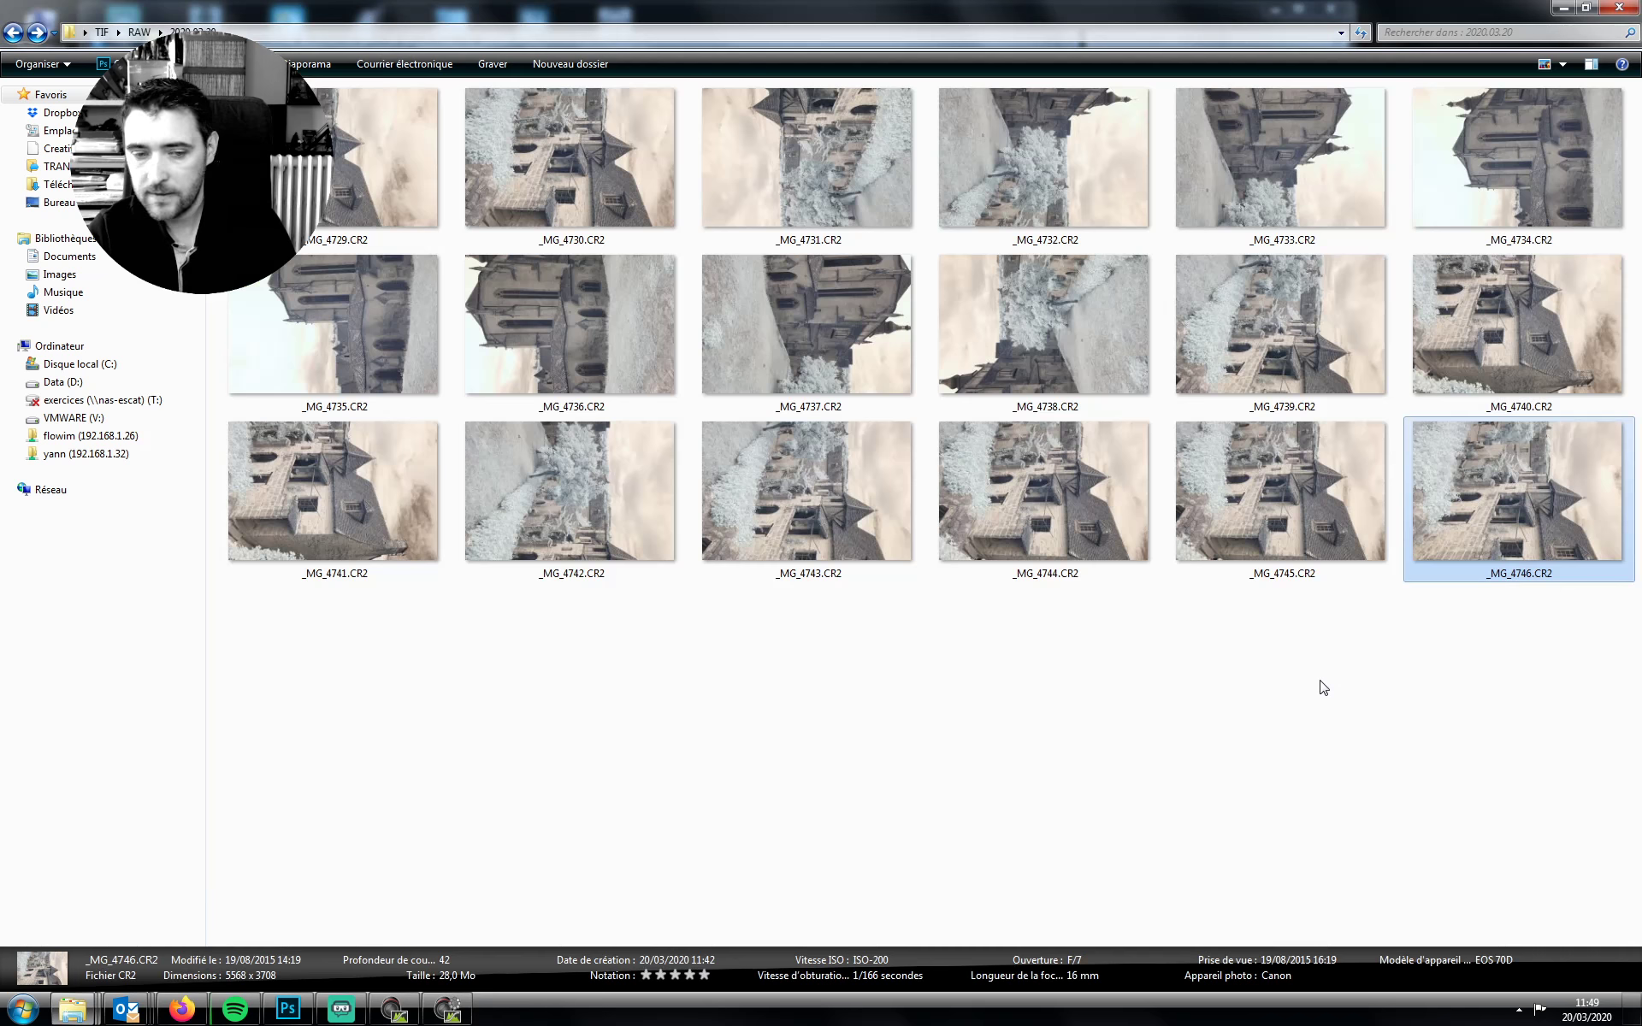
# Close the 2020.03.20 folder window and switch to Photoshop while the conversion runs
pyautogui.click(1321, 685)
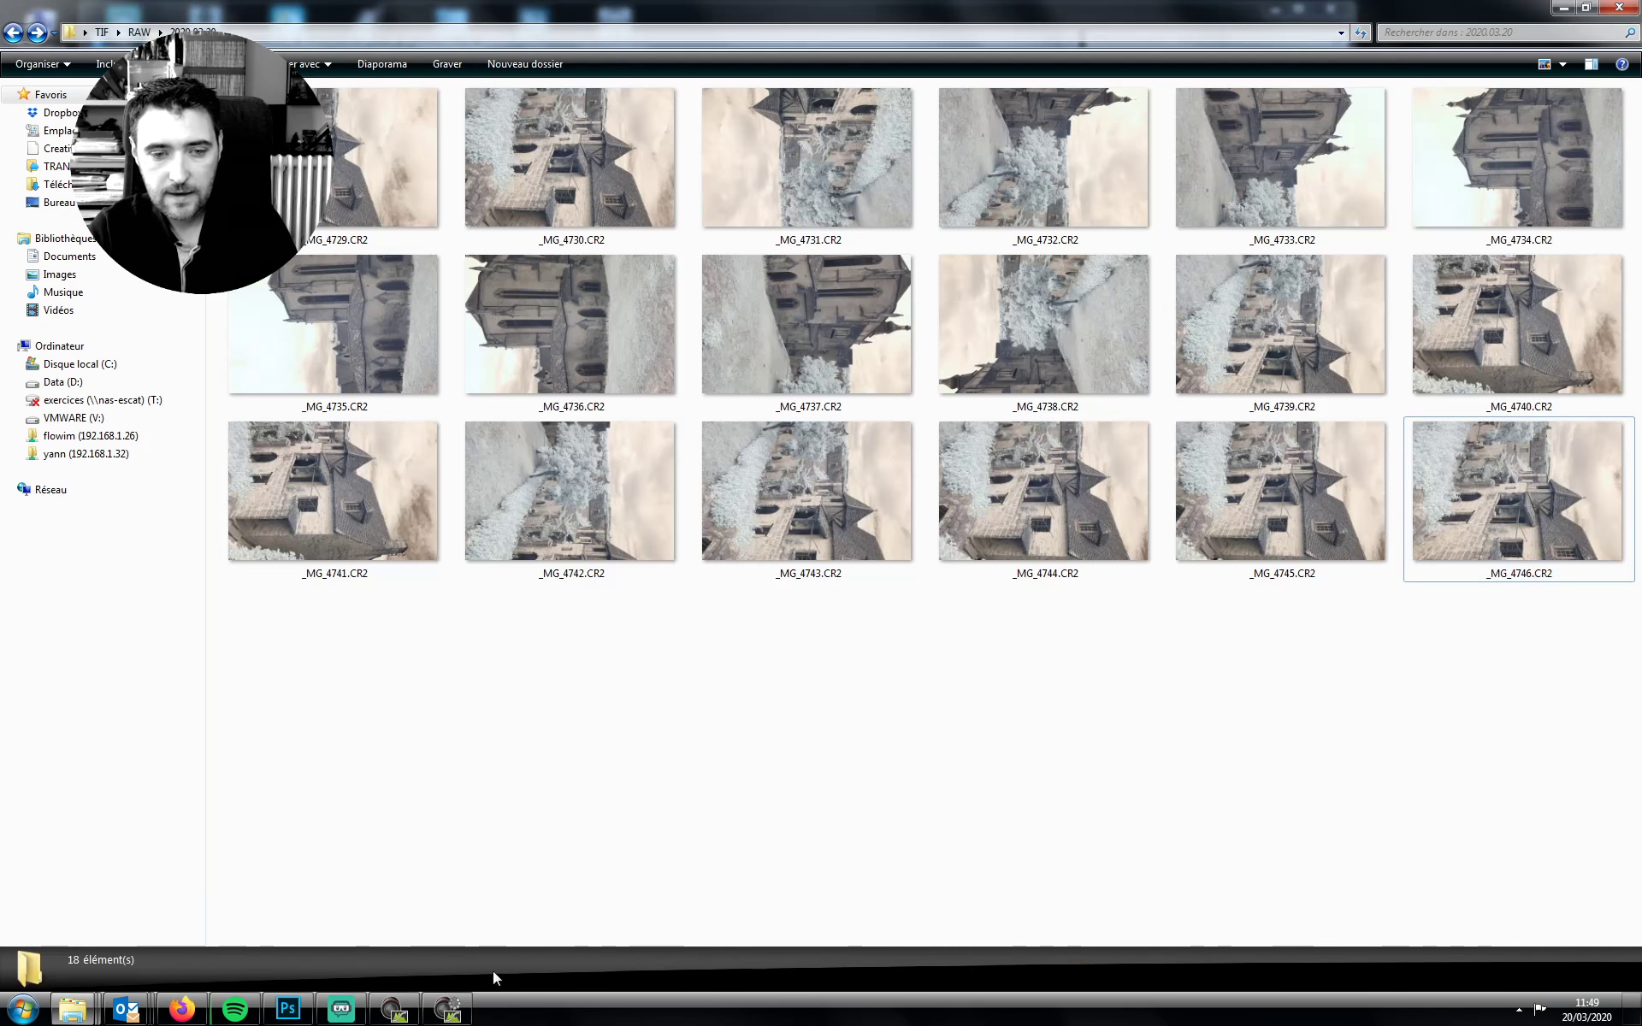
pyautogui.click(287, 1011)
pyautogui.click(287, 1011)
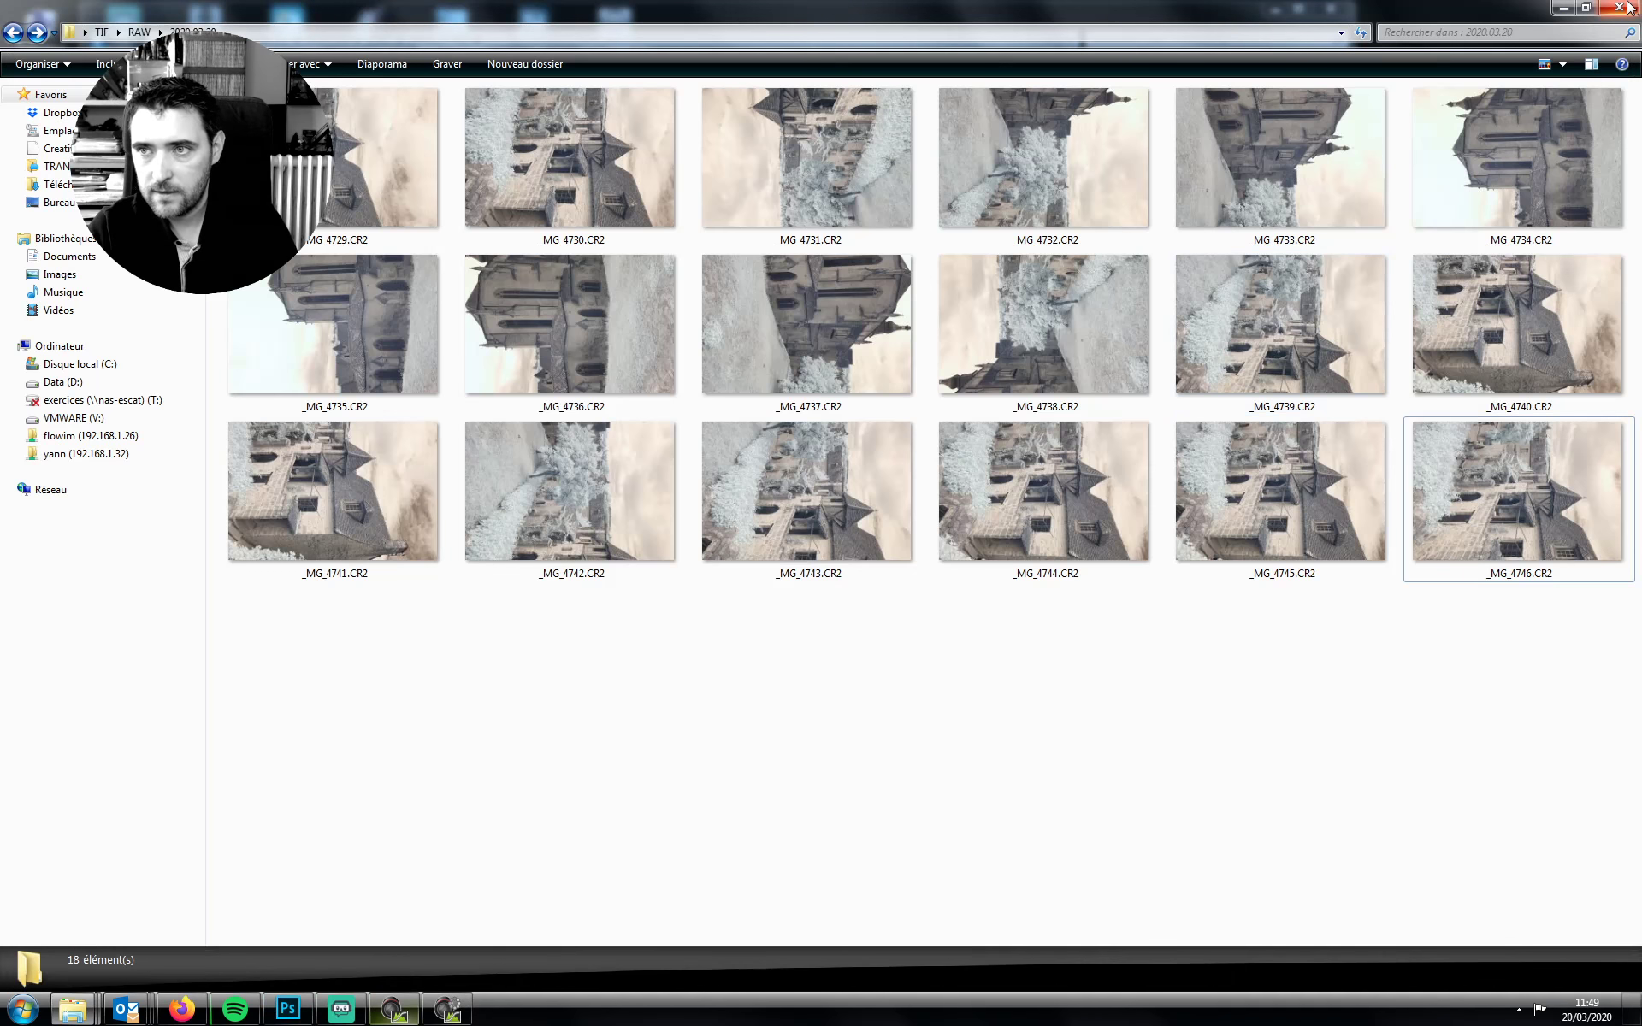
pyautogui.click(394, 1011)
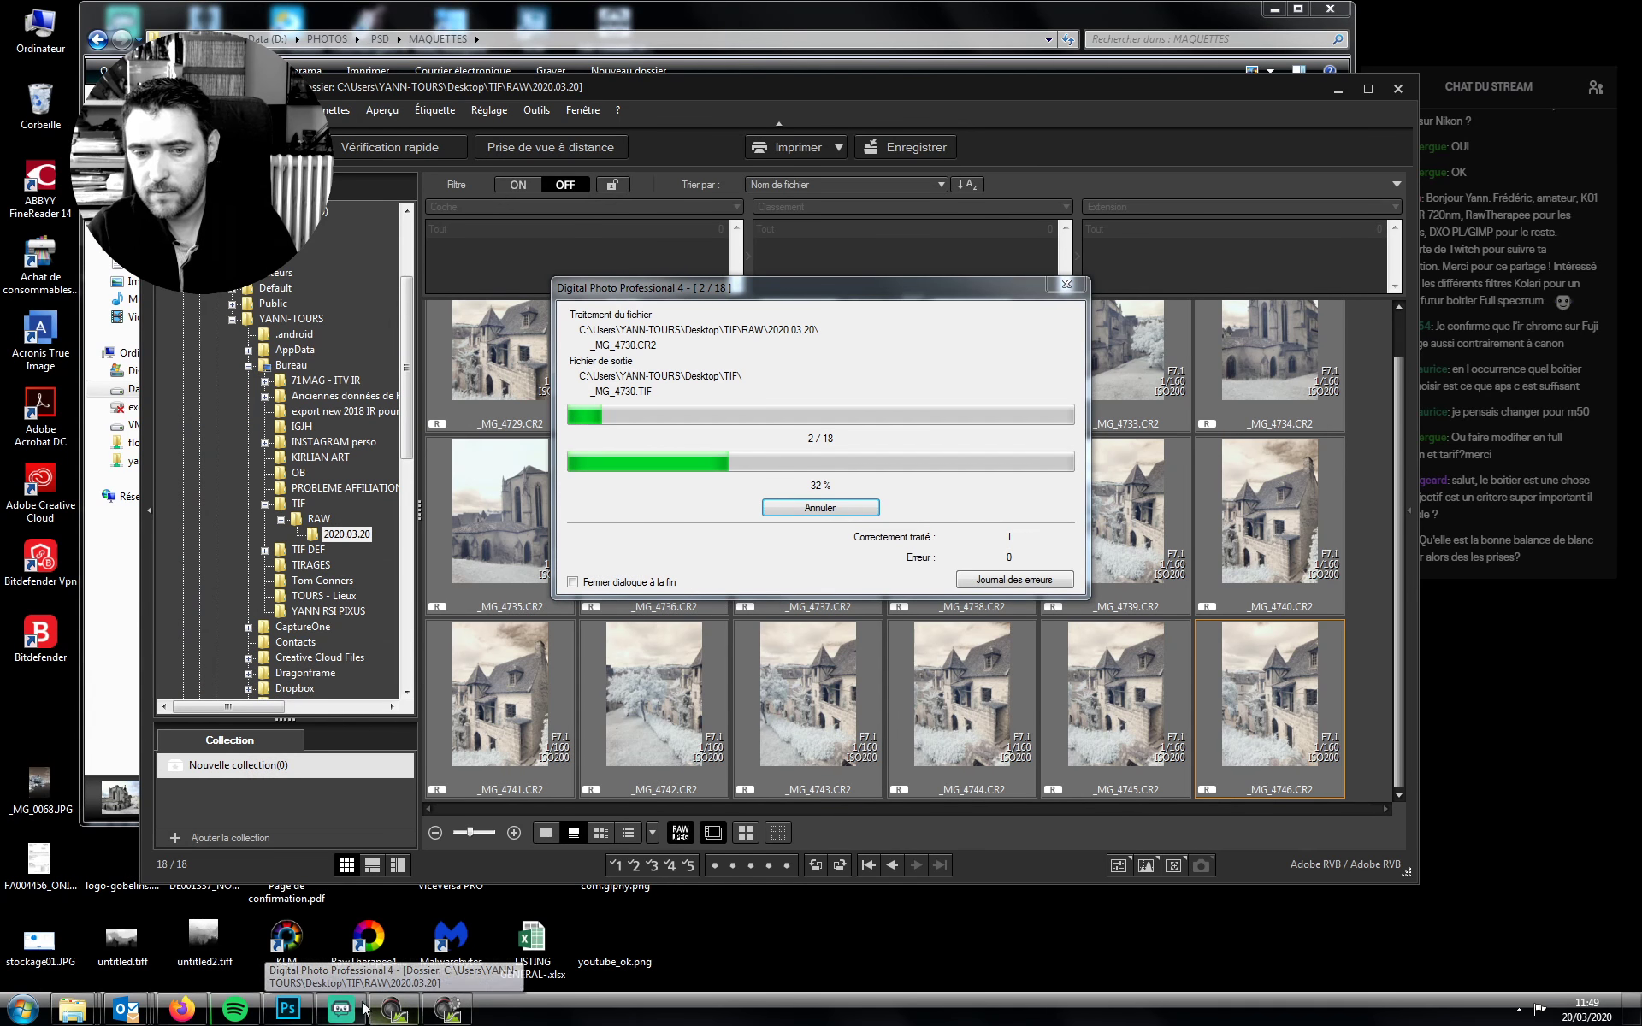
pyautogui.click(290, 1011)
pyautogui.click(290, 1011)
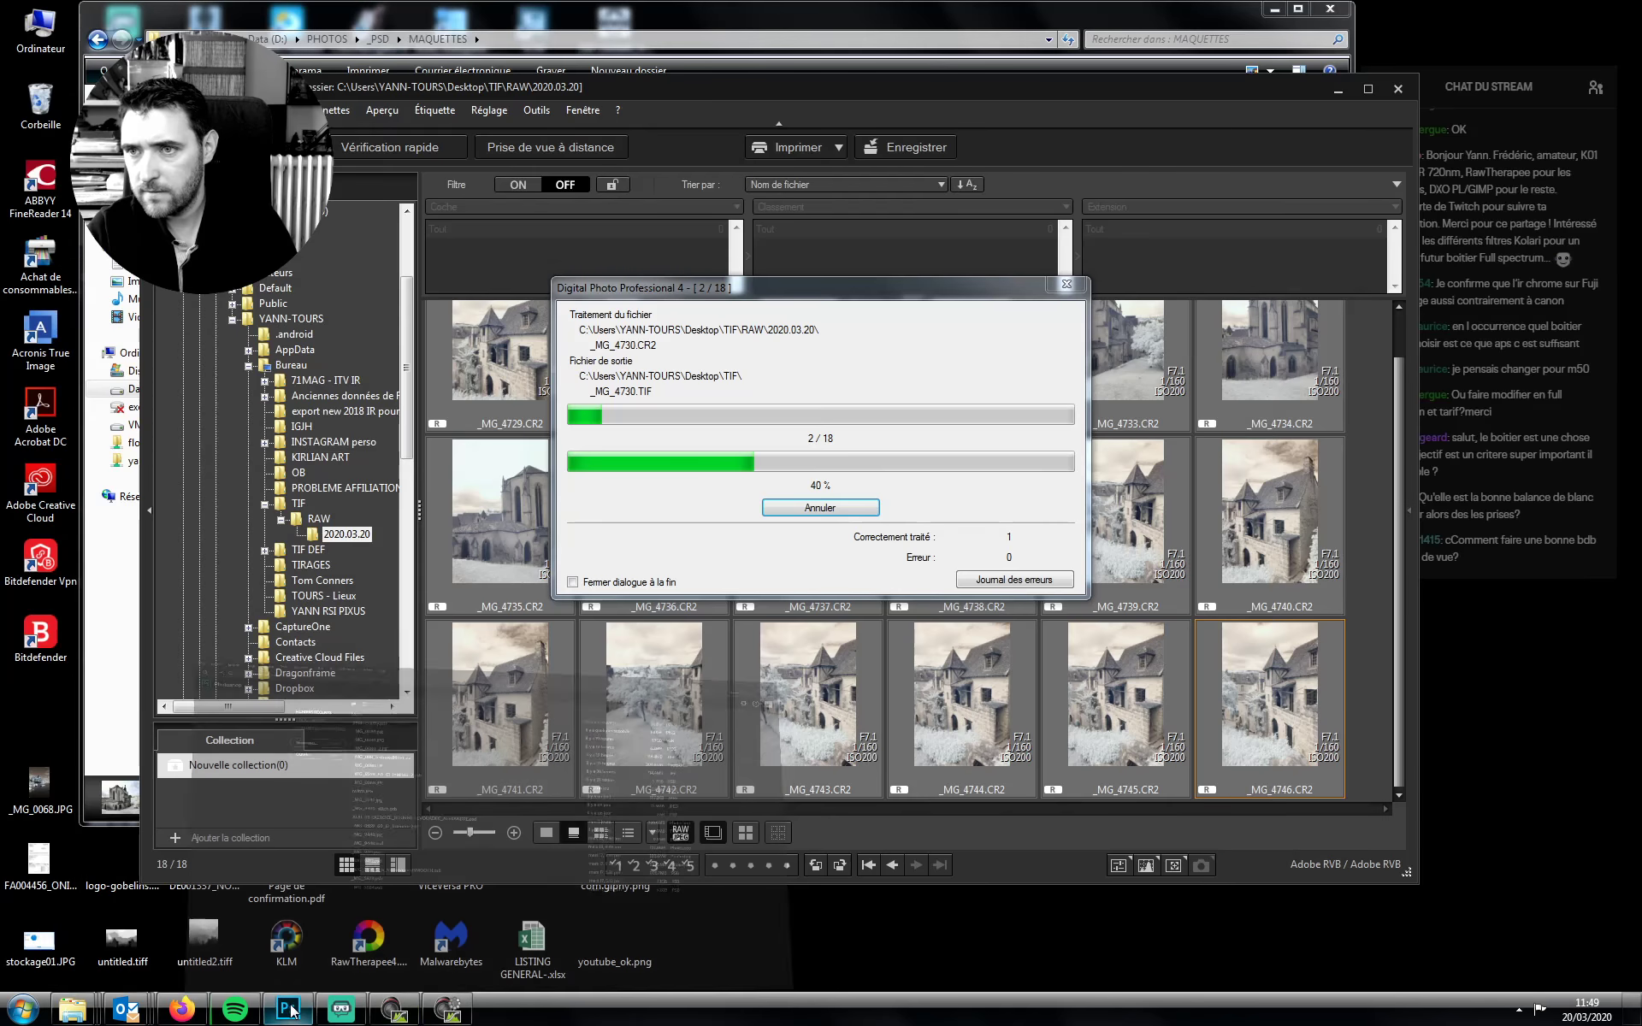
pyautogui.click(295, 1011)
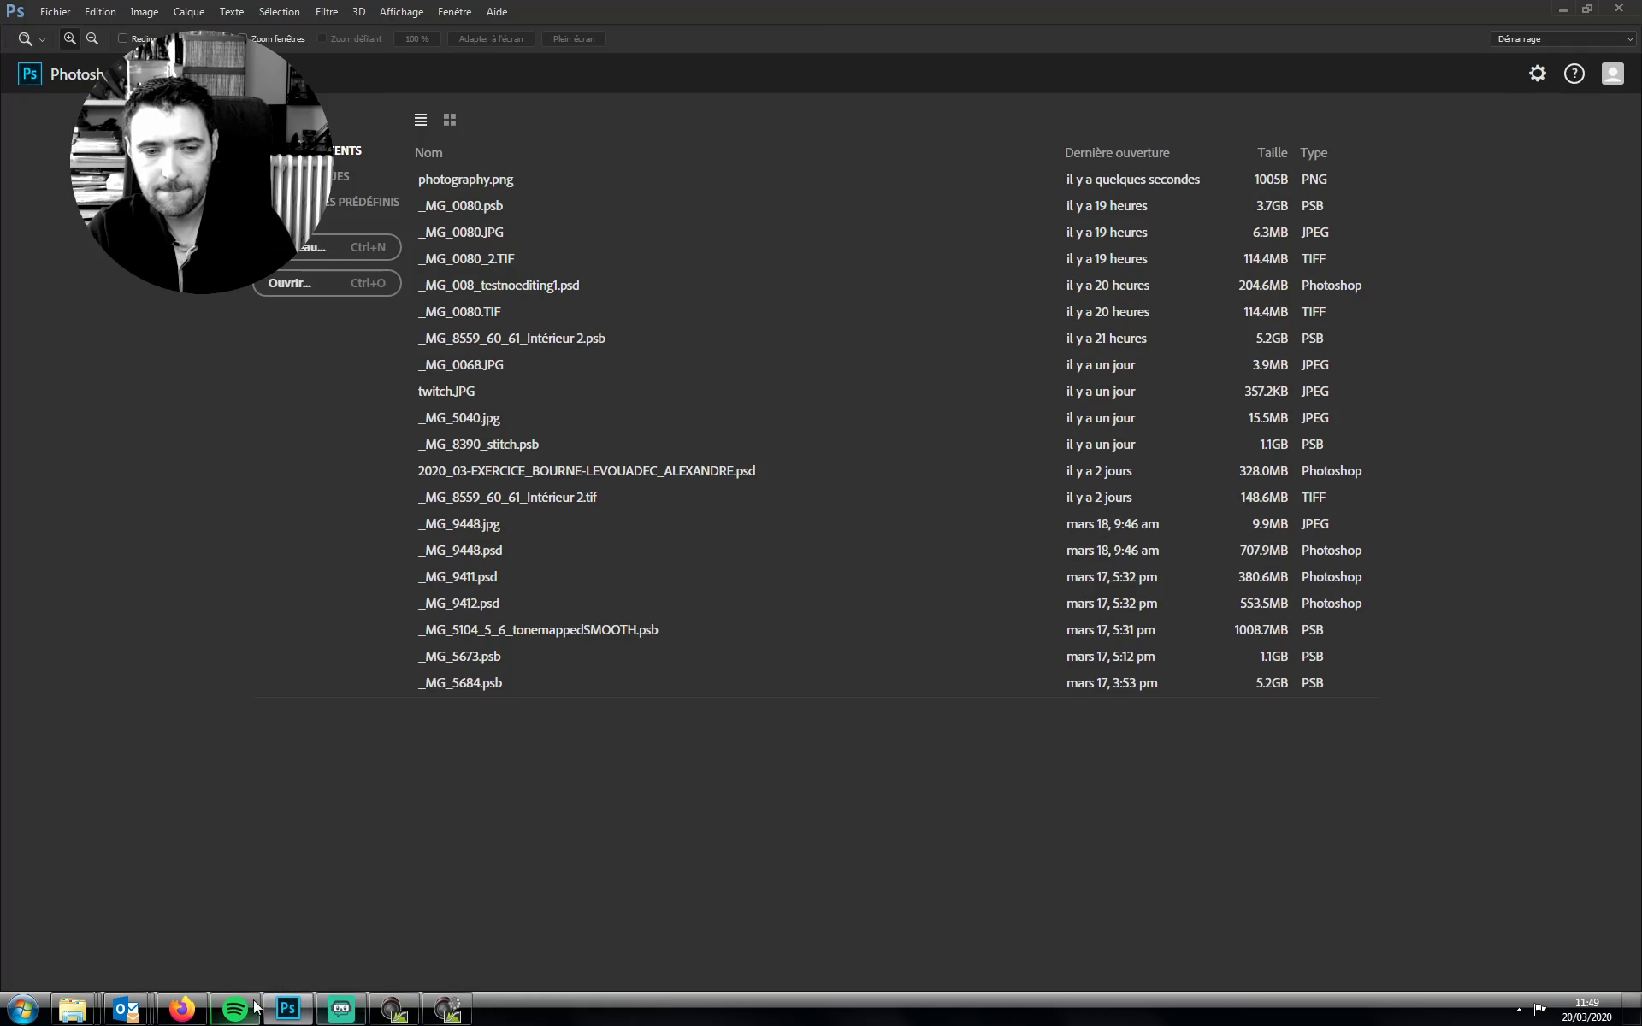
# Check the TIFF conversion's progress, read the viewers' questions in Streamlabs OBS, and return to Digital Photo Professional 4
pyautogui.click(449, 1013)
pyautogui.click(394, 1010)
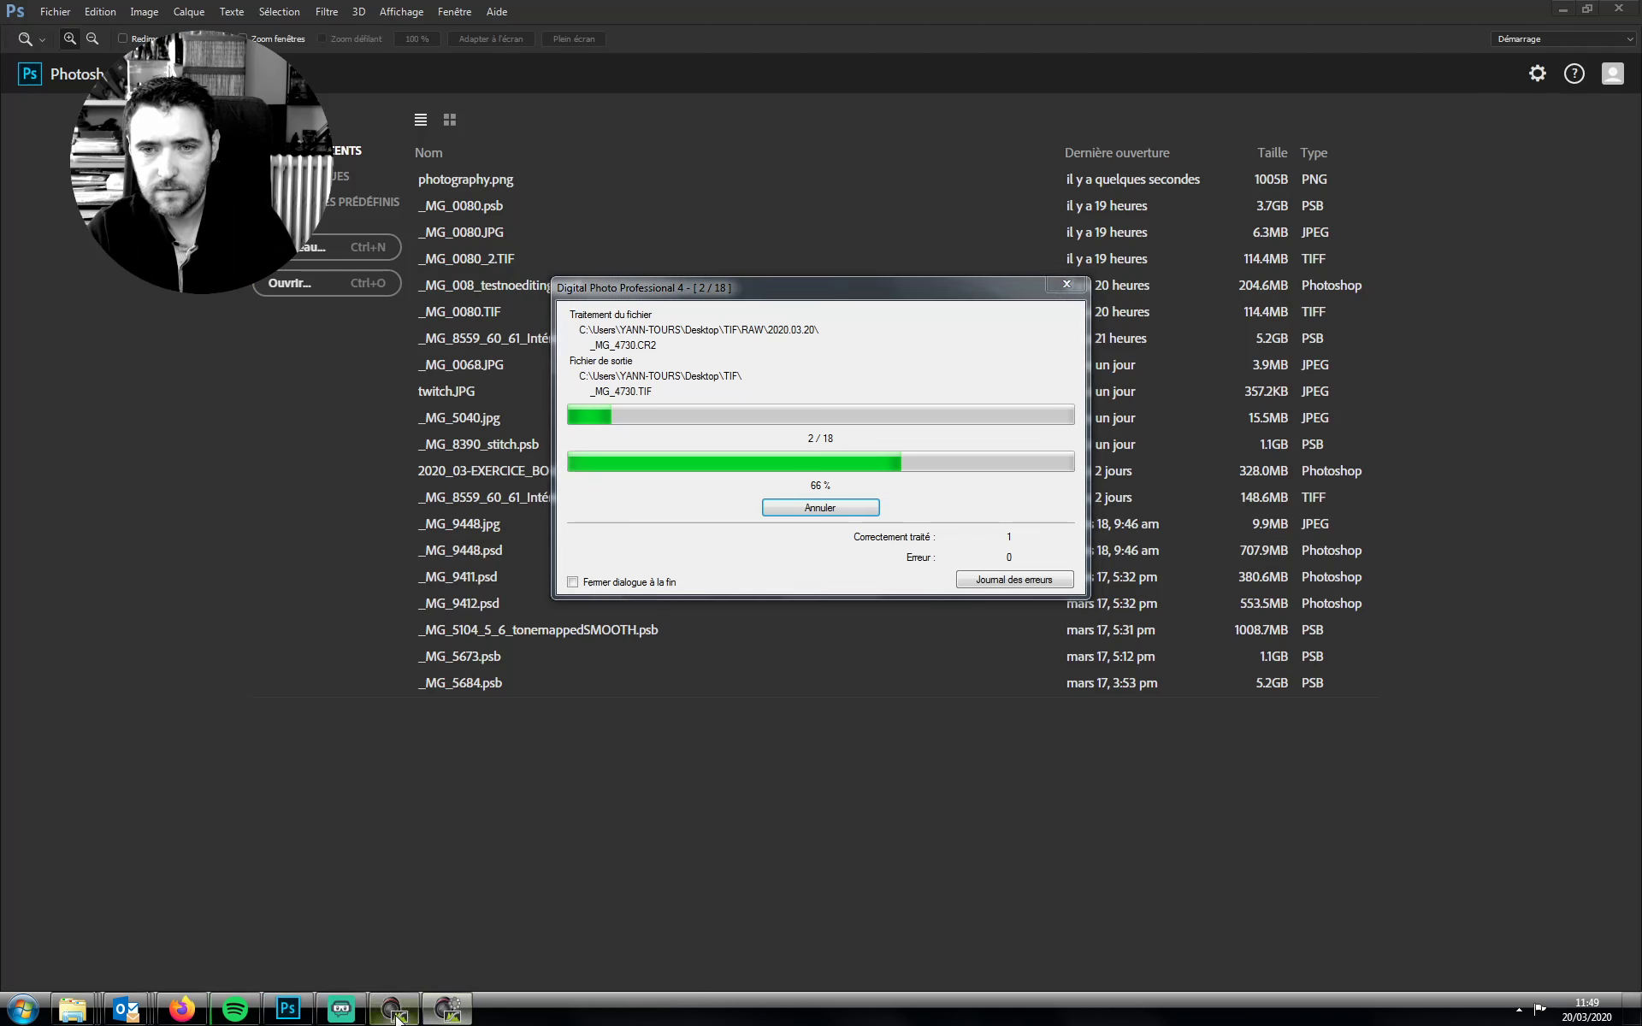
pyautogui.click(278, 1011)
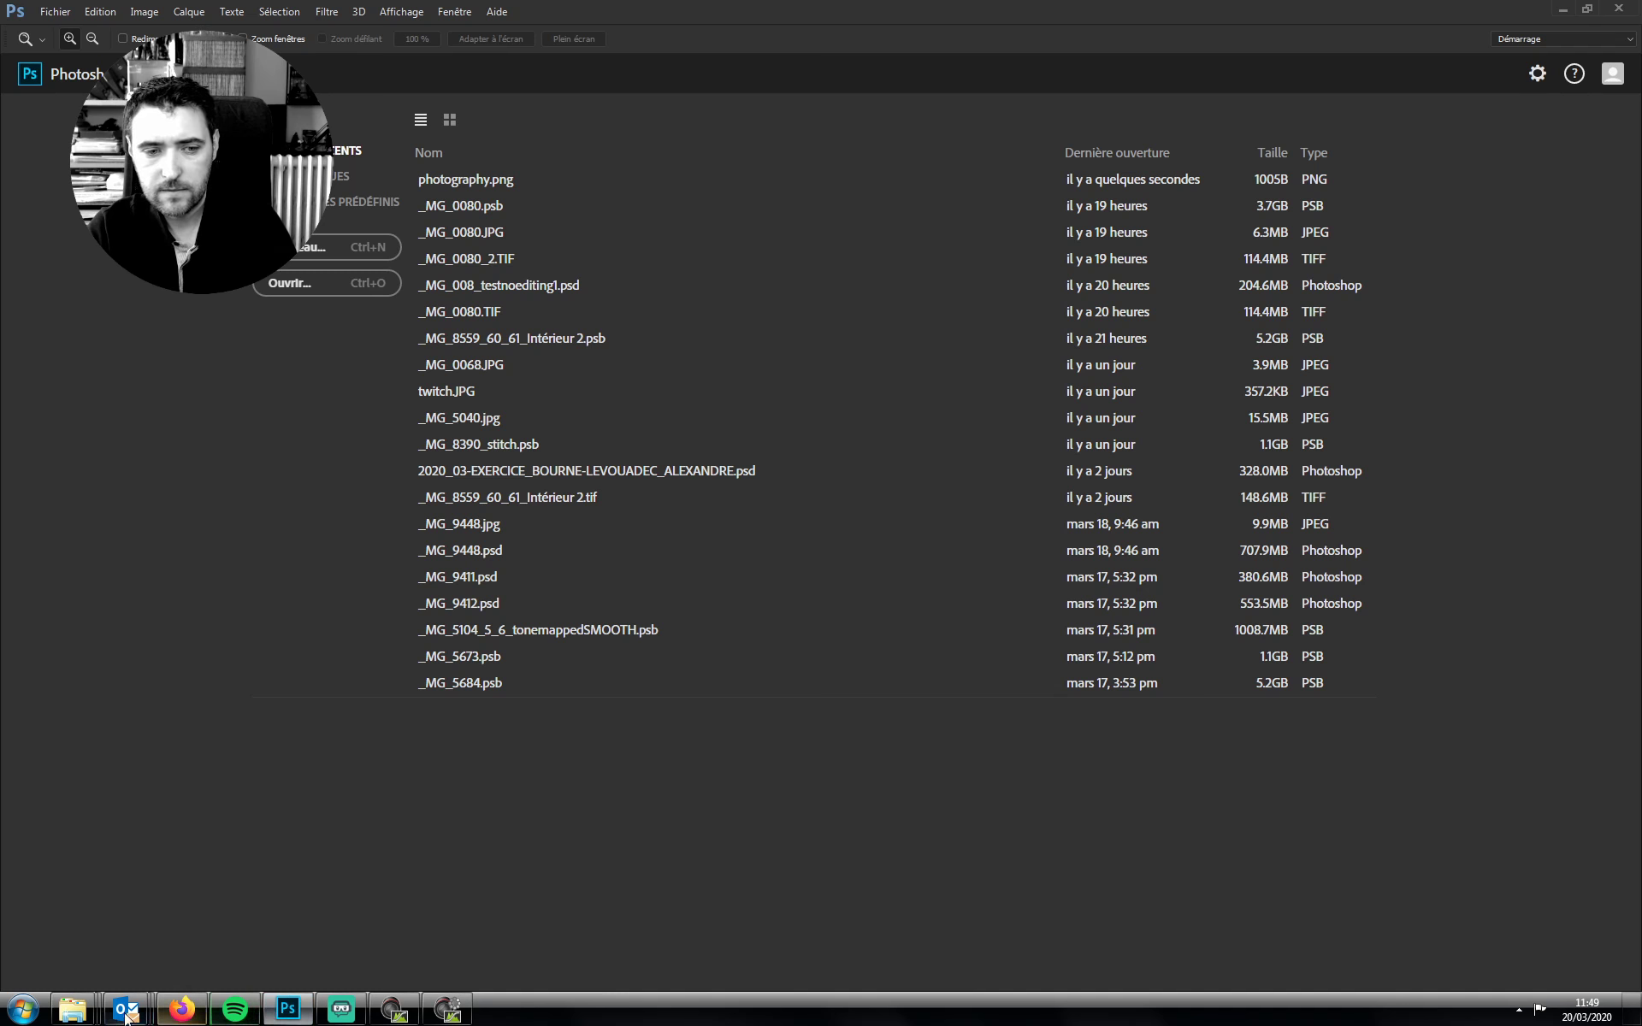
pyautogui.click(433, 1015)
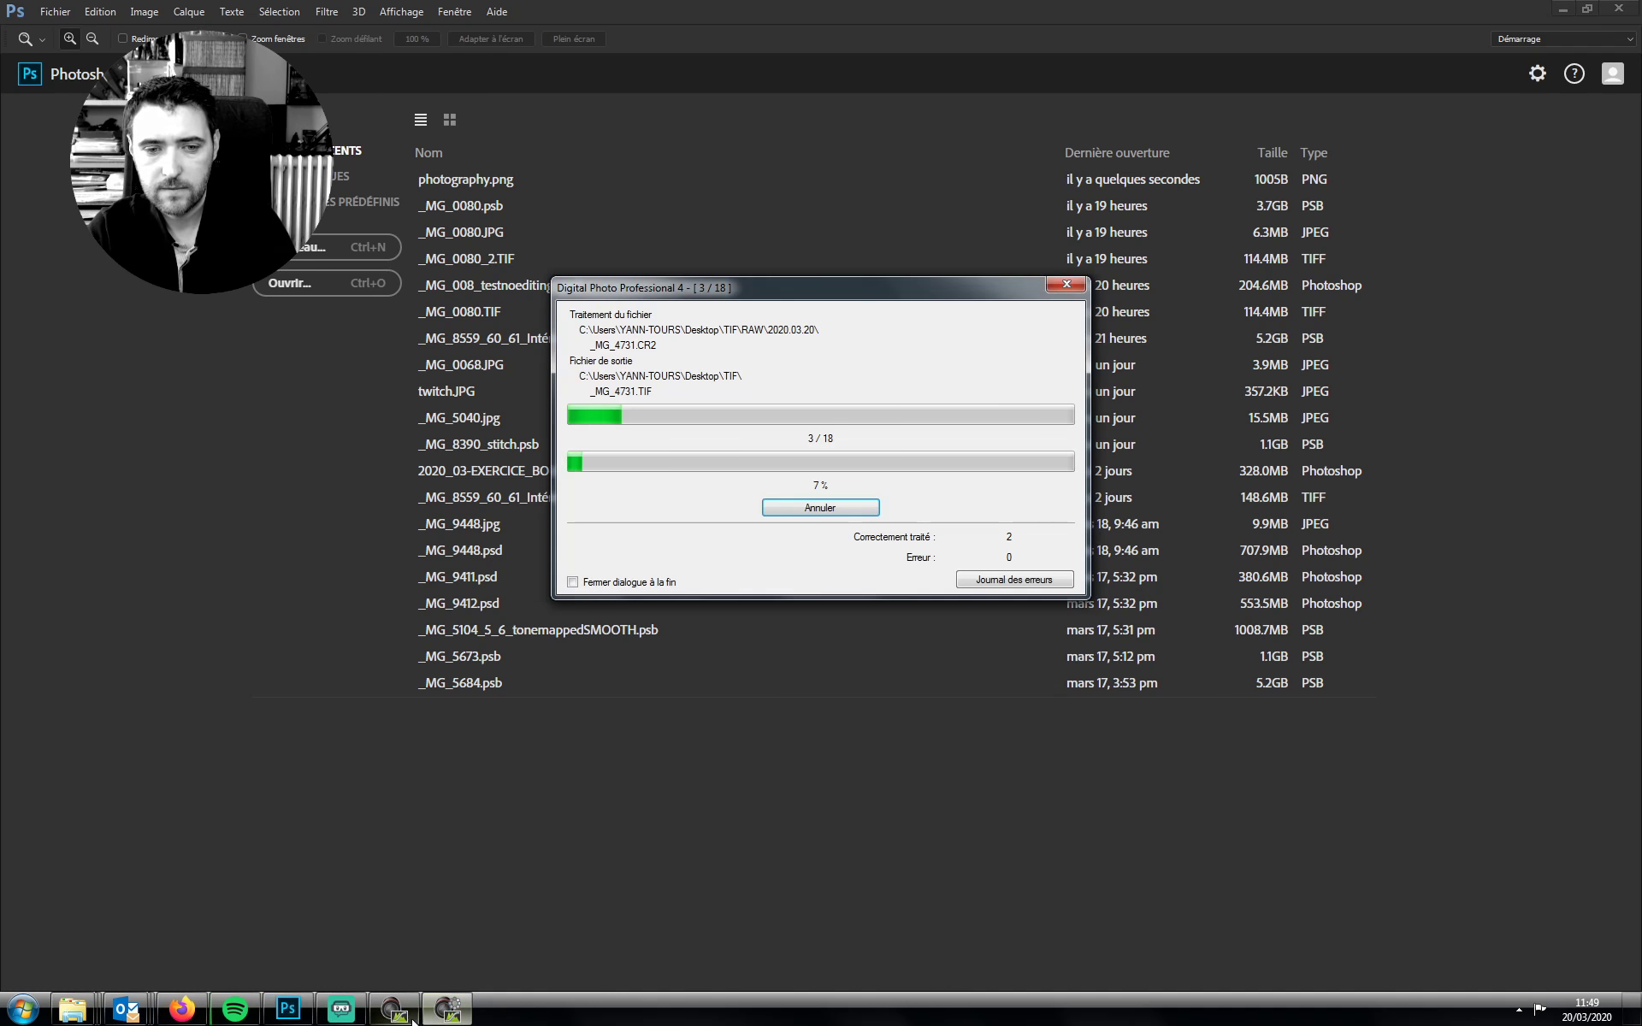
pyautogui.click(408, 1018)
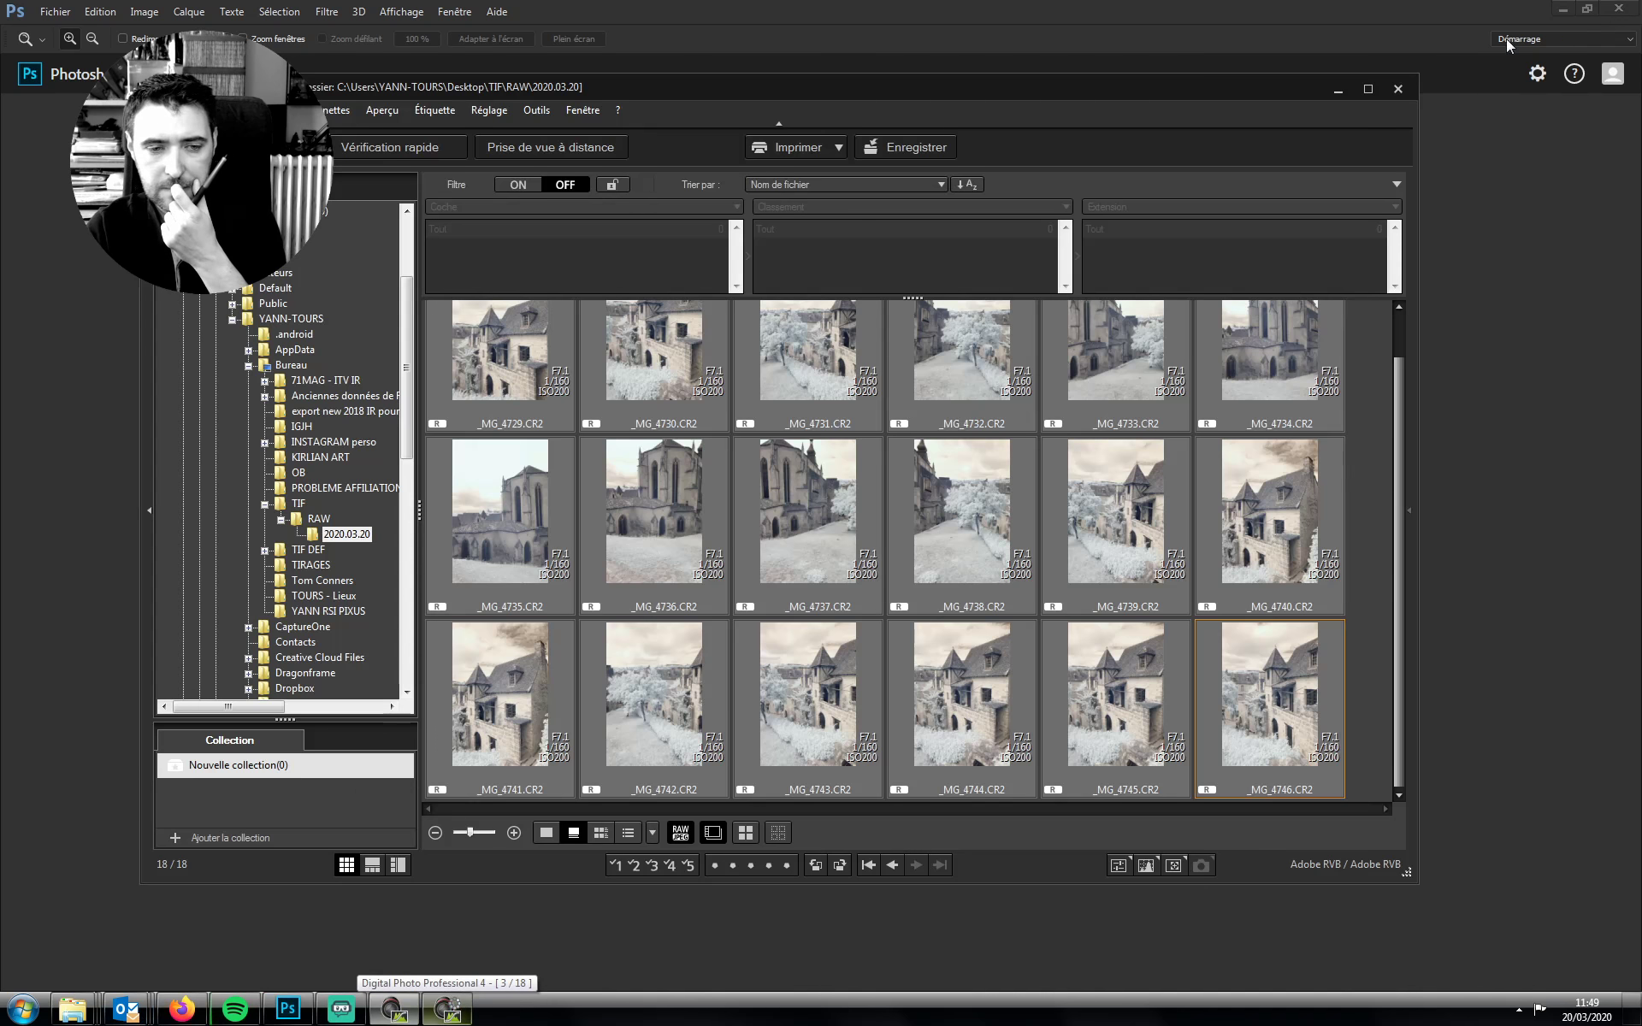
pyautogui.click(341, 1011)
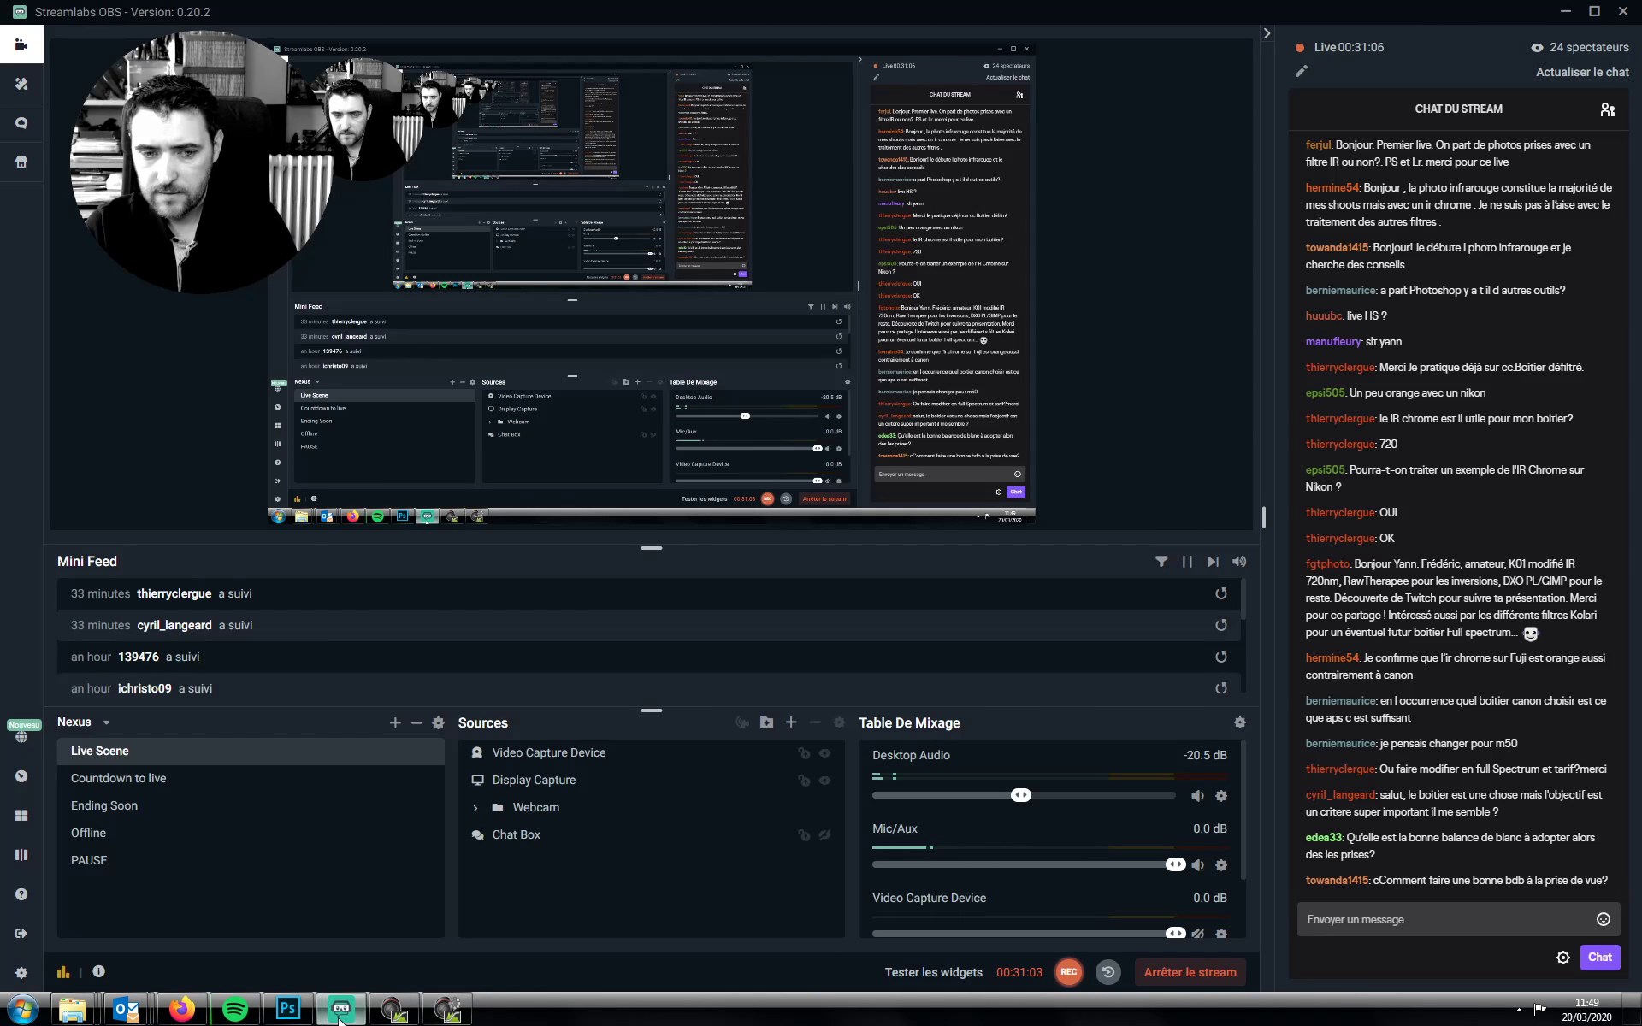
pyautogui.click(392, 1009)
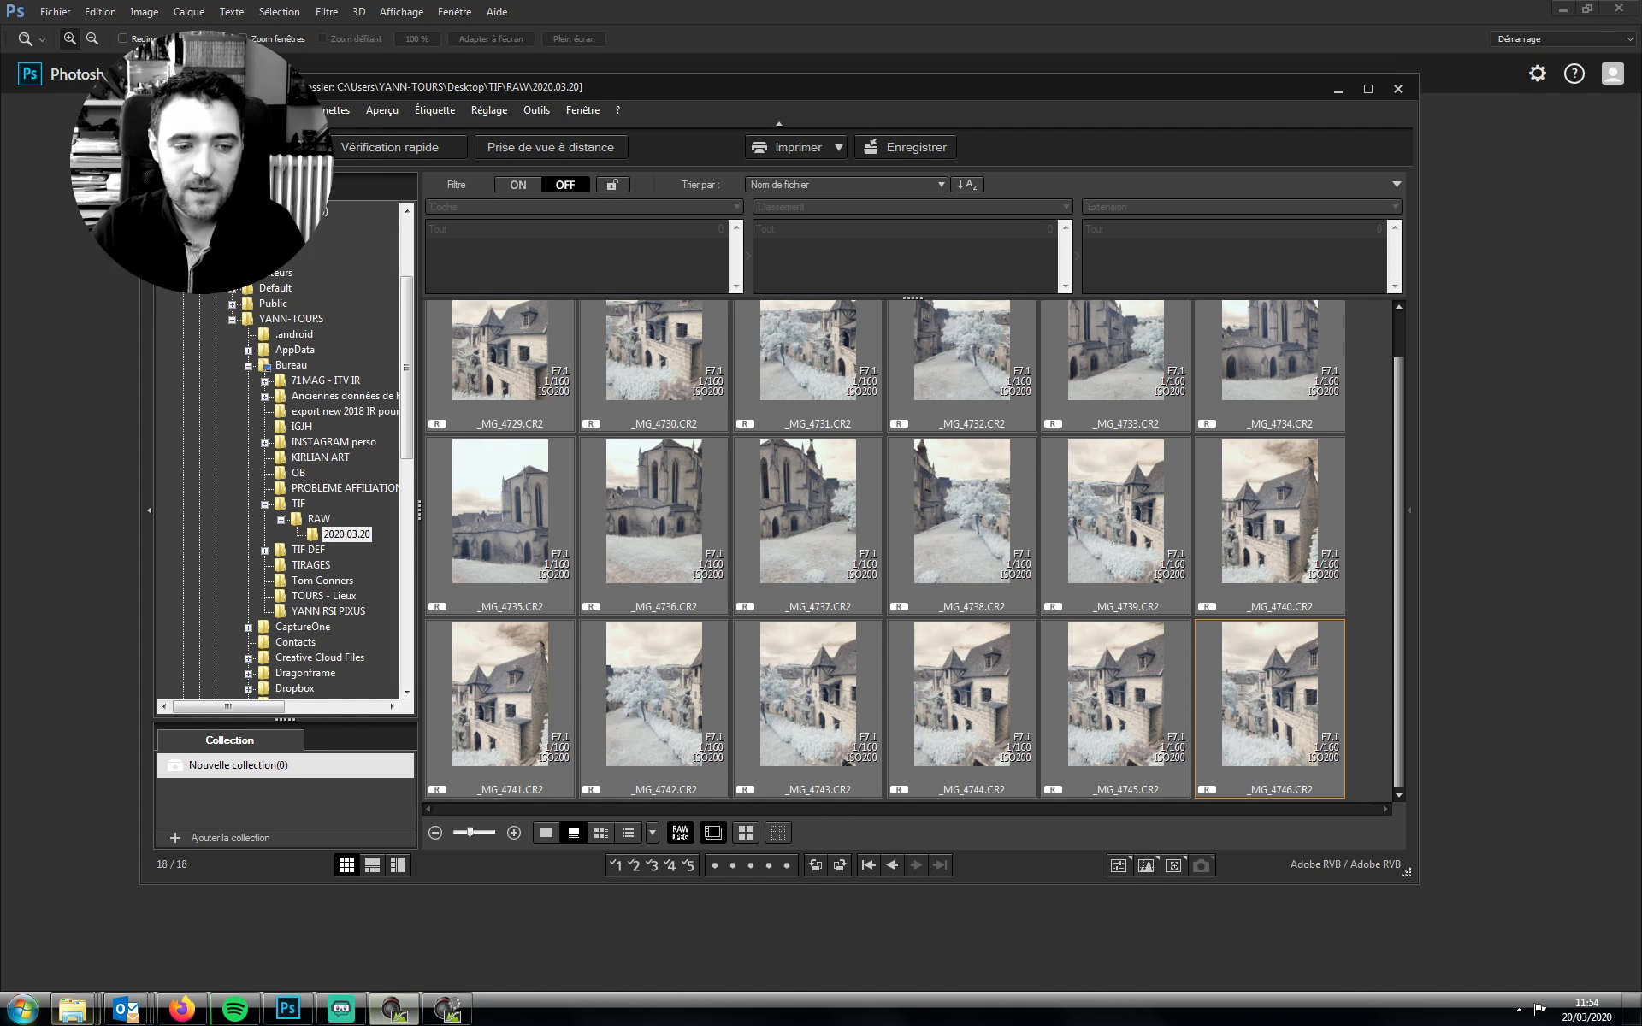
# Open the Infrarouge folder inside D:\TRANSIT in a file explorer window
pyautogui.click(74, 1016)
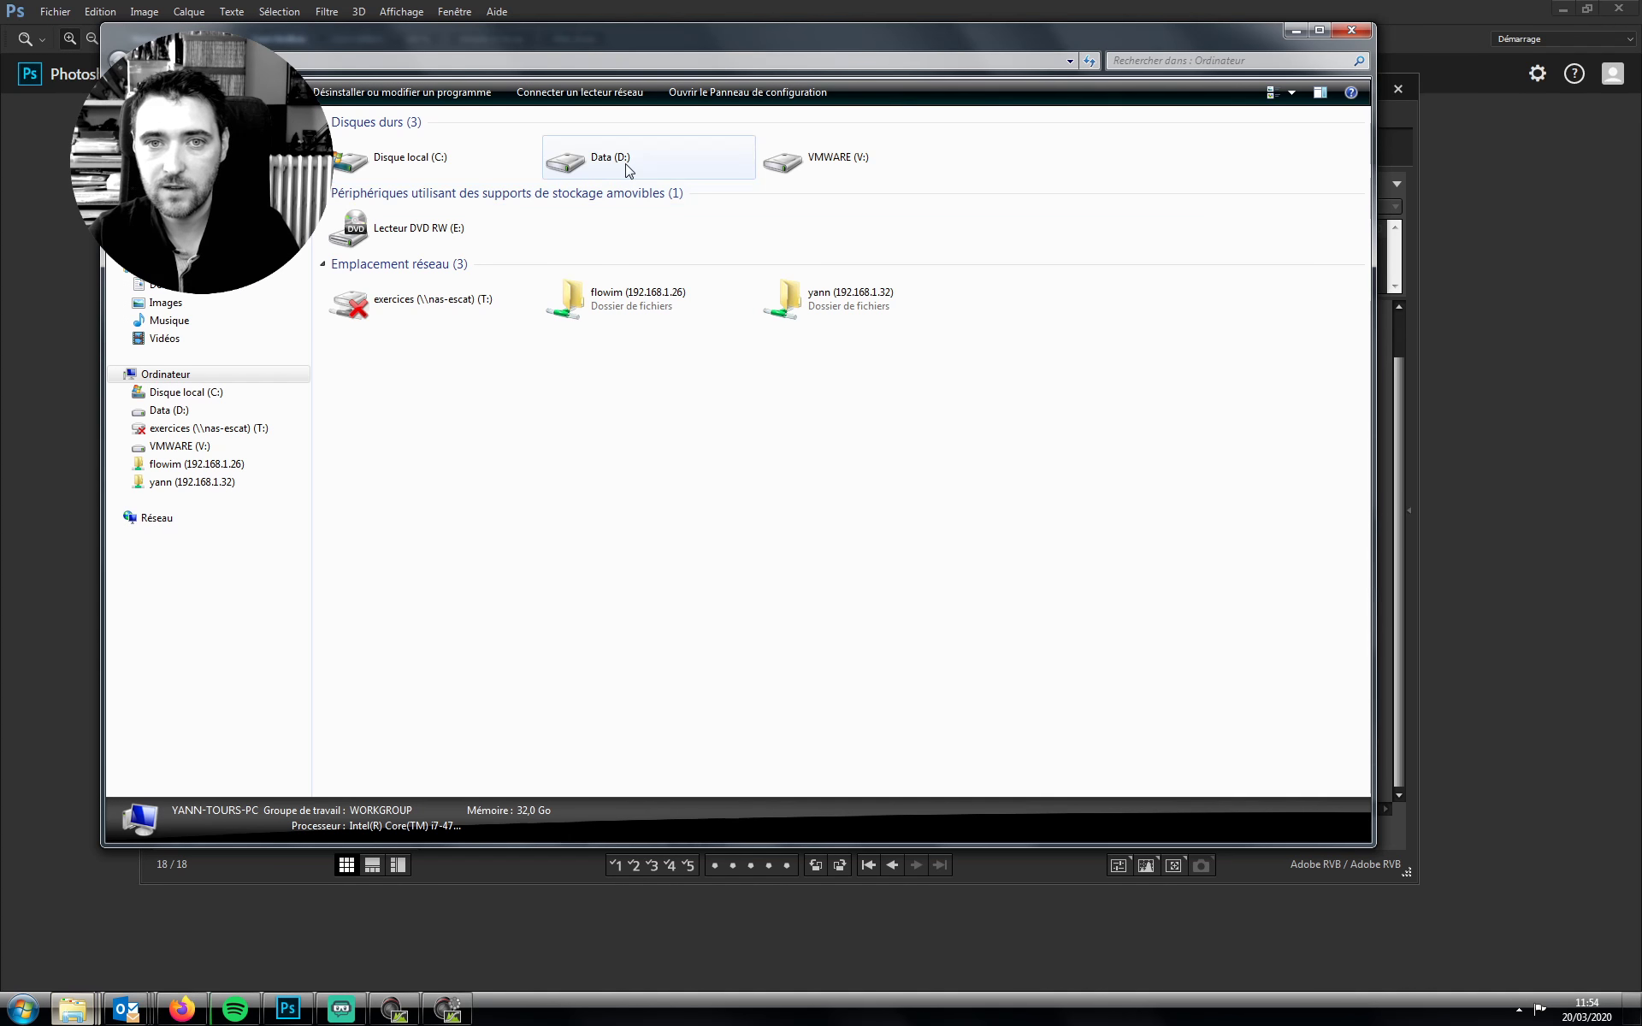
pyautogui.doubleClick(627, 163)
pyautogui.click(1241, 321)
pyautogui.doubleClick(1241, 321)
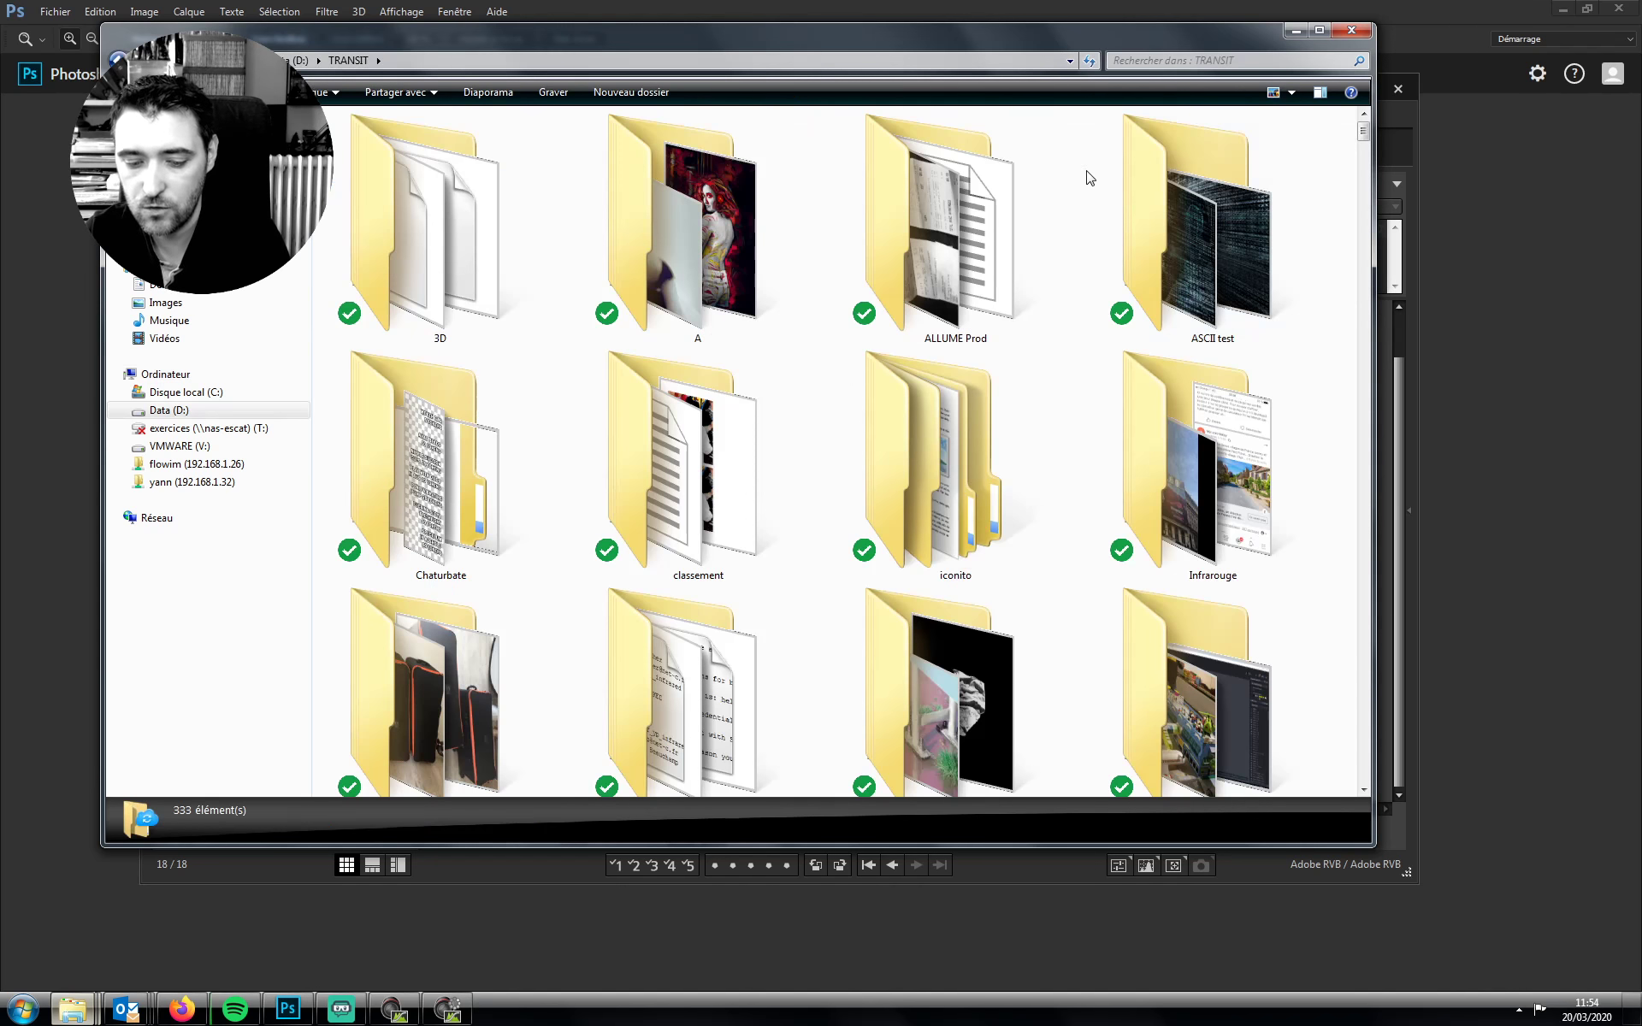
pyautogui.press('u')
pyautogui.scroll(5, 1126, 263)
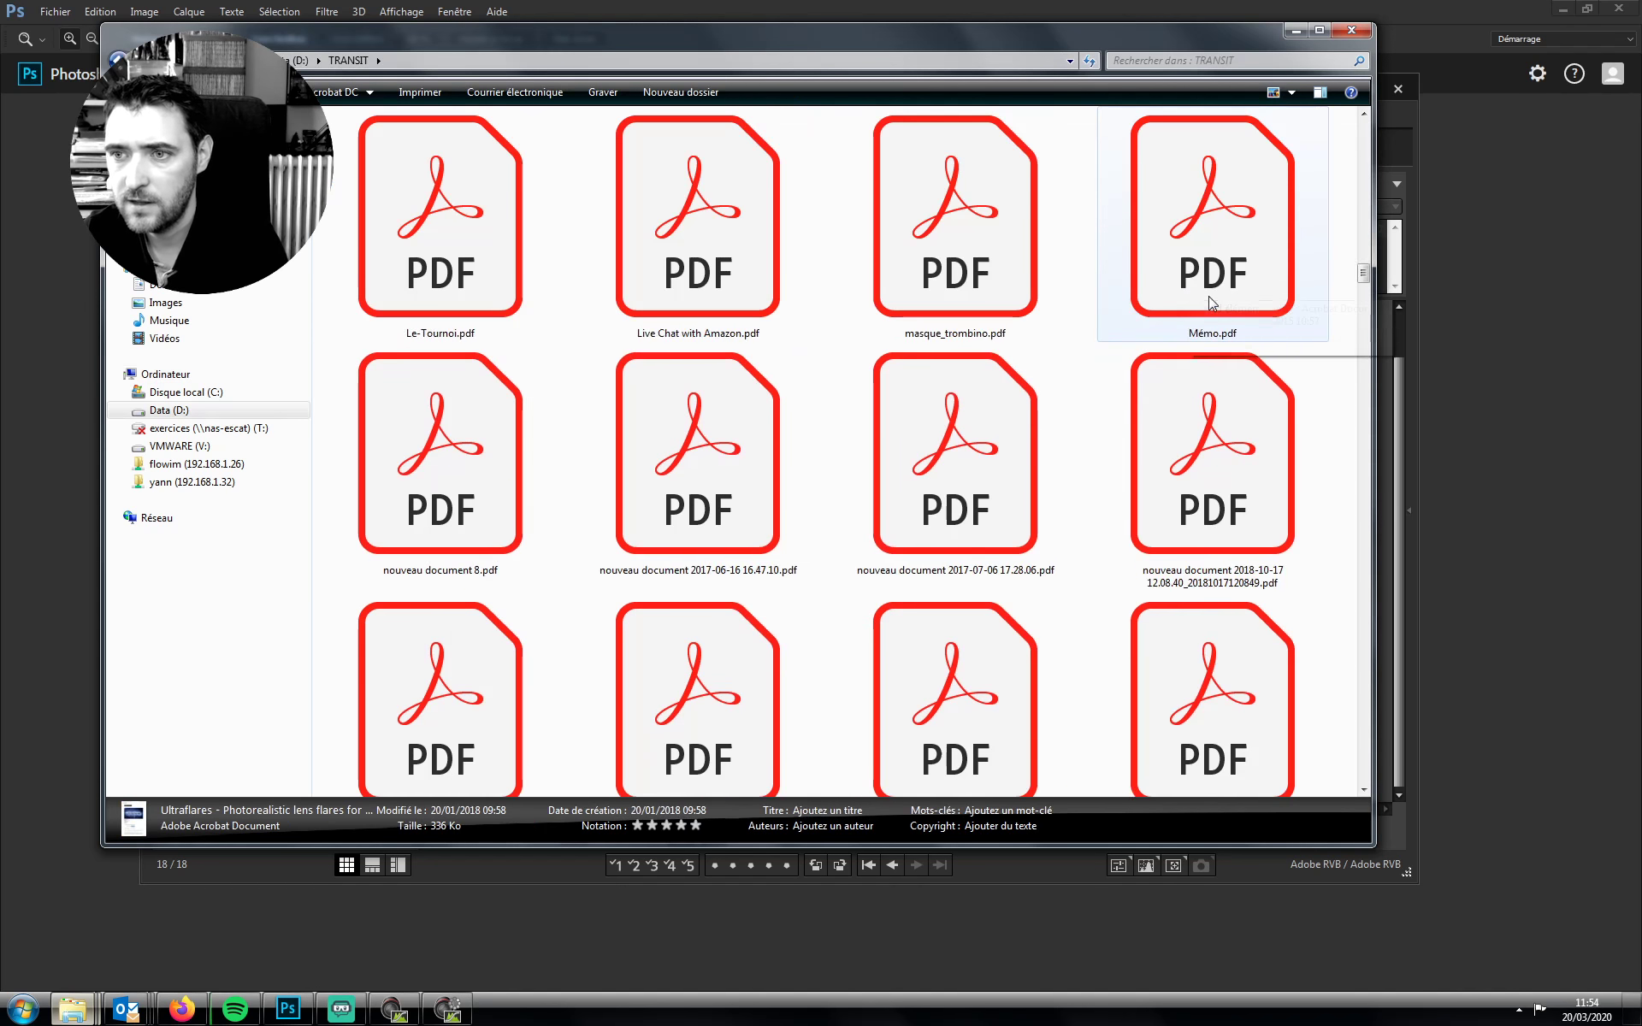
pyautogui.scroll(5, 1214, 297)
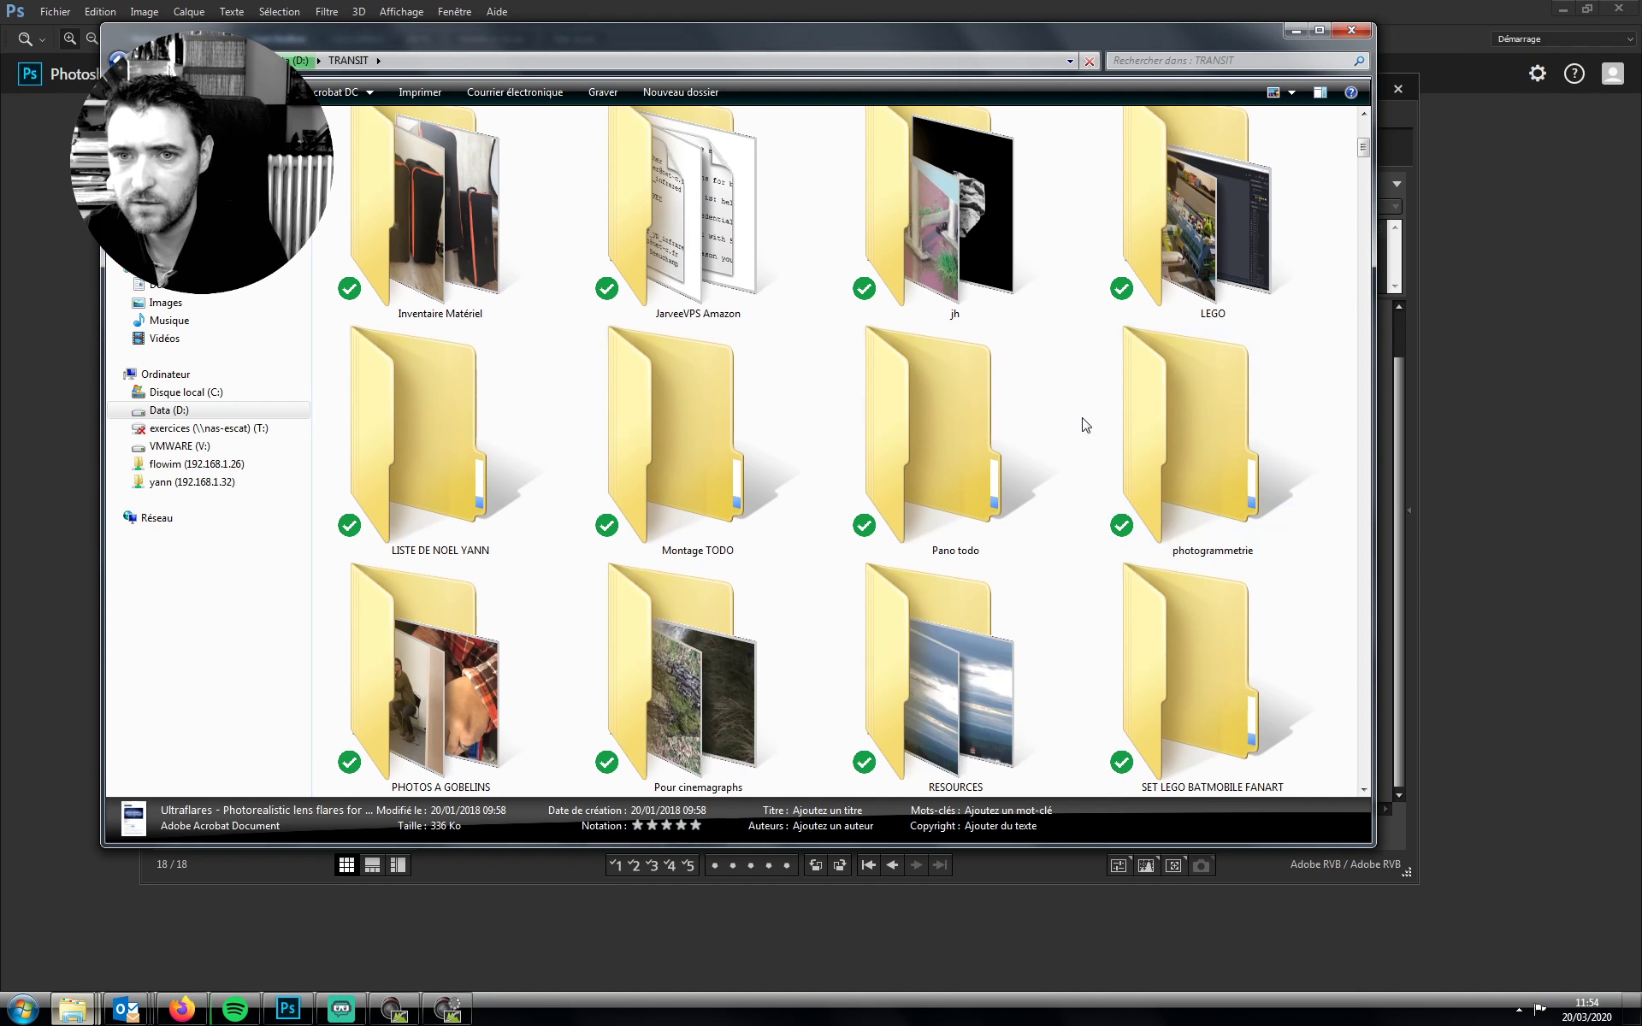
pyautogui.scroll(2, 1009, 450)
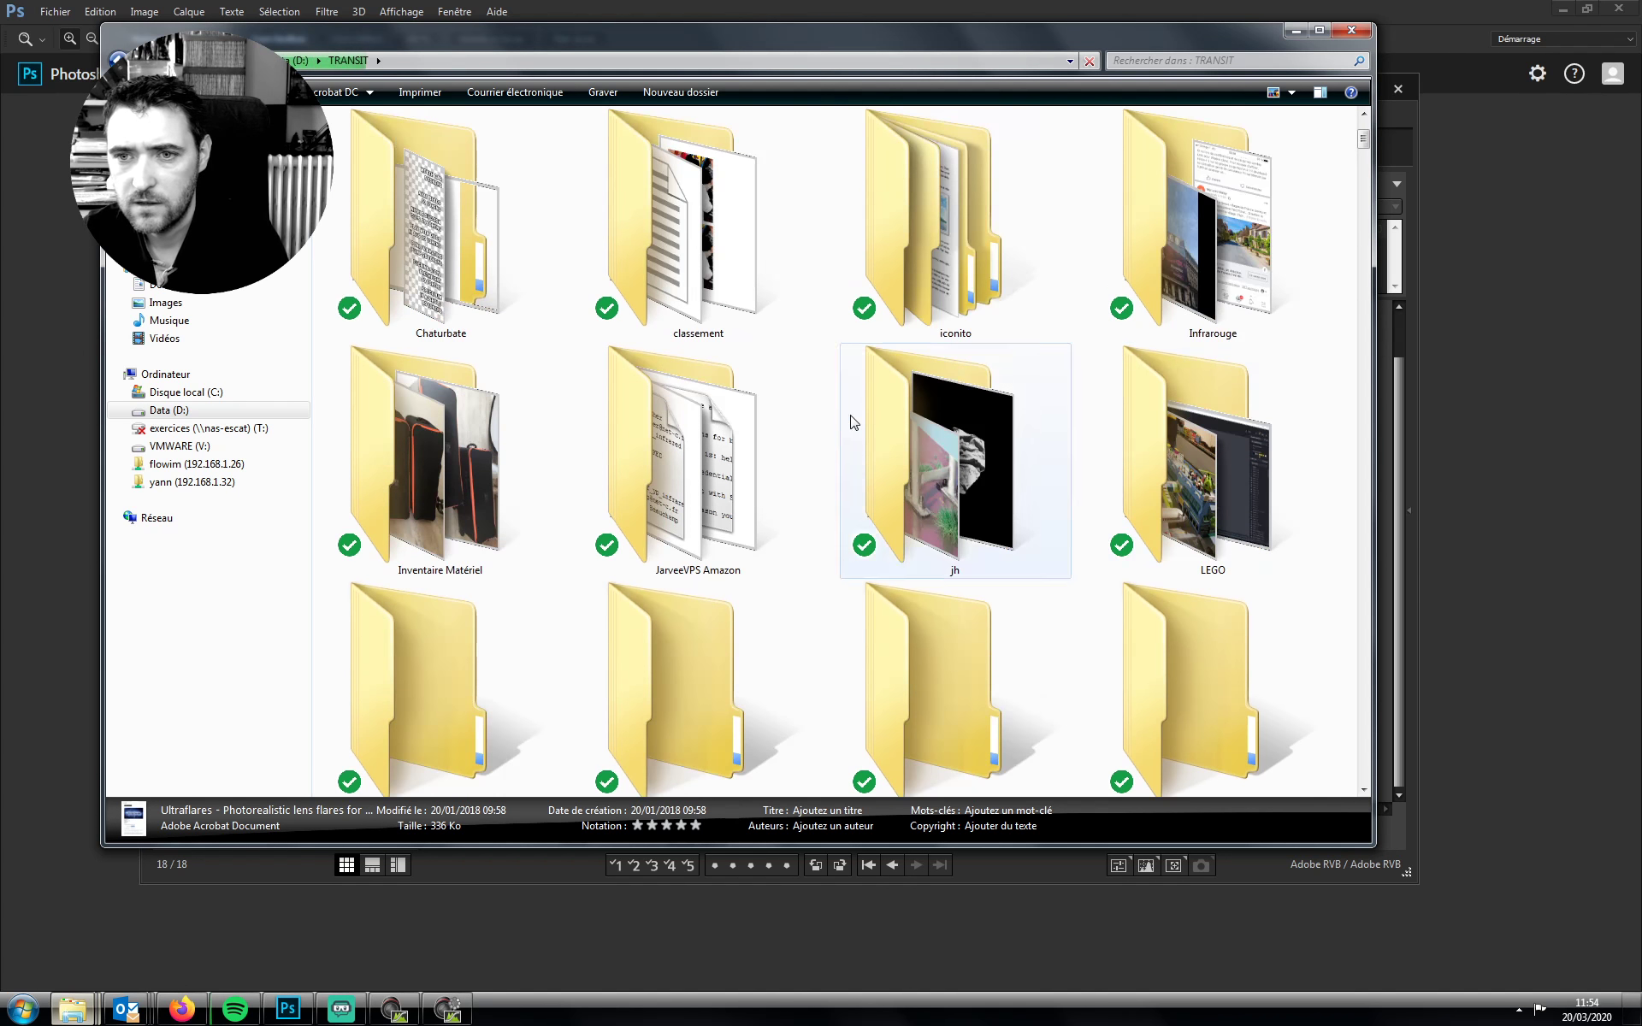
pyautogui.doubleClick(1282, 150)
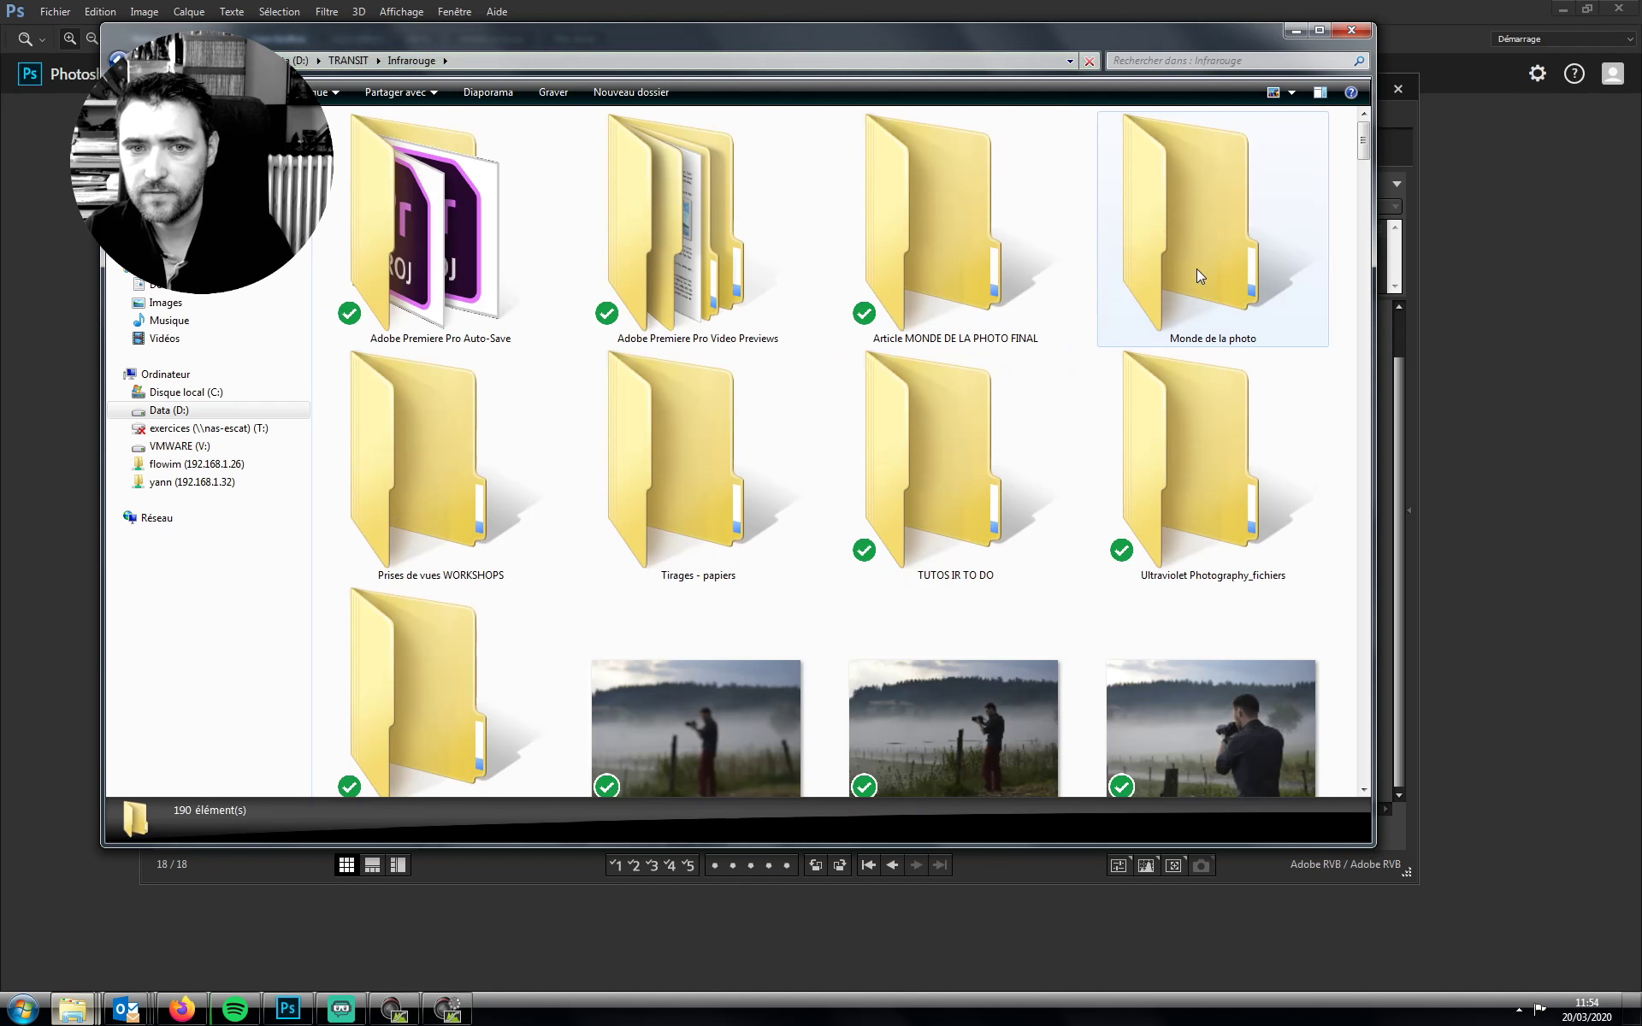
# Compare the plant photos _MG_2295.JPG and _MG_2292.JPG side by side in separate viewer windows, and close both
pyautogui.scroll(-5, 1198, 283)
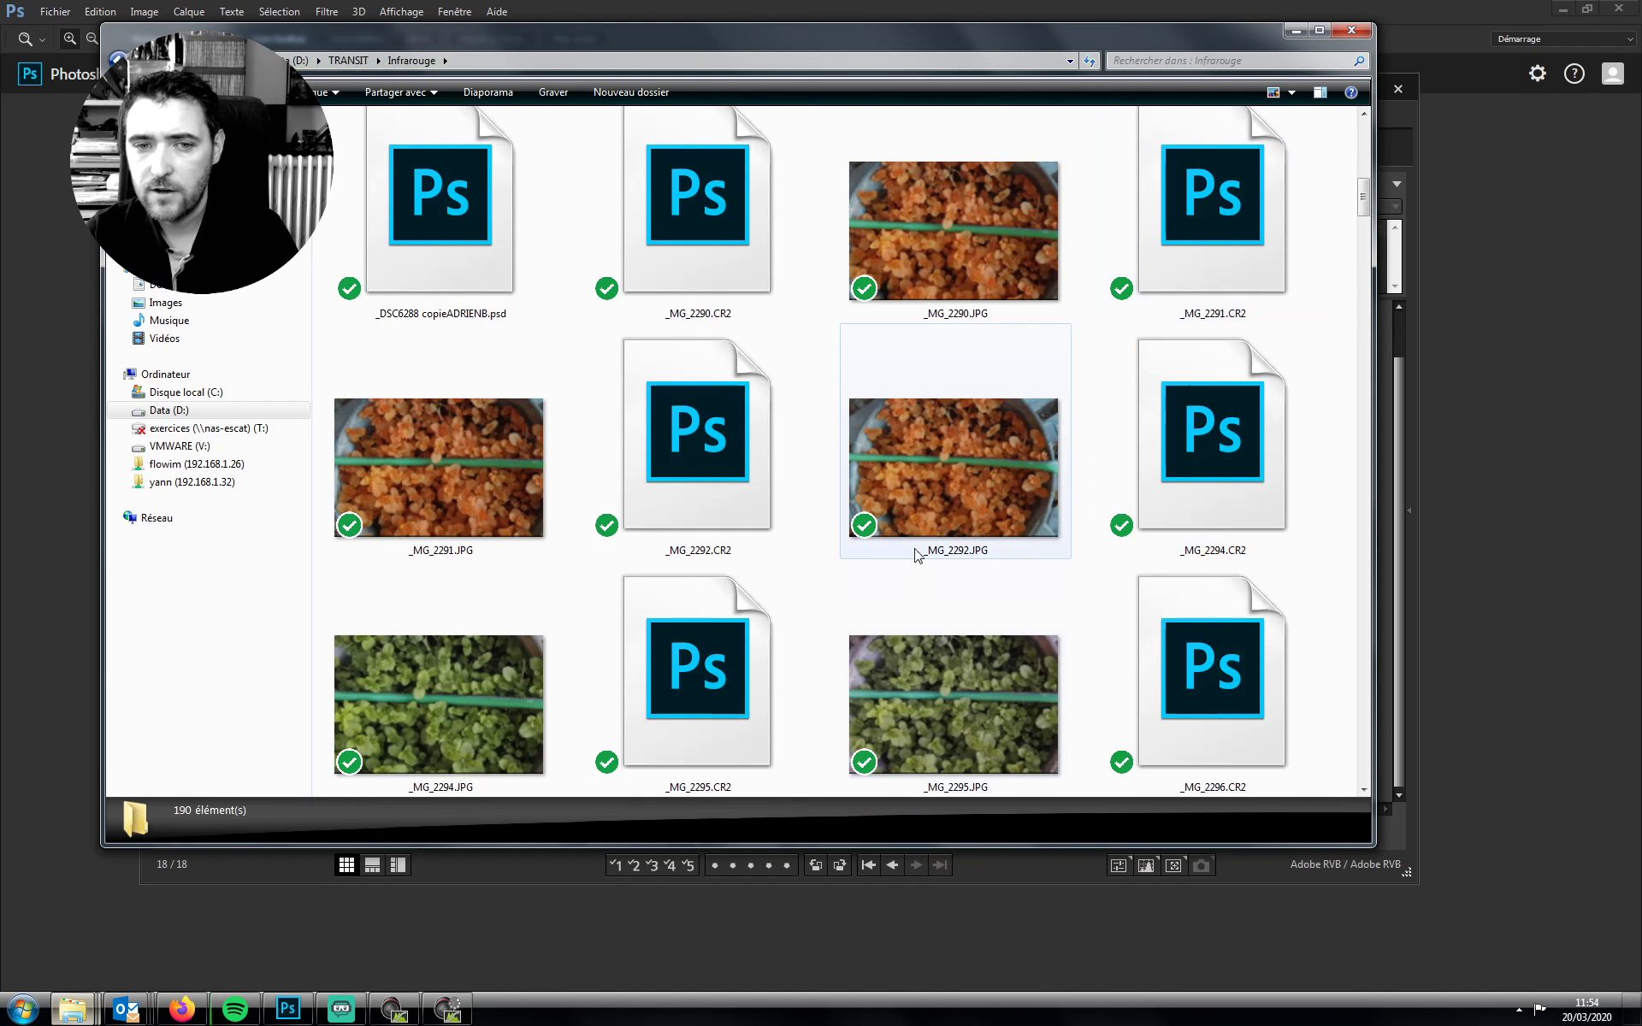
pyautogui.doubleClick(927, 658)
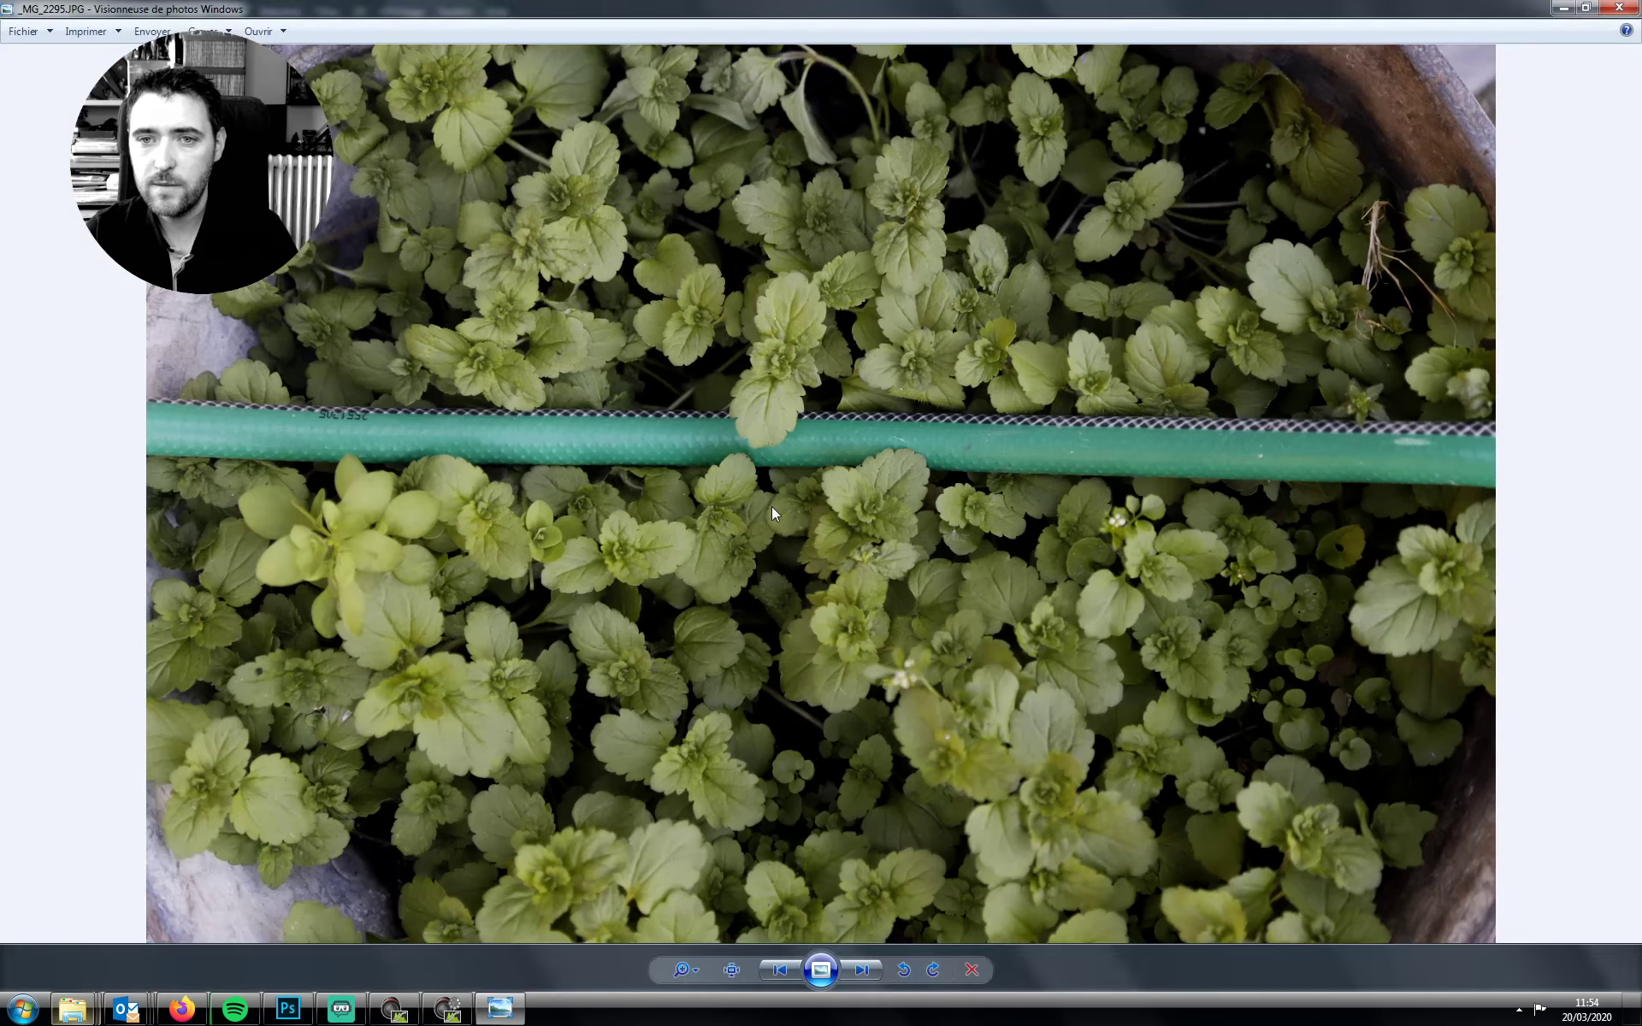
pyautogui.moveTo(1004, 7); pyautogui.dragTo(512, 75)
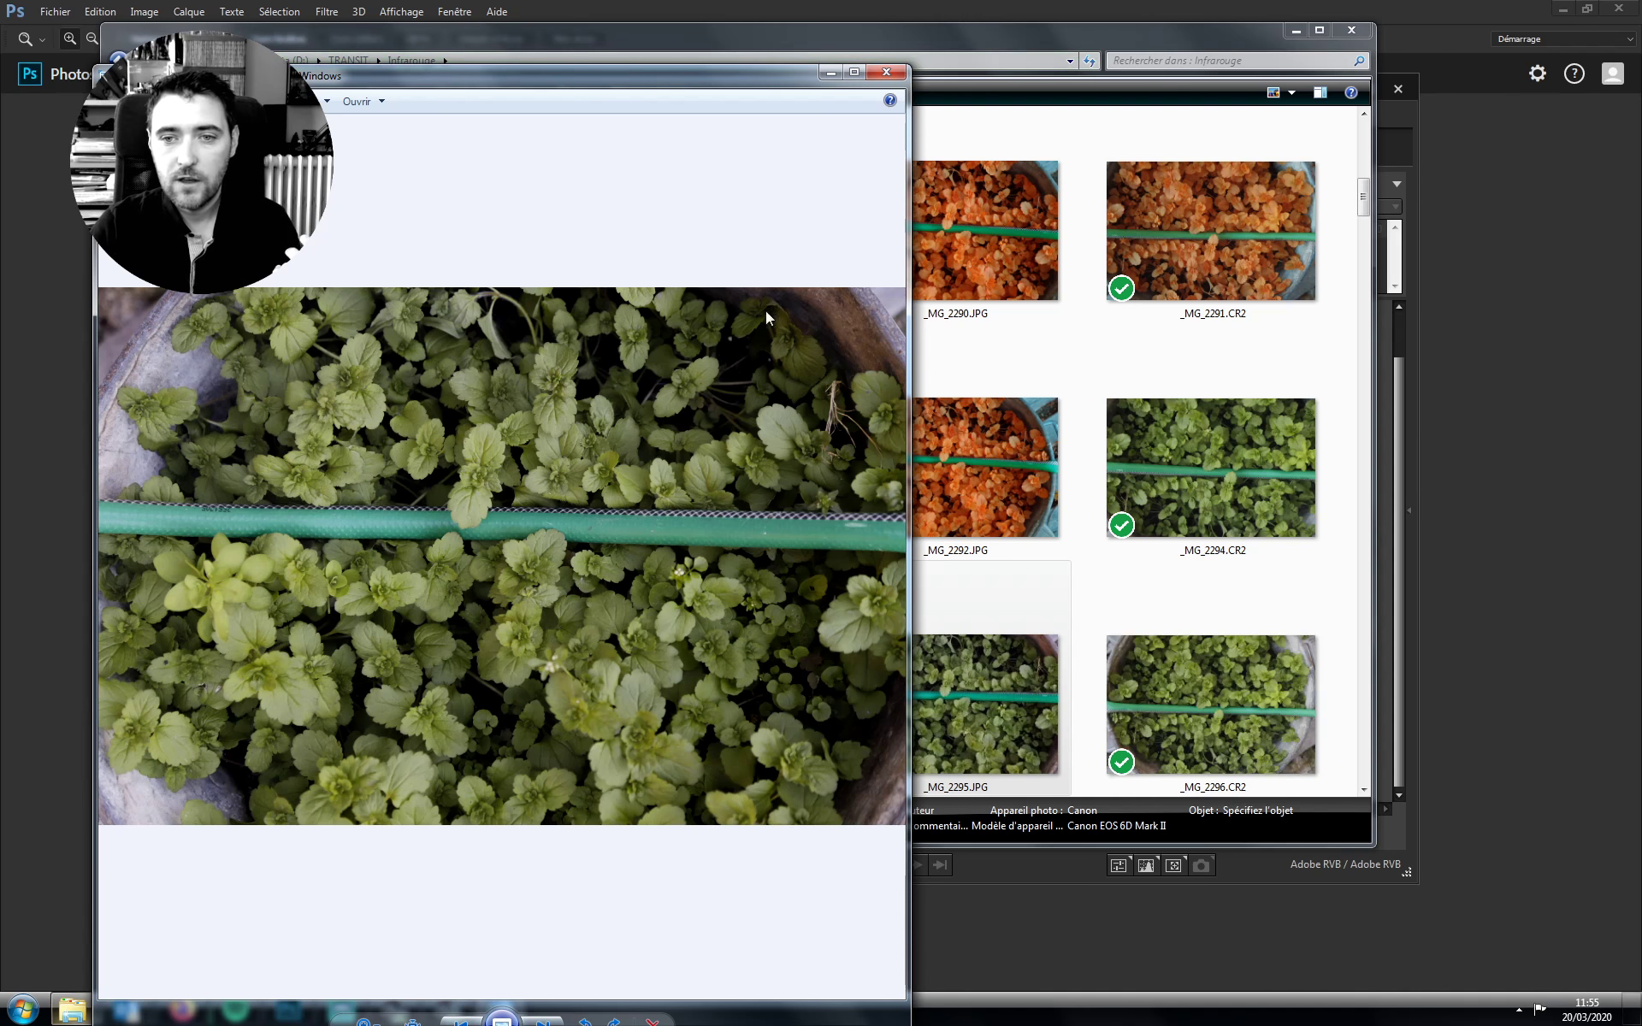
pyautogui.click(981, 471)
pyautogui.doubleClick(978, 465)
pyautogui.moveTo(966, 10); pyautogui.dragTo(1260, 66)
pyautogui.click(411, 944)
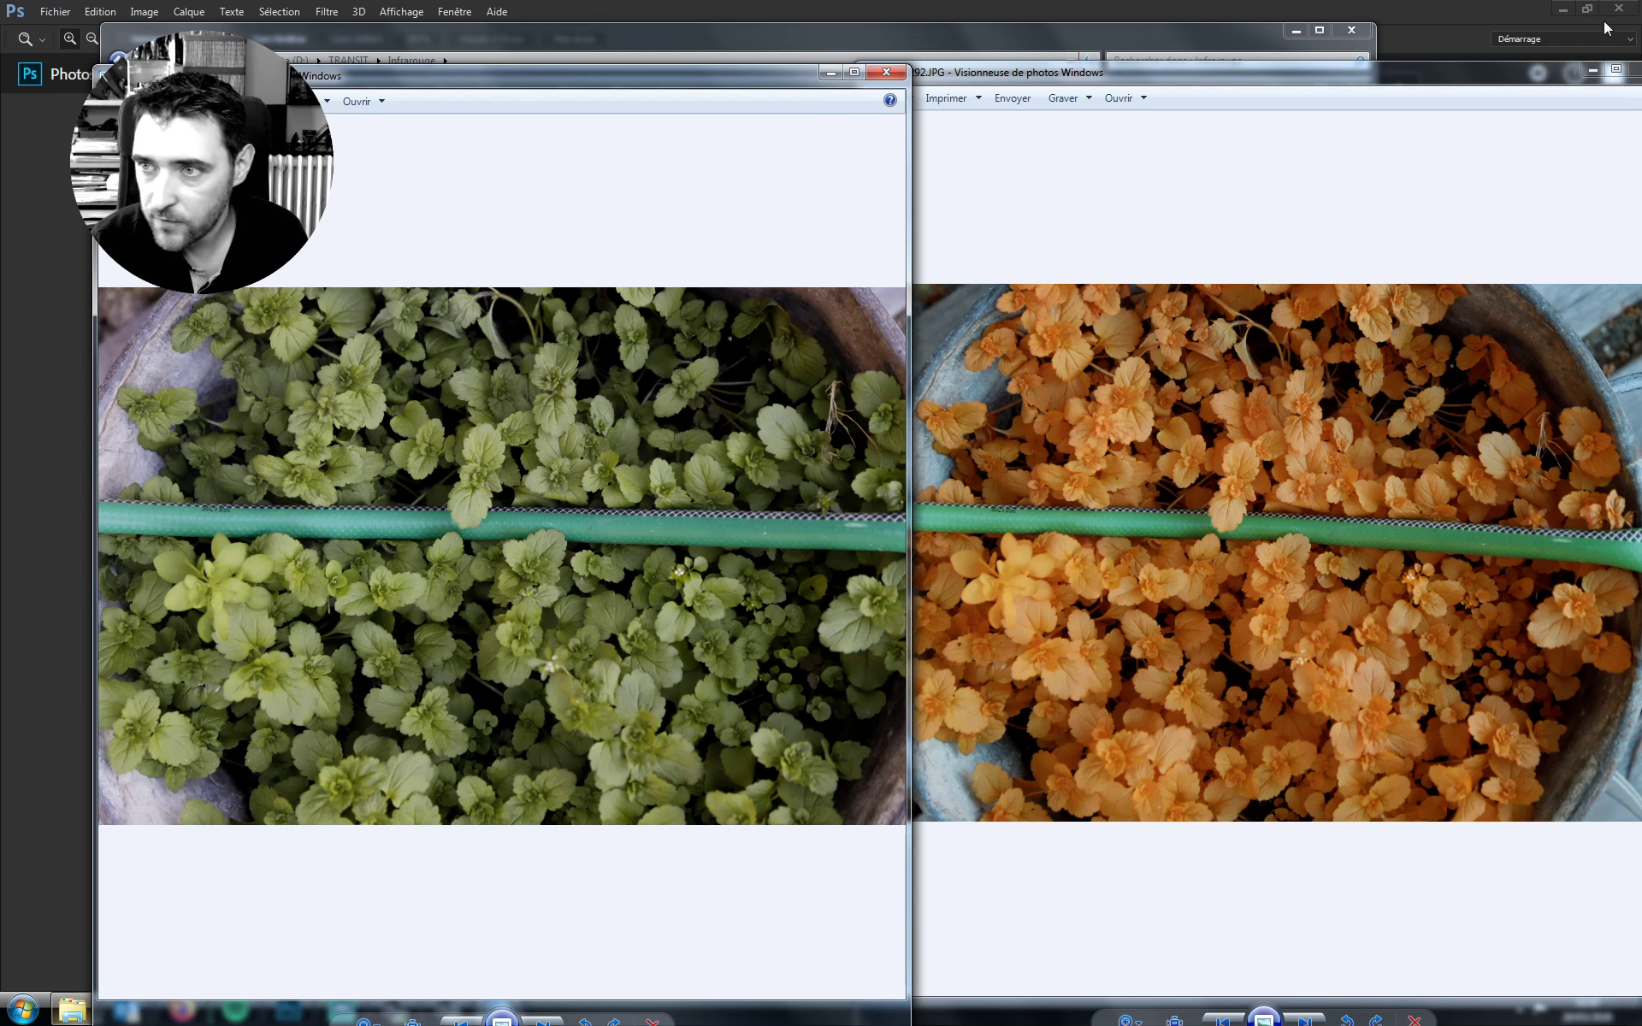
pyautogui.click(1627, 70)
pyautogui.click(887, 73)
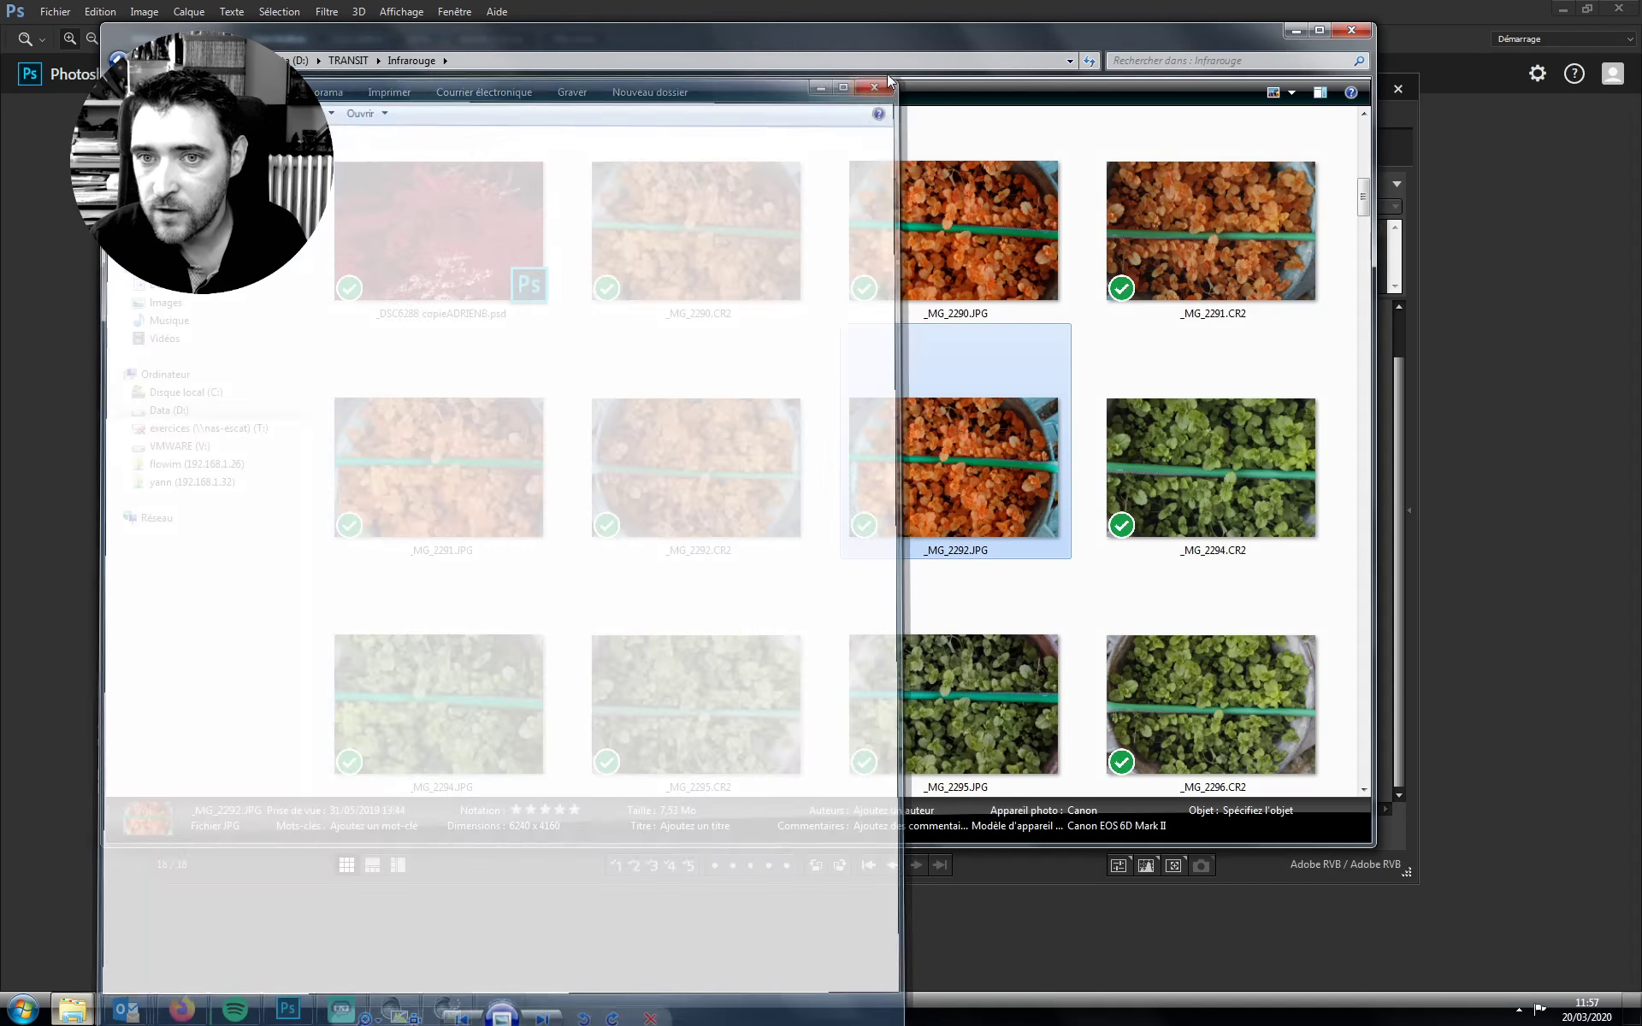
# Exit the finished TIFF conversion dialog and close the Infrarouge folder window and Digital Photo Professional 4
pyautogui.click(447, 1011)
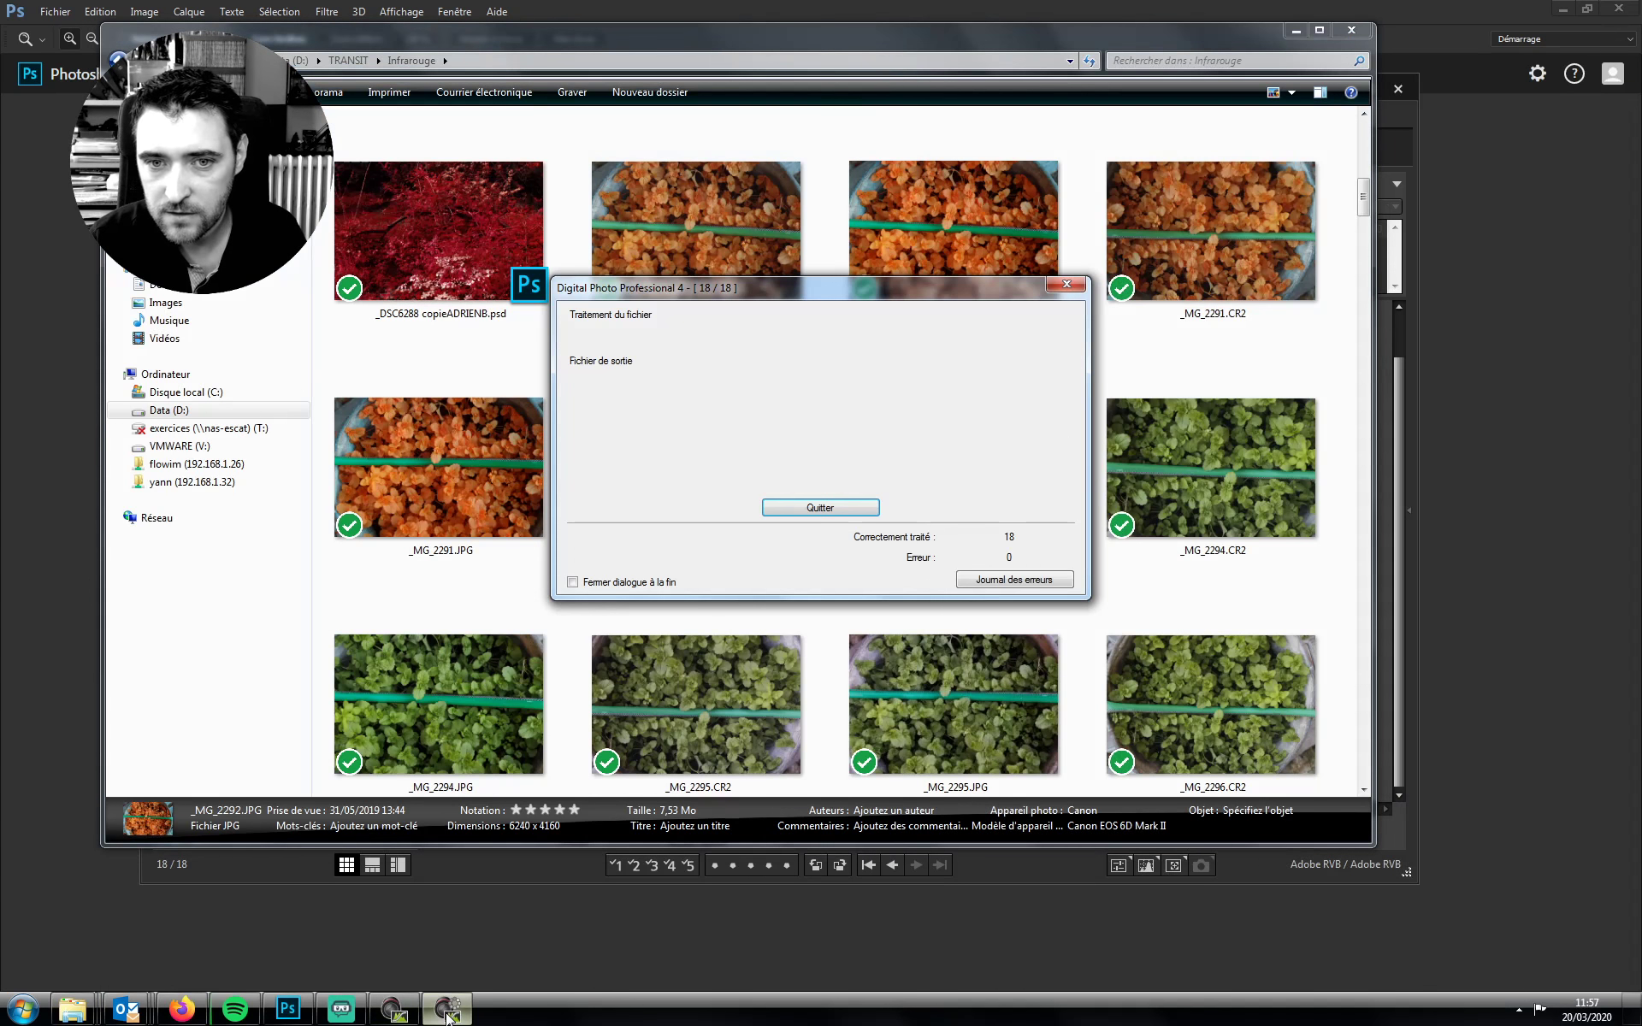
pyautogui.click(813, 510)
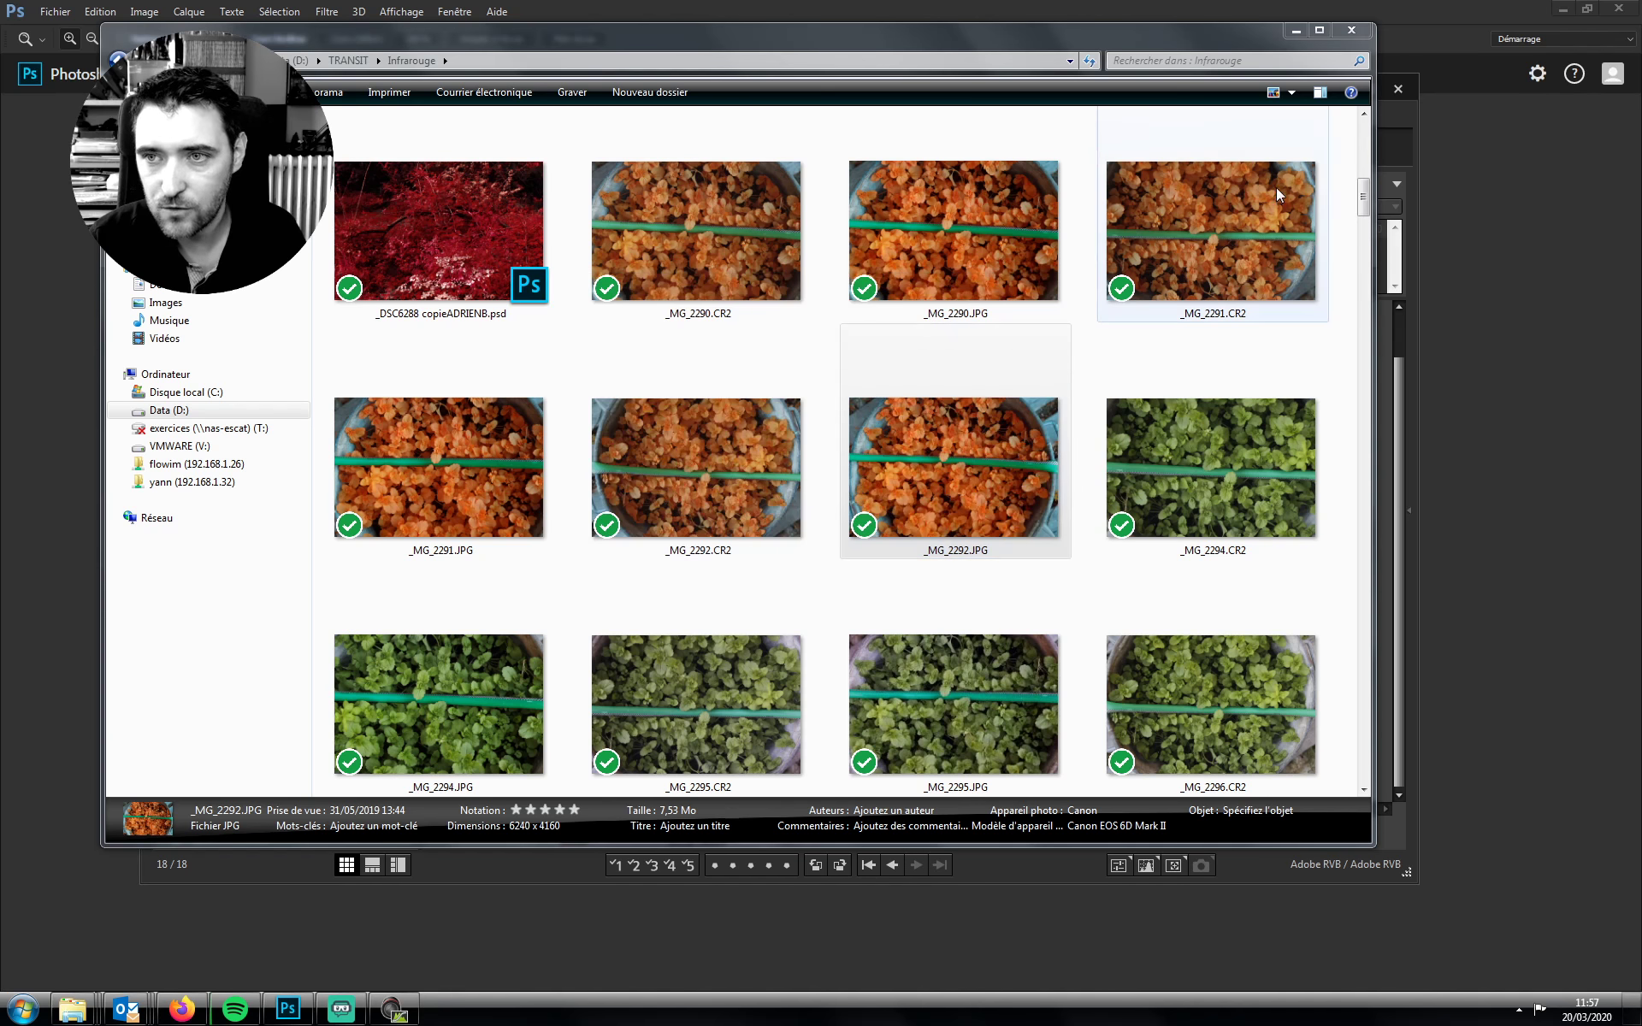
pyautogui.click(1360, 32)
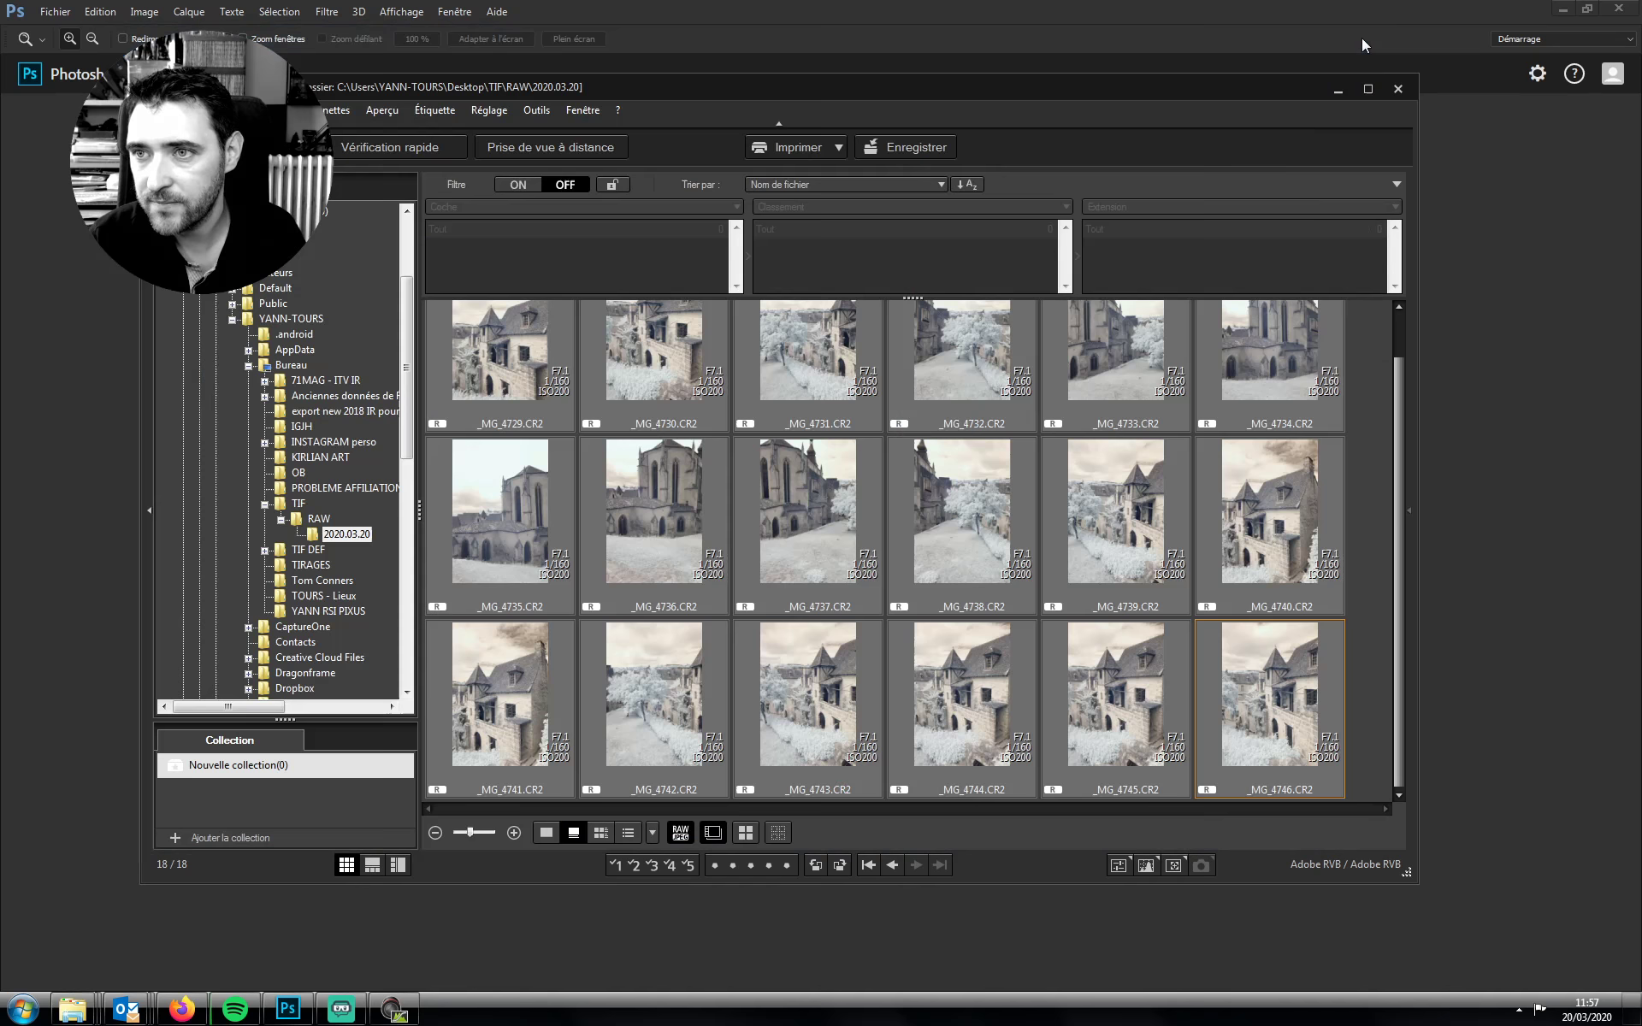
pyautogui.click(1397, 90)
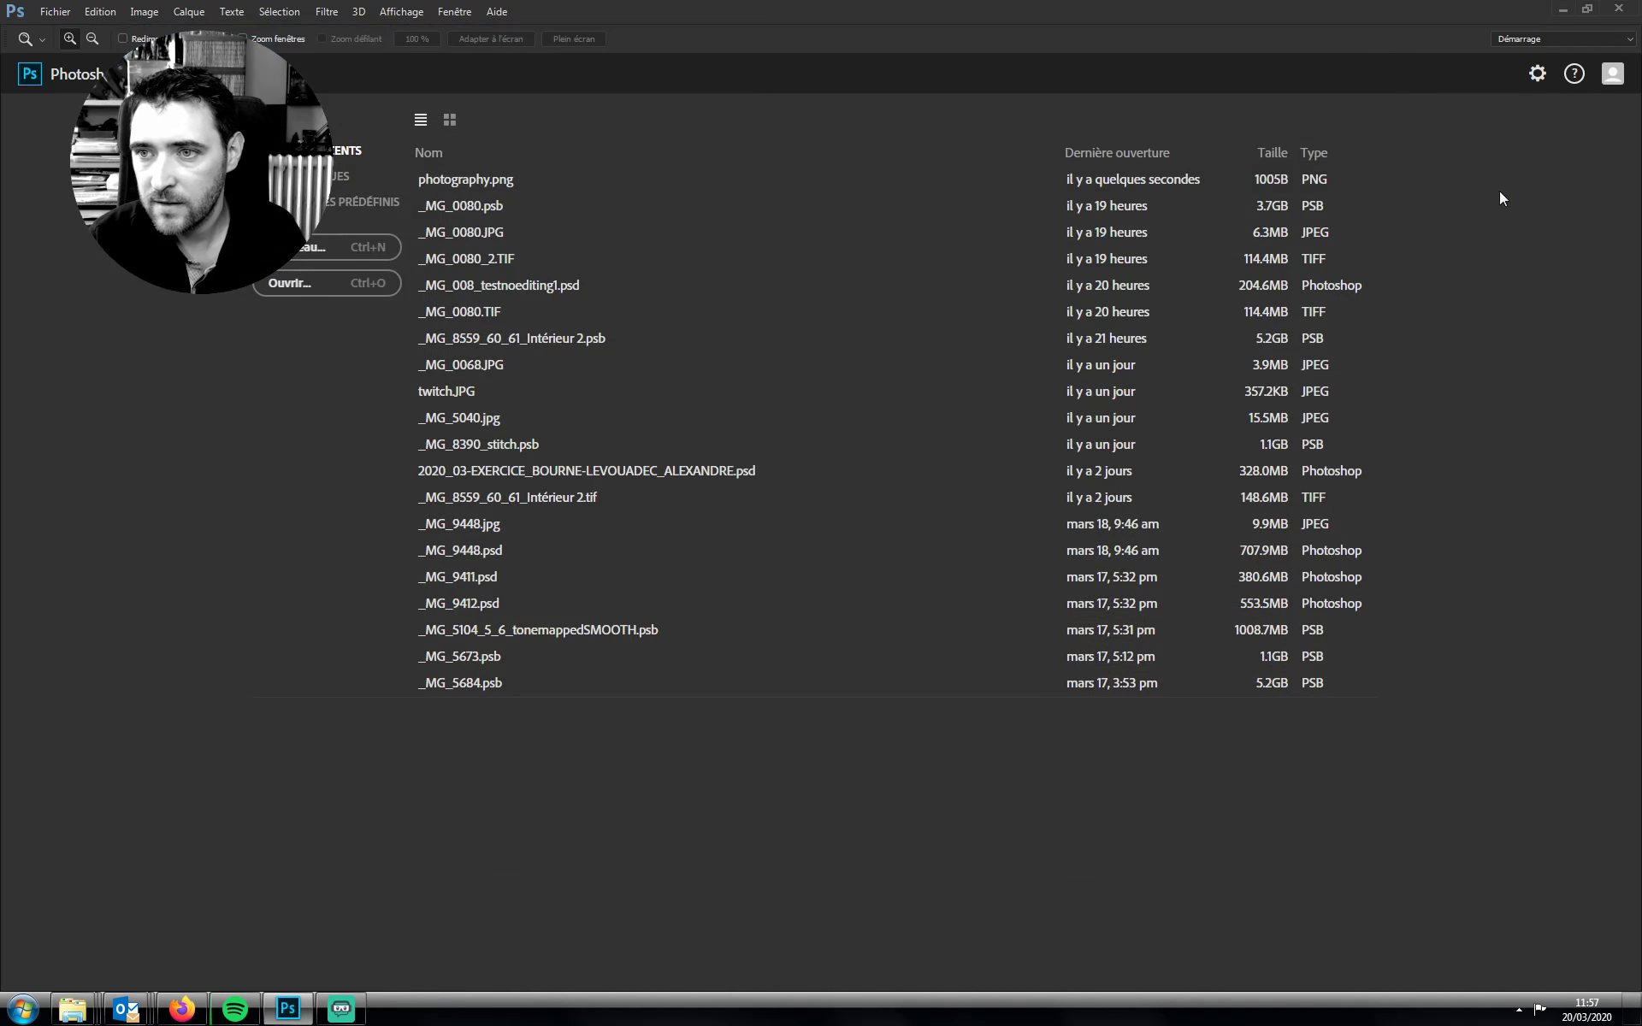
# Restart Adobe Photoshop CC 2015.5, declining the NVIDIA OpenGL Driver help offer and checking the stream chat in Streamlabs OBS
pyautogui.click(1620, 12)
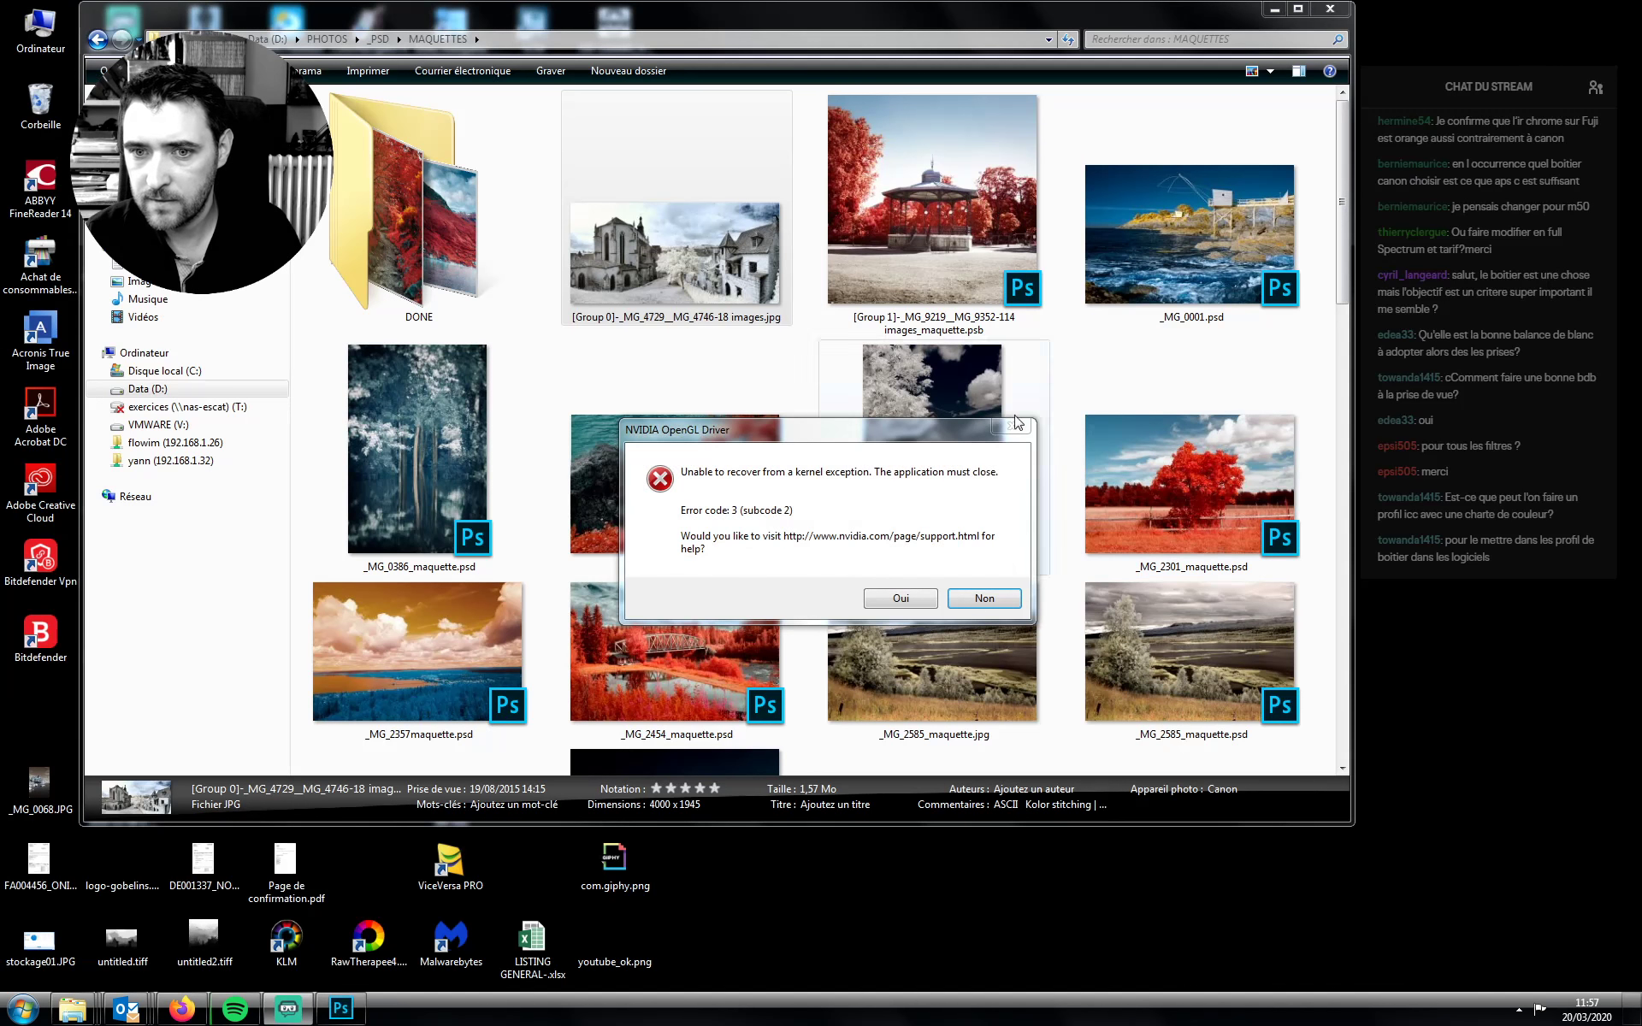
pyautogui.click(984, 598)
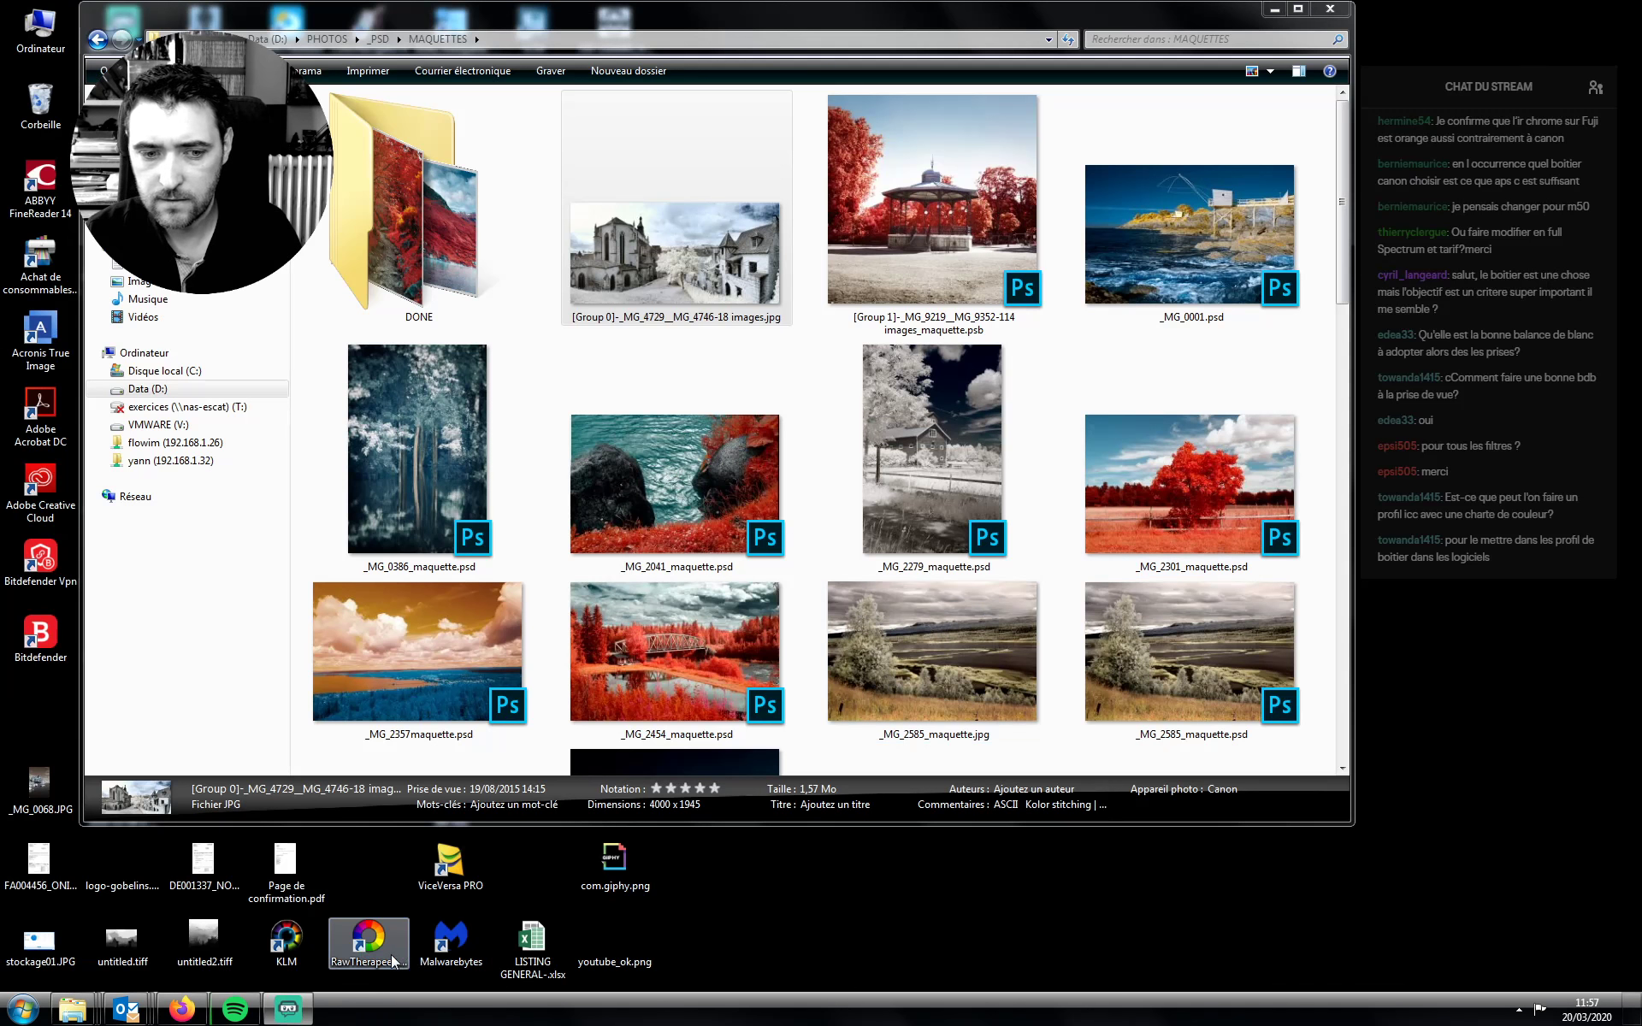
pyautogui.click(289, 1011)
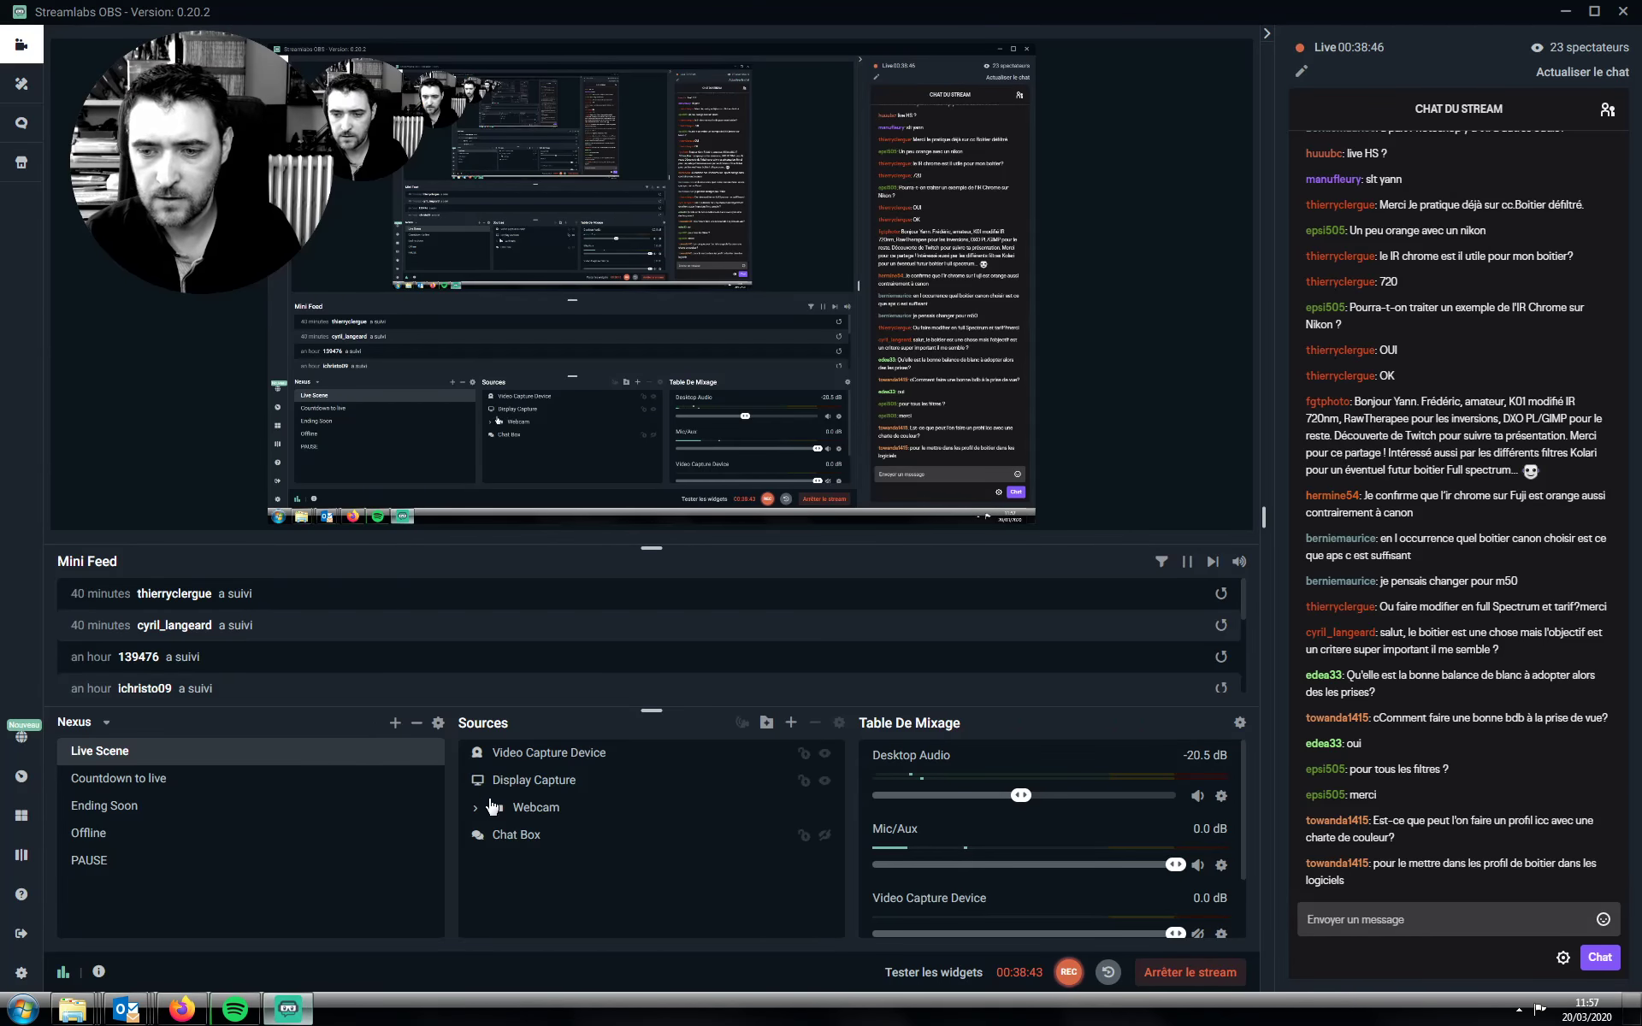
pyautogui.click(22, 1009)
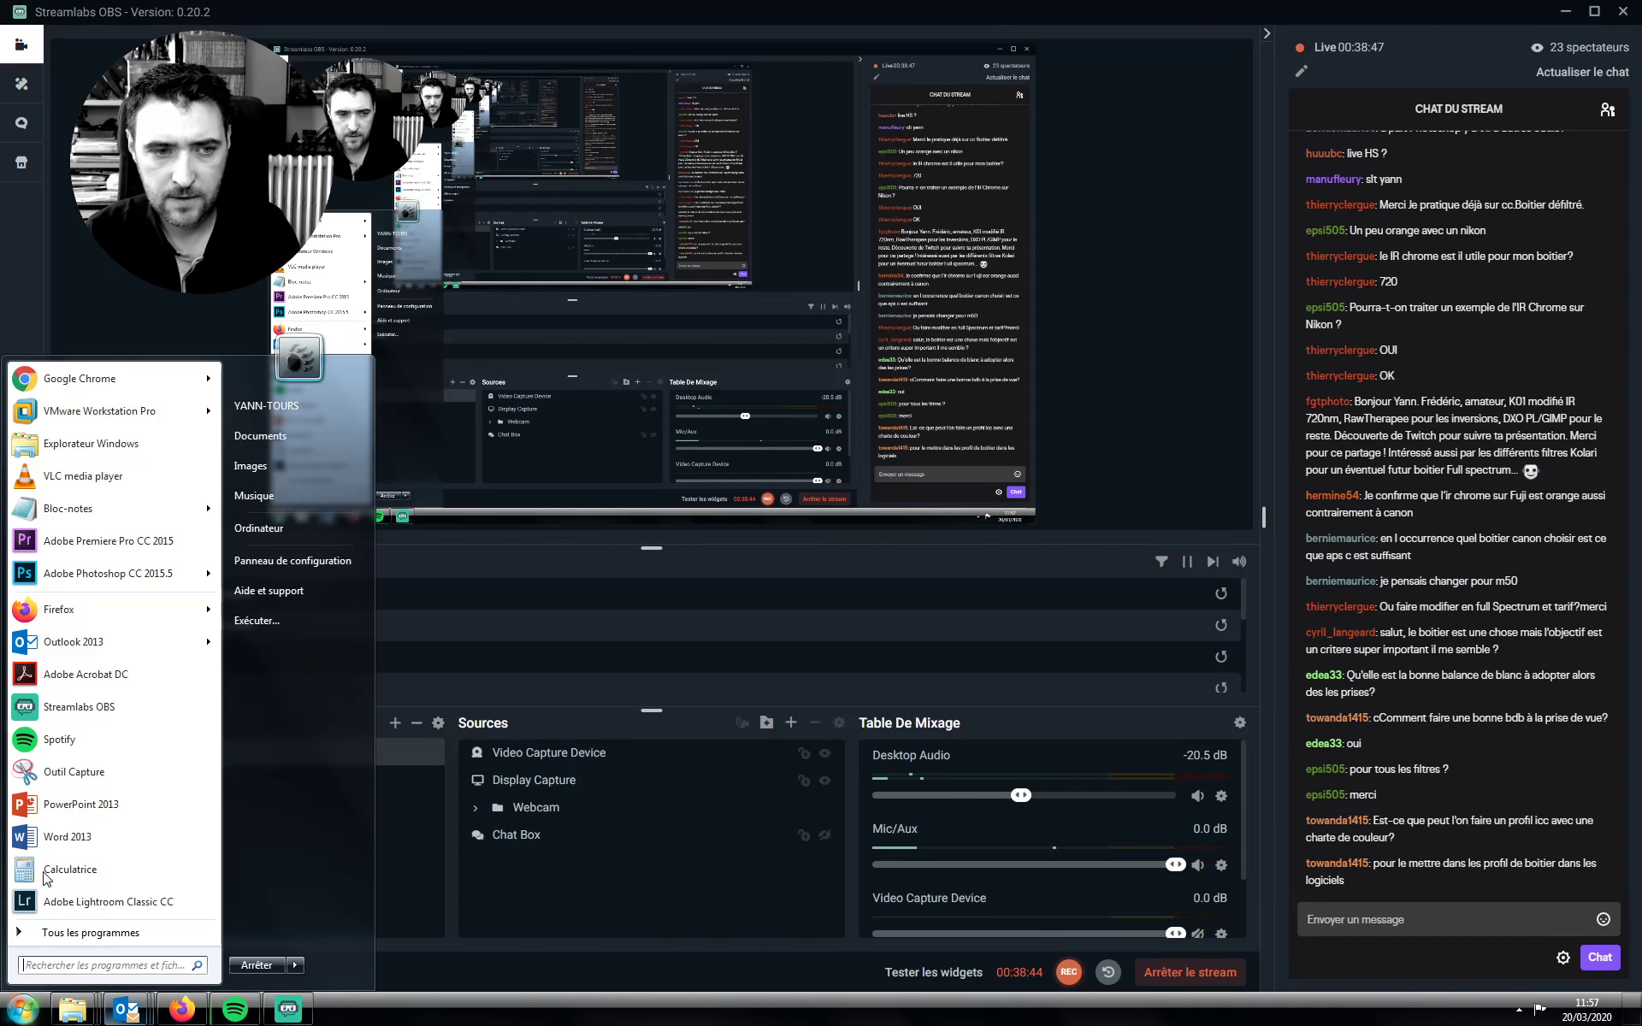
pyautogui.click(72, 576)
# Search the installed programs for "ice" and "compos", and launch Image Composite Editor
pyautogui.click(13, 1015)
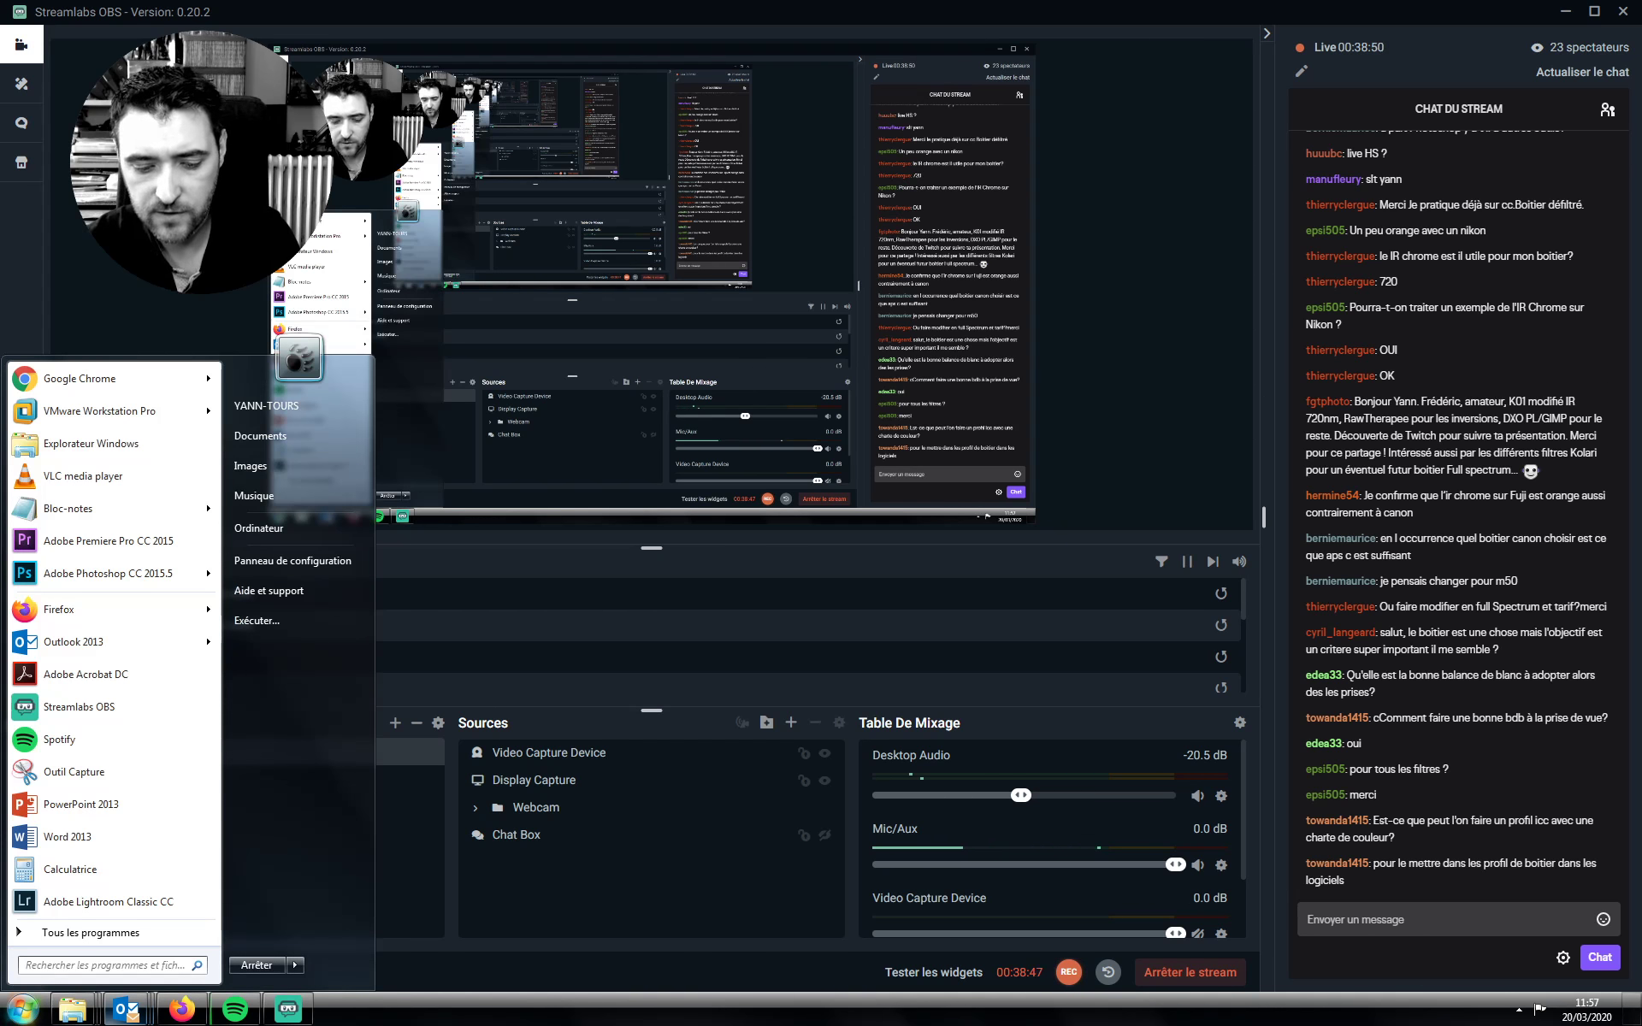
pyautogui.write('ice')
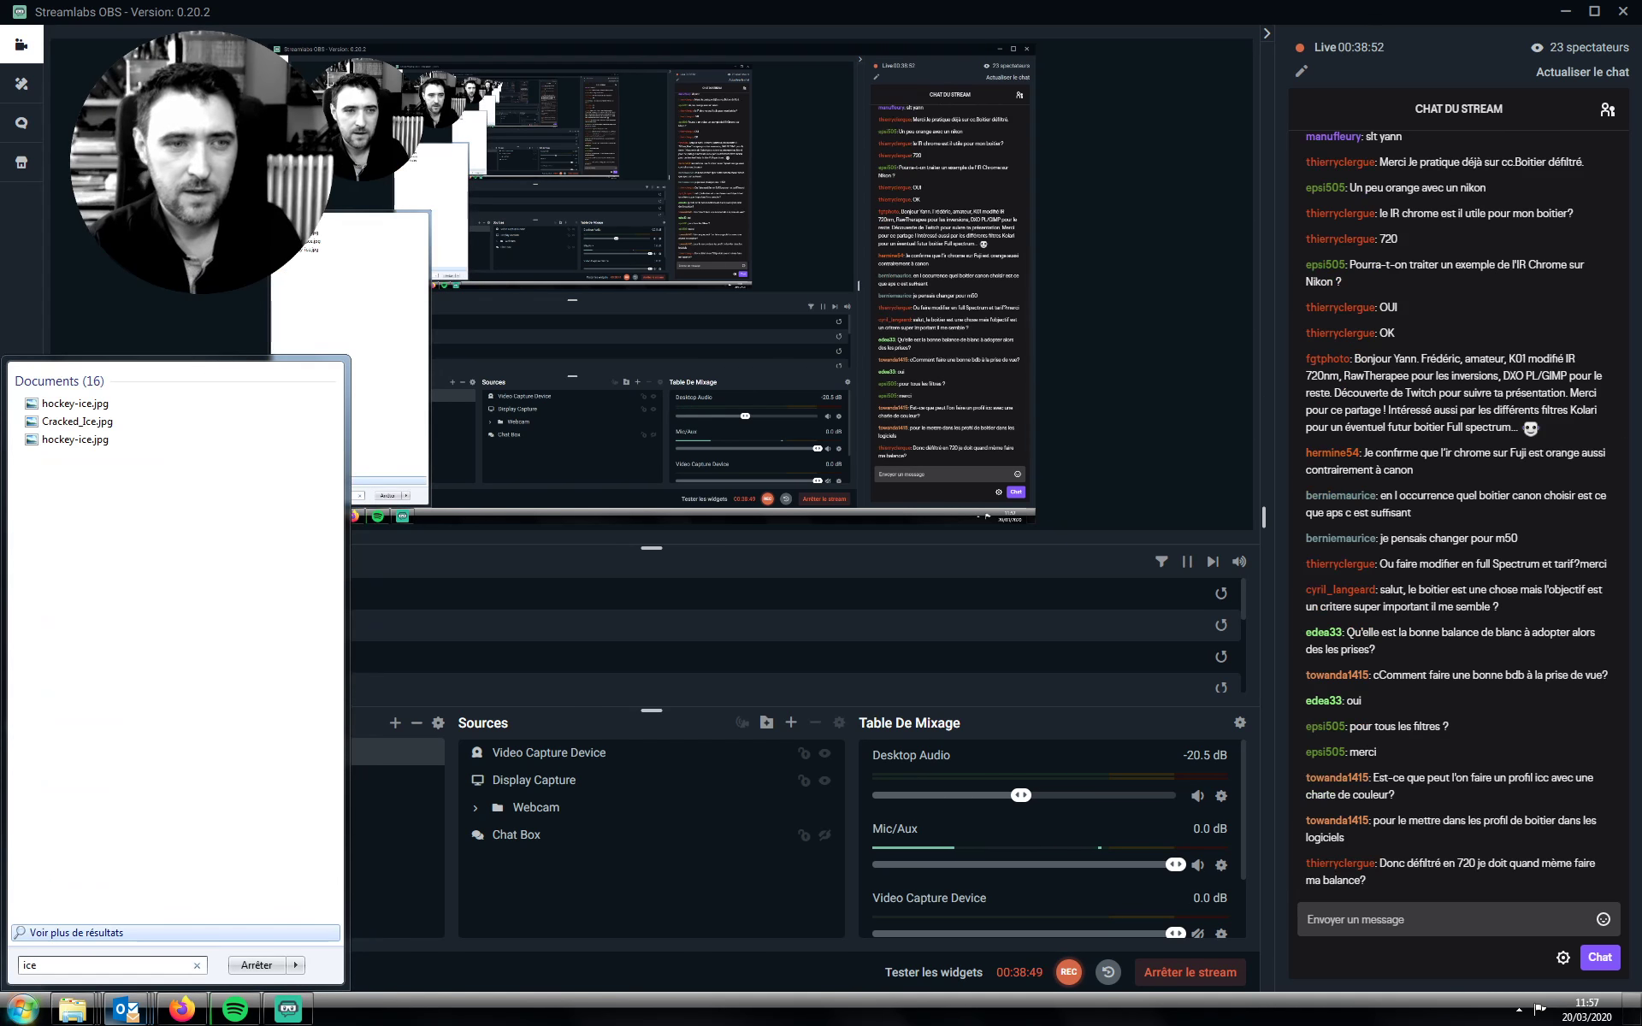
pyautogui.press('Escape')
pyautogui.write('compos')
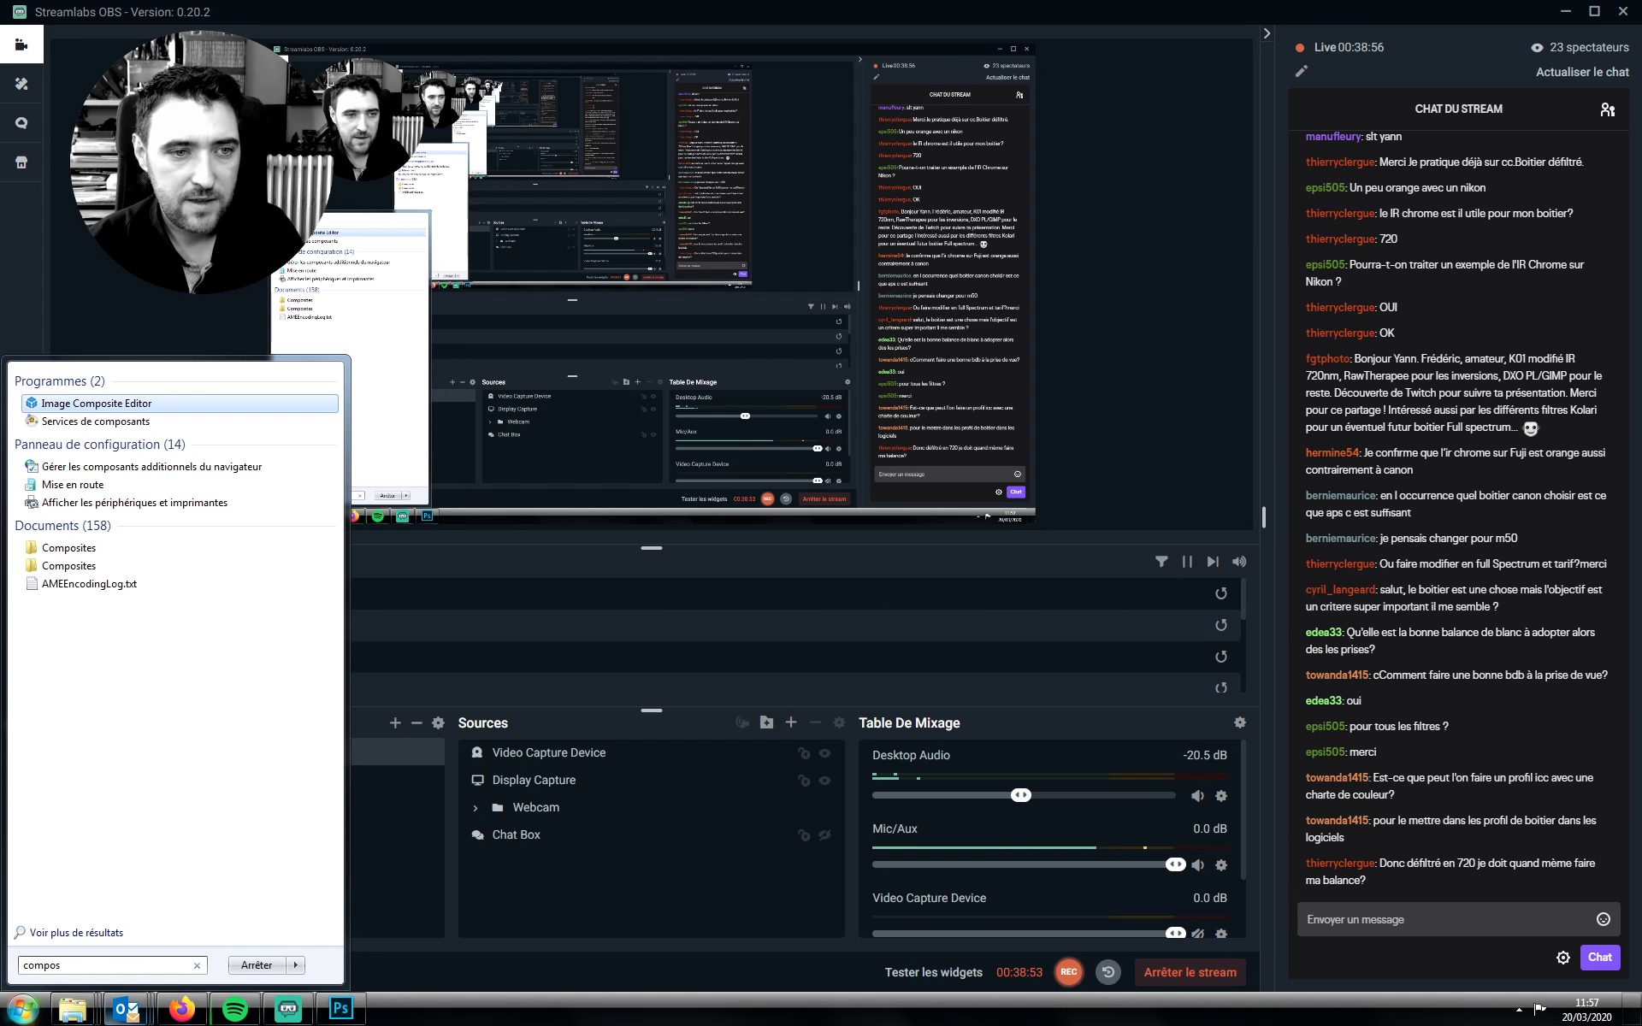
pyautogui.press('Escape')
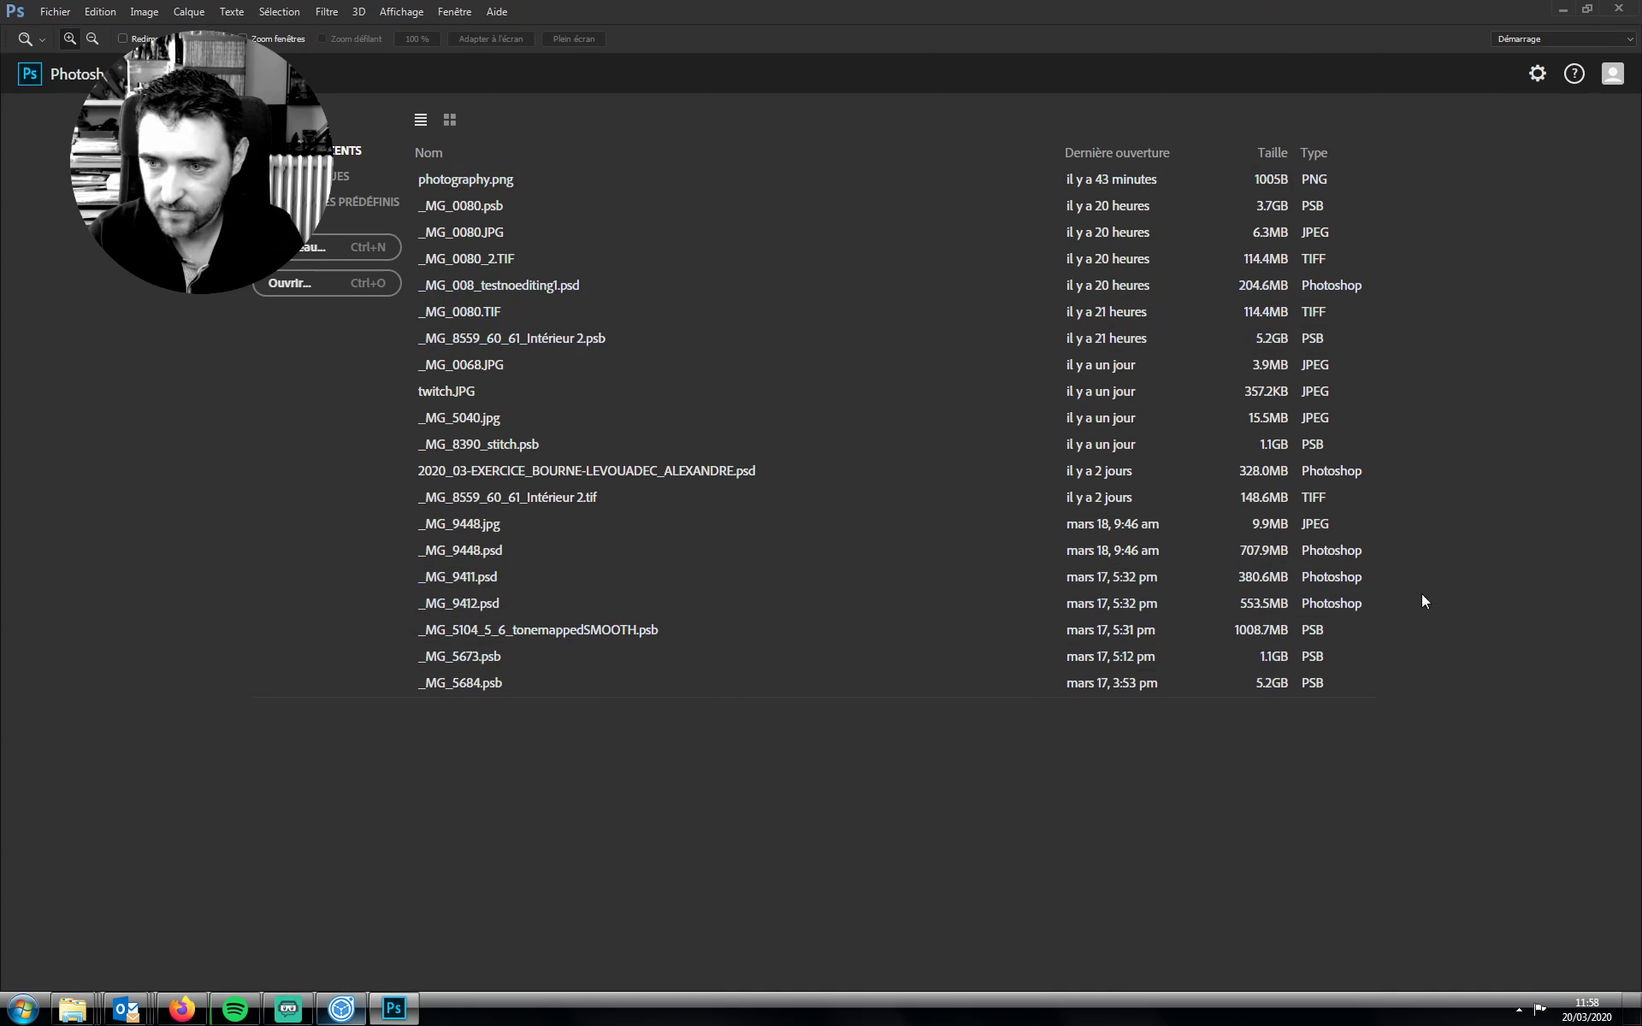
# Go from the 2020.03.20 folder window up to the TIF folder and cut _MG_4729.TIF through _MG_4746.TIF
pyautogui.click(289, 1009)
pyautogui.moveTo(72, 1008)
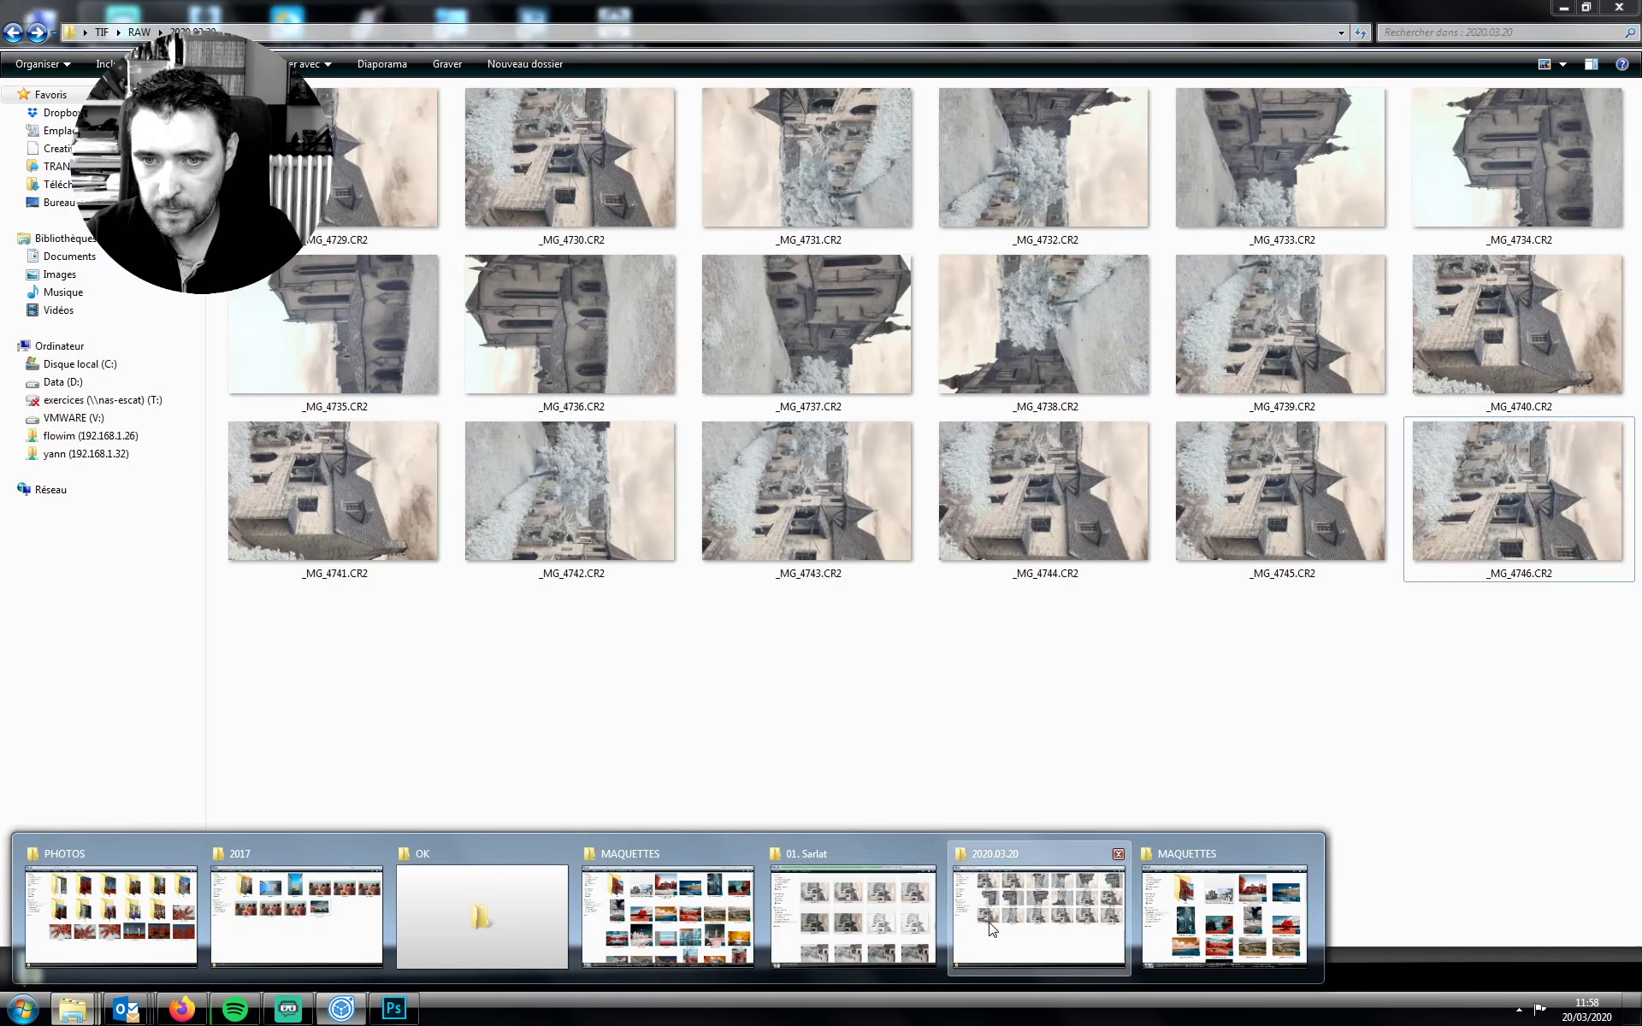
pyautogui.click(987, 929)
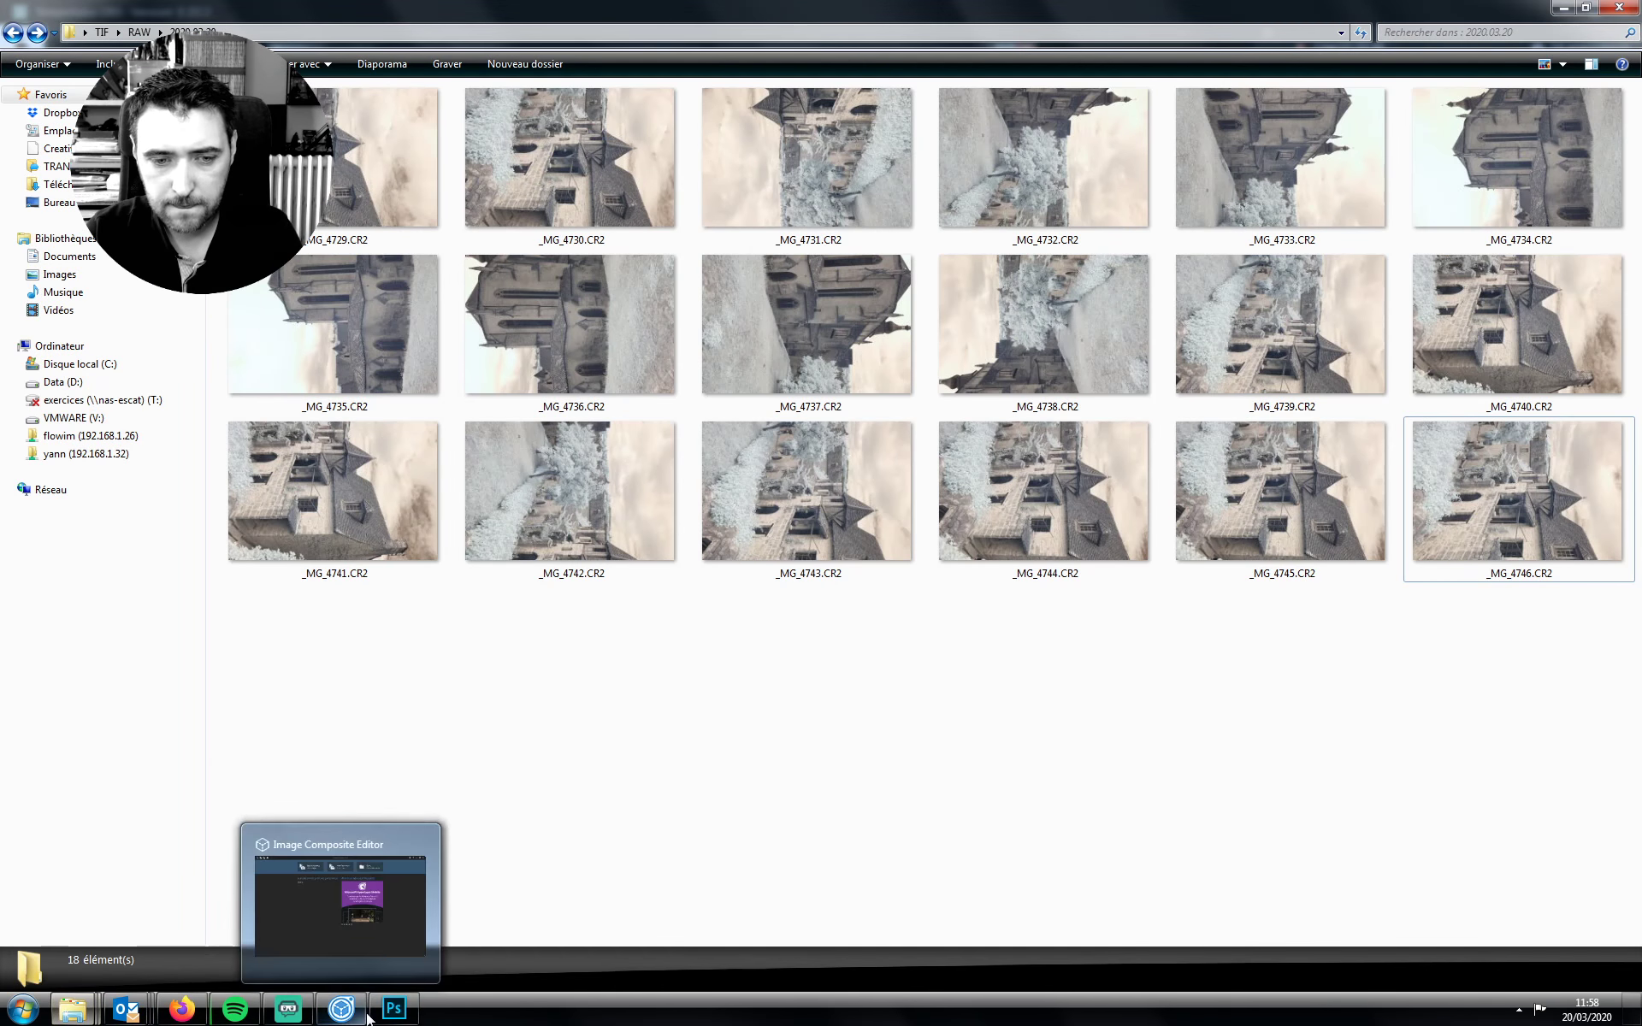
pyautogui.press('BackSpace')
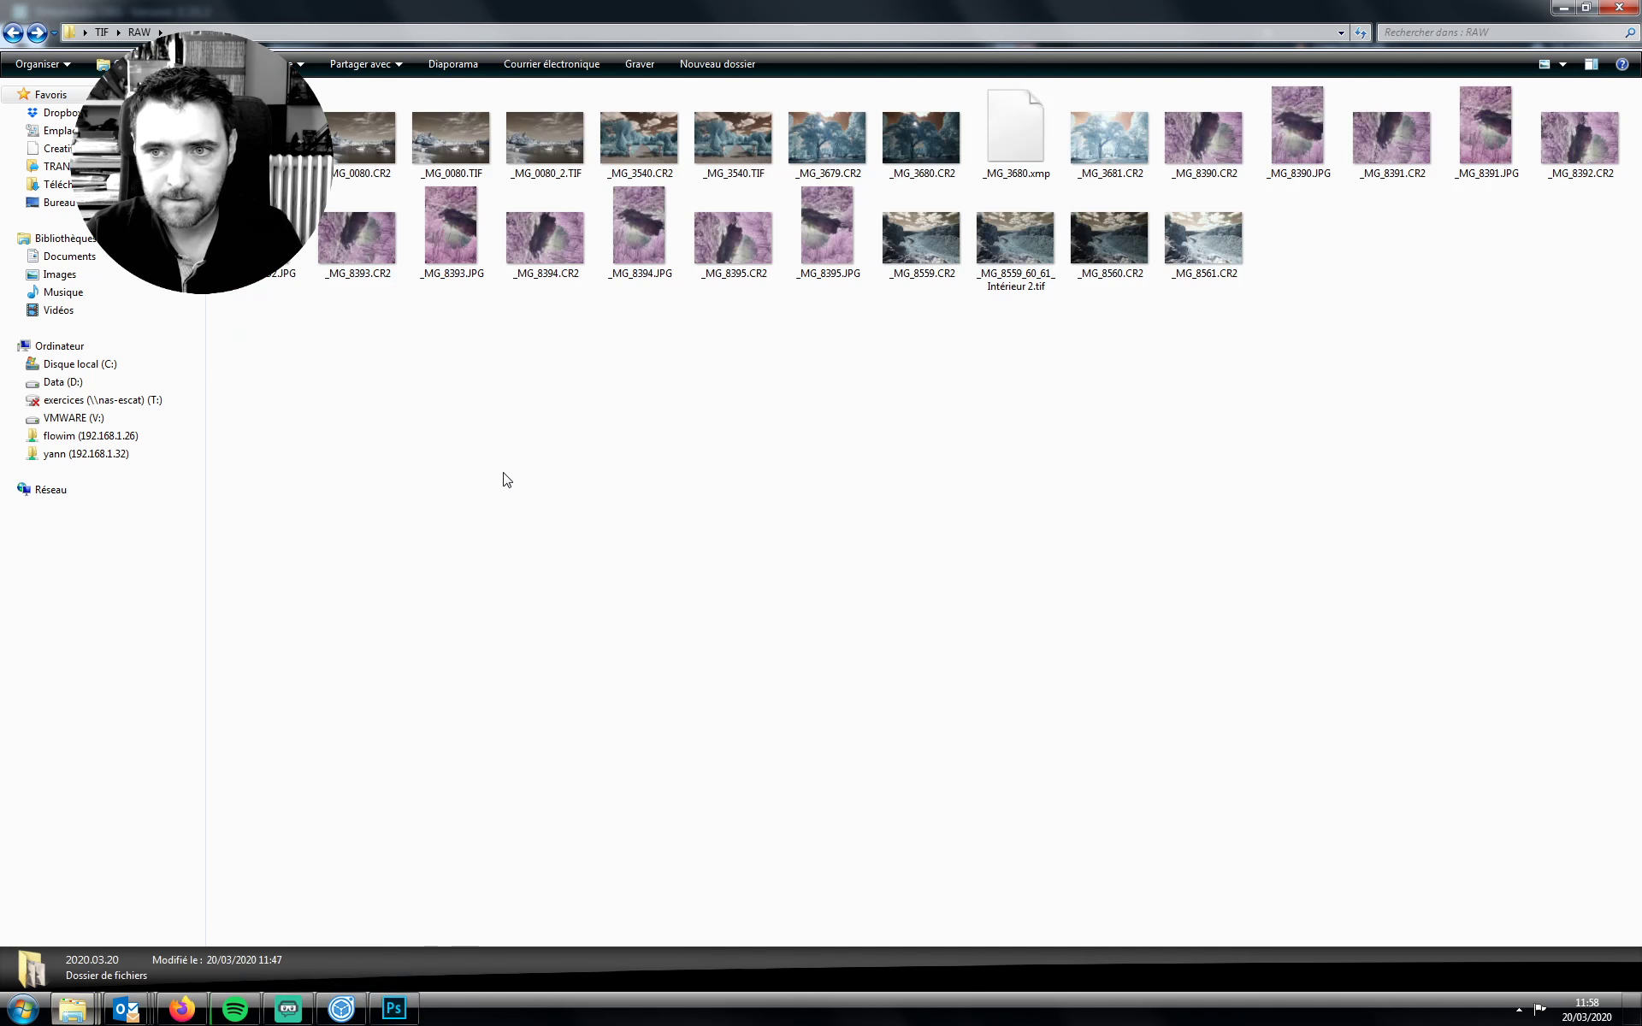
pyautogui.press('BackSpace')
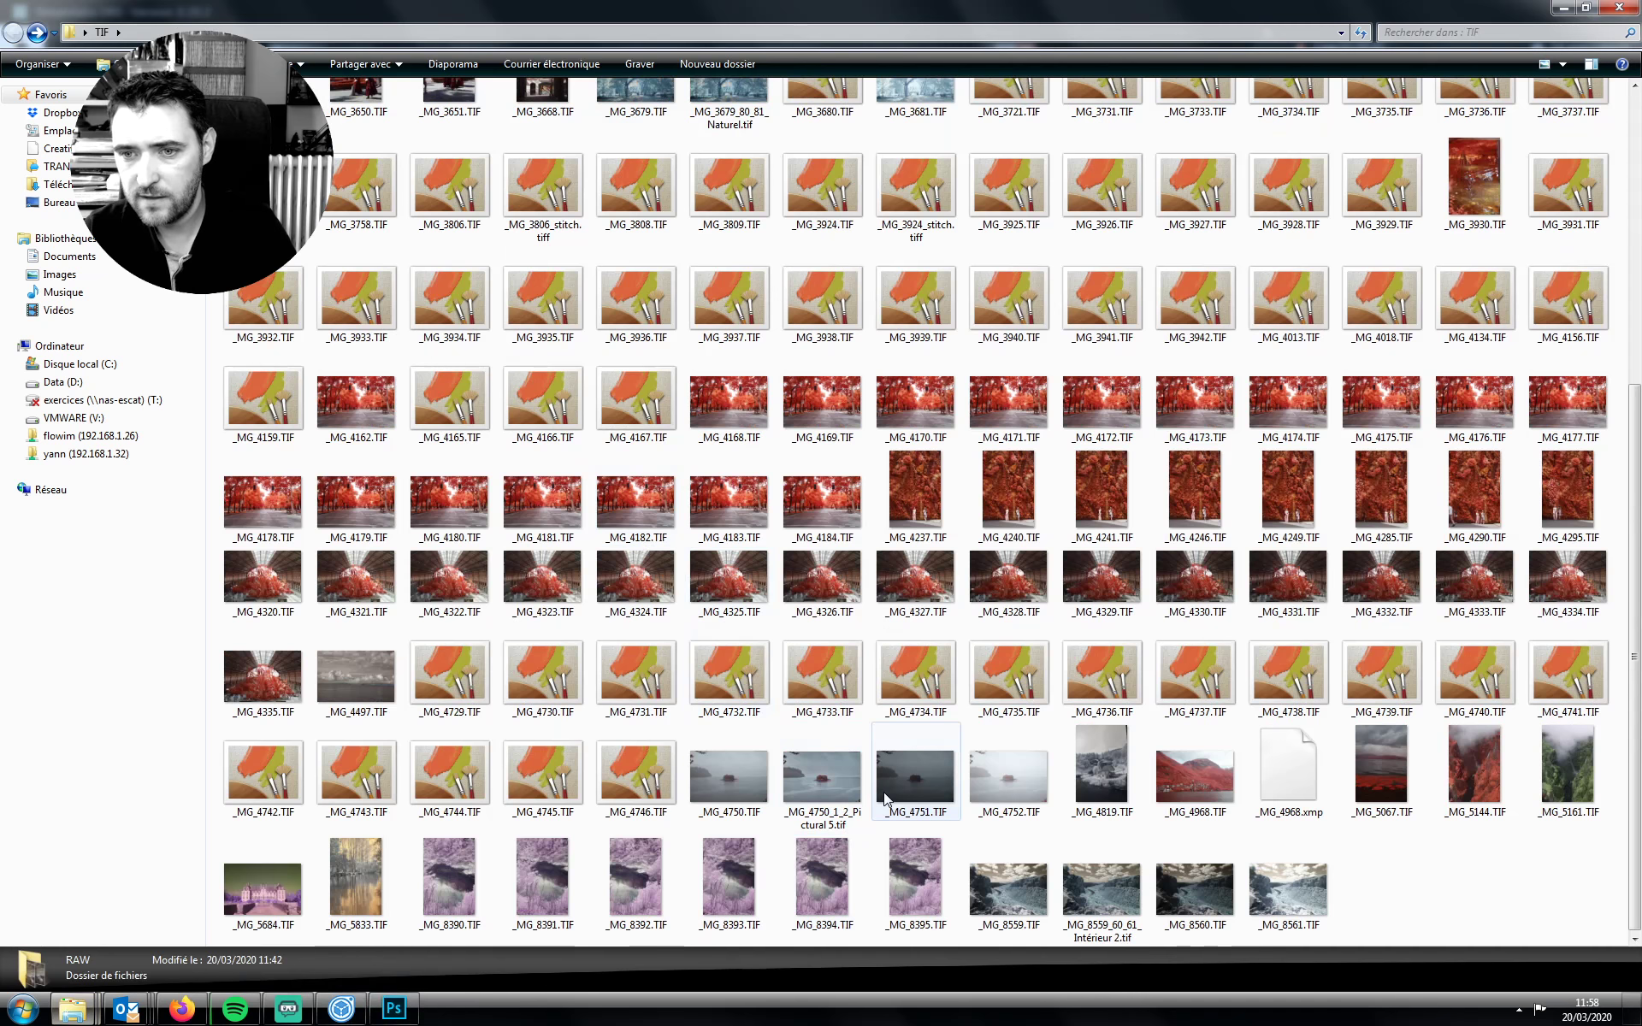
pyautogui.scroll(3, 885, 800)
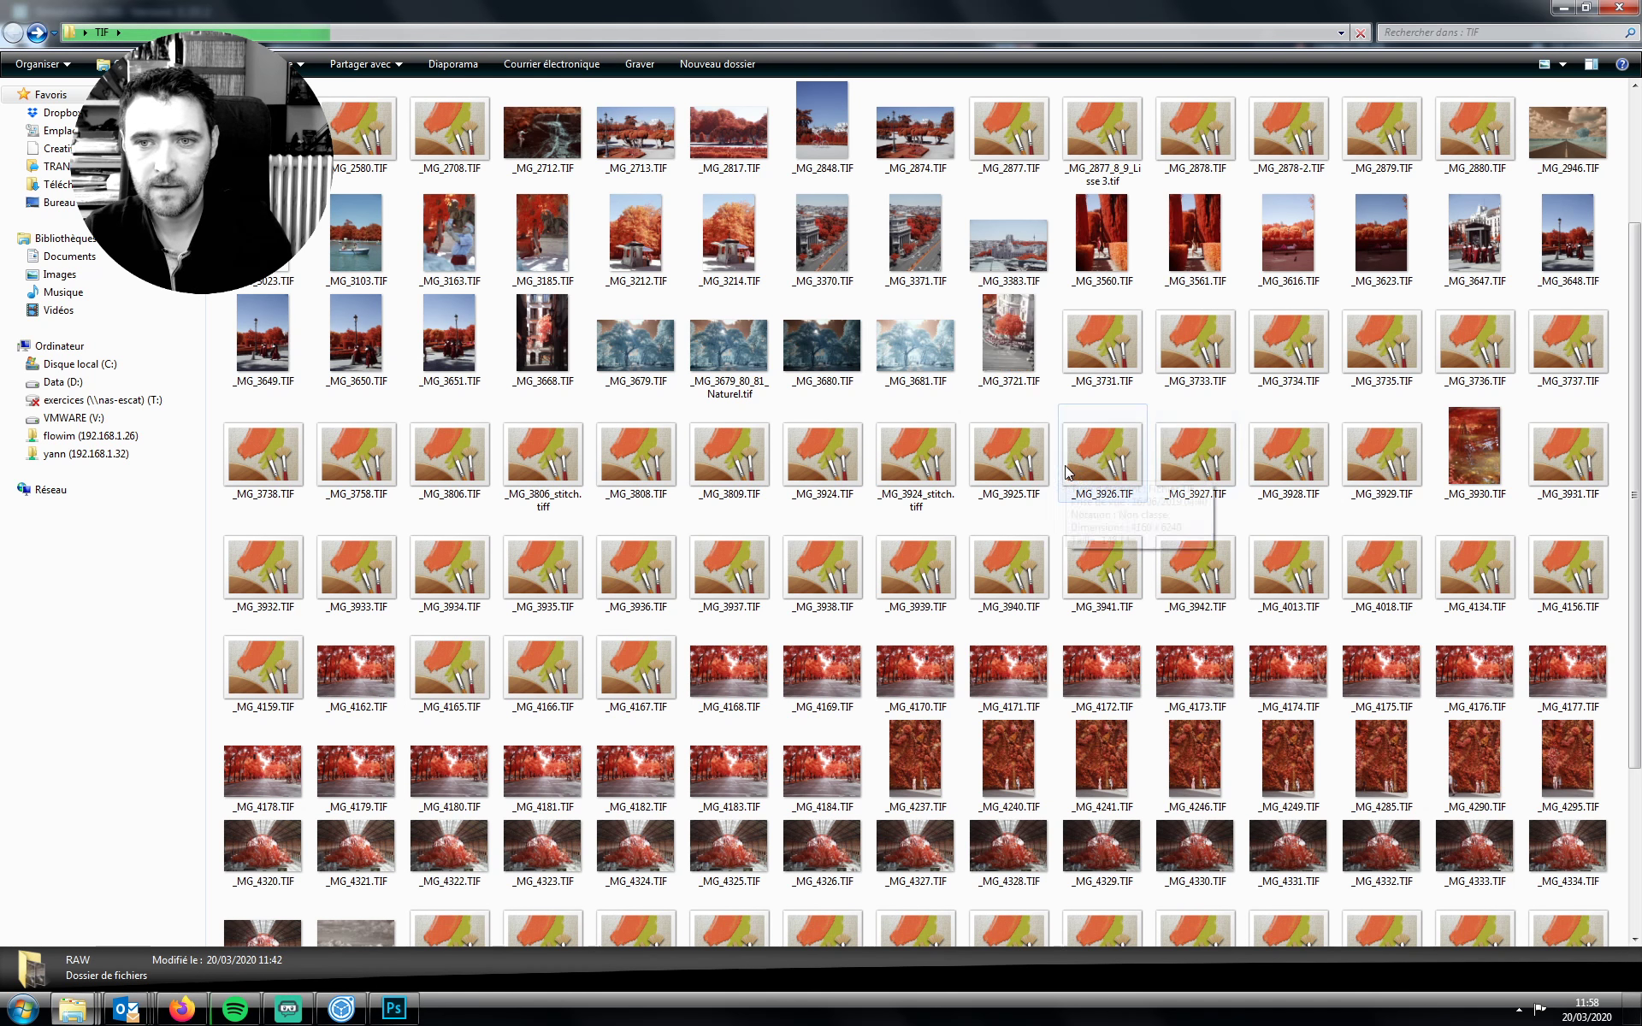
pyautogui.scroll(-3, 923, 513)
pyautogui.click(451, 676)
pyautogui.keyDown('shift'); pyautogui.click(634, 790); pyautogui.keyUp('shift')
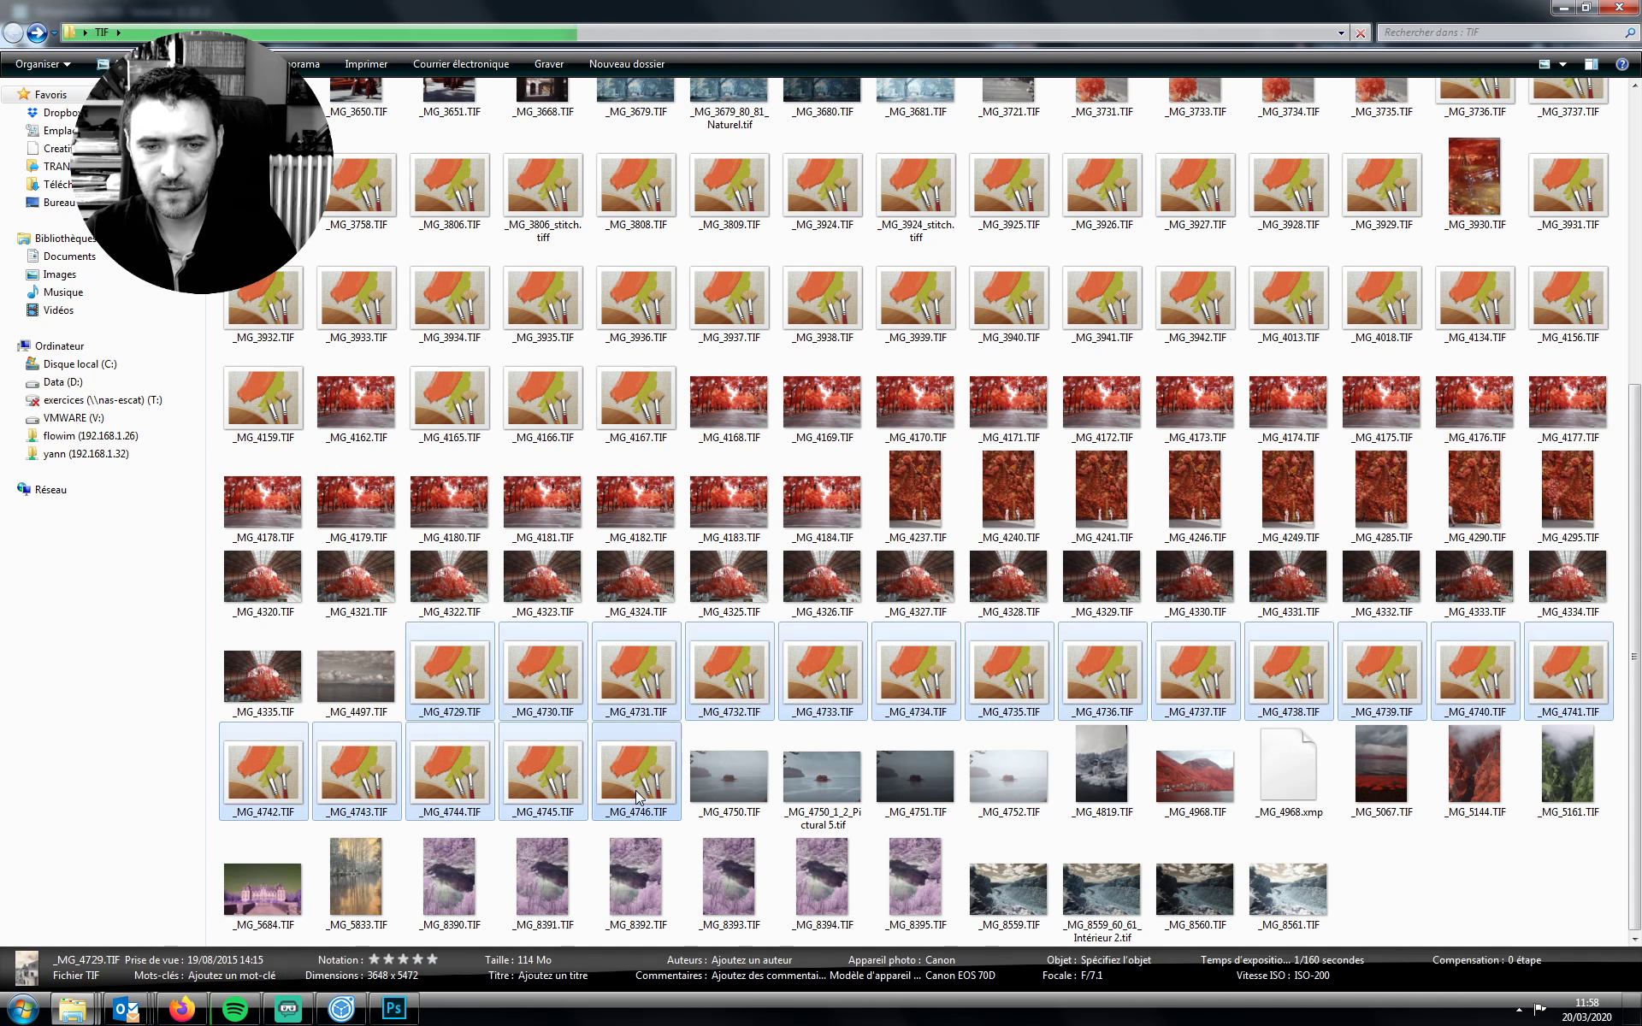
pyautogui.hotkey('ctrl', 'x')
# Create a folder named TIF inside RAW\2020.03.20 and move the cut TIFF files into it
pyautogui.scroll(5, 417, 248)
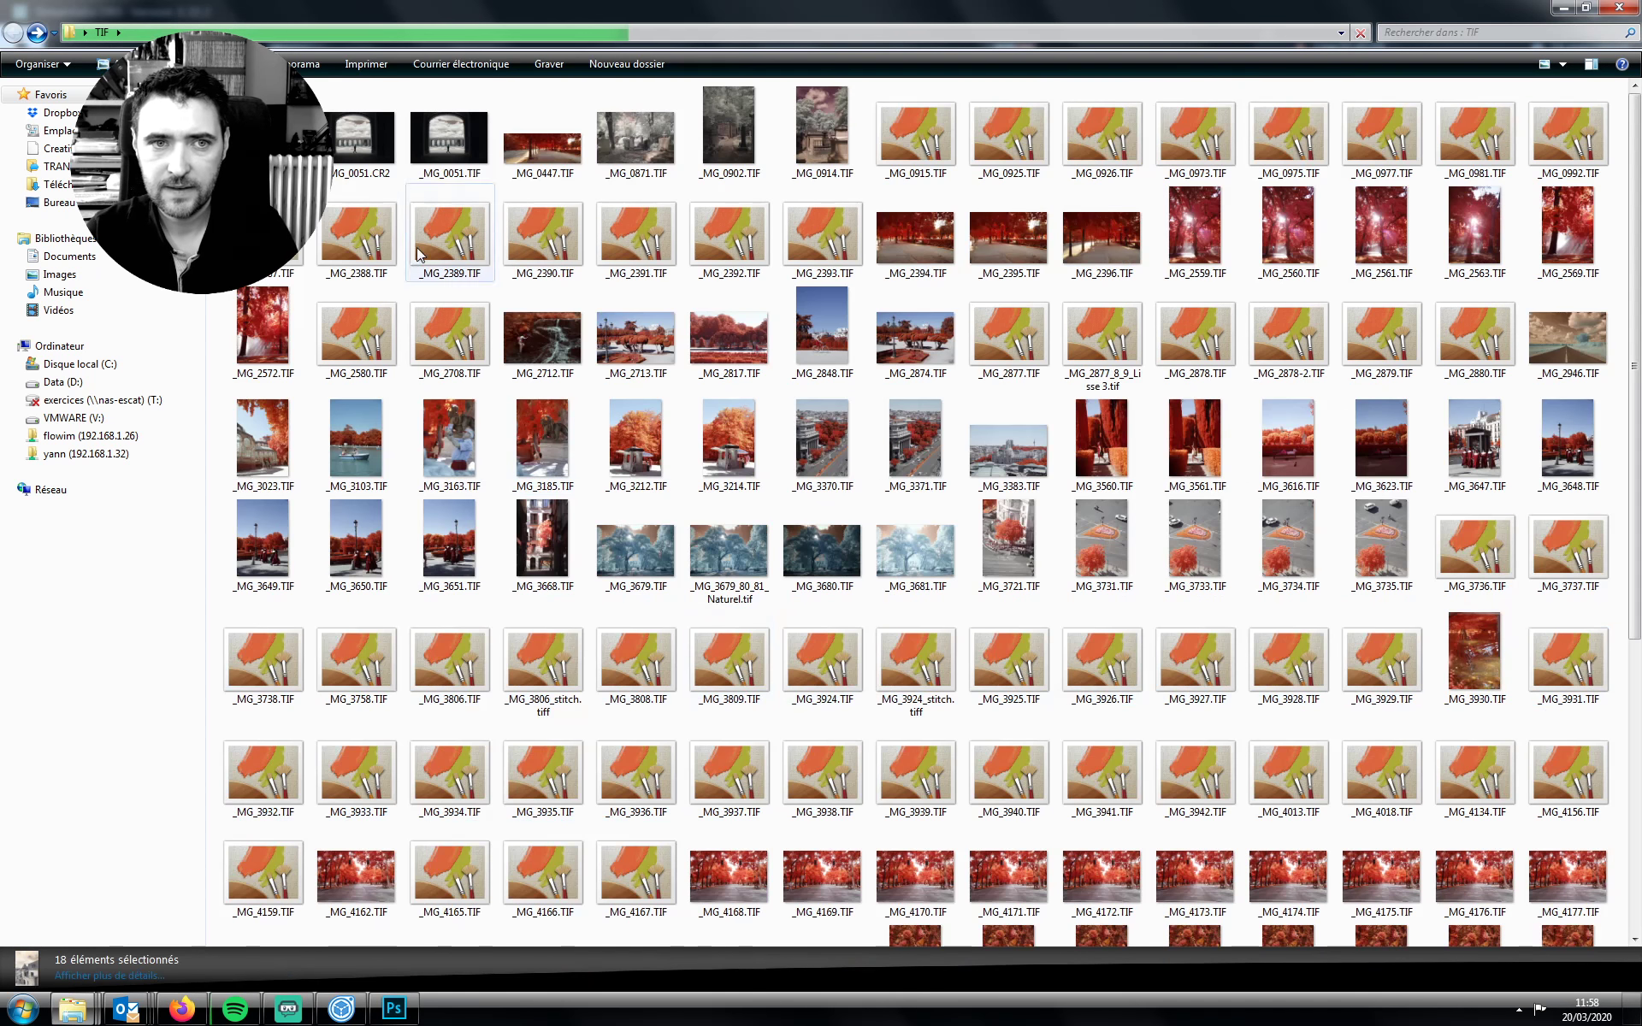
pyautogui.hotkey('alt', 'Right')
pyautogui.hotkey('alt', 'Right')
pyautogui.hotkey('ctrl', 'v')
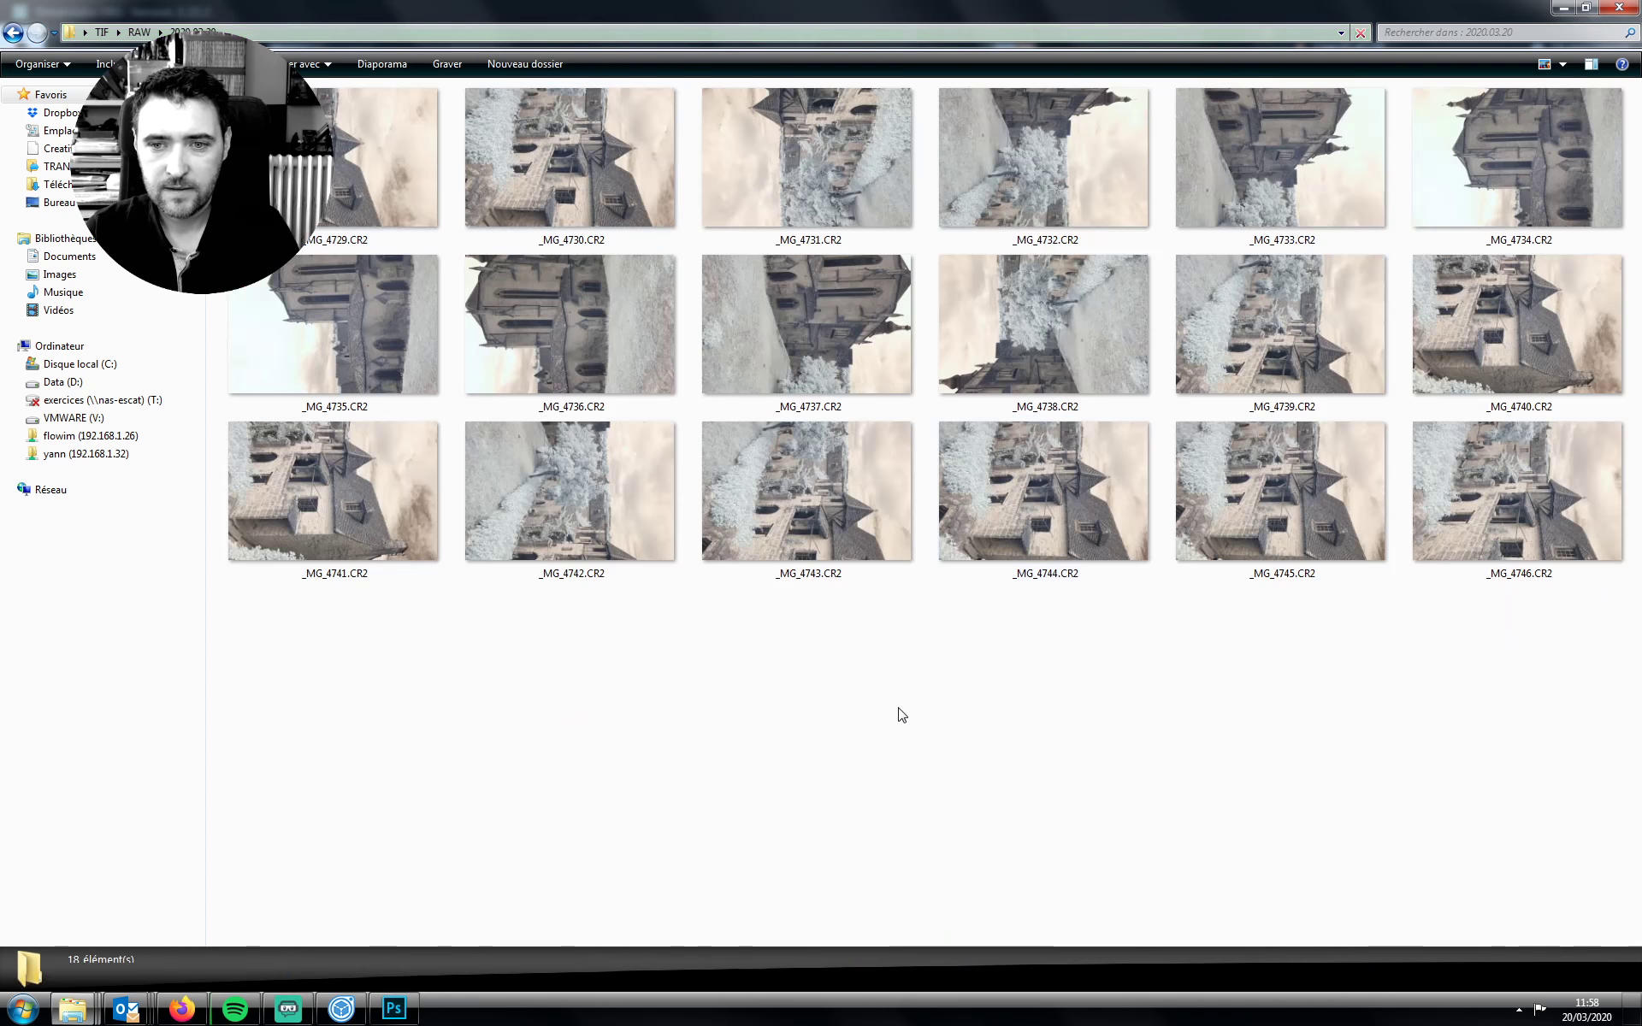
pyautogui.rightClick(865, 715)
pyautogui.moveTo(736, 676)
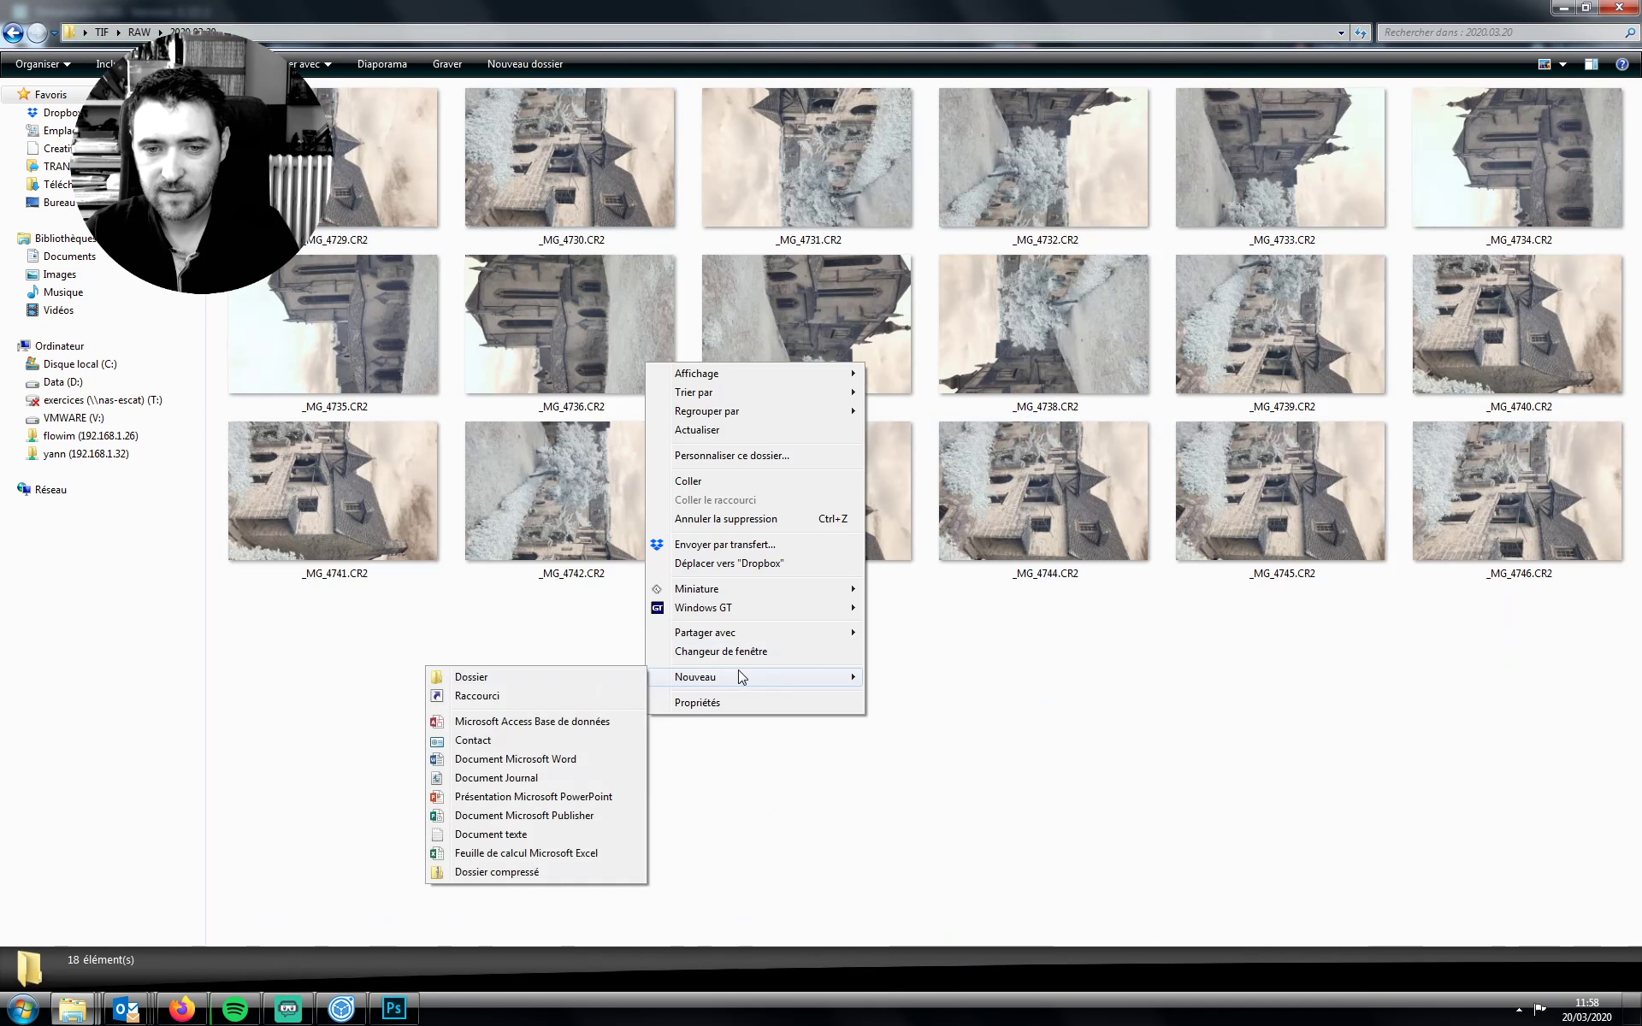
pyautogui.click(543, 684)
pyautogui.write('TIF')
pyautogui.press('Return')
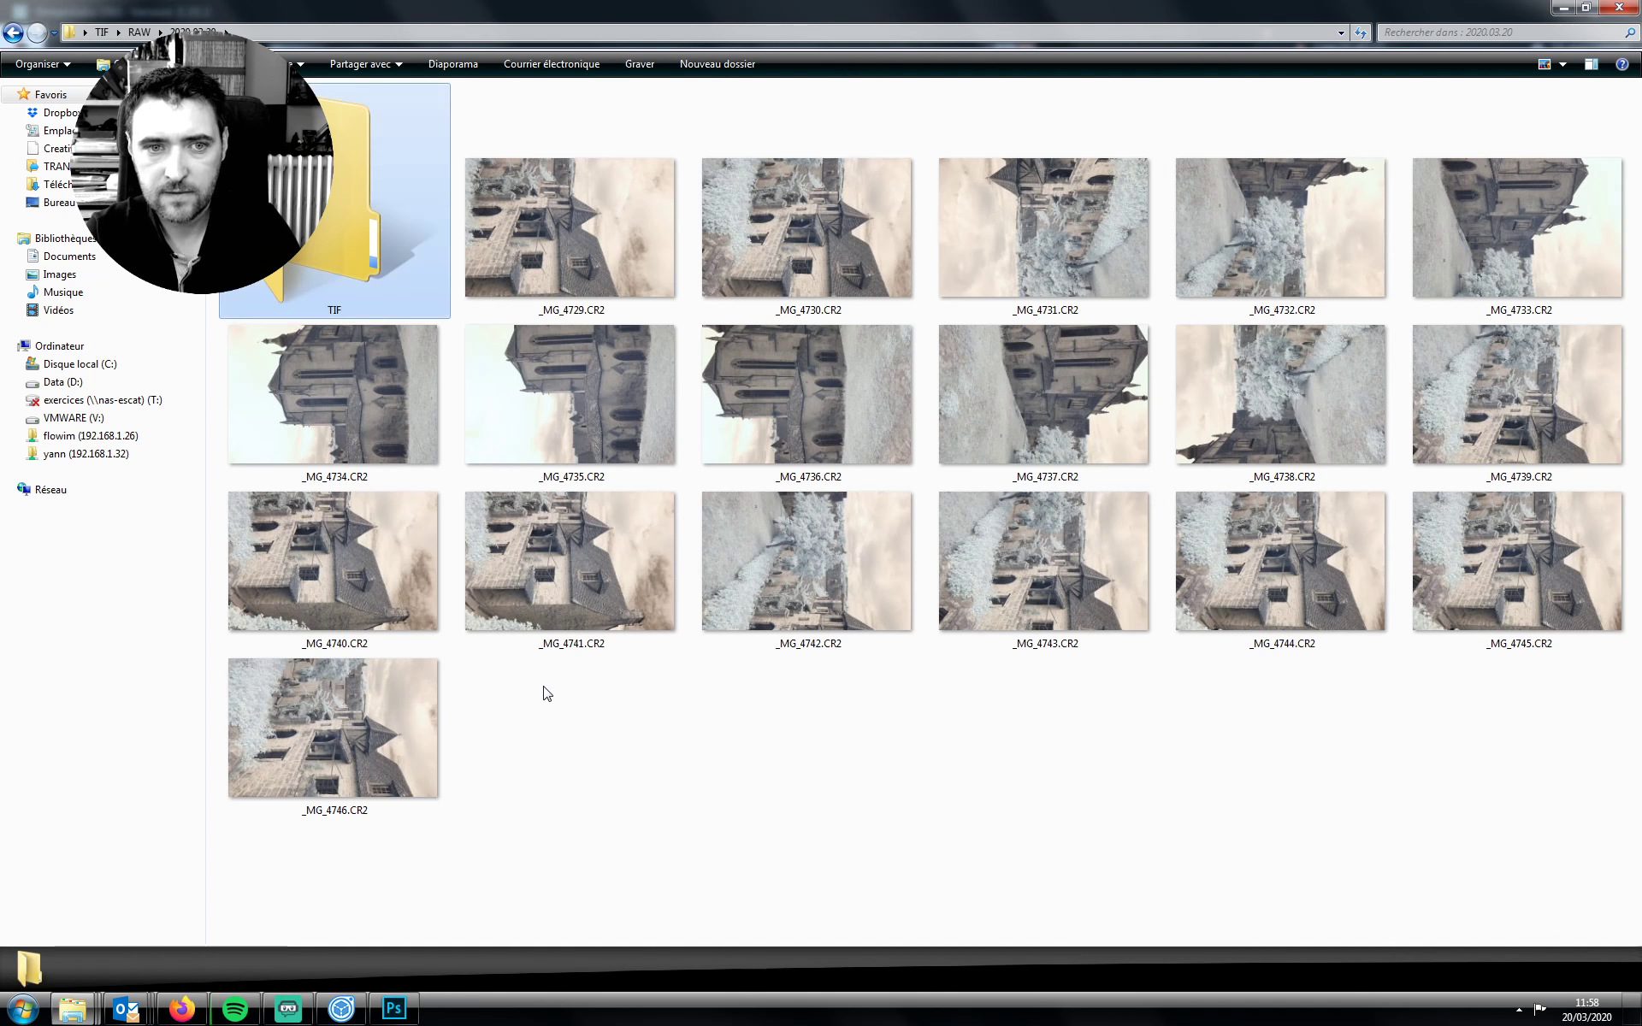
pyautogui.press('Return')
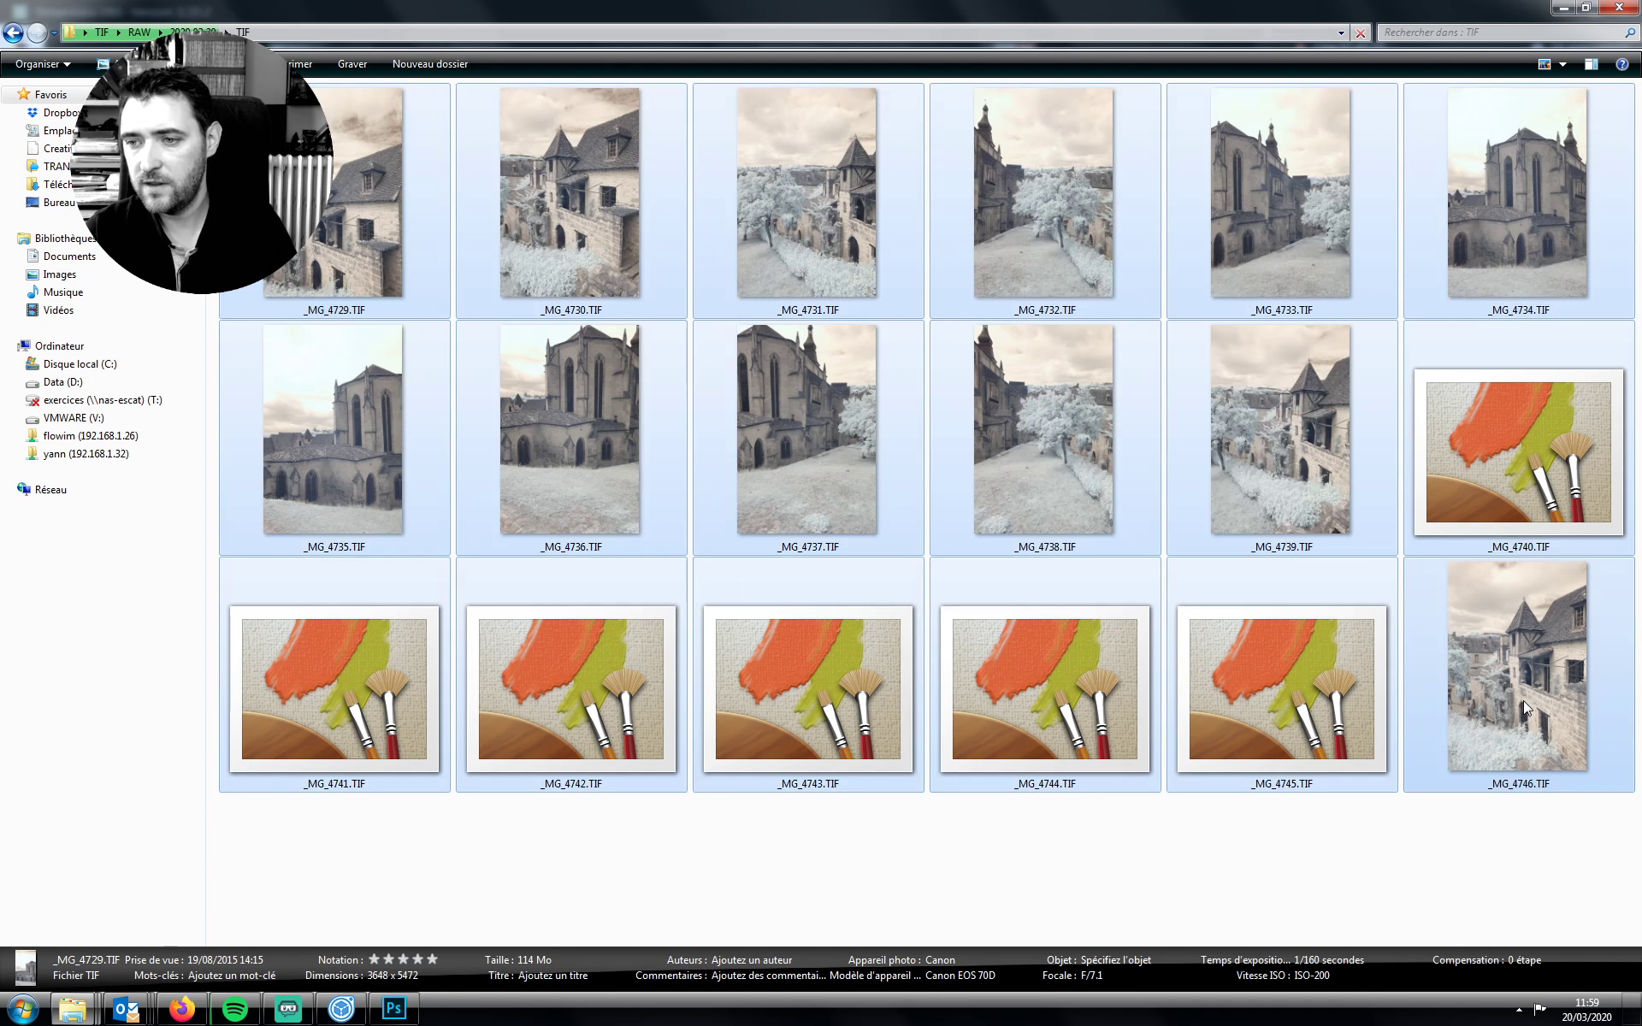
# Import _MG_4729.TIF through _MG_4746.TIF from the new TIF folder into Image Composite Editor
pyautogui.moveTo(1526, 708); pyautogui.dragTo(650, 532)
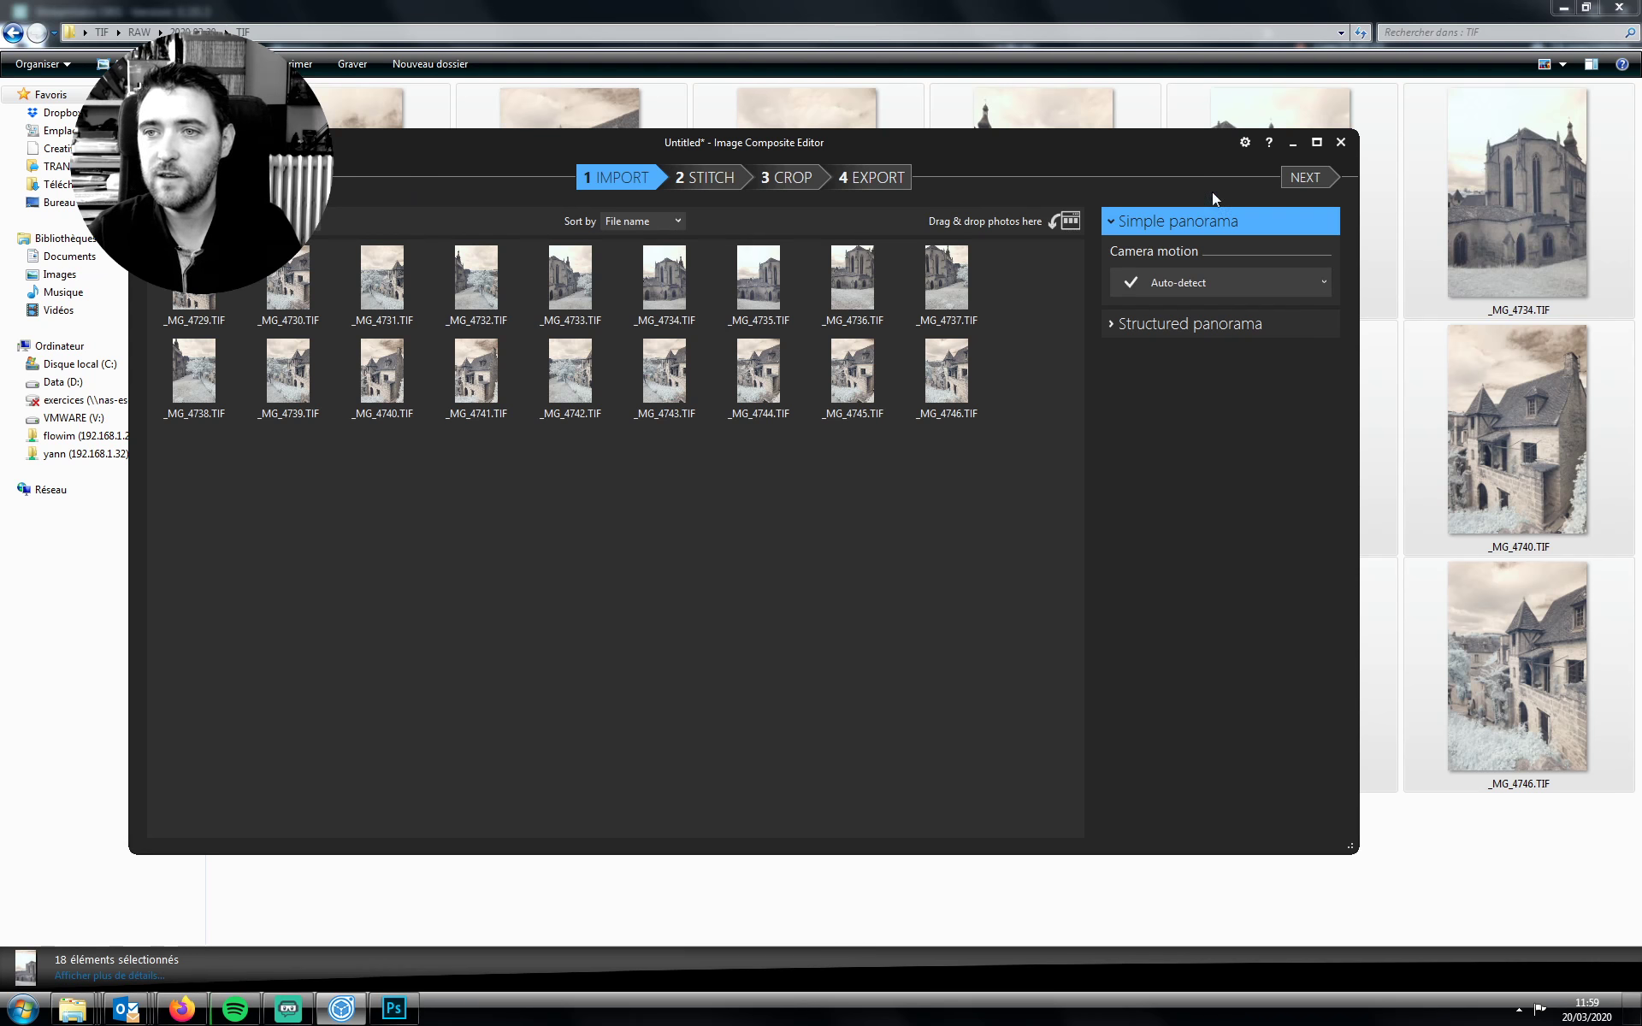
# Start stitching the 18 imported TIFFs with the auto-detected camera motion
pyautogui.click(1305, 177)
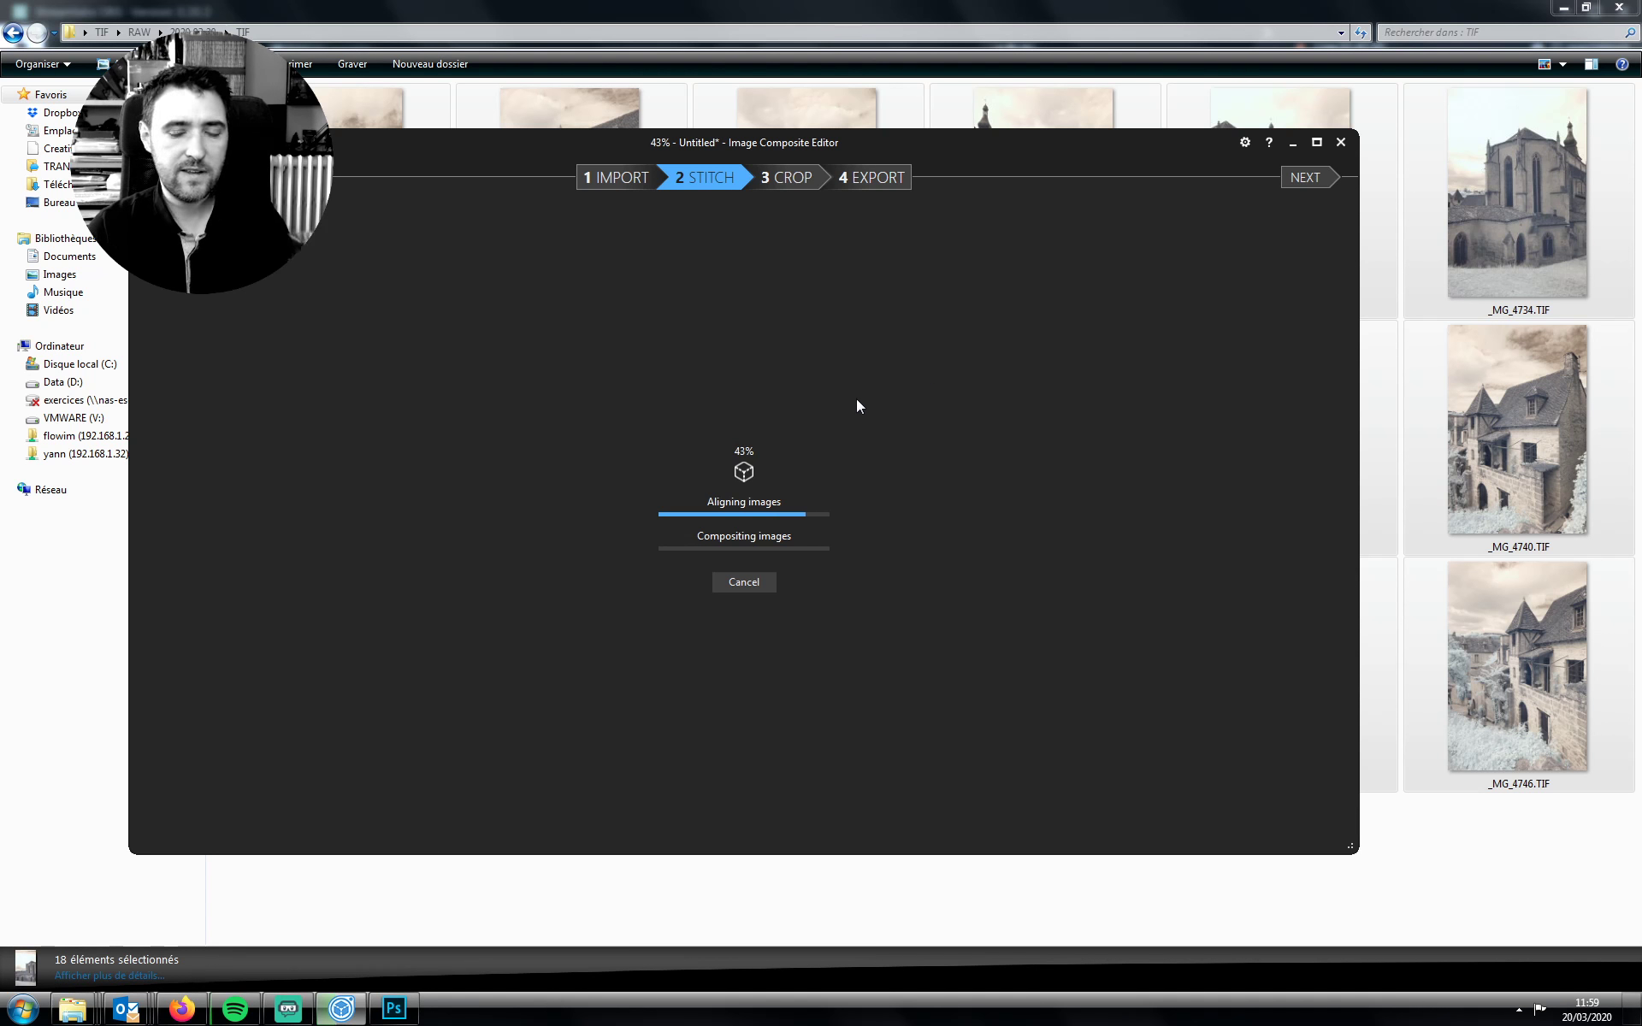
# Switch to Streamlabs OBS and check the game overlay's chat placement by turning positioning mode on and back off, then close the settings
pyautogui.click(291, 1011)
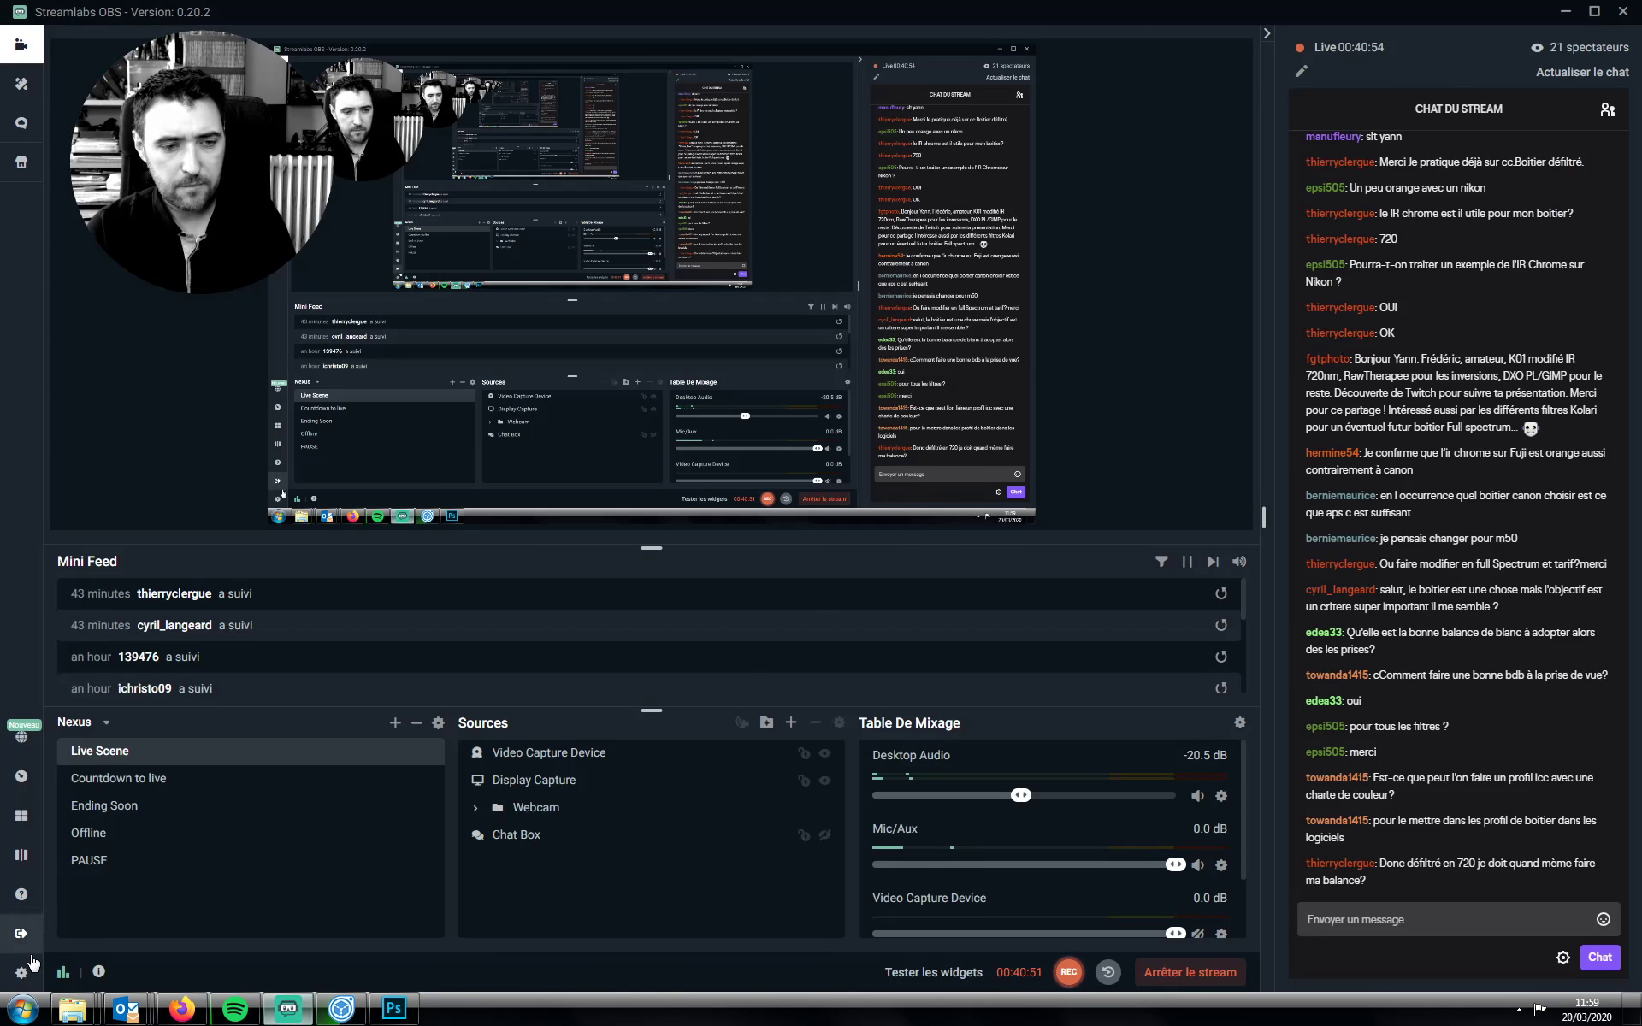
pyautogui.click(23, 973)
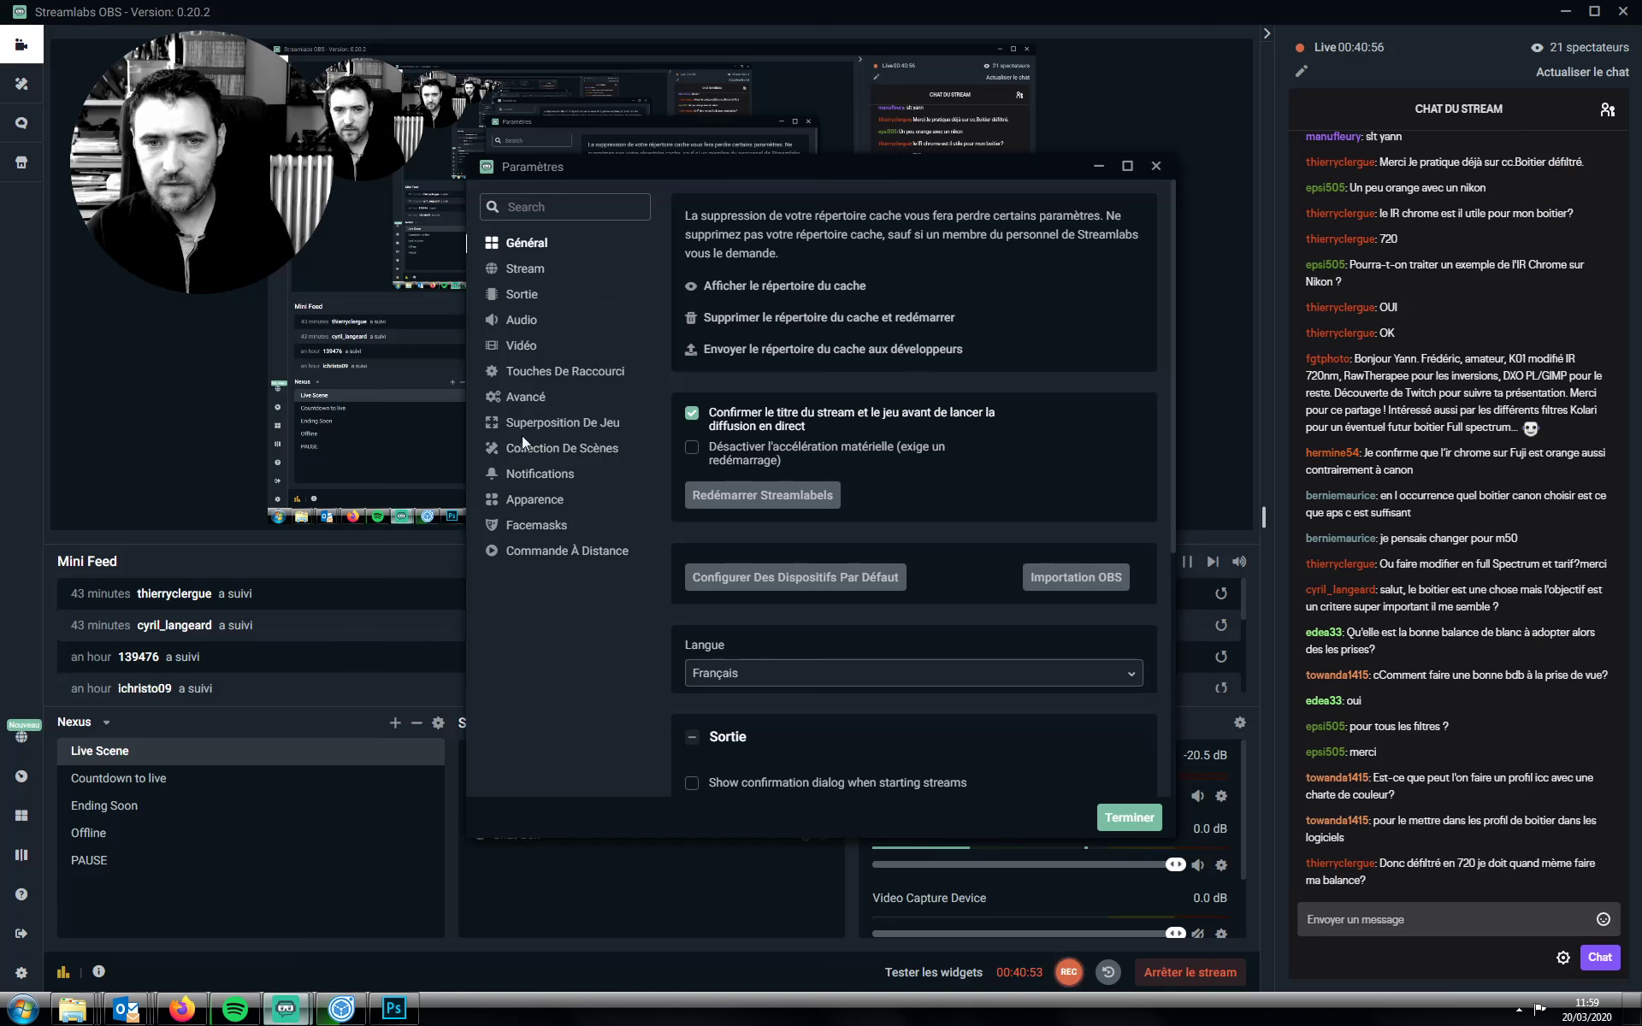
pyautogui.click(548, 427)
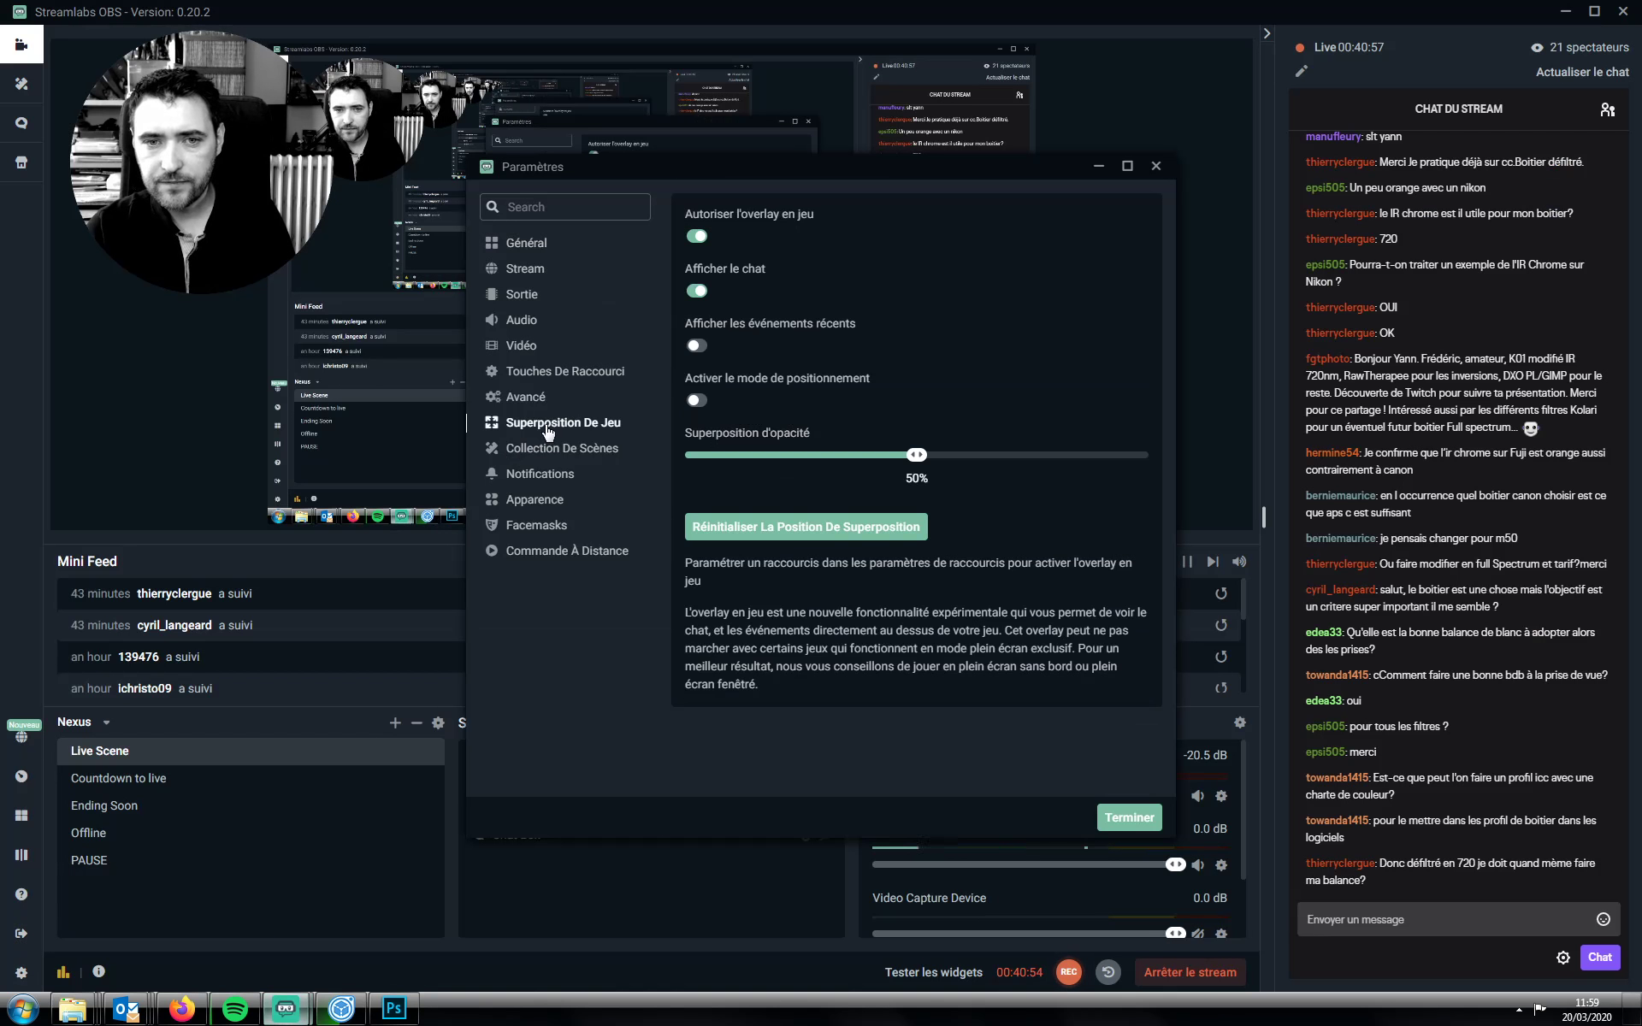
pyautogui.click(697, 402)
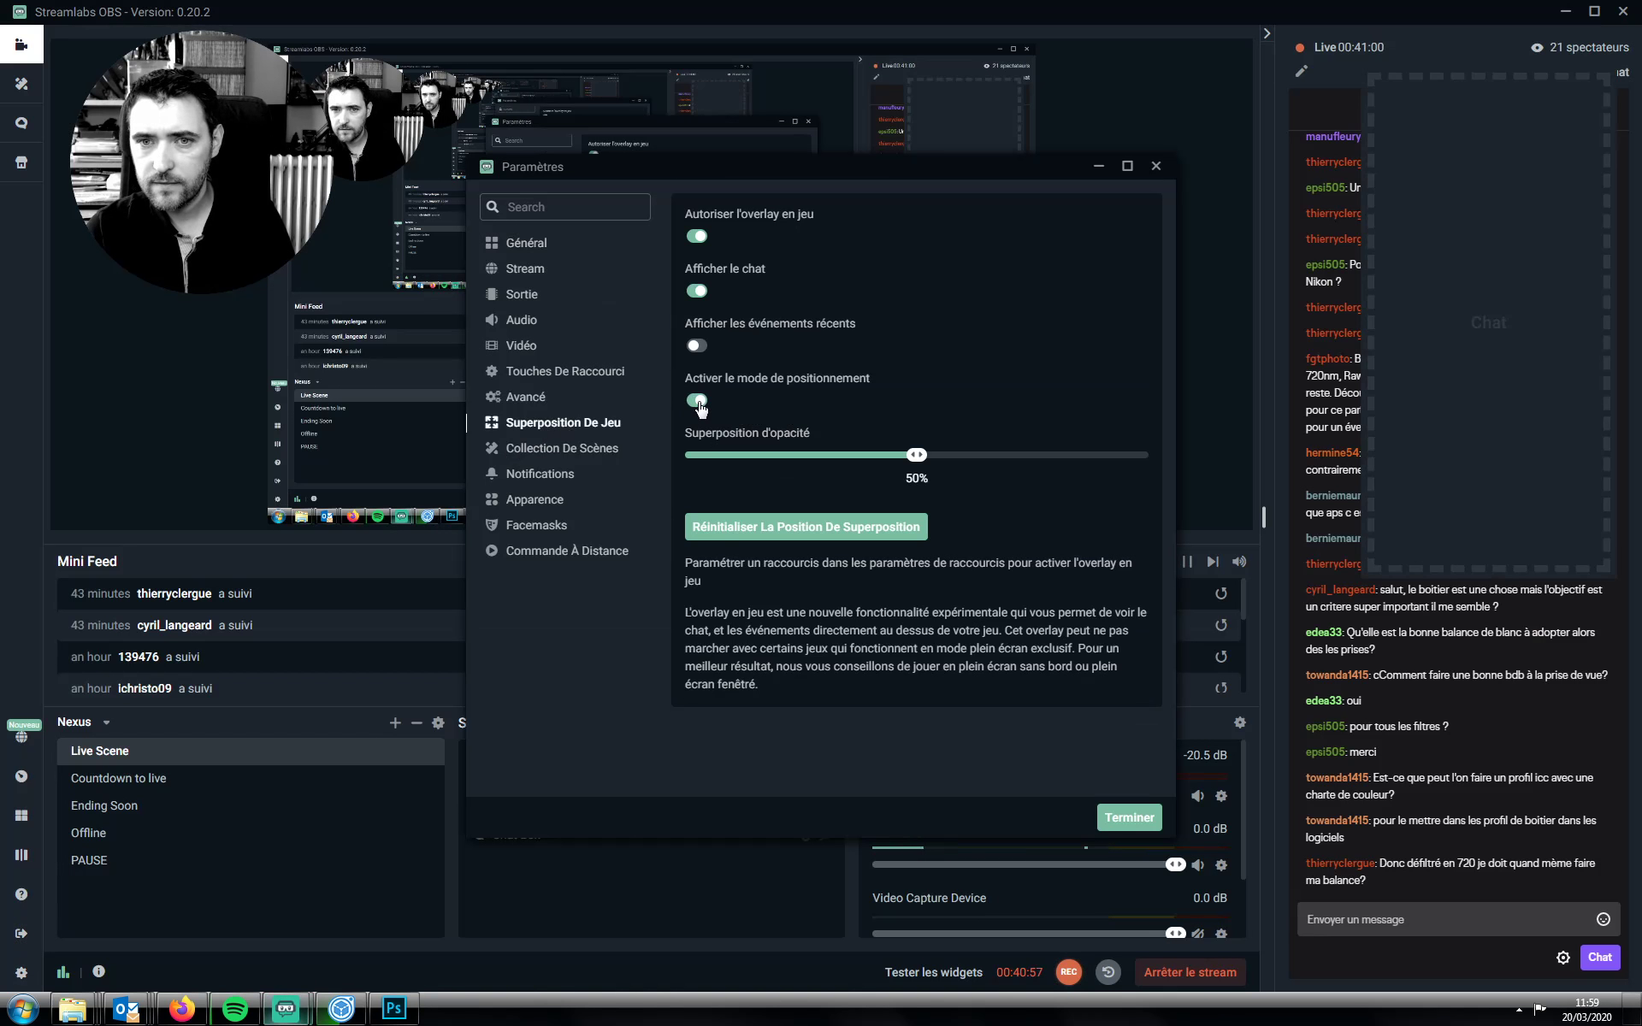
pyautogui.click(696, 402)
pyautogui.click(697, 292)
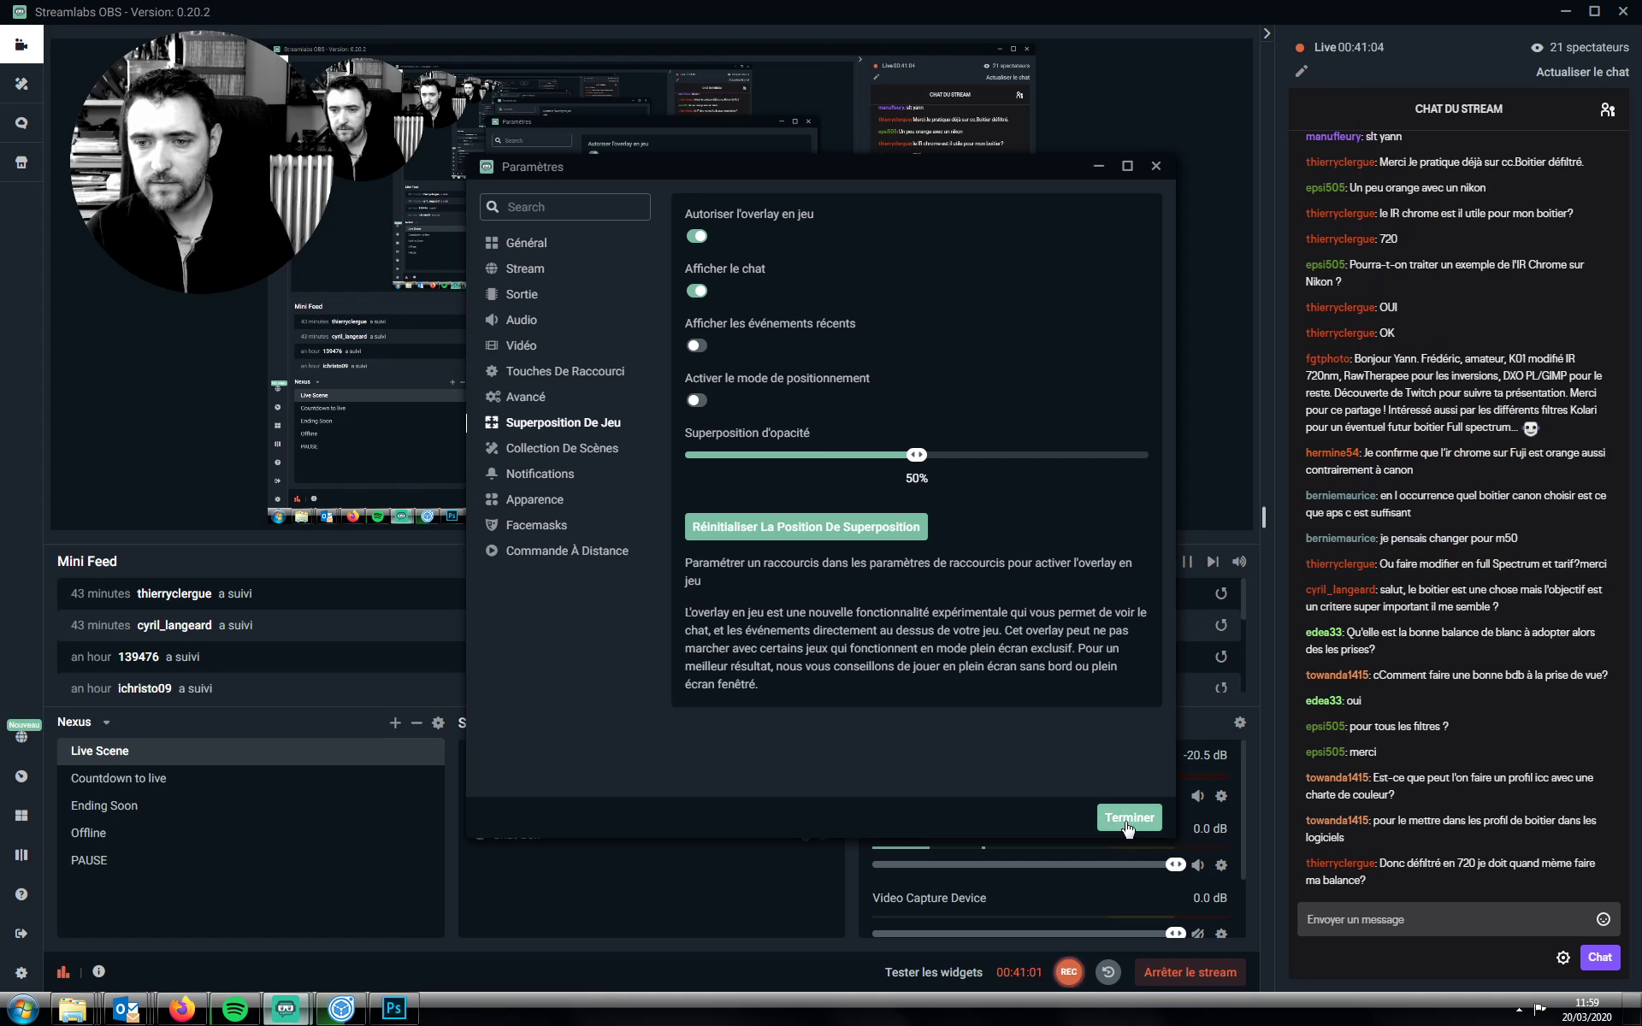
pyautogui.click(1126, 819)
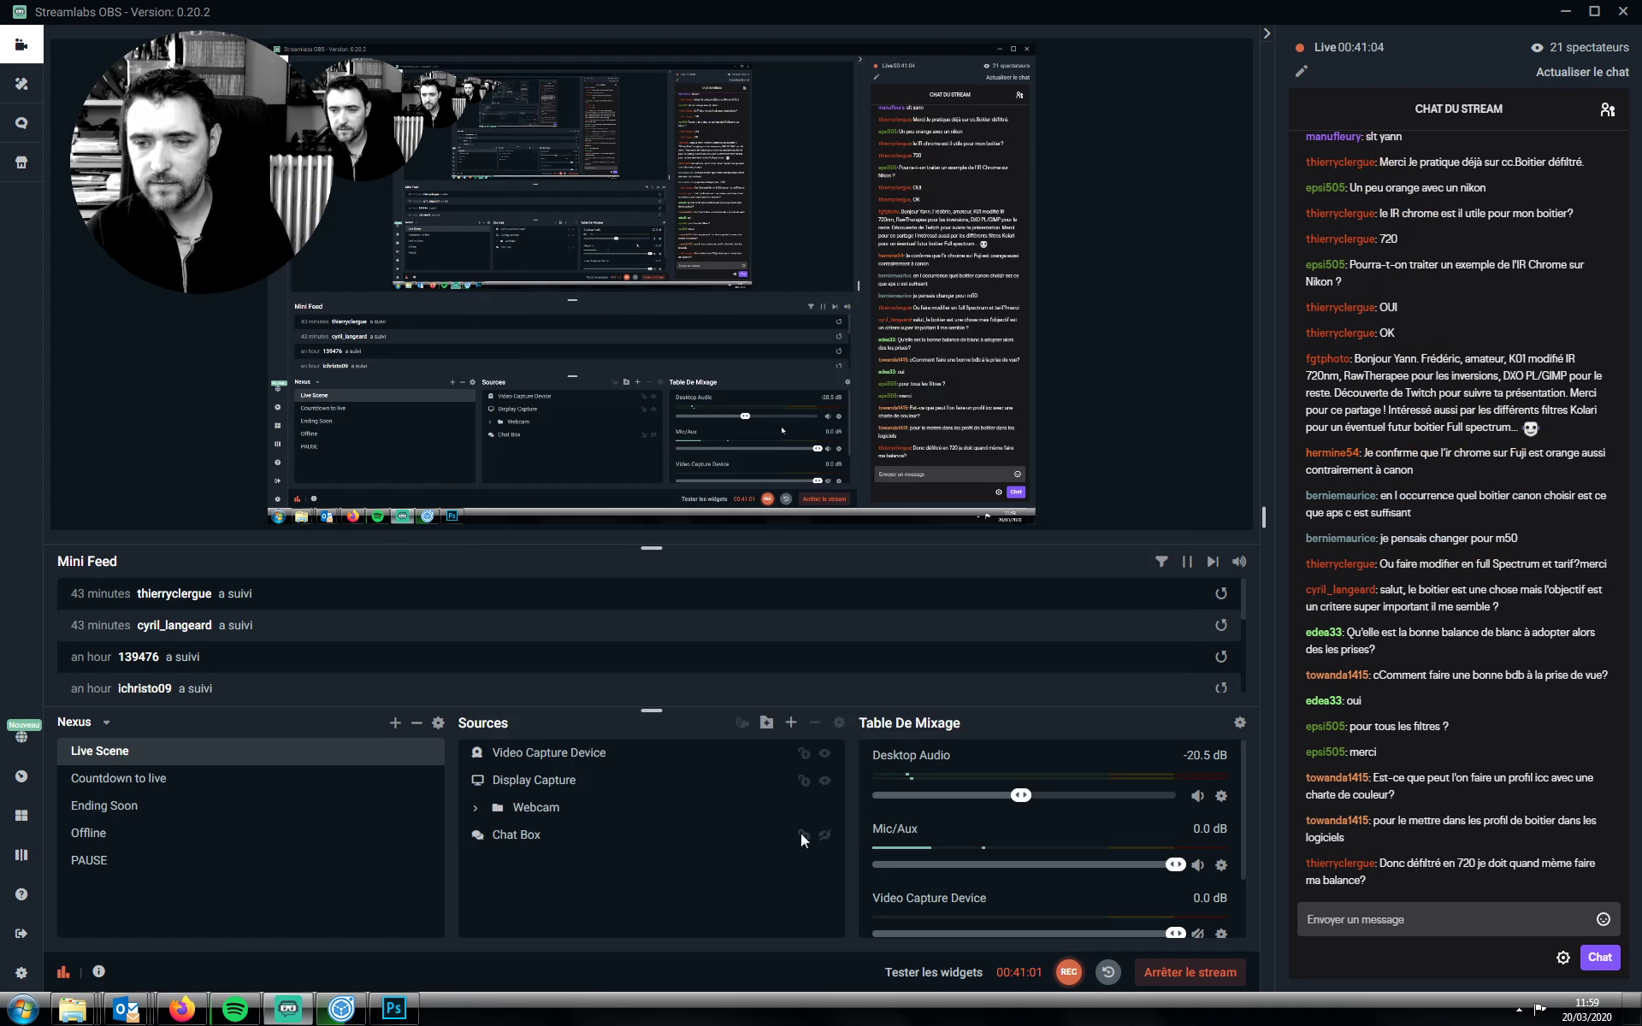
# Put Photoshop behind the stitching window, show the stream chat overlay over it, and return to Image Composite Editor
pyautogui.click(343, 1012)
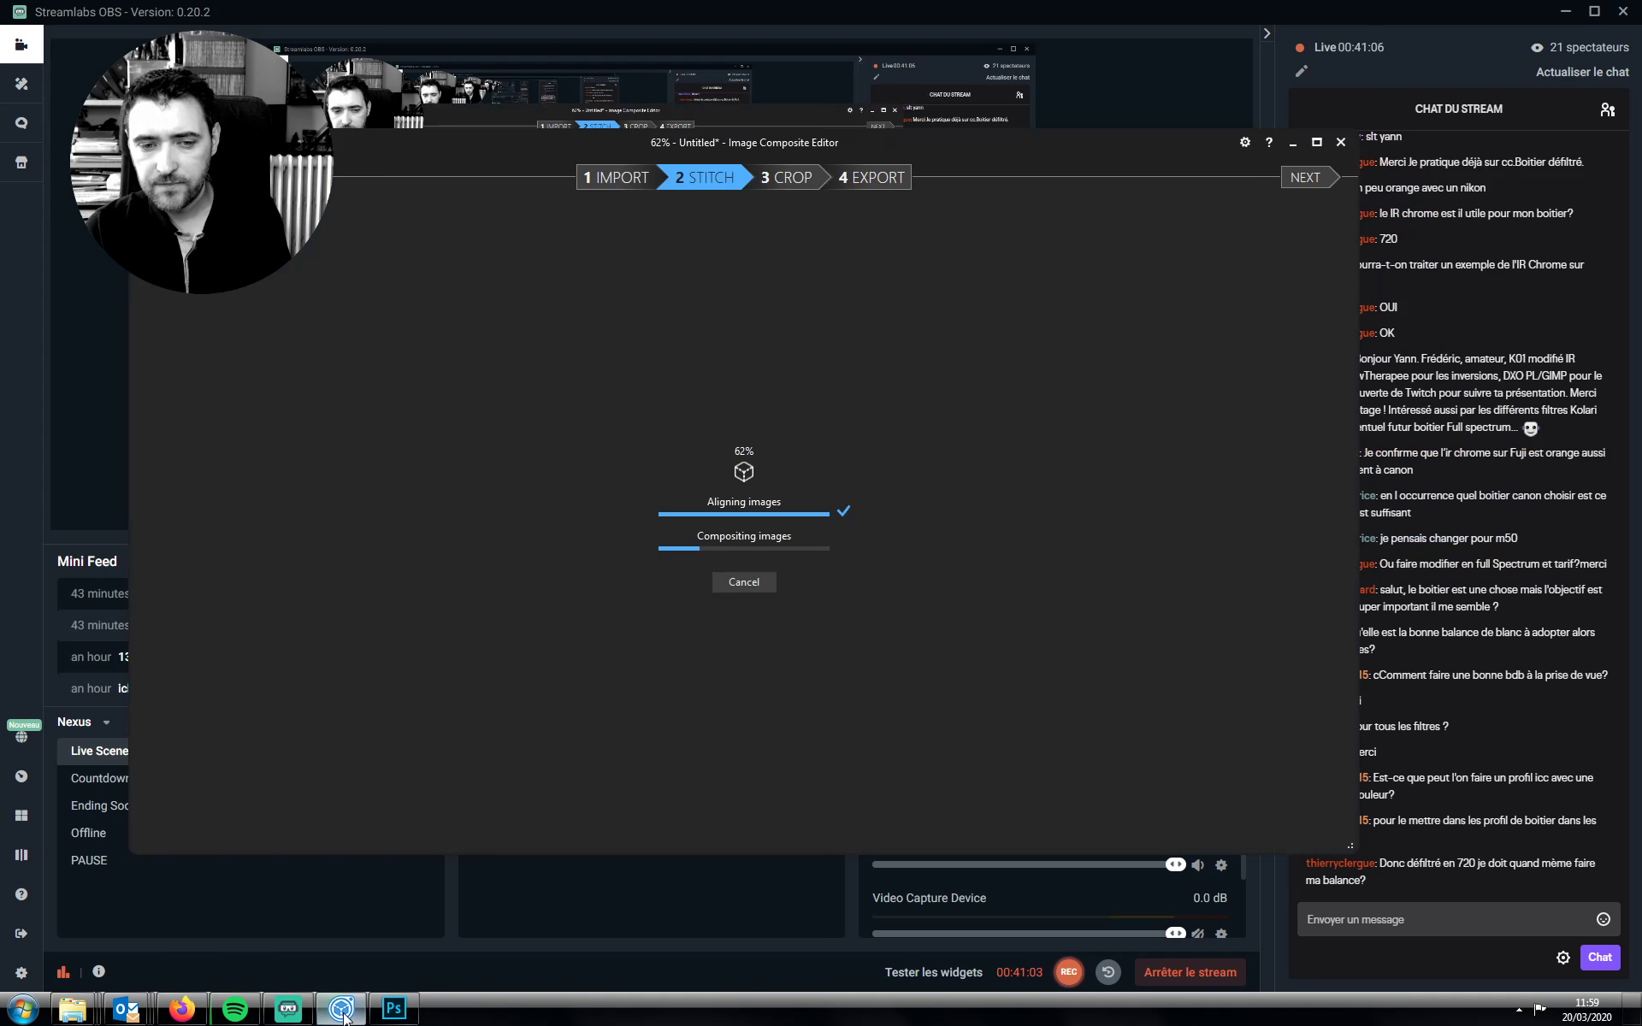
pyautogui.click(393, 1016)
pyautogui.click(341, 1012)
pyautogui.click(393, 1014)
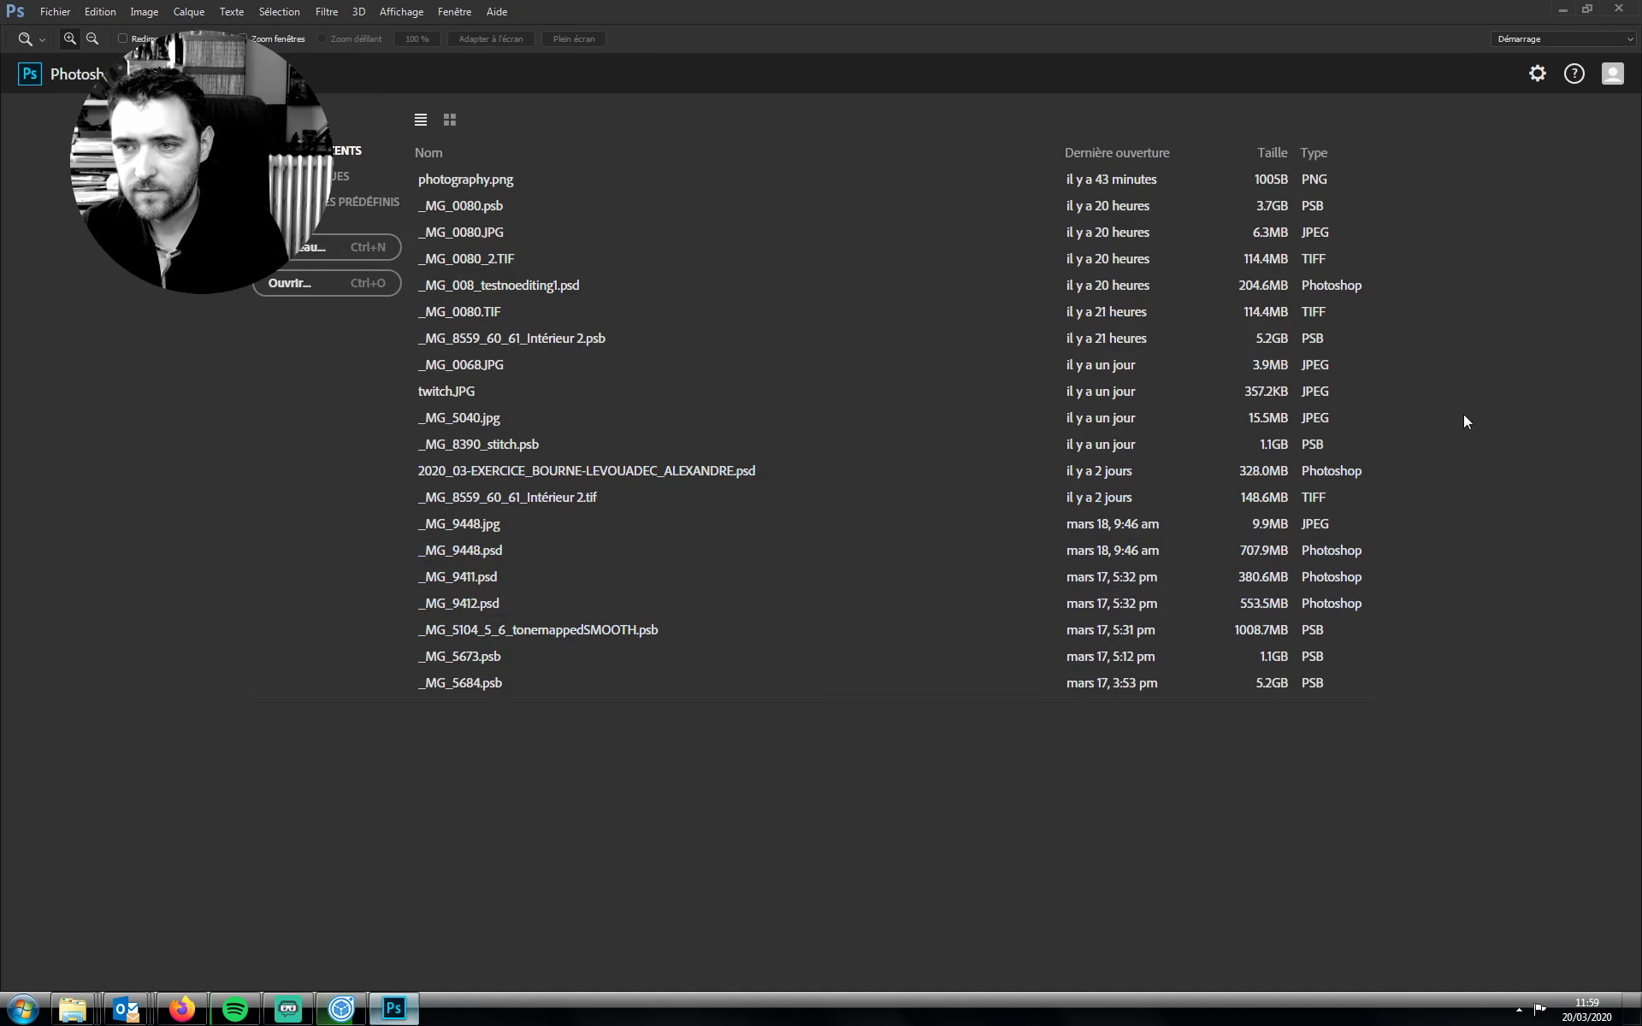
pyautogui.moveTo(1464, 414)
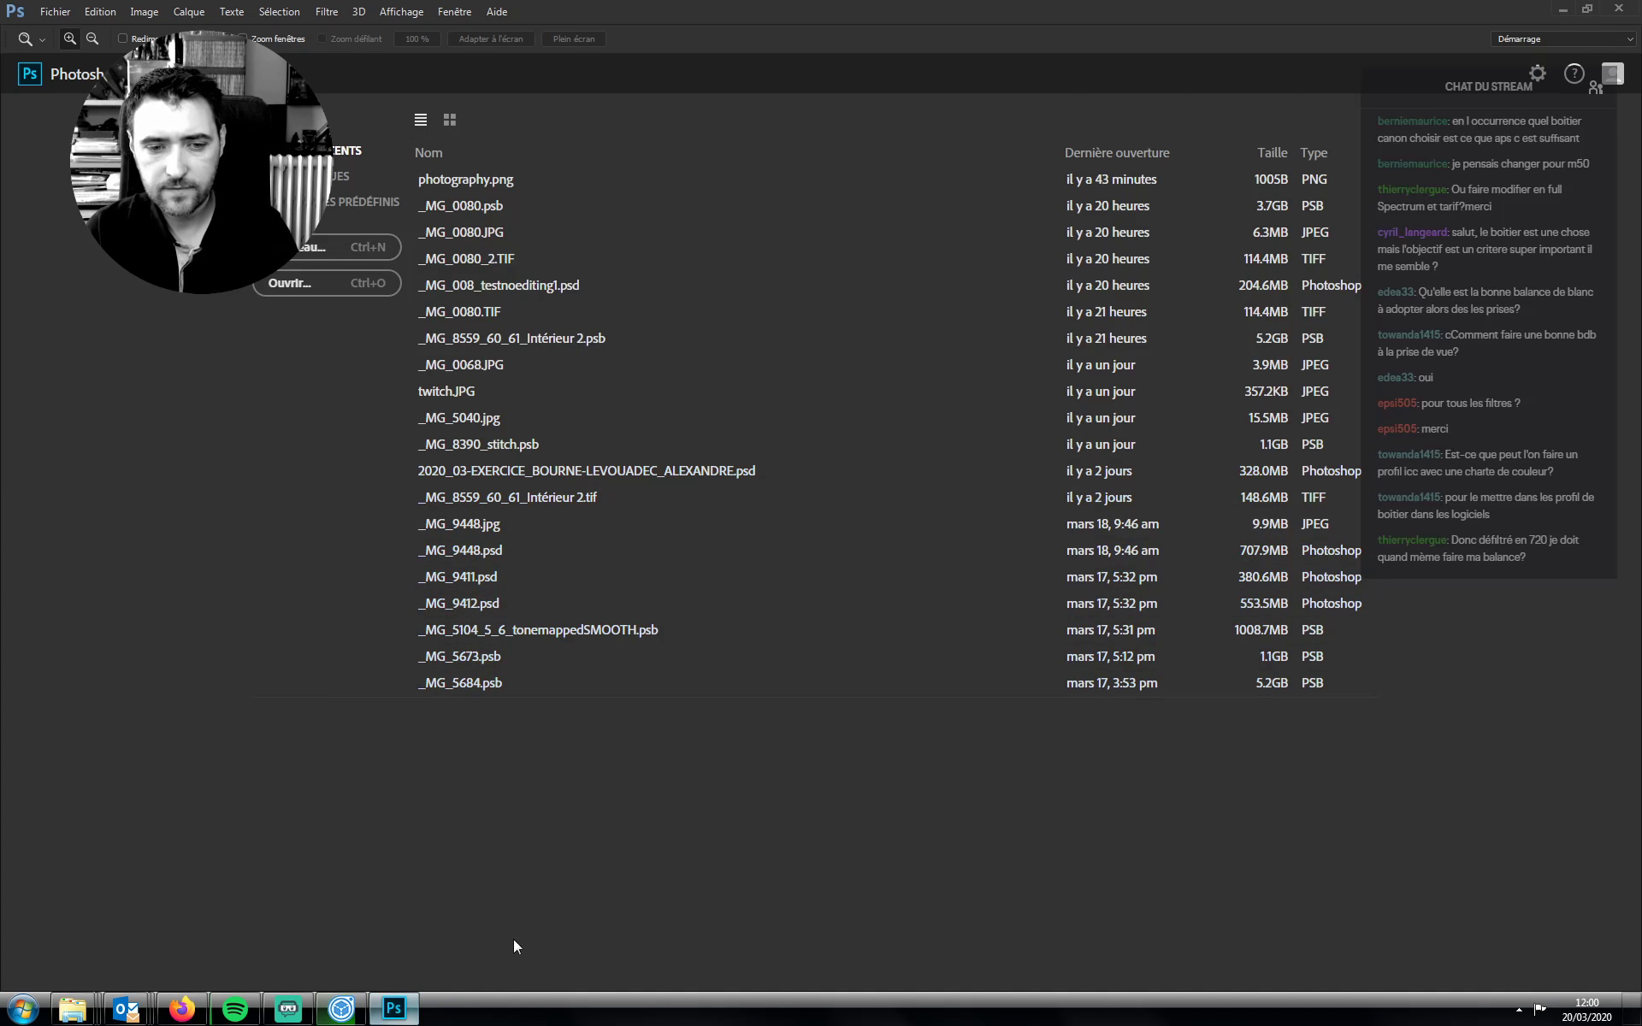
pyautogui.click(343, 1012)
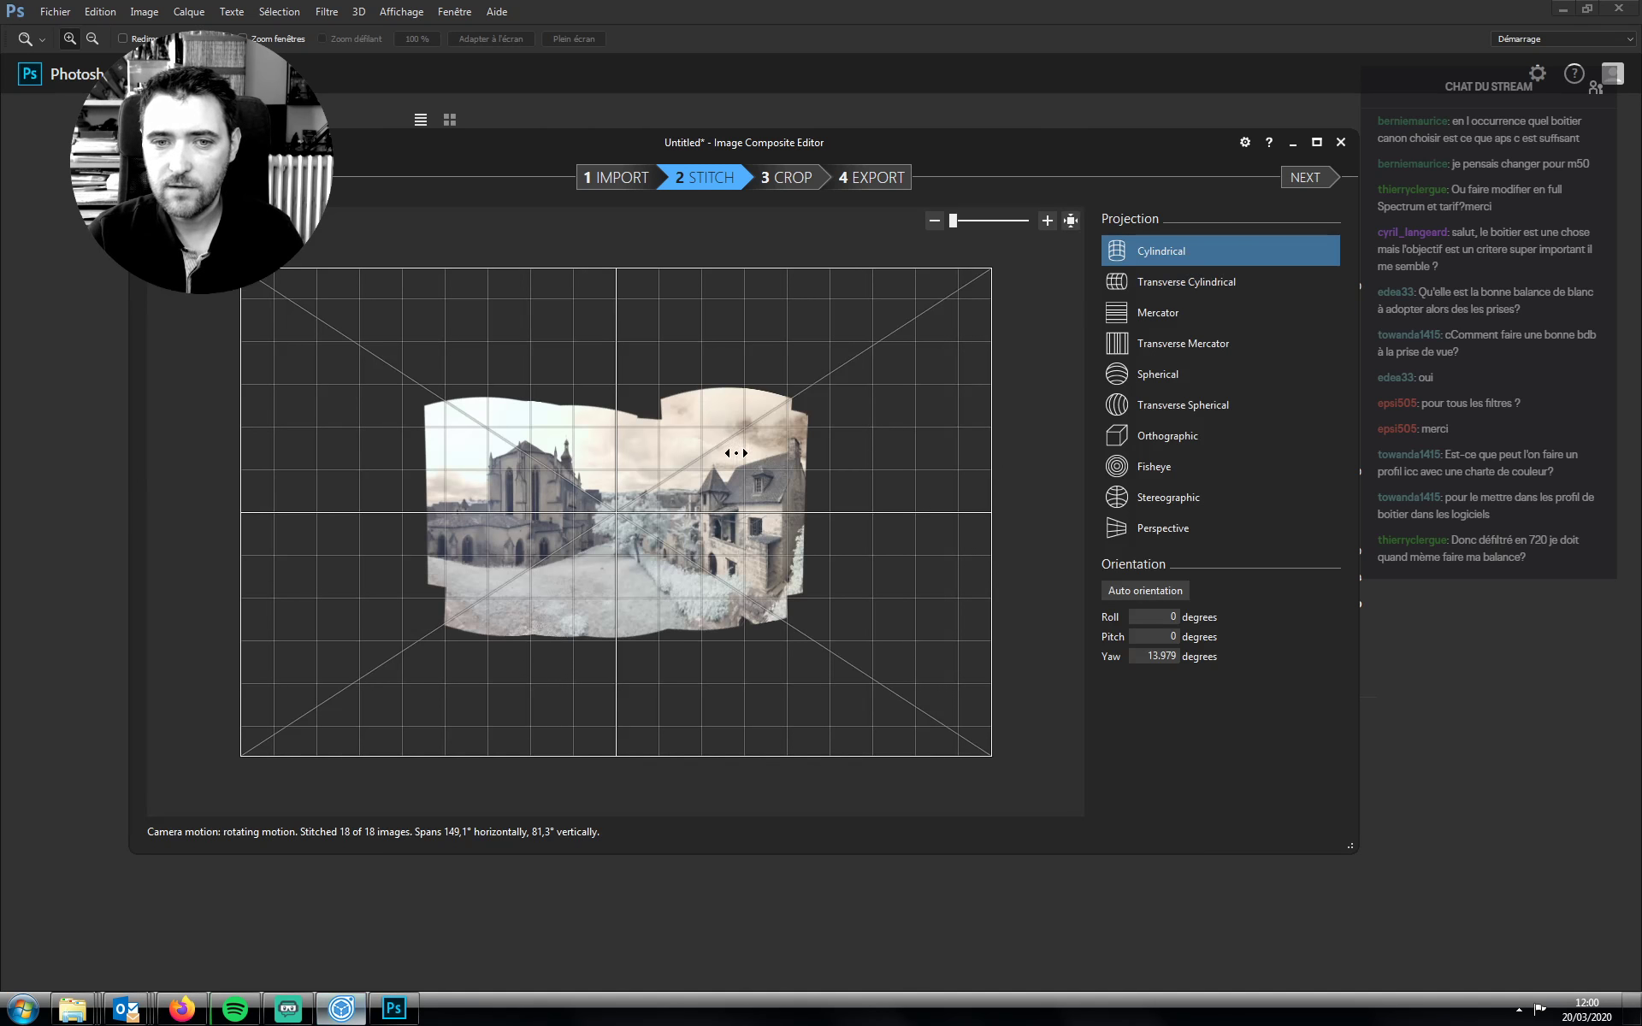
# Inspect the stitched panorama up close and try the Transverse Cylindrical projection before going back to Cylindrical
pyautogui.scroll(2, 718, 497)
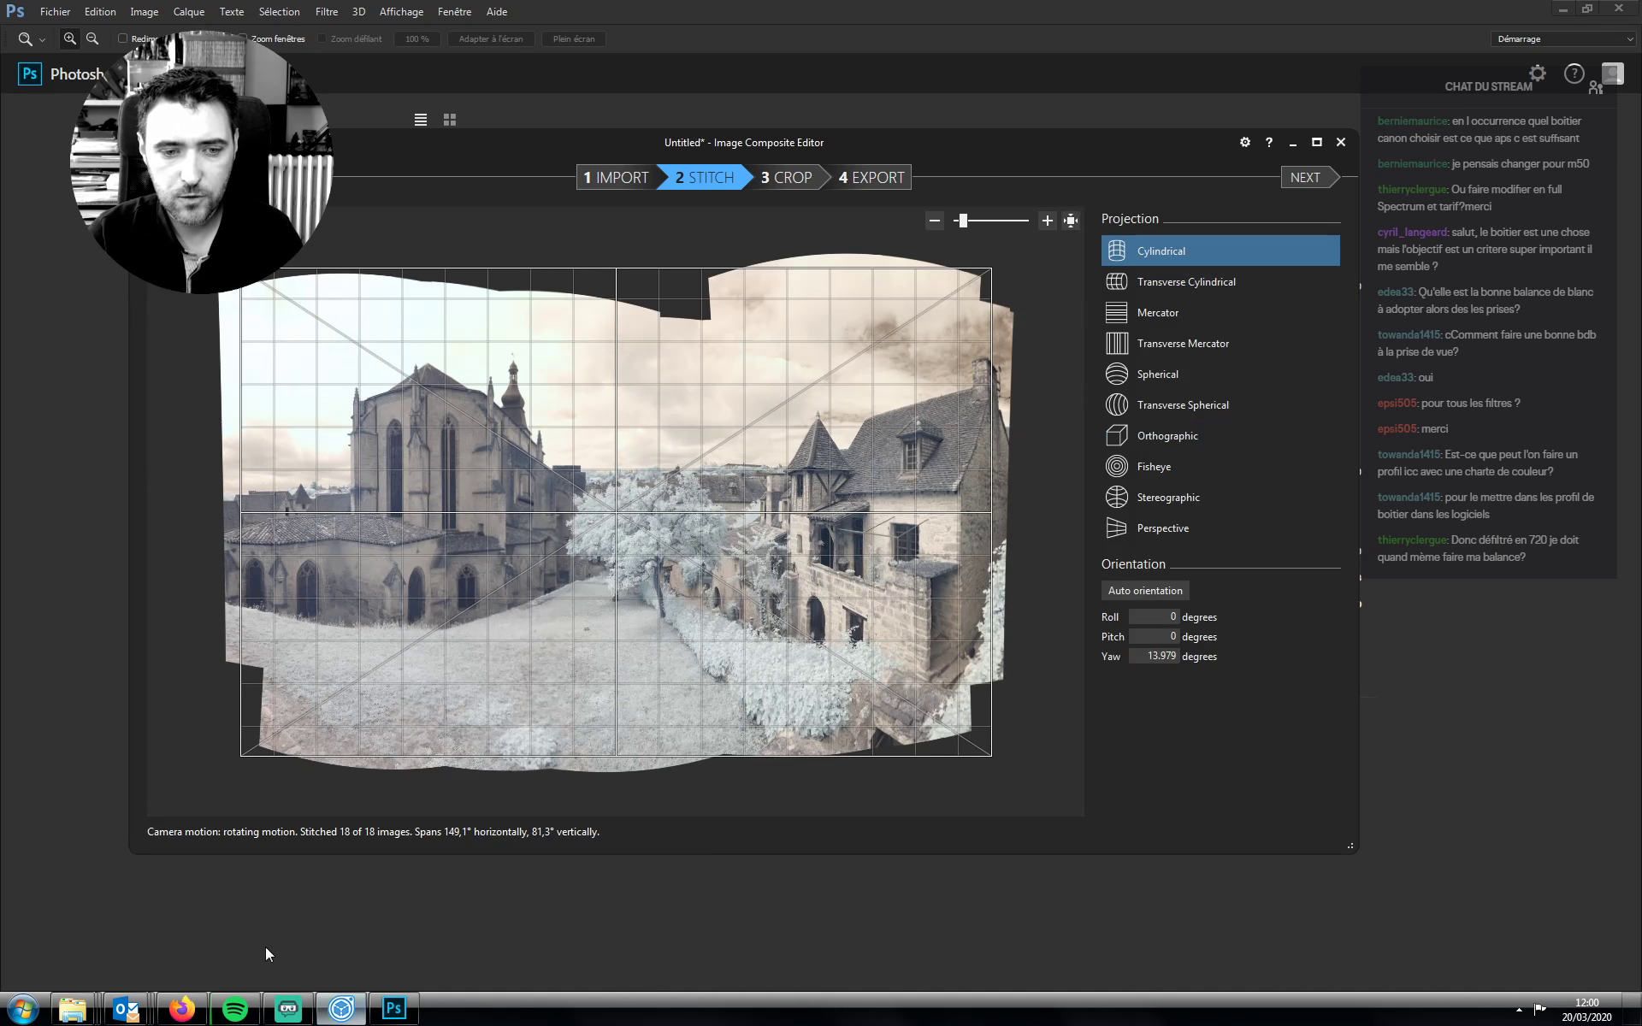
pyautogui.scroll(2, 778, 325)
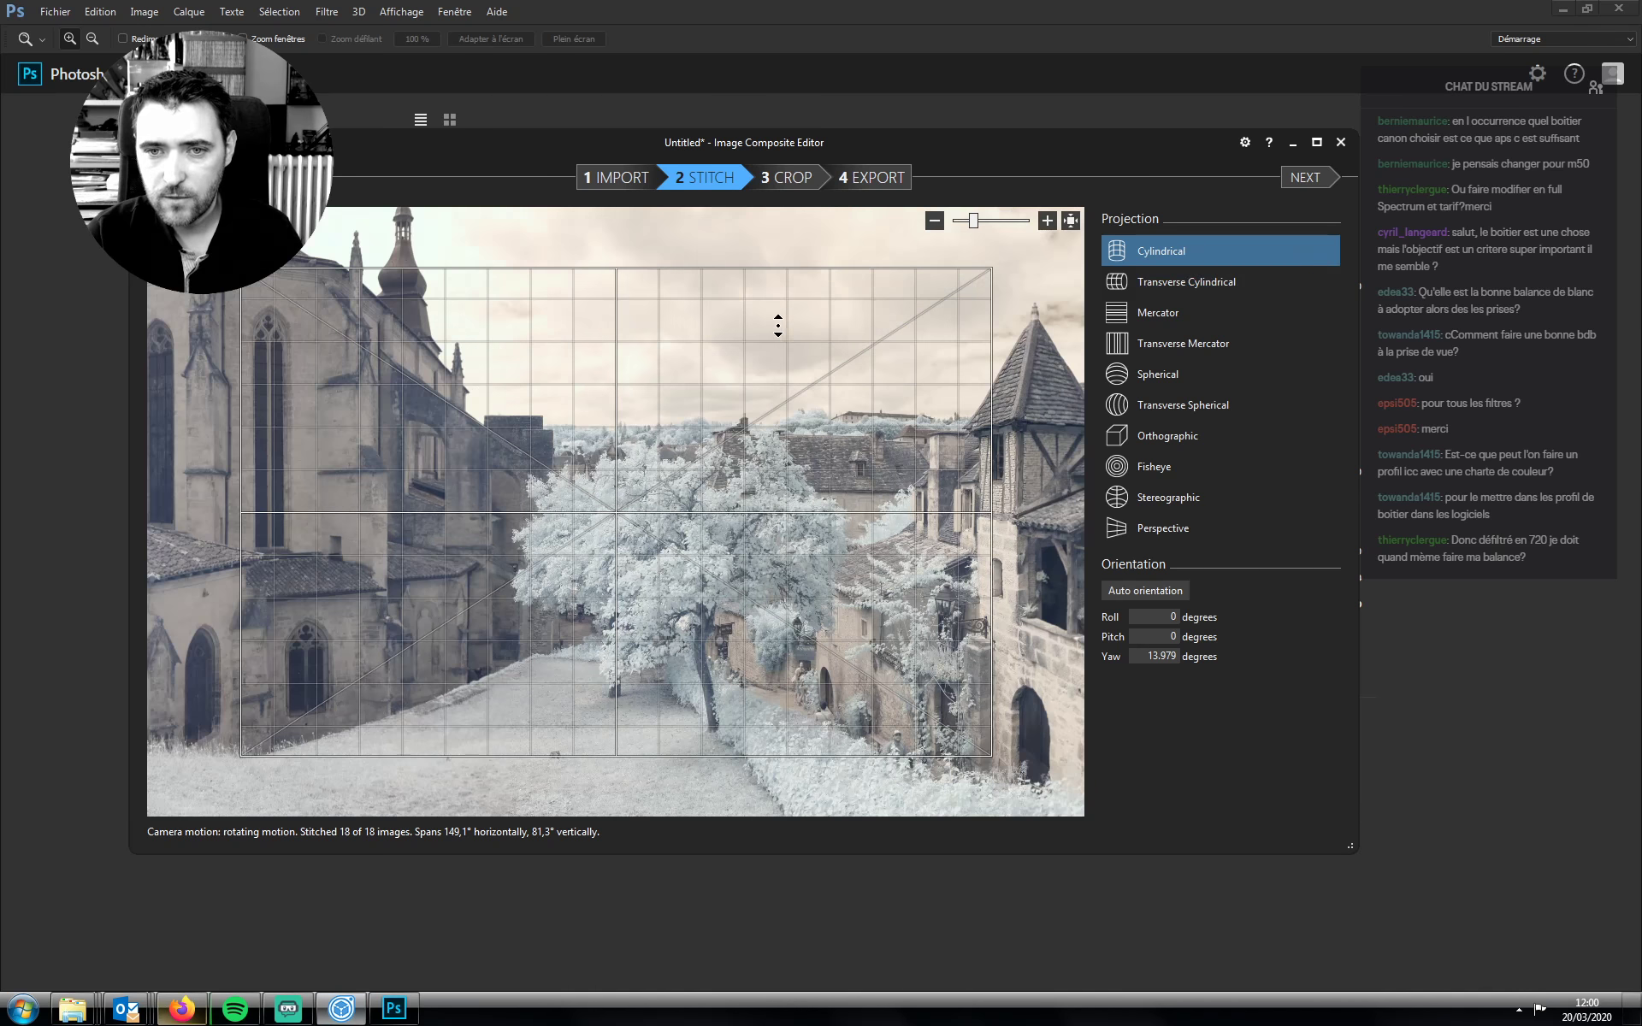
pyautogui.scroll(-1, 787, 328)
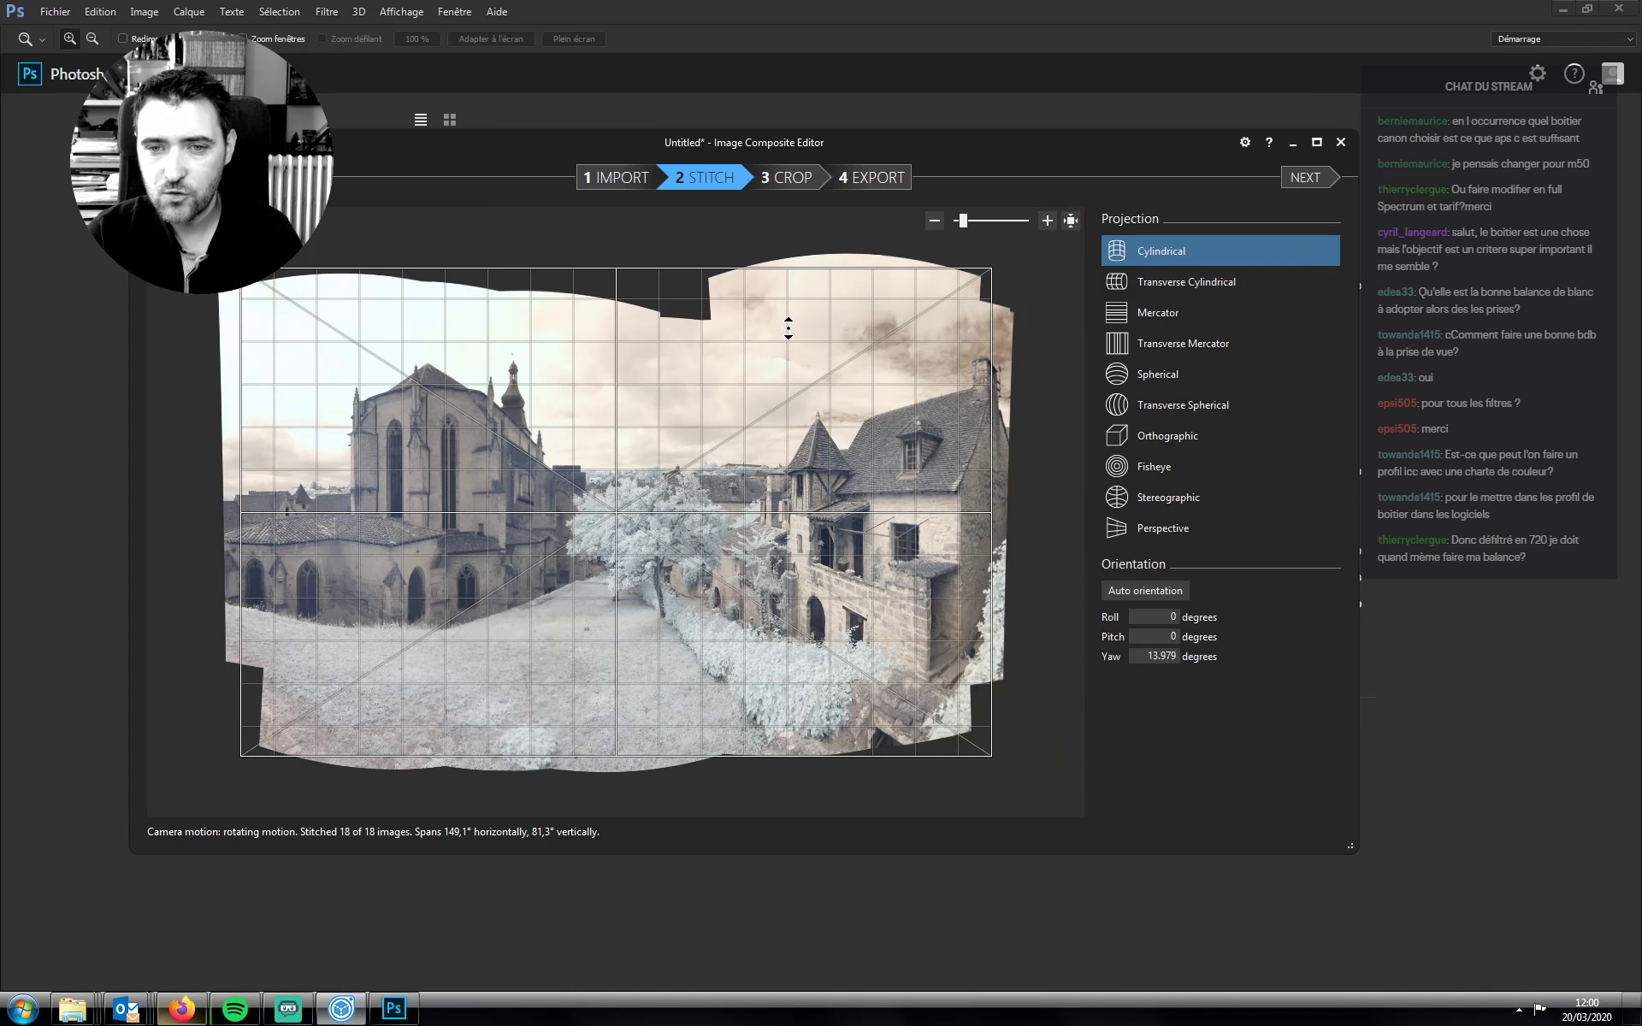
pyautogui.click(1204, 281)
pyautogui.click(1190, 262)
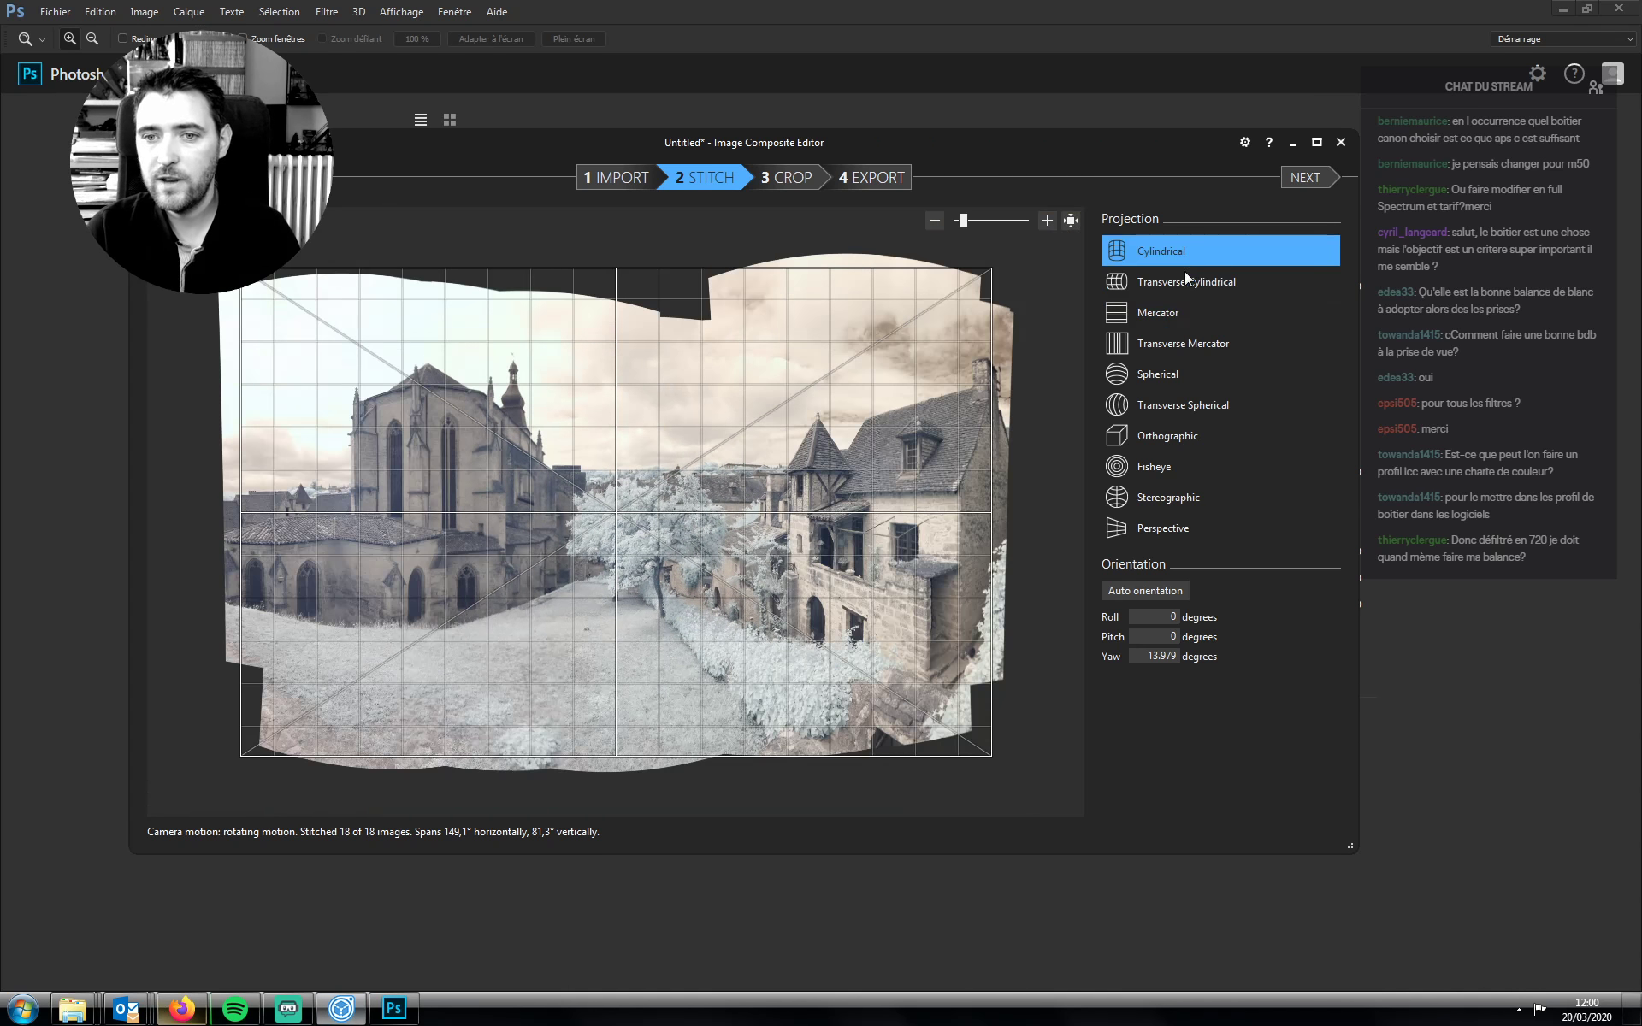
# Try the Spherical, Transverse Spherical, Orthographic, Fisheye, Stereographic and Perspective projections on the panorama
pyautogui.click(1156, 373)
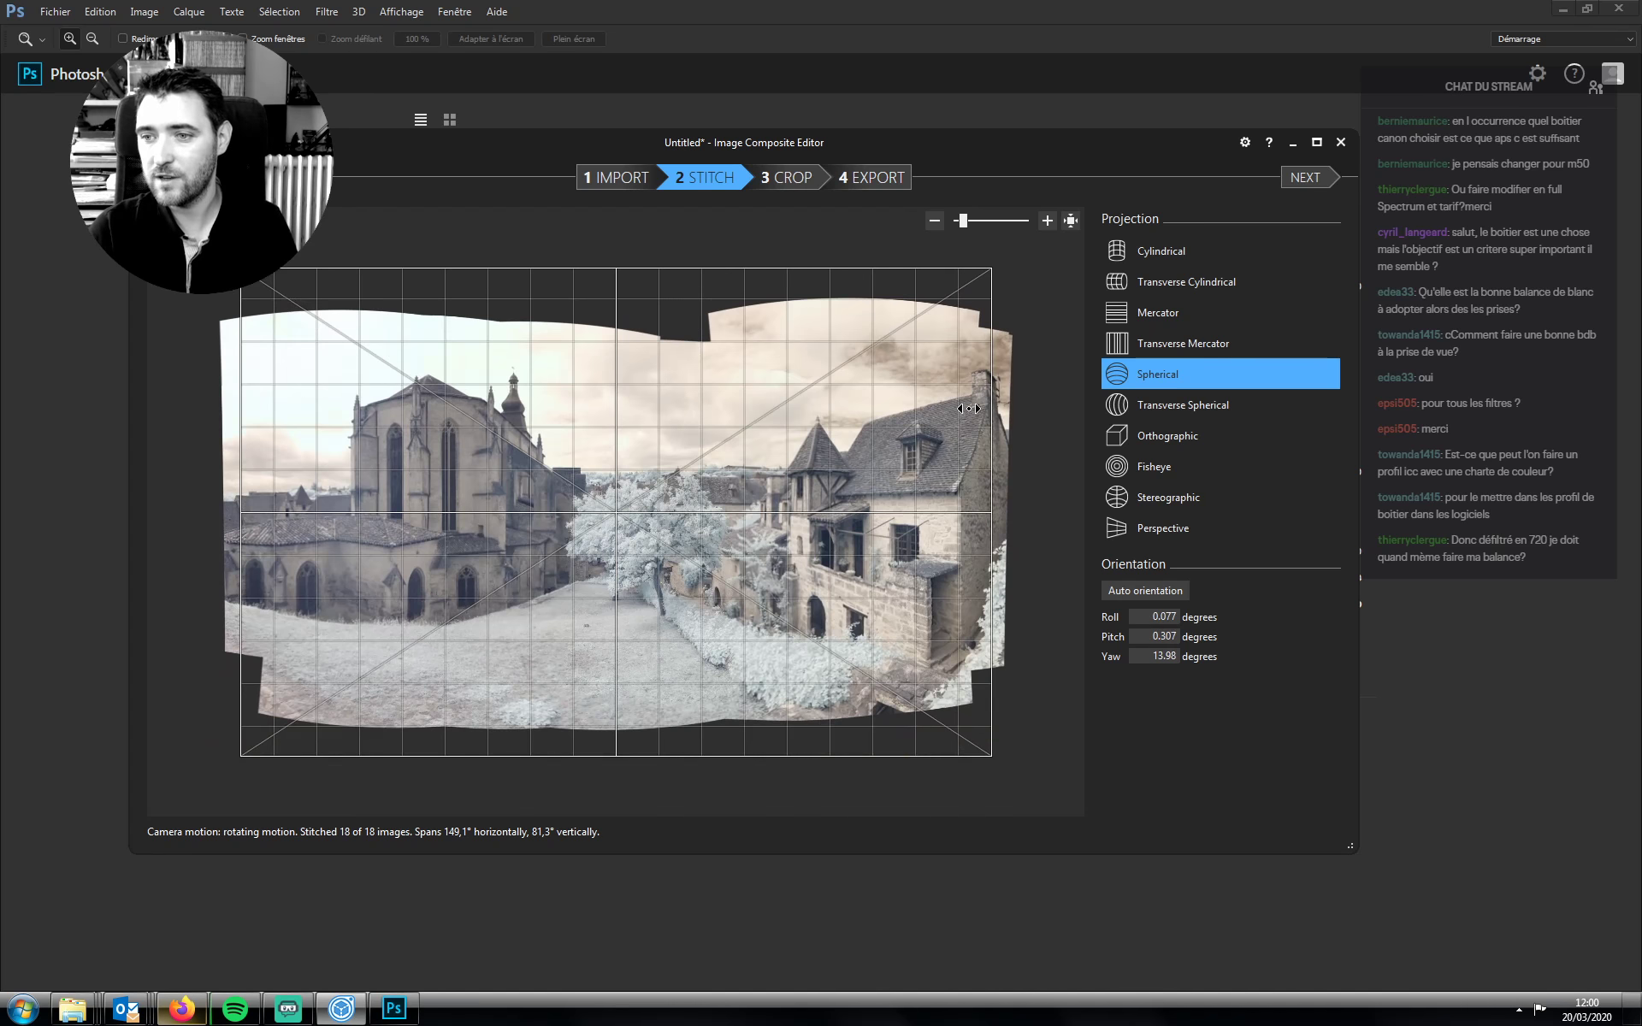
pyautogui.click(1175, 407)
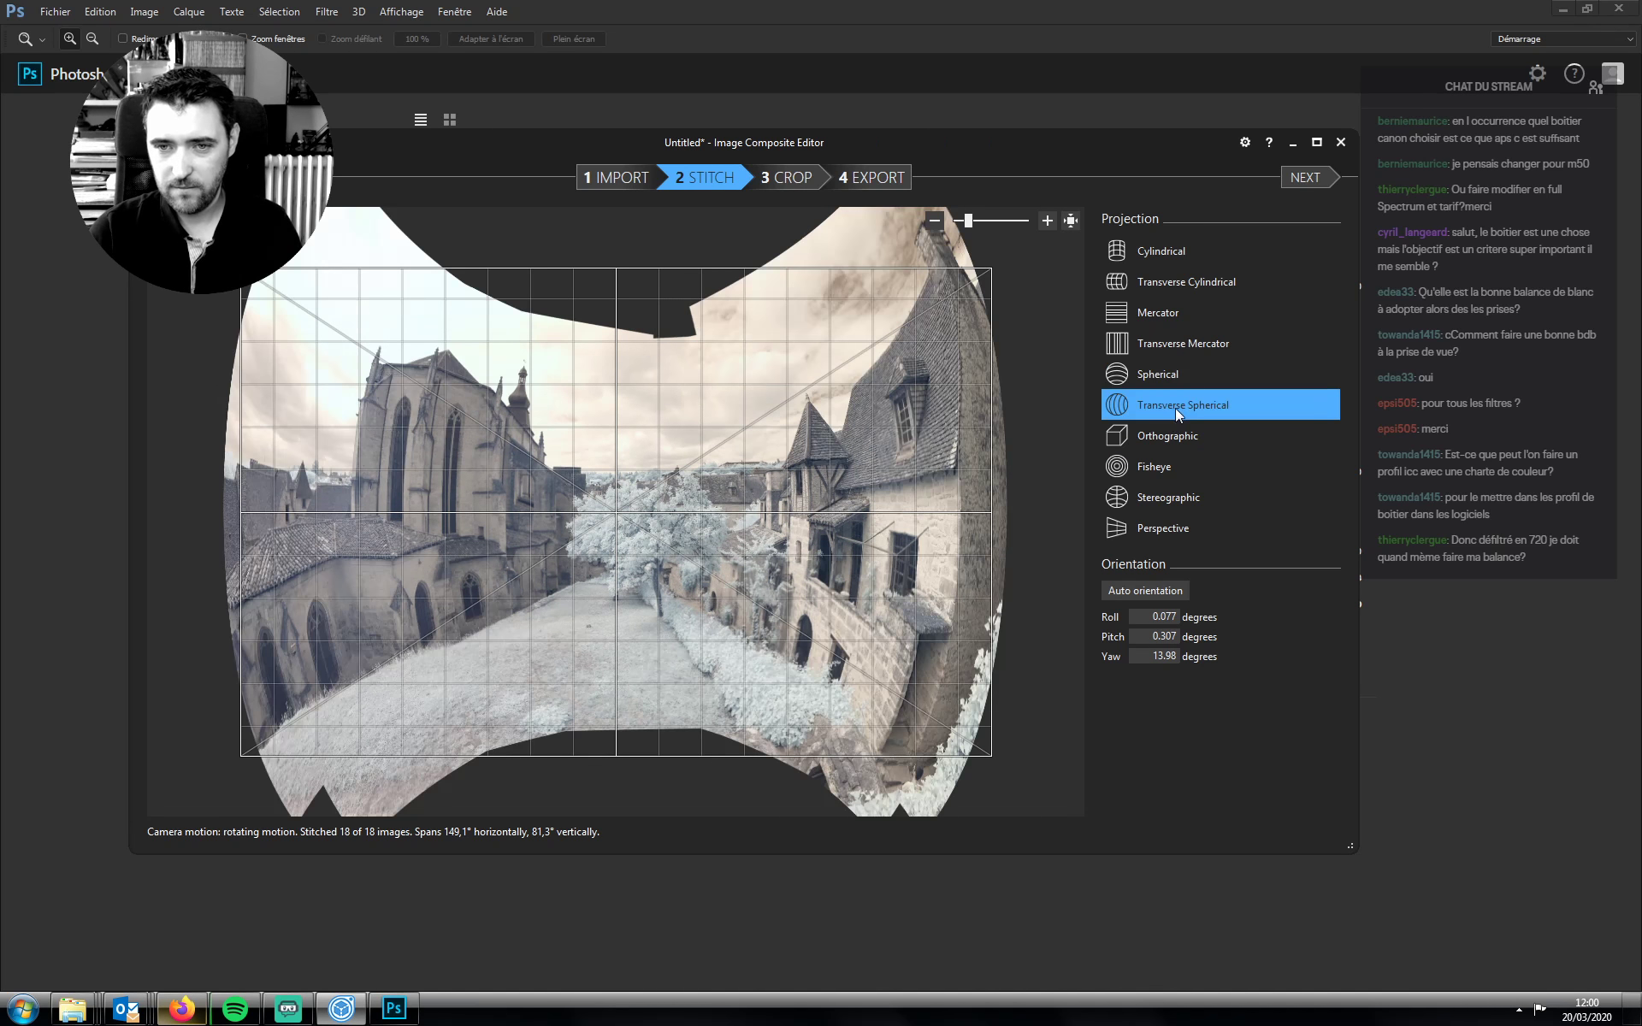
pyautogui.click(1168, 438)
pyautogui.click(1157, 472)
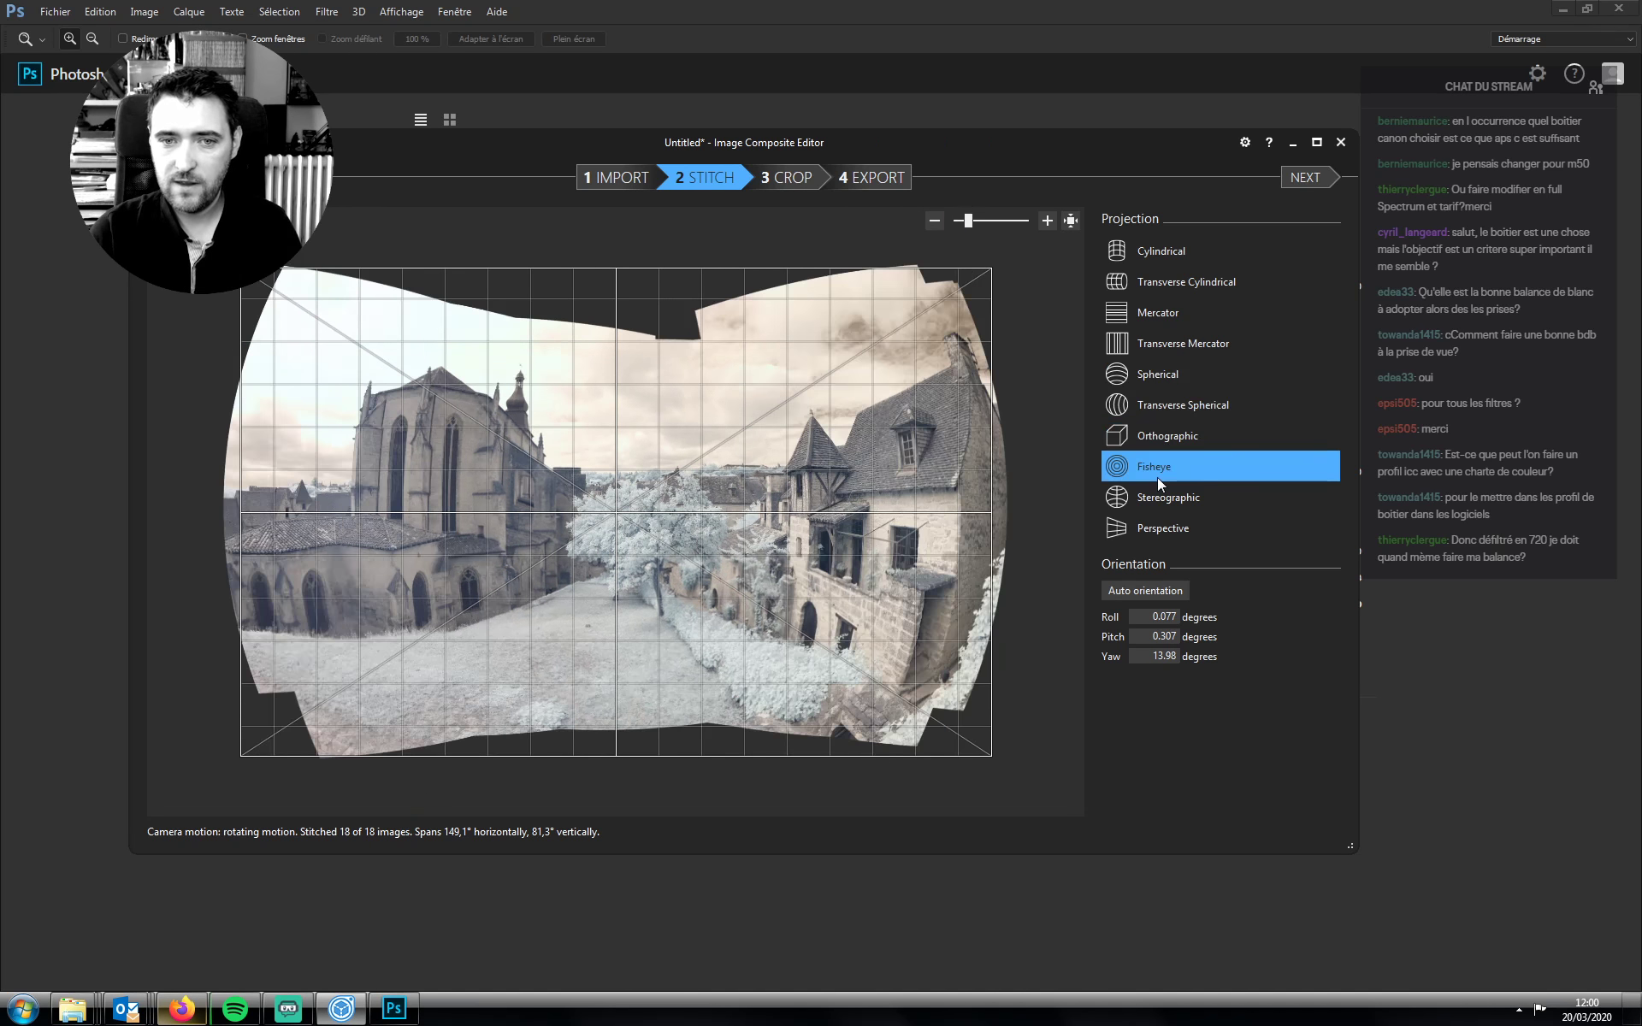
pyautogui.click(1170, 511)
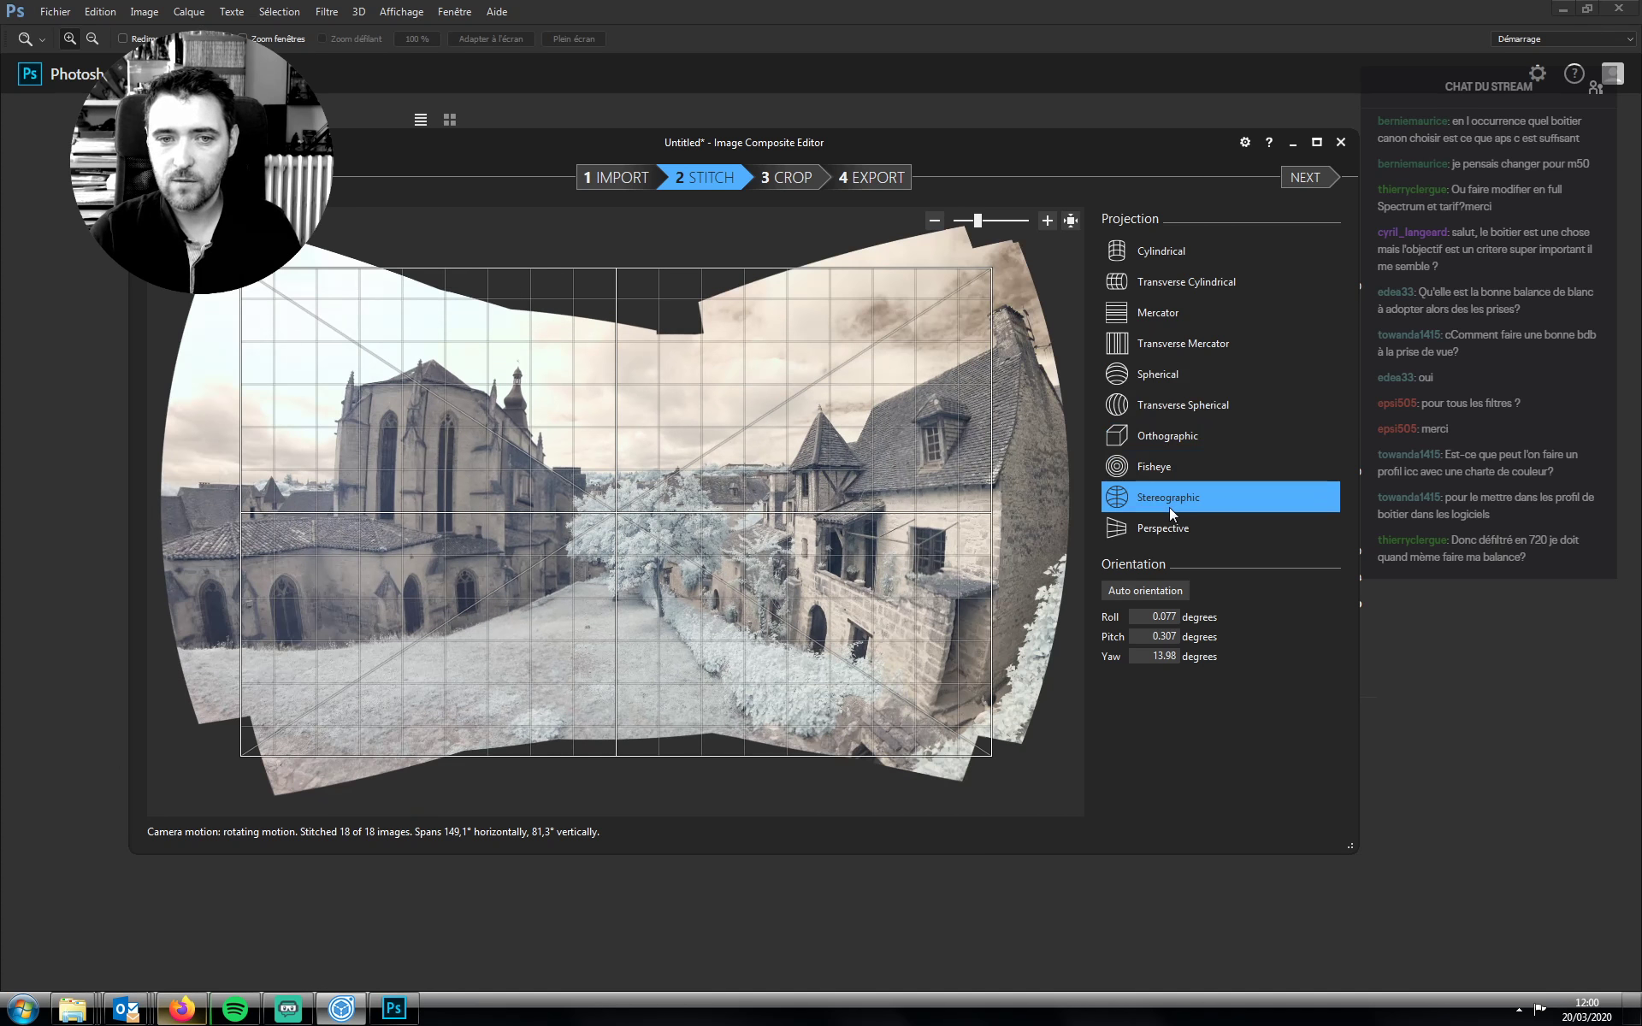
pyautogui.click(1171, 526)
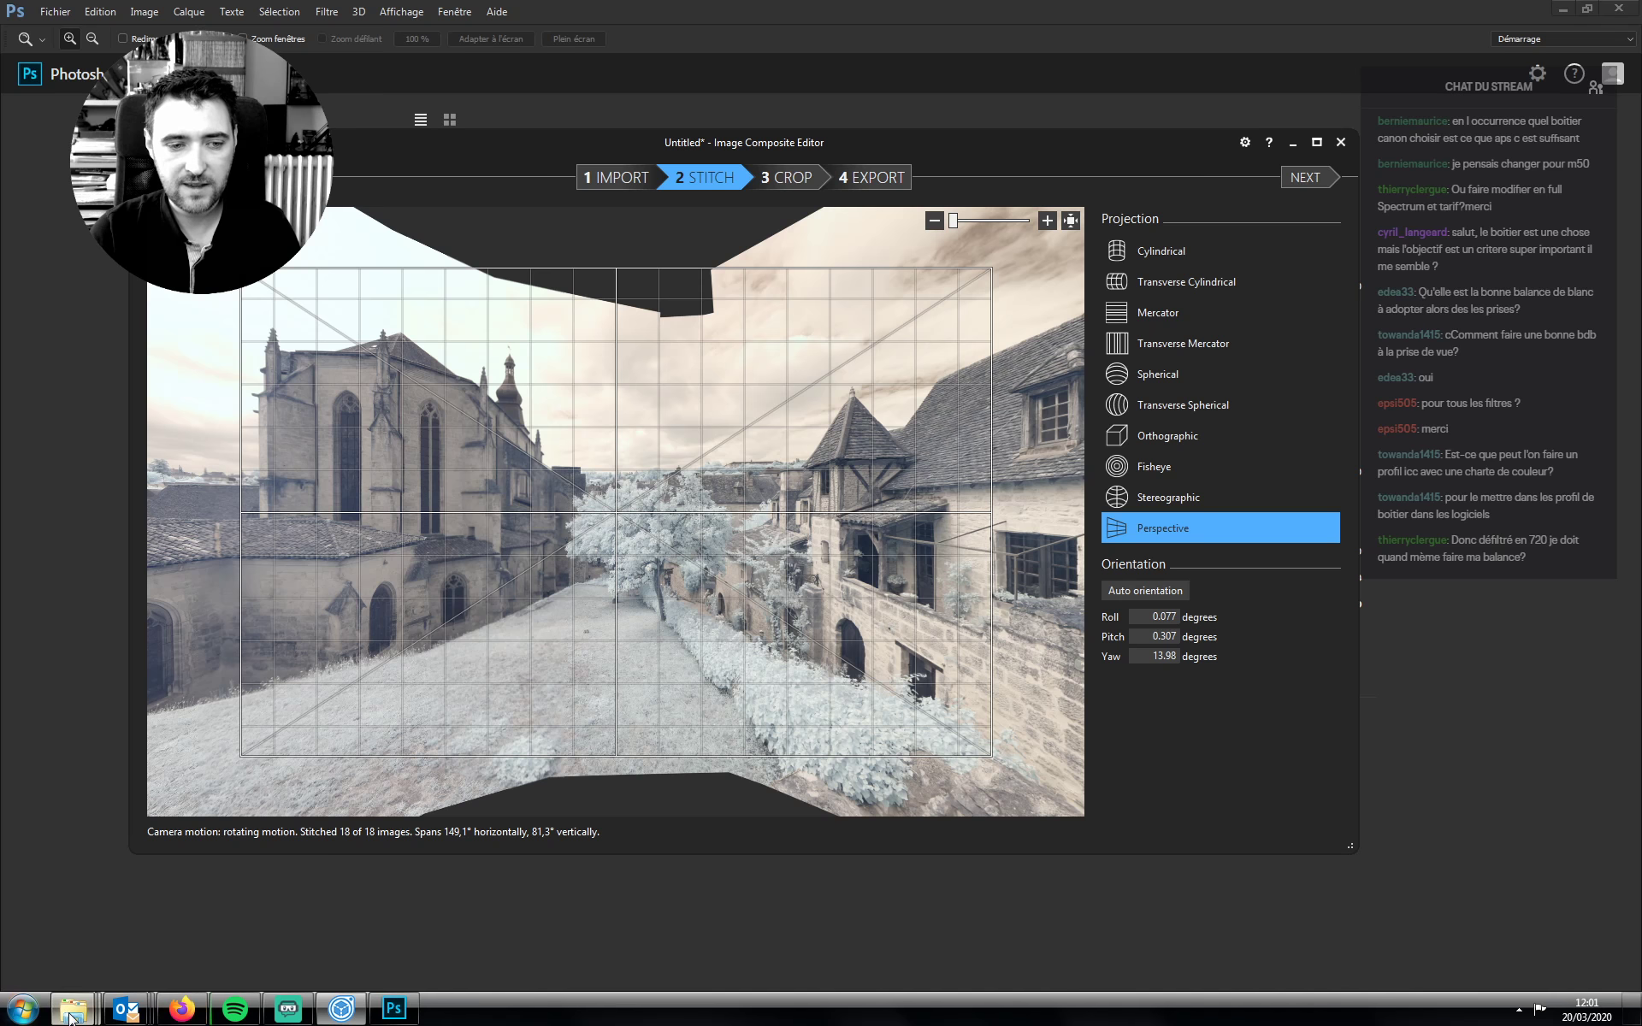
# Open "[Group 0]-_MG_4729__MG_4746-18 images.jpg" from the MAQUETTES folder, maximize it, and compare it with the new stitch
pyautogui.moveTo(72, 1017)
pyautogui.click(678, 917)
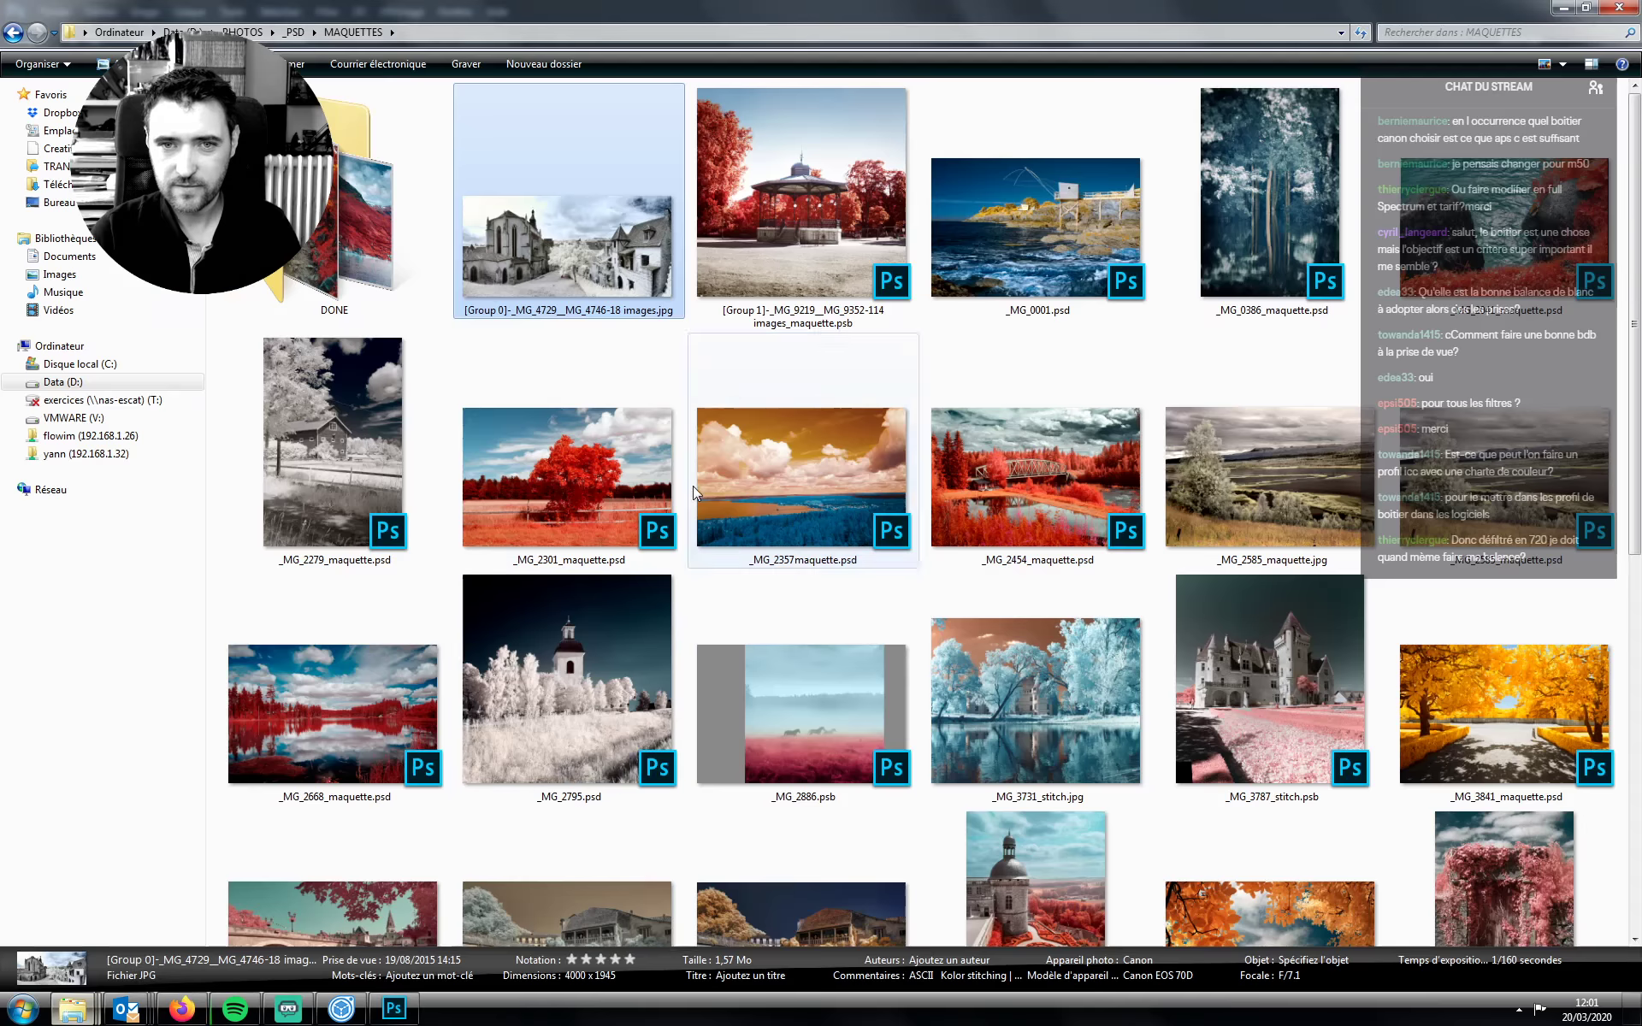
pyautogui.doubleClick(560, 261)
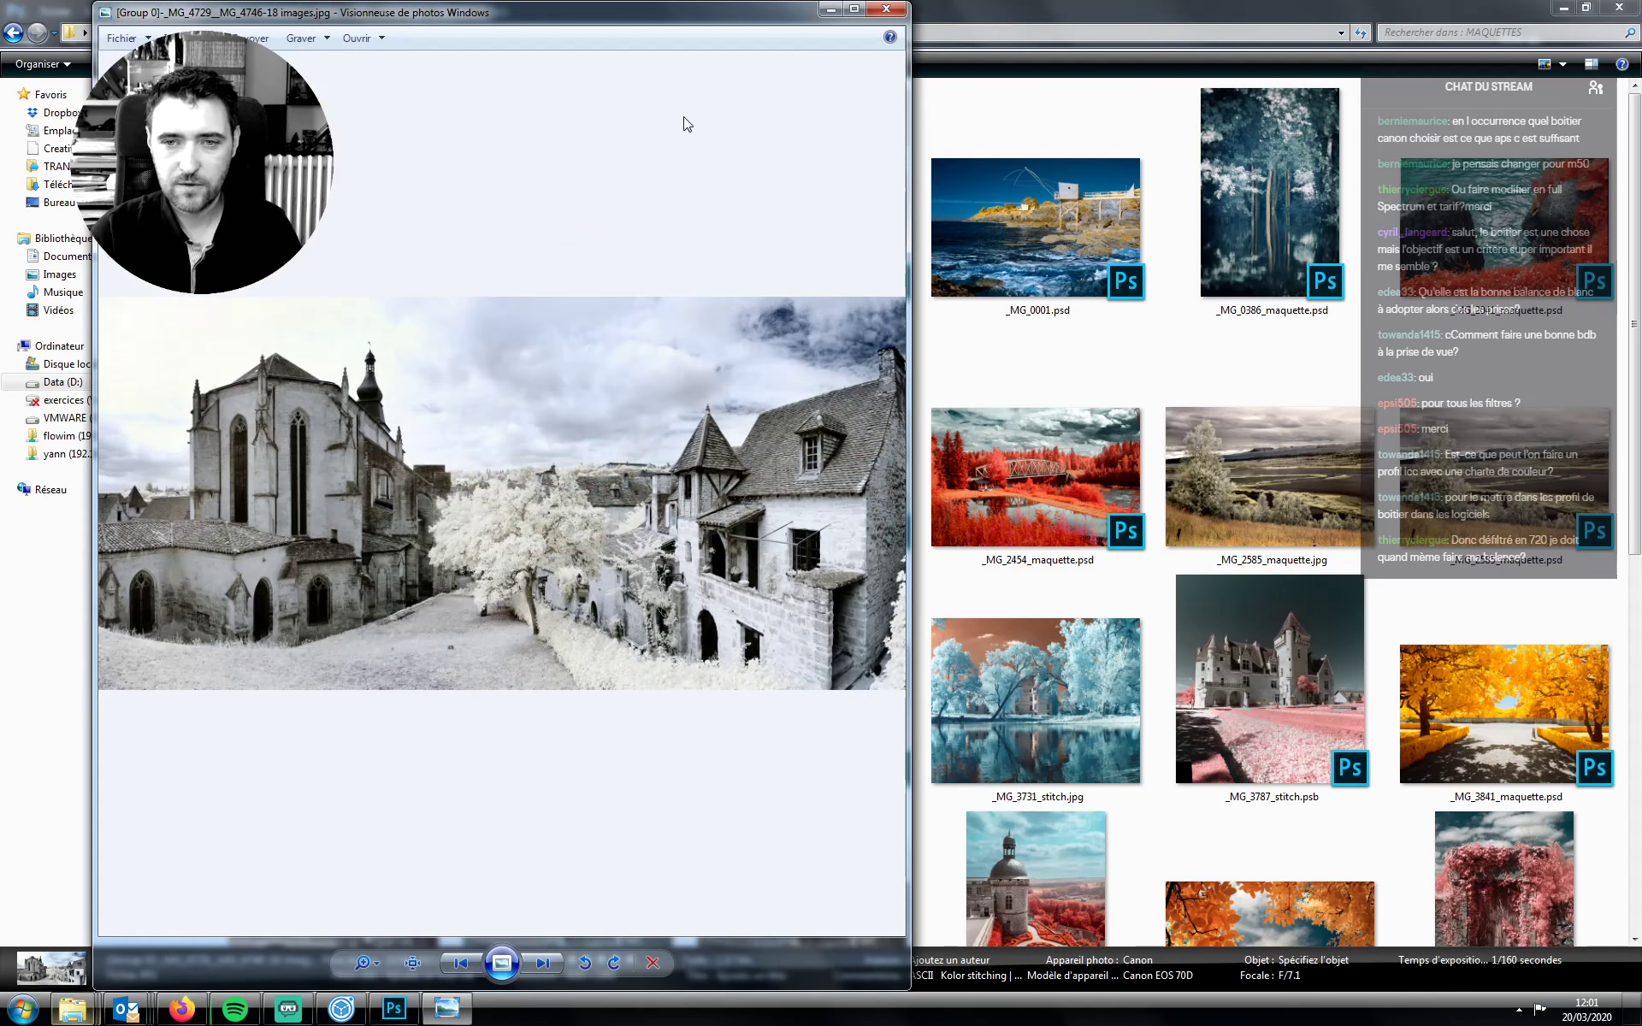
pyautogui.doubleClick(696, 17)
pyautogui.click(405, 1016)
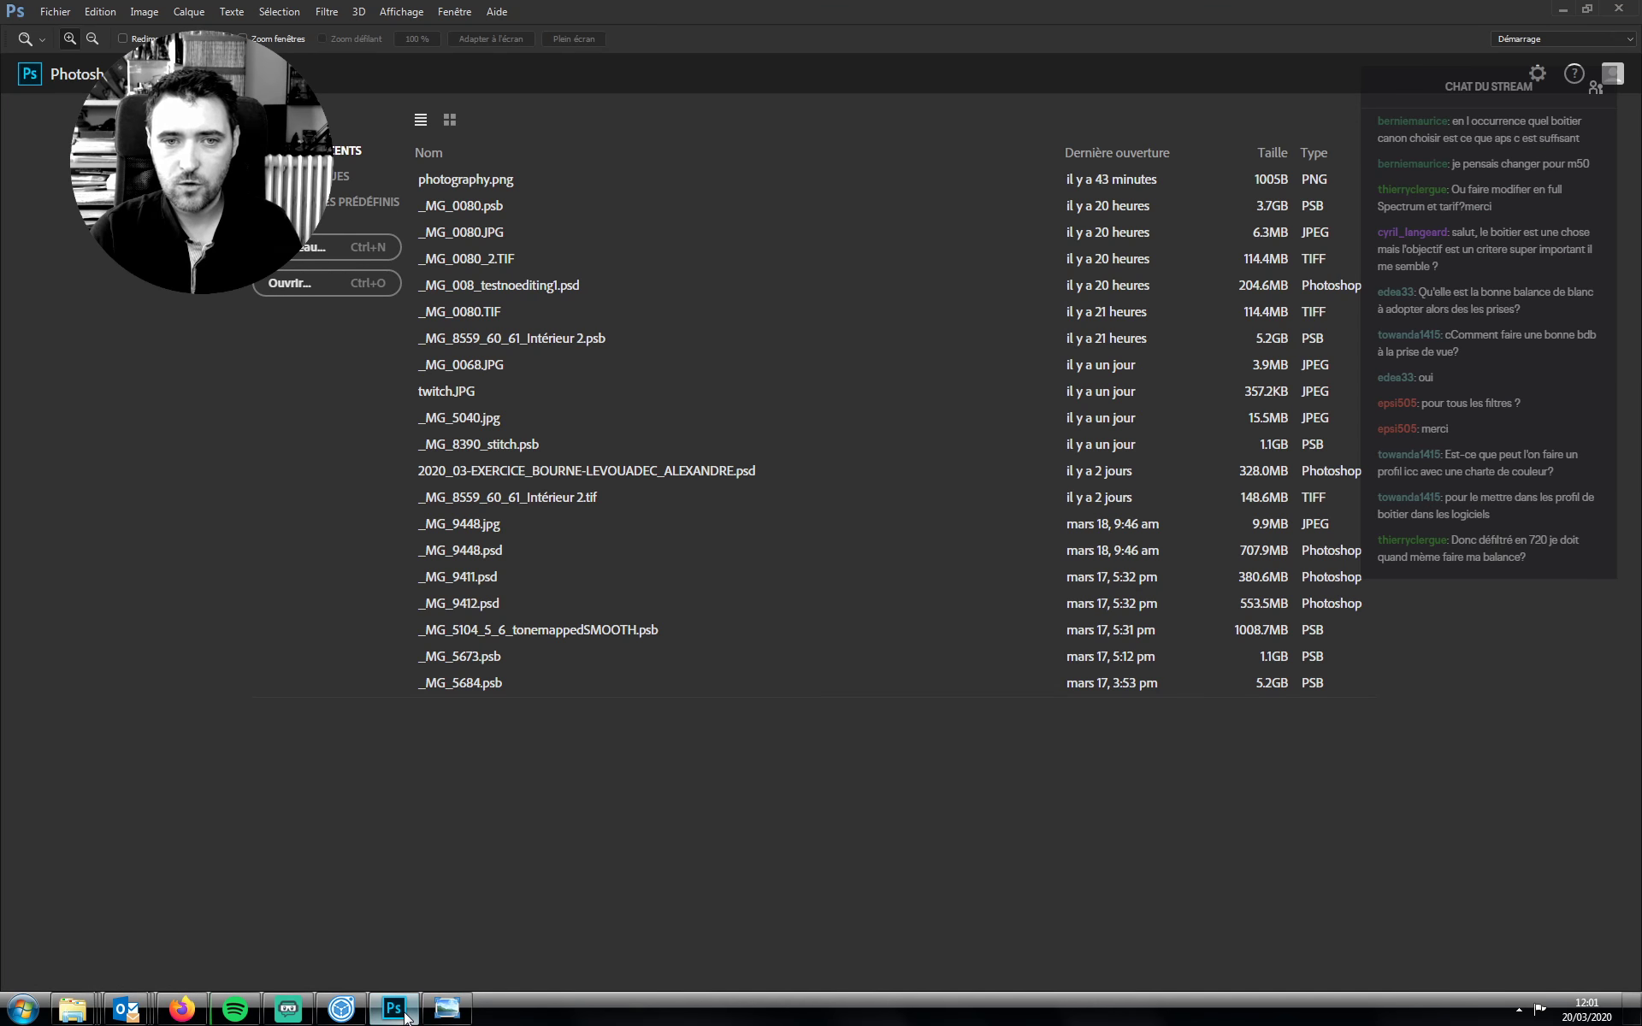
pyautogui.click(341, 1009)
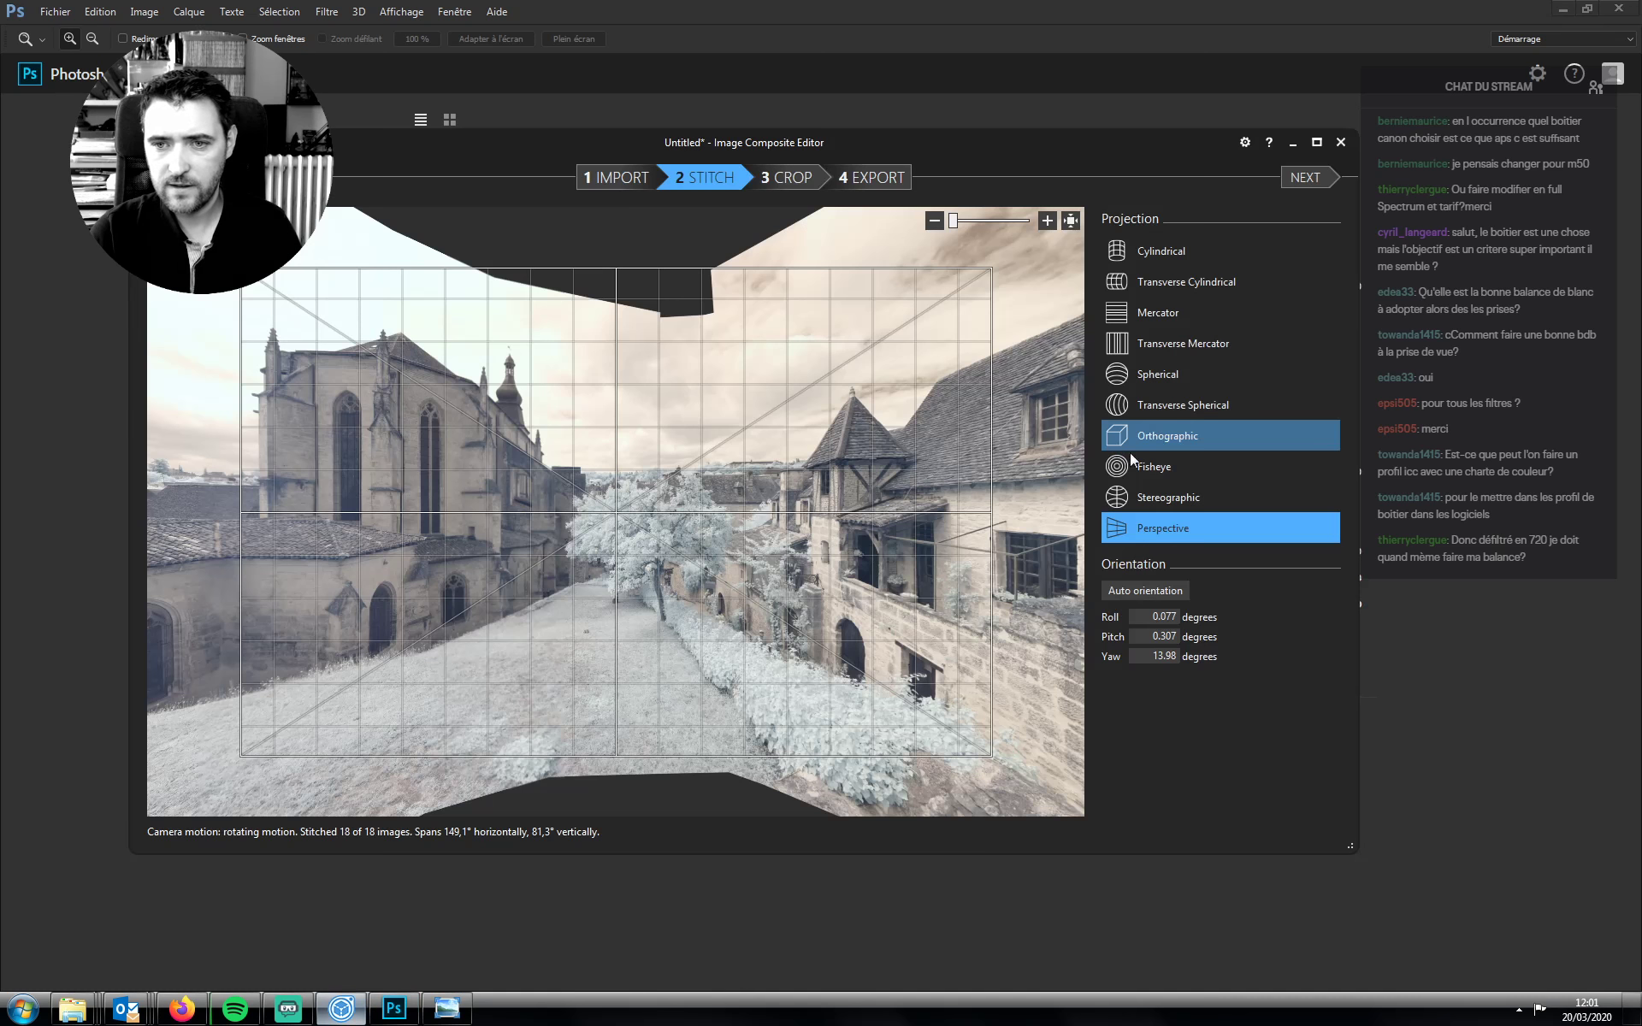
pyautogui.click(447, 1009)
pyautogui.click(446, 1008)
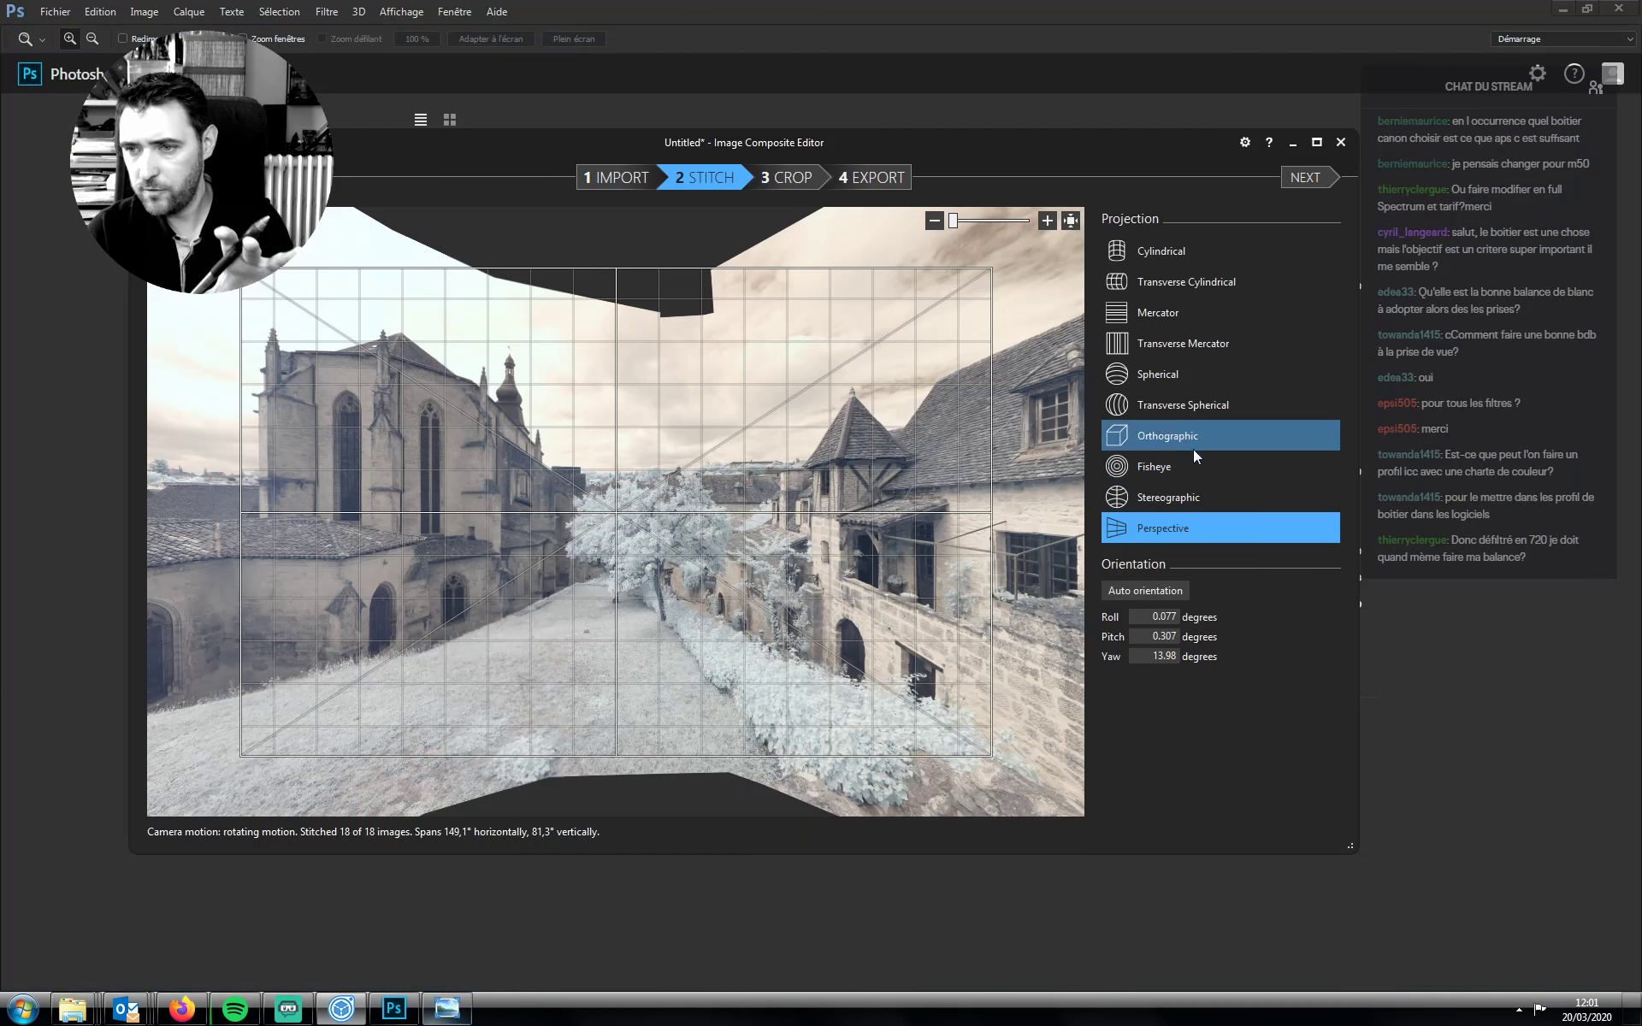
# Try the Stereographic and Spherical projections and compare the stitch with the reference panorama in the photo viewer
pyautogui.click(1171, 496)
pyautogui.click(1157, 374)
pyautogui.click(446, 1009)
pyautogui.click(447, 1009)
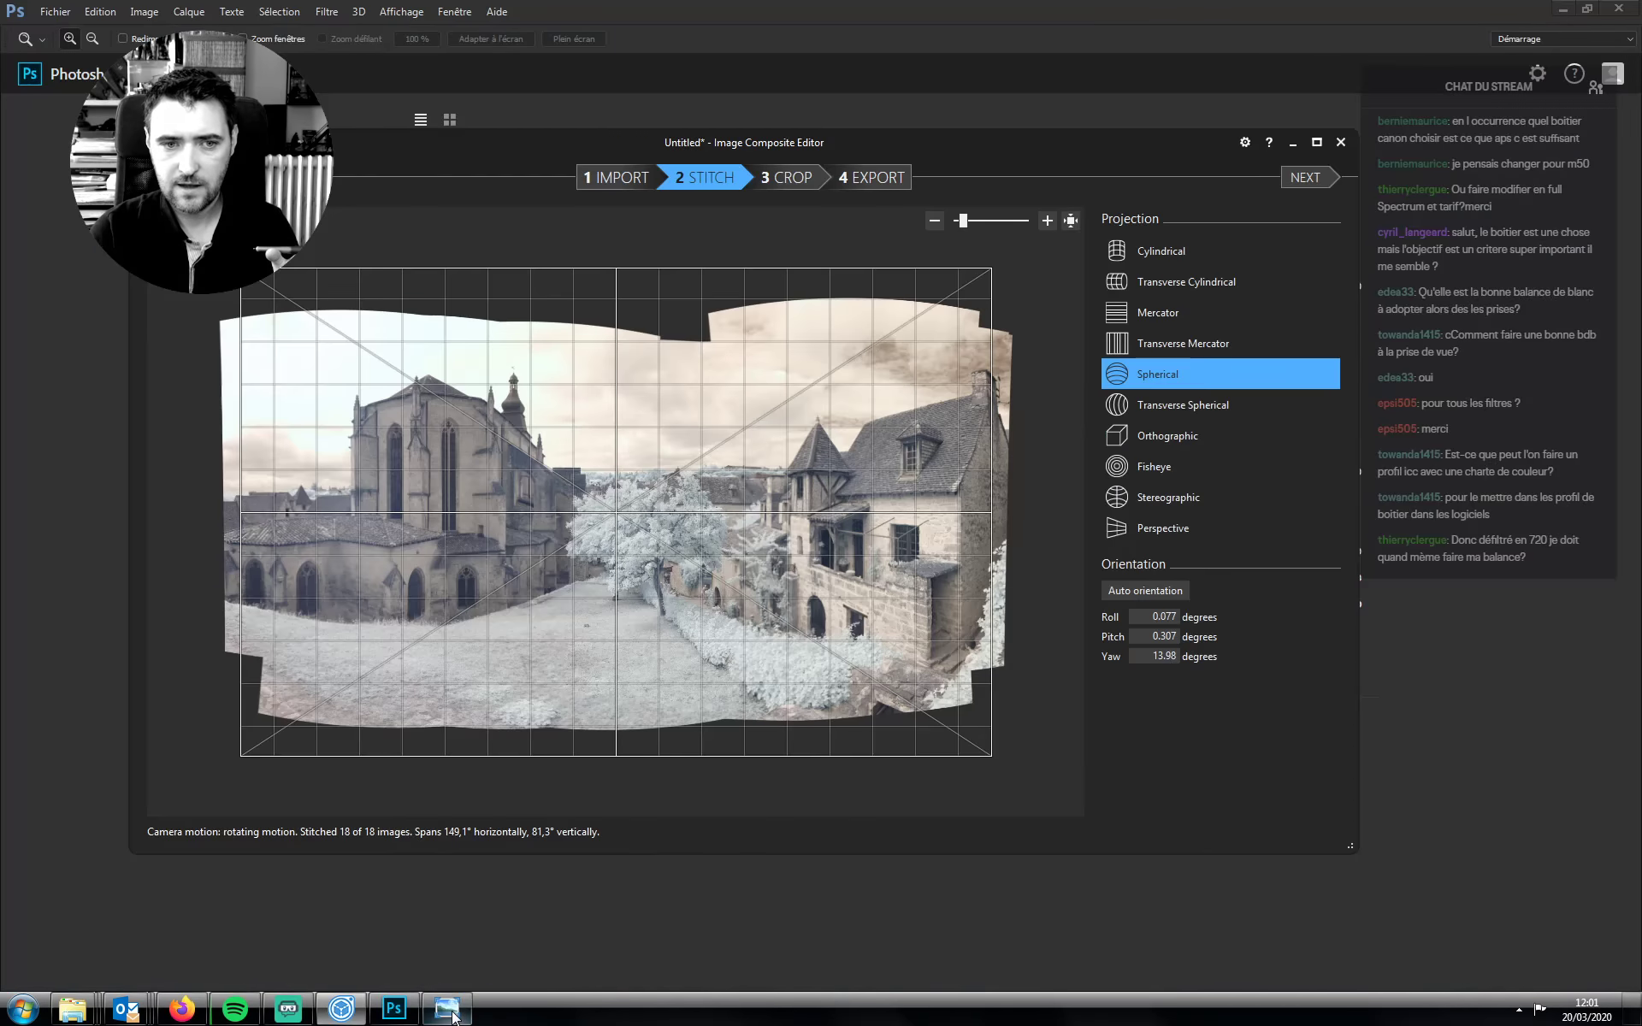
pyautogui.click(451, 1014)
pyautogui.click(452, 1015)
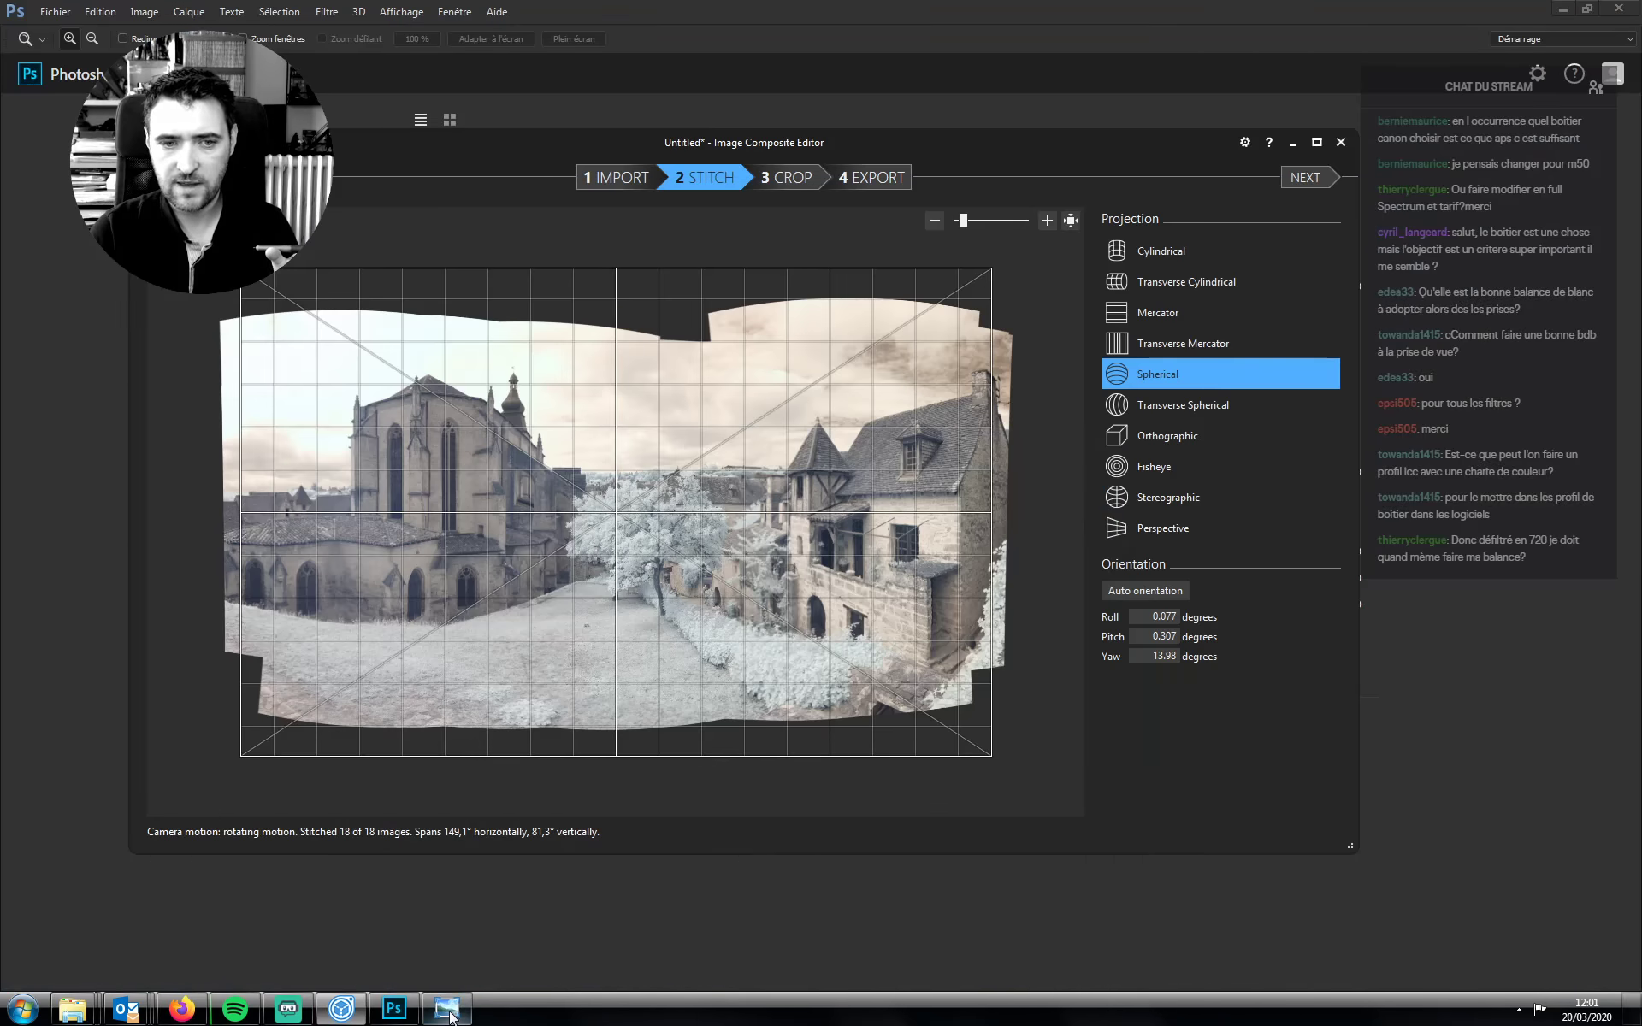
# Compare the Cylindrical and Spherical projections once more and settle on Cylindrical
pyautogui.click(1149, 346)
pyautogui.click(1162, 250)
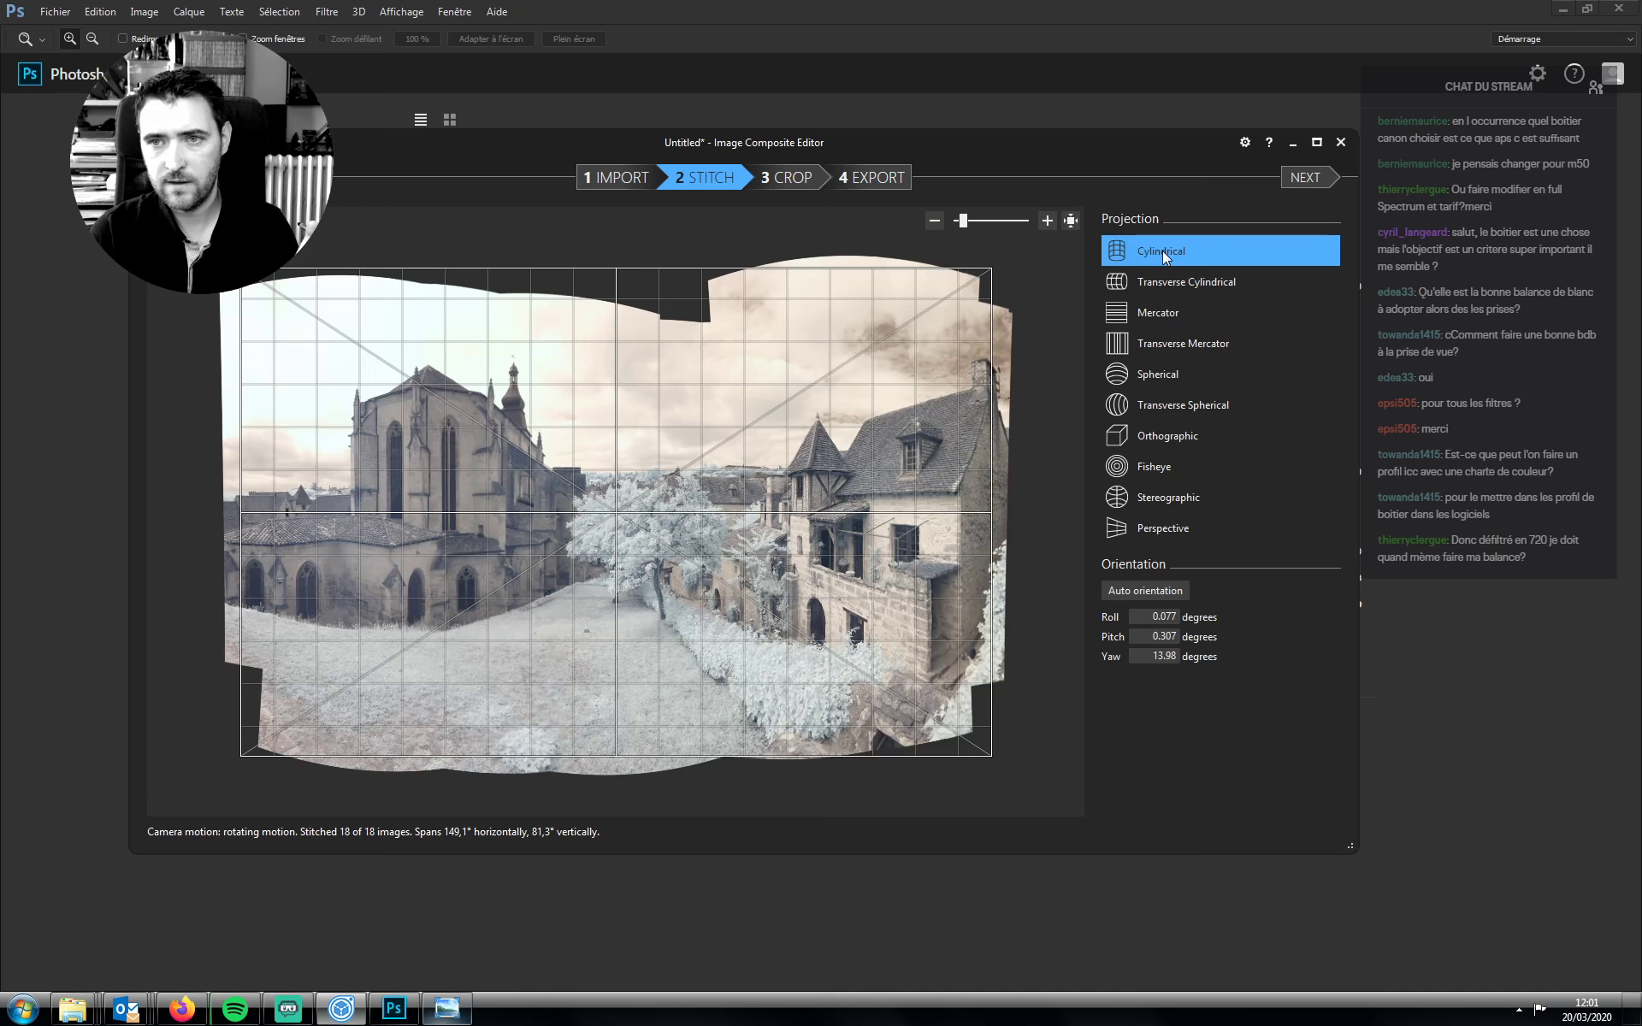
pyautogui.click(1158, 316)
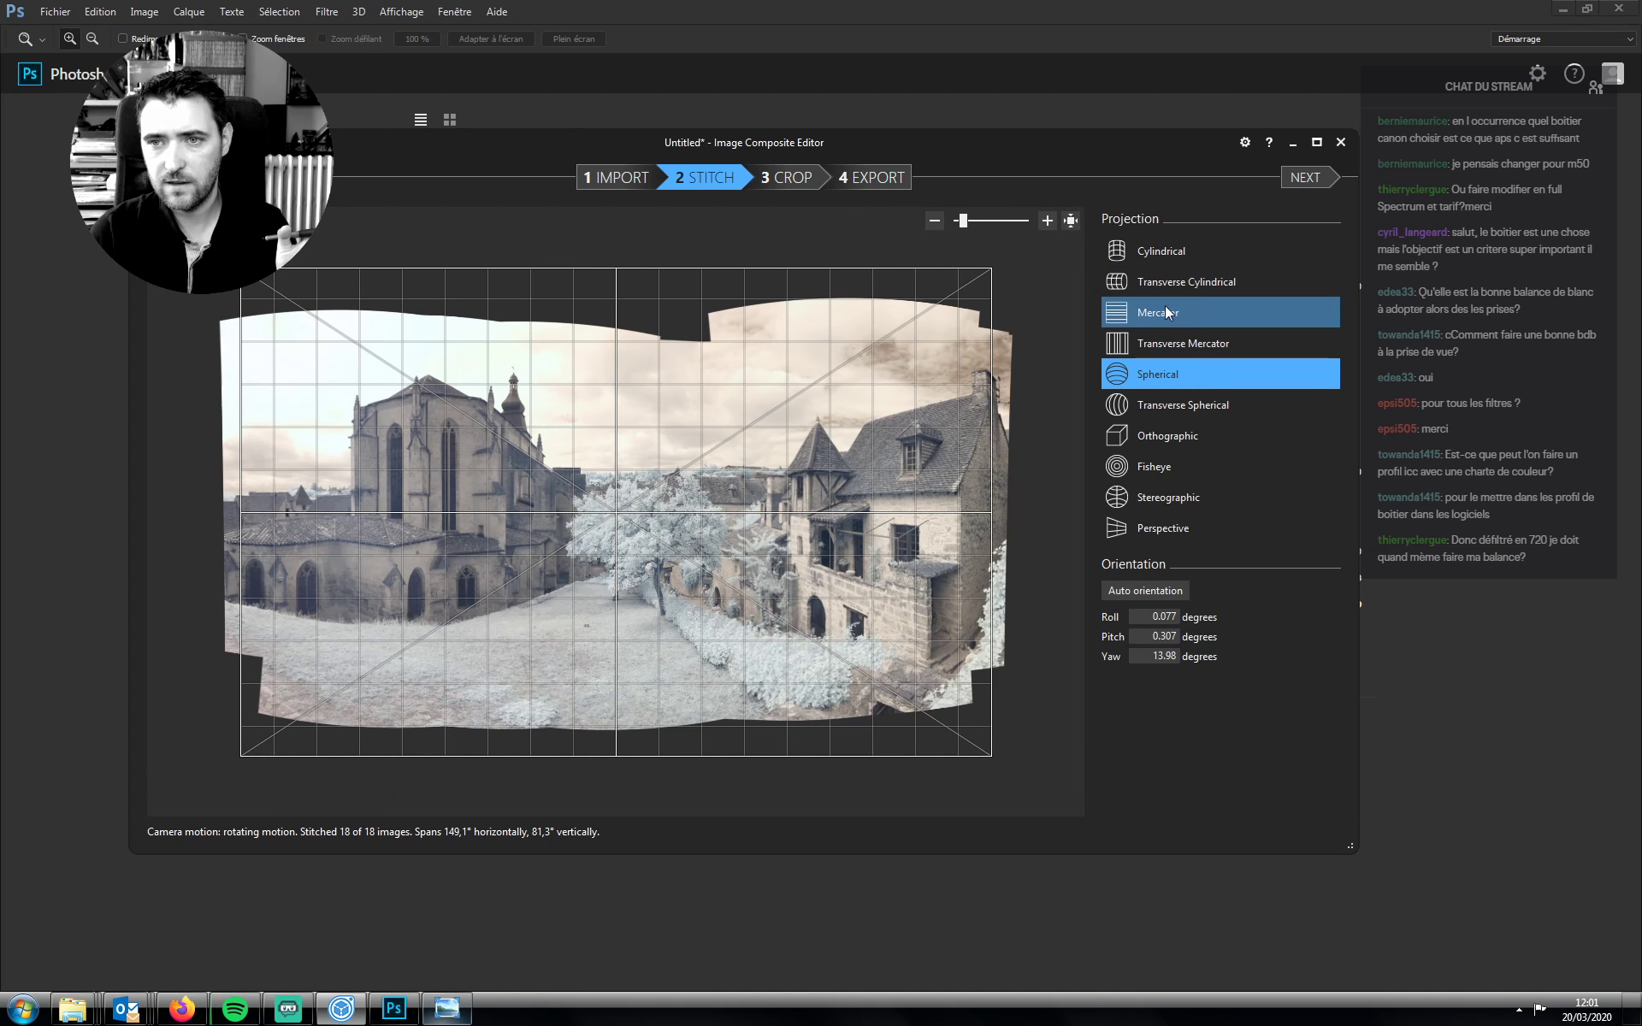
pyautogui.click(1169, 255)
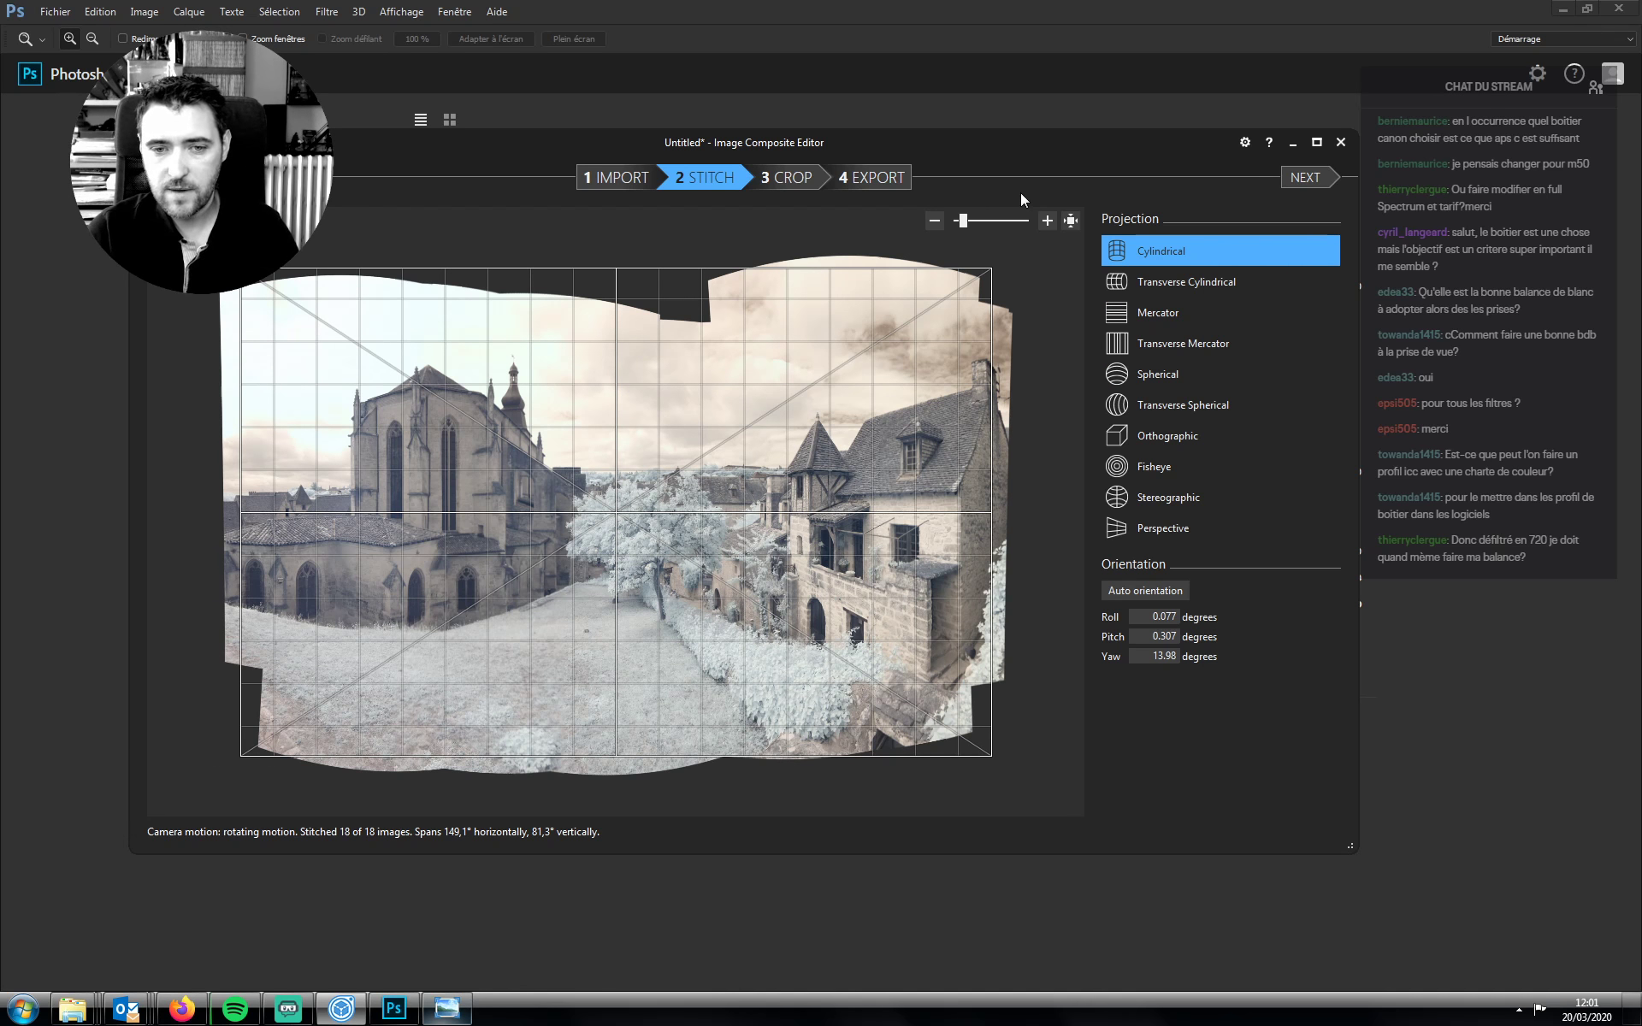
# Move on to the Crop stage and check the reference panorama's framing against the proposed crop
pyautogui.click(786, 177)
pyautogui.click(448, 1009)
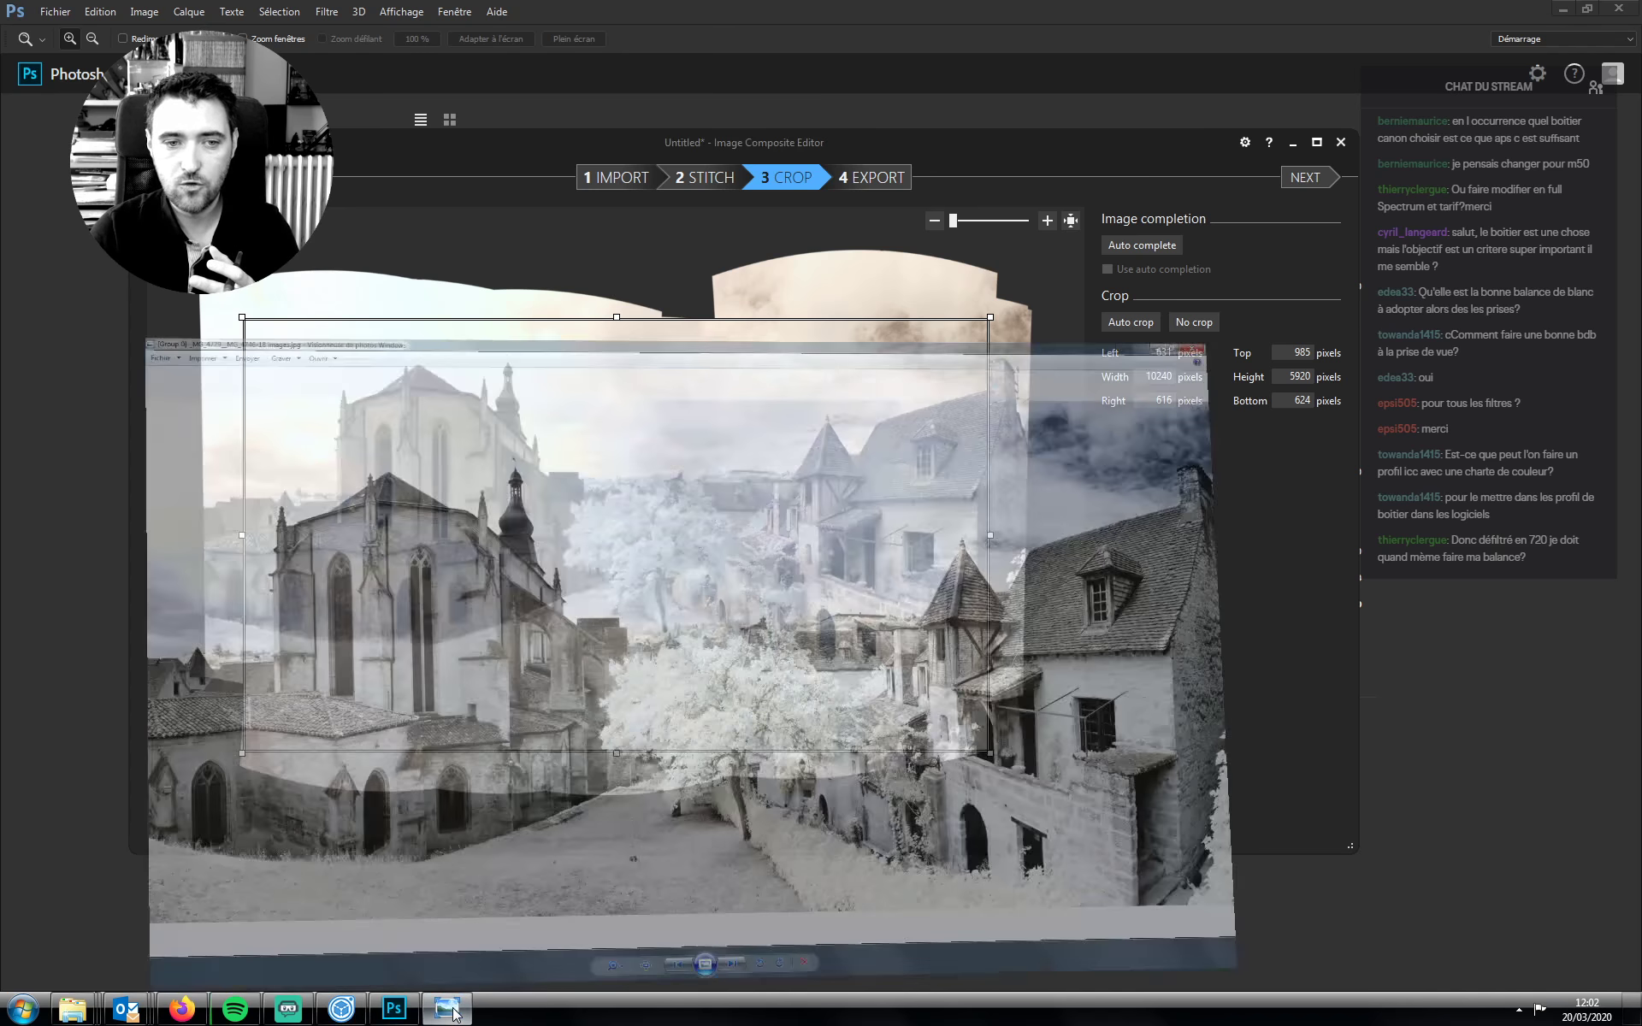
pyautogui.click(453, 1012)
pyautogui.click(453, 1011)
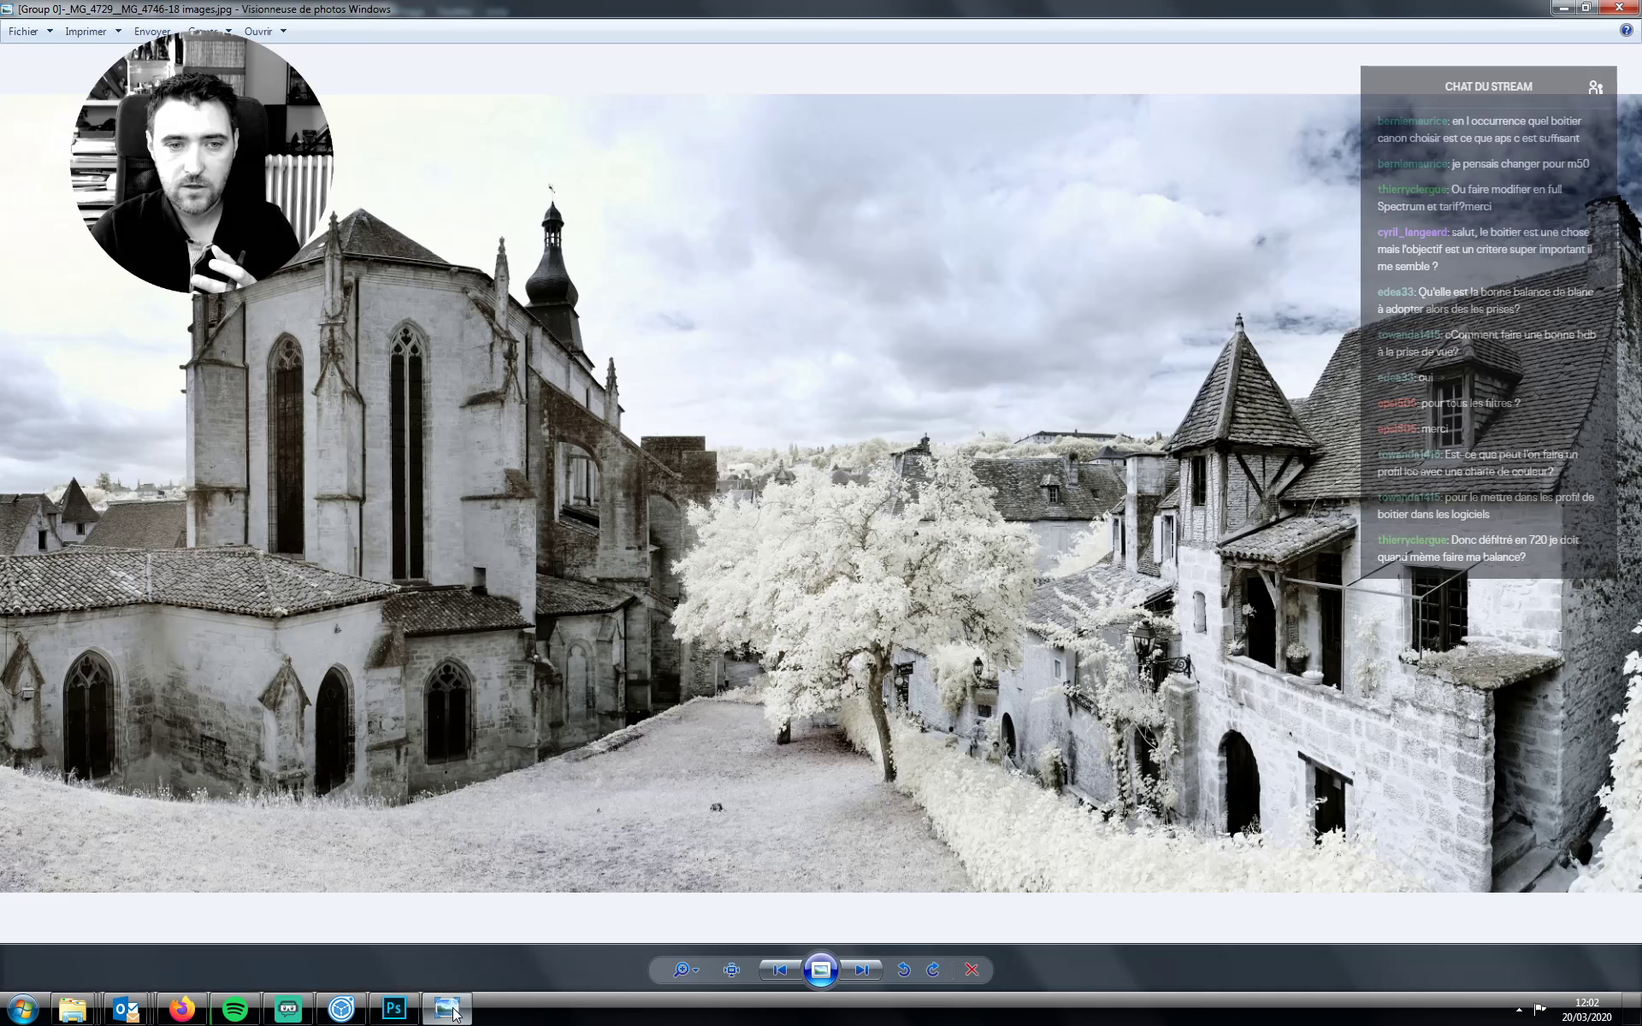
pyautogui.click(456, 1013)
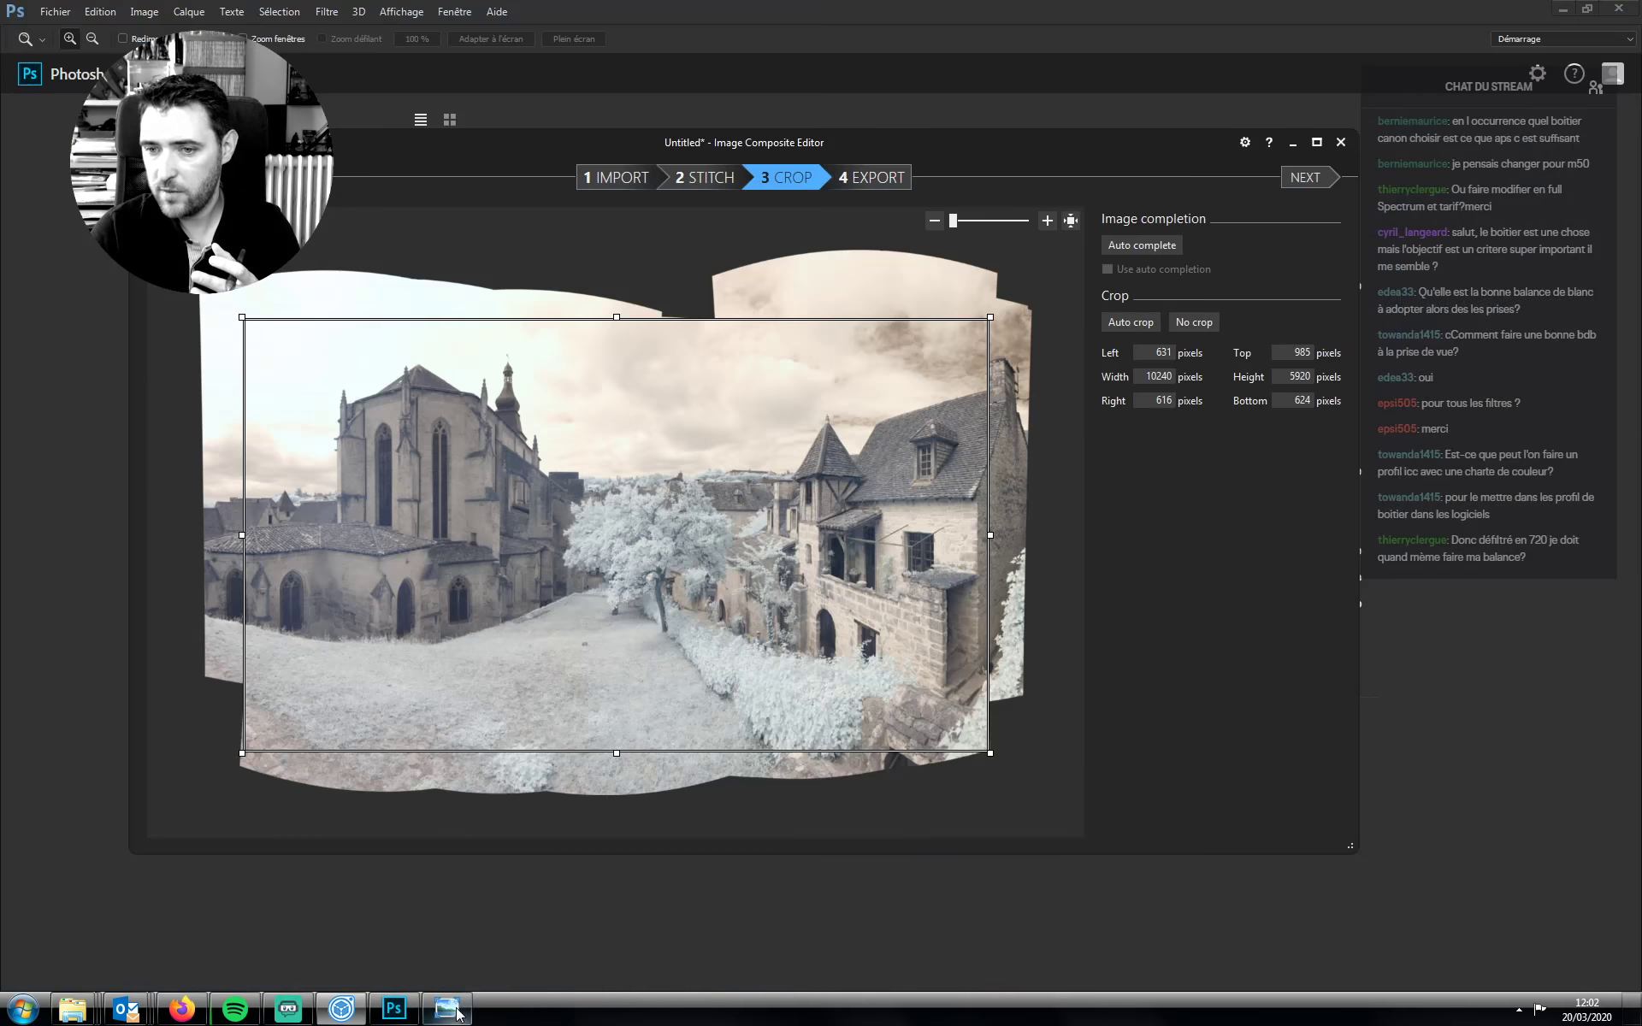
# Adjust the crop's right, top and bottom edges to 10724 × 5601 pixels, checking it against the reference panorama
pyautogui.moveTo(989, 534); pyautogui.dragTo(1025, 520)
pyautogui.moveTo(633, 318); pyautogui.dragTo(631, 288)
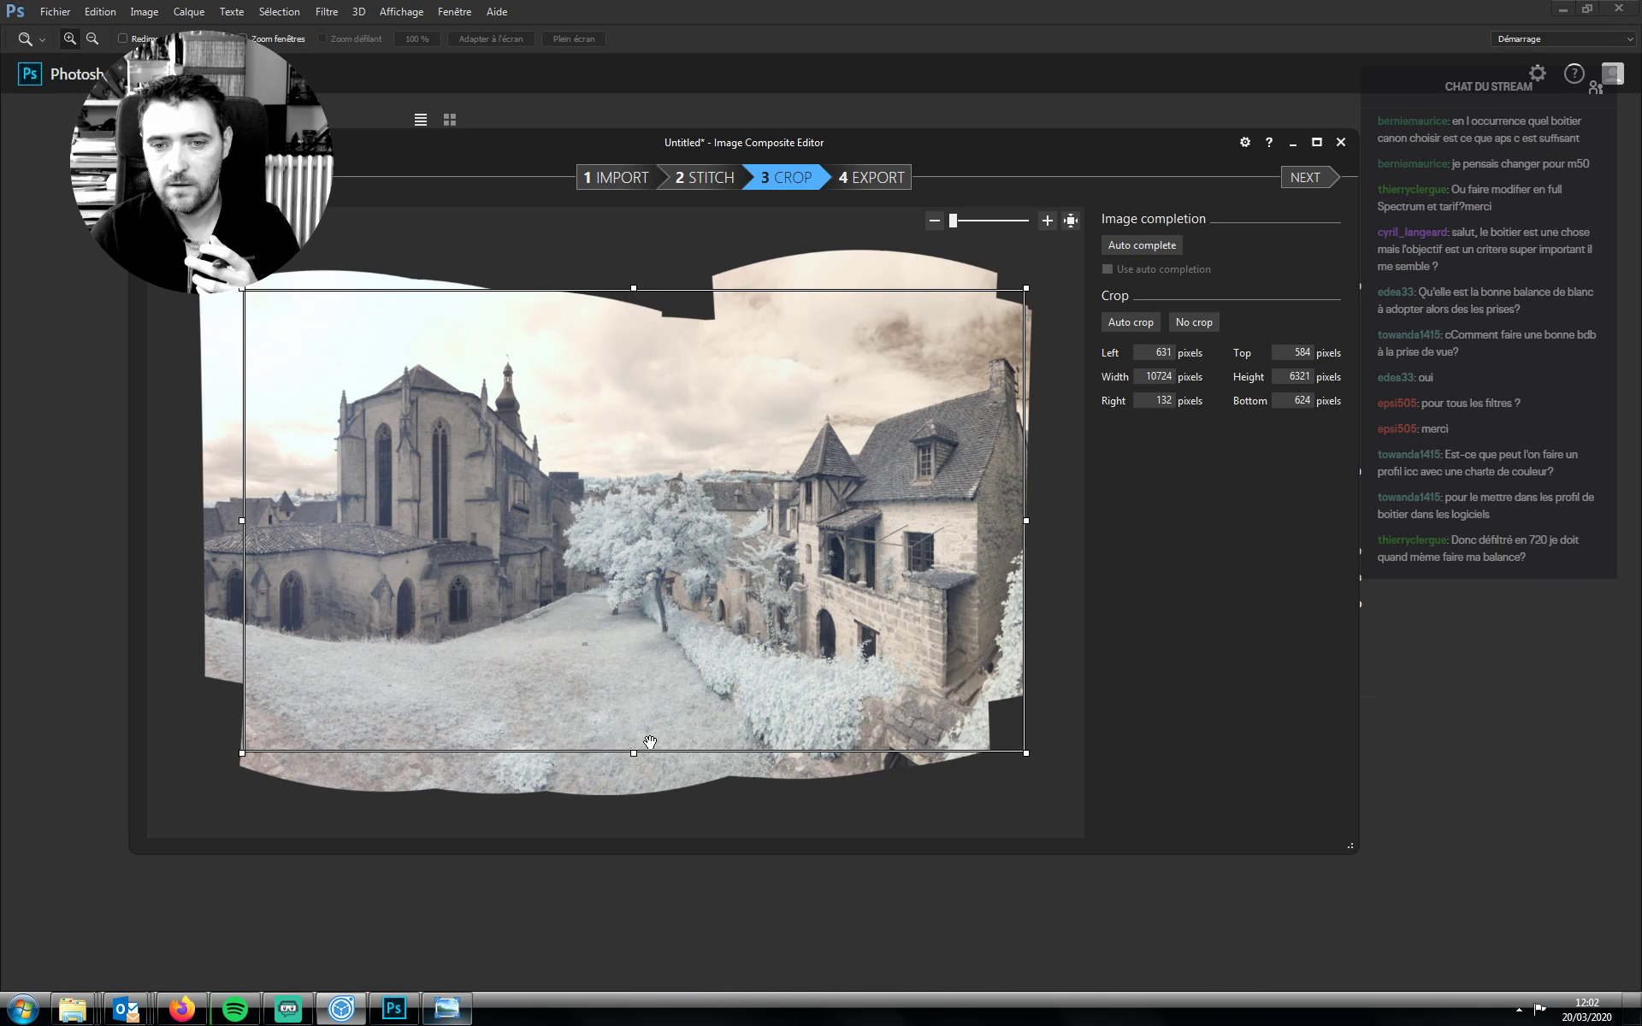
pyautogui.moveTo(633, 752); pyautogui.dragTo(632, 723)
pyautogui.click(458, 1021)
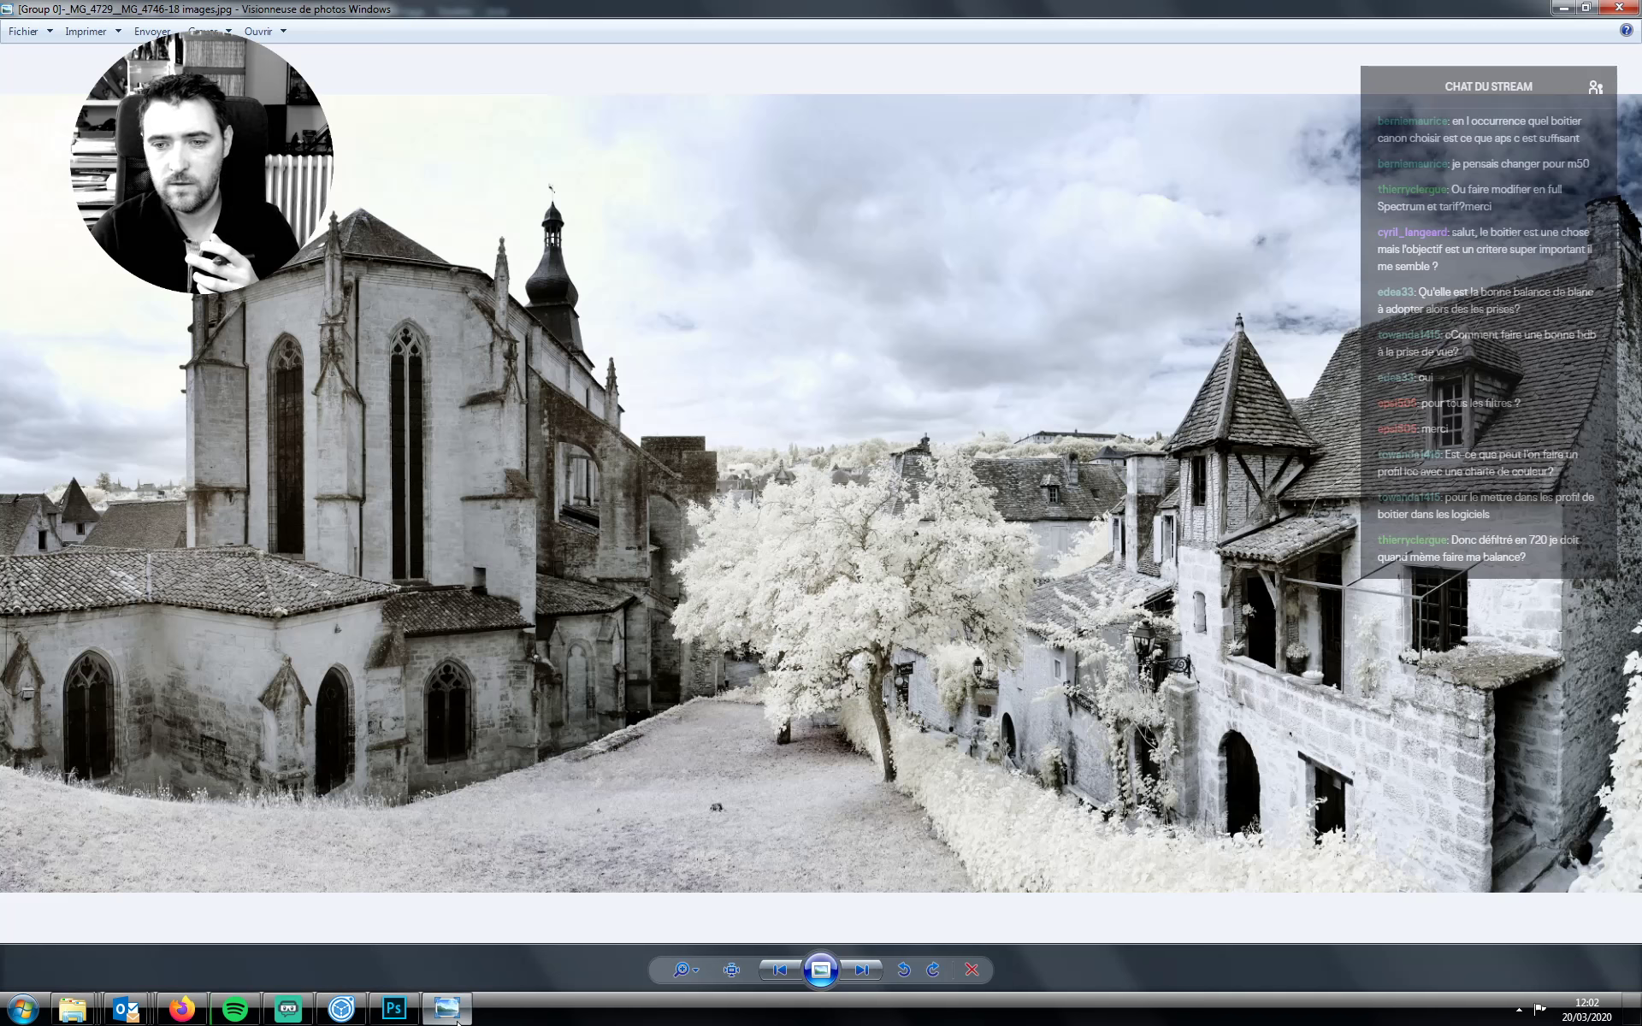
pyautogui.click(457, 1021)
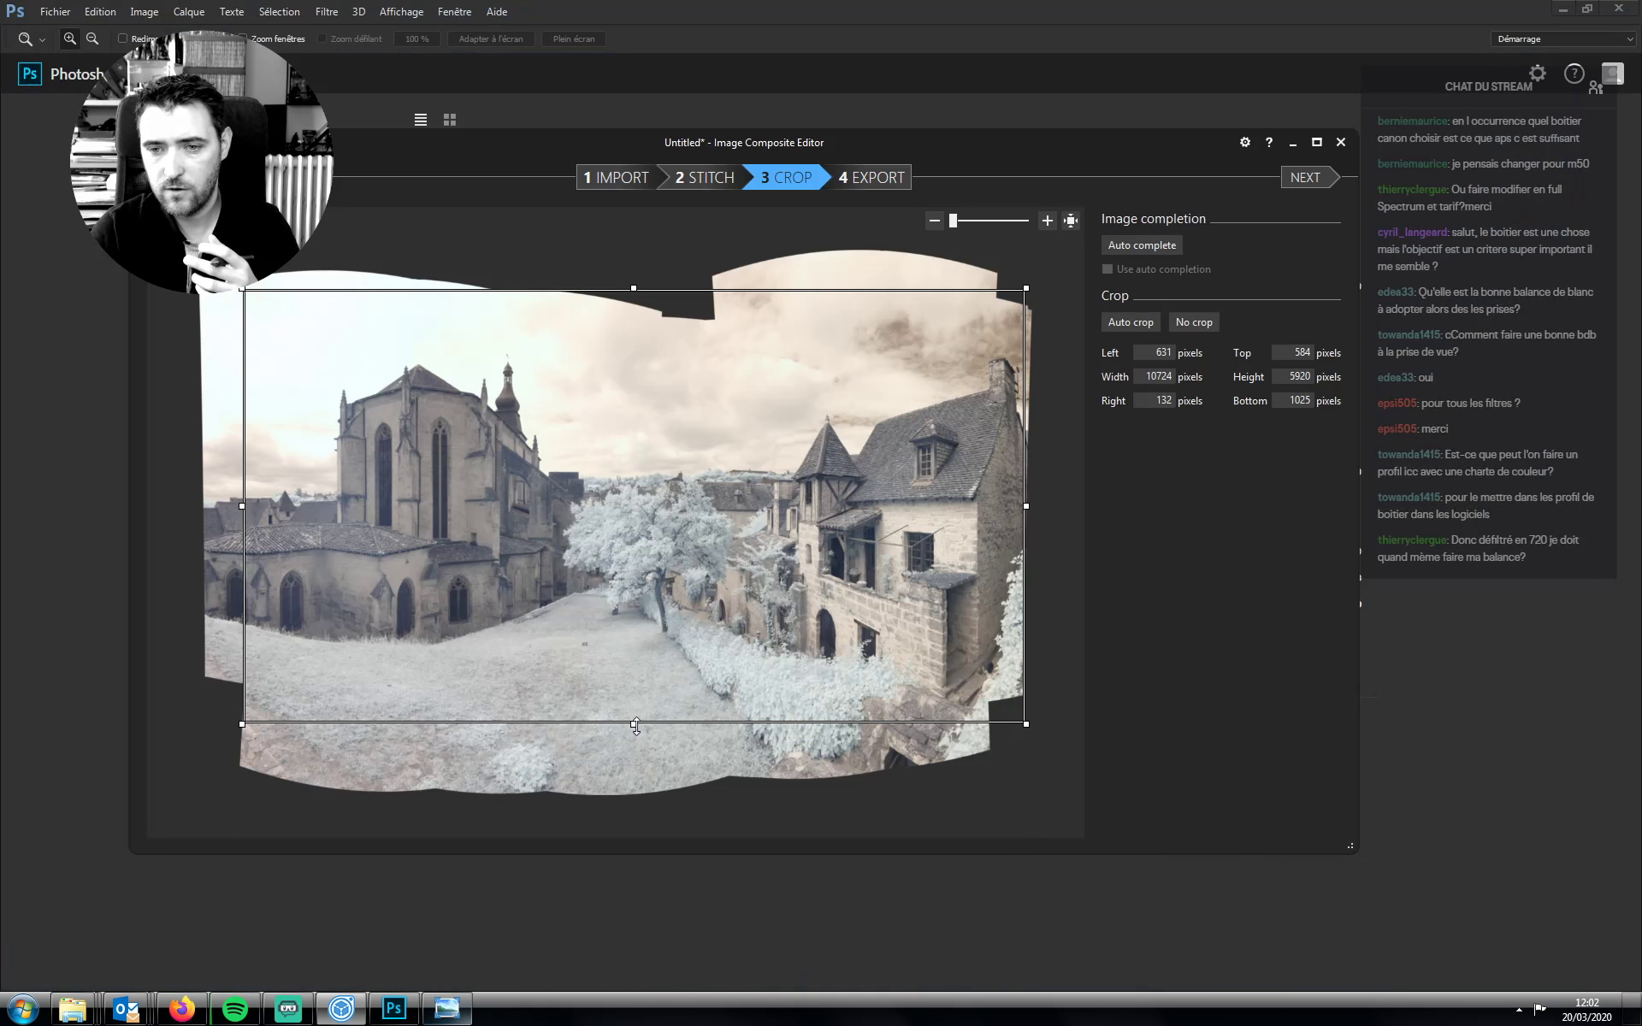
pyautogui.moveTo(635, 727); pyautogui.dragTo(635, 704)
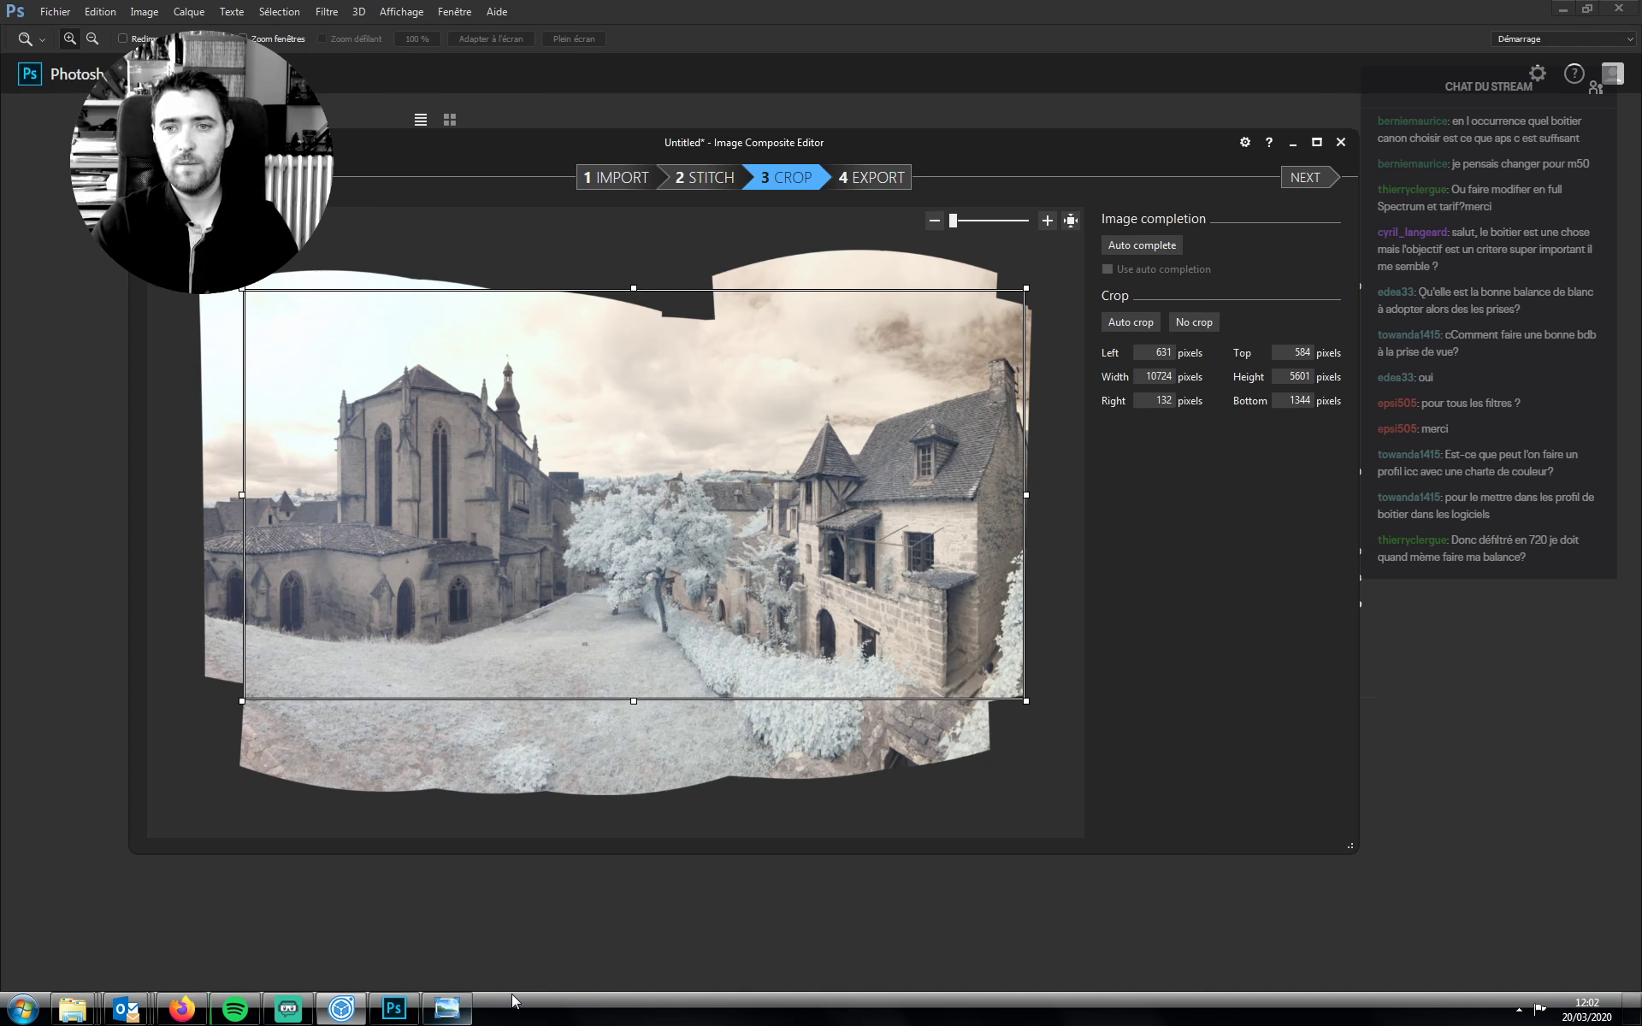
# Move on to the Export stage and set the file format to TIFF Image
pyautogui.click(1303, 177)
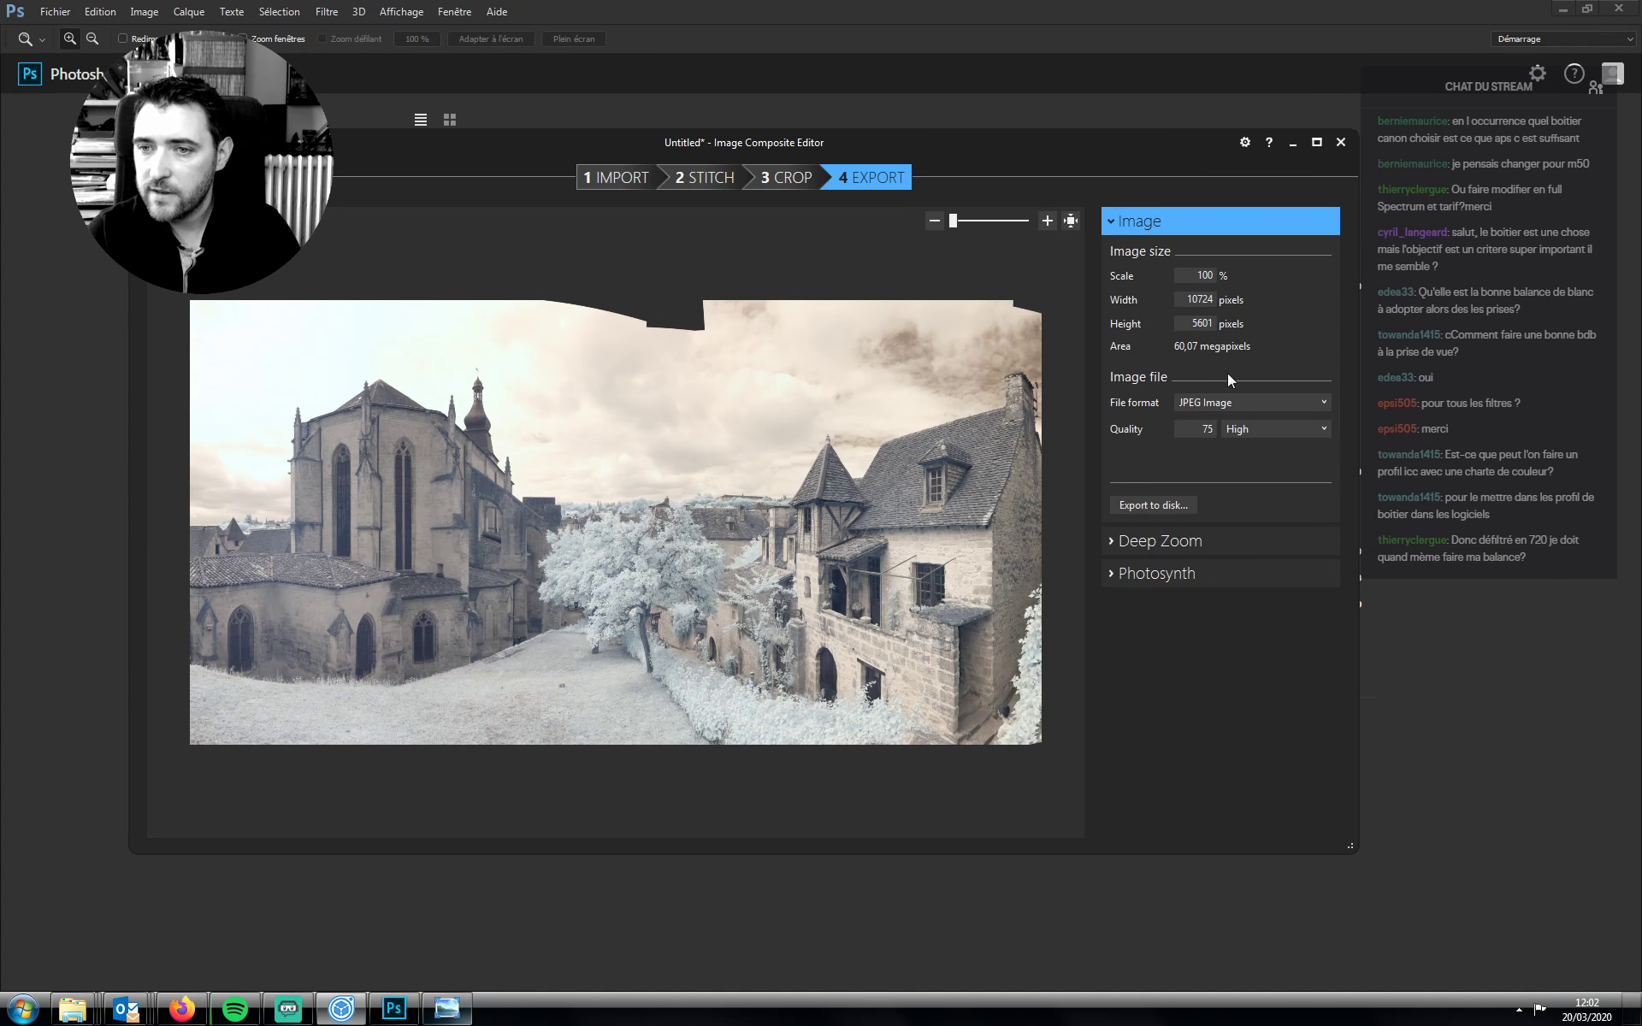
pyautogui.click(1228, 397)
pyautogui.click(1197, 469)
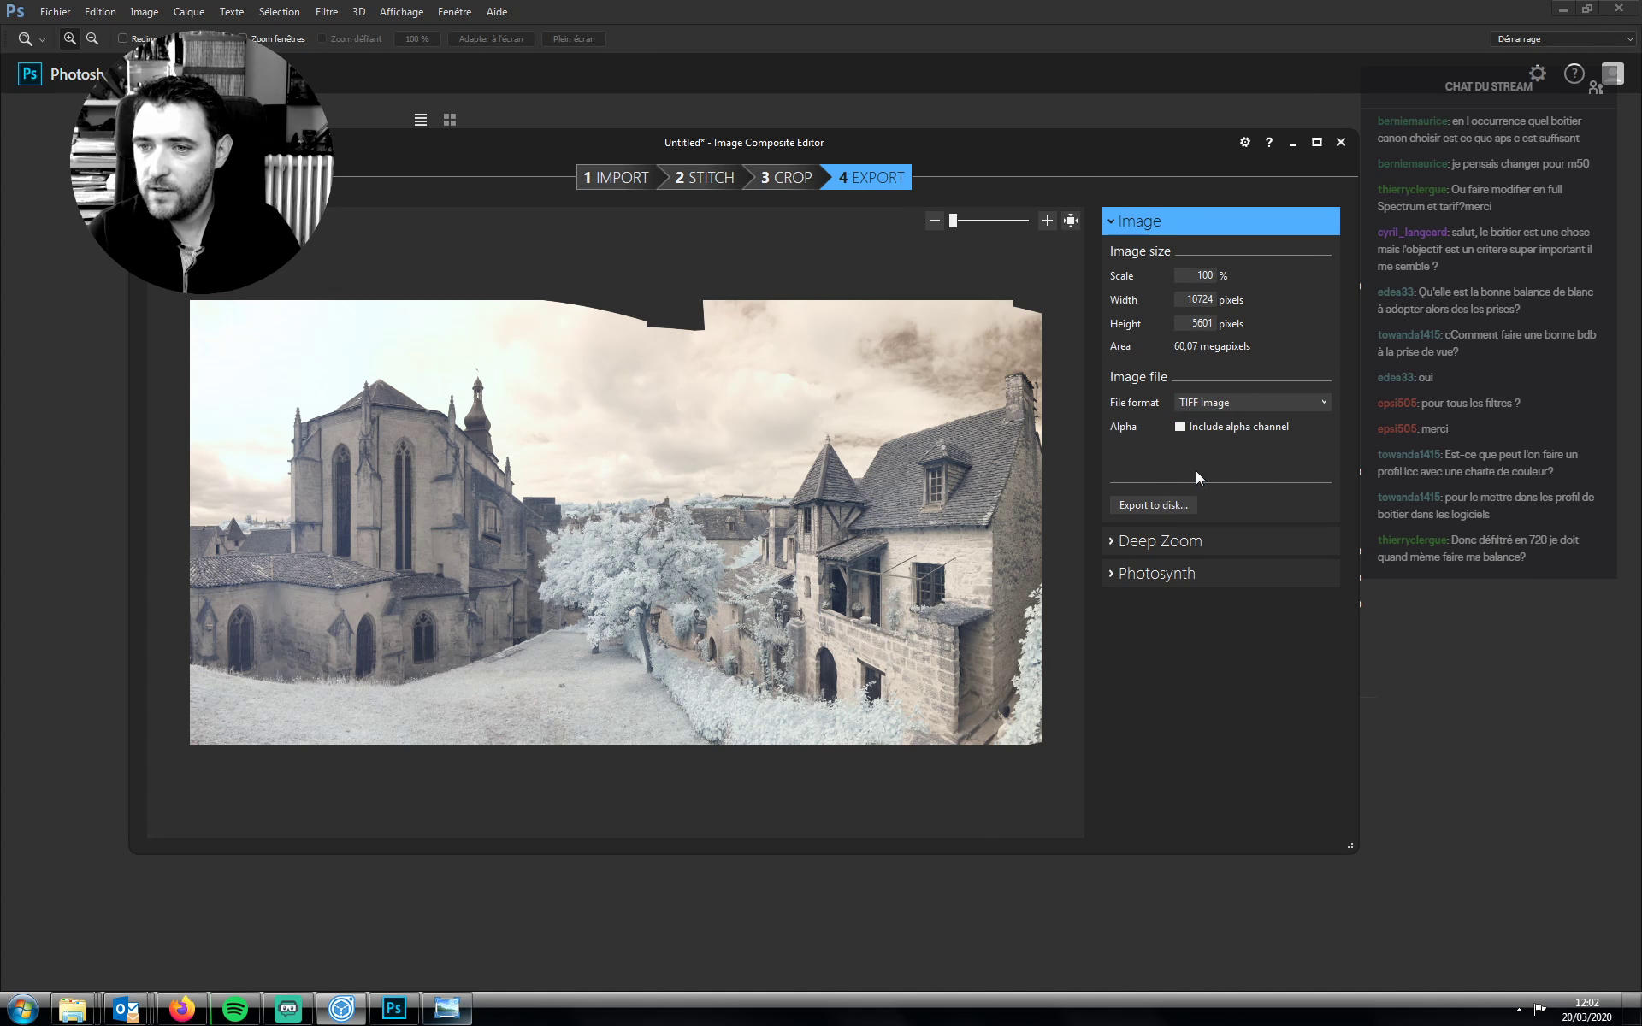
# Export the panorama as _MG_4729_stitch.tiff into the TIF subfolder of RAW > 2020.03.20 in the desktop's TIF folder
pyautogui.click(1158, 505)
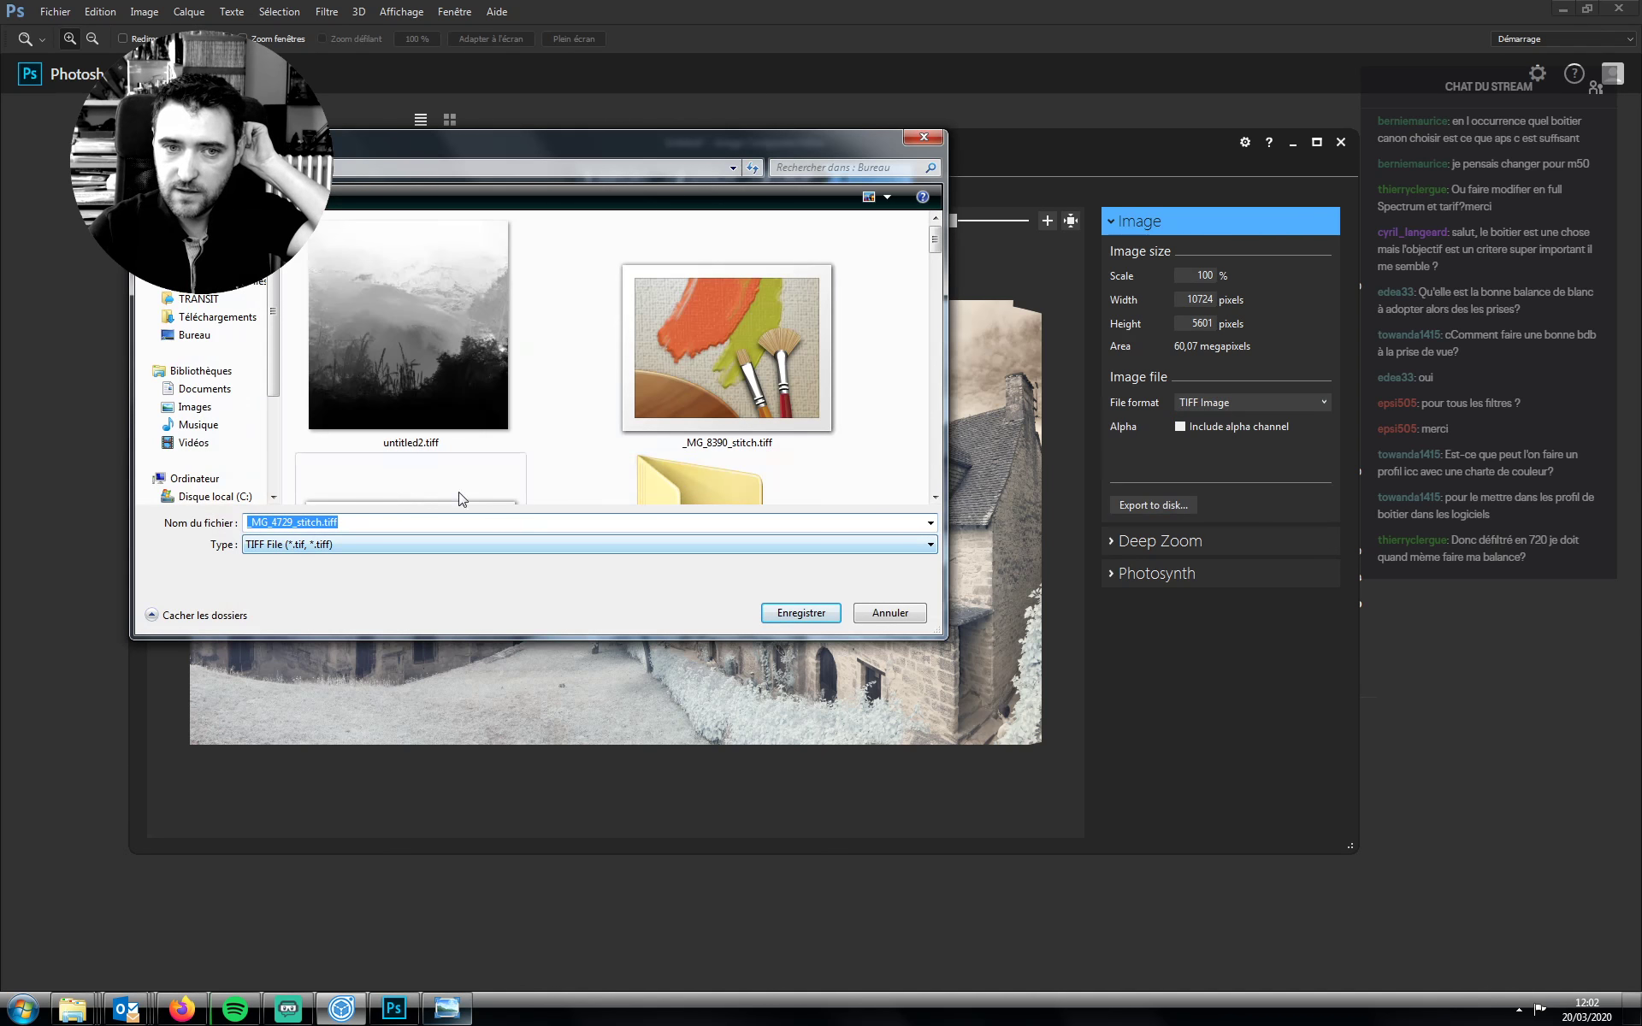
pyautogui.click(887, 396)
pyautogui.scroll(-5, 886, 396)
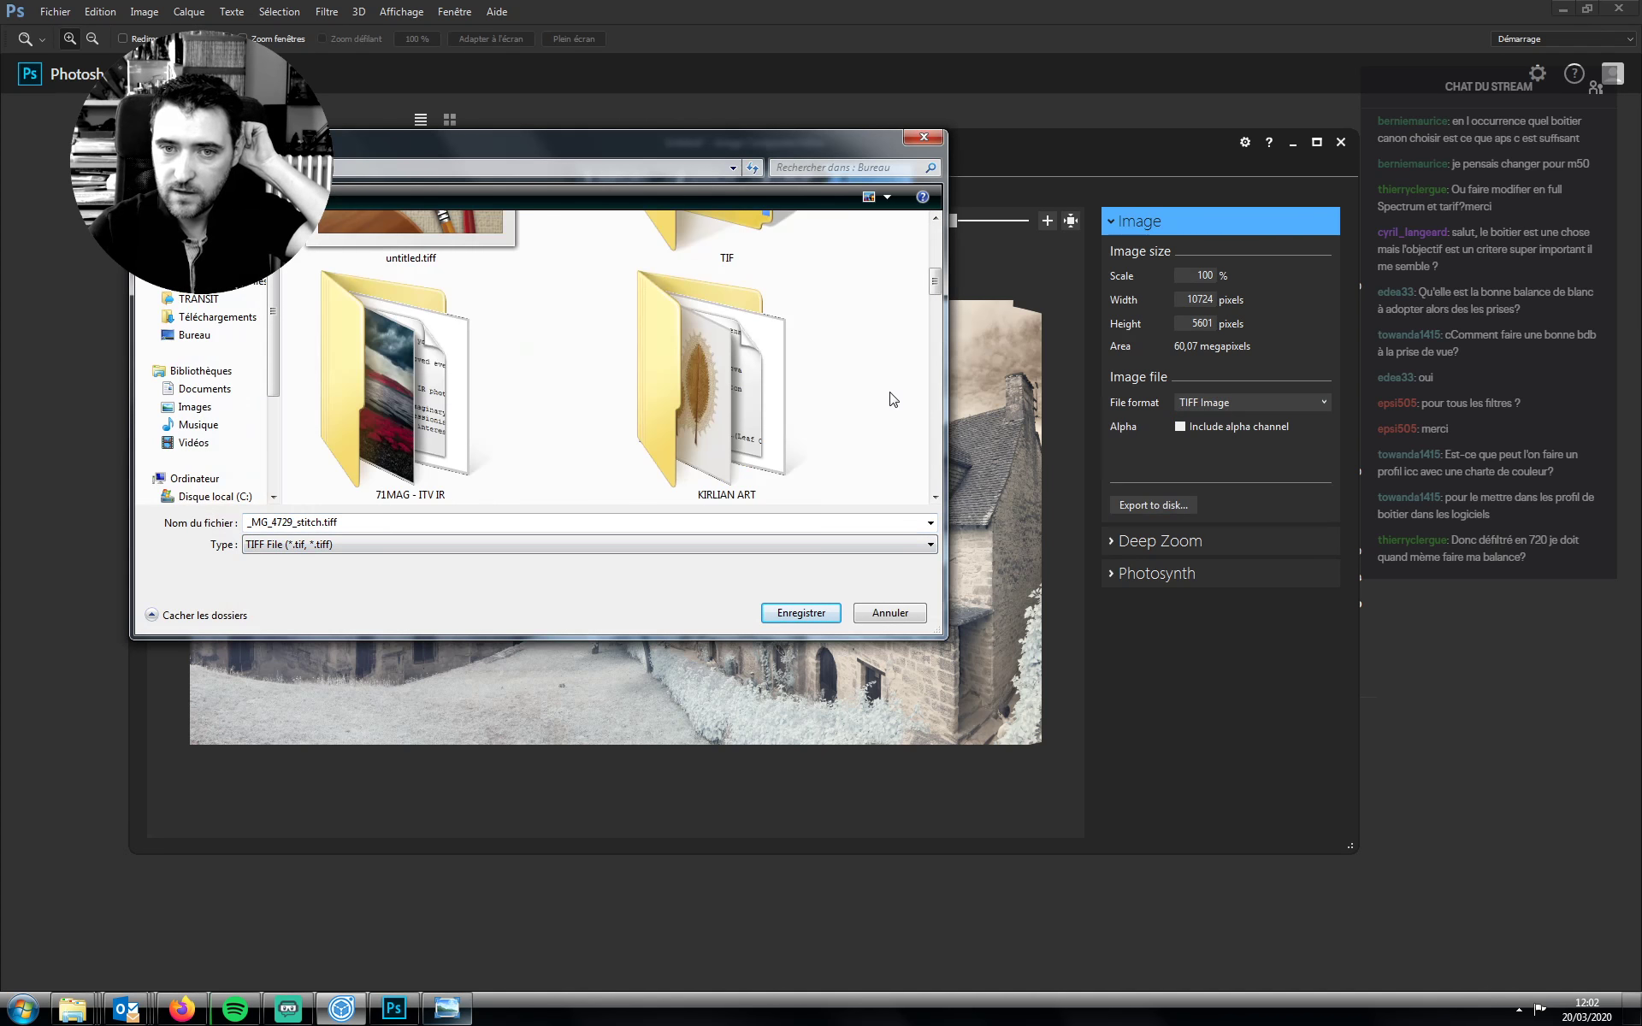
pyautogui.doubleClick(727, 254)
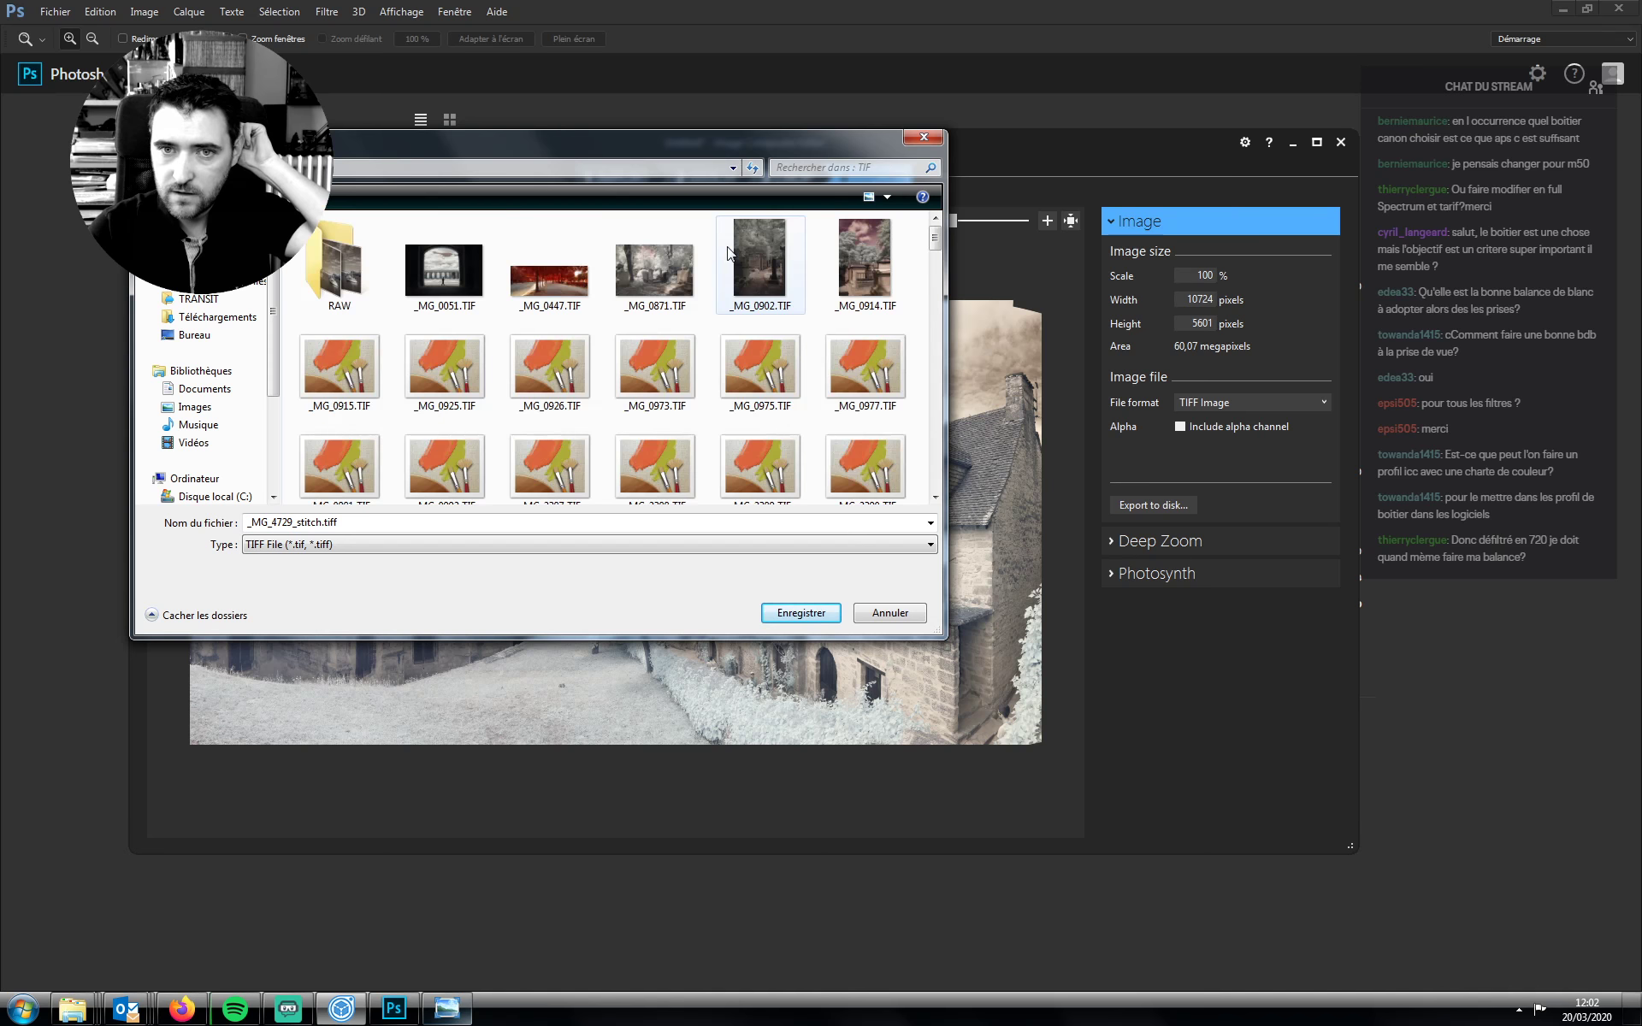
pyautogui.doubleClick(335, 272)
pyautogui.doubleClick(335, 272)
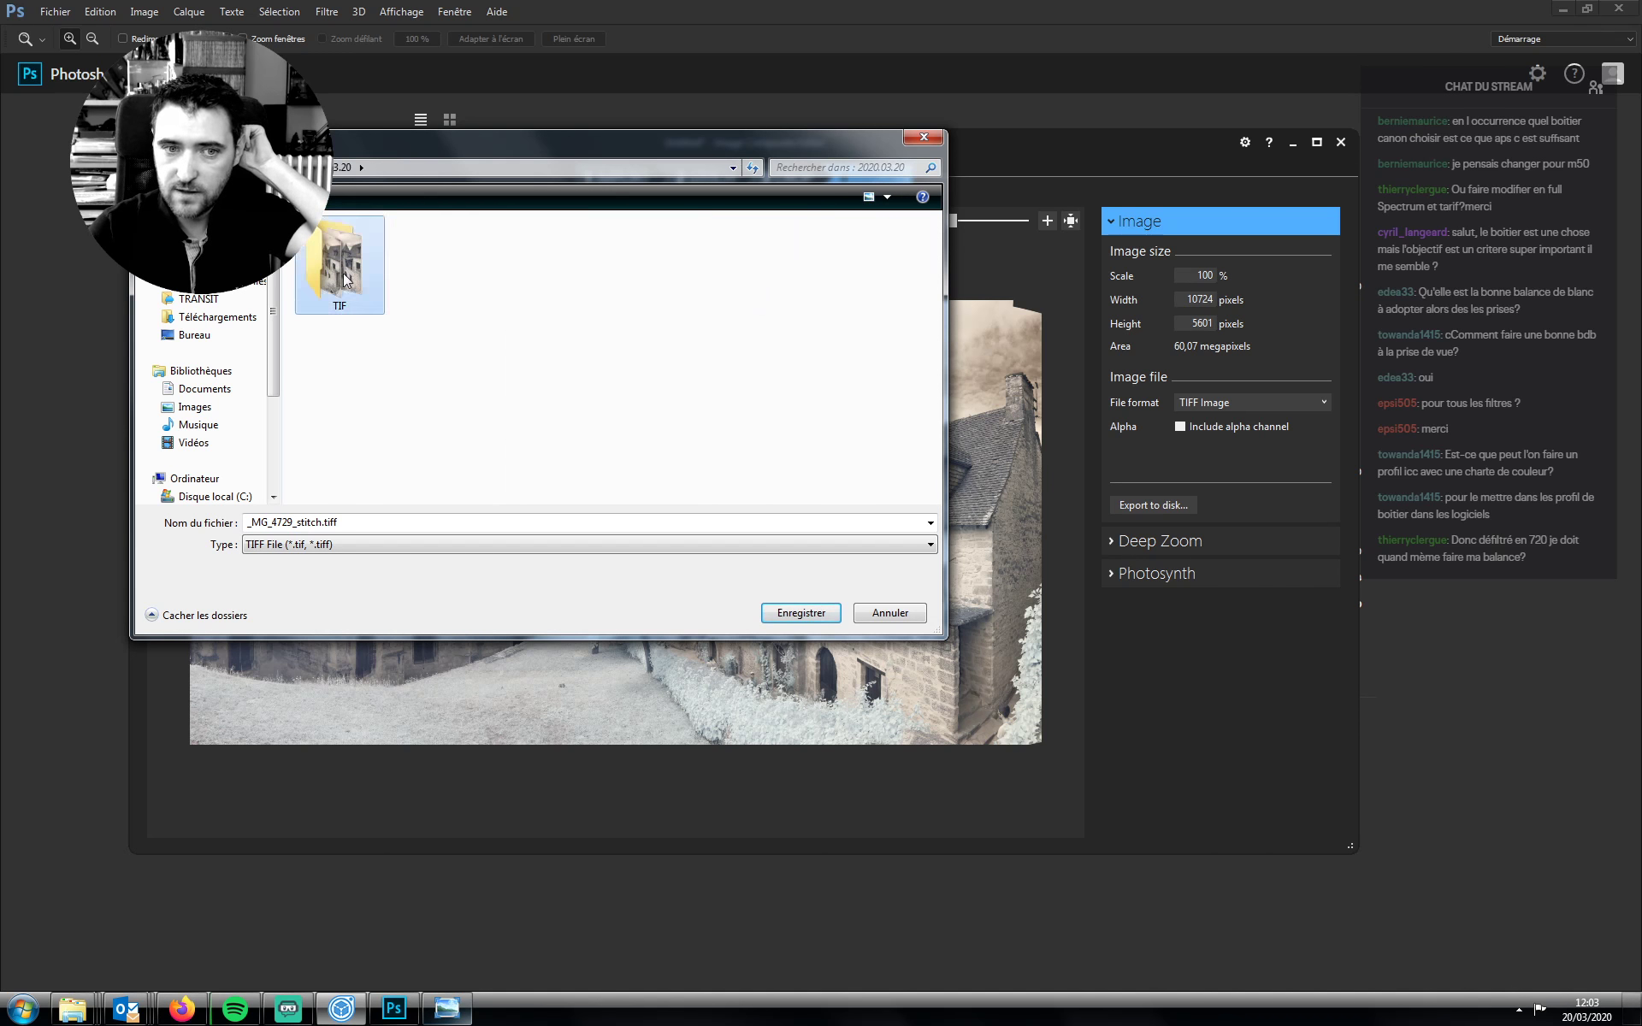
pyautogui.doubleClick(342, 274)
pyautogui.click(800, 612)
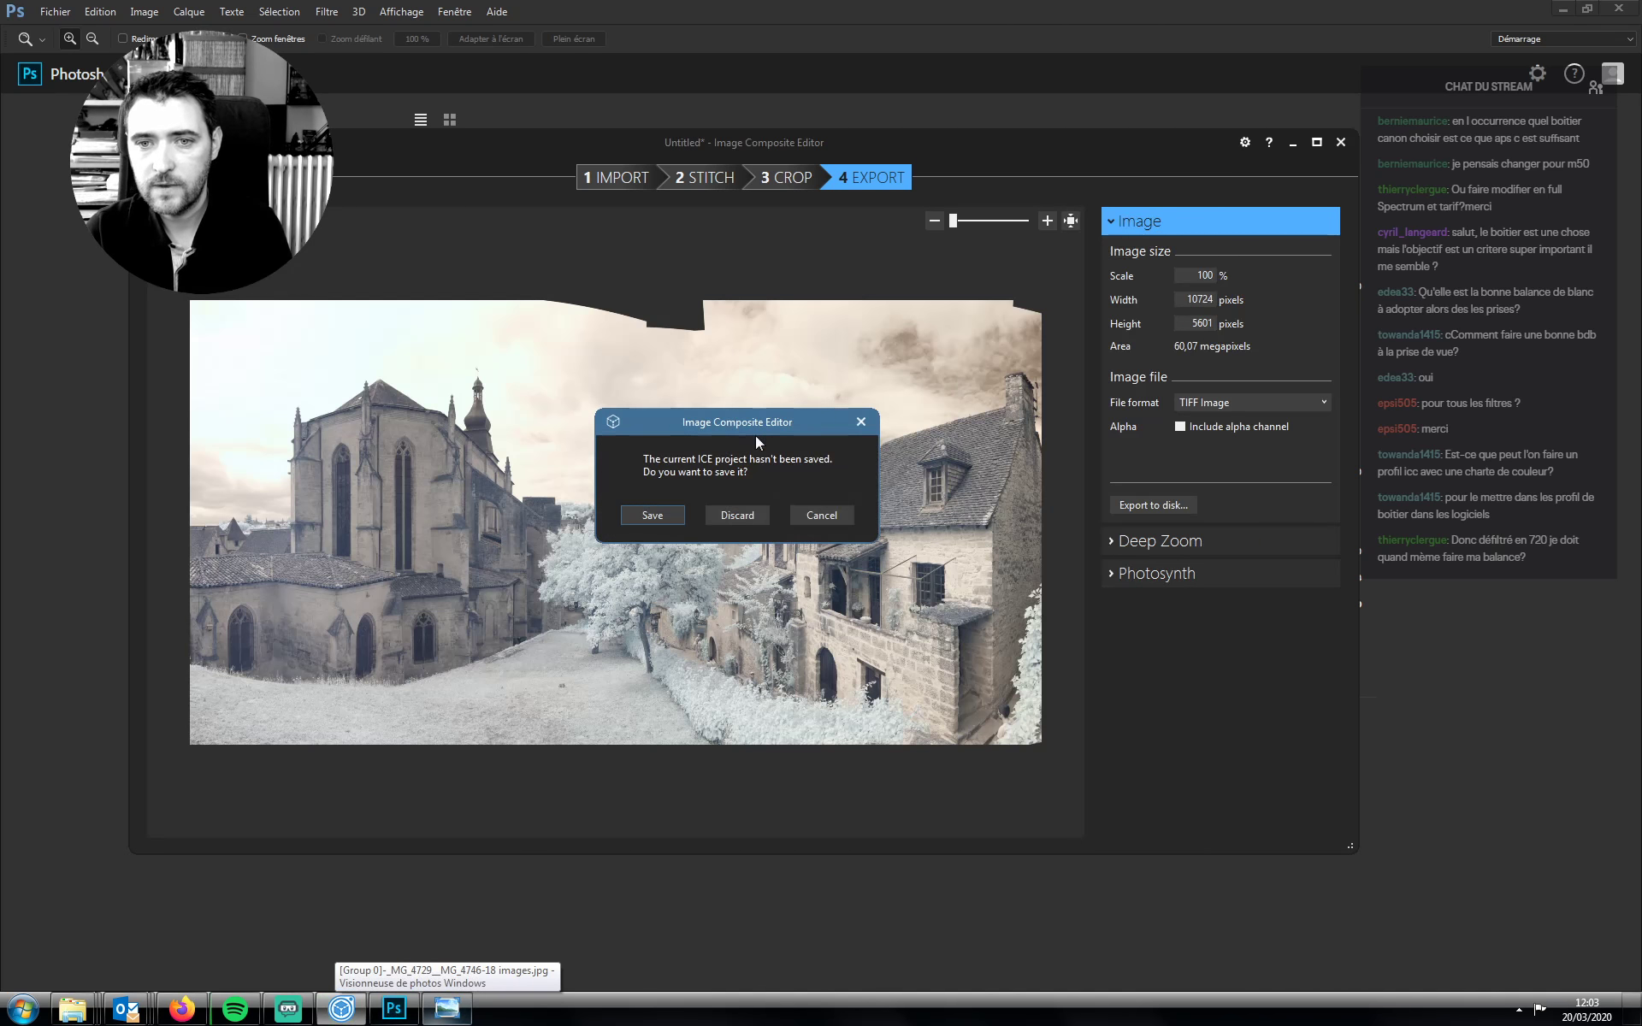
# Close Image Composite Editor without saving the project and open _MG_4729_stitch.tiff from the TIF folder in Photoshop
pyautogui.click(735, 515)
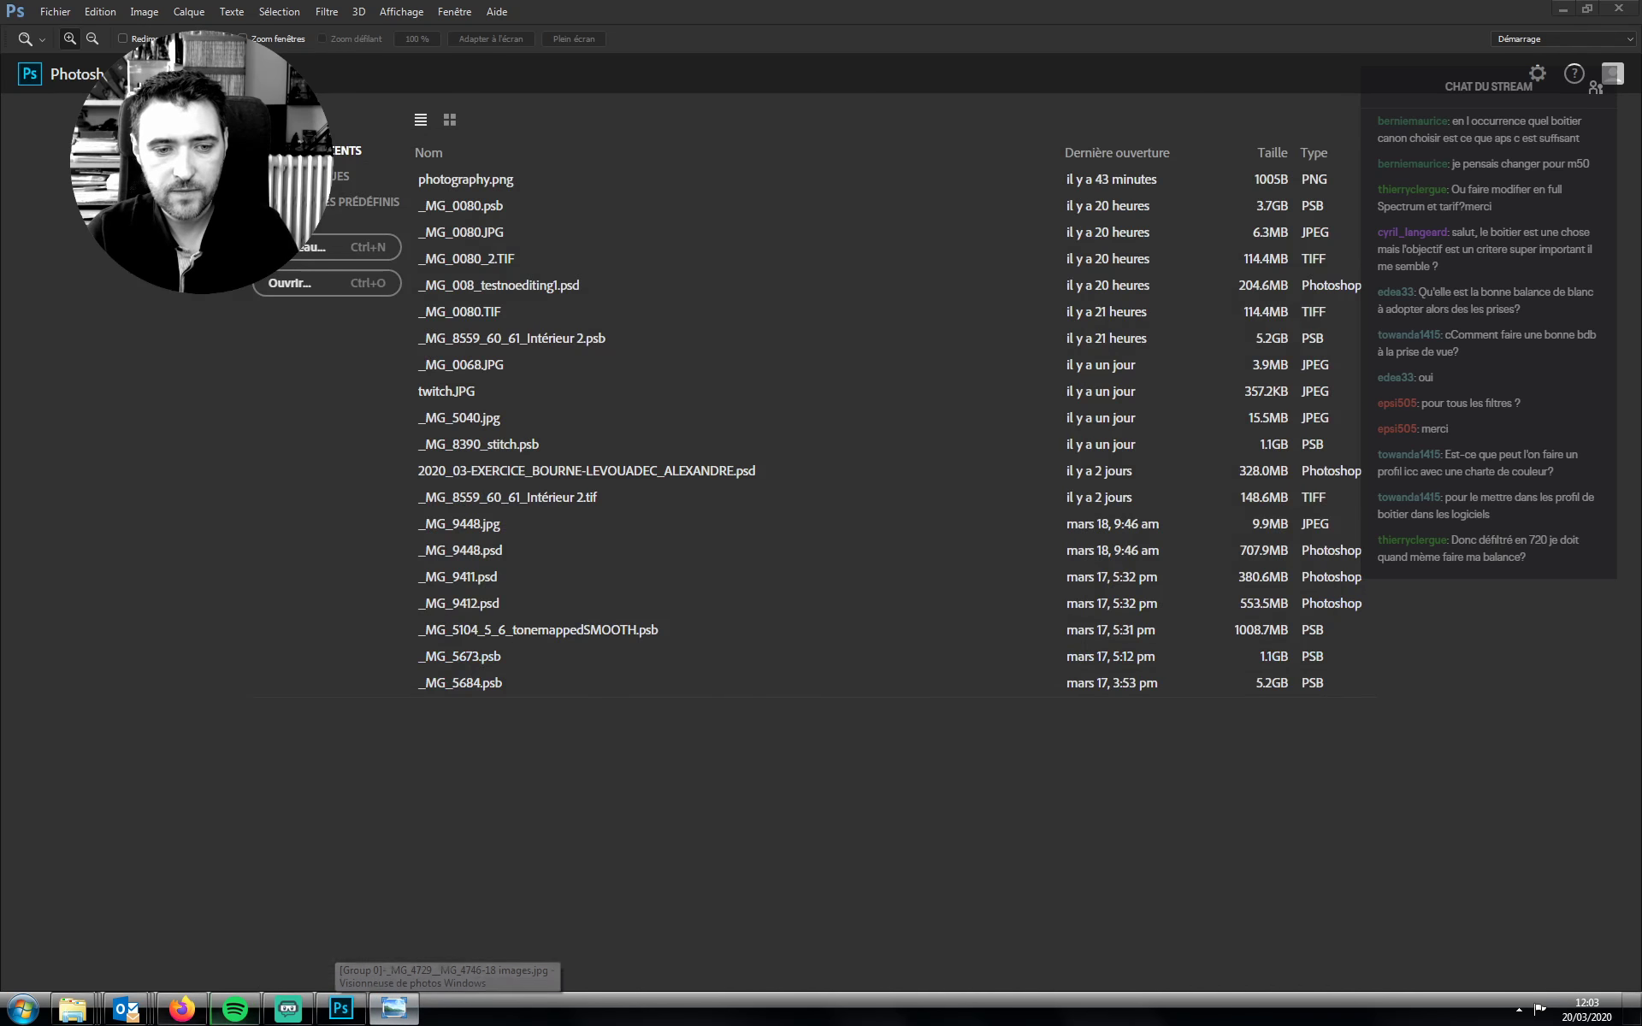
pyautogui.click(73, 1011)
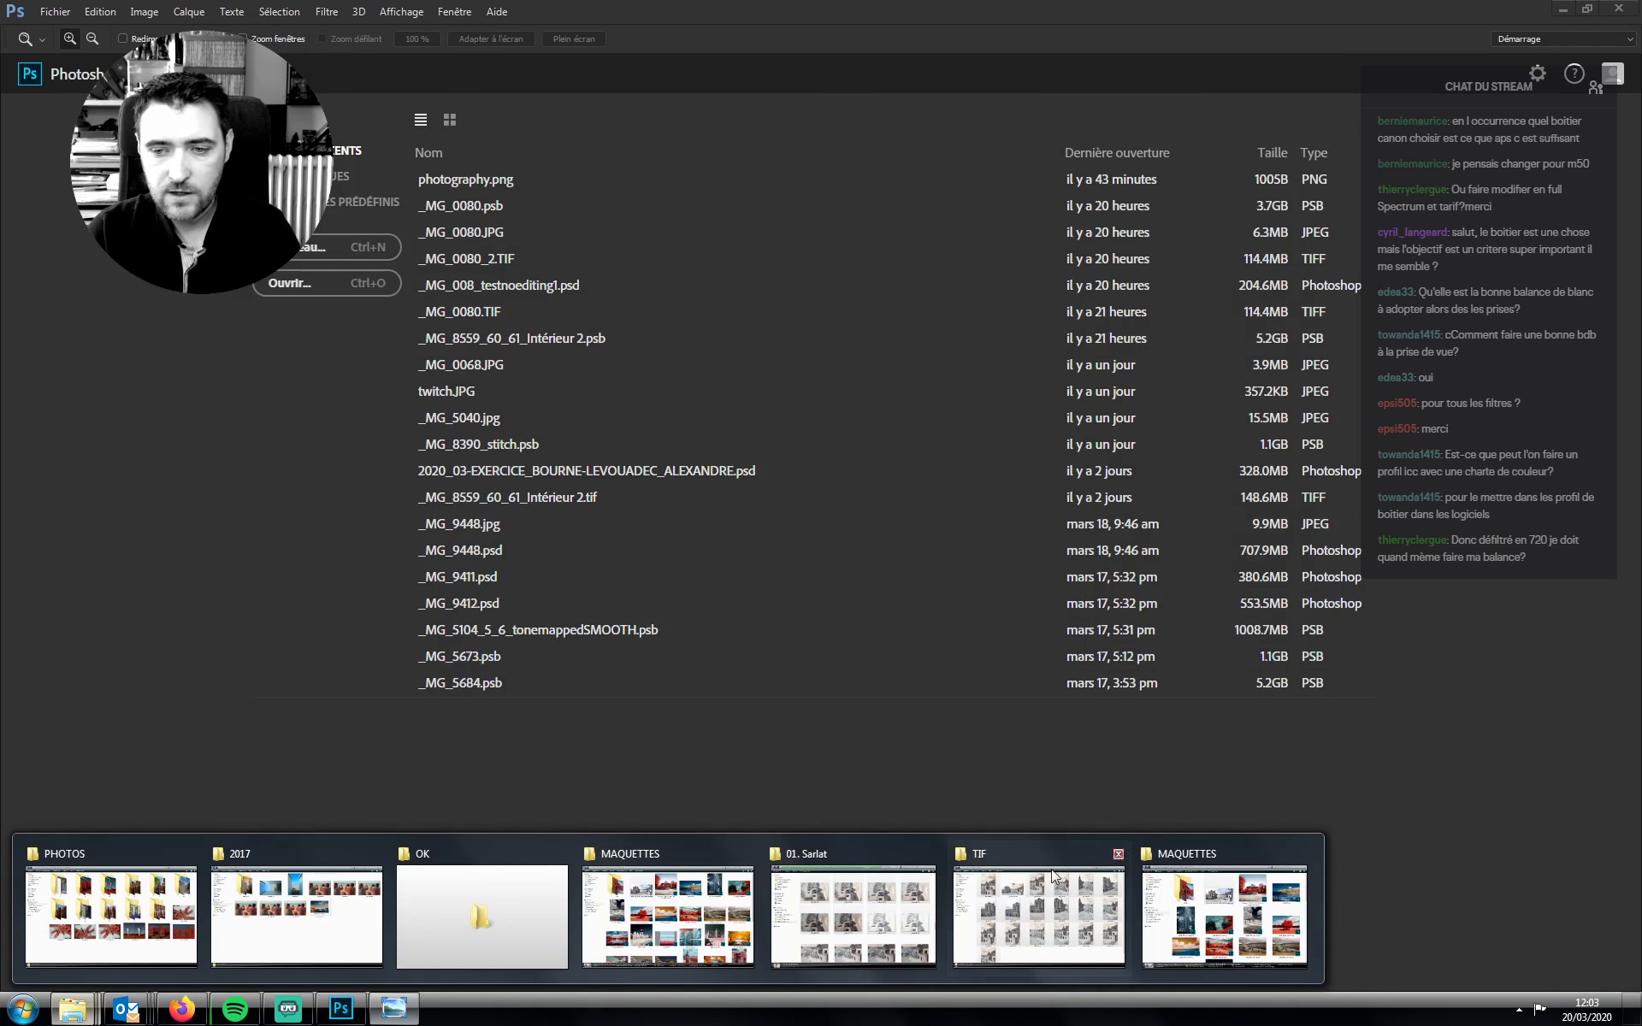
pyautogui.click(1073, 908)
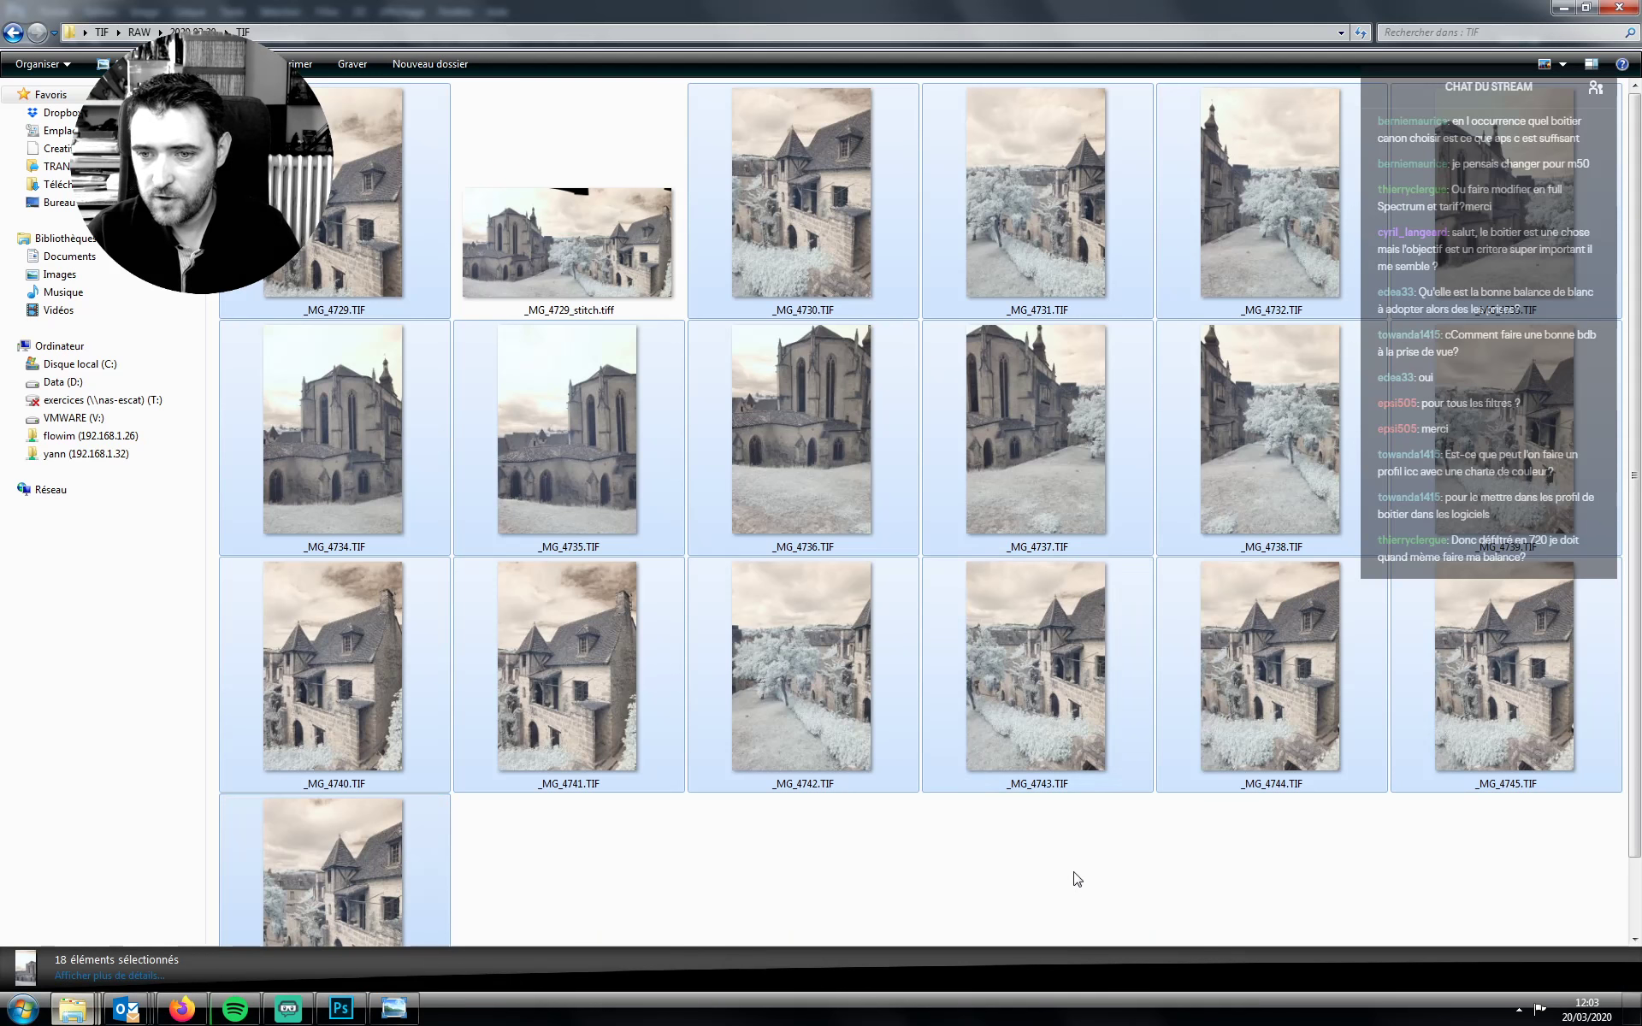
pyautogui.moveTo(1035, 667); pyautogui.dragTo(1033, 166)
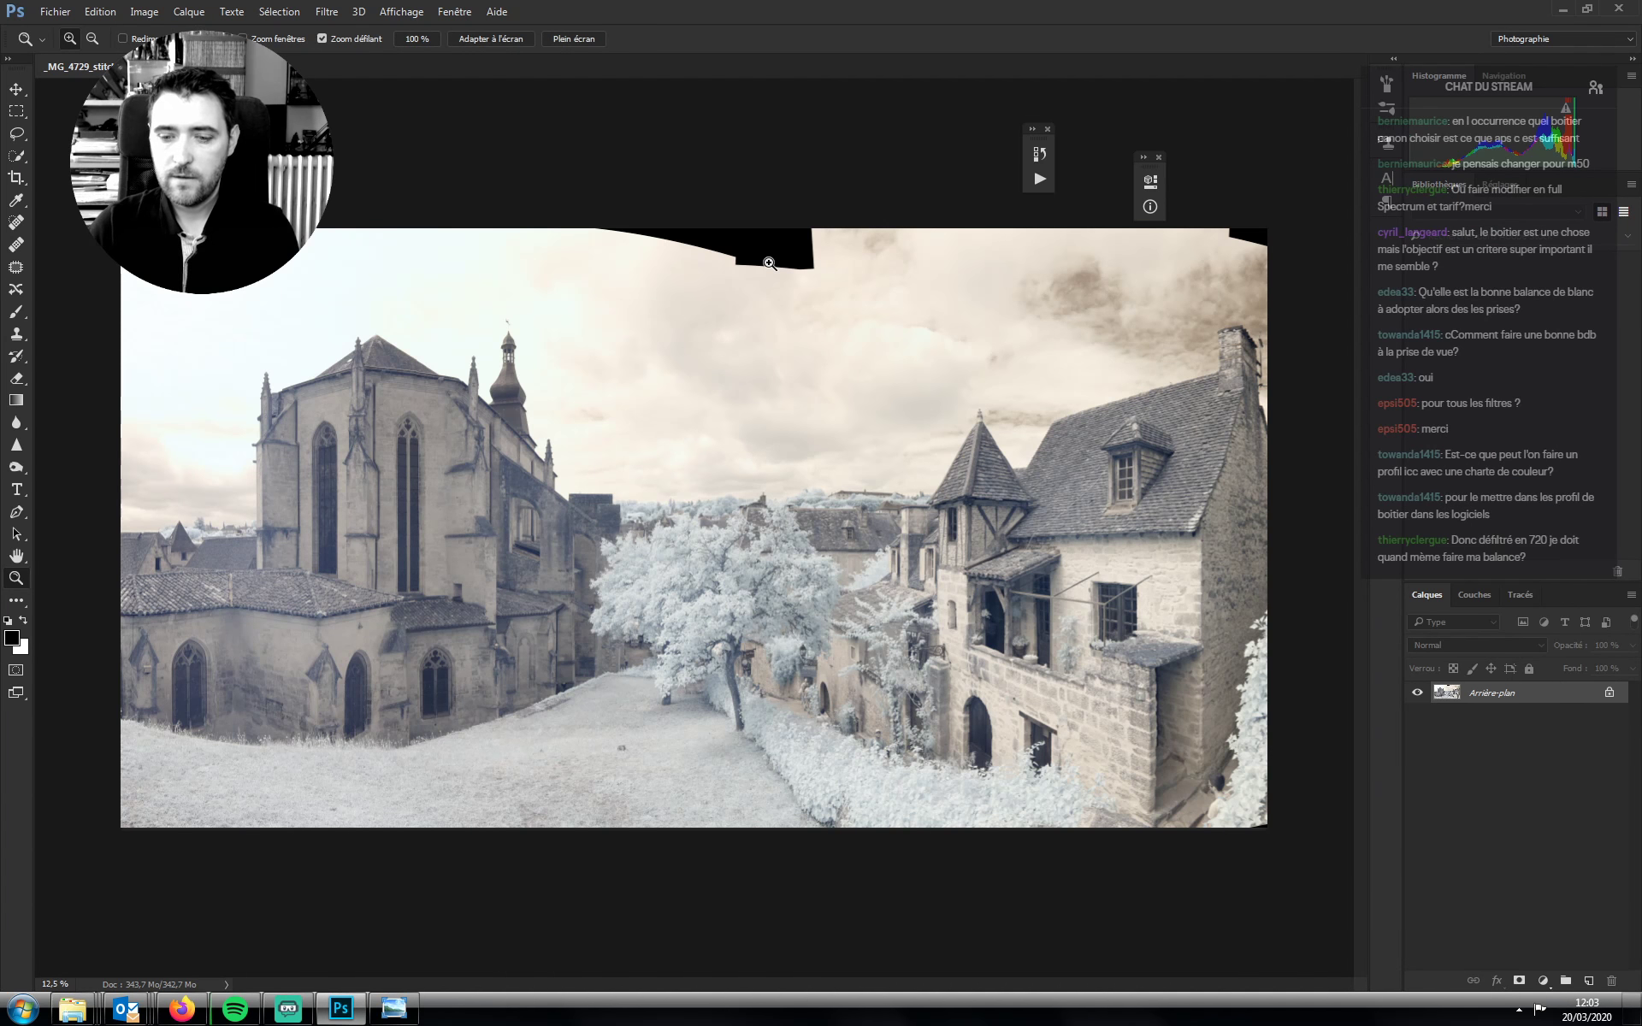
# Duplicate the background layer and save the document as _MG_4729_stitch in the large document format (PSB)
pyautogui.hotkey('ctrl', 'j')
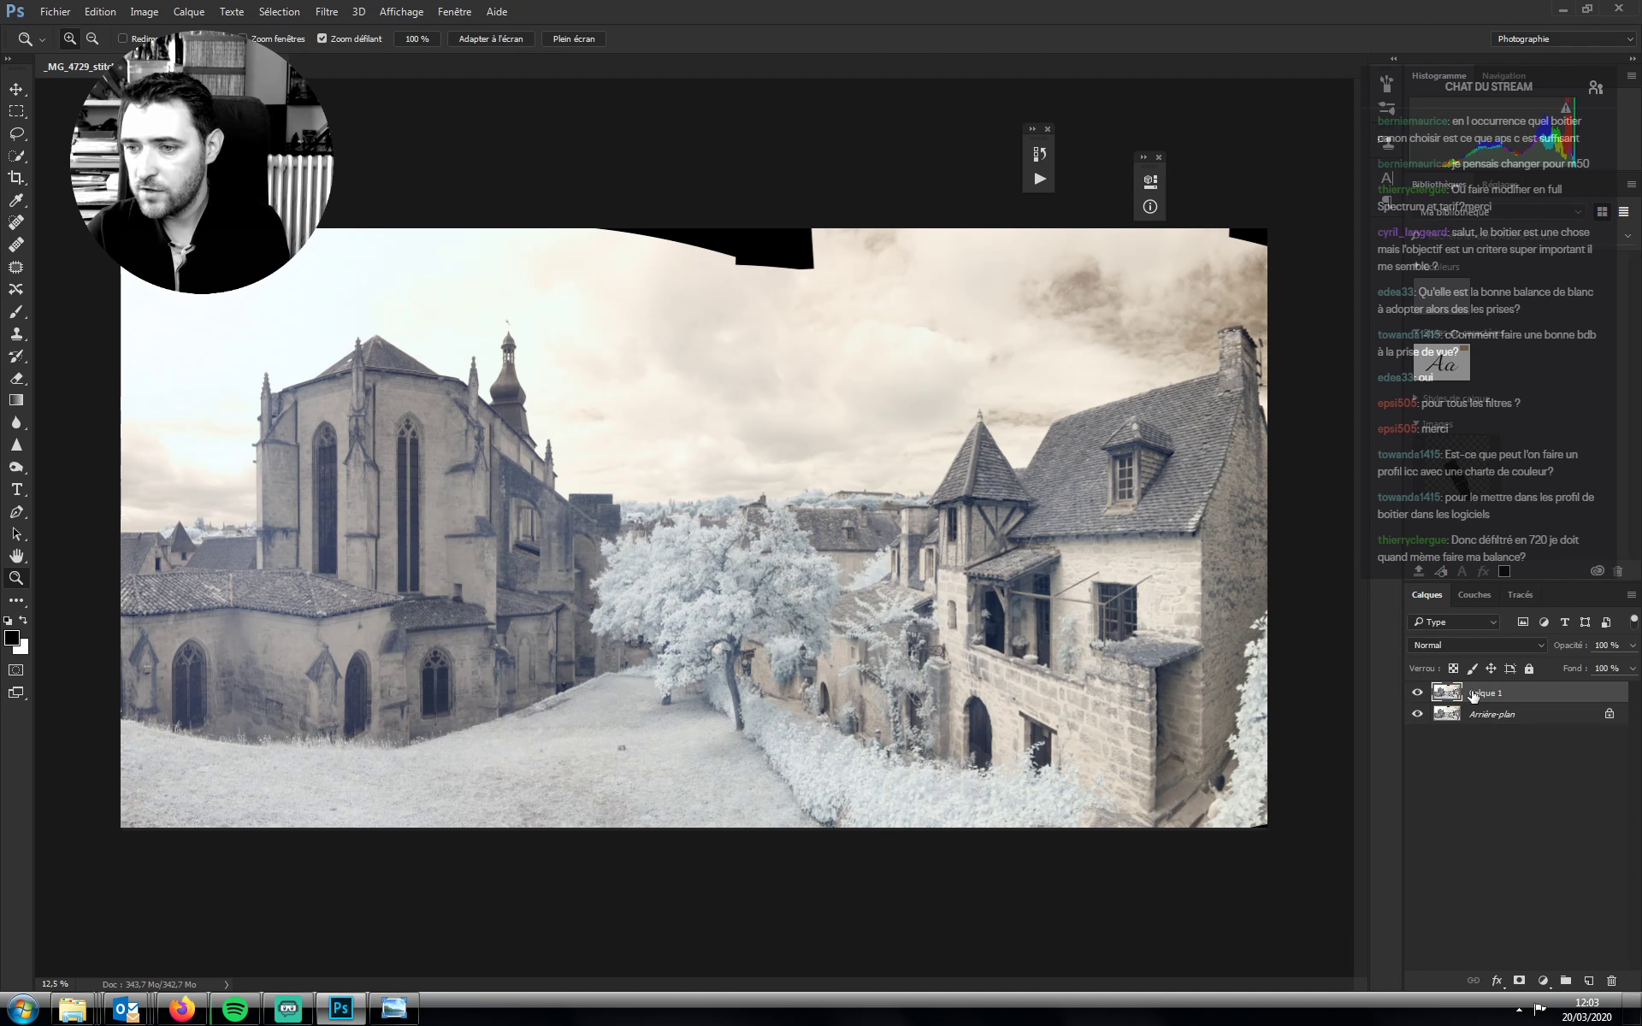
pyautogui.hotkey('ctrl', 'shift', 's')
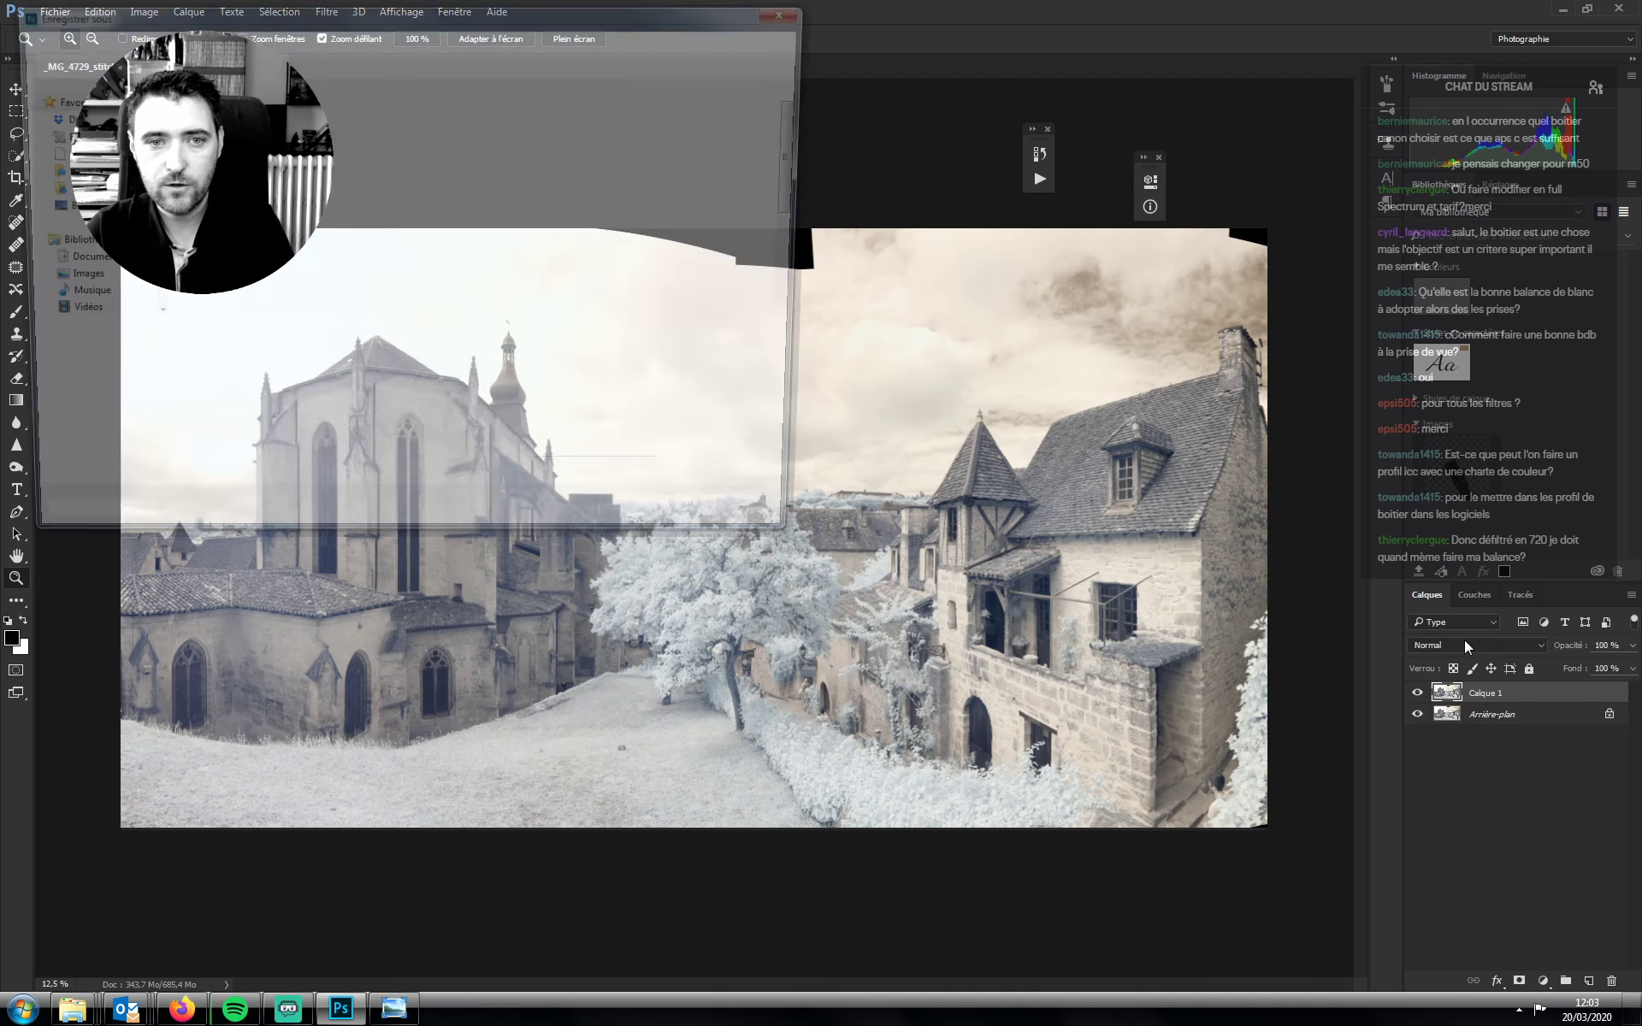
pyautogui.click(188, 364)
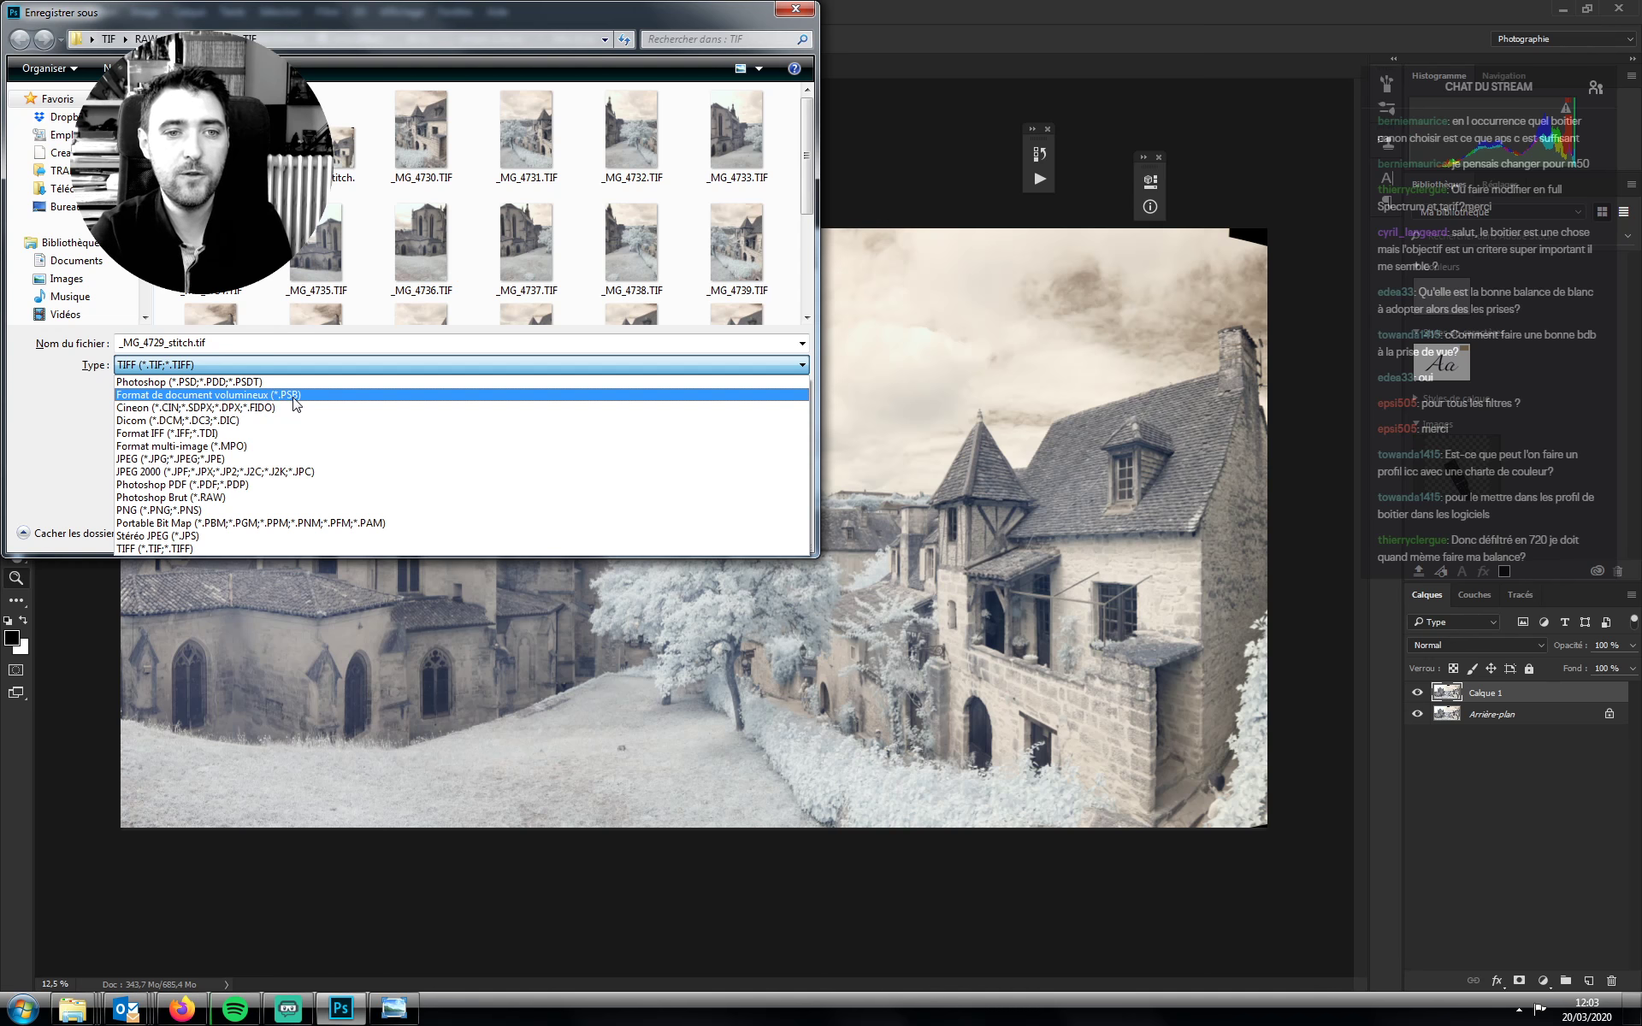
pyautogui.click(285, 401)
pyautogui.click(670, 528)
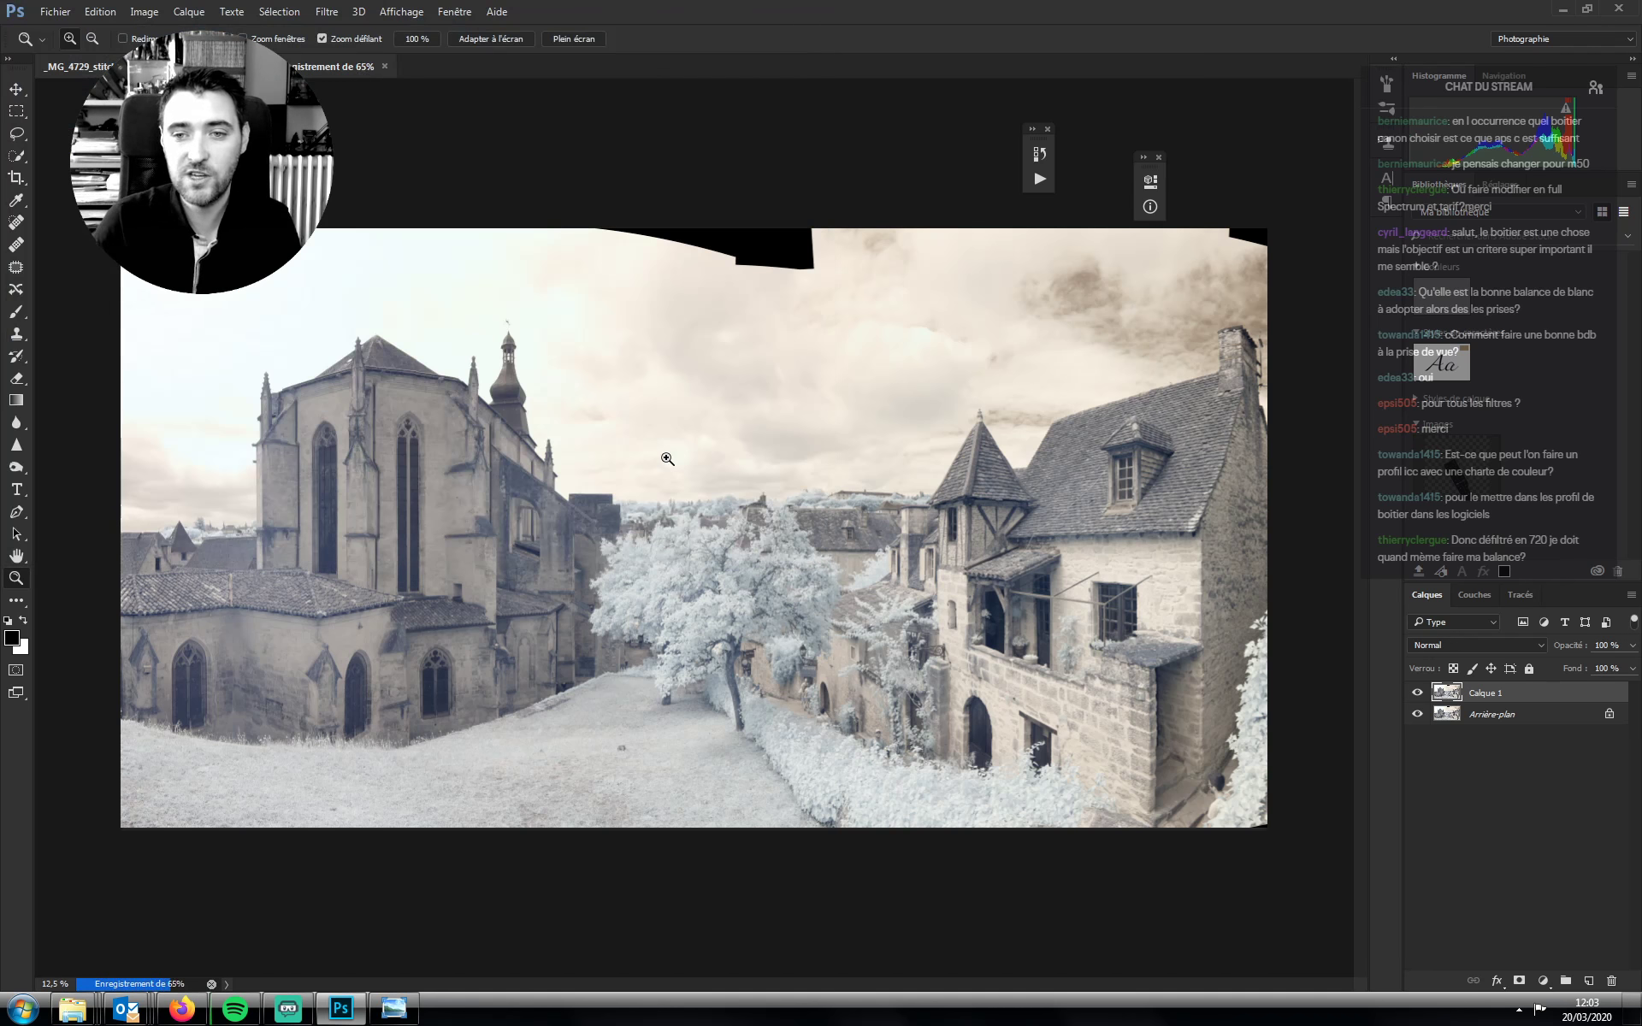
# Check the panorama's pixel dimensions in the Image Size dialog, then look over the whole image
pyautogui.hotkey('ctrl', 'alt', 'i')
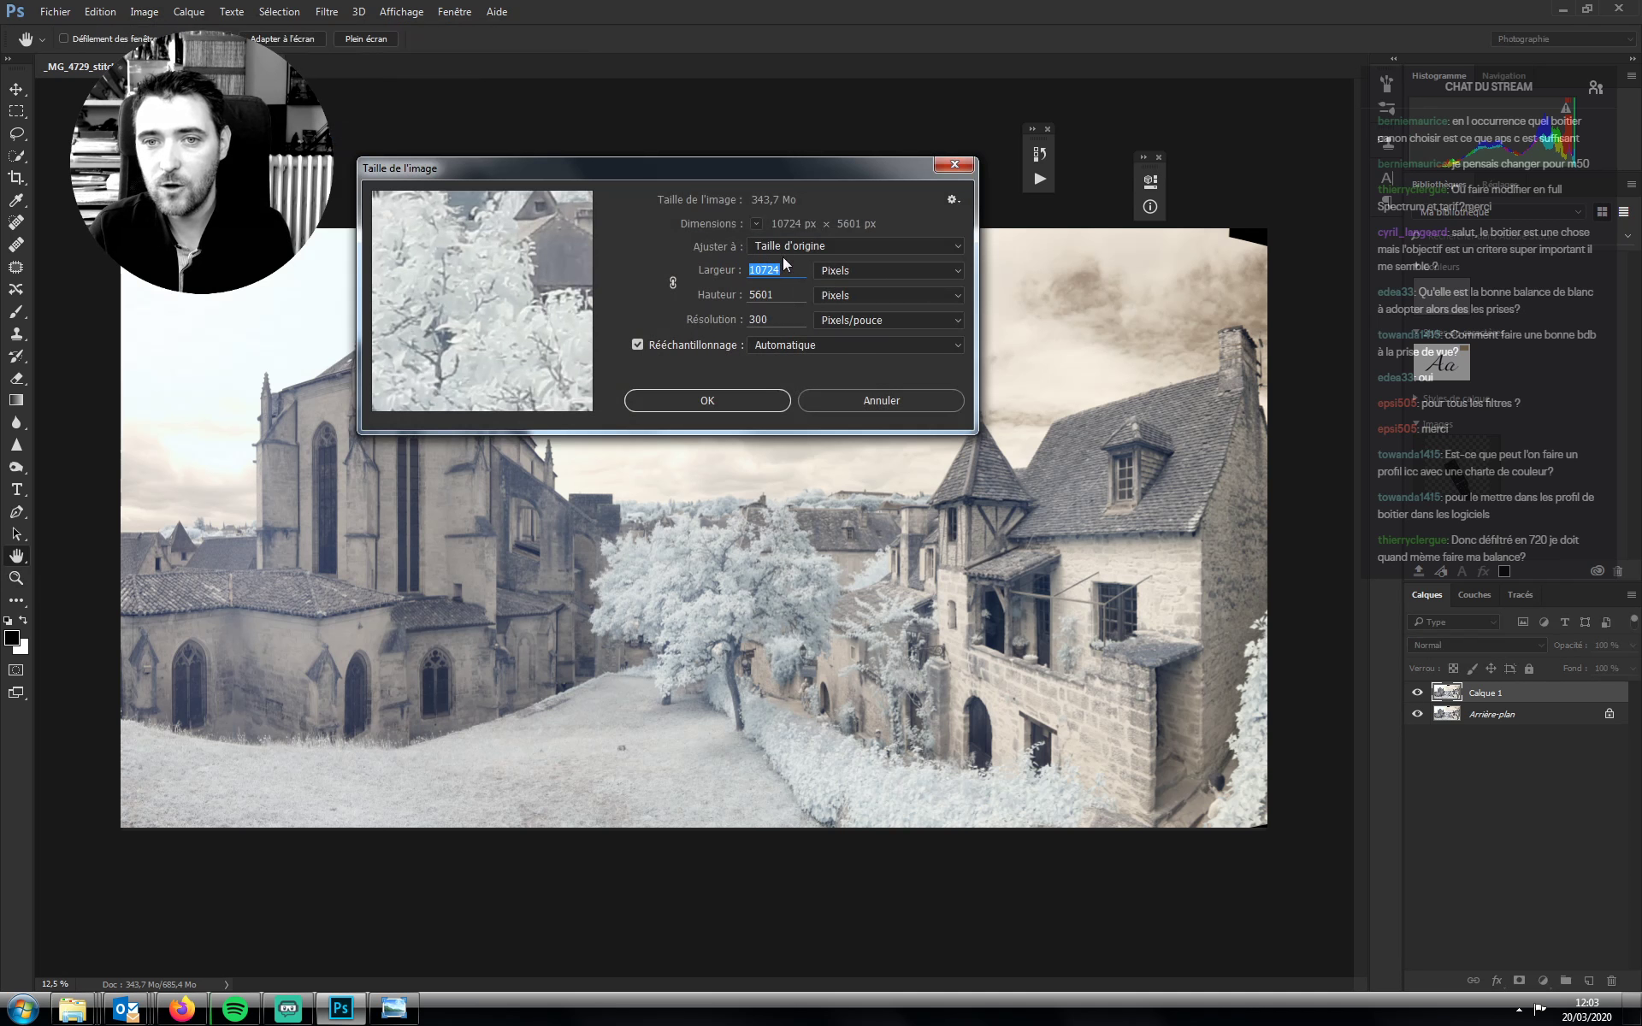
pyautogui.click(868, 409)
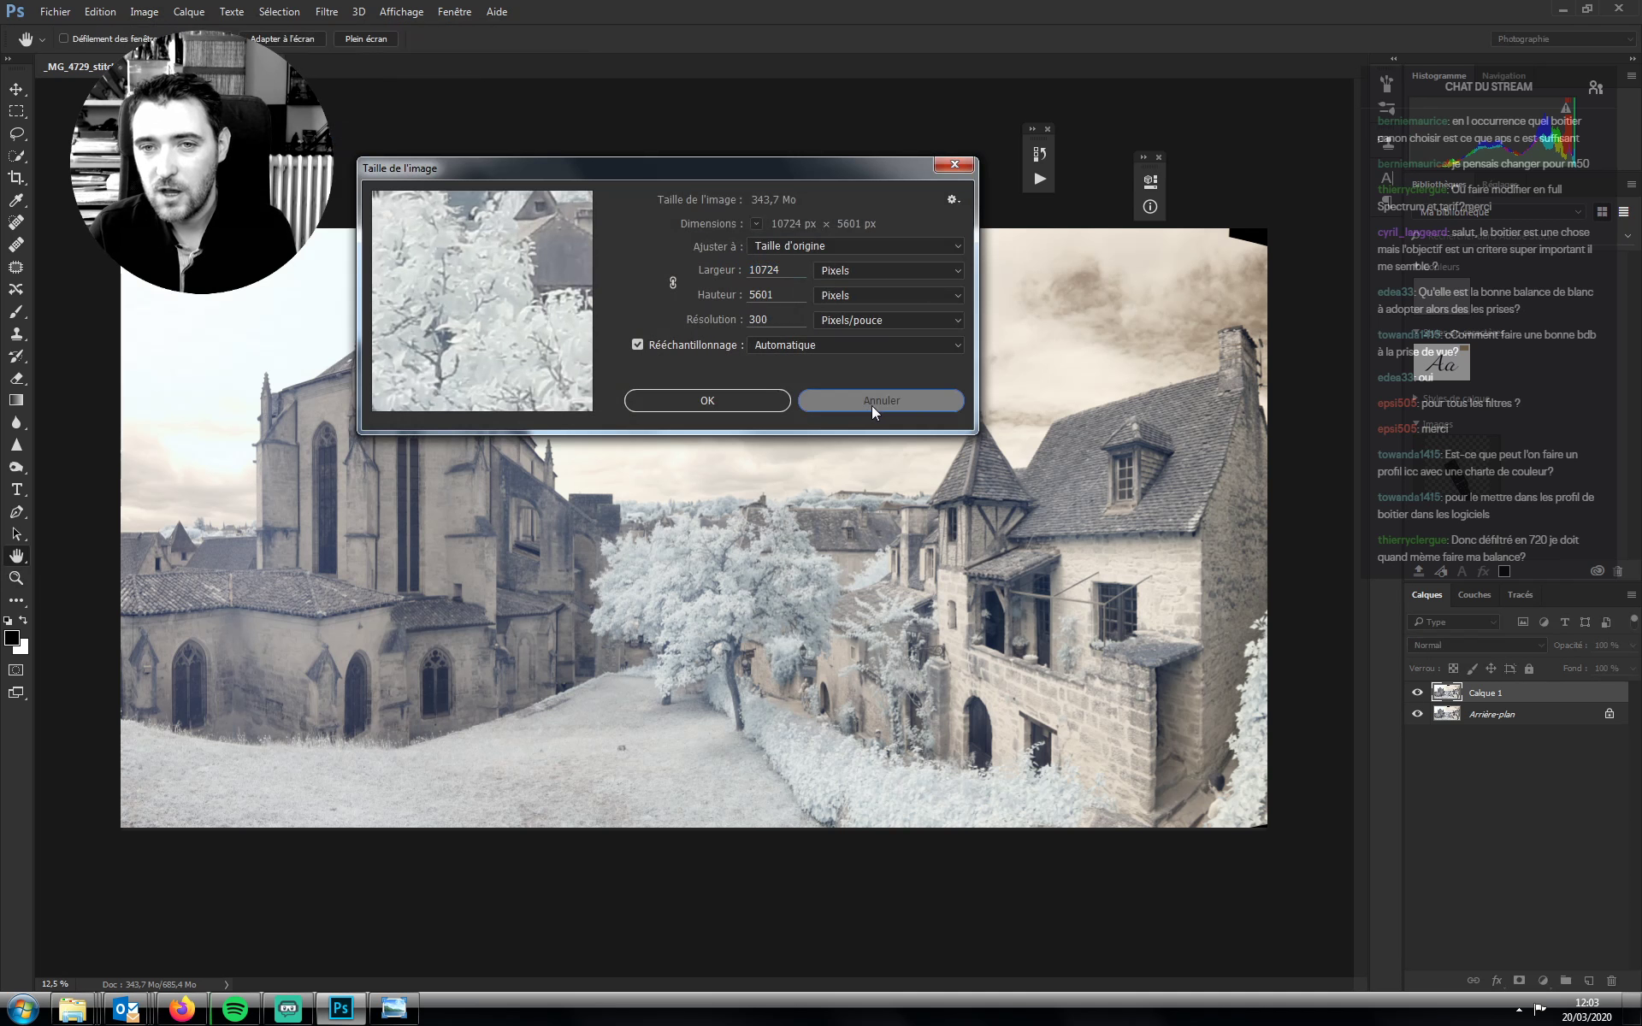
pyautogui.press('z')
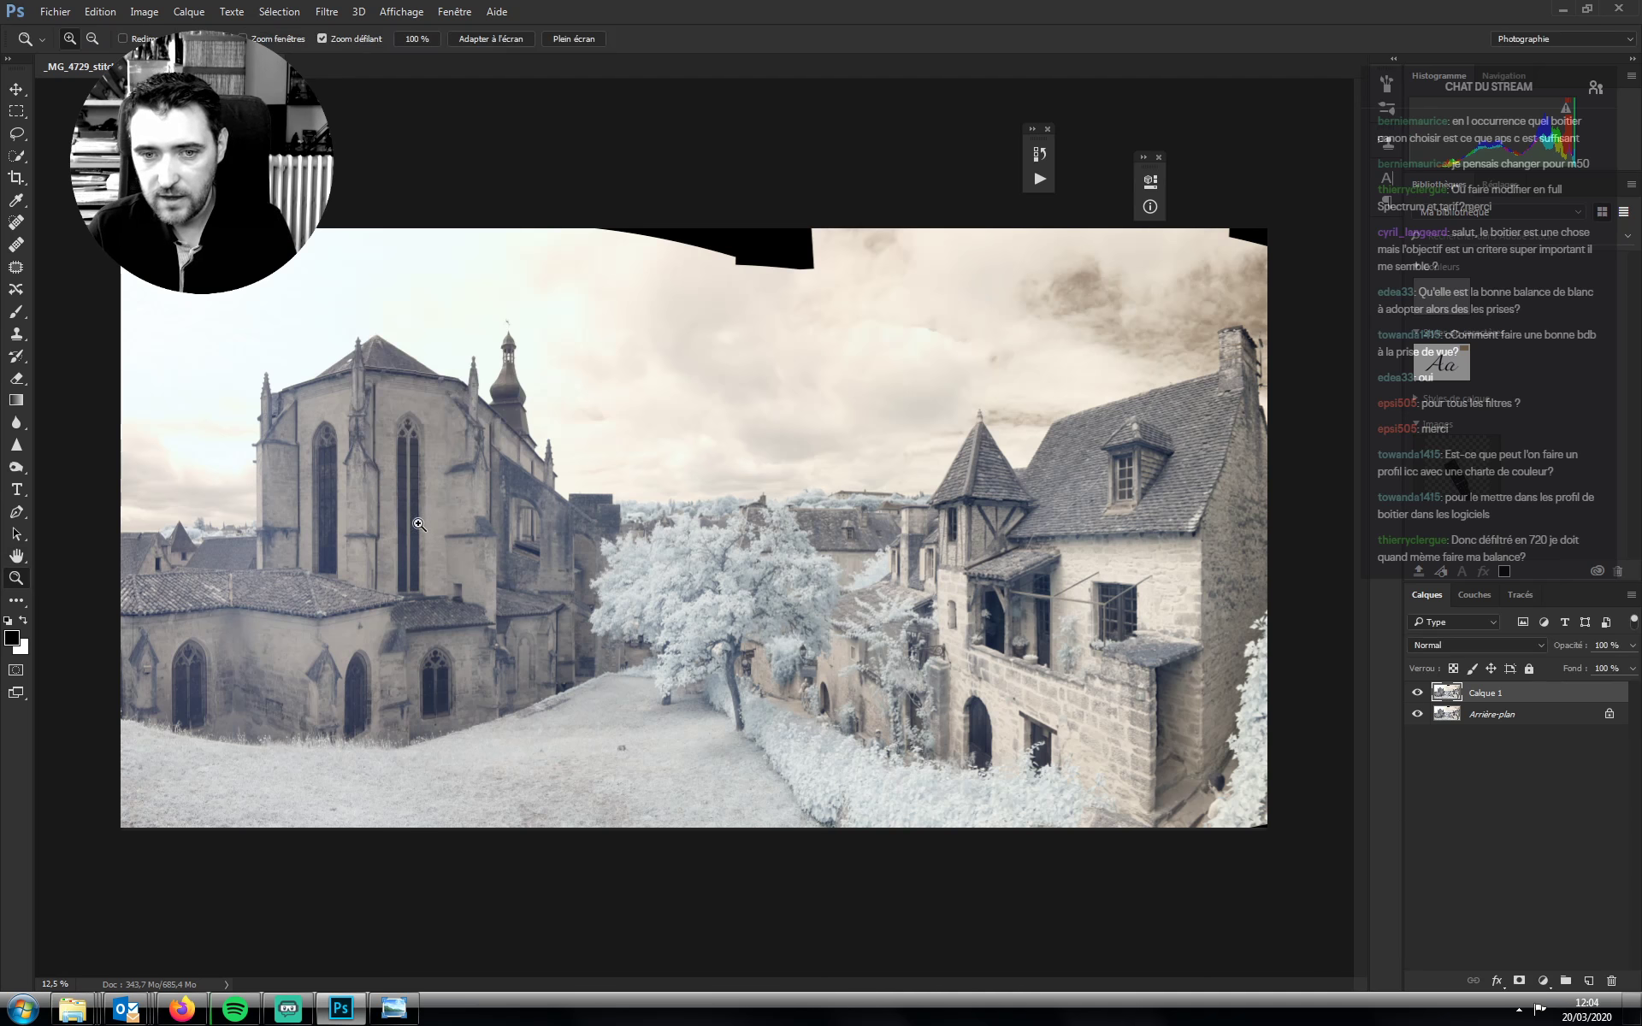
pyautogui.moveTo(684, 590)
pyautogui.mouseDown()
pyautogui.moveTo(769, 598)
pyautogui.moveTo(689, 604)
pyautogui.mouseUp()
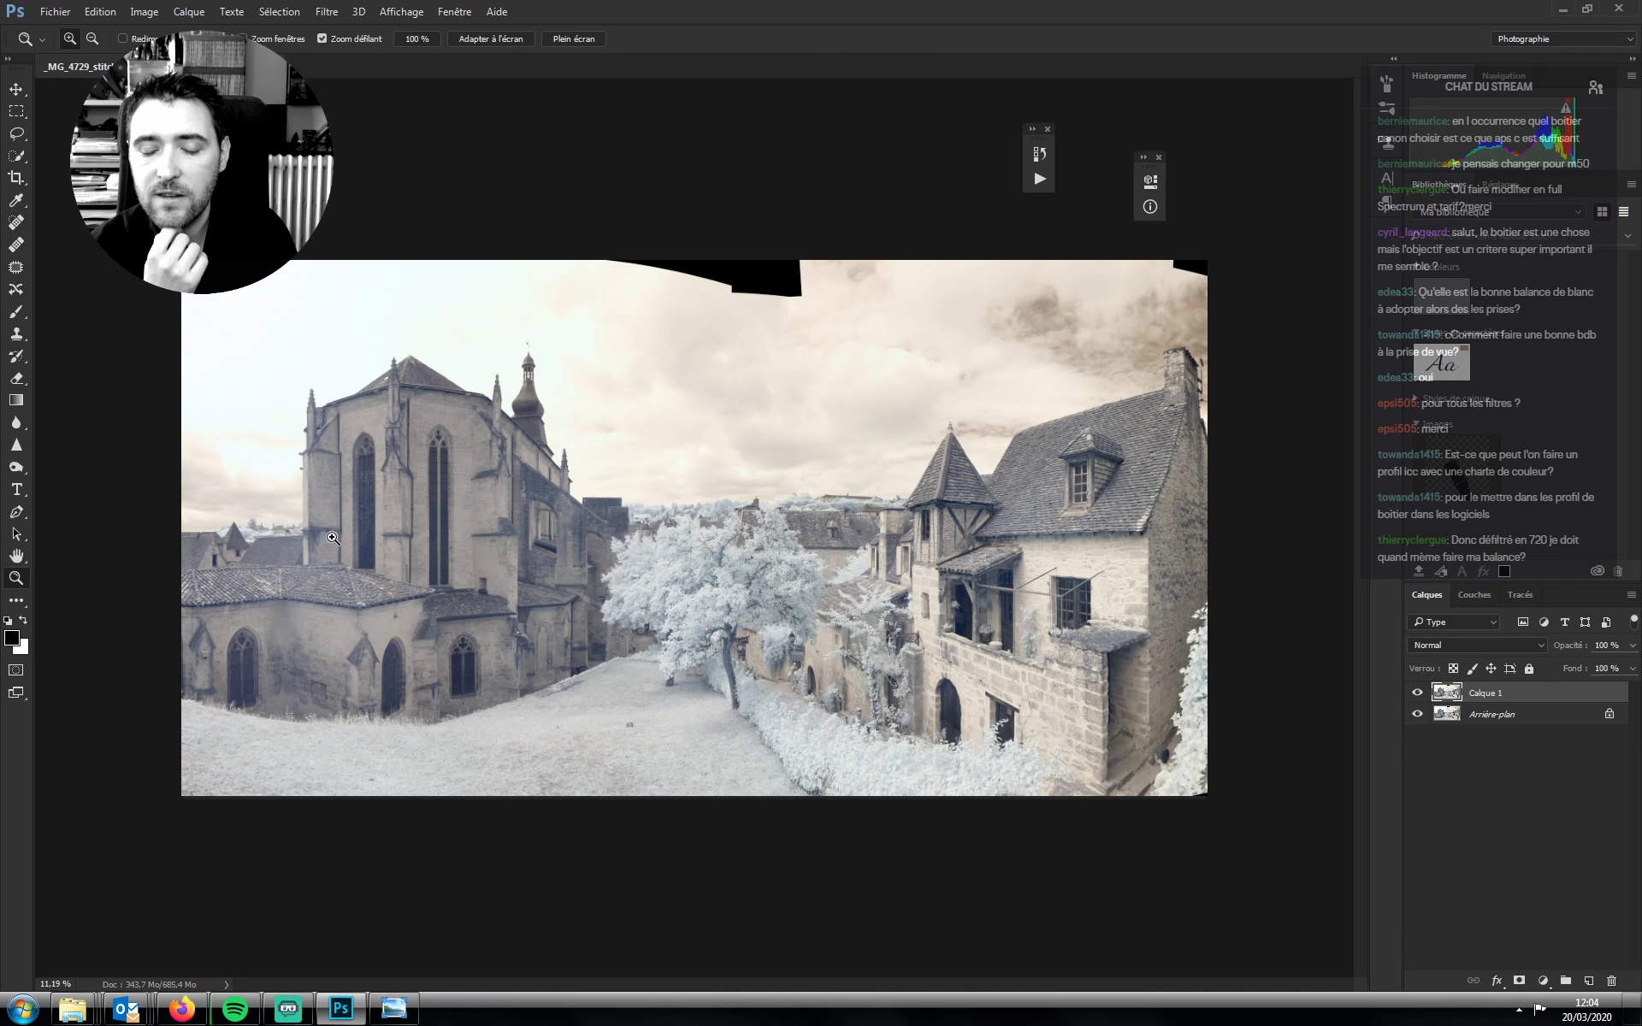
pyautogui.moveTo(620, 748)
pyautogui.mouseDown()
pyautogui.moveTo(770, 744)
pyautogui.moveTo(642, 763)
pyautogui.mouseUp()
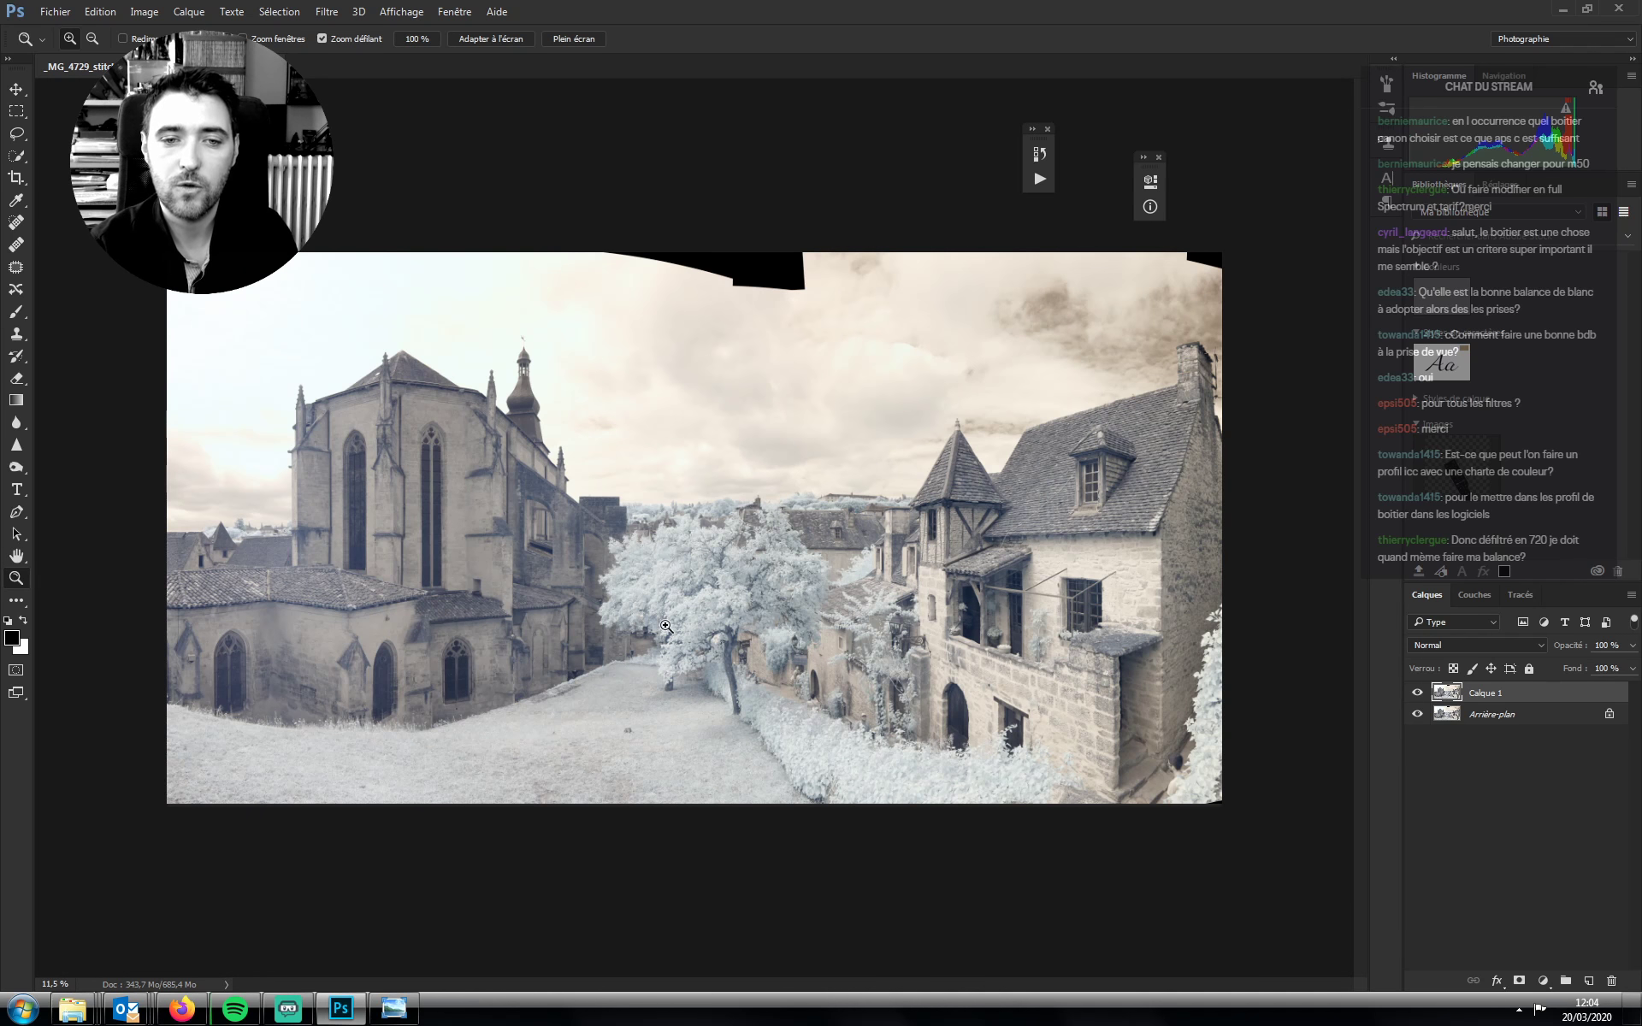
# Swap red and blue with a Channel Mixer adjustment: Red output at Red 0, Blue 100; Blue output at Red 100, Blue 0
pyautogui.click(1544, 982)
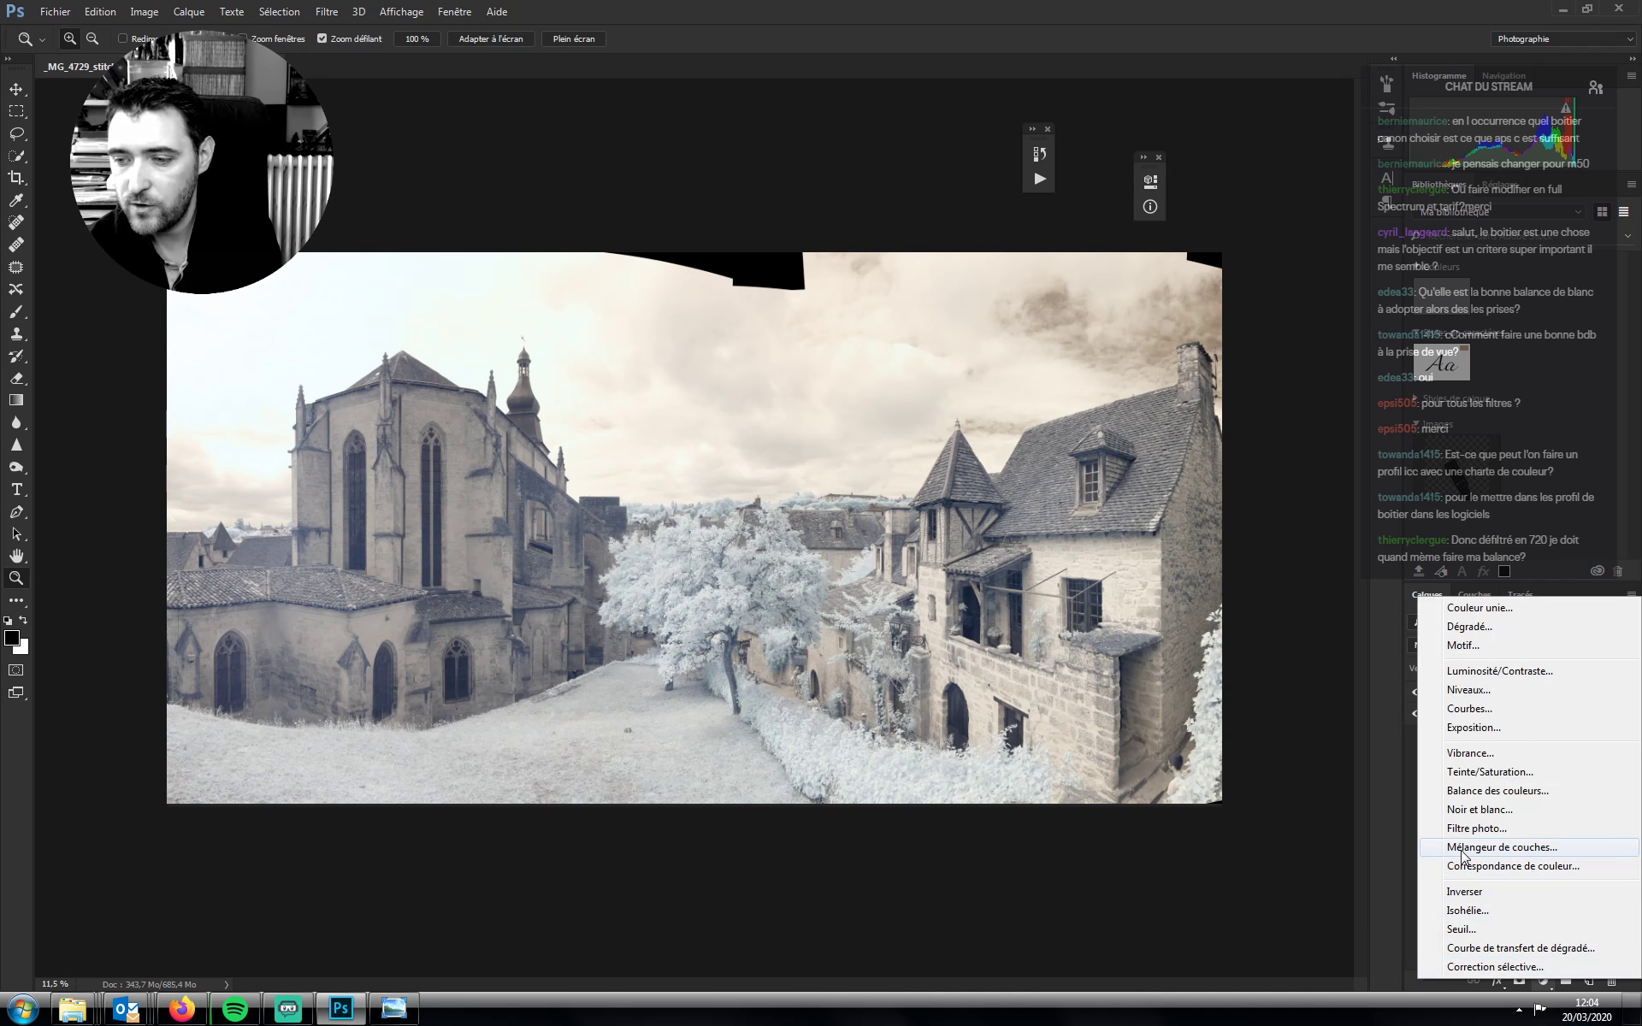
pyautogui.click(1467, 847)
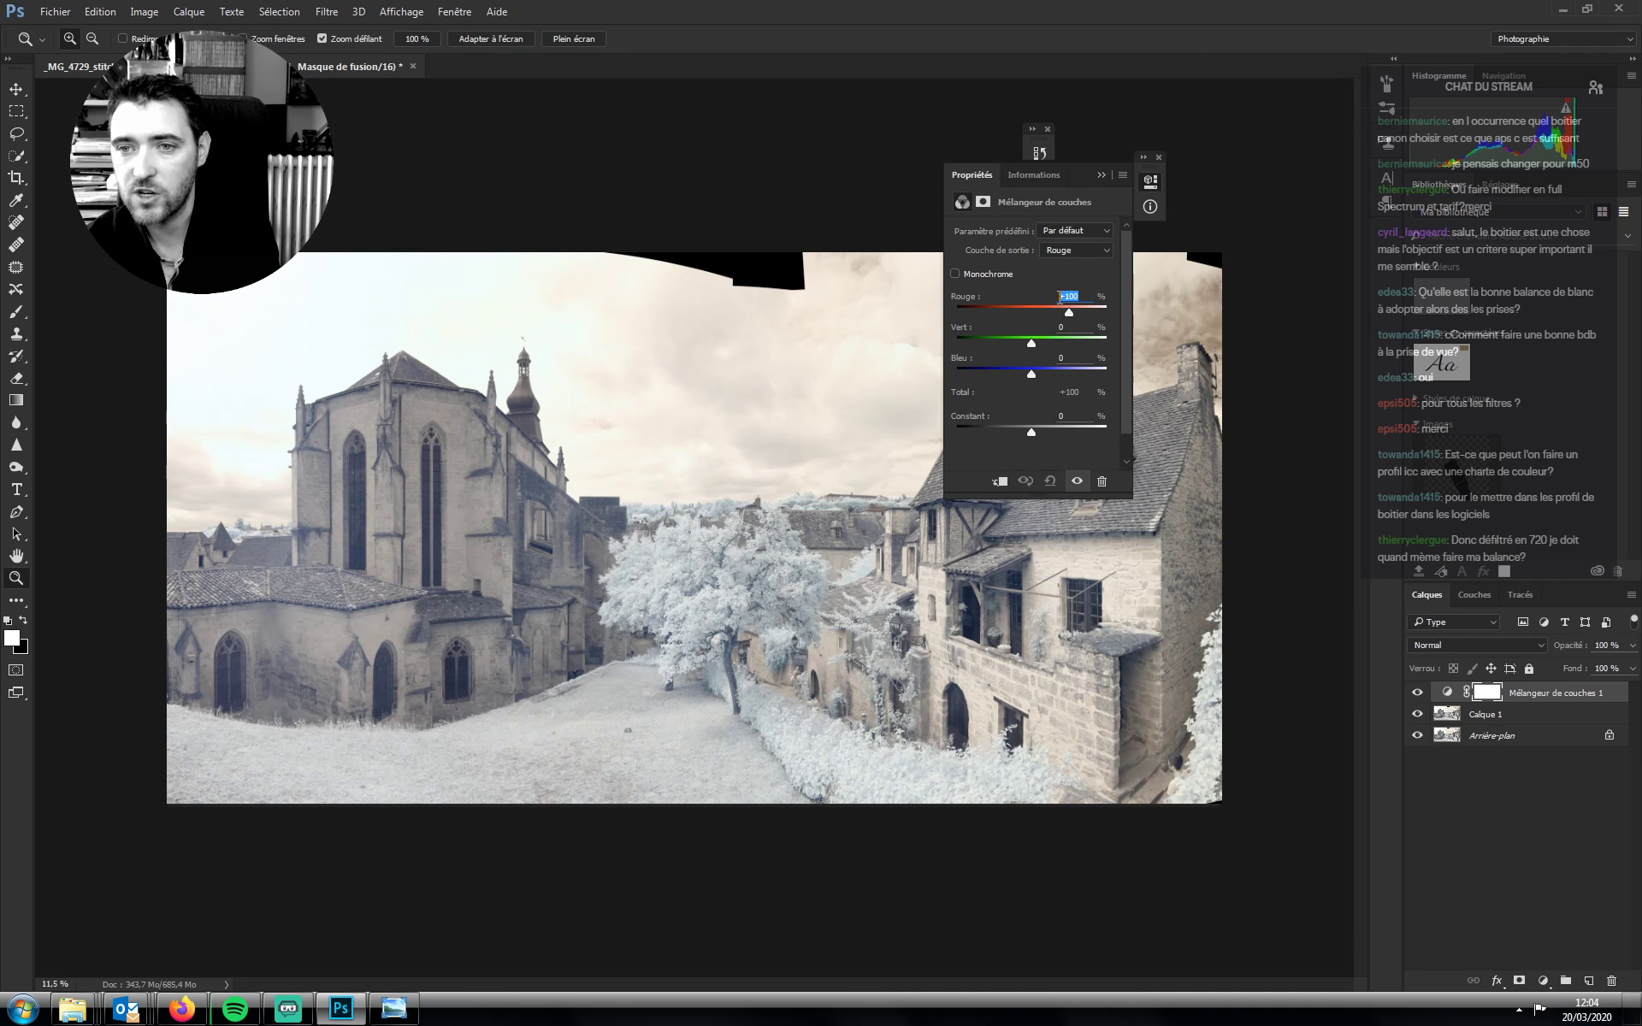
pyautogui.write('0')
pyautogui.write('100')
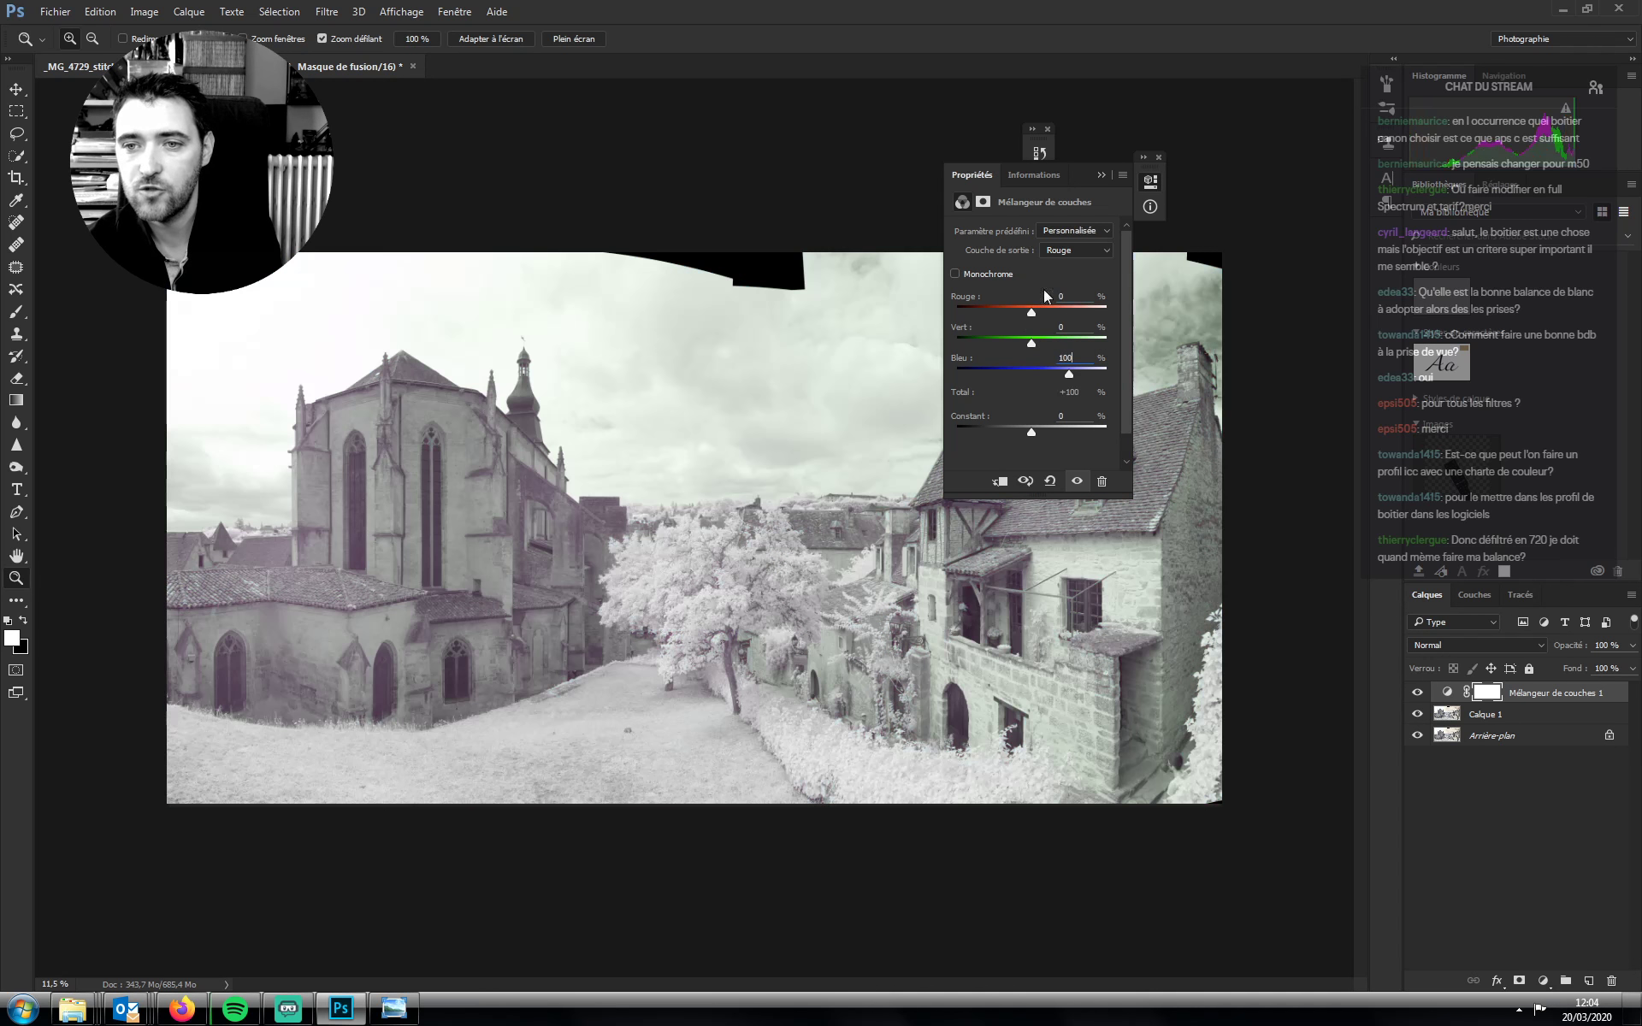
pyautogui.click(1055, 286)
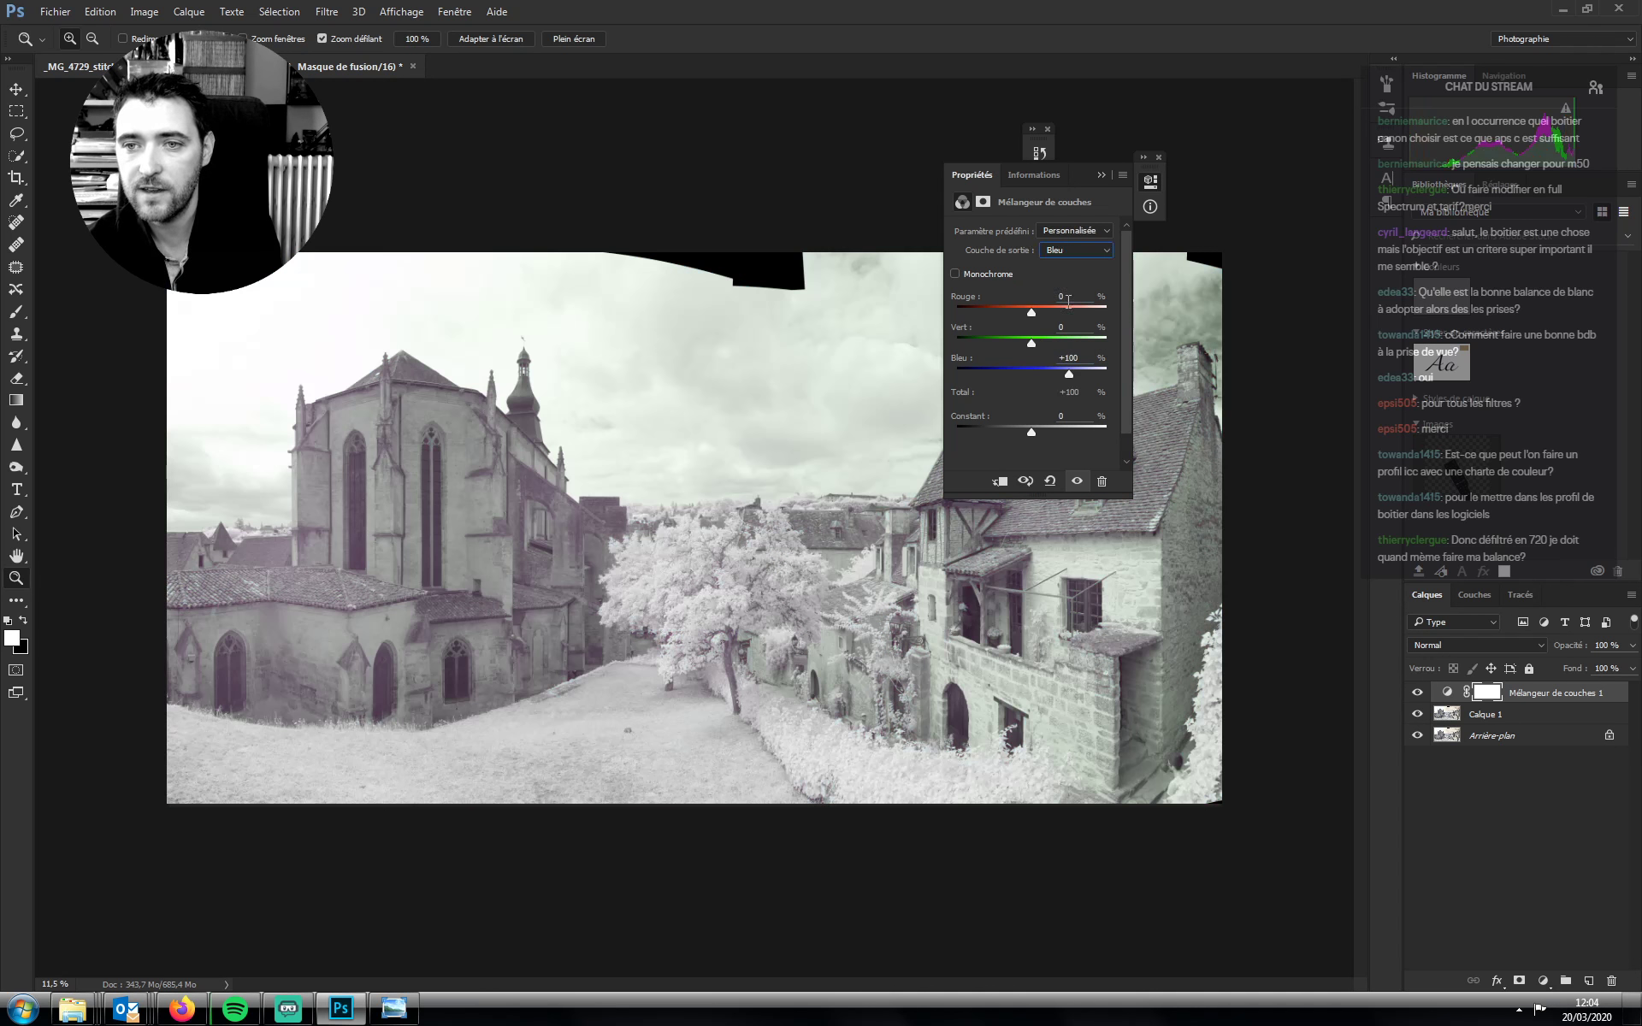
pyautogui.write('0')
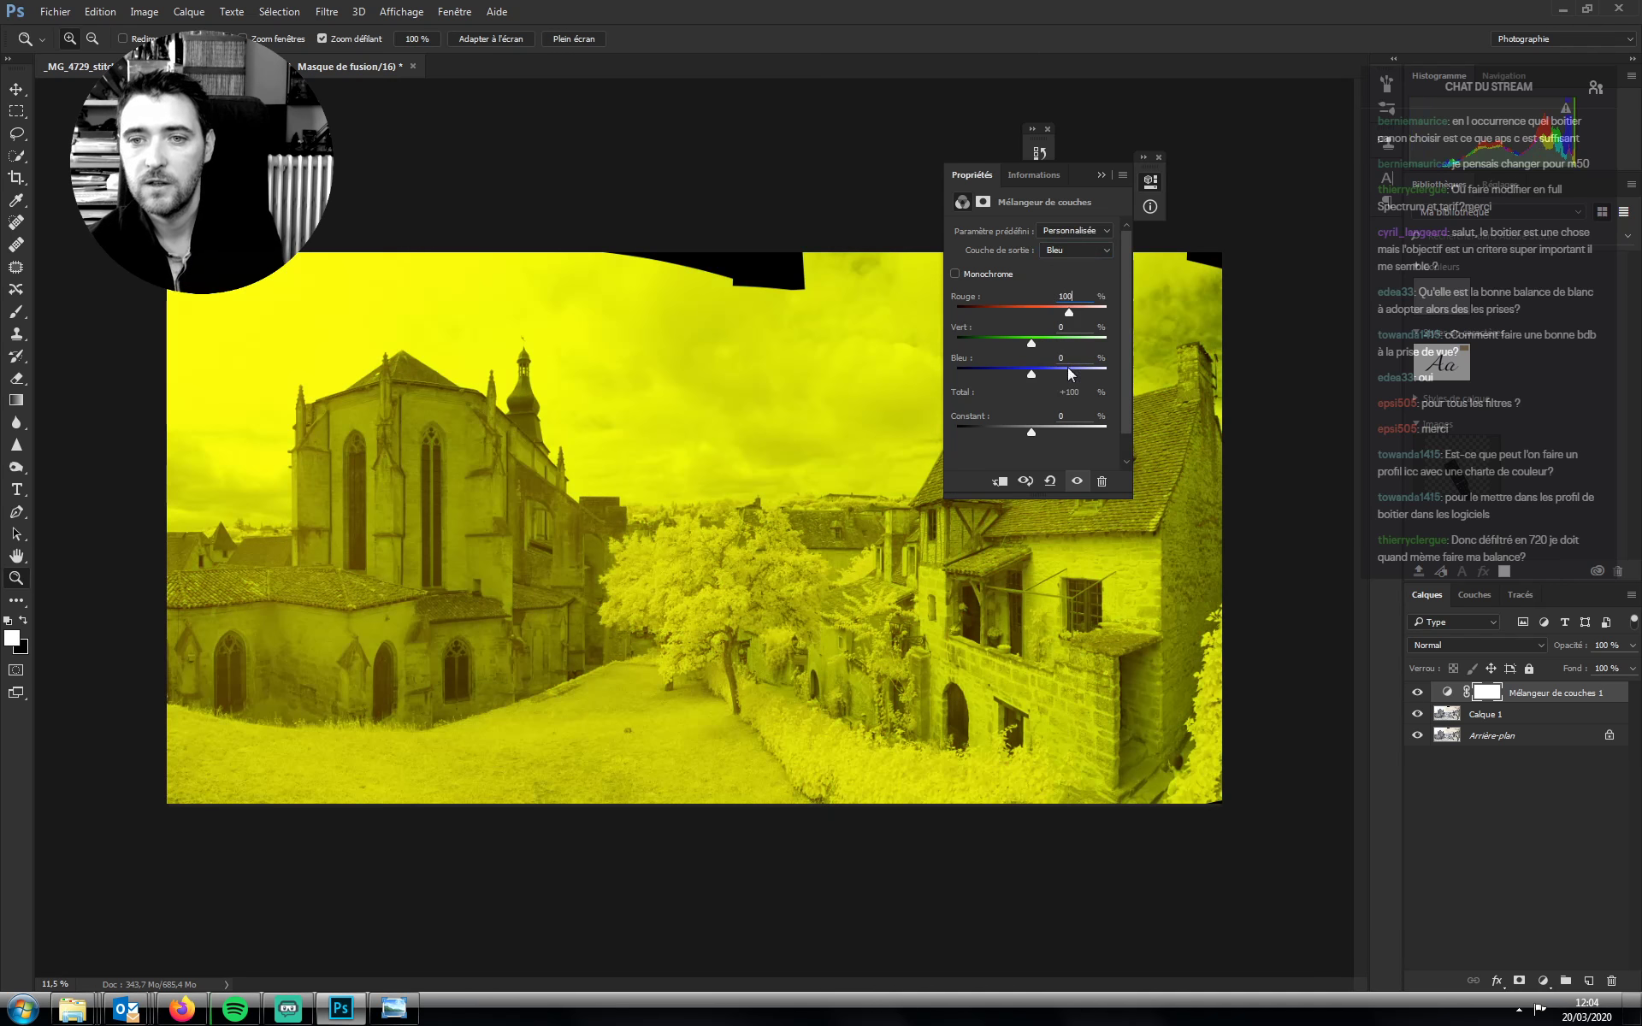
pyautogui.write('100')
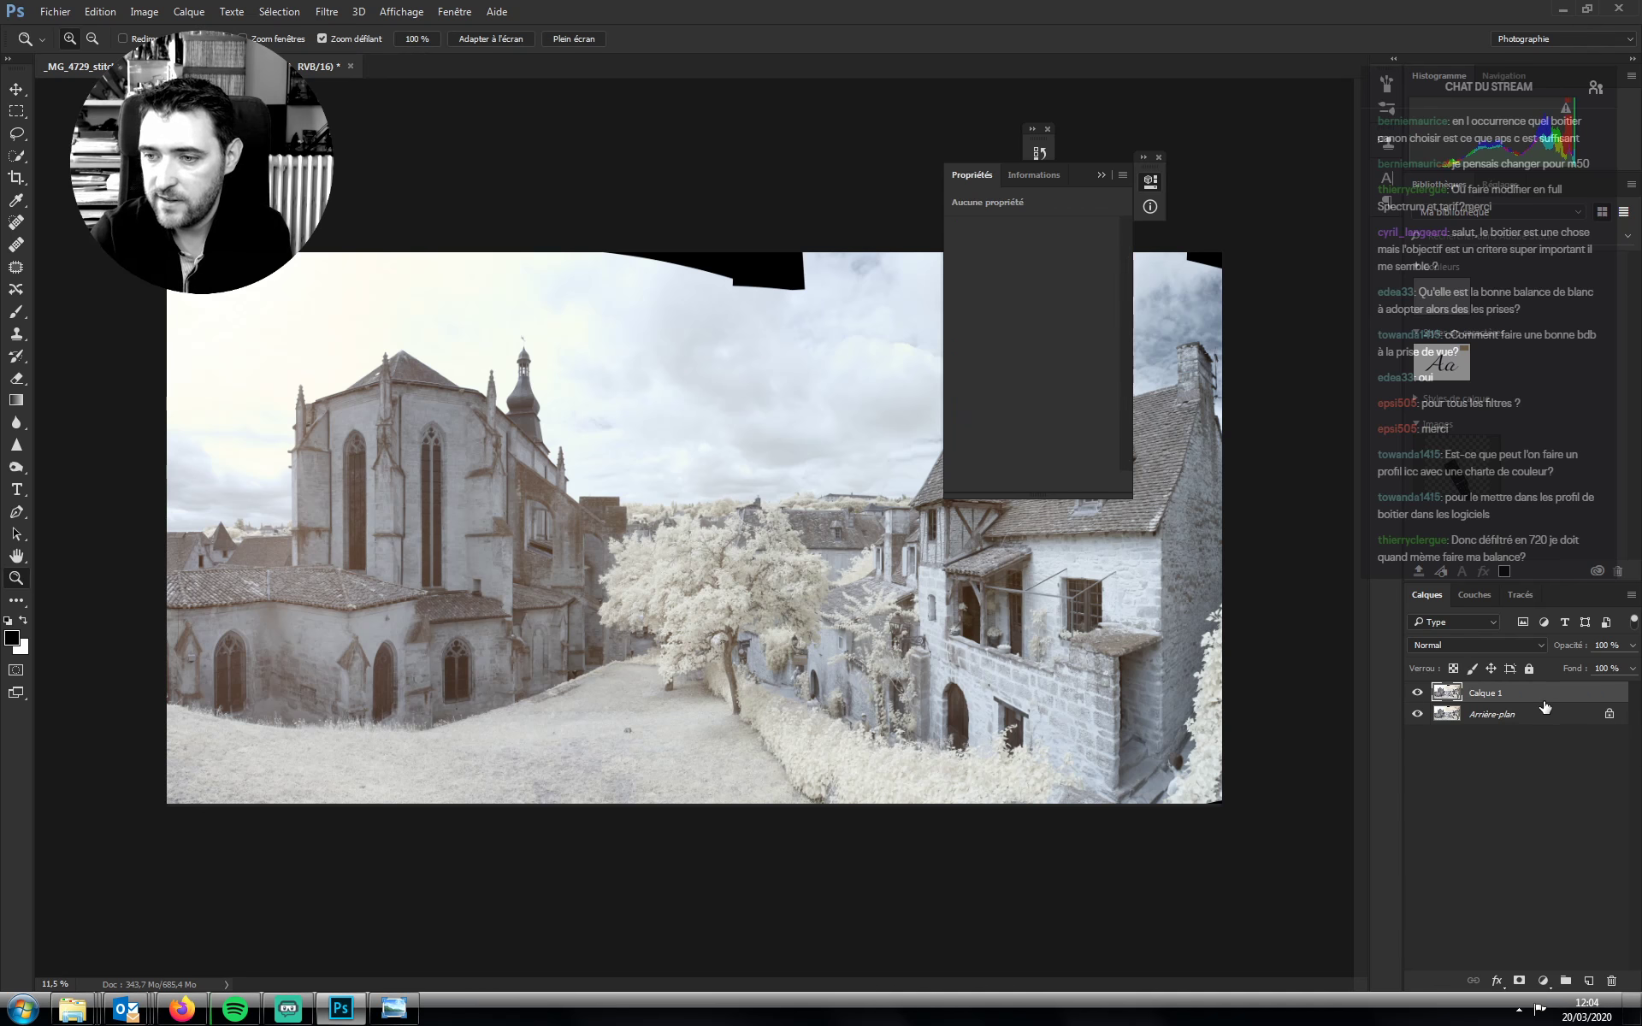
# Launch 3D LUT Creator from the desktop, view the reference panorama, and switch to 3D LUT Creator with the Photoshop image loaded
pyautogui.hotkey('alt', 'Tab')
pyautogui.click(1629, 1020)
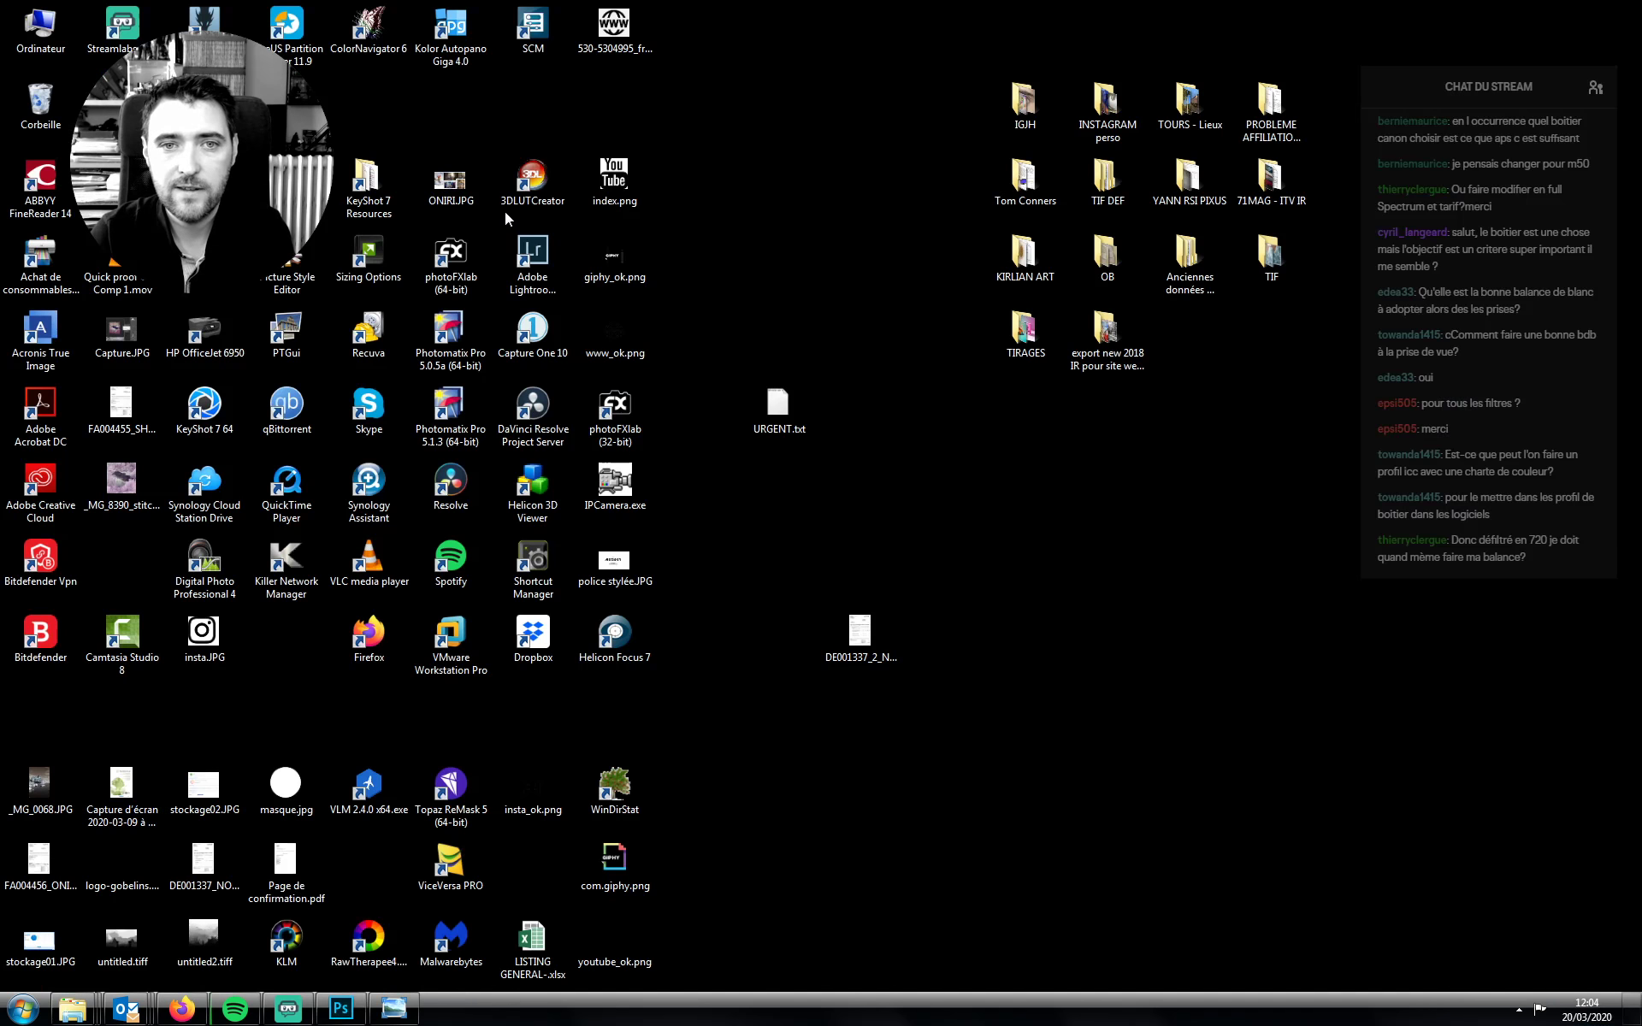
pyautogui.click(548, 187)
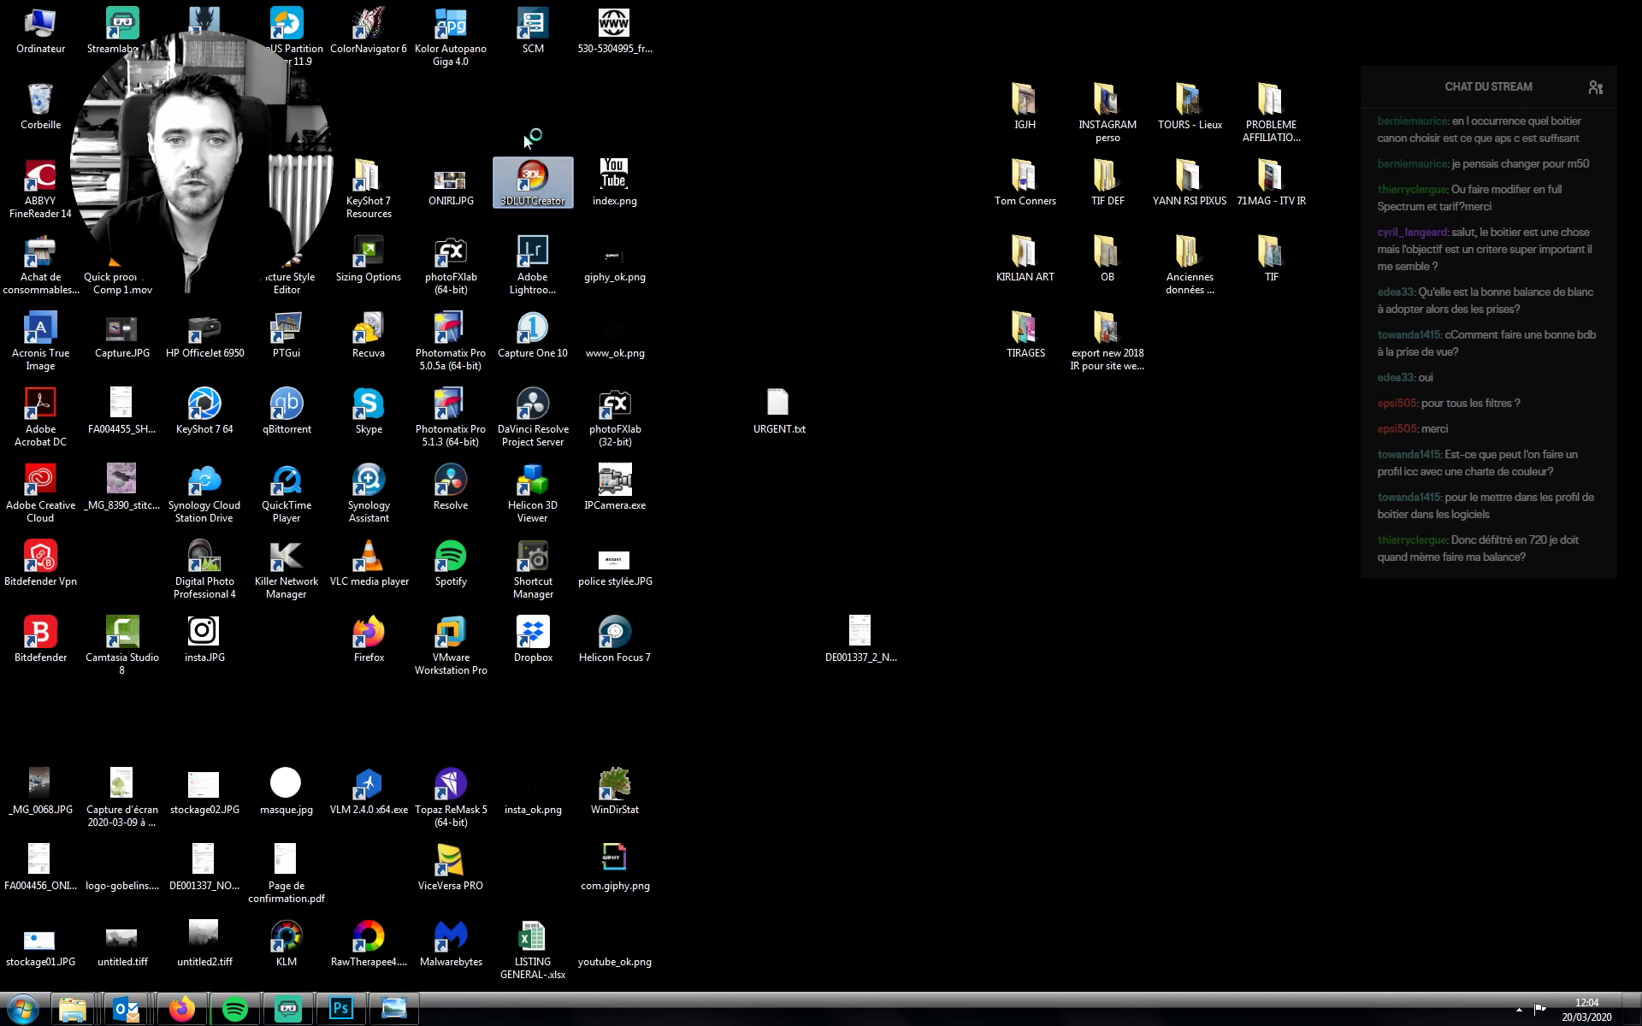
pyautogui.click(338, 1009)
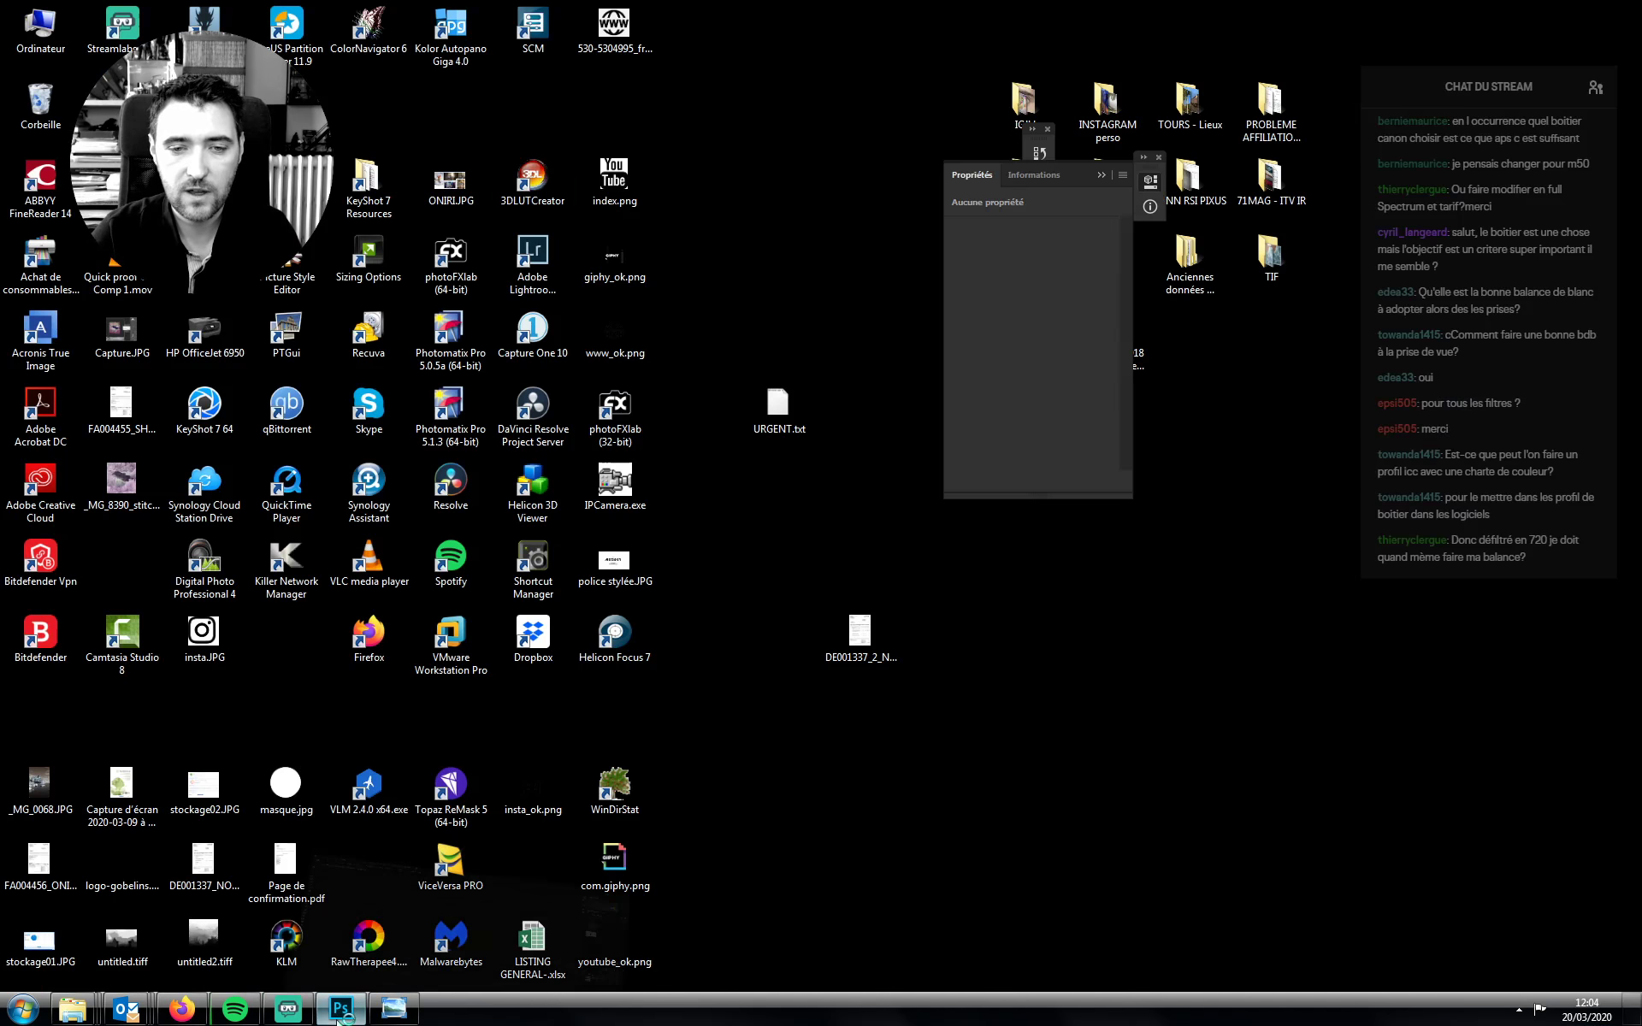
pyautogui.click(384, 1010)
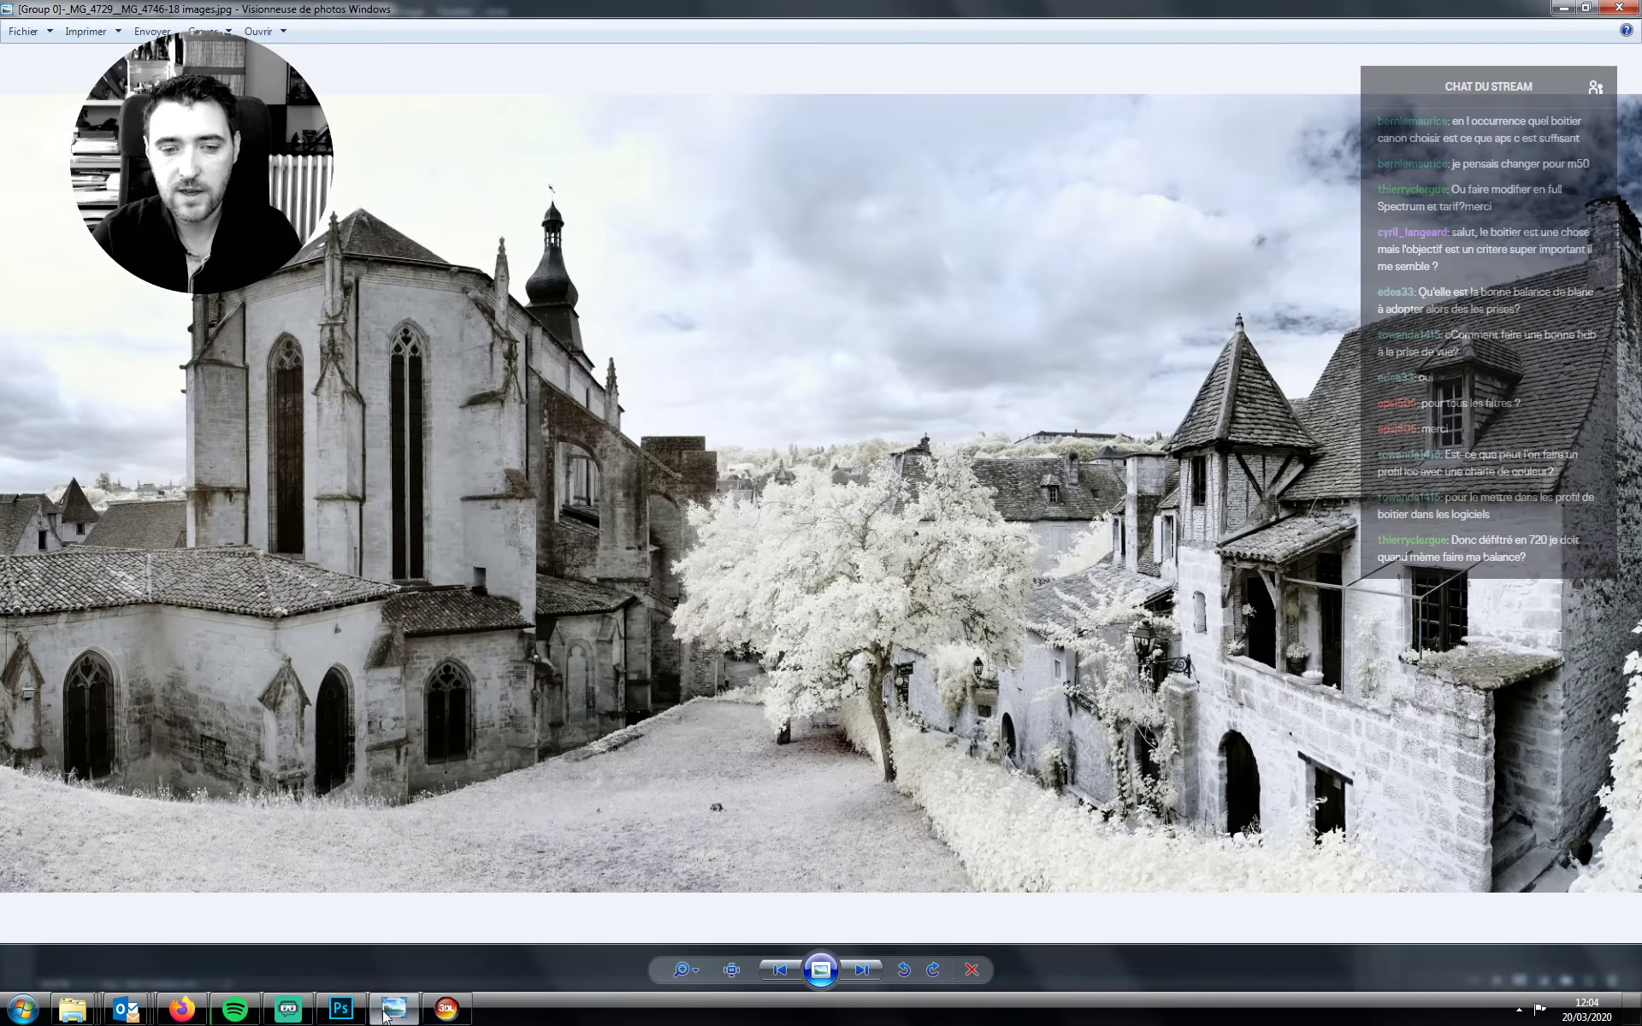
pyautogui.click(447, 1010)
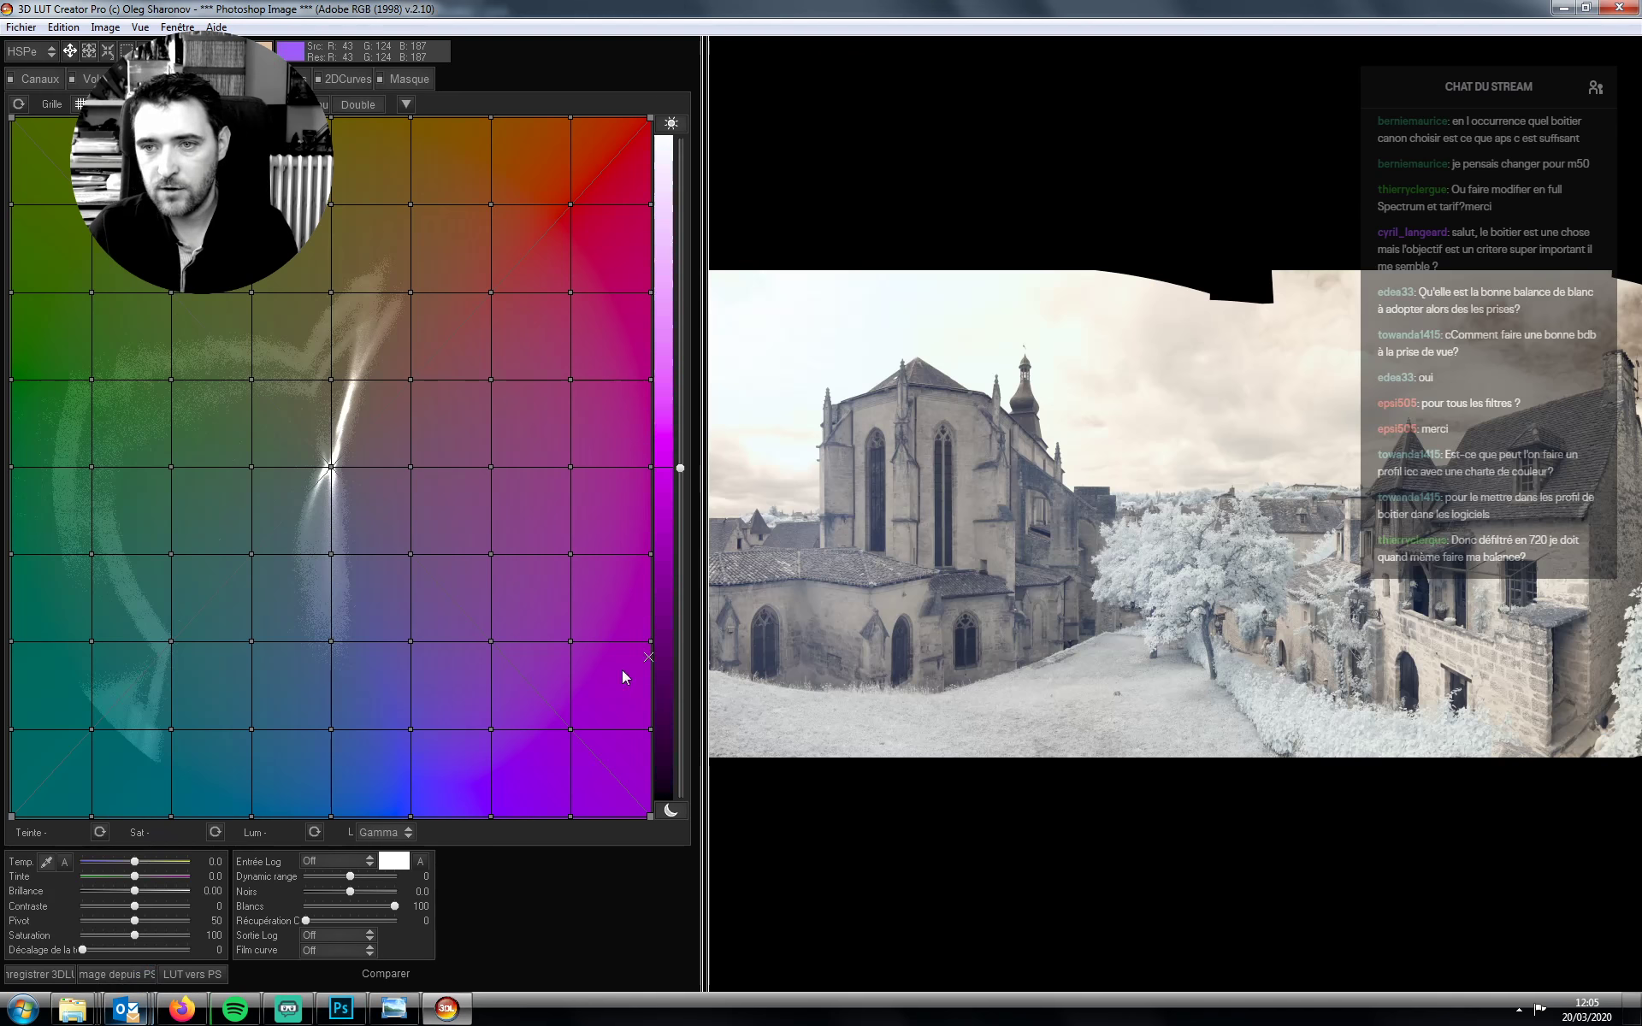
# Try out red-blue swaps in the channel matrix by moving the red and blue primaries to several positions, and reset the matrix
pyautogui.click(39, 78)
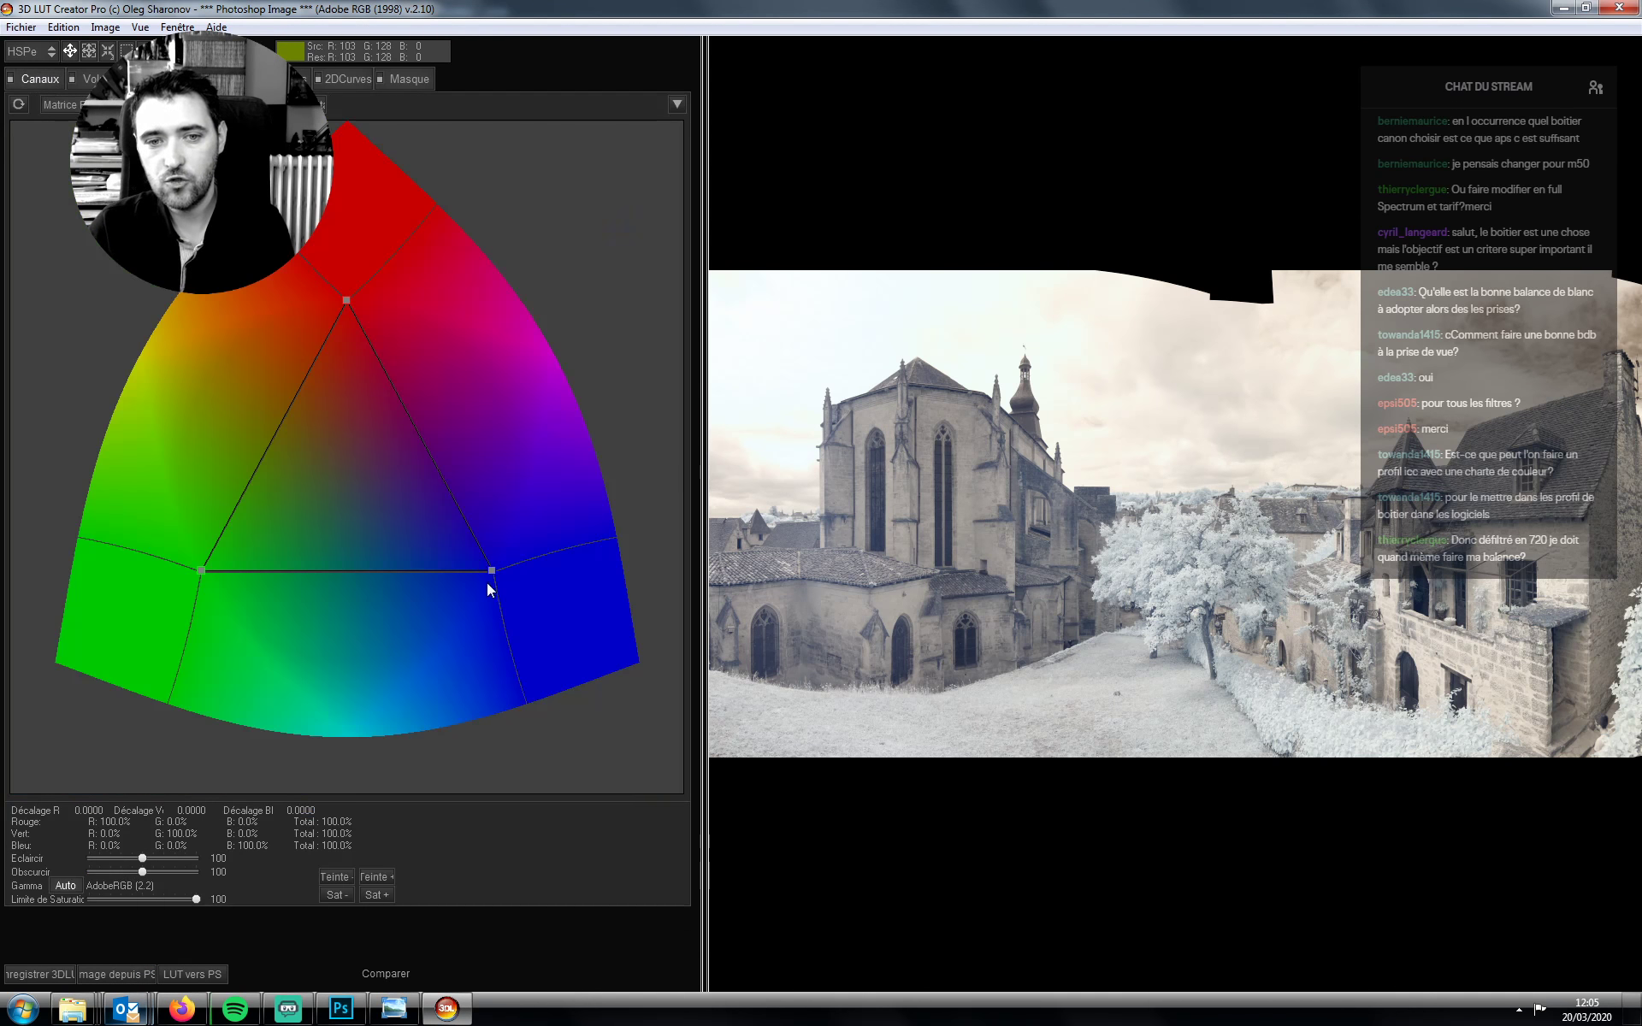
pyautogui.moveTo(346, 299); pyautogui.dragTo(452, 343)
pyautogui.doubleClick(443, 326)
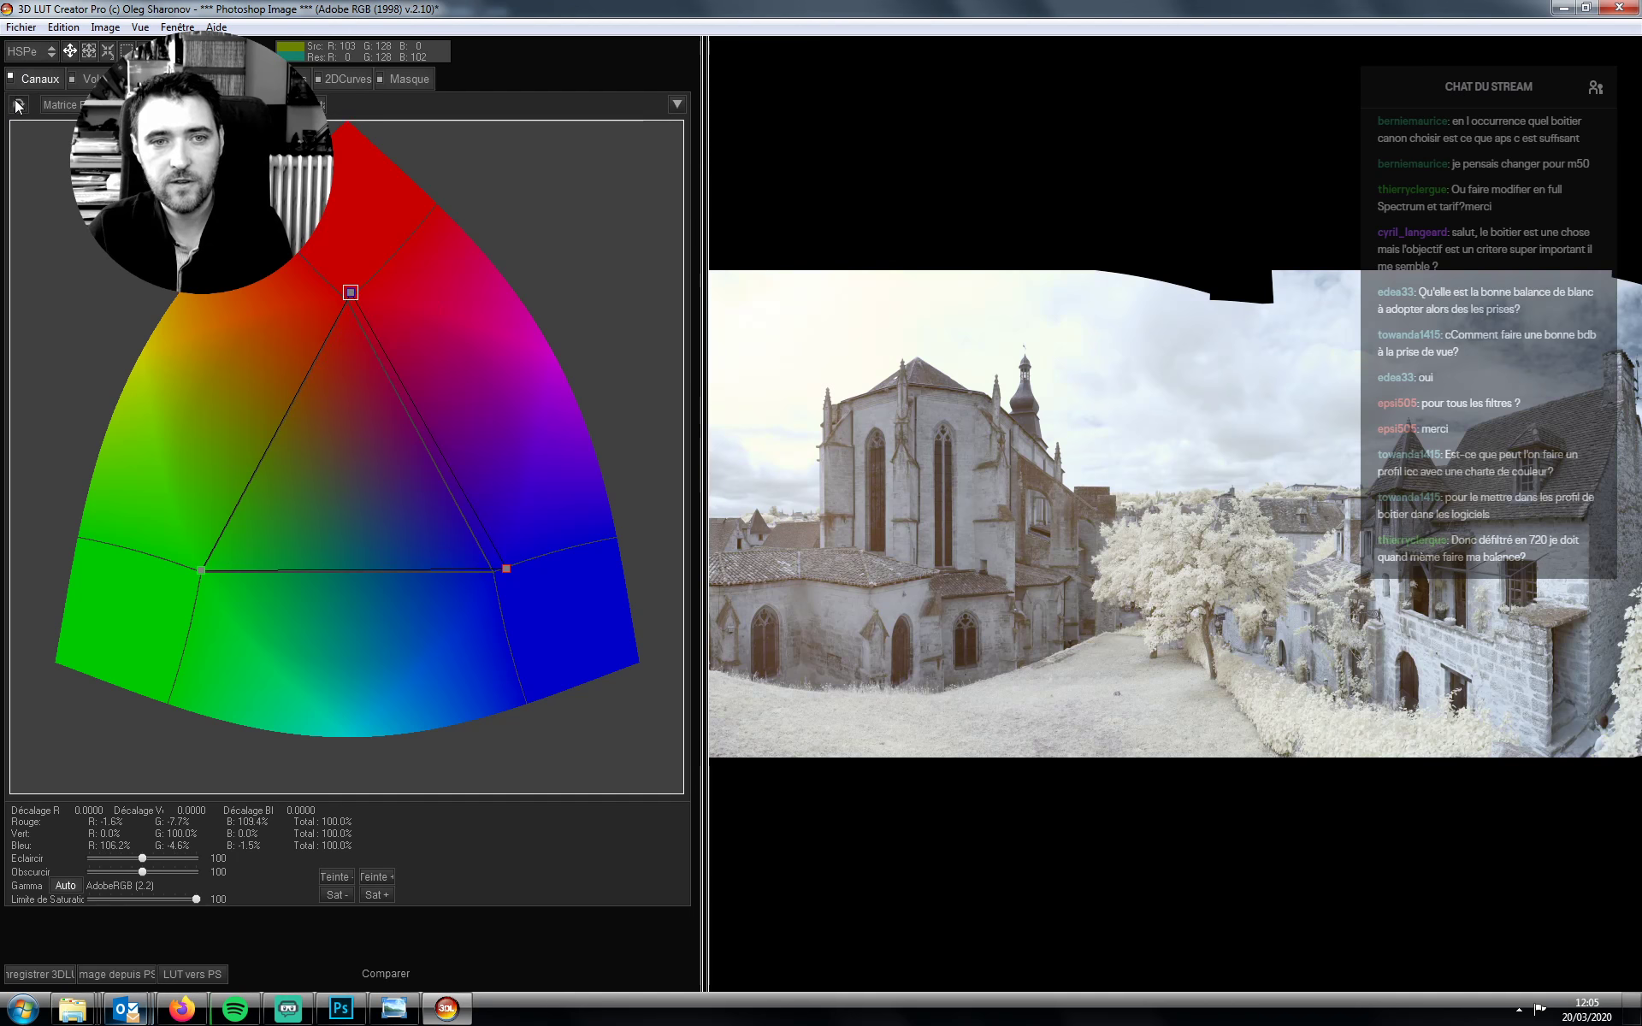
pyautogui.moveTo(346, 301); pyautogui.dragTo(361, 301)
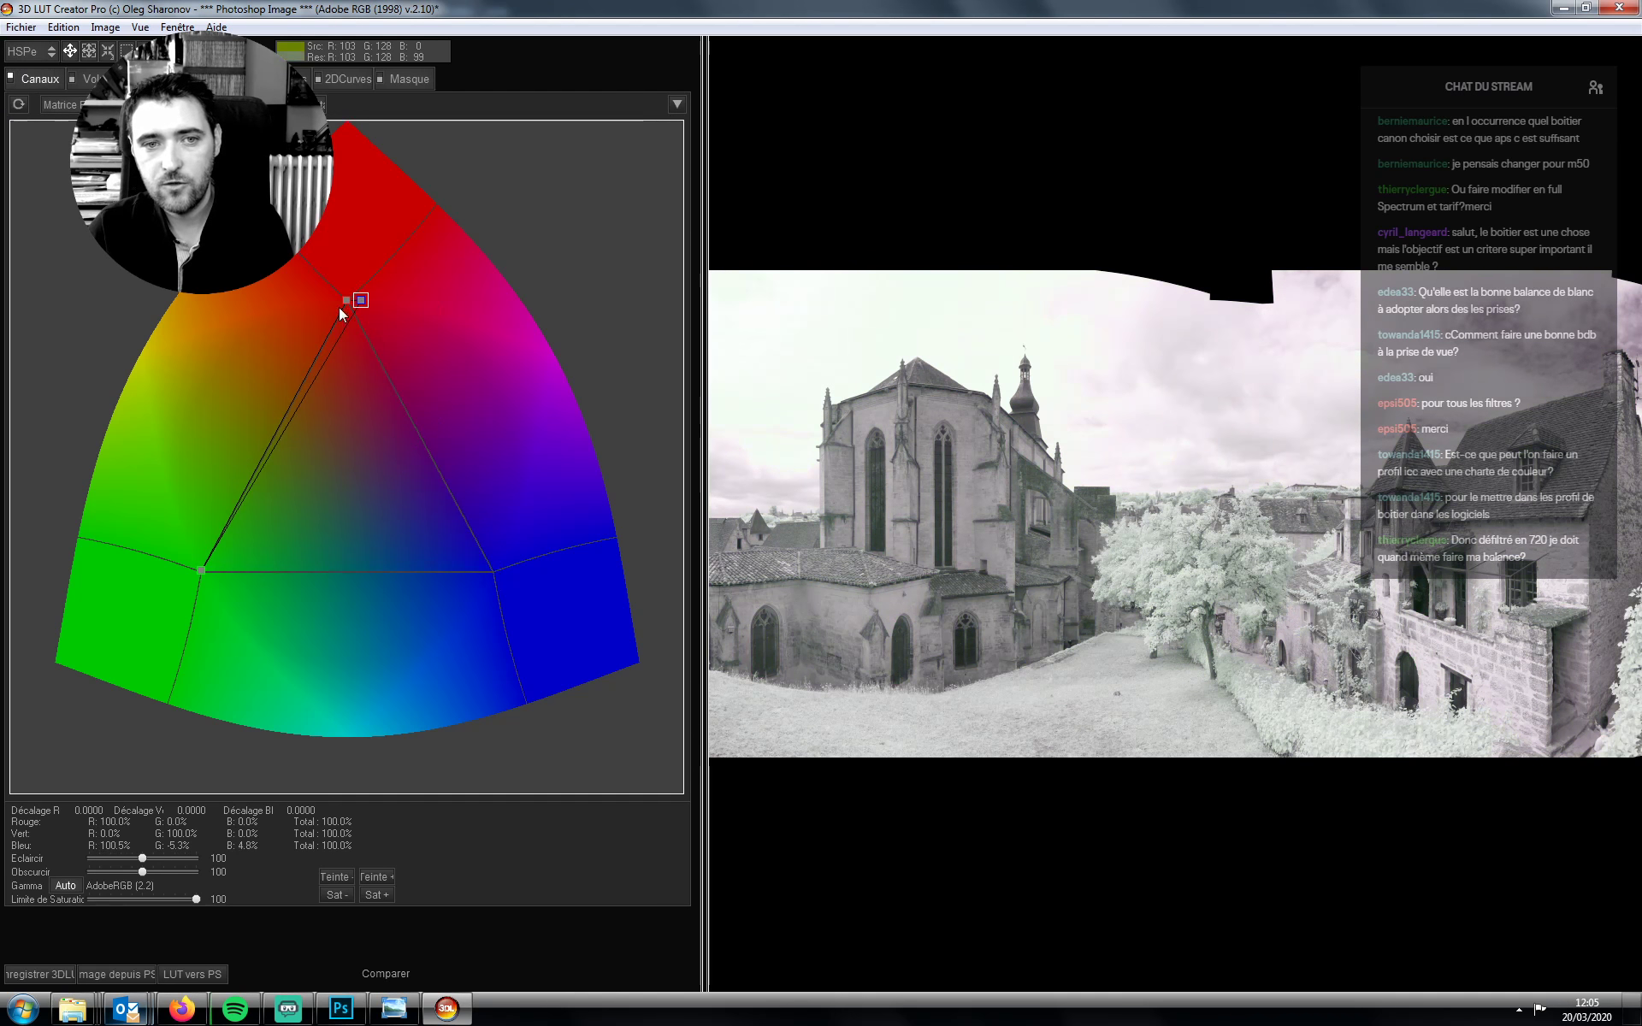
pyautogui.moveTo(490, 571)
pyautogui.mouseDown()
pyautogui.moveTo(425, 469)
pyautogui.moveTo(492, 575)
pyautogui.mouseUp()
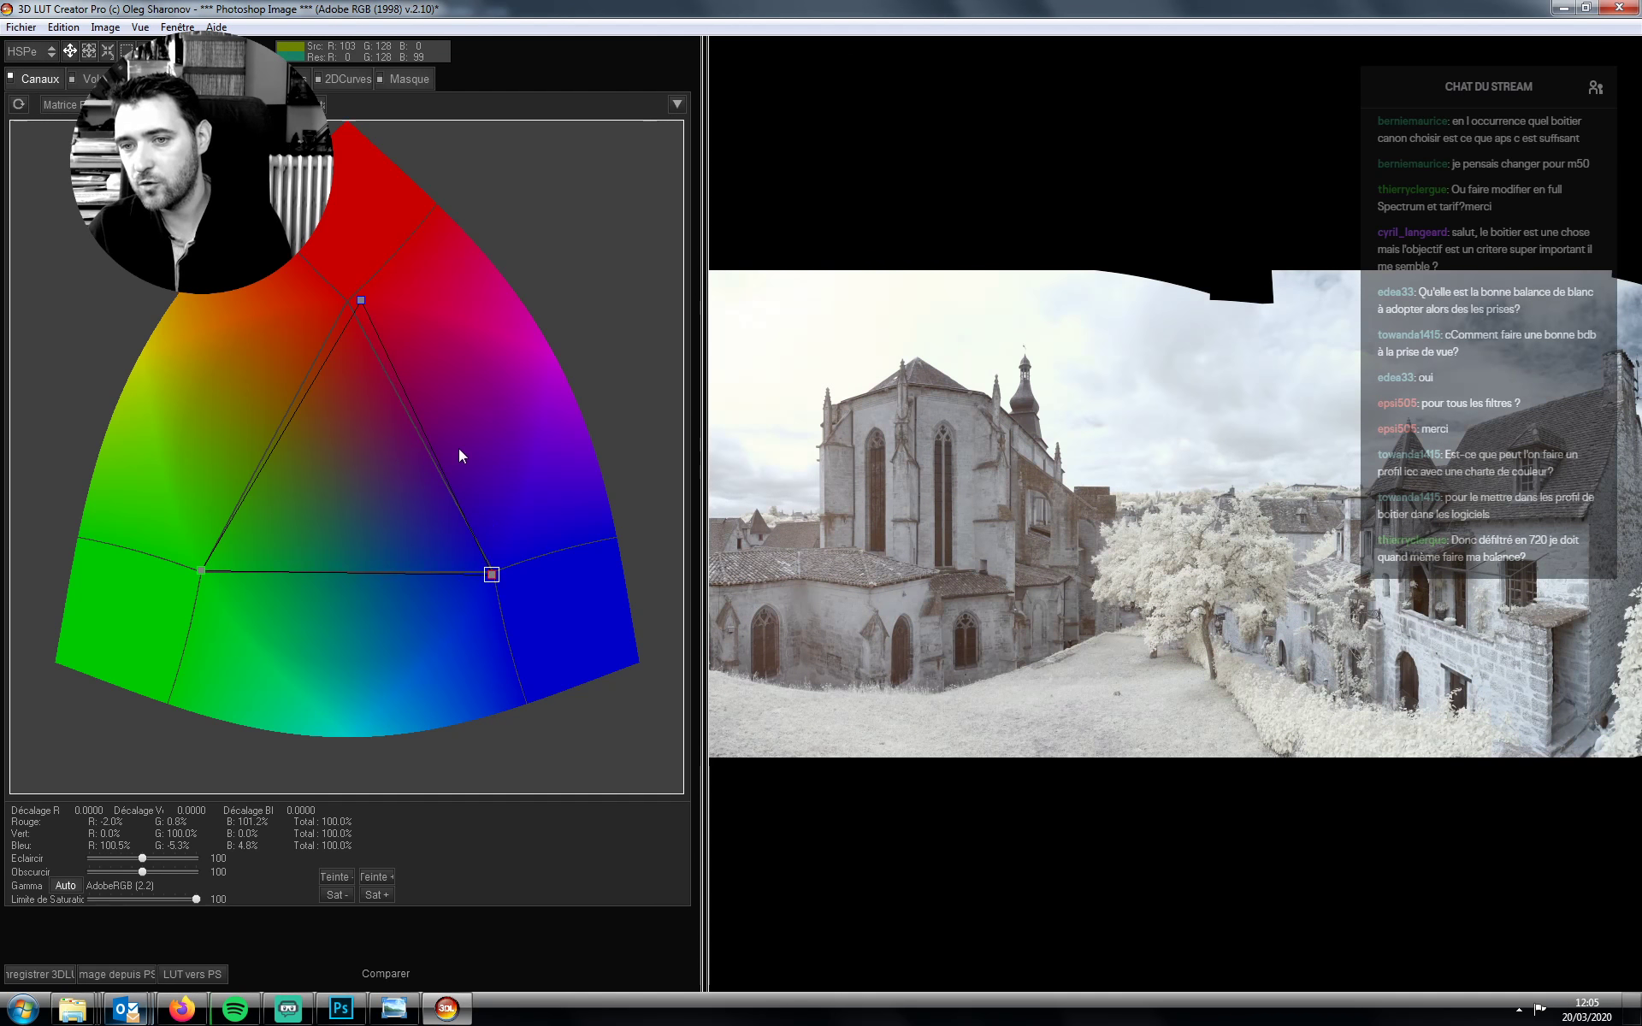
pyautogui.moveTo(358, 301)
pyautogui.mouseDown()
pyautogui.moveTo(338, 269)
pyautogui.moveTo(164, 321)
pyautogui.moveTo(155, 298)
pyautogui.moveTo(368, 722)
pyautogui.moveTo(524, 715)
pyautogui.moveTo(153, 312)
pyautogui.moveTo(629, 367)
pyautogui.moveTo(594, 744)
pyautogui.moveTo(441, 762)
pyautogui.moveTo(108, 430)
pyautogui.moveTo(502, 212)
pyautogui.moveTo(205, 236)
pyautogui.mouseUp()
pyautogui.moveTo(168, 466); pyautogui.dragTo(345, 299)
pyautogui.moveTo(492, 574); pyautogui.dragTo(609, 736)
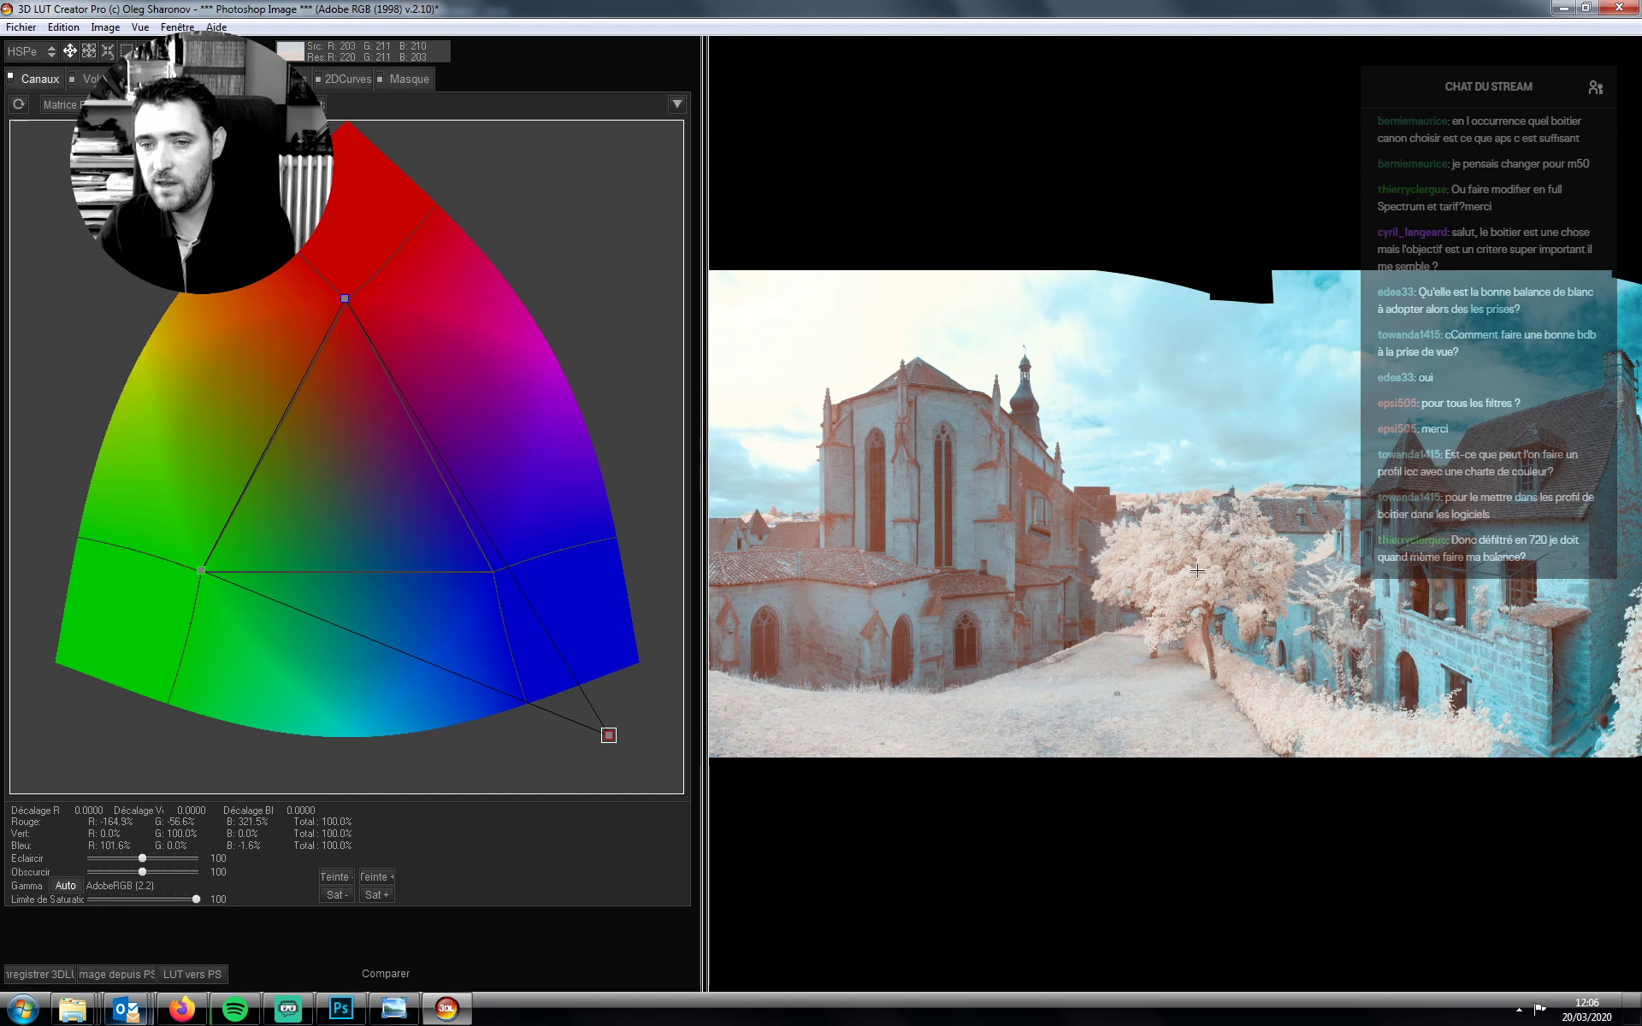
pyautogui.click(18, 103)
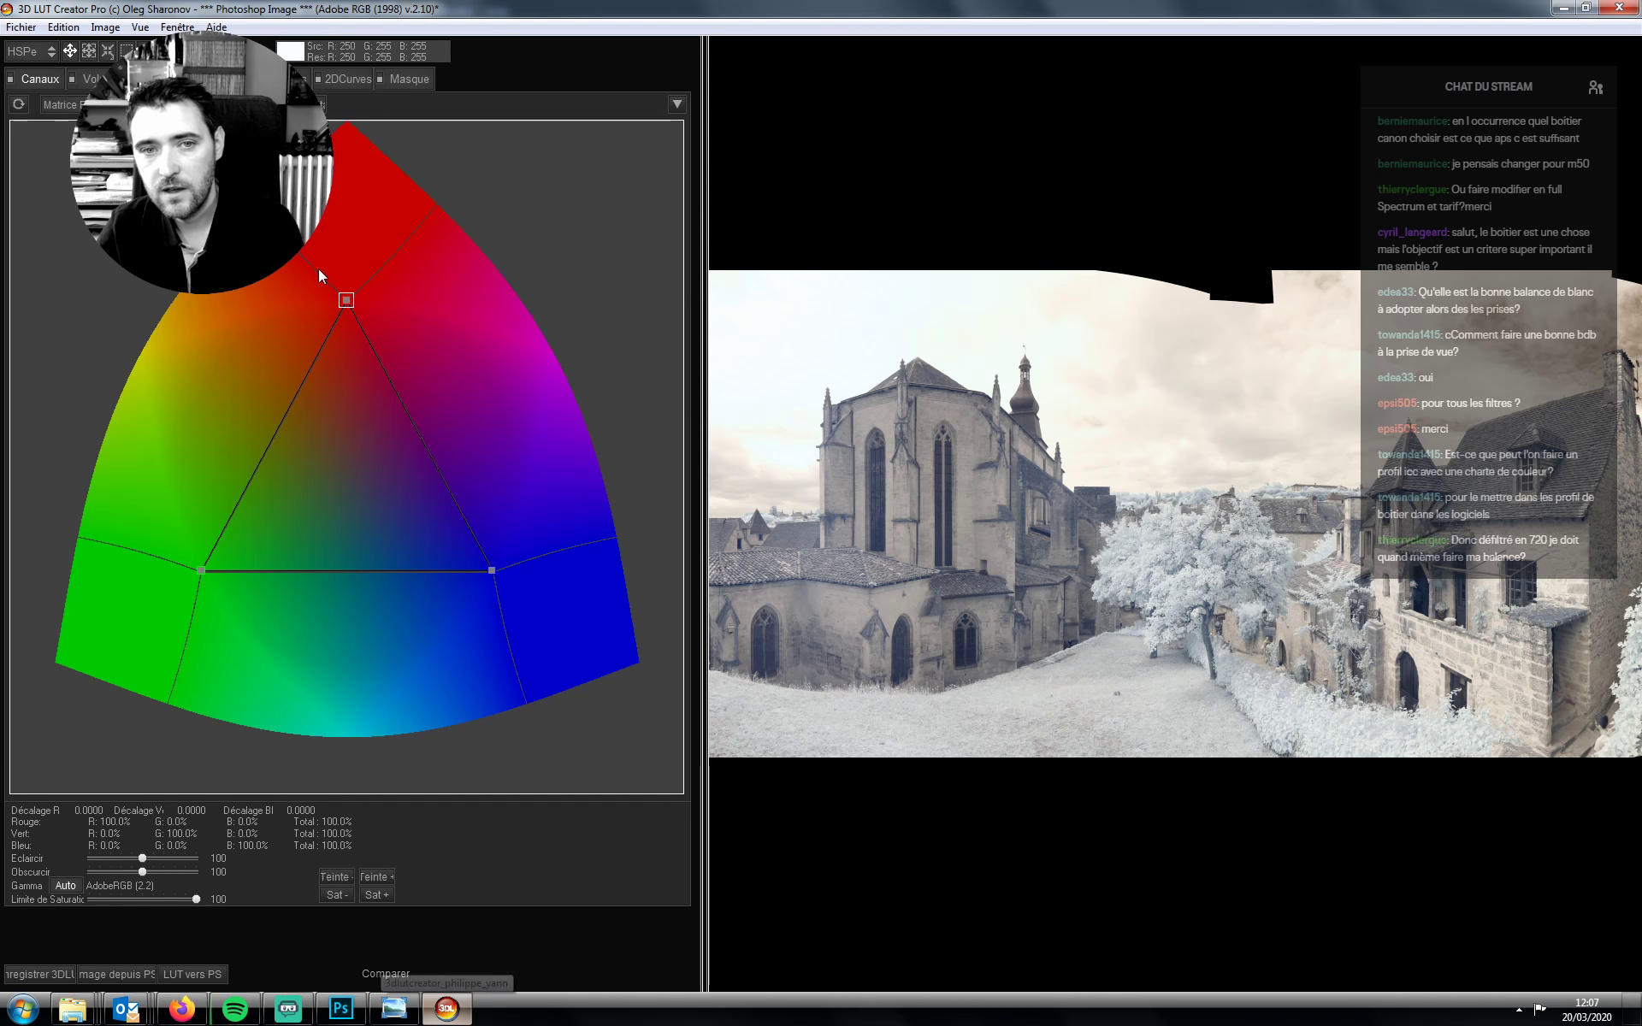
# Swap the red and blue primaries in the channel matrix and offset the green primary slightly outward
pyautogui.moveTo(341, 297); pyautogui.dragTo(471, 557)
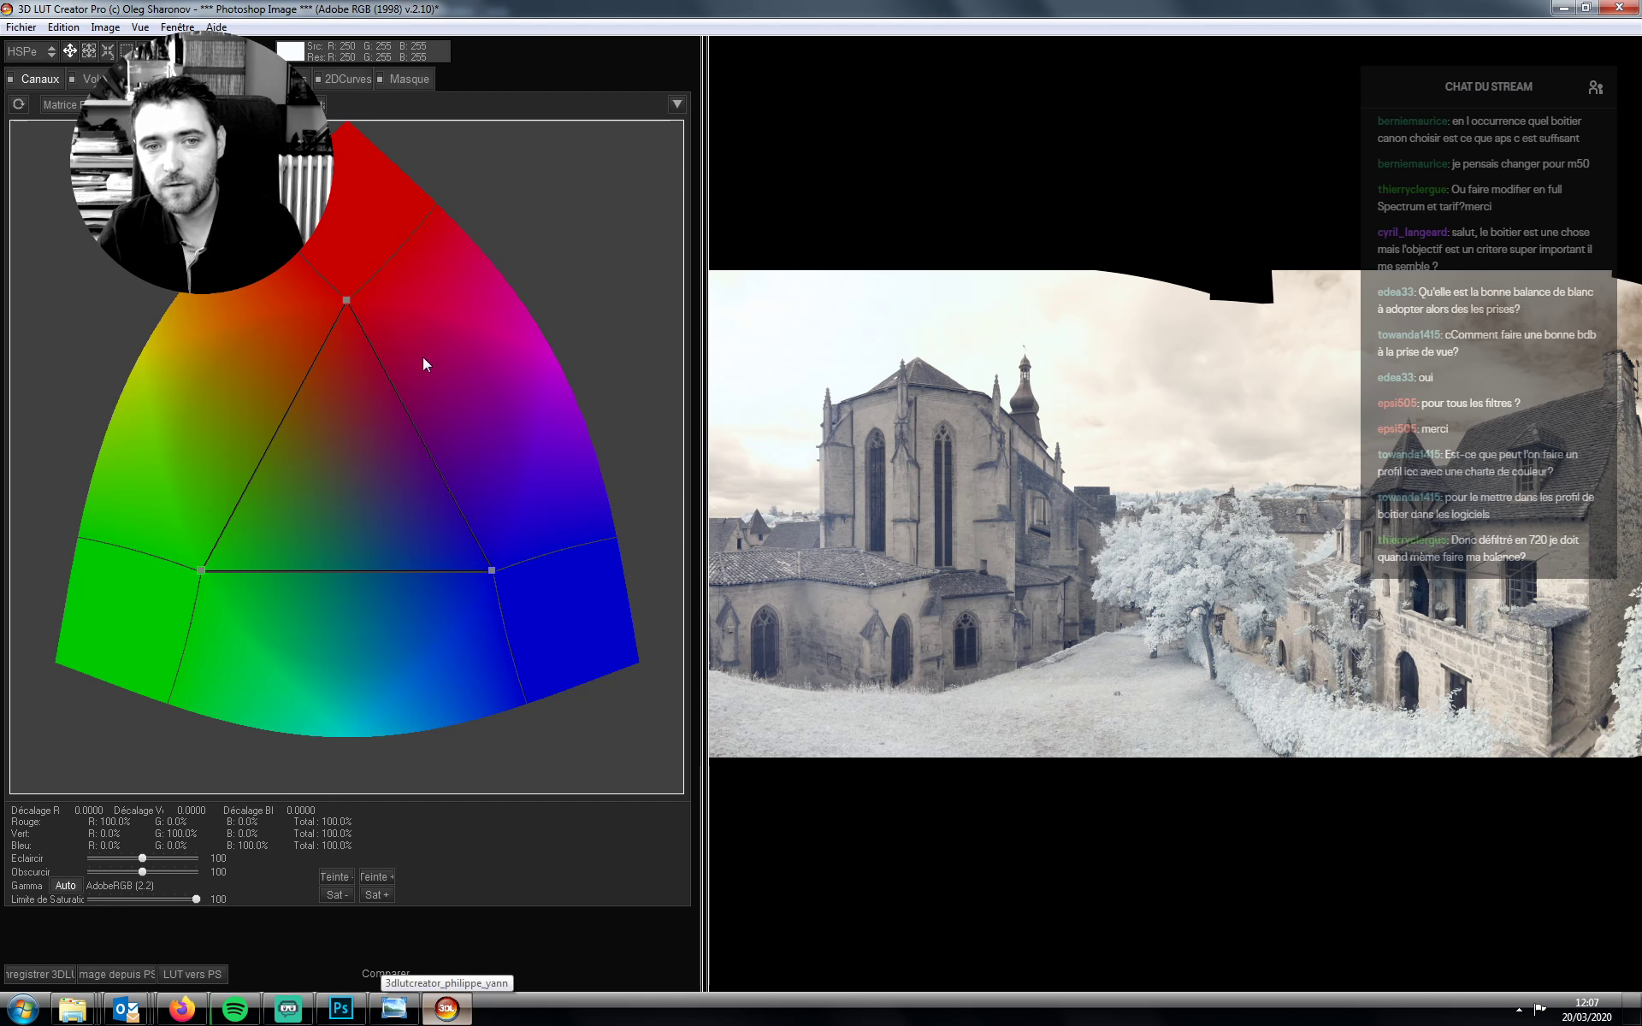
pyautogui.moveTo(346, 300)
pyautogui.mouseDown()
pyautogui.moveTo(495, 564)
pyautogui.moveTo(331, 293)
pyautogui.moveTo(348, 296)
pyautogui.mouseUp()
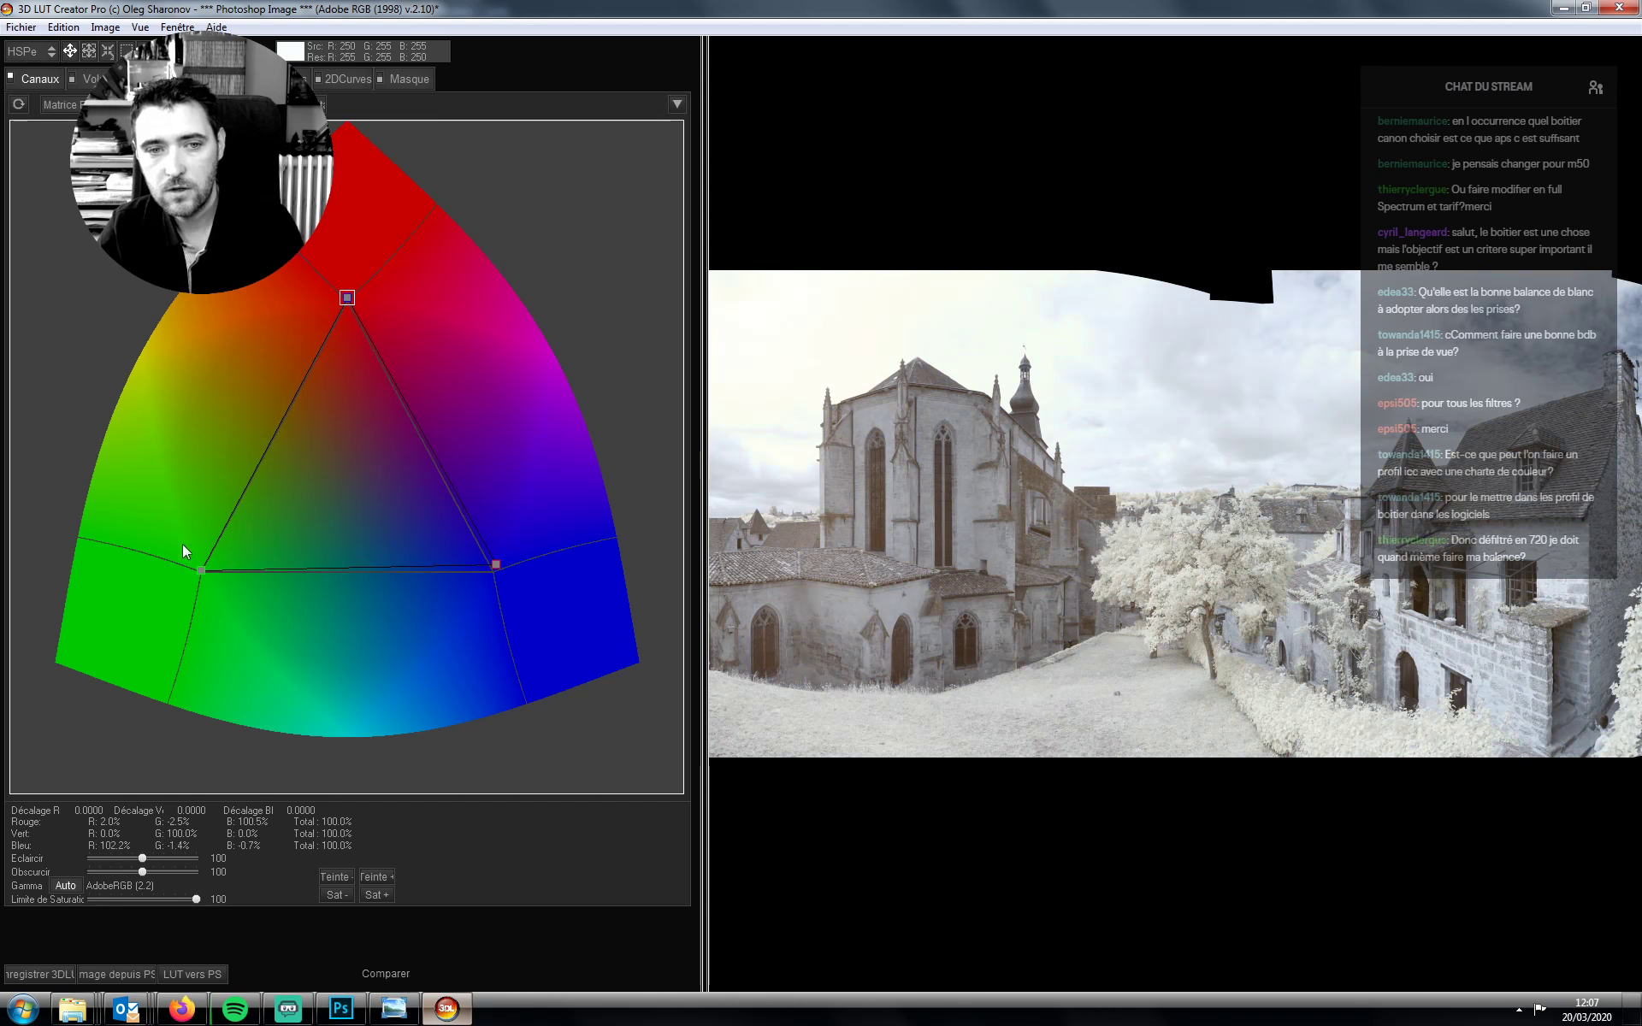
pyautogui.moveTo(200, 571); pyautogui.dragTo(177, 531)
# Move the luminance mix point of the volume adjustment past the green-blue edge to favour green and blue over red
pyautogui.click(3, 80)
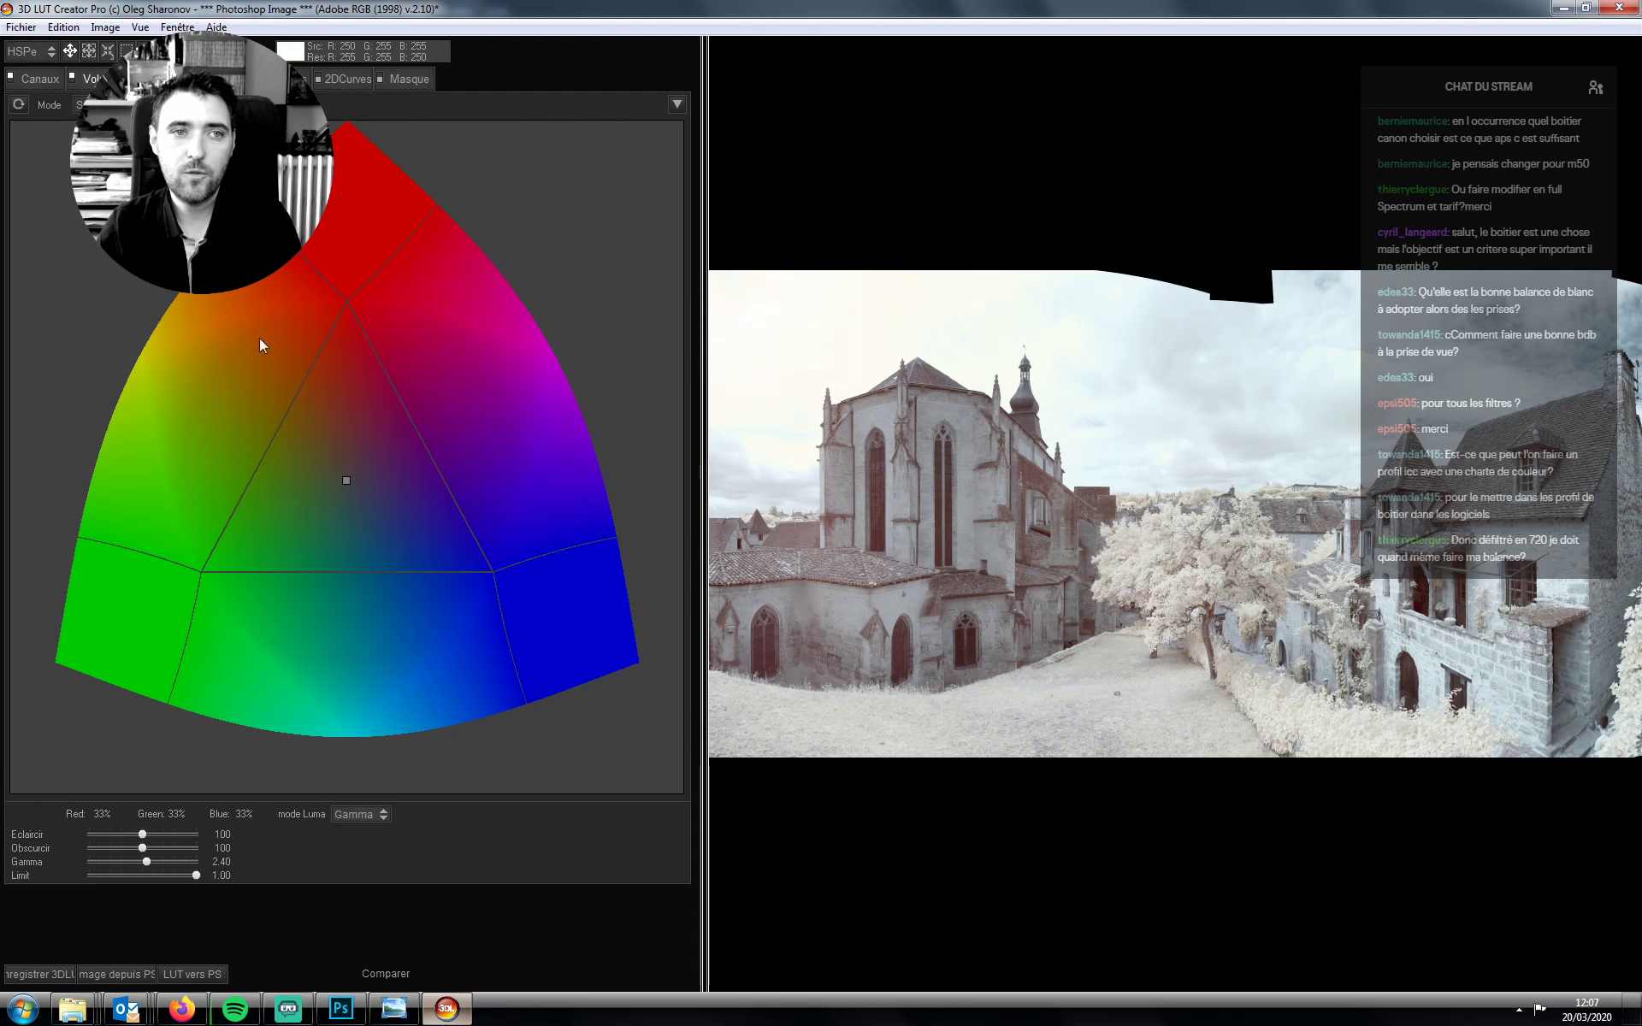
pyautogui.moveTo(345, 480); pyautogui.dragTo(383, 586)
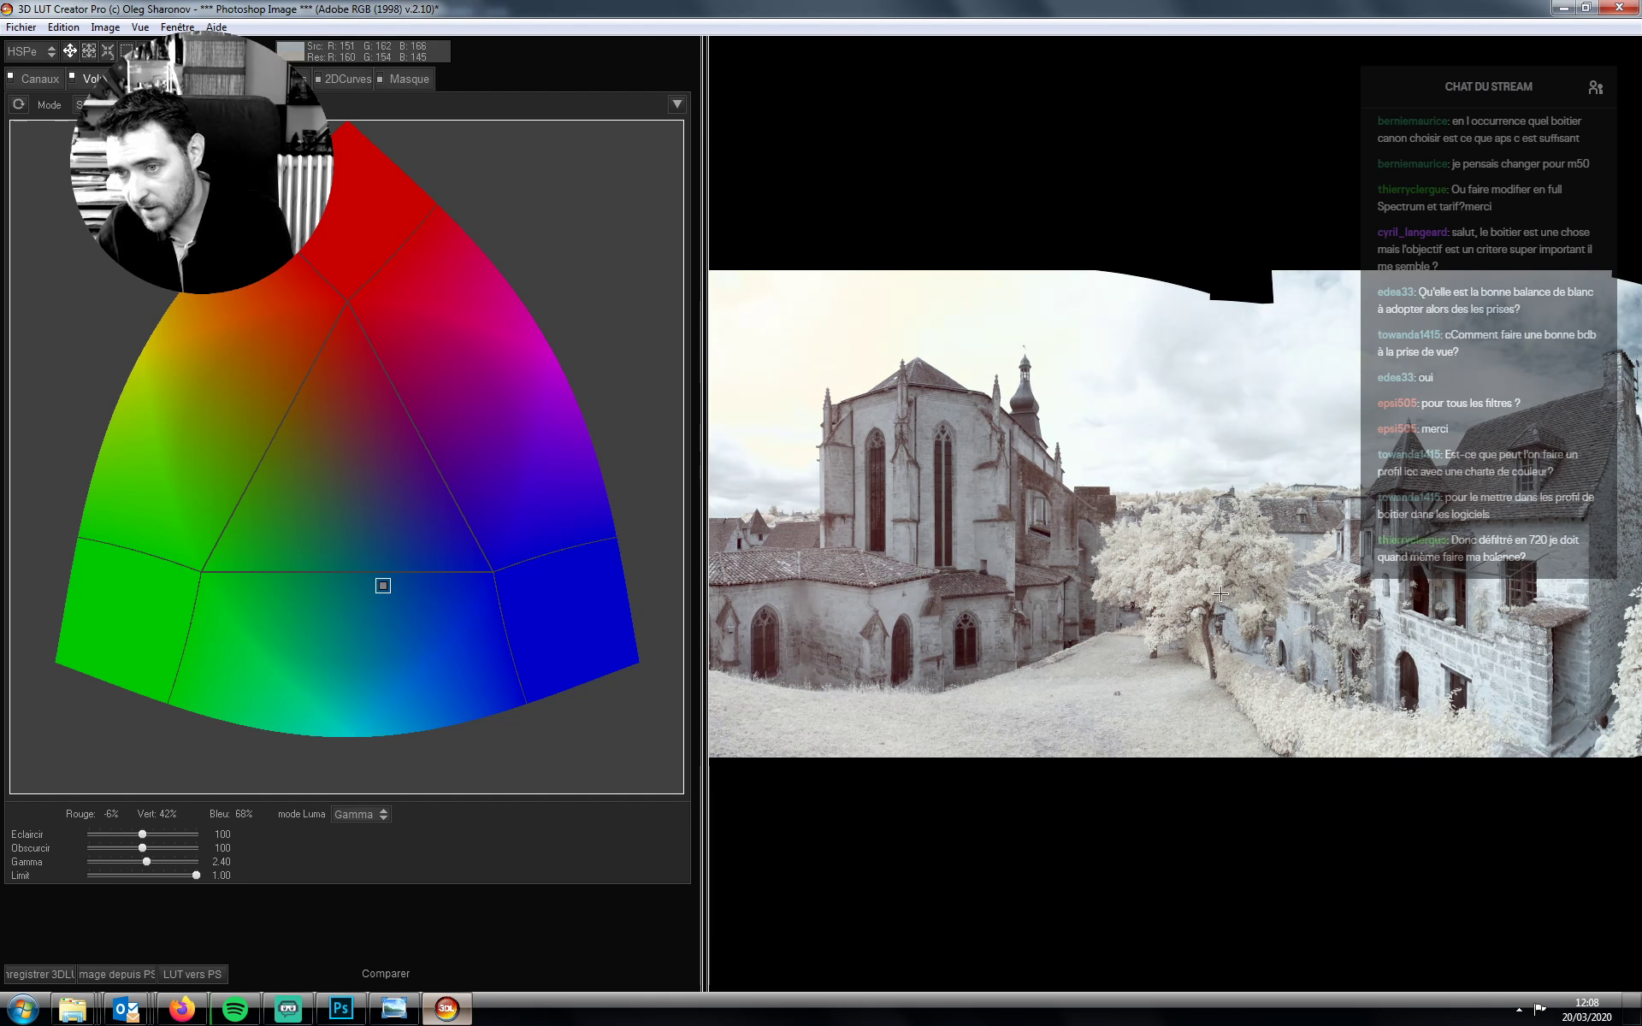
pyautogui.moveTo(382, 585); pyautogui.dragTo(349, 622)
# Set the colour temperature to -0.9 and the blacks to -2.0, keeping the dynamic range at 0
pyautogui.click(213, 79)
pyautogui.moveTo(135, 861); pyautogui.dragTo(132, 870)
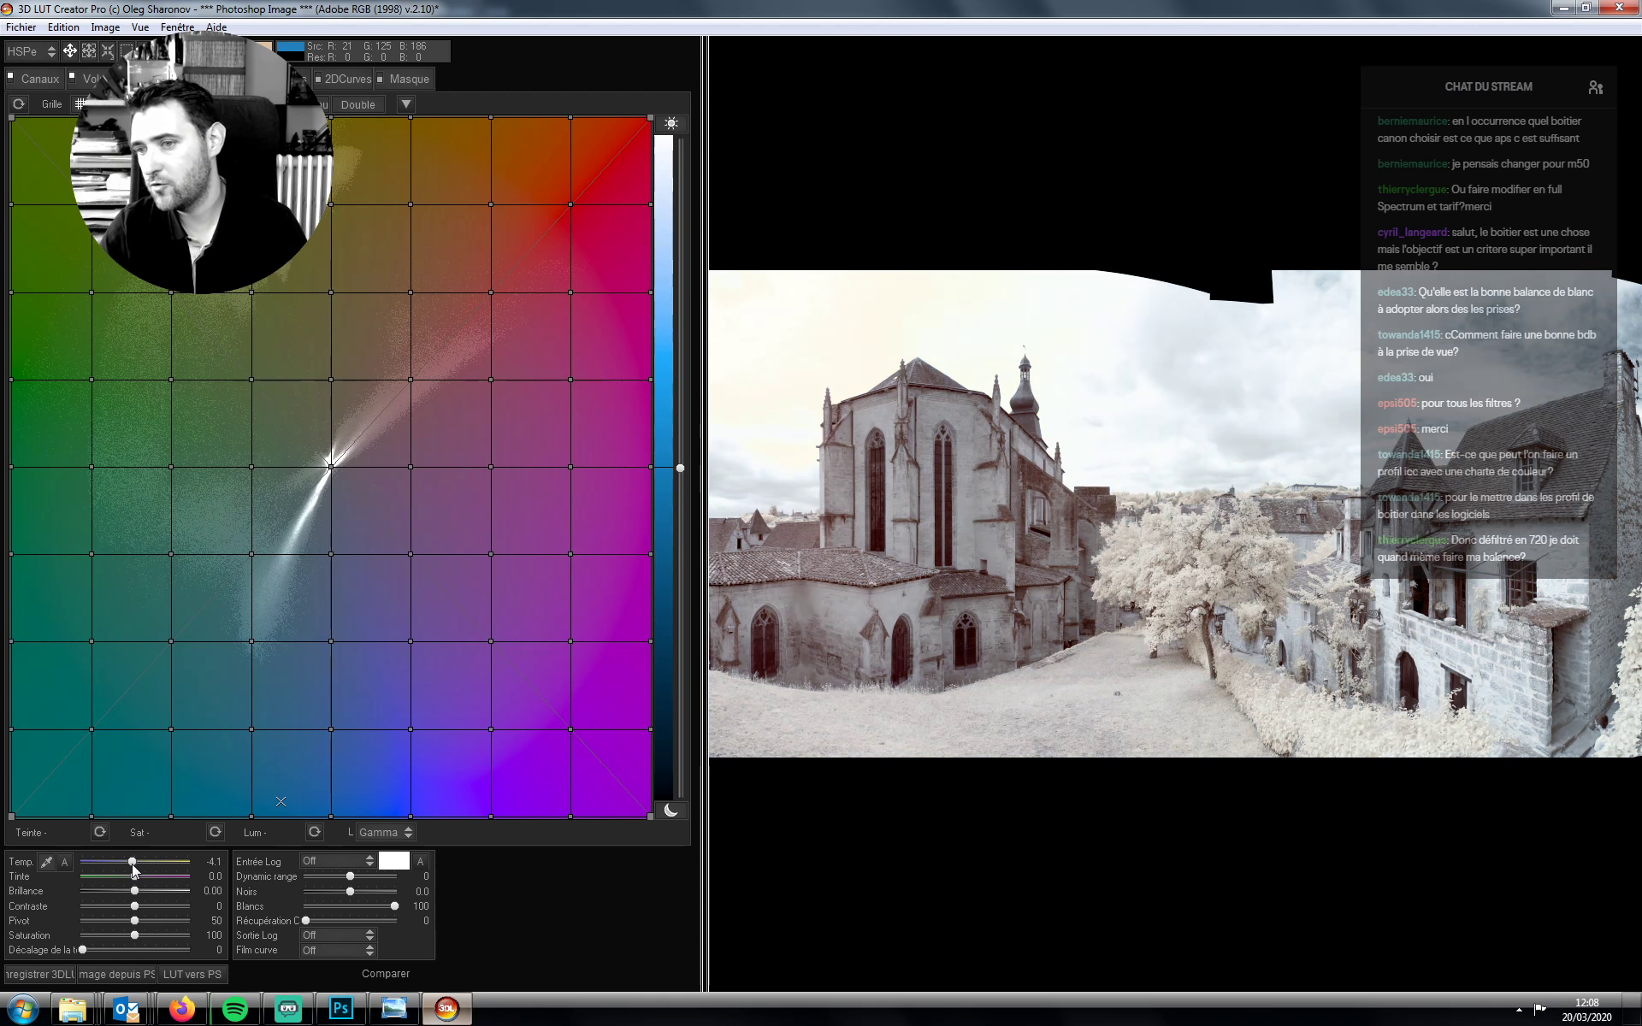
pyautogui.scroll(3, 125, 880)
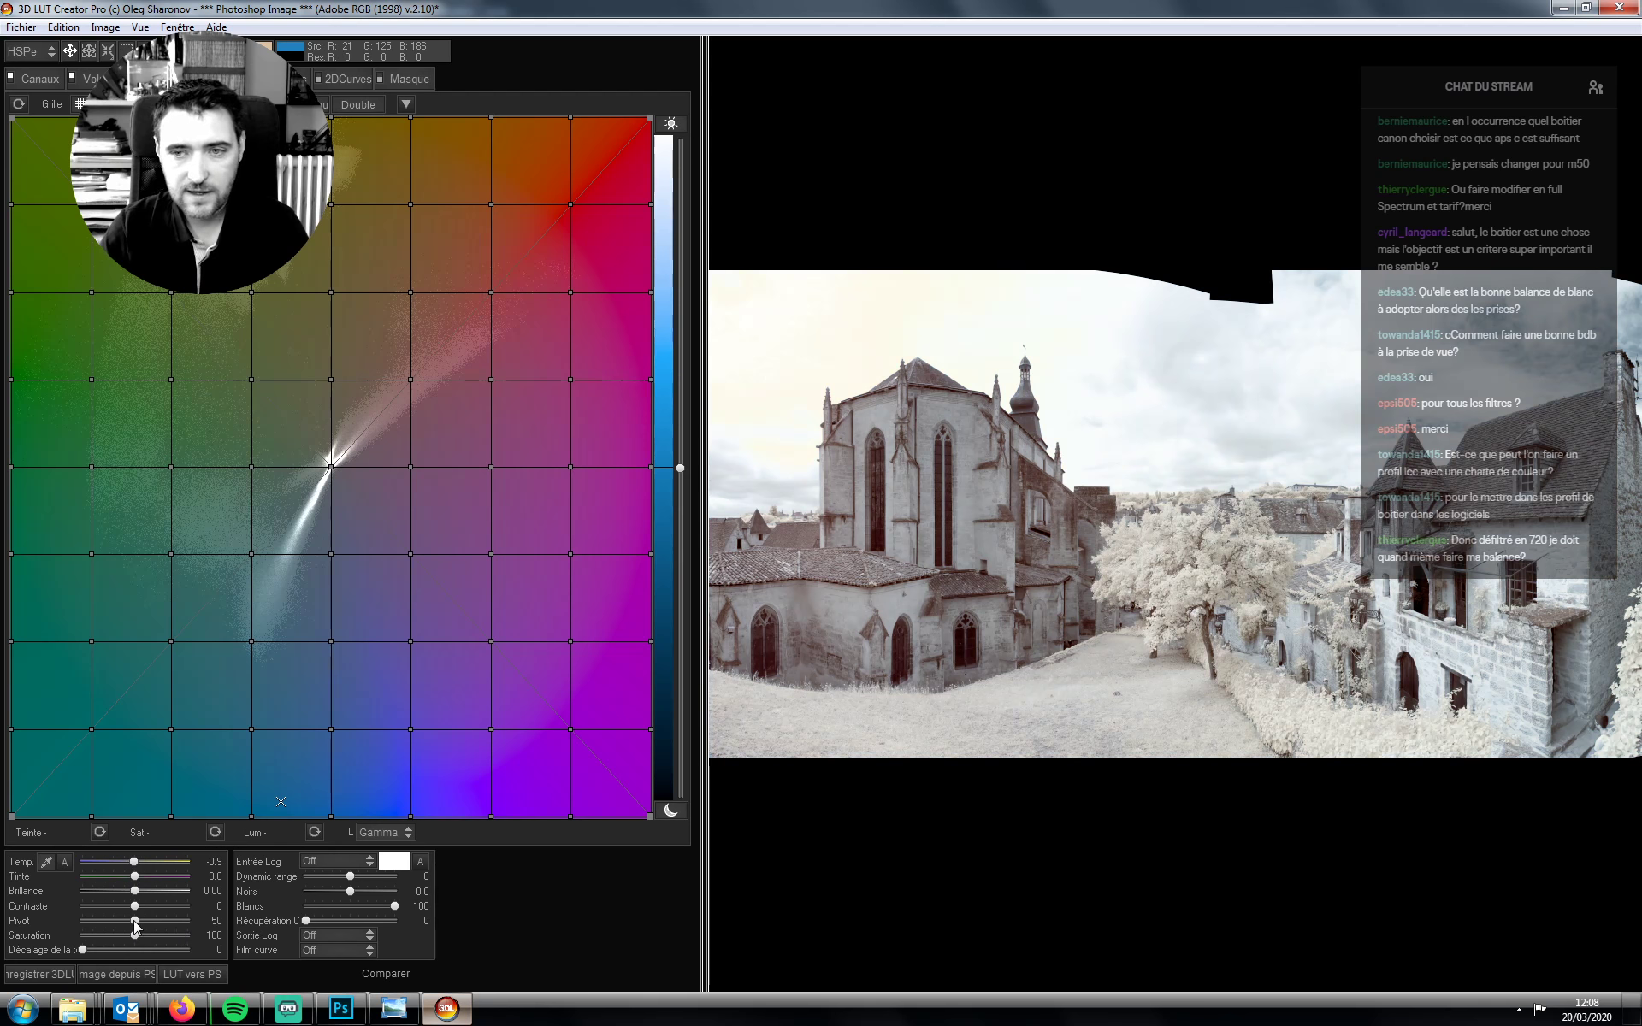
pyautogui.moveTo(132, 920)
pyautogui.mouseDown()
pyautogui.moveTo(156, 923)
pyautogui.moveTo(131, 916)
pyautogui.mouseUp()
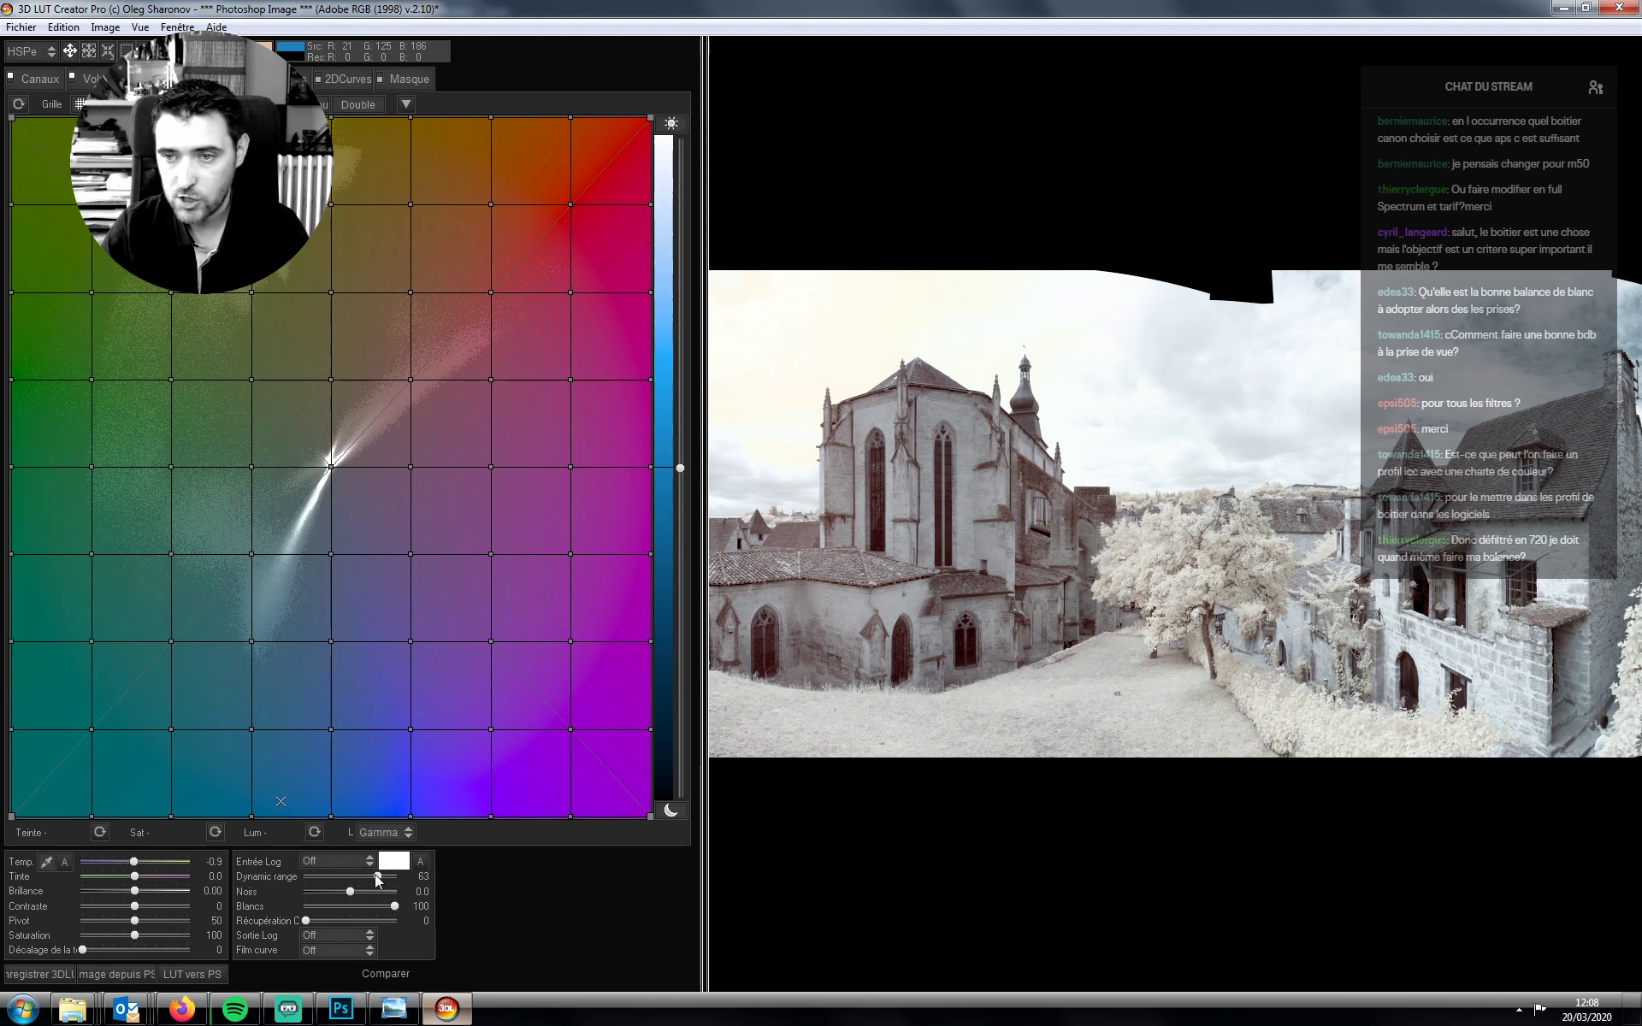
pyautogui.moveTo(349, 875)
pyautogui.mouseDown()
pyautogui.moveTo(331, 874)
pyautogui.moveTo(348, 874)
pyautogui.mouseUp()
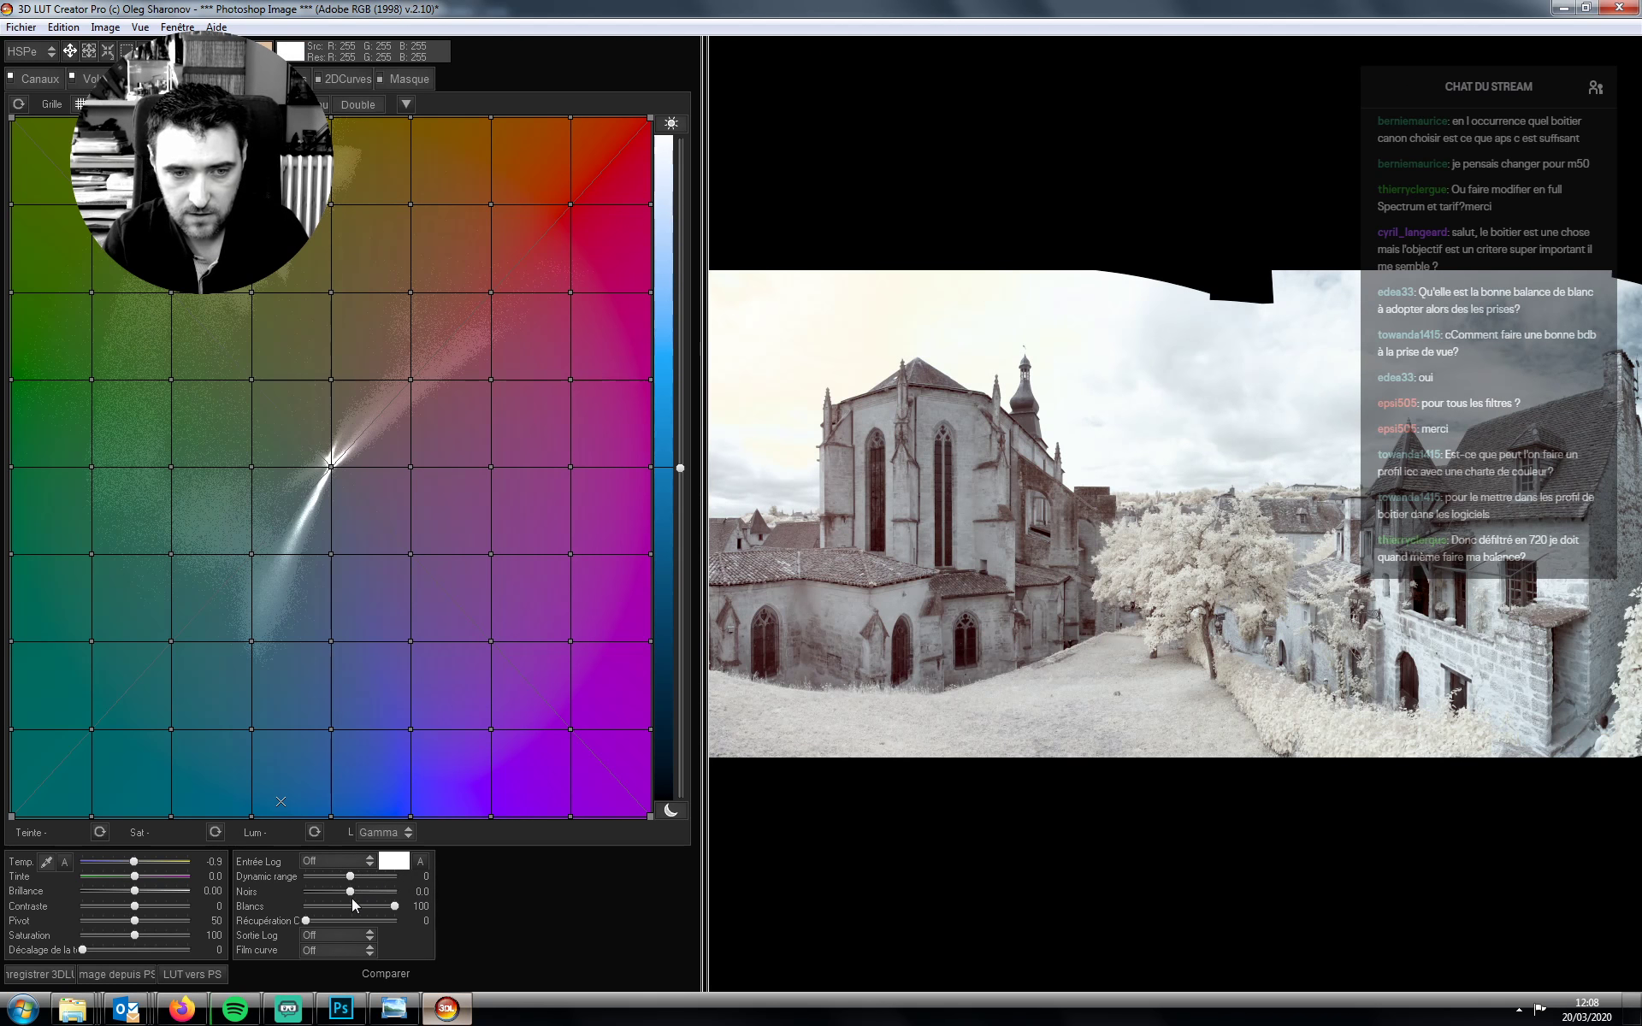
pyautogui.moveTo(351, 891)
pyautogui.mouseDown()
pyautogui.moveTo(369, 893)
pyautogui.moveTo(349, 901)
pyautogui.mouseUp()
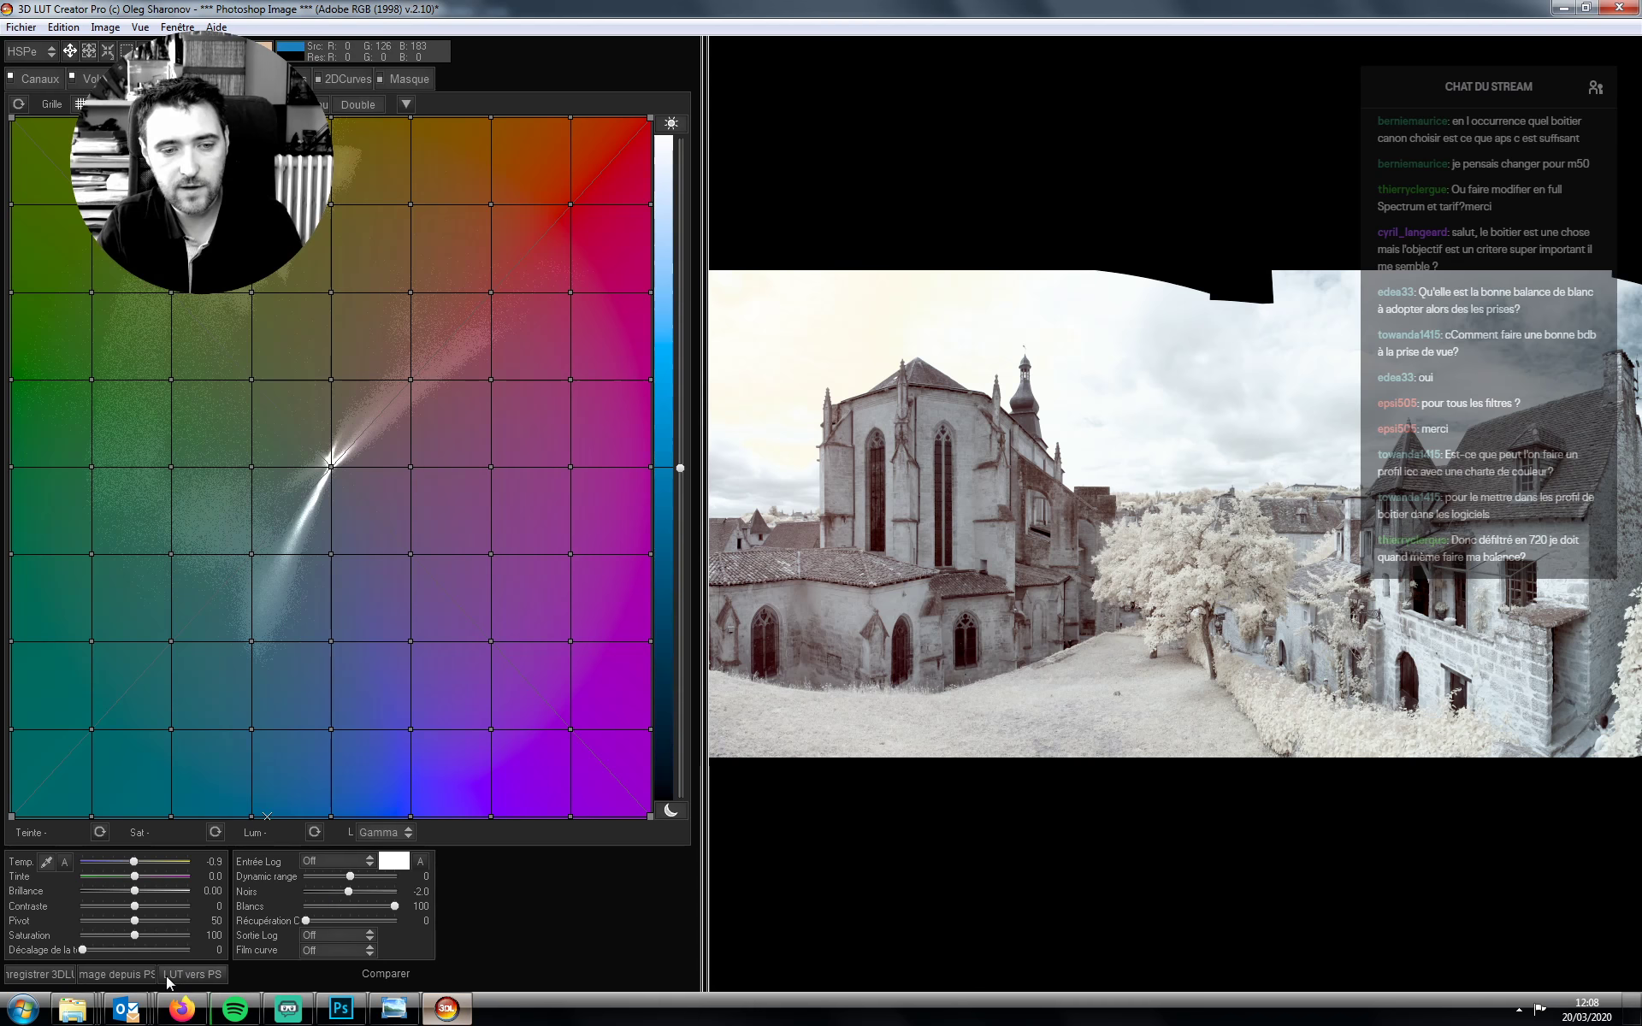
# Send the LUT to Photoshop as a colour lookup adjustment layer and merge all visible layers into a new layer above it
pyautogui.click(342, 1009)
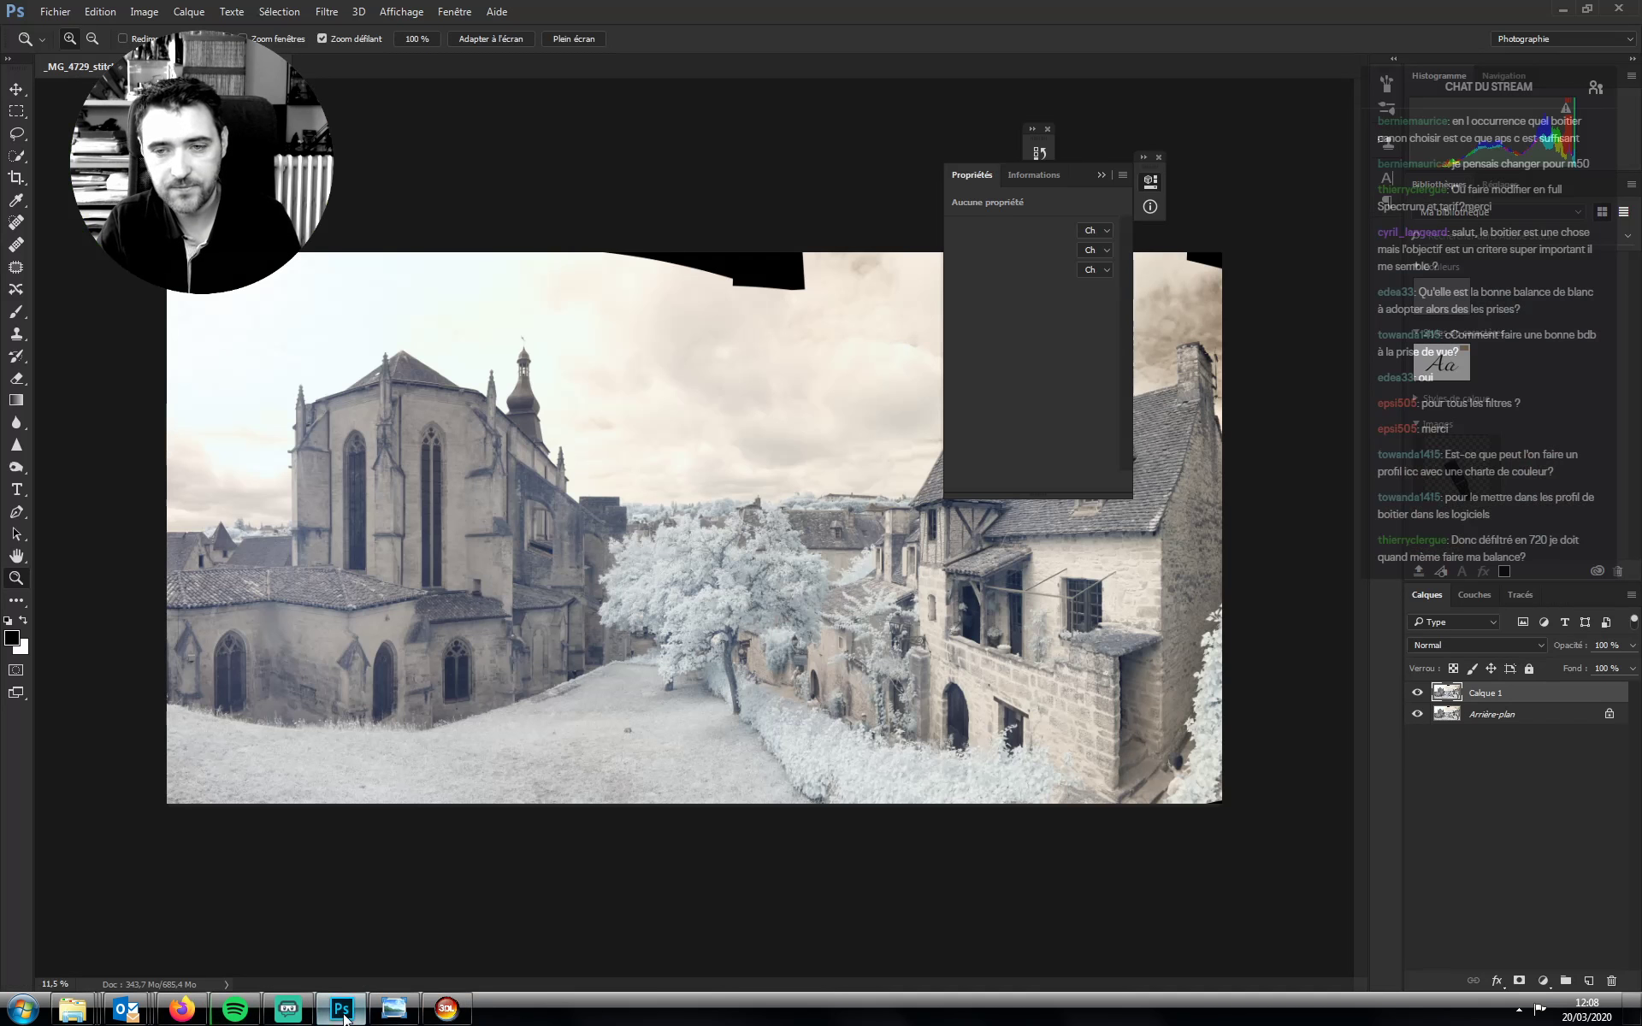
pyautogui.click(335, 1017)
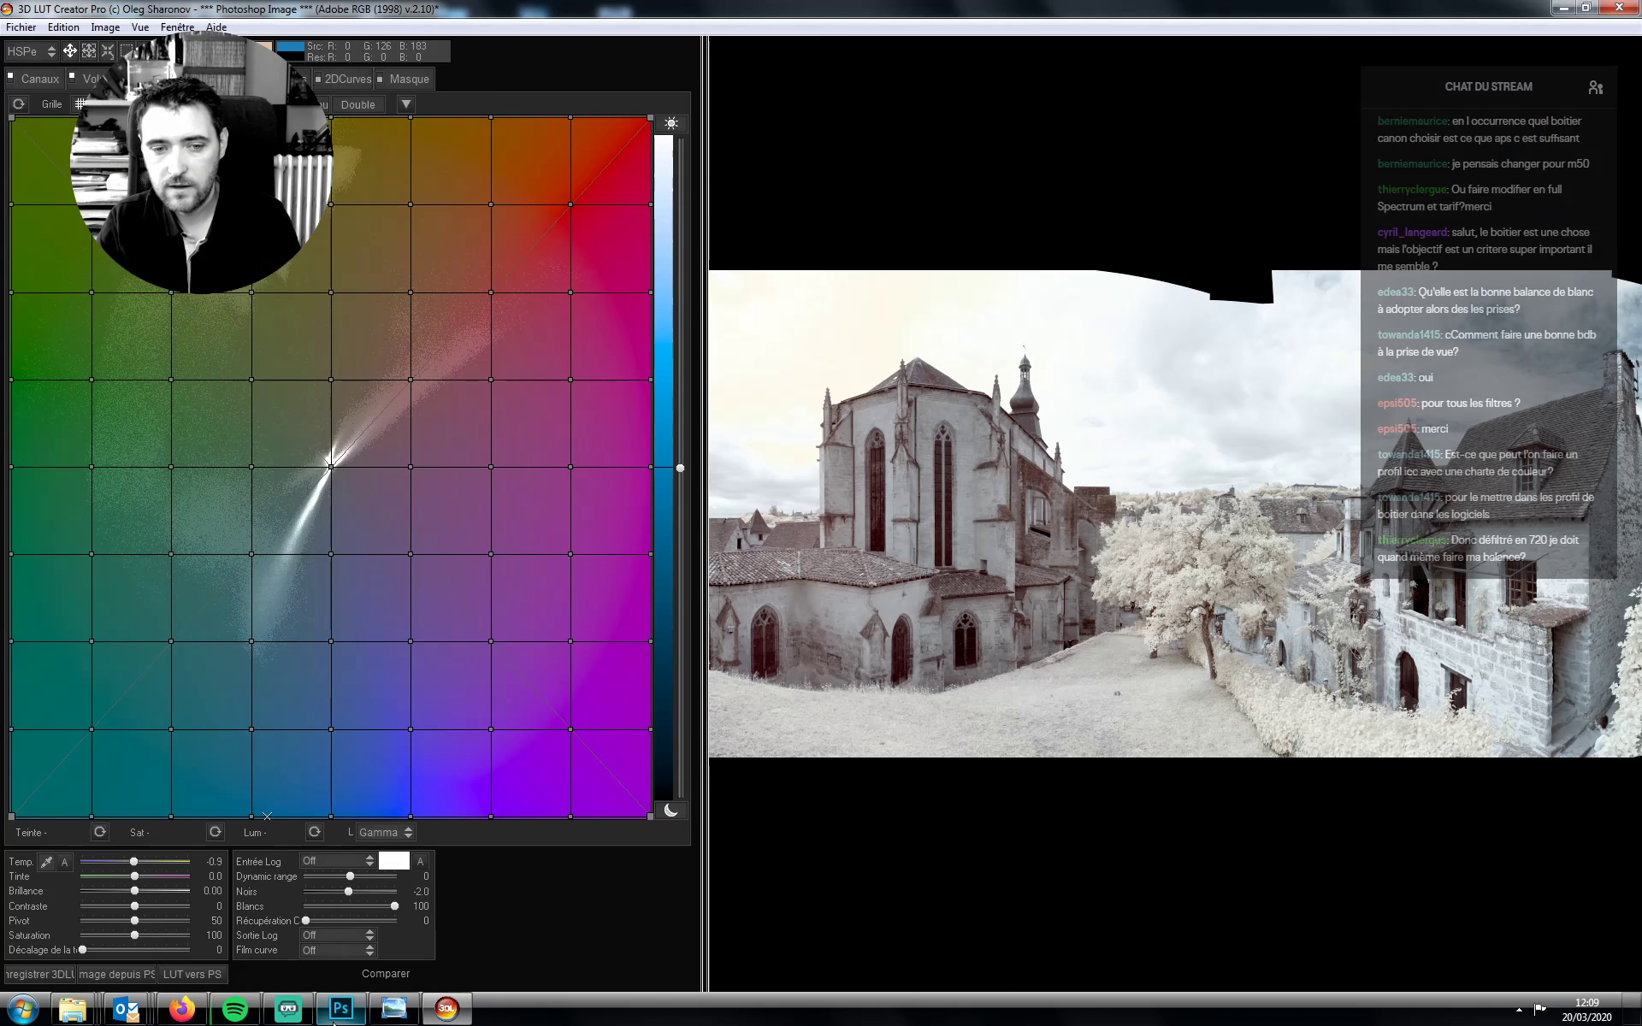
pyautogui.click(337, 1019)
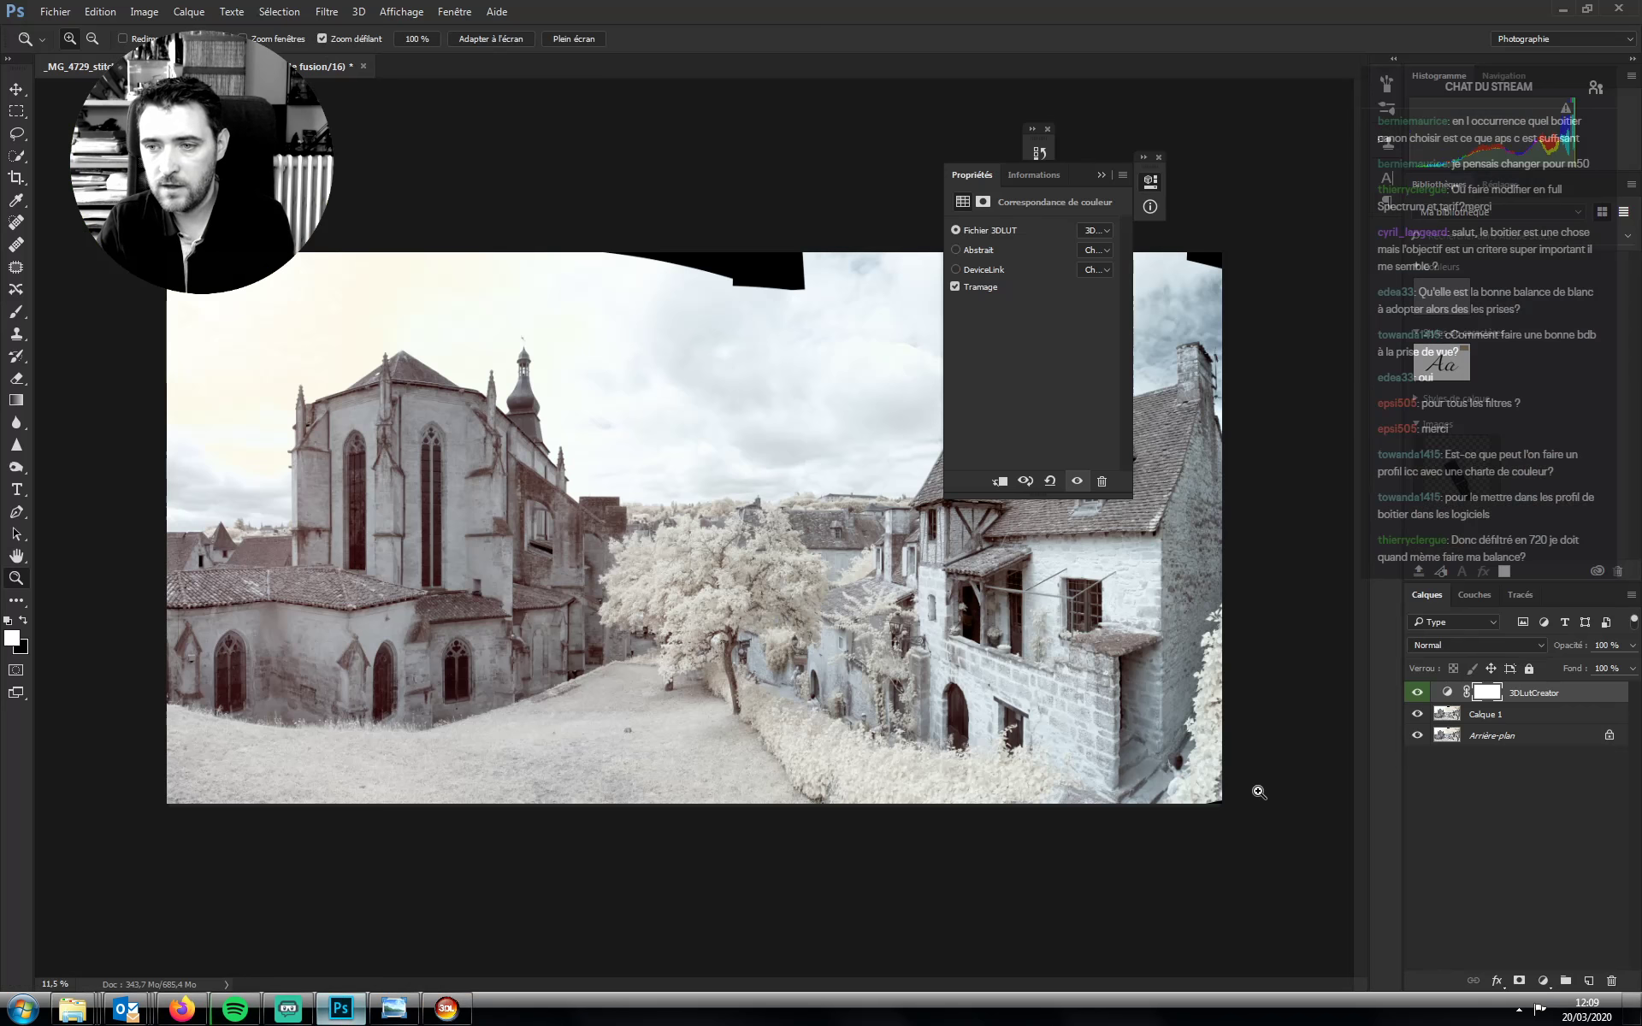
pyautogui.click(1416, 693)
pyautogui.click(1416, 693)
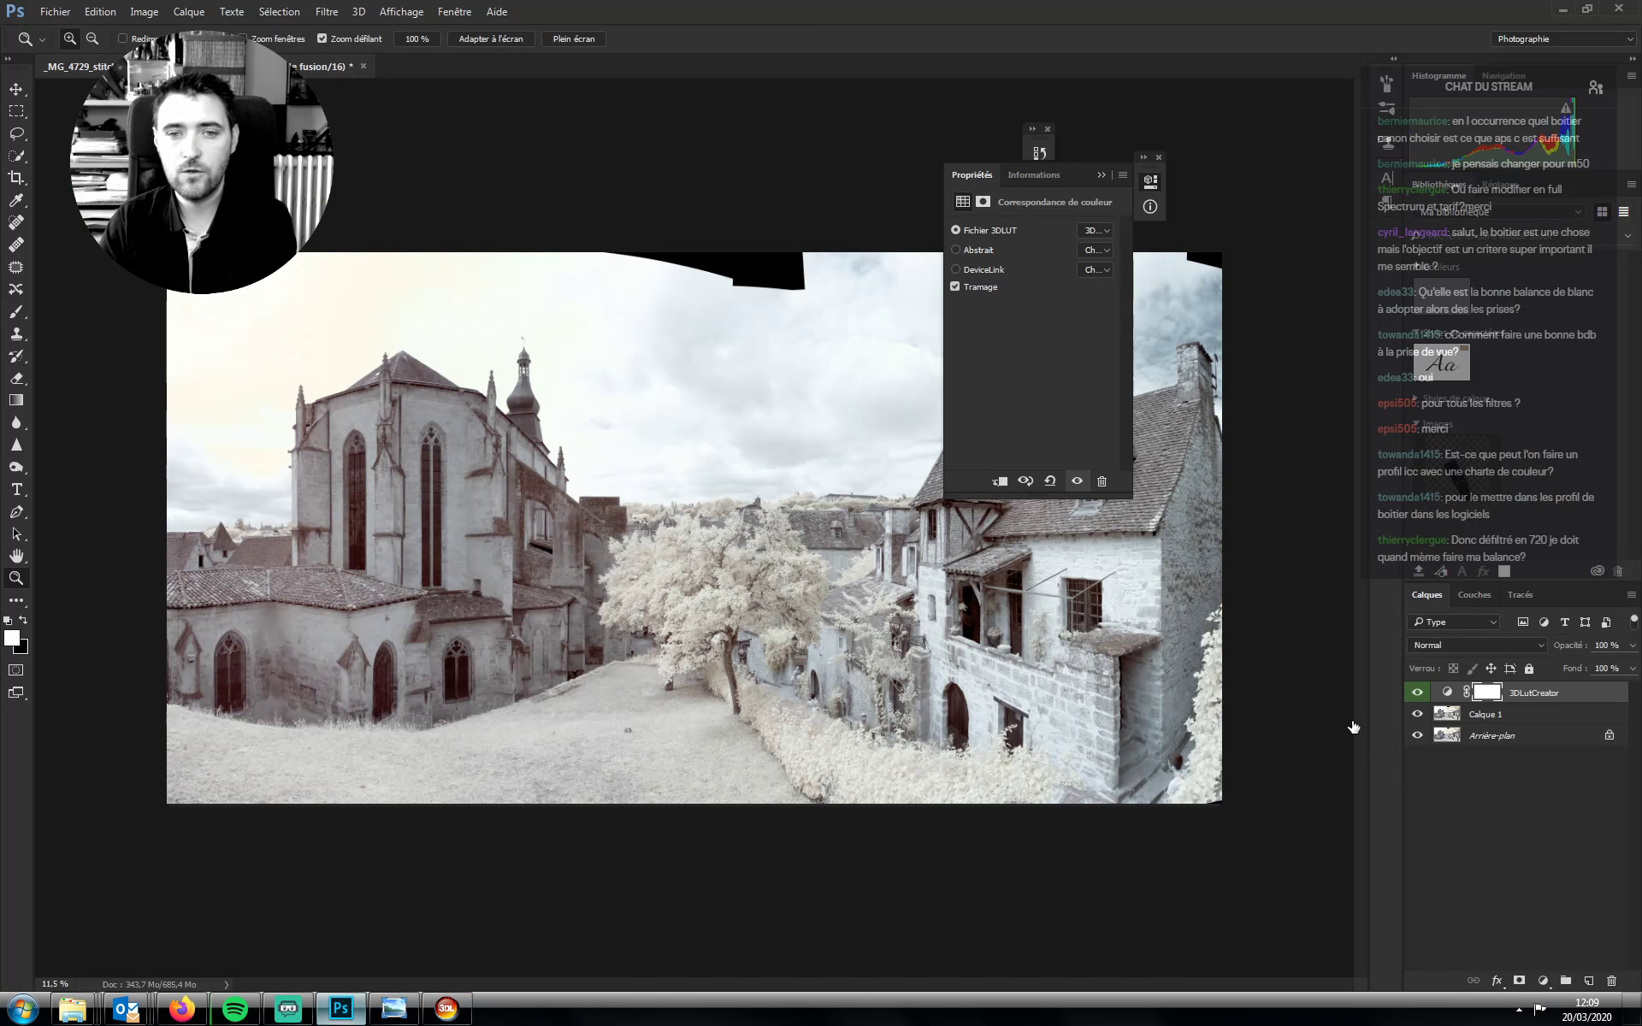
pyautogui.click(1101, 174)
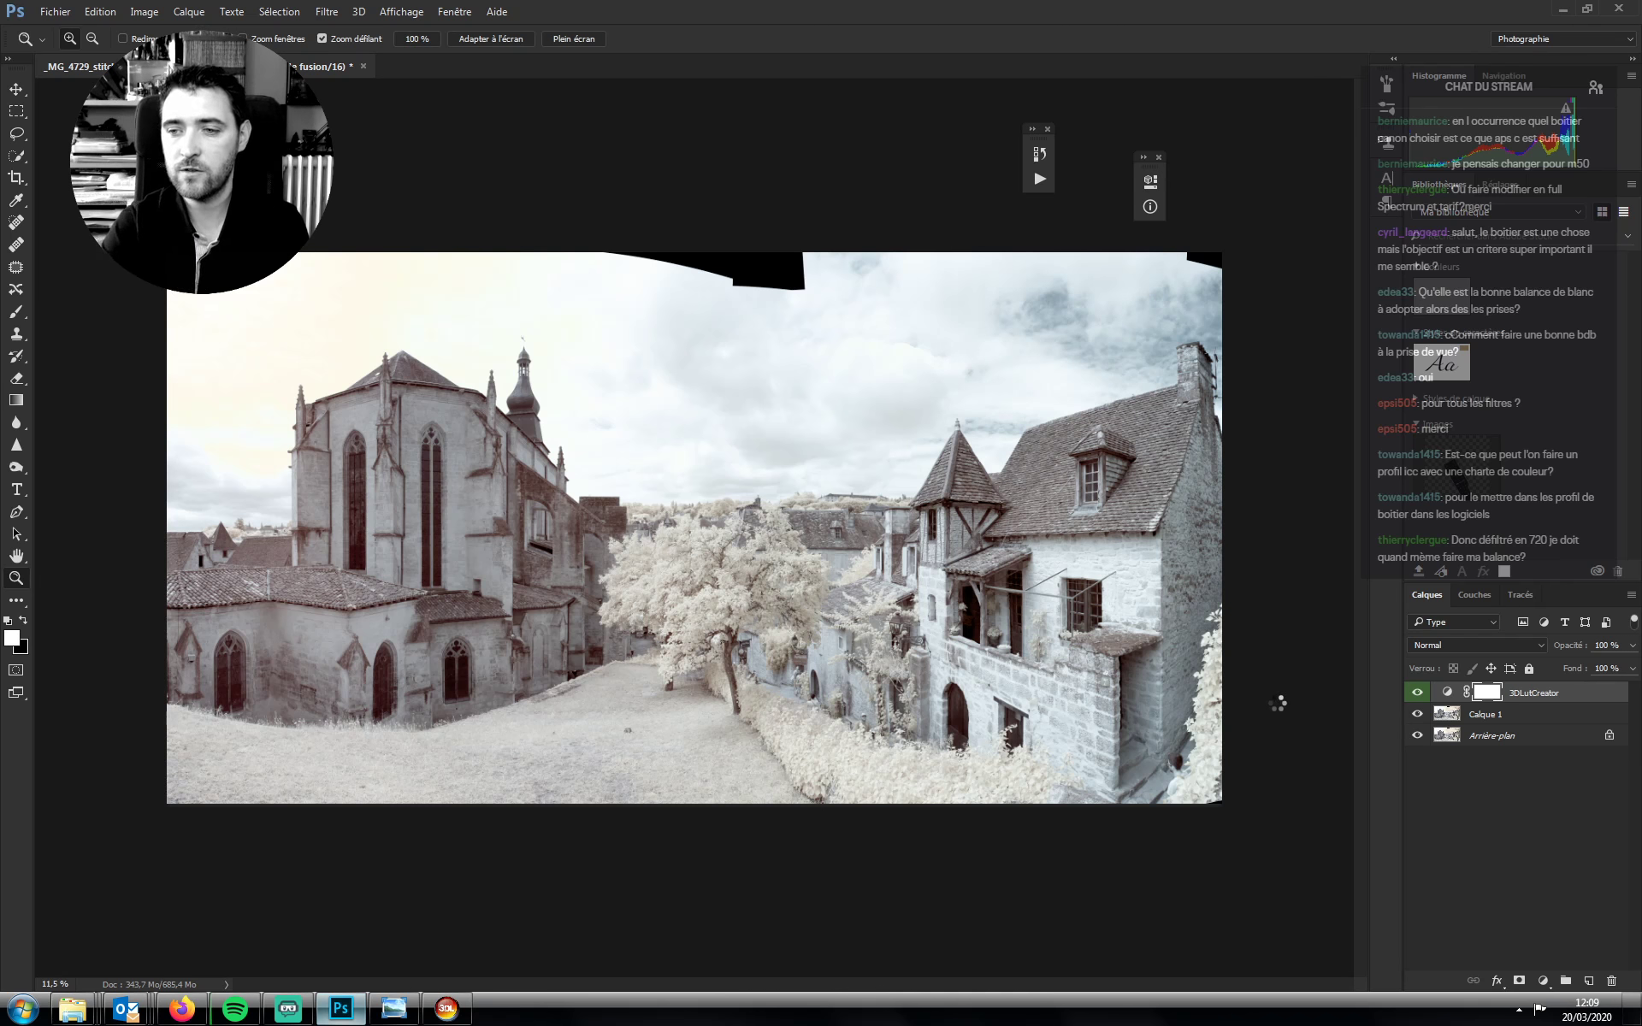
pyautogui.hotkey('ctrl', 'alt', 'shift', 'e')
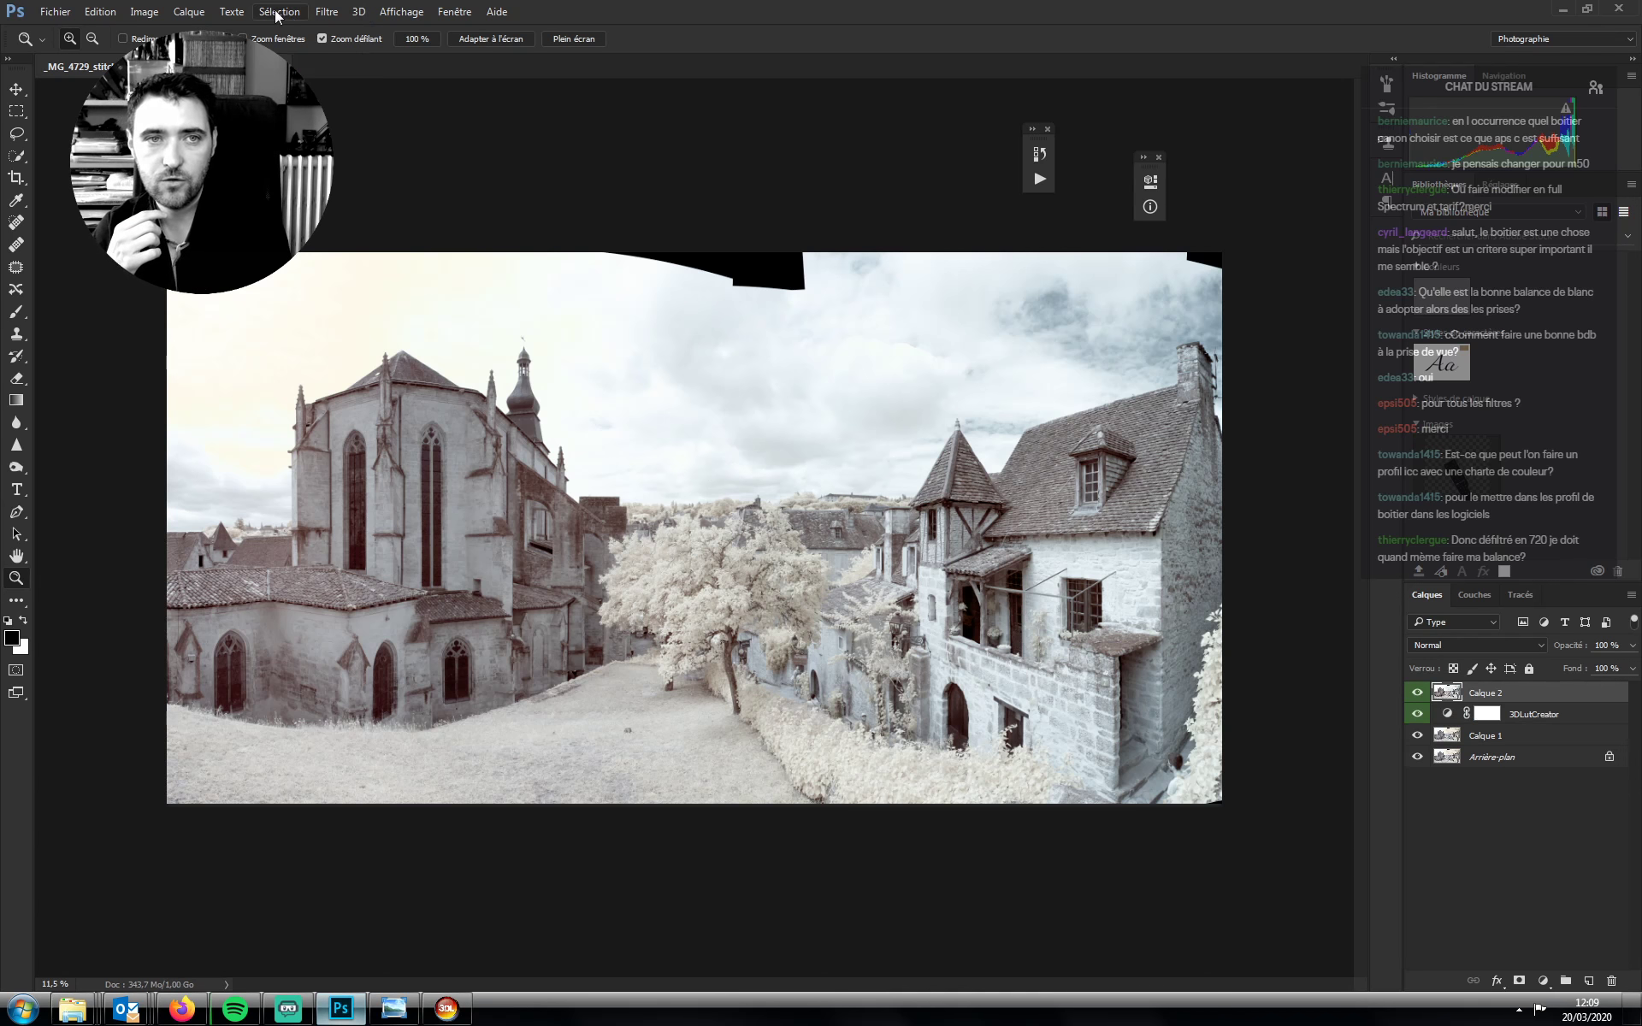
# Try to select the grass and hedge with the Quick Selection tool
pyautogui.click(17, 158)
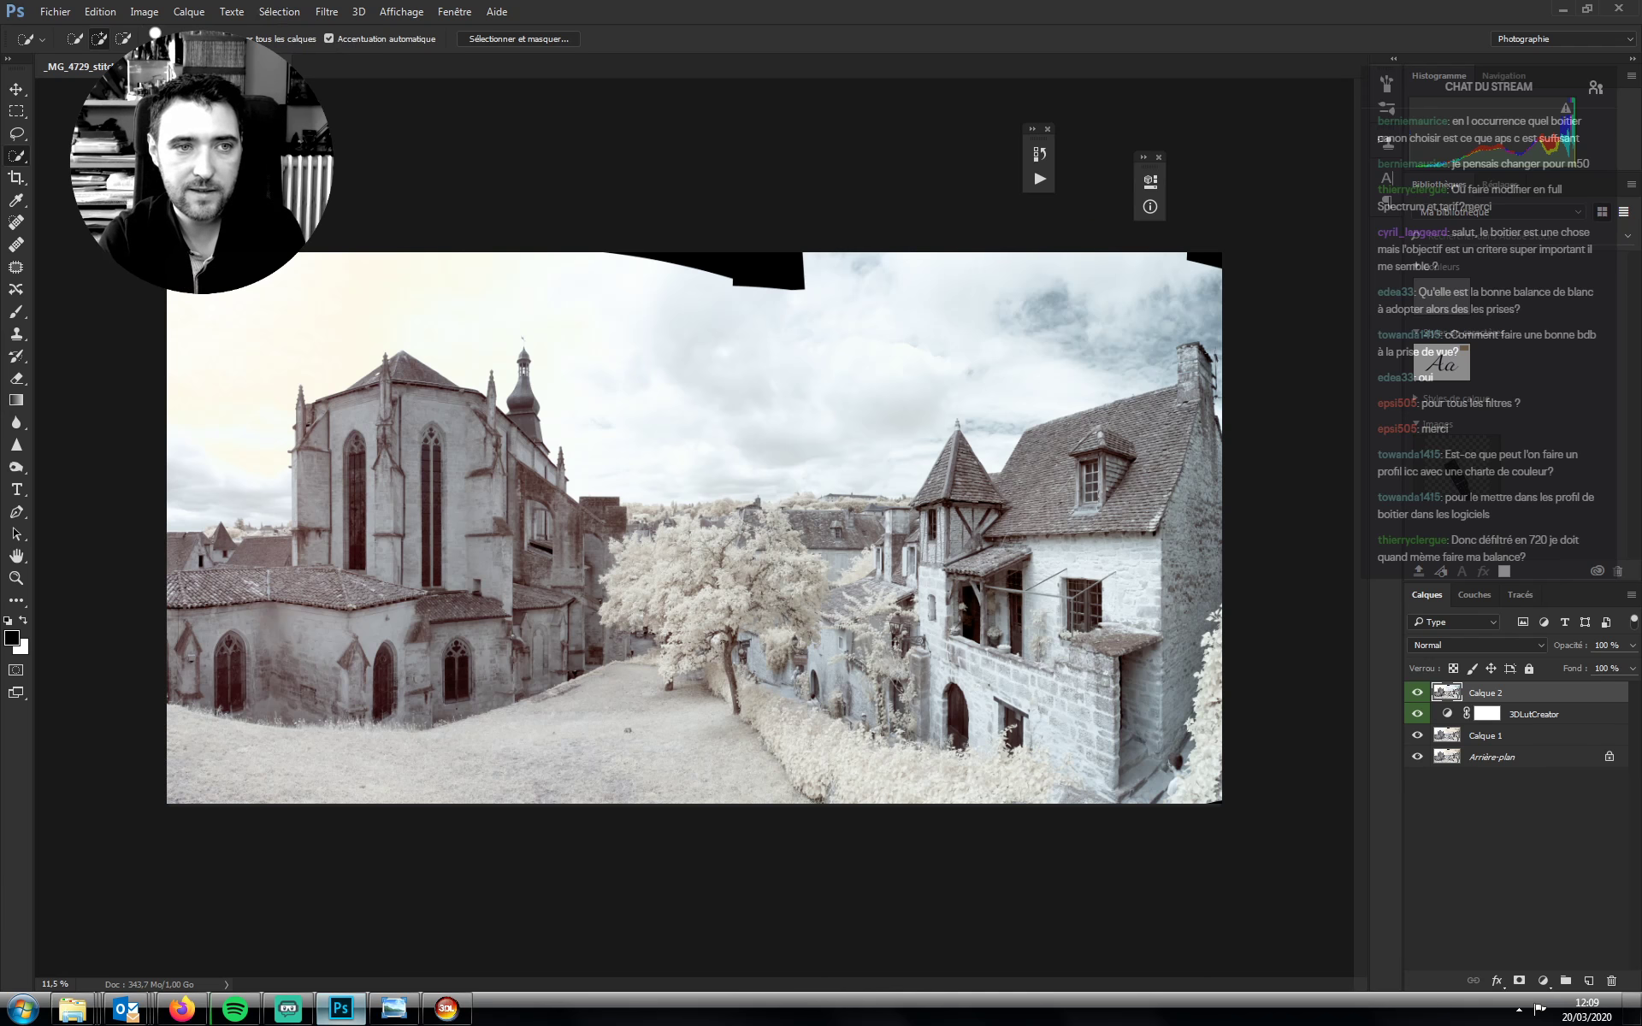
pyautogui.moveTo(171, 727)
pyautogui.mouseDown()
pyautogui.moveTo(256, 765)
pyautogui.moveTo(504, 752)
pyautogui.moveTo(583, 732)
pyautogui.moveTo(623, 694)
pyautogui.moveTo(1038, 749)
pyautogui.mouseUp()
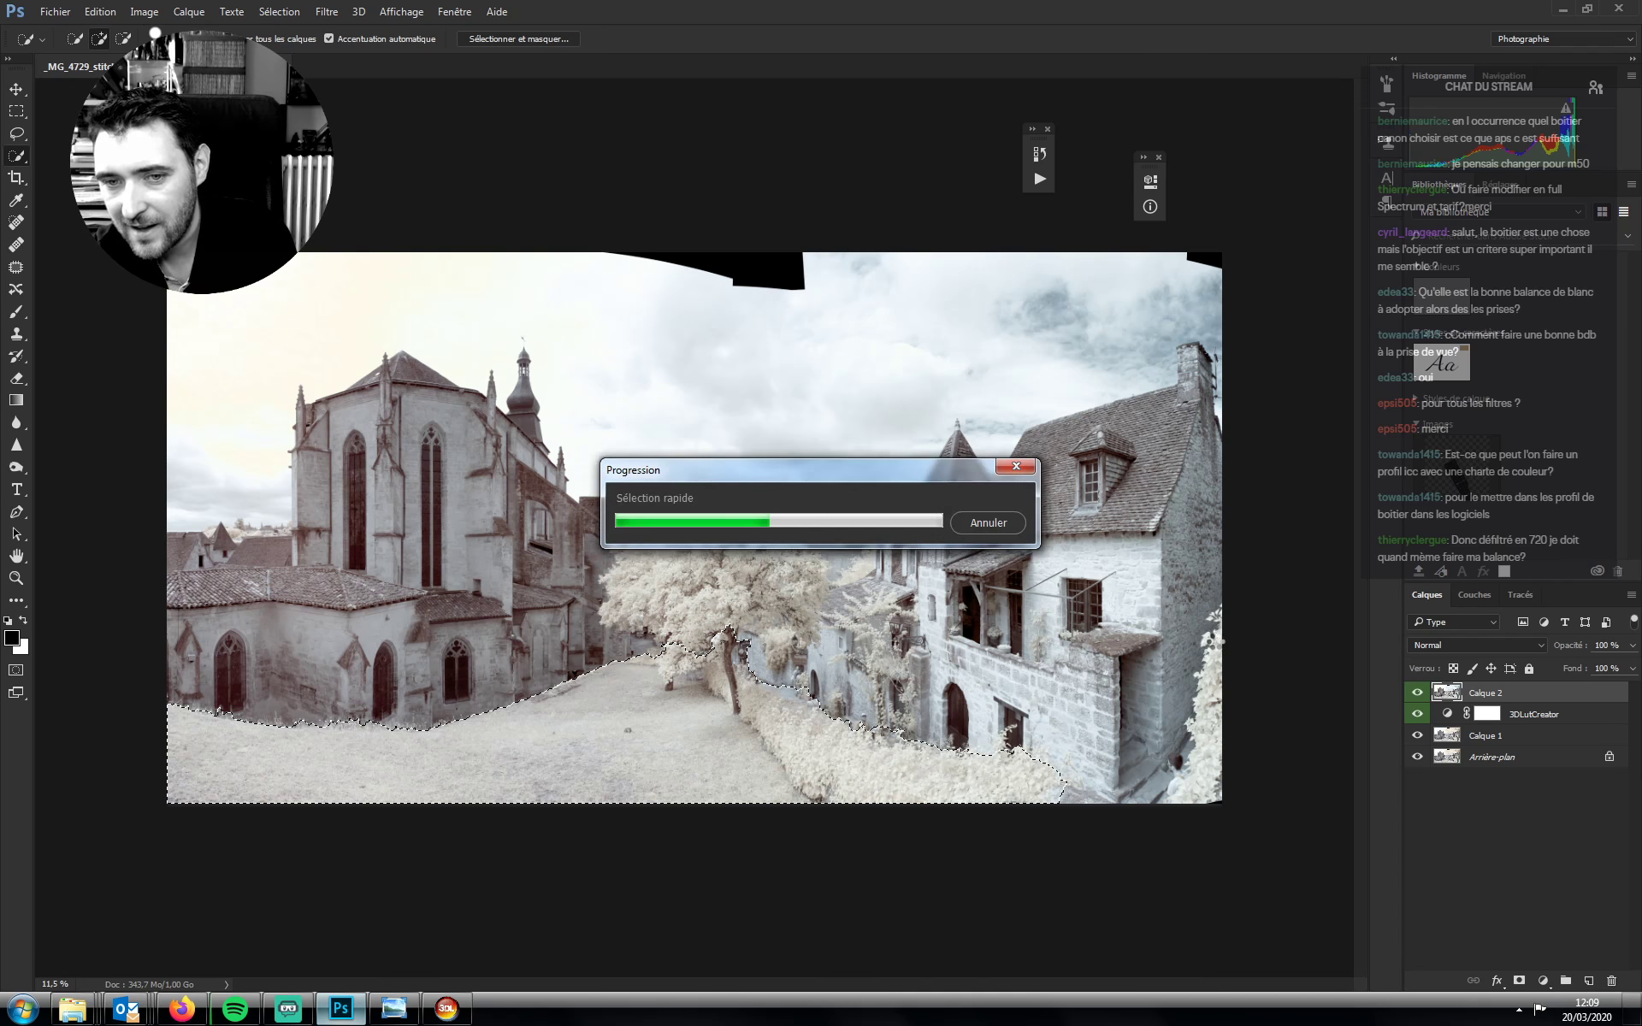
pyautogui.hotkey('ctrl', 'd')
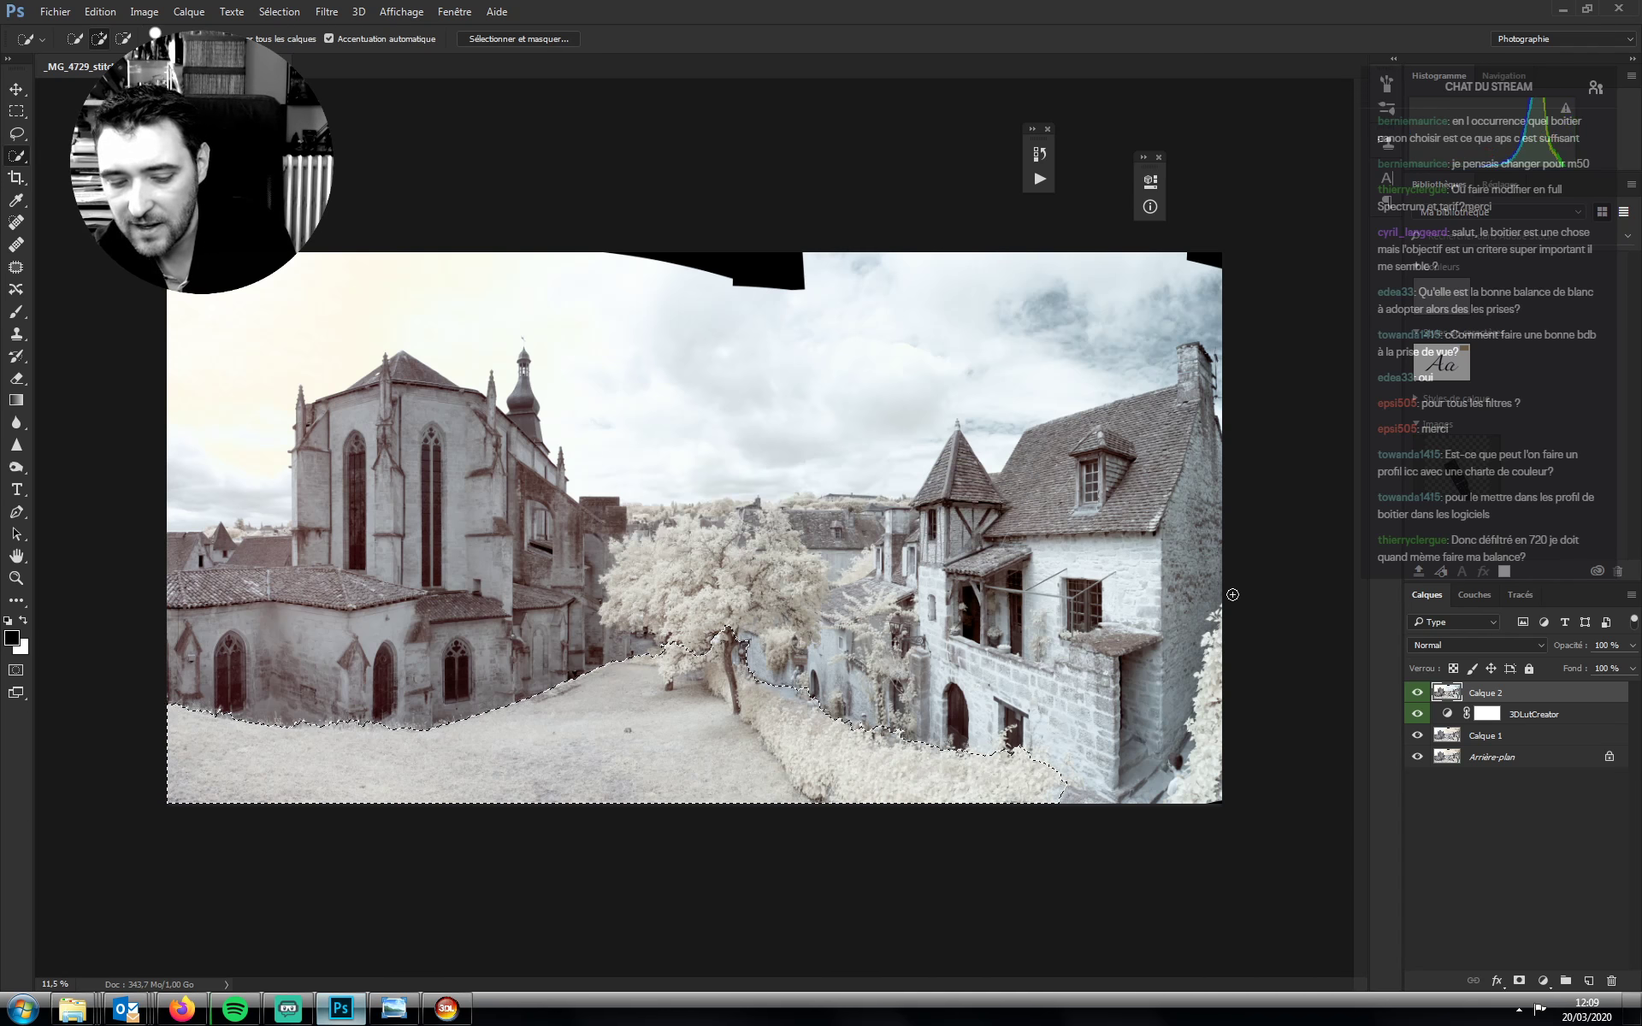
# Hide the Calque 2, 3DLutCreator and Calque 1 layers above the background
pyautogui.moveTo(1417, 692); pyautogui.dragTo(1417, 736)
# Try a duplicate of the background layer in Soft Light blend mode and delete it
pyautogui.moveTo(1491, 757); pyautogui.dragTo(1589, 981)
pyautogui.click(1477, 645)
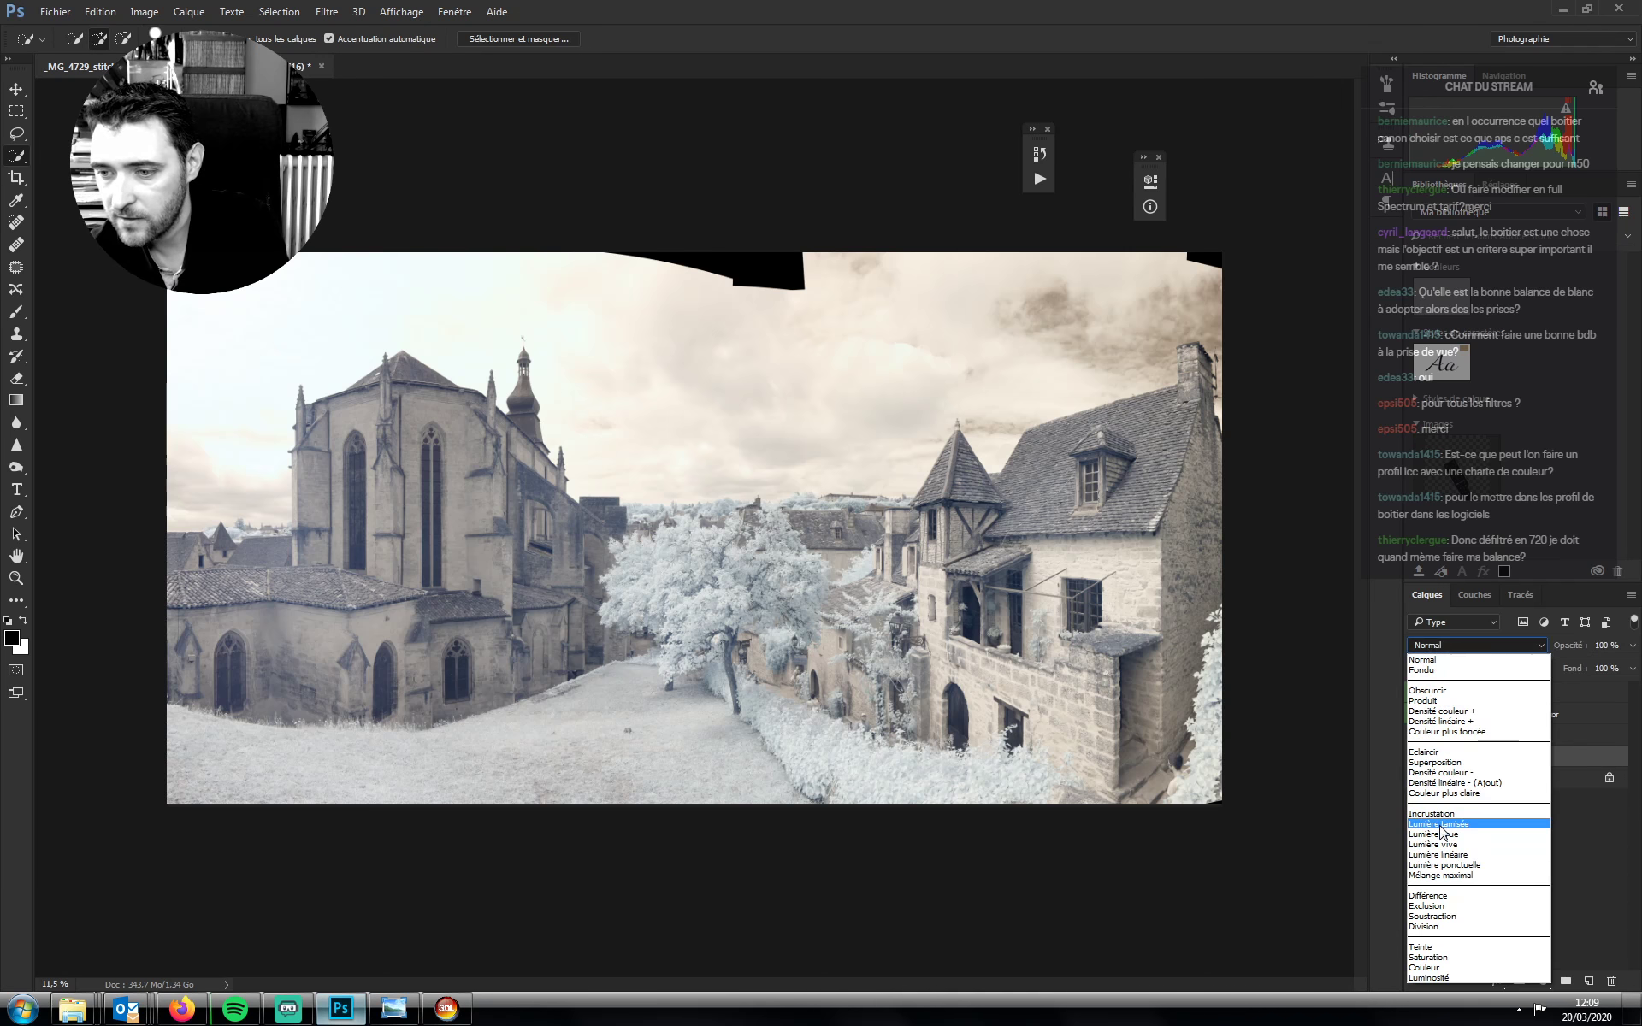
pyautogui.click(1444, 827)
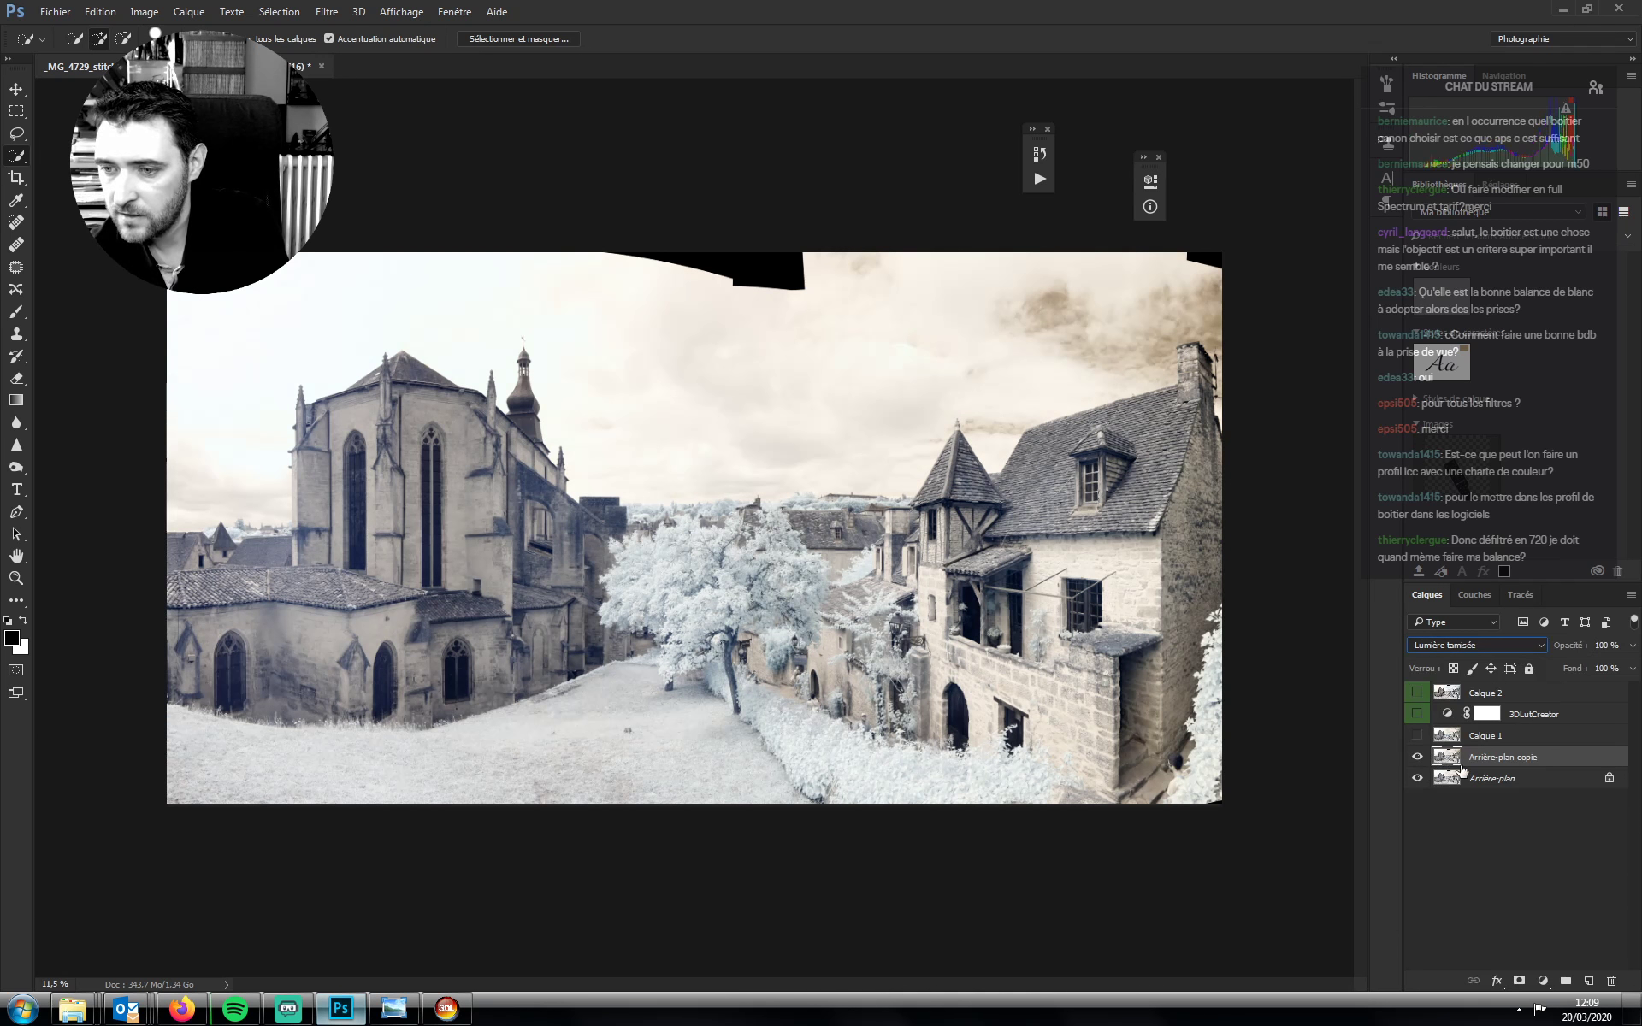
pyautogui.moveTo(1458, 763); pyautogui.dragTo(1588, 980)
# Add a Hue/Saturation adjustment above the background with saturation +80 and merge the visible result into a new layer
pyautogui.click(1543, 980)
pyautogui.click(1472, 774)
pyautogui.moveTo(1033, 322); pyautogui.dragTo(1091, 330)
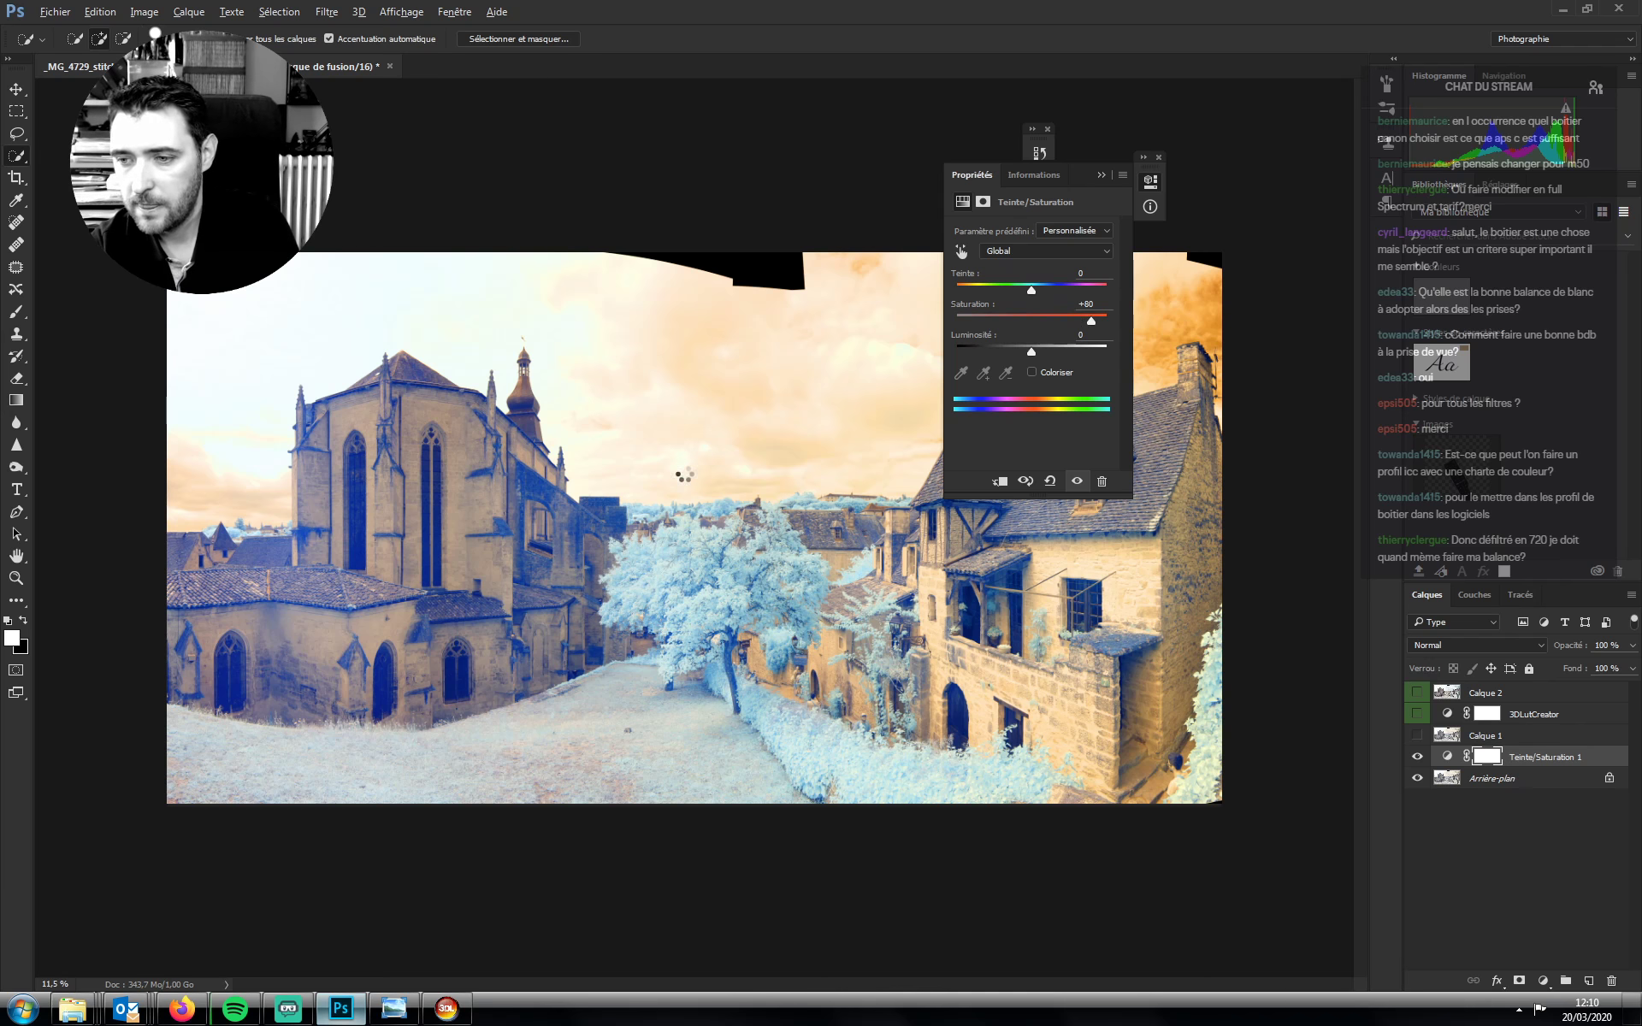
pyautogui.hotkey('ctrl', 'alt', 'shift', 'e')
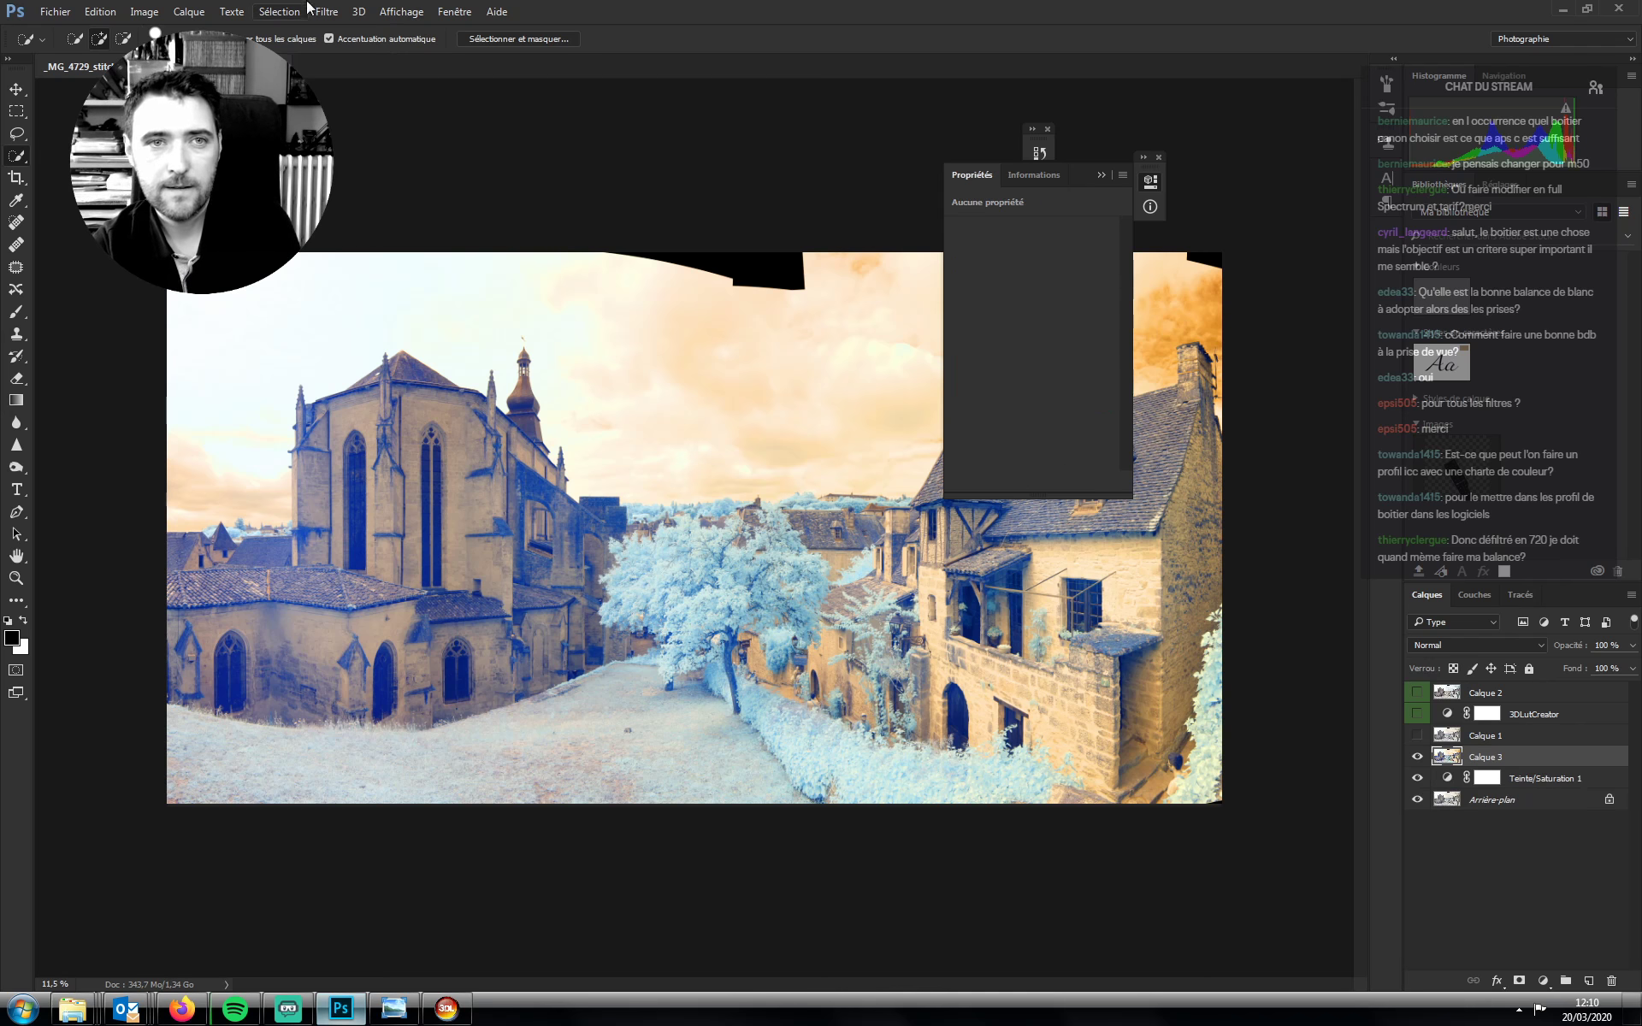
# Select the grass and foliage with Color Range by sampling the vegetation colour and lowering the tolerance
pyautogui.click(290, 11)
pyautogui.click(342, 175)
pyautogui.moveTo(1371, 612); pyautogui.dragTo(1345, 636)
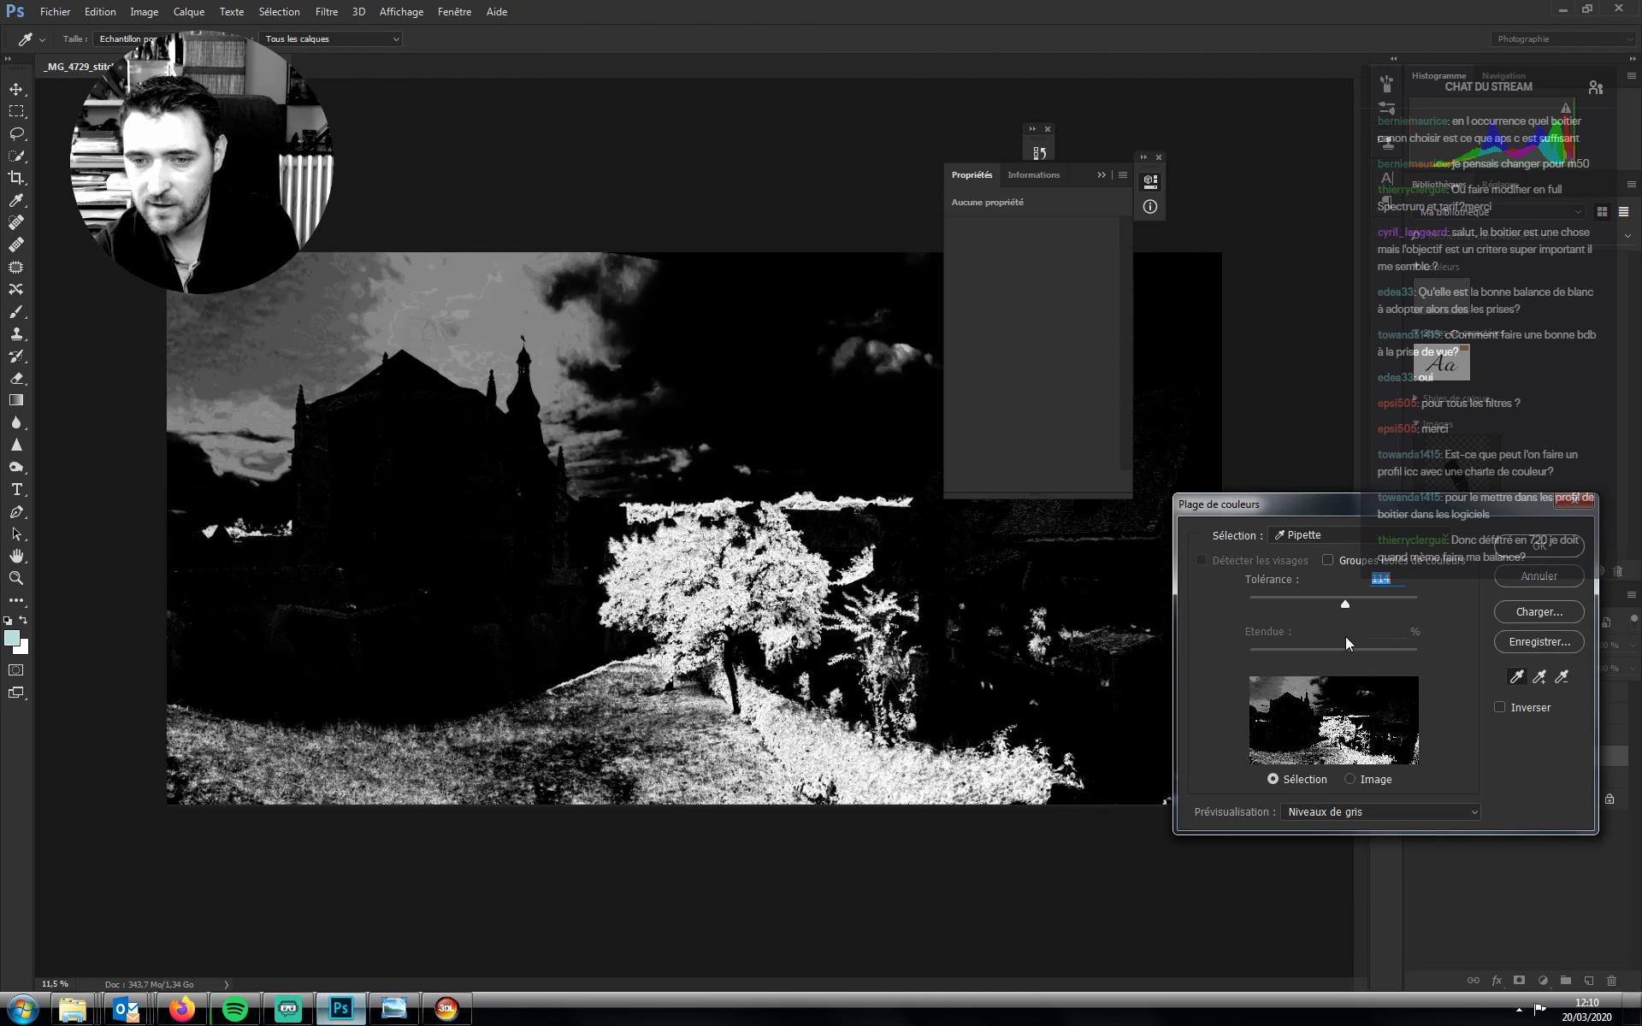
pyautogui.click(583, 769)
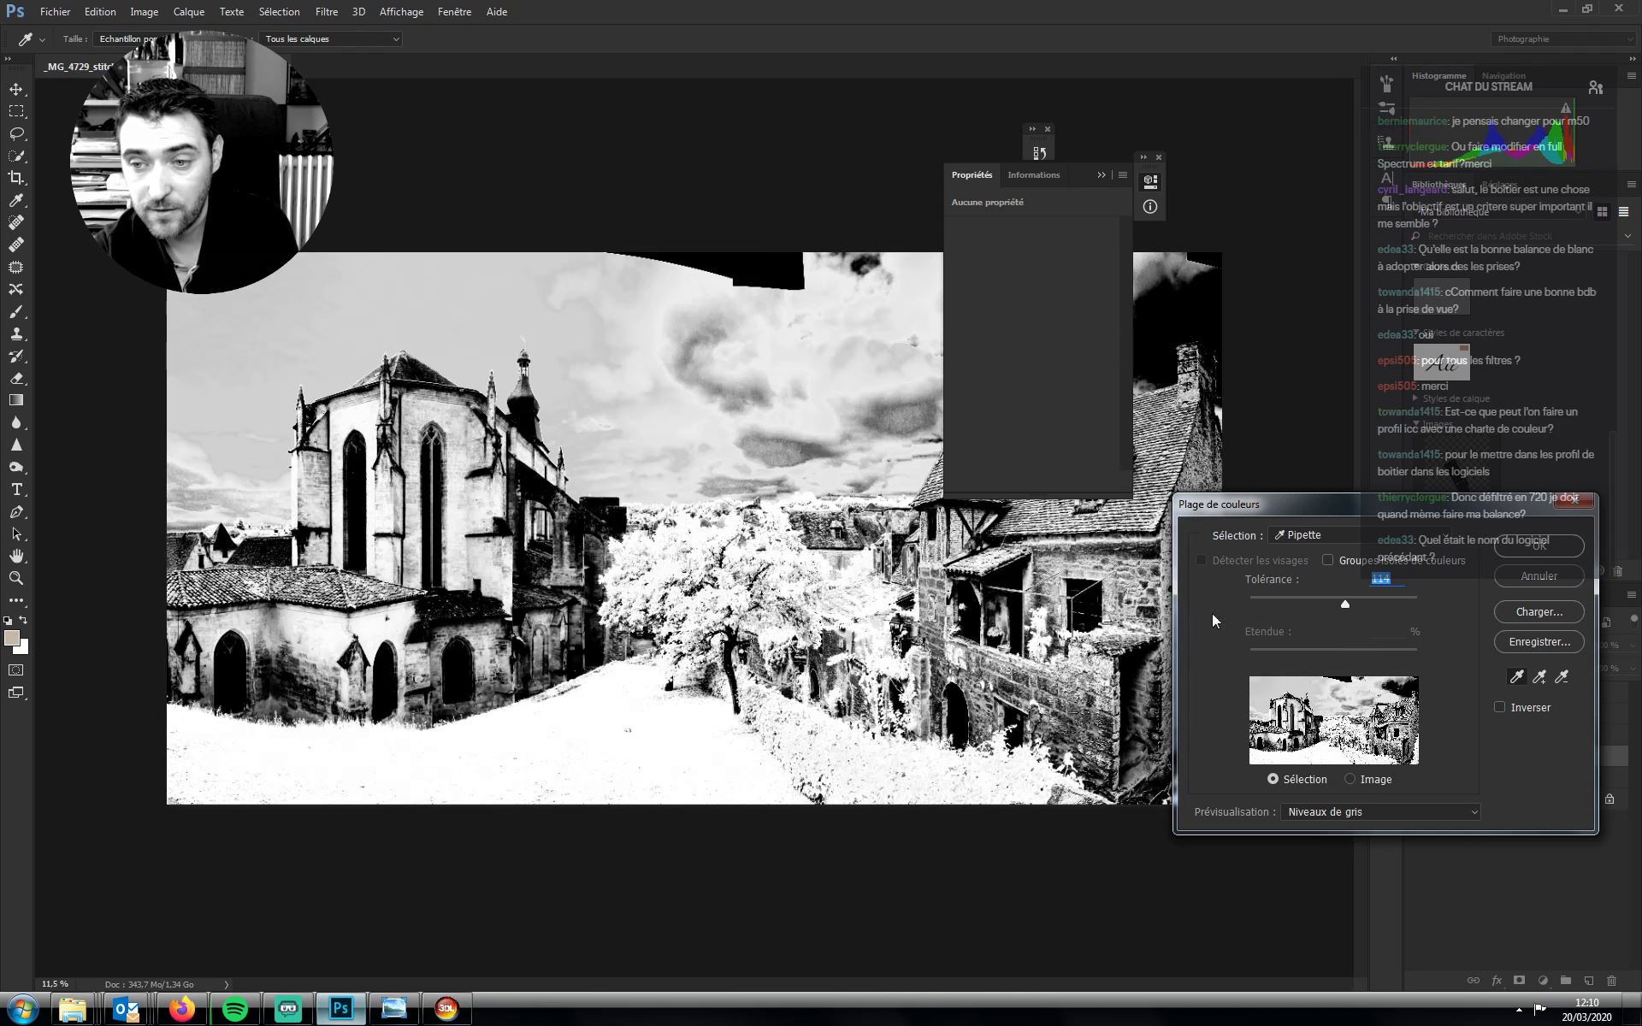
pyautogui.moveTo(1344, 602); pyautogui.dragTo(1278, 601)
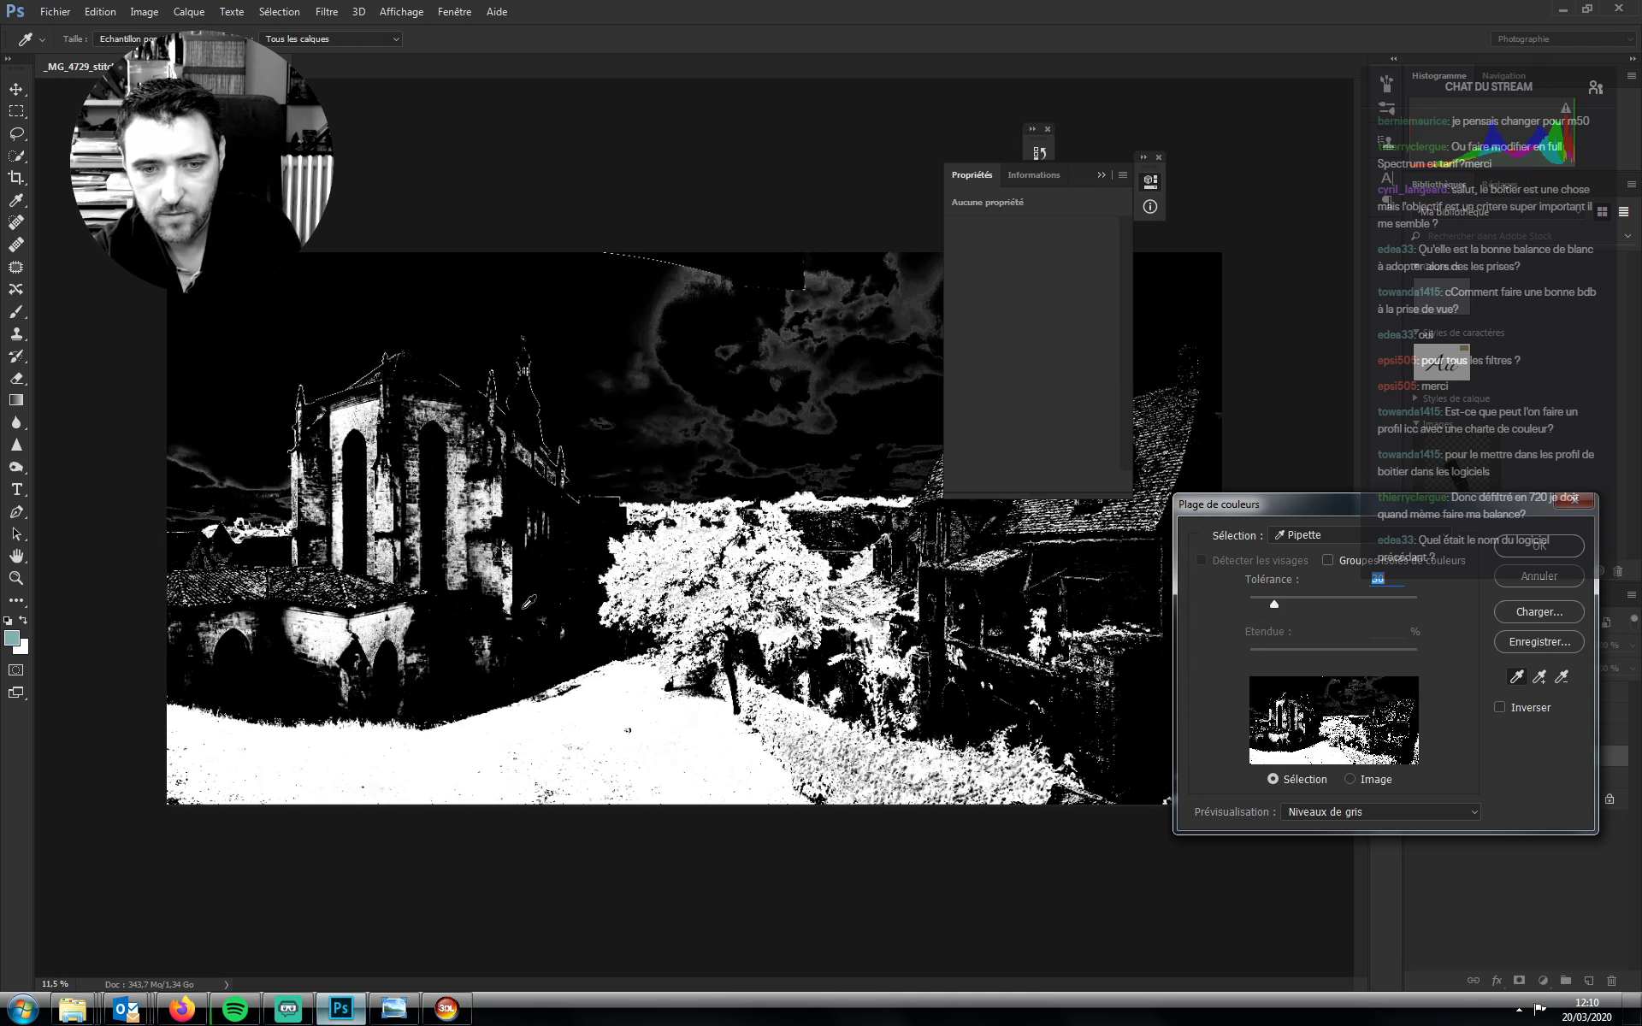
pyautogui.press('Return')
# Delete the Hue/Saturation adjustment and its merged layer, and show the hidden layers above the background
pyautogui.keyDown('shift'); pyautogui.click(1545, 778); pyautogui.keyUp('shift')
pyautogui.moveTo(1544, 778); pyautogui.dragTo(1611, 981)
pyautogui.moveTo(1417, 736); pyautogui.dragTo(1417, 693)
# Create a group above Calque 2 with a layer mask from the vegetation selection, and display the mask alone
pyautogui.click(1485, 694)
pyautogui.click(1566, 980)
pyautogui.click(1520, 981)
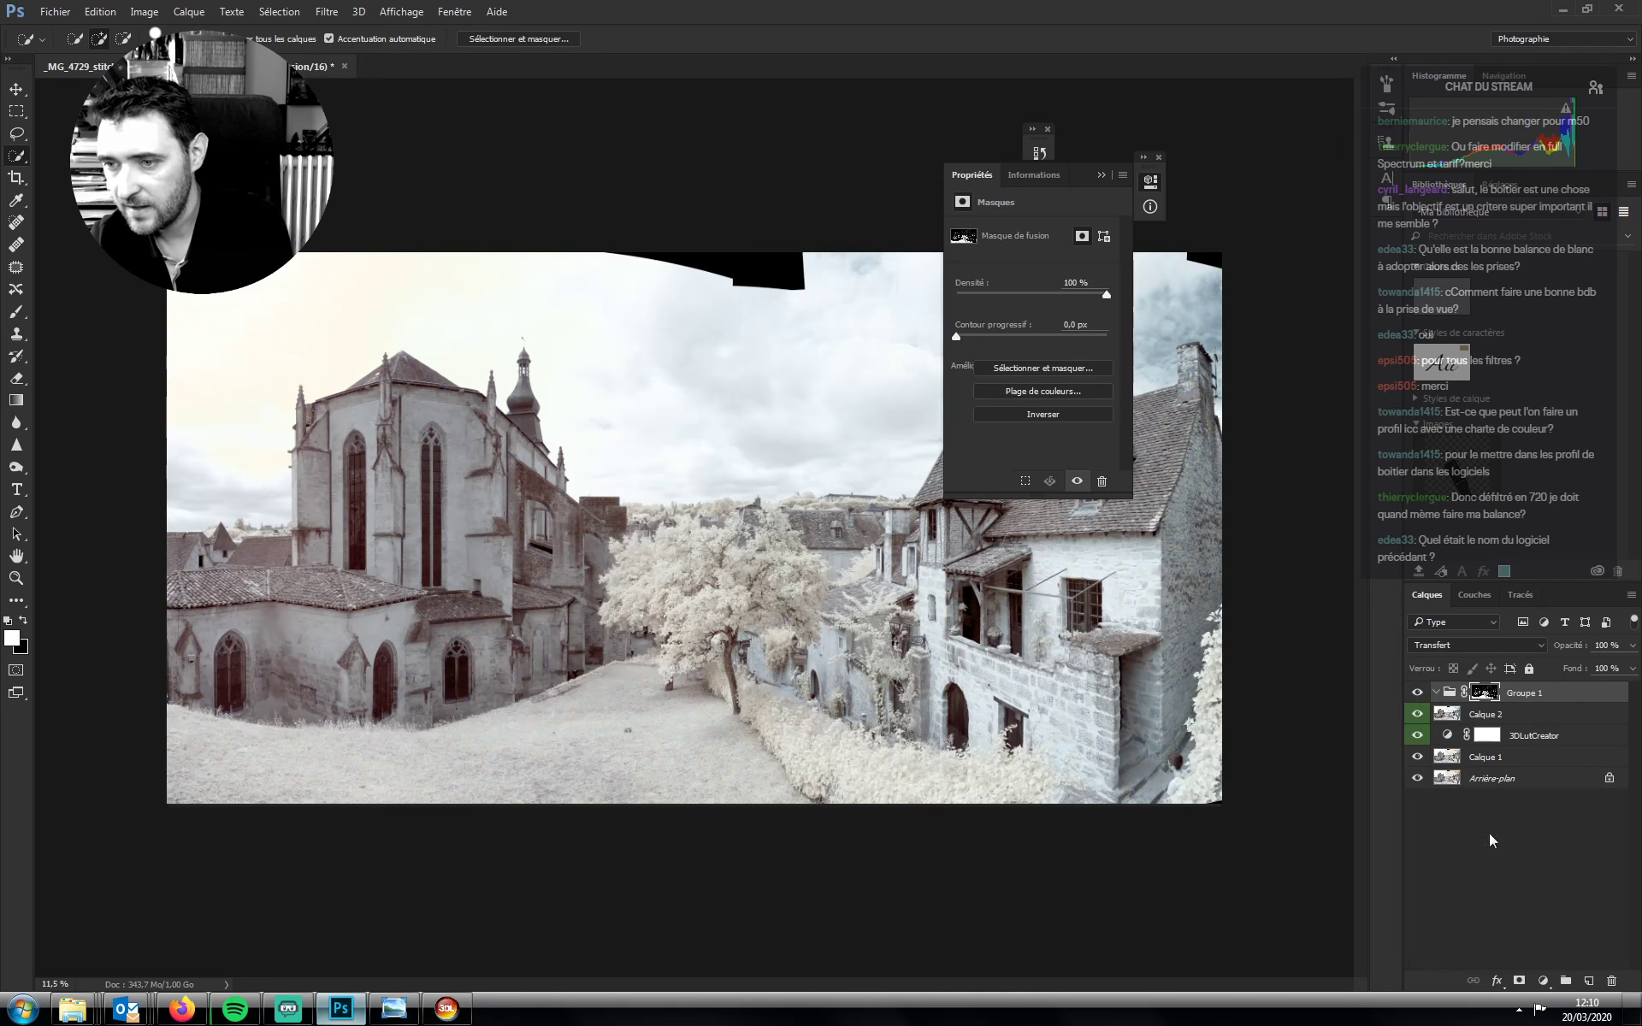
pyautogui.keyDown('alt'); pyautogui.click(1489, 694); pyautogui.keyUp('alt')
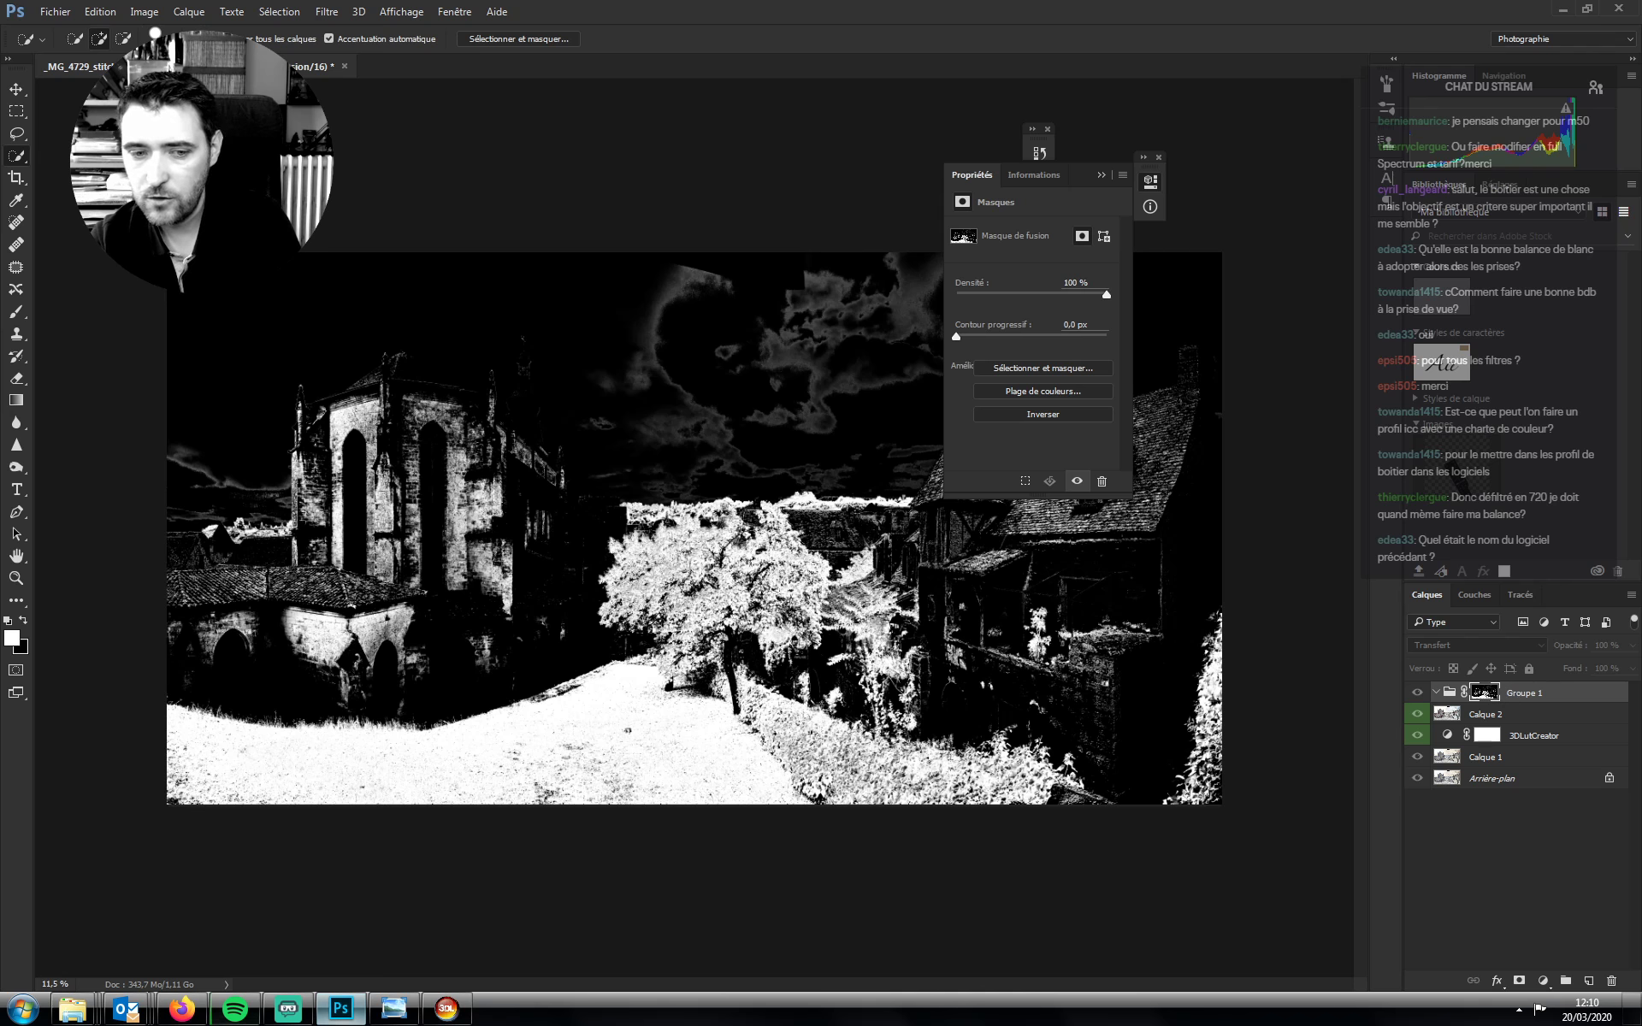
# Switch to Streamlabs OBS and answer the viewer's question in the stream chat with "3D Lut Creator"
pyautogui.hotkey('alt', 'Tab')
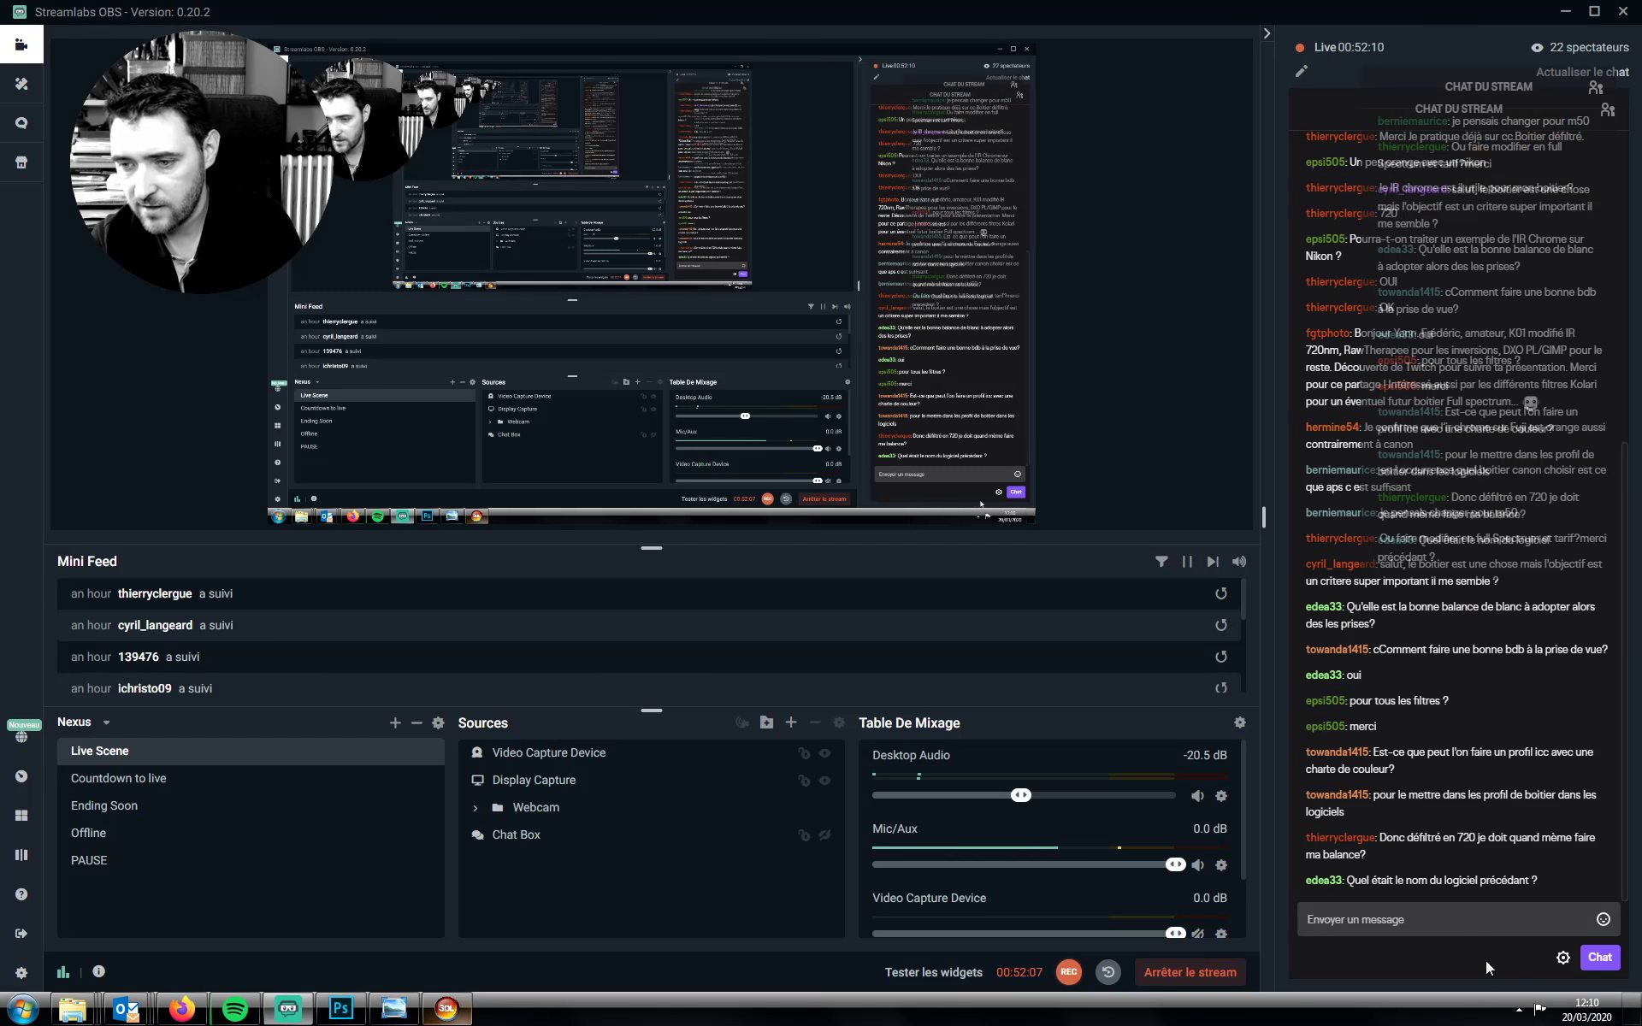
pyautogui.click(1409, 924)
pyautogui.write('3D L')
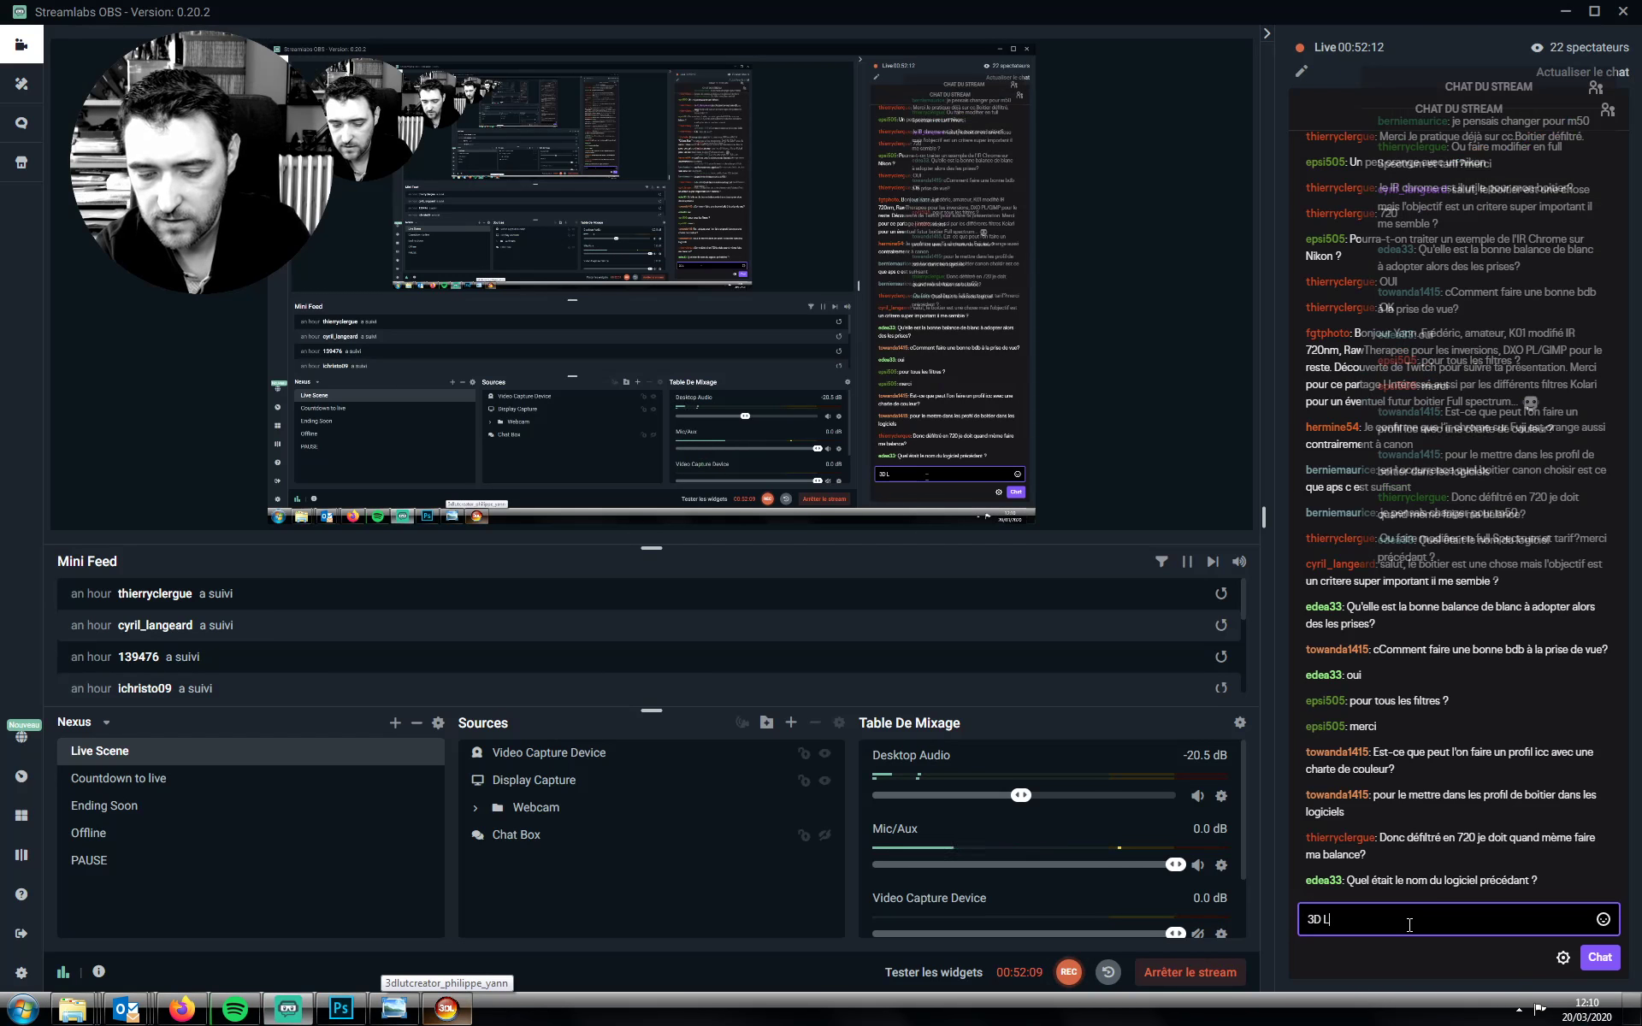
pyautogui.write('ut Creator')
pyautogui.press('Return')
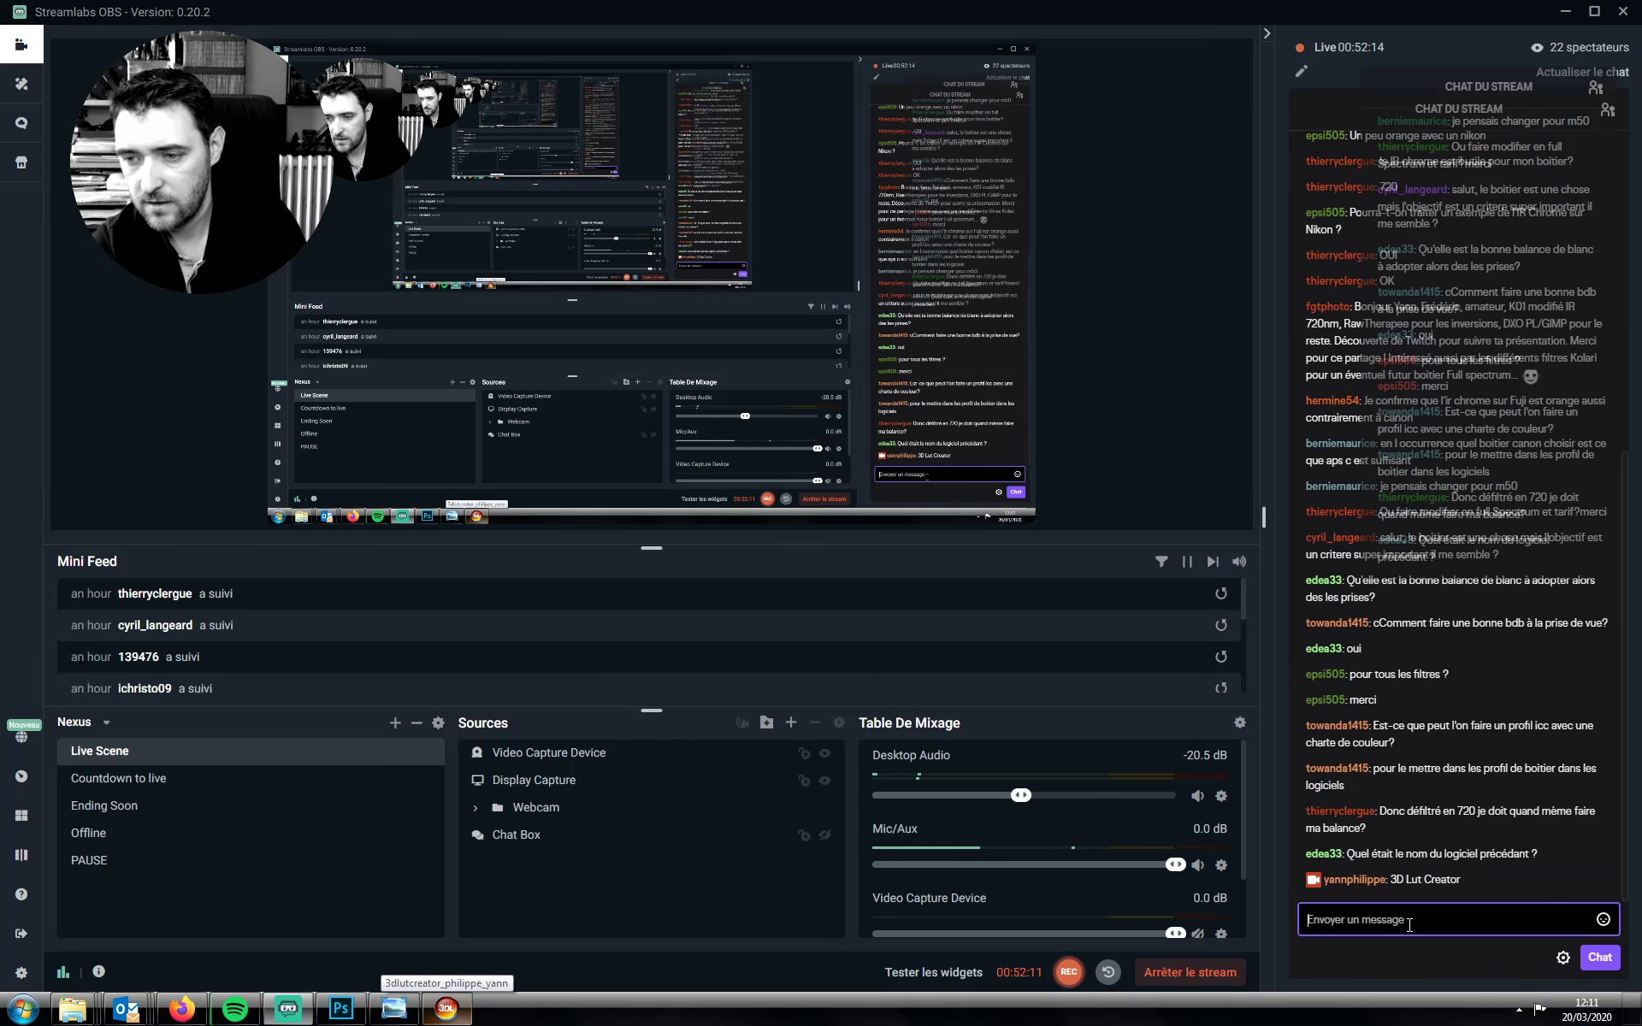
# Return to Photoshop, collapse the mask properties, and display the full image instead of Groupe 1's mask
pyautogui.click(350, 1005)
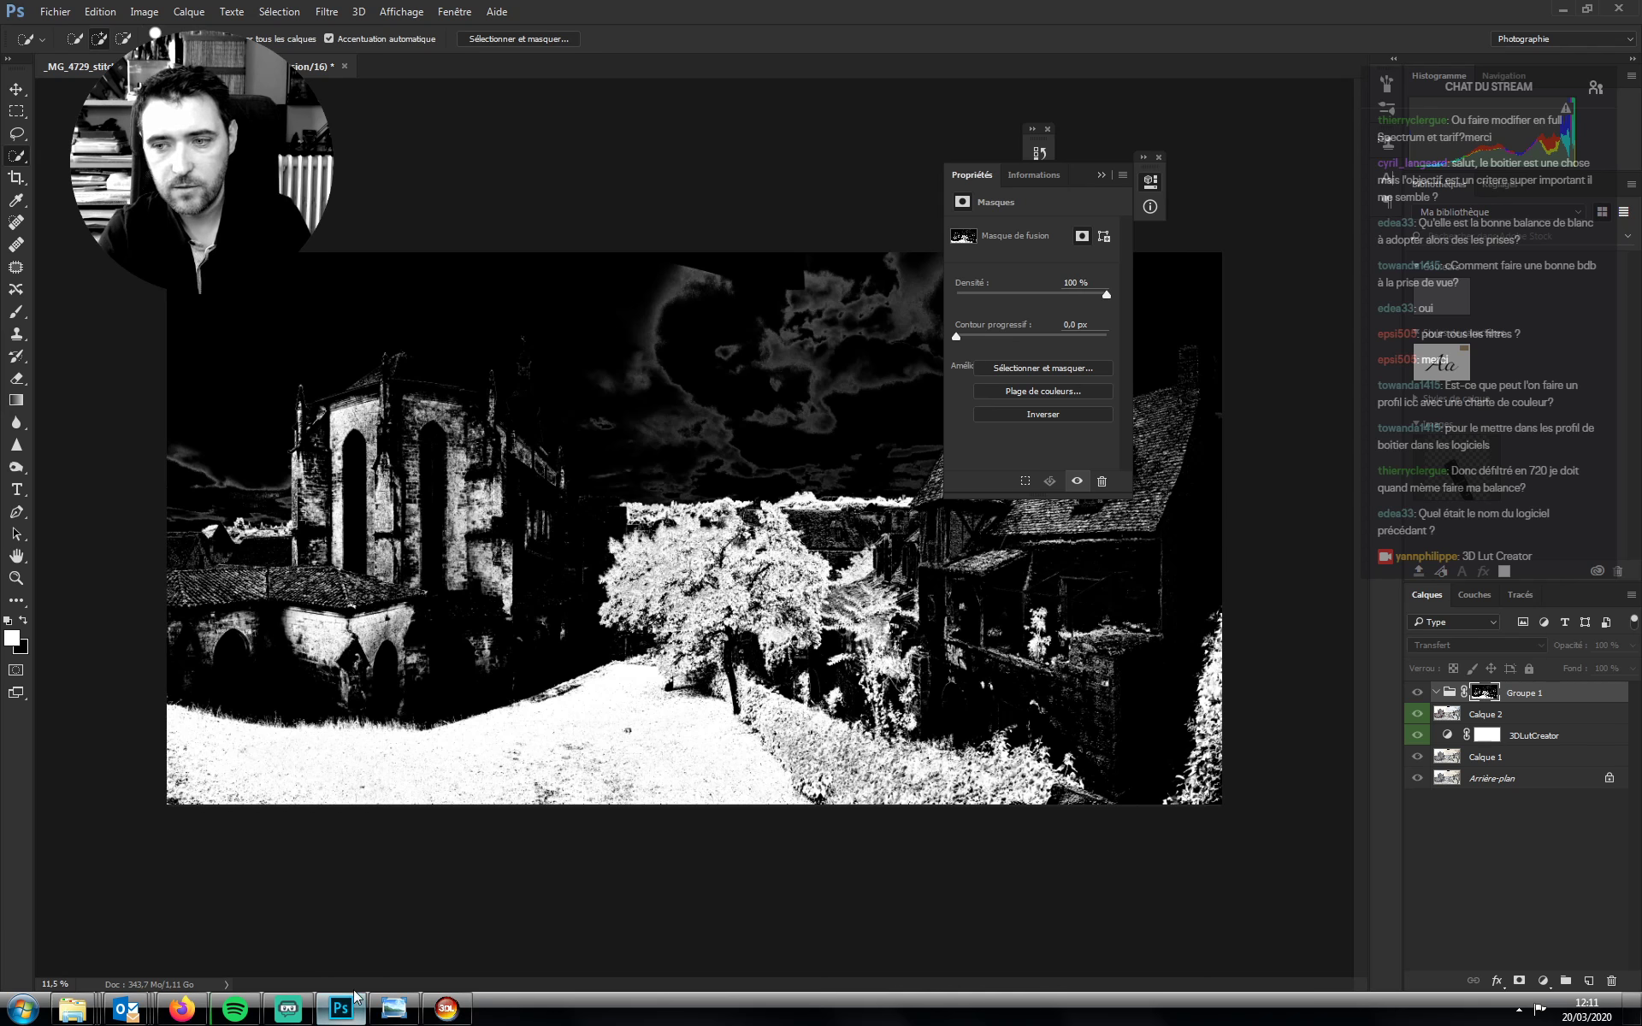
pyautogui.click(1100, 174)
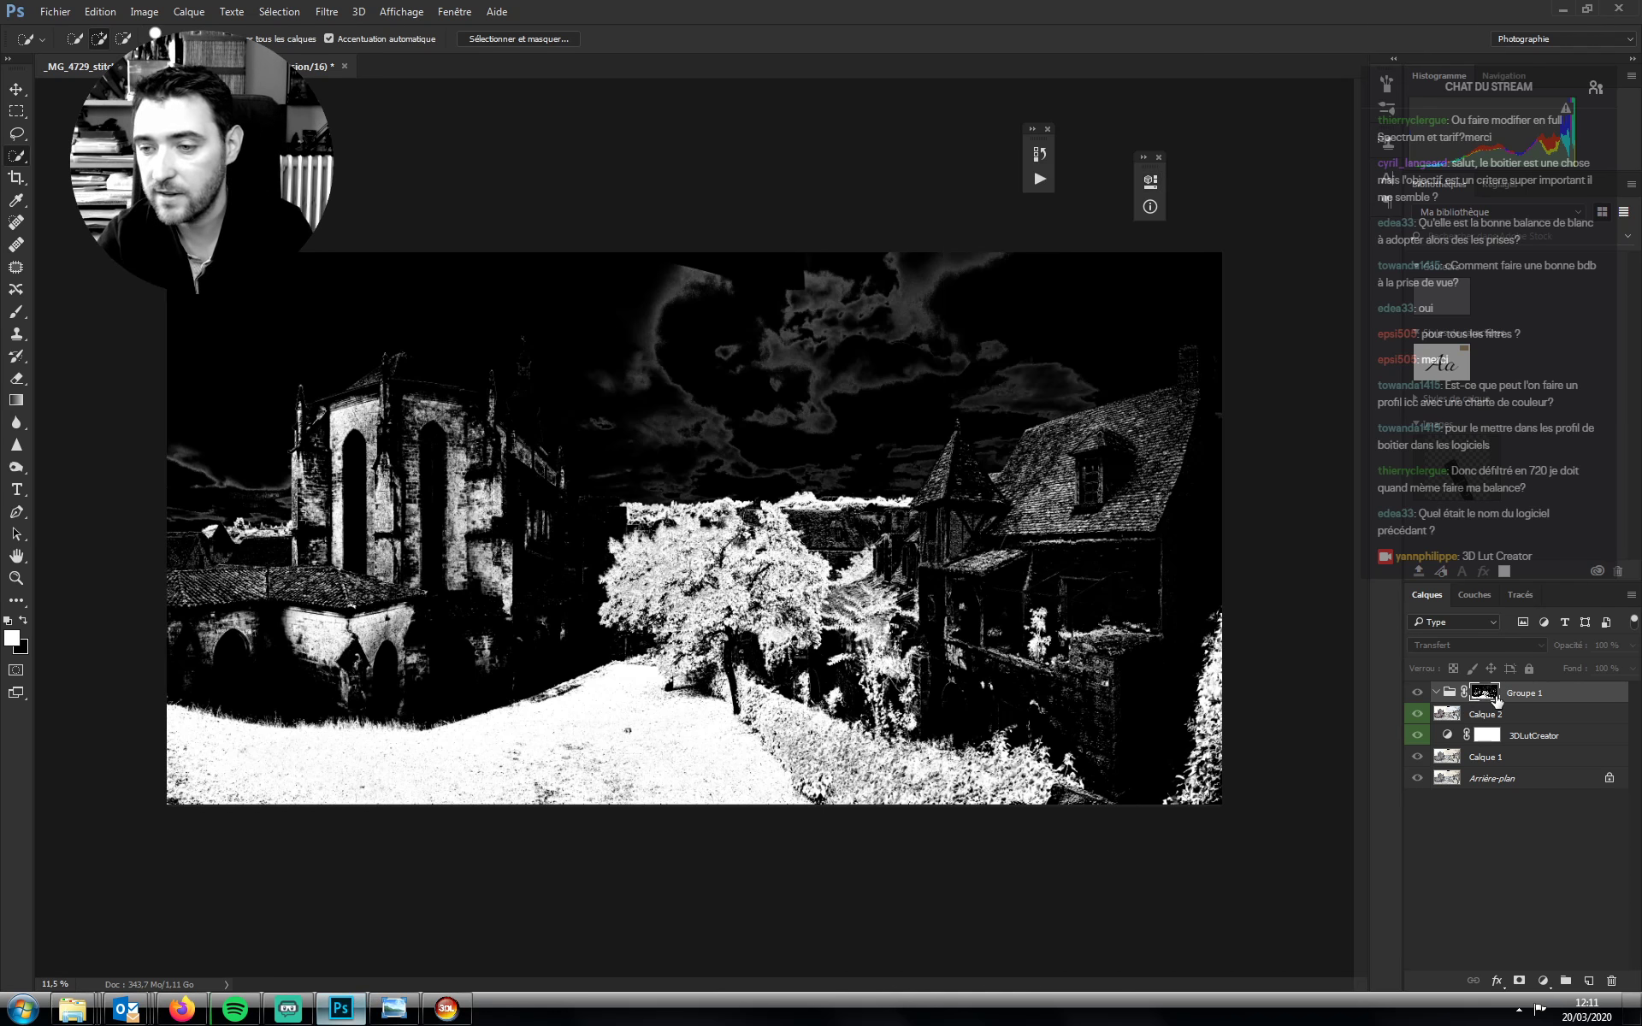
pyautogui.click(1417, 694)
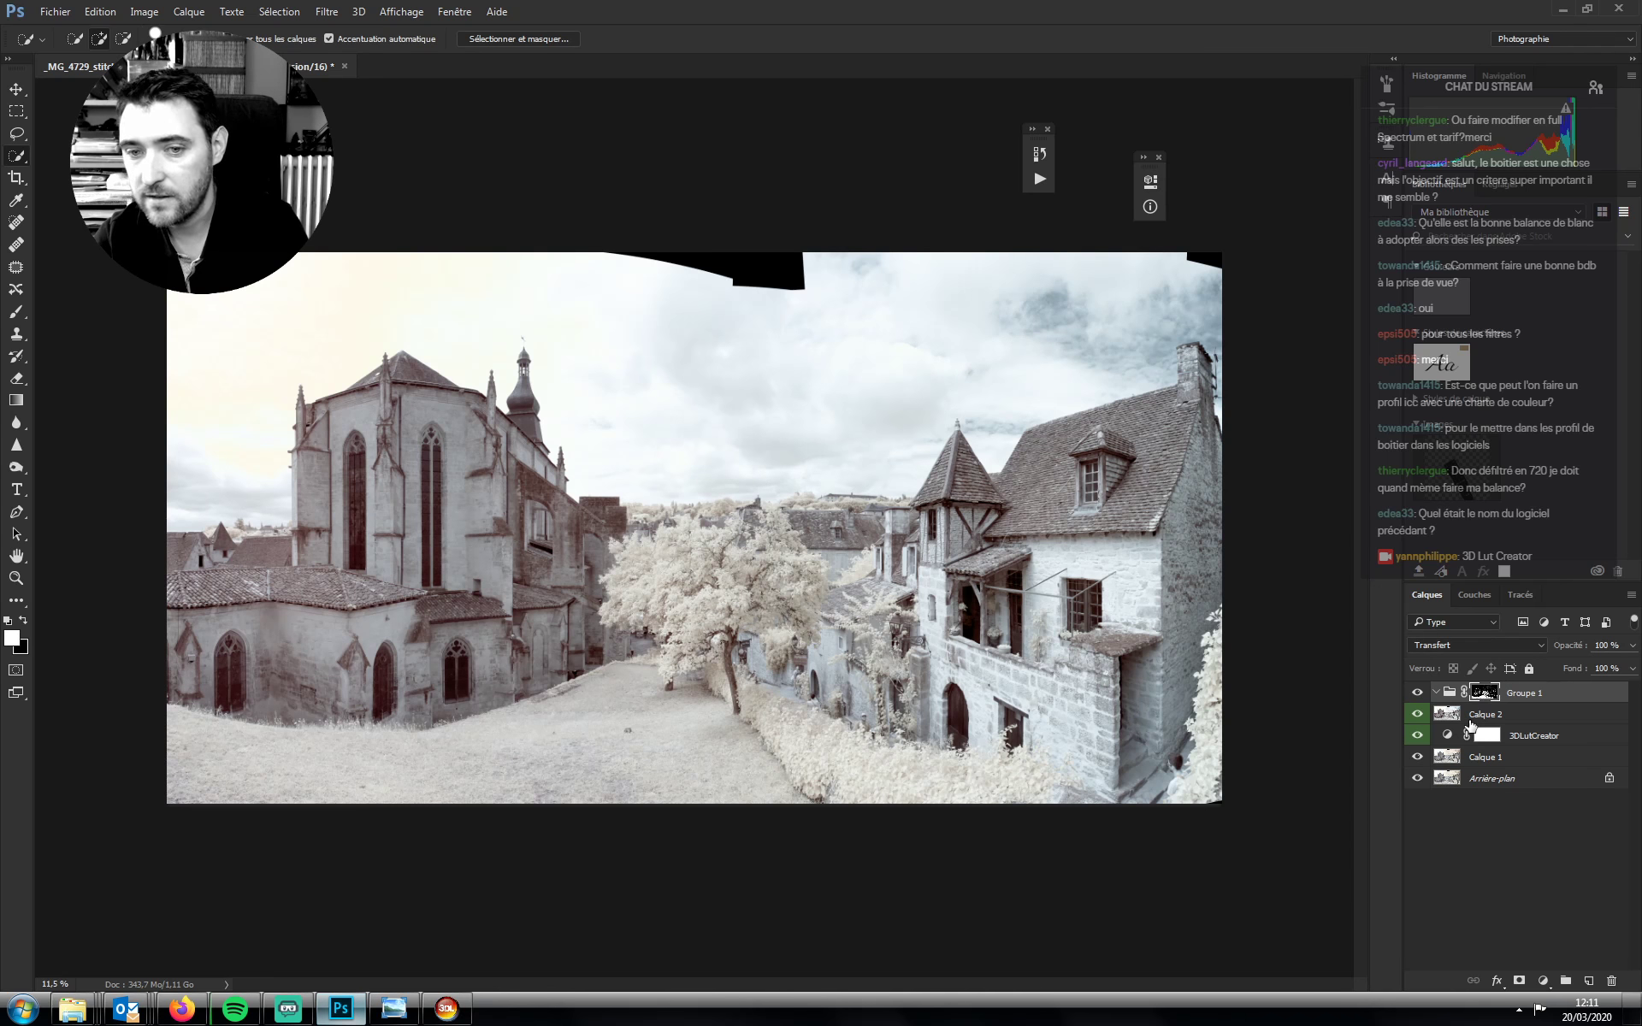
# Select the central tree's foliage on Calque 2 with Quick Selection, adding missed leaves and subtracting spill around the crown and lower edge
pyautogui.click(1471, 726)
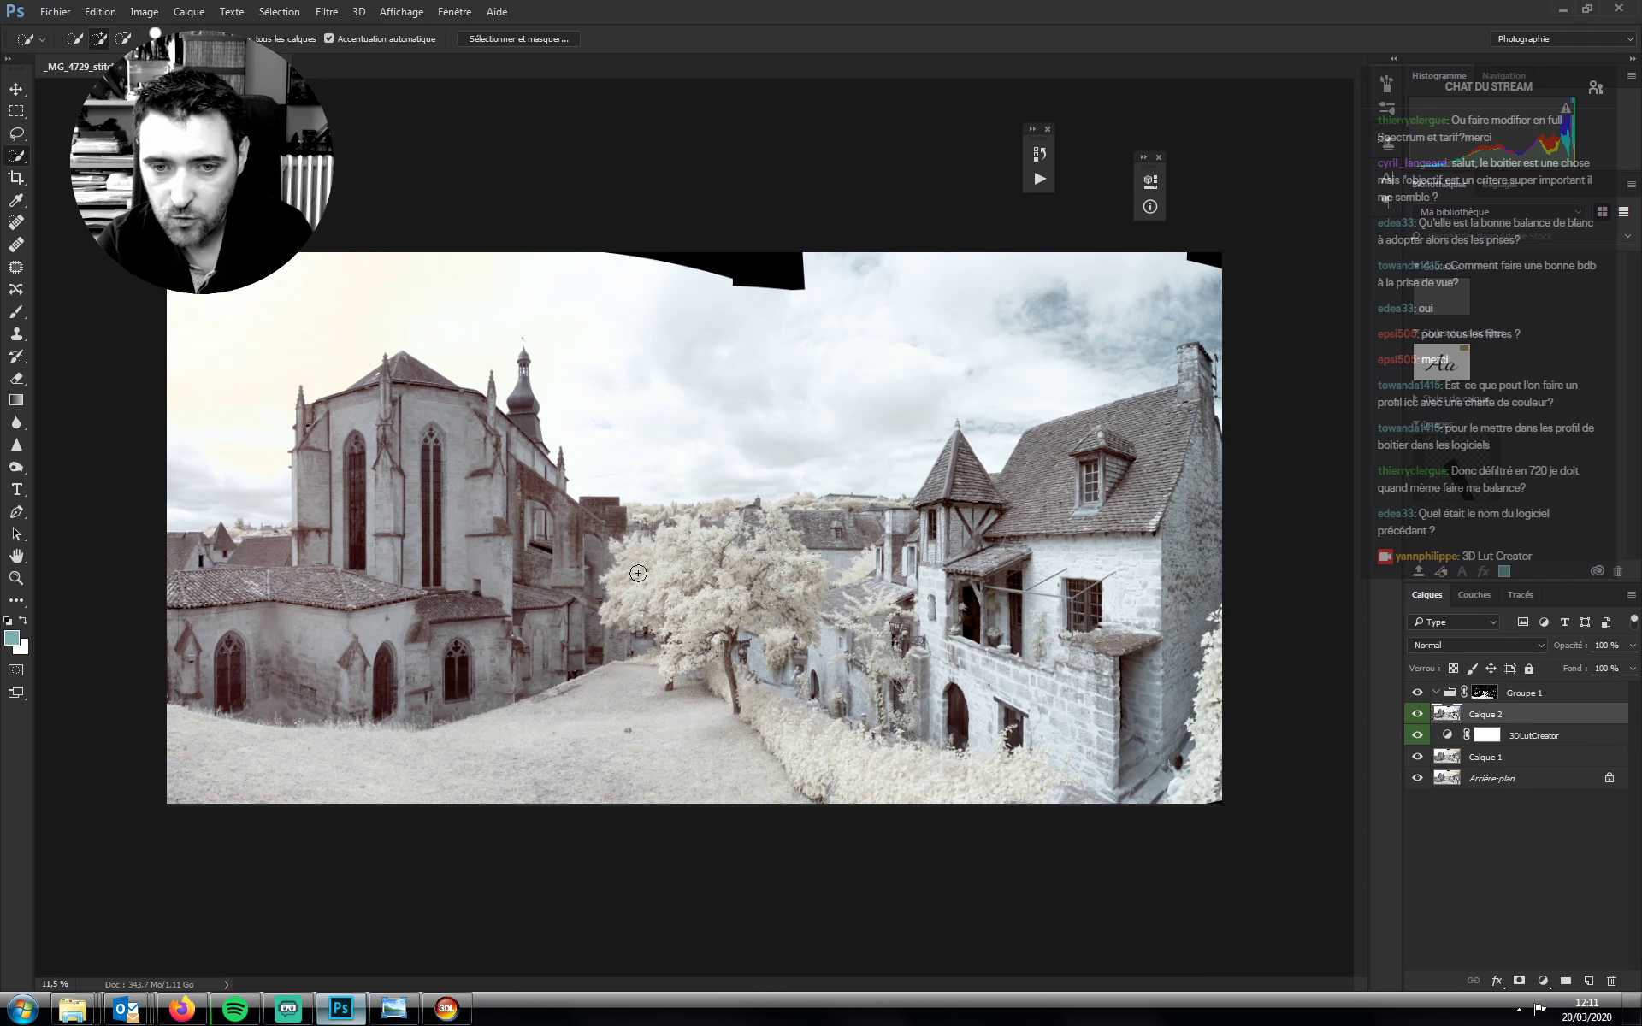
pyautogui.moveTo(638, 573)
pyautogui.mouseDown()
pyautogui.moveTo(626, 585)
pyautogui.moveTo(672, 624)
pyautogui.moveTo(722, 624)
pyautogui.moveTo(720, 600)
pyautogui.moveTo(769, 611)
pyautogui.moveTo(776, 652)
pyautogui.moveTo(817, 590)
pyautogui.moveTo(777, 531)
pyautogui.mouseUp()
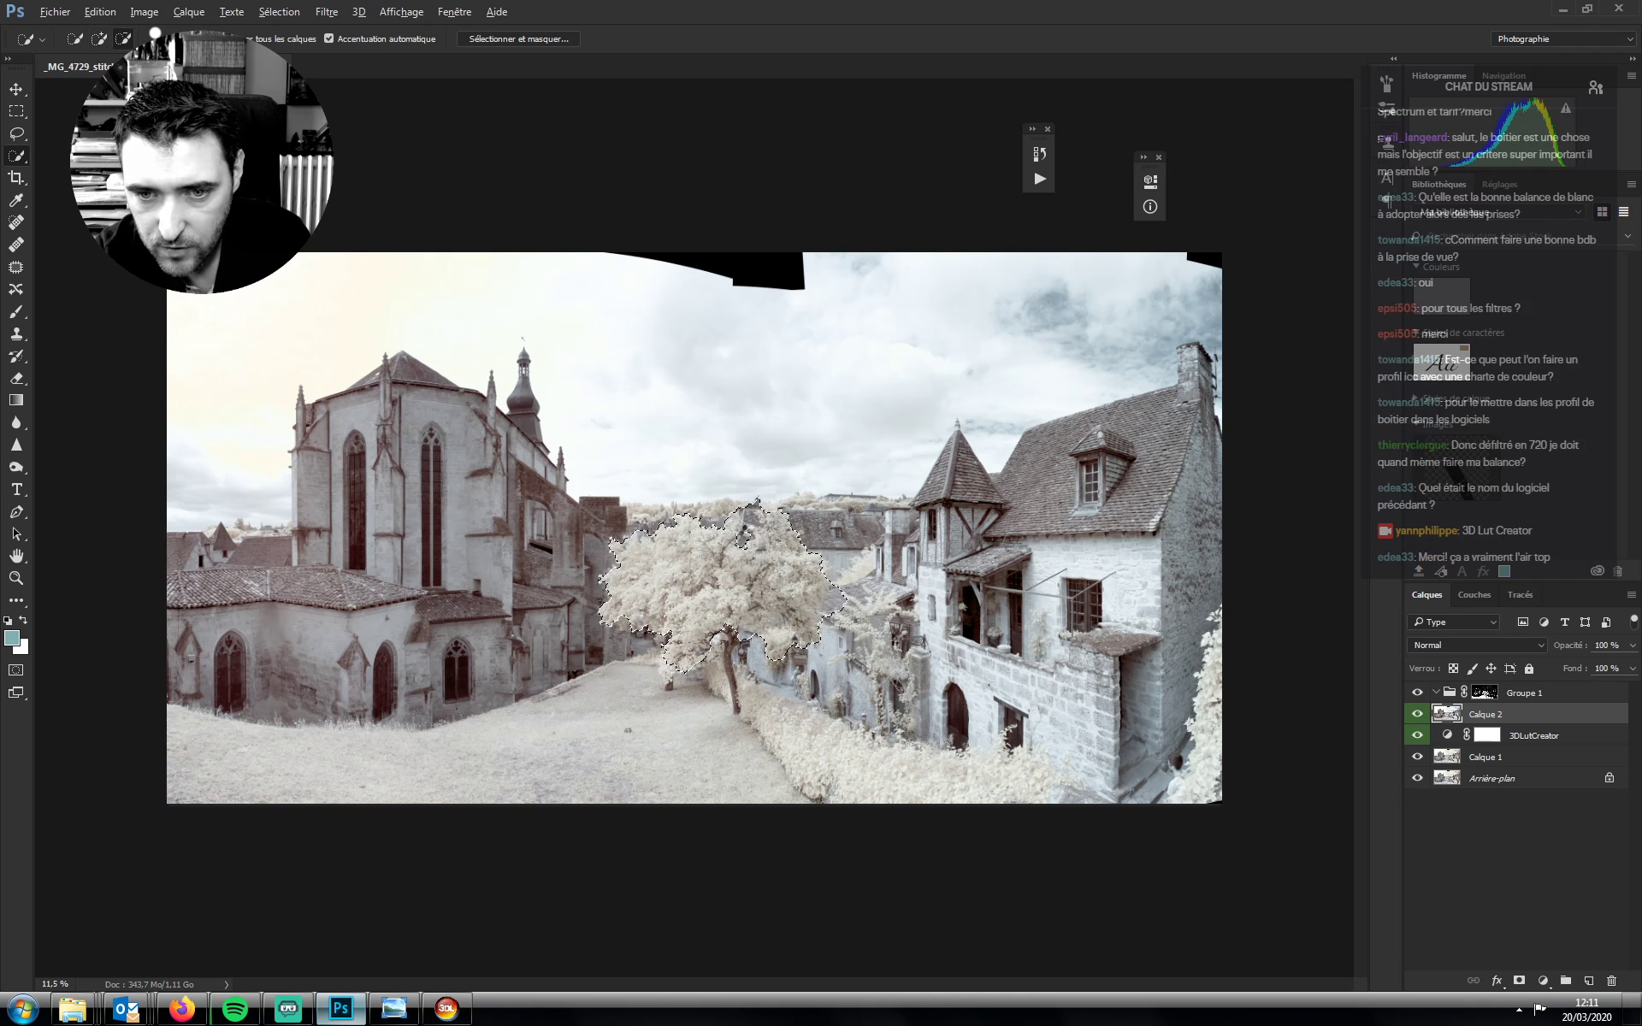
pyautogui.click(752, 526)
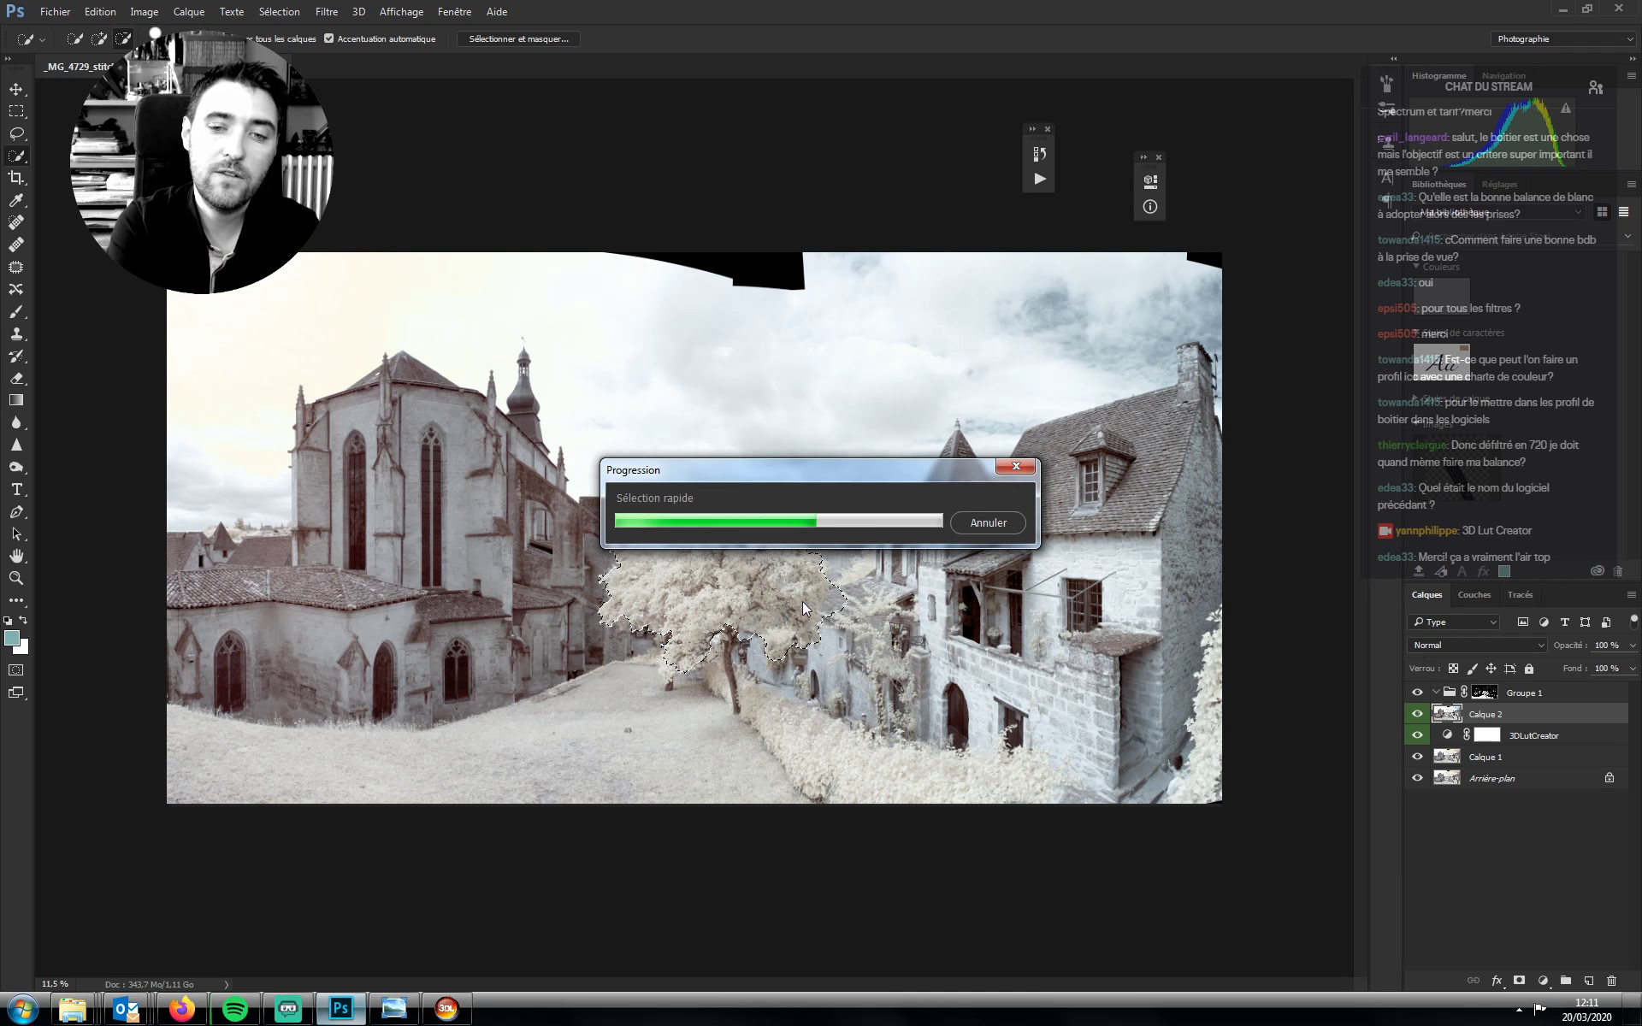
pyautogui.keyDown('alt'); pyautogui.click(748, 513); pyautogui.keyUp('alt')
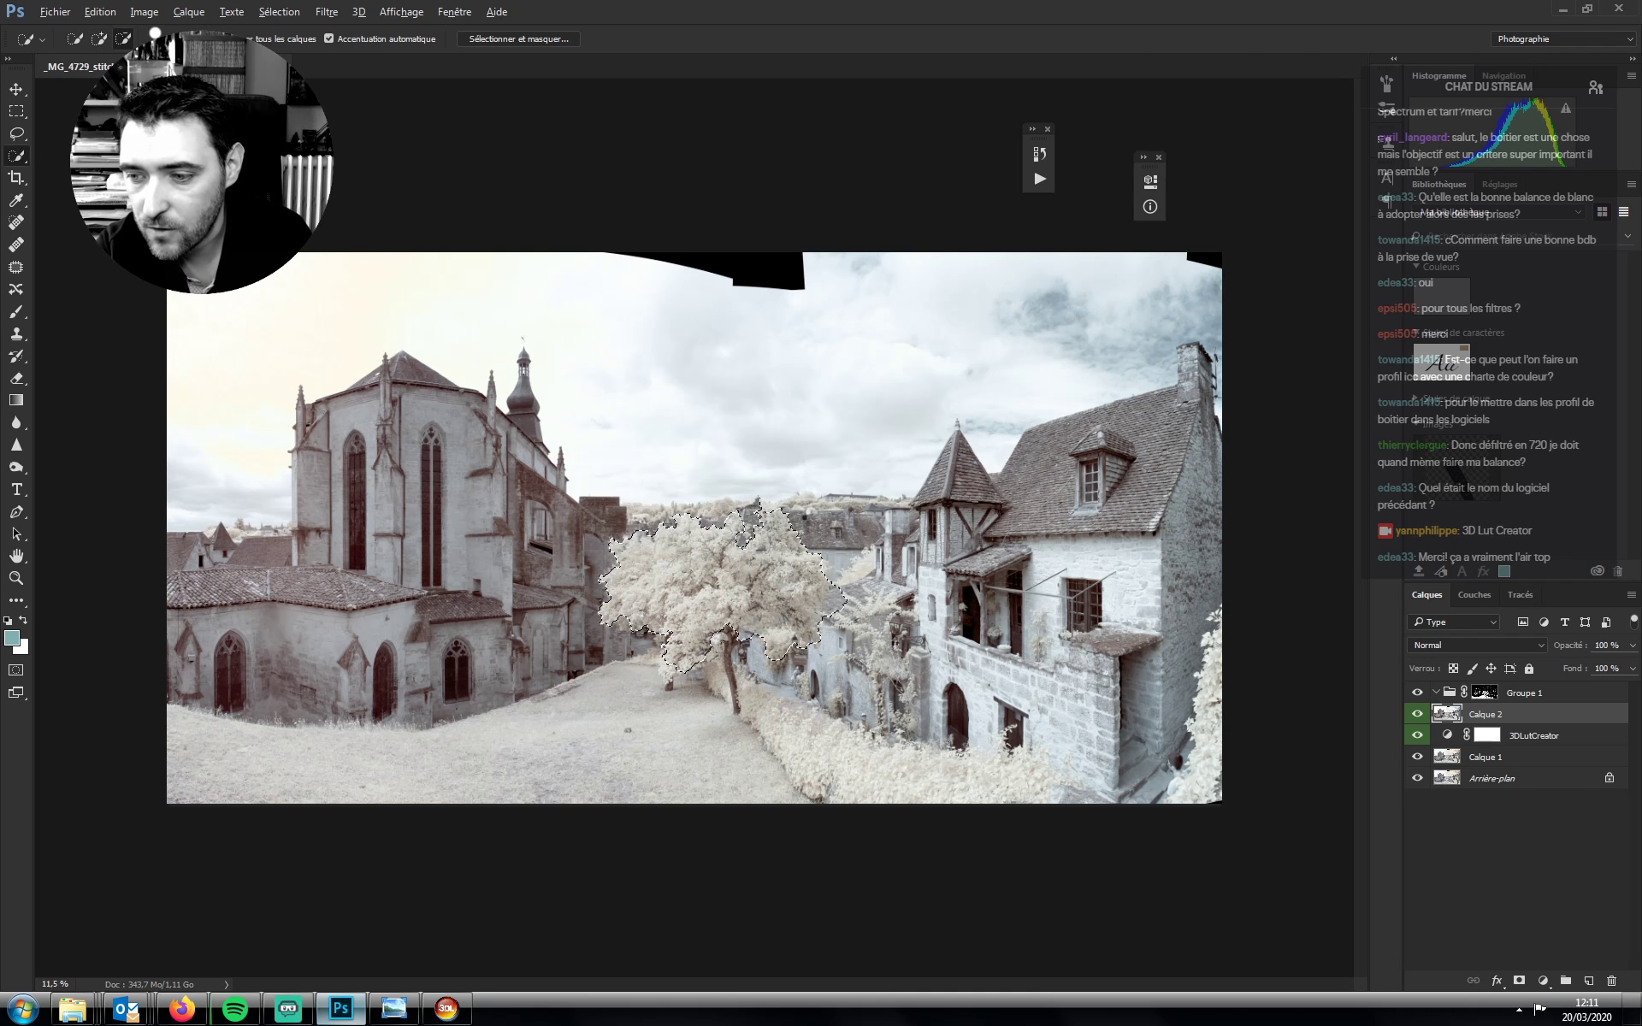
pyautogui.click(833, 588)
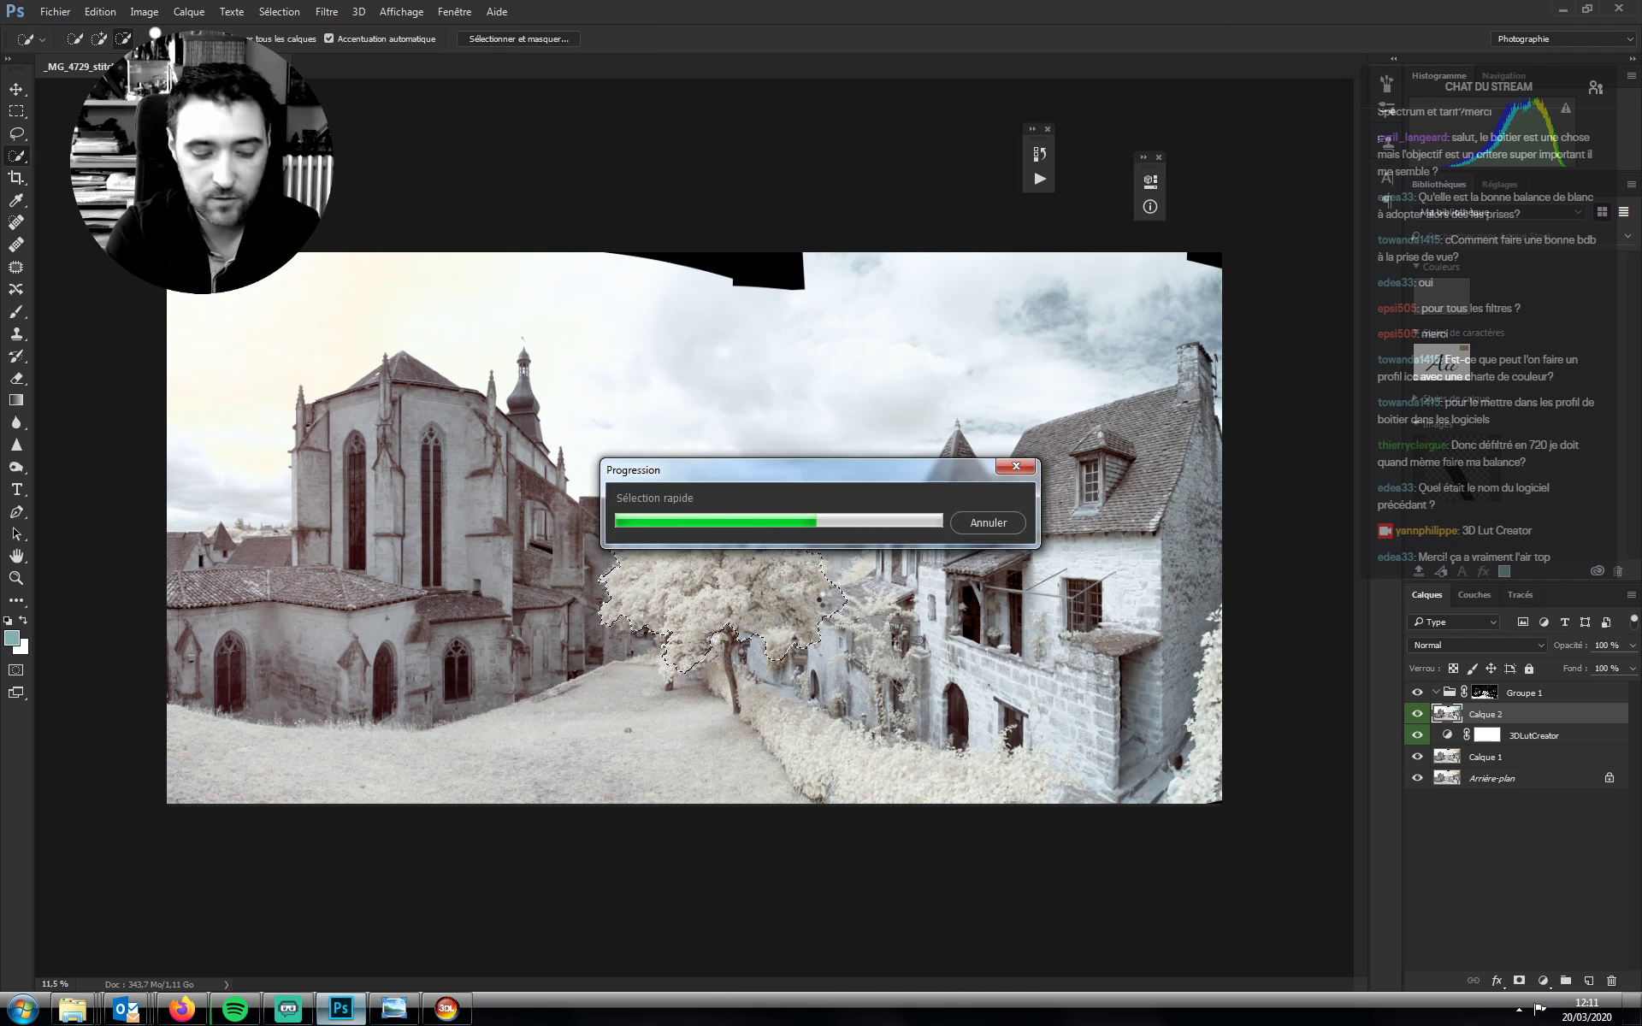
pyautogui.press('alt')
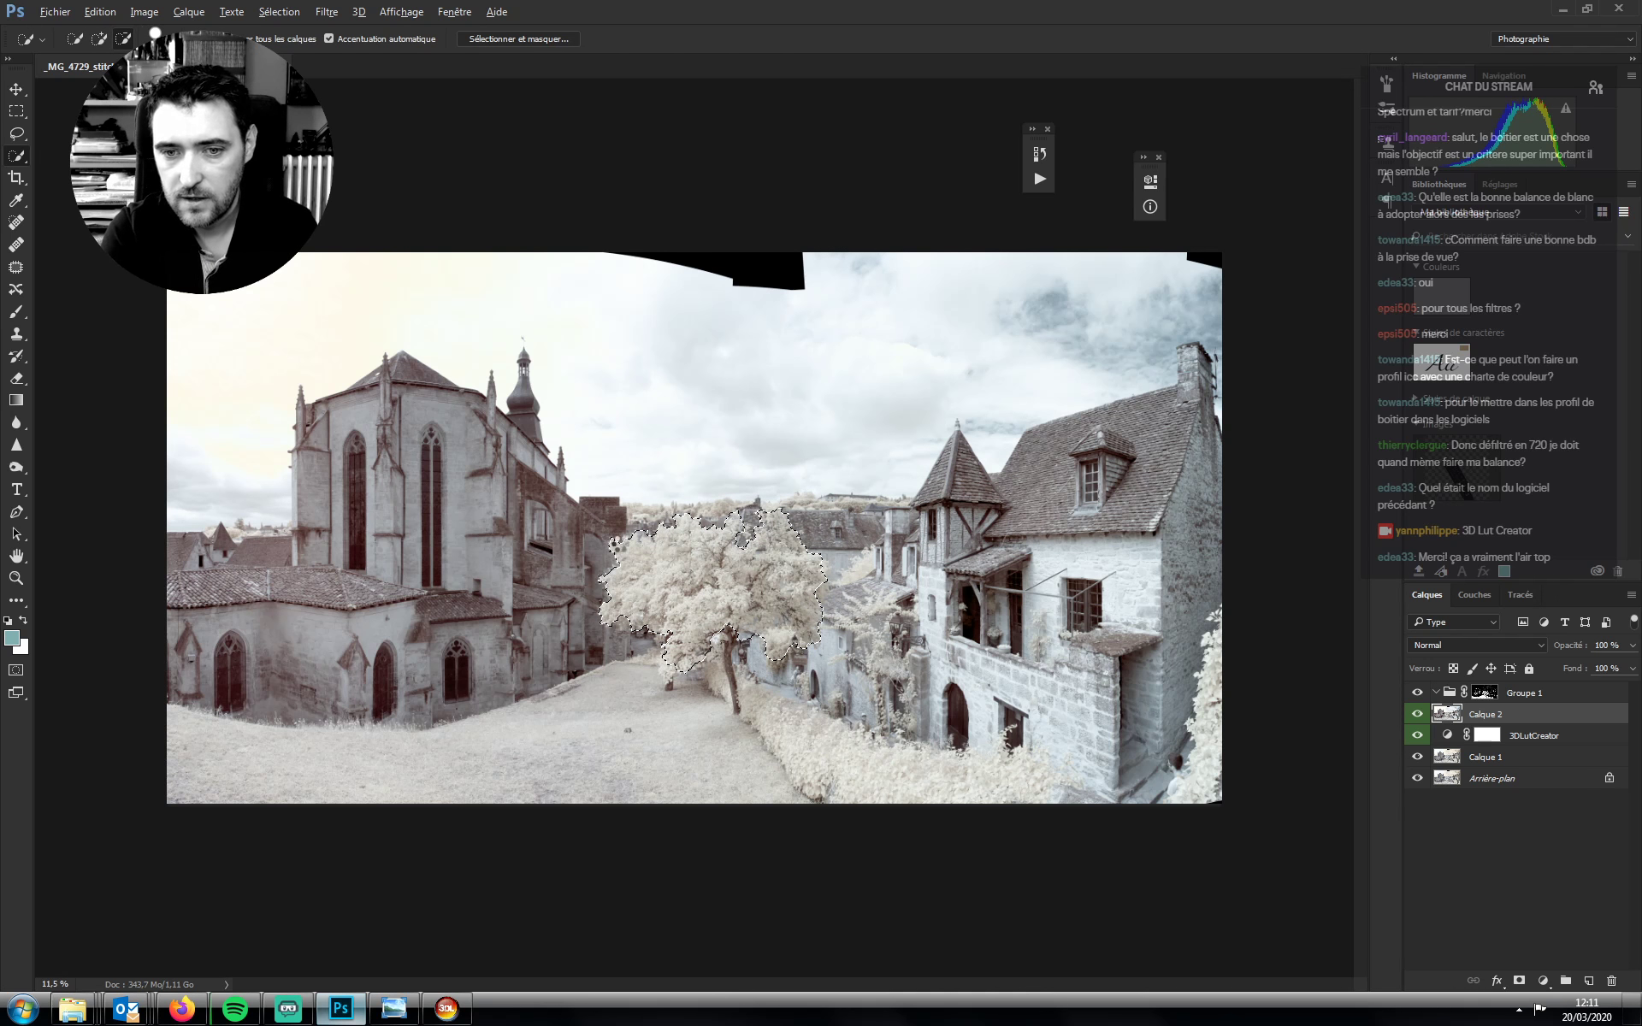
pyautogui.keyDown('alt'); pyautogui.click(668, 683); pyautogui.keyUp('alt')
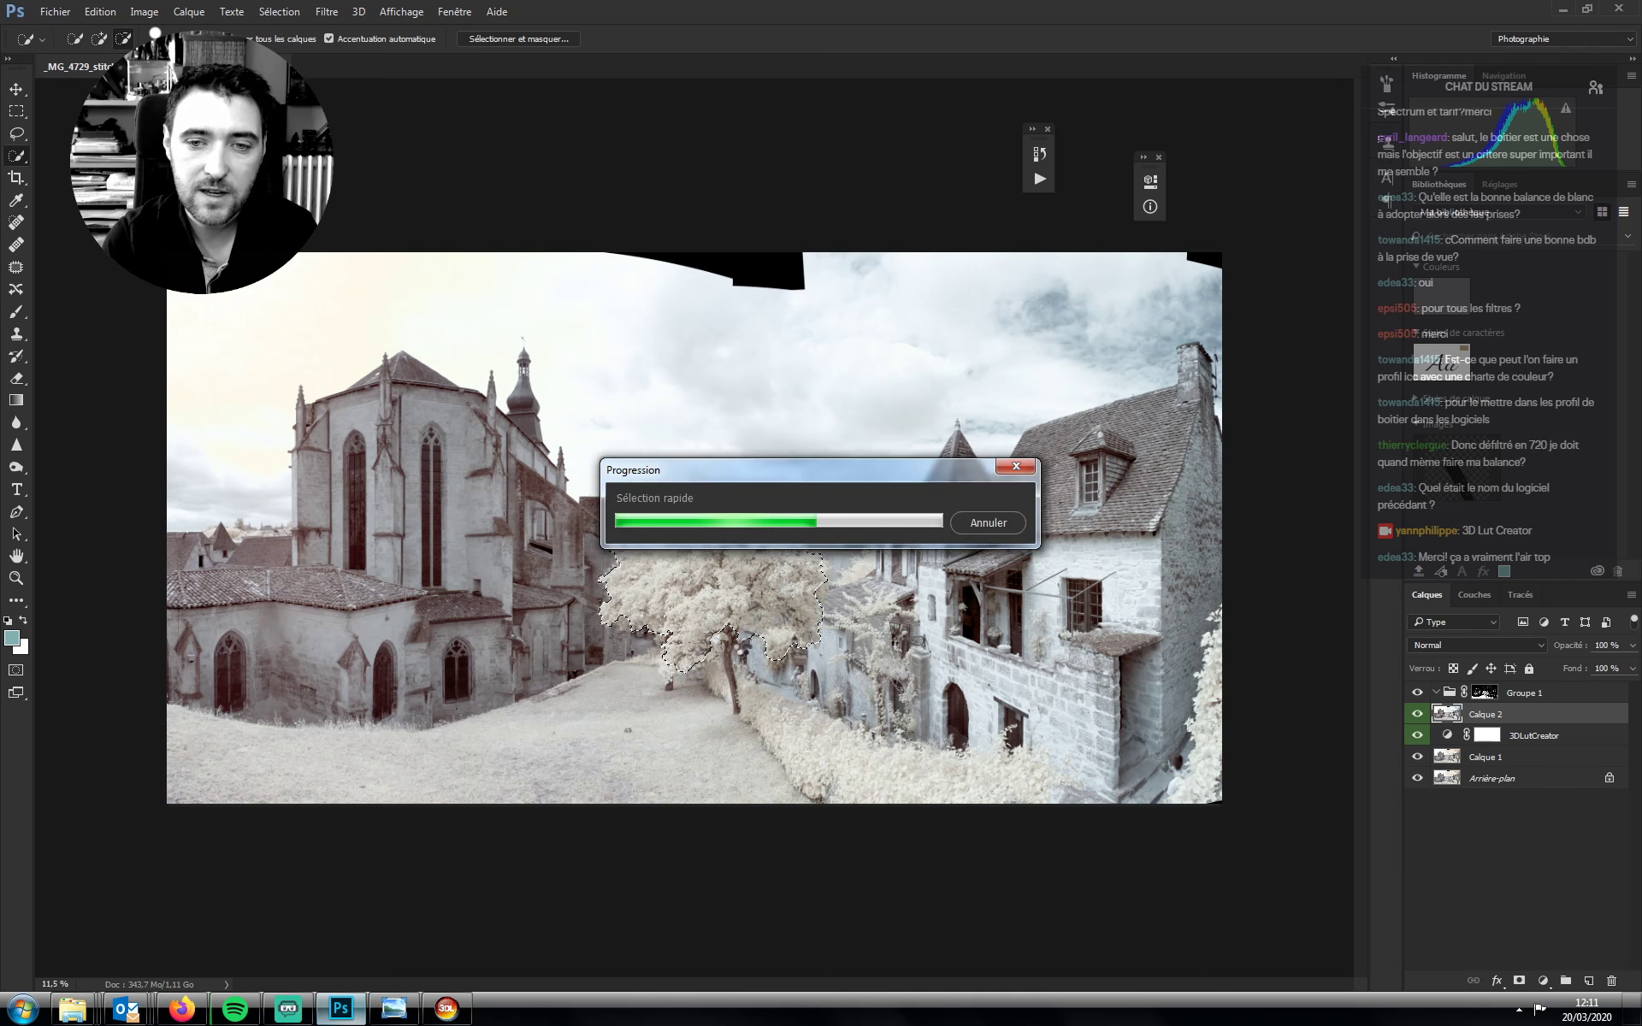
# View the panorama briefly in 3D LUT Creator, return to Photoshop, and adjust the tree selection along its lower foliage
pyautogui.click(446, 1008)
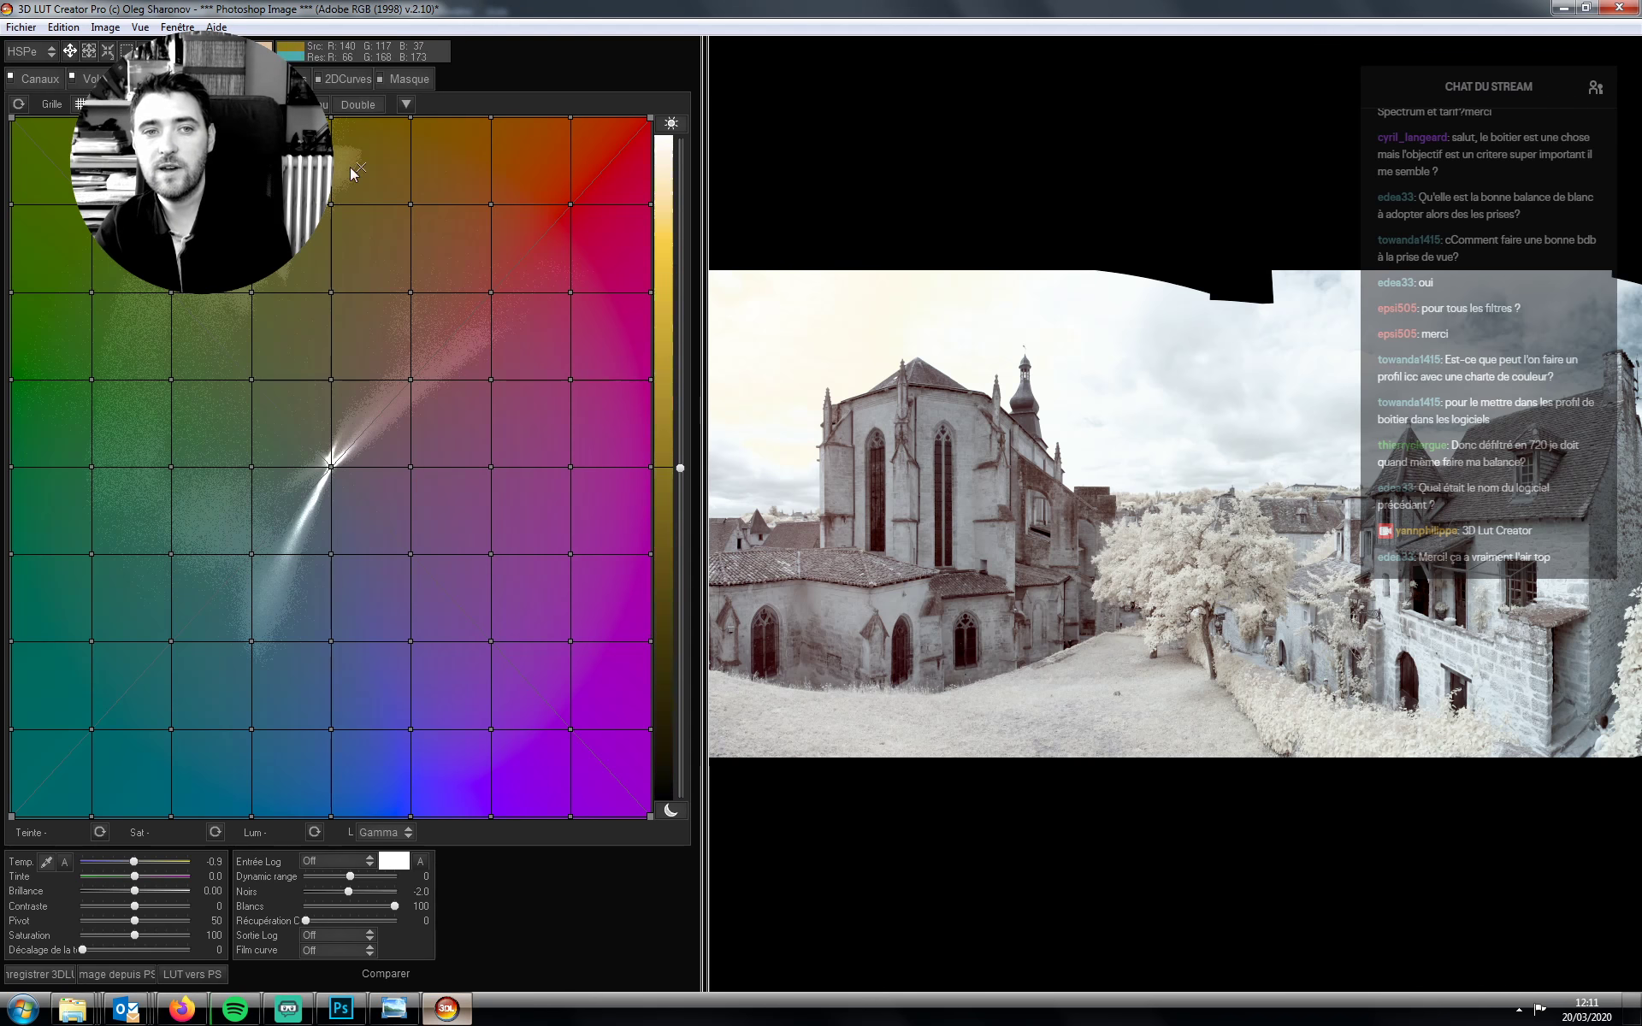
pyautogui.click(340, 1008)
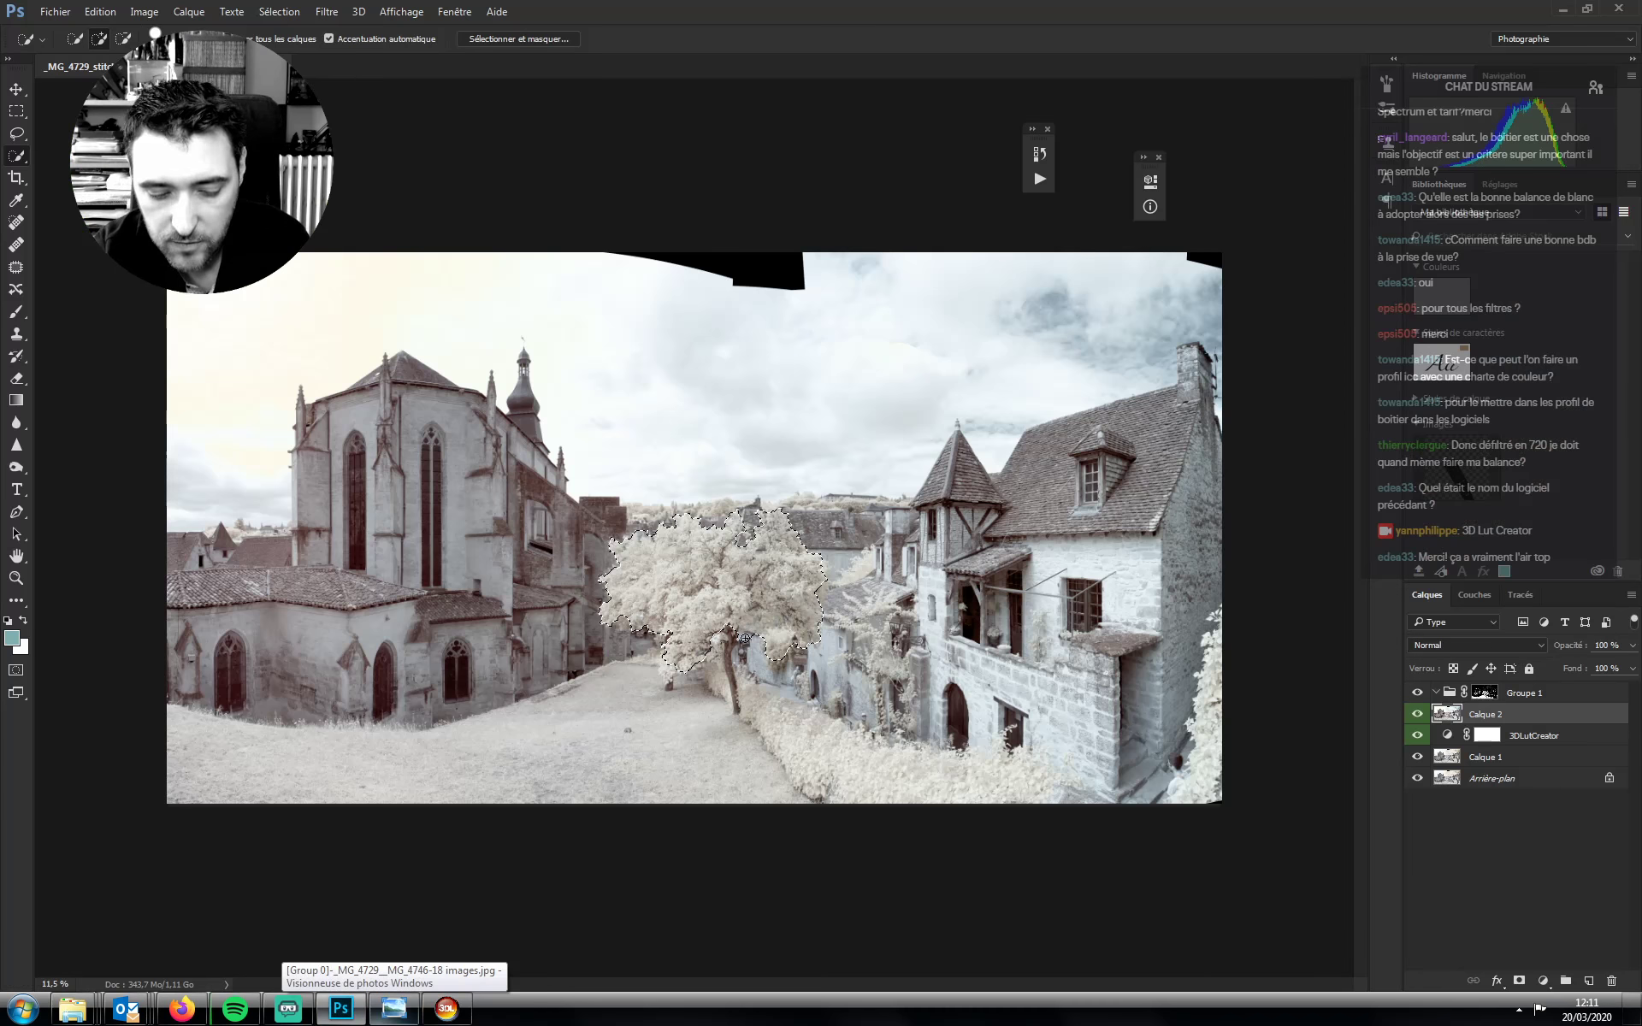
pyautogui.press('alt')
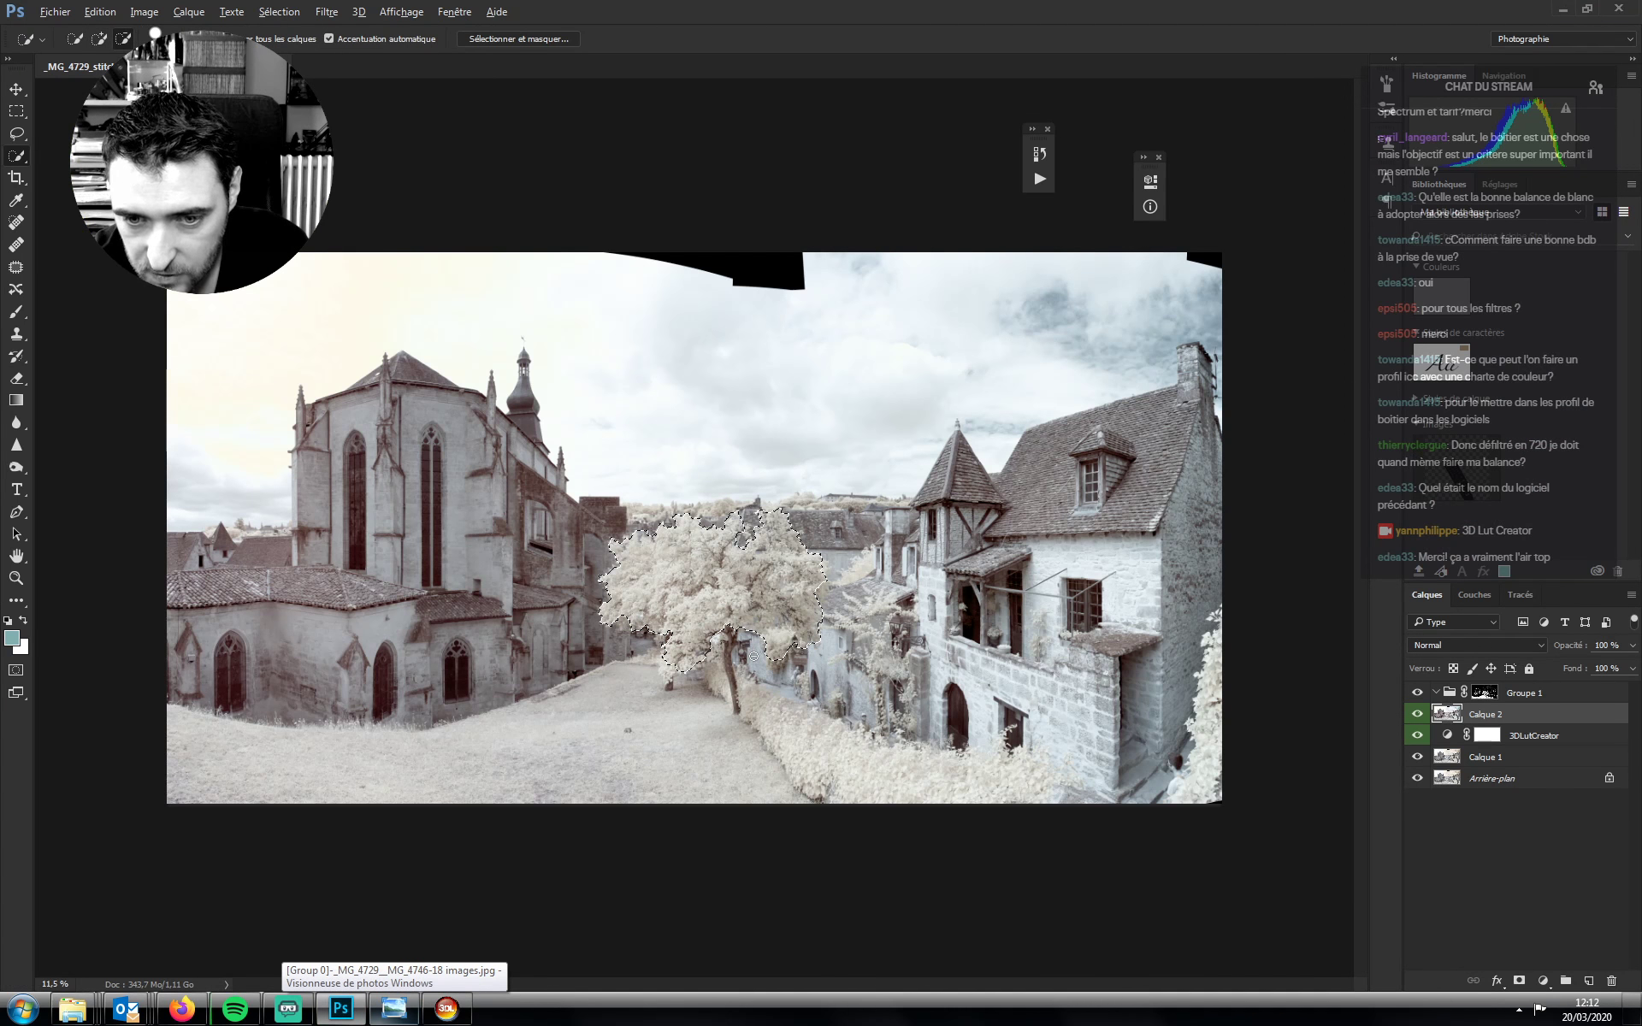
pyautogui.moveTo(676, 652)
pyautogui.mouseDown()
pyautogui.moveTo(736, 549)
pyautogui.moveTo(778, 602)
pyautogui.moveTo(820, 592)
pyautogui.mouseUp()
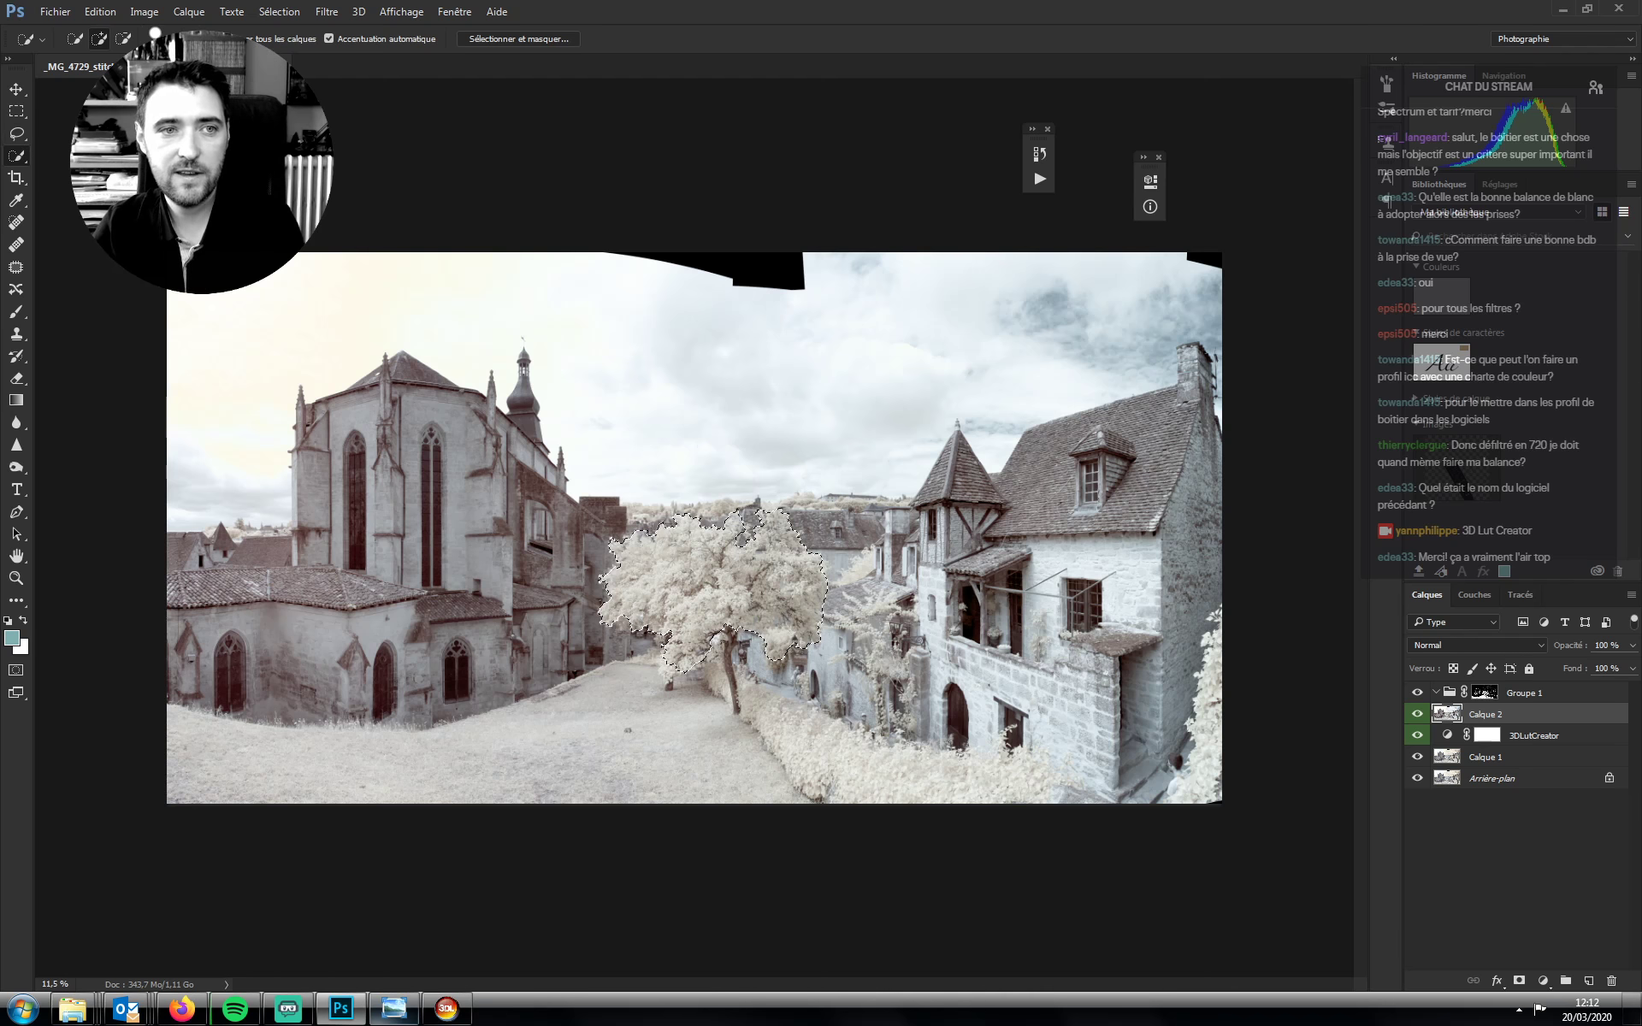
# Try refining the tree selection's edges in Select and Mask with an edge detection radius of 76 px
pyautogui.click(280, 11)
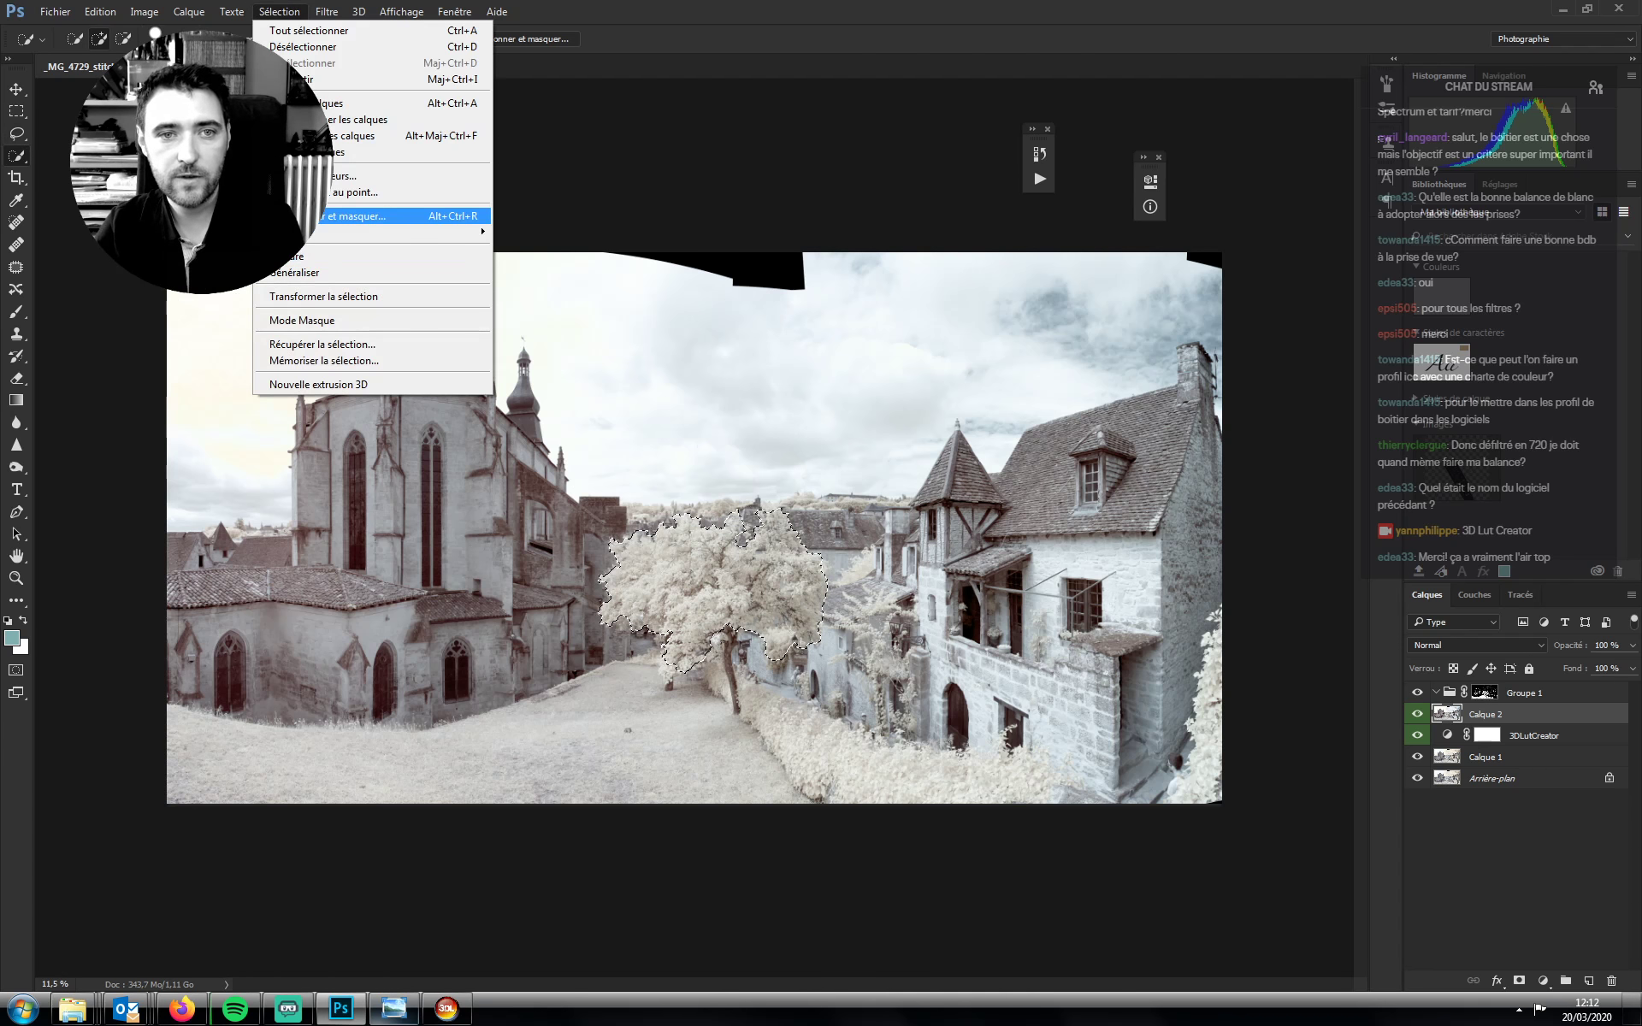
pyautogui.click(359, 215)
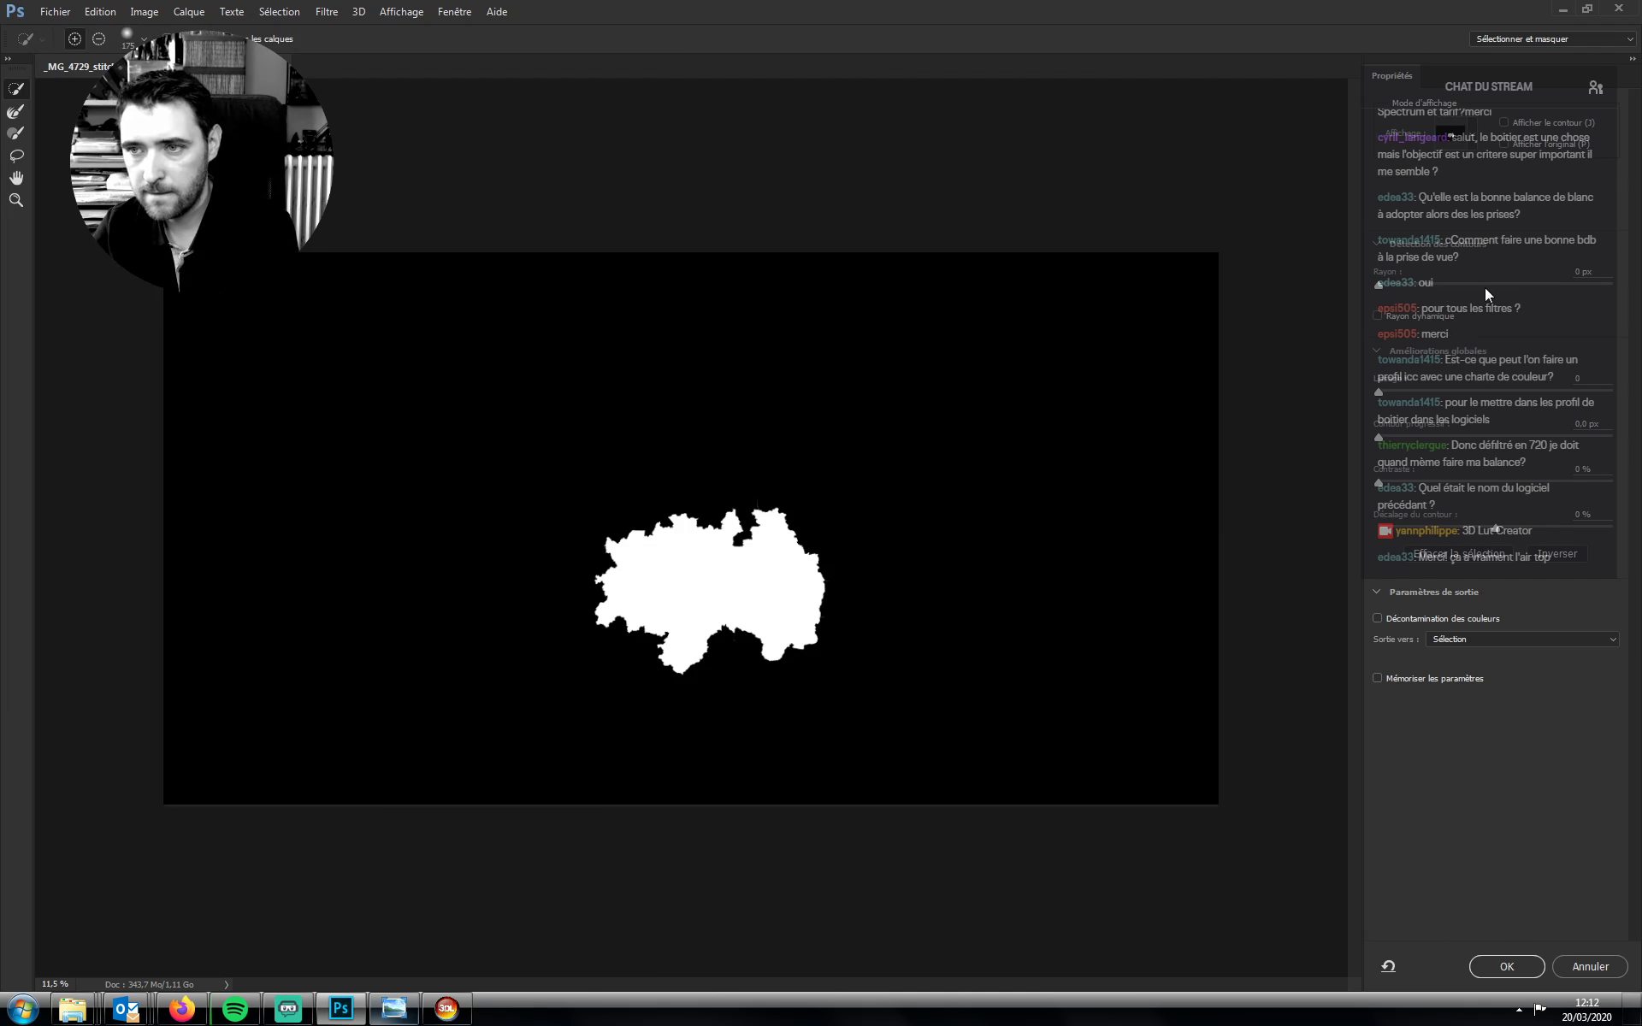
pyautogui.moveTo(1484, 288); pyautogui.dragTo(1557, 275)
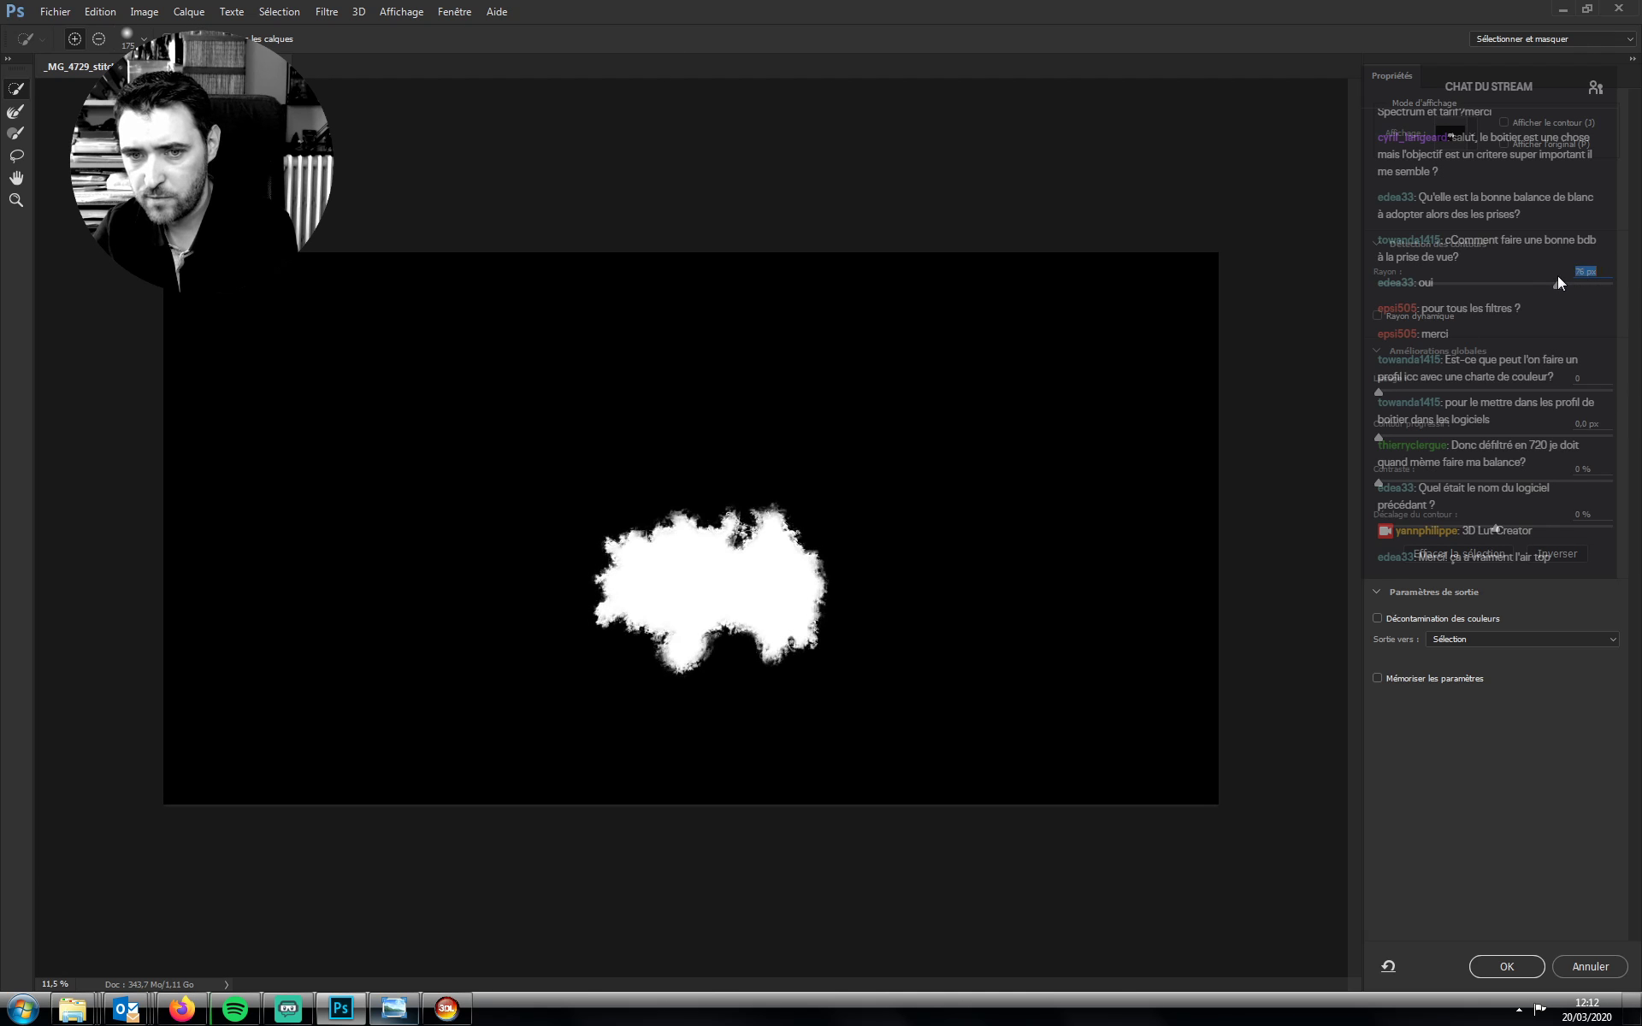
pyautogui.click(1505, 968)
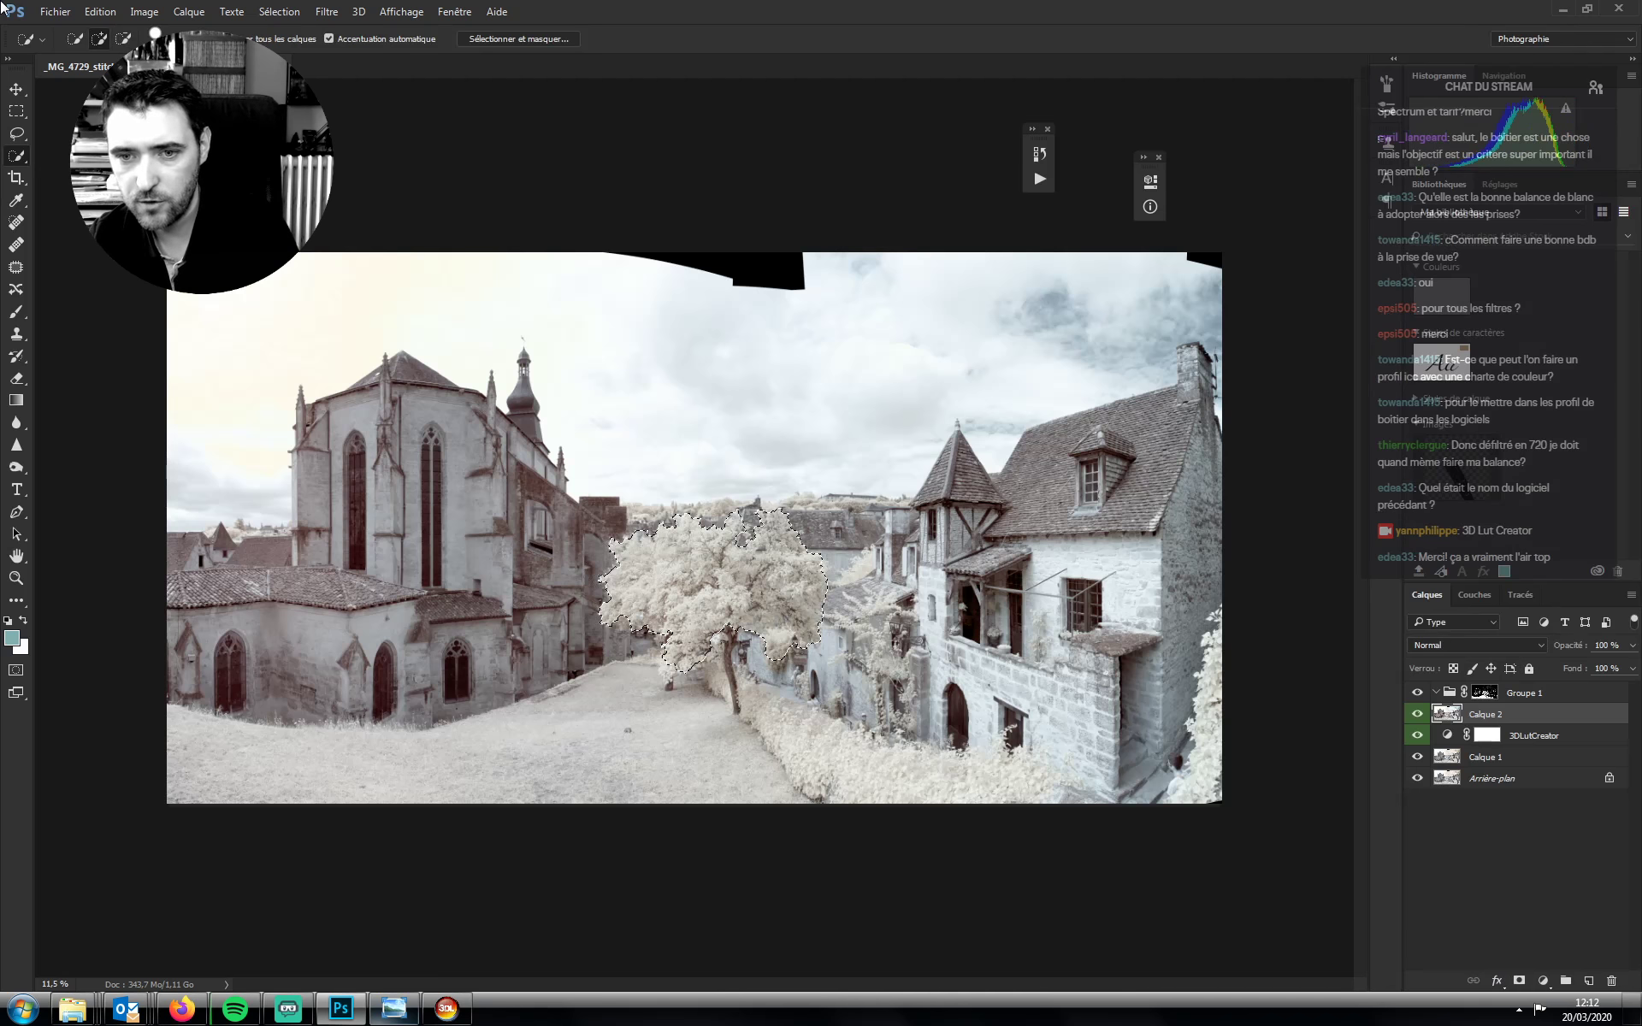
# Try refining the tree selection in Select and Mask again with a slightly smaller edge detection radius
pyautogui.click(279, 11)
pyautogui.click(328, 228)
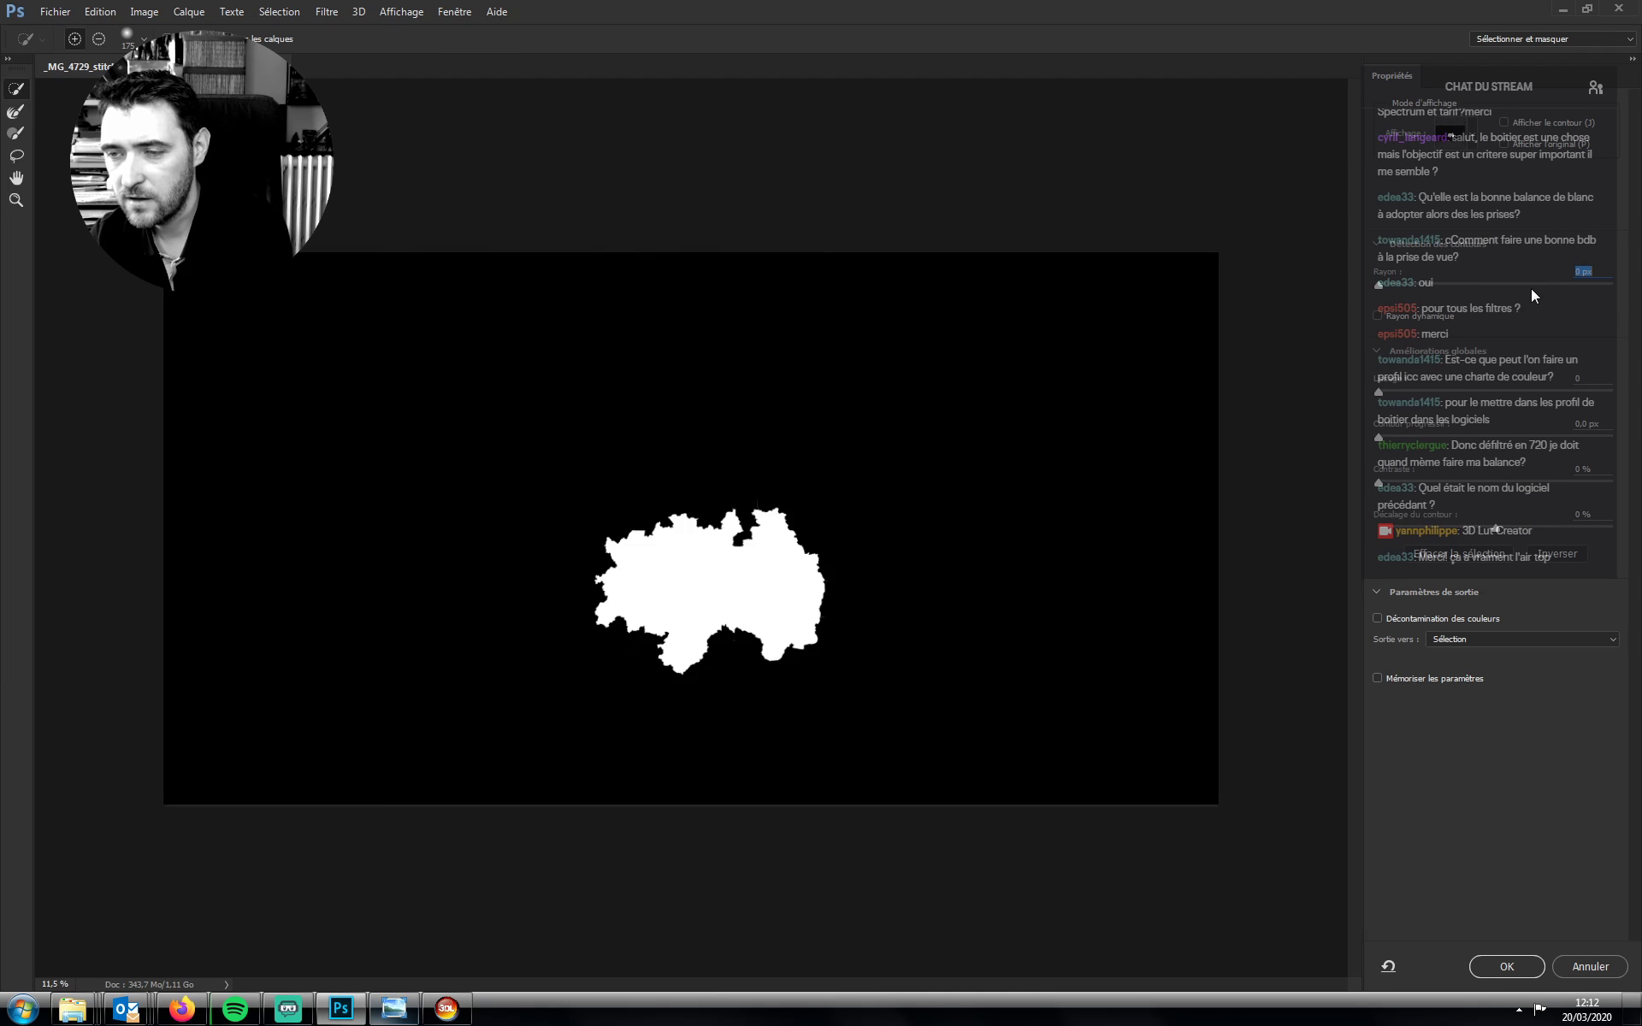
pyautogui.click(1530, 285)
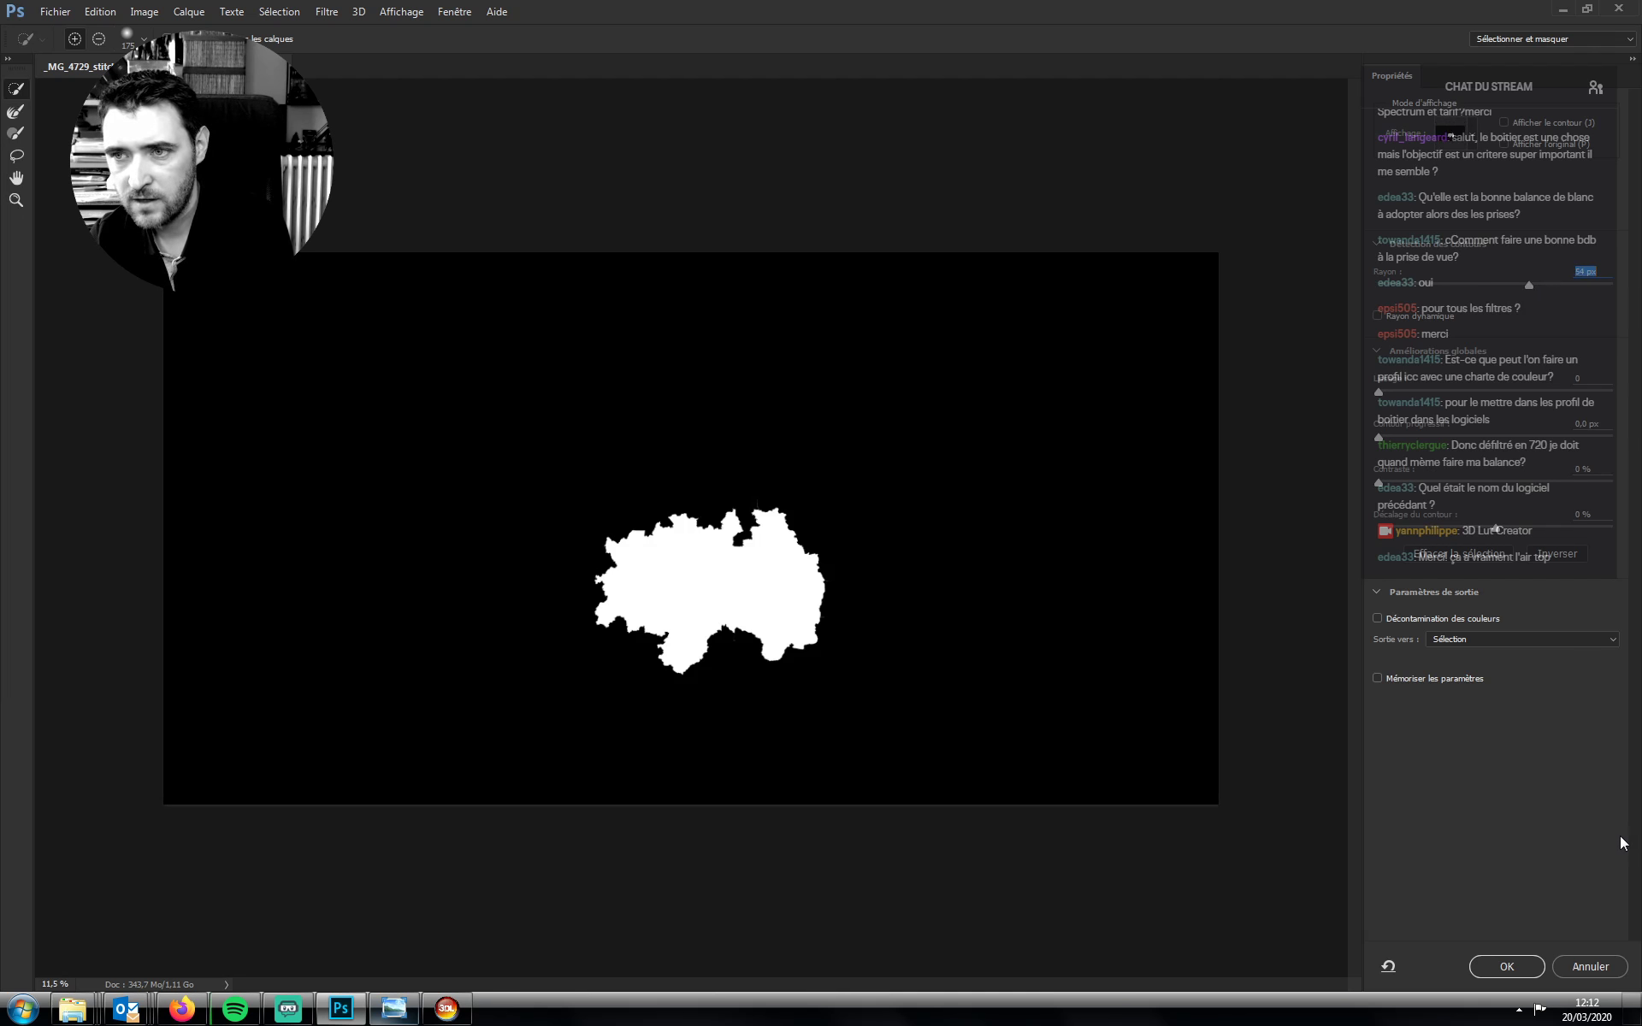
pyautogui.moveTo(1464, 290); pyautogui.dragTo(1545, 297)
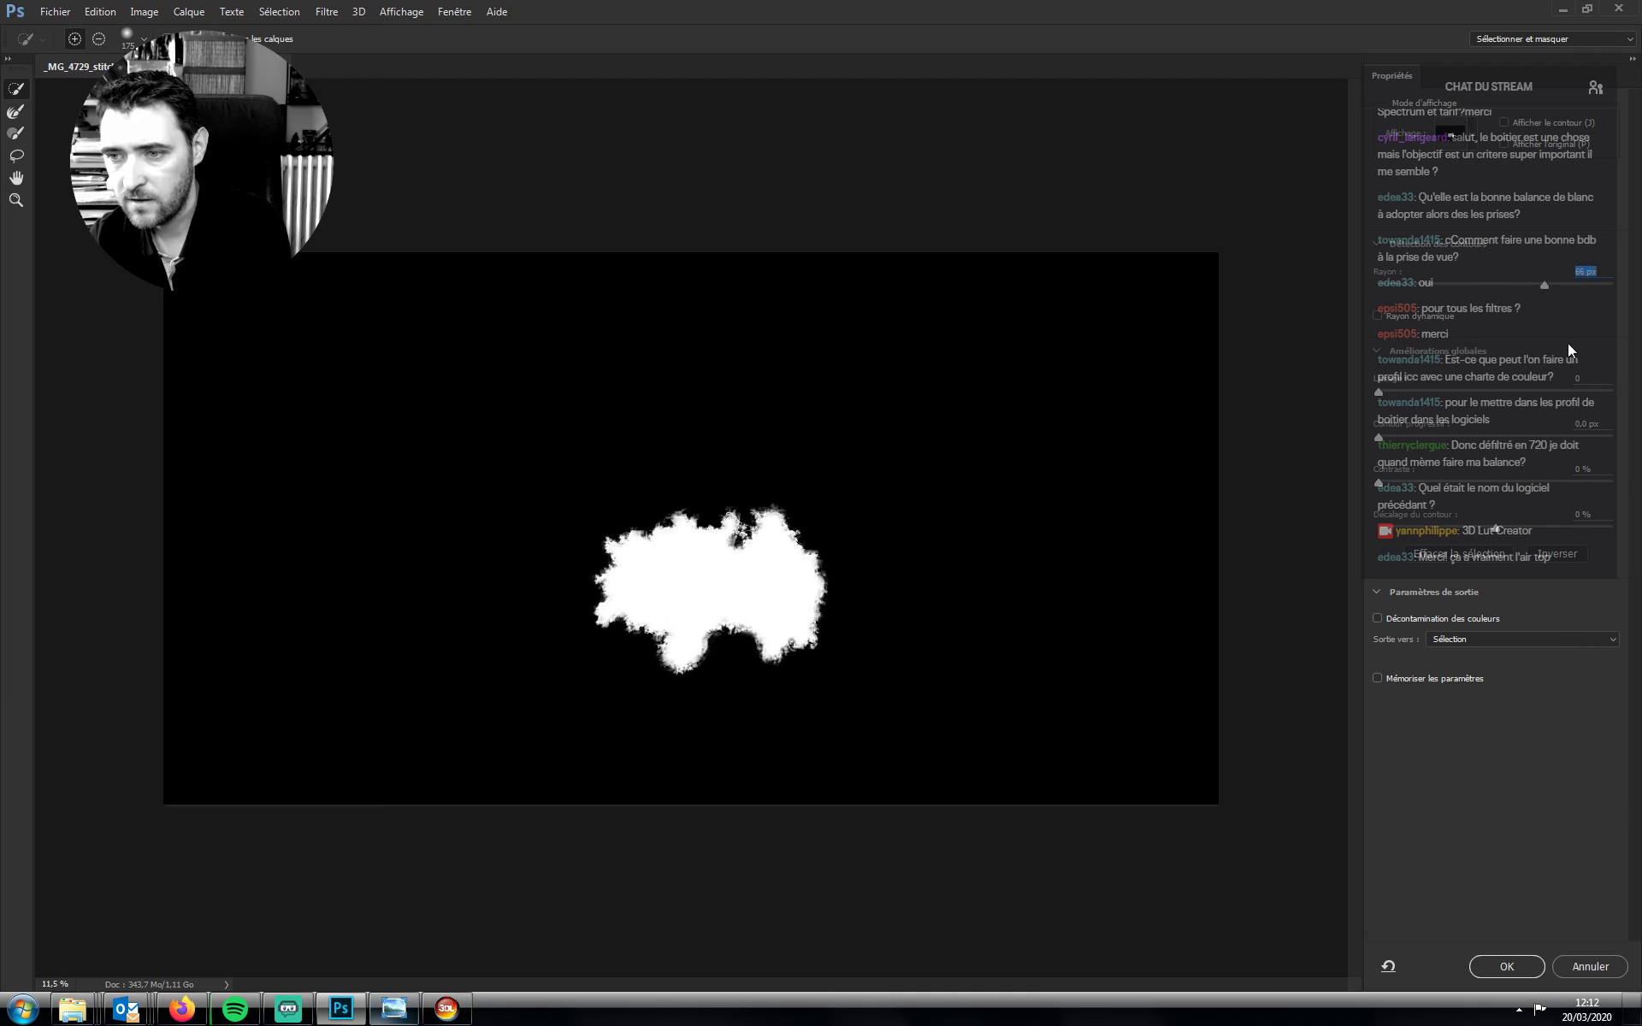
pyautogui.click(1505, 966)
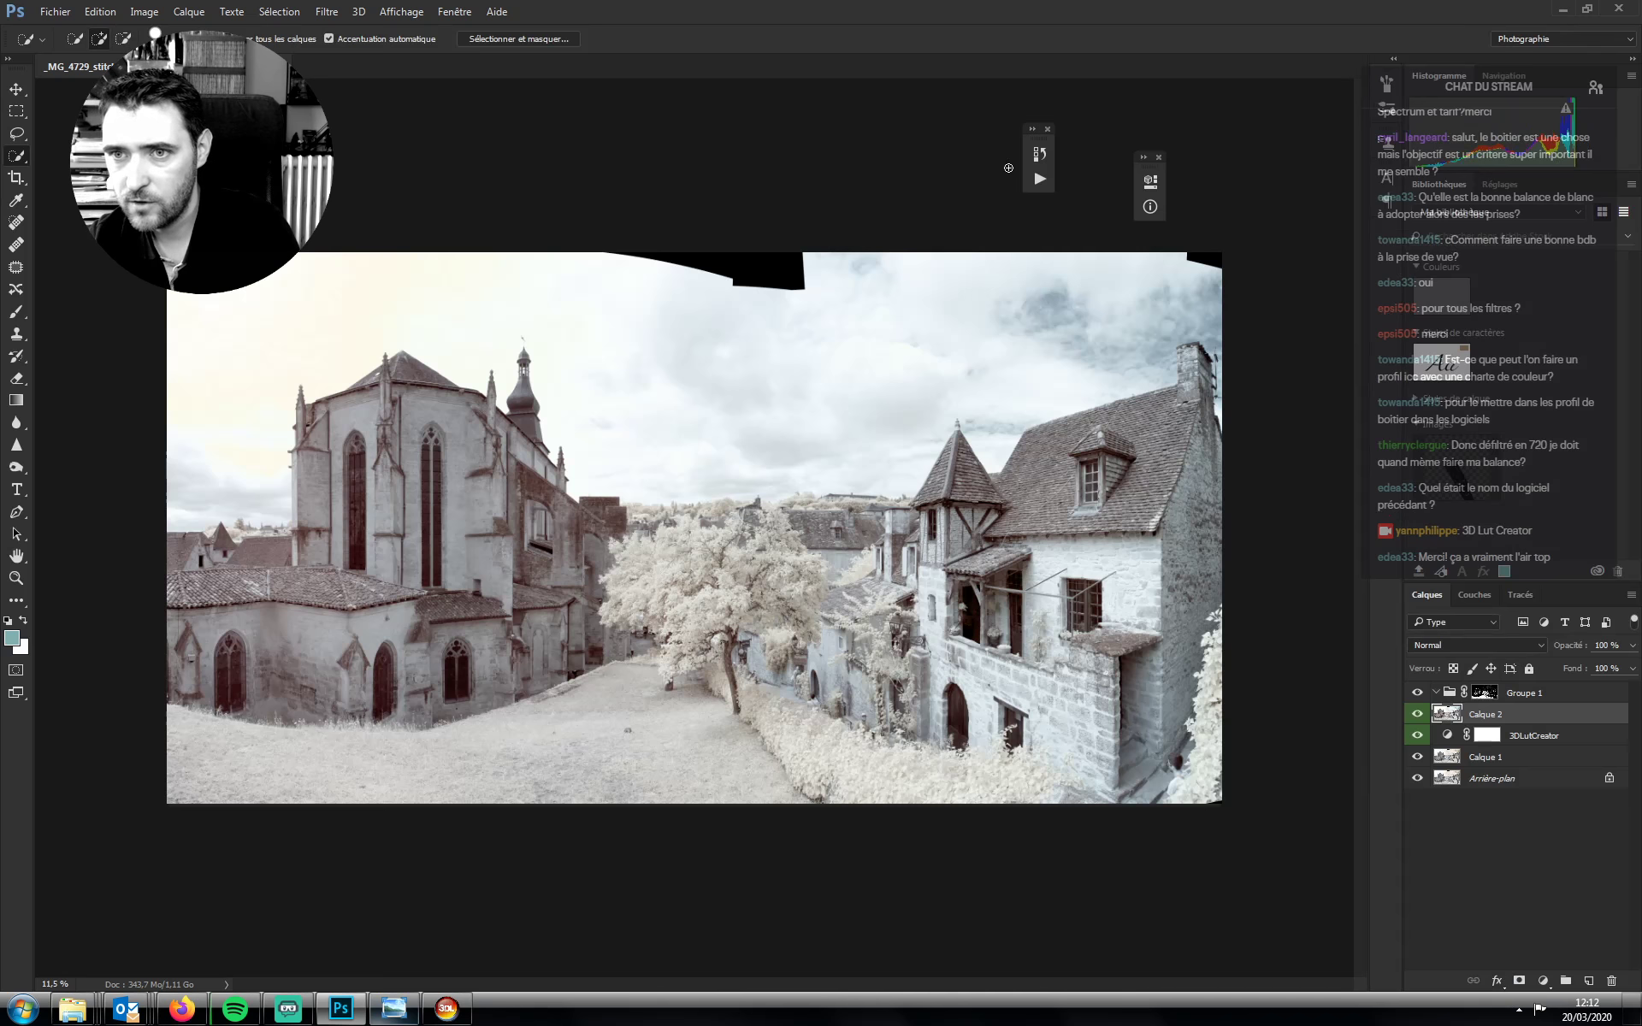
# Step back in the history to the last Quick Selection state, undoing the Select and Mask refinement
pyautogui.click(1040, 154)
pyautogui.click(720, 485)
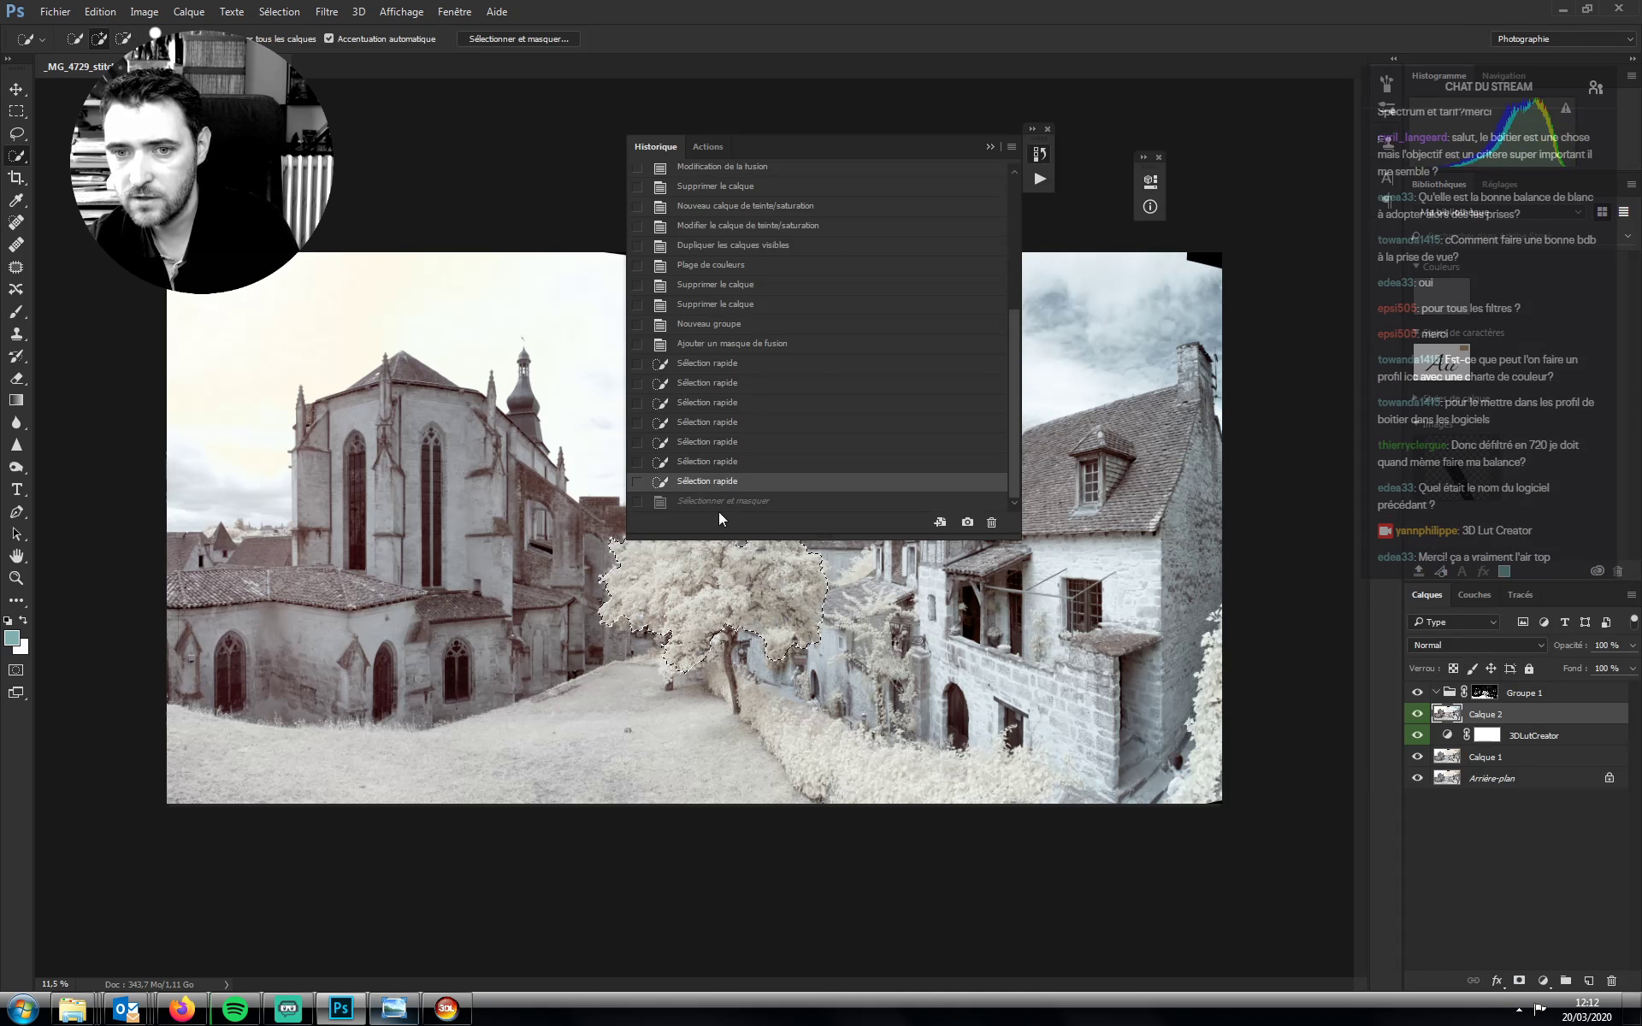
pyautogui.click(720, 506)
pyautogui.hotkey('ctrl', 'z')
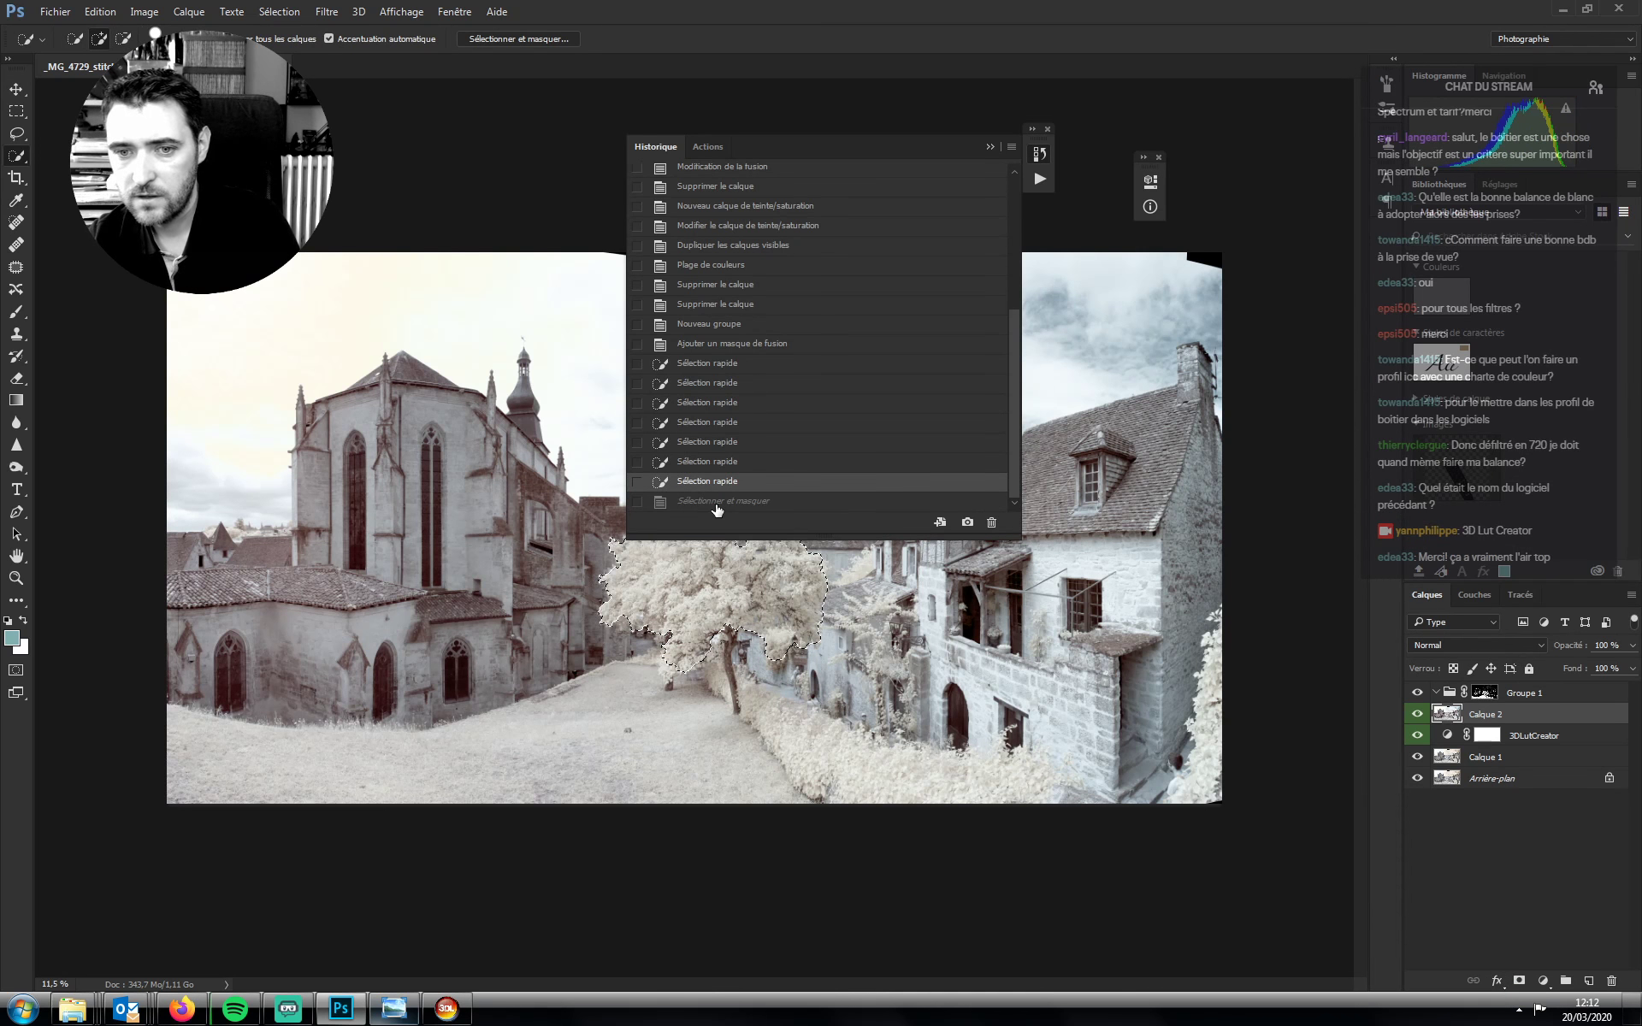
# Compare the history states before and after Select and Mask, return to the last quick selection, and collapse the history
pyautogui.click(716, 510)
pyautogui.click(718, 488)
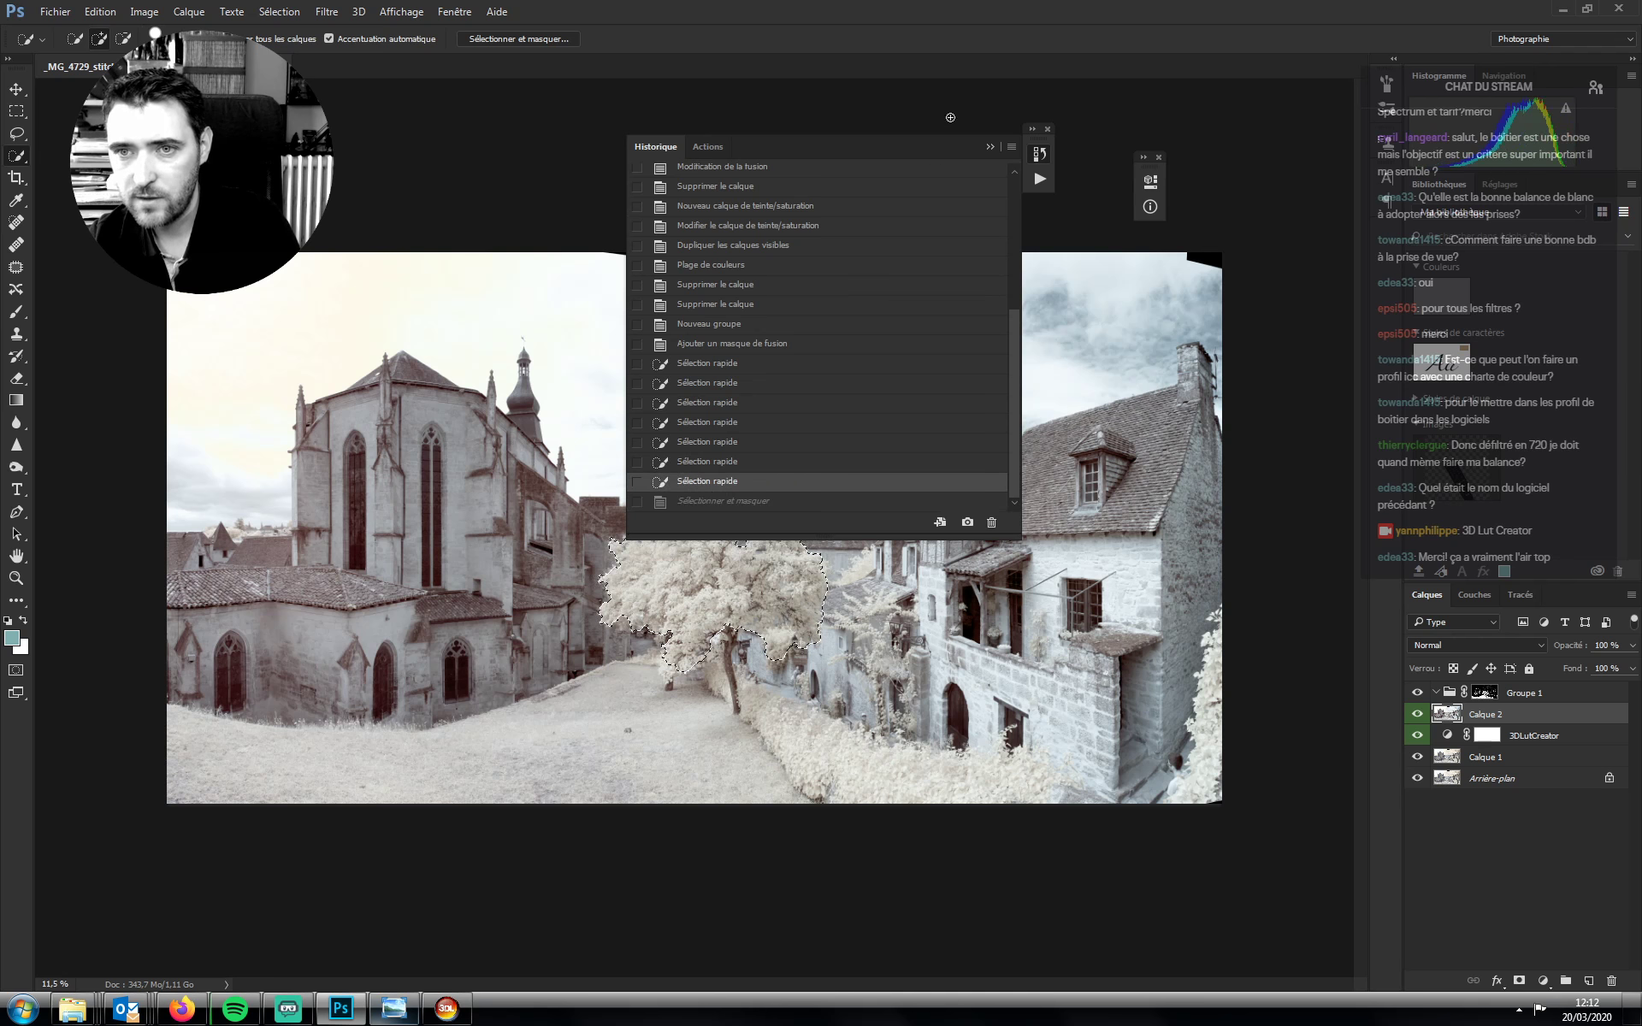
pyautogui.click(785, 504)
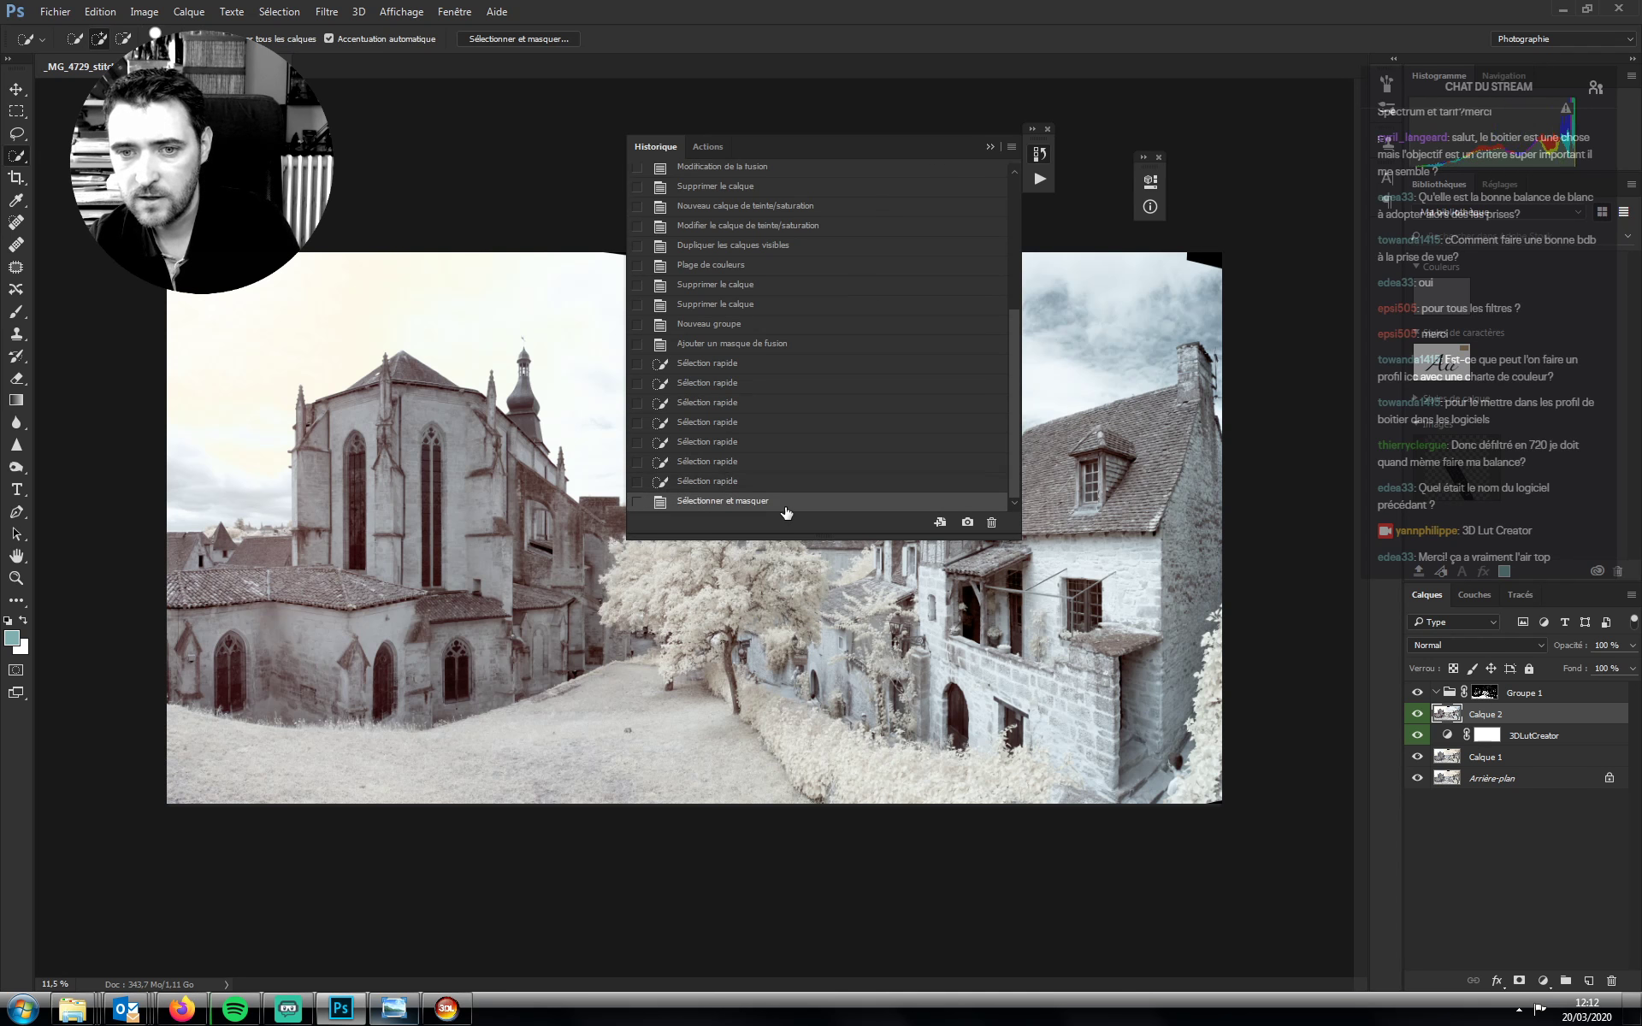
pyautogui.click(742, 482)
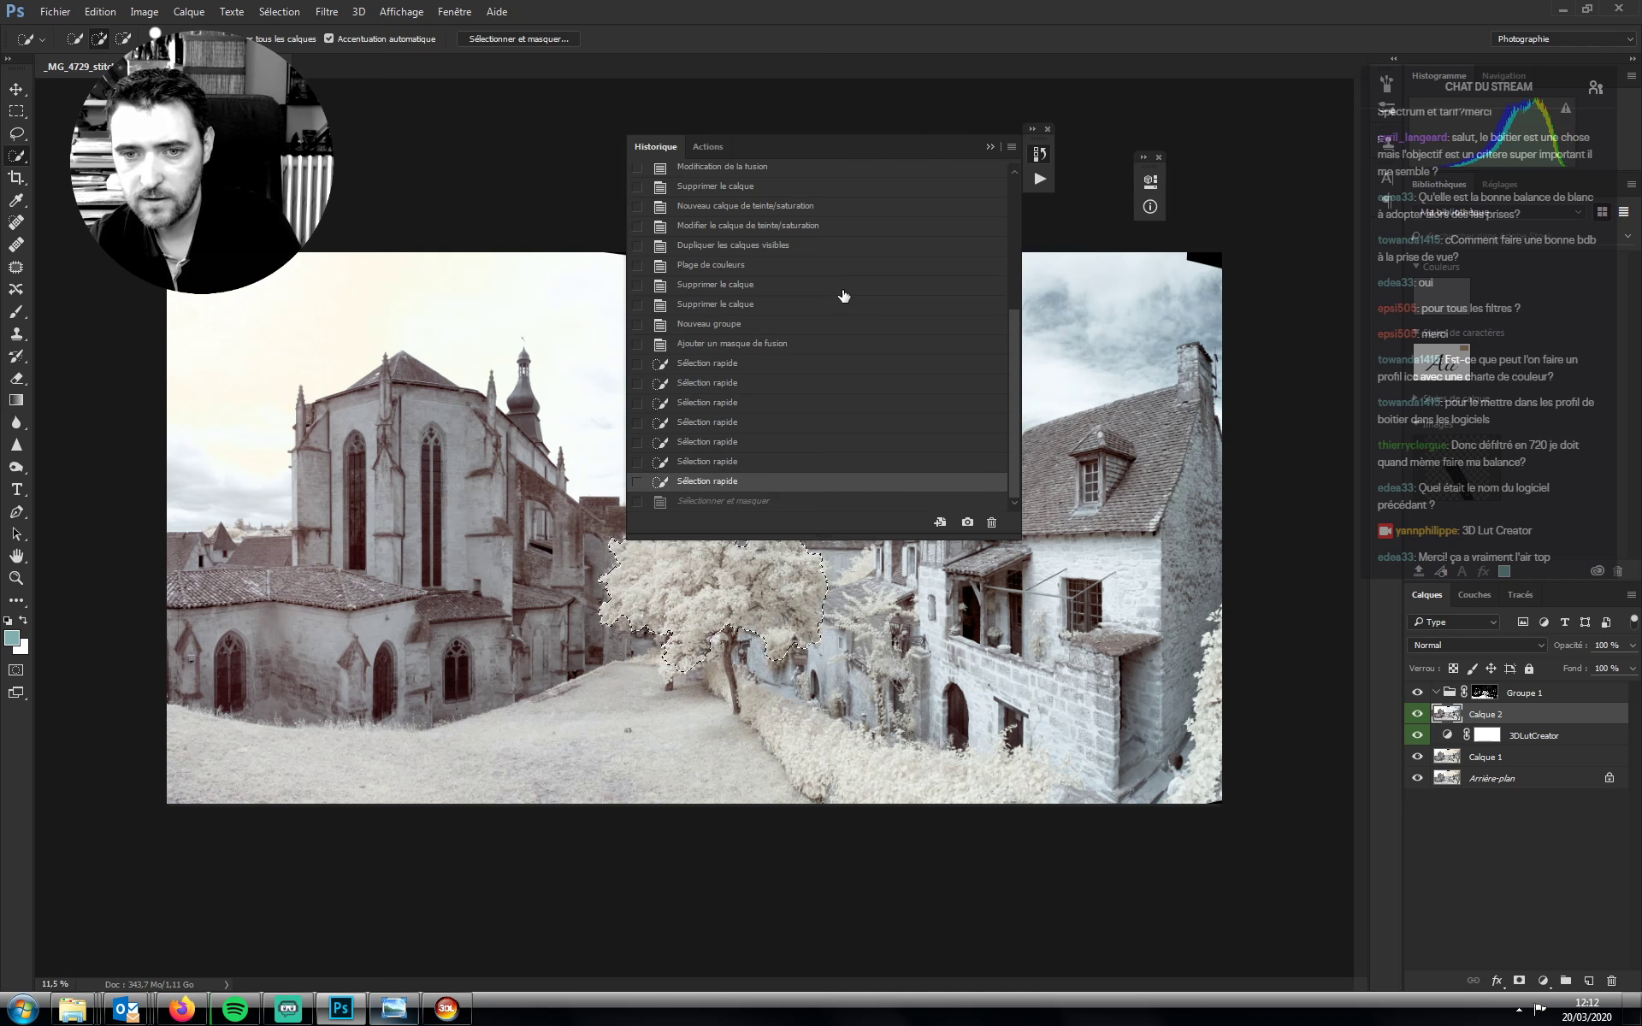
pyautogui.click(989, 147)
# Refine the tree selection with Select and Mask by increasing the edge-detection radius, outputting the result as a selection
pyautogui.click(279, 11)
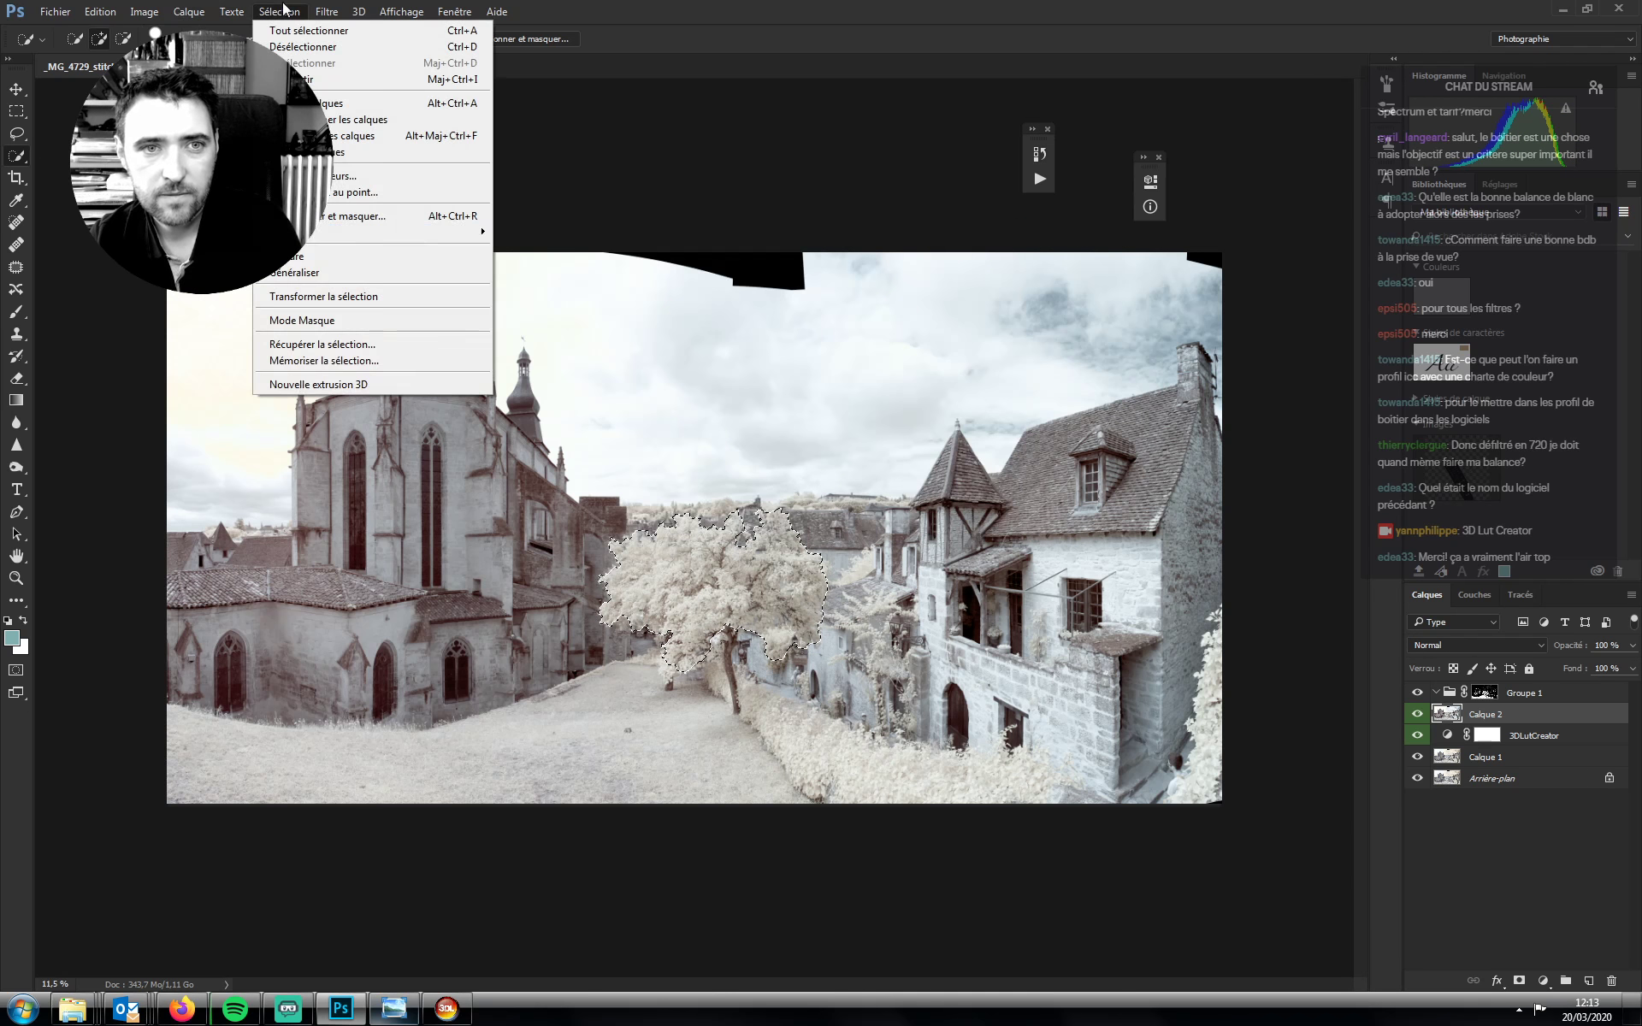
pyautogui.click(376, 232)
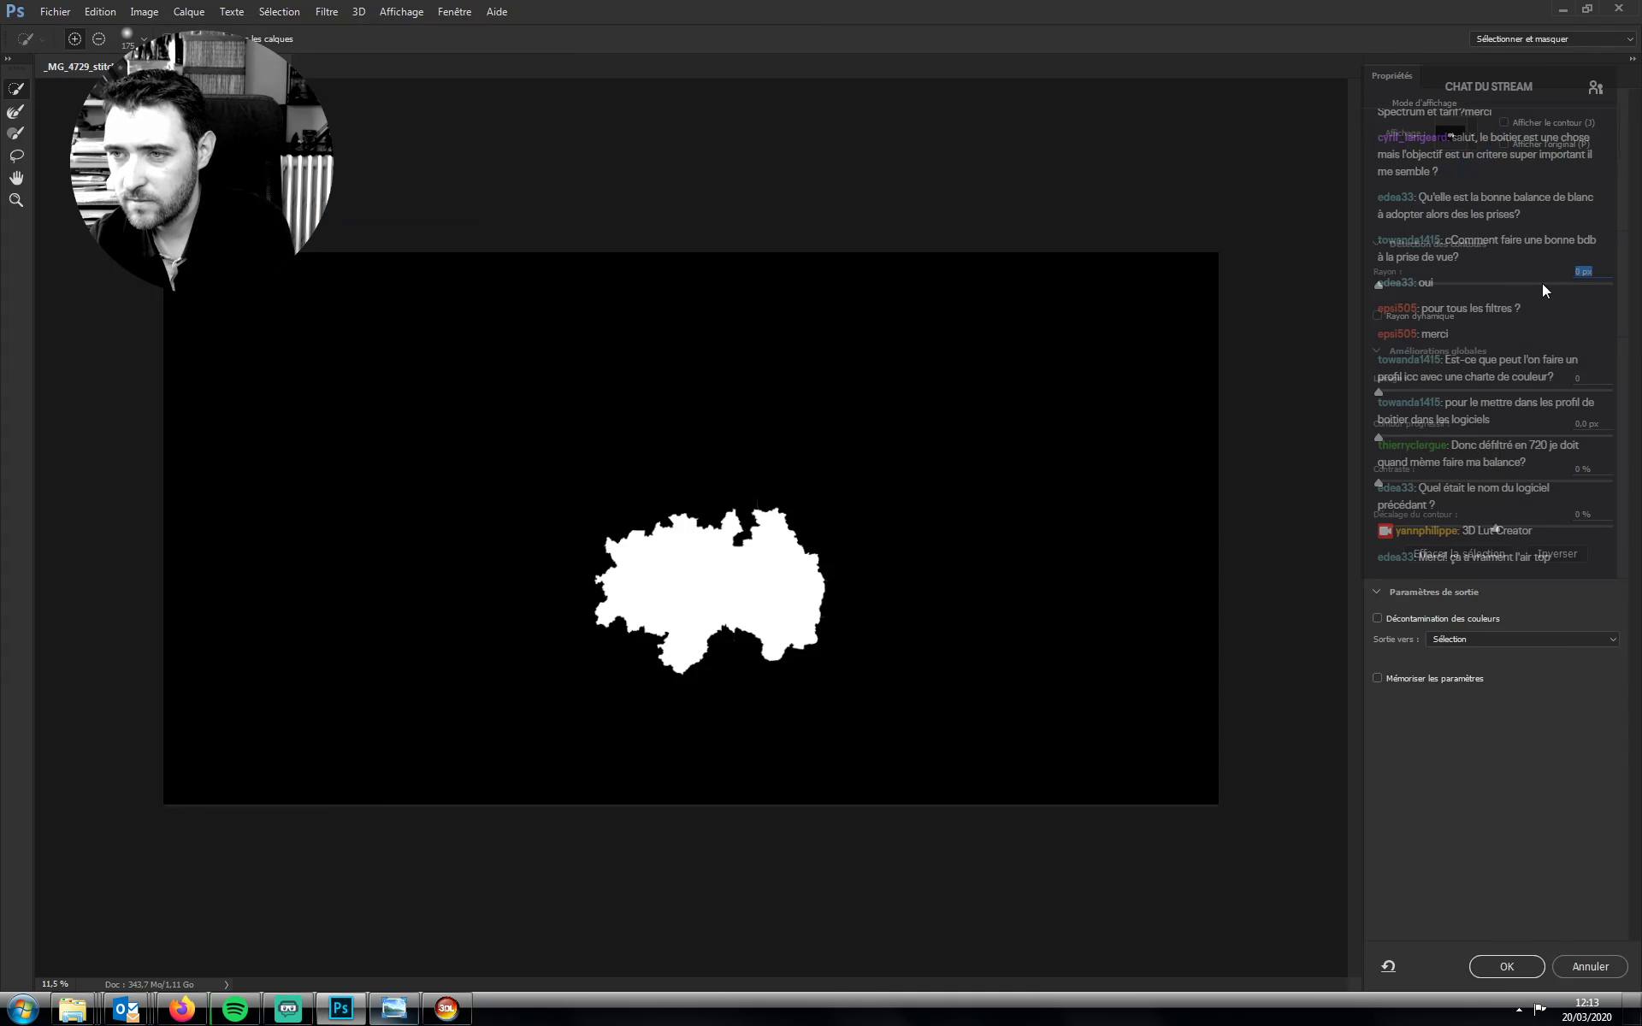
pyautogui.click(1542, 284)
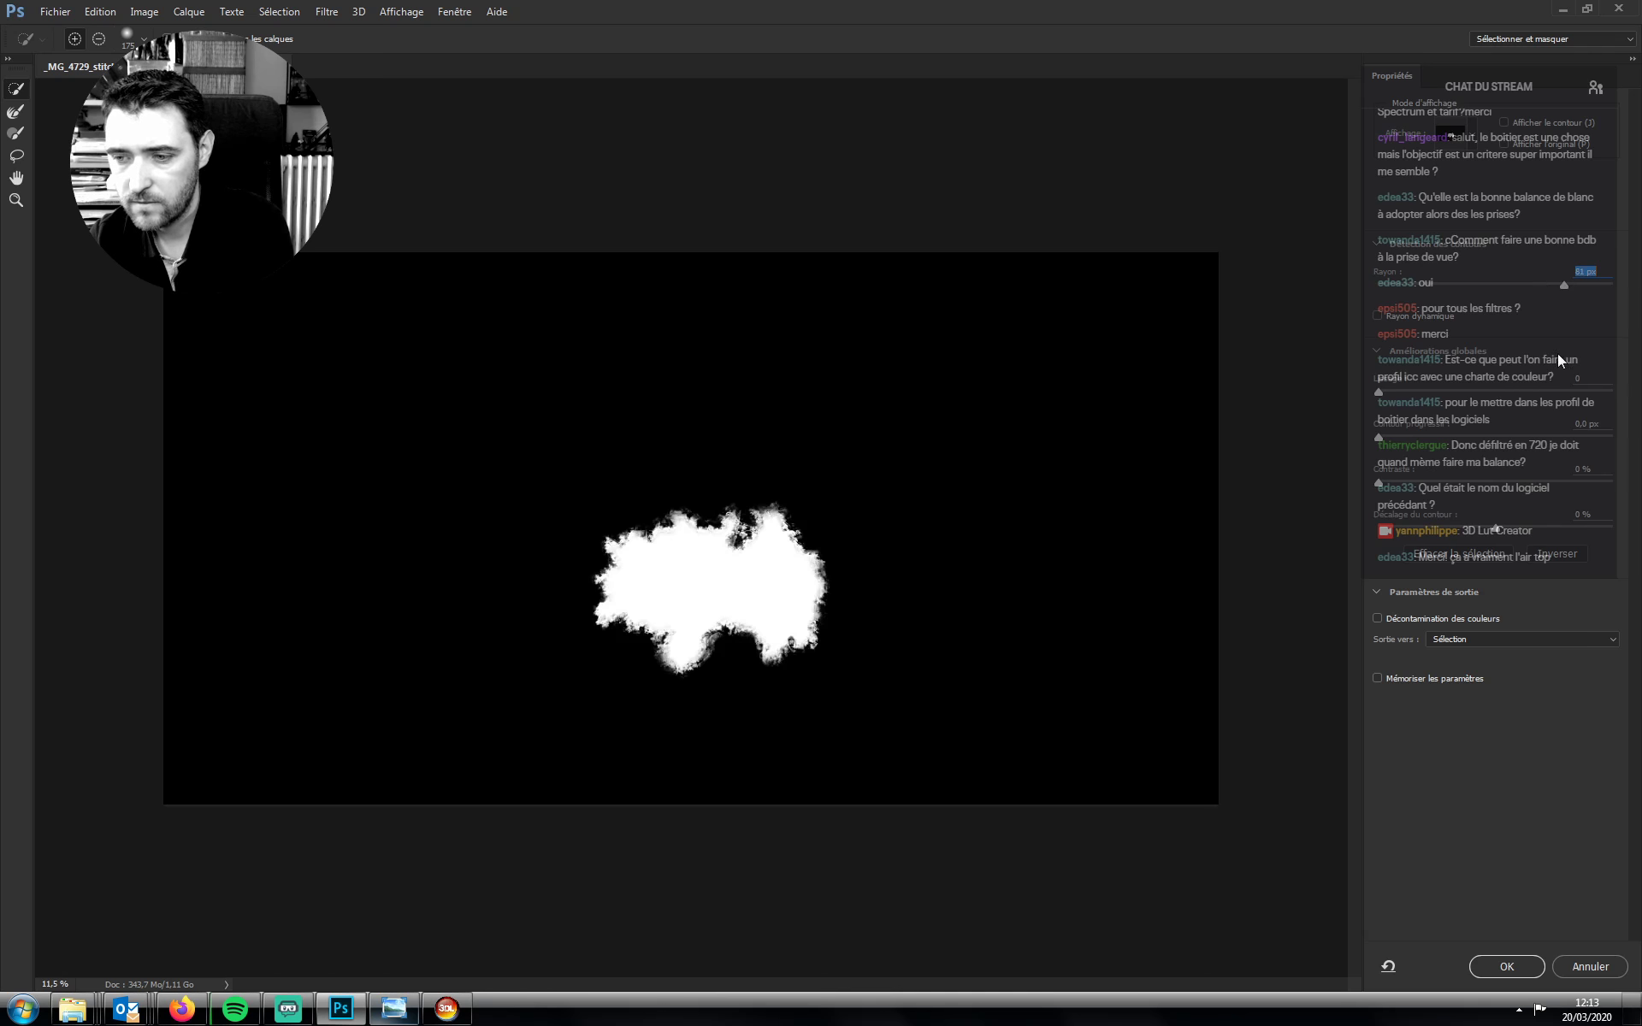
pyautogui.click(1504, 966)
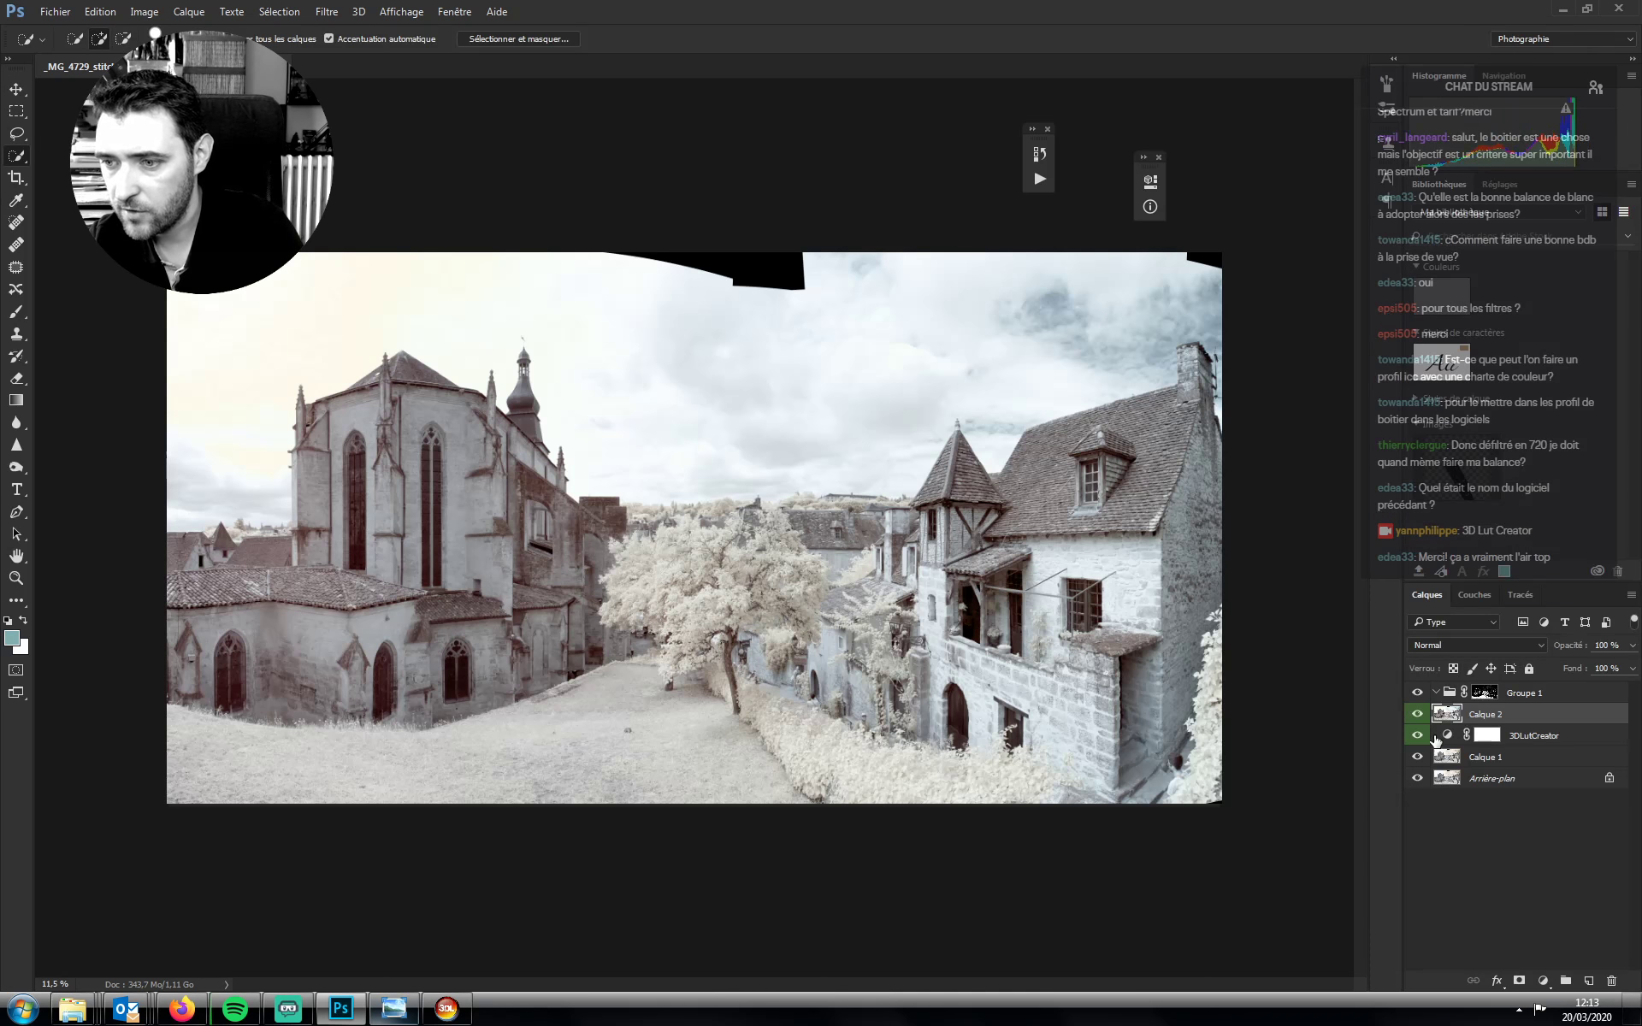
# Display the mask of Groupe 1 and brush the selected tree foliage solid white
pyautogui.keyDown('ctrl'); pyautogui.click(1440, 710); pyautogui.keyUp('ctrl')
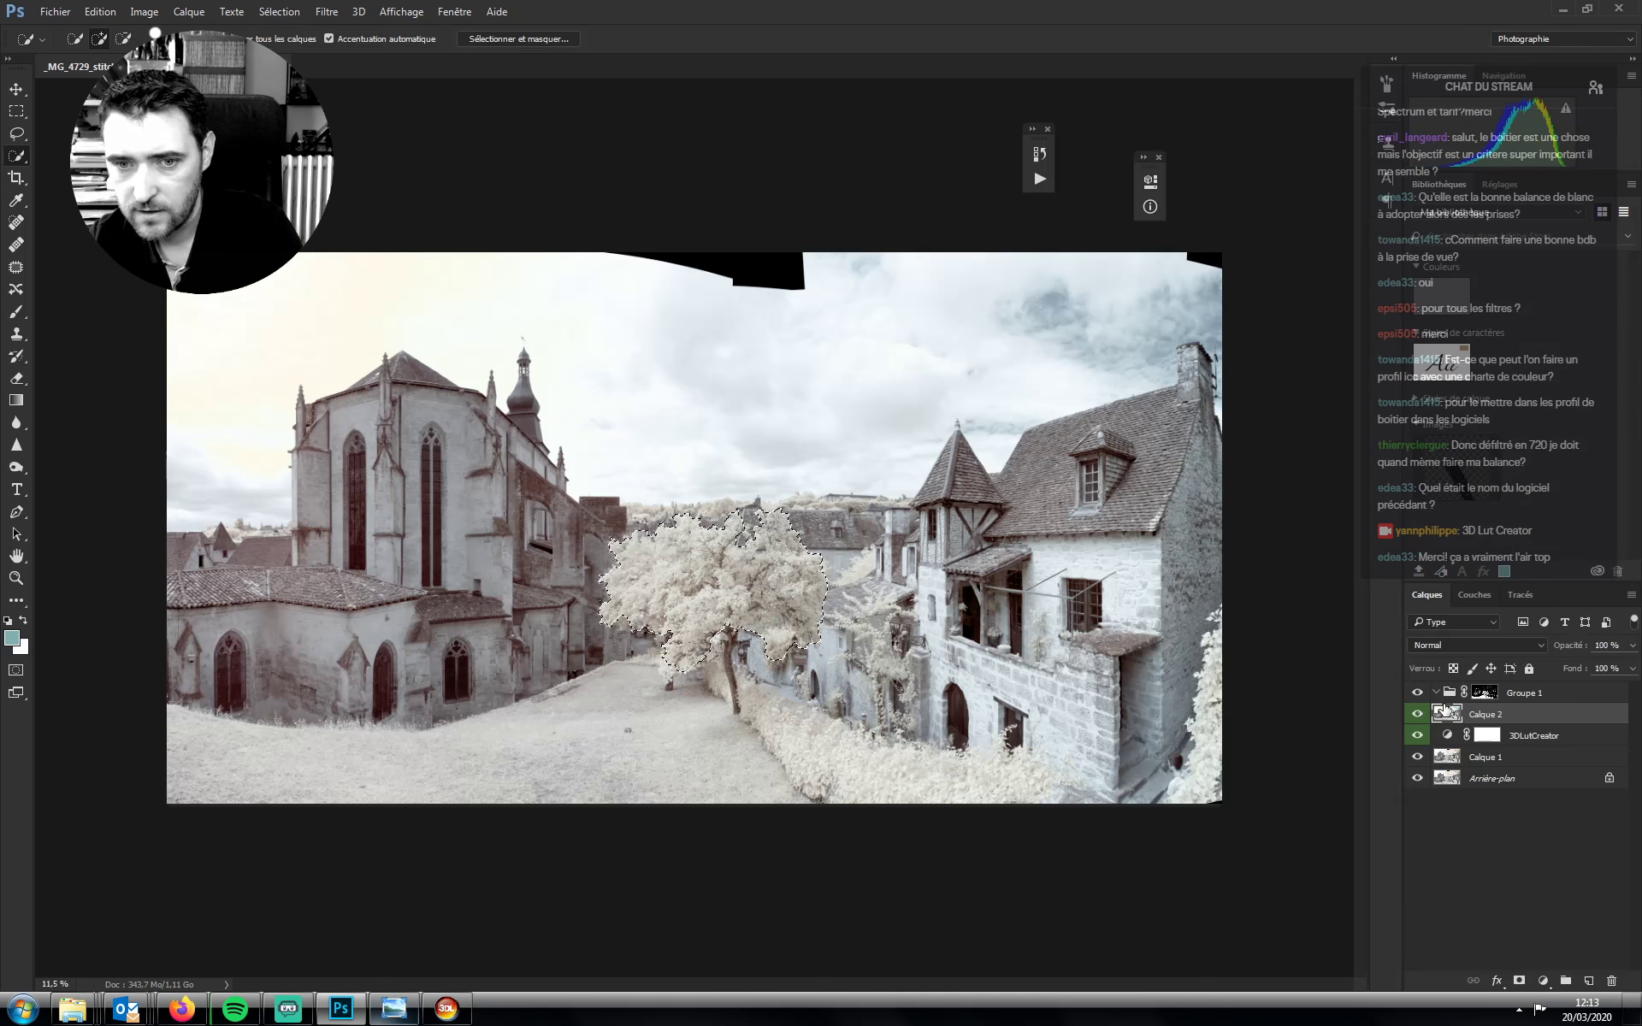
pyautogui.keyDown('alt'); pyautogui.click(1486, 694); pyautogui.keyUp('alt')
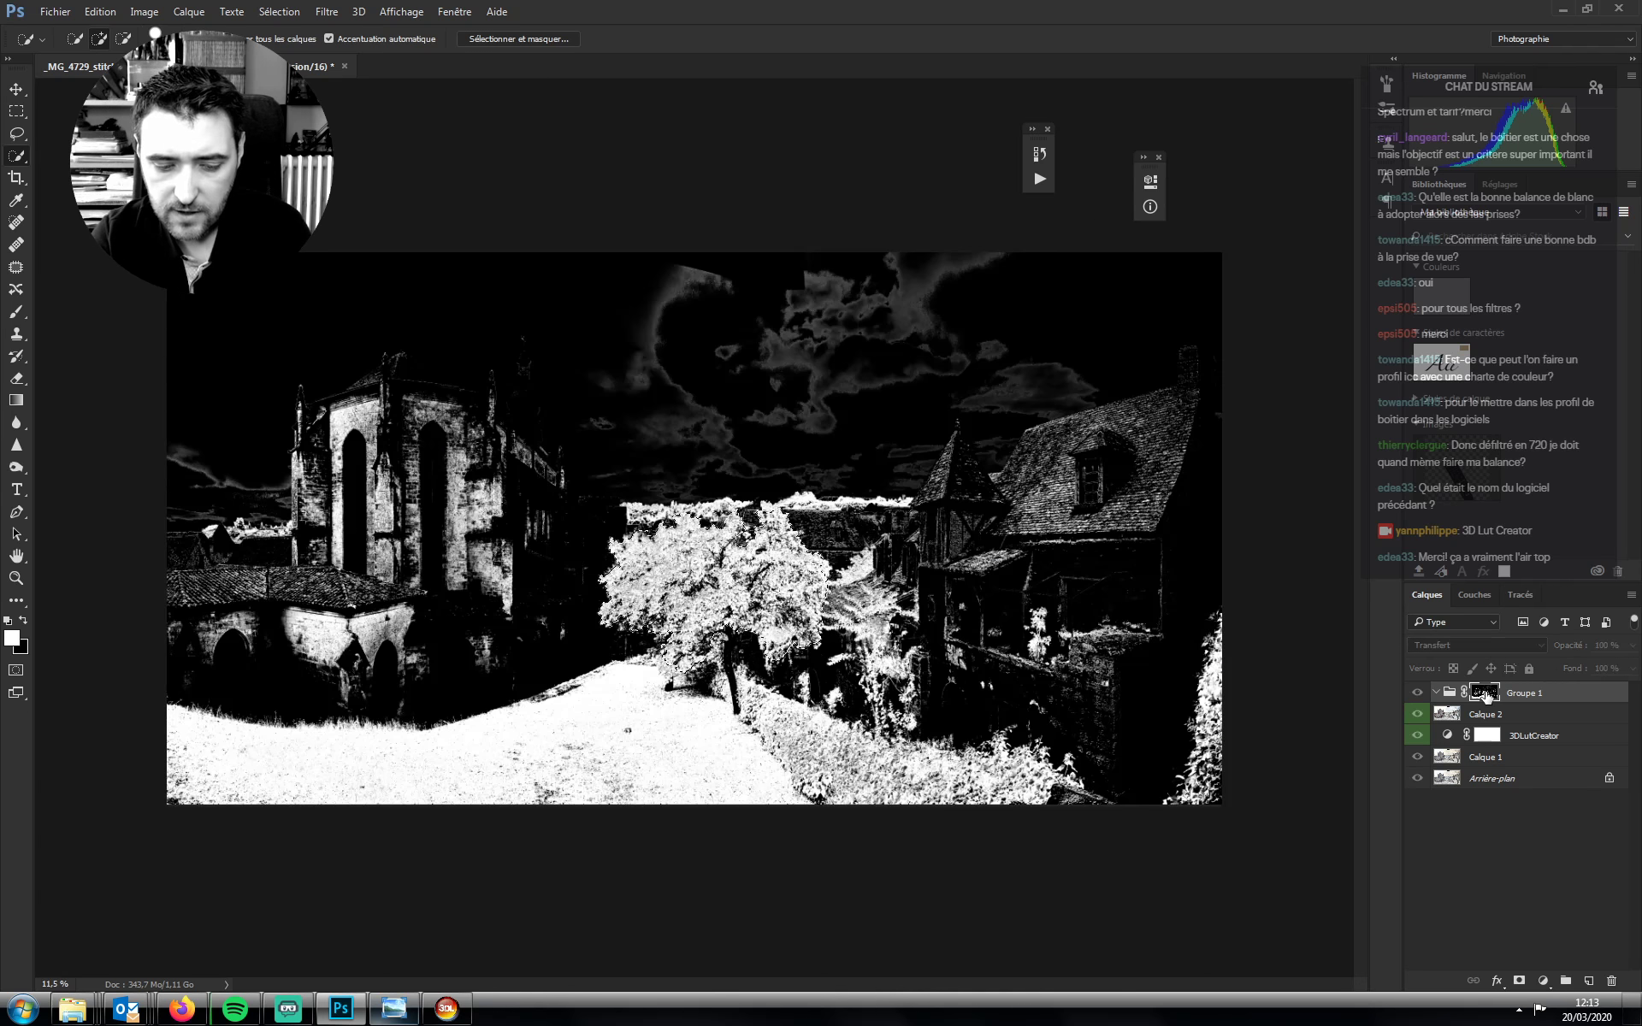
pyautogui.press('z')
pyautogui.moveTo(725, 594); pyautogui.dragTo(730, 594)
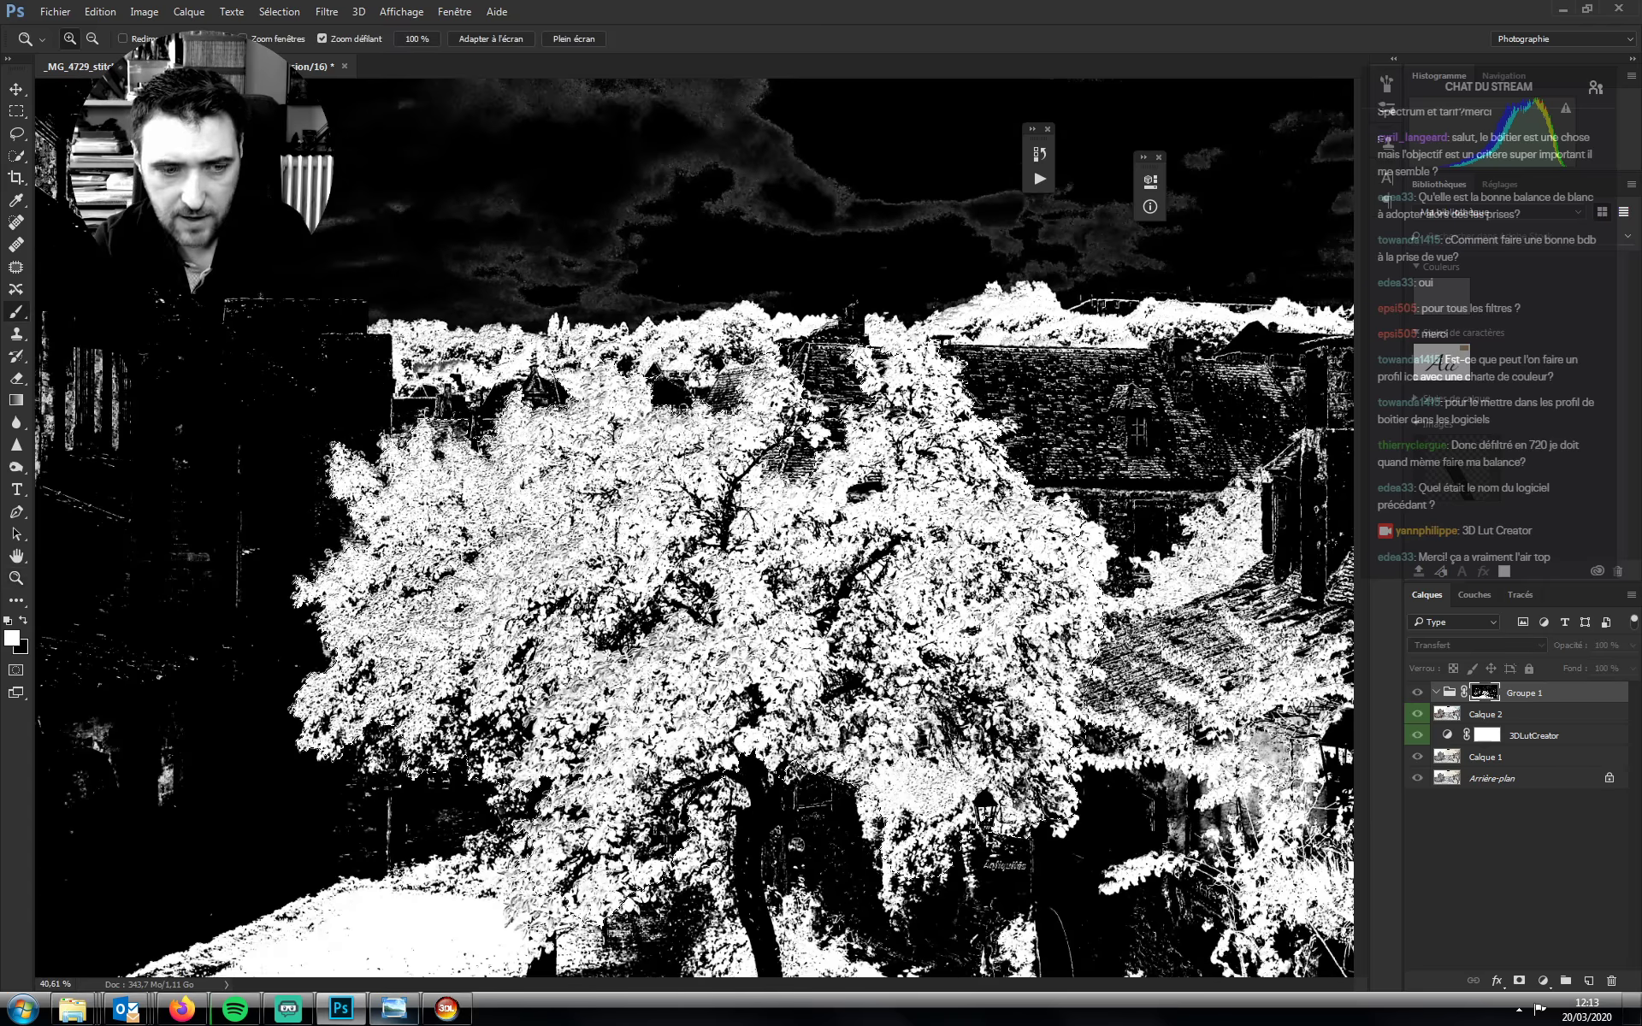
pyautogui.press('b')
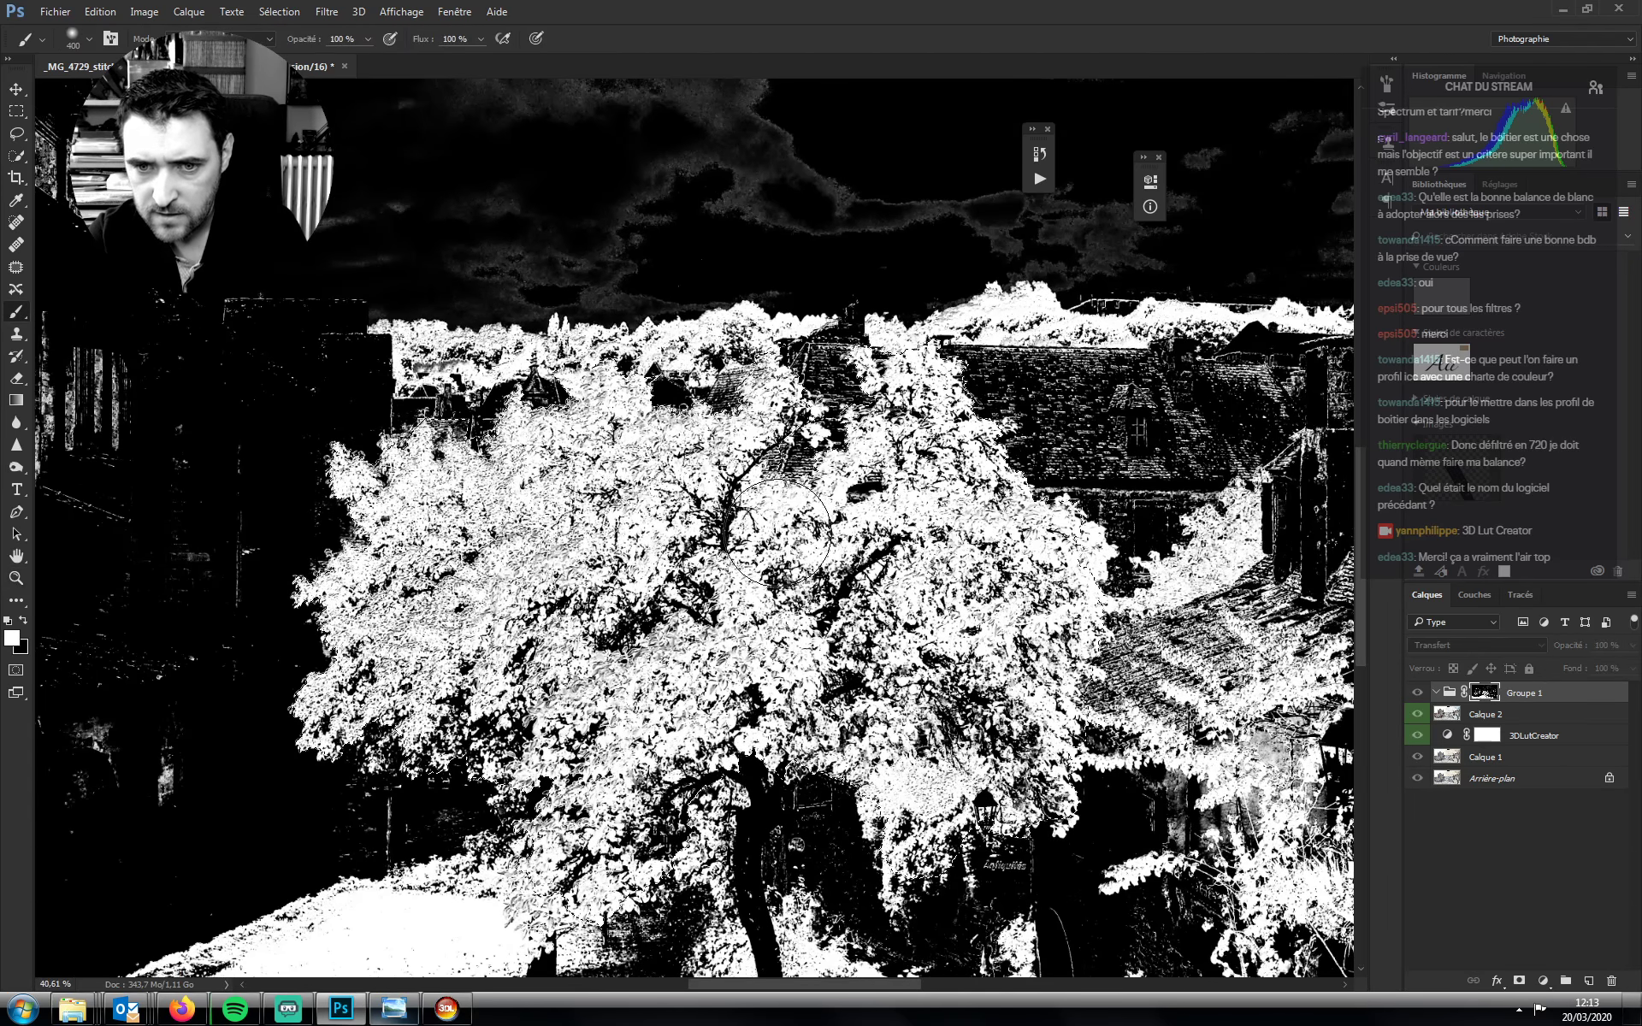
pyautogui.moveTo(776, 535)
pyautogui.mouseDown()
pyautogui.moveTo(811, 574)
pyautogui.moveTo(906, 589)
pyautogui.moveTo(938, 628)
pyautogui.moveTo(944, 713)
pyautogui.moveTo(916, 822)
pyautogui.moveTo(984, 795)
pyautogui.moveTo(1052, 710)
pyautogui.moveTo(1038, 562)
pyautogui.moveTo(1066, 517)
pyautogui.moveTo(938, 449)
pyautogui.moveTo(917, 484)
pyautogui.moveTo(907, 408)
pyautogui.moveTo(856, 363)
pyautogui.moveTo(740, 520)
pyautogui.moveTo(783, 440)
pyautogui.moveTo(617, 454)
pyautogui.moveTo(590, 528)
pyautogui.moveTo(516, 634)
pyautogui.moveTo(501, 509)
pyautogui.moveTo(530, 459)
pyautogui.mouseUp()
pyautogui.moveTo(598, 598)
pyautogui.mouseDown()
pyautogui.moveTo(658, 426)
pyautogui.moveTo(614, 391)
pyautogui.moveTo(550, 395)
pyautogui.moveTo(457, 260)
pyautogui.moveTo(422, 403)
pyautogui.moveTo(558, 548)
pyautogui.moveTo(601, 561)
pyautogui.moveTo(669, 512)
pyautogui.moveTo(672, 552)
pyautogui.moveTo(544, 668)
pyautogui.moveTo(640, 720)
pyautogui.moveTo(702, 615)
pyautogui.moveTo(733, 660)
pyautogui.moveTo(802, 454)
pyautogui.moveTo(815, 537)
pyautogui.moveTo(824, 482)
pyautogui.moveTo(877, 412)
pyautogui.moveTo(944, 461)
pyautogui.moveTo(989, 578)
pyautogui.moveTo(996, 723)
pyautogui.mouseUp()
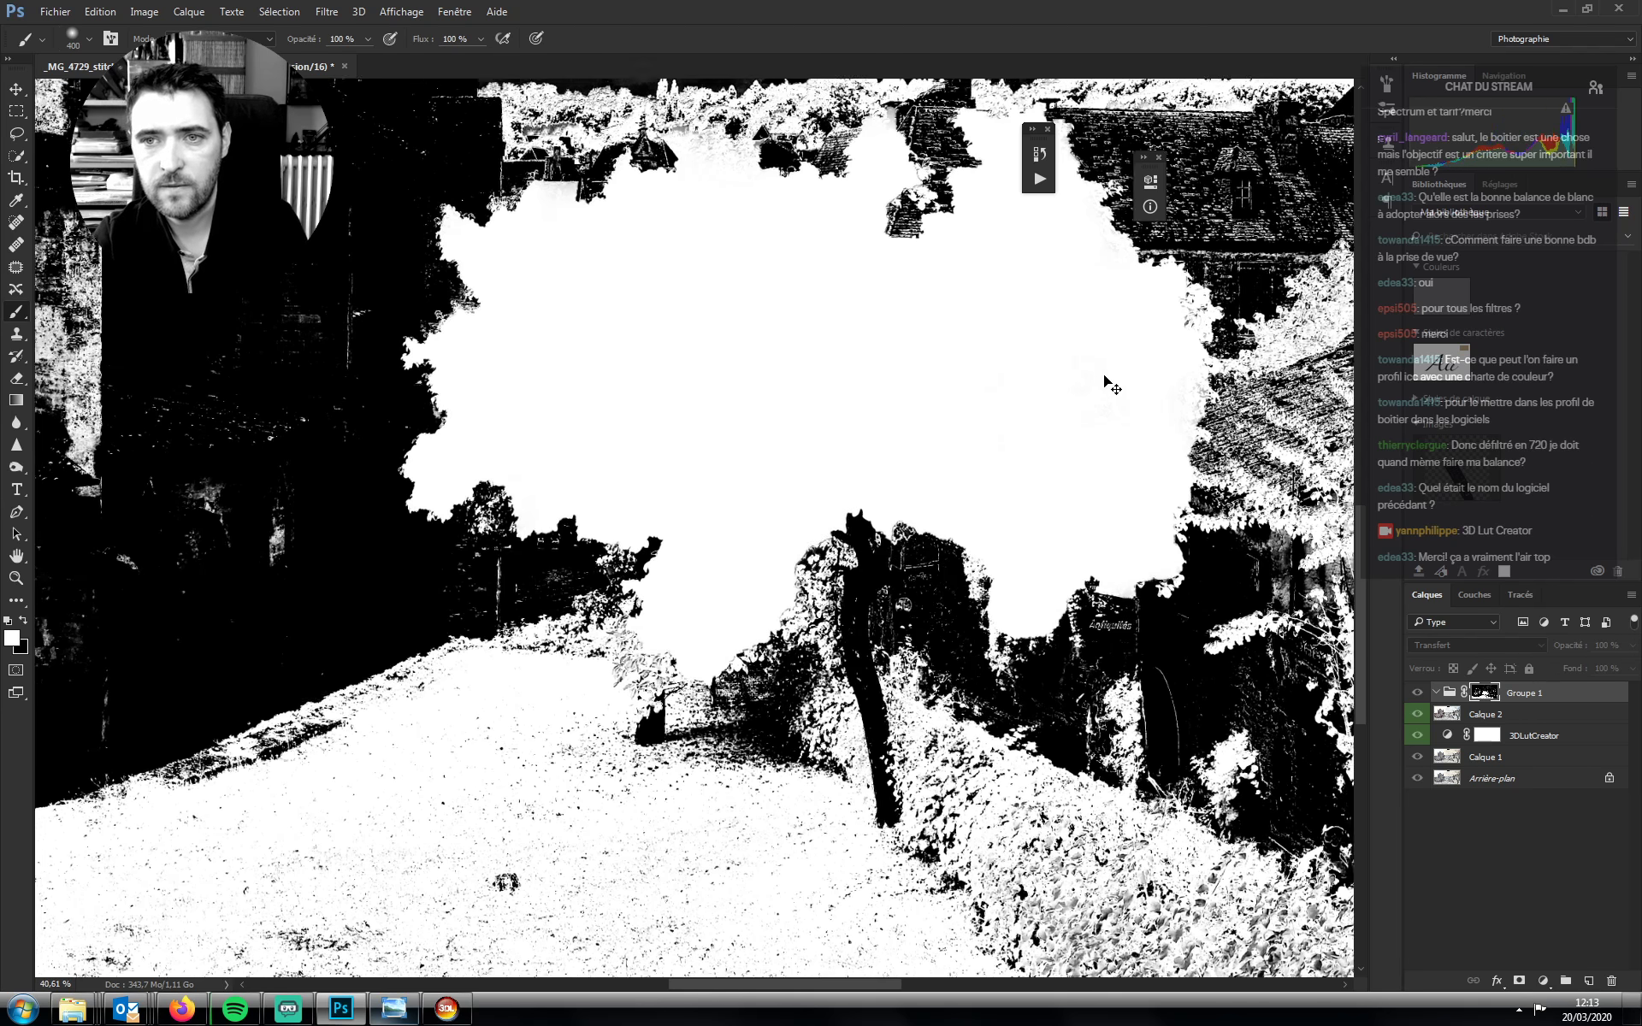
# Lasso the sky, church and house areas on the Groupe 1 mask, clear them to black, and return to the normal image view
pyautogui.hotkey('ctrl', '-')
pyautogui.hotkey('ctrl', '-')
pyautogui.hotkey('ctrl', '-')
pyautogui.hotkey('ctrl', '-')
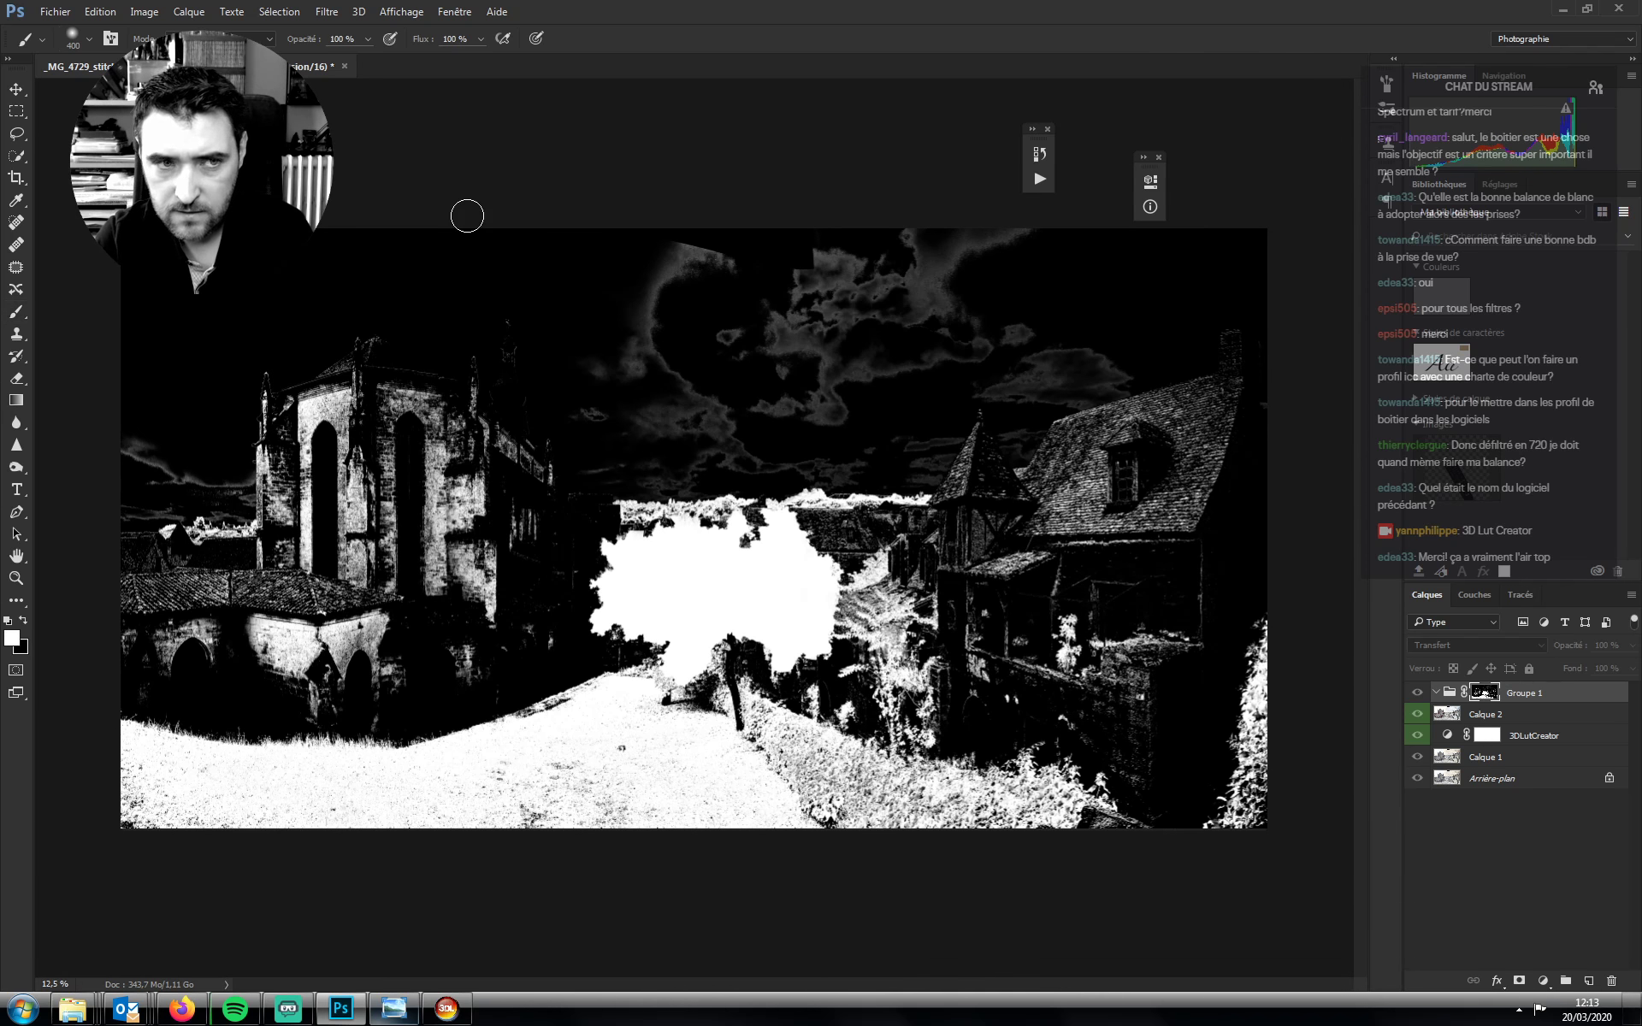
pyautogui.press('l')
pyautogui.moveTo(591, 419)
pyautogui.mouseDown()
pyautogui.moveTo(557, 660)
pyautogui.moveTo(514, 702)
pyautogui.moveTo(366, 737)
pyautogui.moveTo(200, 719)
pyautogui.moveTo(105, 683)
pyautogui.moveTo(127, 543)
pyautogui.moveTo(196, 555)
pyautogui.moveTo(199, 537)
pyautogui.moveTo(249, 527)
pyautogui.moveTo(135, 494)
pyautogui.moveTo(601, 153)
pyautogui.moveTo(962, 180)
pyautogui.moveTo(1189, 224)
pyautogui.moveTo(1293, 272)
pyautogui.moveTo(1337, 421)
pyautogui.moveTo(1328, 474)
pyautogui.moveTo(1235, 559)
pyautogui.moveTo(1157, 589)
pyautogui.moveTo(954, 606)
pyautogui.moveTo(900, 472)
pyautogui.moveTo(684, 482)
pyautogui.moveTo(607, 403)
pyautogui.mouseUp()
pyautogui.press('Delete')
pyautogui.hotkey('ctrl', 'd')
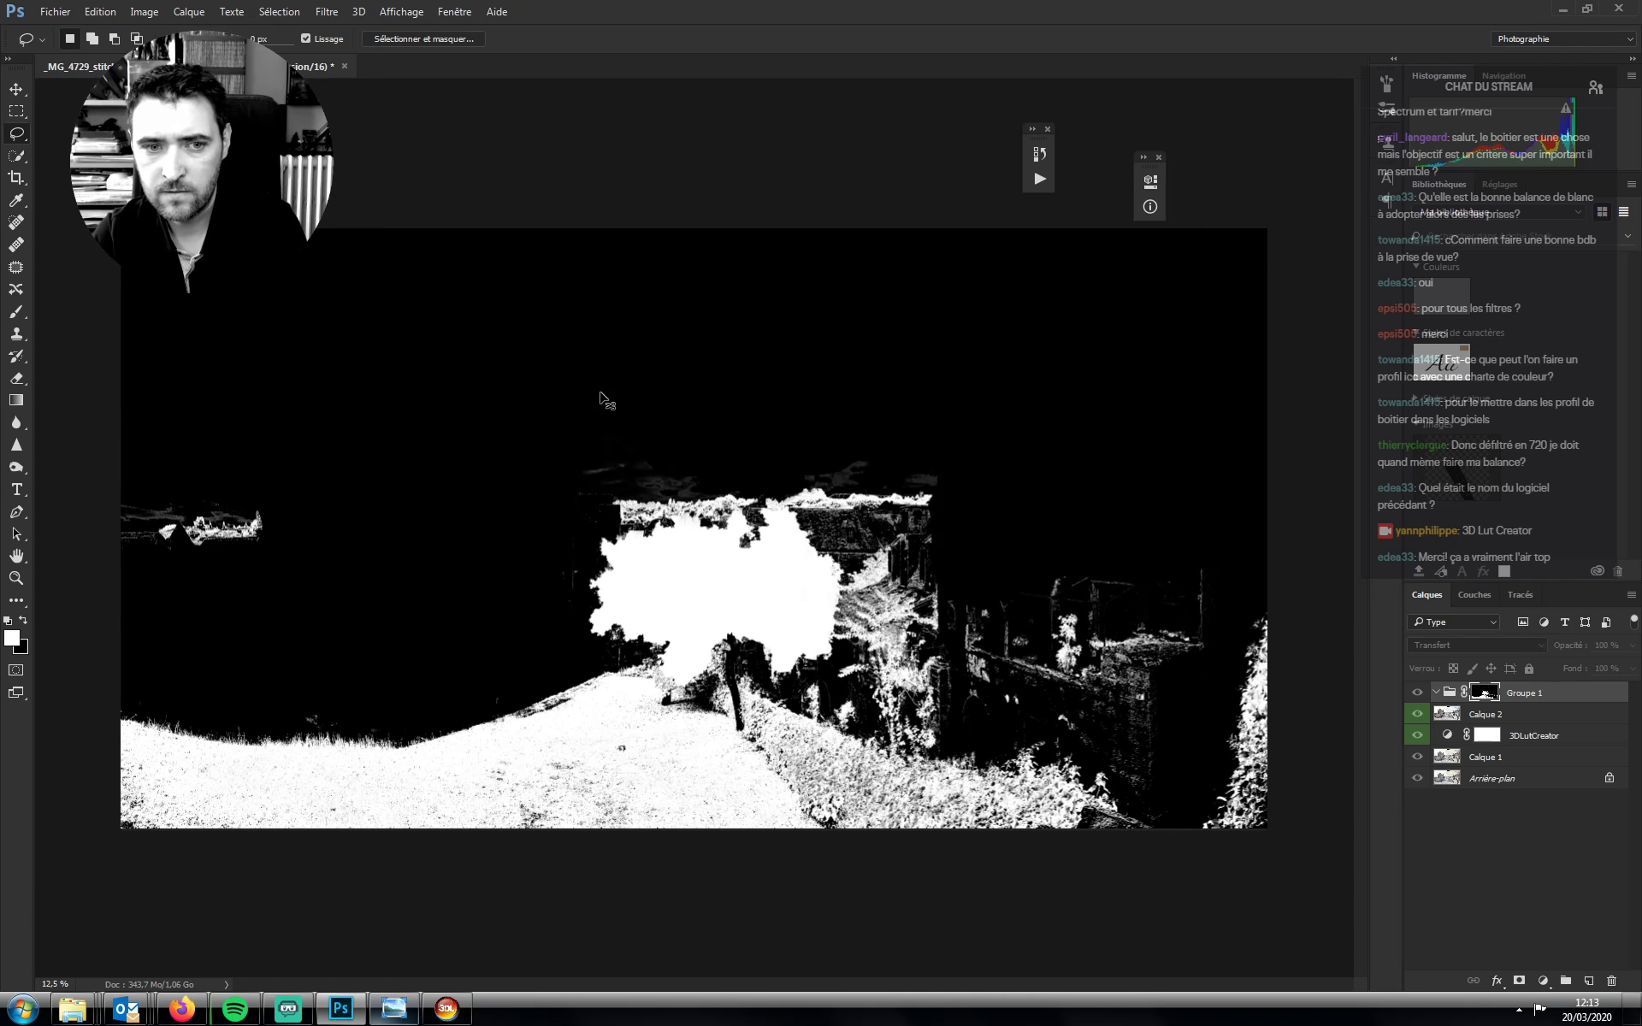
pyautogui.click(1534, 703)
pyautogui.click(1479, 693)
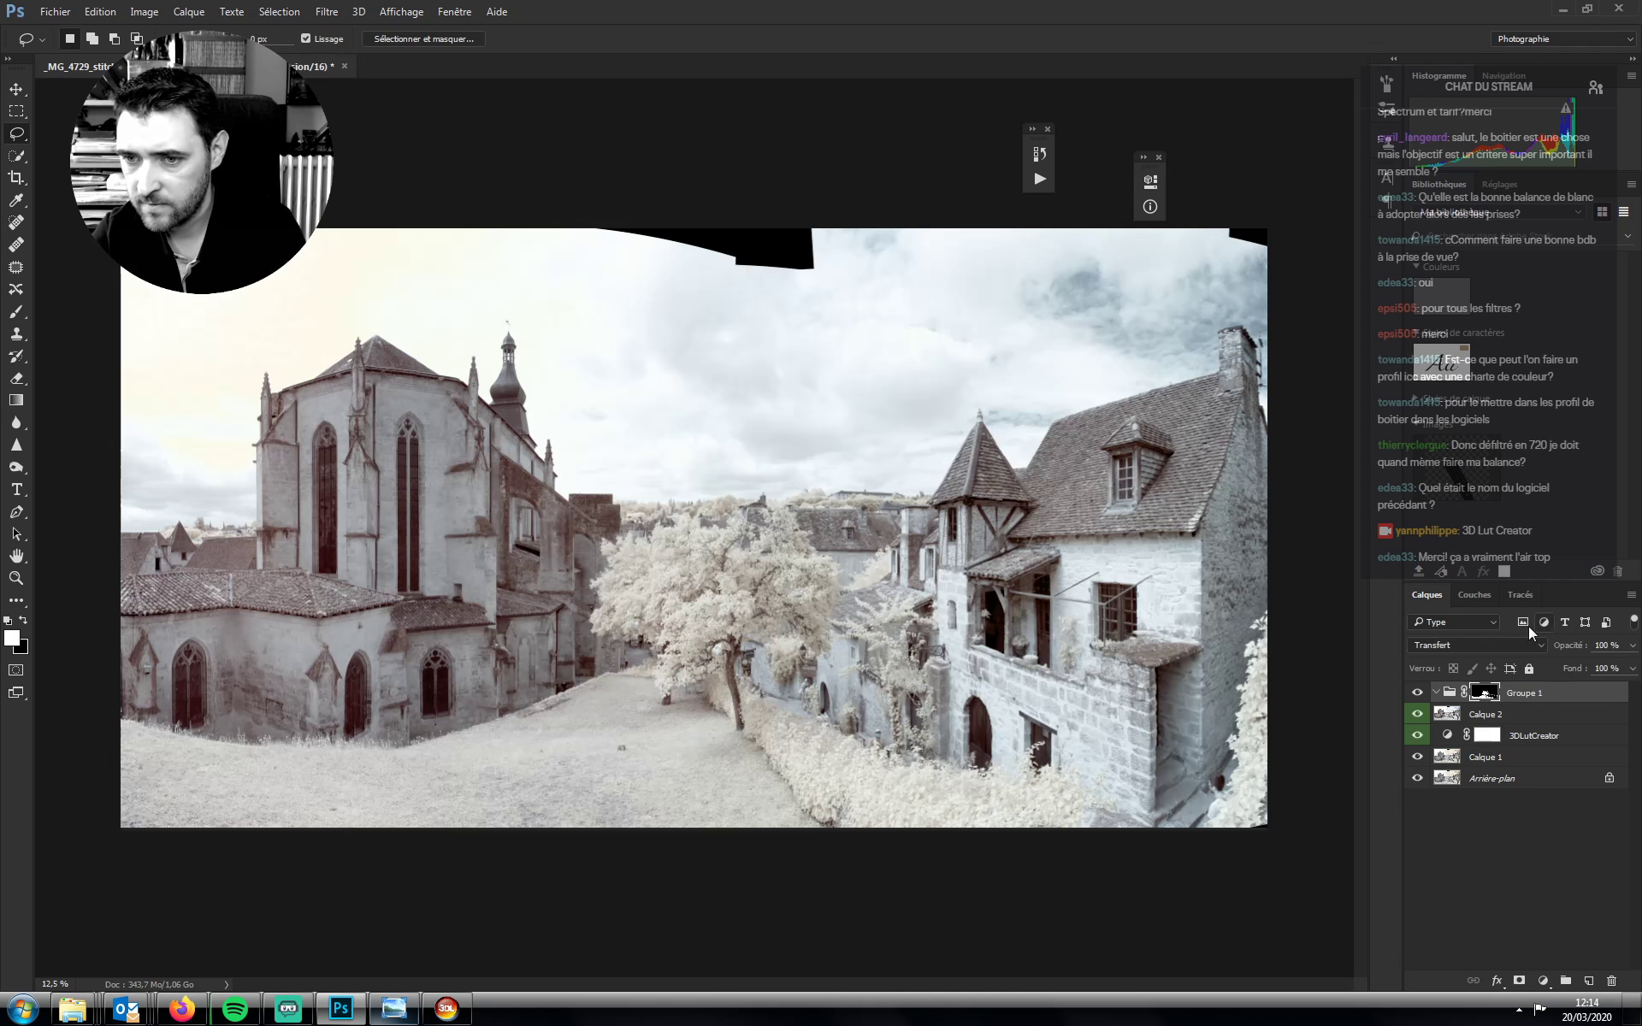
# Add a bright green (#00ff0c) solid colour fill layer inside Groupe 1 to reveal the masked areas
pyautogui.click(1522, 697)
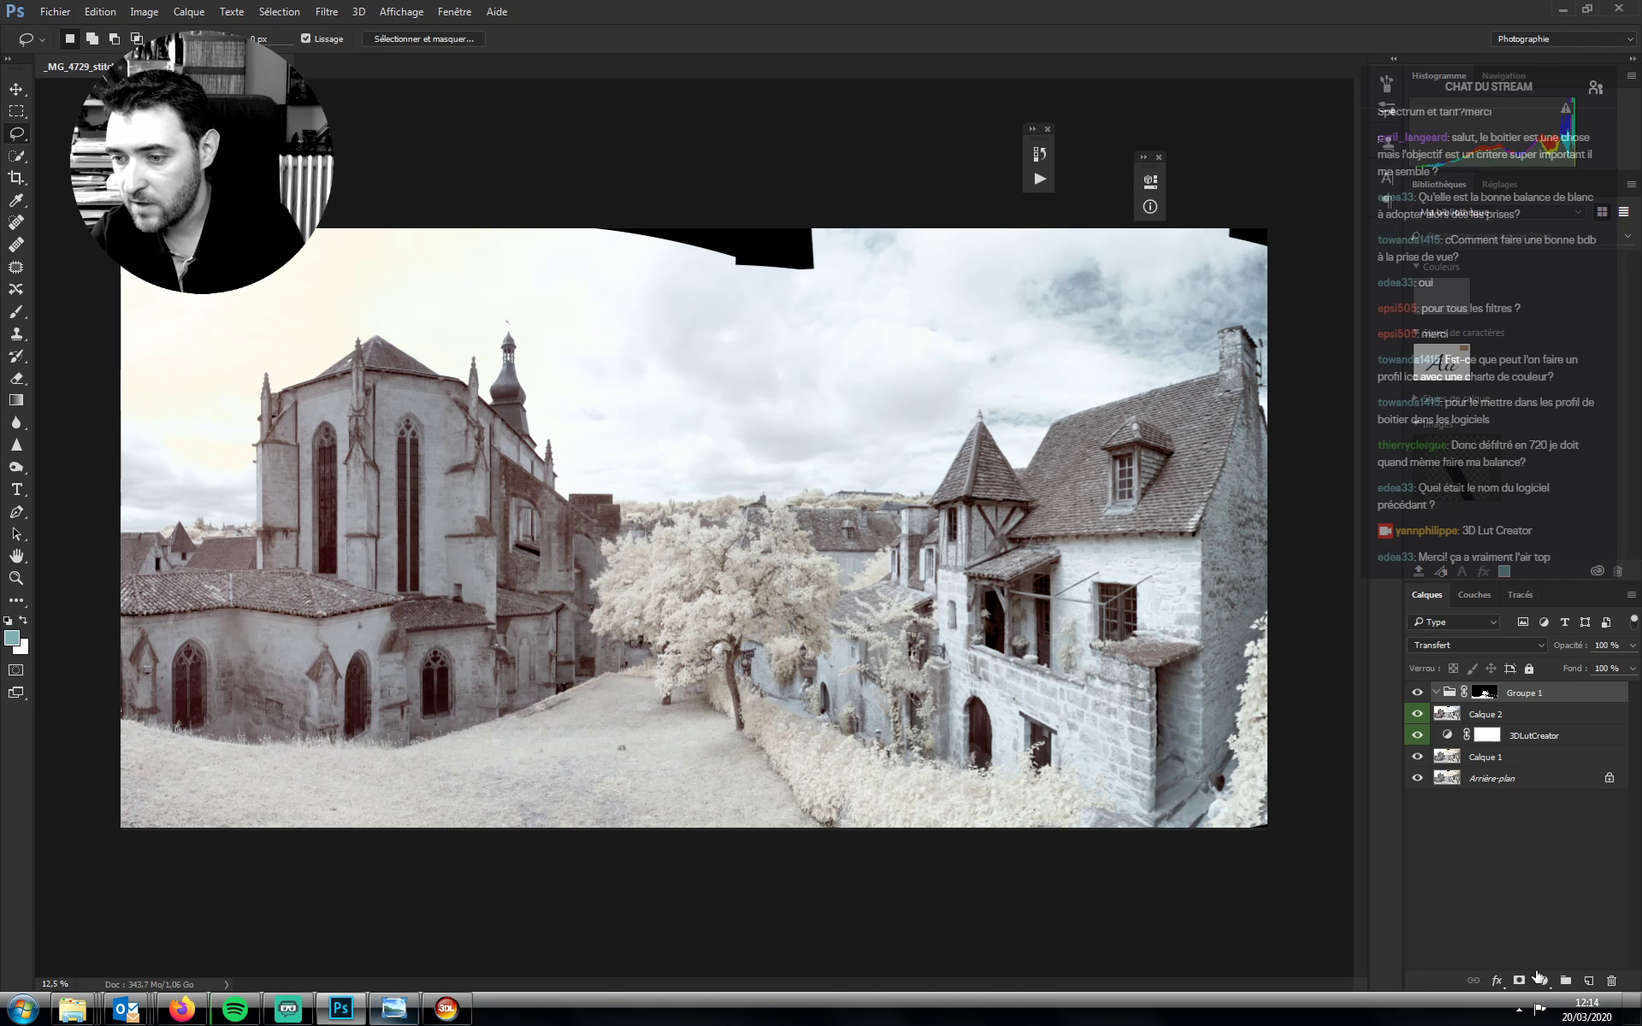
pyautogui.click(1539, 978)
pyautogui.click(1475, 601)
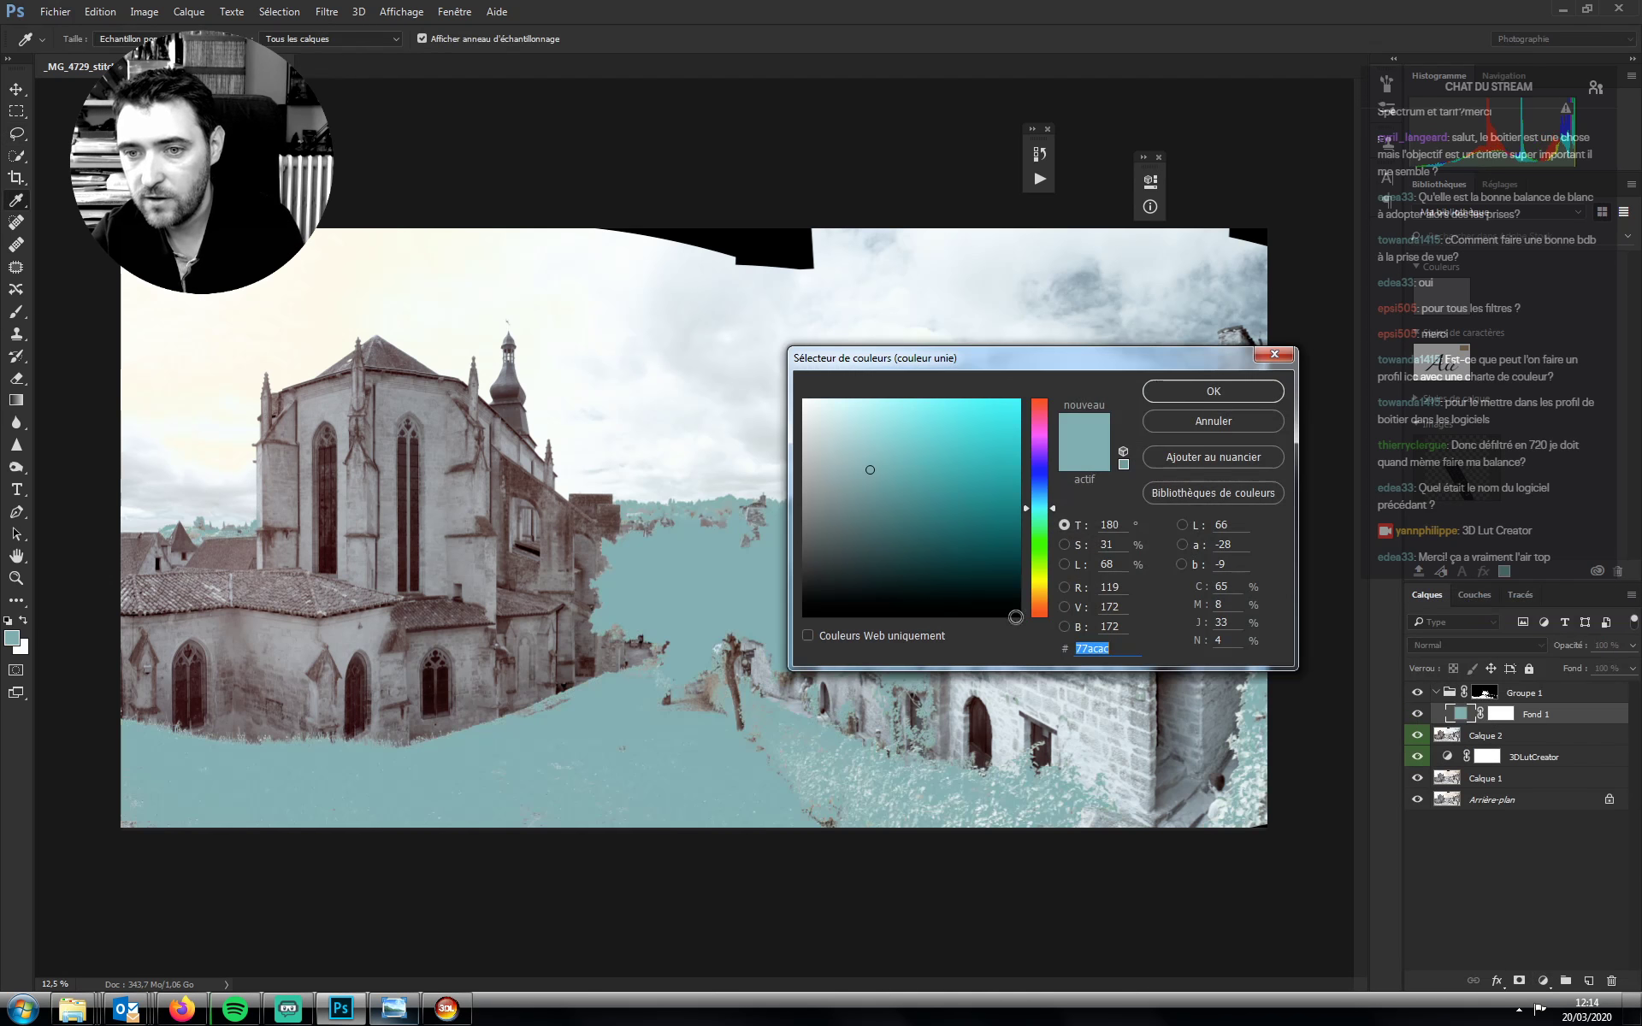
pyautogui.moveTo(1015, 616)
pyautogui.mouseDown()
pyautogui.moveTo(994, 476)
pyautogui.moveTo(1019, 401)
pyautogui.mouseUp()
pyautogui.moveTo(1039, 507); pyautogui.dragTo(1039, 543)
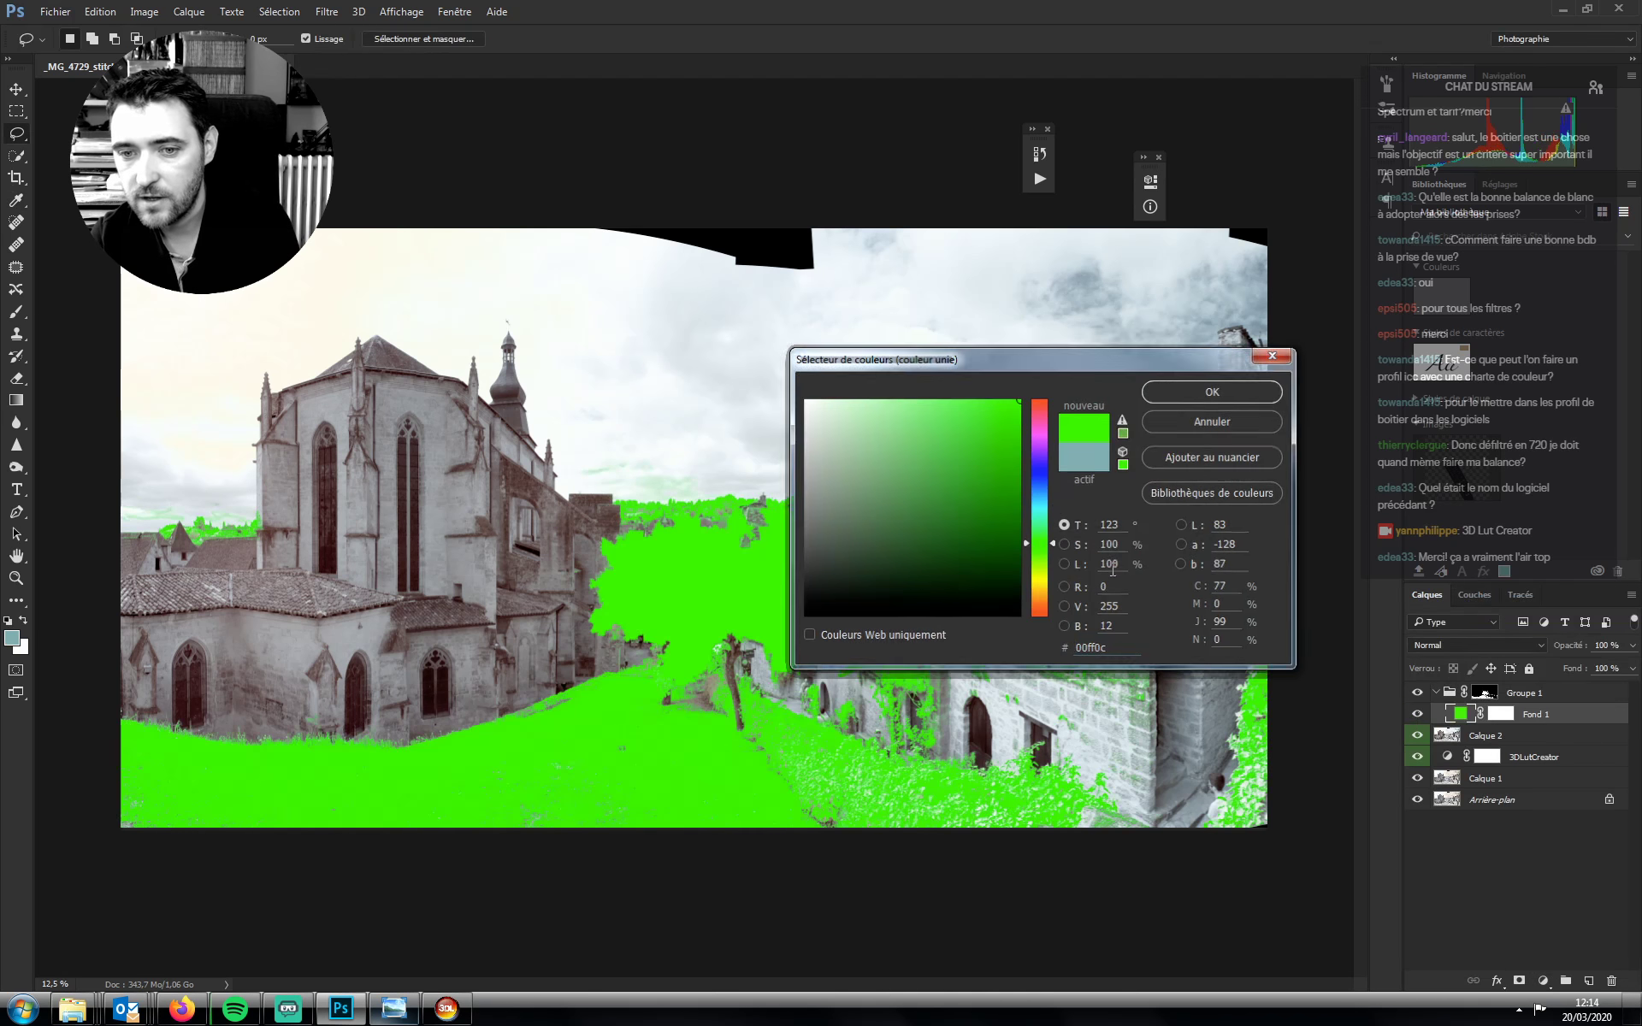
pyautogui.press('Return')
# On the Groupe 1 mask, paint black with a small brush over the green cloud traces above the roofs beside the church
pyautogui.click(1488, 694)
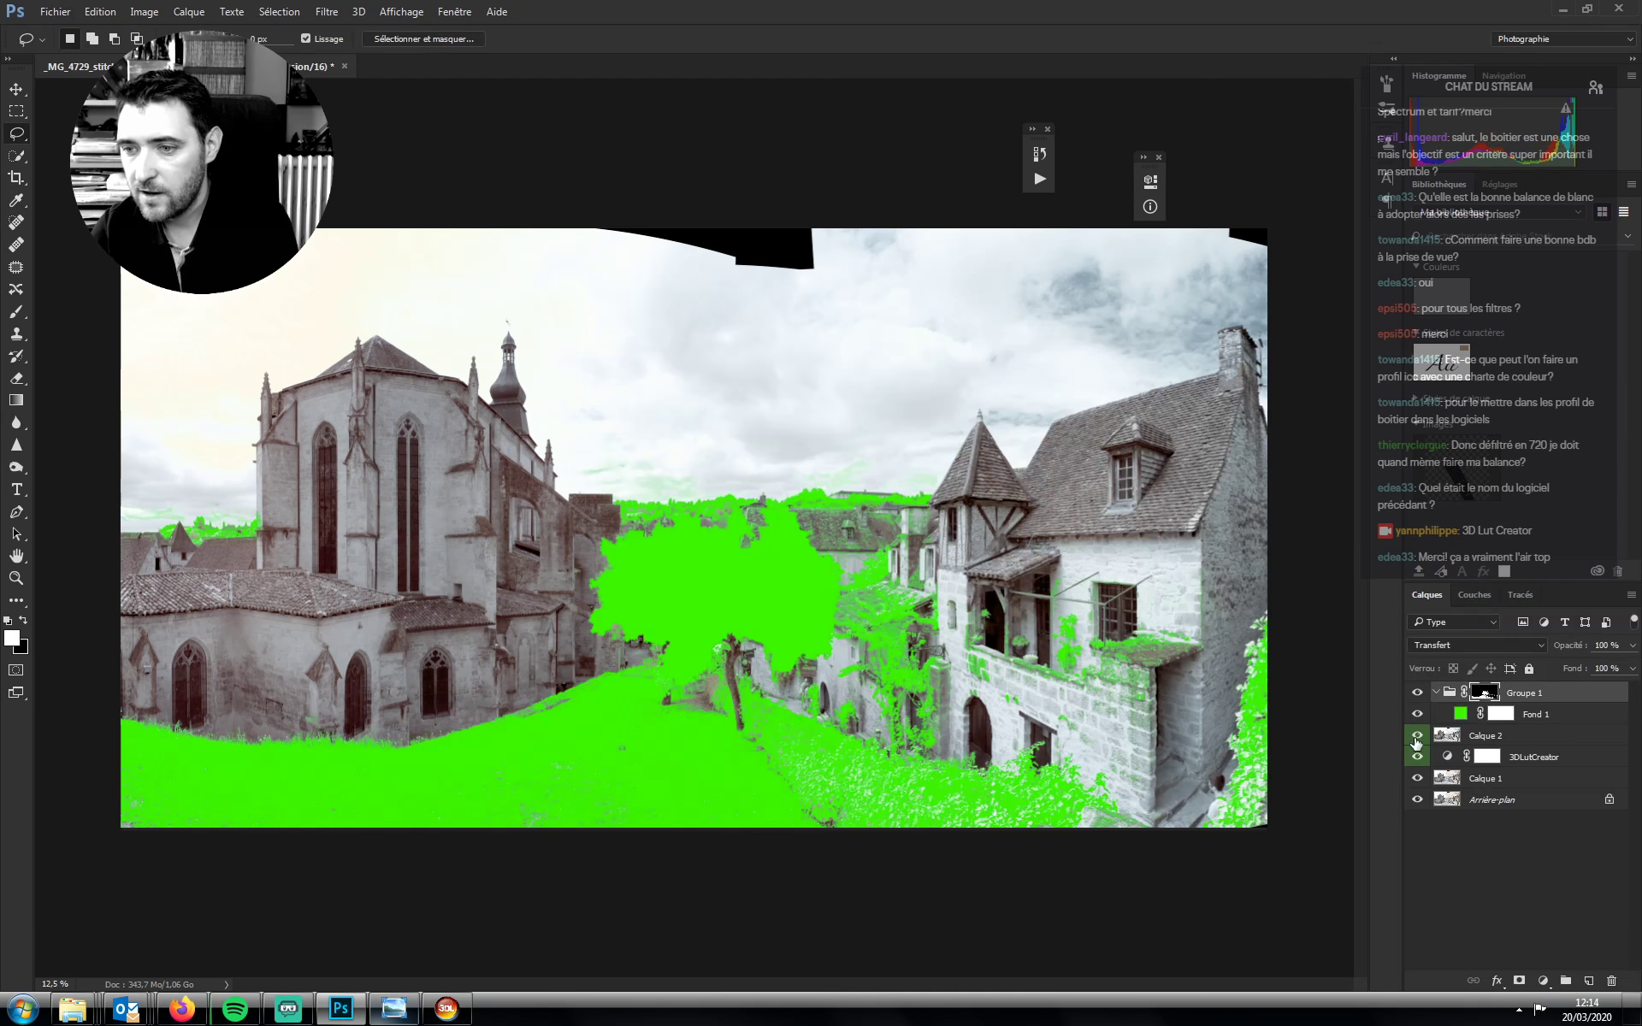
pyautogui.press('z')
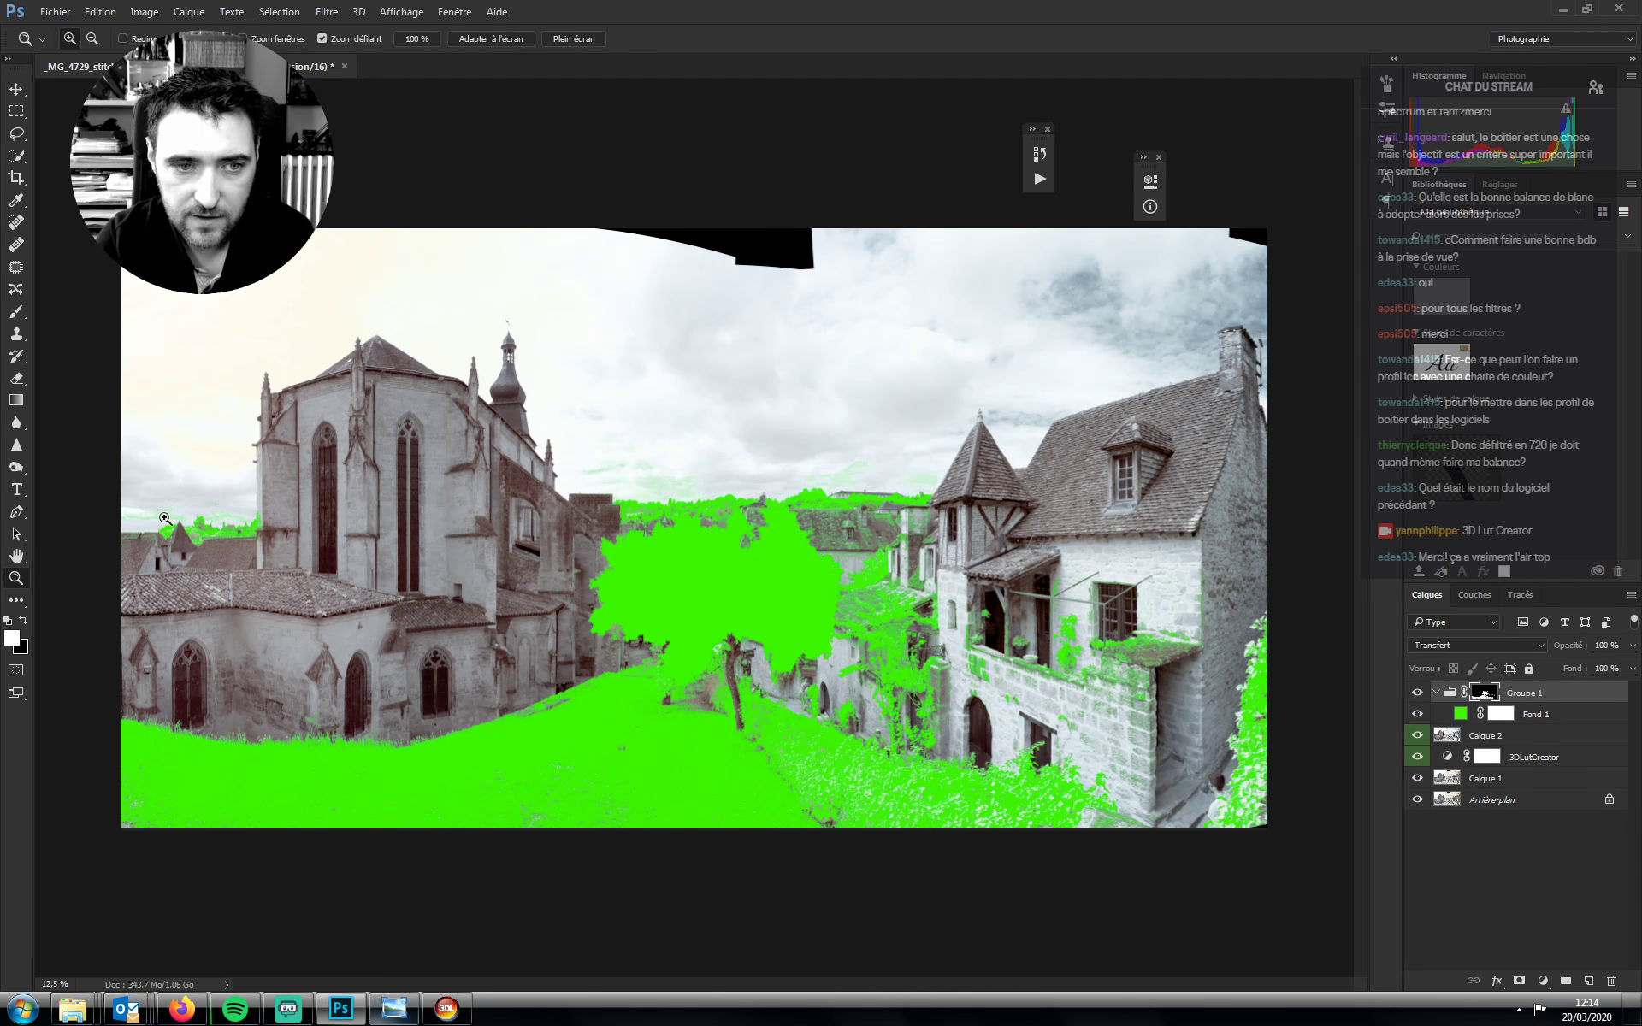
pyautogui.moveTo(167, 505); pyautogui.dragTo(282, 501)
pyautogui.moveTo(533, 697); pyautogui.dragTo(834, 795)
pyautogui.press('b')
pyautogui.press('x')
pyautogui.press('[')
pyautogui.press('[')
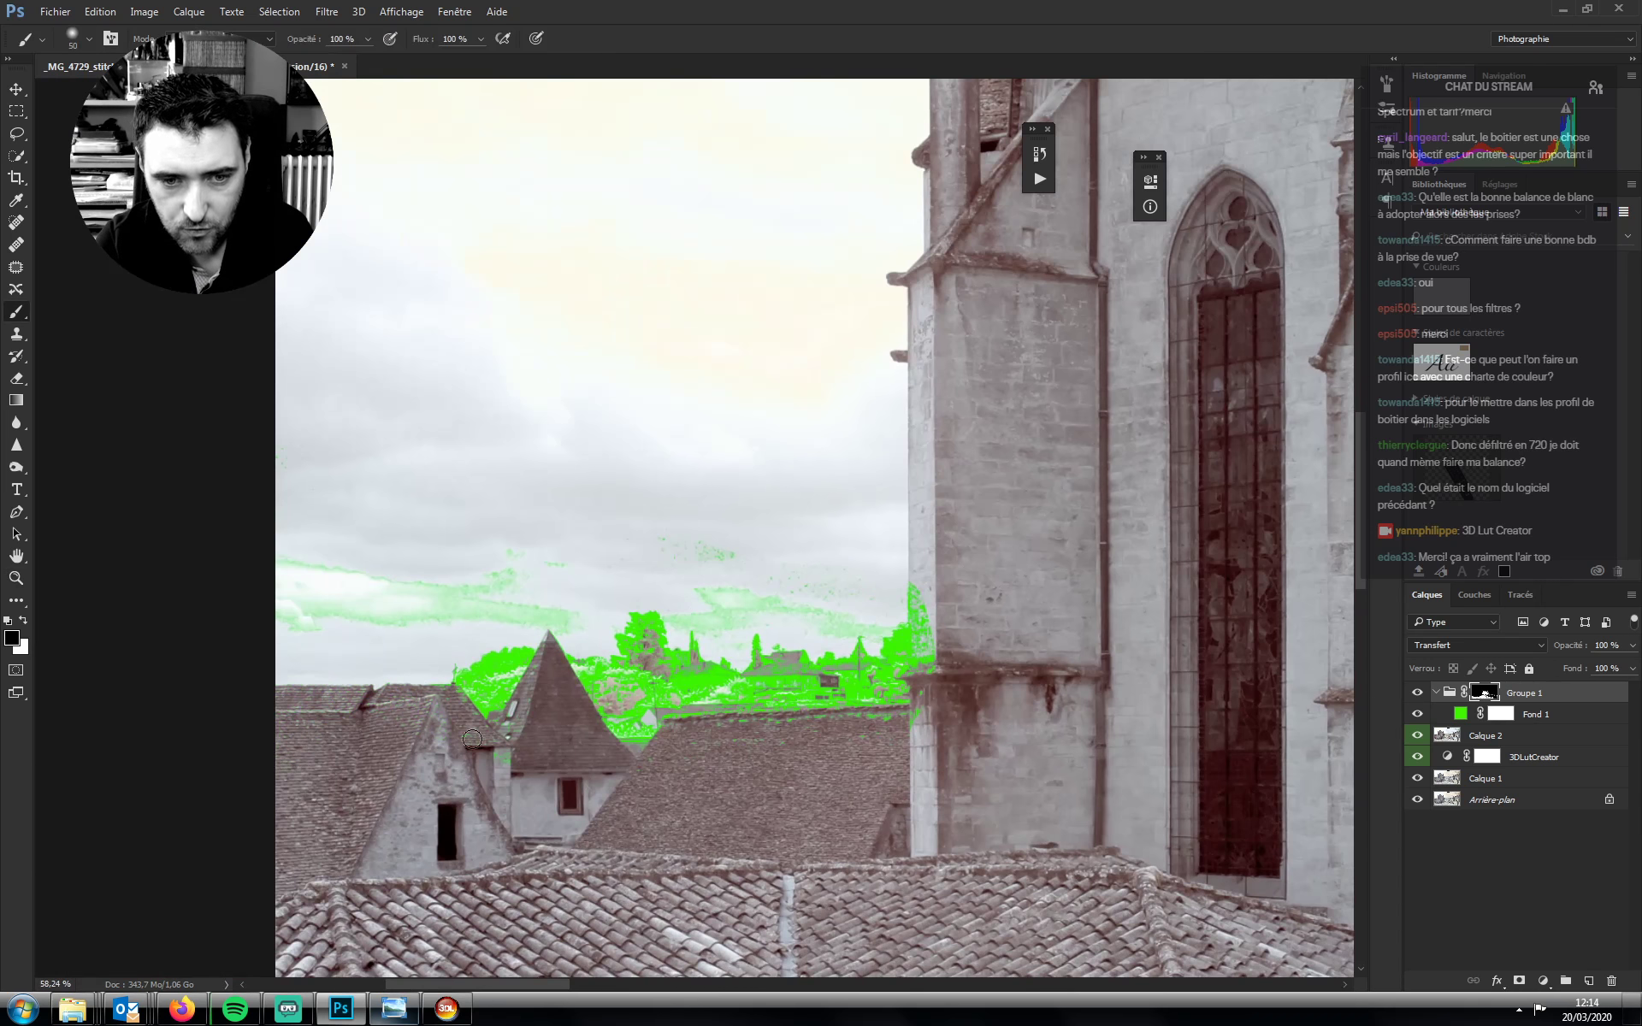
pyautogui.press(']')
pyautogui.moveTo(403, 642)
pyautogui.mouseDown()
pyautogui.moveTo(434, 561)
pyautogui.moveTo(395, 543)
pyautogui.moveTo(326, 676)
pyautogui.moveTo(292, 622)
pyautogui.moveTo(276, 526)
pyautogui.moveTo(359, 614)
pyautogui.moveTo(471, 599)
pyautogui.moveTo(561, 624)
pyautogui.mouseUp()
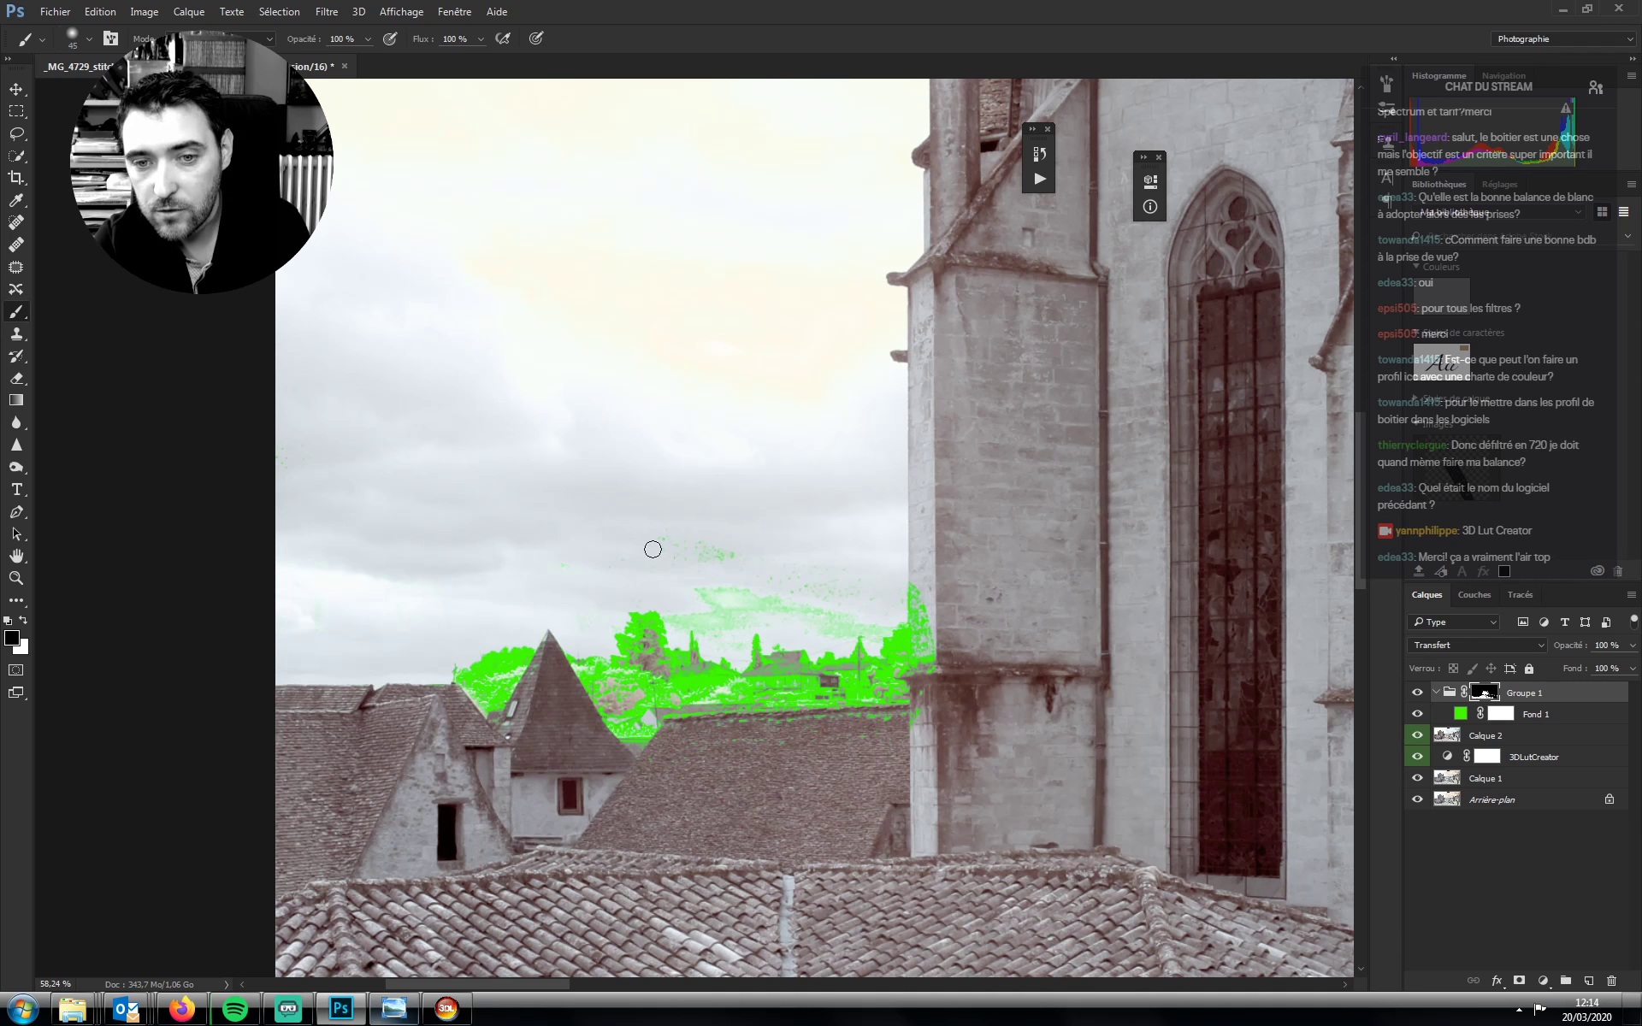
# Paint out the green along the church buttress edge and the remaining specks in the sky above the distant trees
pyautogui.press(']')
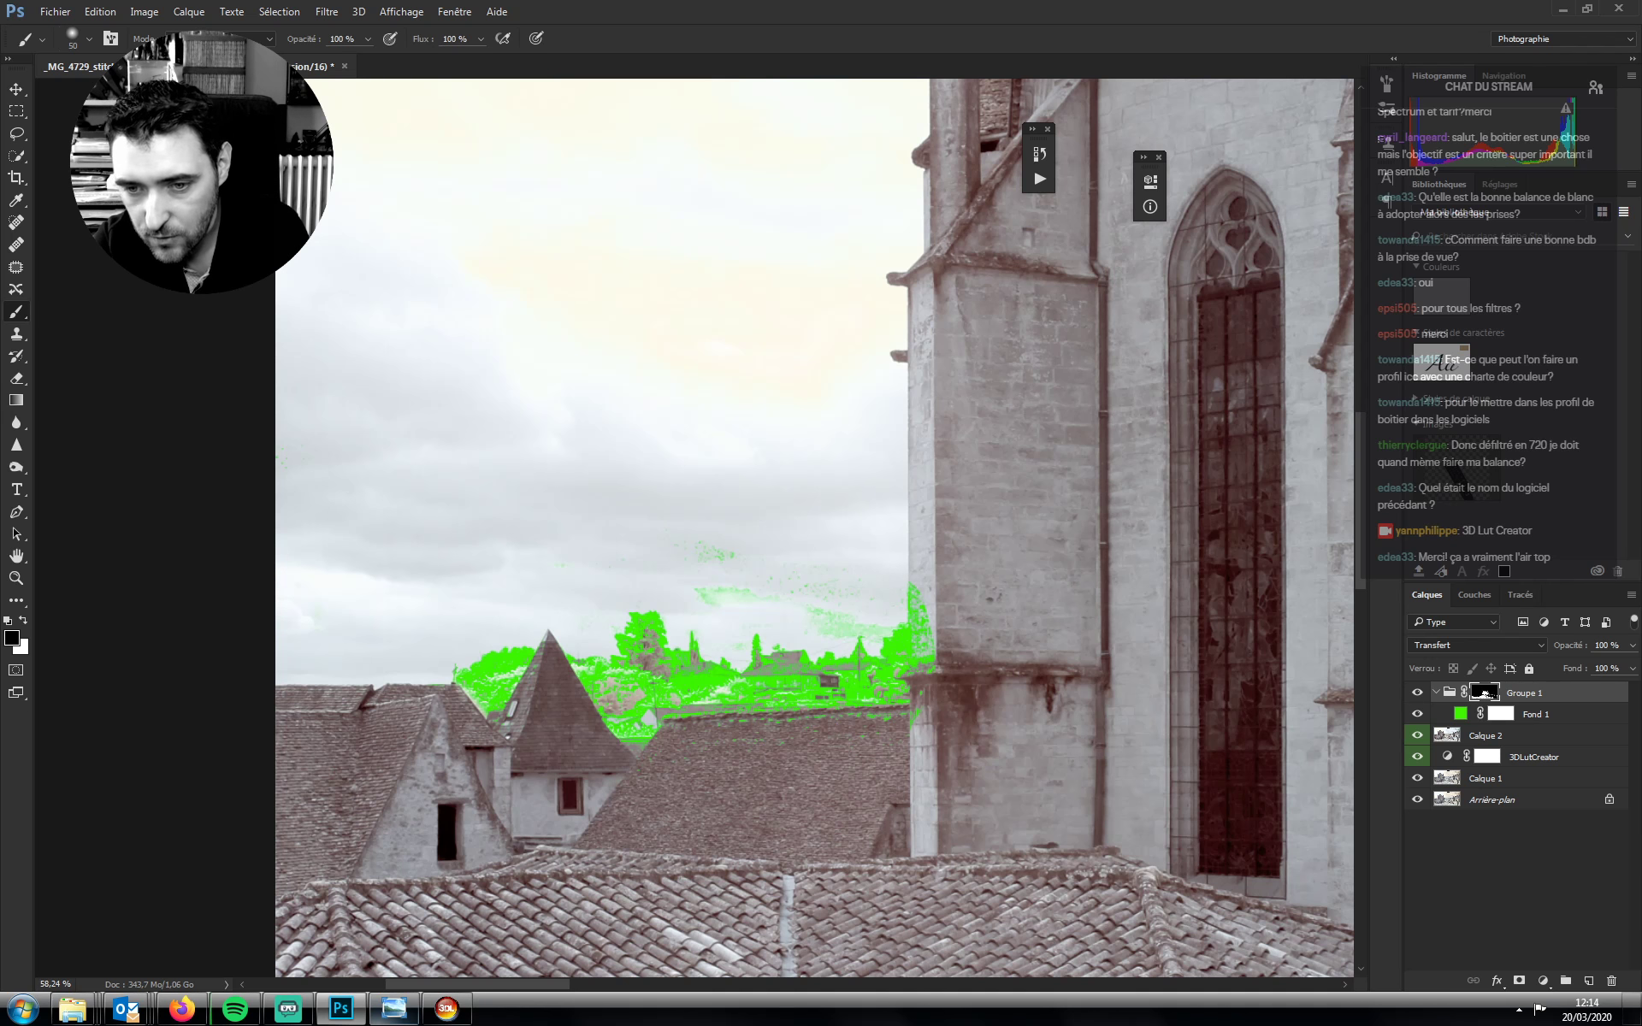
pyautogui.press('[')
pyautogui.moveTo(915, 573); pyautogui.dragTo(919, 644)
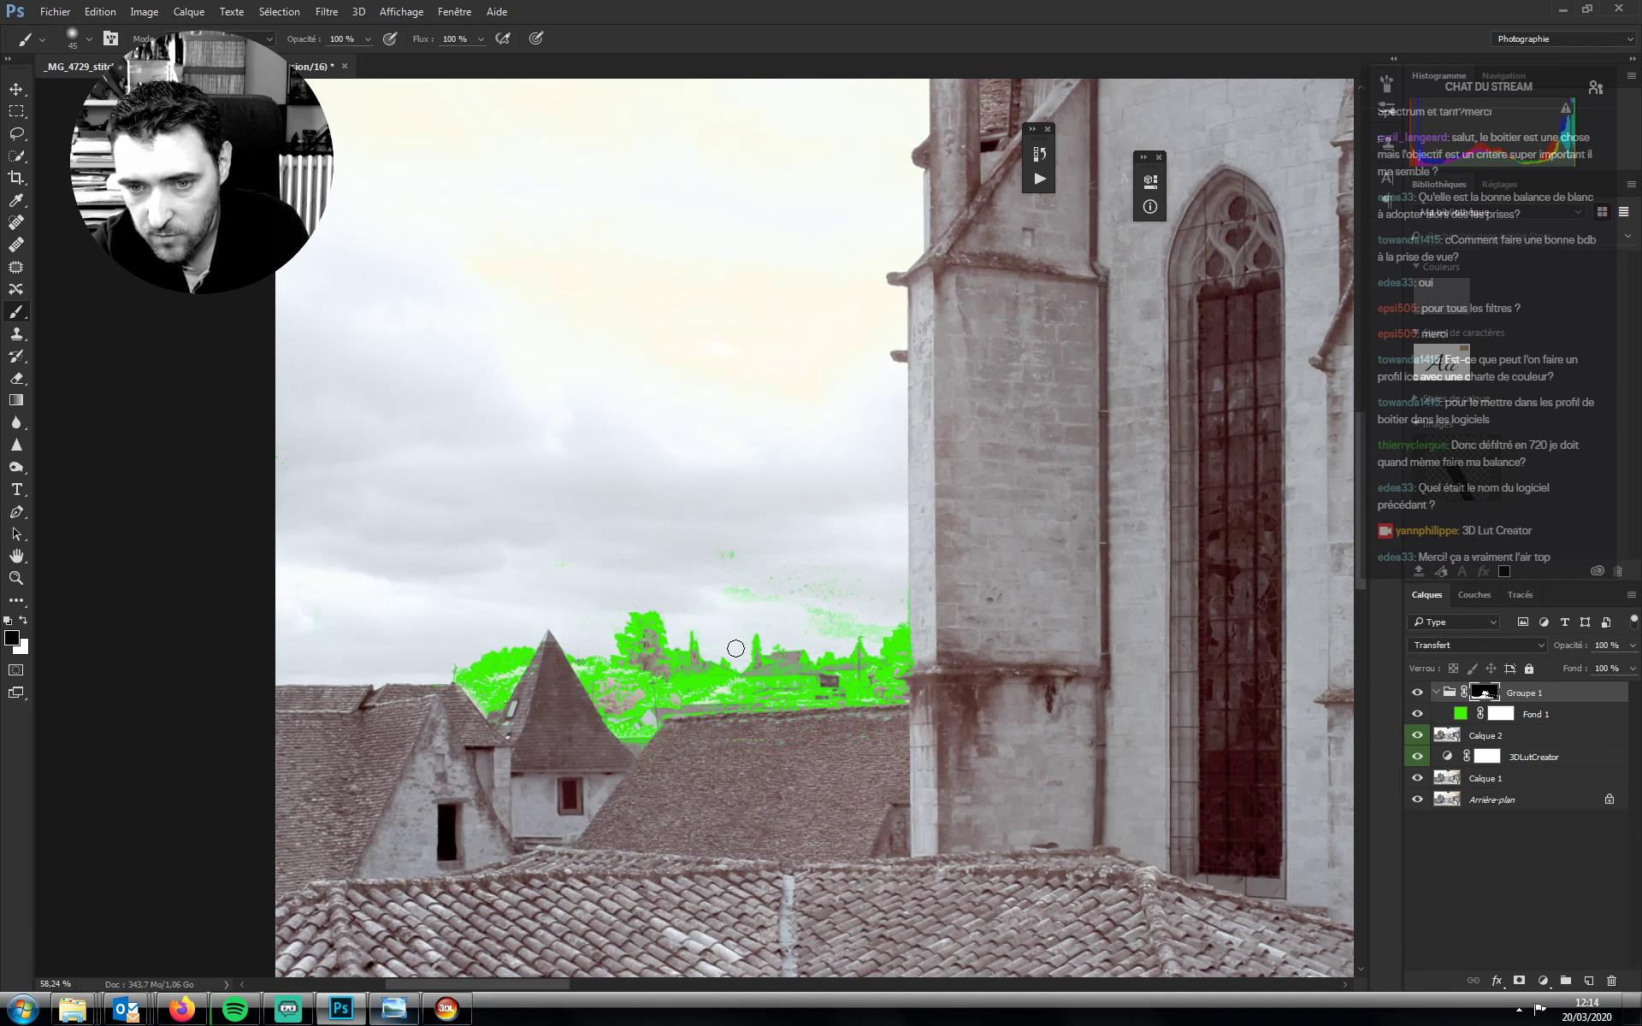
pyautogui.press(']')
pyautogui.press(']')
pyautogui.press(']')
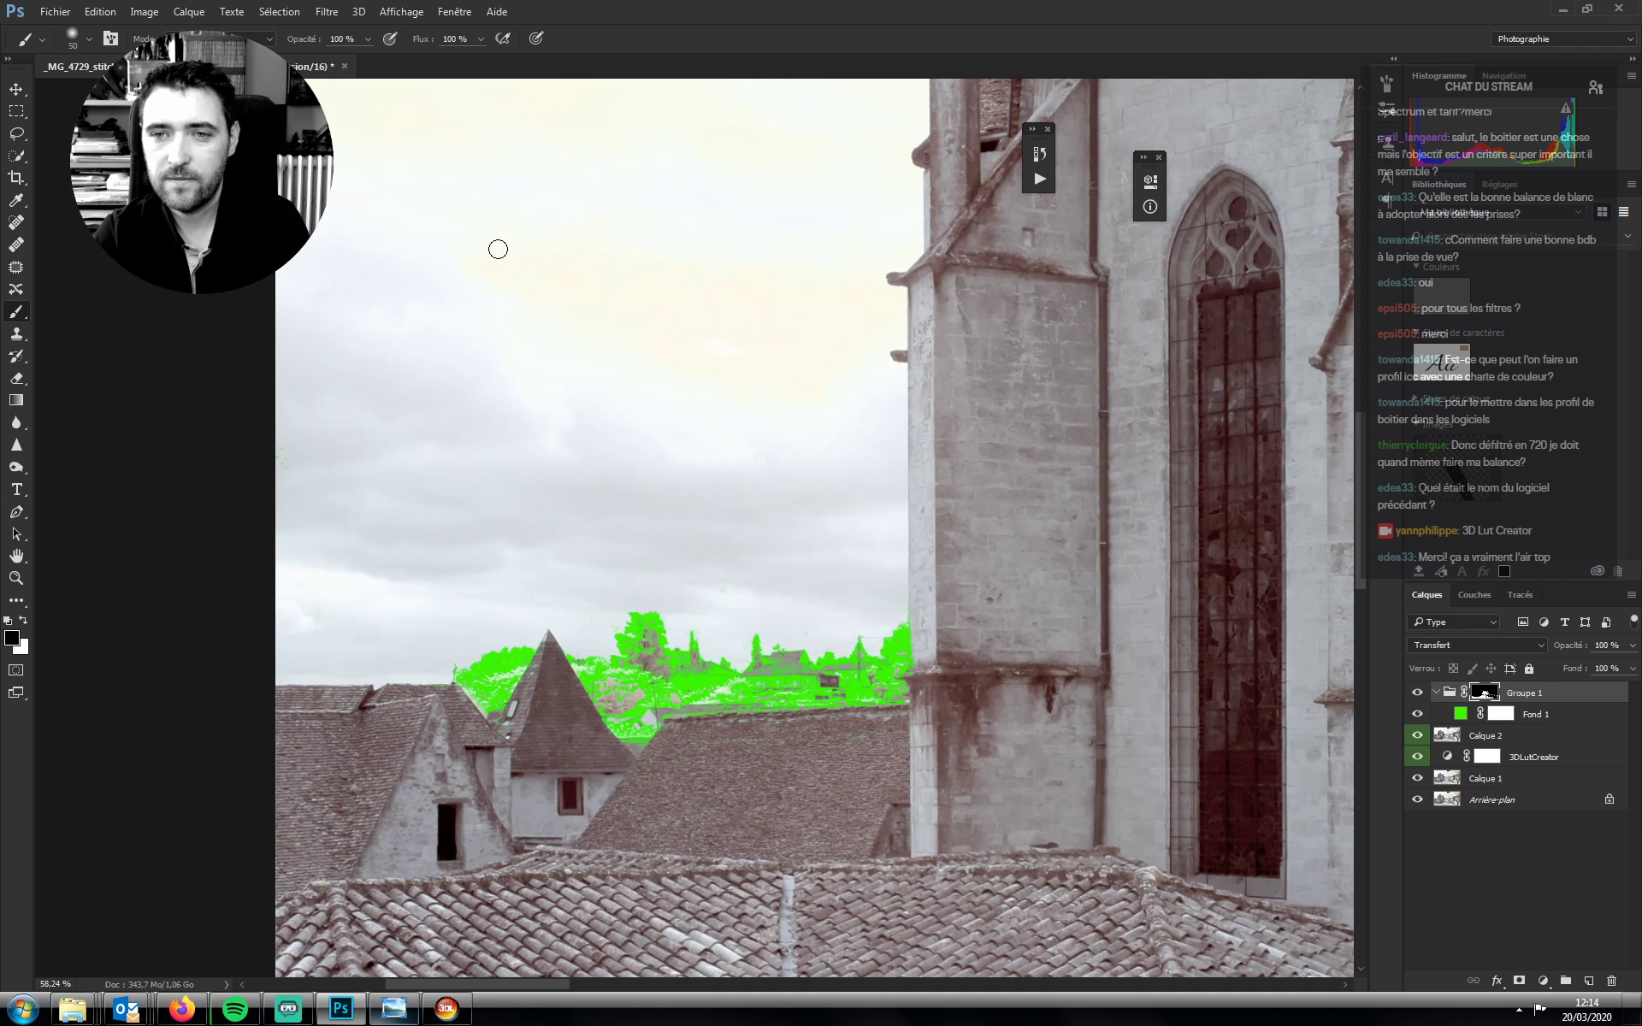
# Paint black over the green cloud patches above the distant hill beside the pointed turret, enlarging the brush
pyautogui.scroll(-5, 504, 258)
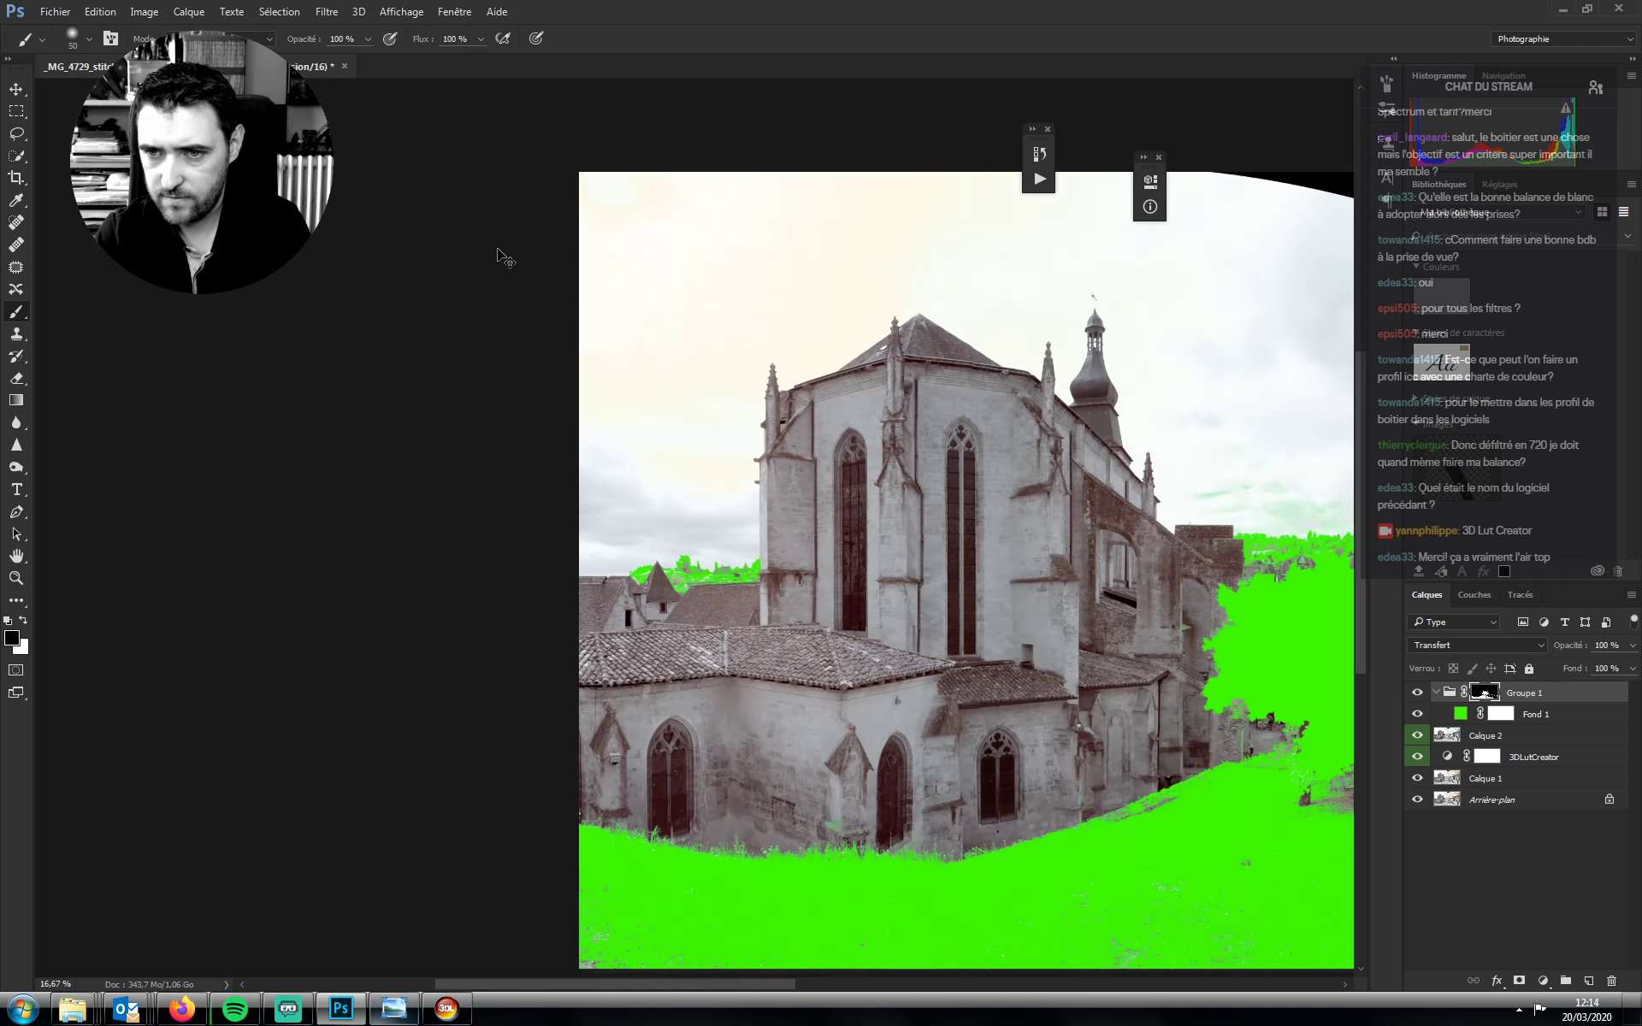
pyautogui.scroll(-1, 505, 258)
pyautogui.press('z')
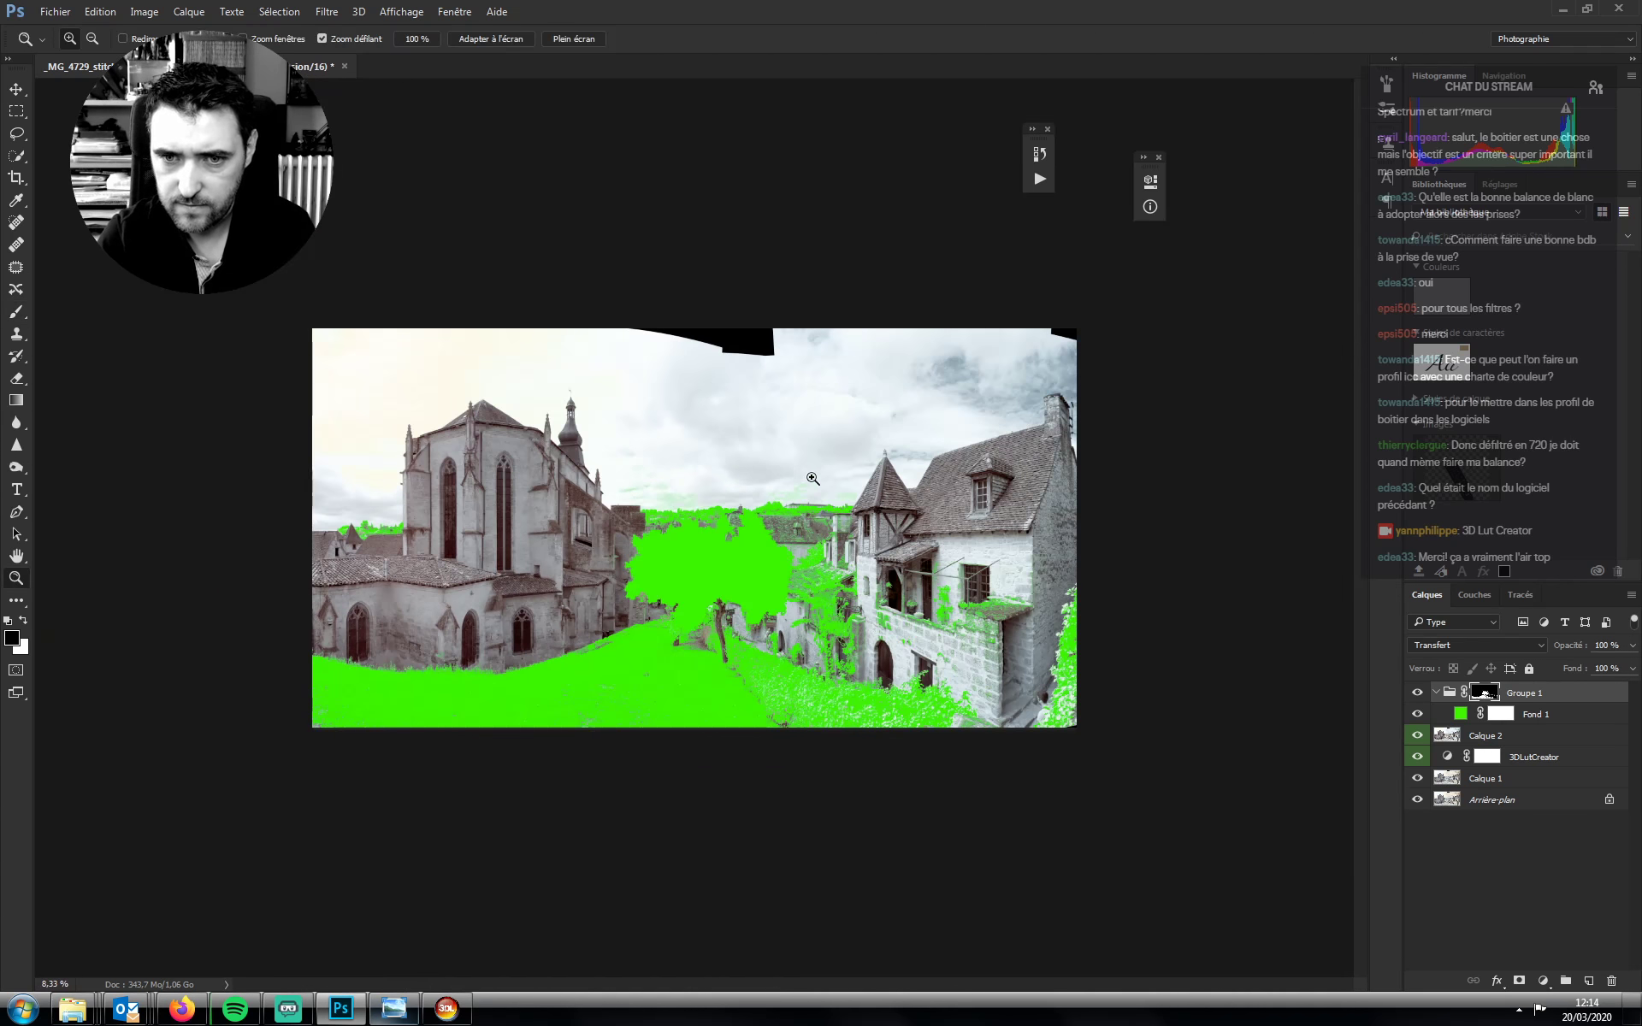
pyautogui.scroll(6, 855, 513)
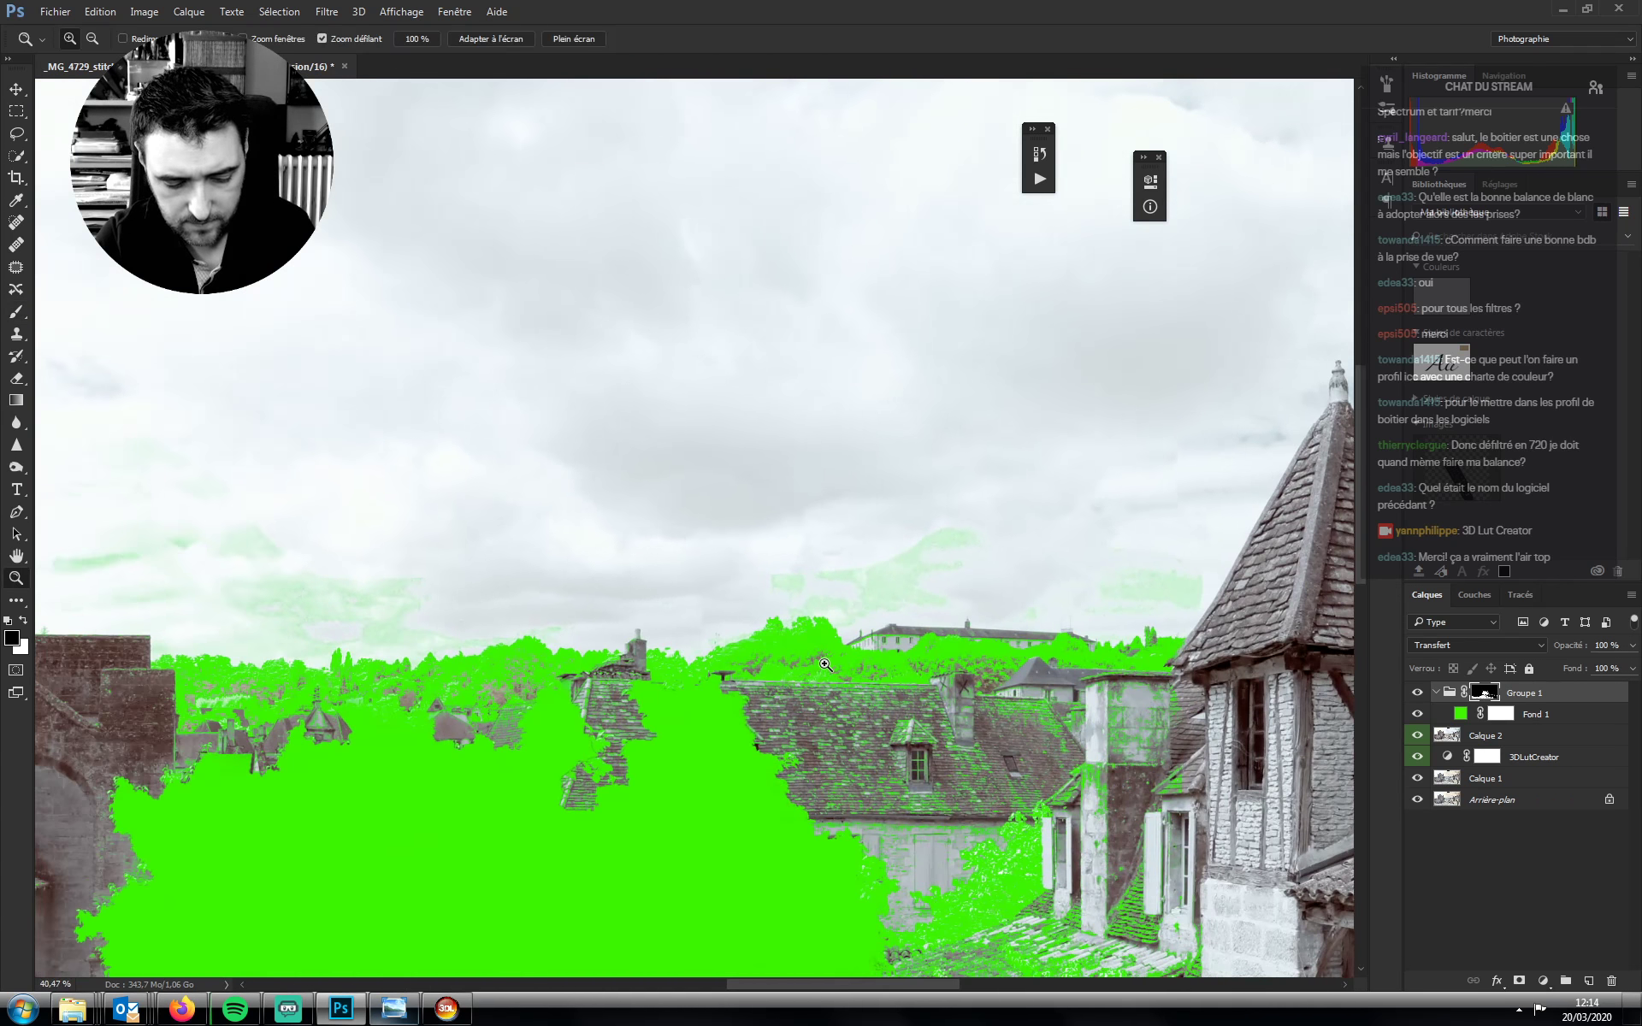
pyautogui.press('b')
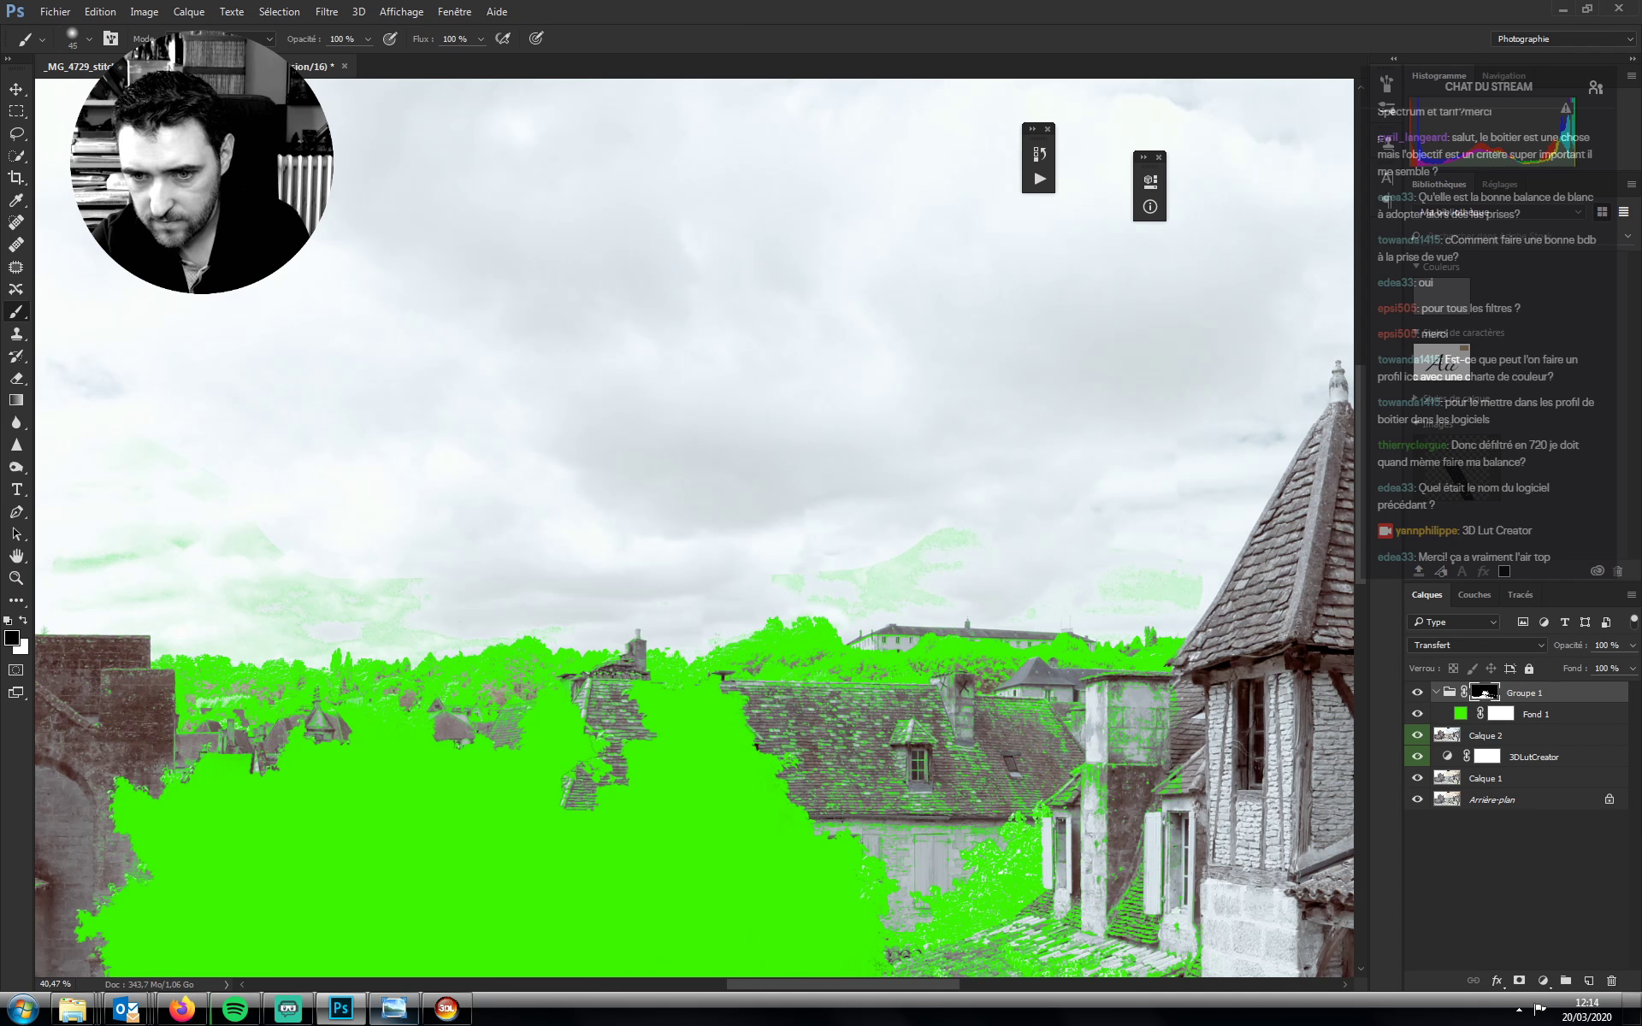
pyautogui.press(']')
pyautogui.press(']')
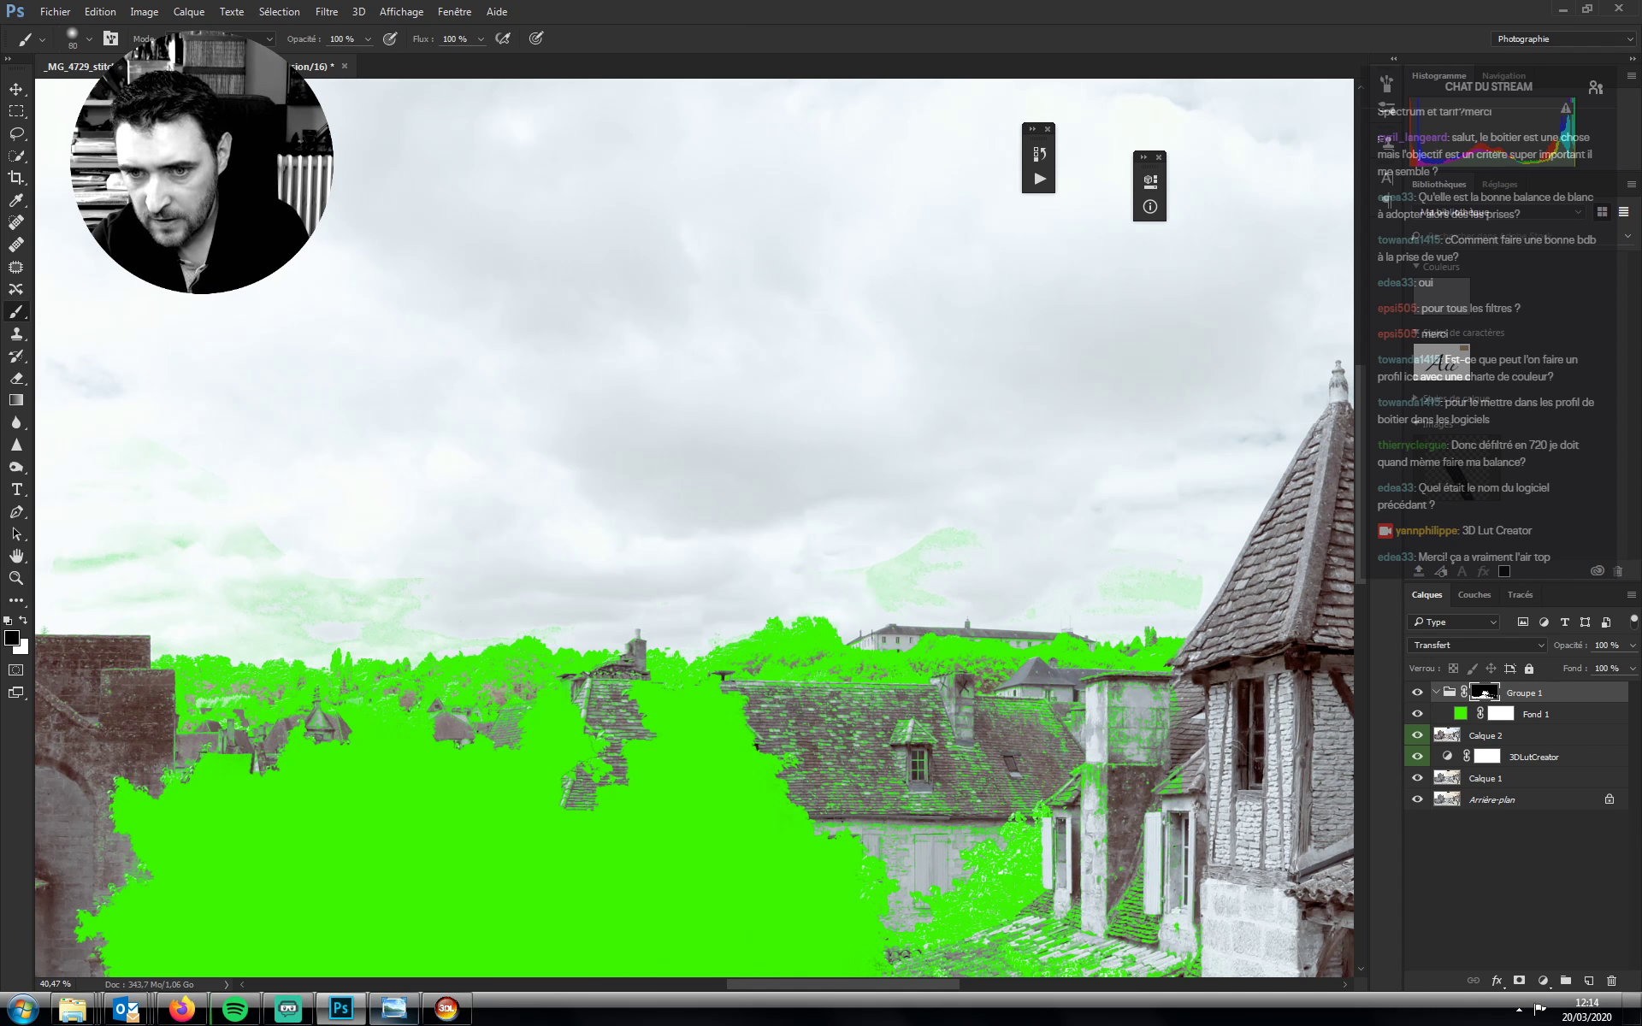
pyautogui.press(']')
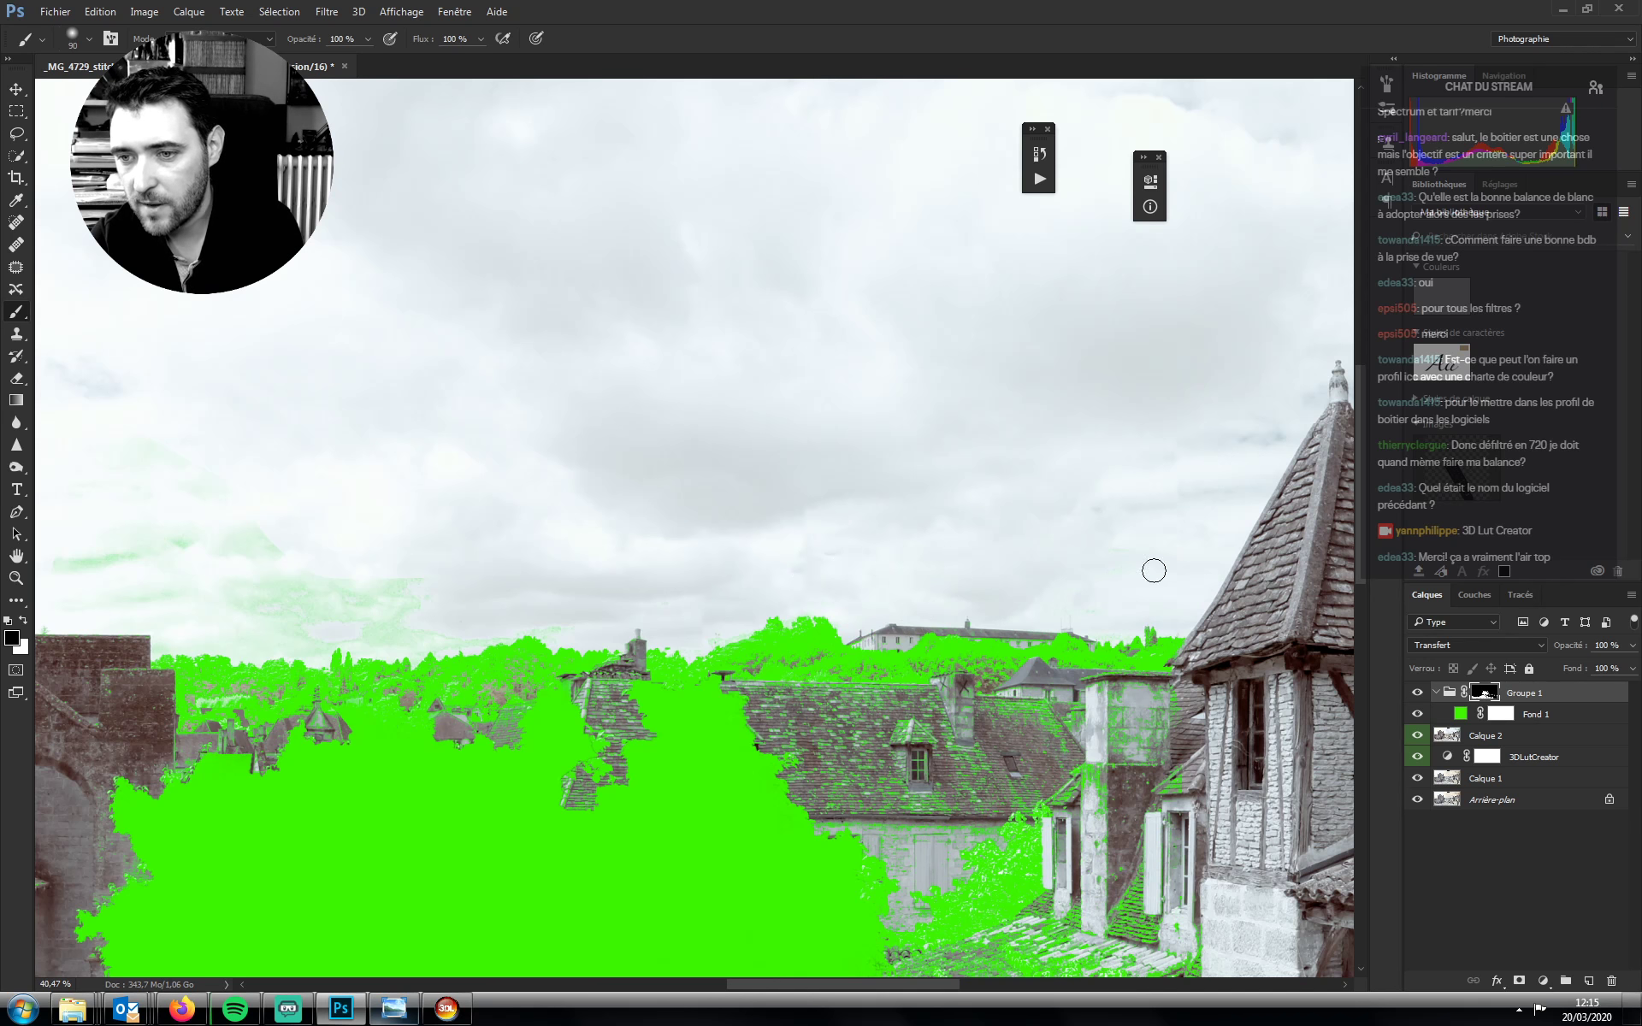
# Paint out the green cloud traces in the sky between the church and the distant rooftops with a larger black brush
pyautogui.moveTo(887, 557); pyautogui.dragTo(1059, 585)
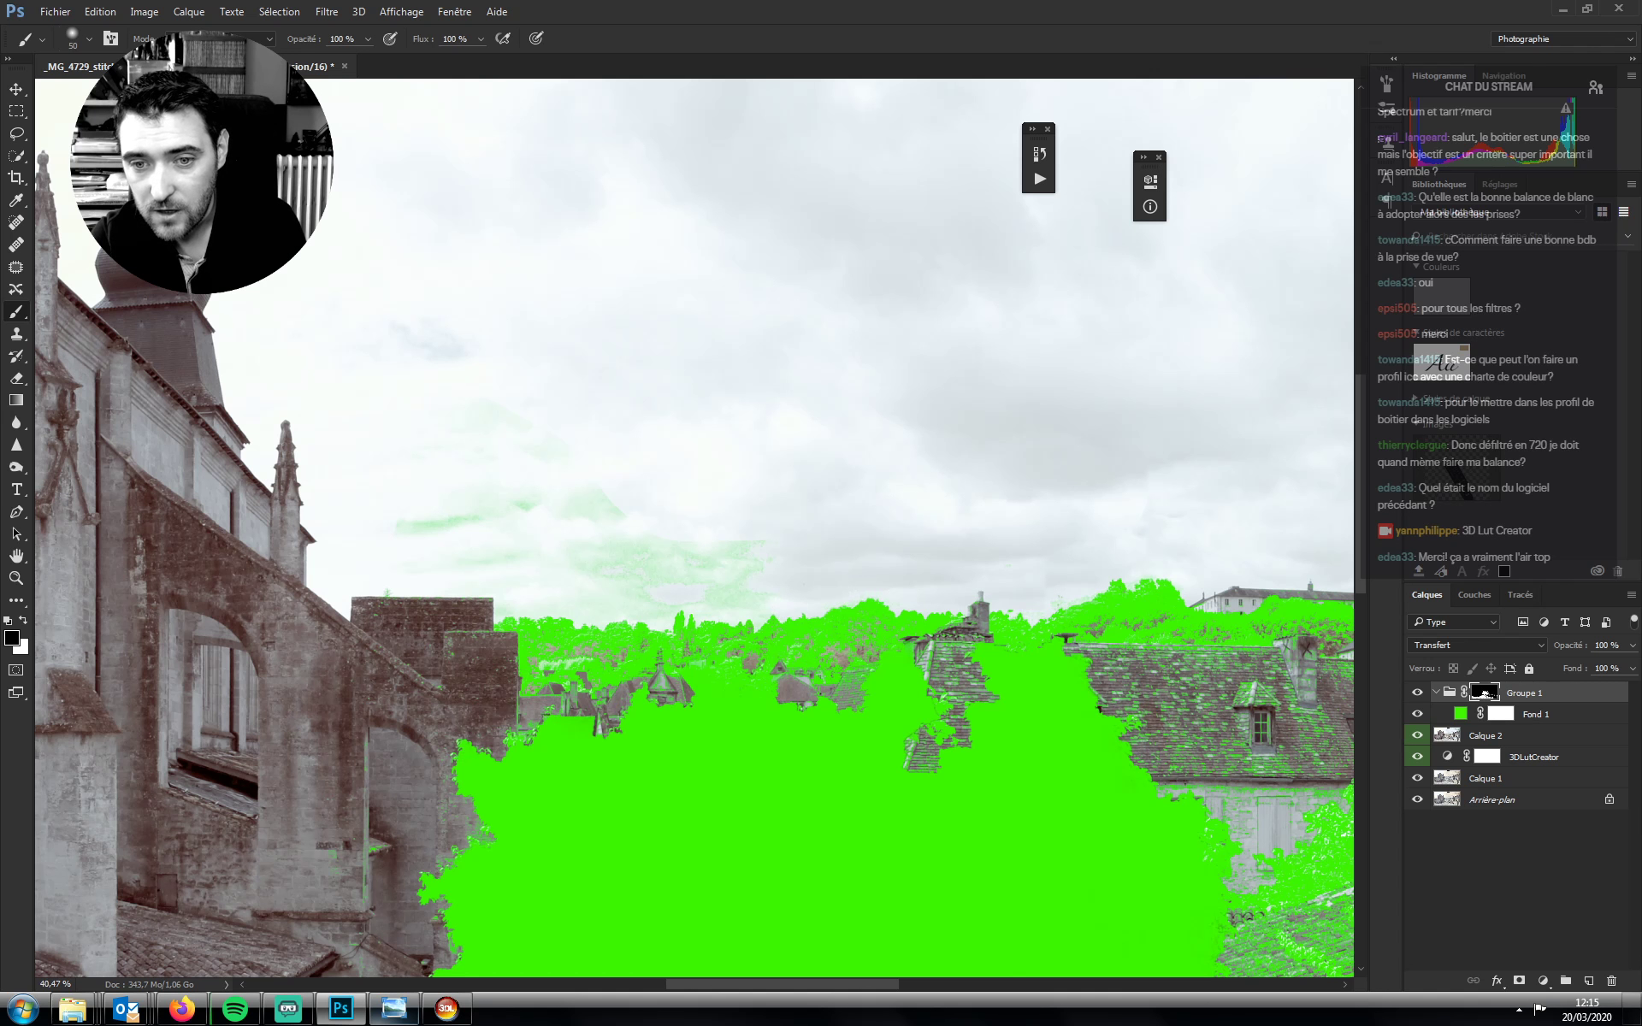
pyautogui.press(']')
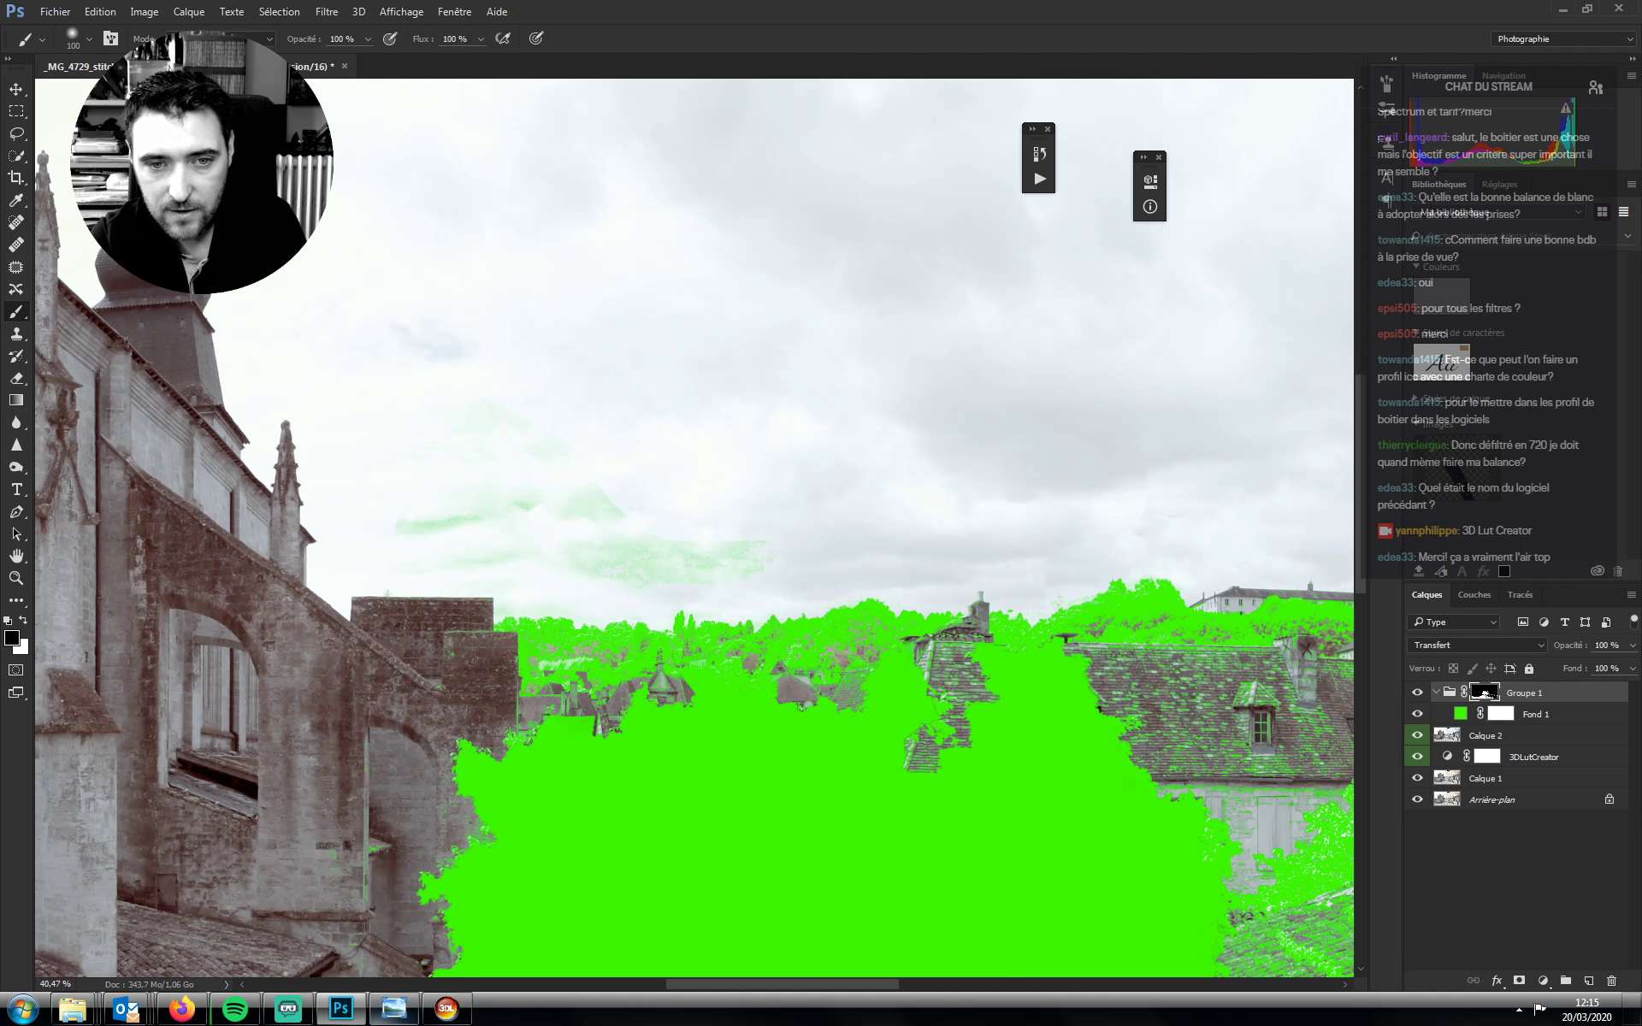
pyautogui.press(']')
pyautogui.press(']')
pyautogui.moveTo(439, 372)
pyautogui.mouseDown()
pyautogui.moveTo(645, 537)
pyautogui.moveTo(532, 559)
pyautogui.moveTo(701, 551)
pyautogui.moveTo(154, 329)
pyautogui.mouseUp()
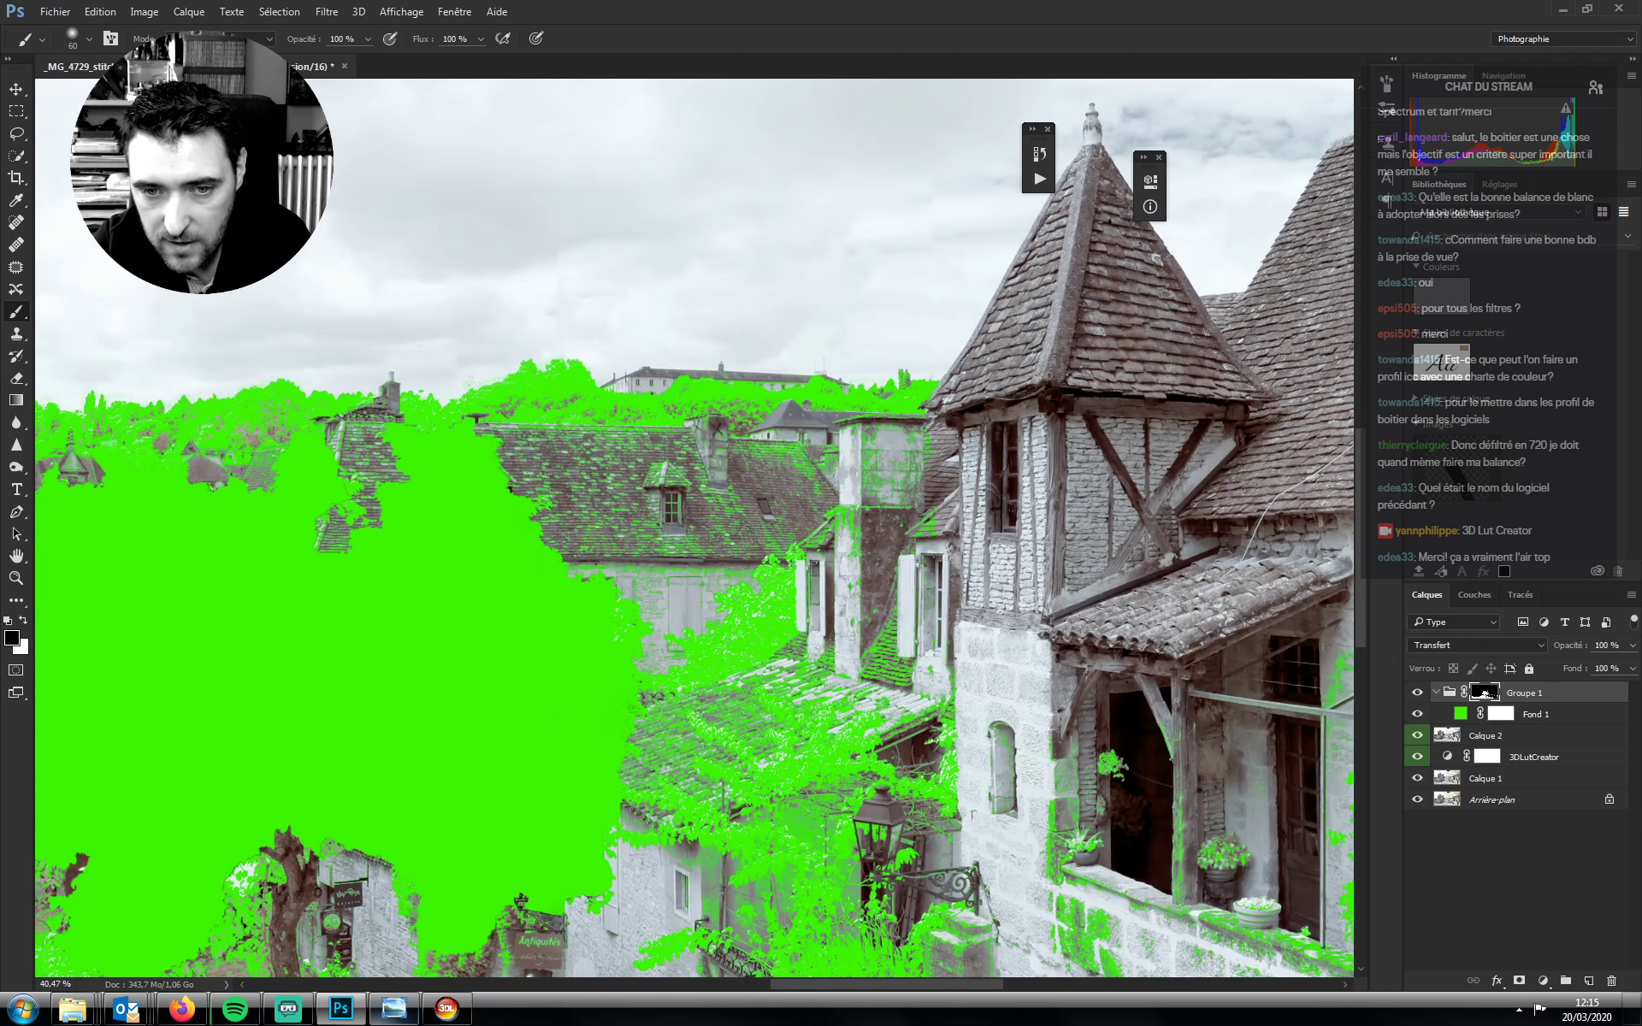
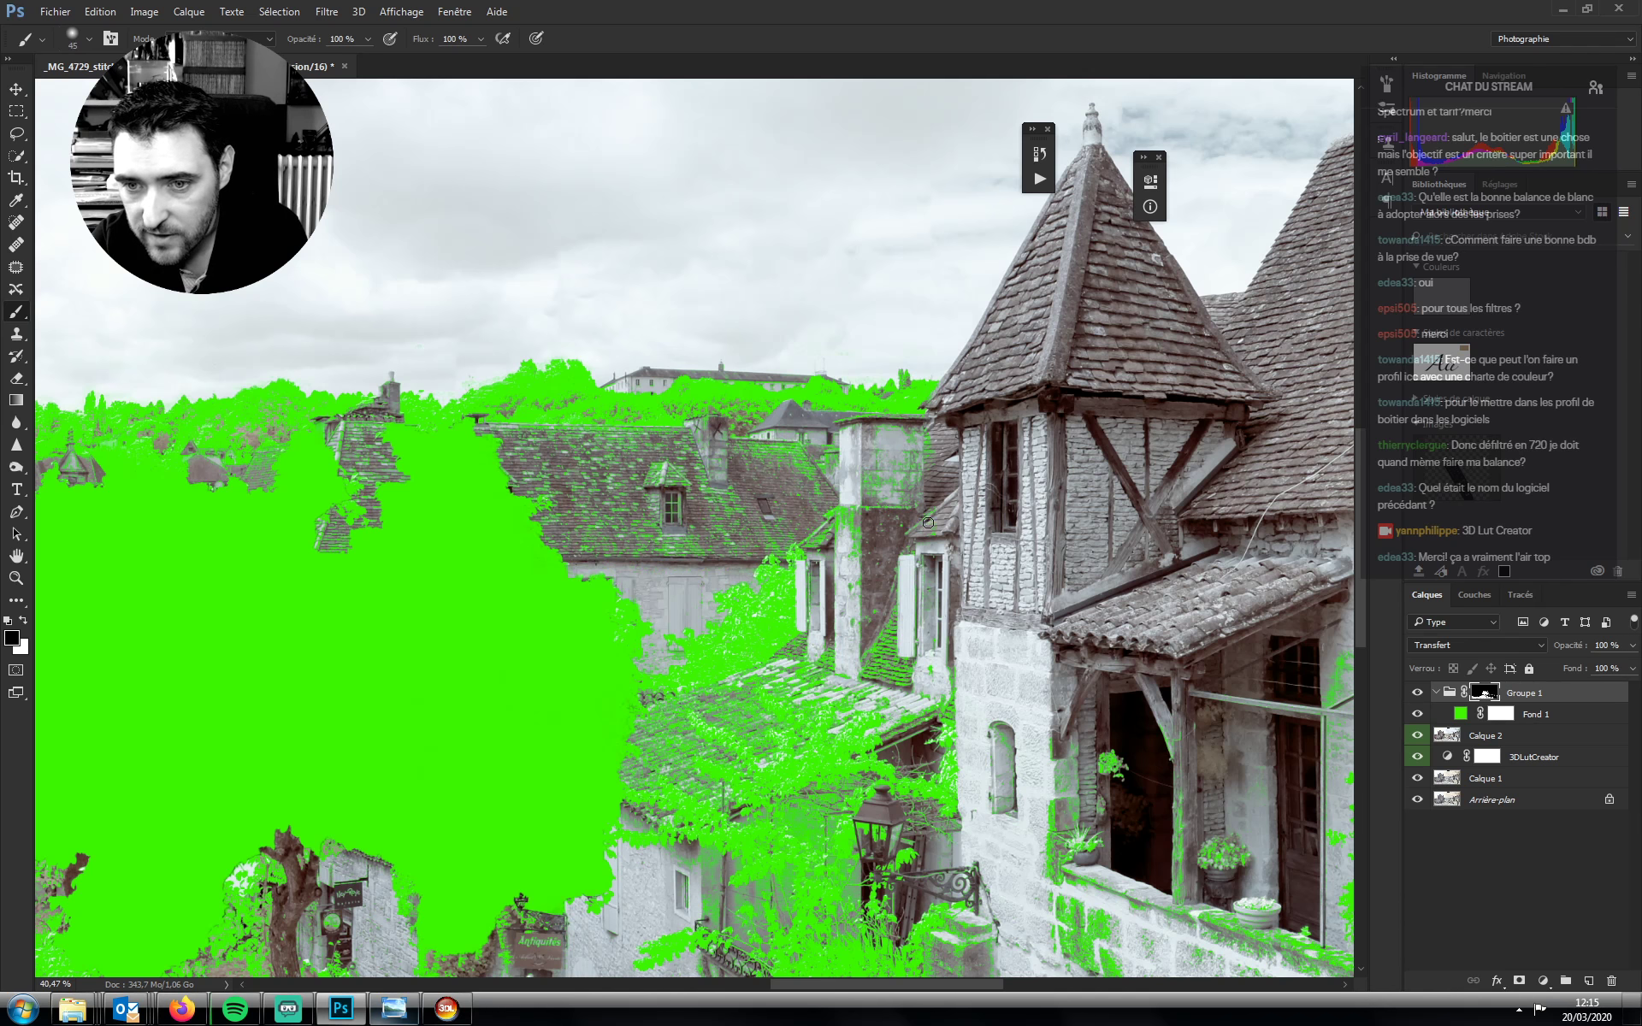
# Examine the green overlay across the stone house, the ivy-covered street walls, the foreground hedge and the foliage at the image edge
pyautogui.moveTo(928, 523); pyautogui.dragTo(440, 199)
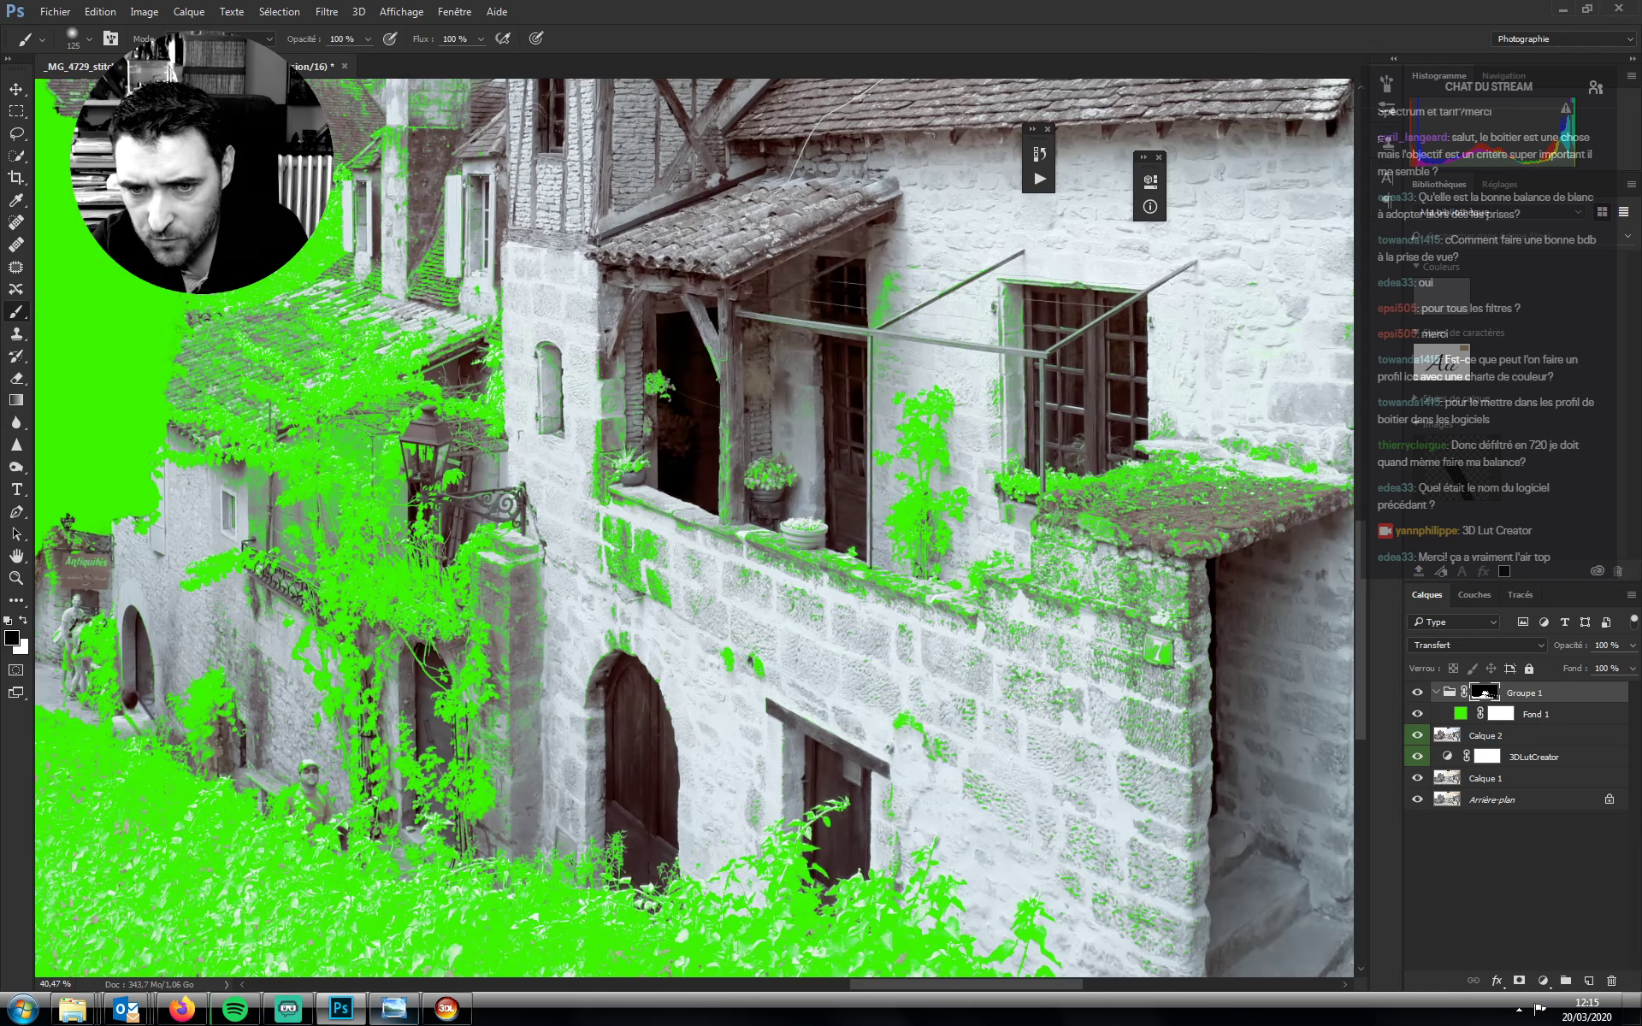
pyautogui.moveTo(1351, 650)
pyautogui.mouseDown()
pyautogui.moveTo(1082, 746)
pyautogui.moveTo(936, 305)
pyautogui.mouseUp()
pyautogui.press(']')
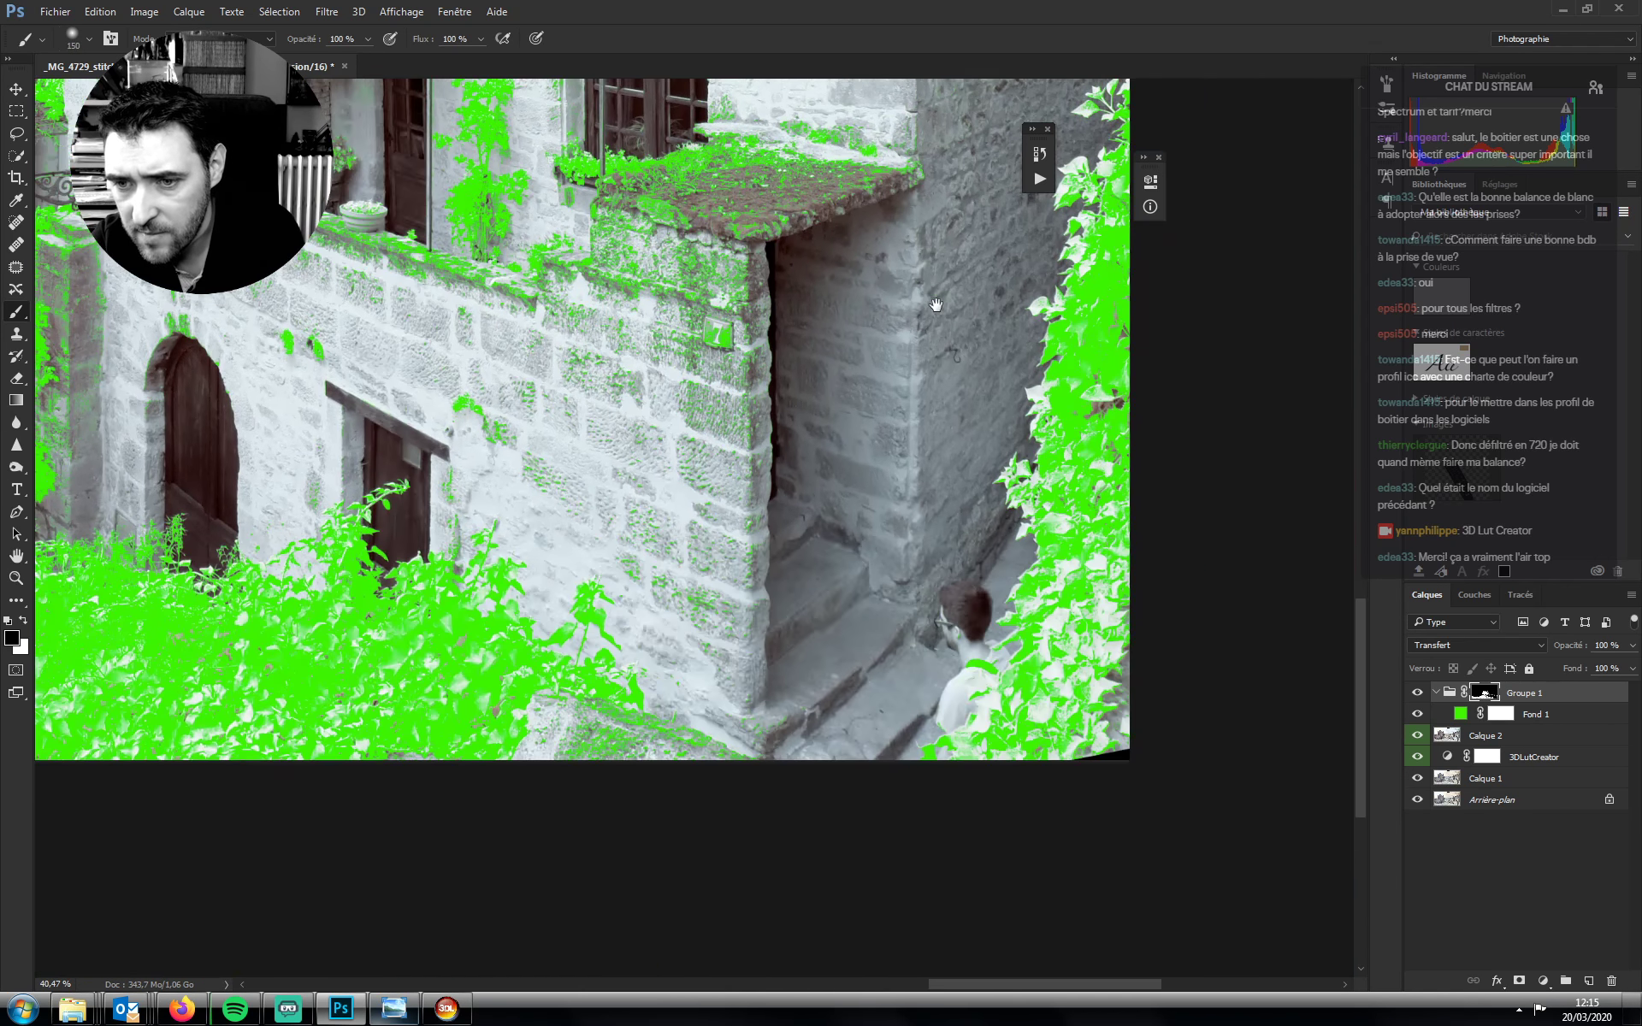
pyautogui.moveTo(746, 736); pyautogui.dragTo(1014, 806)
pyautogui.press(']')
pyautogui.press(']')
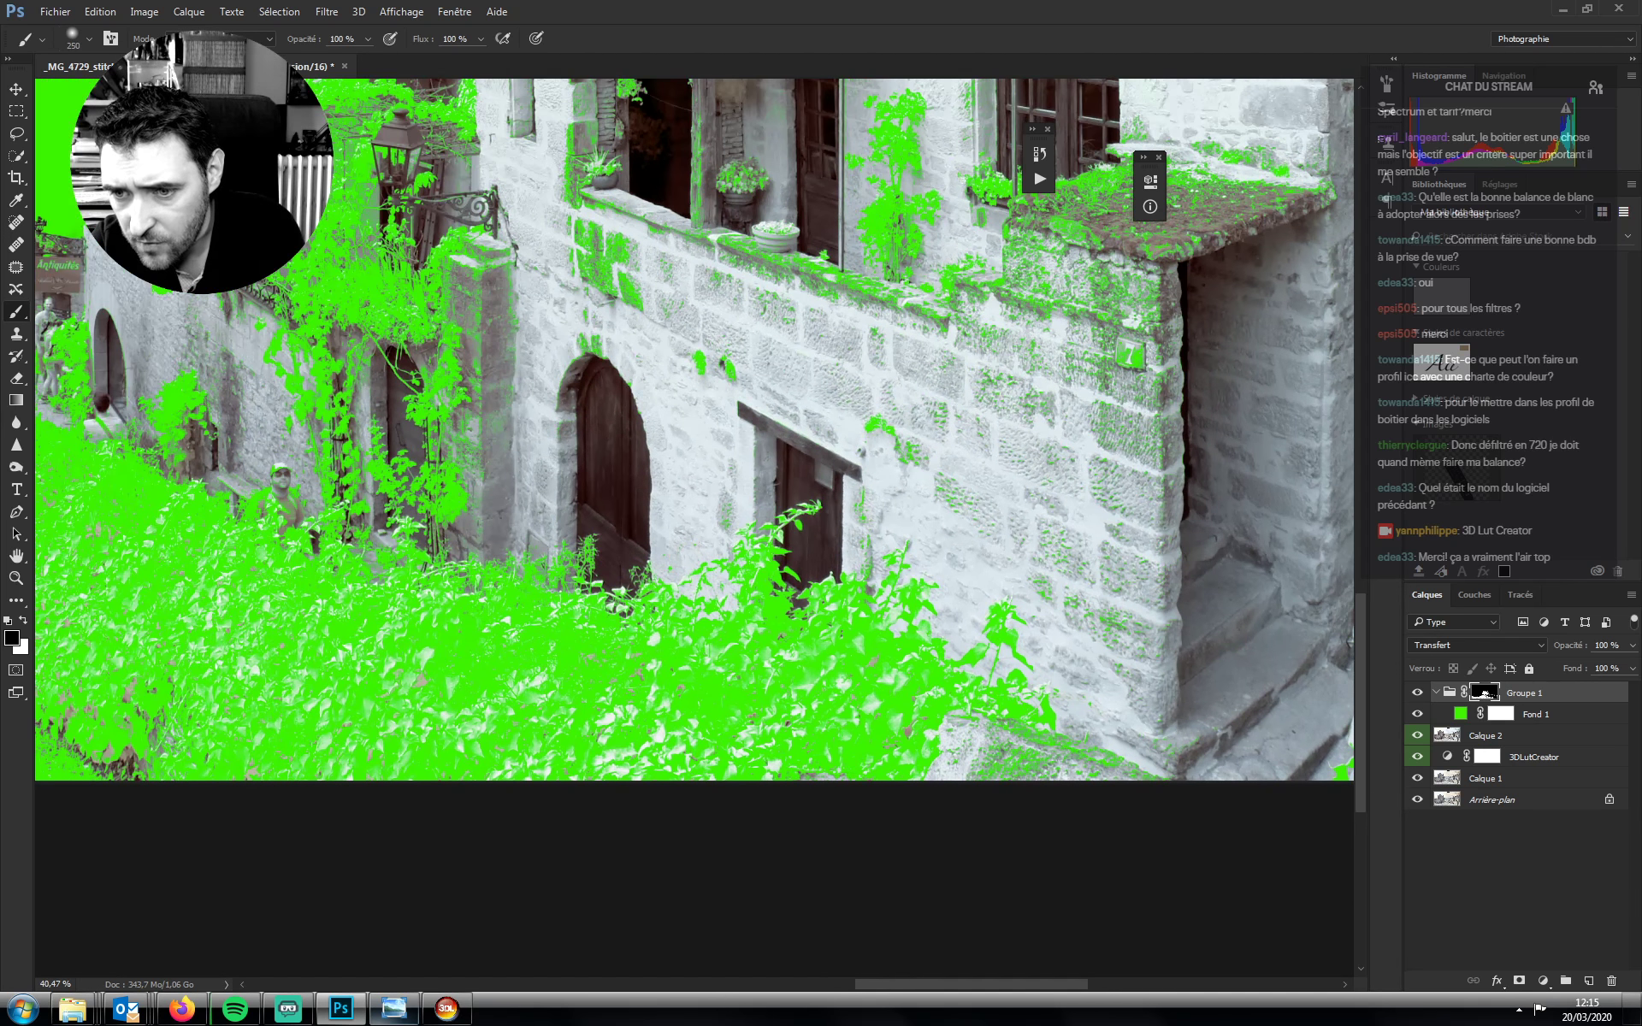
pyautogui.moveTo(920, 574); pyautogui.dragTo(1023, 653)
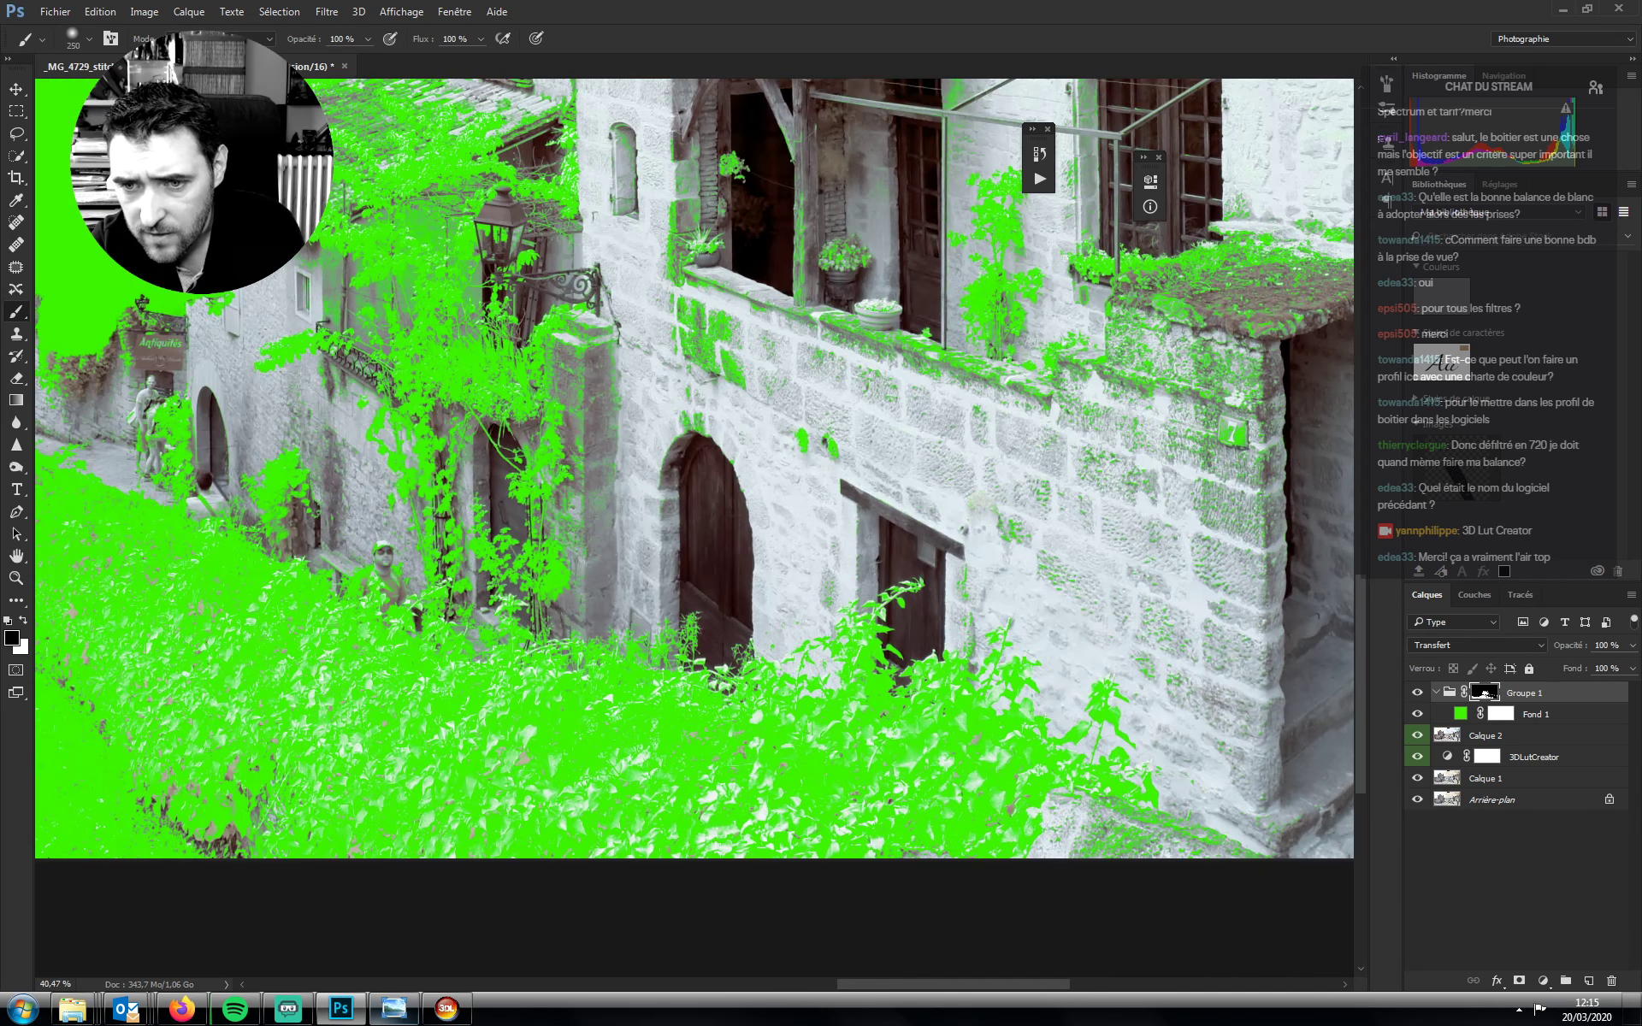
pyautogui.moveTo(394, 496); pyautogui.dragTo(821, 610)
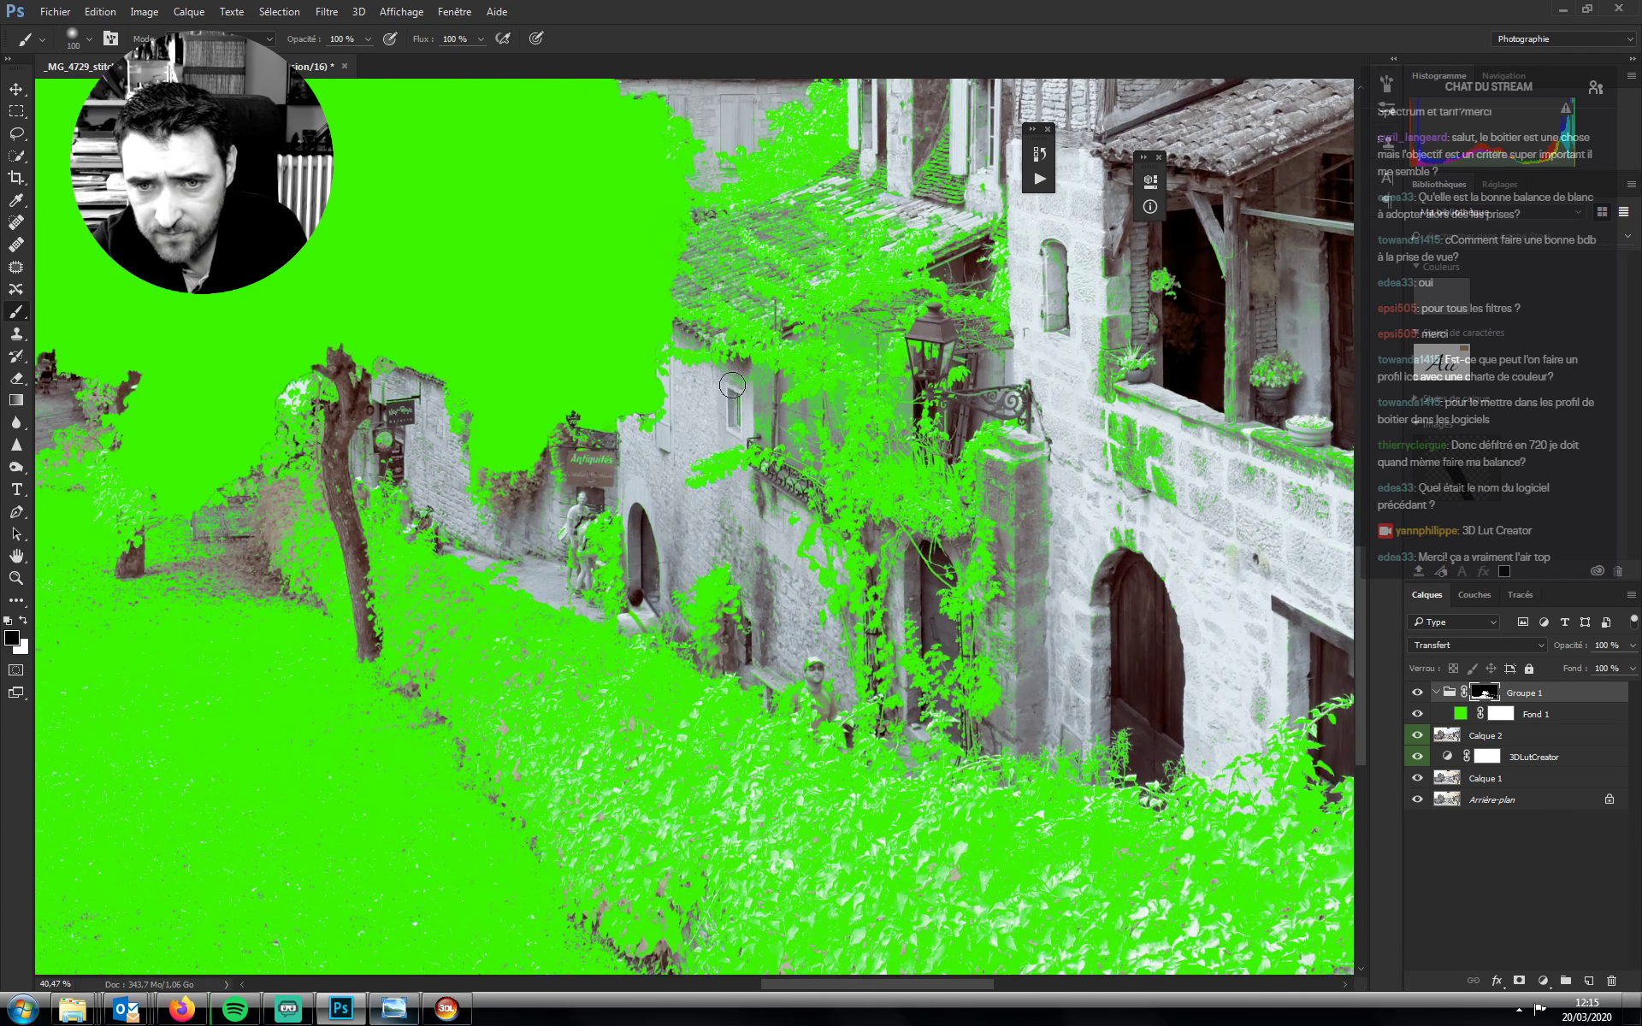
# Paint out the green on the passer-by's cap and the Antiquités shop sign in the street with a smaller black brush
pyautogui.press('[')
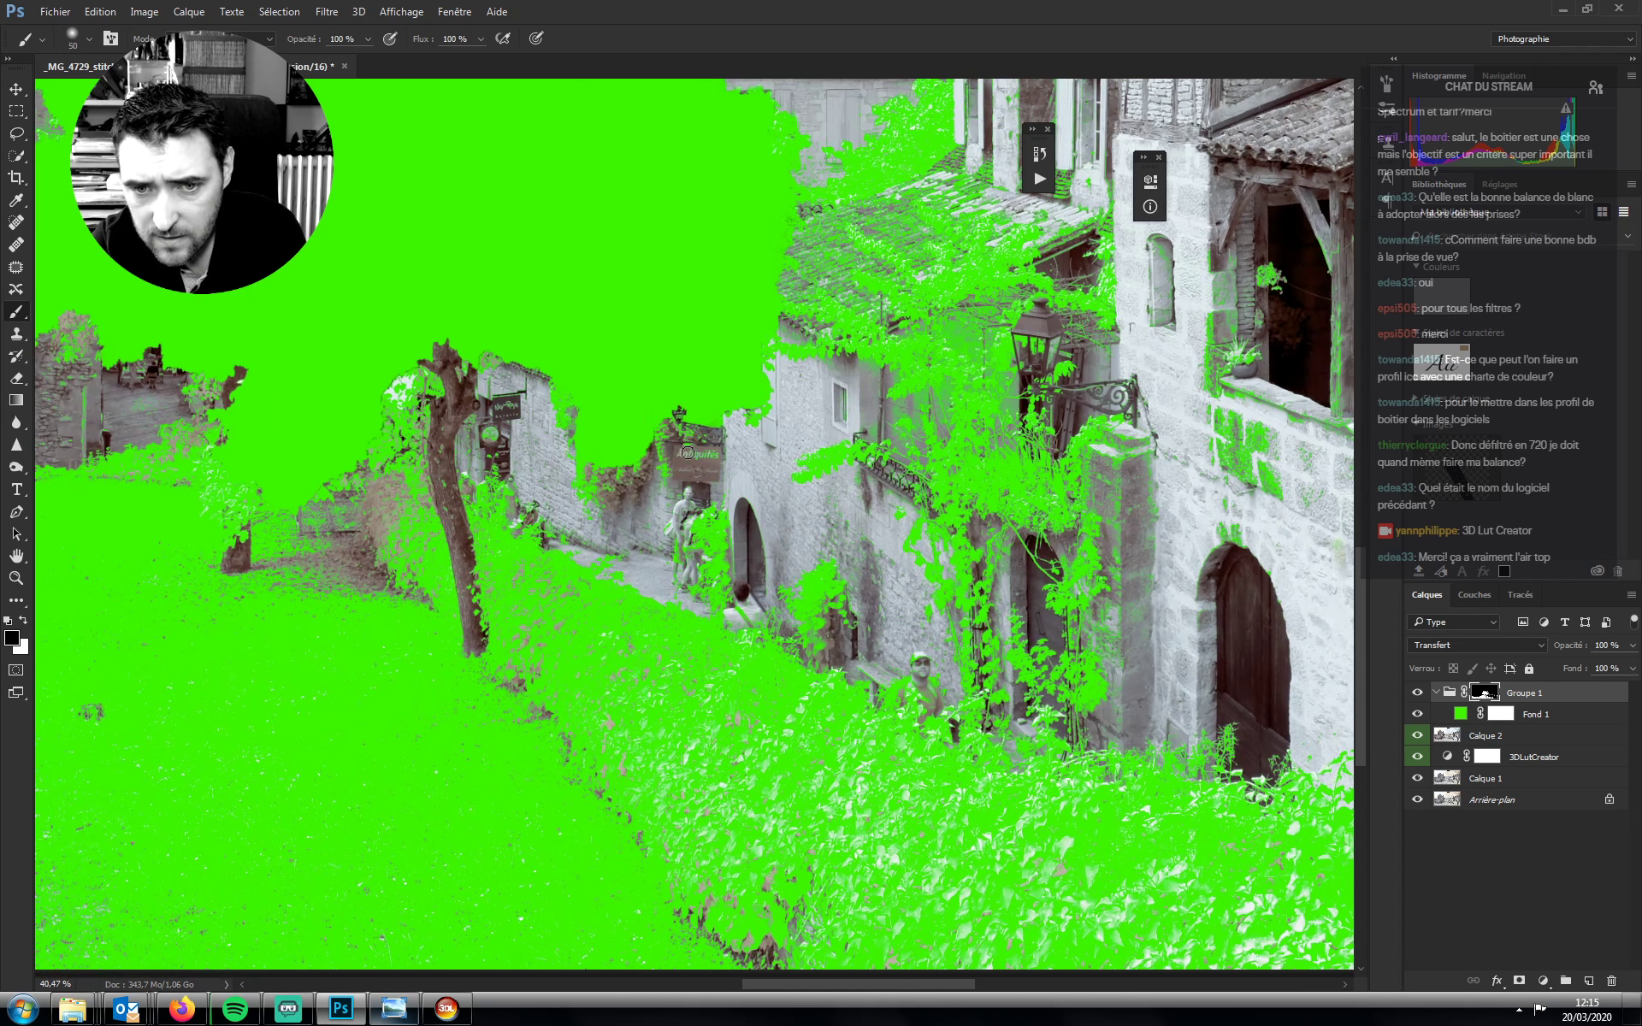
pyautogui.moveTo(730, 460); pyautogui.dragTo(822, 370)
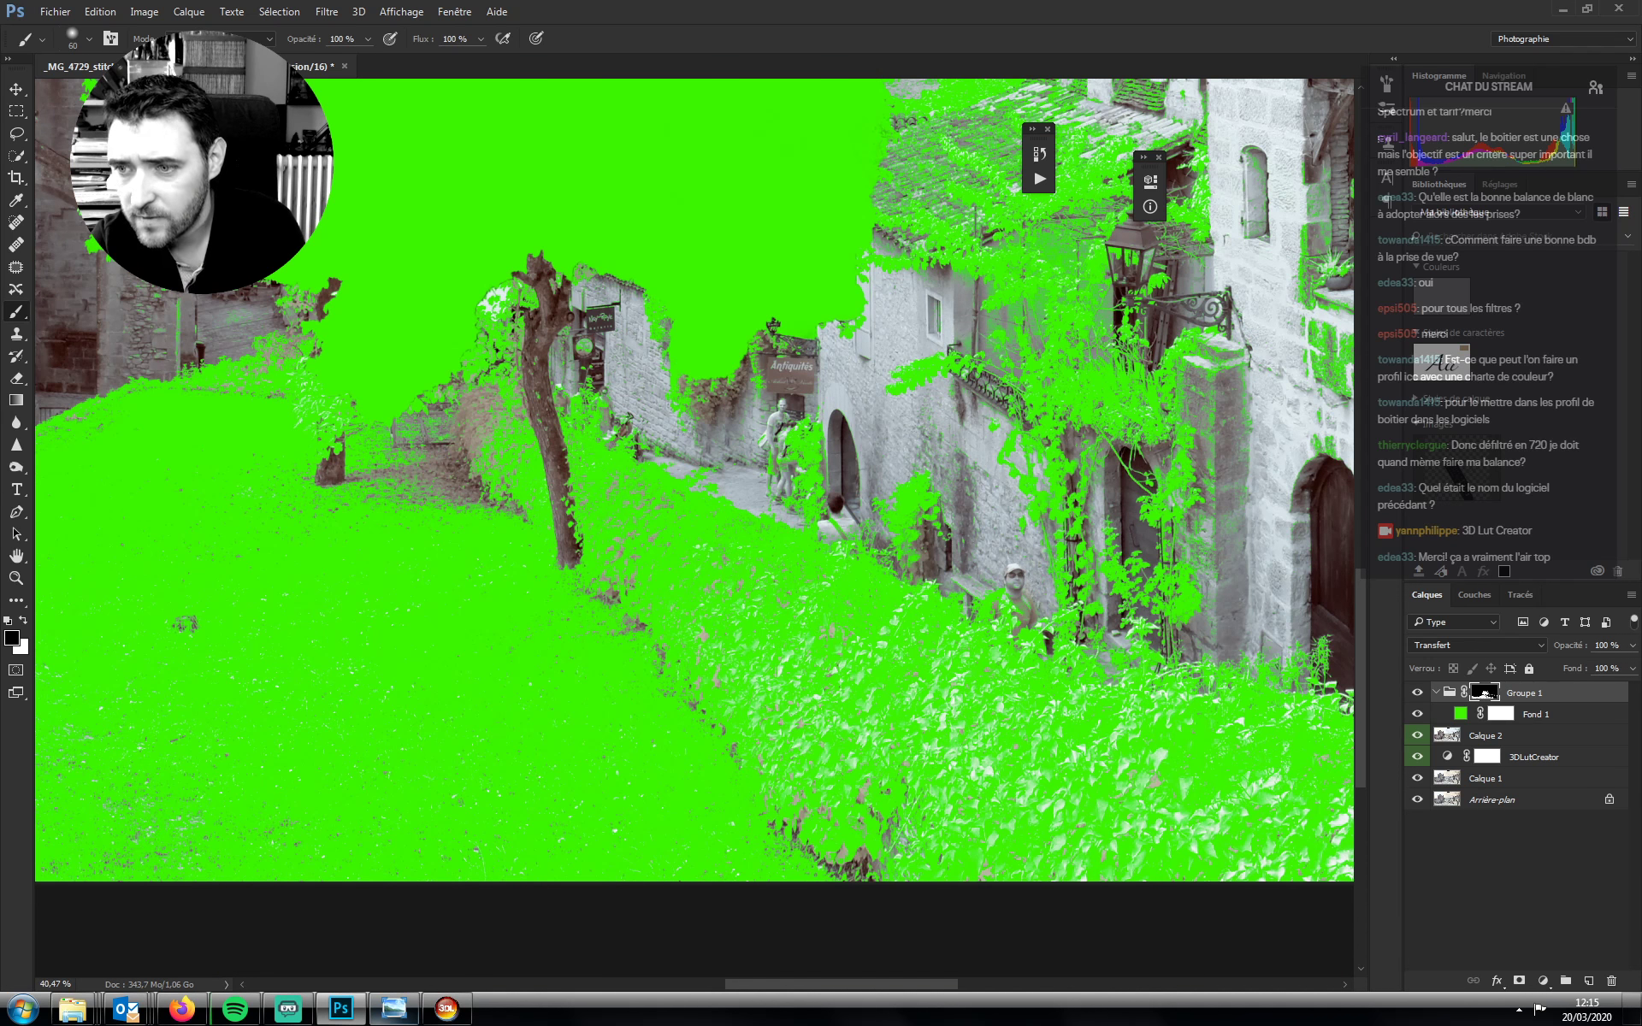
pyautogui.moveTo(342, 461); pyautogui.dragTo(854, 530)
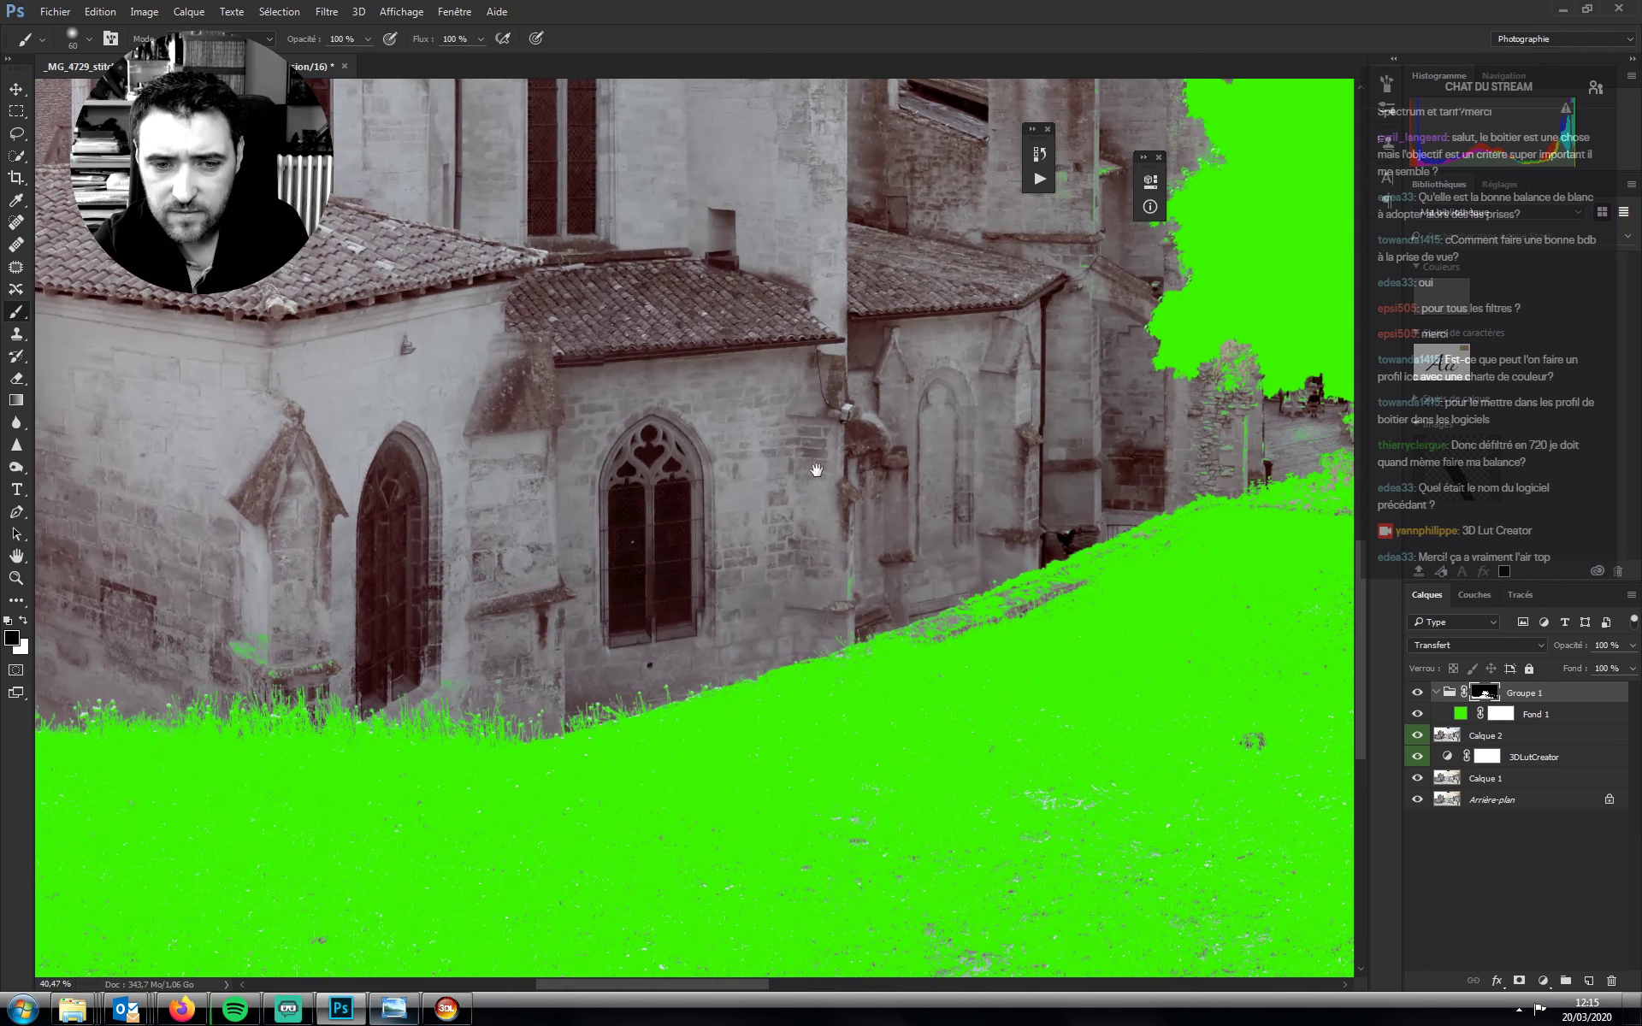
# Switch to white and paint the bare ground around the small tree trunk into the Groupe 1 mask
pyautogui.press('x')
pyautogui.press(']')
pyautogui.press(']')
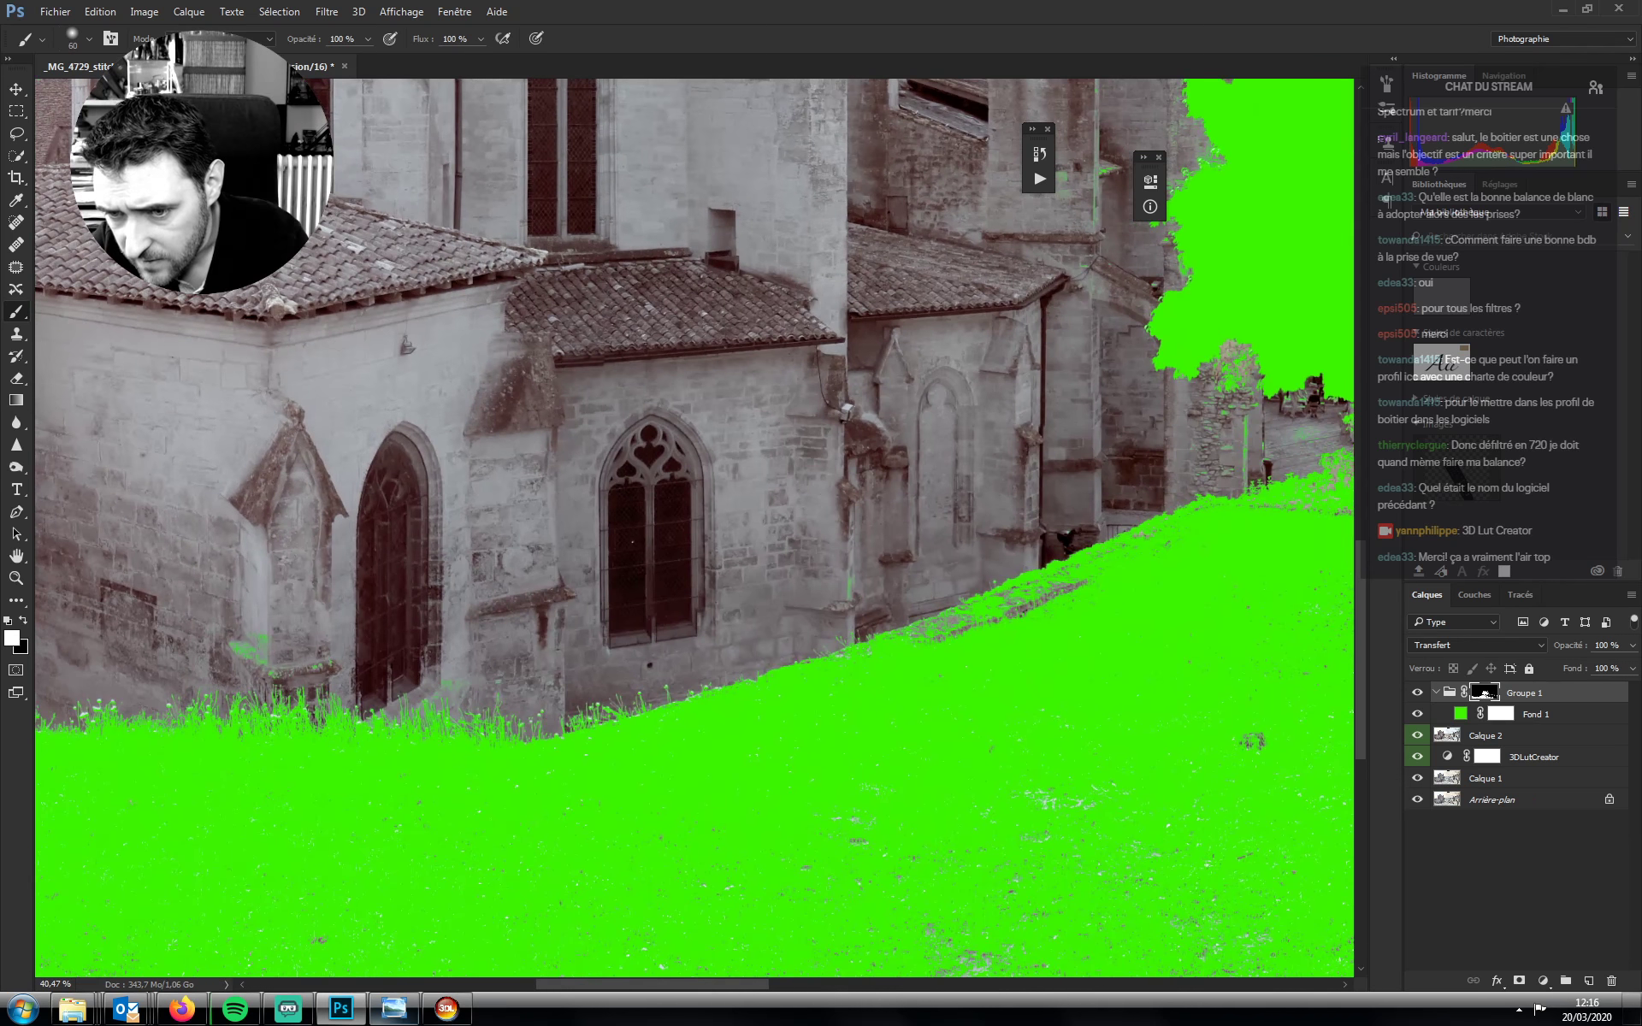
pyautogui.scroll(-1, 1050, 599)
pyautogui.moveTo(940, 530); pyautogui.dragTo(759, 415)
pyautogui.scroll(-2, 758, 415)
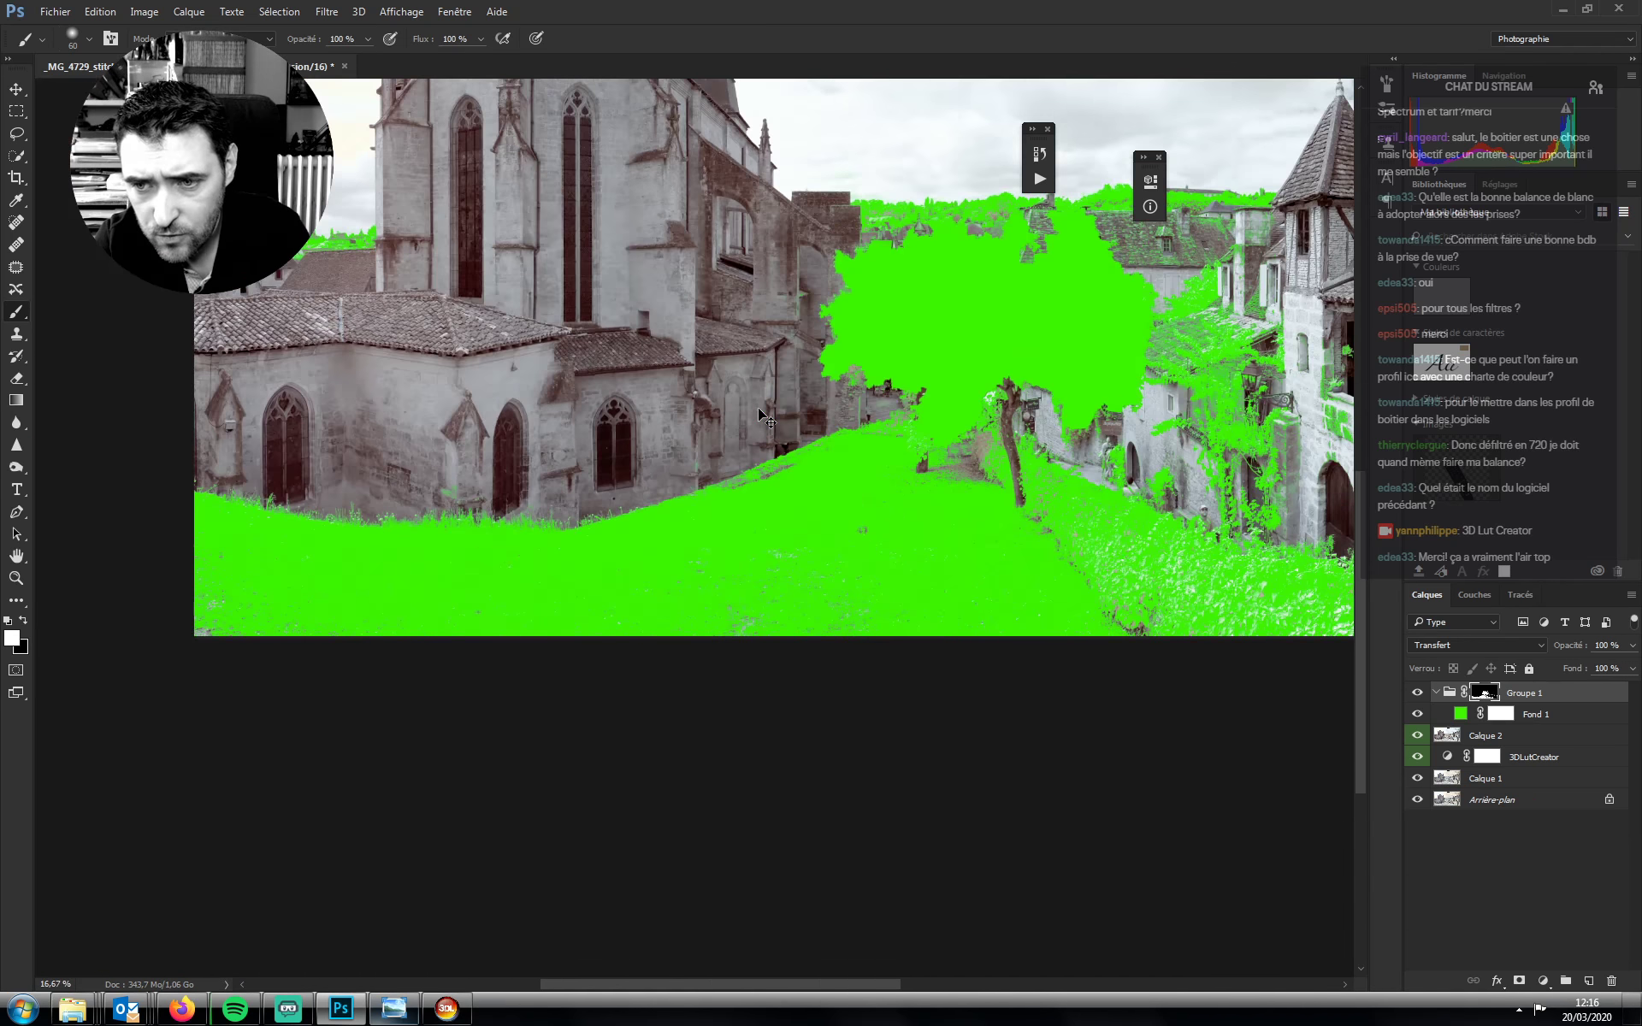
pyautogui.press('[')
pyautogui.press('[')
pyautogui.moveTo(941, 466)
pyautogui.mouseDown()
pyautogui.moveTo(919, 449)
pyautogui.moveTo(953, 449)
pyautogui.moveTo(997, 492)
pyautogui.mouseUp()
pyautogui.press('[')
pyautogui.press('[')
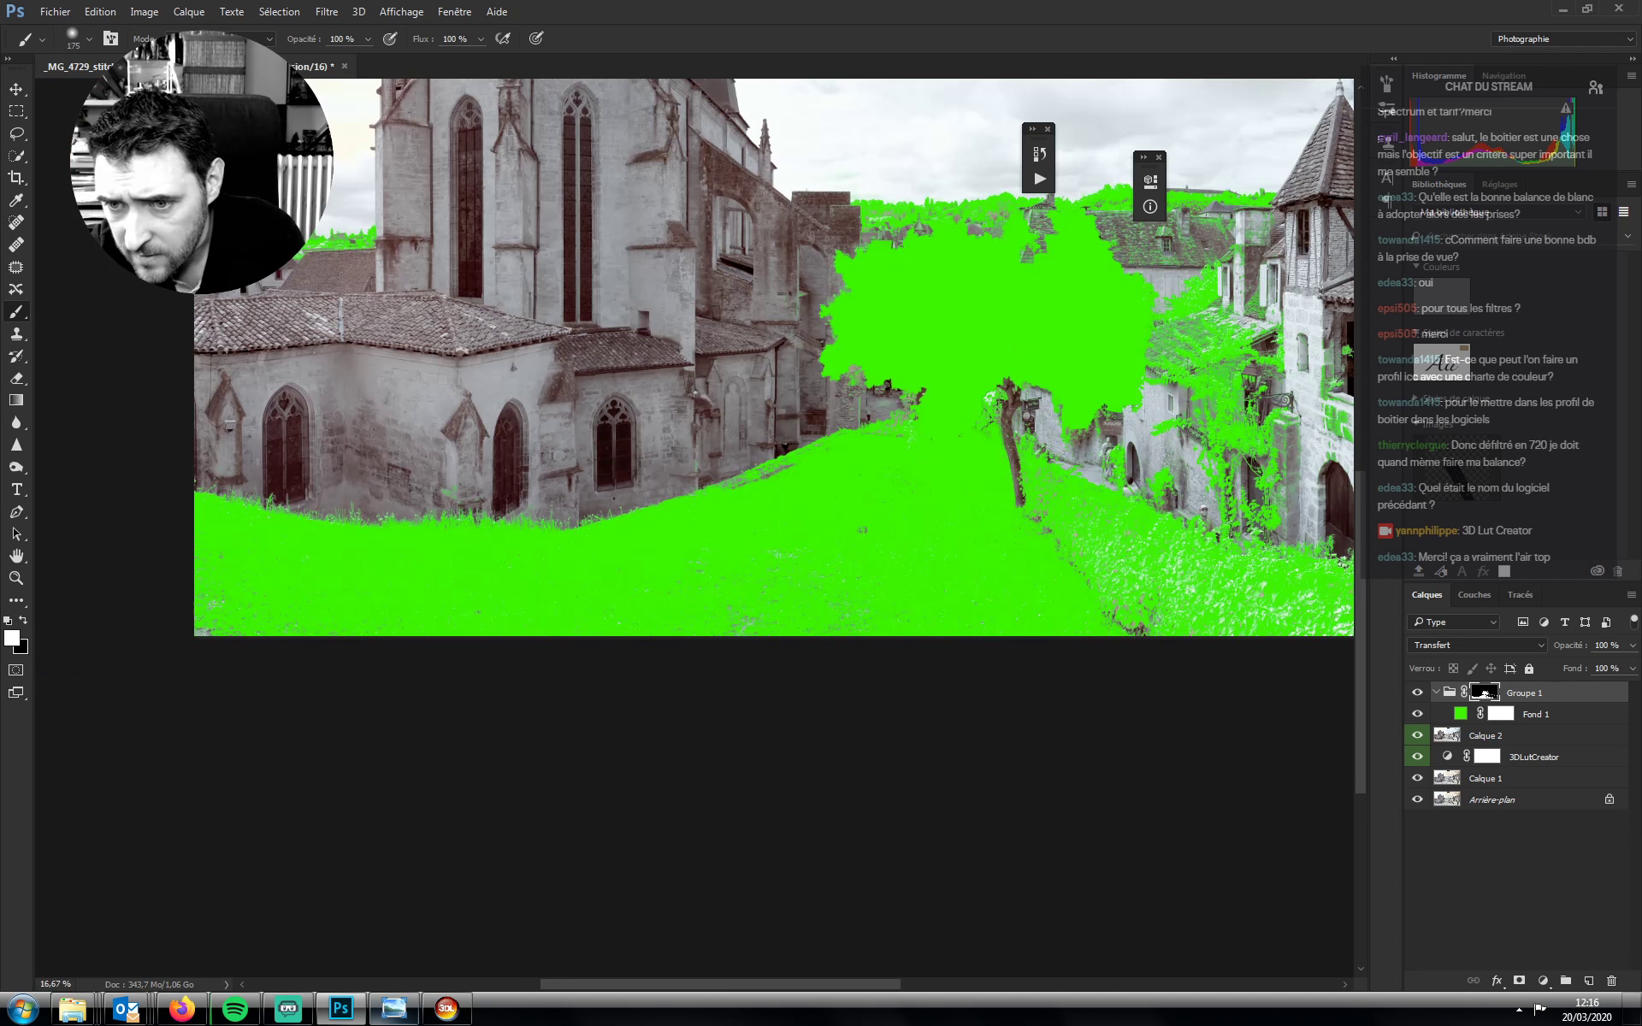
# Paint white over the gaps in the foreground hedge and the grass slope, enlarging the brush up to 500
pyautogui.press('[')
pyautogui.moveTo(1042, 480)
pyautogui.mouseDown()
pyautogui.moveTo(1111, 580)
pyautogui.moveTo(1062, 554)
pyautogui.moveTo(1069, 566)
pyautogui.moveTo(1091, 545)
pyautogui.moveTo(1230, 580)
pyautogui.moveTo(1144, 527)
pyautogui.moveTo(1272, 589)
pyautogui.moveTo(1260, 571)
pyautogui.moveTo(1343, 581)
pyautogui.moveTo(1310, 648)
pyautogui.moveTo(1250, 596)
pyautogui.moveTo(1250, 622)
pyautogui.moveTo(1172, 599)
pyautogui.mouseUp()
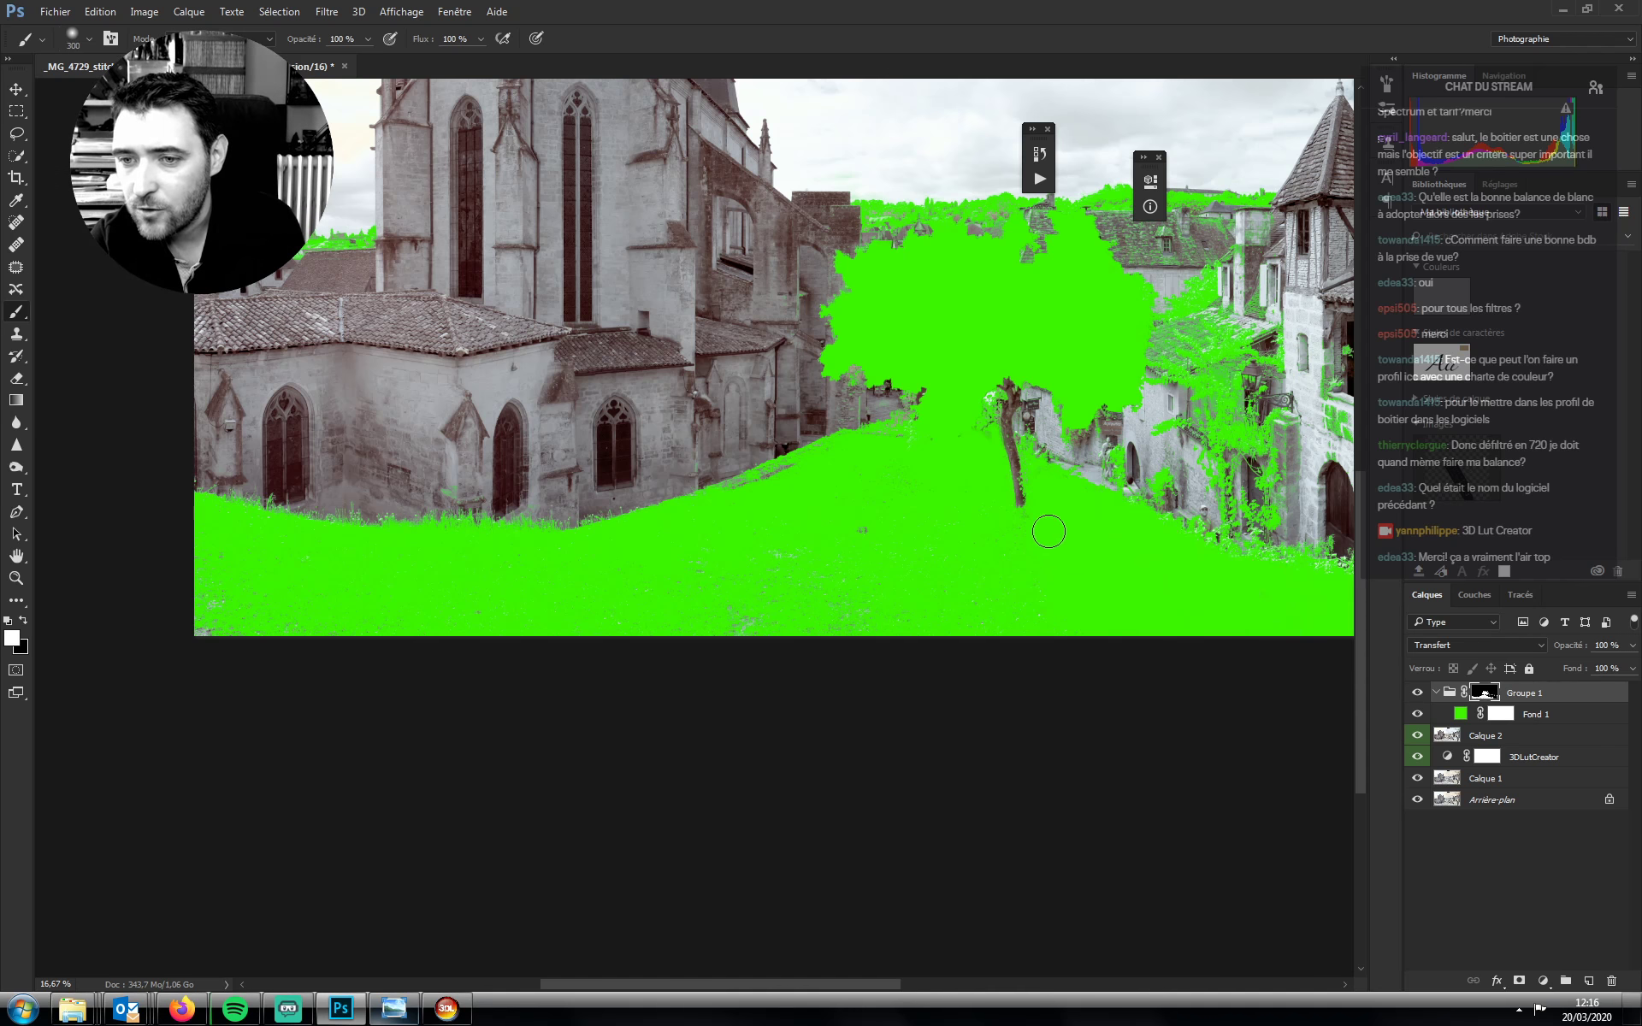
pyautogui.press(']')
pyautogui.press(']')
pyautogui.press(']')
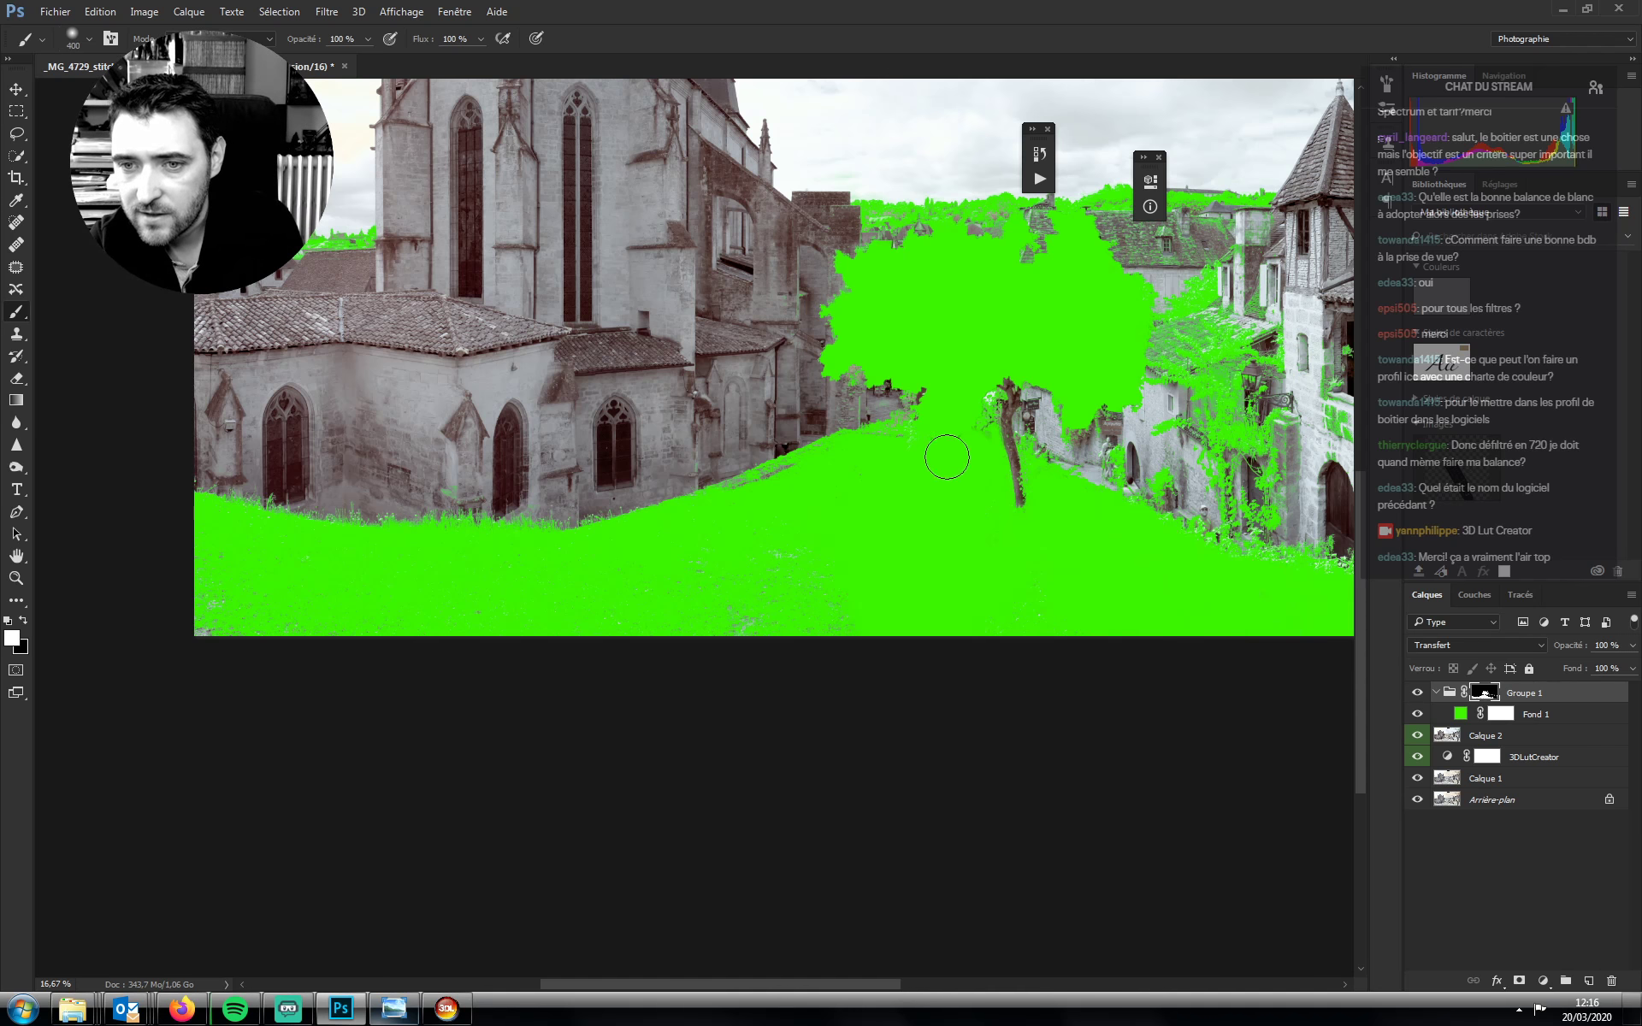
pyautogui.press(']')
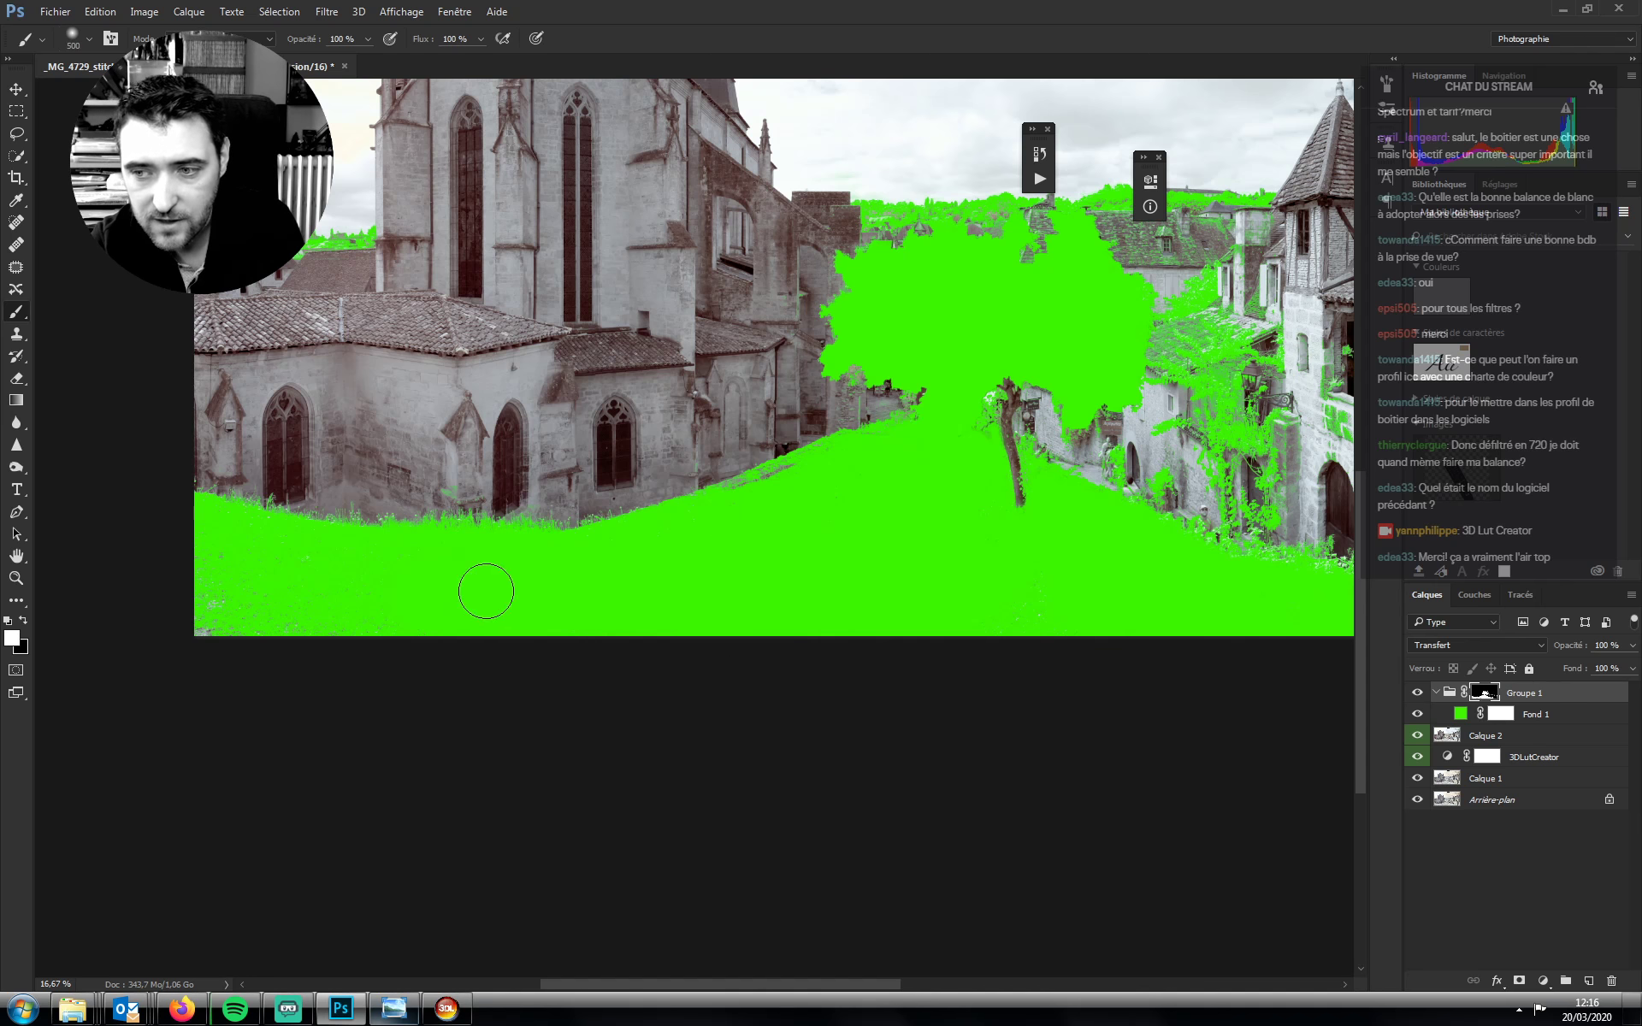
# Display the Groupe 1 mask alone and paint white over the black specks in the grass below the church
pyautogui.keyDown('alt'); pyautogui.click(1484, 694); pyautogui.keyUp('alt')
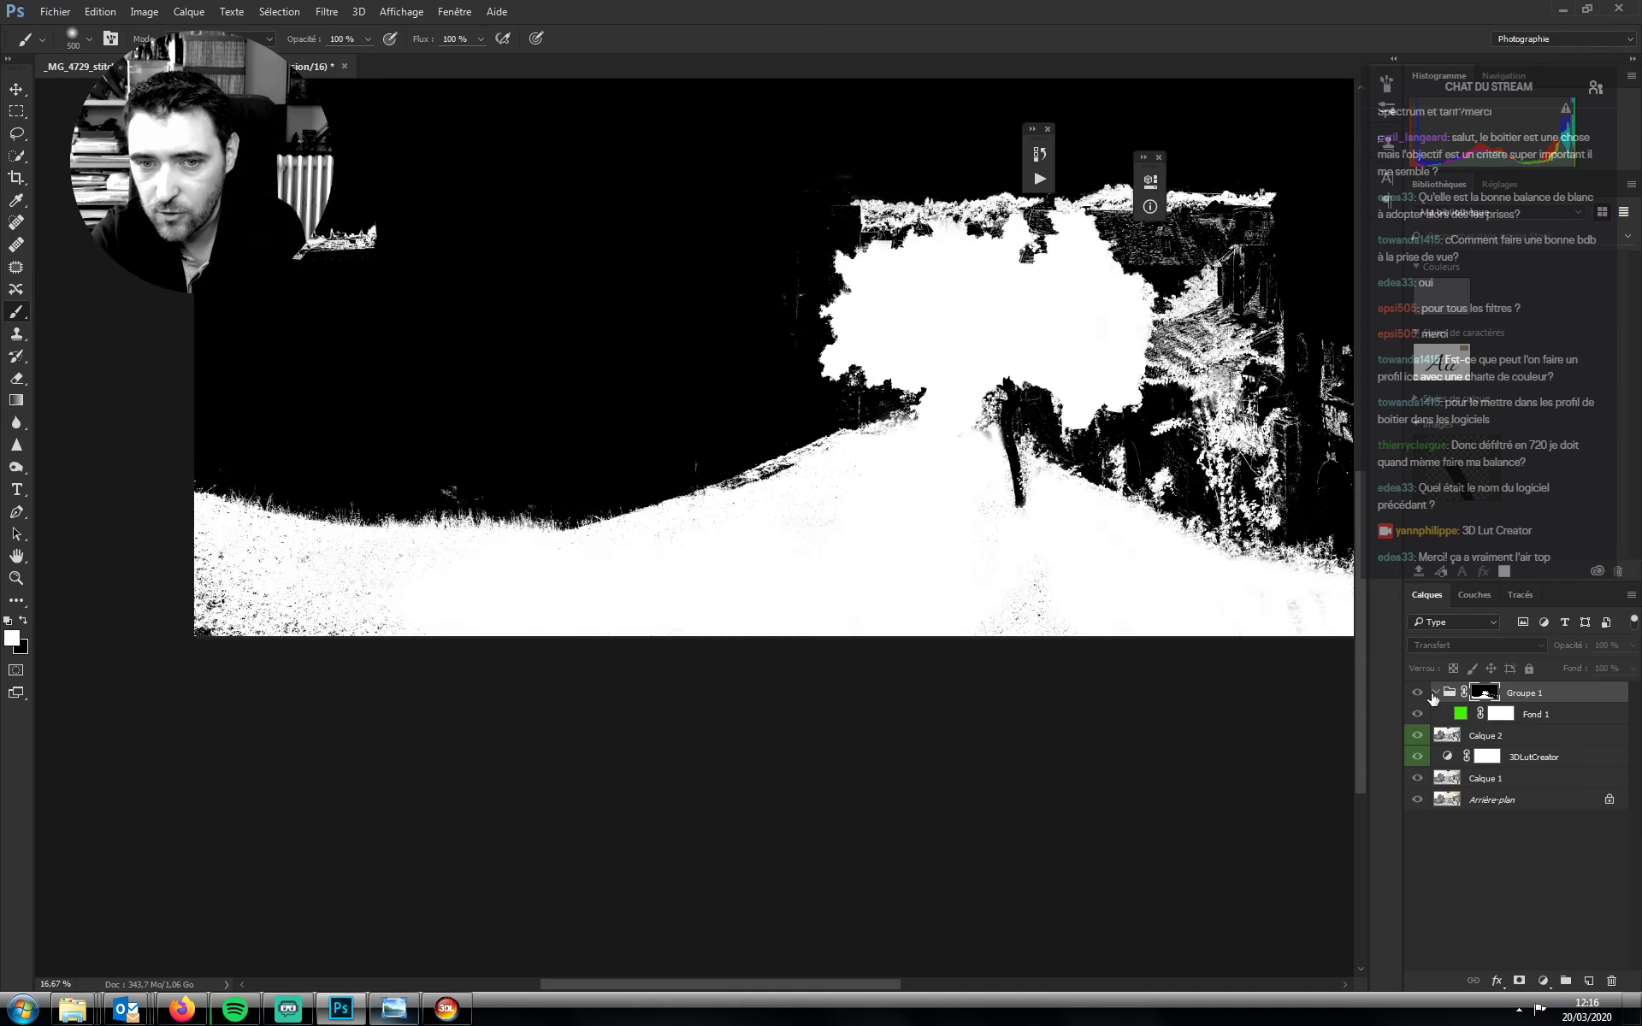
pyautogui.press('[')
pyautogui.press('[')
pyautogui.press('[')
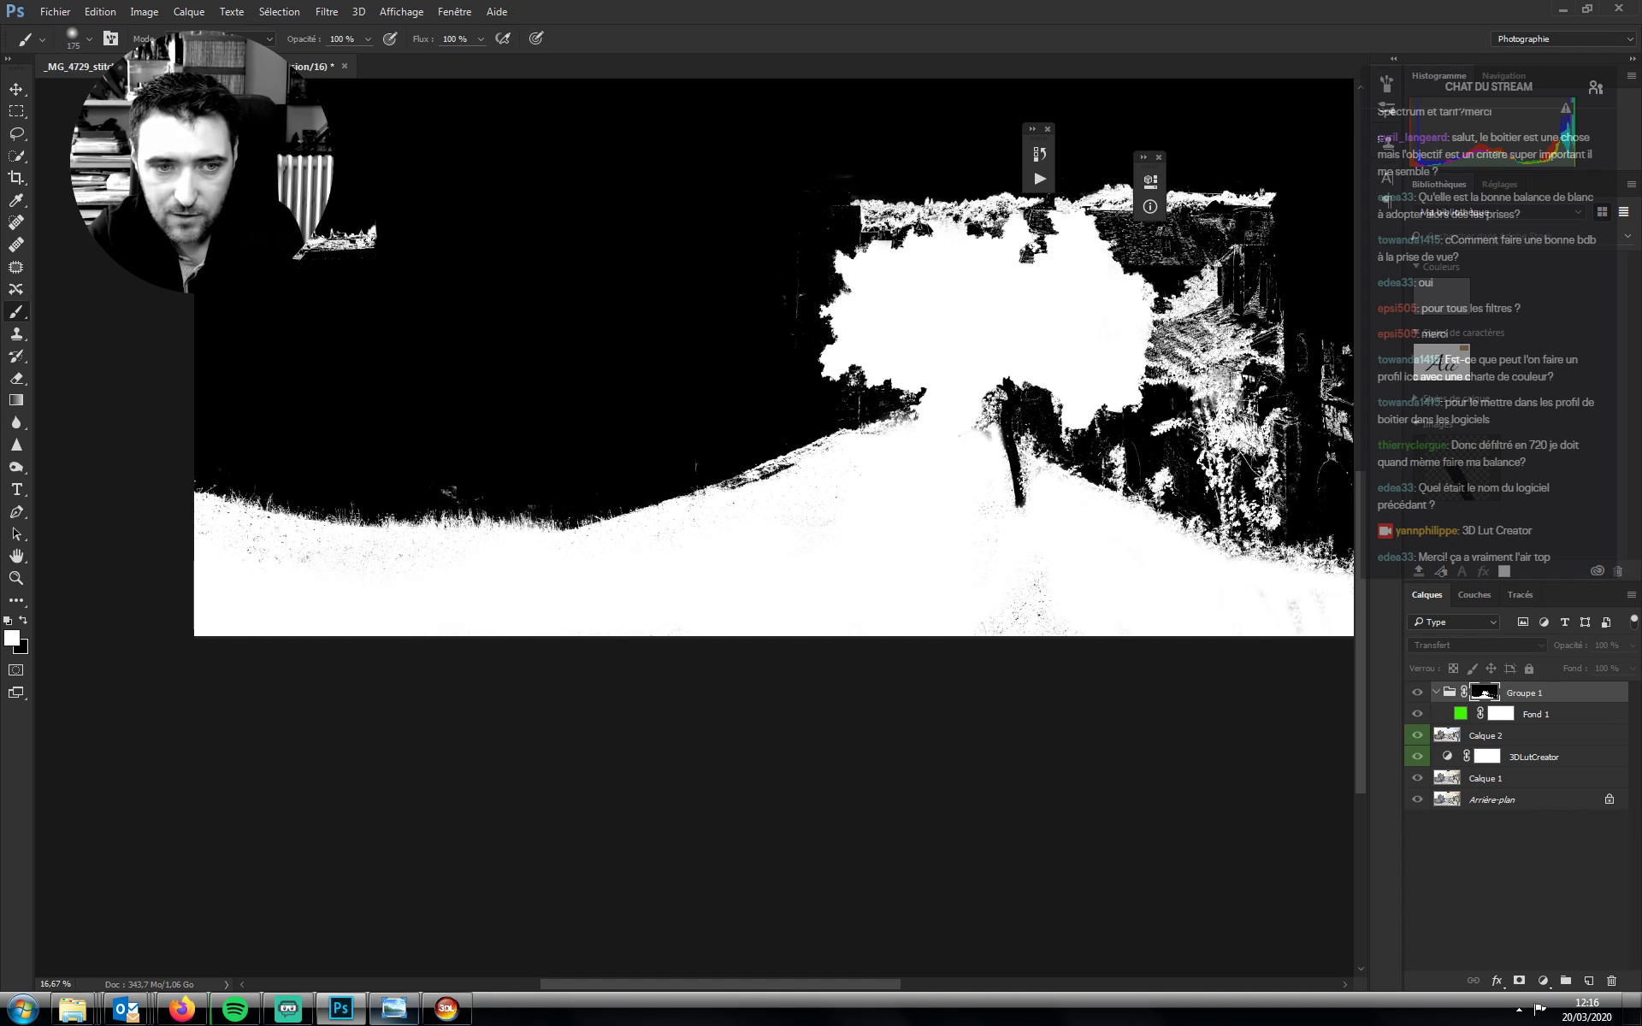
pyautogui.press('[')
pyautogui.press('[')
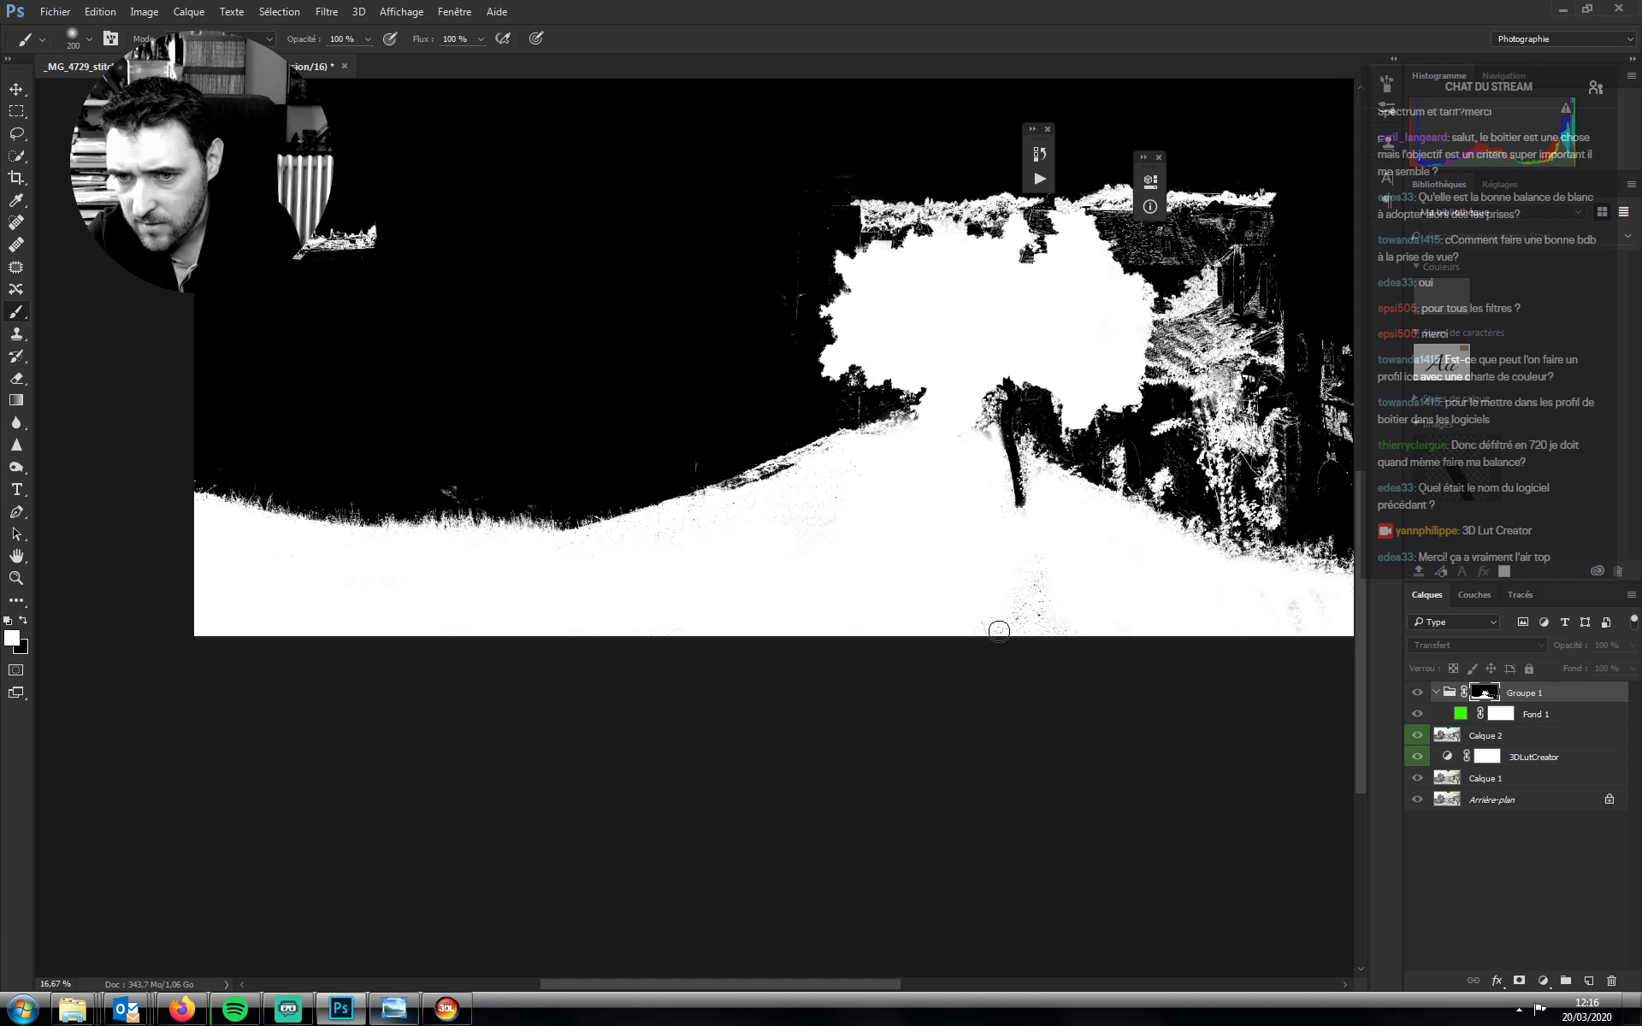
# Paint white over the remaining specks in the lower lawn and inside the hedge as far as the house corner
pyautogui.press(']')
pyautogui.press(']')
pyautogui.press(']')
pyautogui.press(']')
pyautogui.moveTo(937, 684); pyautogui.dragTo(700, 740)
pyautogui.press('[')
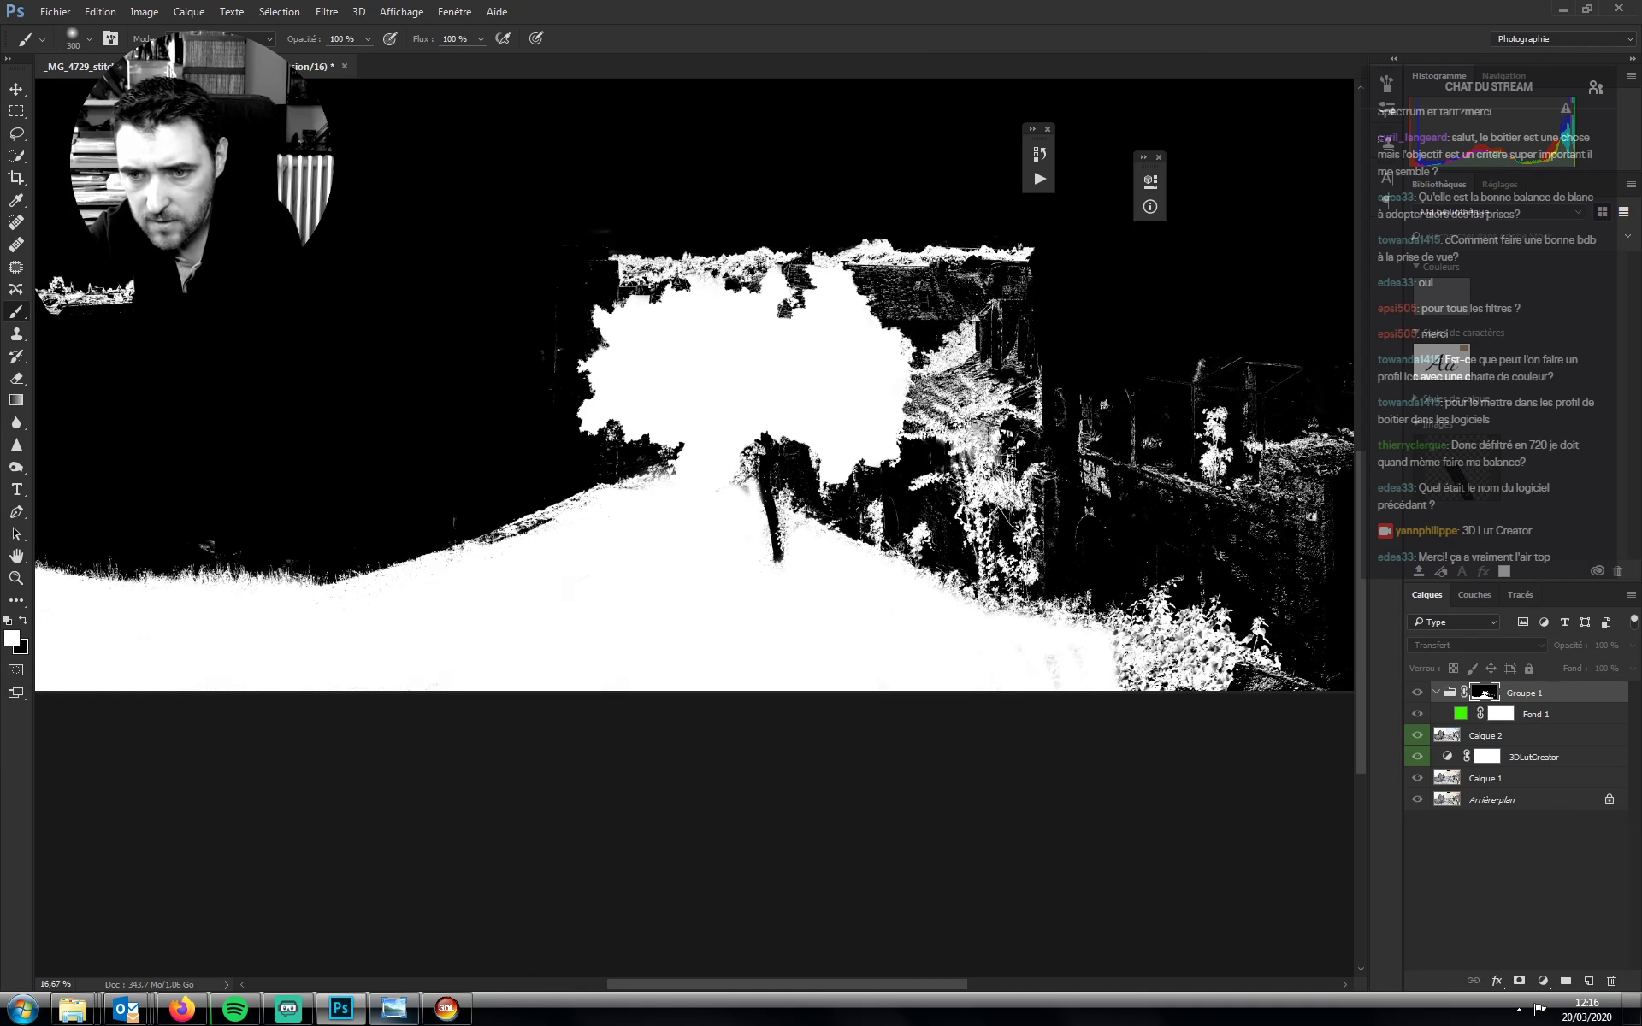
pyautogui.press(']')
pyautogui.moveTo(1106, 708)
pyautogui.mouseDown()
pyautogui.moveTo(753, 588)
pyautogui.moveTo(801, 594)
pyautogui.moveTo(832, 571)
pyautogui.moveTo(782, 573)
pyautogui.mouseUp()
pyautogui.press(']')
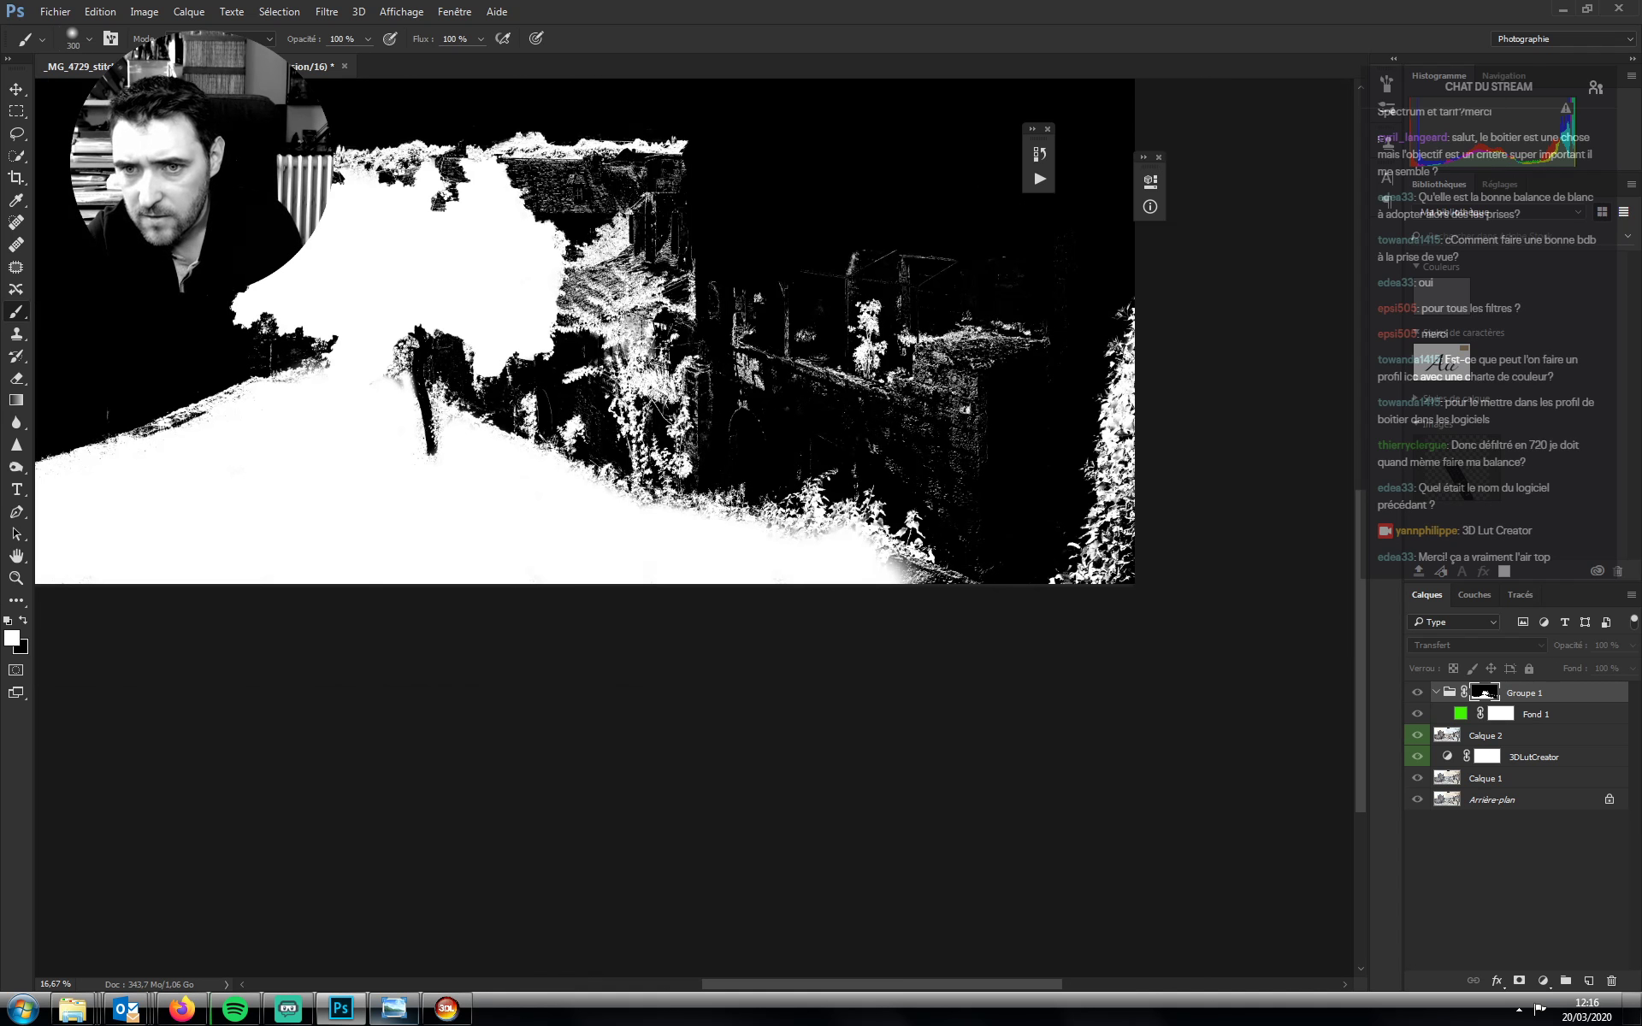
pyautogui.moveTo(448, 598); pyautogui.dragTo(593, 813)
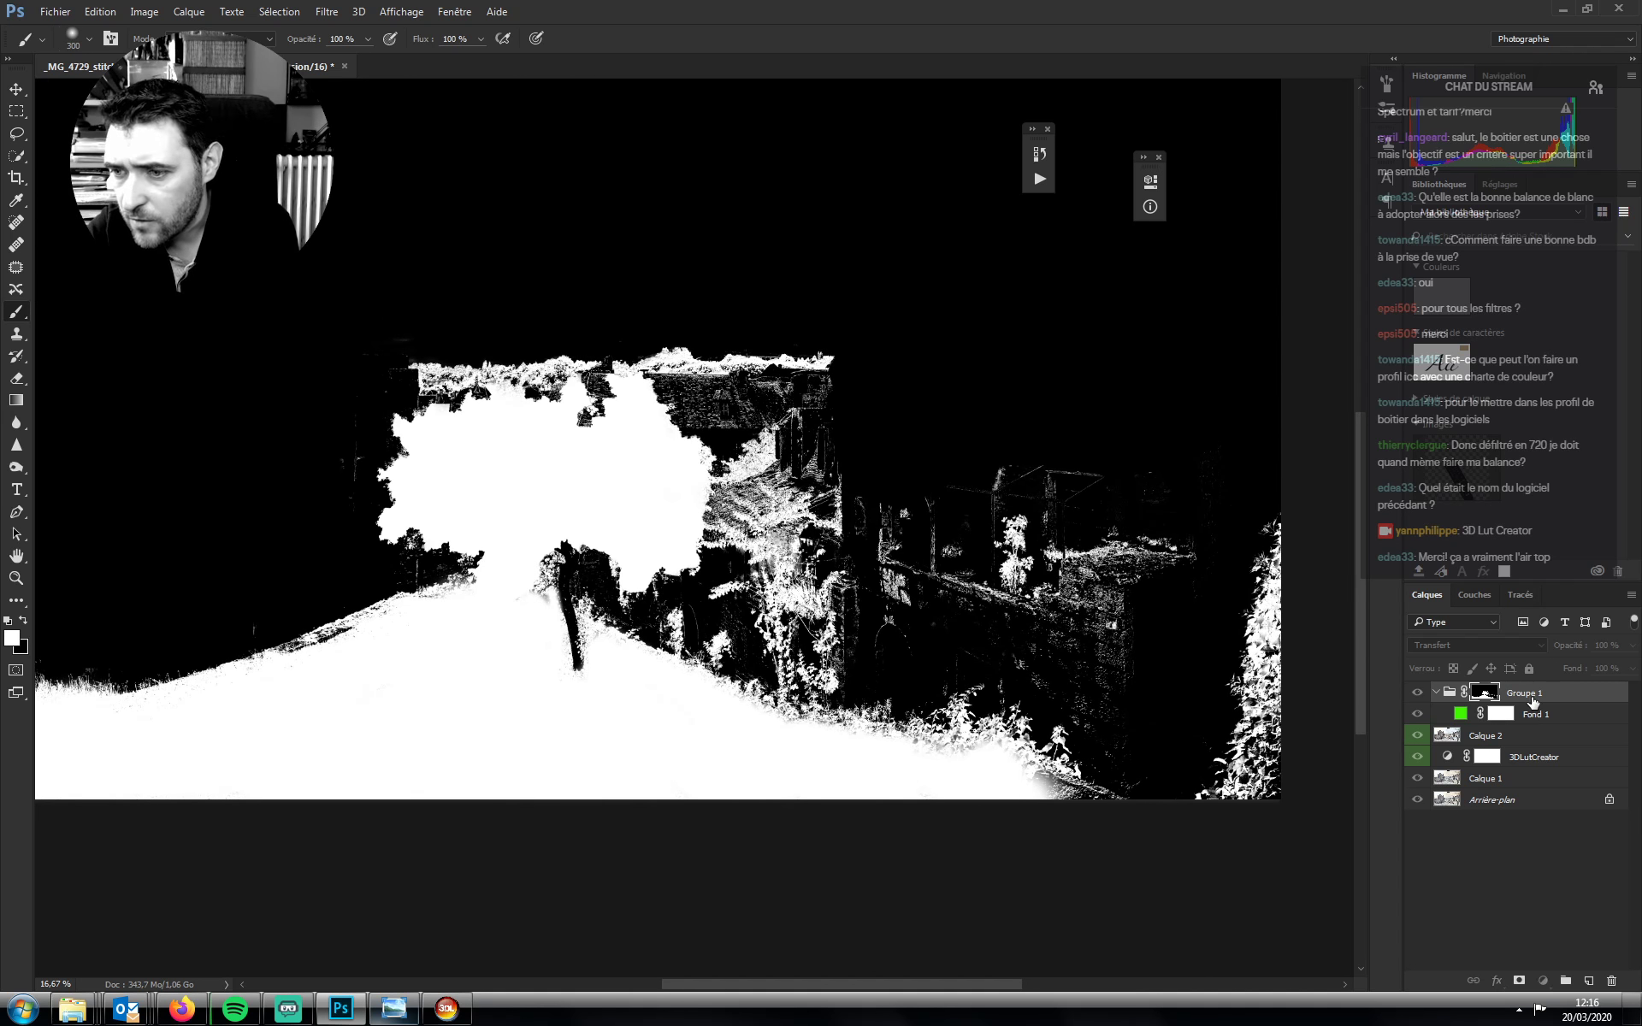
# Leave the mask view, hide Groupe 1, and select the foliage at the image's edge on Calque 2 with the Quick Selection tool
pyautogui.keyDown('alt'); pyautogui.click(1483, 694); pyautogui.keyUp('alt')
pyautogui.click(1417, 693)
pyautogui.click(1488, 736)
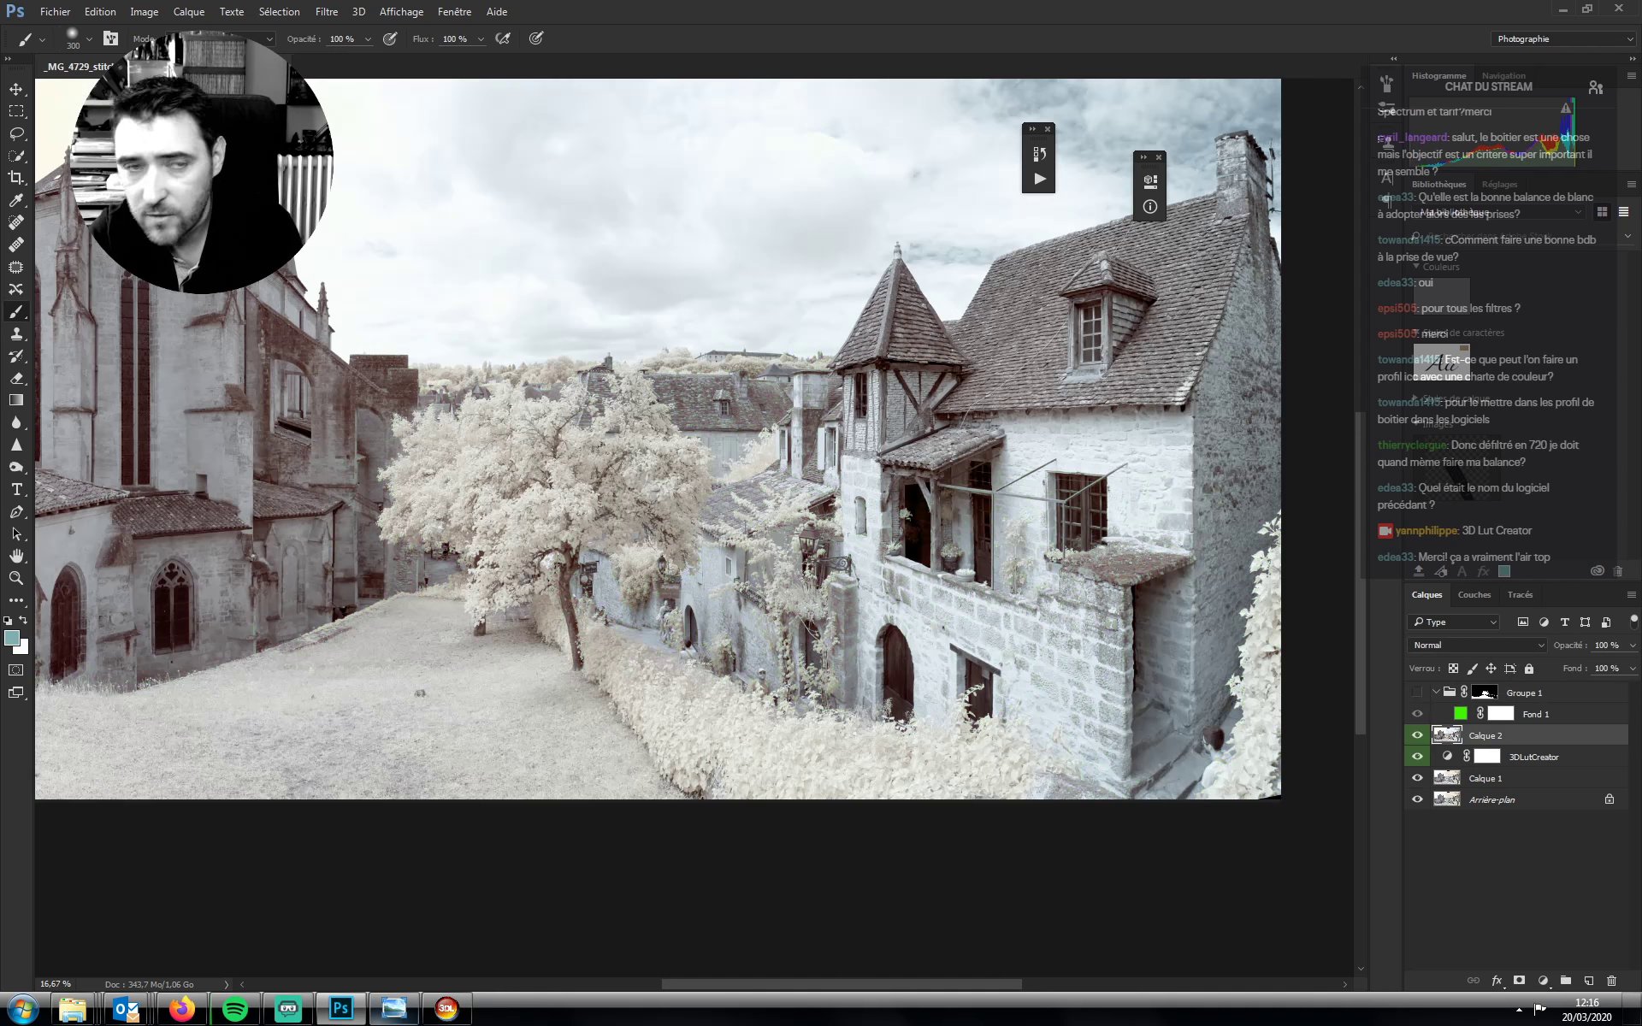
pyautogui.press('w')
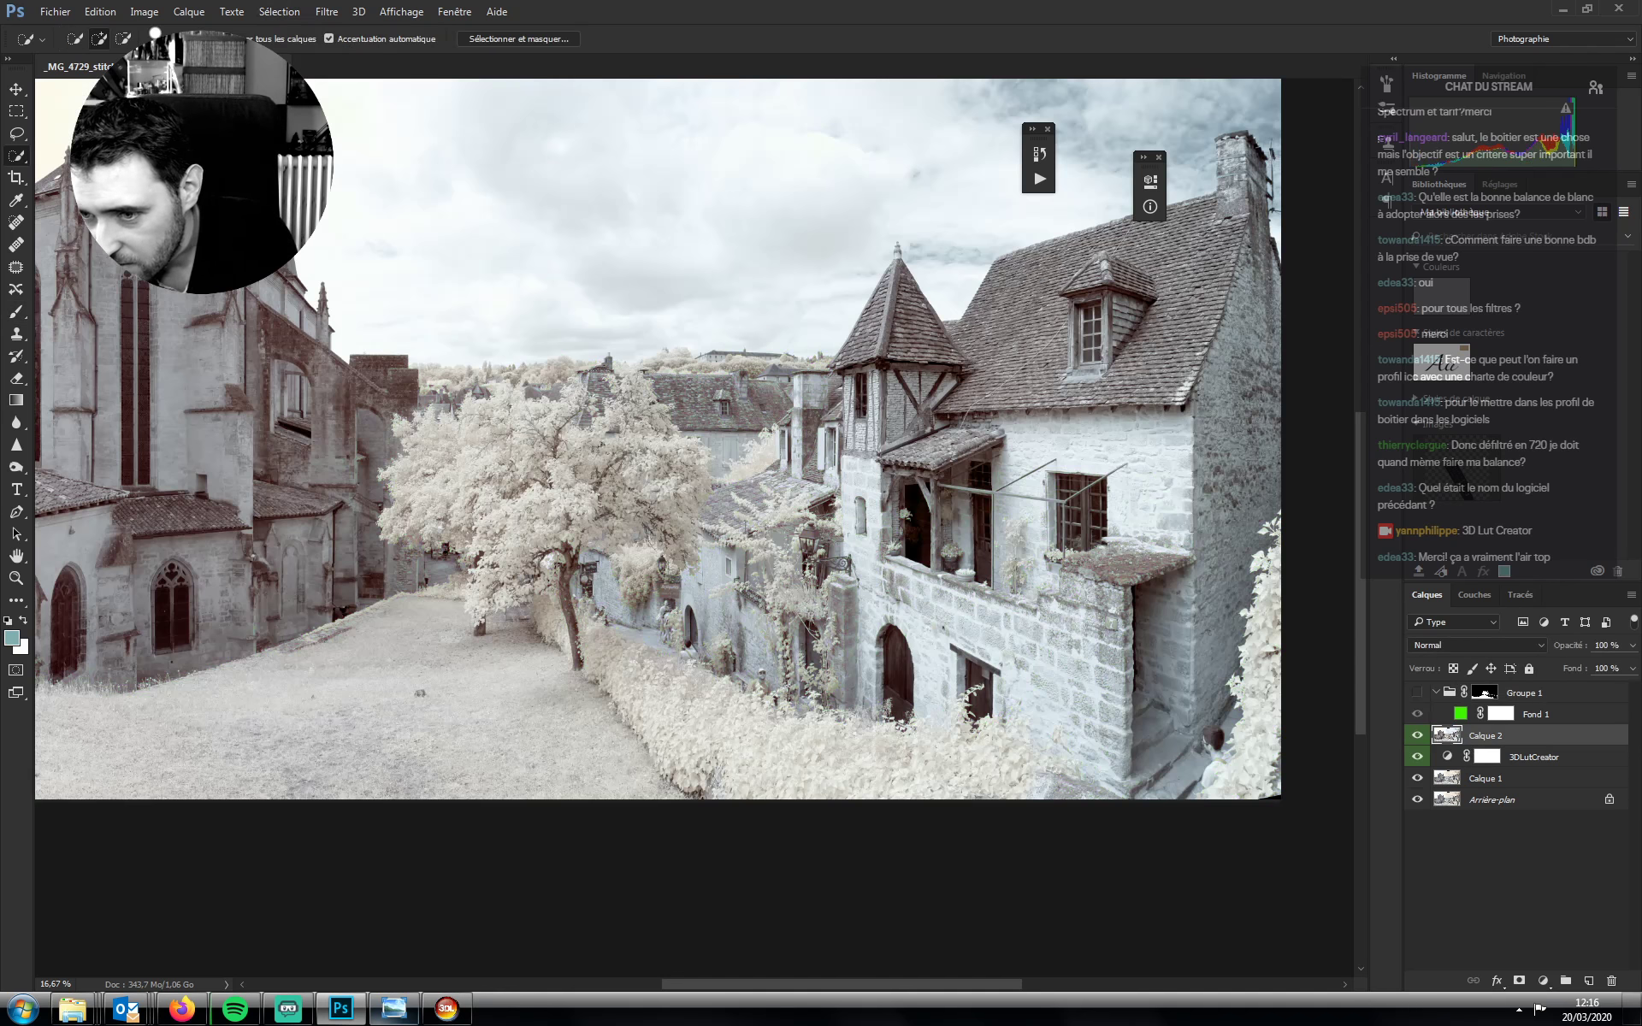
pyautogui.moveTo(1266, 655)
pyautogui.mouseDown()
pyautogui.moveTo(1254, 794)
pyautogui.moveTo(1268, 566)
pyautogui.mouseUp()
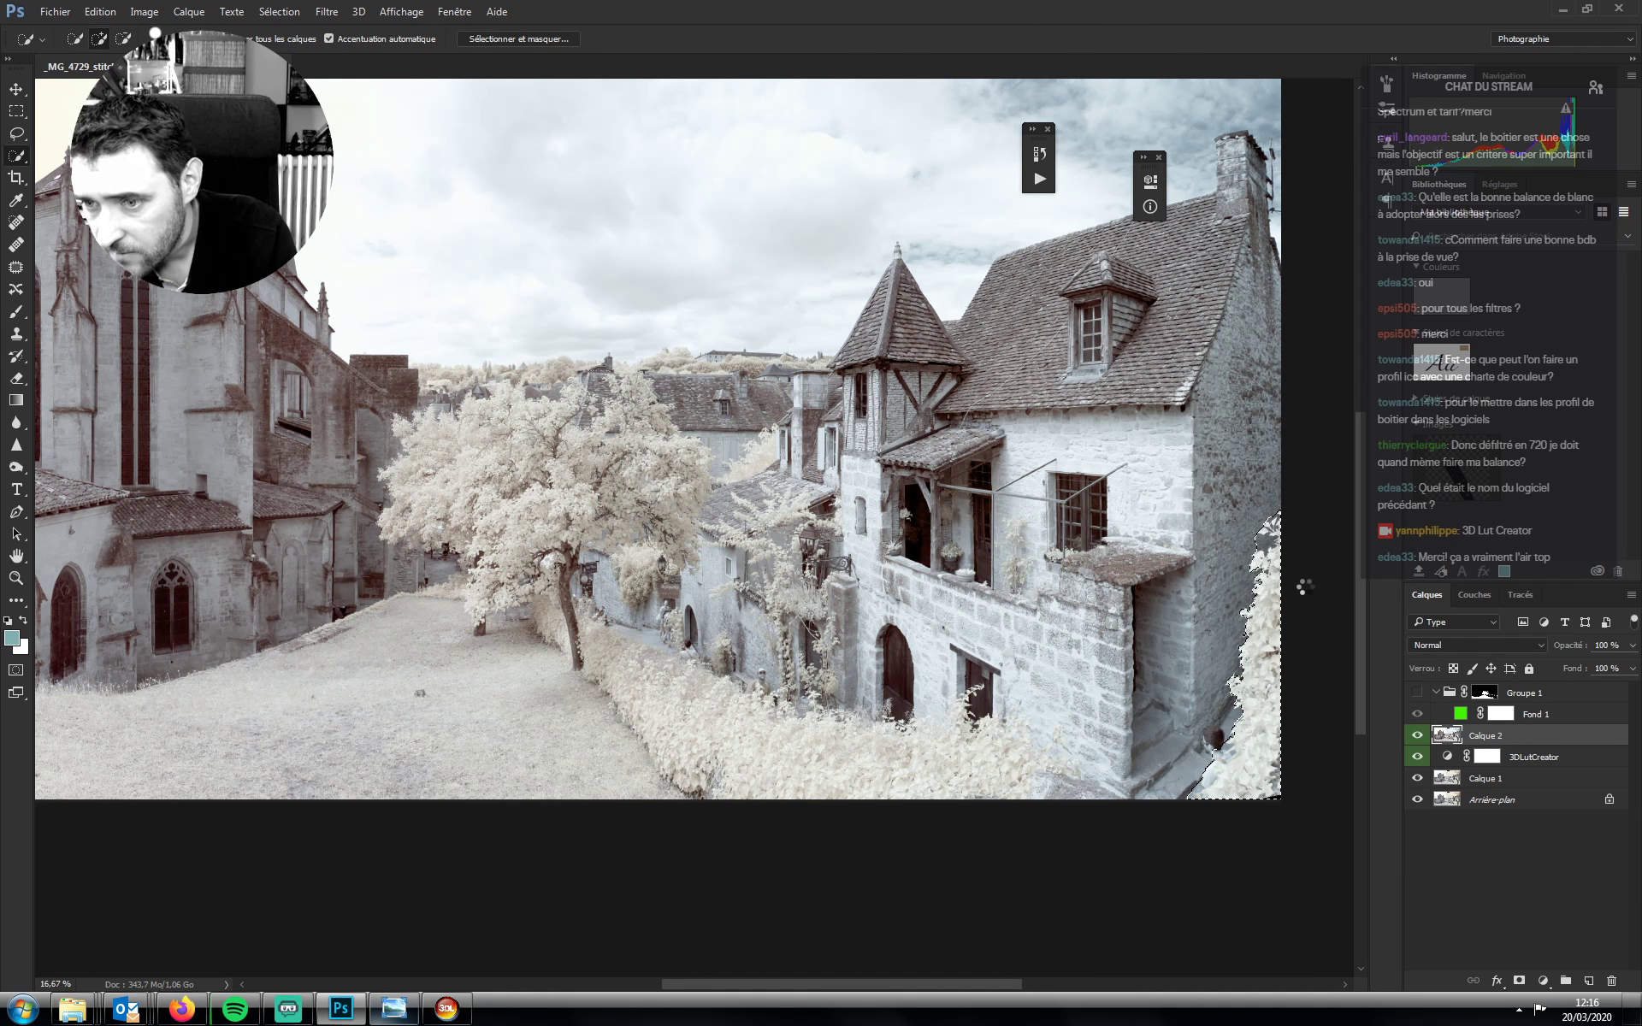
pyautogui.click(123, 39)
pyautogui.moveTo(1258, 547); pyautogui.dragTo(1263, 523)
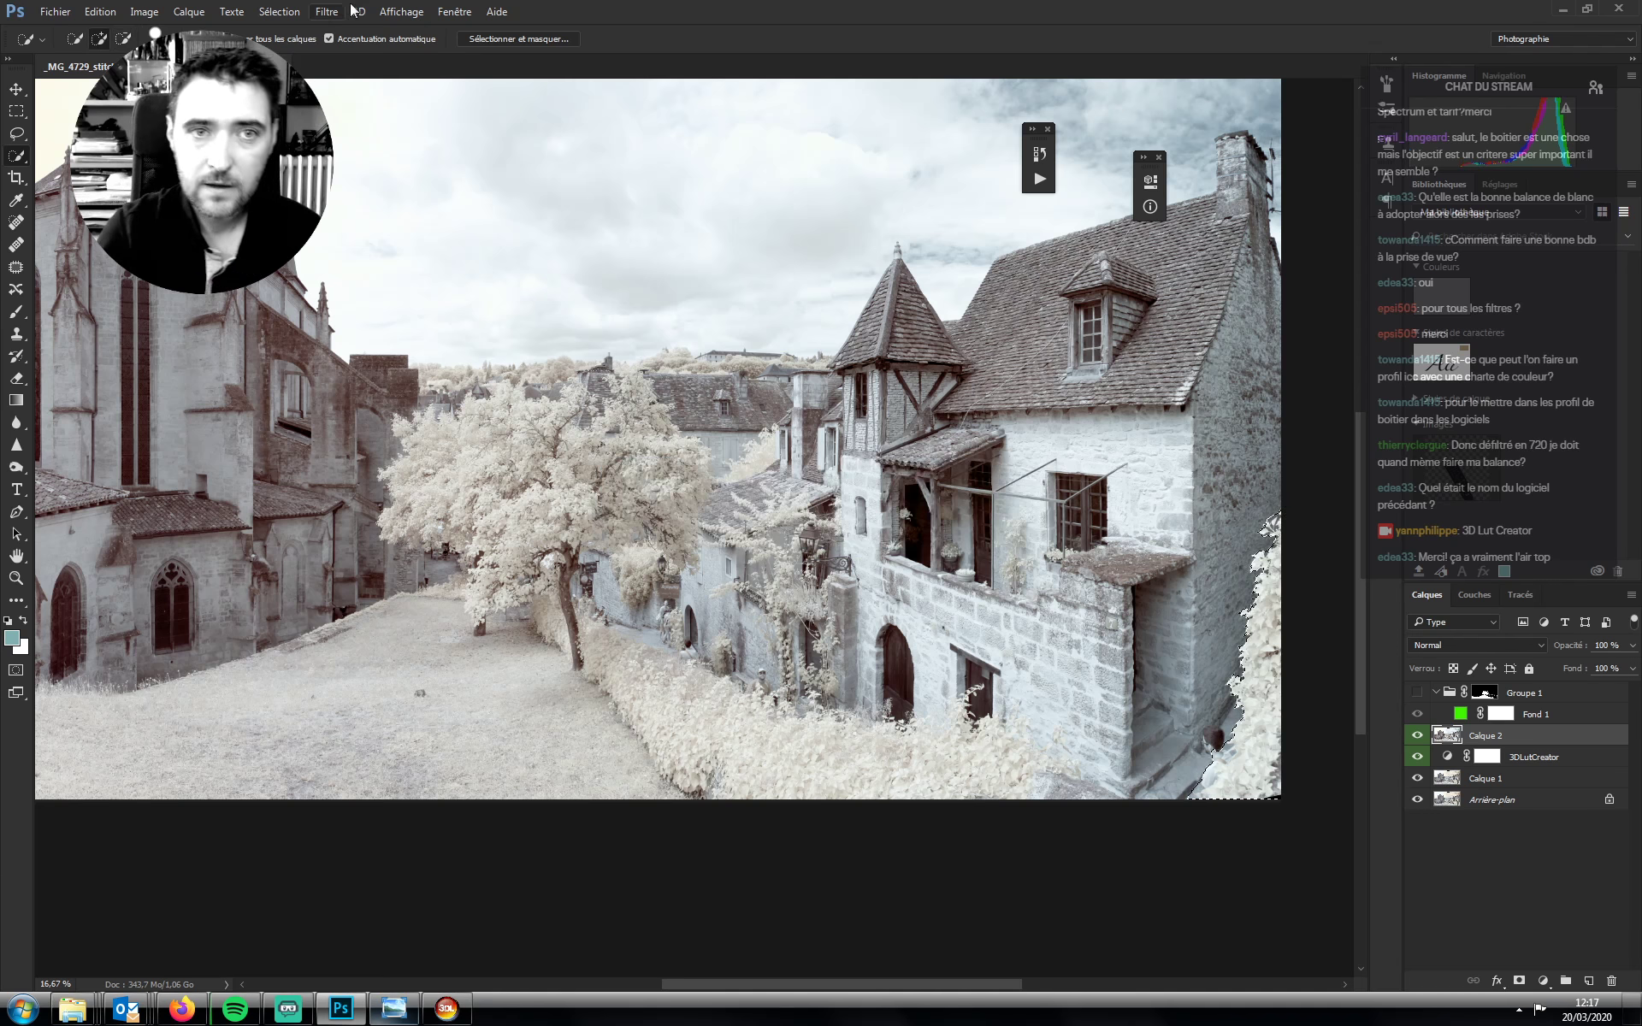
# Try to refine the foliage selection in Select and Mask by increasing the edge detection radius
pyautogui.click(279, 12)
pyautogui.click(367, 216)
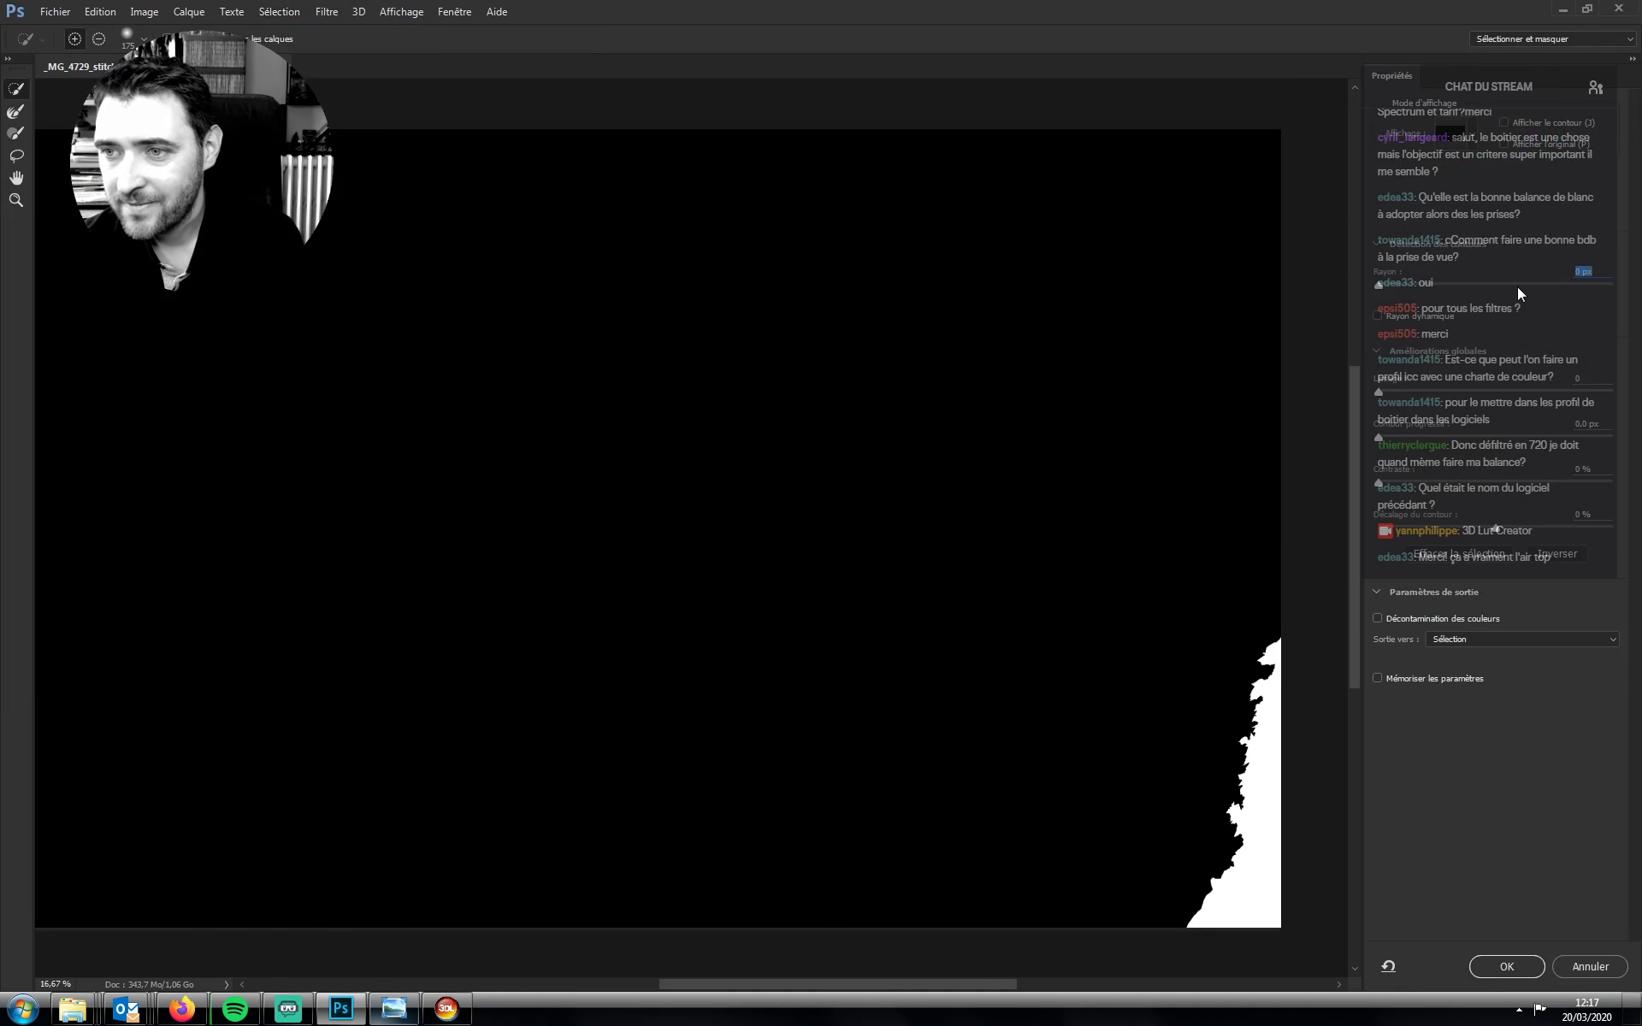
pyautogui.click(1530, 285)
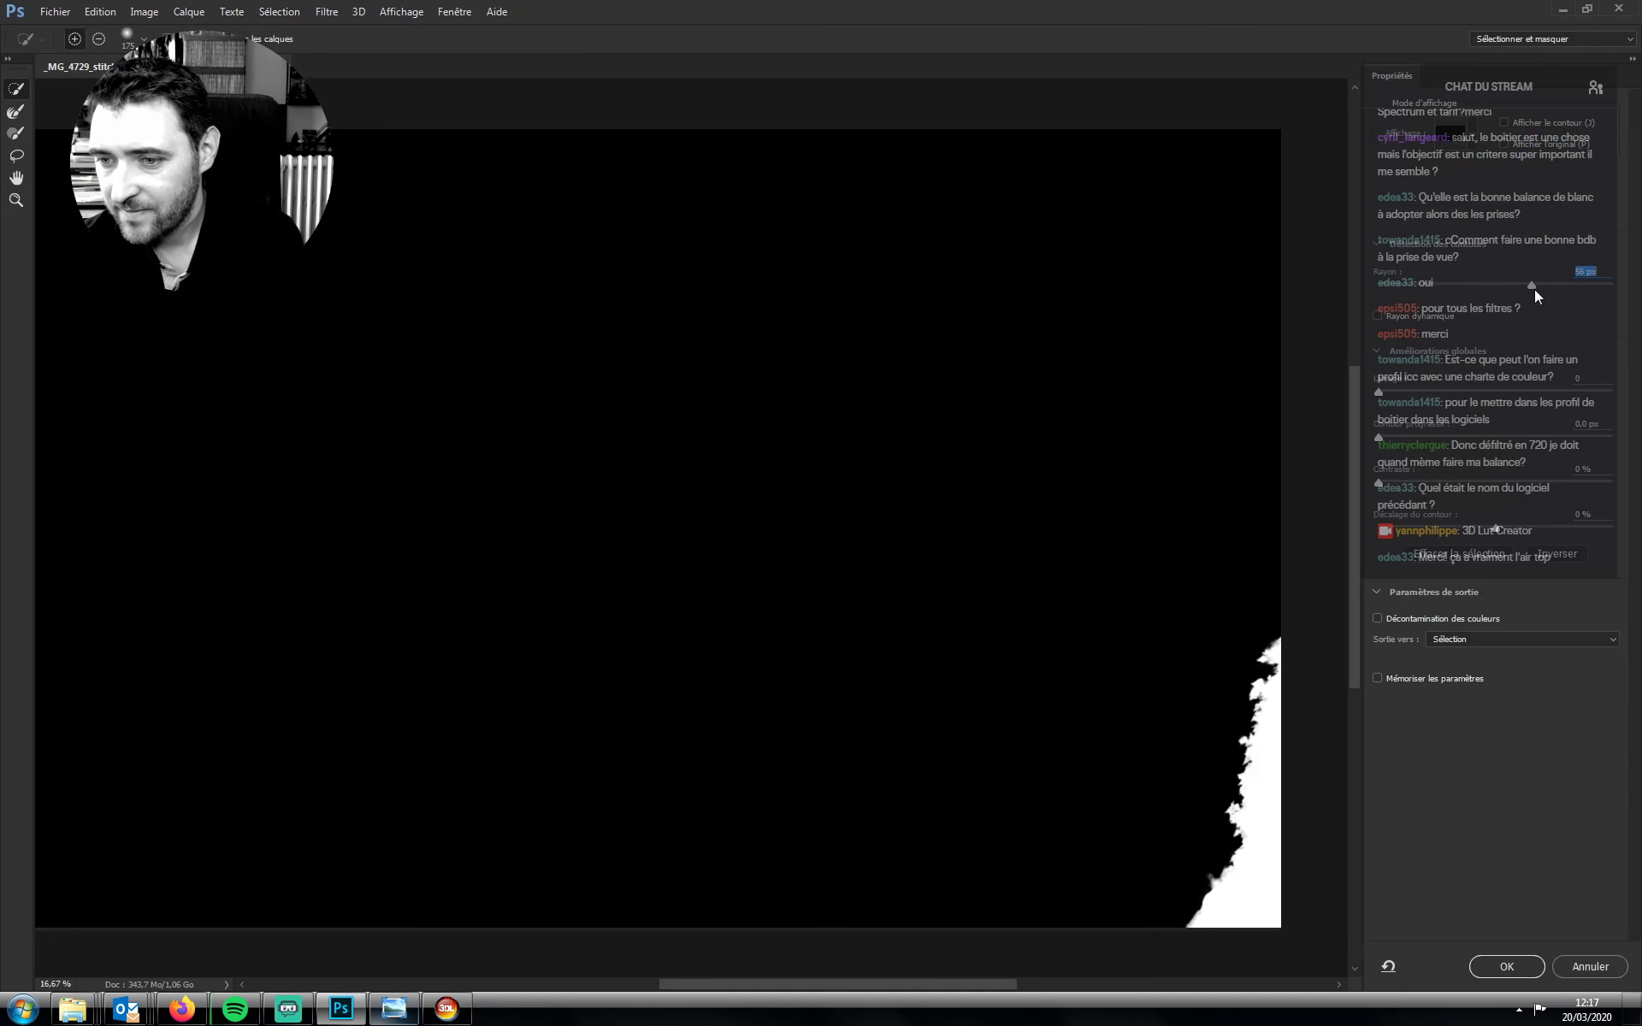
pyautogui.moveTo(1543, 288); pyautogui.dragTo(1546, 314)
pyautogui.click(1489, 967)
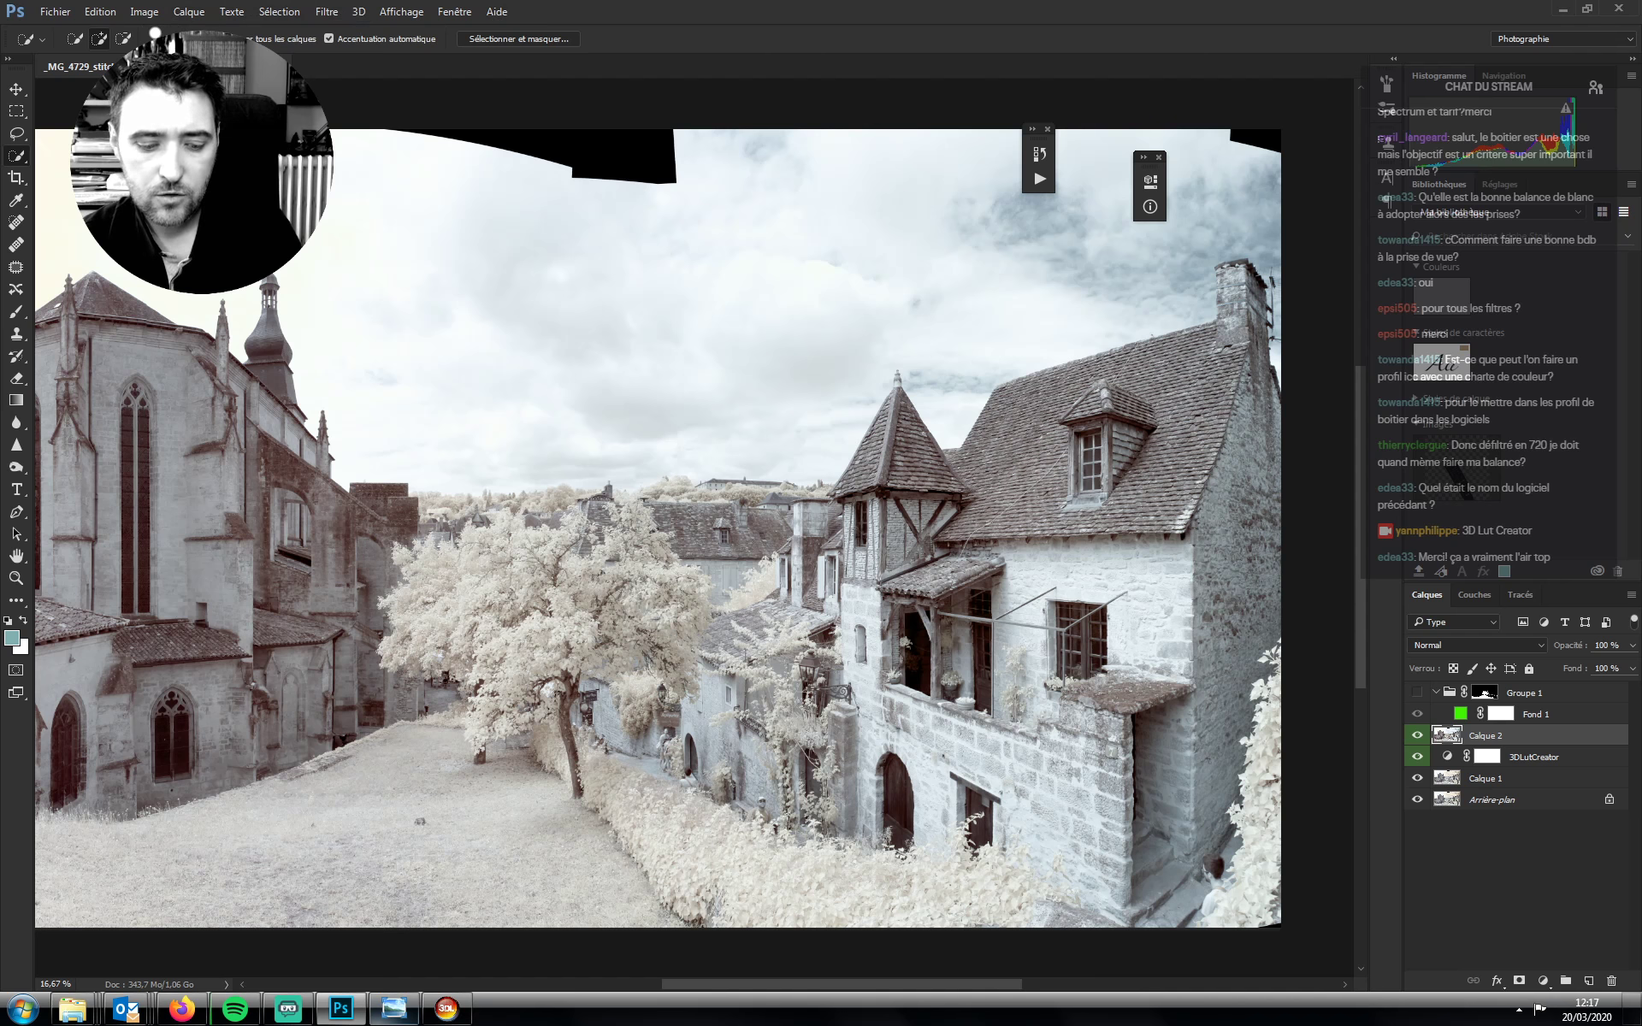
# Refine the original foliage selection in Select and Mask with a moderate edge detection radius and output it as a selection
pyautogui.click(291, 11)
pyautogui.click(300, 215)
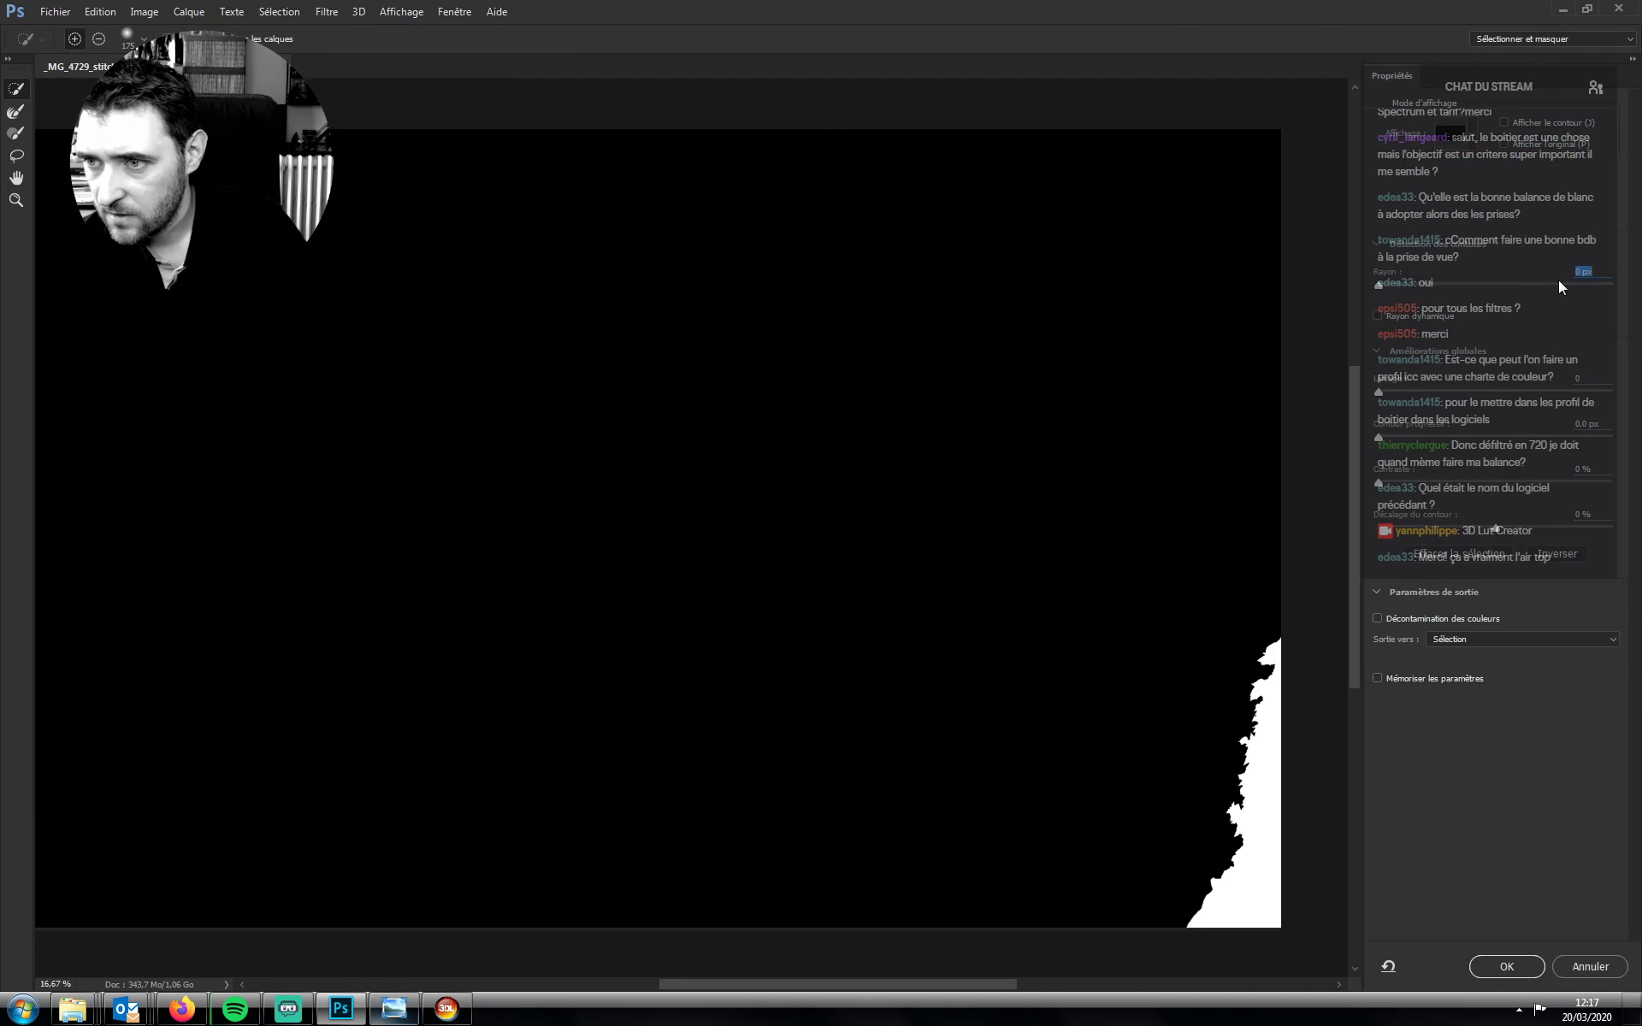
pyautogui.click(1556, 286)
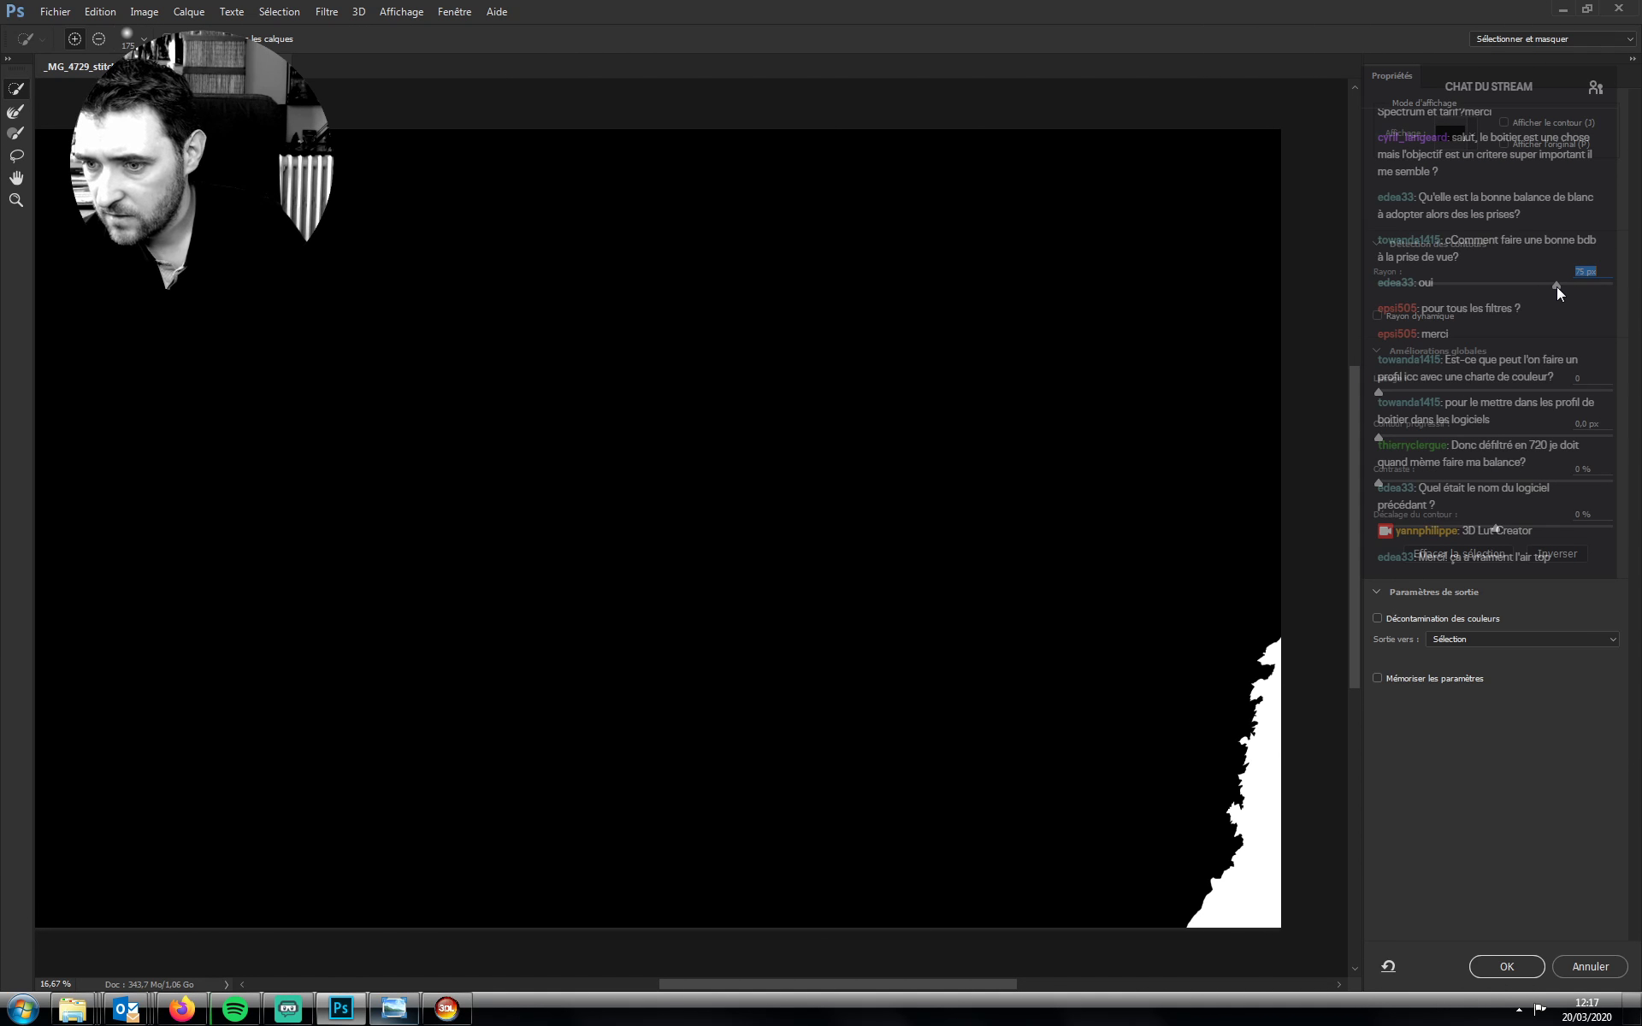
pyautogui.moveTo(1544, 288); pyautogui.dragTo(1535, 288)
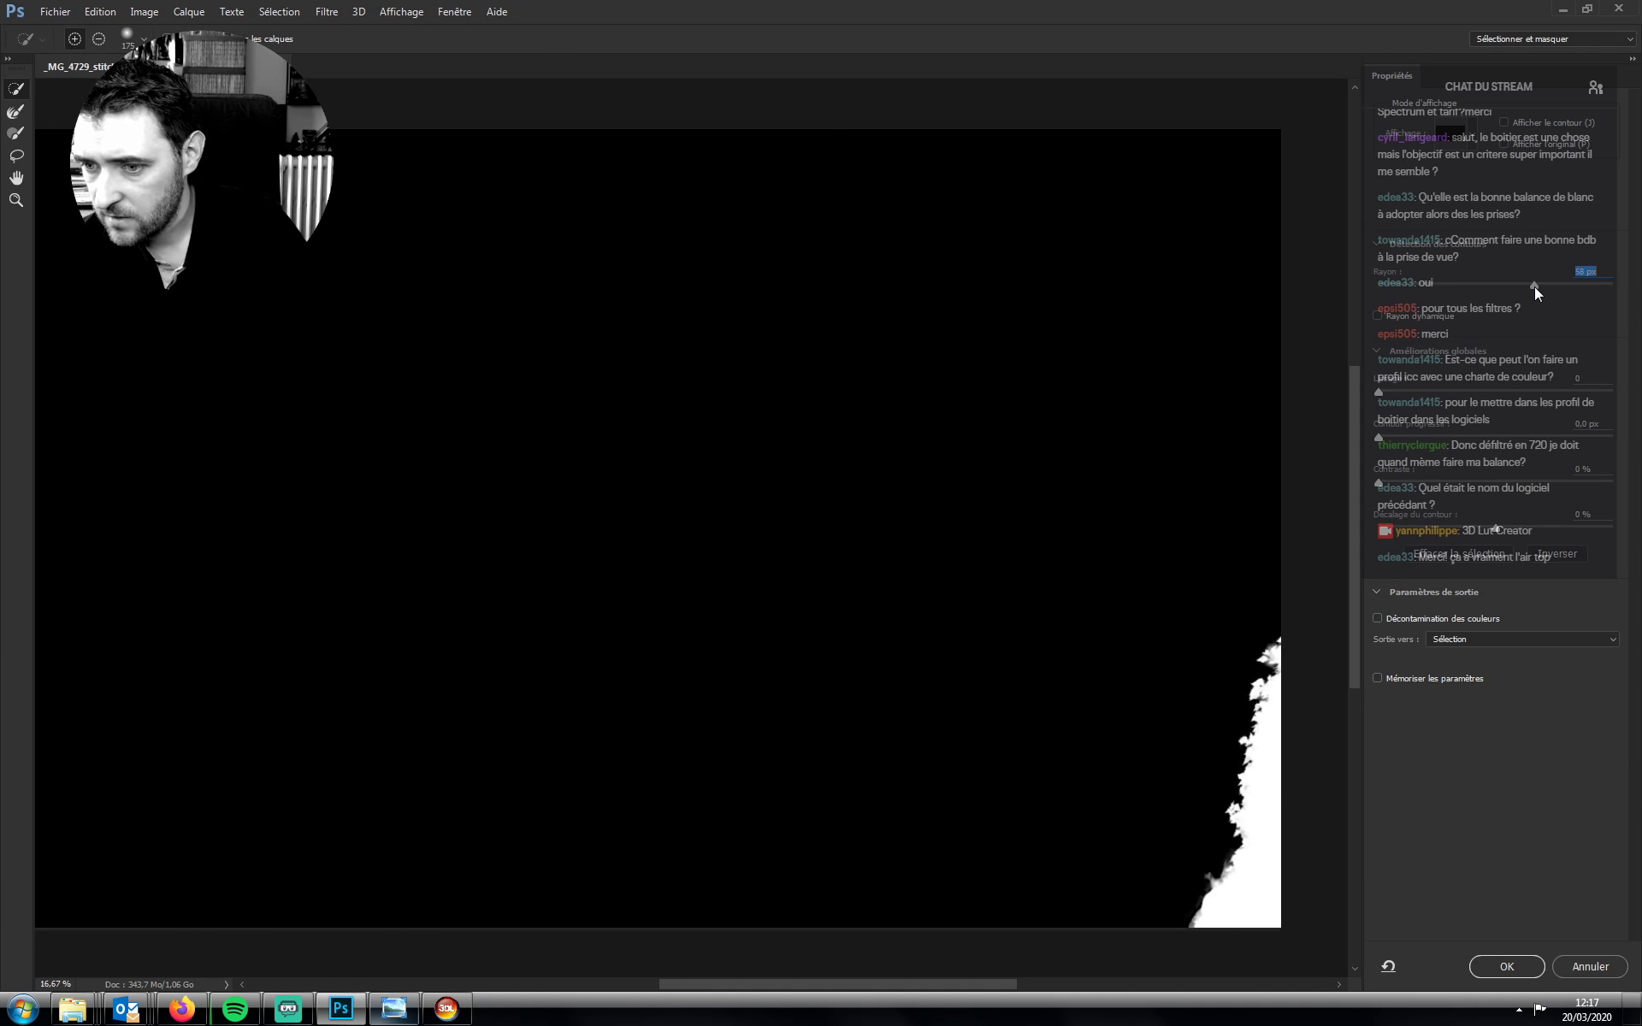
pyautogui.click(1506, 966)
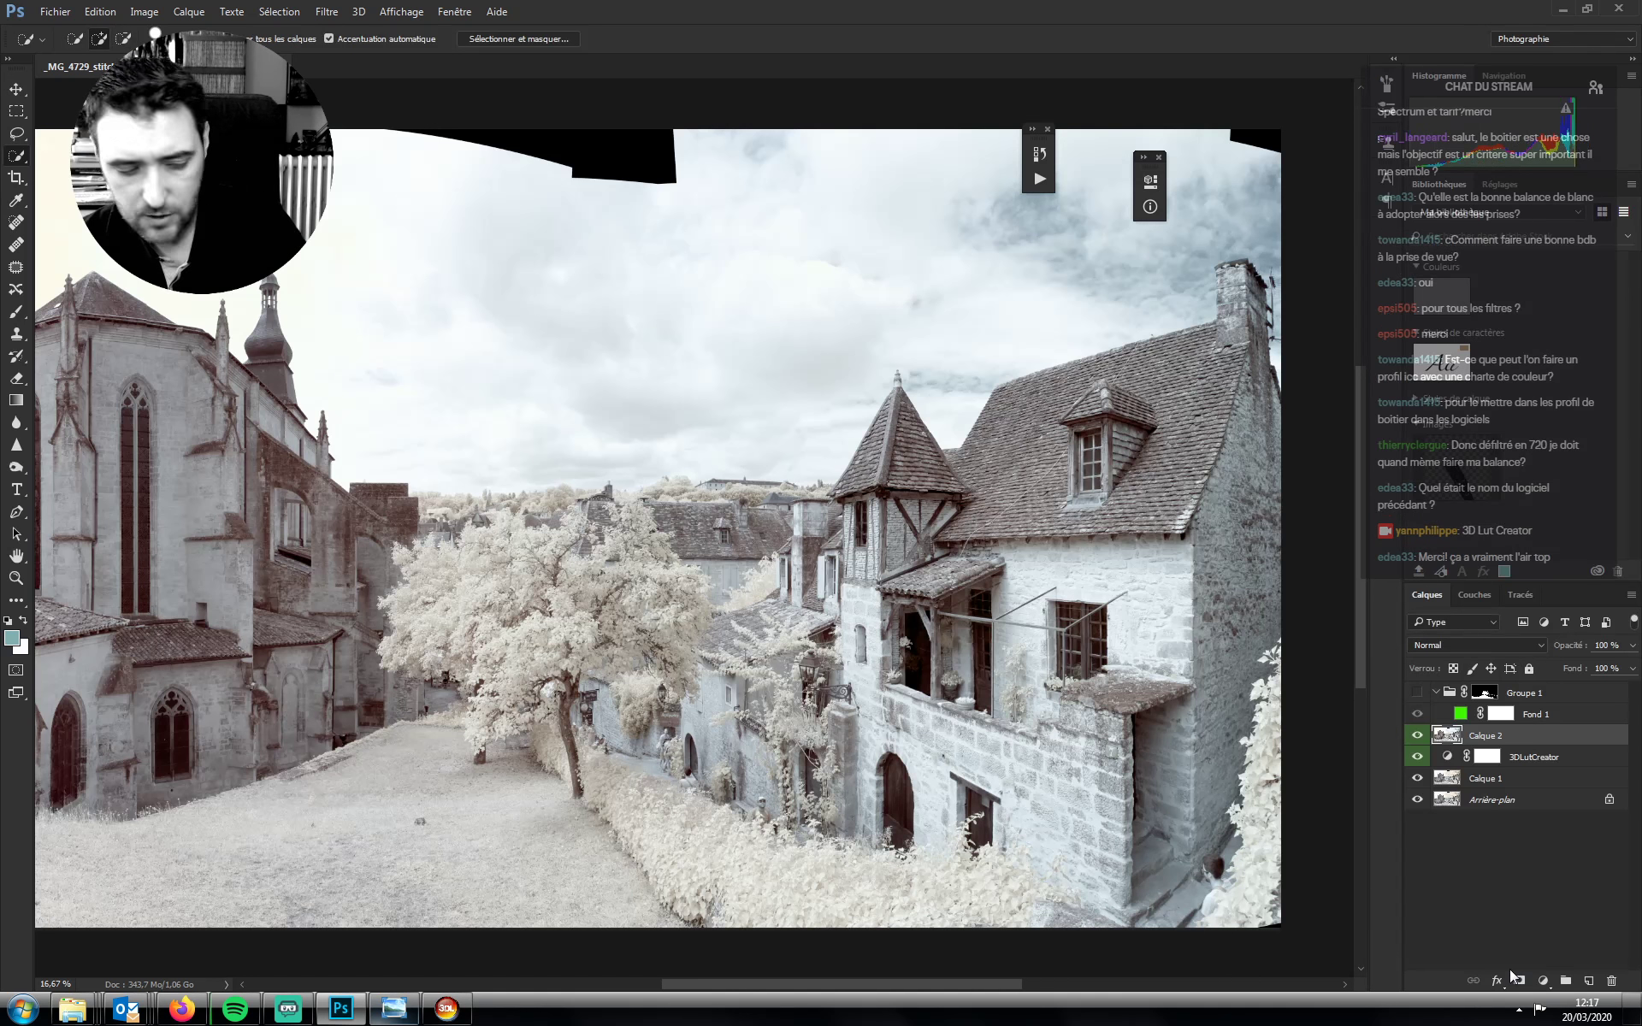
# Display the Groupe 1 mask, fill the selected foliage at the image's edge with a large white brush, and return to the image
pyautogui.click(1520, 882)
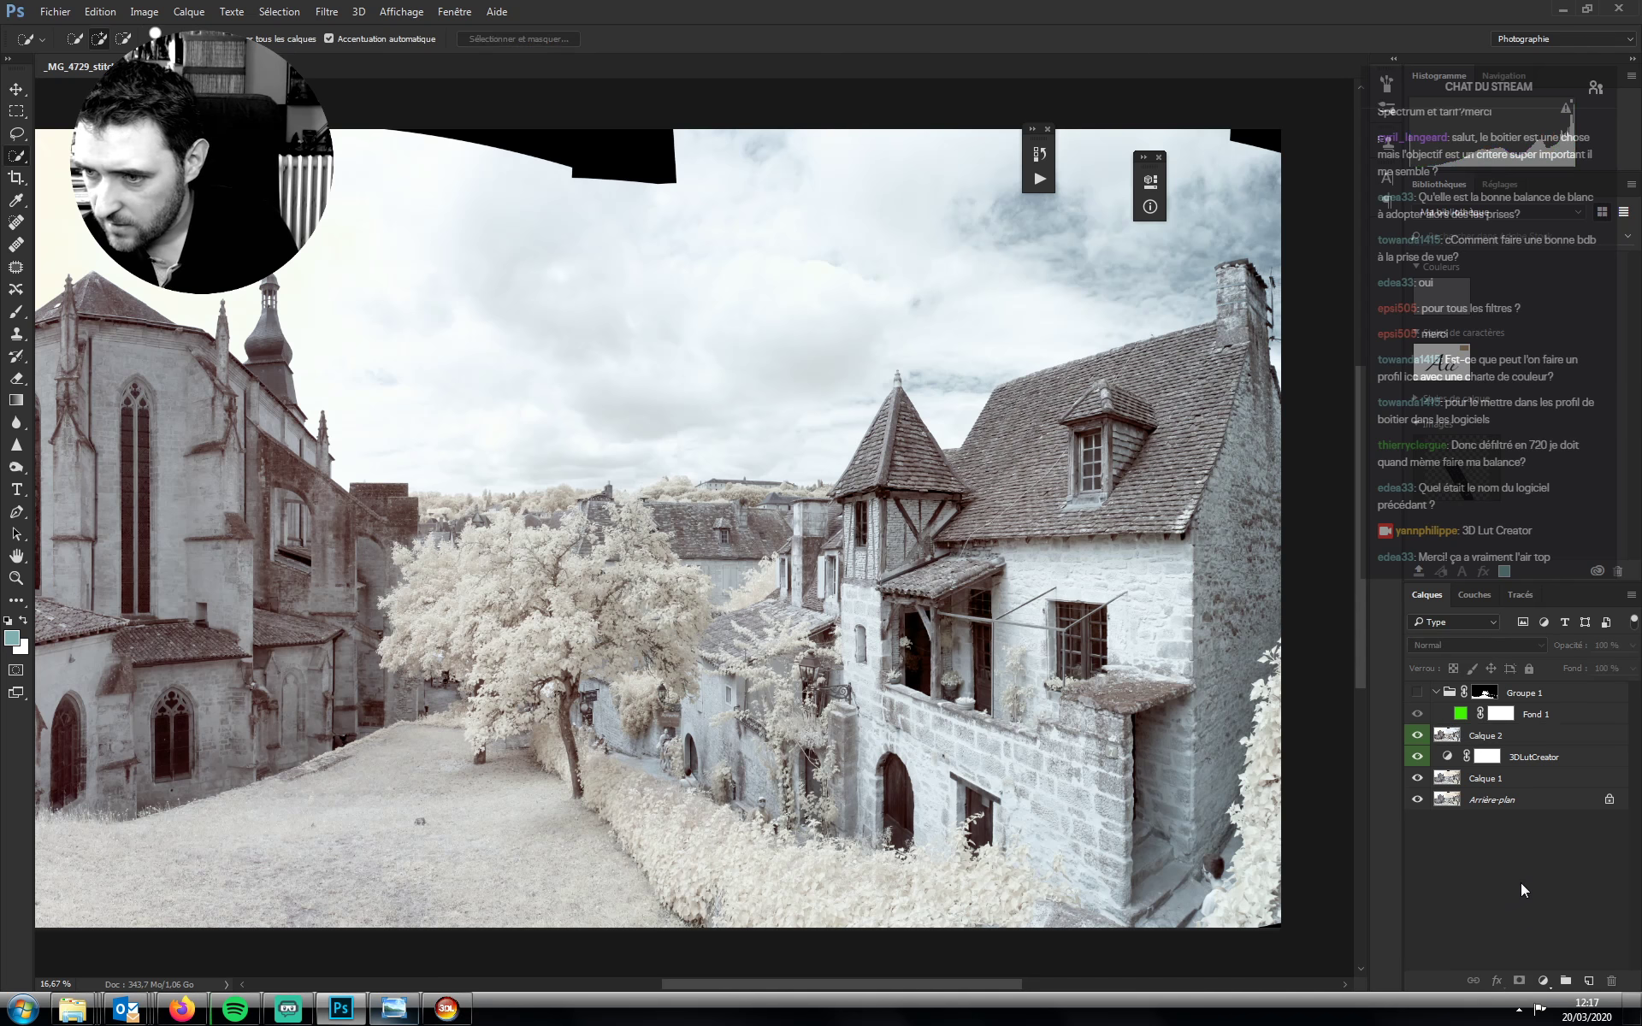
pyautogui.click(1495, 741)
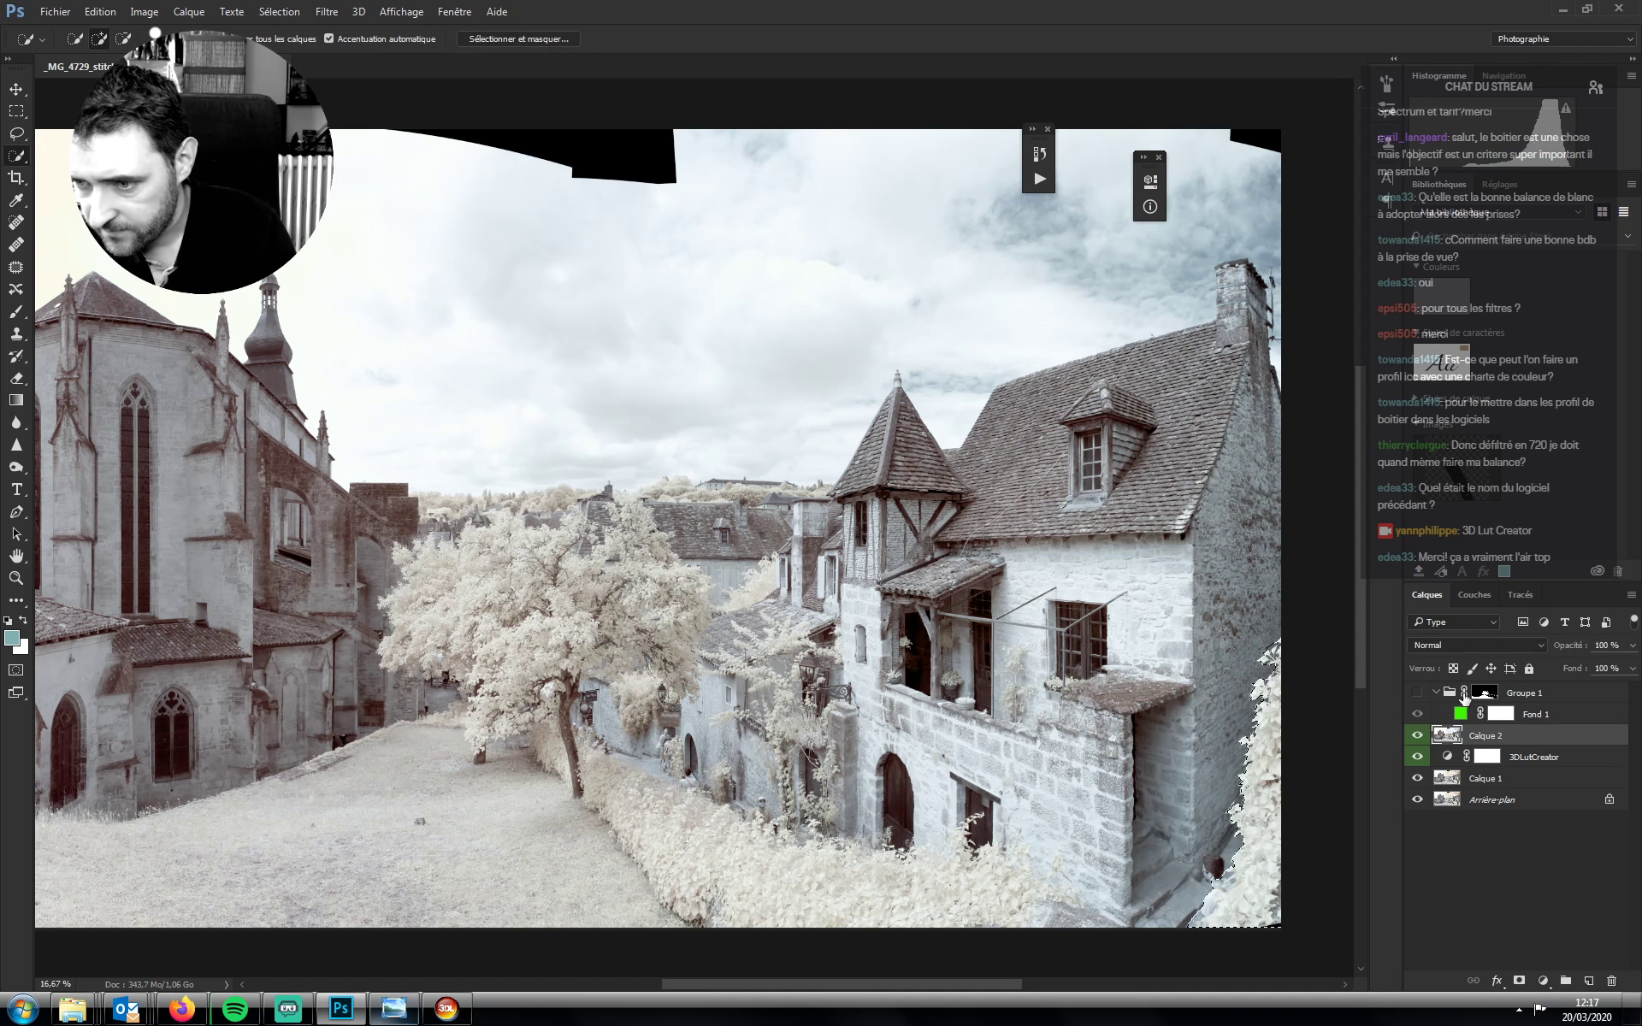
pyautogui.keyDown('alt'); pyautogui.click(1483, 692); pyautogui.keyUp('alt')
pyautogui.press('b')
pyautogui.moveTo(1279, 922)
pyautogui.mouseDown()
pyautogui.moveTo(1225, 897)
pyautogui.moveTo(1283, 679)
pyautogui.mouseUp()
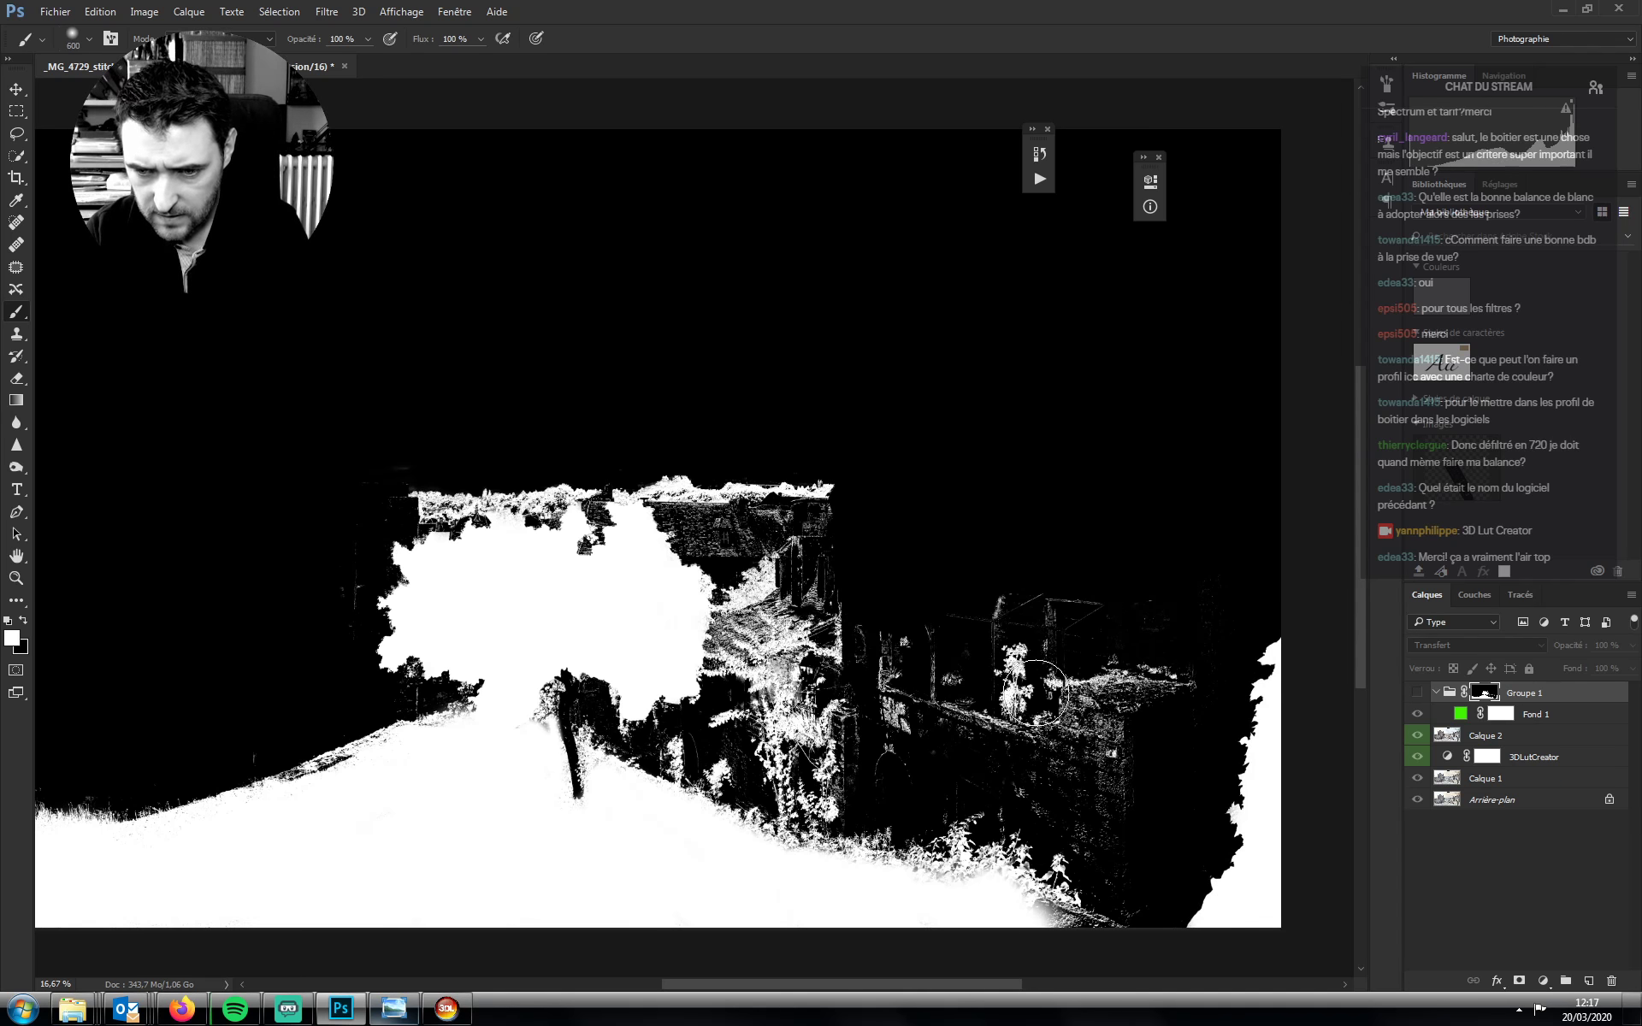
pyautogui.click(1537, 702)
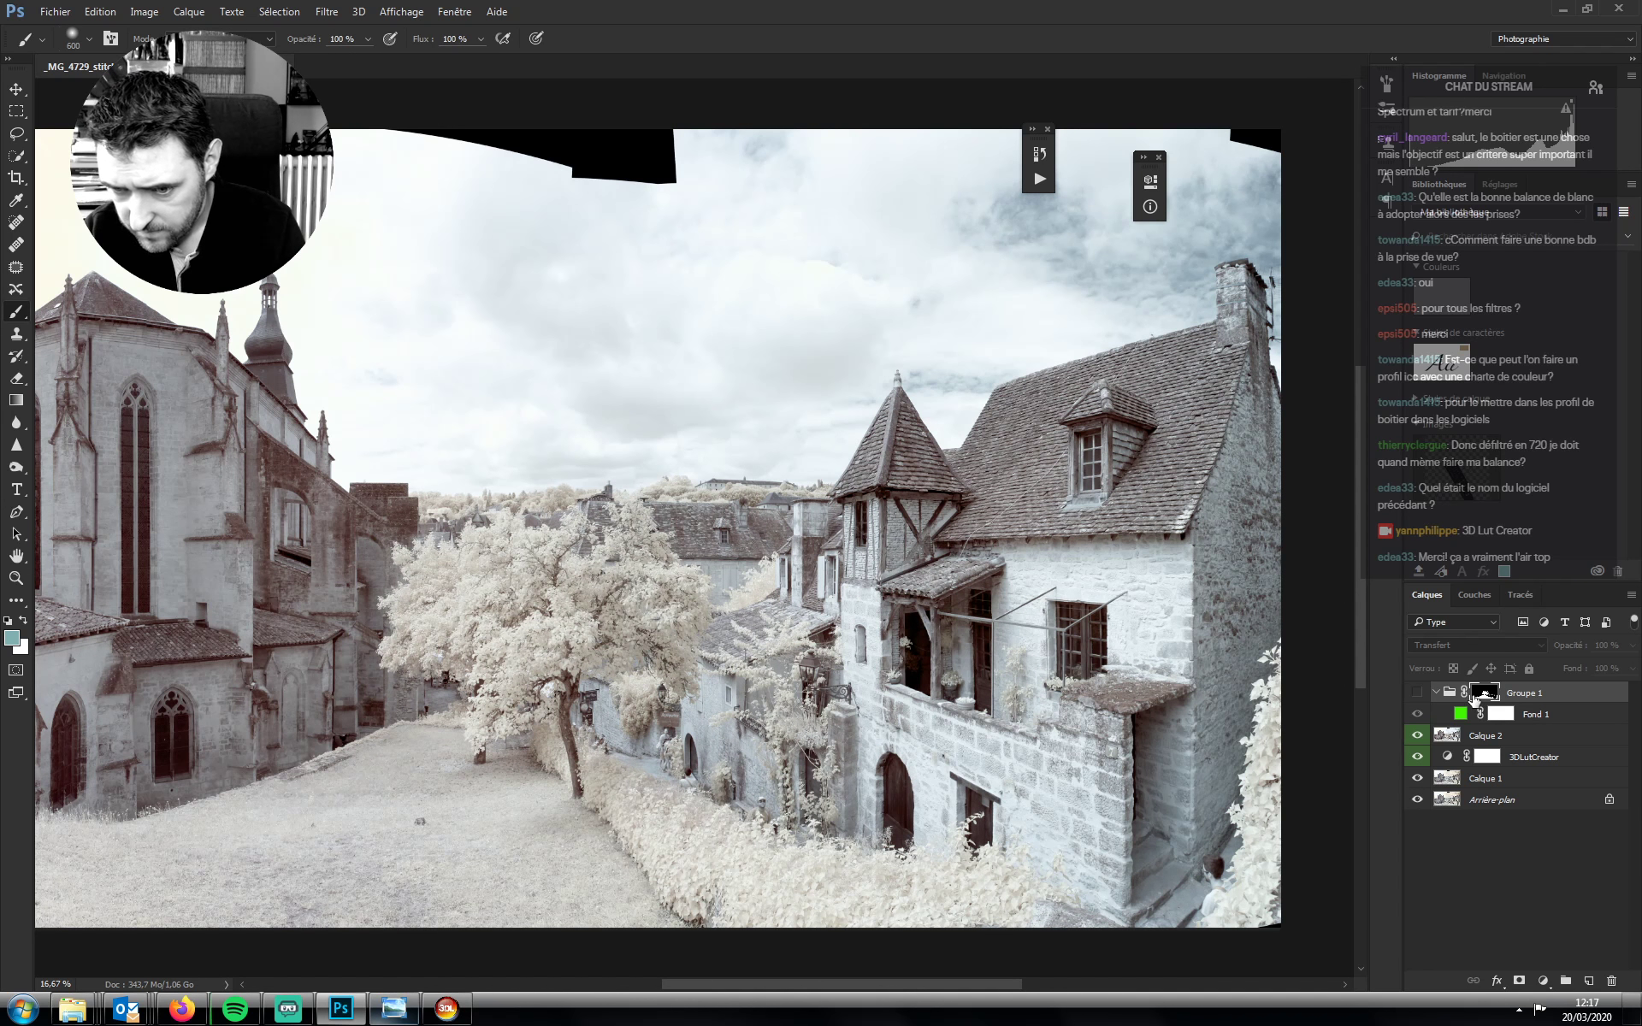
# Select the end of the hedge beside the stone wall on Calque 2 with Quick Selection, excluding the stone ledge and wall
pyautogui.press('z')
pyautogui.moveTo(1188, 934); pyautogui.dragTo(1005, 891)
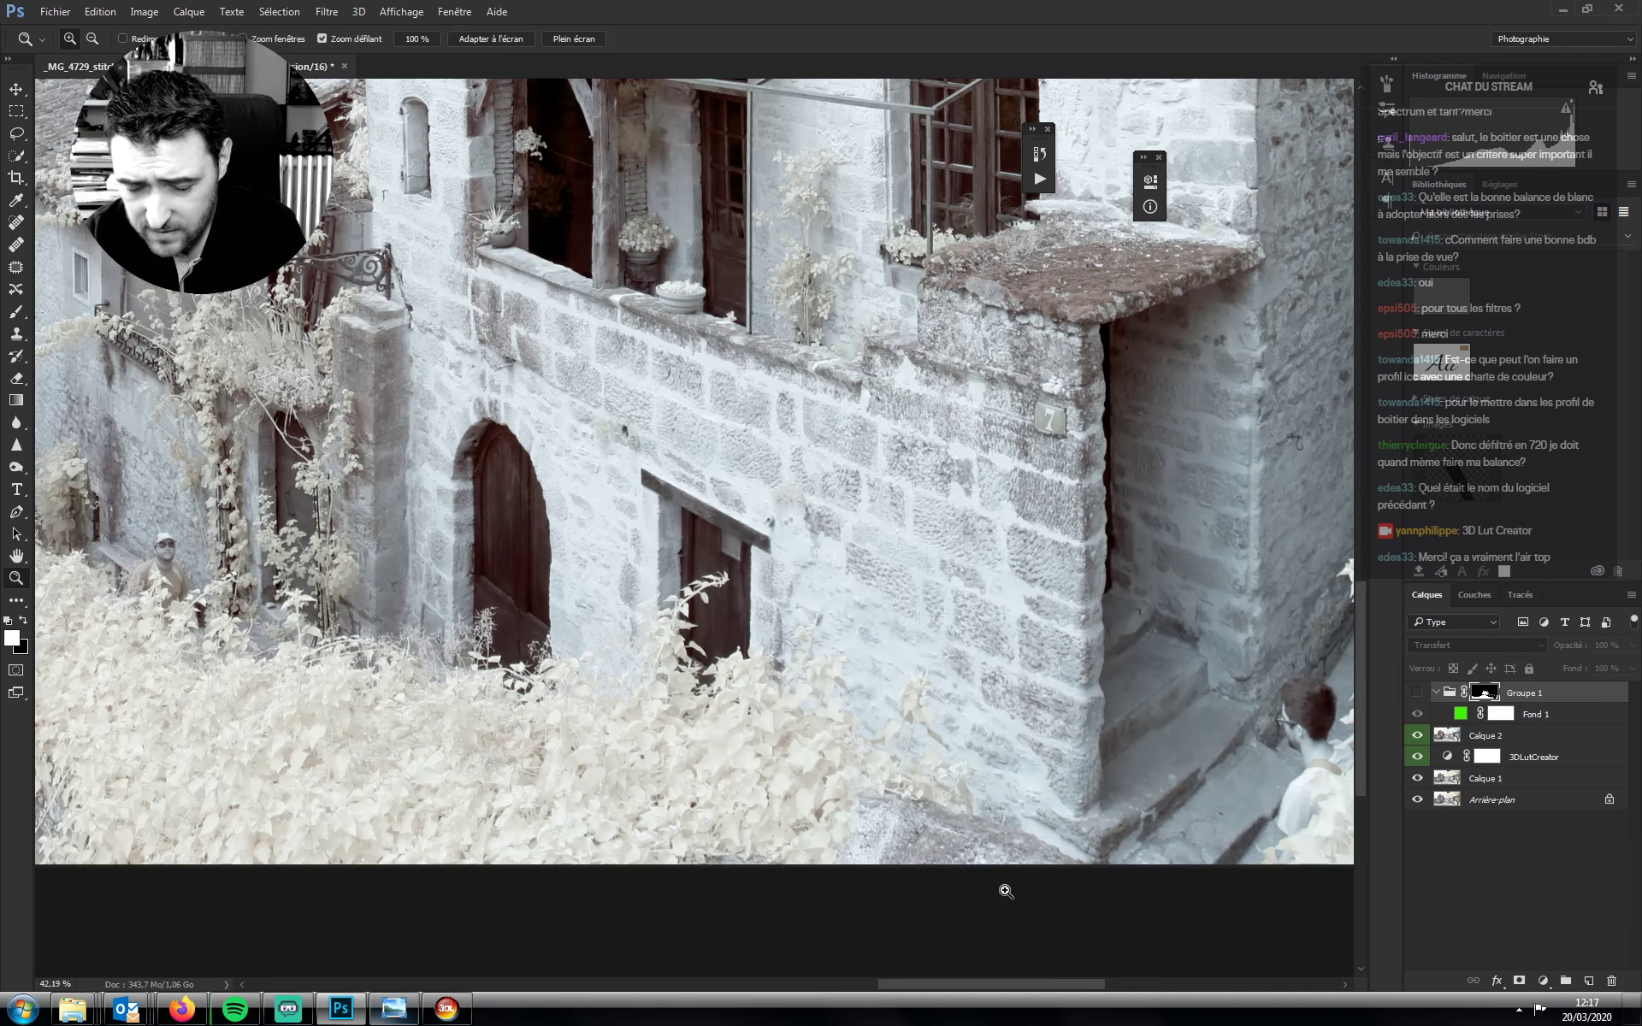
pyautogui.press('w')
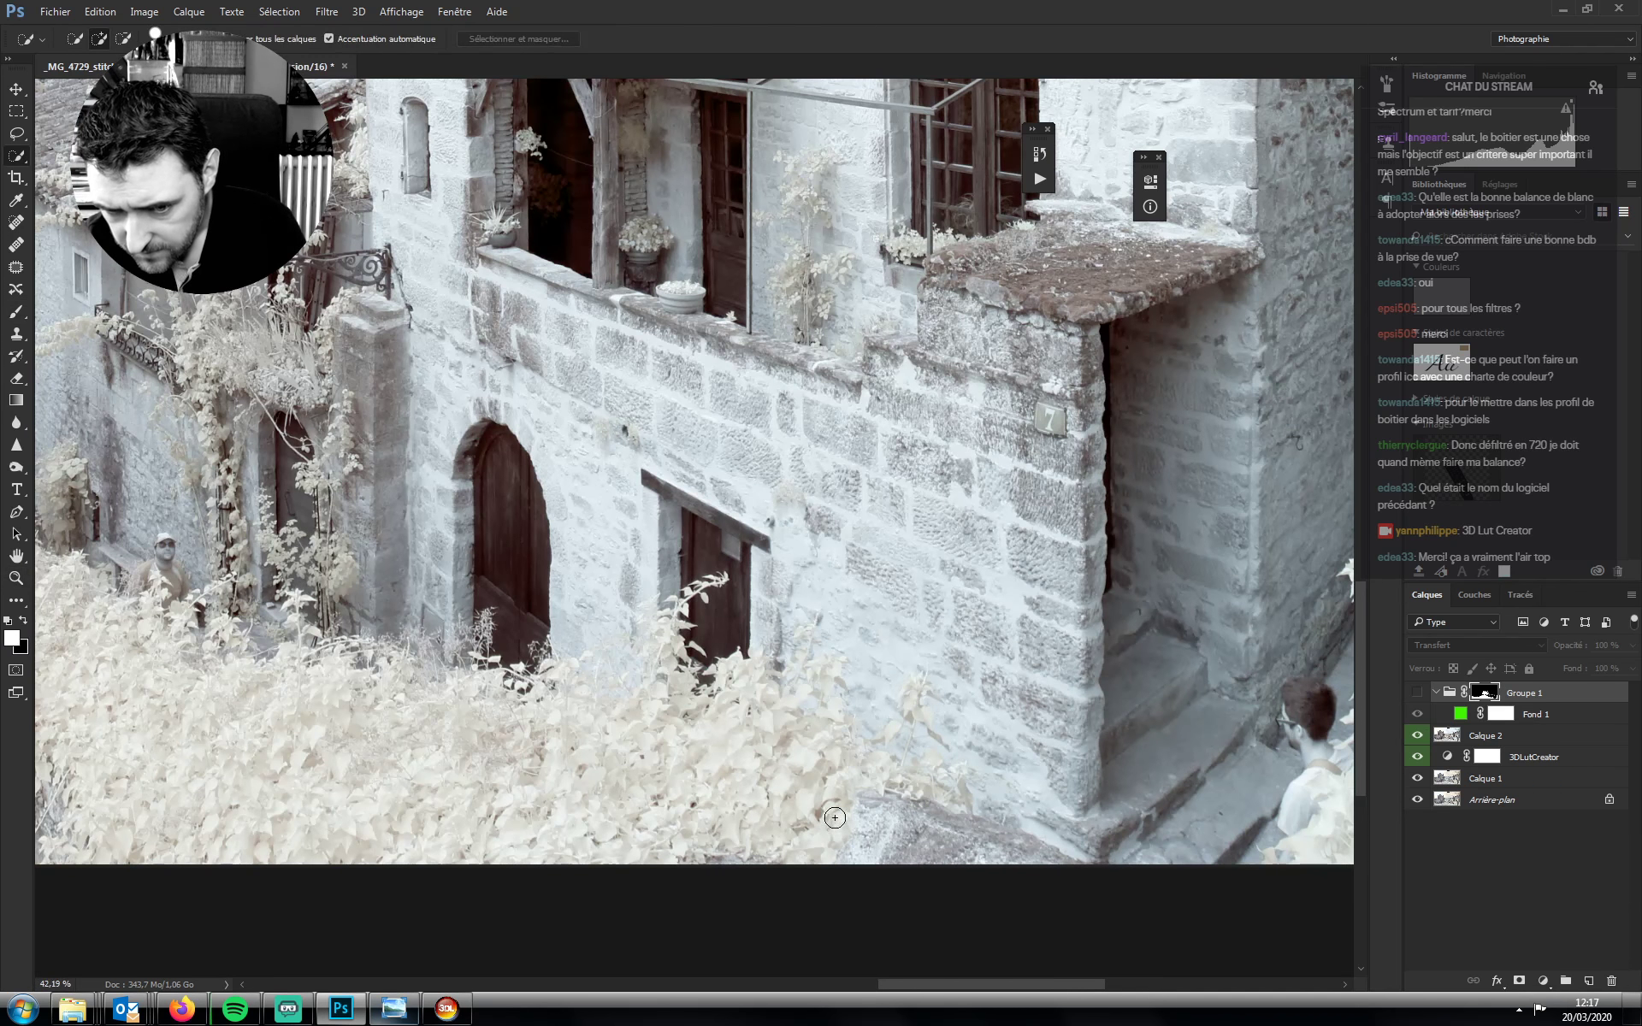
pyautogui.click(1446, 736)
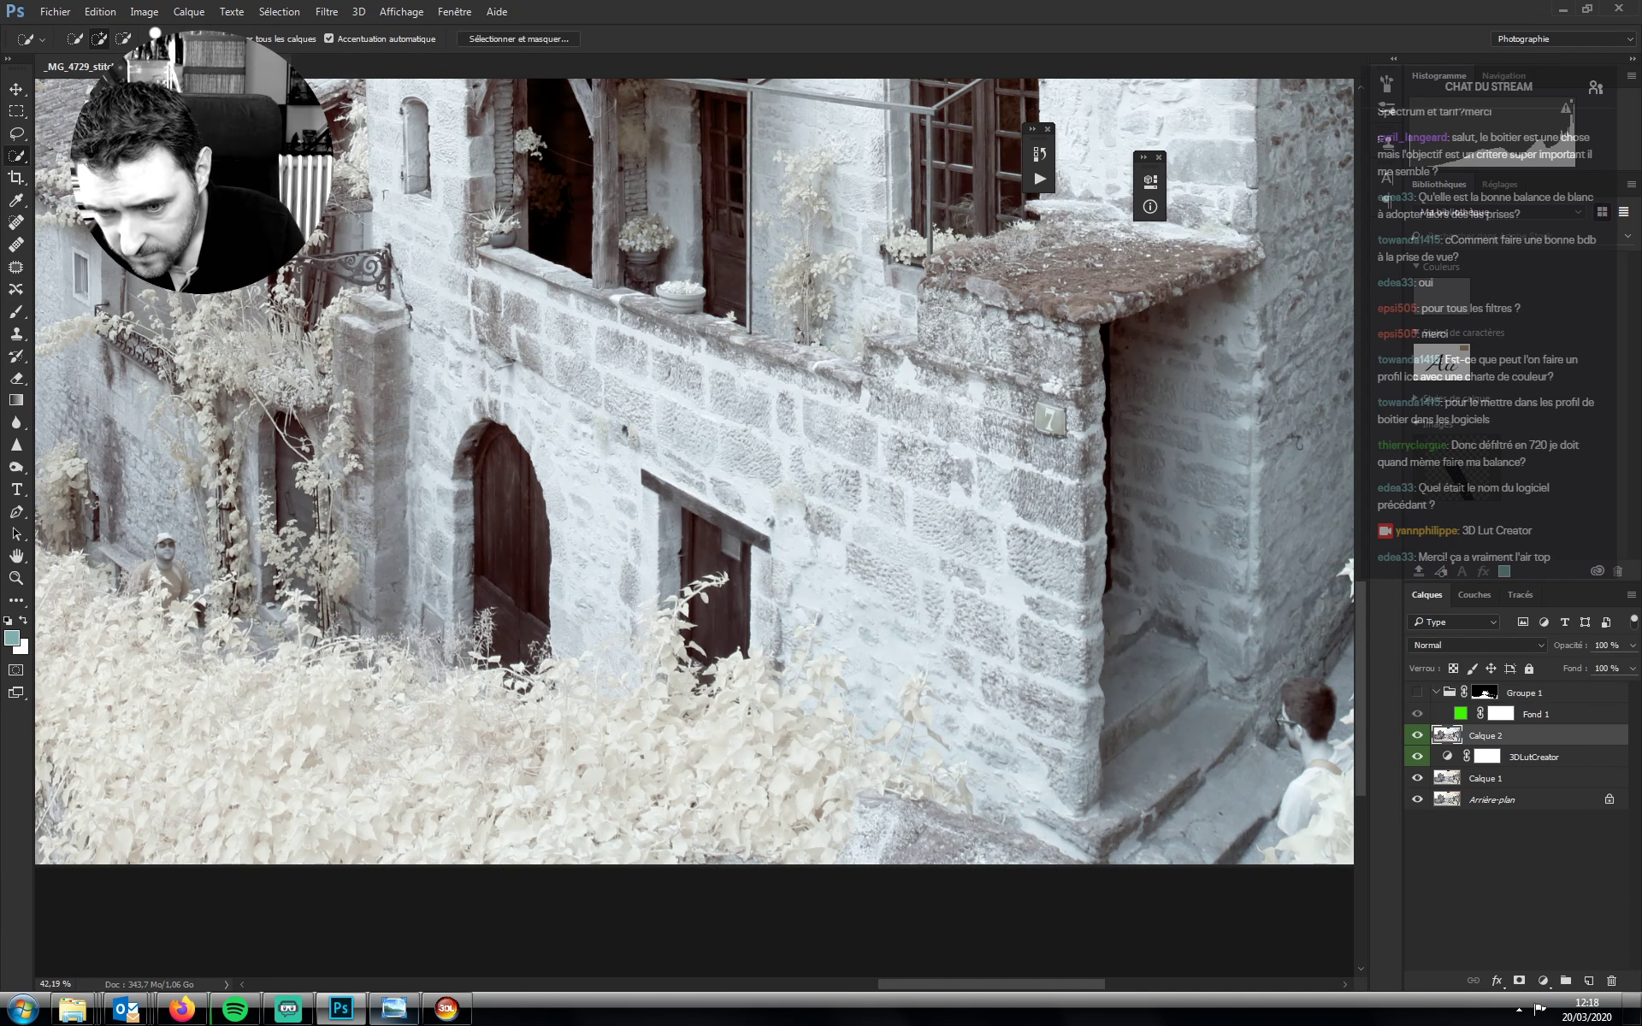
pyautogui.moveTo(834, 835)
pyautogui.mouseDown()
pyautogui.moveTo(876, 808)
pyautogui.moveTo(864, 774)
pyautogui.moveTo(889, 761)
pyautogui.moveTo(953, 777)
pyautogui.moveTo(911, 717)
pyautogui.moveTo(915, 686)
pyautogui.moveTo(821, 676)
pyautogui.moveTo(805, 657)
pyautogui.moveTo(786, 736)
pyautogui.mouseUp()
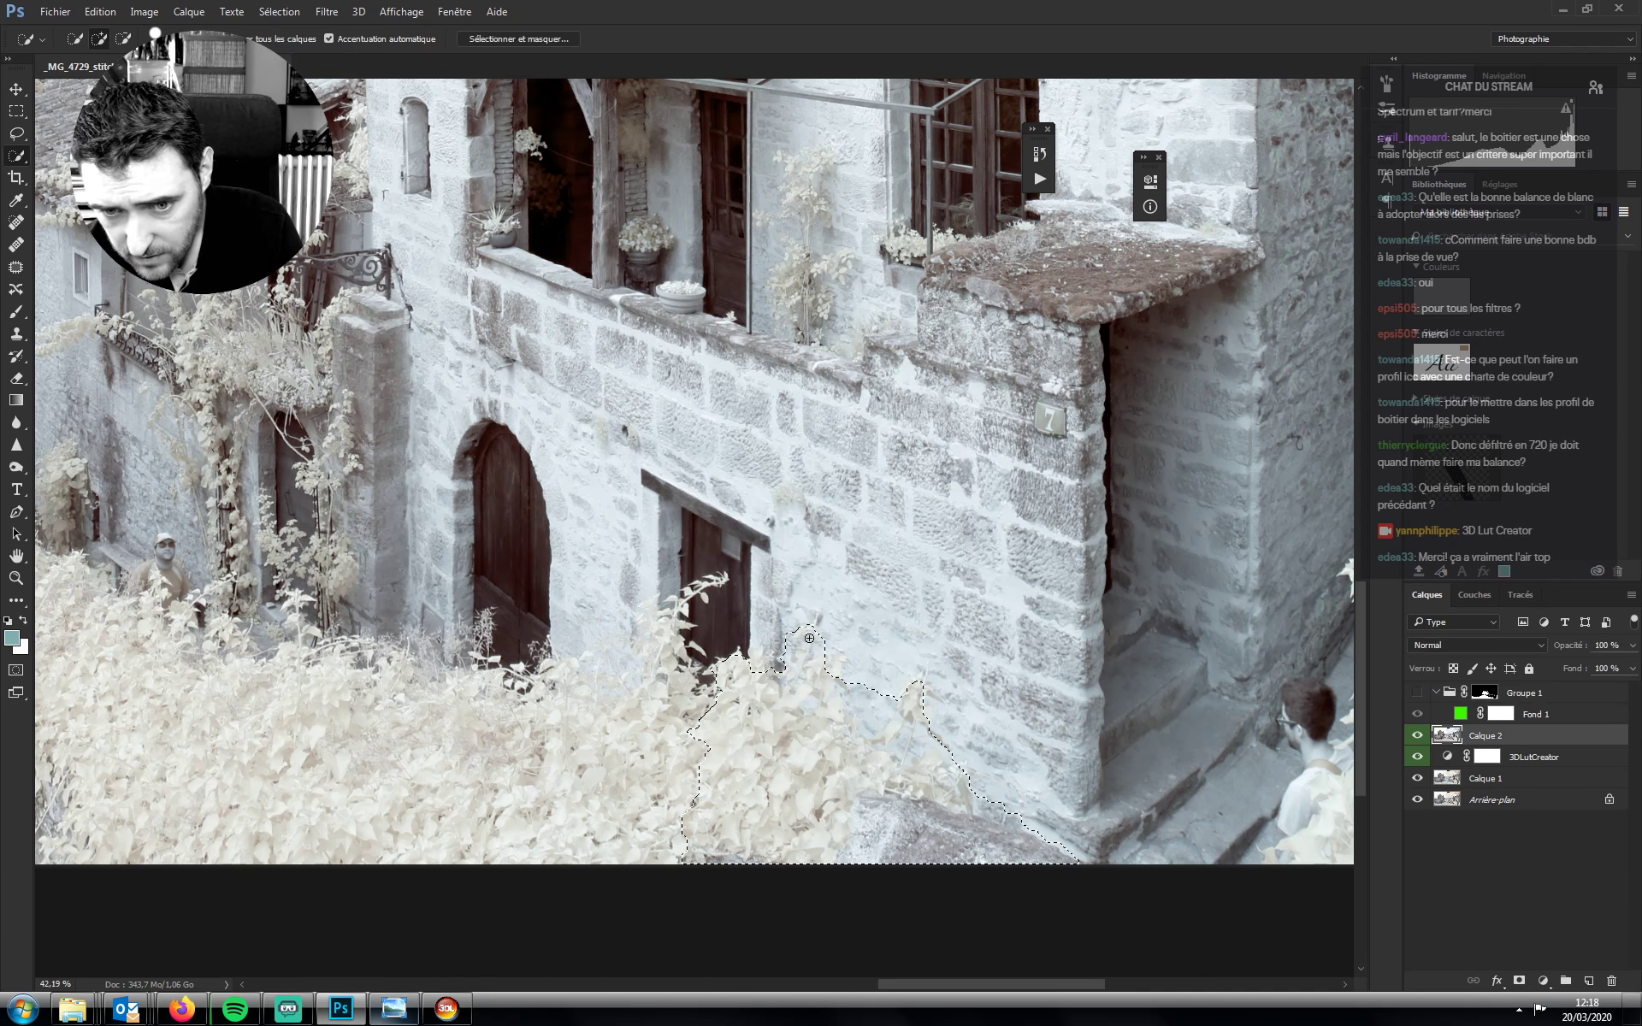
pyautogui.moveTo(809, 637); pyautogui.dragTo(763, 733)
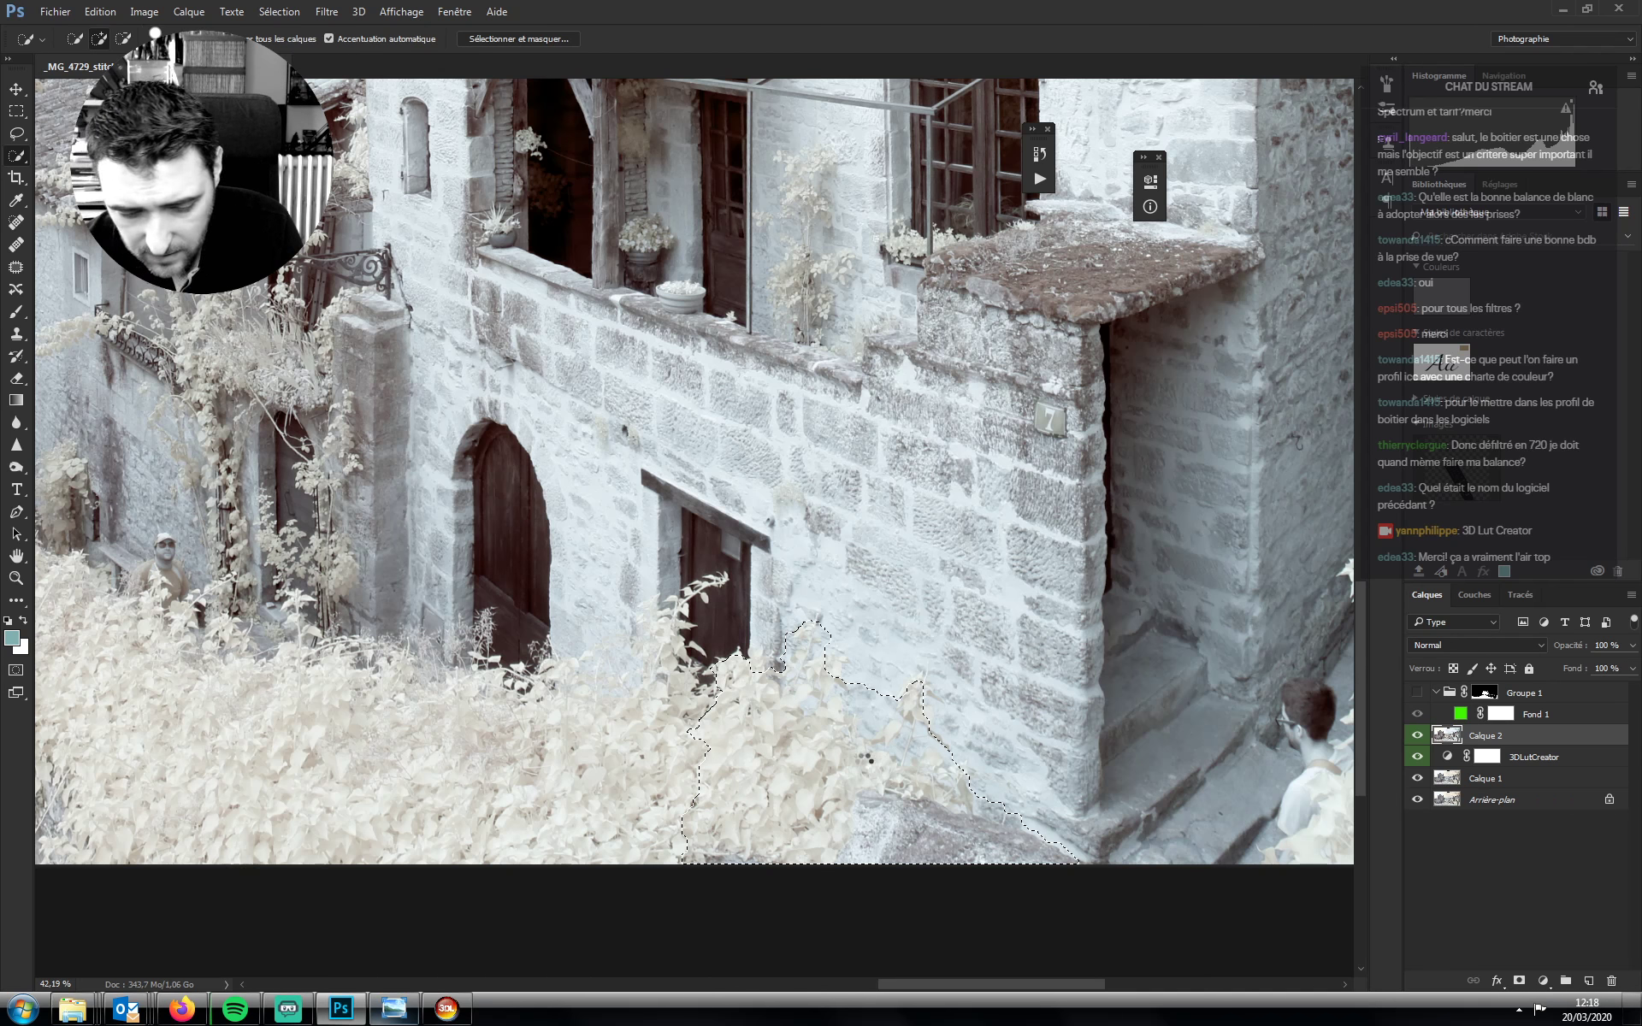
pyautogui.moveTo(866, 758)
pyautogui.mouseDown()
pyautogui.moveTo(922, 829)
pyautogui.moveTo(868, 862)
pyautogui.moveTo(889, 813)
pyautogui.moveTo(894, 850)
pyautogui.moveTo(1012, 835)
pyautogui.moveTo(994, 809)
pyautogui.mouseUp()
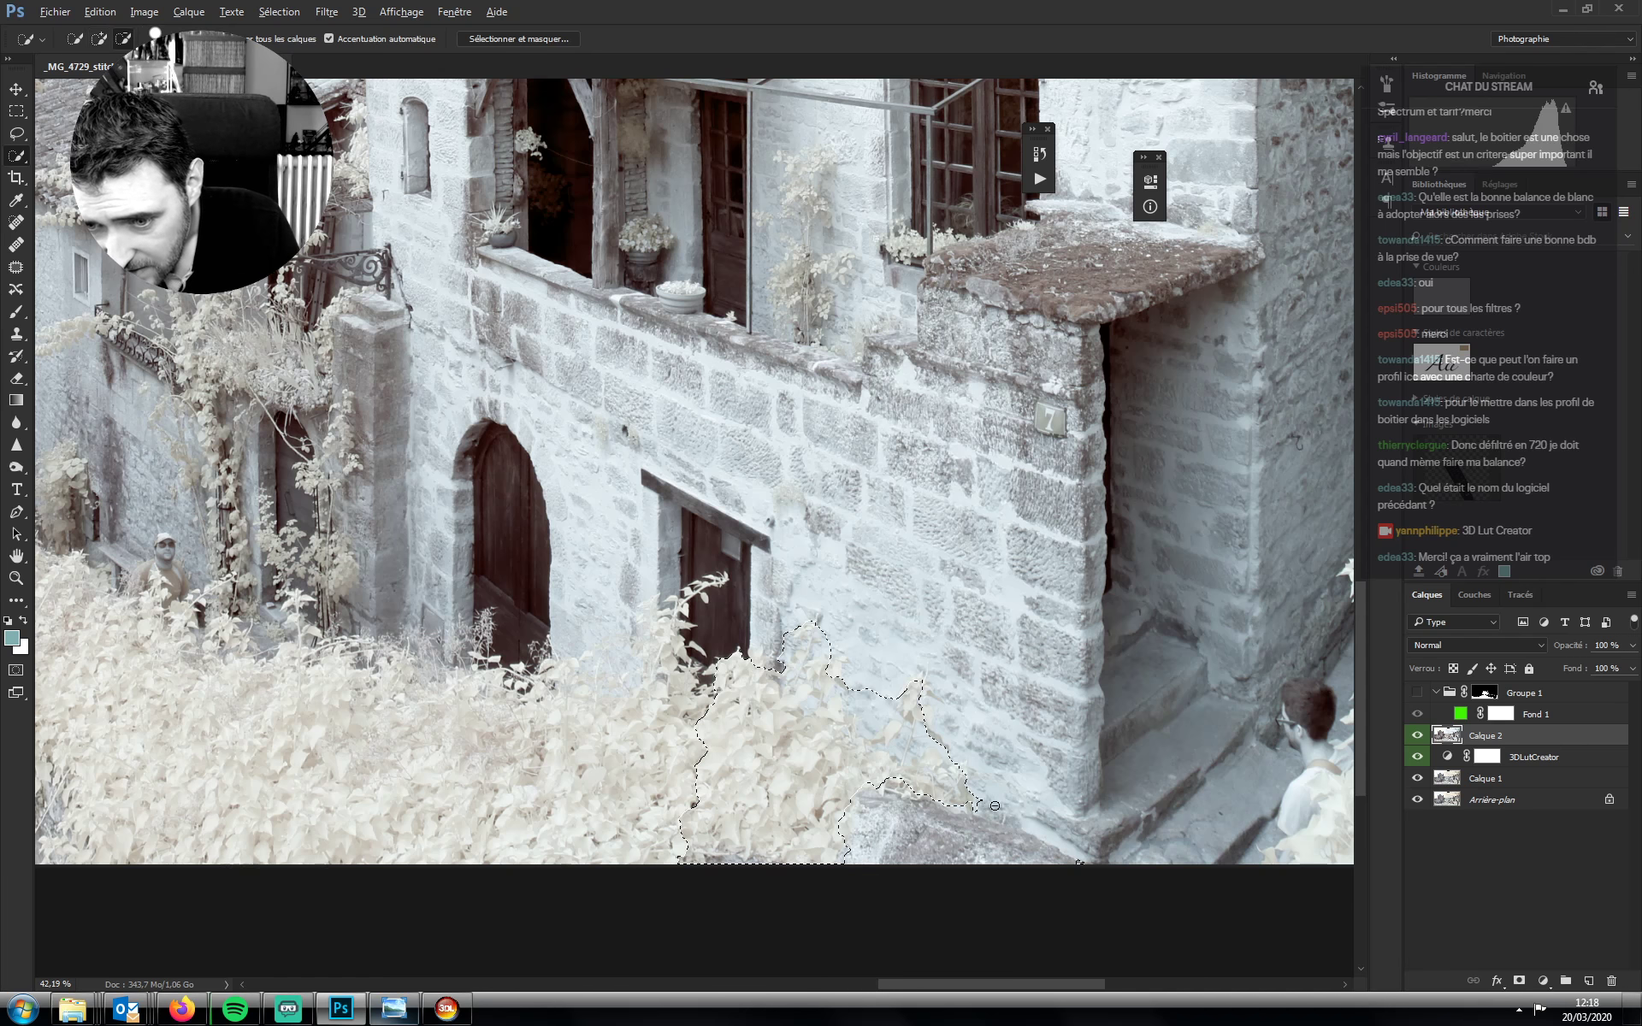
pyautogui.moveTo(954, 706)
pyautogui.mouseDown()
pyautogui.moveTo(898, 742)
pyautogui.moveTo(869, 707)
pyautogui.mouseUp()
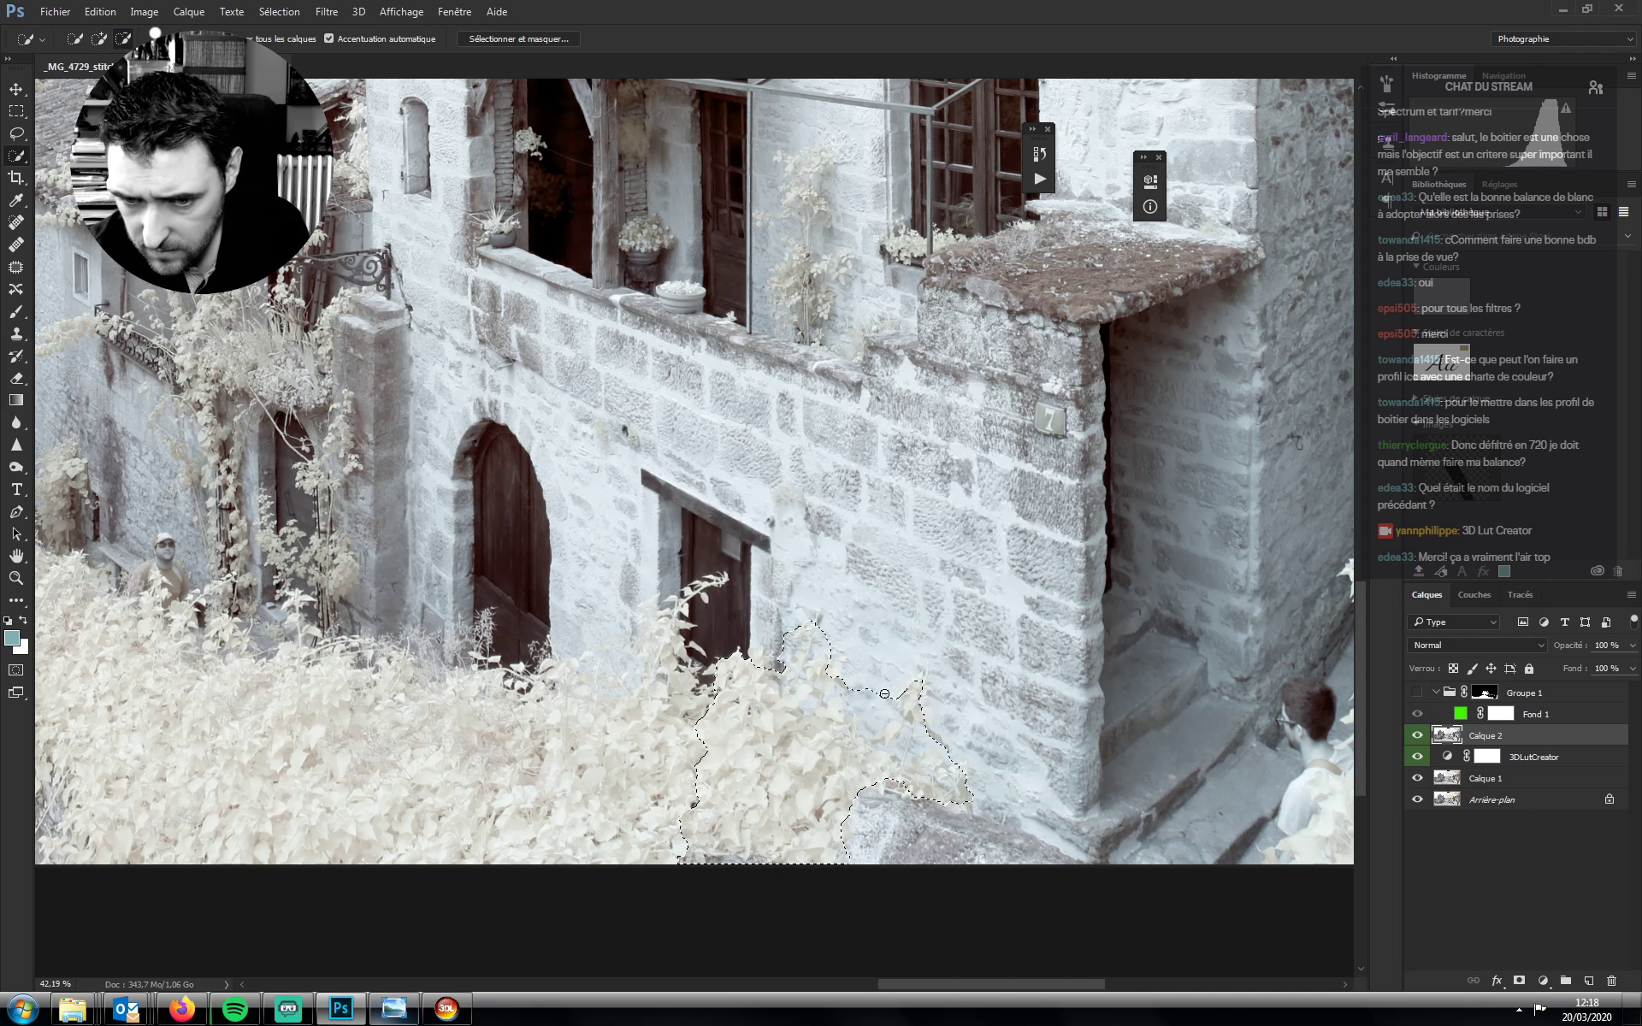
pyautogui.click(894, 748)
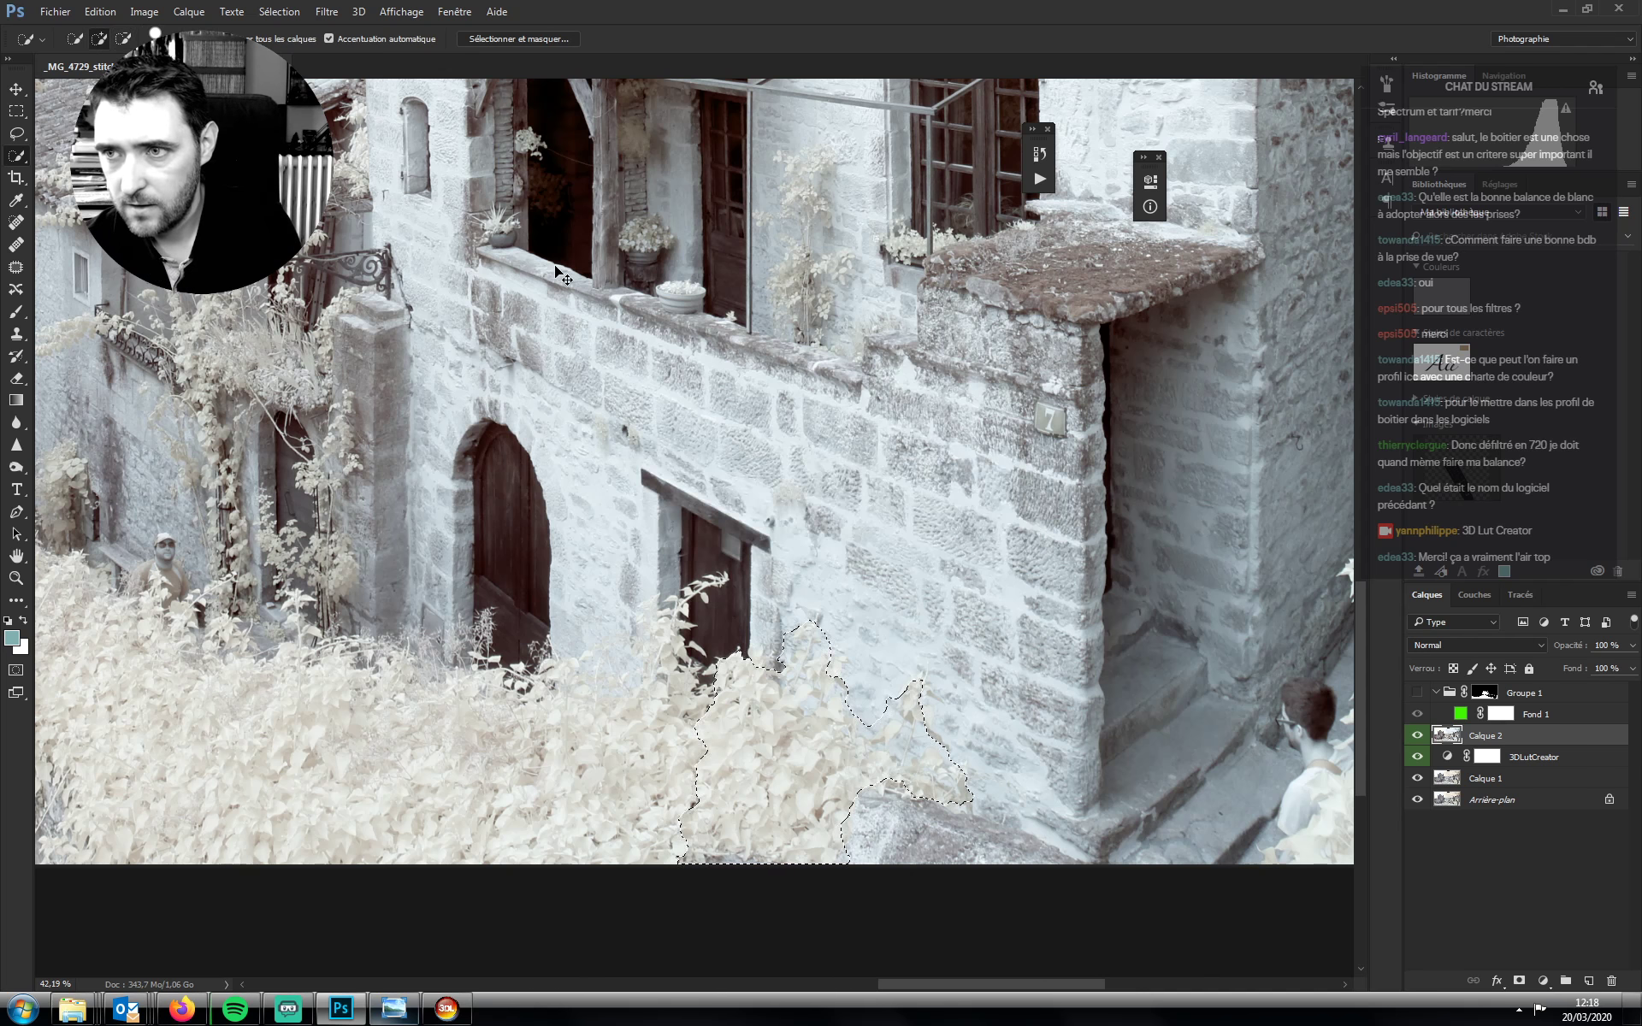
# Refine the hedge selection in Select and Mask with a 91 px edge detection radius and output it as a selection
pyautogui.click(280, 11)
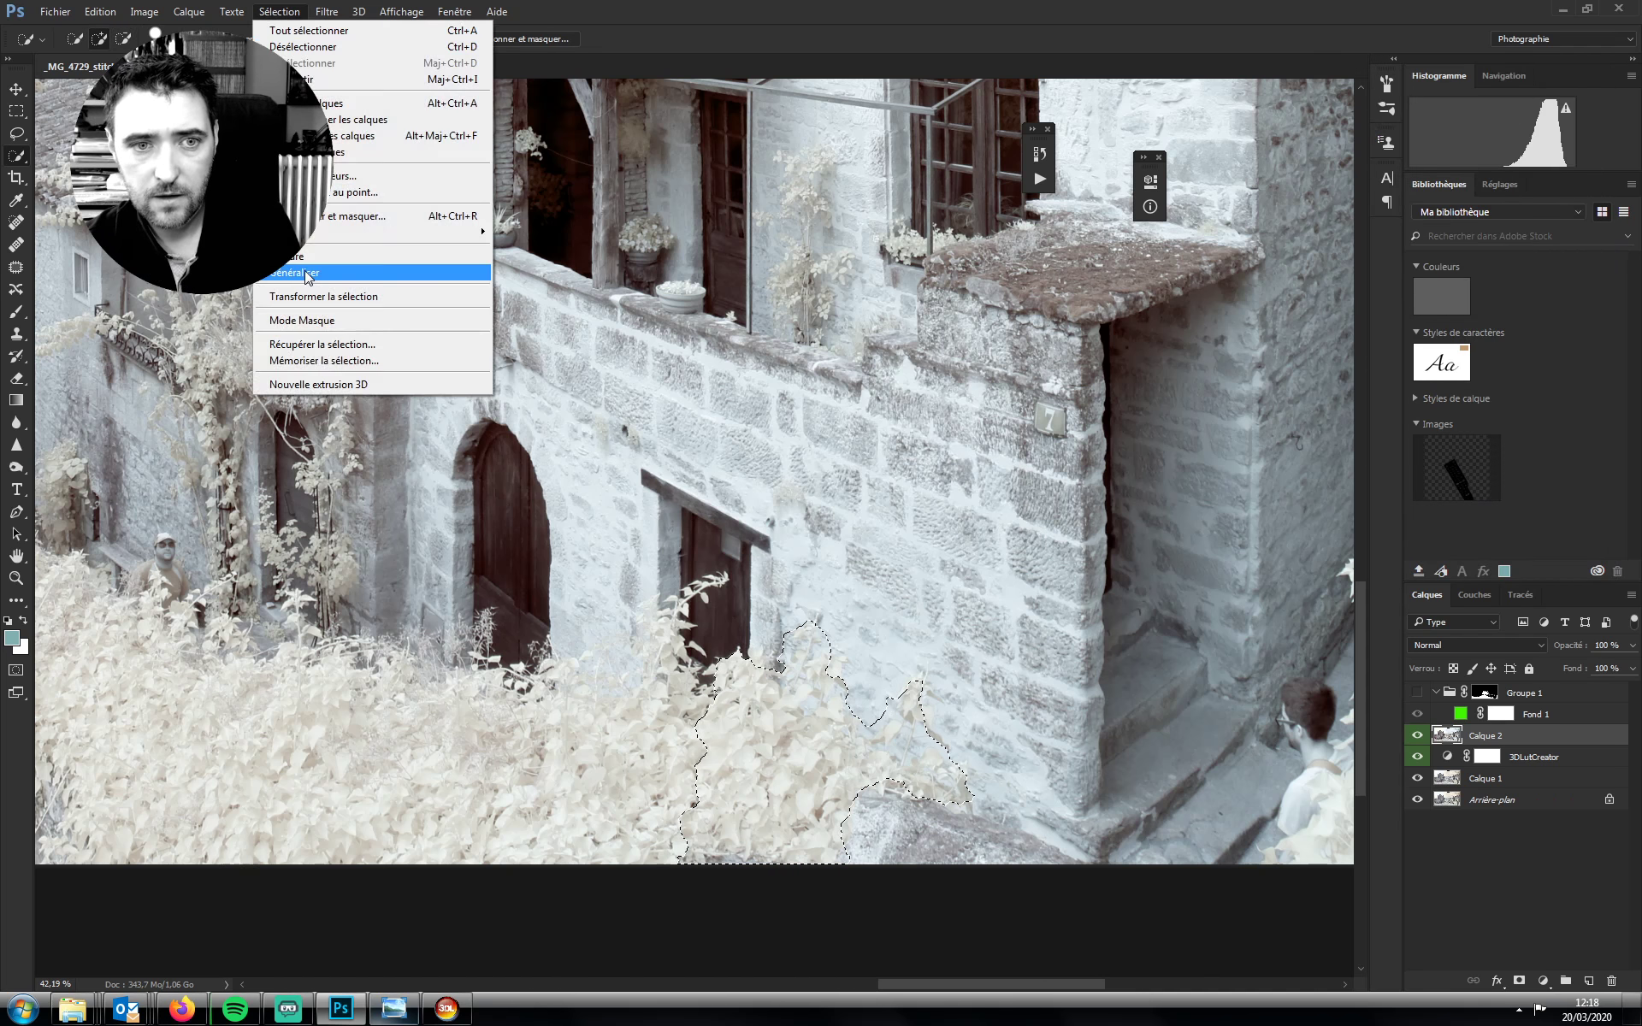
pyautogui.click(368, 216)
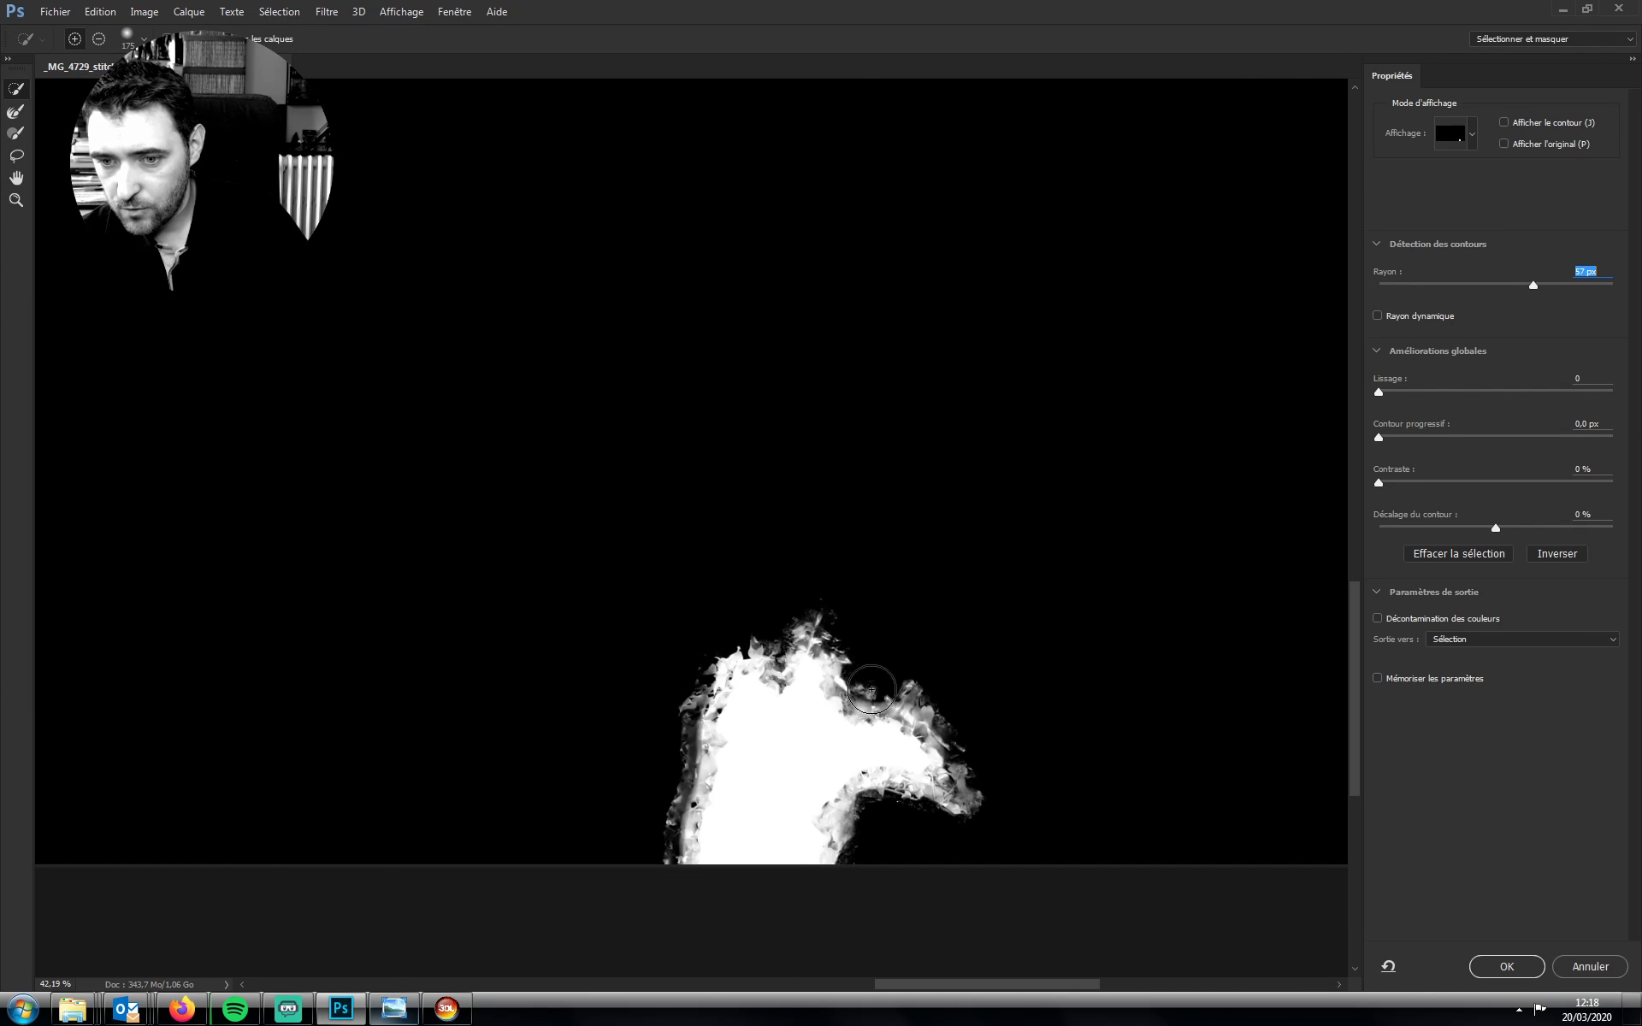
pyautogui.click(1589, 285)
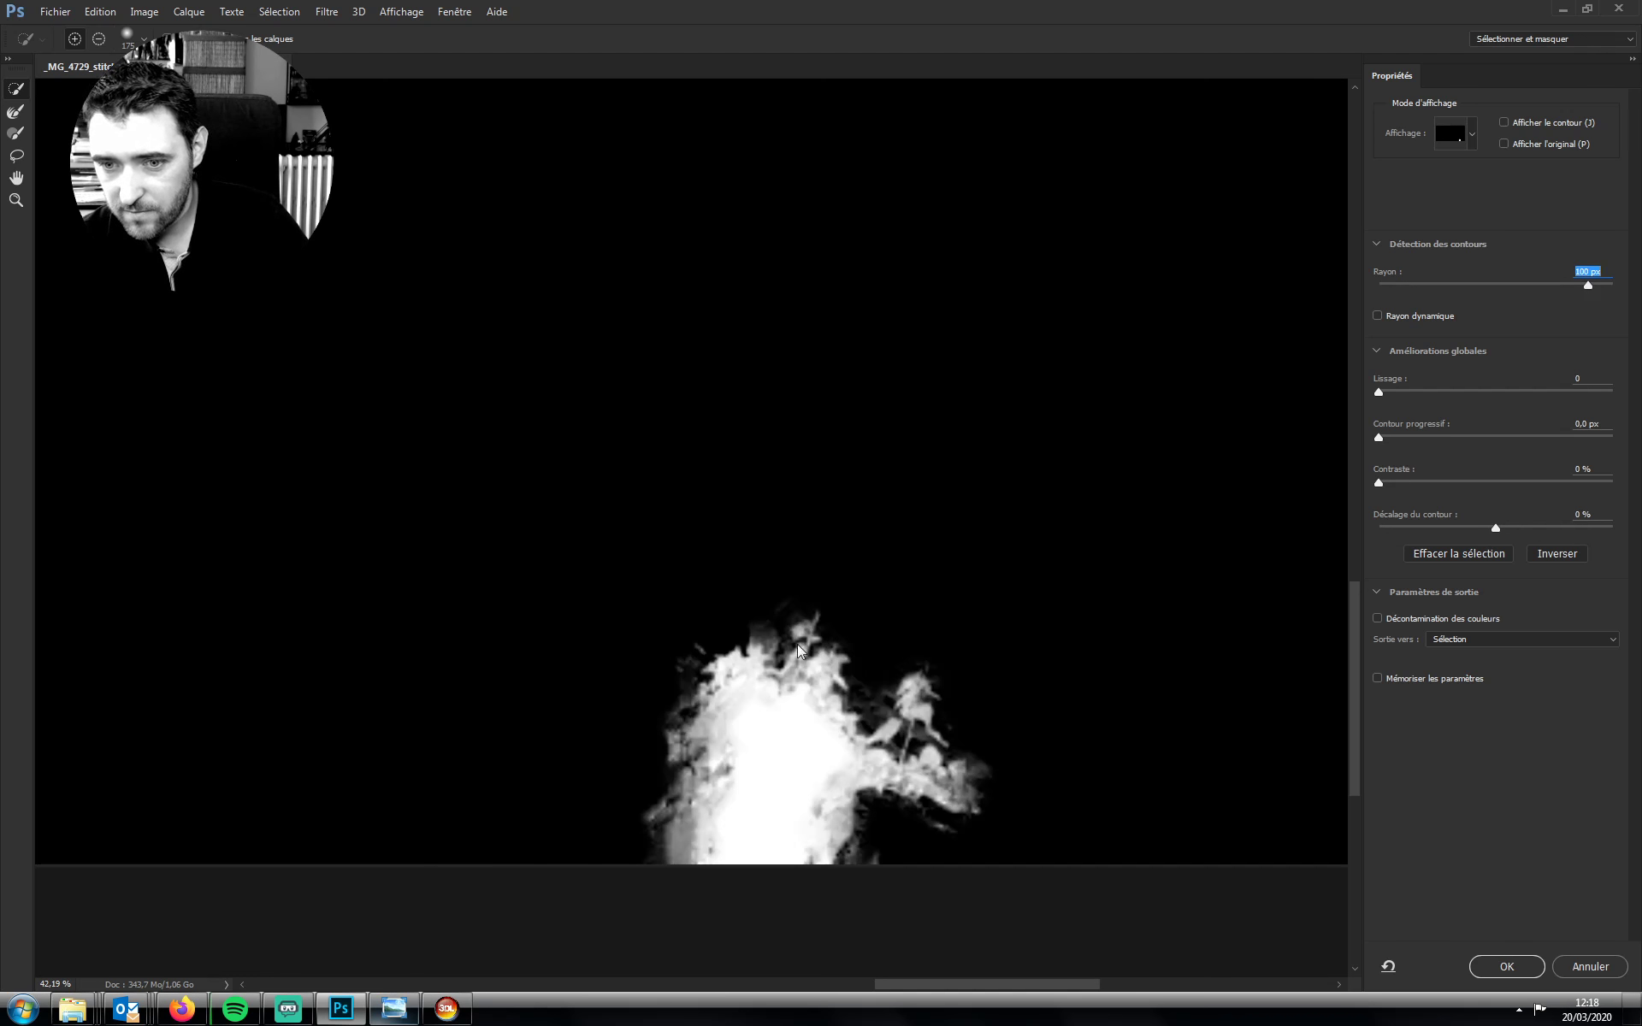
pyautogui.click(1561, 284)
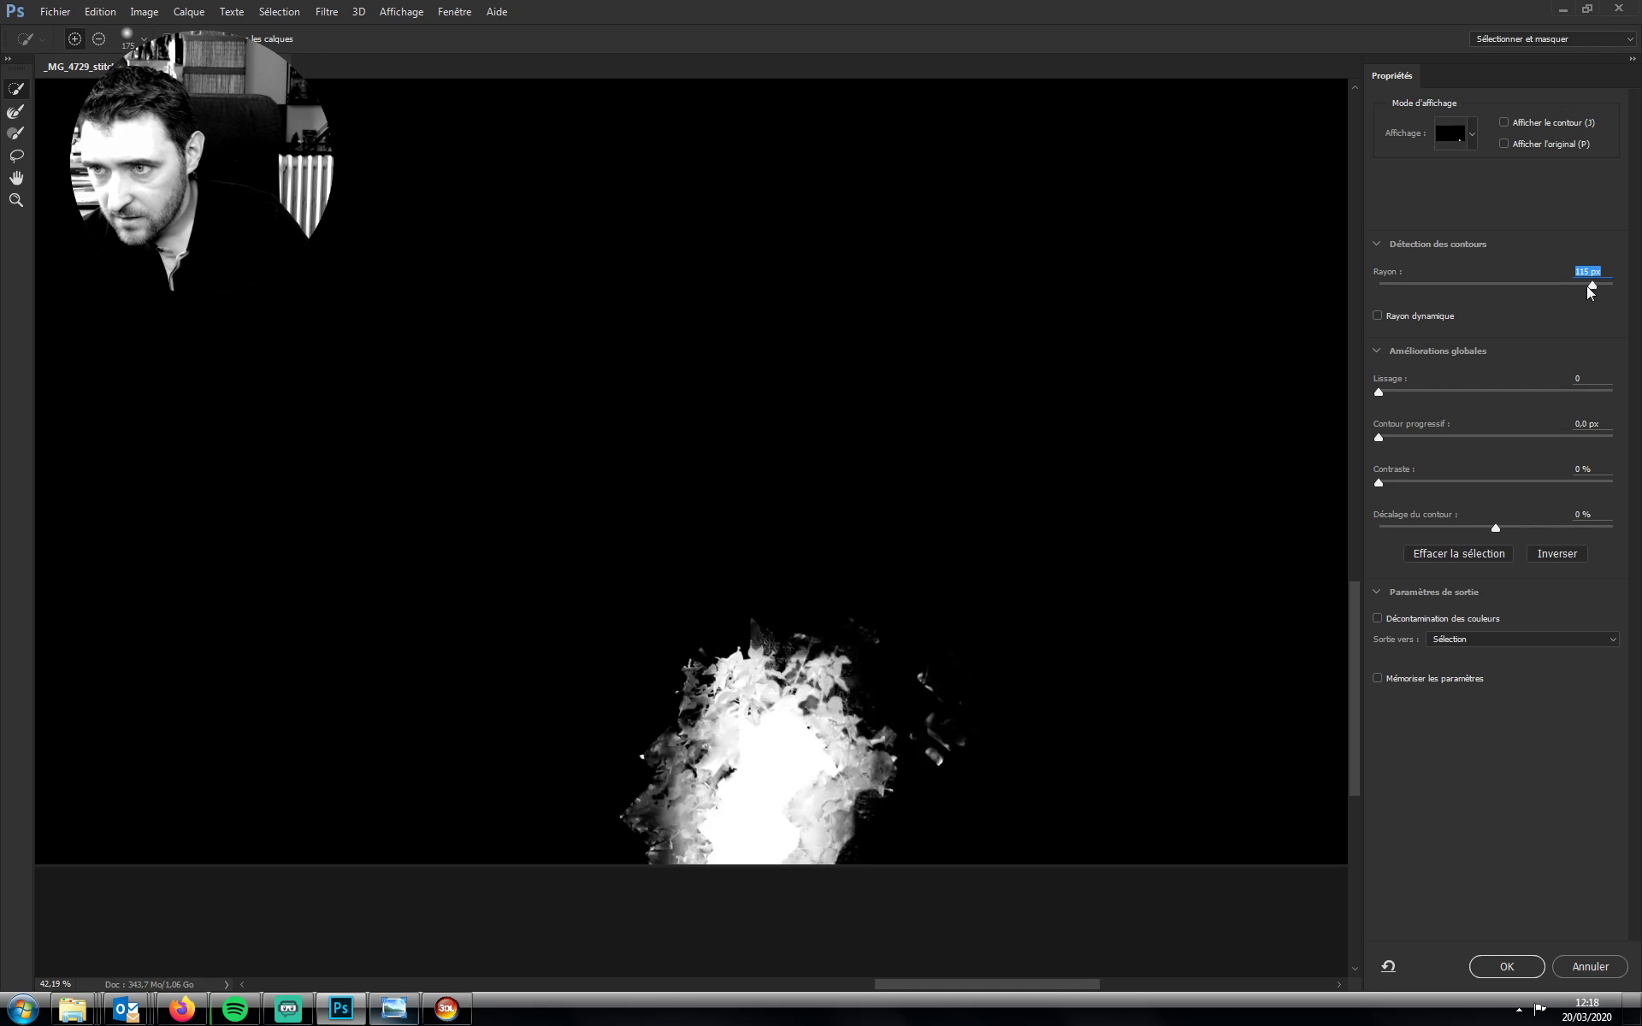
pyautogui.moveTo(1588, 291); pyautogui.dragTo(1579, 292)
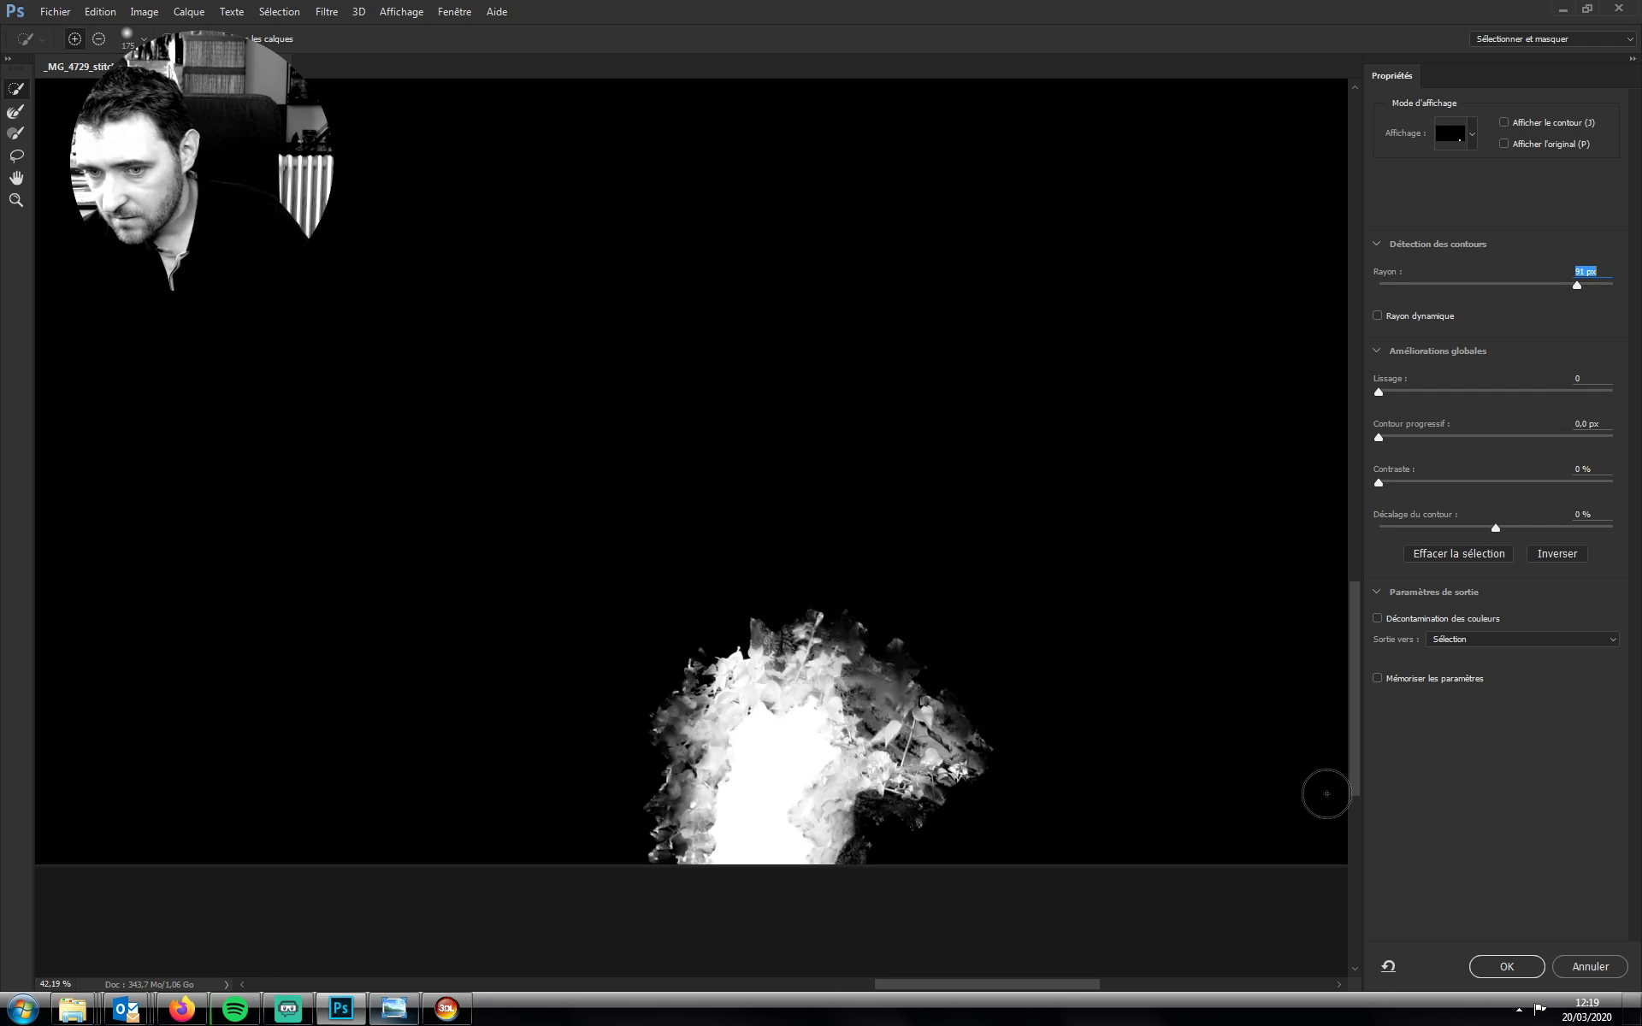
pyautogui.click(1493, 965)
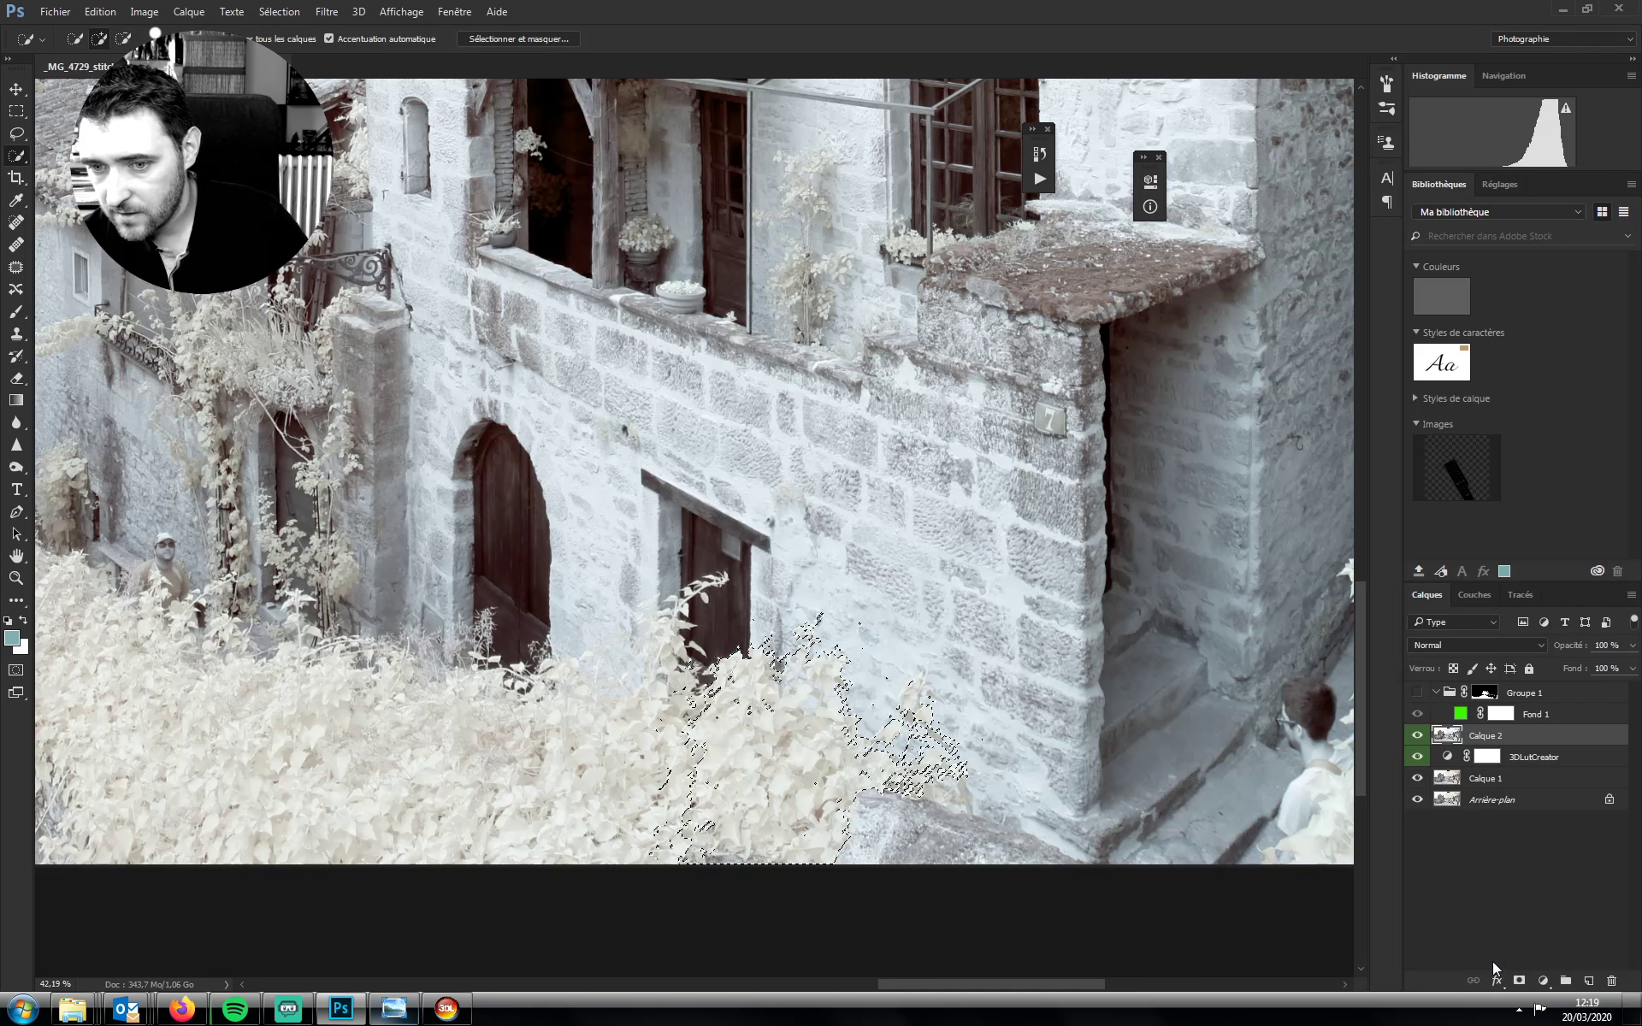
# Display the Groupe 1 mask and brush white over the selected foliage at the end of the hedge
pyautogui.click(1486, 692)
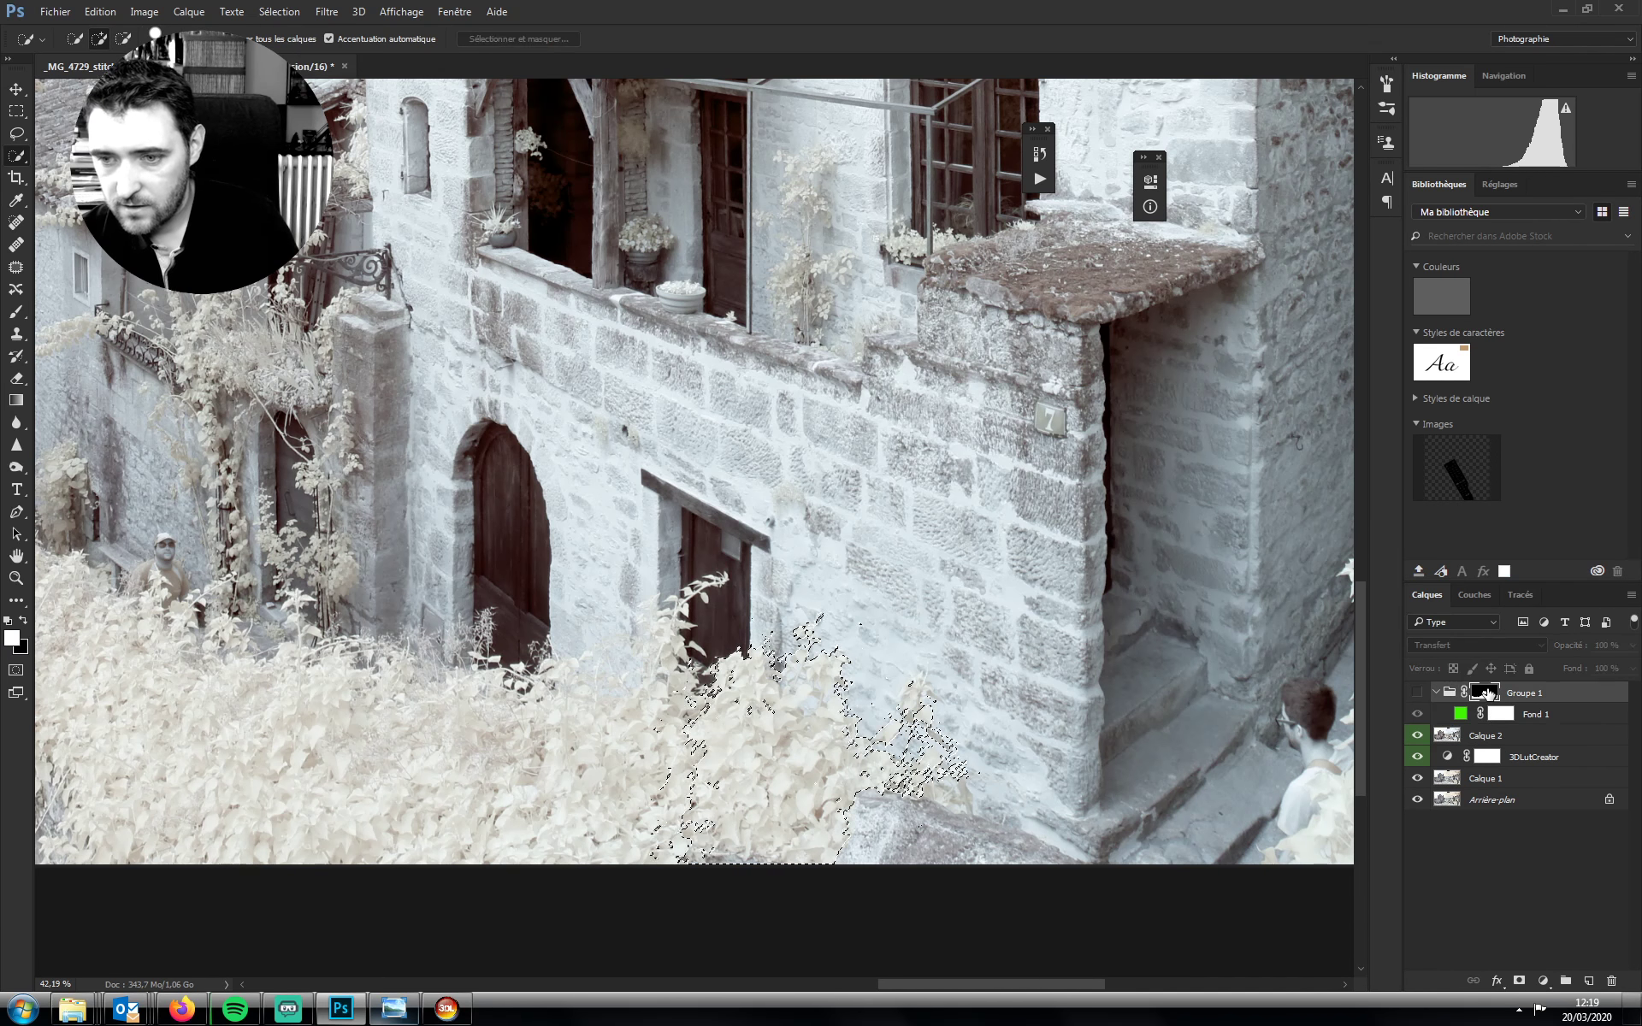
pyautogui.keyDown('alt'); pyautogui.click(1486, 693); pyautogui.keyUp('alt')
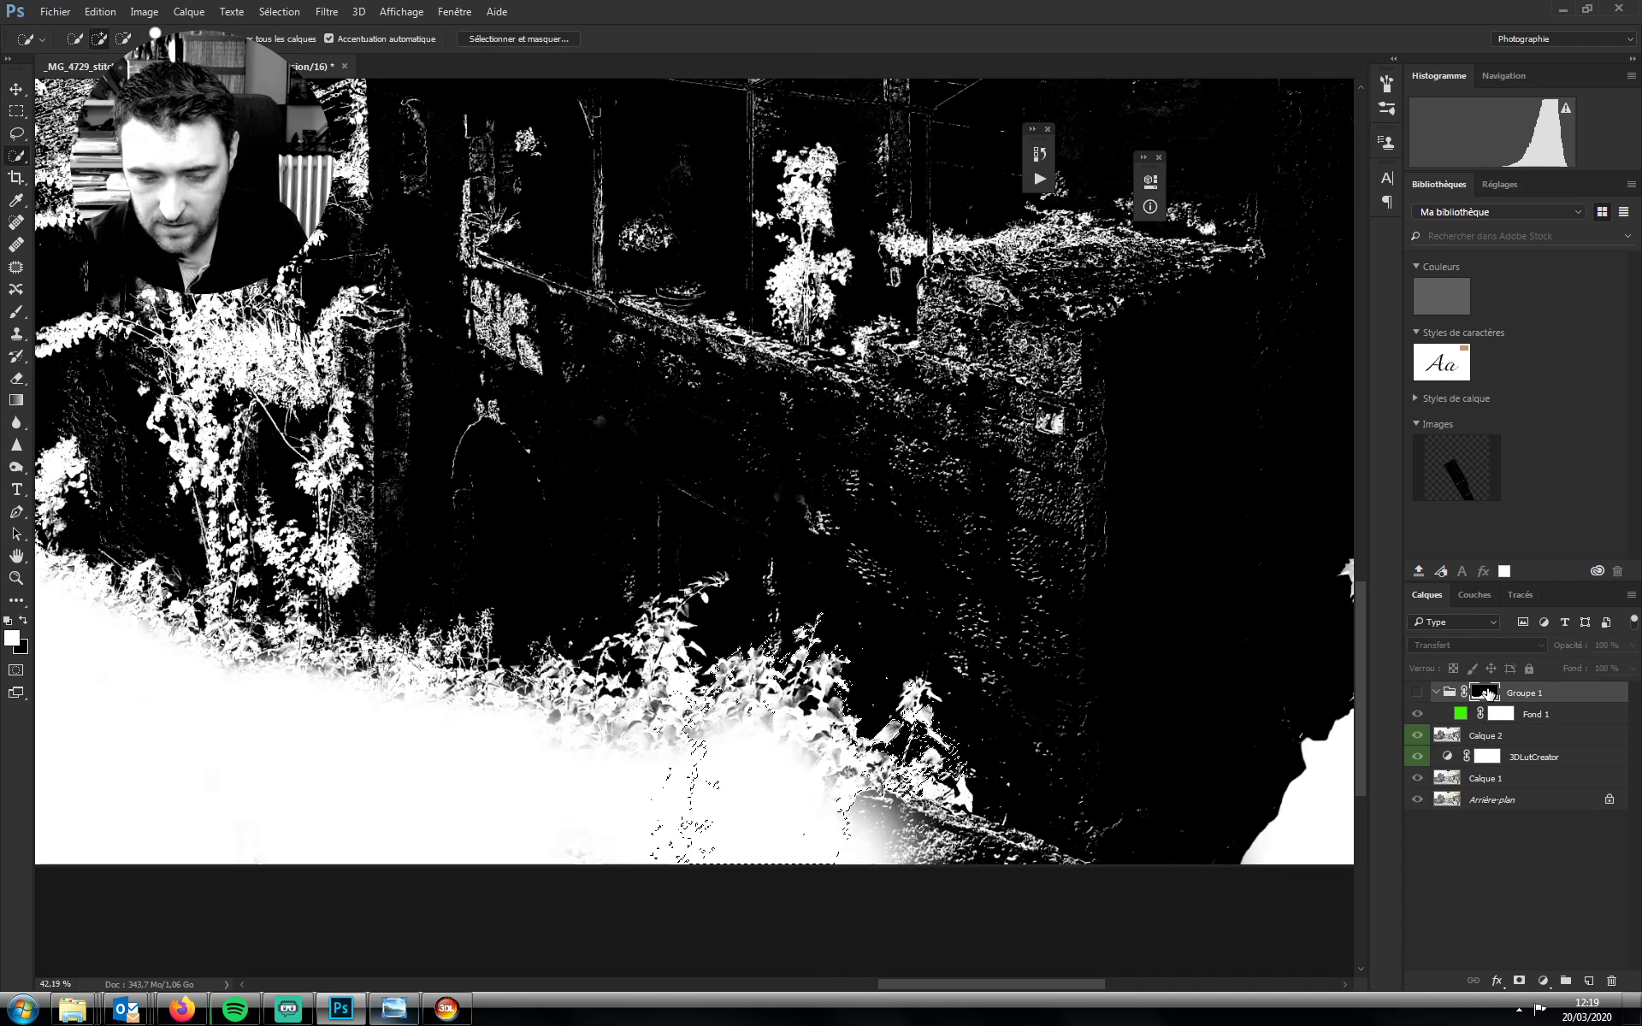
pyautogui.press('b')
pyautogui.moveTo(921, 735)
pyautogui.mouseDown()
pyautogui.moveTo(765, 816)
pyautogui.moveTo(719, 725)
pyautogui.mouseUp()
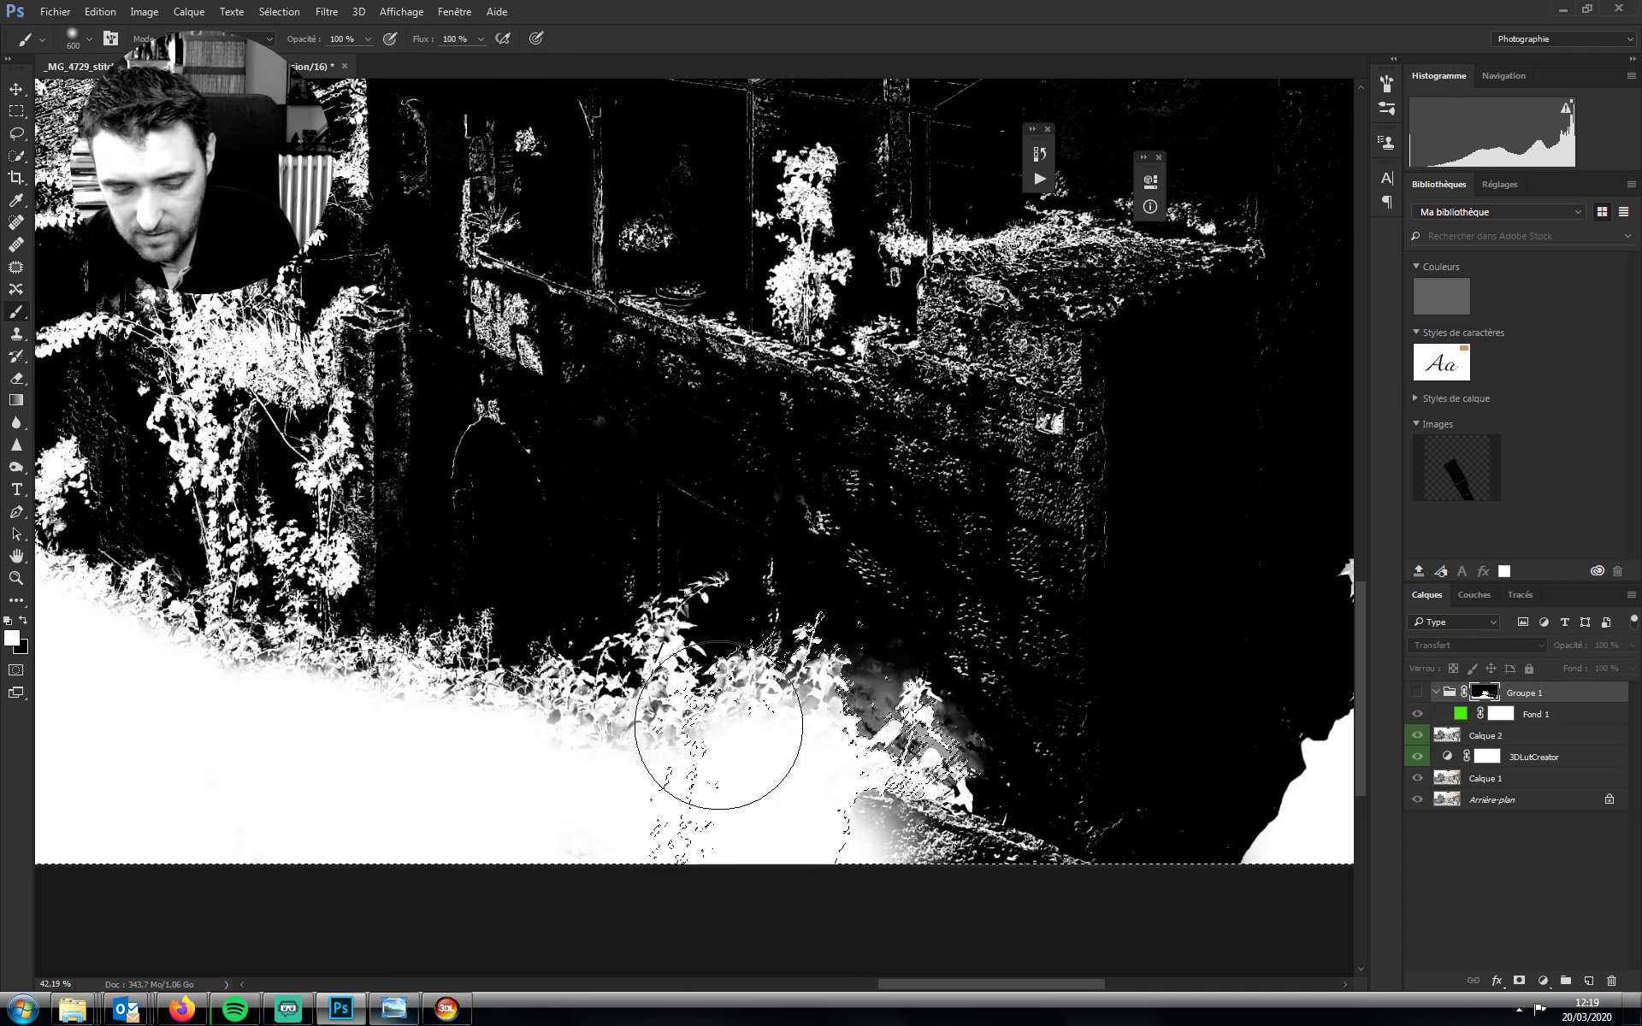
# Paint the wall and ledge around the hedge's end black on the mask with a 300 px brush
pyautogui.press('x')
pyautogui.press('[')
pyautogui.press('[')
pyautogui.press('[')
pyautogui.moveTo(842, 684)
pyautogui.mouseDown()
pyautogui.moveTo(859, 657)
pyautogui.moveTo(889, 821)
pyautogui.moveTo(1100, 872)
pyautogui.mouseUp()
pyautogui.moveTo(1042, 783)
pyautogui.mouseDown()
pyautogui.moveTo(932, 736)
pyautogui.moveTo(919, 701)
pyautogui.moveTo(973, 704)
pyautogui.mouseUp()
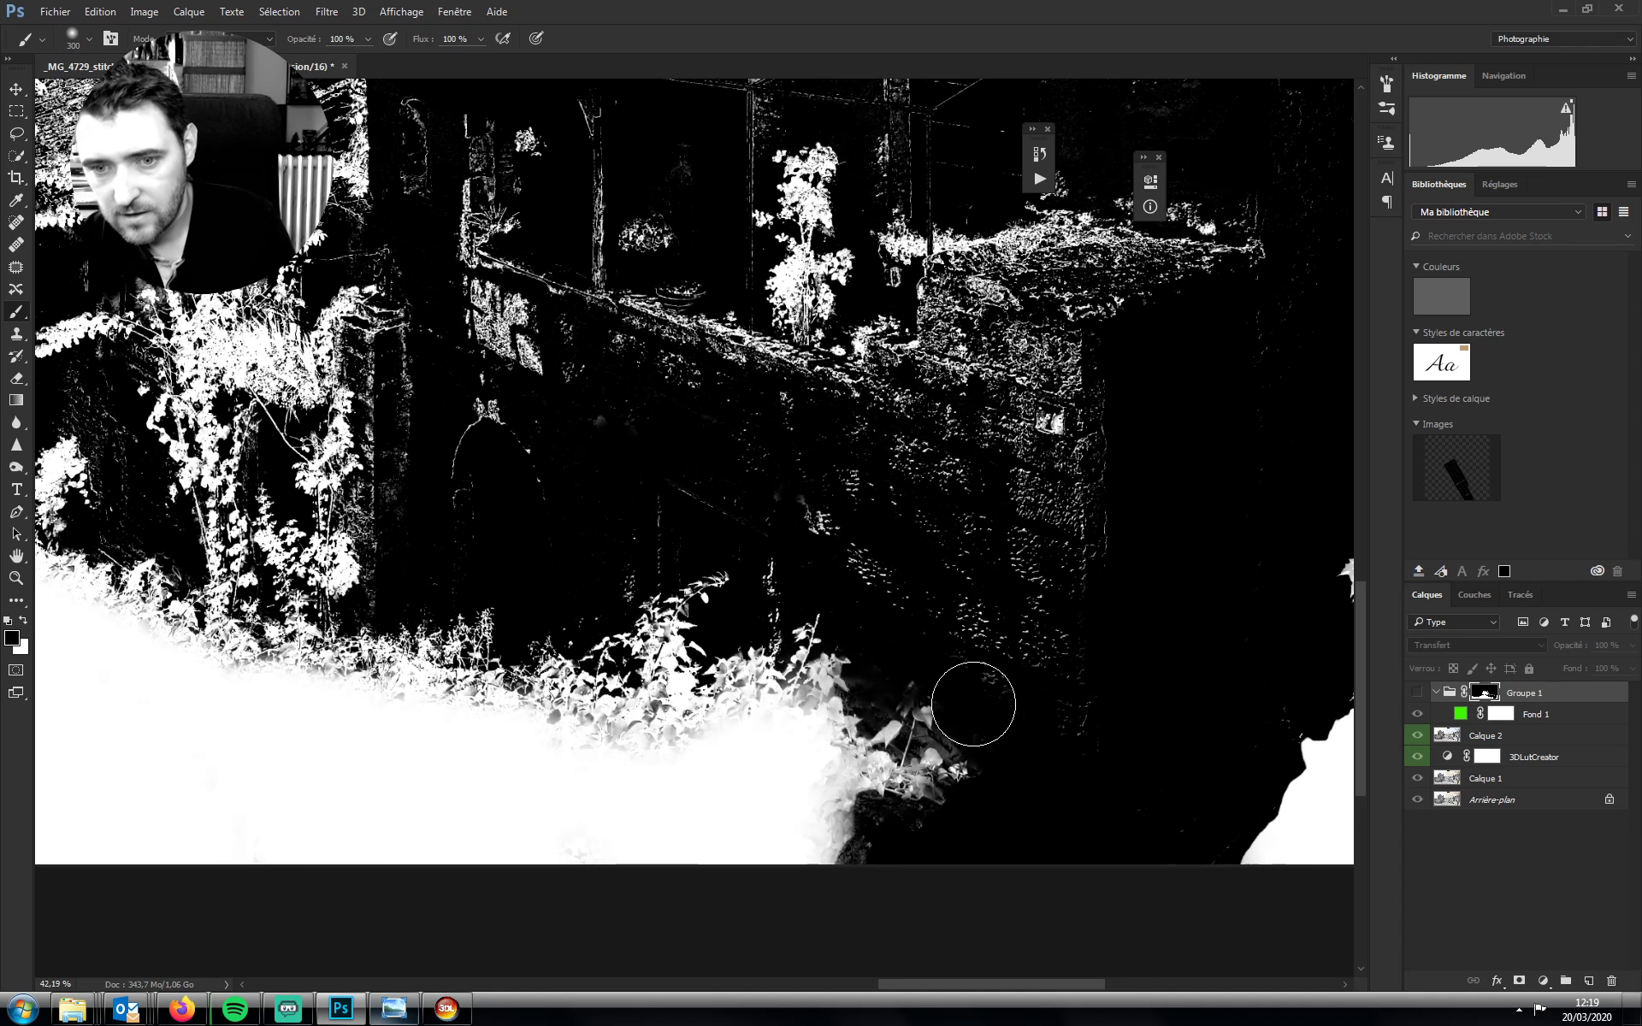
# Leave the mask view and save the document
pyautogui.click(1526, 695)
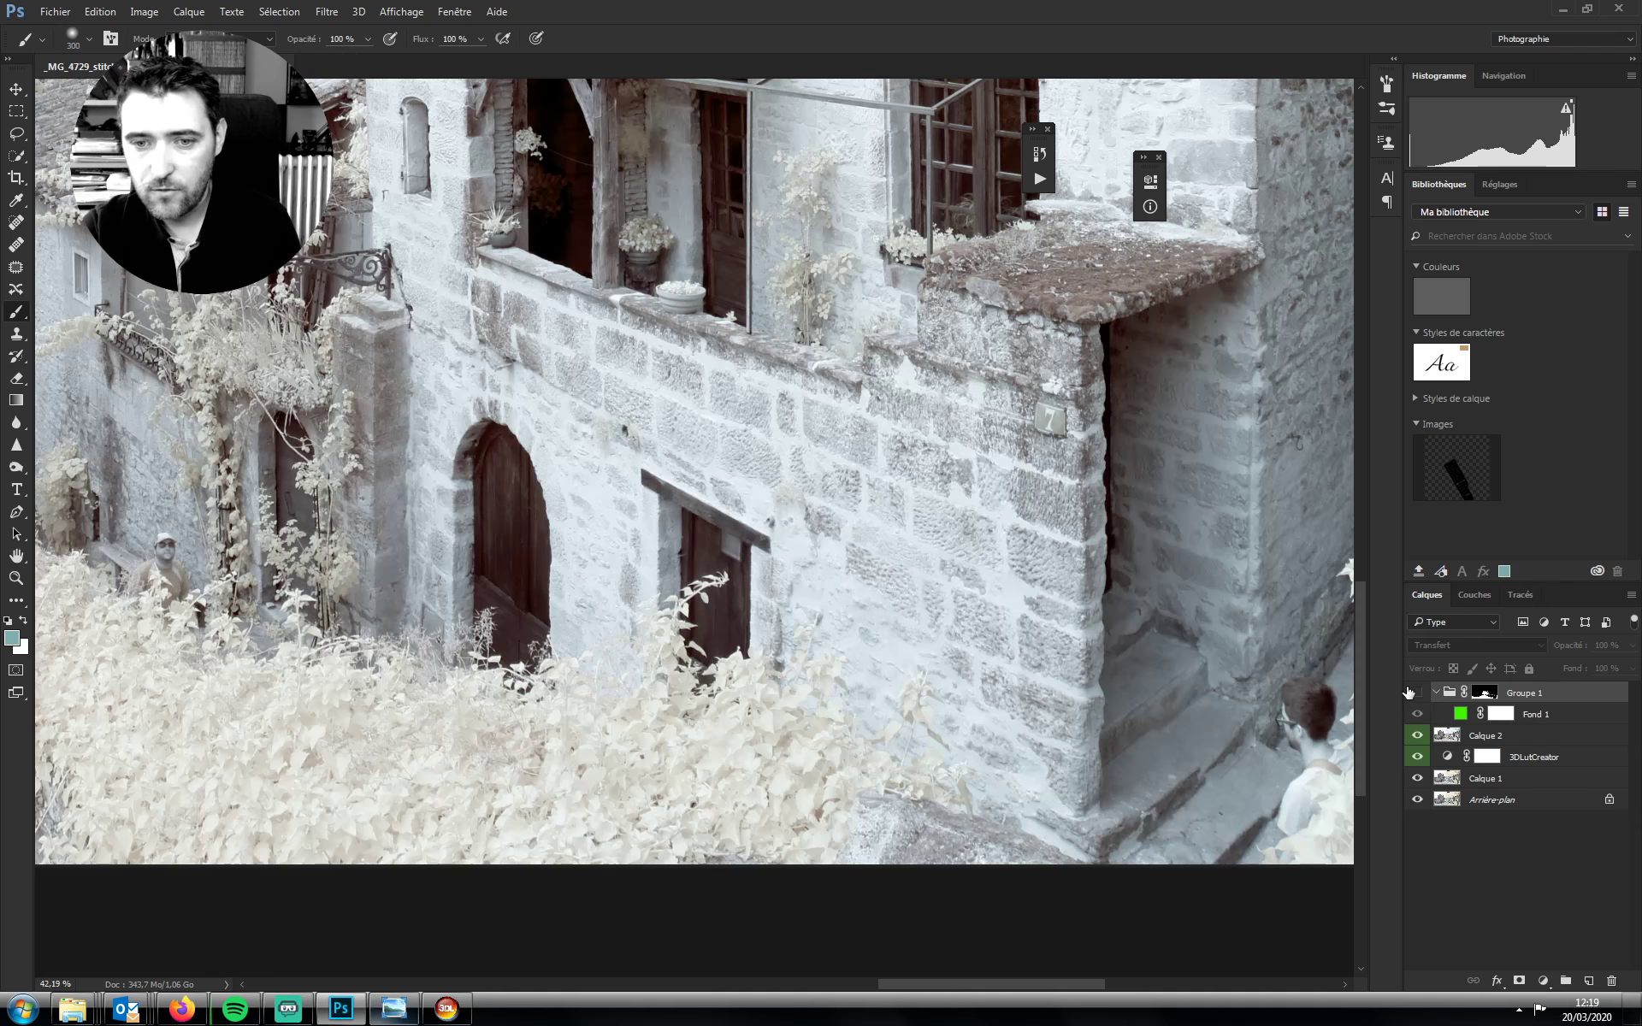
pyautogui.hotkey('ctrl', 's')
pyautogui.hotkey('ctrl', '-')
pyautogui.hotkey('ctrl', '-')
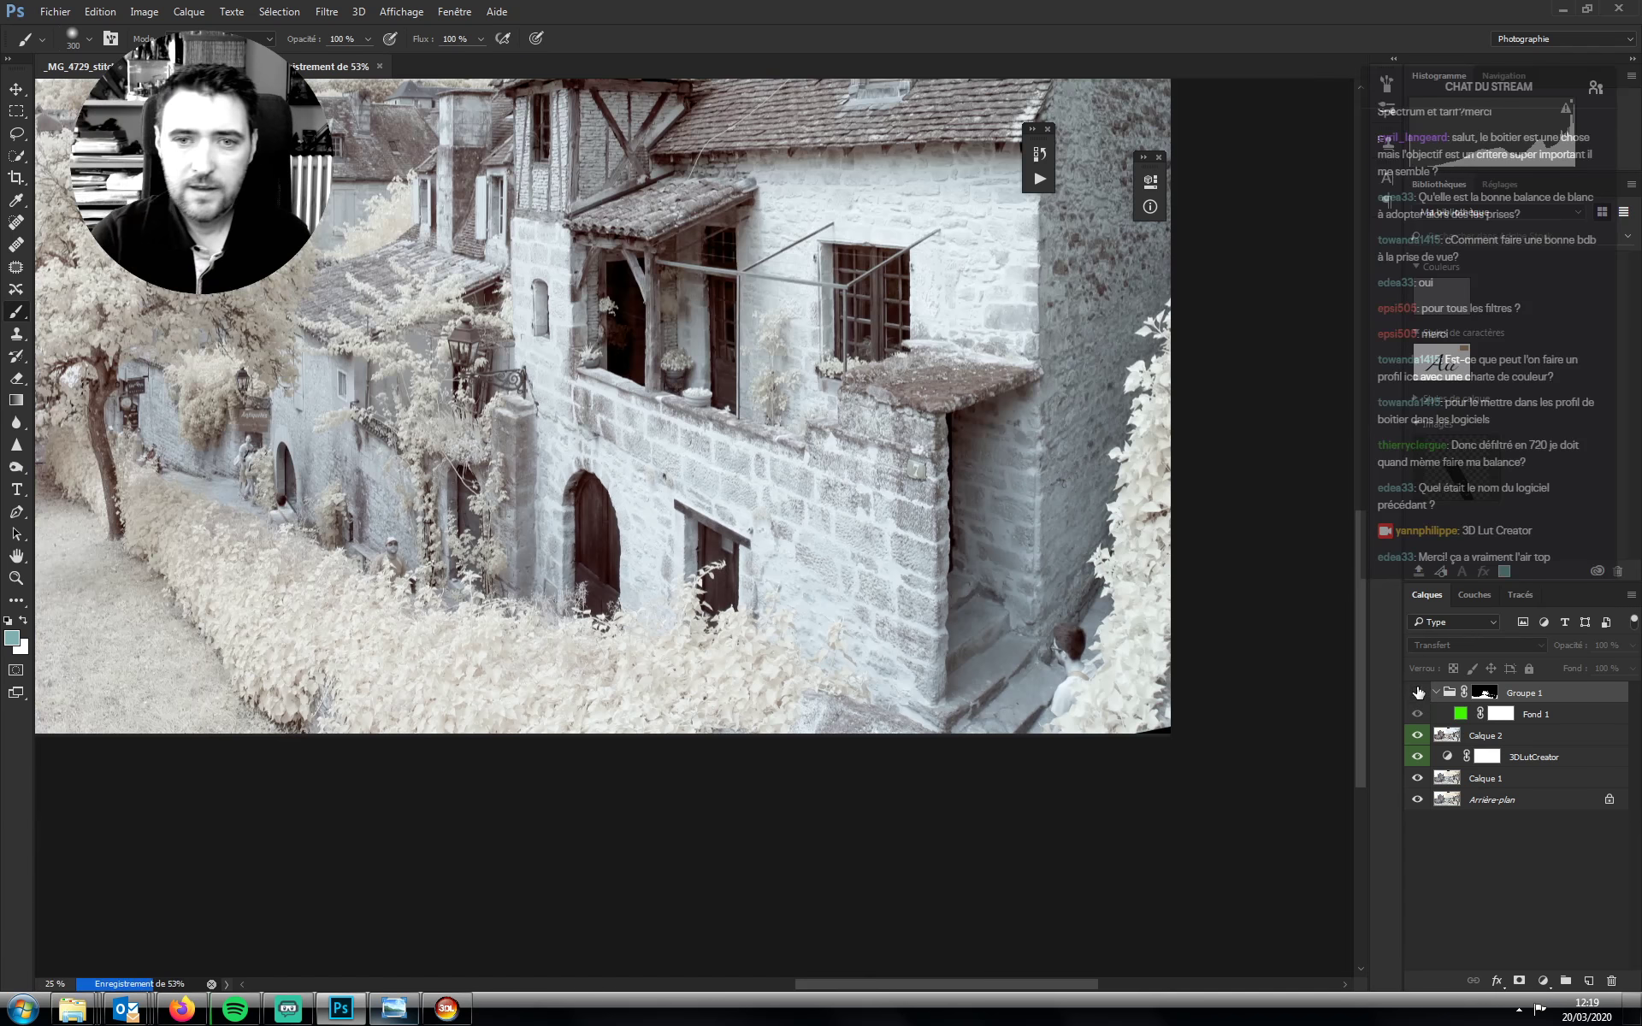
pyautogui.hotkey('ctrl', '-')
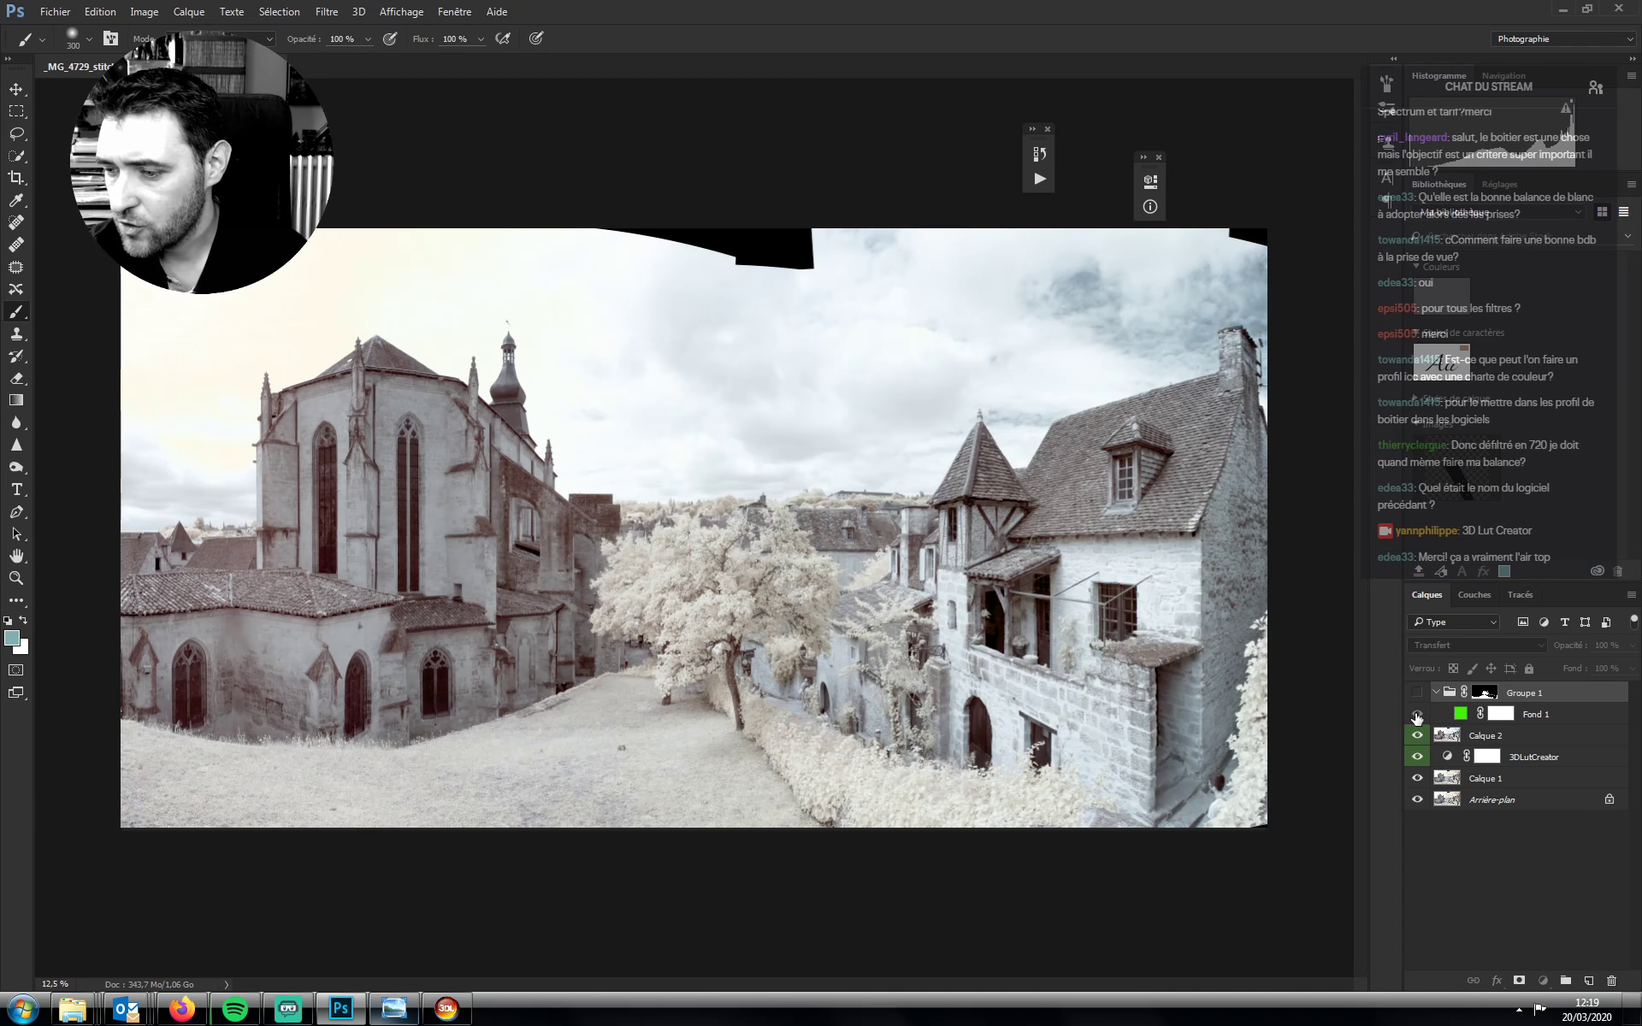
# Show Groupe 1, hide its green Fond 1 fill layer, and make Calque 2 the active layer
pyautogui.click(1422, 733)
pyautogui.click(1417, 691)
pyautogui.click(1417, 713)
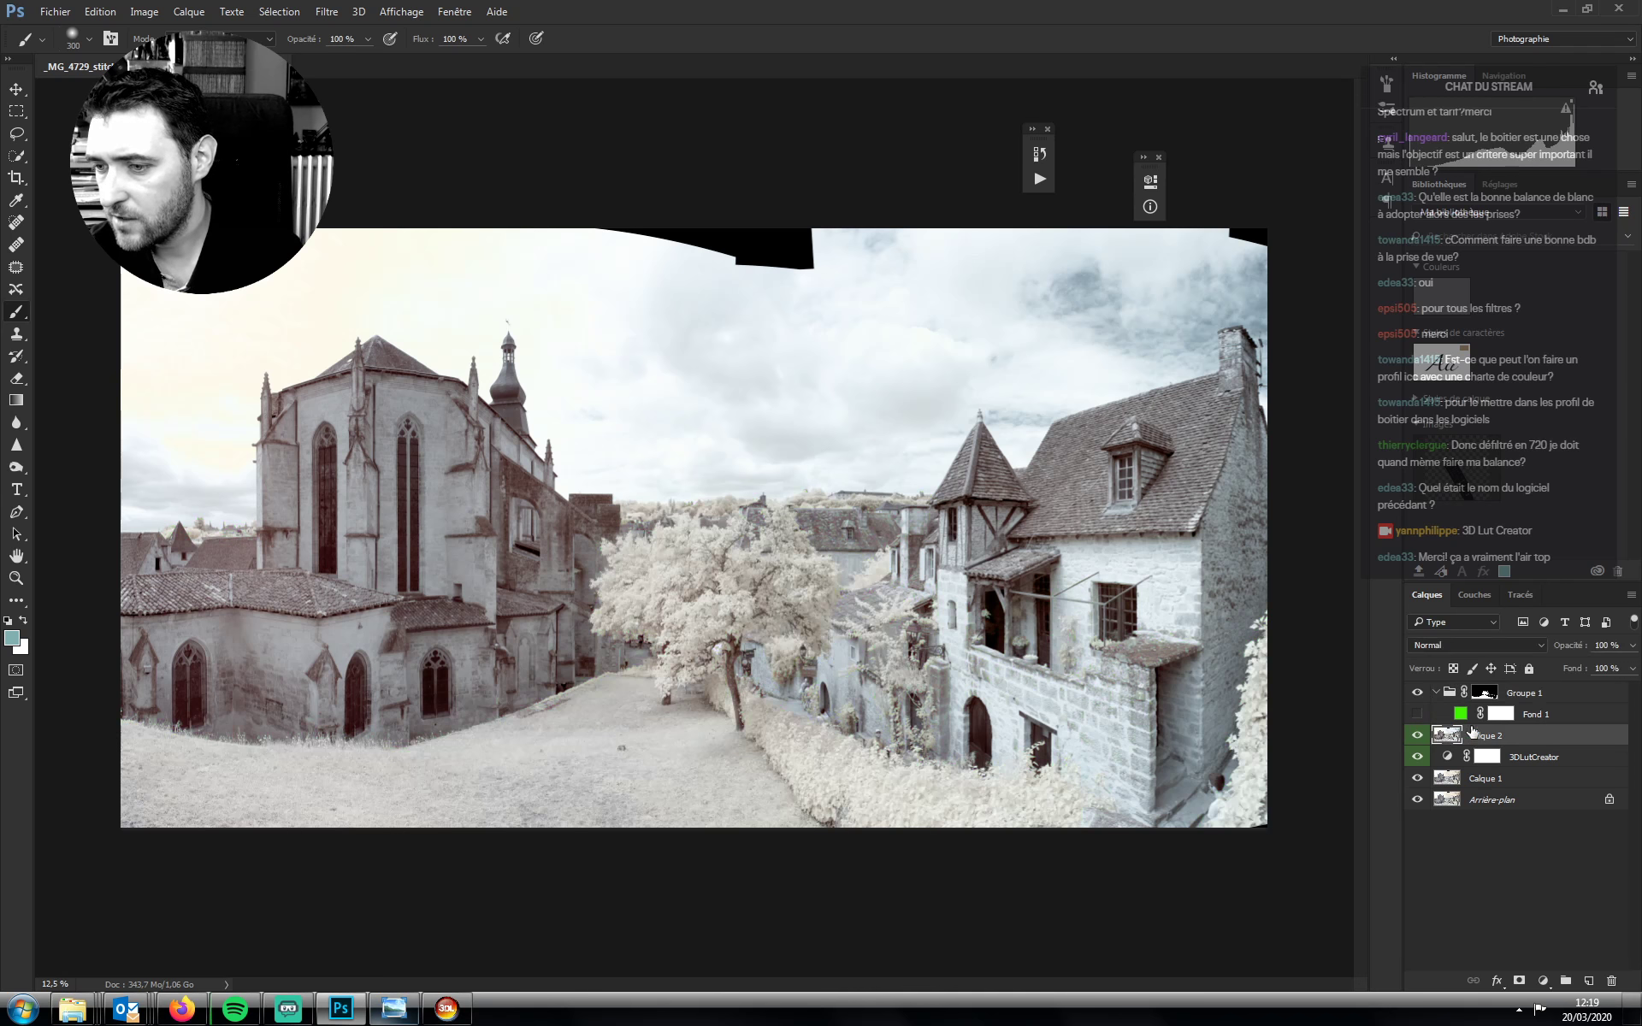
# Add a new empty layer above Calque 2, delete Calque 2, and make the new layer active
pyautogui.click(1587, 981)
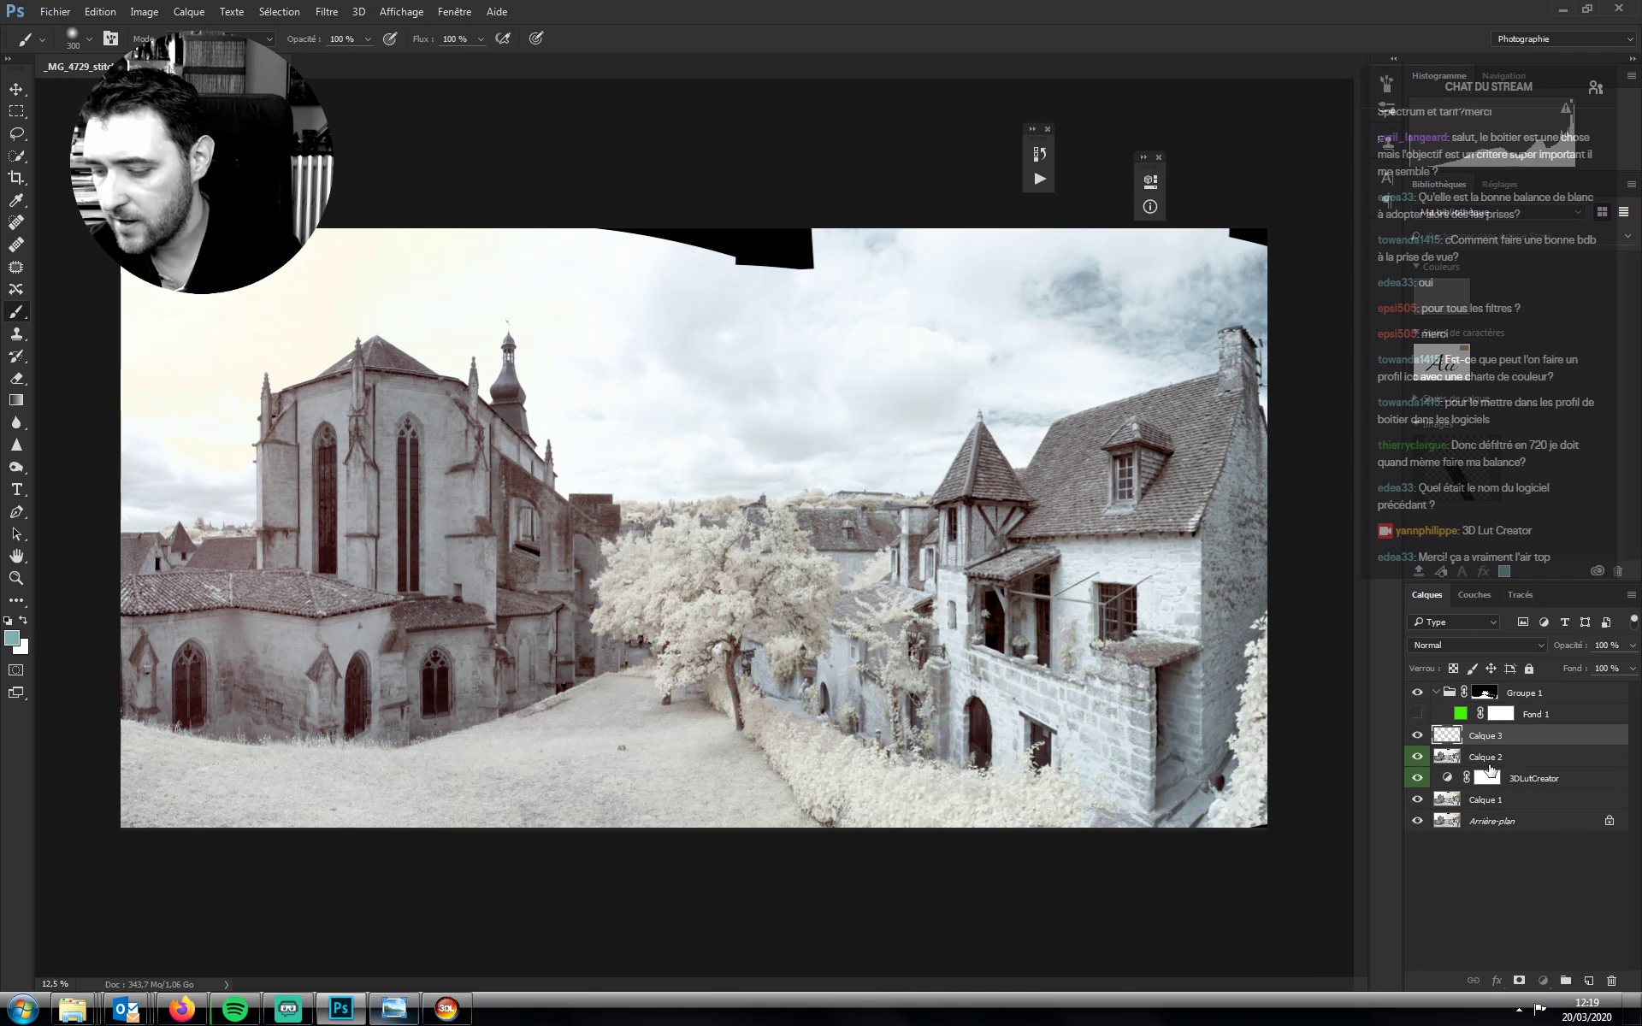
pyautogui.click(1459, 755)
pyautogui.press('d')
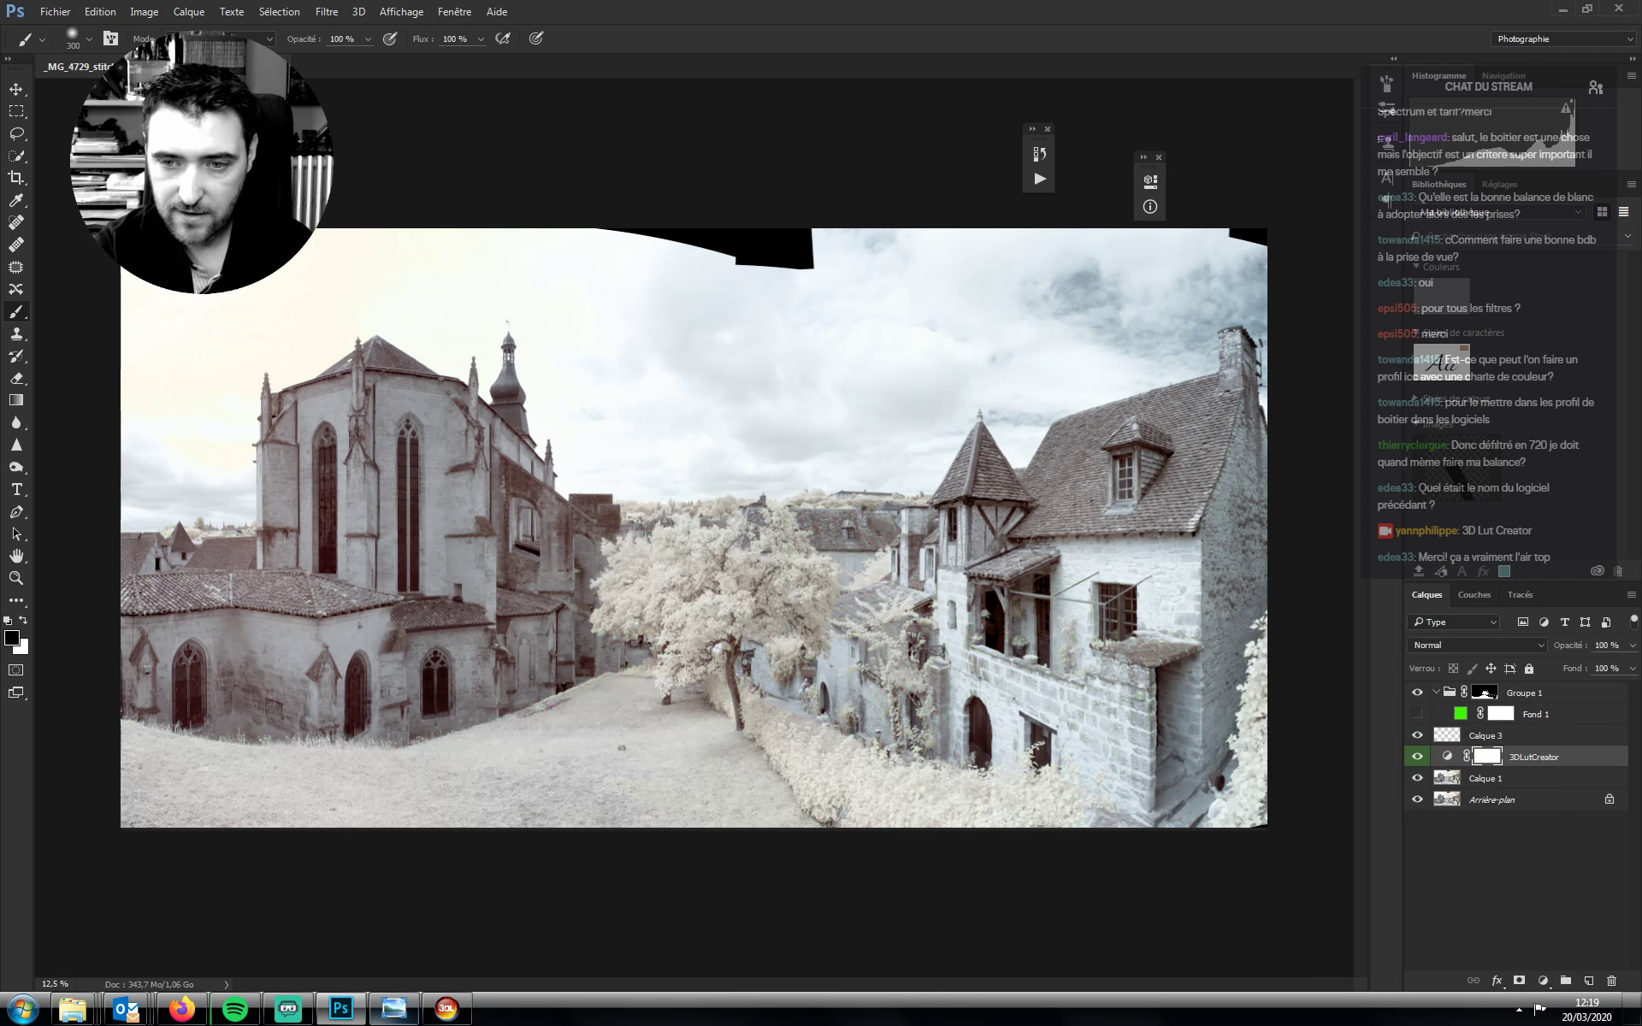
pyautogui.hotkey('alt', ']')
# Clone wall texture over the hair and glasses of the man on the steps on Calque 3 with the Clone Stamp
pyautogui.press('z')
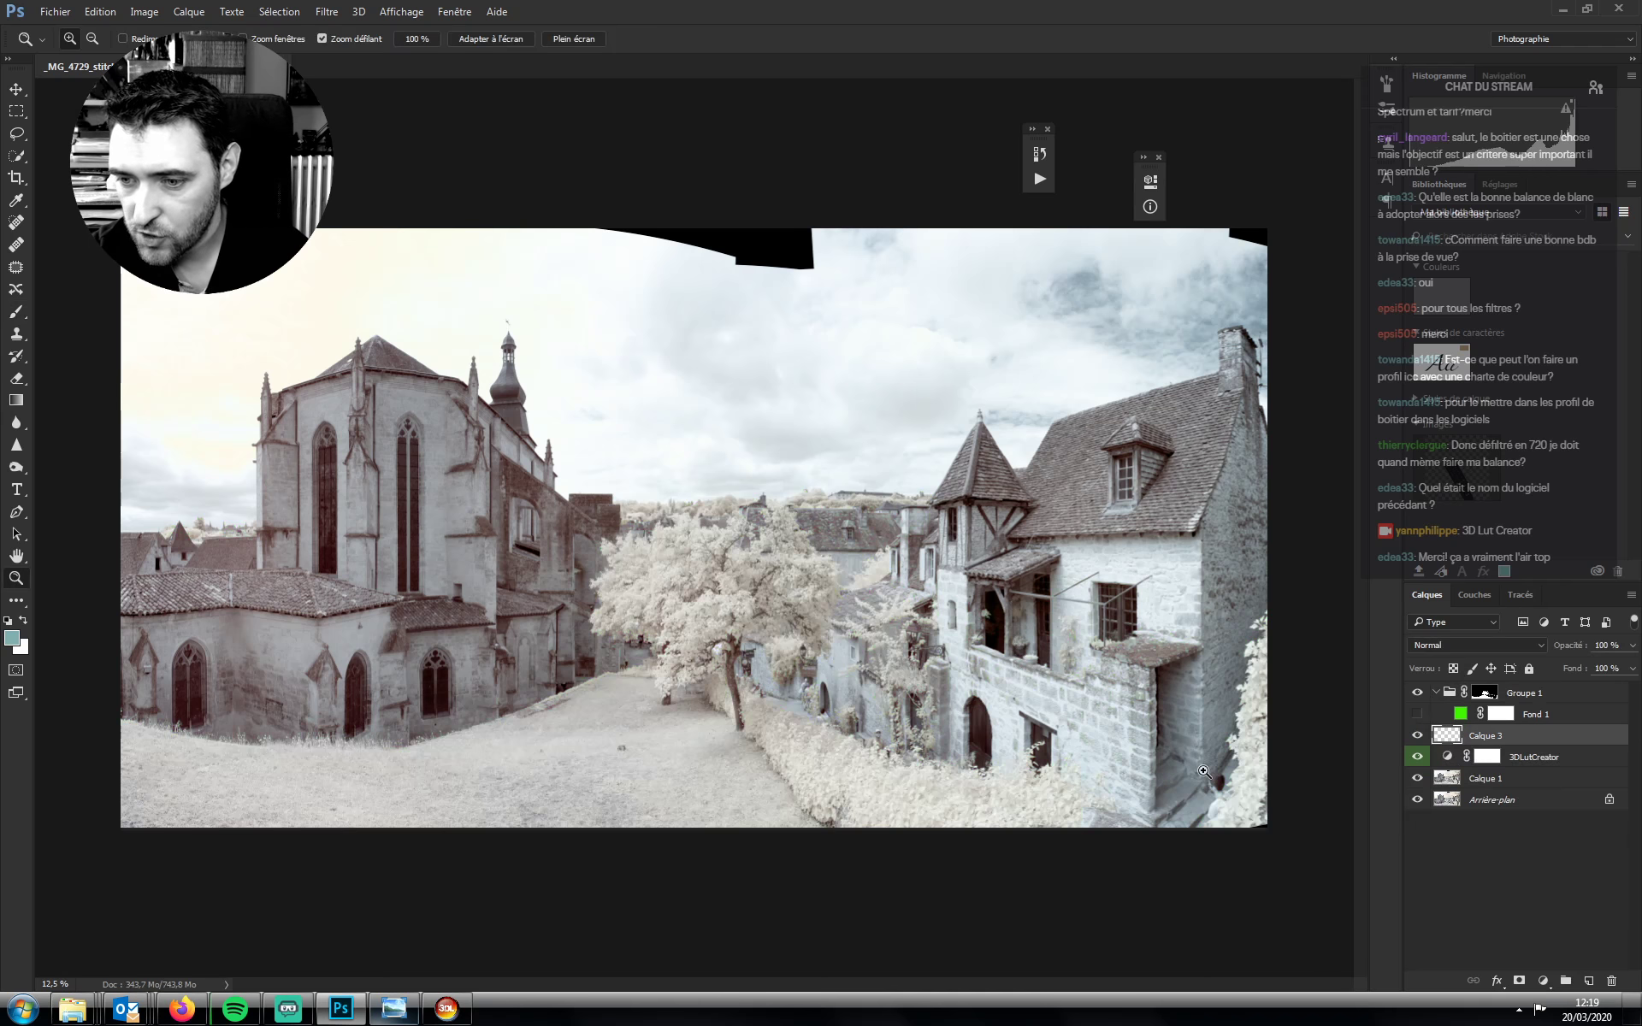
pyautogui.moveTo(1204, 772); pyautogui.dragTo(822, 658)
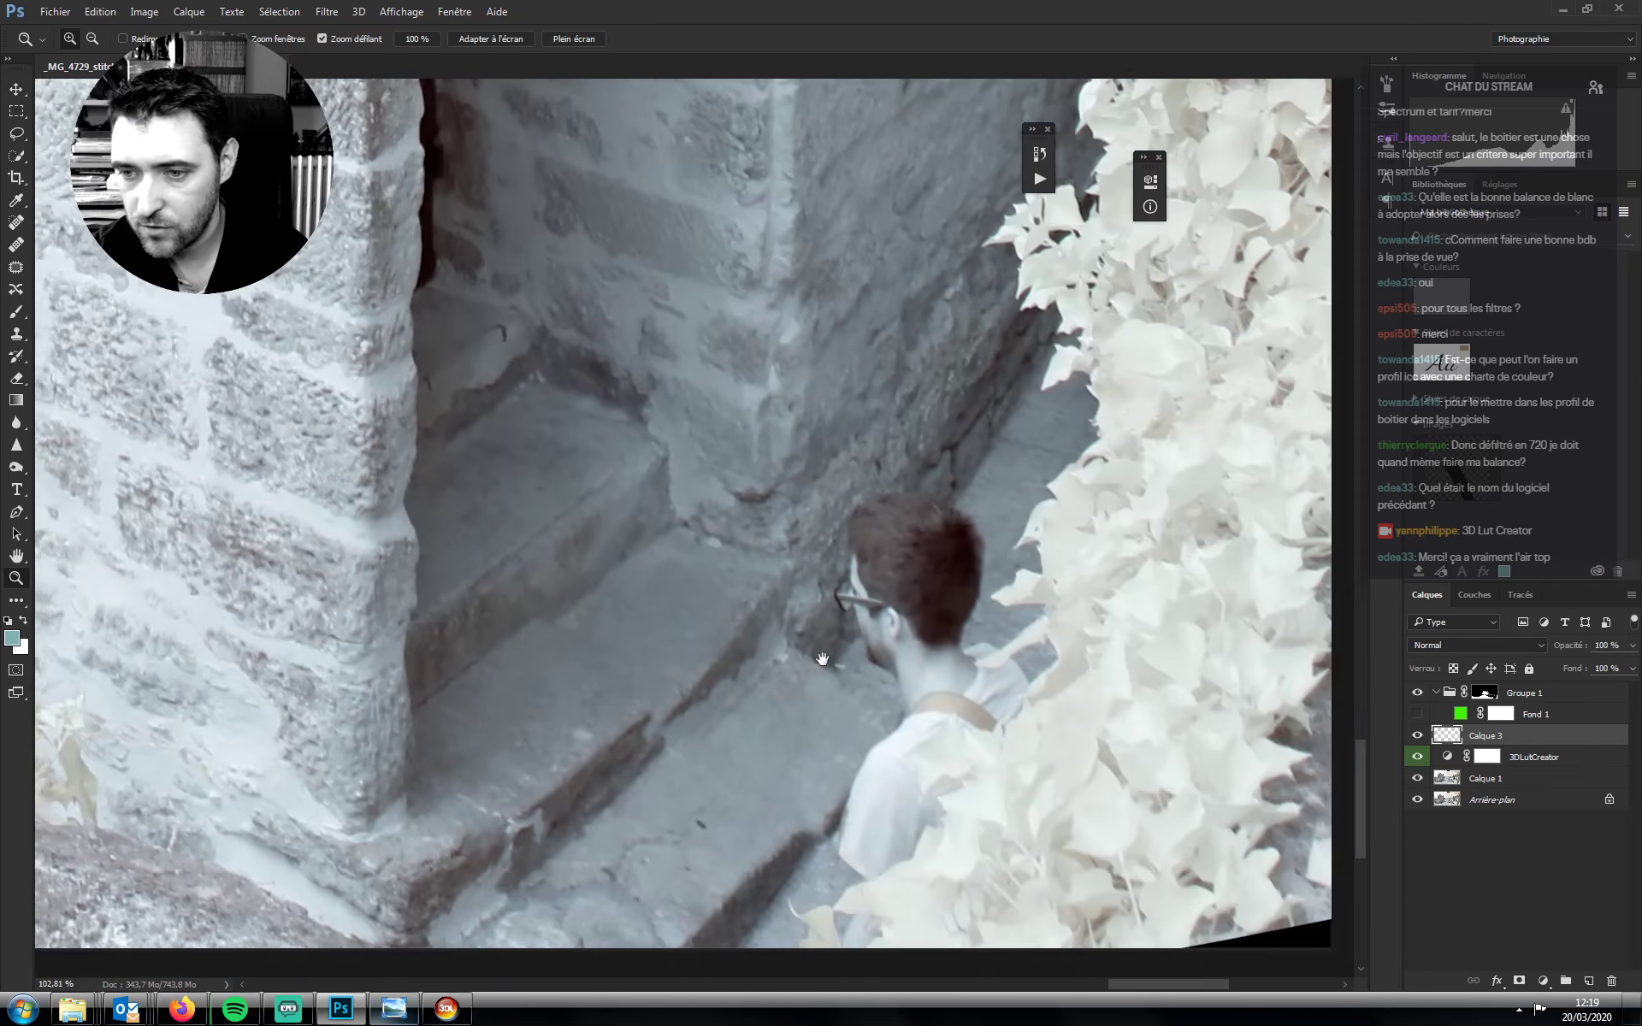
pyautogui.press('s')
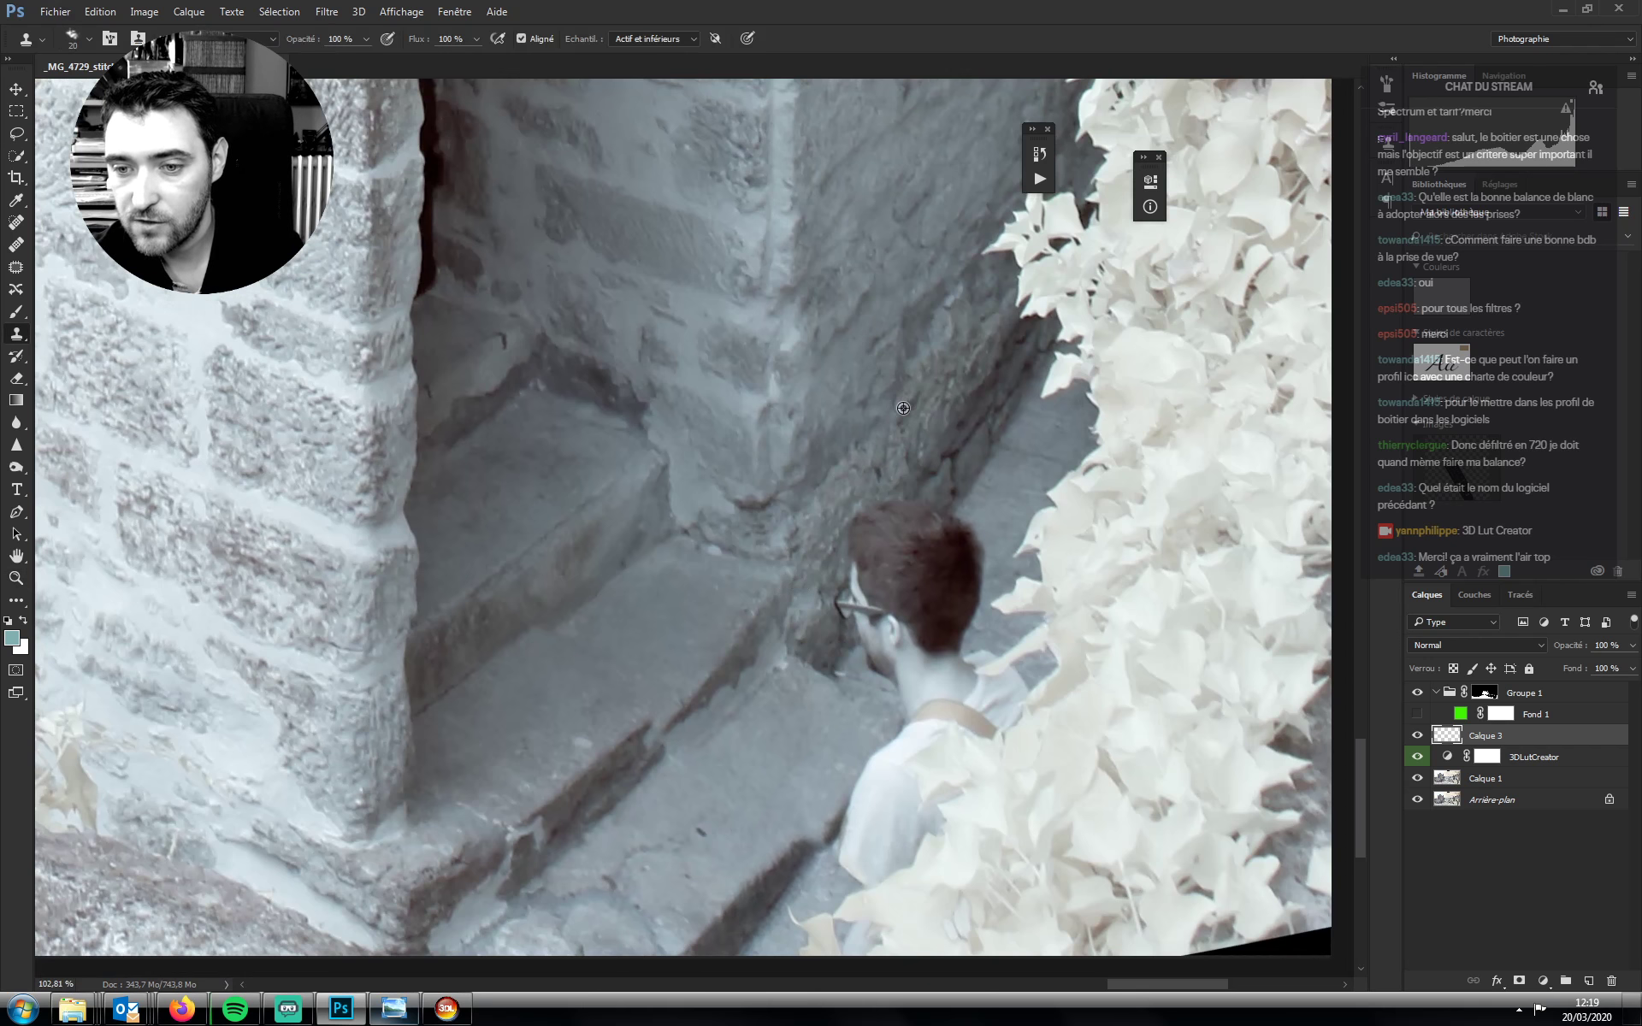
pyautogui.moveTo(887, 529)
pyautogui.mouseDown()
pyautogui.moveTo(867, 503)
pyautogui.moveTo(853, 527)
pyautogui.moveTo(909, 419)
pyautogui.moveTo(932, 518)
pyautogui.mouseUp()
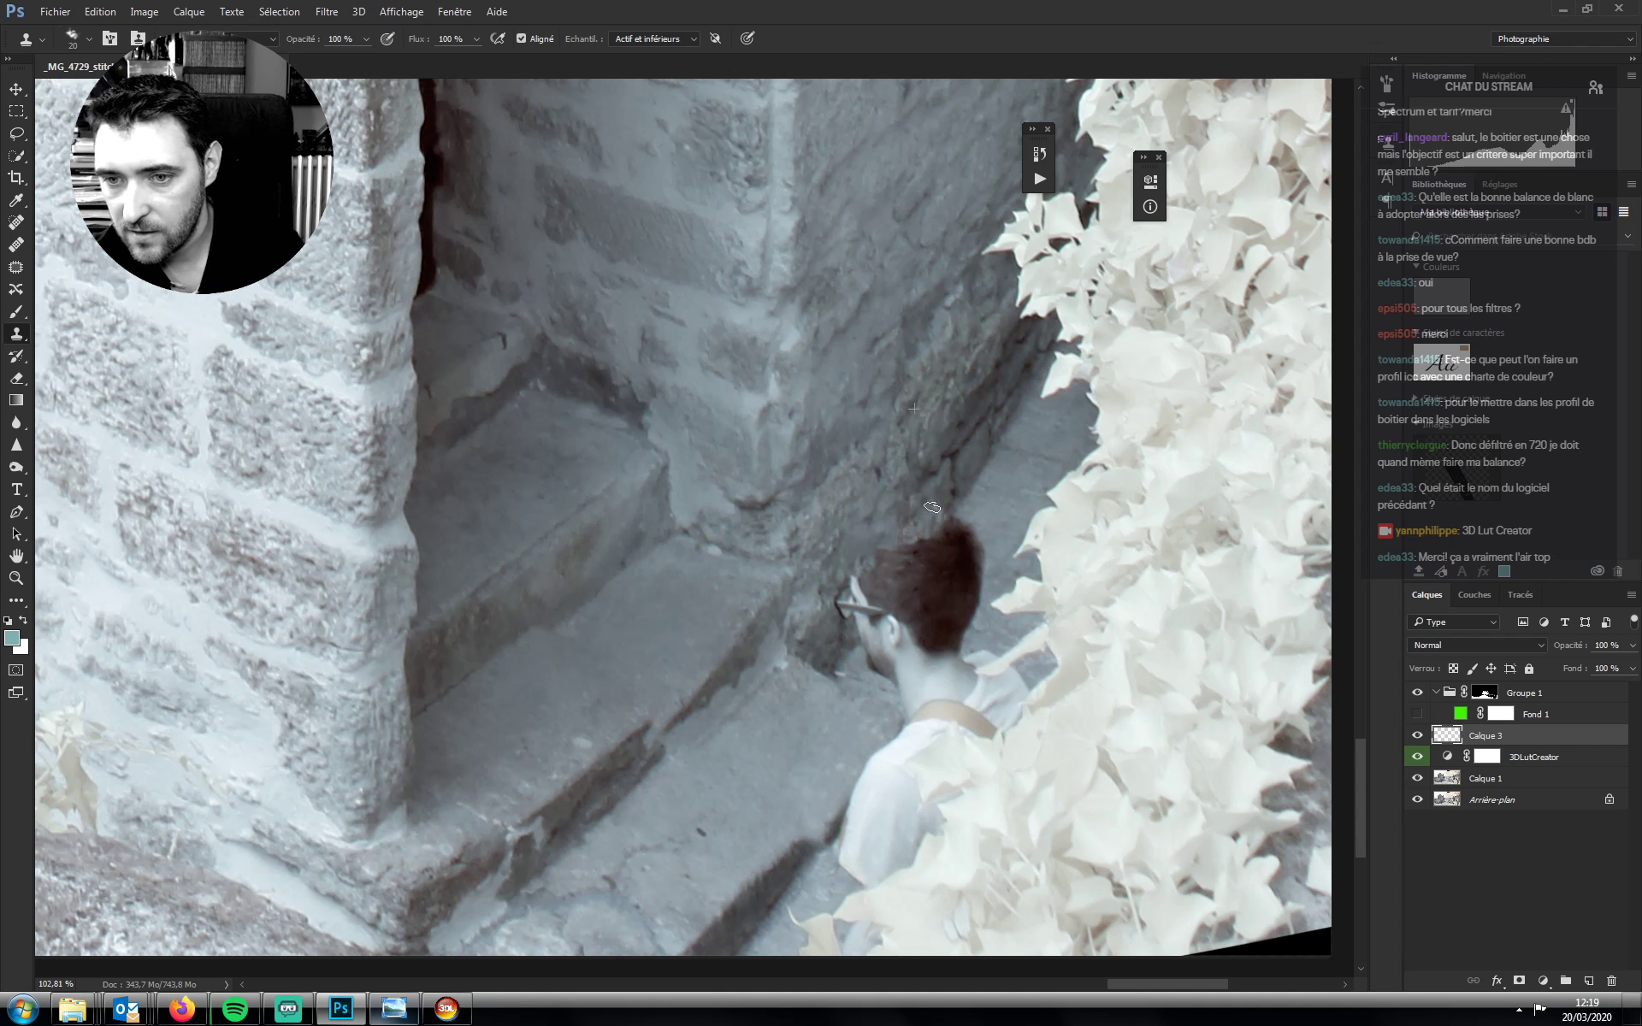
pyautogui.hotkey('ctrl', 'alt', 'z')
pyautogui.hotkey('ctrl', 'alt', 'z')
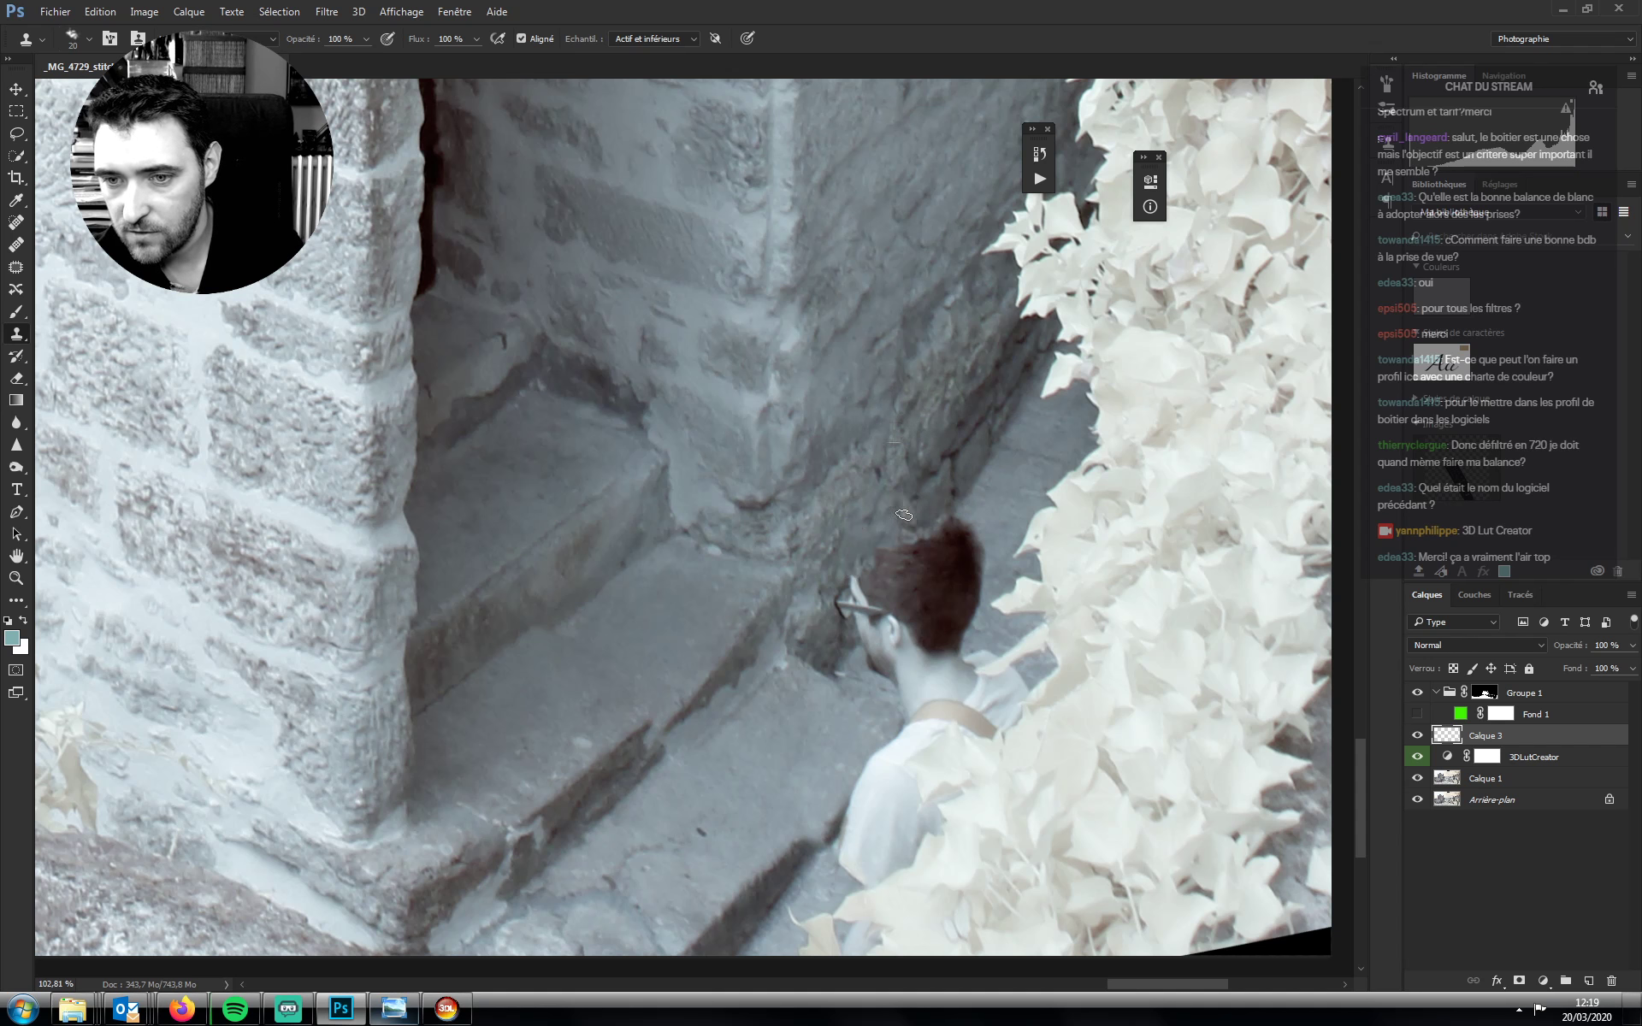
pyautogui.moveTo(844, 604)
pyautogui.mouseDown()
pyautogui.moveTo(857, 631)
pyautogui.moveTo(852, 595)
pyautogui.mouseUp()
pyautogui.moveTo(898, 513)
pyautogui.mouseDown()
pyautogui.moveTo(880, 590)
pyautogui.moveTo(870, 560)
pyautogui.moveTo(953, 530)
pyautogui.mouseUp()
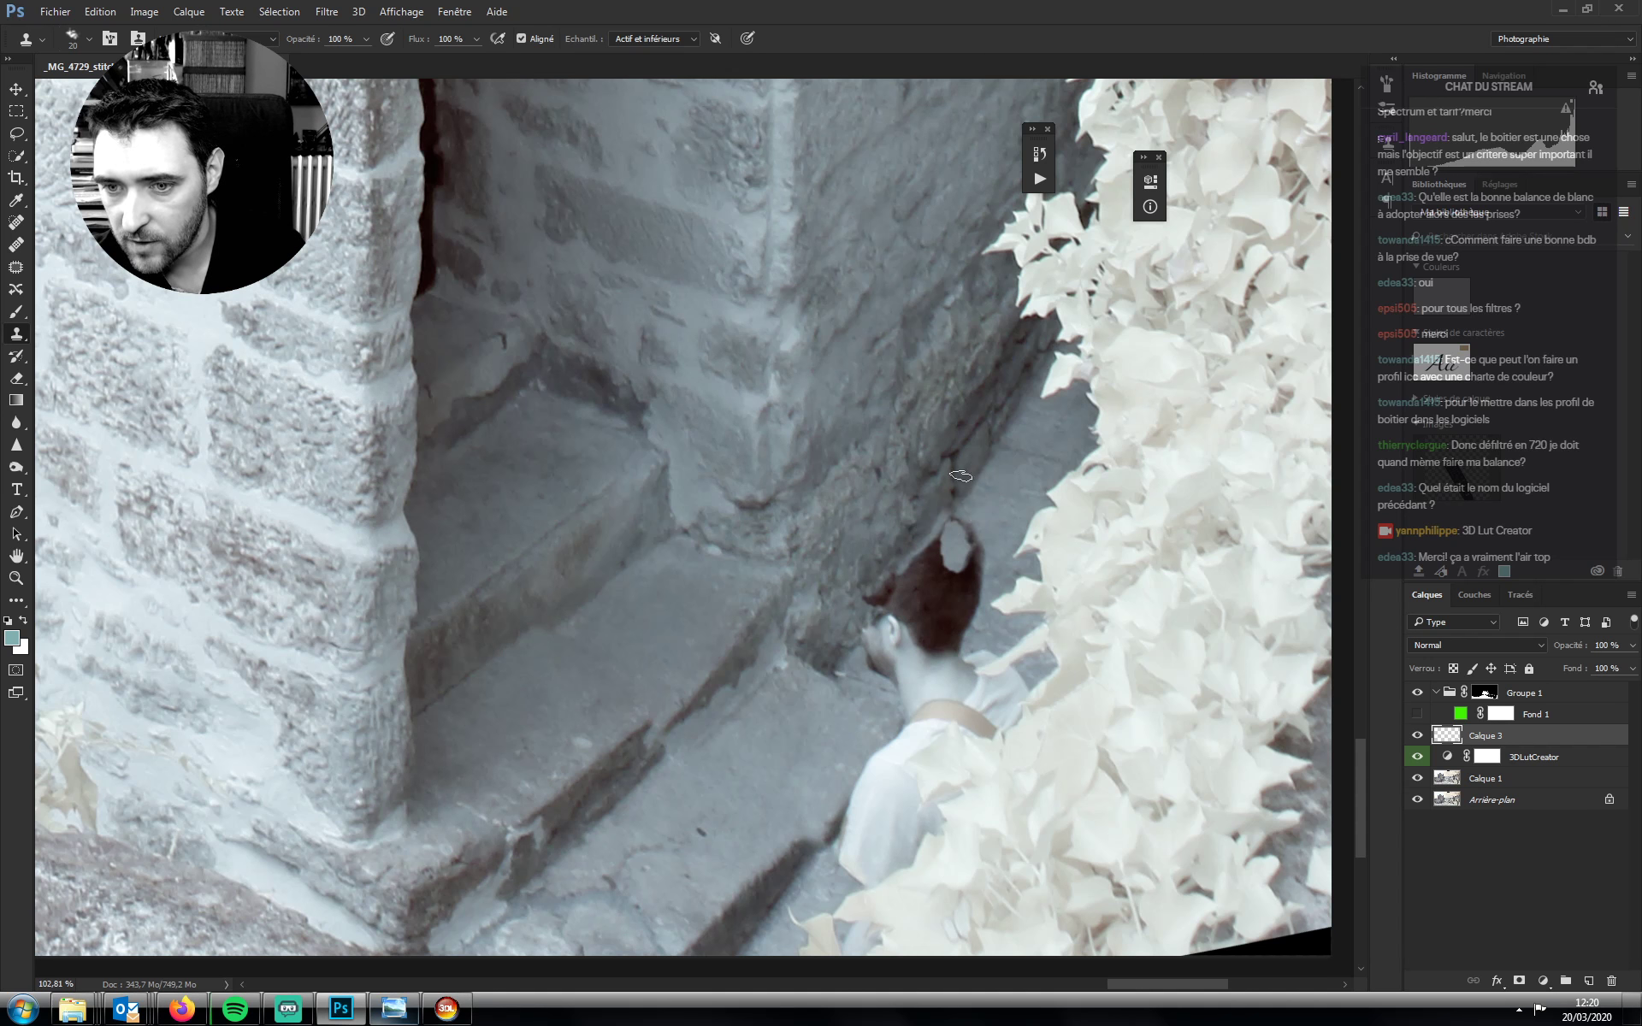
# Clone step stone over the back of the man's head and shoulder, and extend the lower step's edge across his T-shirt
pyautogui.keyDown('alt'); pyautogui.click(998, 517); pyautogui.keyUp('alt')
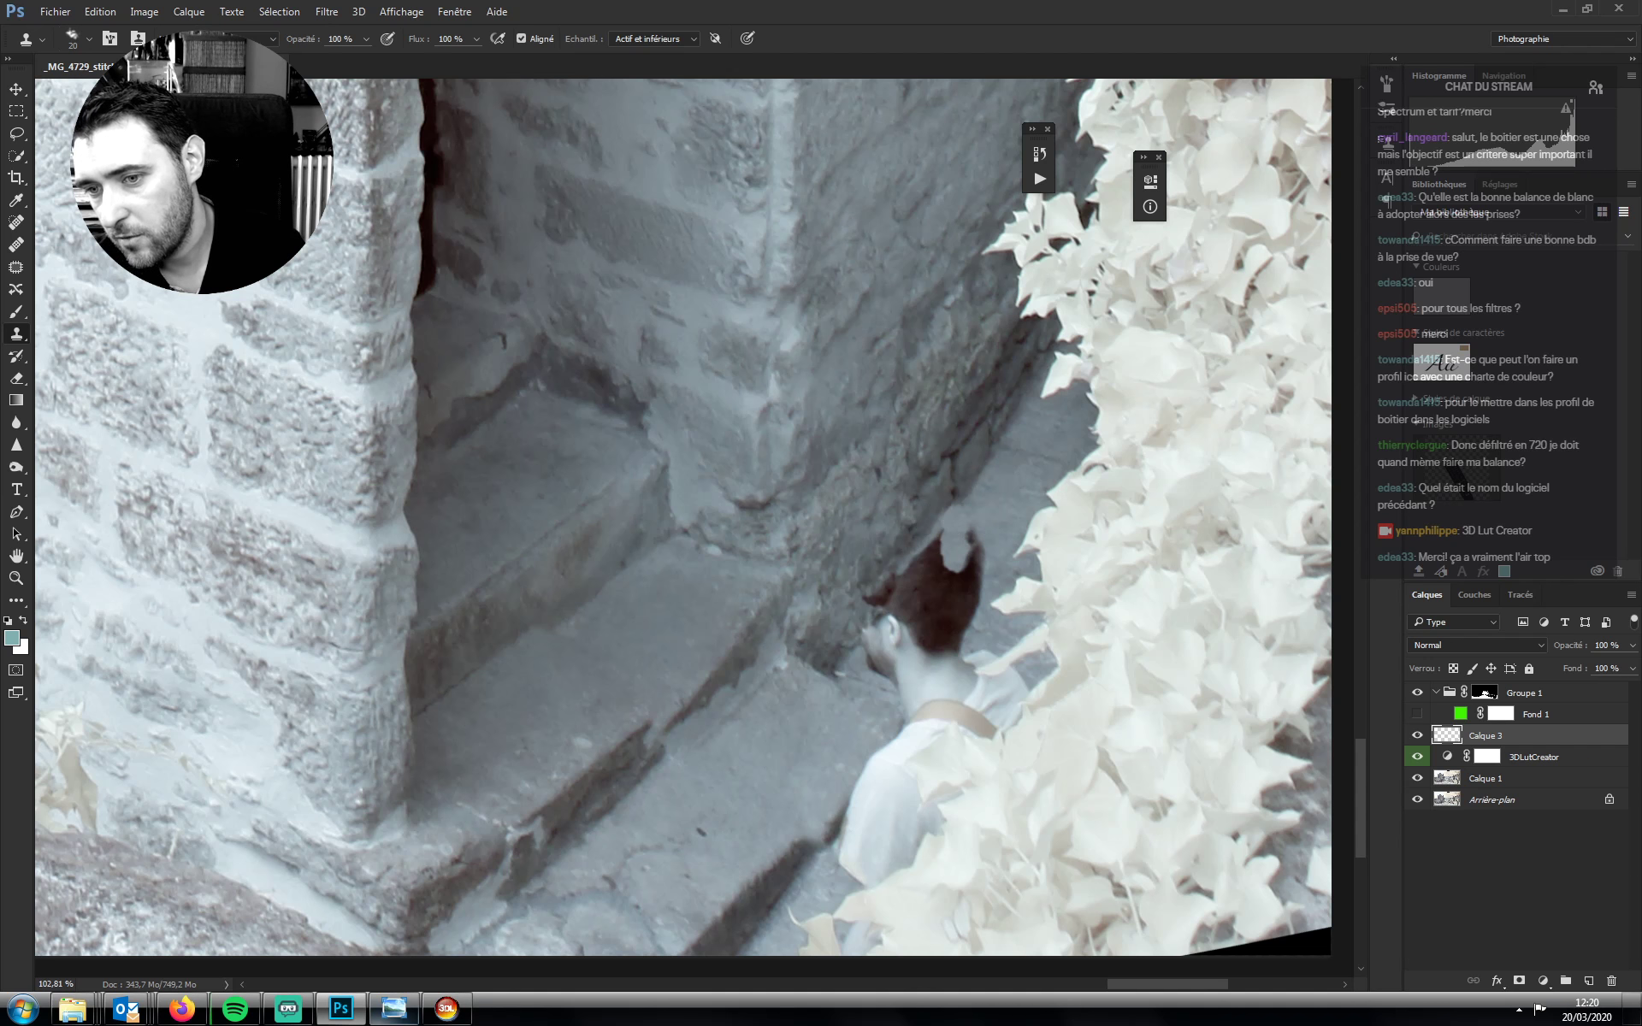
pyautogui.moveTo(952, 521)
pyautogui.mouseDown()
pyautogui.moveTo(961, 590)
pyautogui.moveTo(988, 582)
pyautogui.moveTo(1029, 511)
pyautogui.mouseUp()
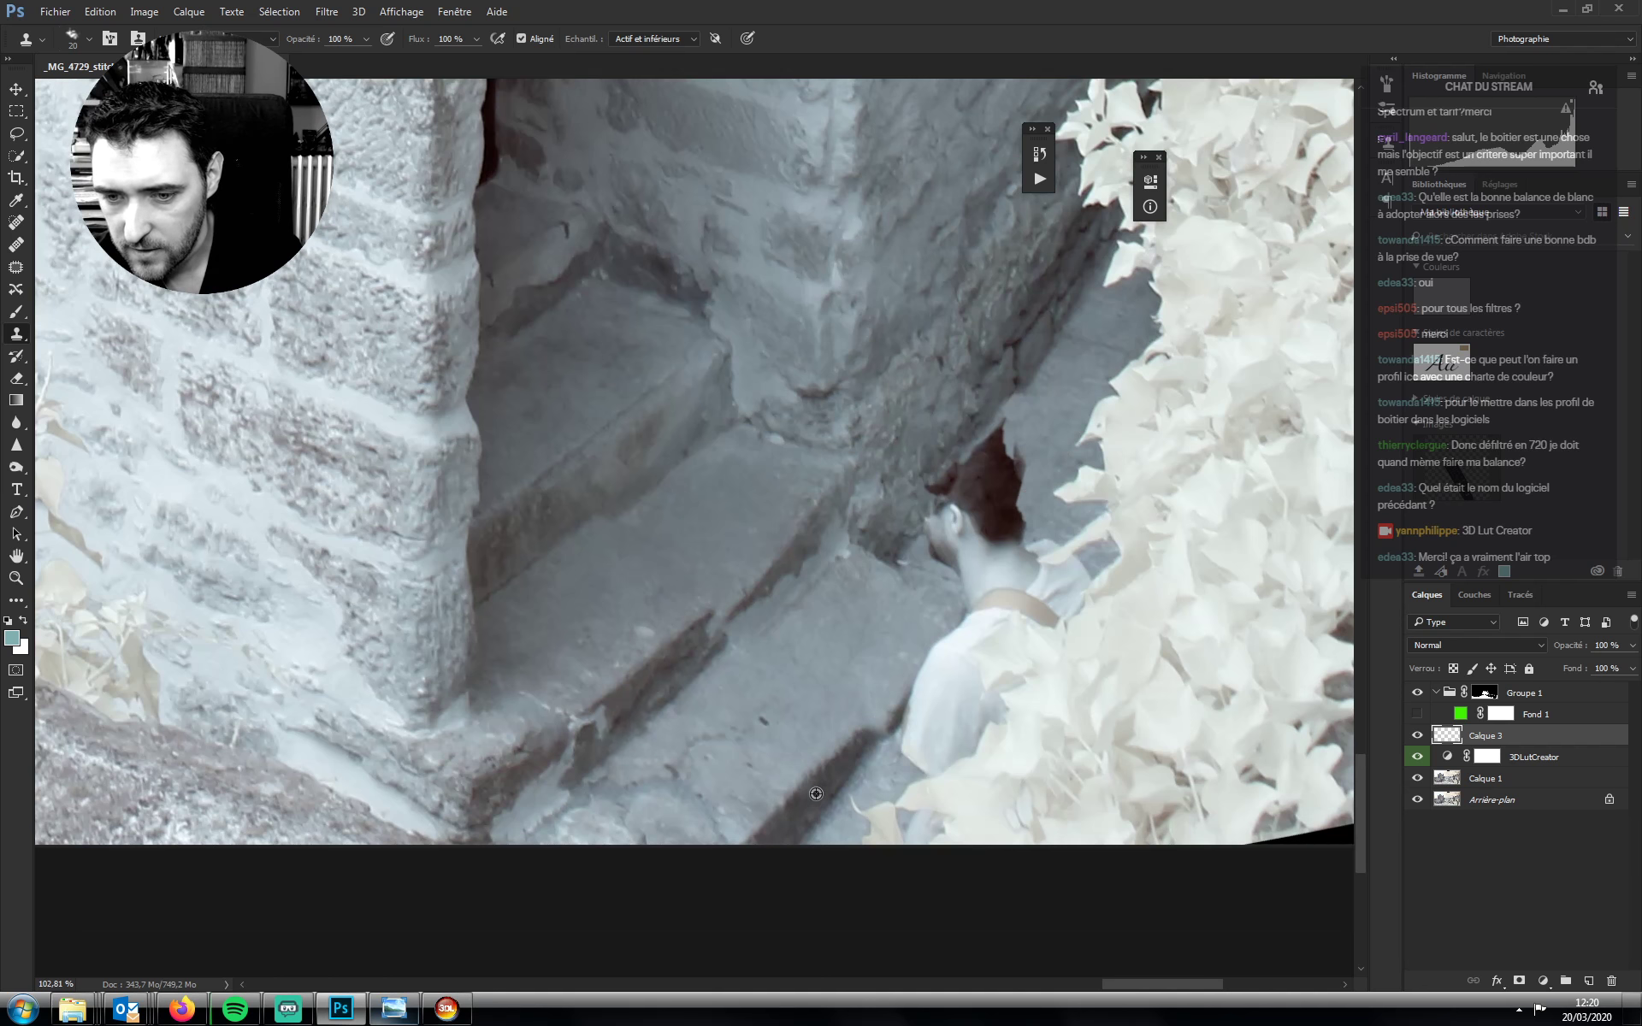
pyautogui.moveTo(896, 711)
pyautogui.mouseDown()
pyautogui.moveTo(963, 617)
pyautogui.moveTo(975, 640)
pyautogui.mouseUp()
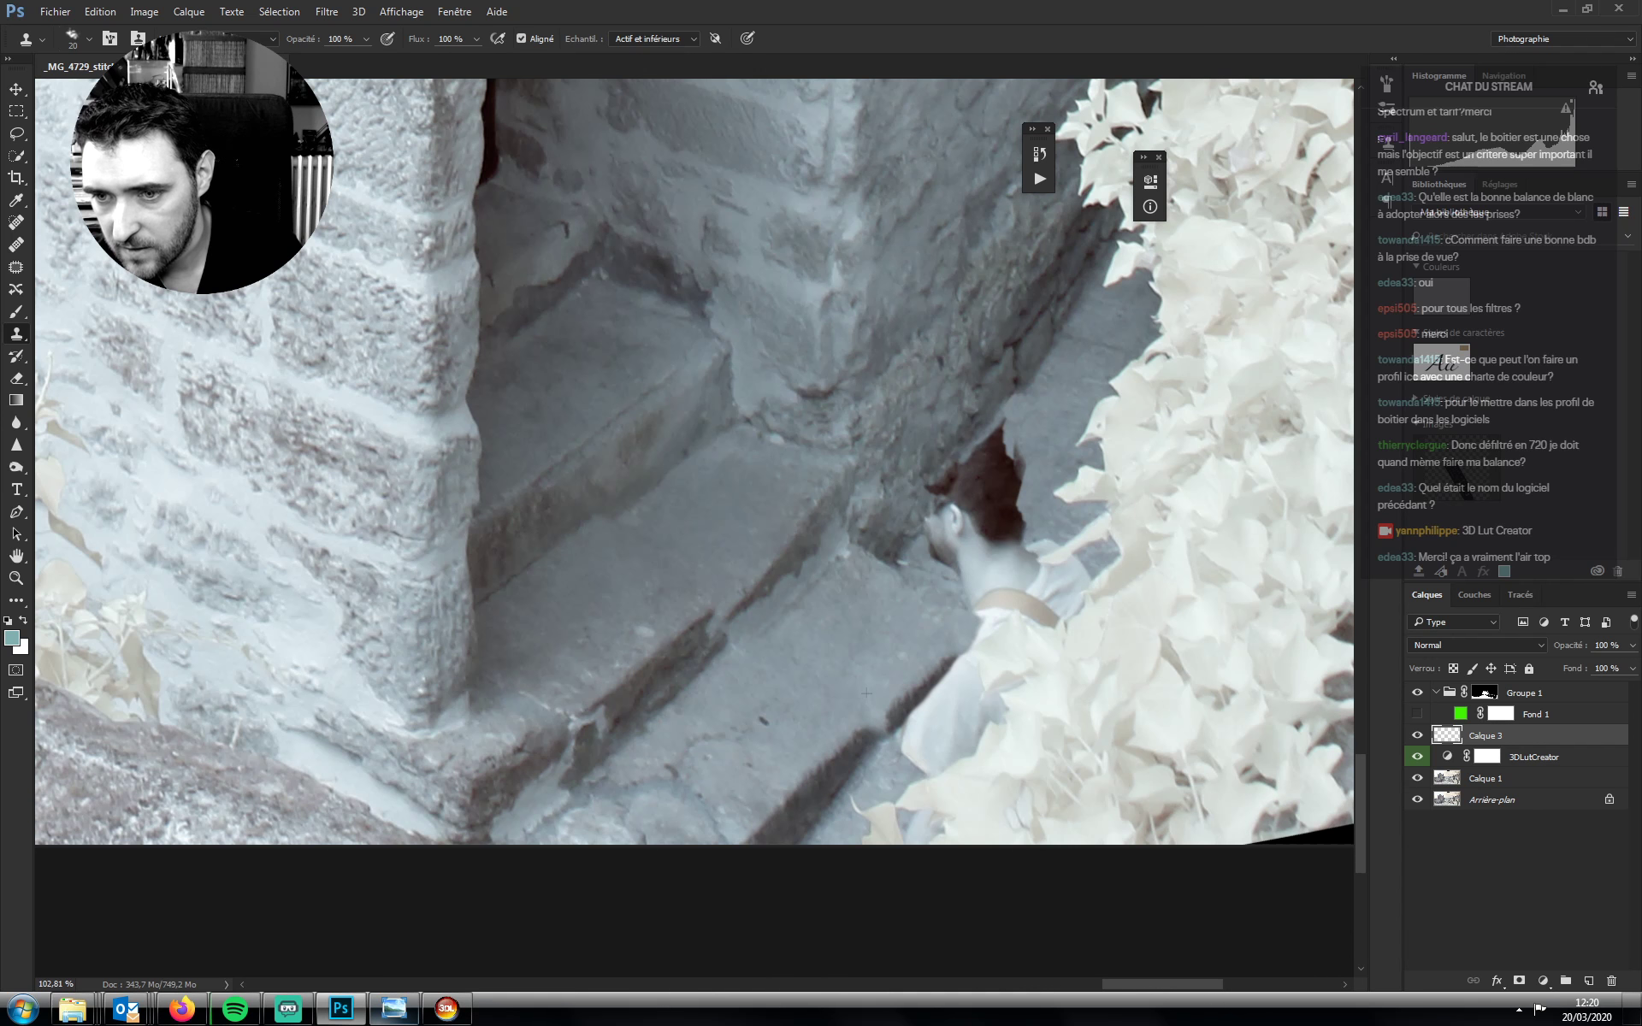
pyautogui.moveTo(1037, 536)
pyautogui.mouseDown()
pyautogui.moveTo(1018, 564)
pyautogui.moveTo(1038, 523)
pyautogui.moveTo(1017, 534)
pyautogui.moveTo(1005, 513)
pyautogui.moveTo(1022, 491)
pyautogui.moveTo(1014, 469)
pyautogui.moveTo(989, 469)
pyautogui.moveTo(996, 431)
pyautogui.moveTo(979, 478)
pyautogui.mouseUp()
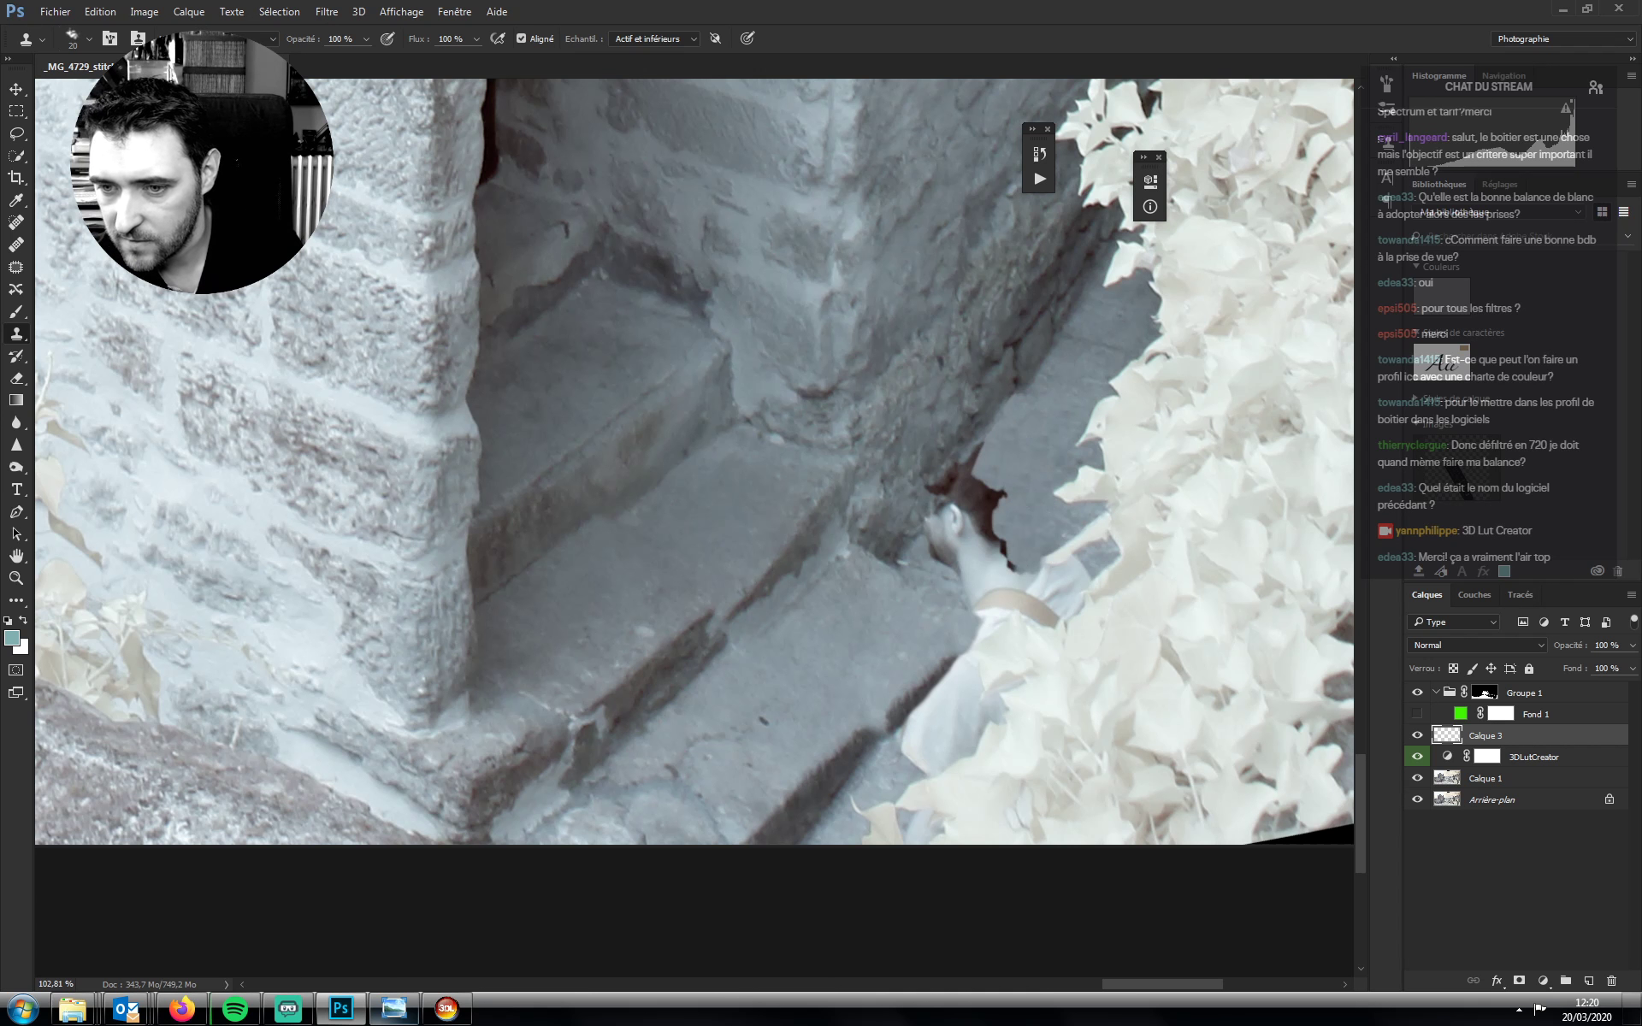
pyautogui.moveTo(1019, 537)
pyautogui.mouseDown()
pyautogui.moveTo(1033, 595)
pyautogui.moveTo(1064, 568)
pyautogui.mouseUp()
pyautogui.moveTo(996, 505)
pyautogui.mouseDown()
pyautogui.moveTo(983, 509)
pyautogui.moveTo(1002, 492)
pyautogui.moveTo(959, 477)
pyautogui.moveTo(945, 505)
pyautogui.mouseUp()
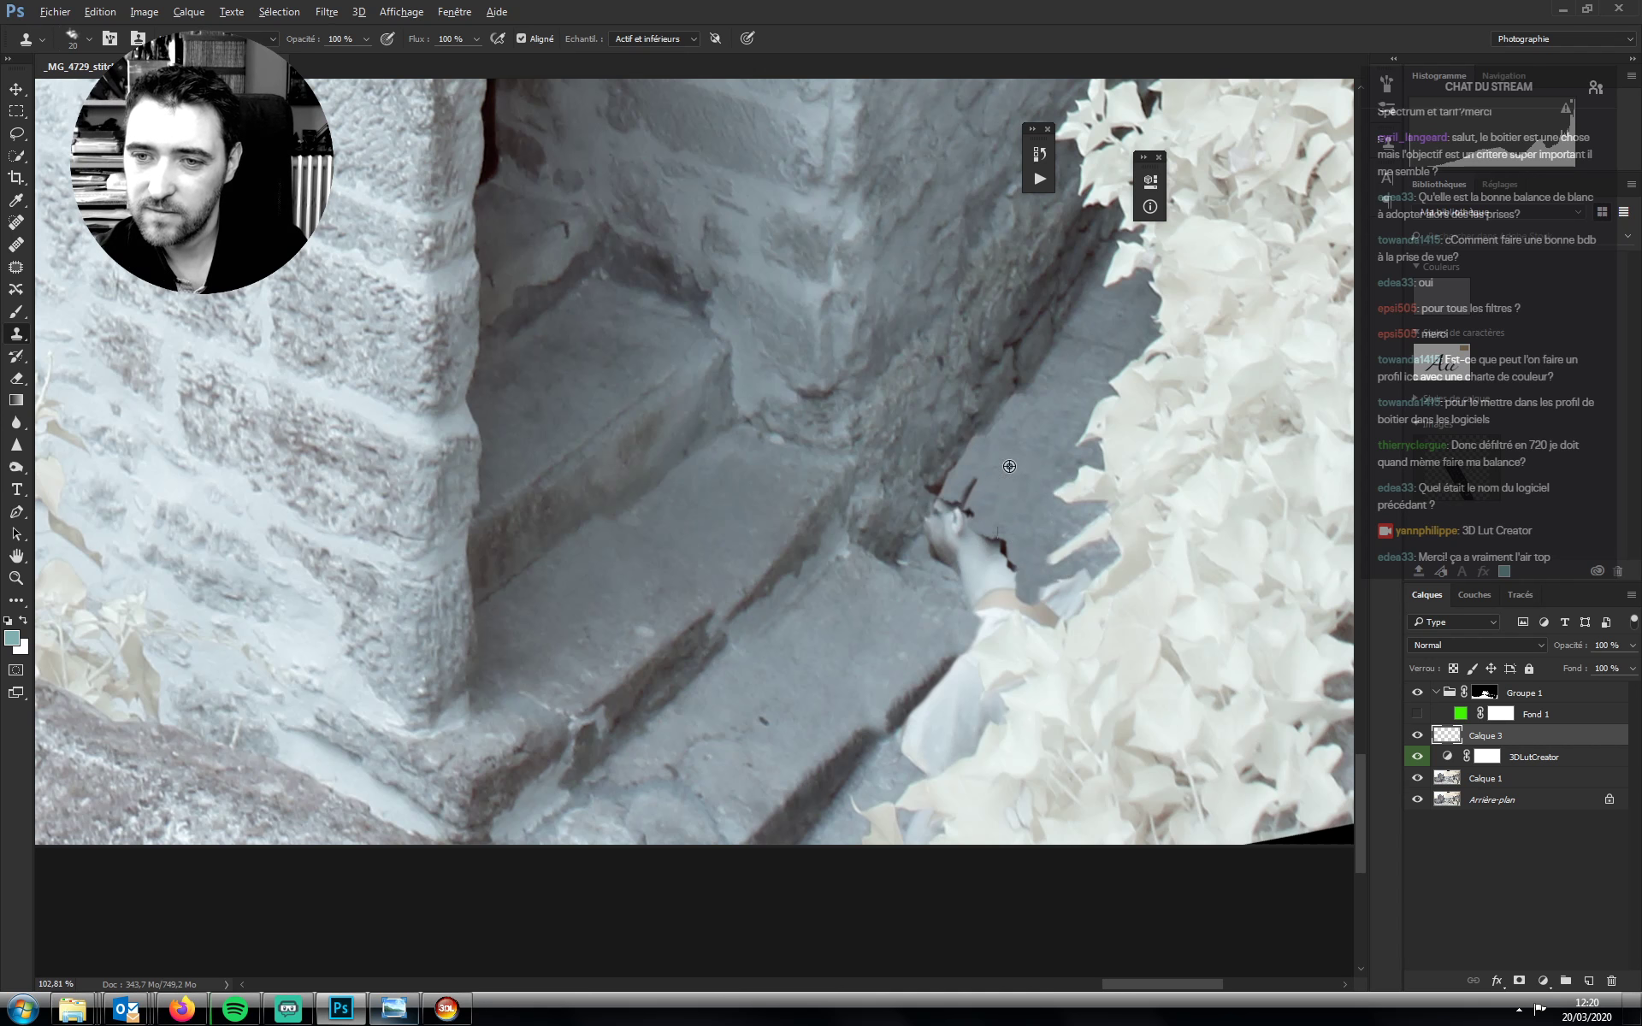
# Clone the base of the wall and the adjoining step surface over the man's face and neck
pyautogui.keyDown('alt'); pyautogui.click(1054, 347); pyautogui.keyUp('alt')
pyautogui.moveTo(970, 447); pyautogui.dragTo(938, 490)
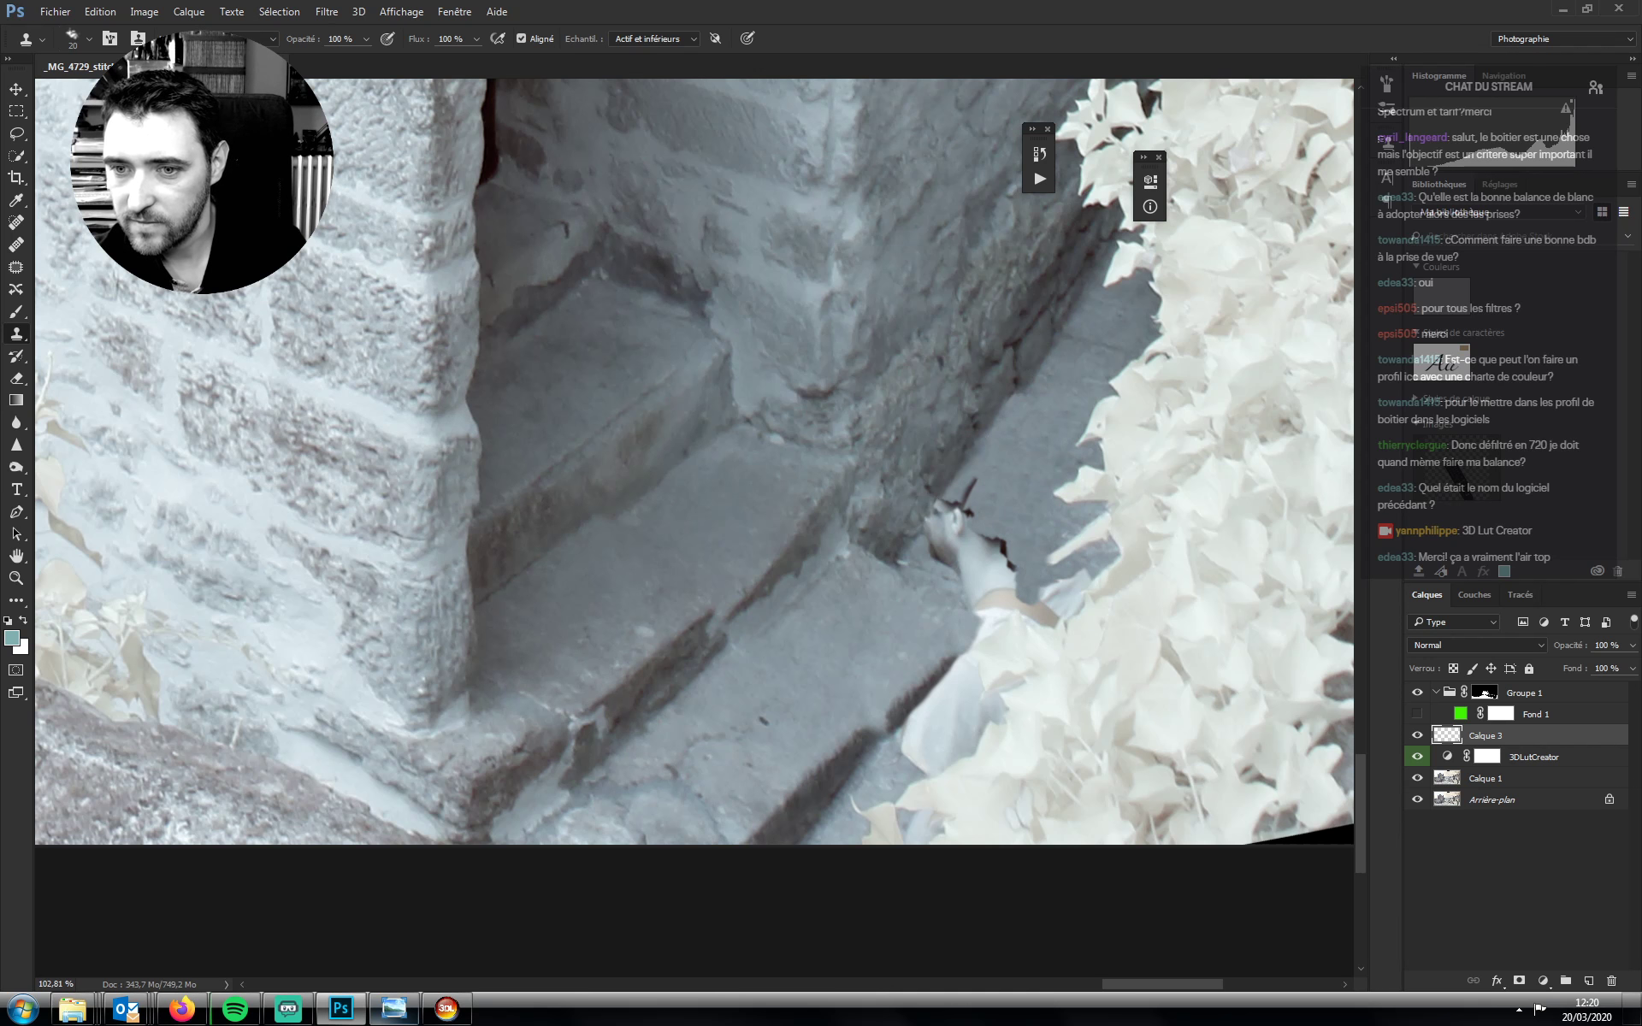
pyautogui.keyDown('alt'); pyautogui.click(1008, 439); pyautogui.keyUp('alt')
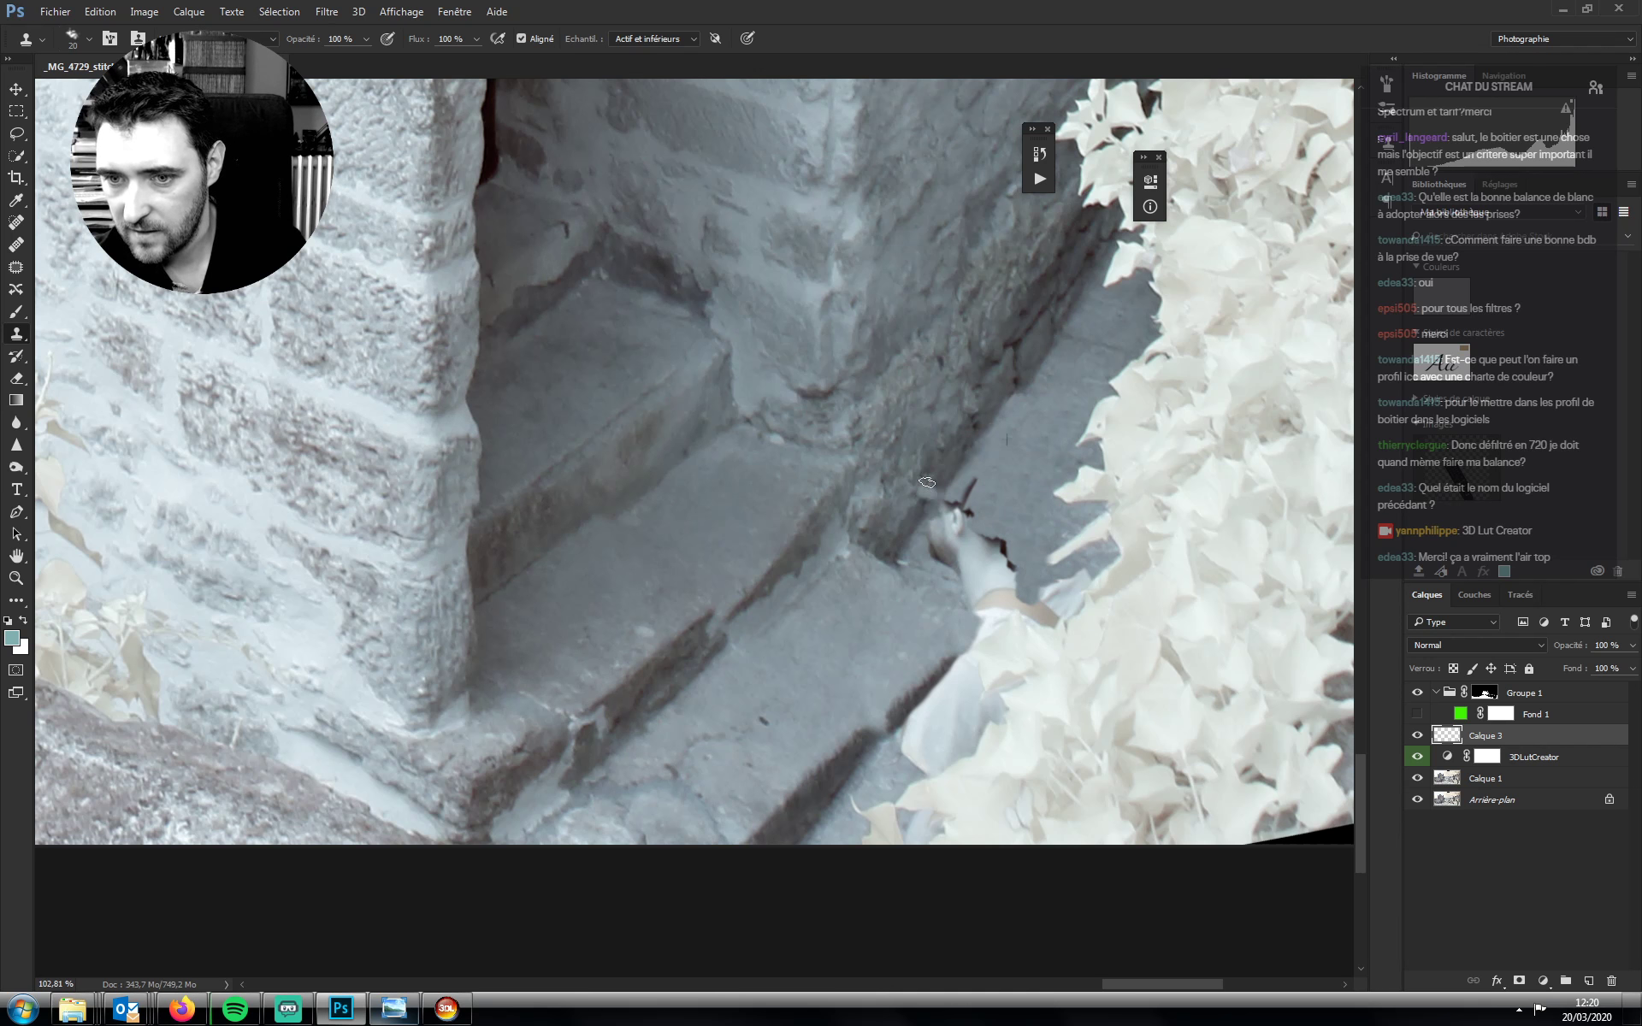
pyautogui.keyDown('alt'); pyautogui.click(1004, 391); pyautogui.keyUp('alt')
pyautogui.moveTo(930, 491)
pyautogui.mouseDown()
pyautogui.moveTo(979, 495)
pyautogui.moveTo(1034, 377)
pyautogui.moveTo(912, 515)
pyautogui.moveTo(984, 494)
pyautogui.moveTo(934, 552)
pyautogui.moveTo(975, 529)
pyautogui.moveTo(1004, 550)
pyautogui.moveTo(1047, 444)
pyautogui.moveTo(984, 522)
pyautogui.moveTo(995, 492)
pyautogui.moveTo(983, 546)
pyautogui.moveTo(997, 567)
pyautogui.moveTo(990, 500)
pyautogui.moveTo(928, 565)
pyautogui.mouseUp()
pyautogui.keyDown('alt'); pyautogui.click(1015, 381); pyautogui.keyUp('alt')
pyautogui.keyDown('alt'); pyautogui.click(983, 530); pyautogui.keyUp('alt')
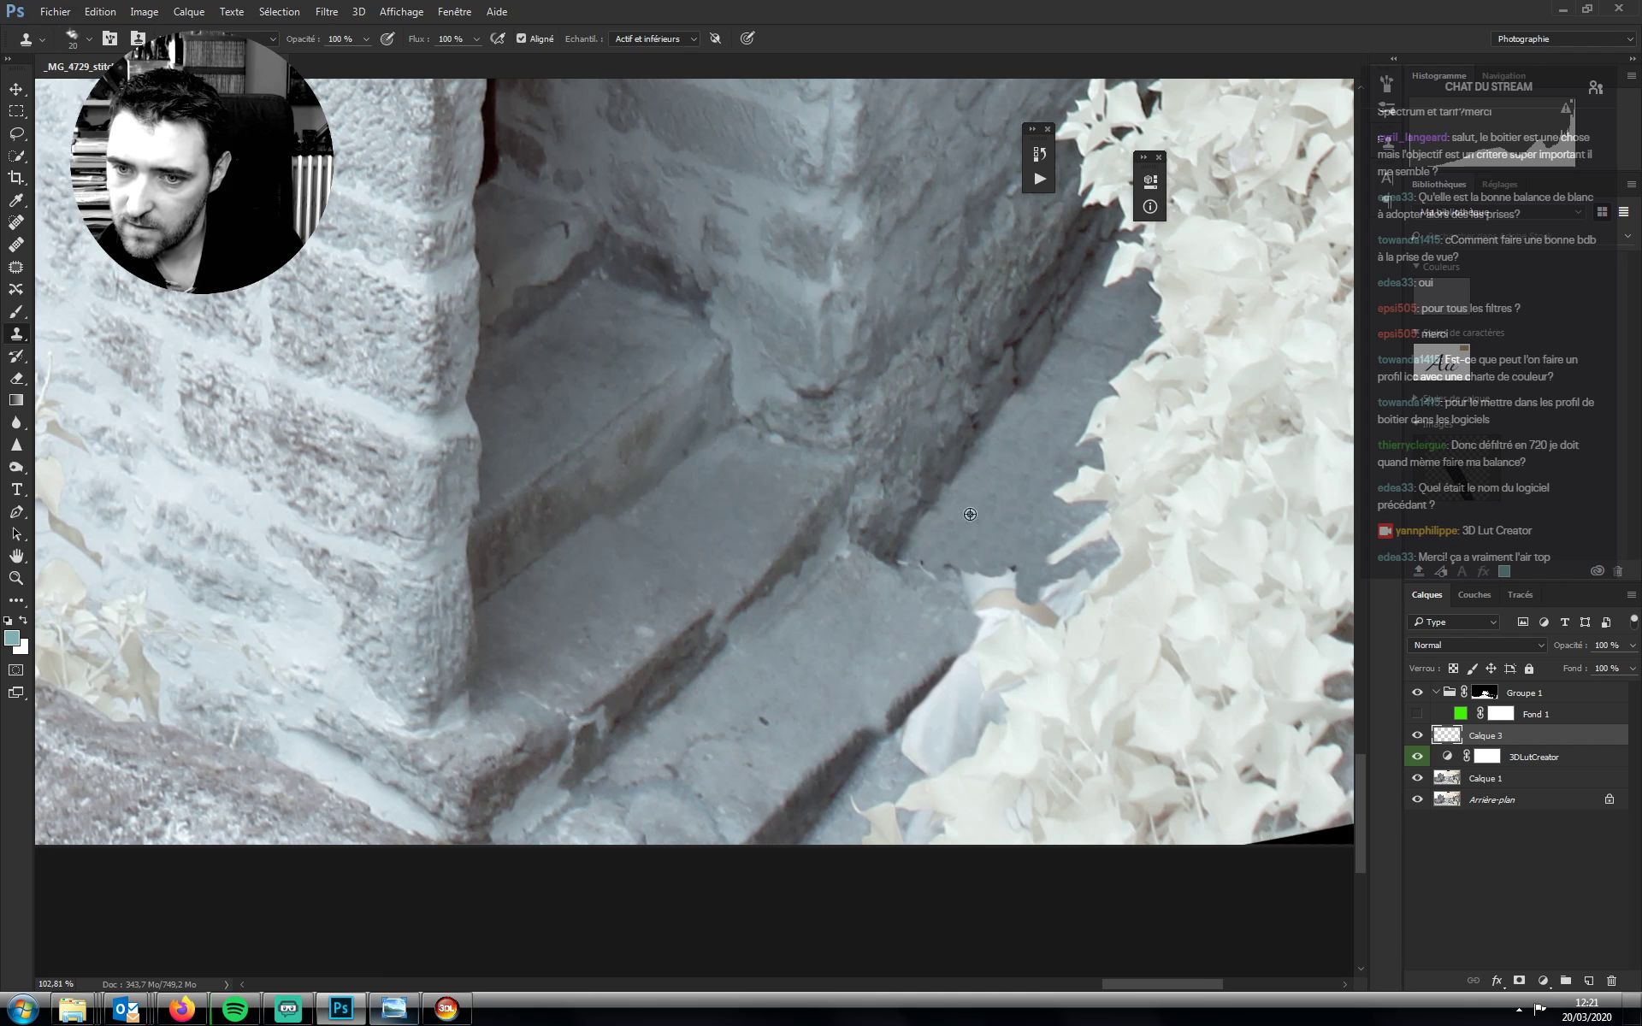
# Clone step stone over the remaining collar and shoulder of the man between the step and the leaves
pyautogui.moveTo(941, 511); pyautogui.dragTo(908, 364)
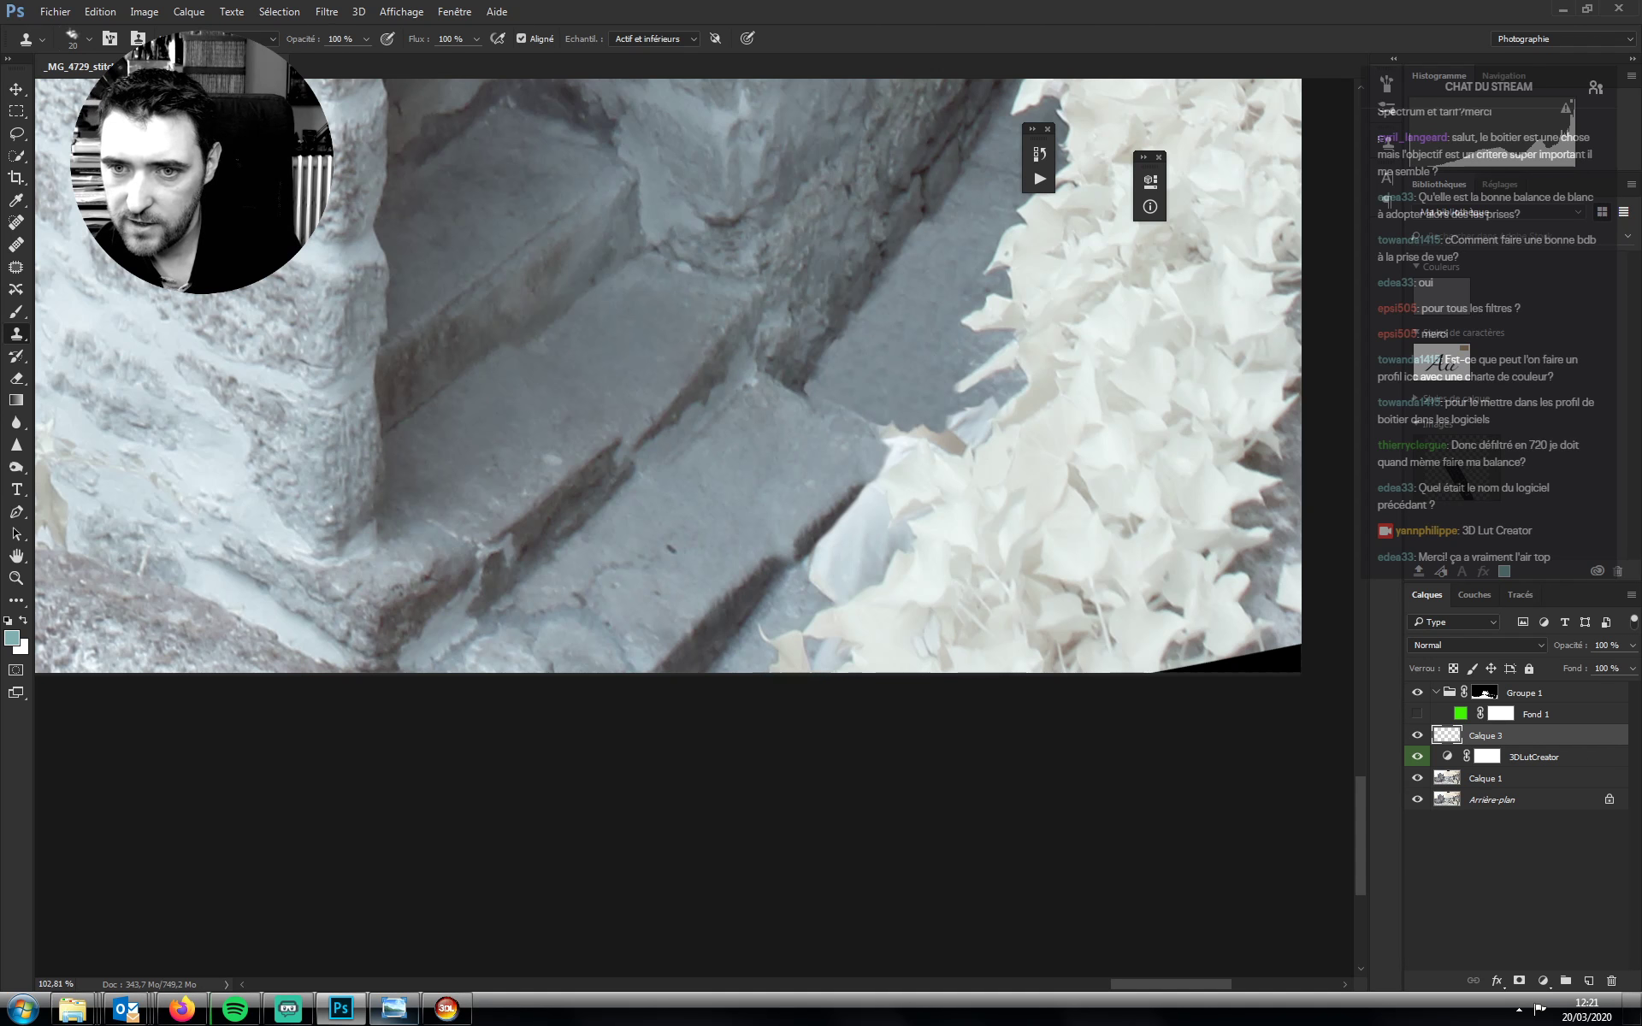
pyautogui.press('alt')
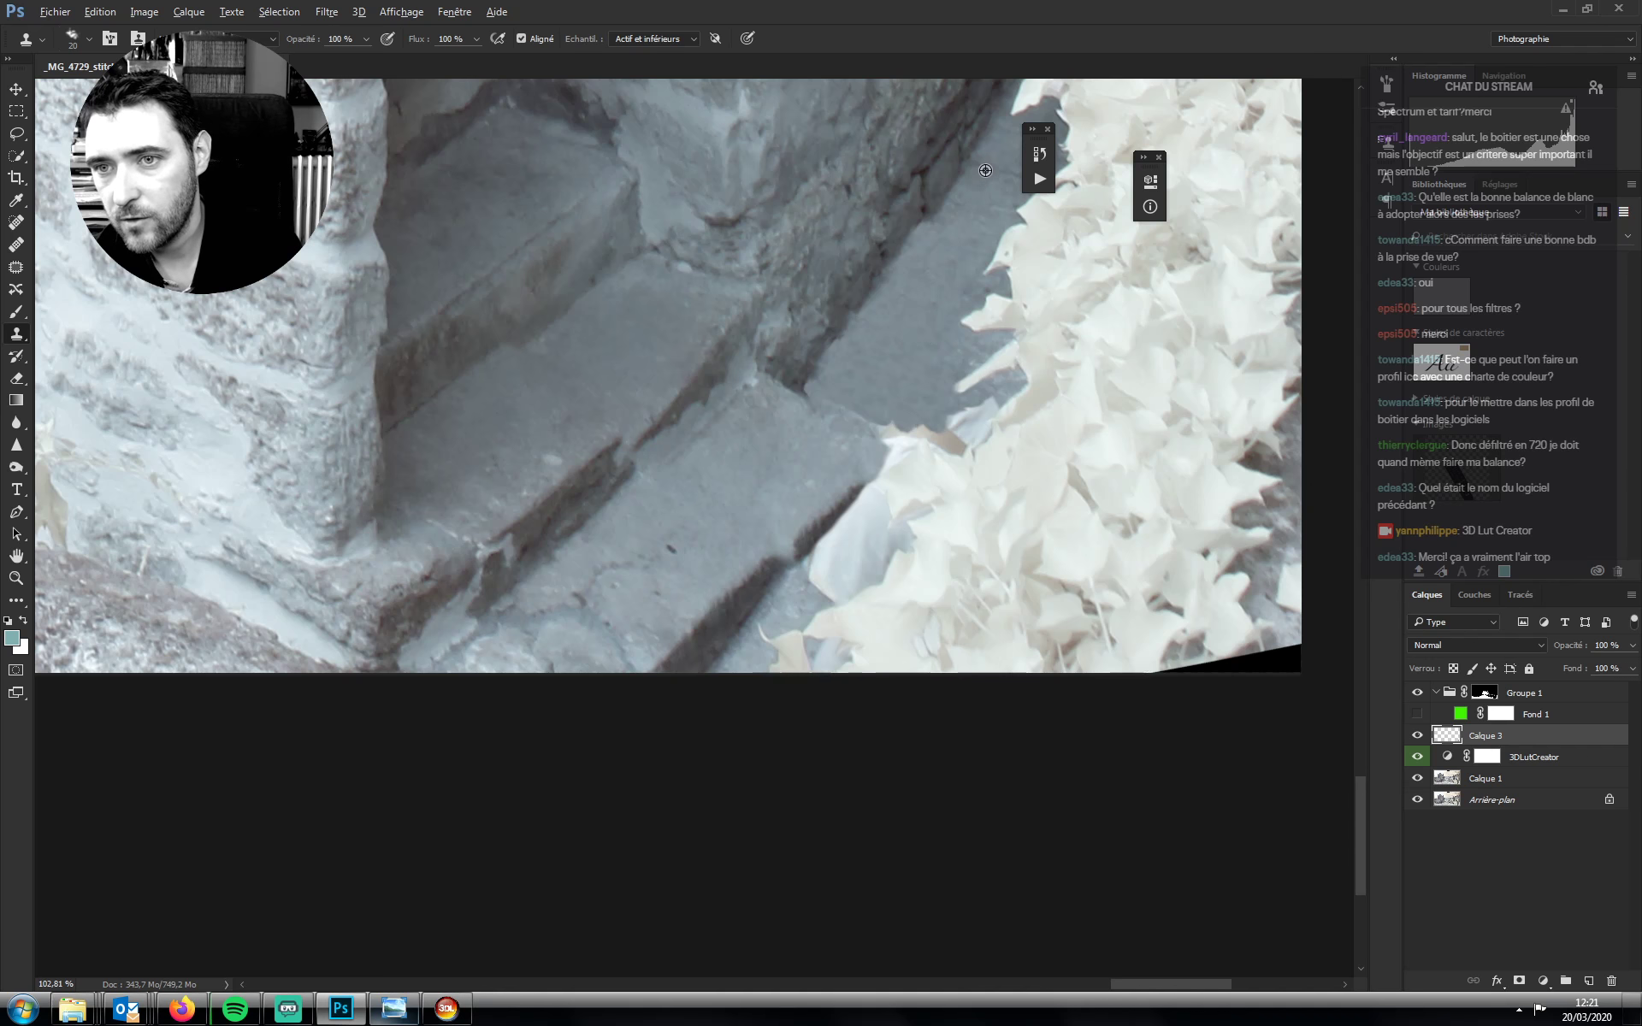
pyautogui.keyDown('alt'); pyautogui.click(935, 385); pyautogui.keyUp('alt')
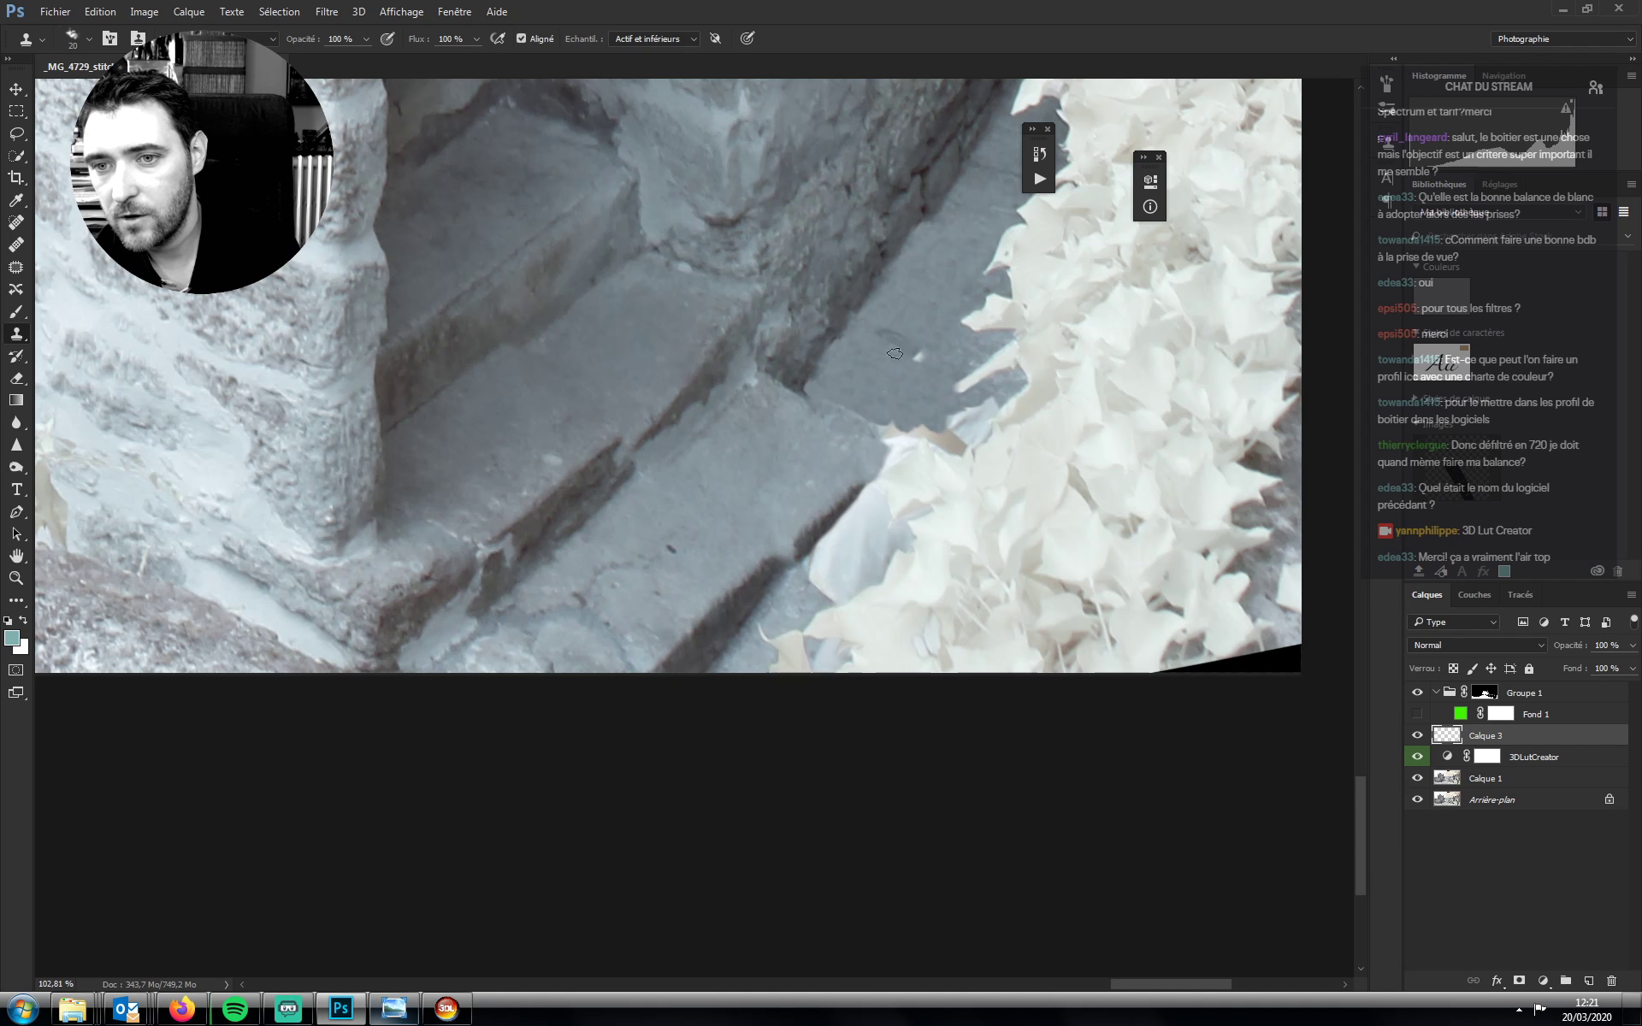
pyautogui.moveTo(911, 350); pyautogui.dragTo(883, 340)
pyautogui.moveTo(926, 418)
pyautogui.mouseDown()
pyautogui.moveTo(891, 329)
pyautogui.moveTo(844, 341)
pyautogui.moveTo(872, 355)
pyautogui.mouseUp()
pyautogui.keyDown('alt'); pyautogui.click(870, 318); pyautogui.keyUp('alt')
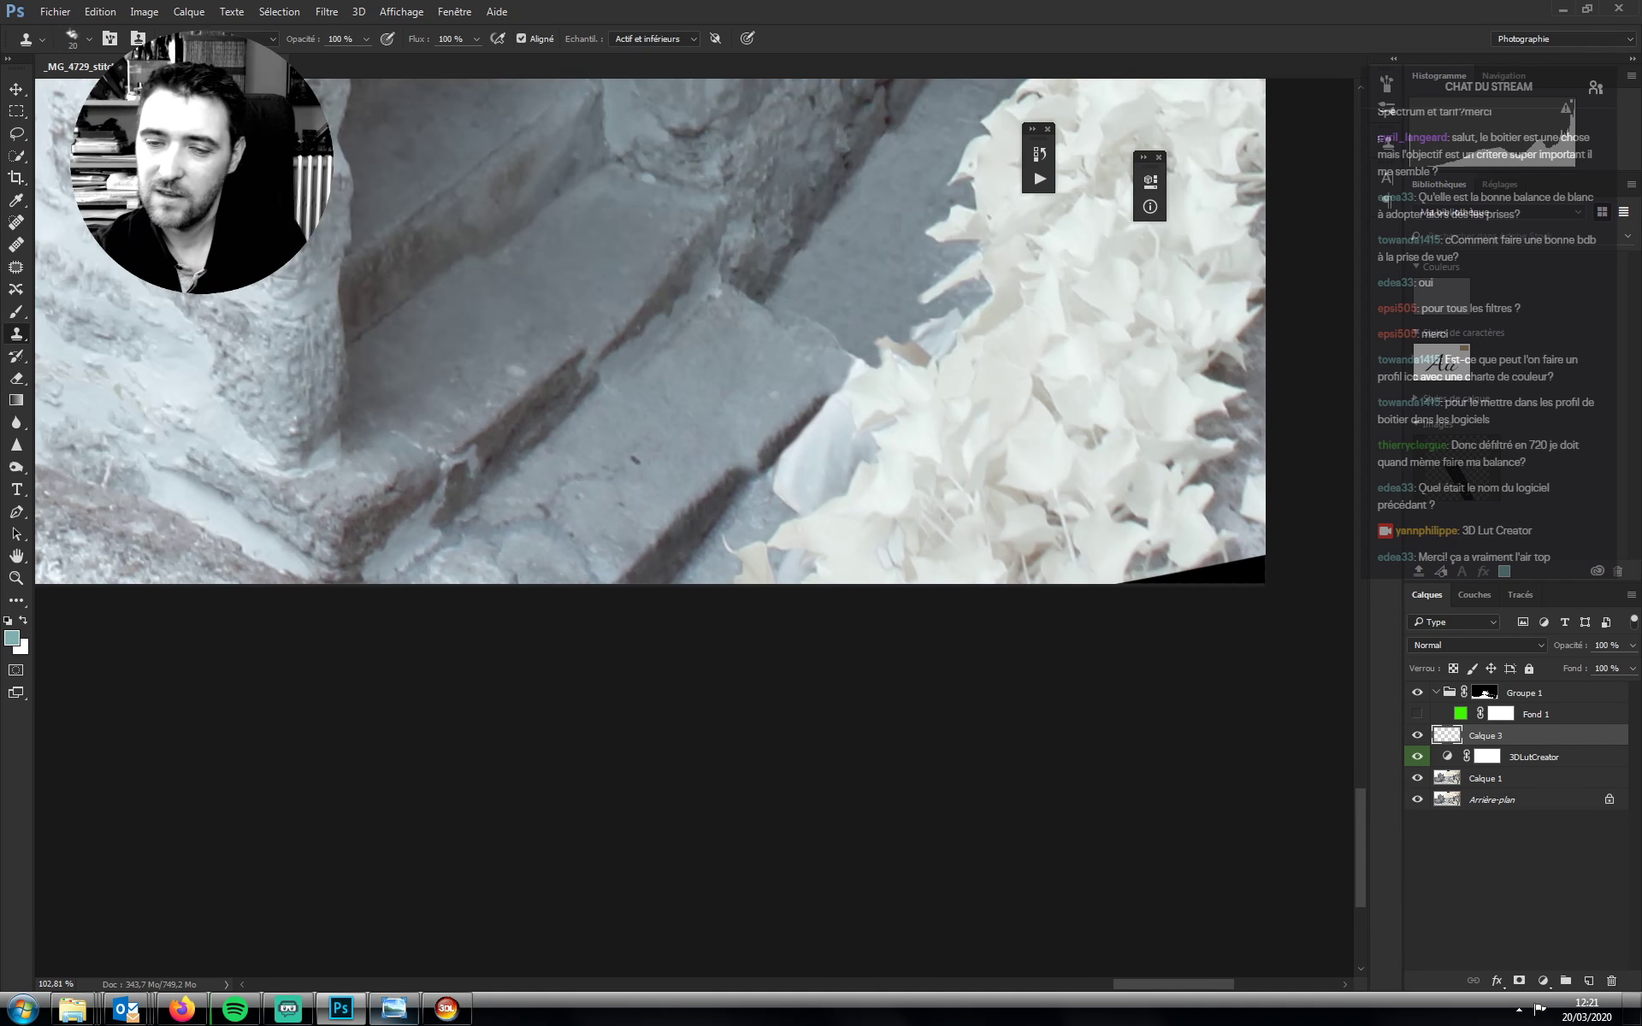
pyautogui.moveTo(889, 351)
pyautogui.mouseDown()
pyautogui.moveTo(921, 347)
pyautogui.moveTo(930, 331)
pyautogui.moveTo(938, 350)
pyautogui.moveTo(942, 316)
pyautogui.mouseUp()
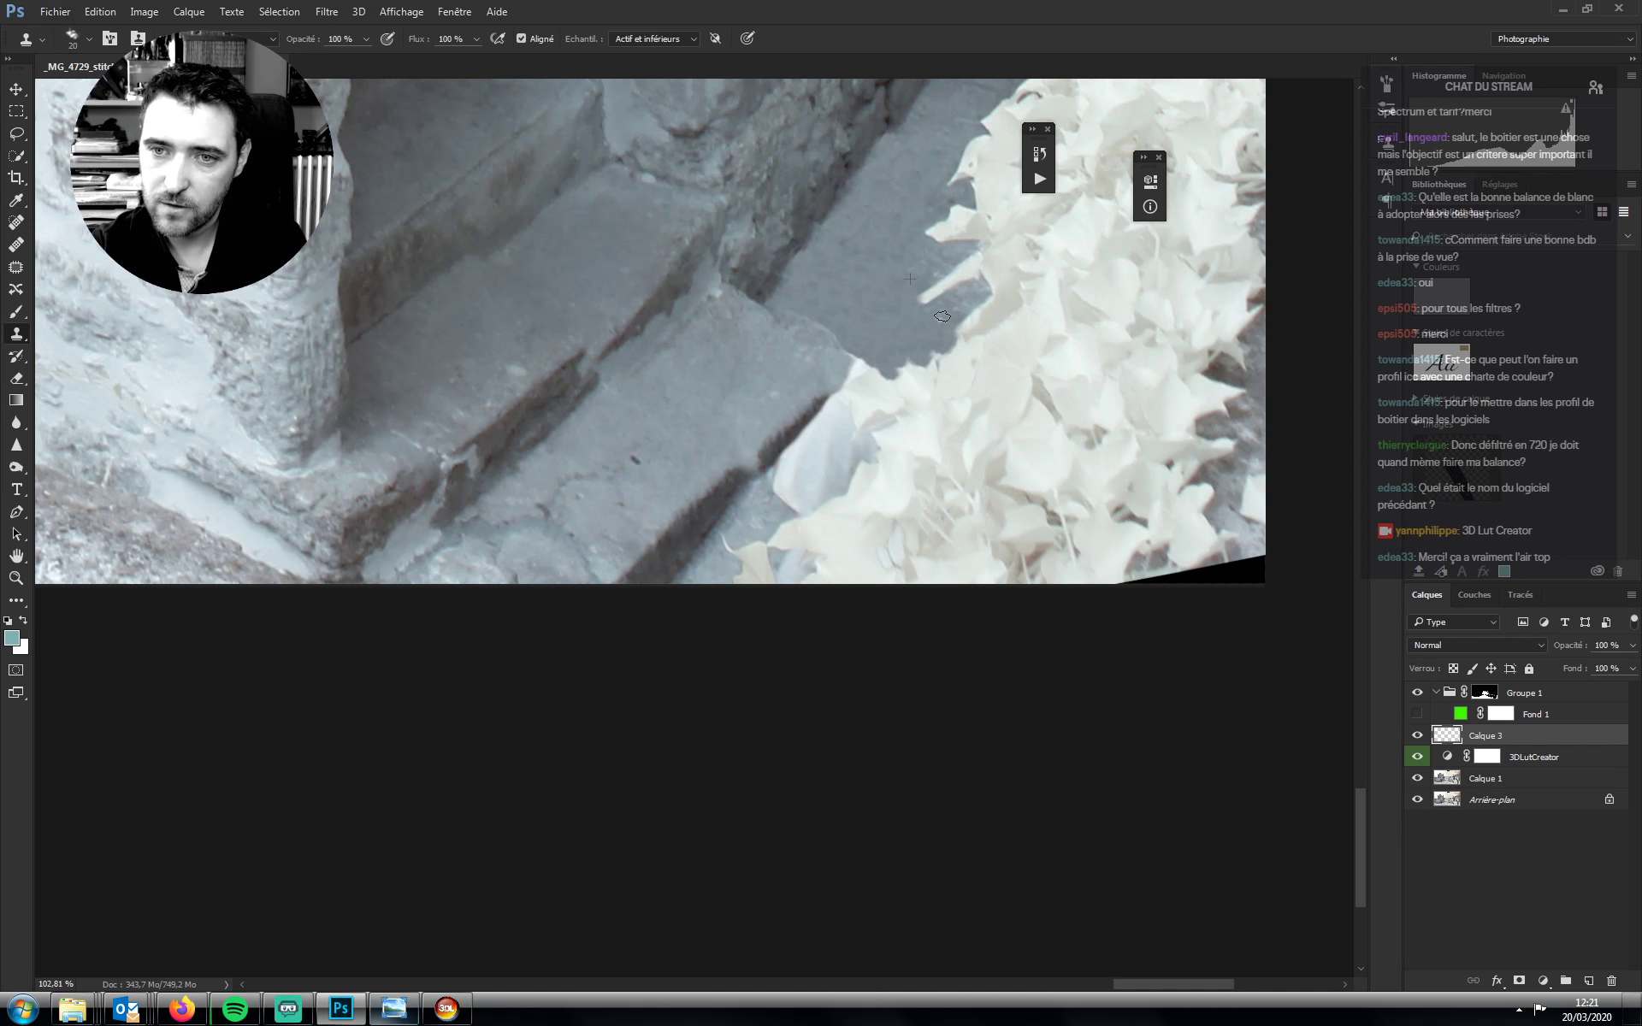
# Rebuild the lower step's corner and edge with cloned stone where the man's T-shirt meets the step
pyautogui.scroll(-2, 906, 368)
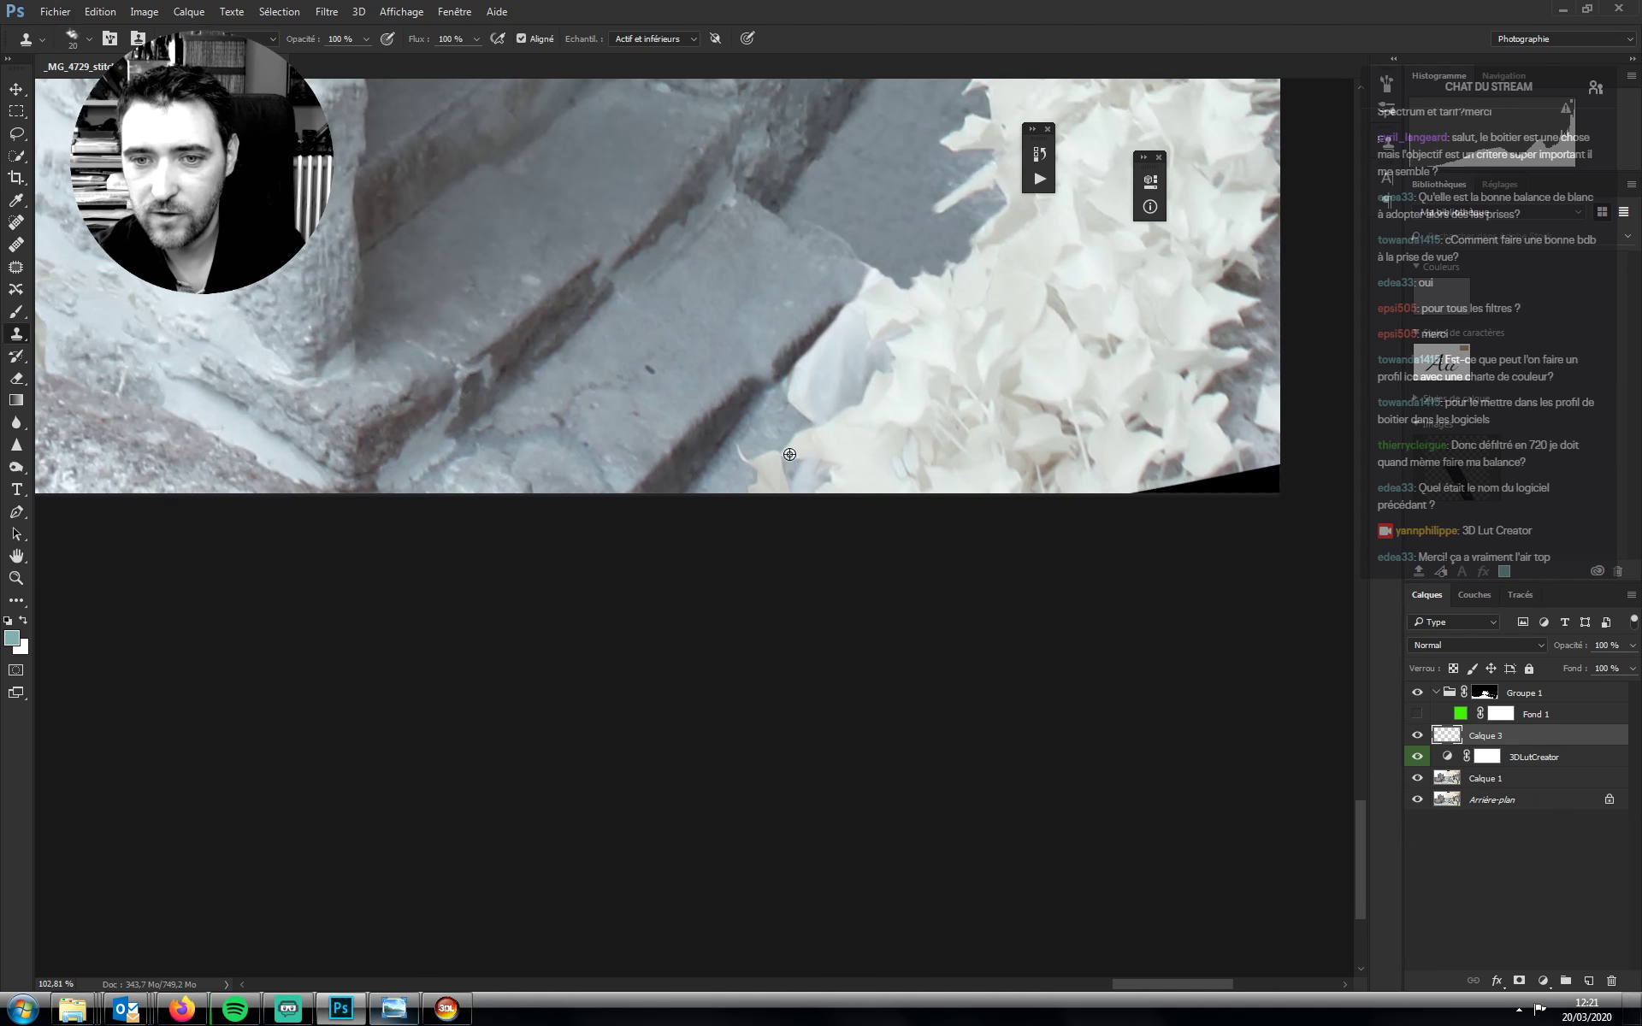
pyautogui.keyDown('alt'); pyautogui.click(804, 389); pyautogui.keyUp('alt')
pyautogui.moveTo(802, 402)
pyautogui.mouseDown()
pyautogui.moveTo(769, 424)
pyautogui.moveTo(817, 395)
pyautogui.mouseUp()
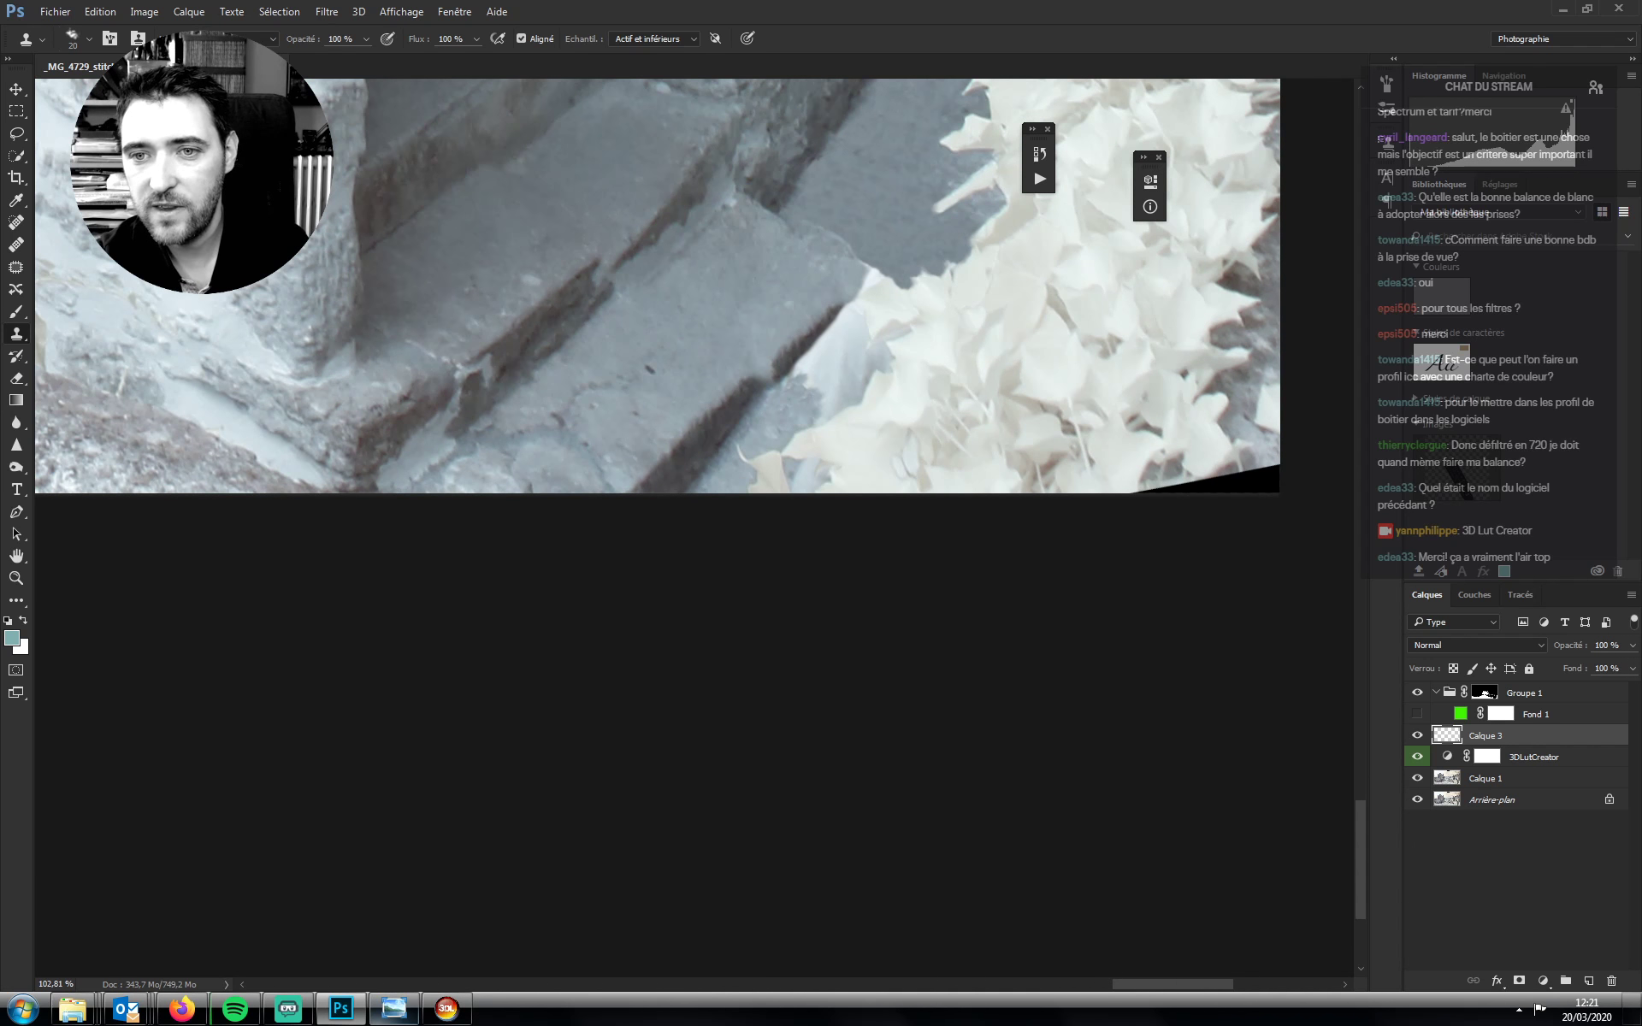
pyautogui.moveTo(873, 267)
pyautogui.mouseDown()
pyautogui.moveTo(887, 296)
pyautogui.moveTo(904, 276)
pyautogui.moveTo(919, 295)
pyautogui.moveTo(914, 275)
pyautogui.mouseUp()
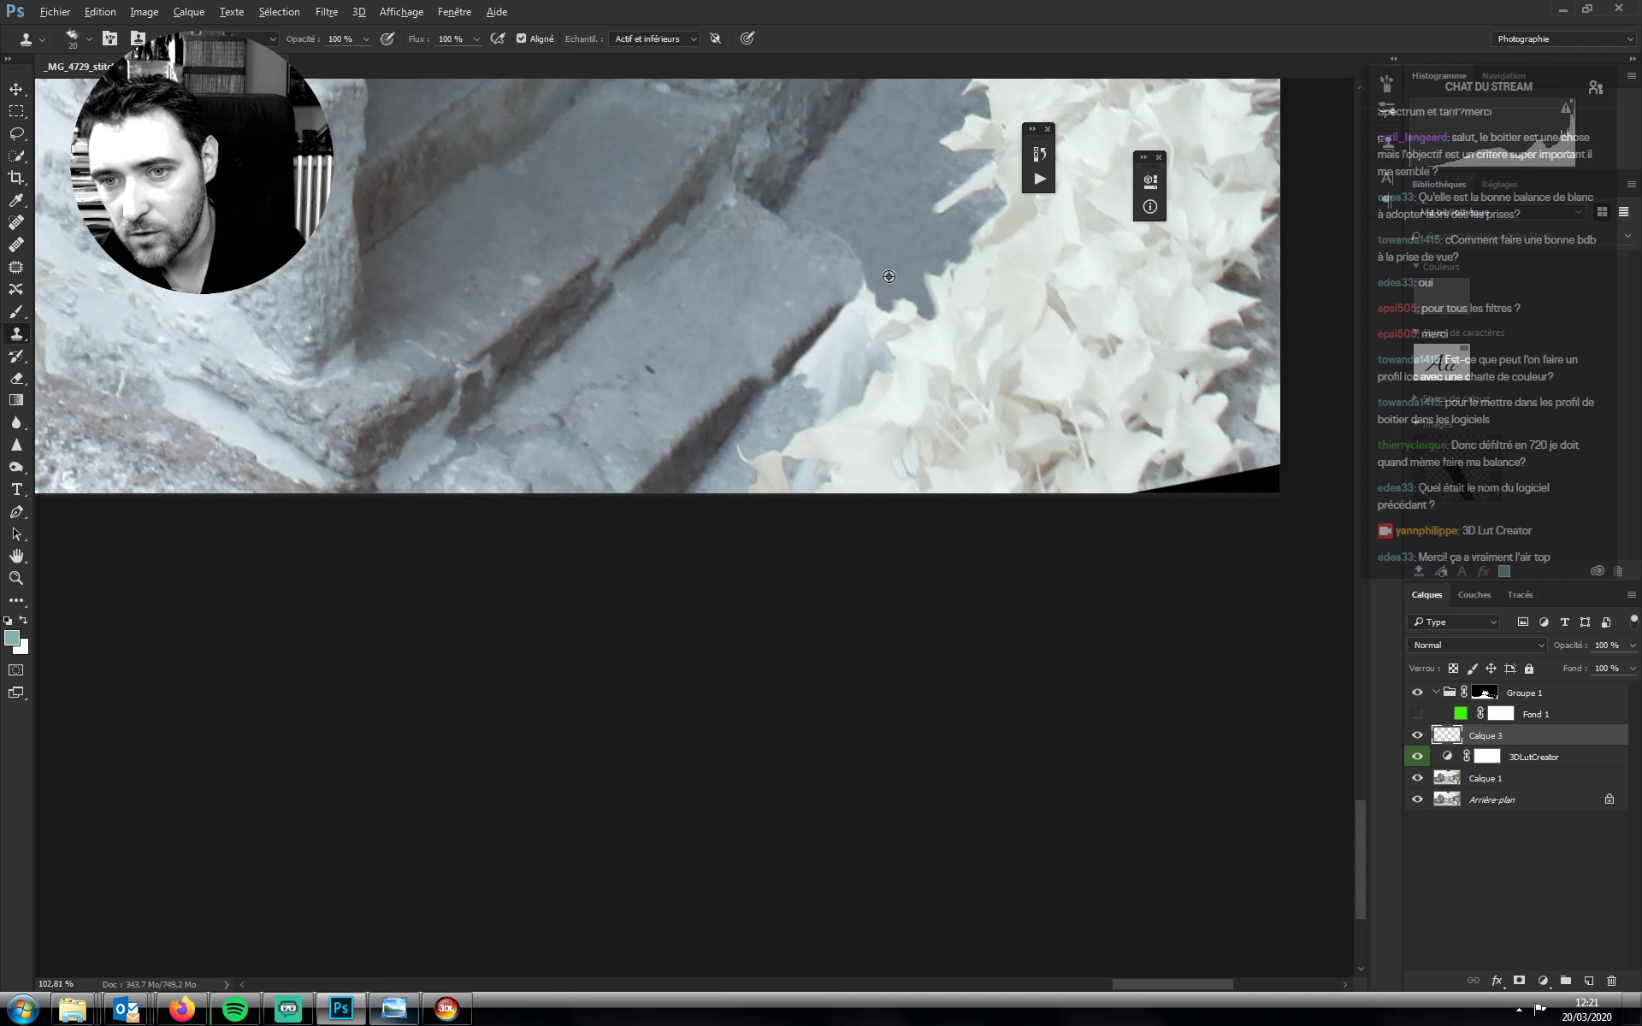
pyautogui.moveTo(874, 300); pyautogui.dragTo(868, 288)
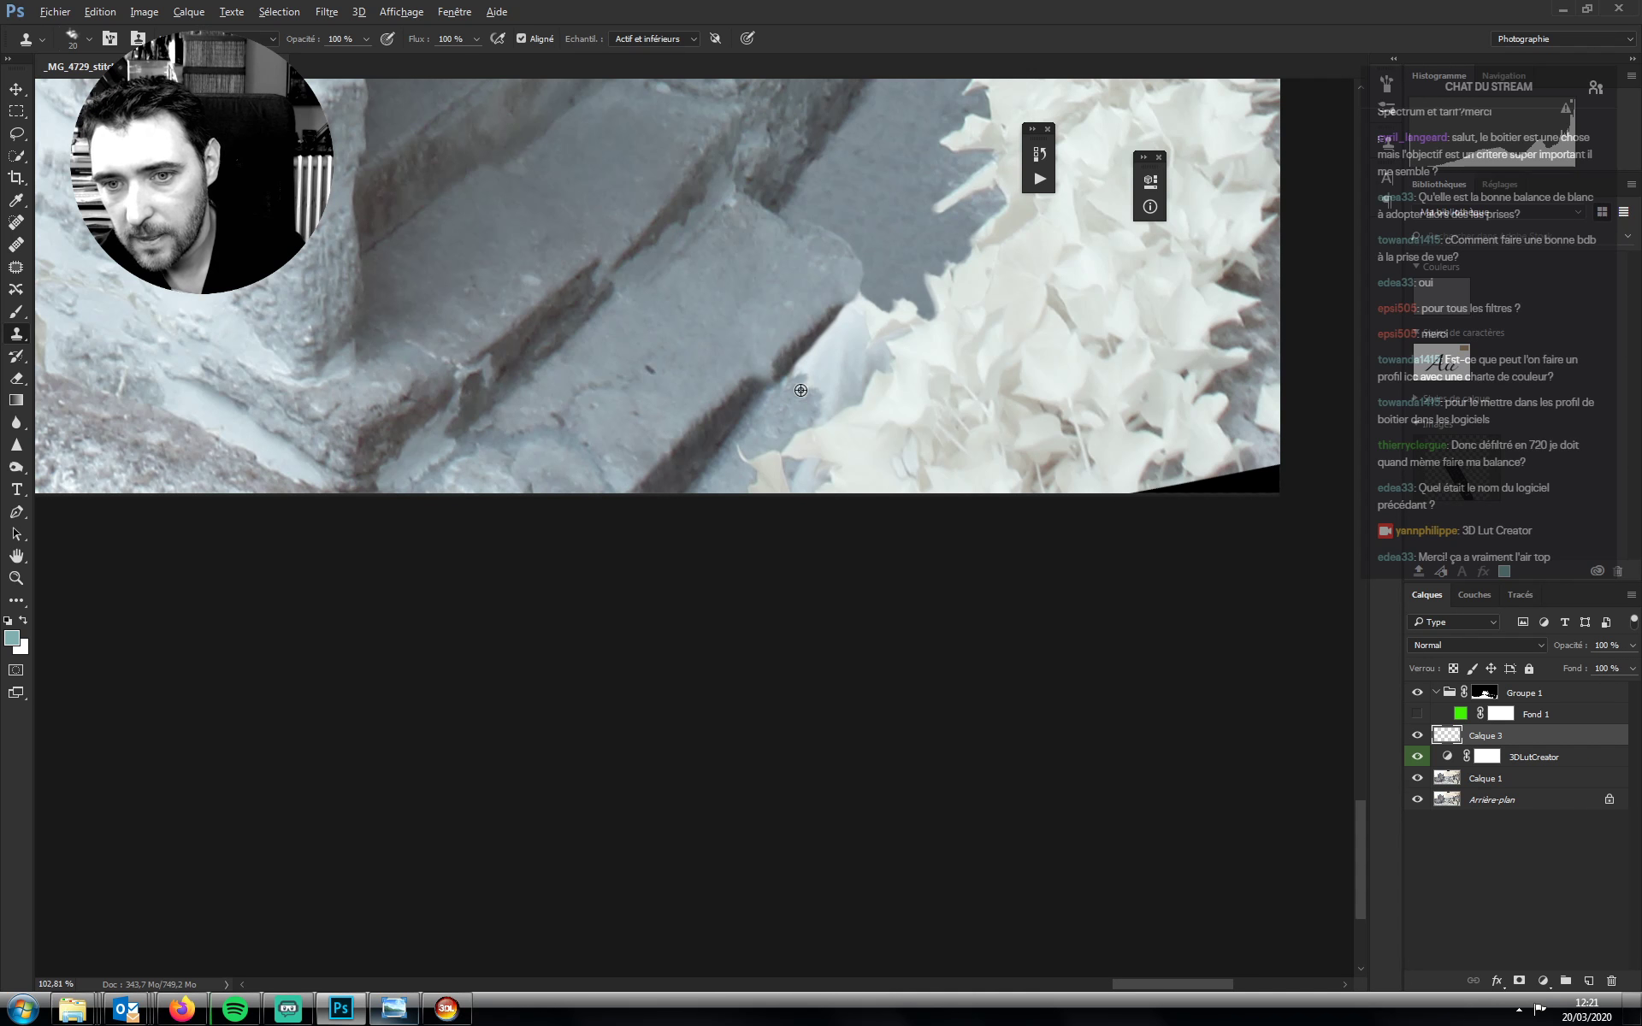
pyautogui.moveTo(800, 390); pyautogui.dragTo(825, 413)
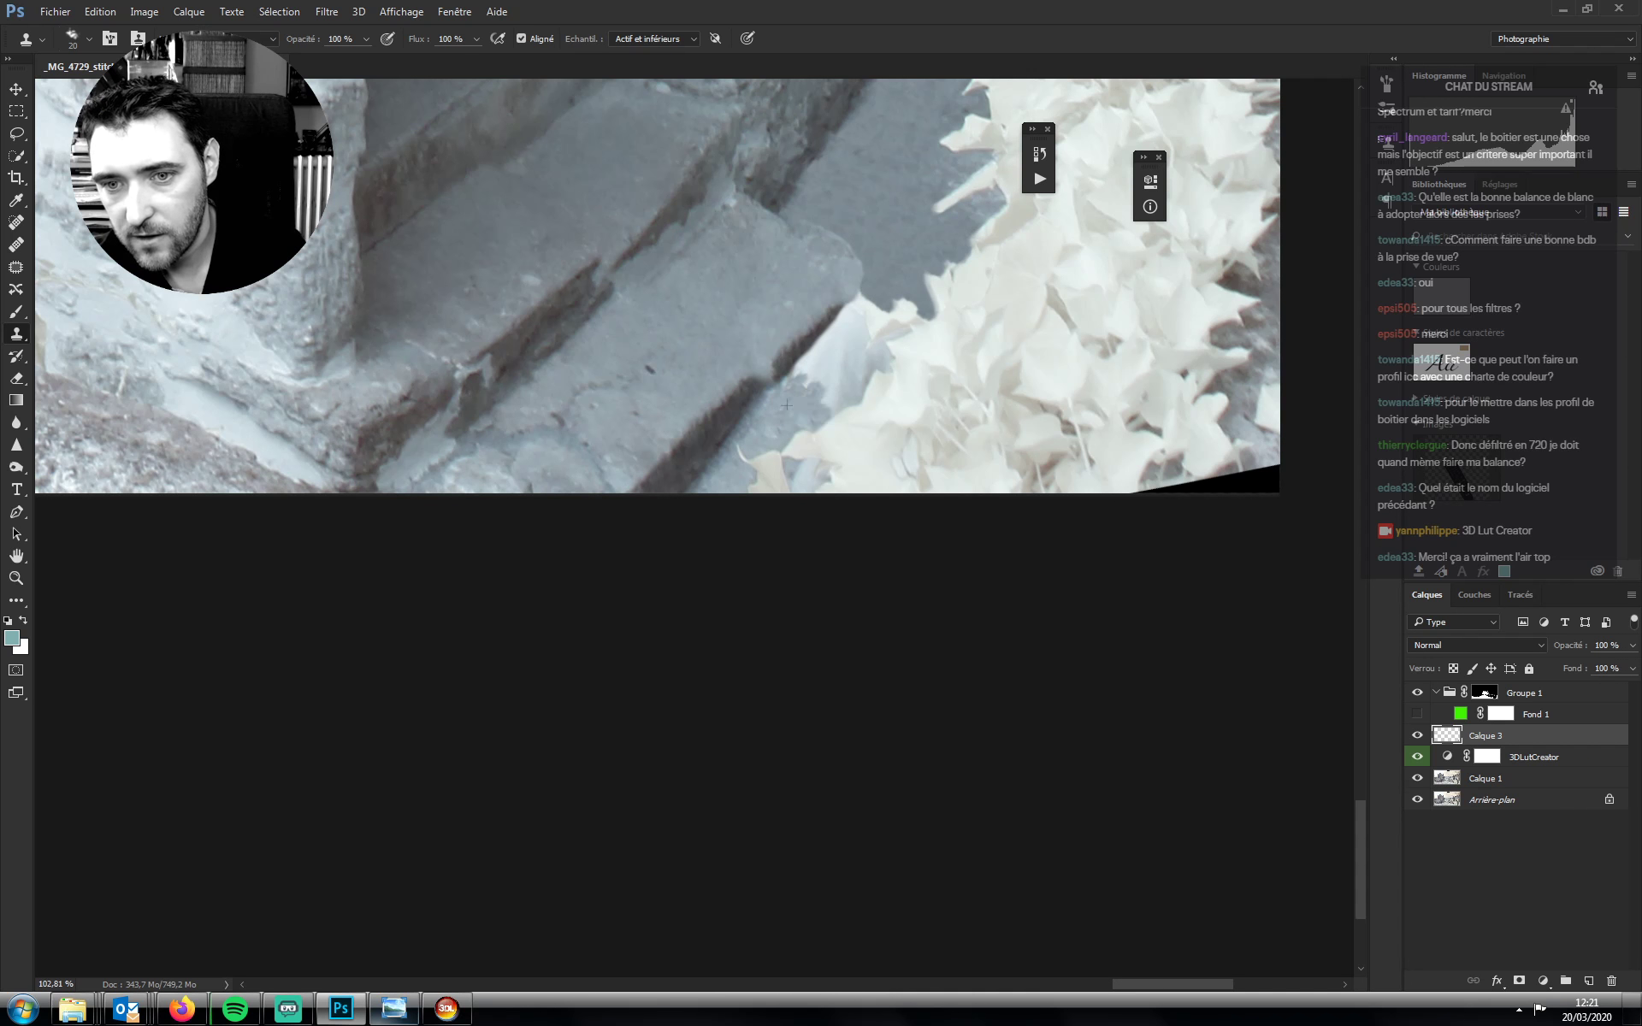
# Clone stone over the last white T-shirt patches below the lower step's edge and clean up that edge
pyautogui.keyDown('alt'); pyautogui.click(796, 421); pyautogui.keyUp('alt')
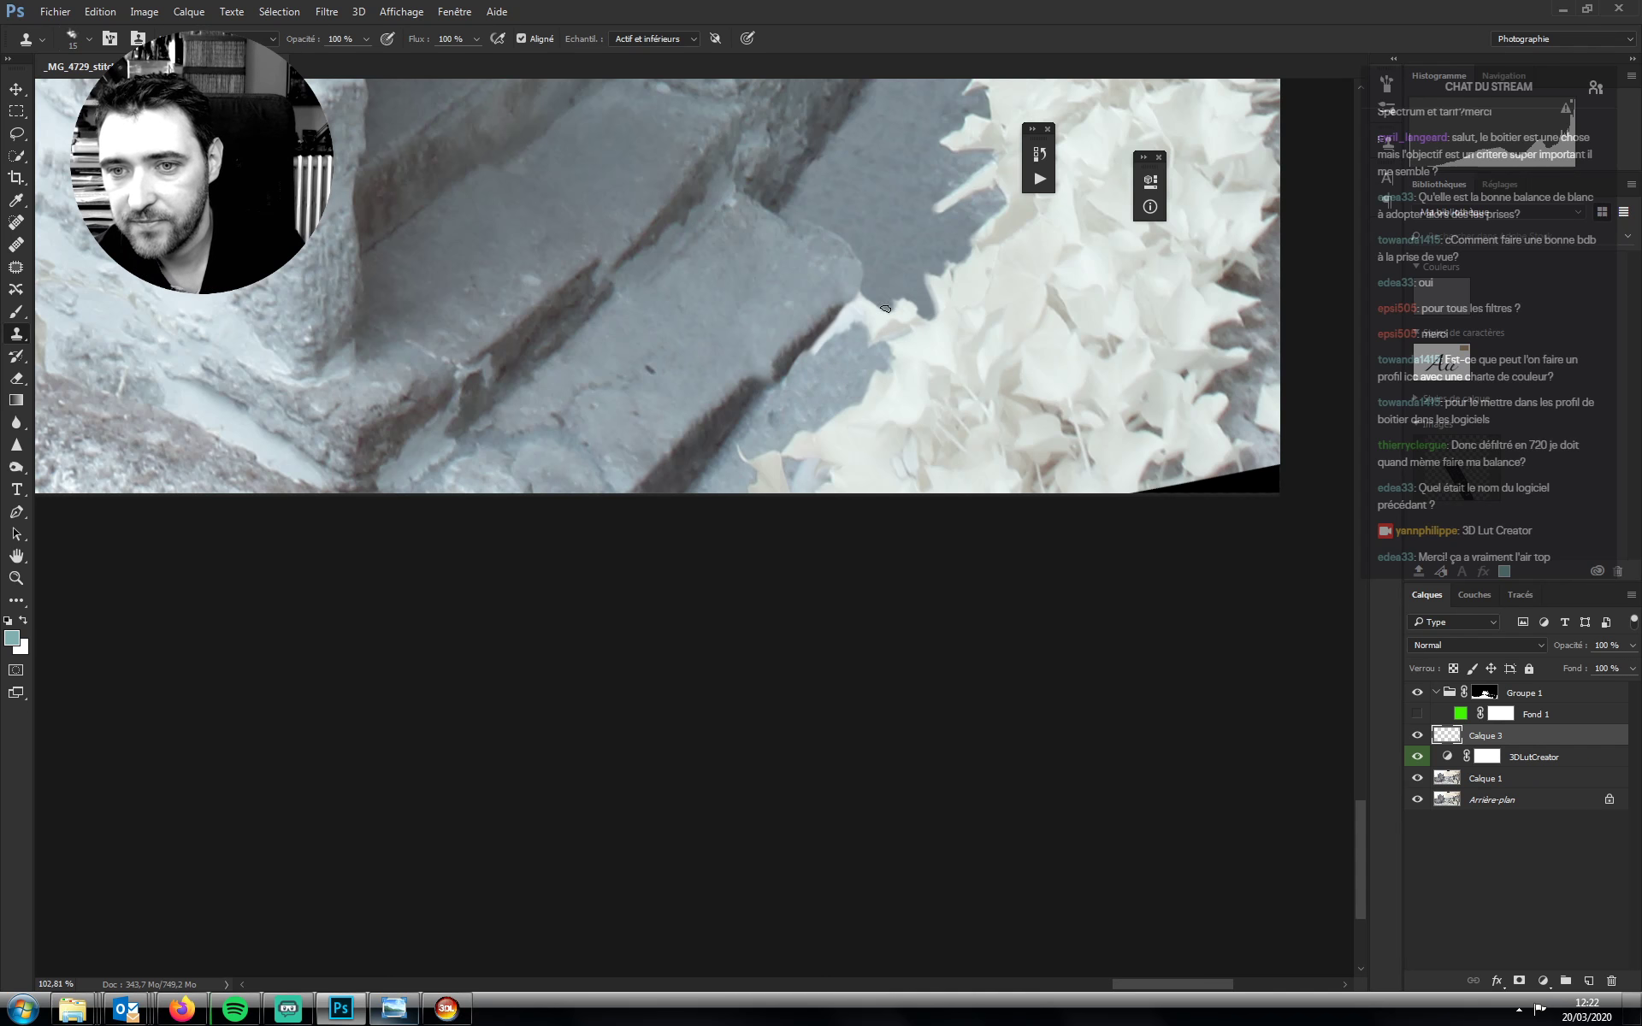
pyautogui.moveTo(872, 305)
pyautogui.mouseDown()
pyautogui.moveTo(861, 340)
pyautogui.moveTo(866, 288)
pyautogui.mouseUp()
pyautogui.keyDown('alt'); pyautogui.click(896, 264); pyautogui.keyUp('alt')
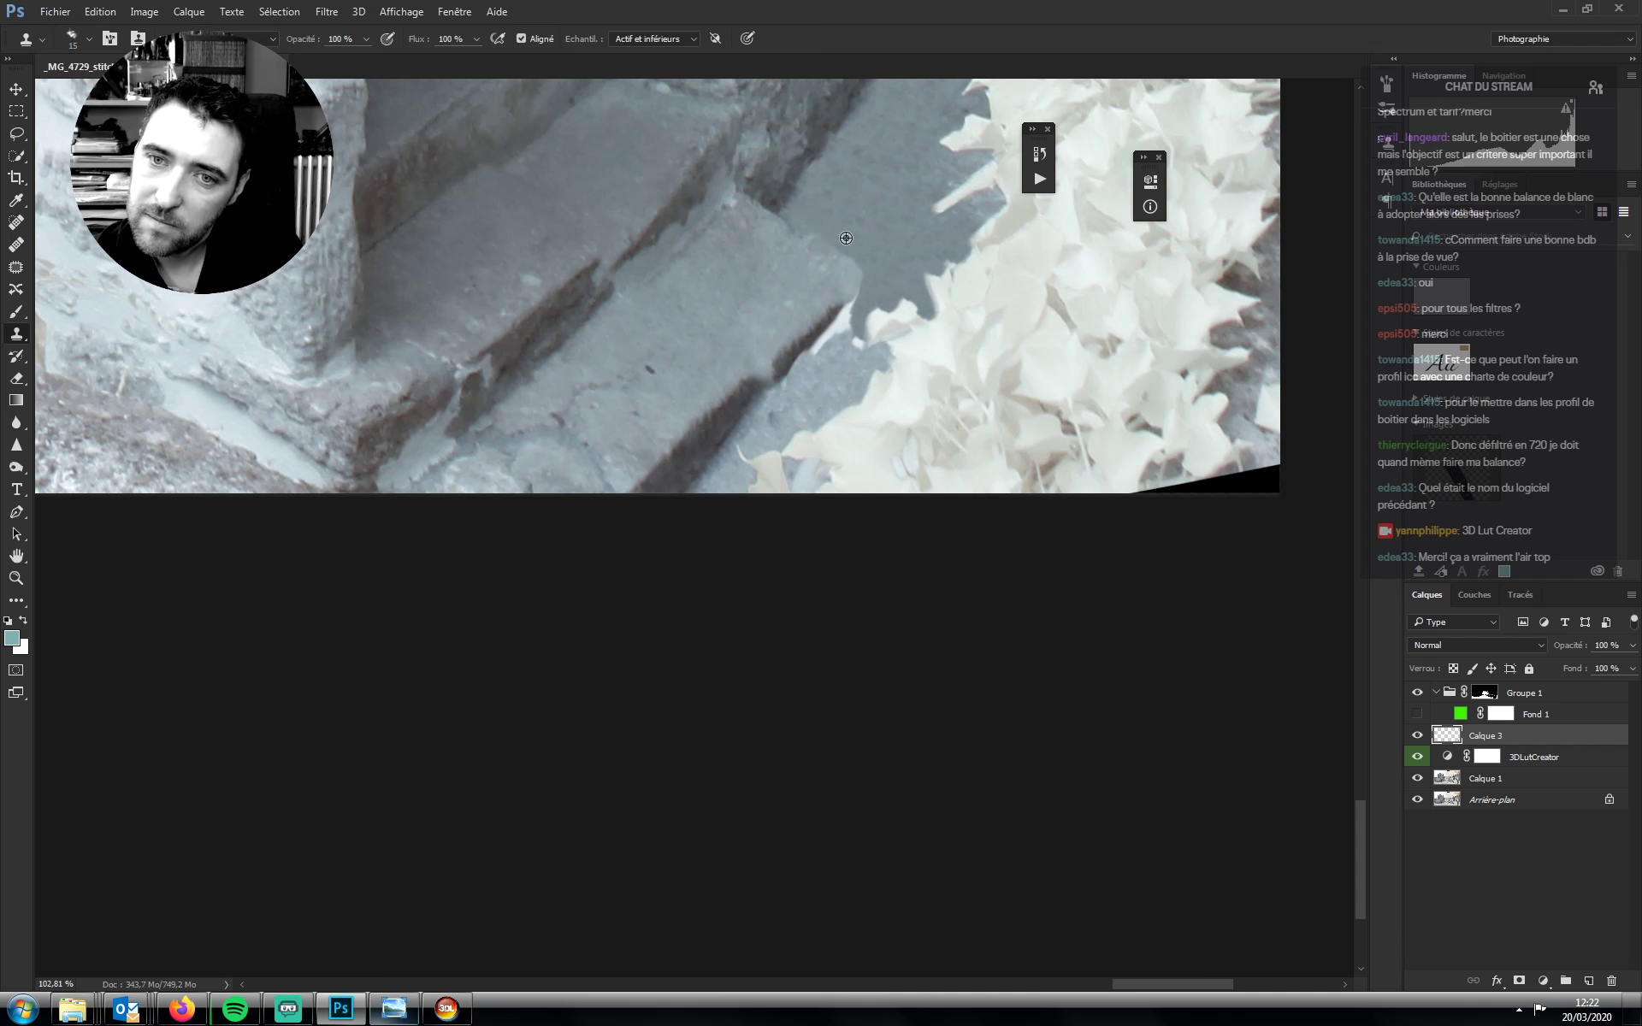
pyautogui.moveTo(848, 320)
pyautogui.mouseDown()
pyautogui.moveTo(863, 289)
pyautogui.moveTo(817, 350)
pyautogui.moveTo(856, 330)
pyautogui.mouseUp()
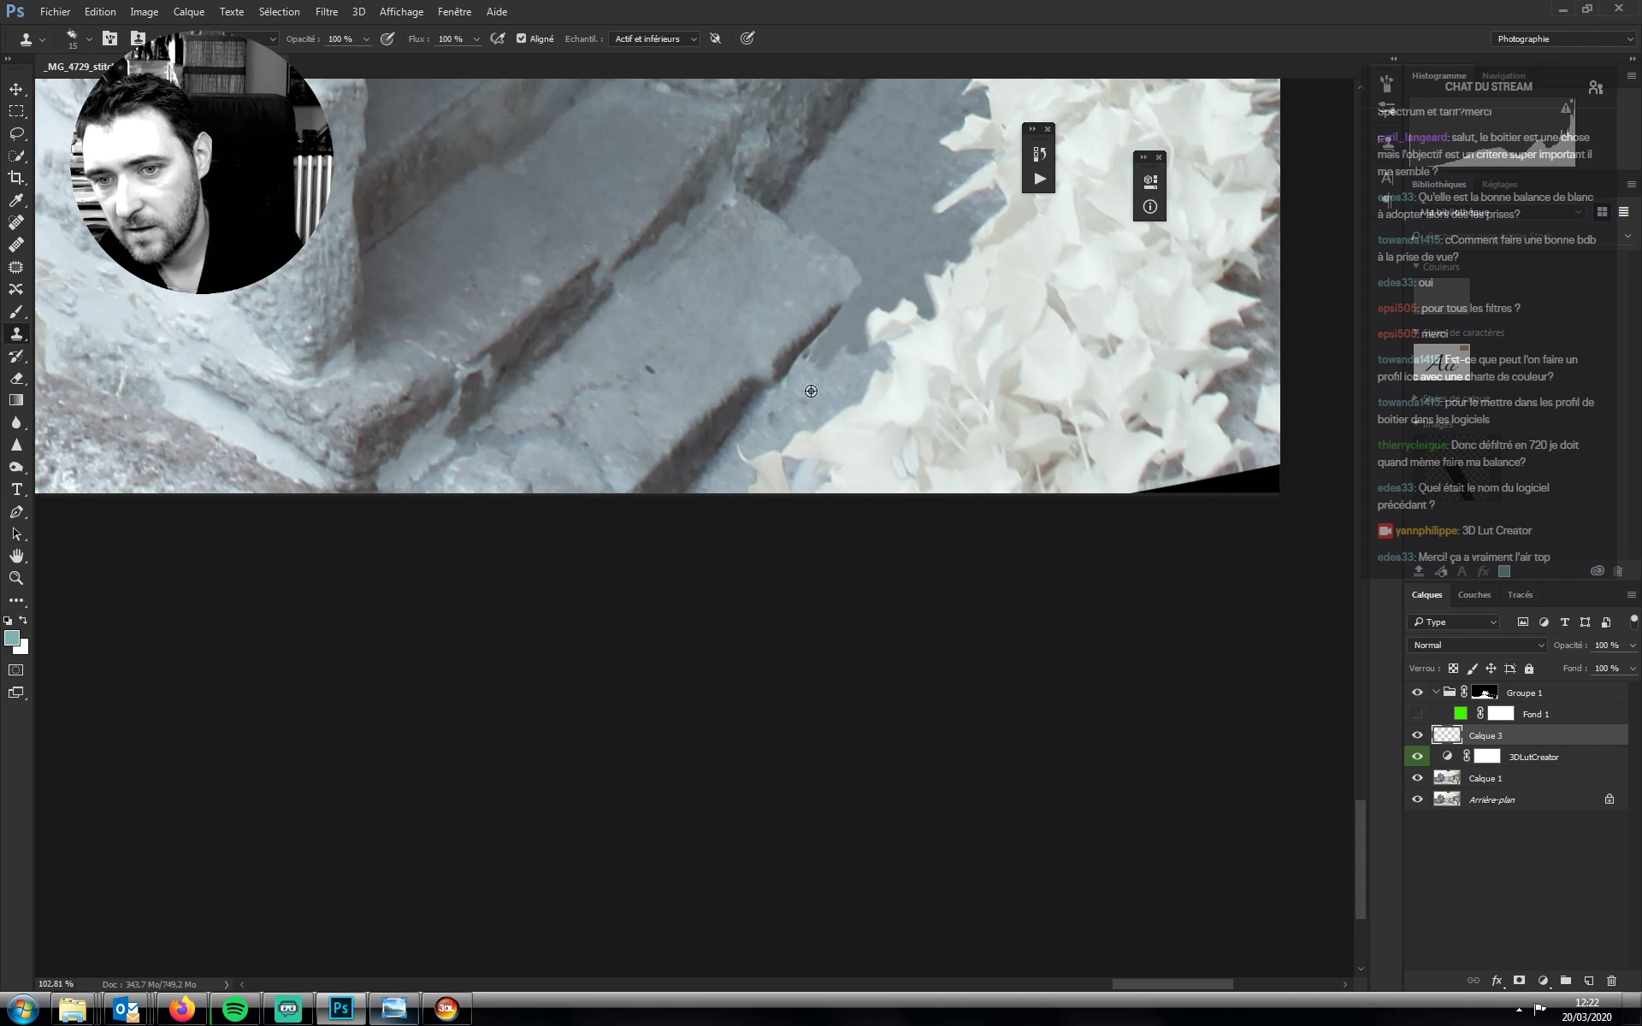
pyautogui.press('j')
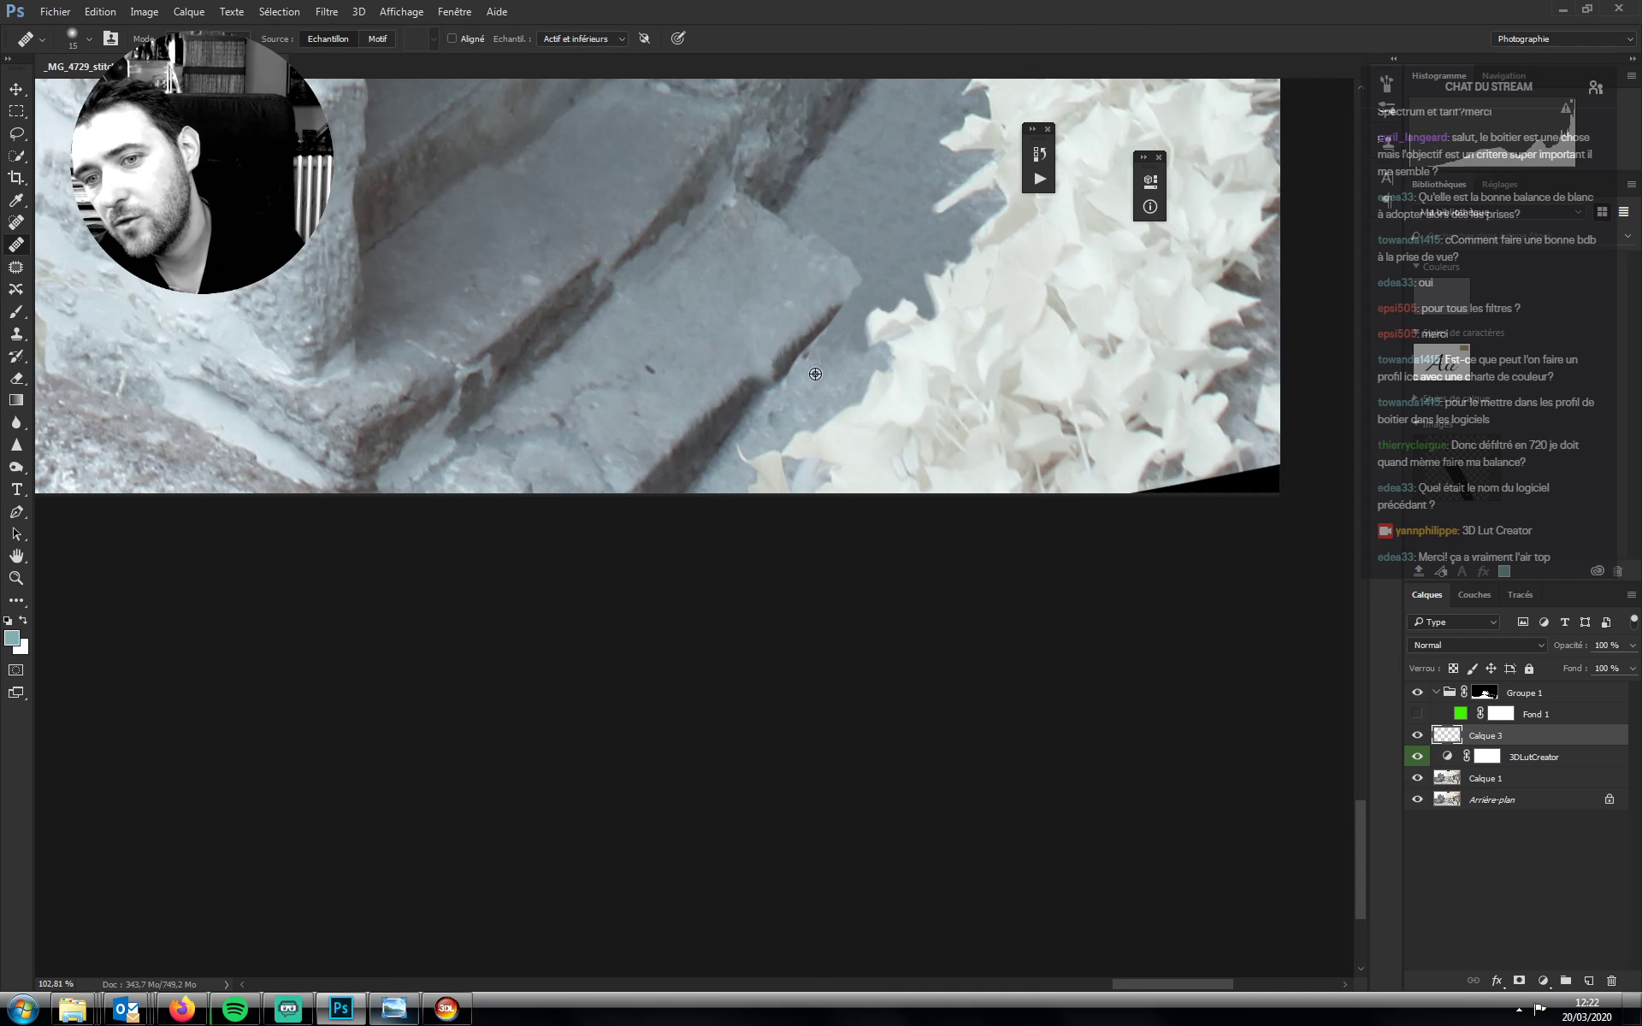
pyautogui.press('s')
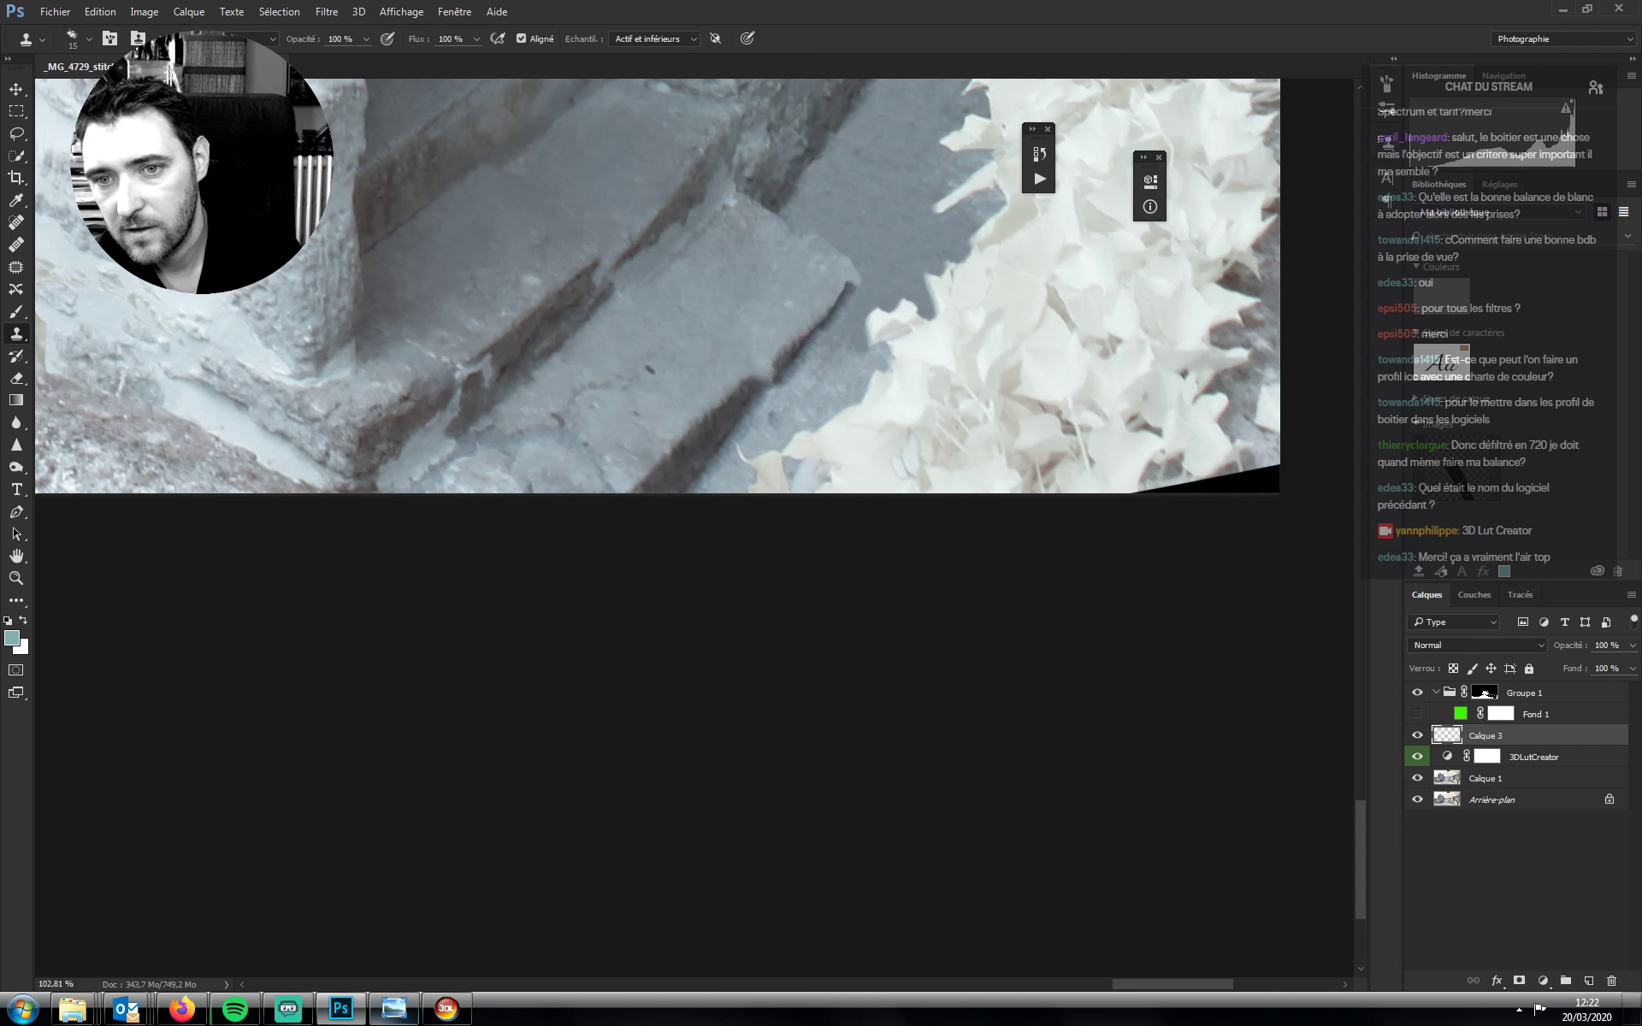
pyautogui.keyDown('alt'); pyautogui.click(866, 247); pyautogui.keyUp('alt')
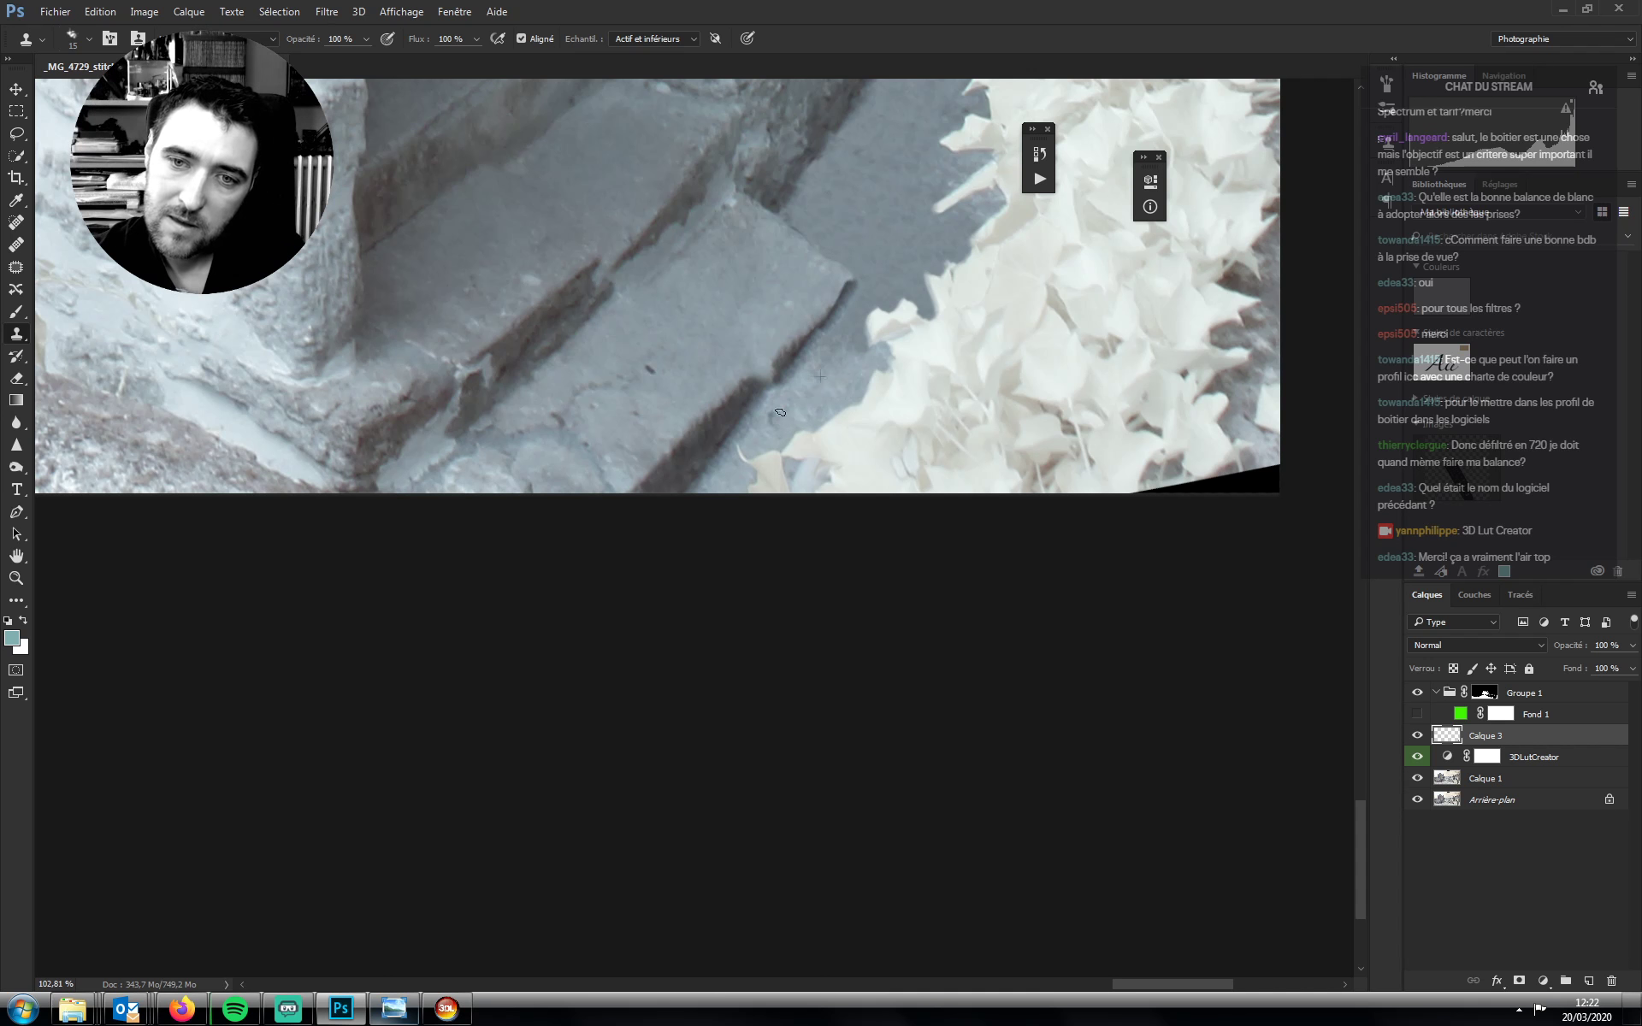
# Set the Brush to 20% opacity and size 45, and switch to the Healing Brush
pyautogui.press('b')
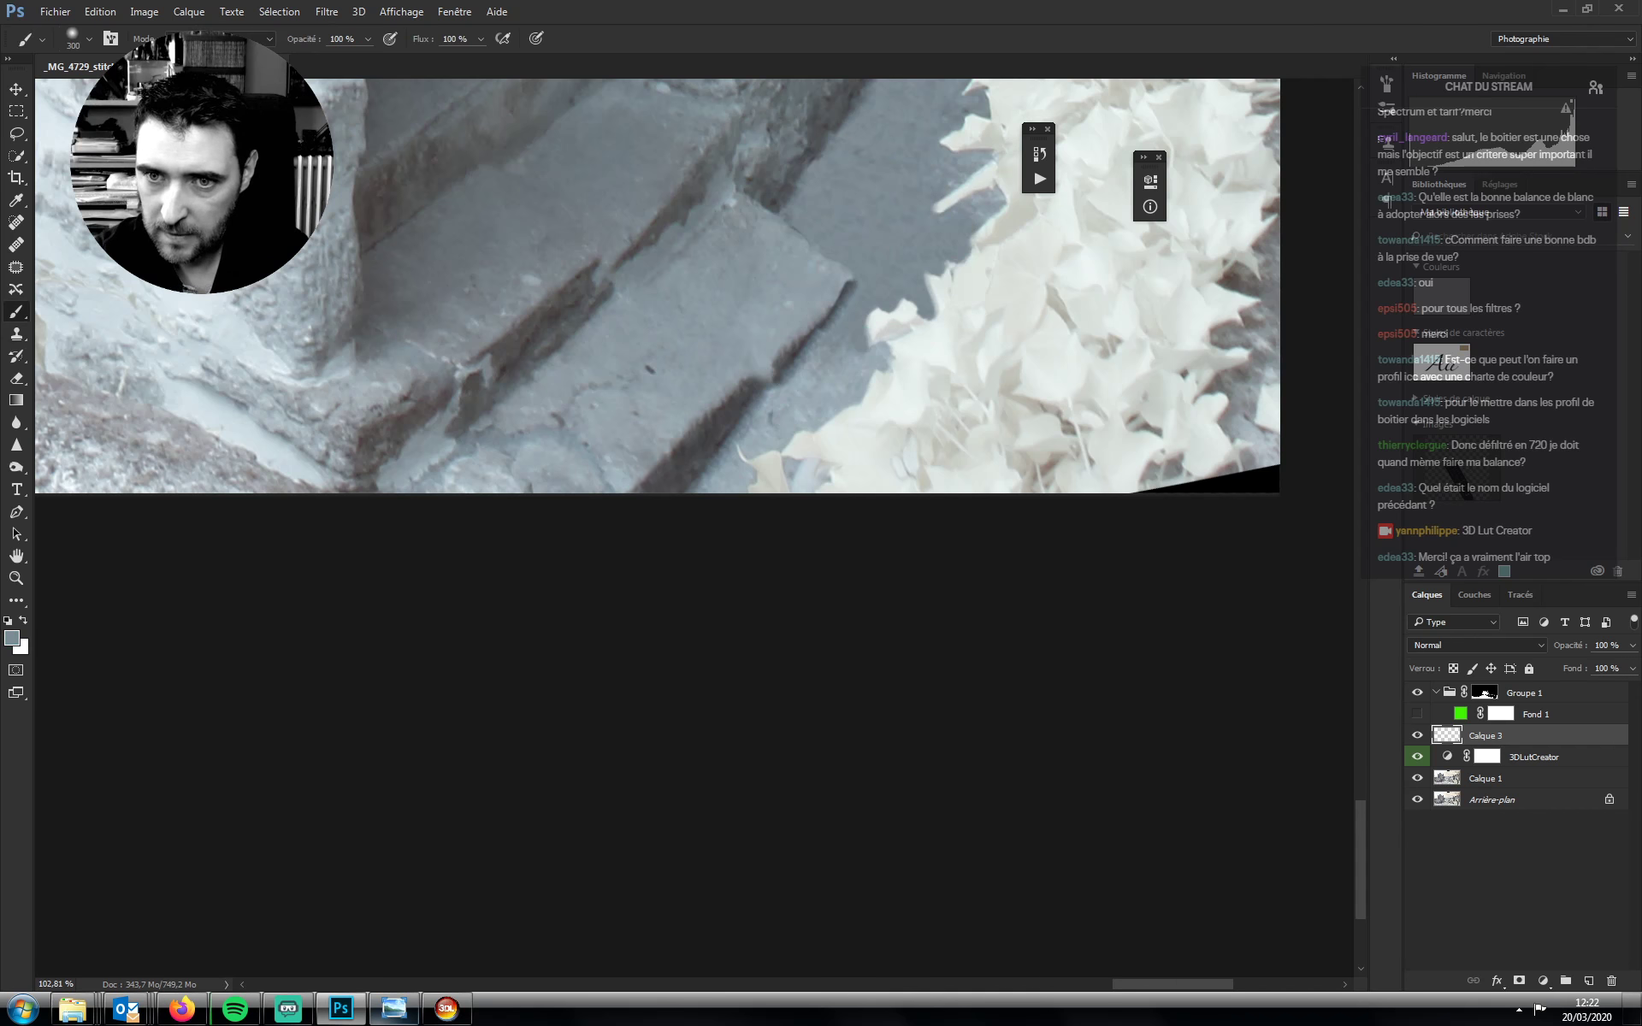
pyautogui.press('2')
pyautogui.press('[')
pyautogui.press('[')
pyautogui.press('[')
pyautogui.press('[')
pyautogui.press('[')
pyautogui.press('[')
pyautogui.press('[')
pyautogui.press('[')
pyautogui.press('[')
pyautogui.press('[')
pyautogui.press('[')
pyautogui.press('[')
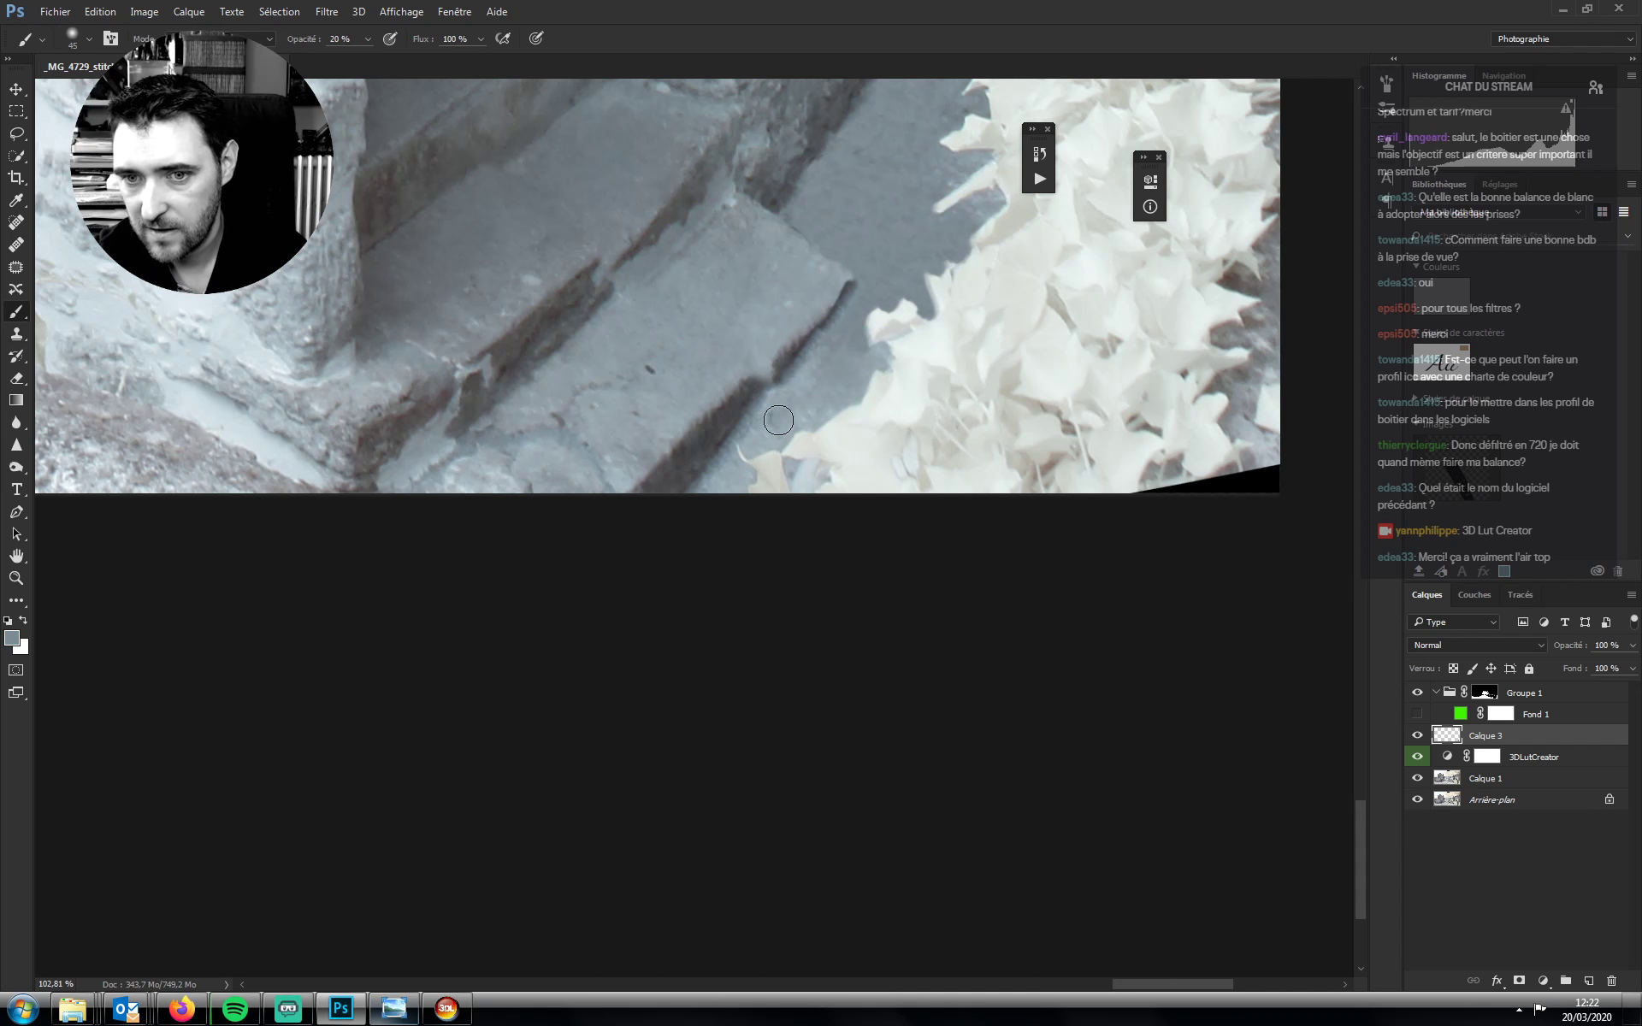
pyautogui.press('j')
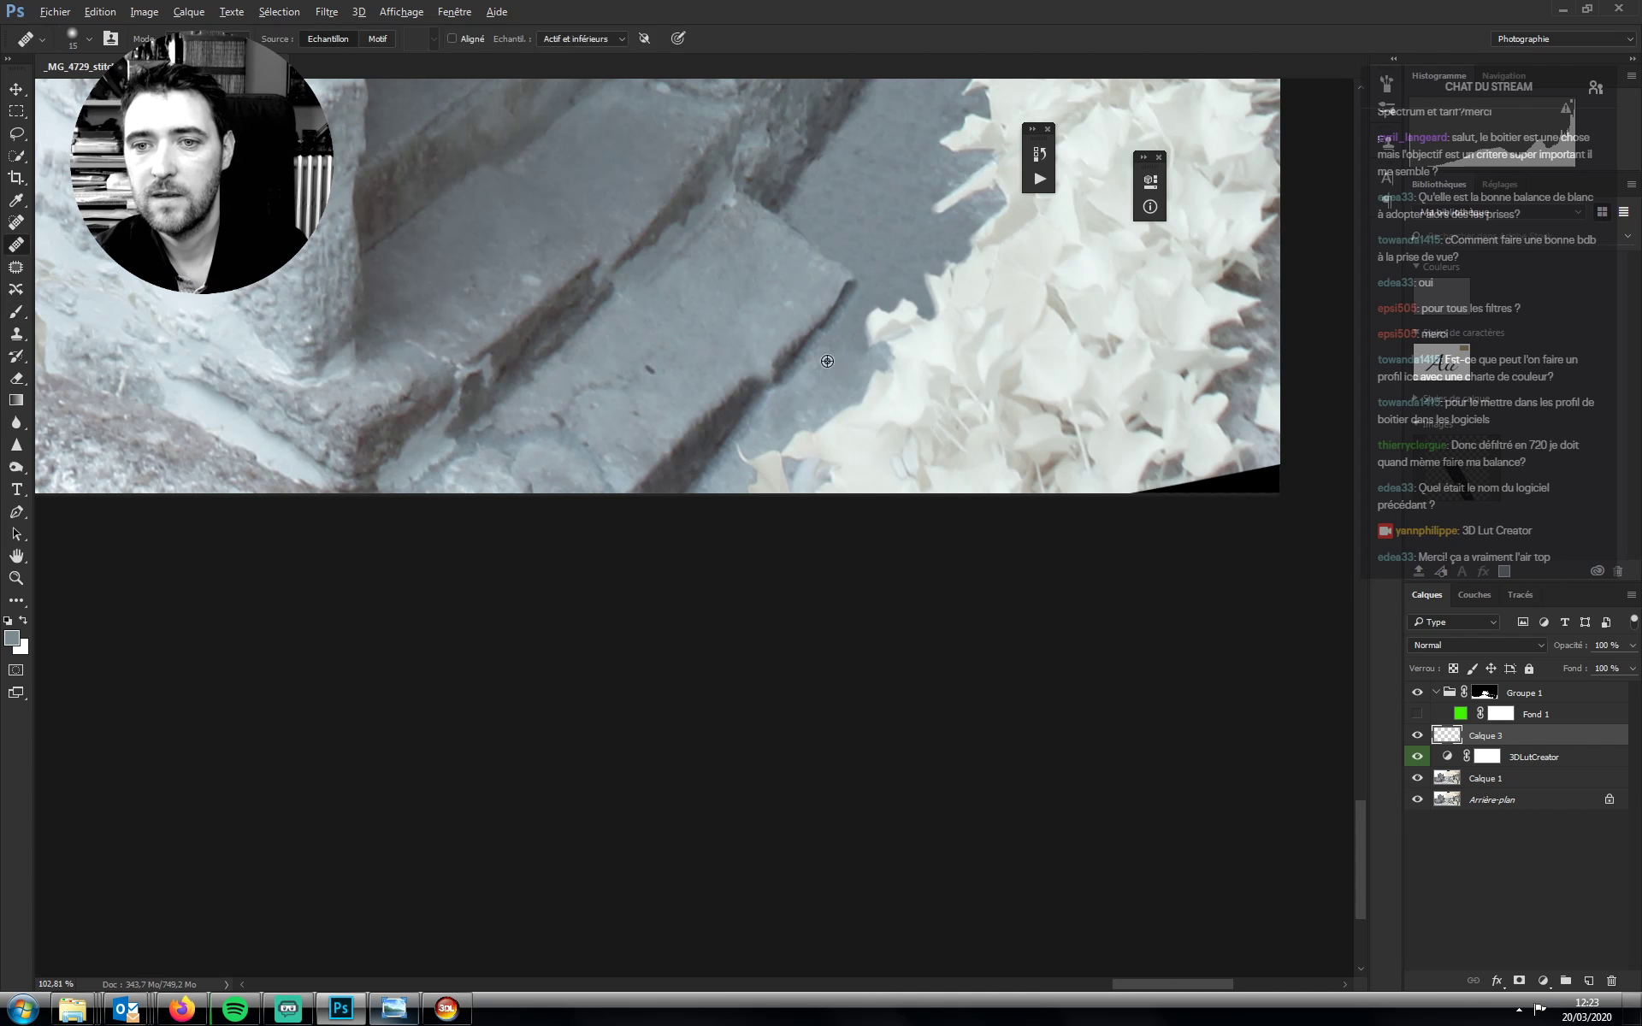
# Clone wall texture over the head, cap and sunglasses of the man standing beside the bench
pyautogui.press('z')
pyautogui.moveTo(819, 402)
pyautogui.mouseDown()
pyautogui.moveTo(466, 347)
pyautogui.moveTo(556, 333)
pyautogui.moveTo(695, 363)
pyautogui.moveTo(881, 488)
pyautogui.moveTo(770, 411)
pyautogui.moveTo(649, 445)
pyautogui.moveTo(677, 460)
pyautogui.mouseUp()
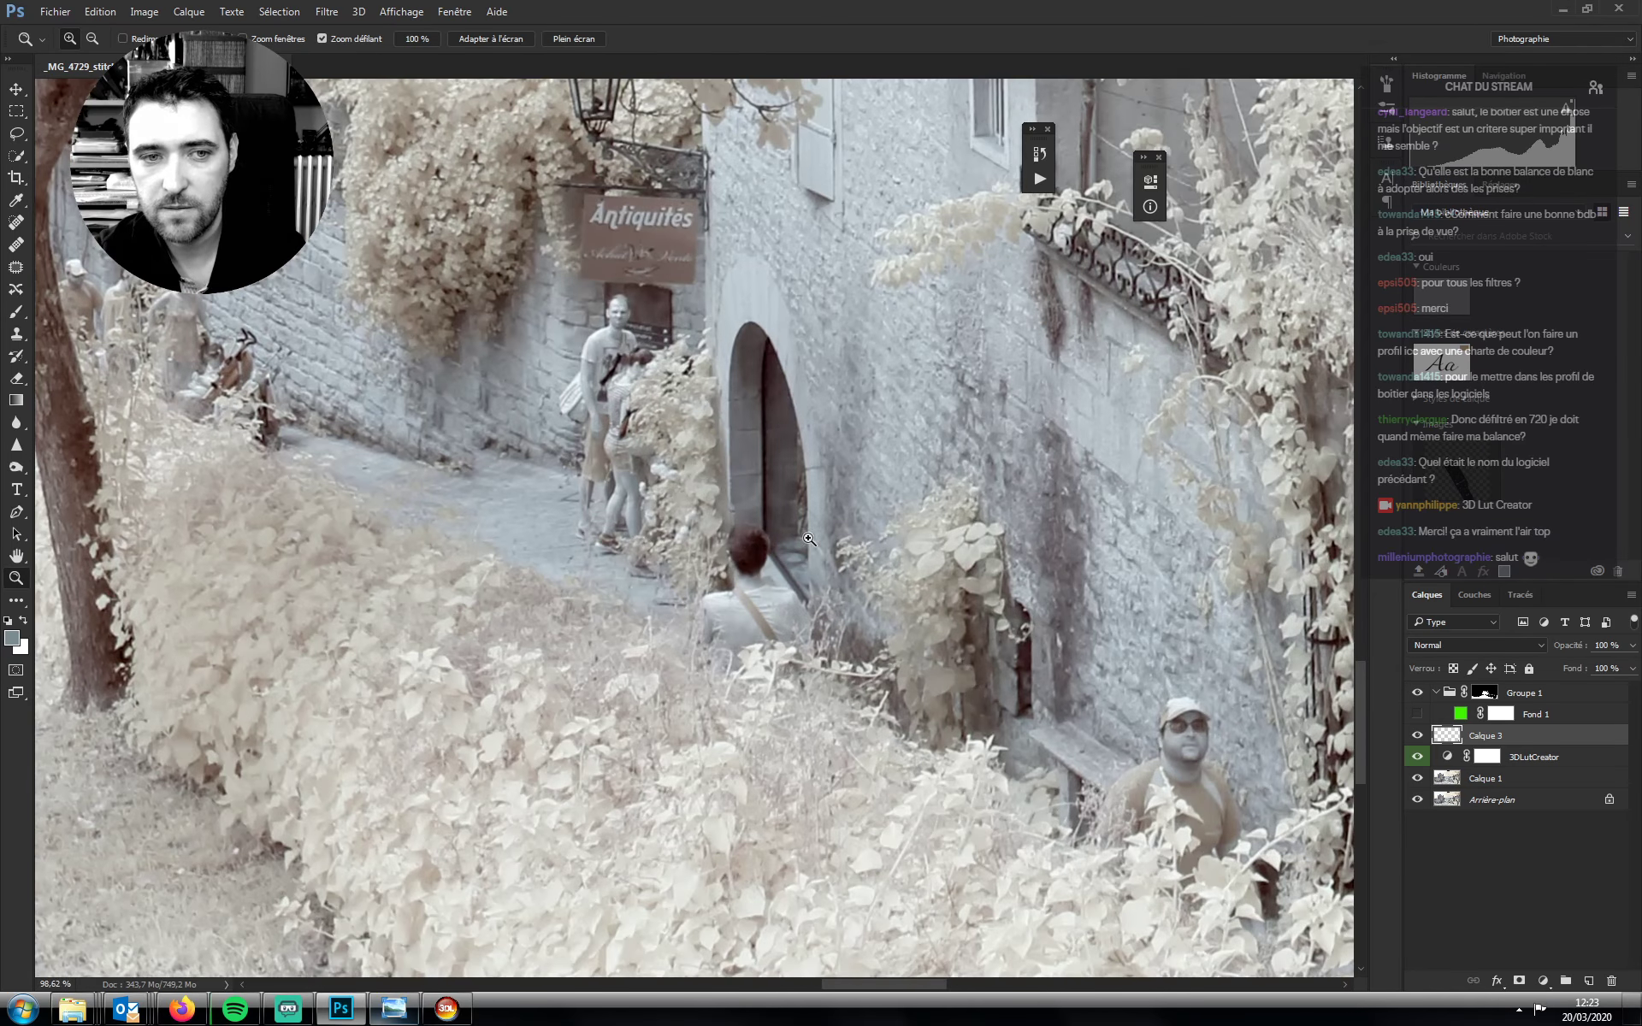
pyautogui.moveTo(808, 577); pyautogui.dragTo(613, 345)
pyautogui.moveTo(930, 516); pyautogui.dragTo(835, 596)
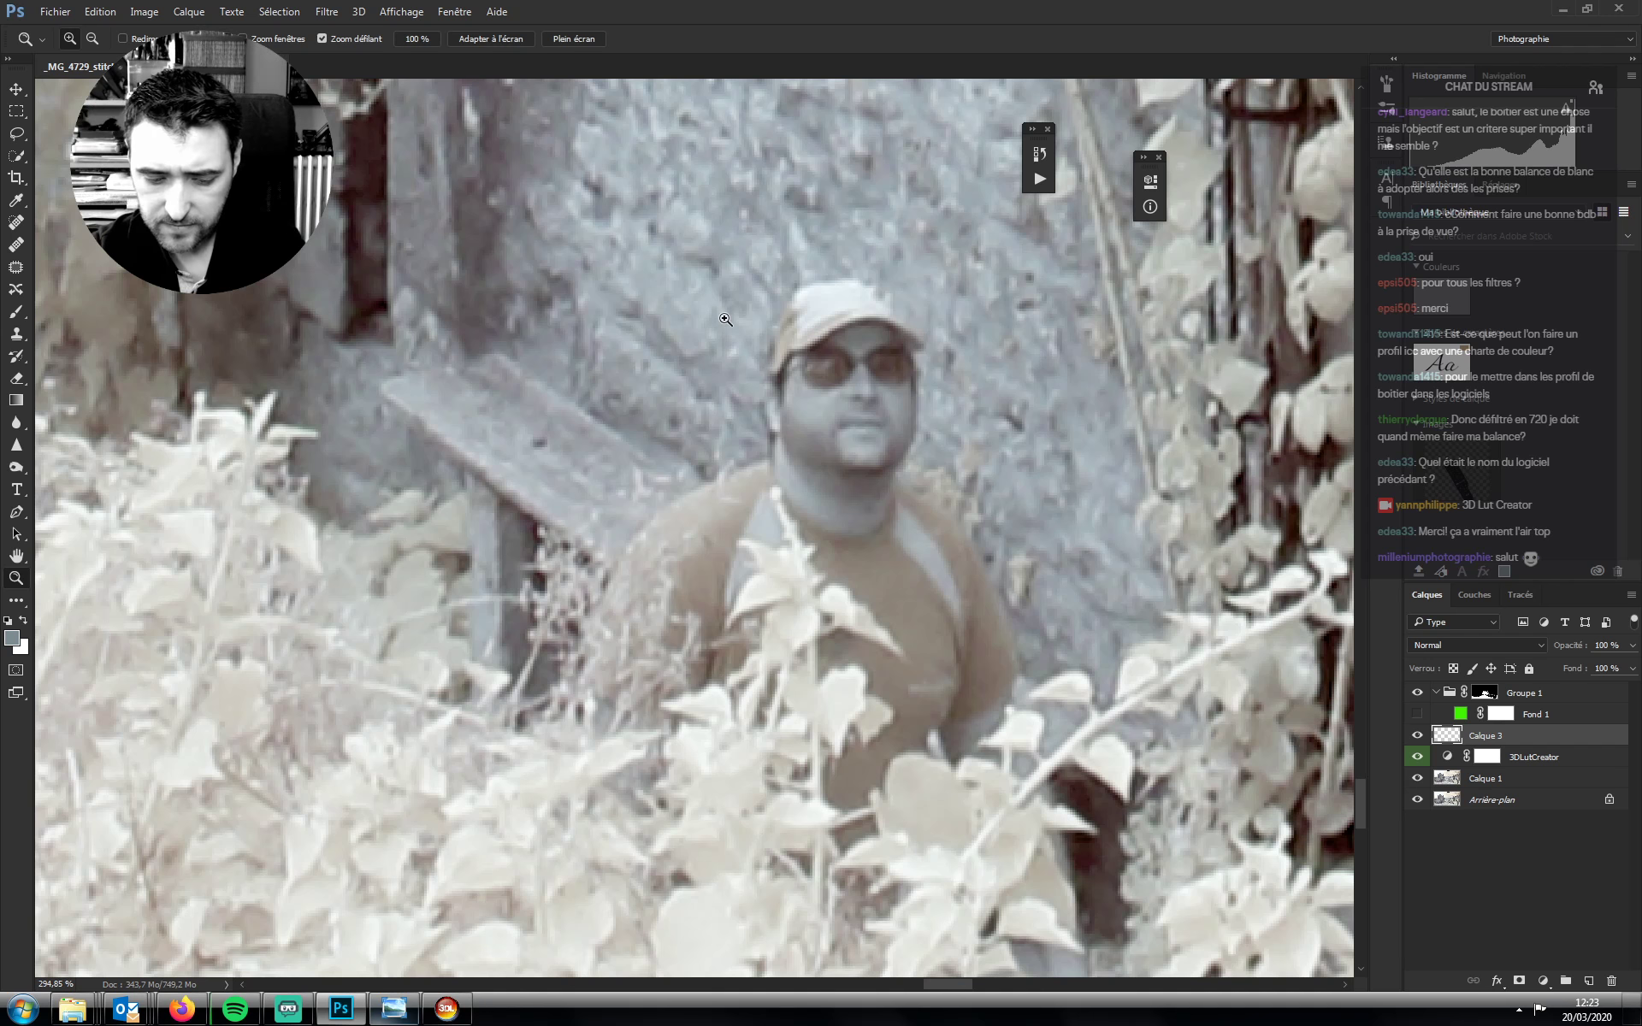
pyautogui.press('s')
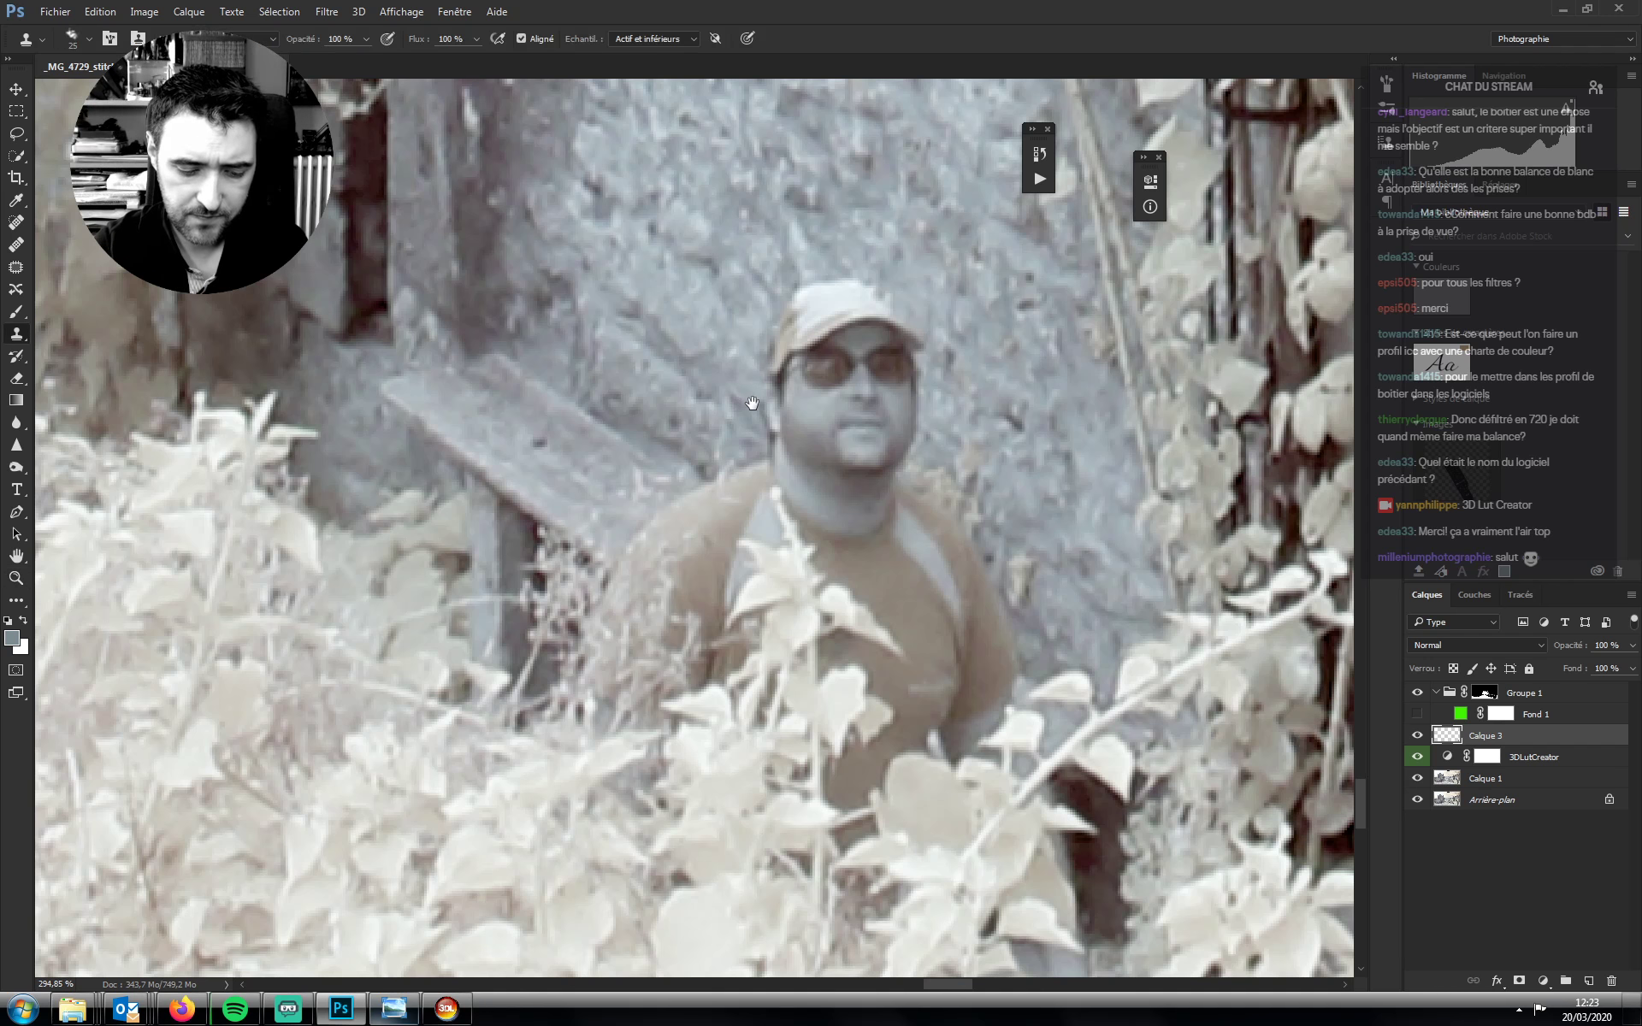
pyautogui.moveTo(750, 402); pyautogui.dragTo(640, 582)
pyautogui.moveTo(743, 523)
pyautogui.mouseDown()
pyautogui.moveTo(769, 555)
pyautogui.moveTo(684, 513)
pyautogui.moveTo(650, 581)
pyautogui.moveTo(736, 624)
pyautogui.moveTo(676, 616)
pyautogui.moveTo(650, 650)
pyautogui.moveTo(598, 633)
pyautogui.mouseUp()
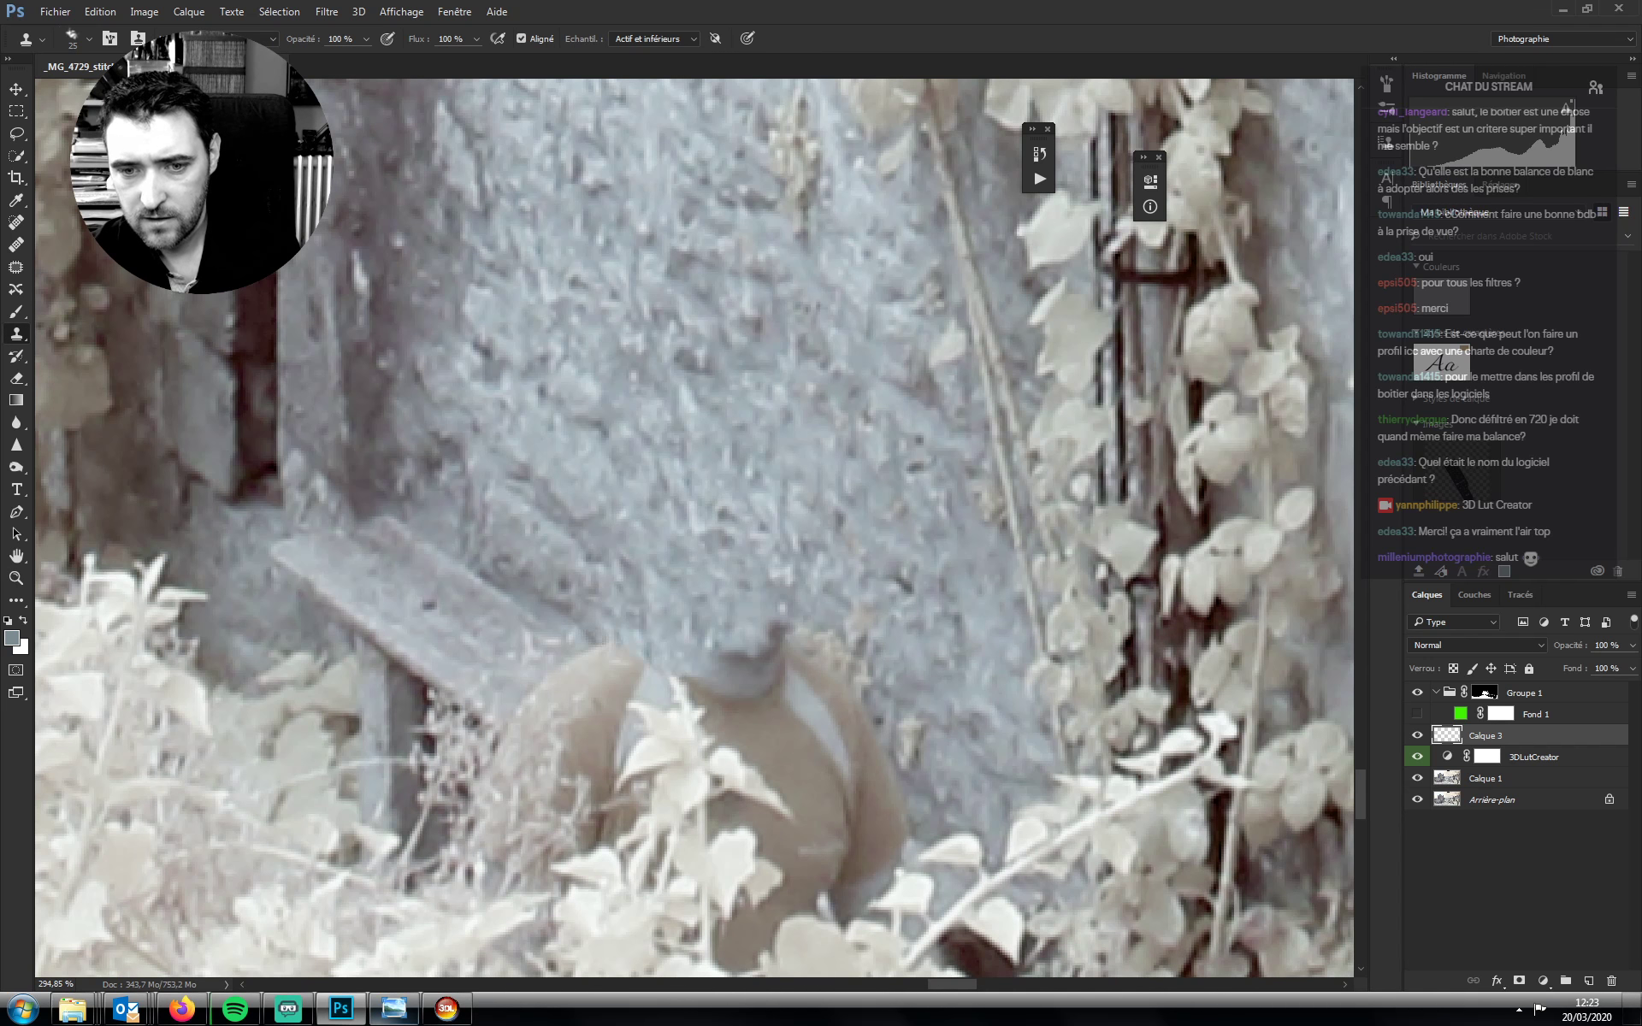
# Clone wall texture over the neck, shoulder and outer arm of the man beside the bench
pyautogui.press('alt')
pyautogui.moveTo(907, 718)
pyautogui.mouseDown()
pyautogui.moveTo(863, 795)
pyautogui.moveTo(846, 778)
pyautogui.mouseUp()
pyautogui.press('alt')
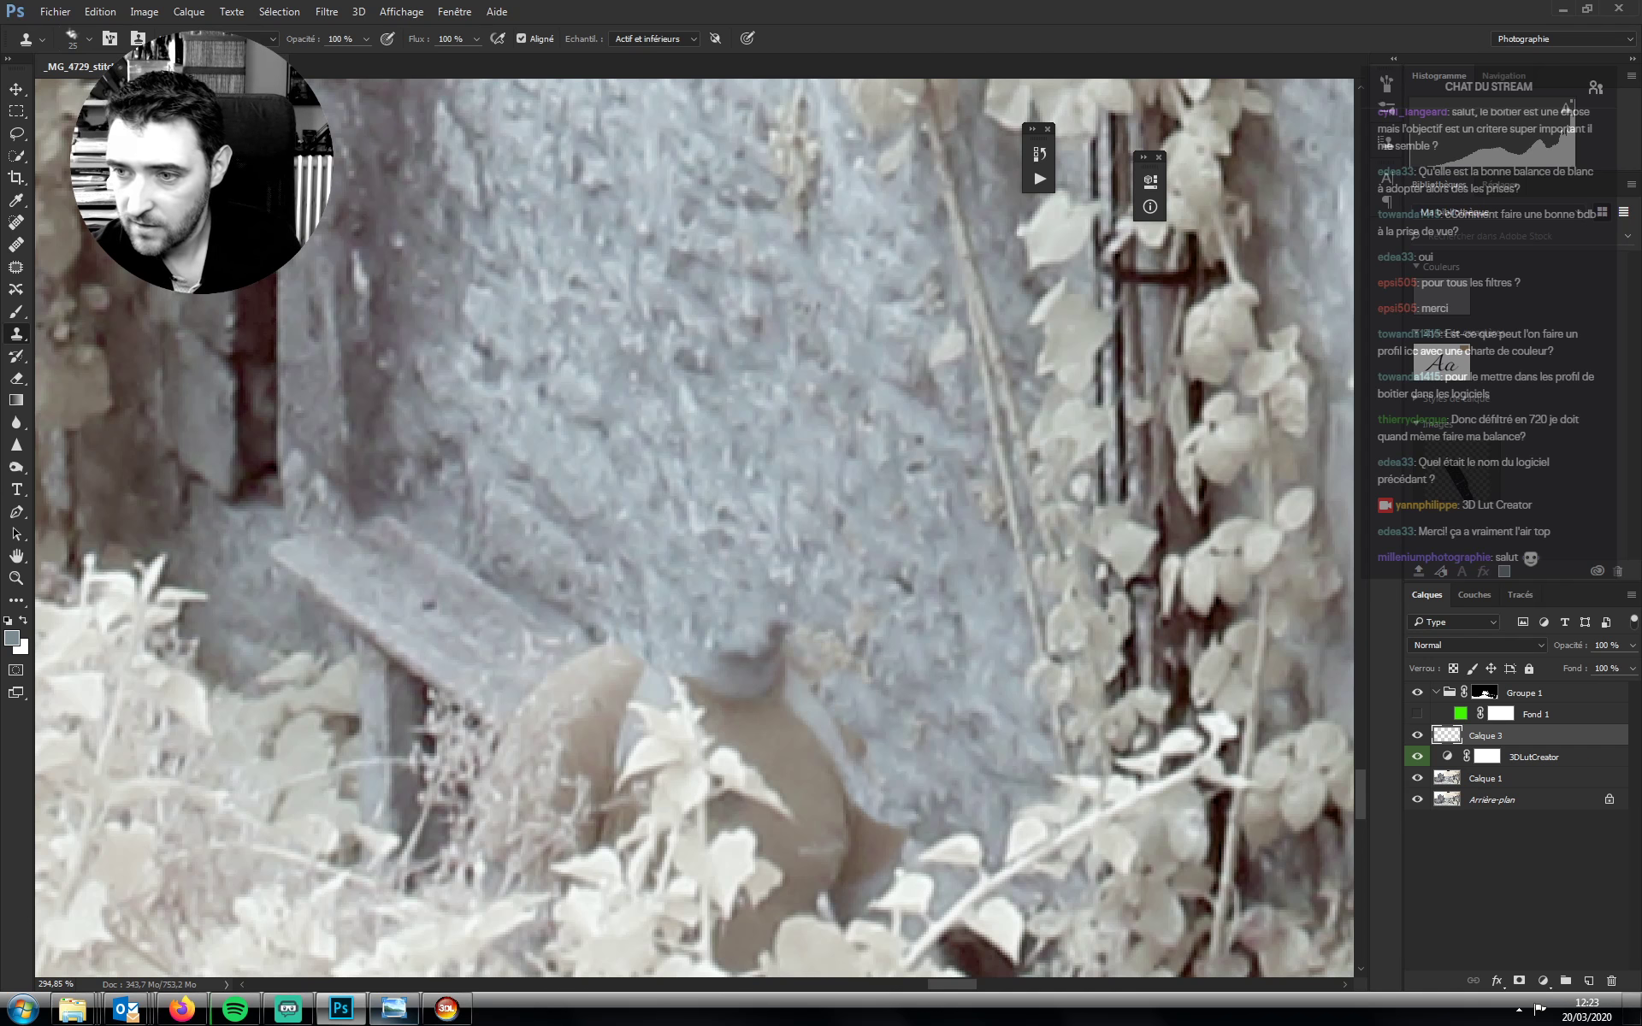
pyautogui.press('alt')
pyautogui.keyDown('alt'); pyautogui.click(785, 505); pyautogui.keyUp('alt')
pyautogui.moveTo(847, 757)
pyautogui.mouseDown()
pyautogui.moveTo(678, 630)
pyautogui.moveTo(798, 669)
pyautogui.mouseUp()
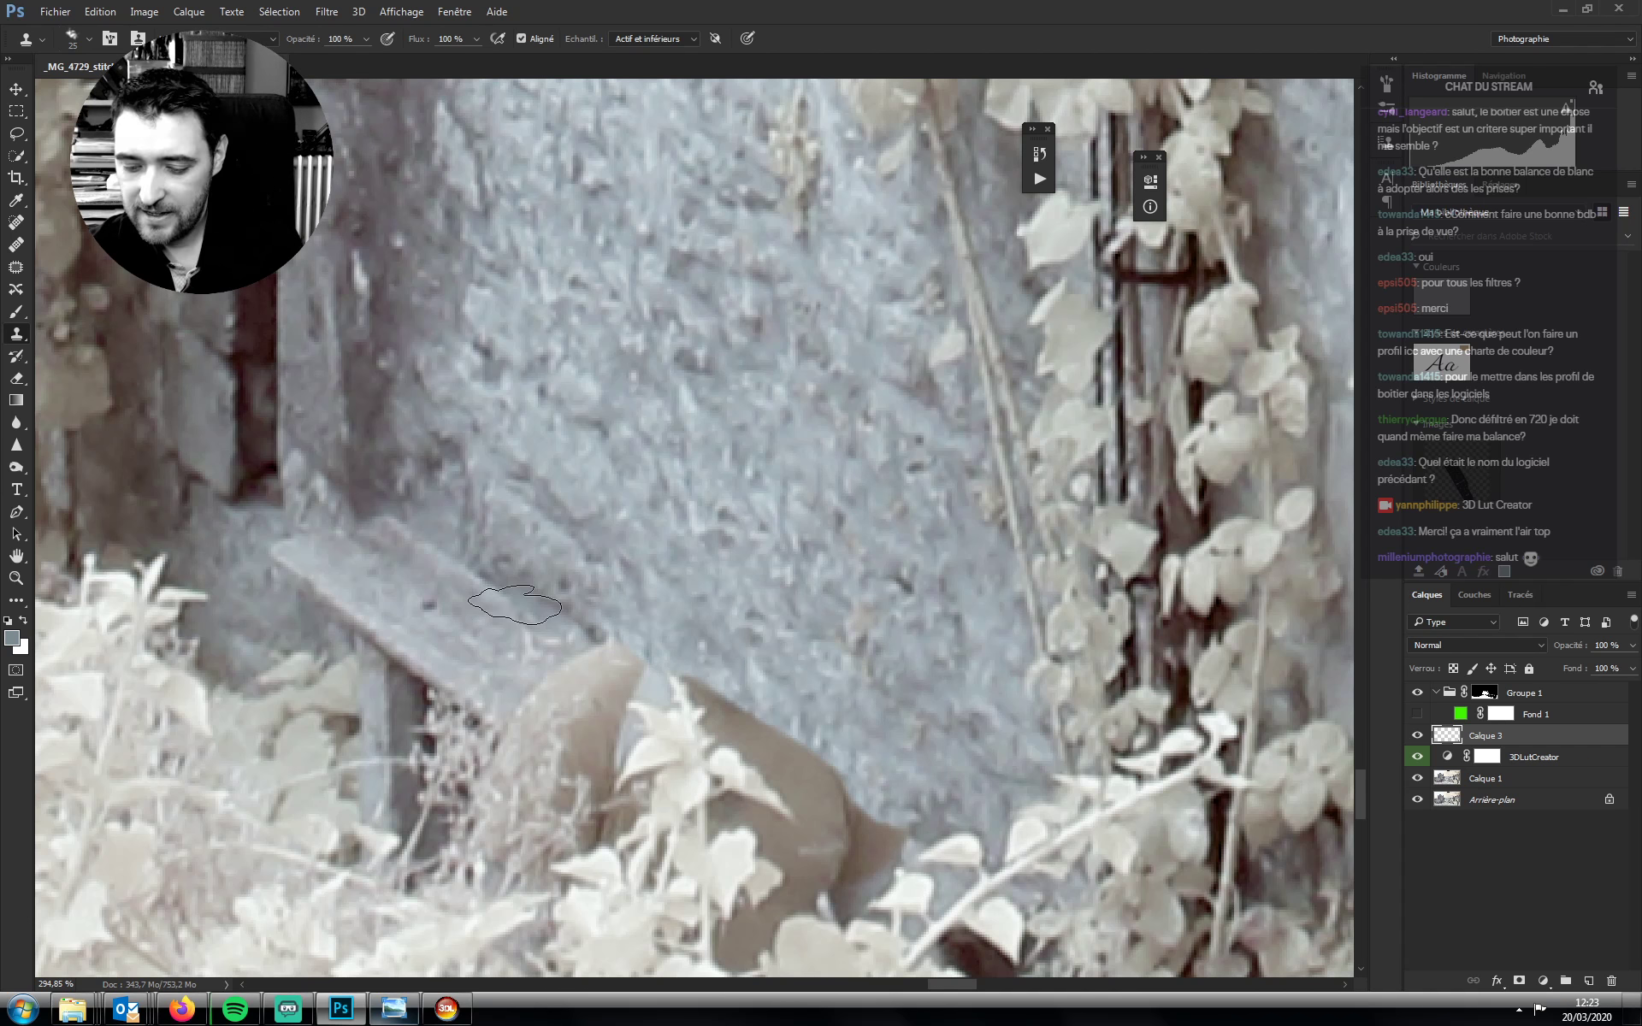
# Add a new layer above Calque 3 and clone the bench plank across the man's arm and chest
pyautogui.click(1588, 981)
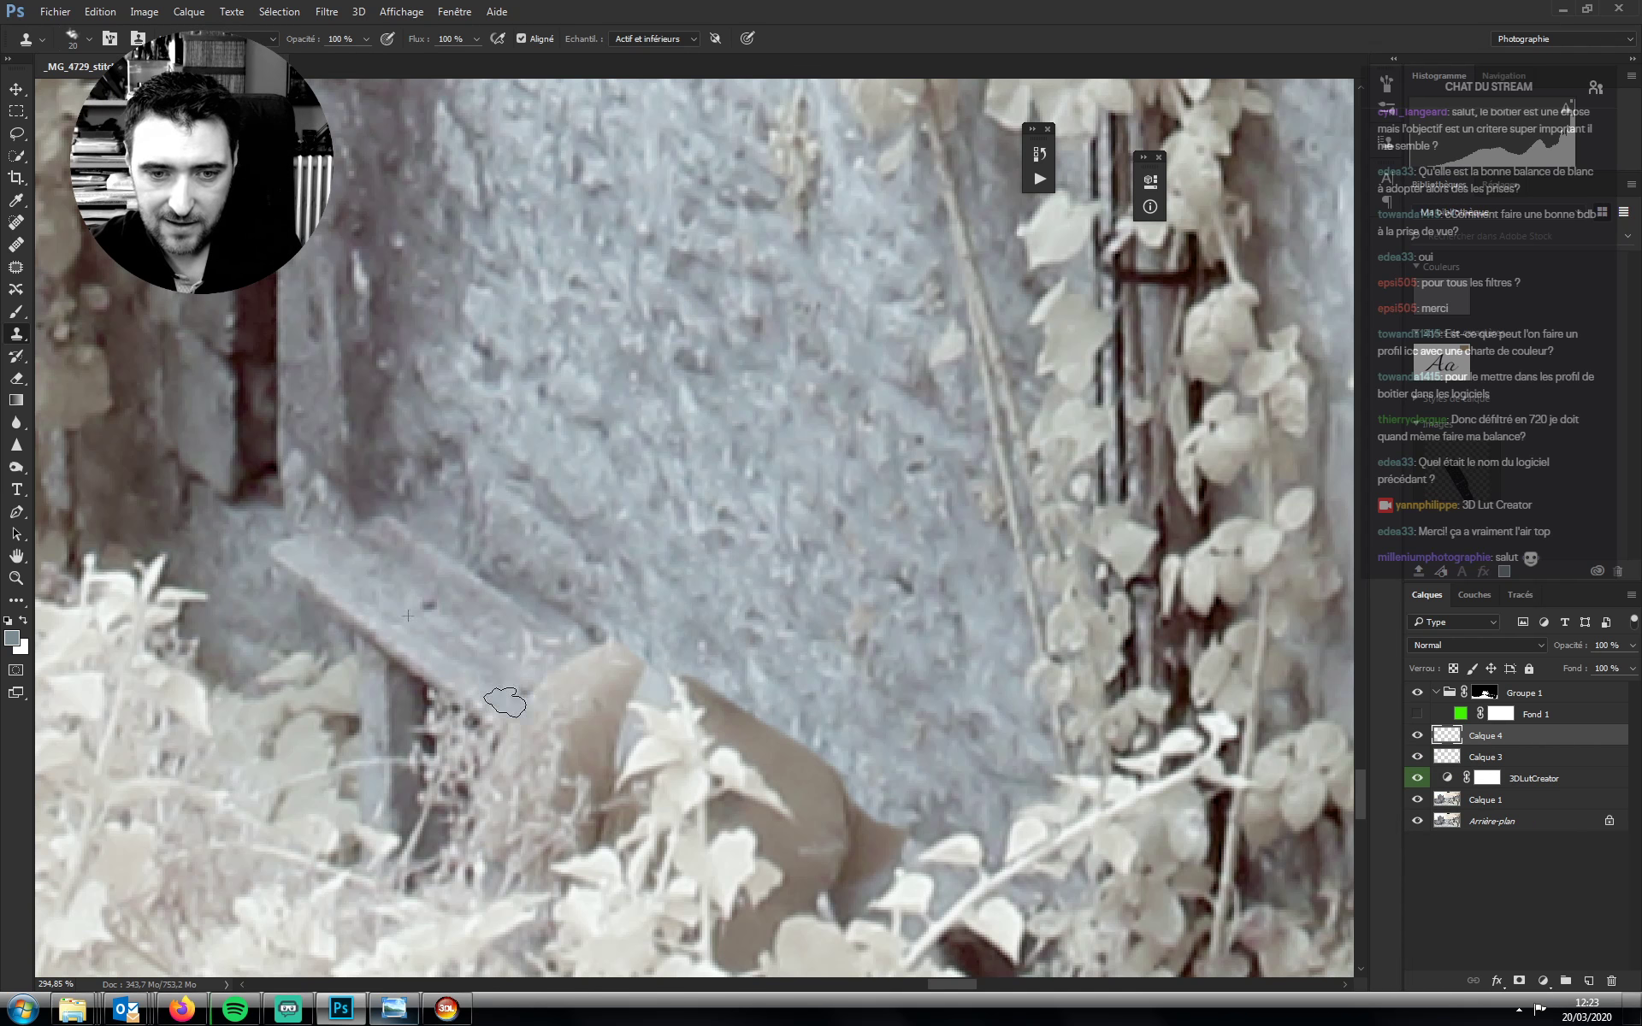
pyautogui.moveTo(513, 701)
pyautogui.mouseDown()
pyautogui.moveTo(574, 717)
pyautogui.moveTo(462, 629)
pyautogui.moveTo(608, 683)
pyautogui.moveTo(584, 705)
pyautogui.moveTo(482, 541)
pyautogui.moveTo(434, 516)
pyautogui.moveTo(563, 558)
pyautogui.moveTo(578, 475)
pyautogui.moveTo(616, 539)
pyautogui.mouseUp()
pyautogui.moveTo(718, 568)
pyautogui.mouseDown()
pyautogui.moveTo(769, 628)
pyautogui.moveTo(701, 598)
pyautogui.mouseUp()
pyautogui.moveTo(474, 598)
pyautogui.mouseDown()
pyautogui.moveTo(506, 568)
pyautogui.moveTo(509, 627)
pyautogui.moveTo(542, 606)
pyautogui.moveTo(644, 600)
pyautogui.moveTo(439, 555)
pyautogui.moveTo(457, 541)
pyautogui.moveTo(510, 598)
pyautogui.mouseUp()
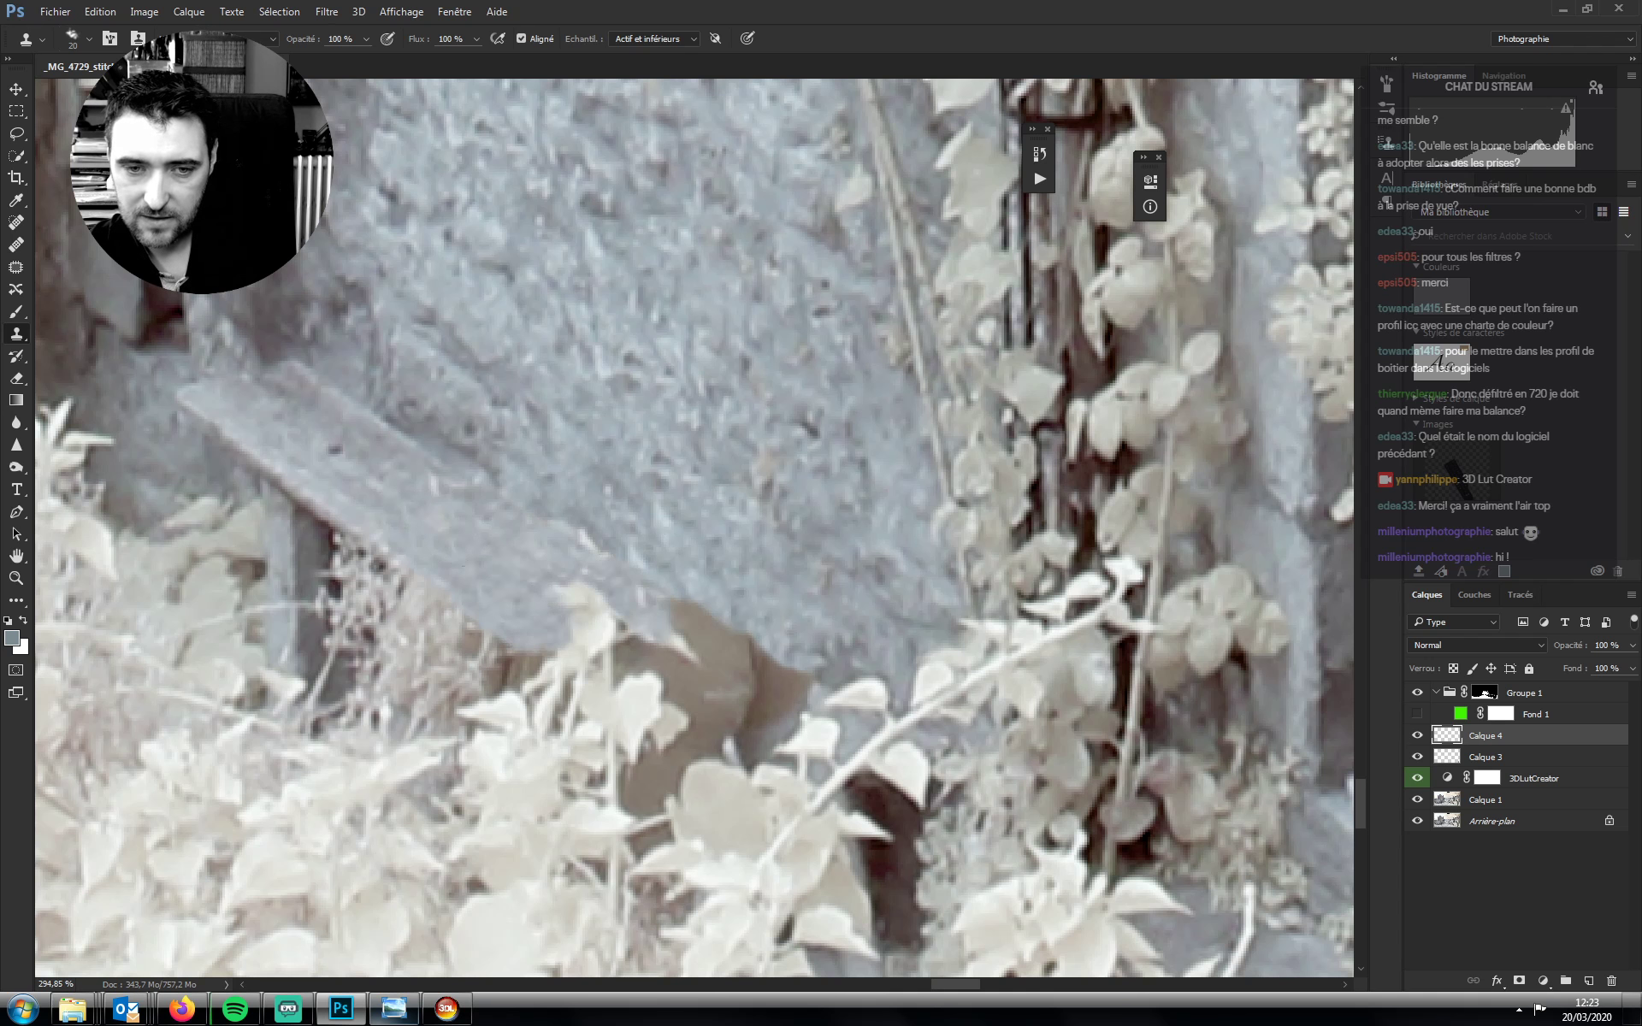
# Clone the bench plank and wall texture over the rest of the man's shirt and the leaves beside it
pyautogui.moveTo(572, 660)
pyautogui.mouseDown()
pyautogui.moveTo(628, 684)
pyautogui.moveTo(603, 649)
pyautogui.moveTo(654, 622)
pyautogui.moveTo(731, 654)
pyautogui.mouseUp()
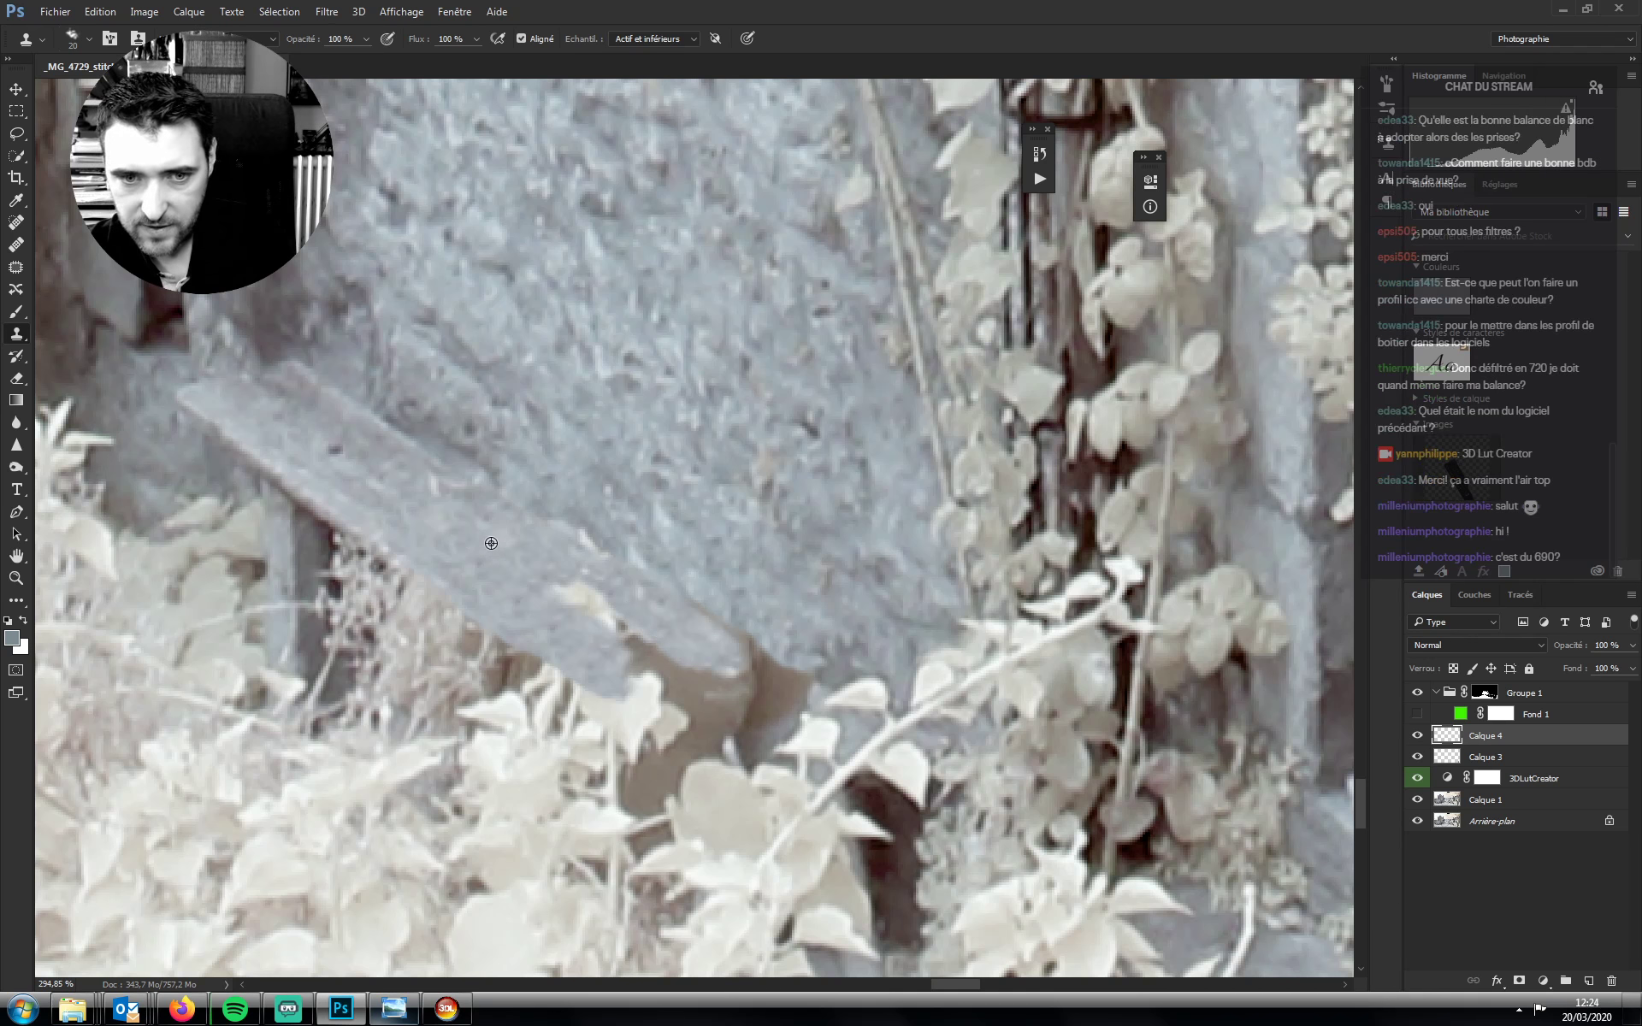
pyautogui.moveTo(599, 679)
pyautogui.mouseDown()
pyautogui.moveTo(676, 697)
pyautogui.moveTo(641, 657)
pyautogui.moveTo(710, 744)
pyautogui.moveTo(764, 752)
pyautogui.moveTo(759, 655)
pyautogui.moveTo(659, 664)
pyautogui.moveTo(770, 667)
pyautogui.moveTo(756, 671)
pyautogui.moveTo(729, 536)
pyautogui.mouseUp()
pyautogui.keyDown('alt'); pyautogui.click(585, 629); pyautogui.keyUp('alt')
pyautogui.moveTo(794, 585); pyautogui.dragTo(676, 568)
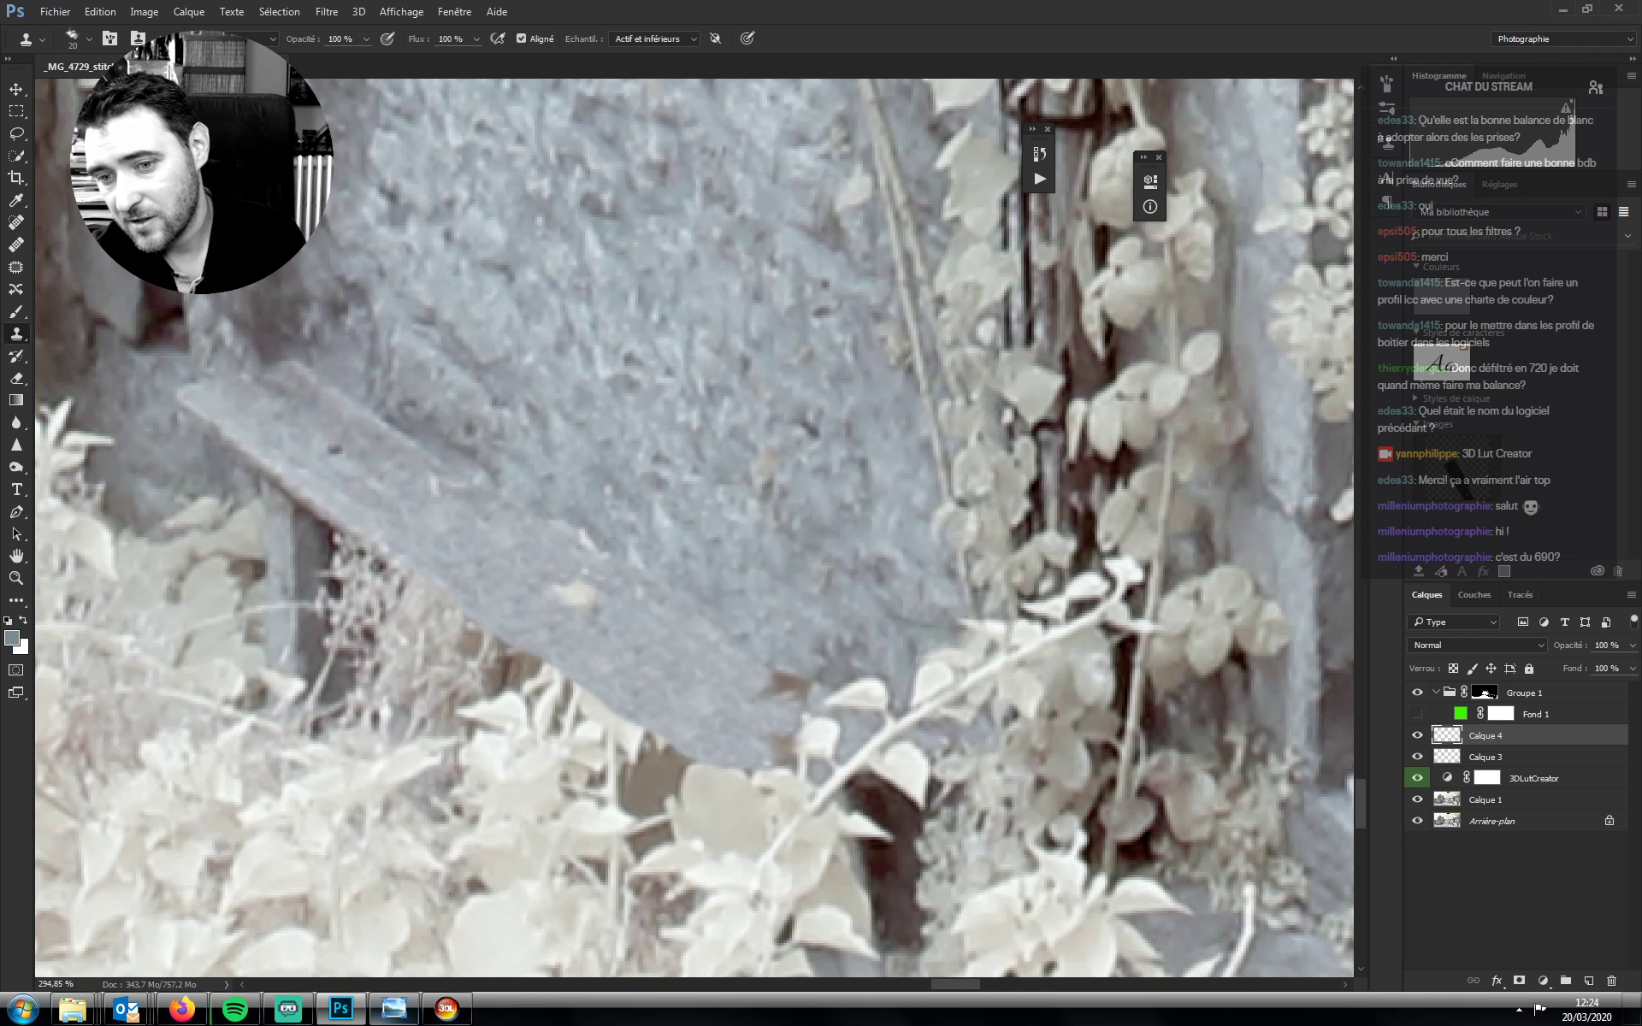
pyautogui.moveTo(759, 679)
pyautogui.mouseDown()
pyautogui.moveTo(815, 620)
pyautogui.moveTo(751, 740)
pyautogui.mouseUp()
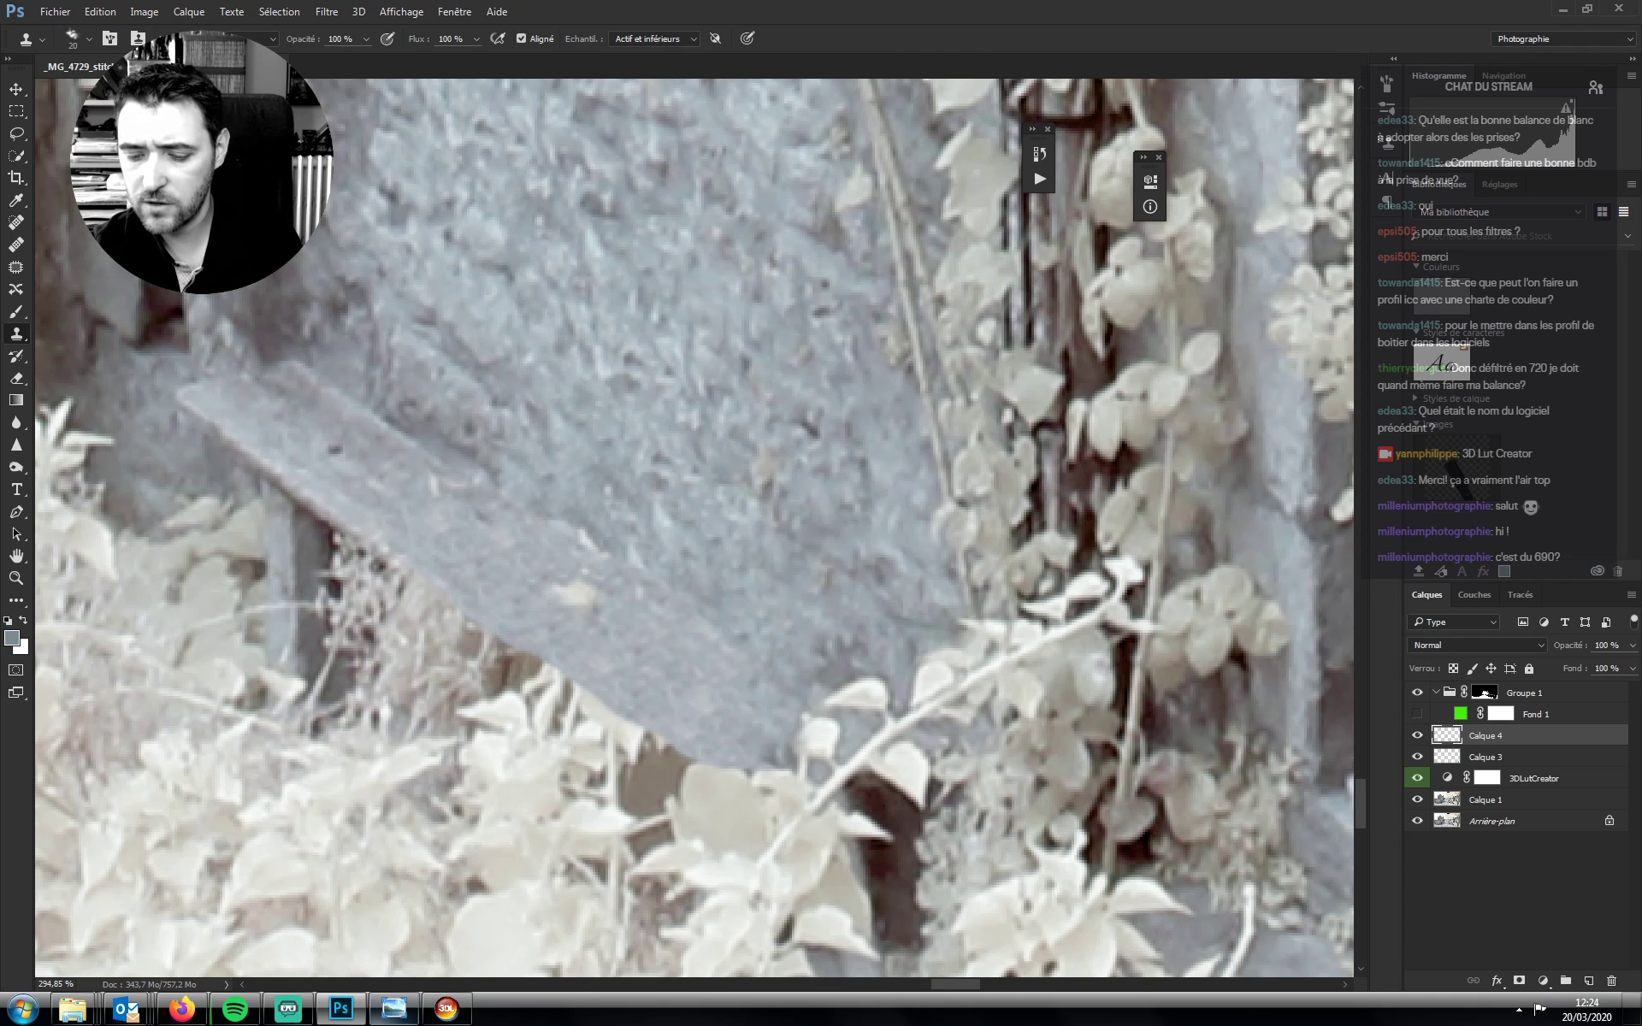
# Compare the bench area with and without the Calque 4 retouch, then load the Groupe 1 mask as a selection and deselect it
pyautogui.click(1418, 737)
pyautogui.click(1418, 741)
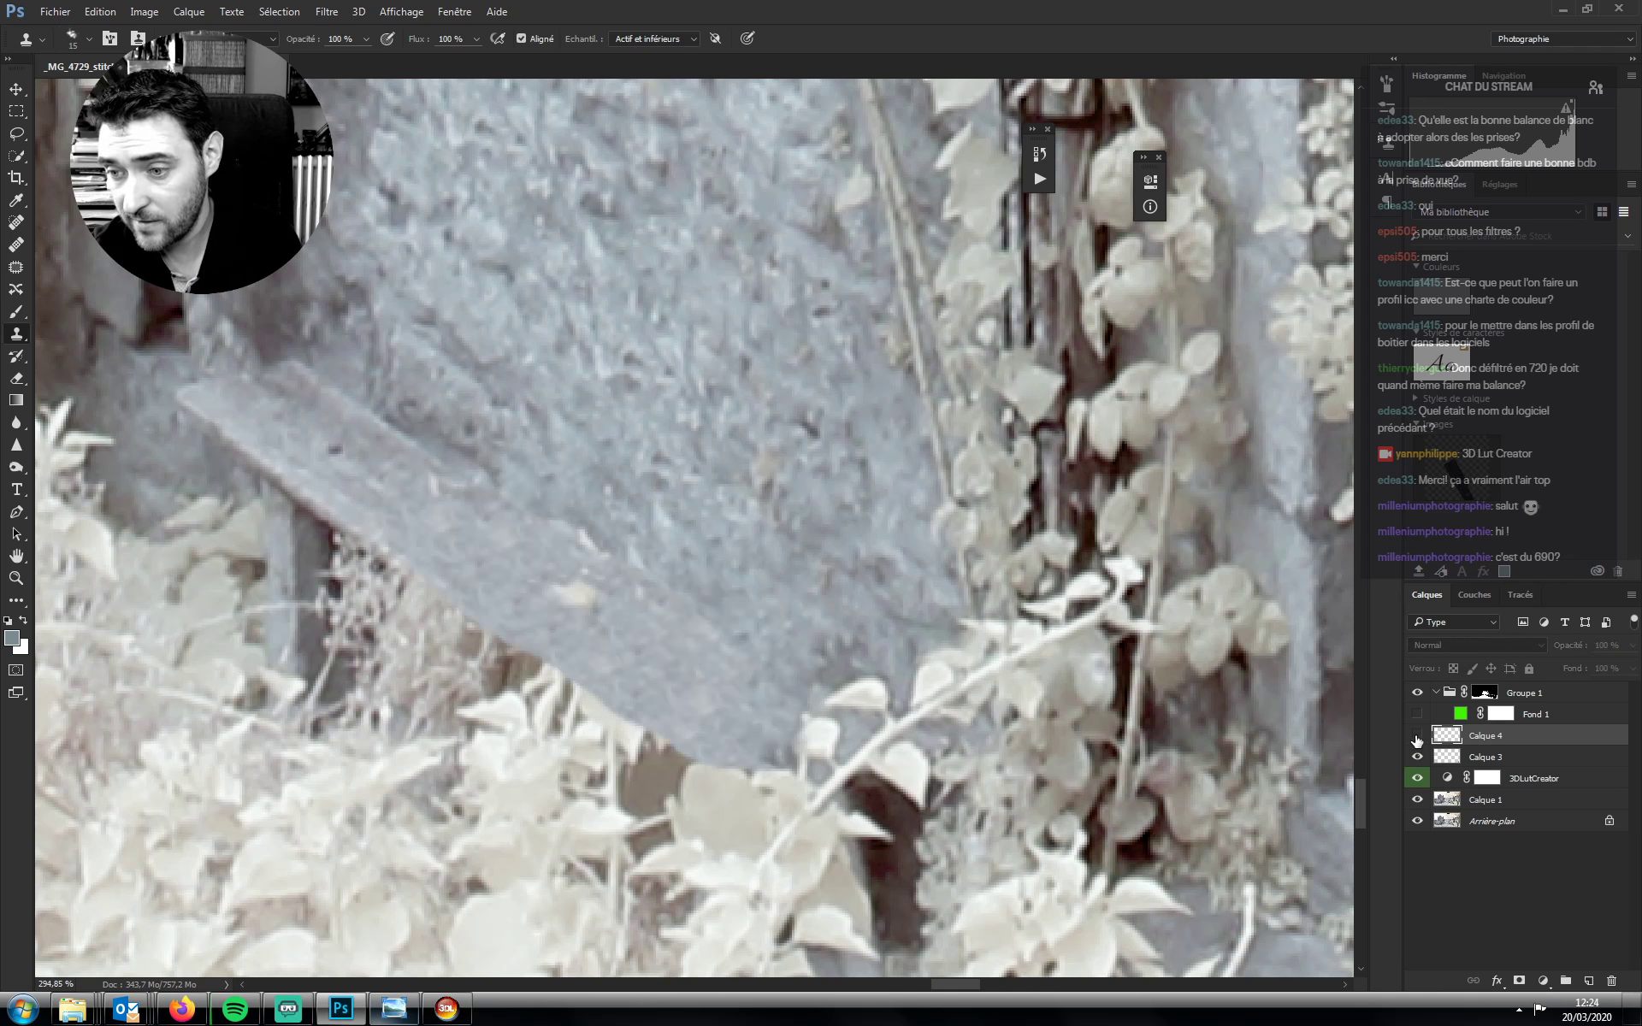
pyautogui.click(1417, 737)
pyautogui.click(1417, 737)
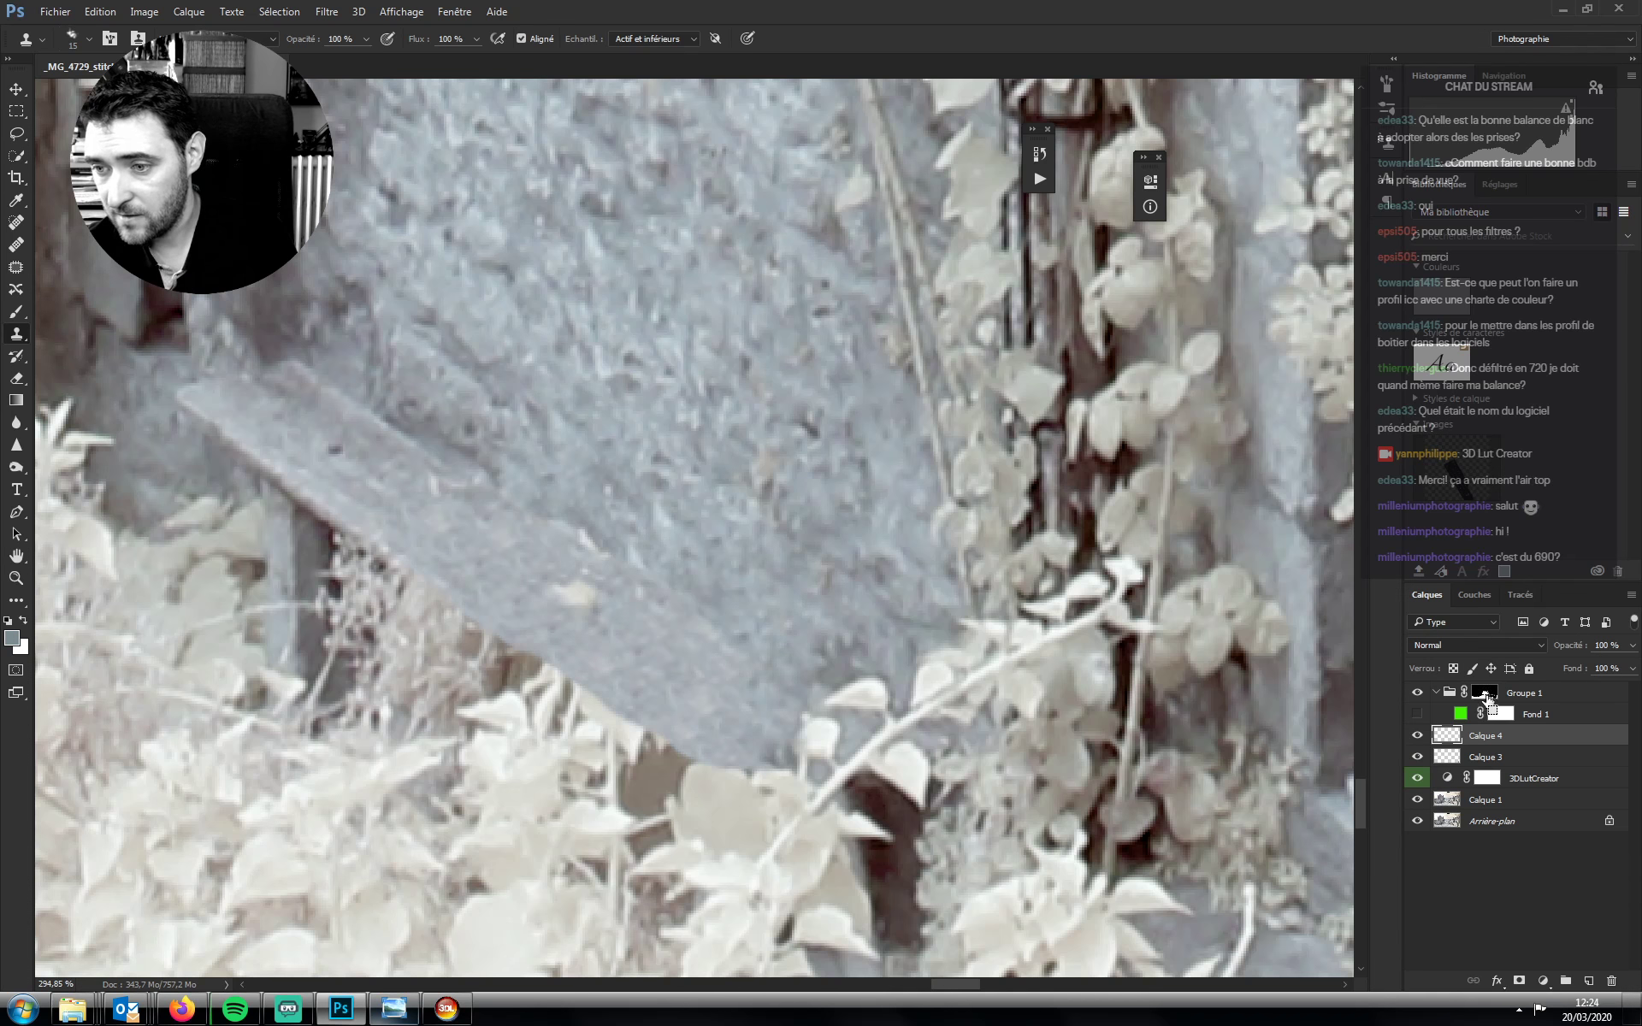
pyautogui.keyDown('ctrl'); pyautogui.click(1485, 694); pyautogui.keyUp('ctrl')
pyautogui.hotkey('ctrl', 'd')
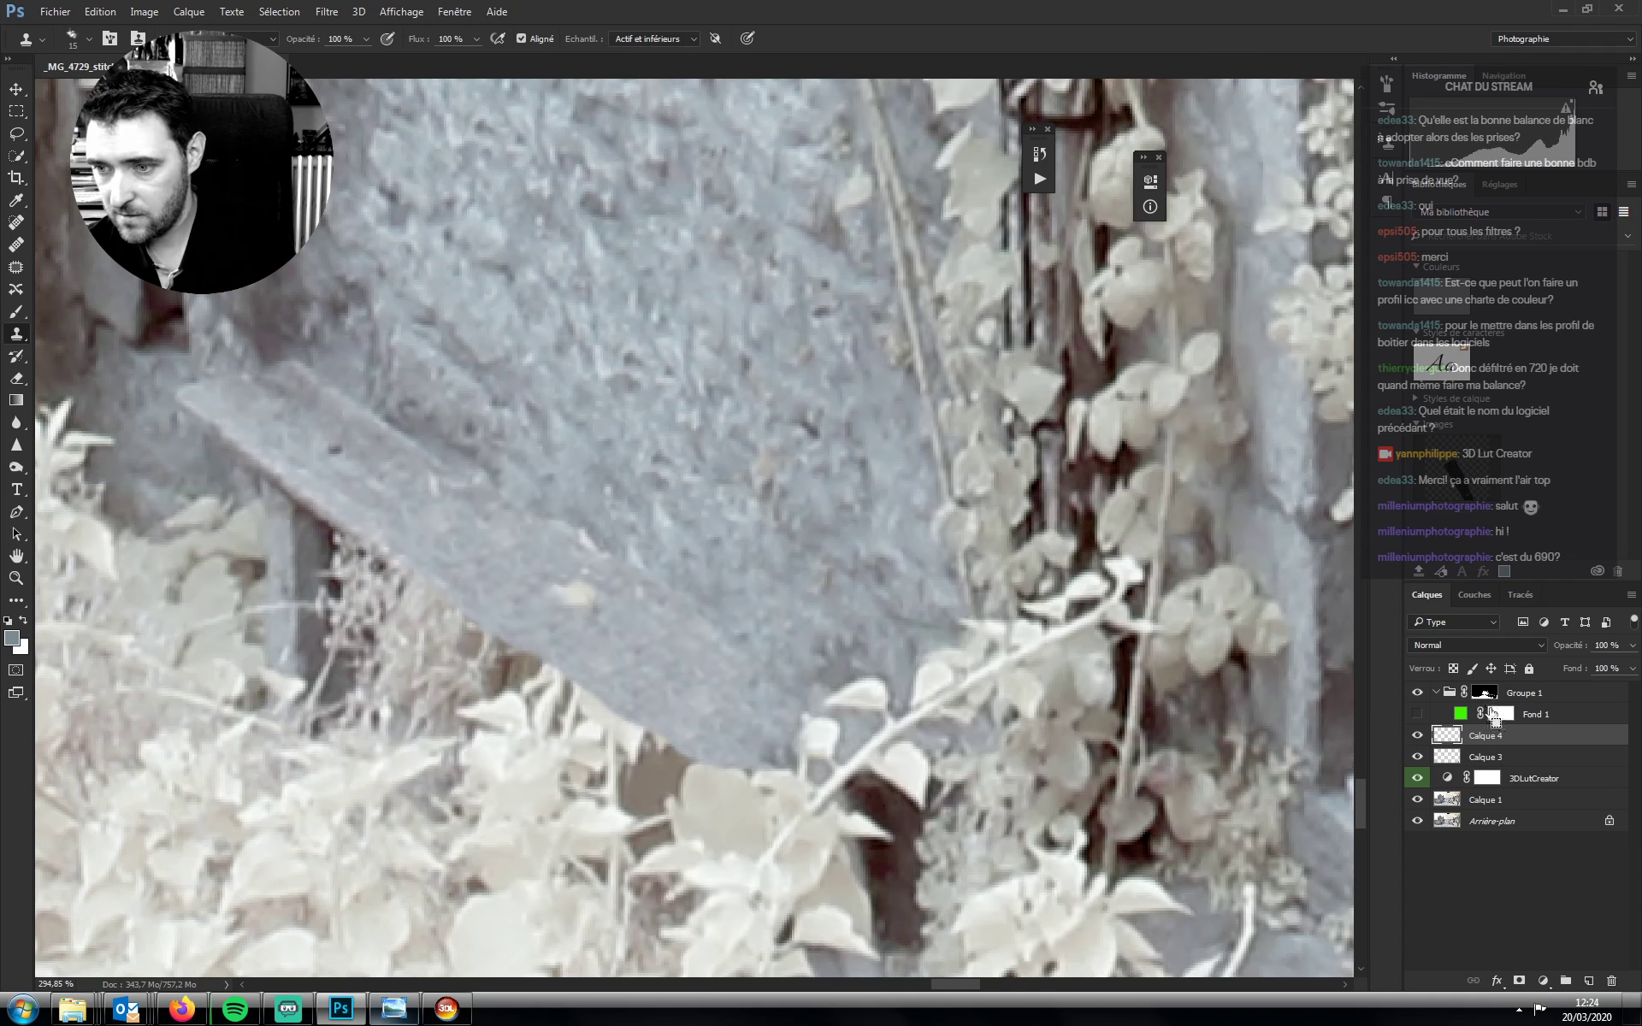
# Hide Calque 4 and select the tall leafy stem in front of the bench on Calque 1 with Quick Selection
pyautogui.click(1416, 737)
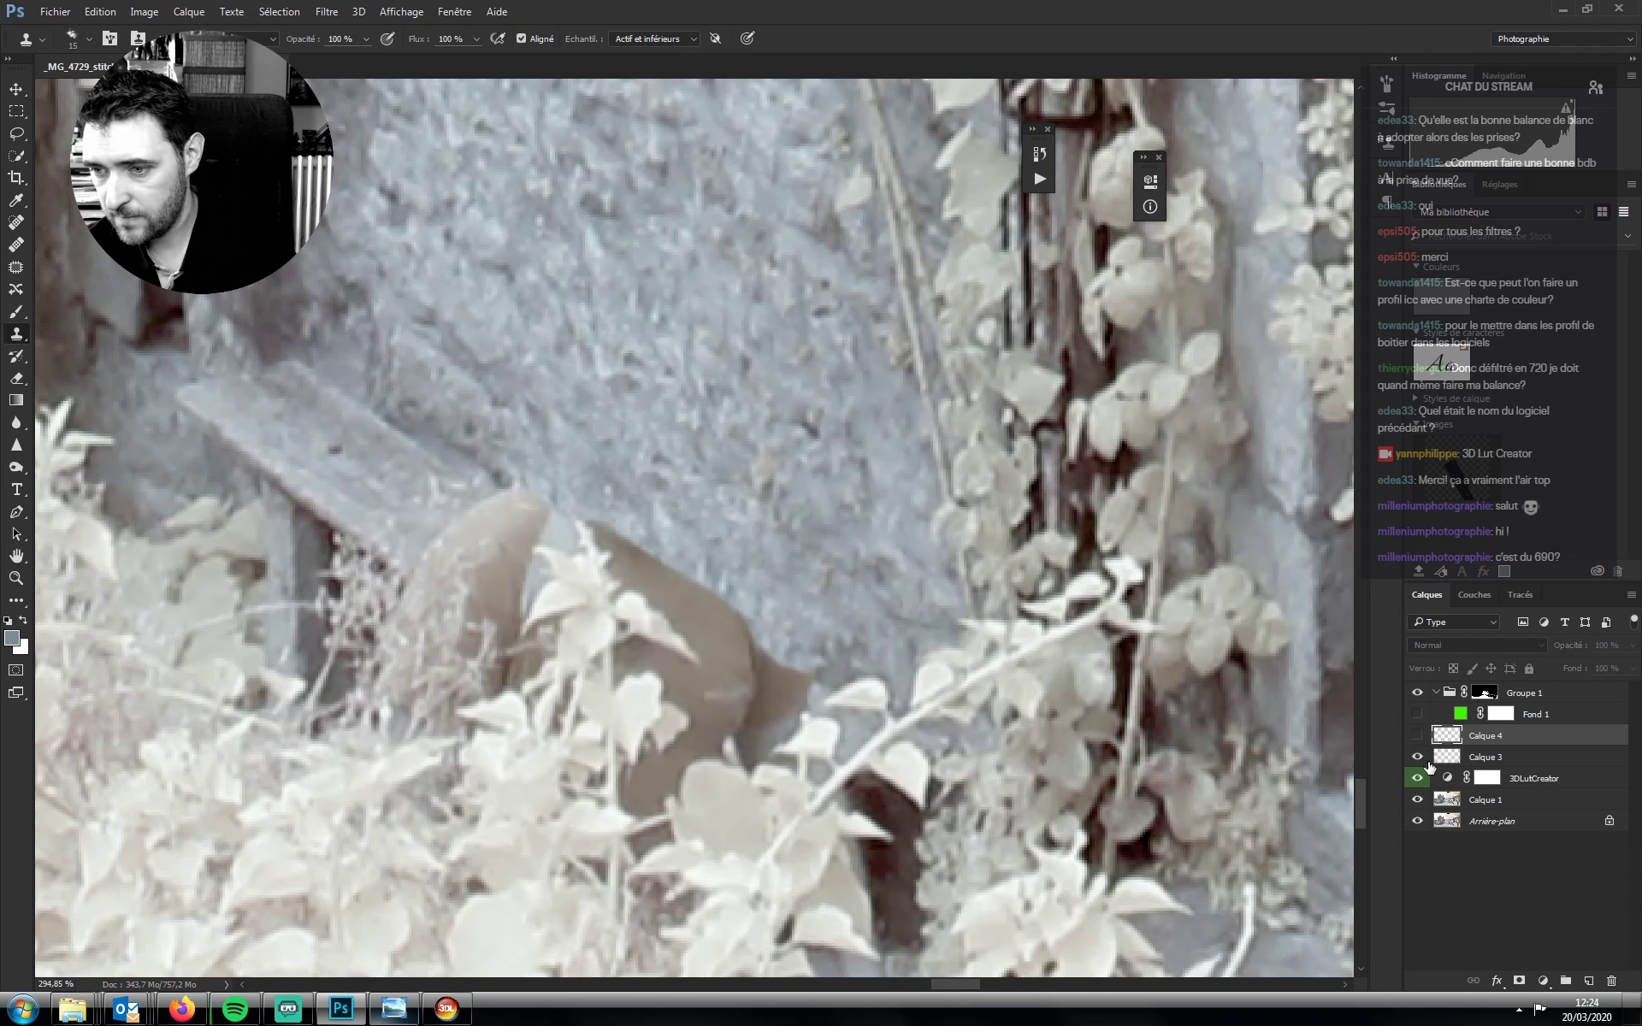
pyautogui.click(1483, 802)
pyautogui.press('w')
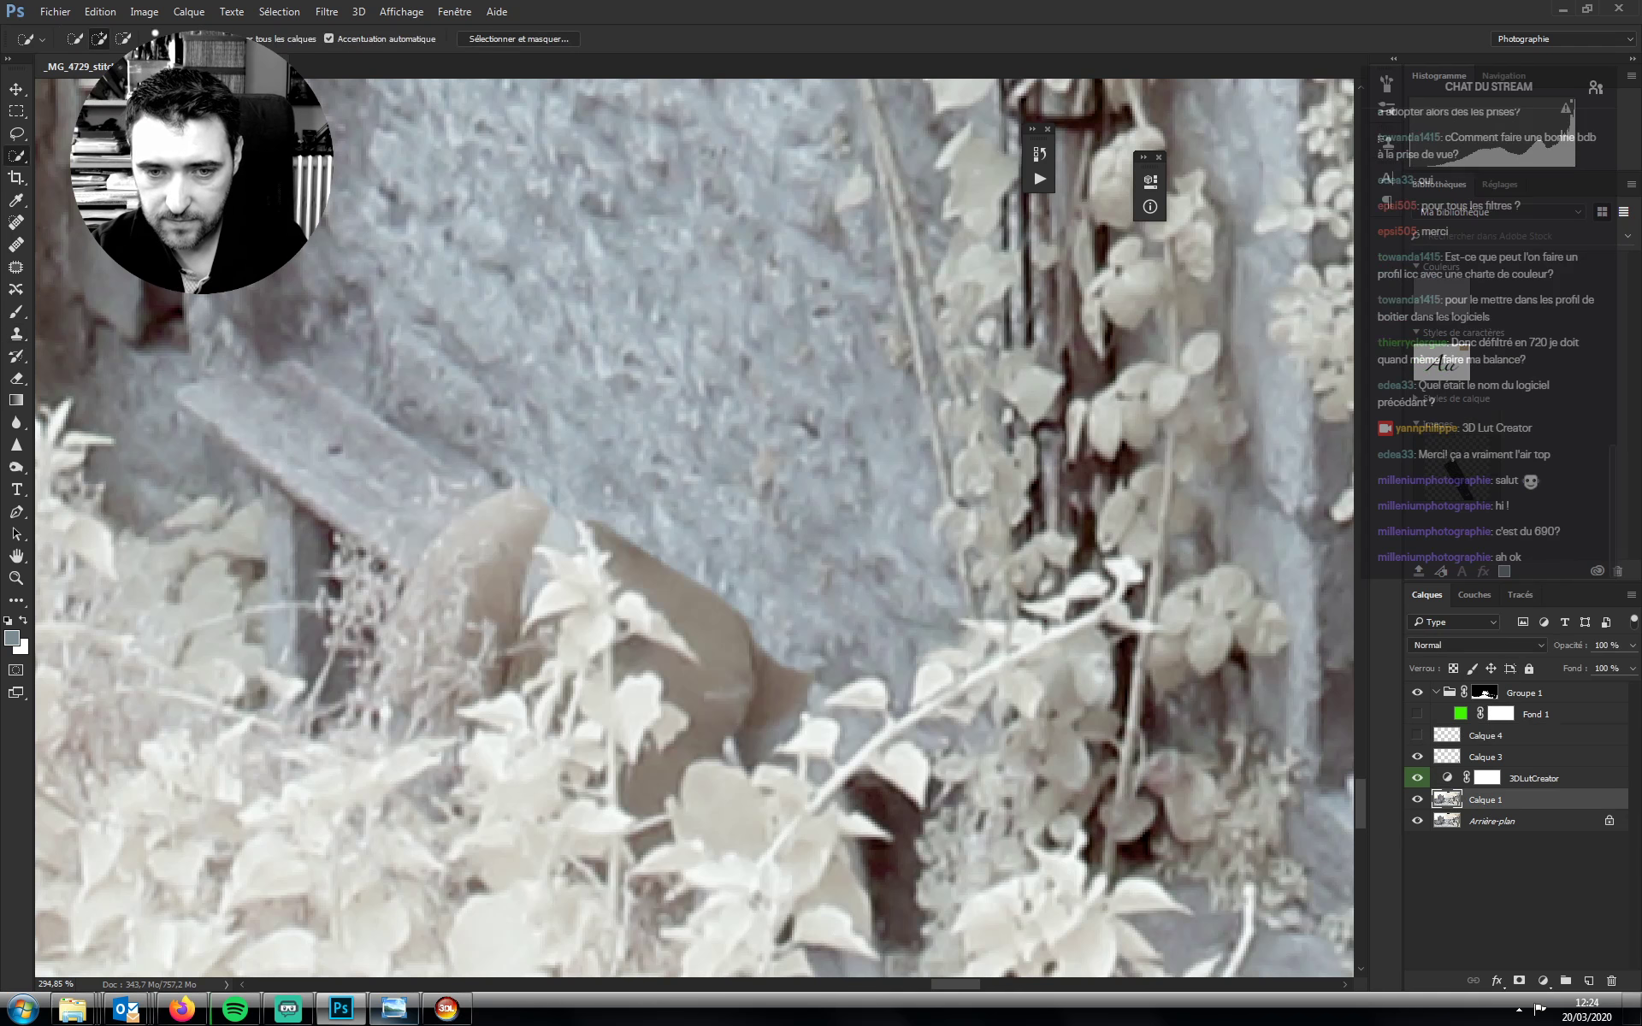
pyautogui.click(597, 708)
pyautogui.moveTo(587, 640)
pyautogui.mouseDown()
pyautogui.moveTo(567, 560)
pyautogui.moveTo(559, 769)
pyautogui.moveTo(612, 711)
pyautogui.moveTo(641, 612)
pyautogui.mouseUp()
pyautogui.moveTo(654, 843); pyautogui.dragTo(658, 650)
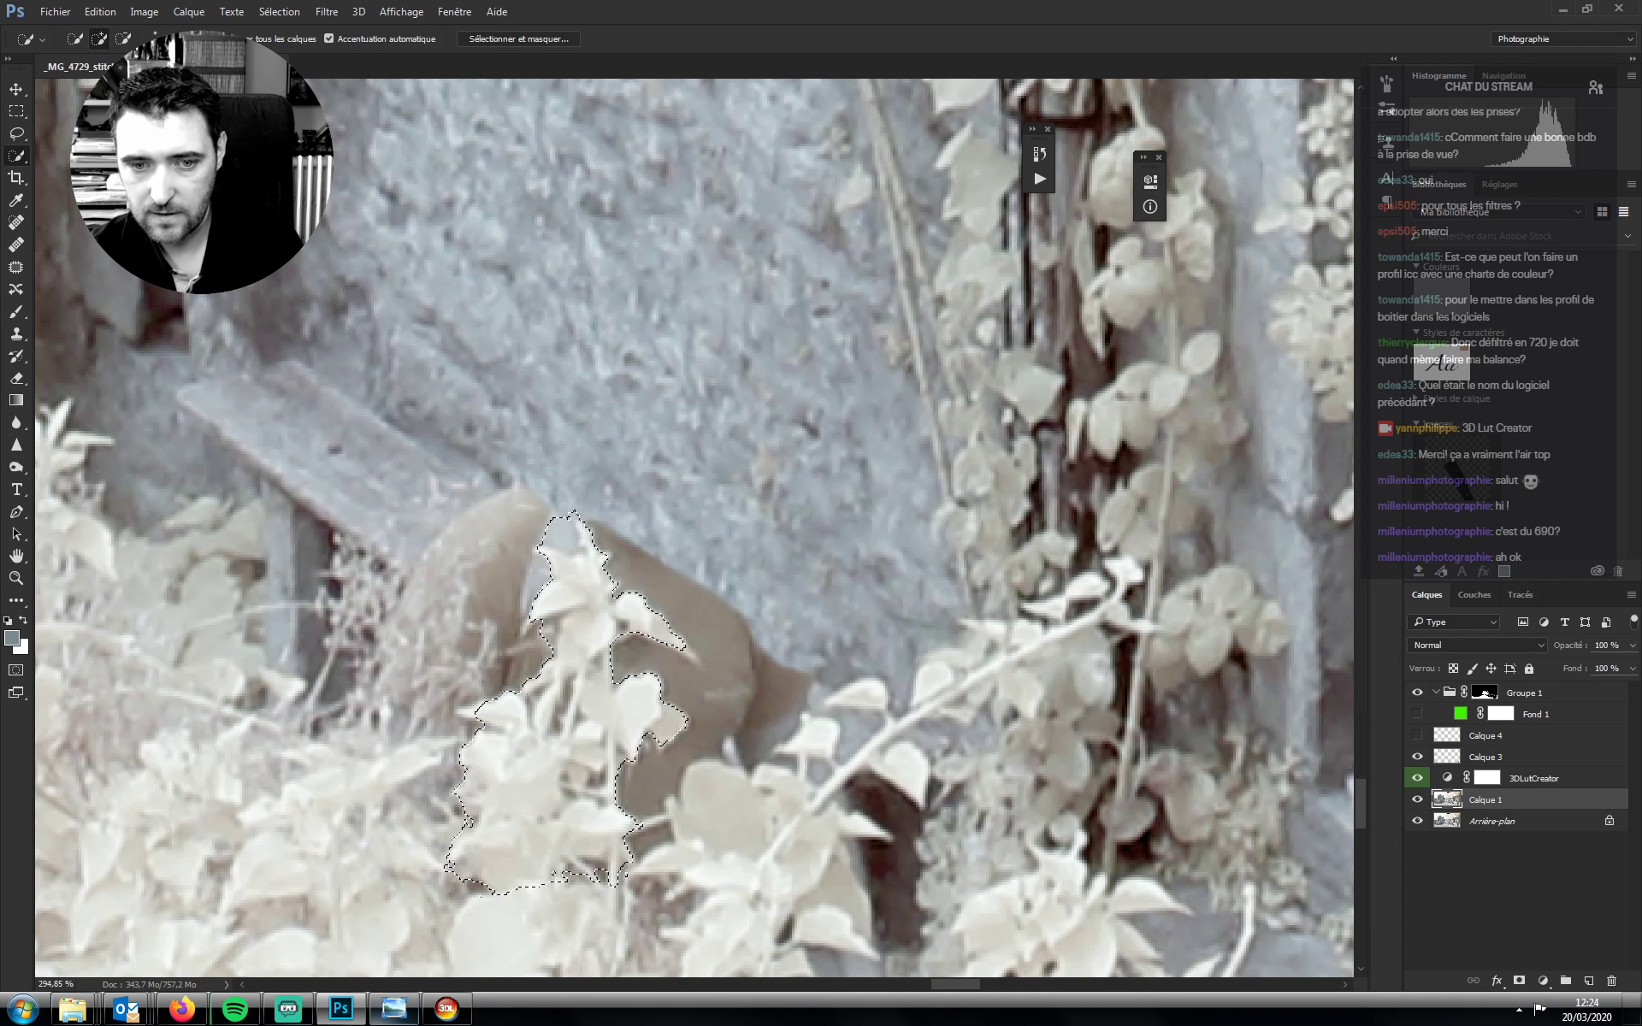
# Show Calque 4 again and add a layer mask that hides it over the selected leaves
pyautogui.click(1417, 735)
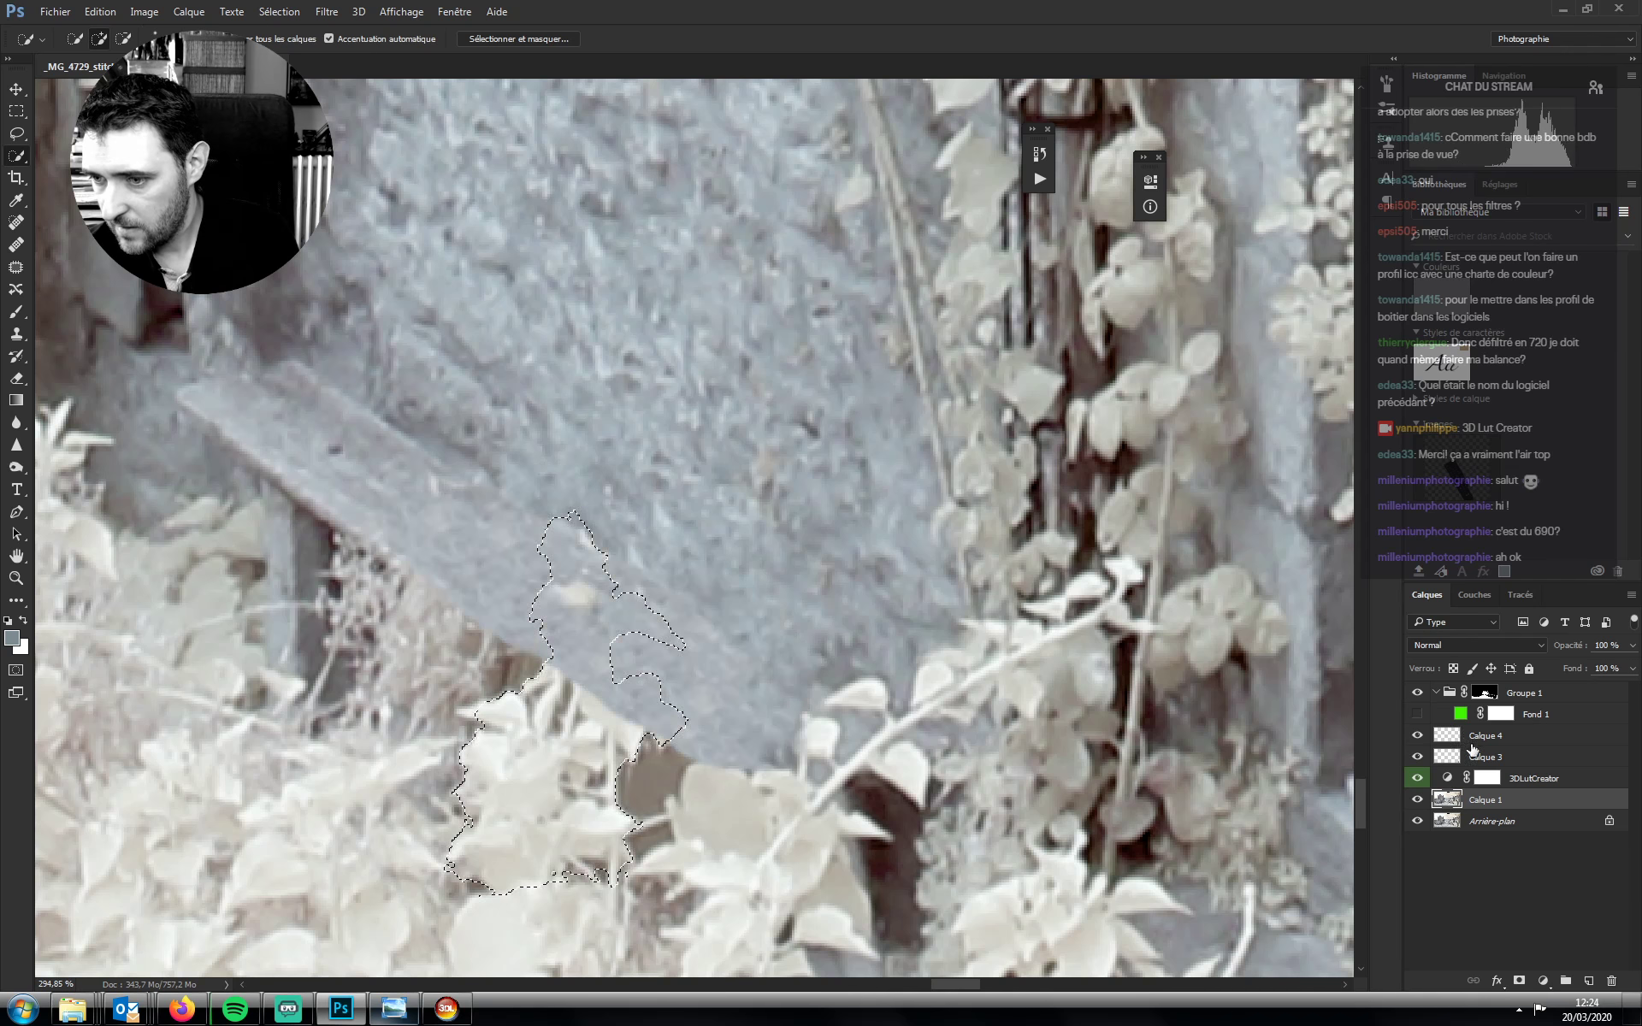
pyautogui.click(1485, 735)
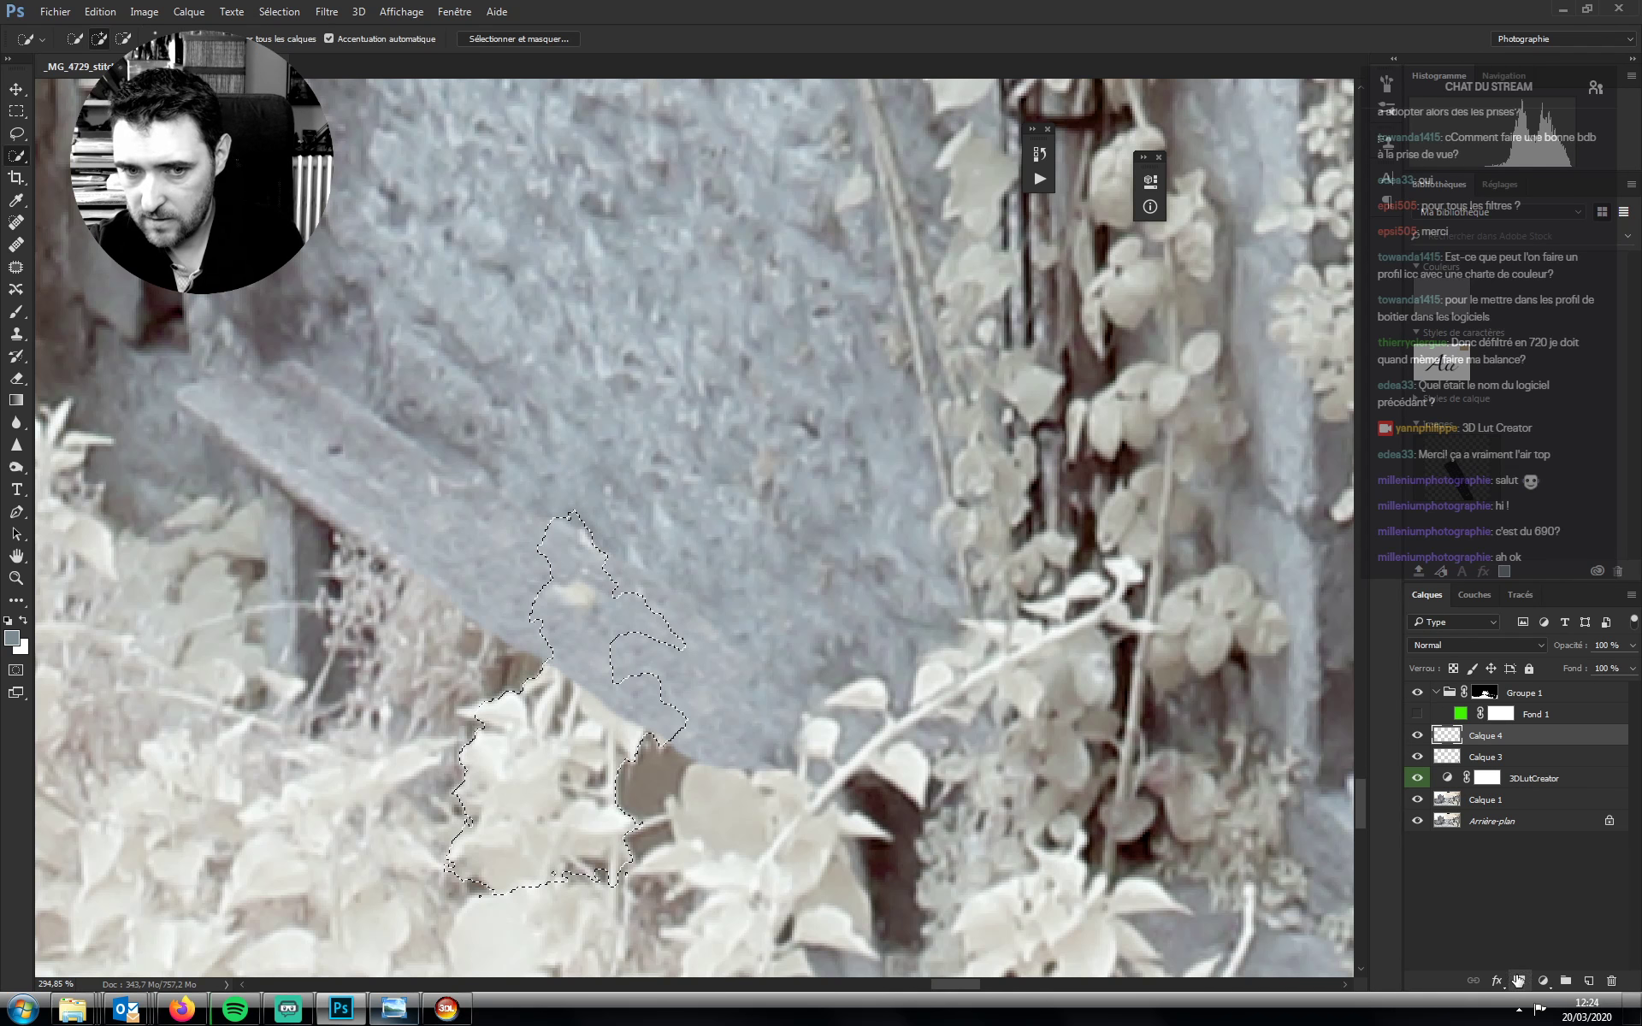
pyautogui.click(1518, 981)
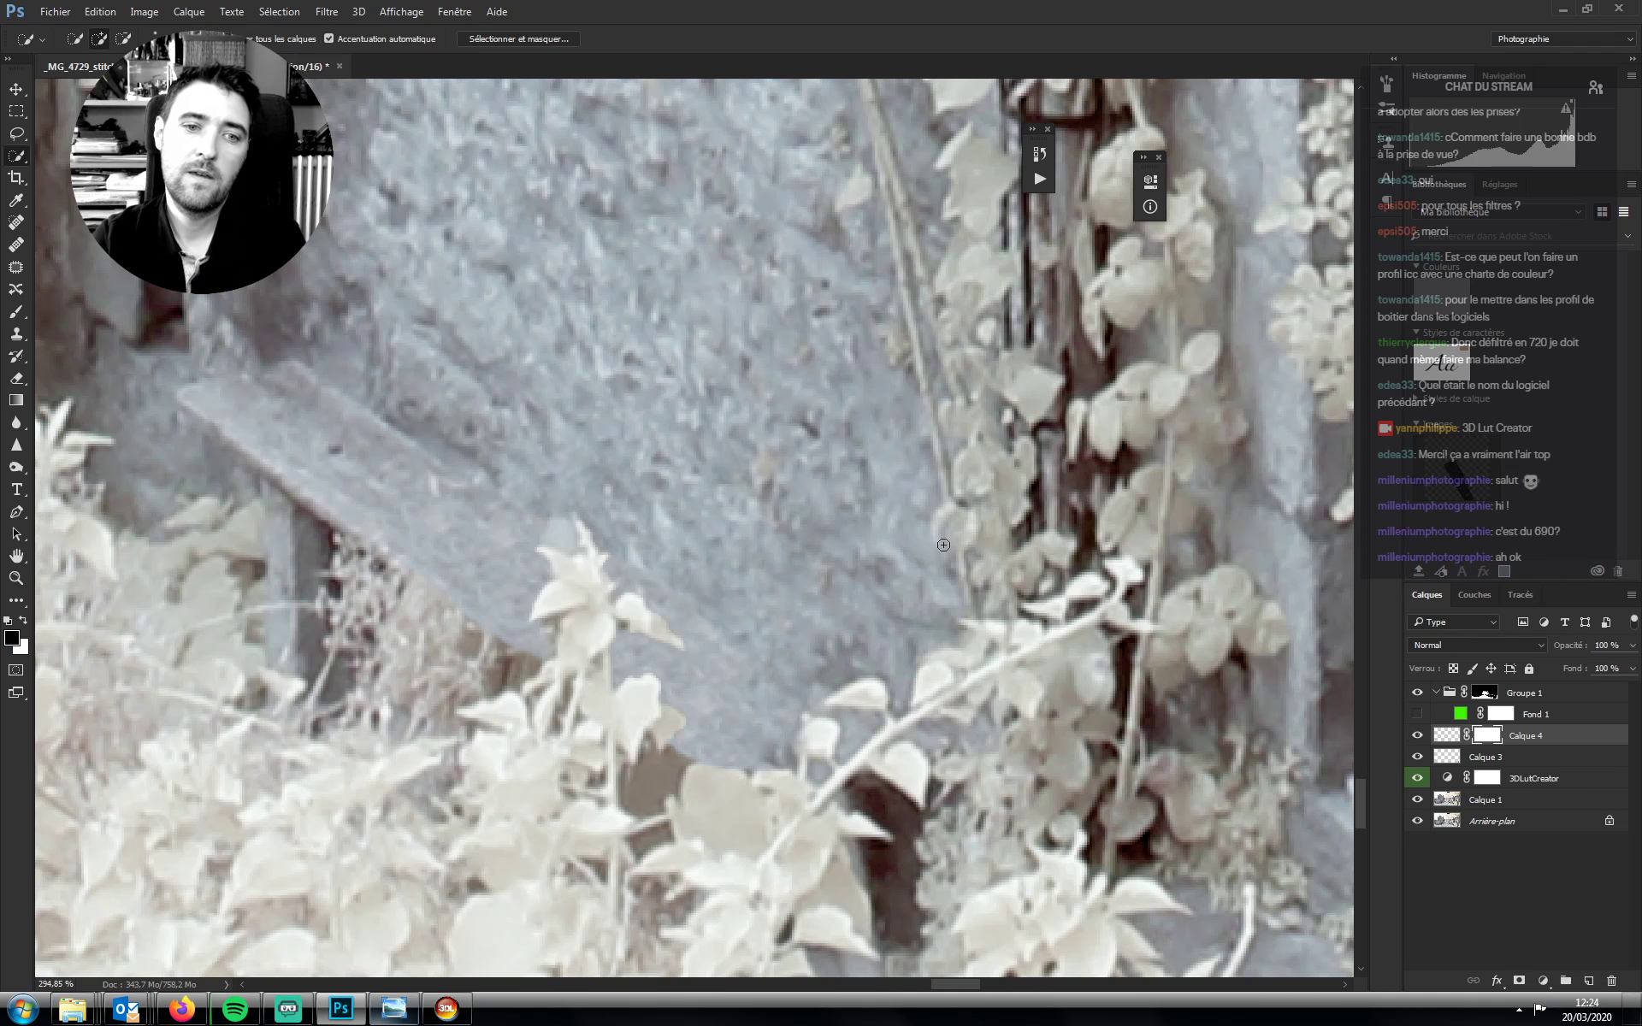
# Add a new layer above Calque 4 and paint sampled dark shadow colour over the shirt remnant between the leaves below the plank
pyautogui.click(1587, 980)
pyautogui.press('b')
pyautogui.keyDown('alt'); pyautogui.click(325, 554); pyautogui.keyUp('alt')
pyautogui.keyDown('alt'); pyautogui.click(333, 534); pyautogui.keyUp('alt')
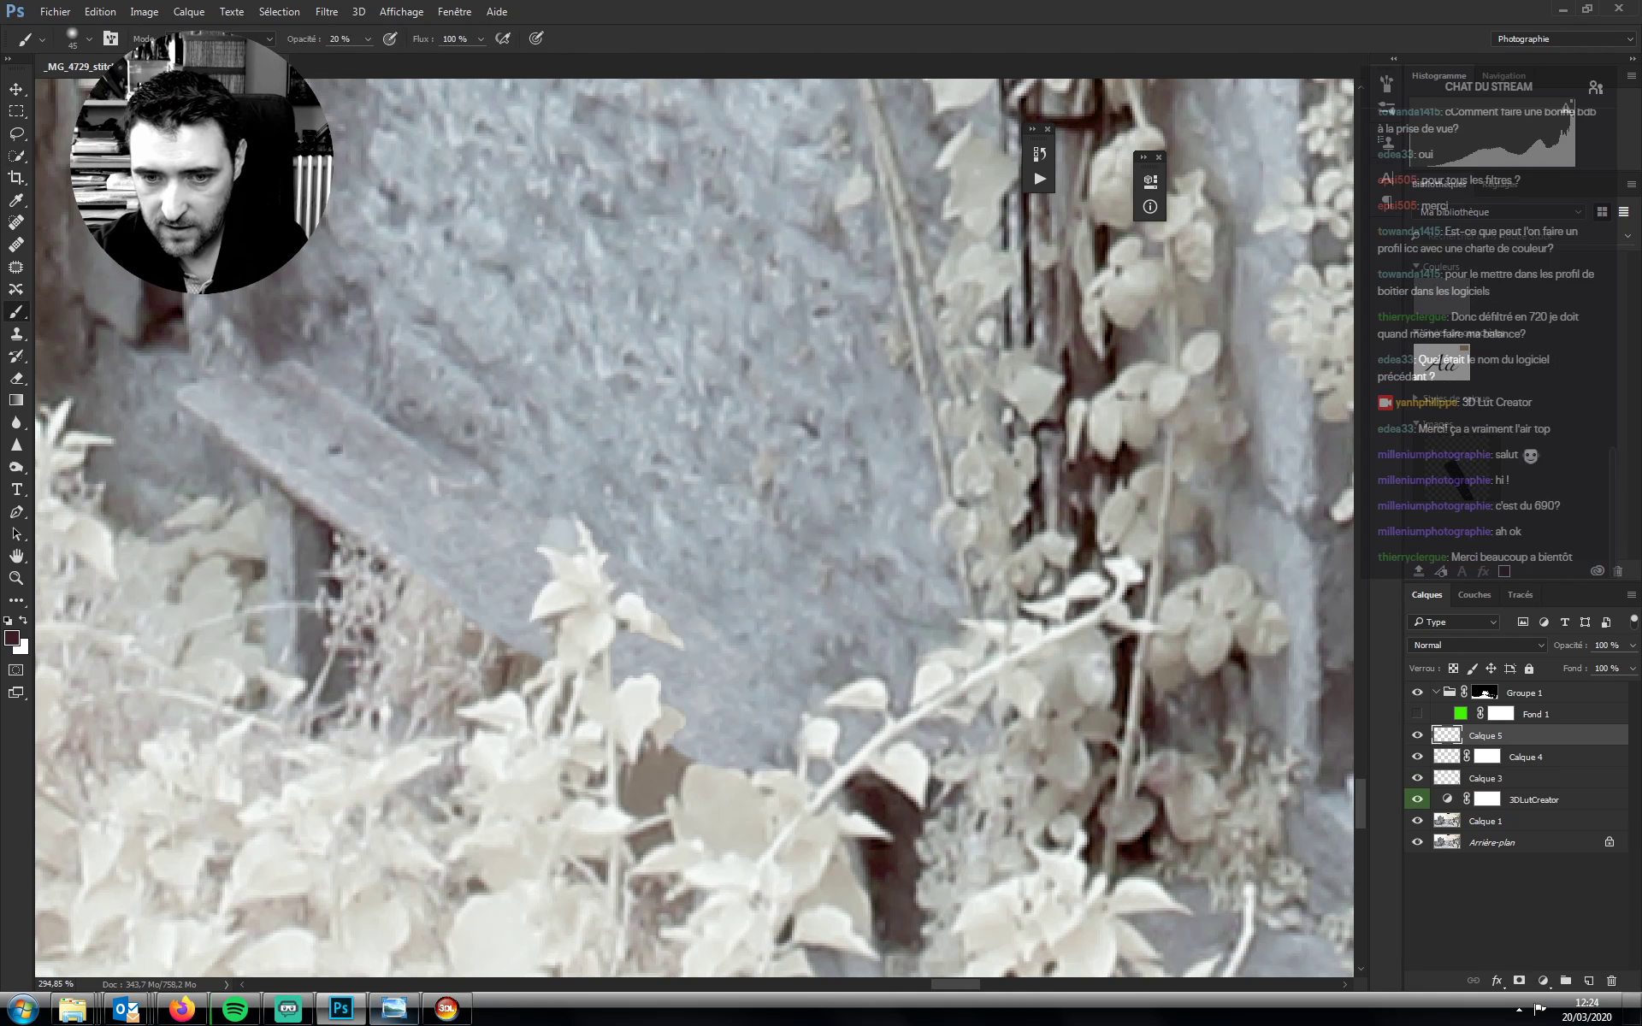
pyautogui.press('[')
pyautogui.press('[')
pyautogui.press('[')
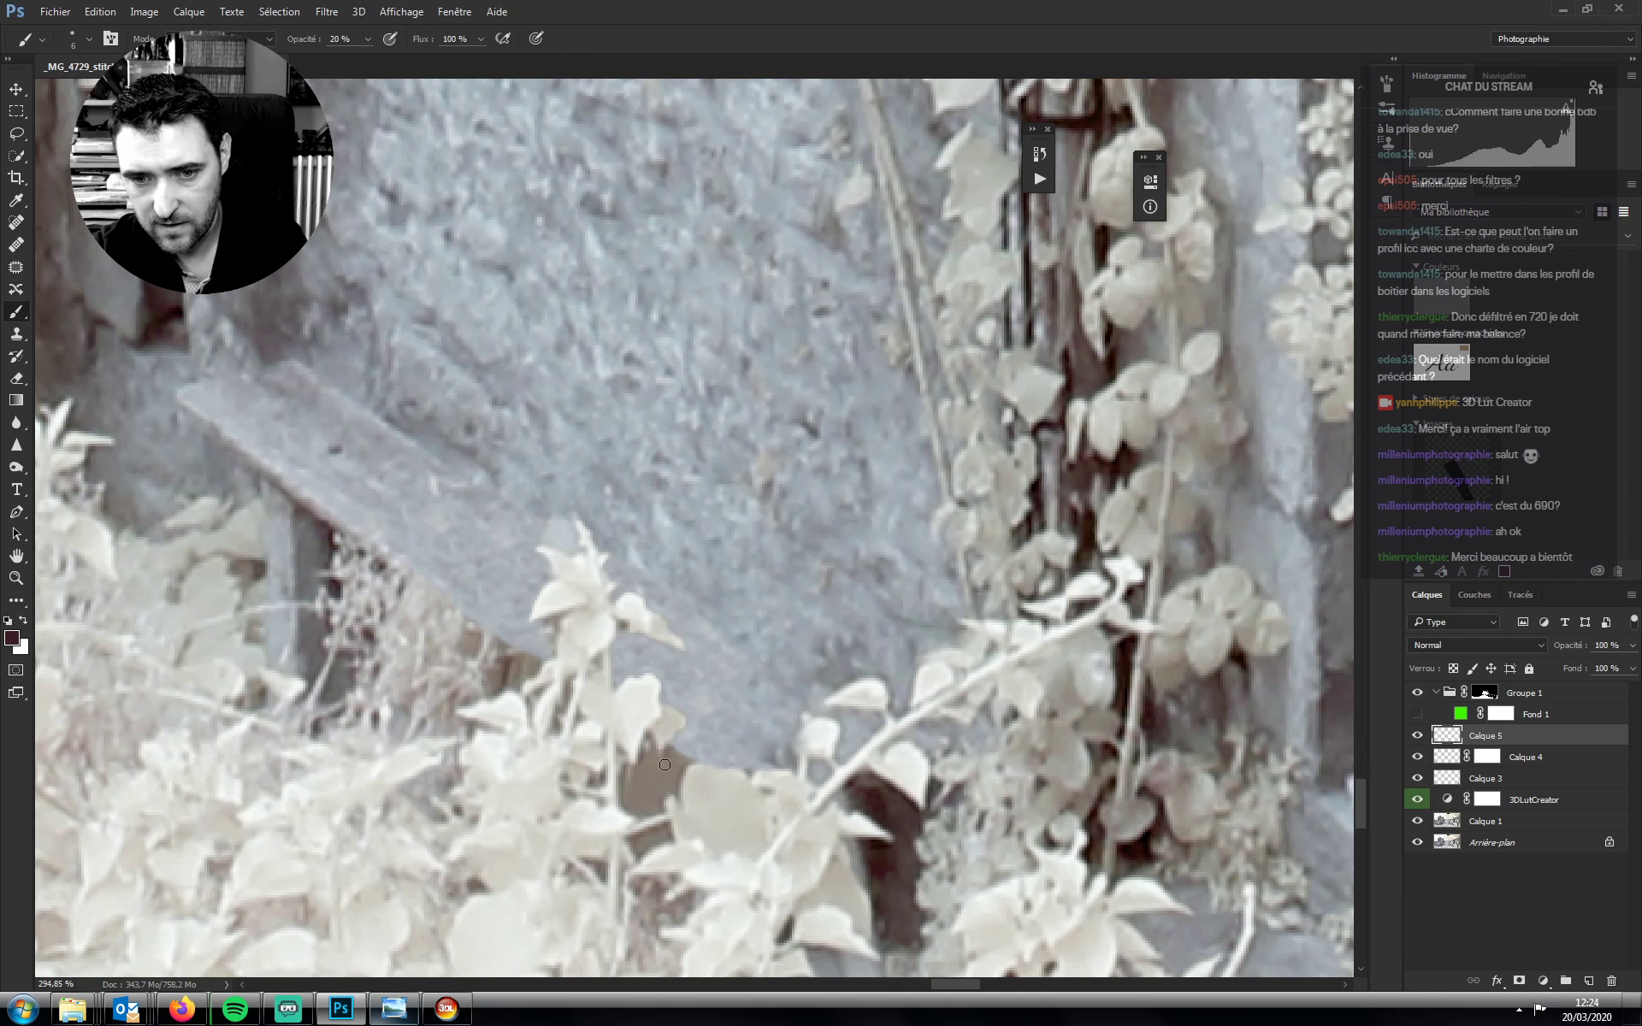
pyautogui.moveTo(672, 763)
pyautogui.mouseDown()
pyautogui.moveTo(660, 776)
pyautogui.moveTo(641, 754)
pyautogui.moveTo(662, 805)
pyautogui.moveTo(623, 786)
pyautogui.mouseUp()
pyautogui.press(']')
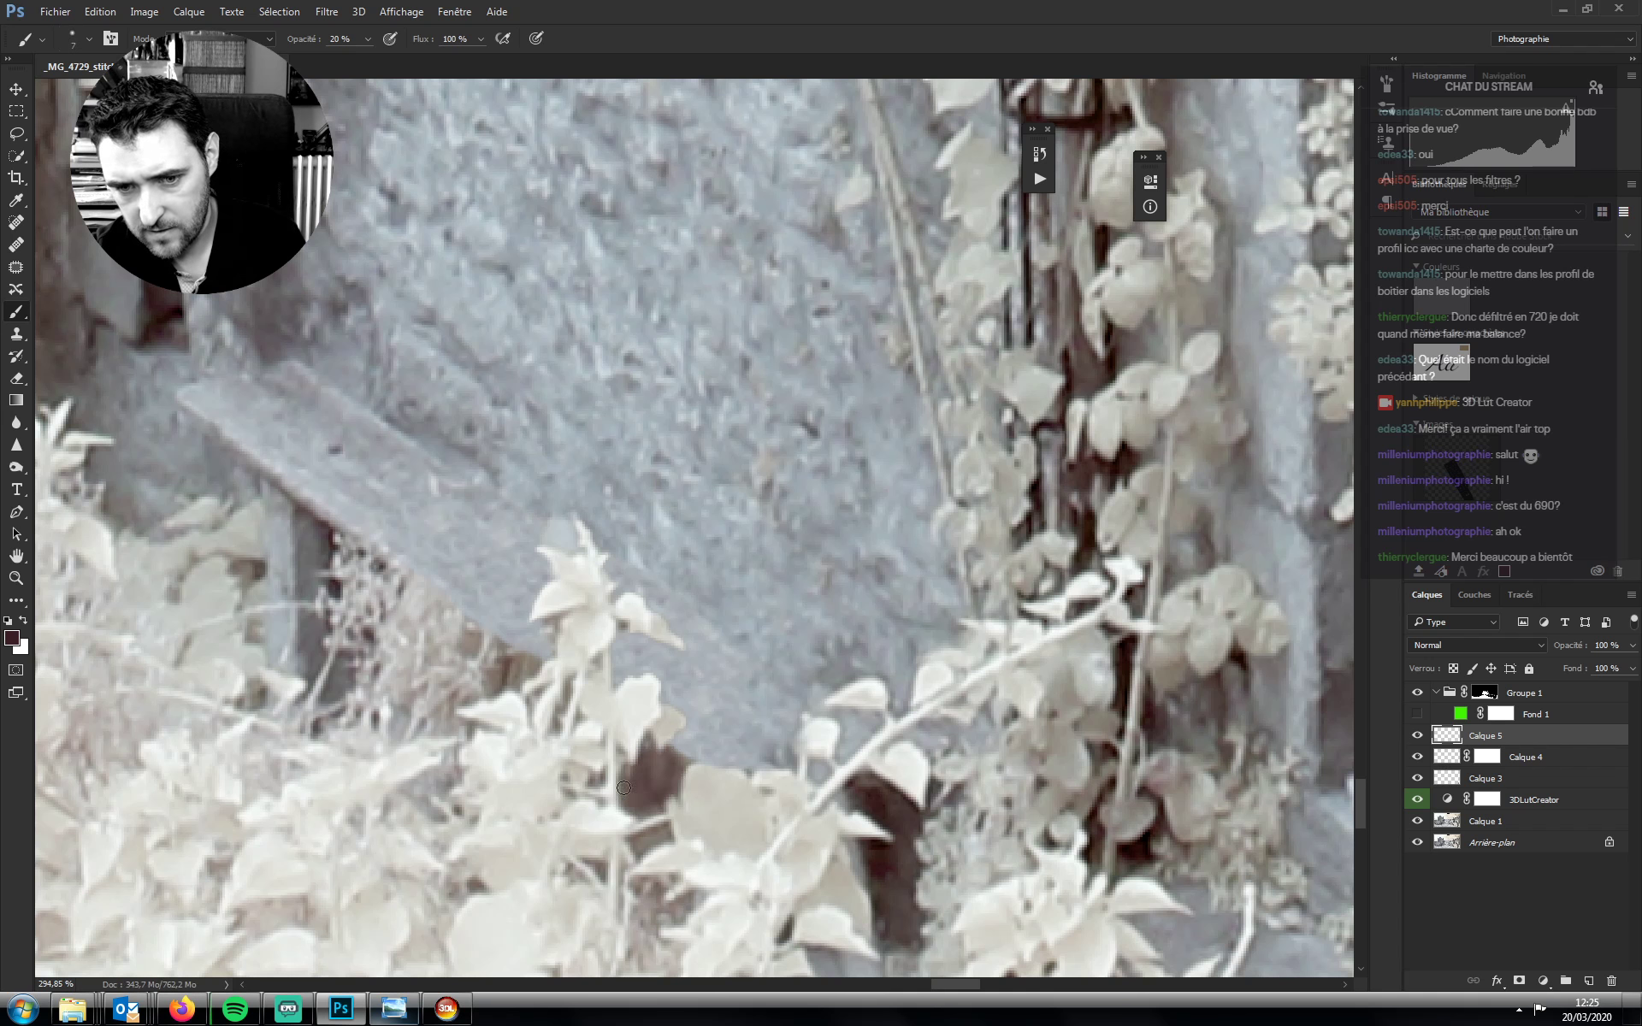
pyautogui.press('[')
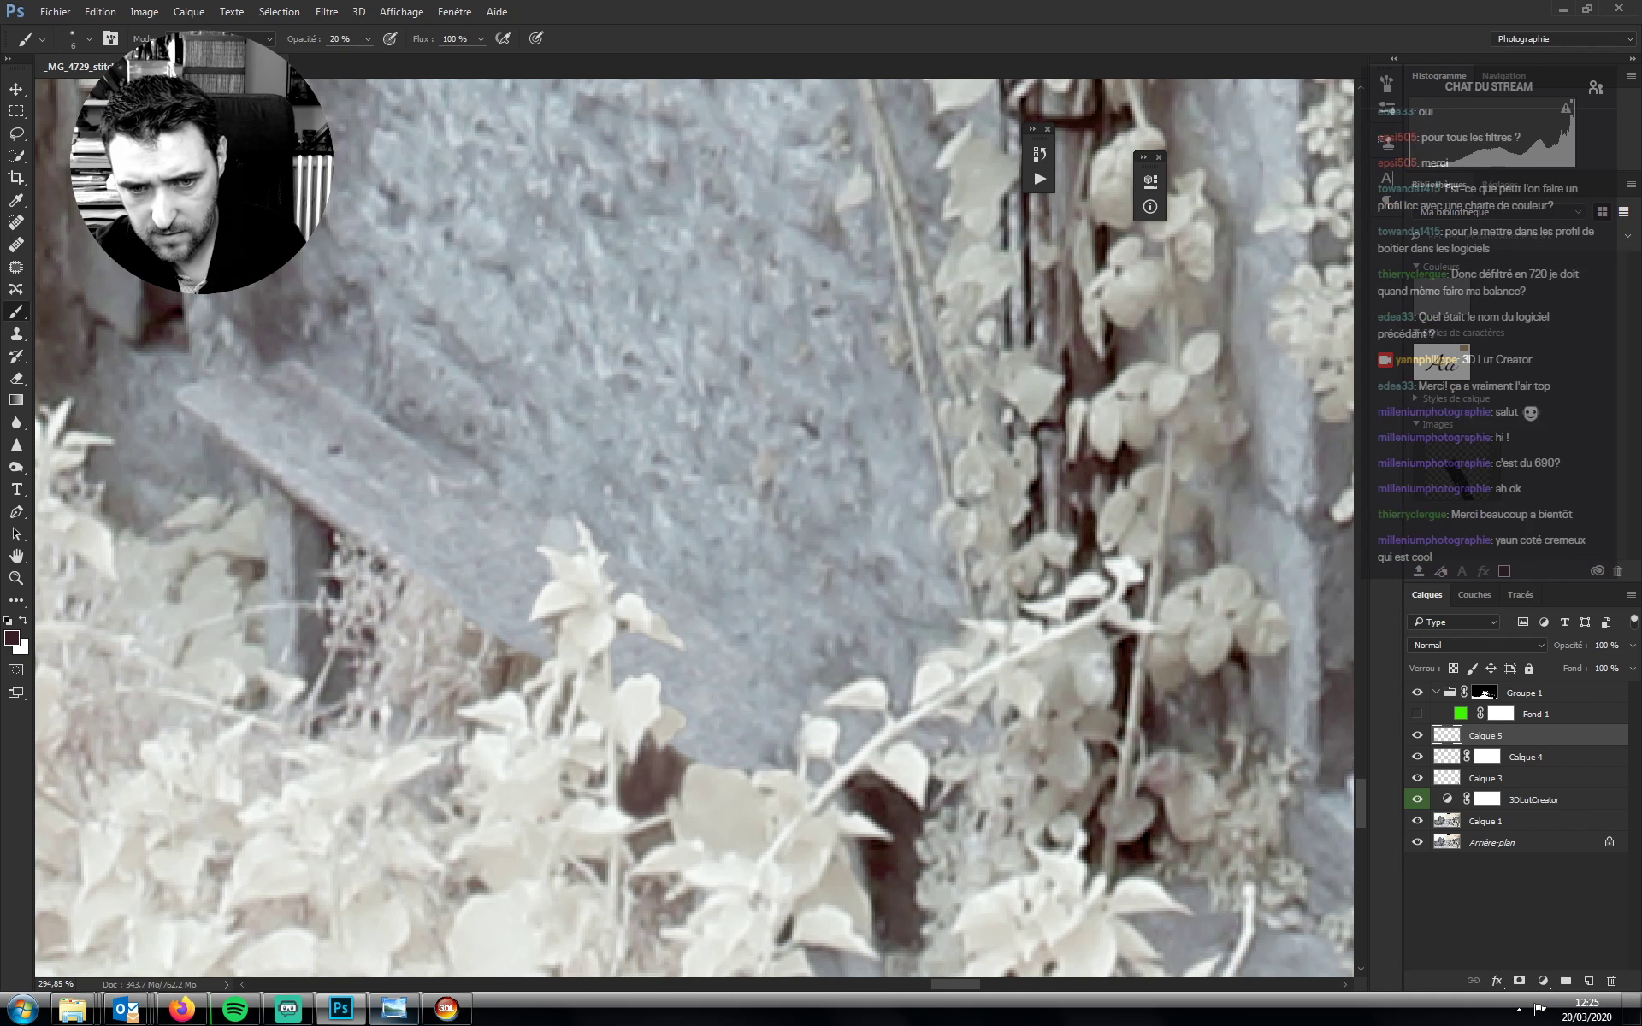
# Paint the dark shadow colour under the plank's edge beside the tall leaves and in the small gap below the shirt remnant
pyautogui.moveTo(509, 665)
pyautogui.mouseDown()
pyautogui.moveTo(493, 680)
pyautogui.moveTo(513, 680)
pyautogui.moveTo(459, 631)
pyautogui.moveTo(467, 653)
pyautogui.mouseUp()
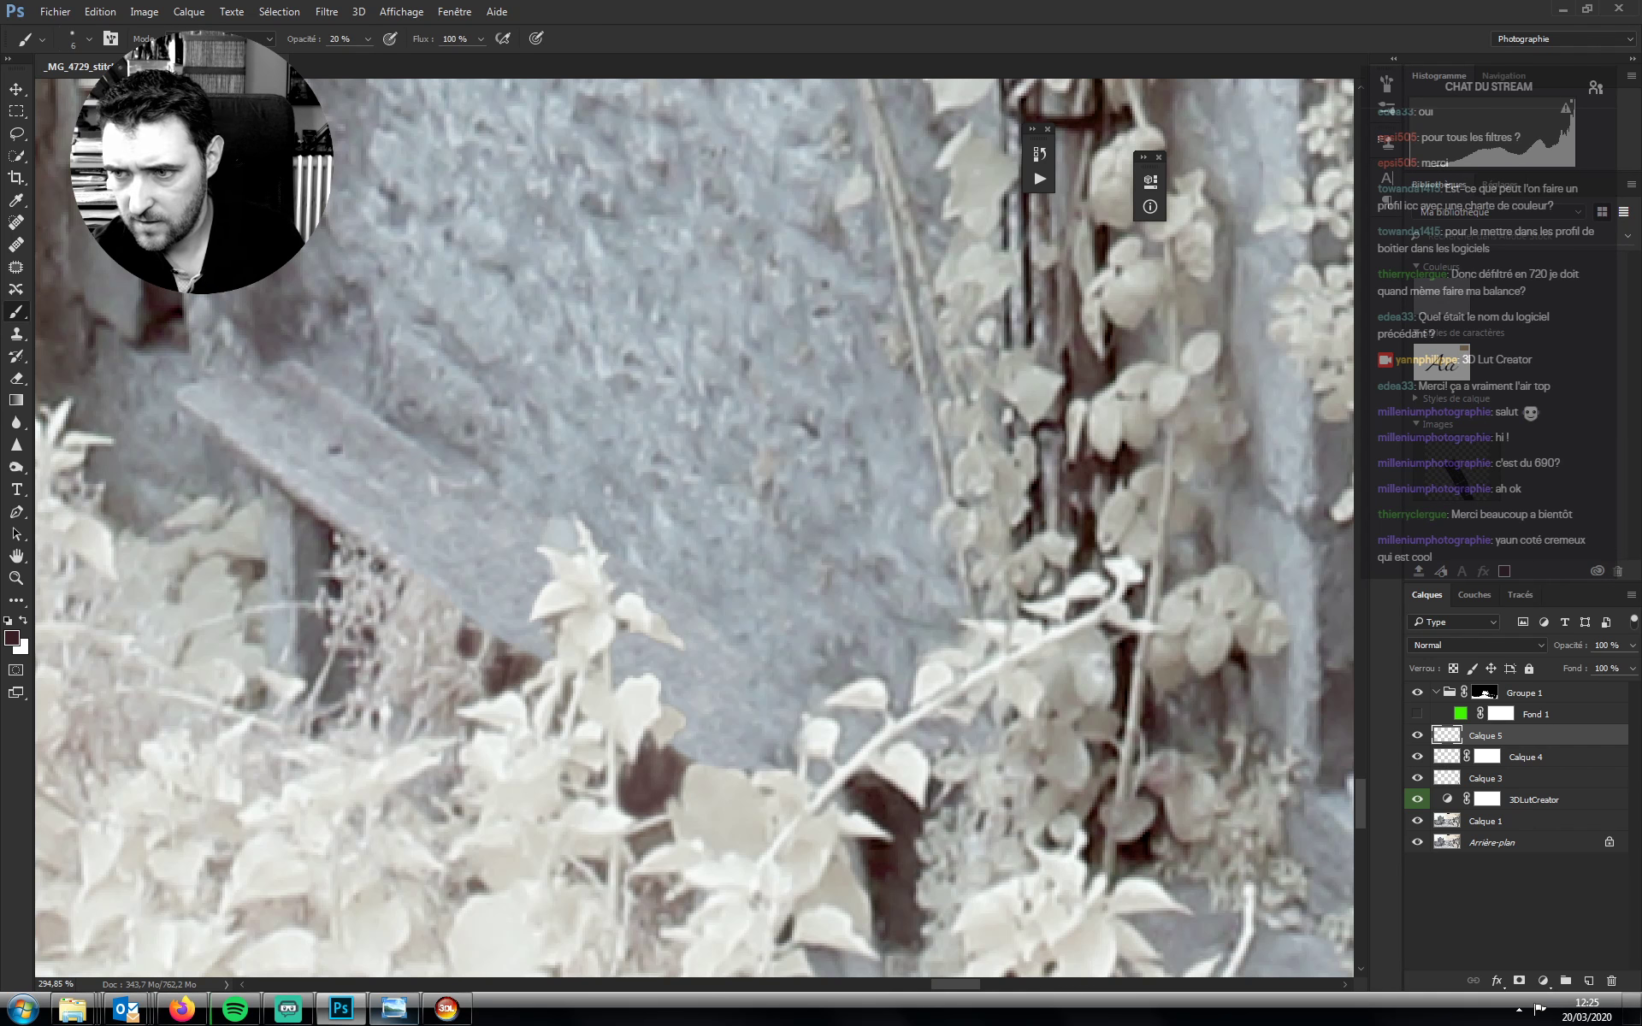
pyautogui.moveTo(474, 628)
pyautogui.mouseDown()
pyautogui.moveTo(451, 727)
pyautogui.moveTo(503, 668)
pyautogui.mouseUp()
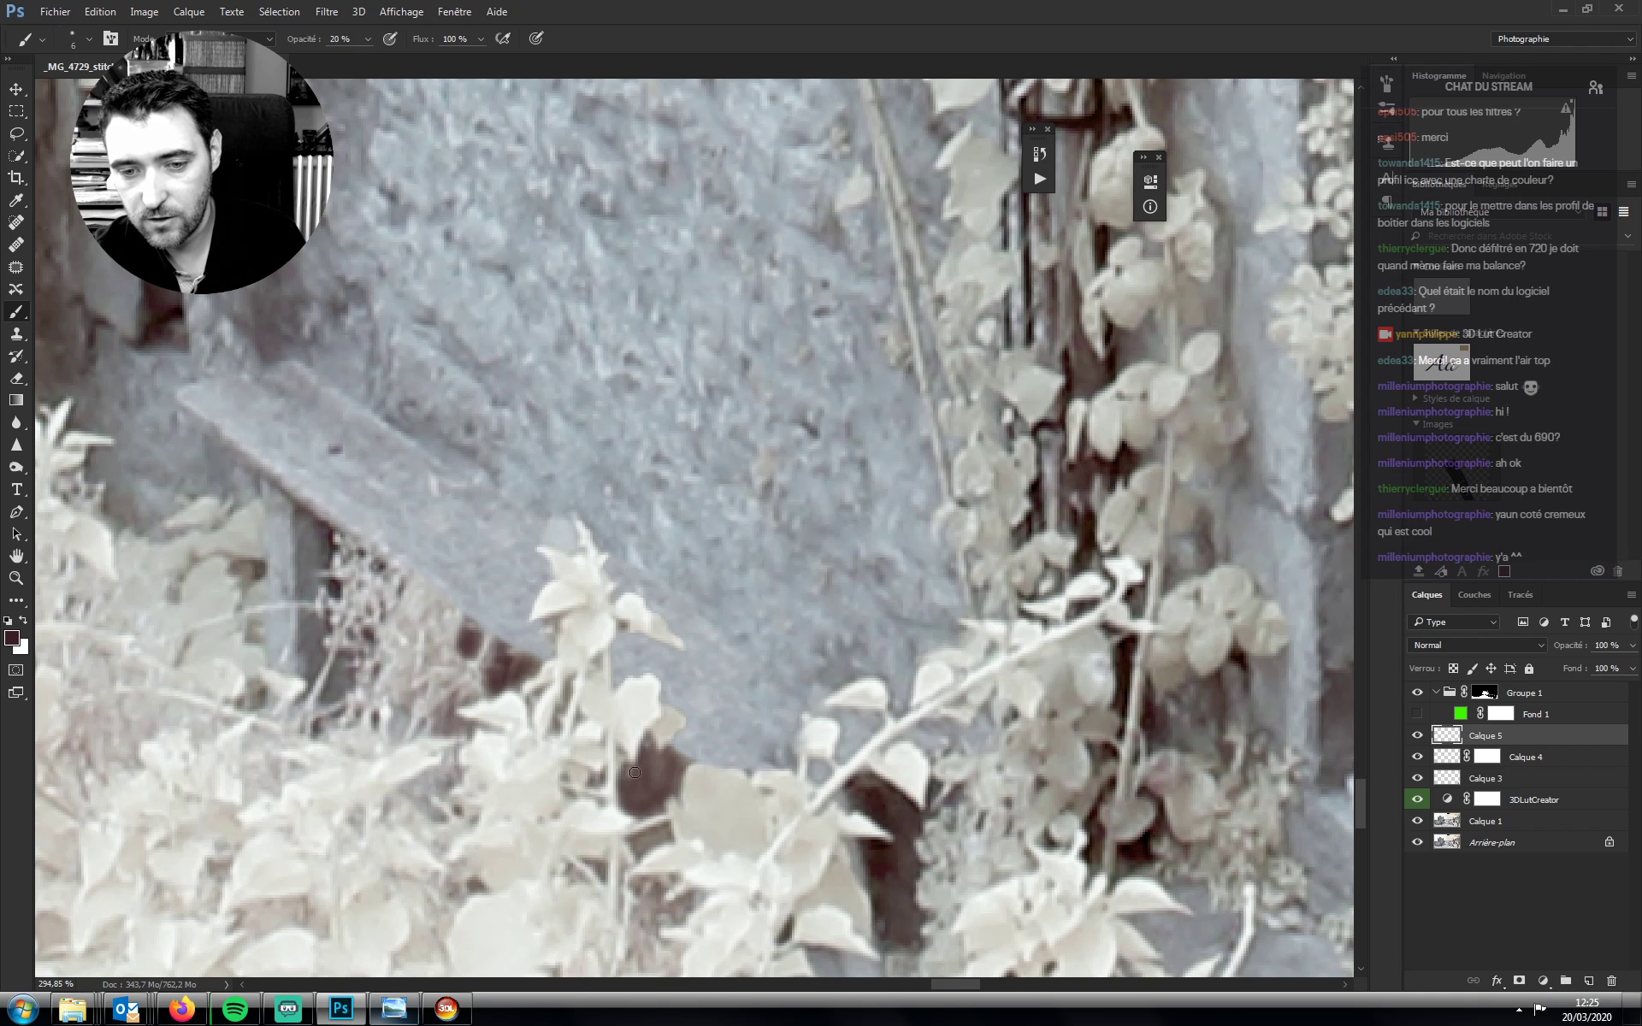
pyautogui.moveTo(649, 818); pyautogui.dragTo(643, 848)
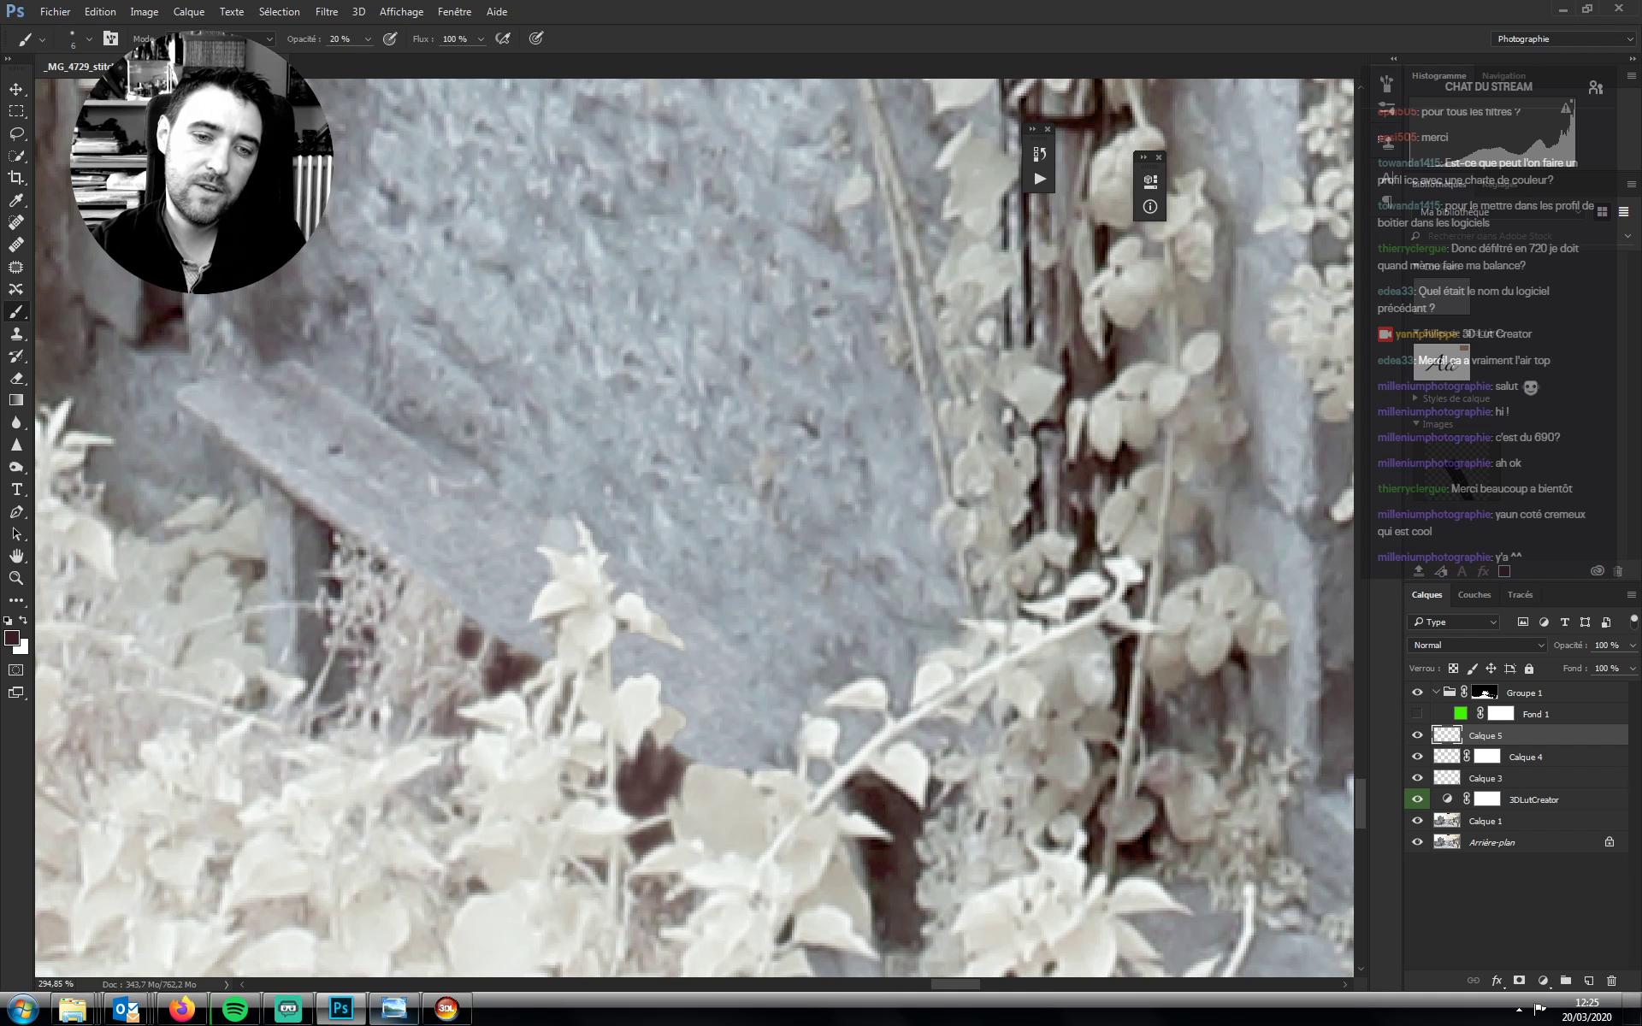
# Group the retouching layers Calque 3, Calque 4 and Calque 5 and name the group CLEAN
pyautogui.press('s')
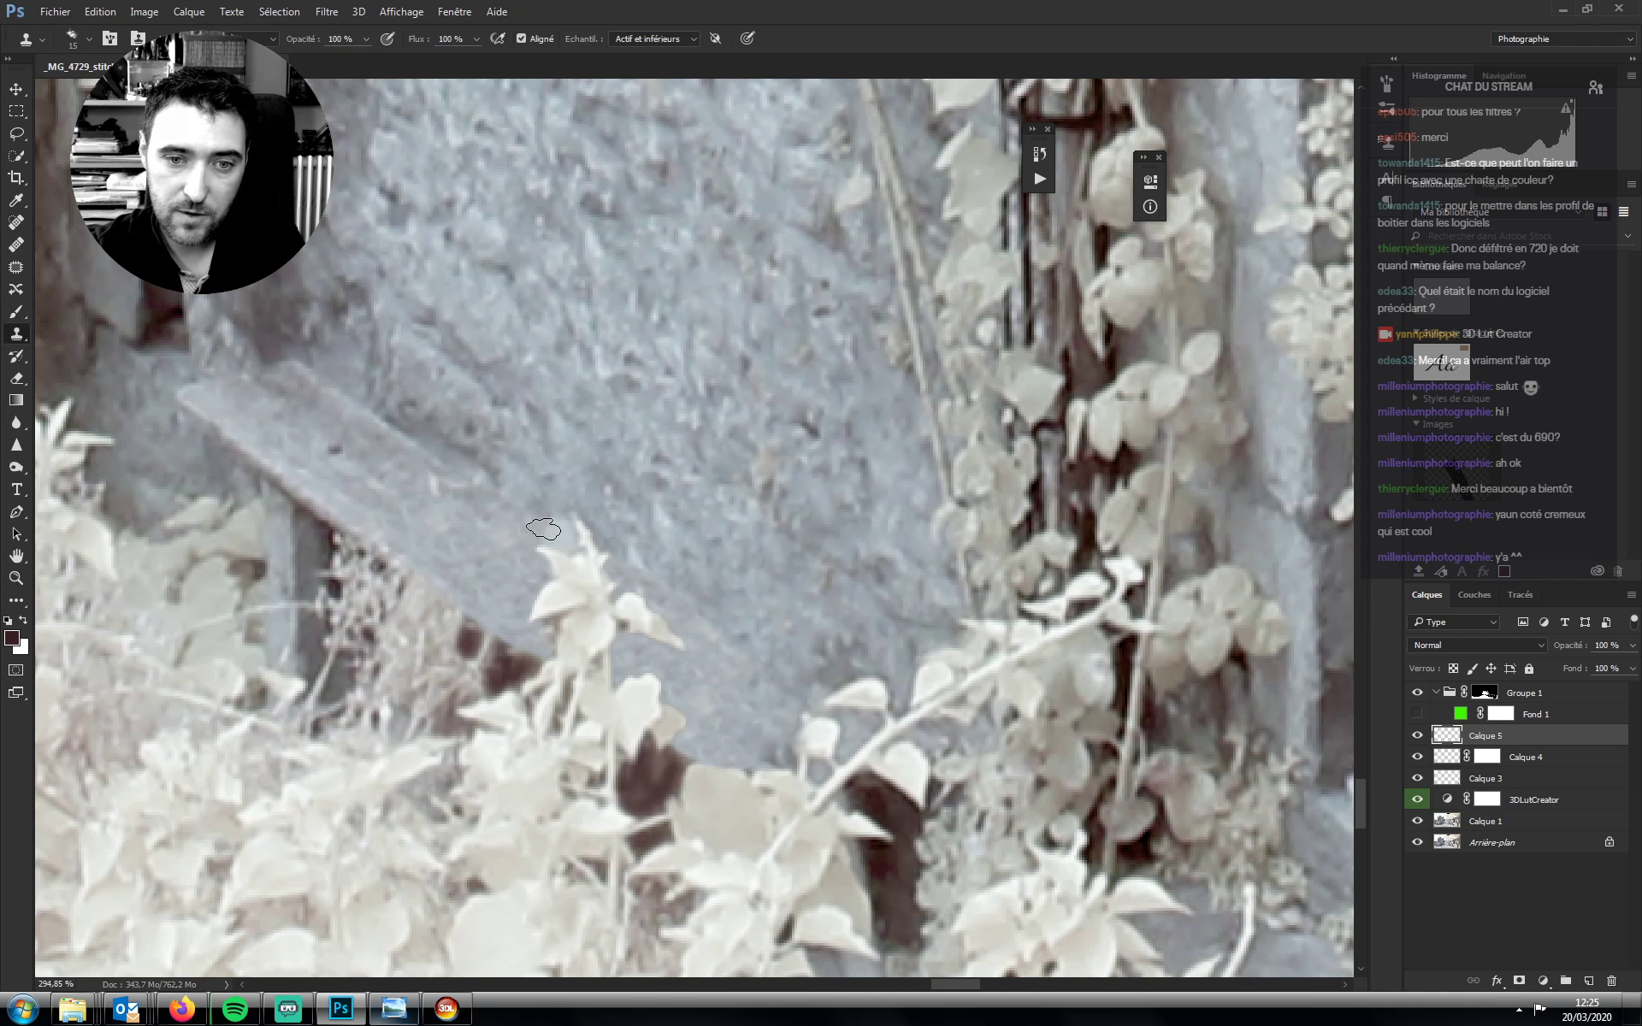
pyautogui.hotkey('ctrl', '-')
pyautogui.hotkey('ctrl', '-')
pyautogui.hotkey('ctrl', '-')
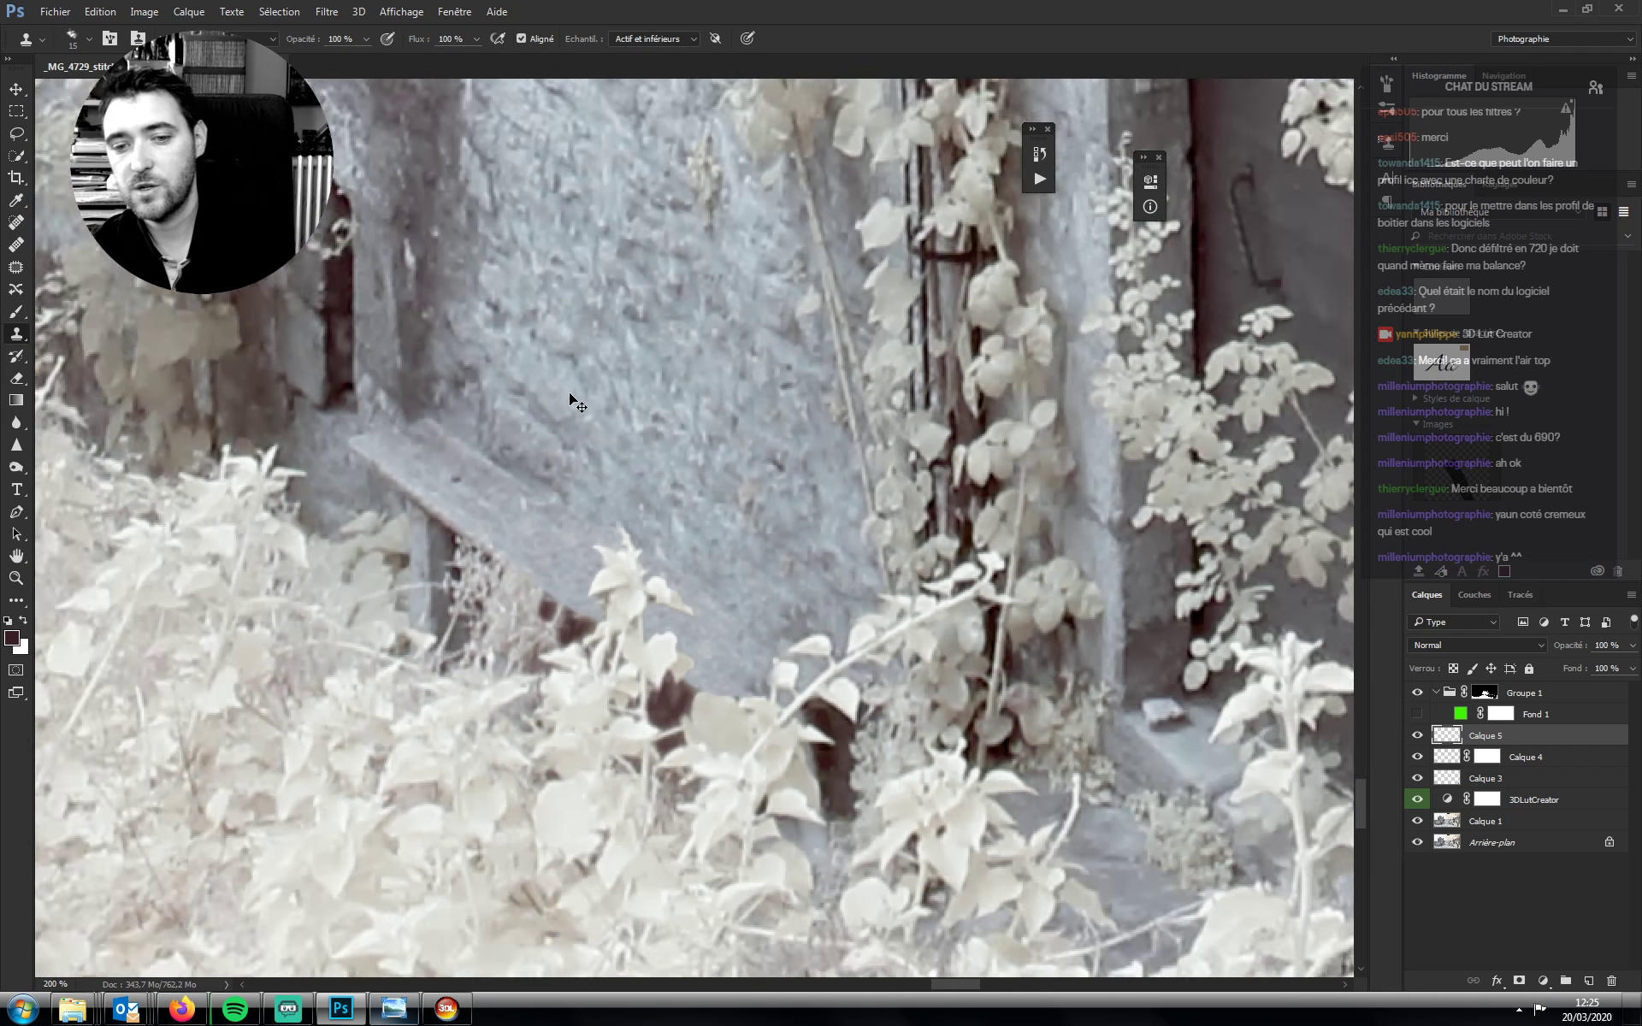
pyautogui.hotkey('ctrl', '-')
pyautogui.hotkey('ctrl', '-')
pyautogui.hotkey('ctrl', '-')
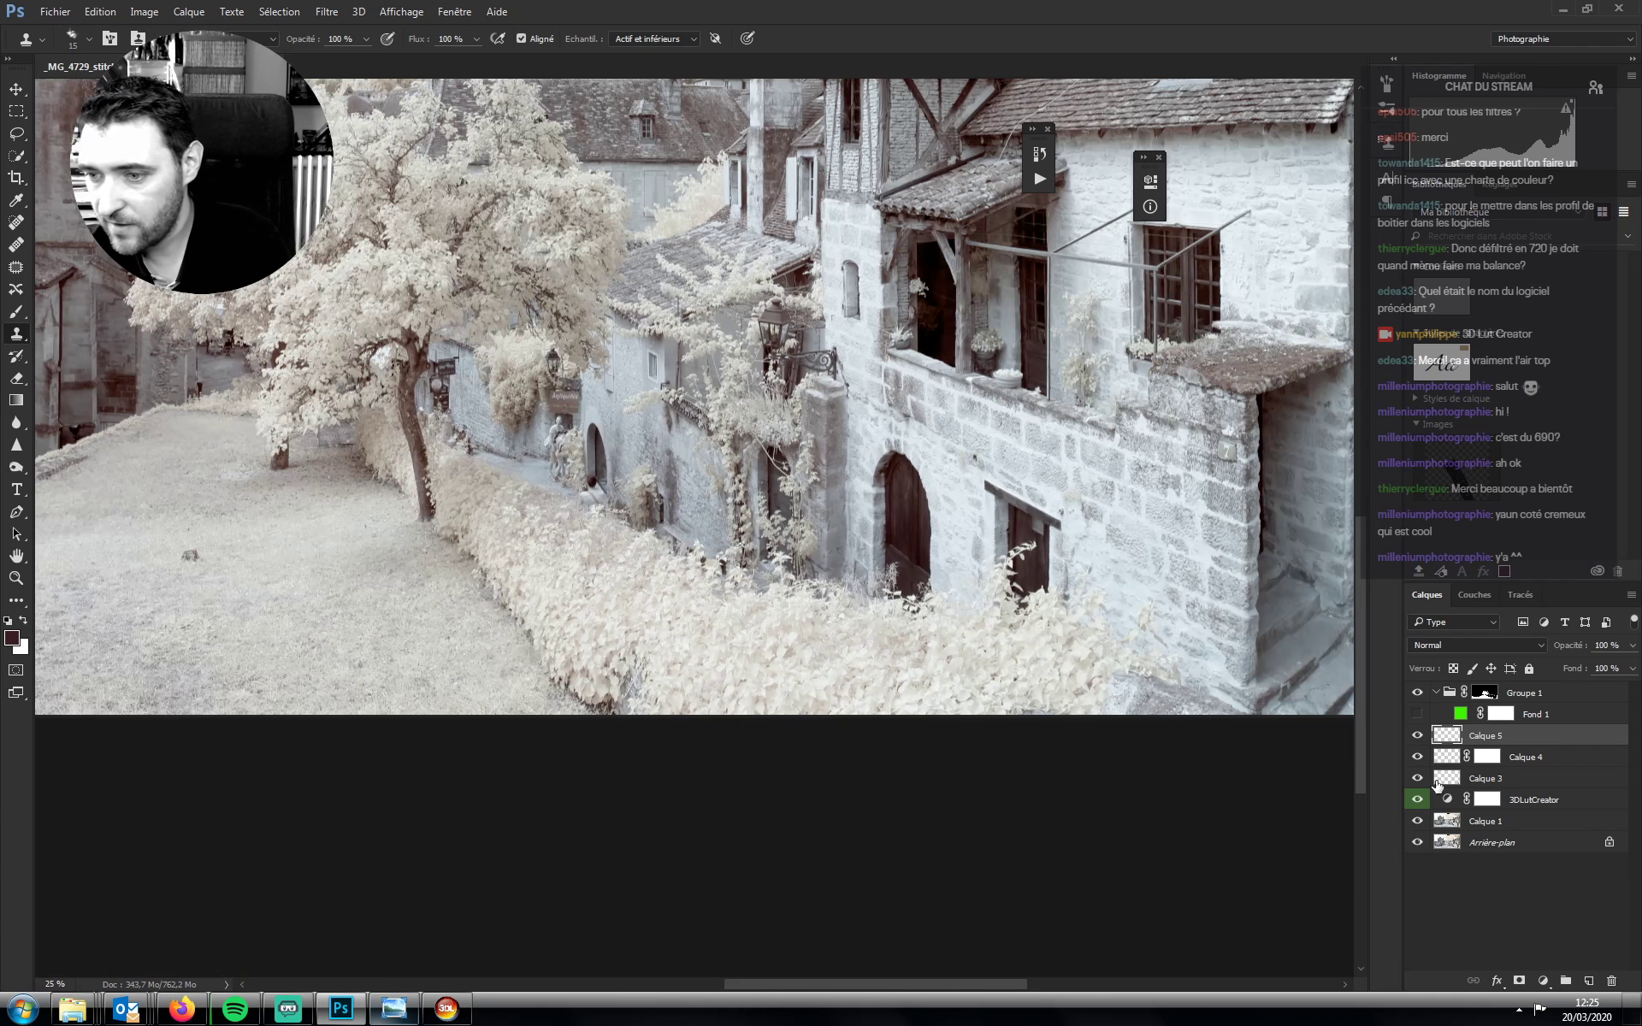
pyautogui.keyDown('shift'); pyautogui.click(1494, 780); pyautogui.keyUp('shift')
pyautogui.hotkey('ctrl', 'g')
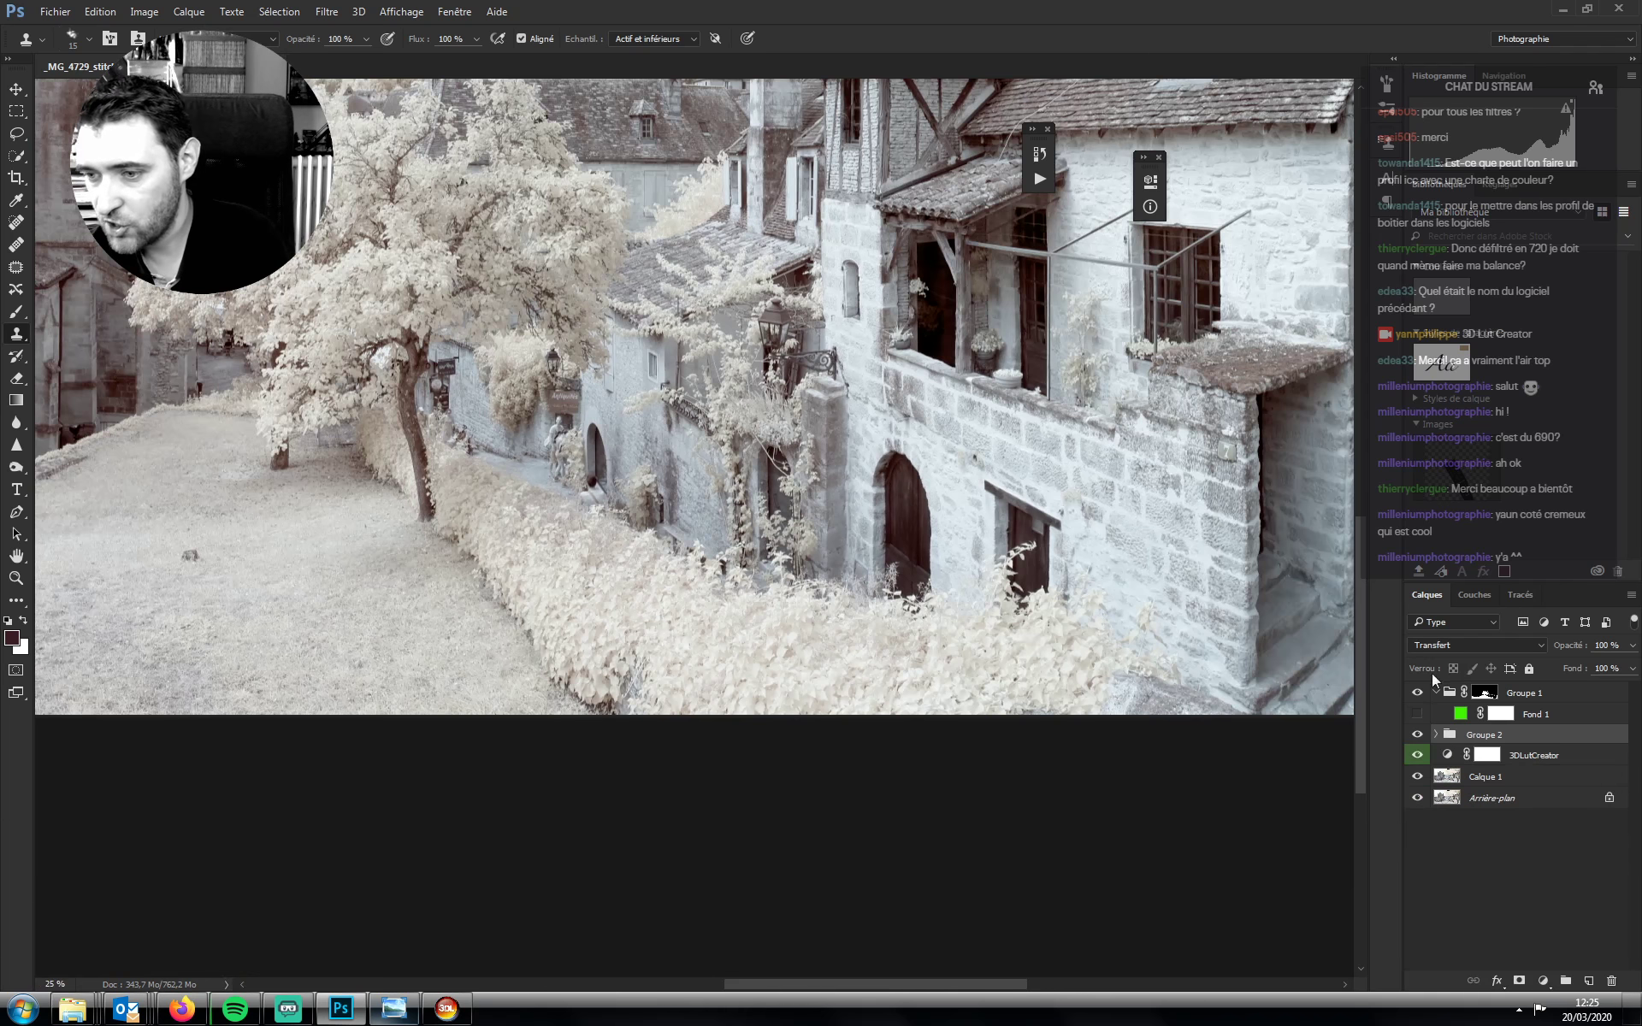
pyautogui.doubleClick(1480, 736)
pyautogui.write('CLE')
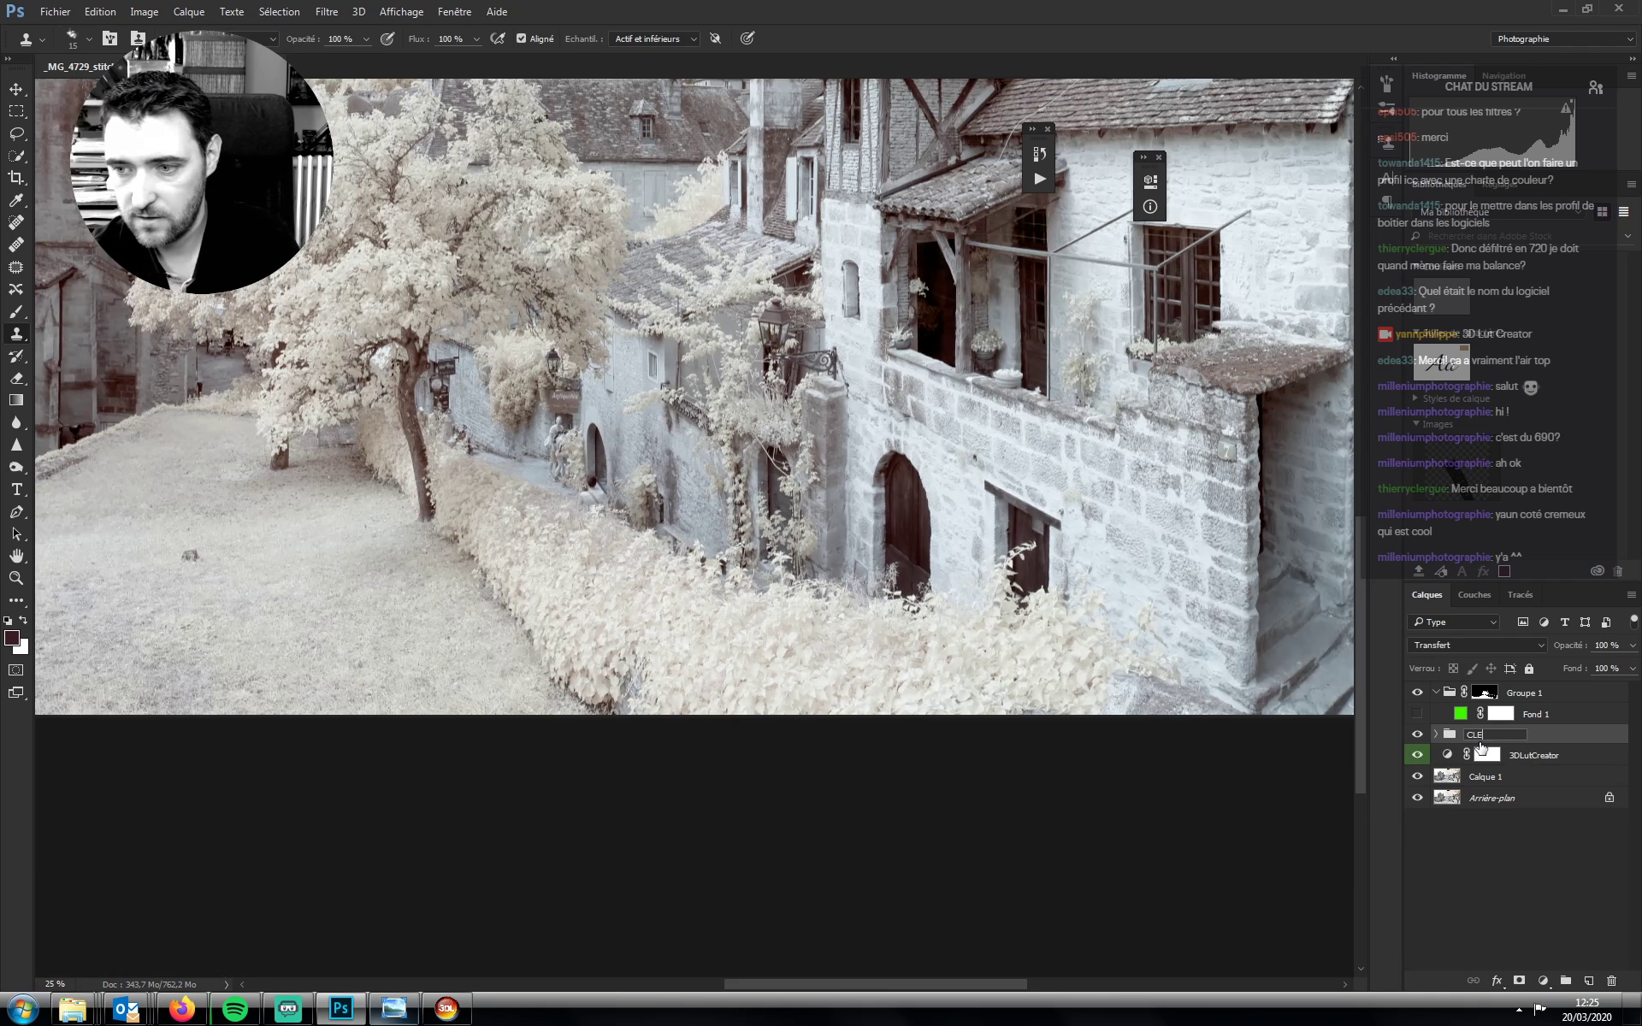
pyautogui.write('AN')
pyautogui.press('Return')
# Compare the whole panorama with and without the CLEAN group
pyautogui.hotkey('ctrl', '-')
pyautogui.hotkey('ctrl', '-')
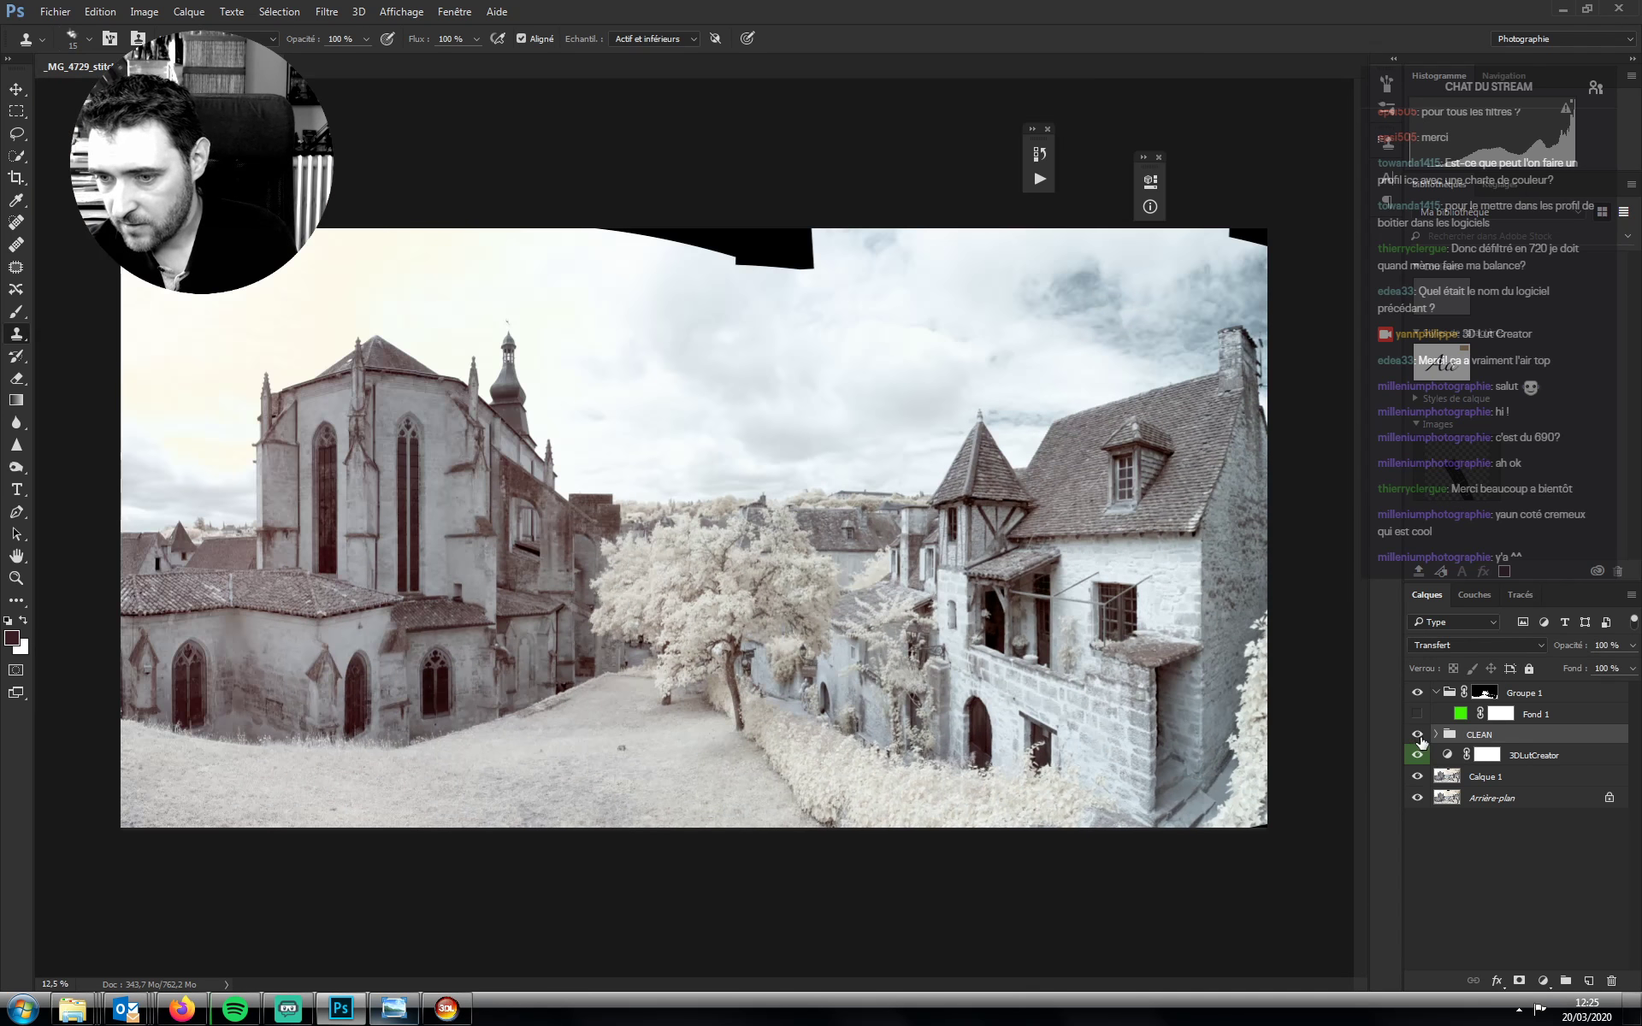
pyautogui.click(1417, 735)
pyautogui.click(1417, 736)
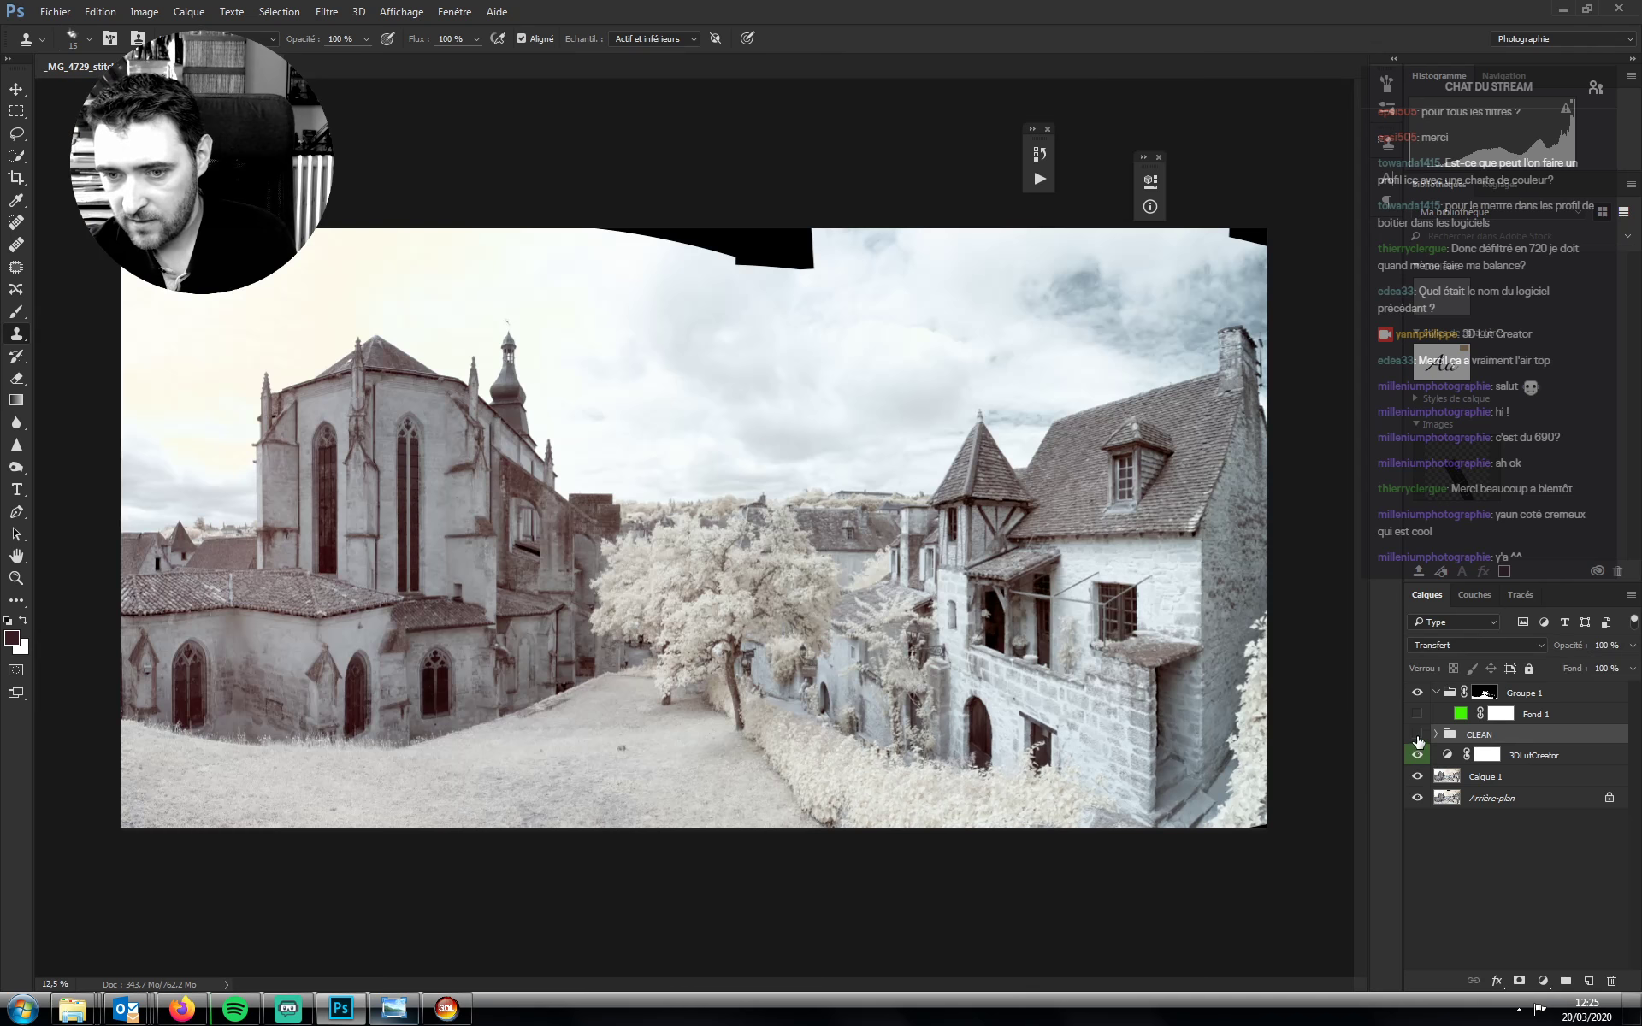
pyautogui.click(1417, 735)
pyautogui.click(1417, 735)
# Show the green Fond 1 fill and examine which vegetation areas the Groupe 1 mask covers
pyautogui.click(1416, 714)
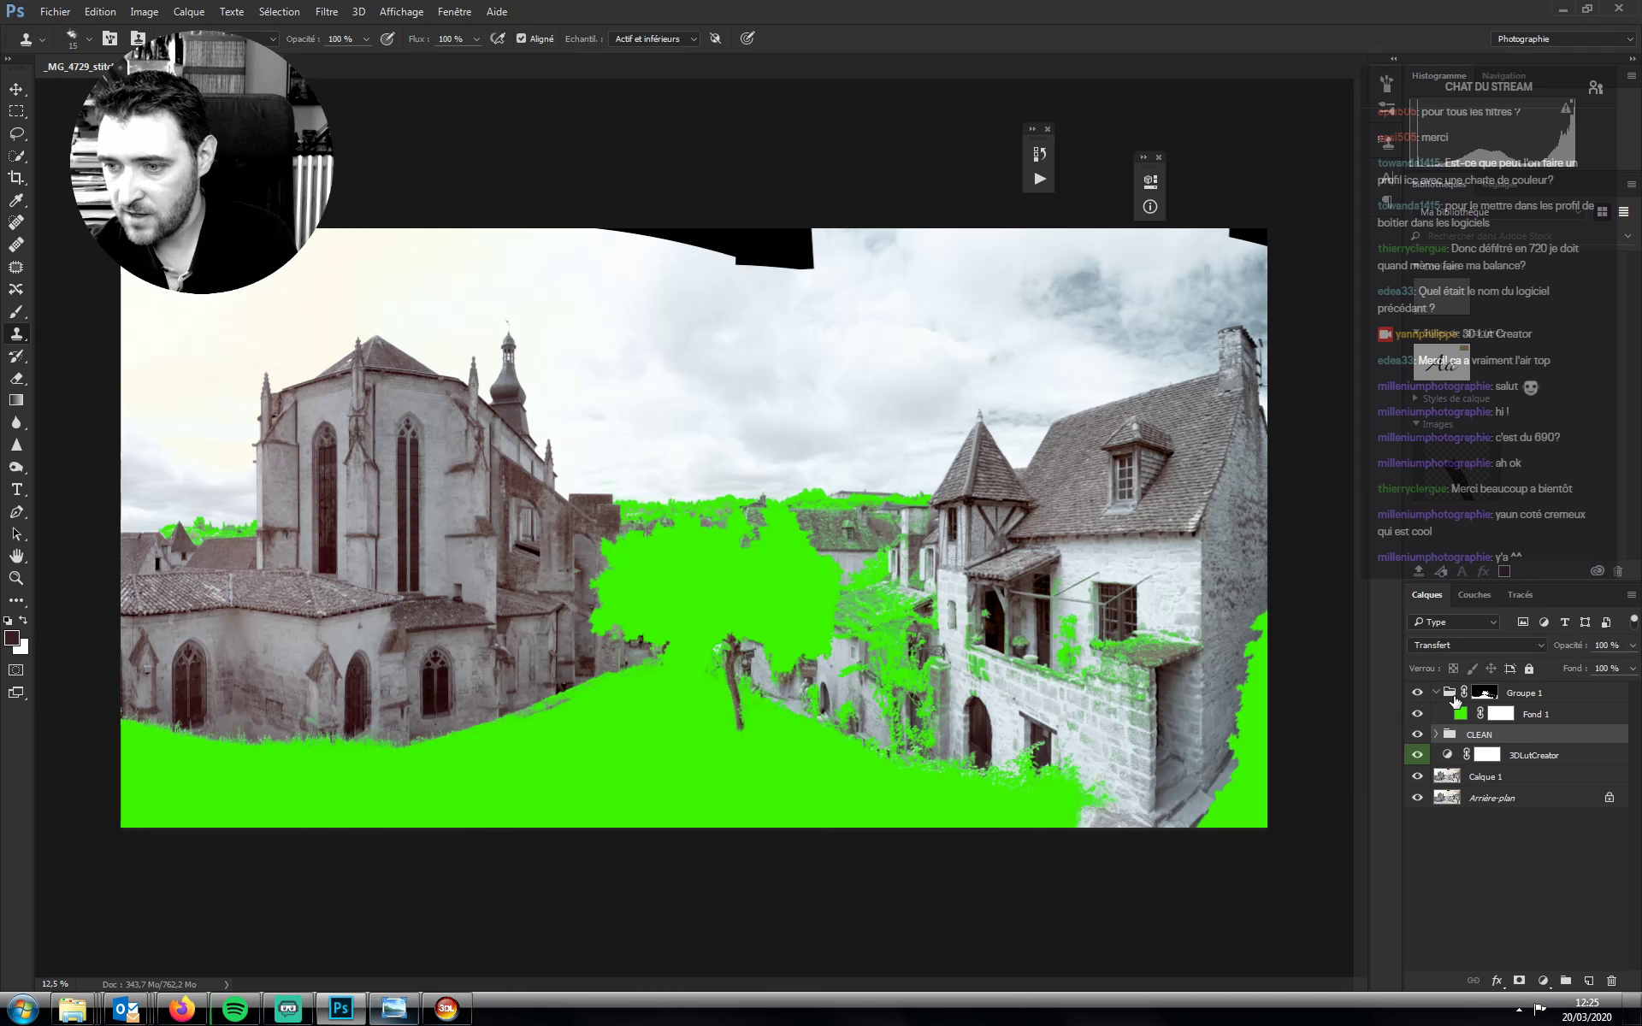
pyautogui.click(1483, 693)
pyautogui.hotkey('ctrl', '+')
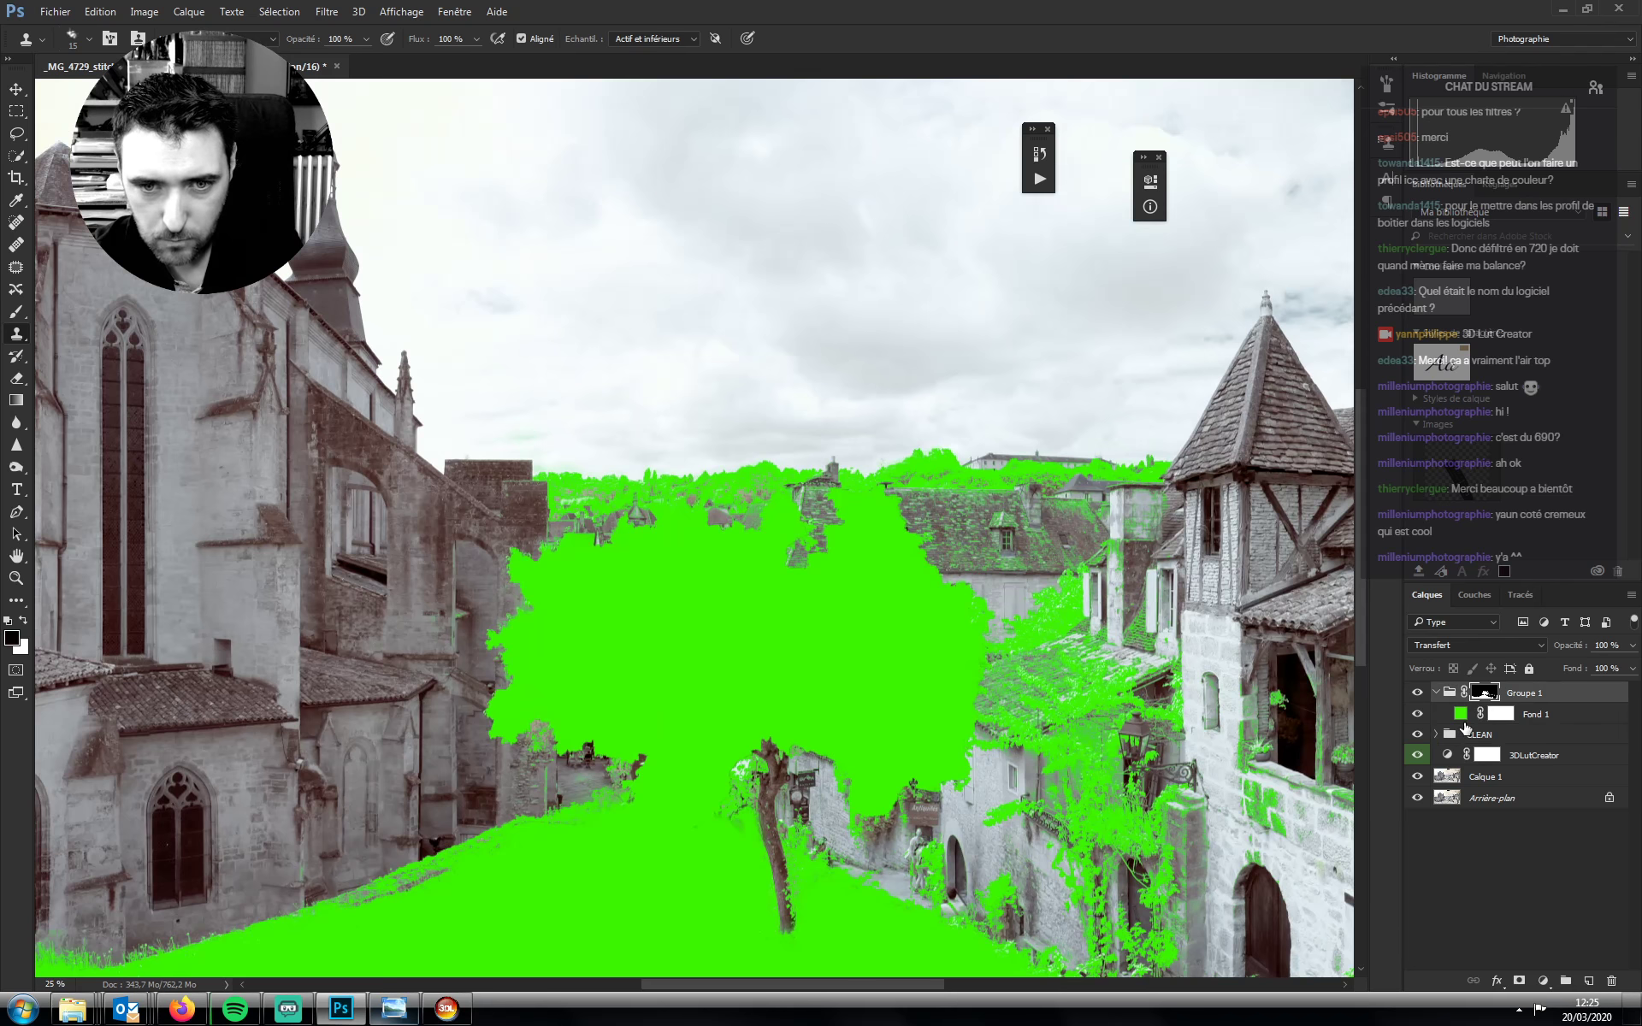
pyautogui.hotkey('ctrl', '-')
pyautogui.hotkey('ctrl', '+')
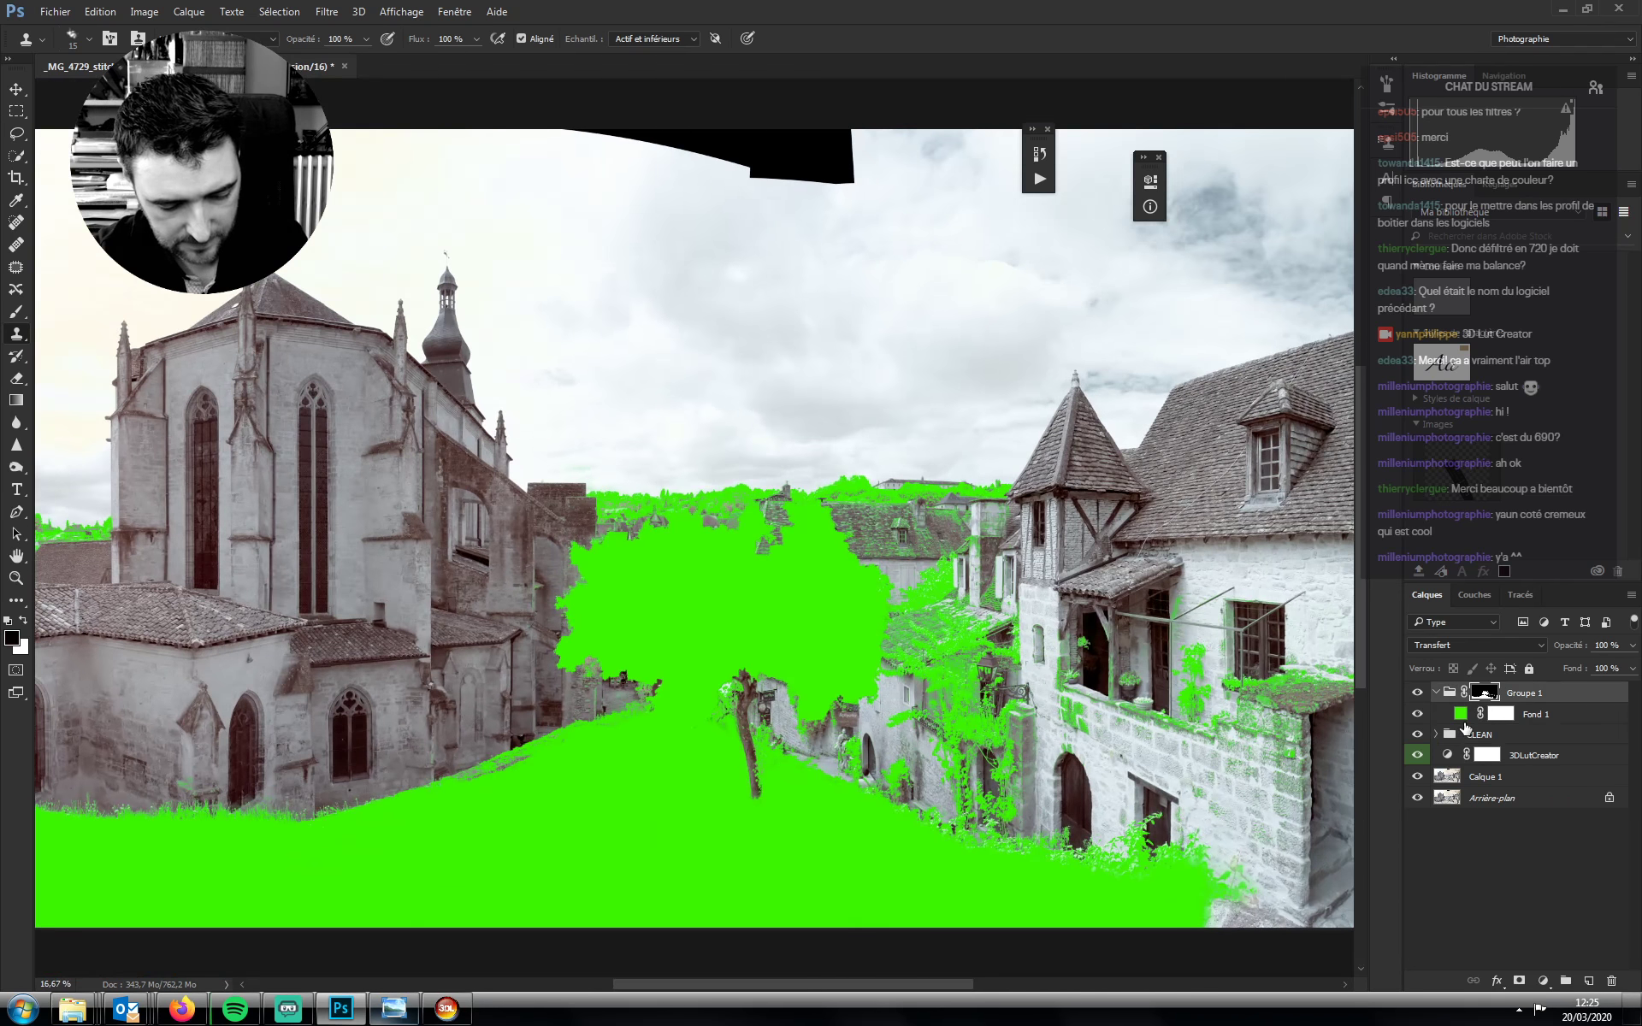
pyautogui.hotkey('ctrl', '-')
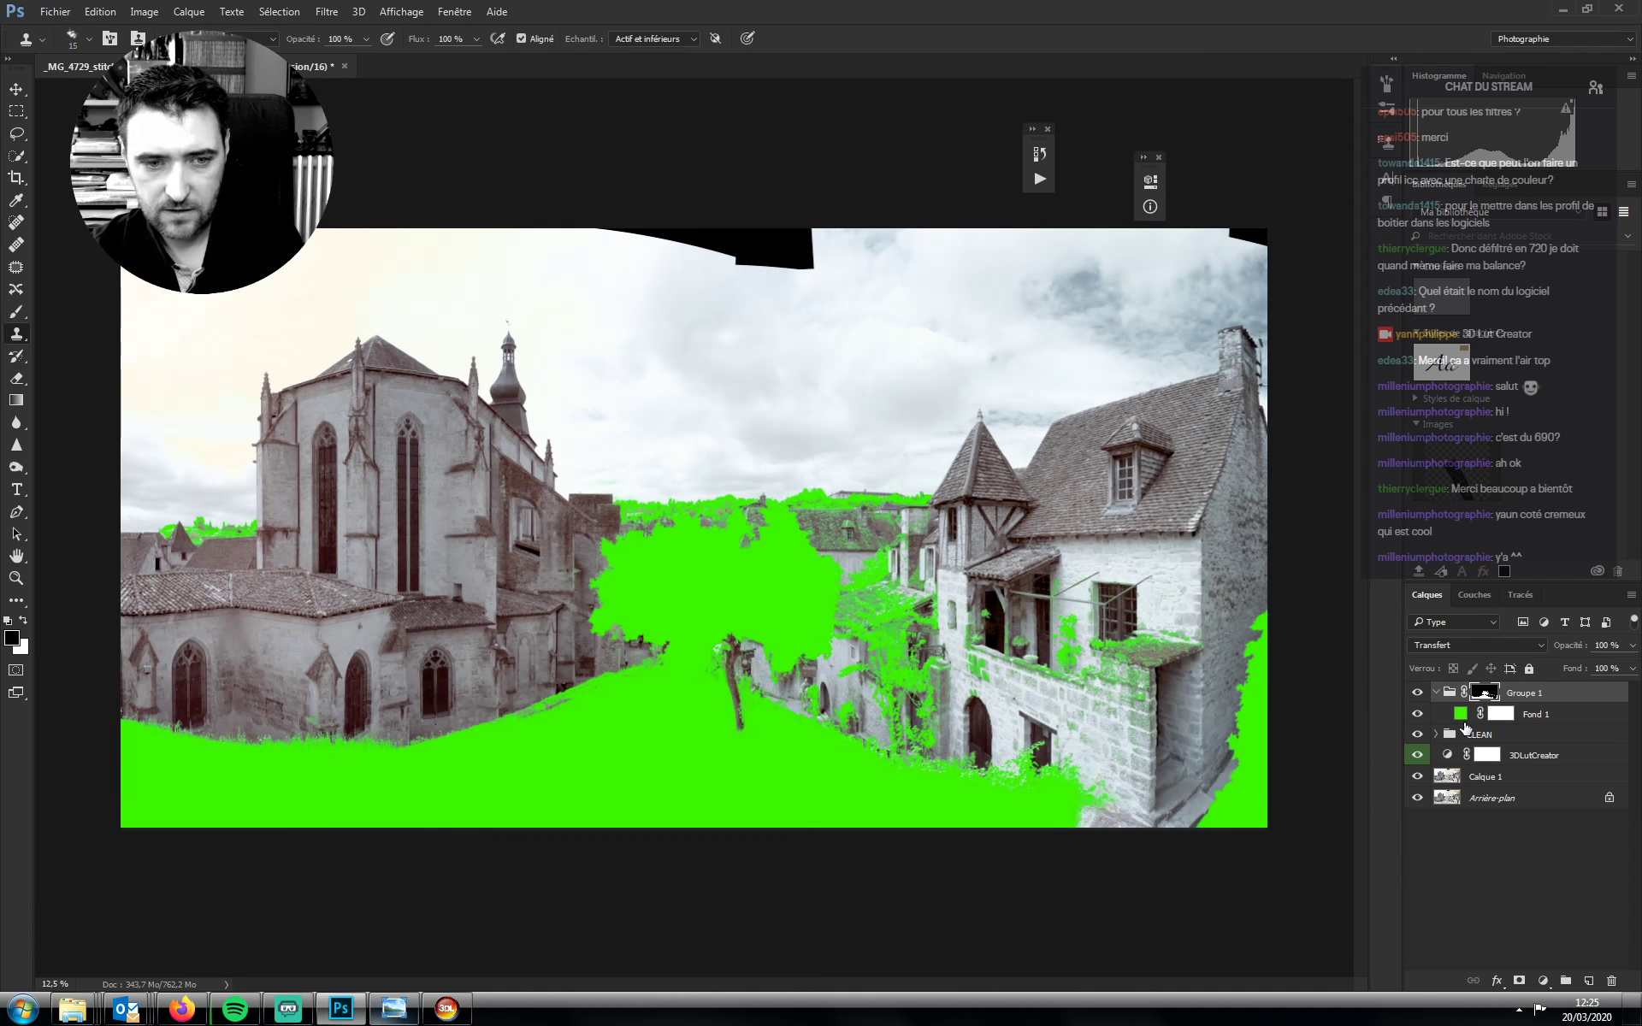
# Hide the Fond 1 fill and add a Curves layer above it with an S-curve that darkens shadows and lifts input 196 to 206
pyautogui.click(1530, 714)
pyautogui.click(1417, 714)
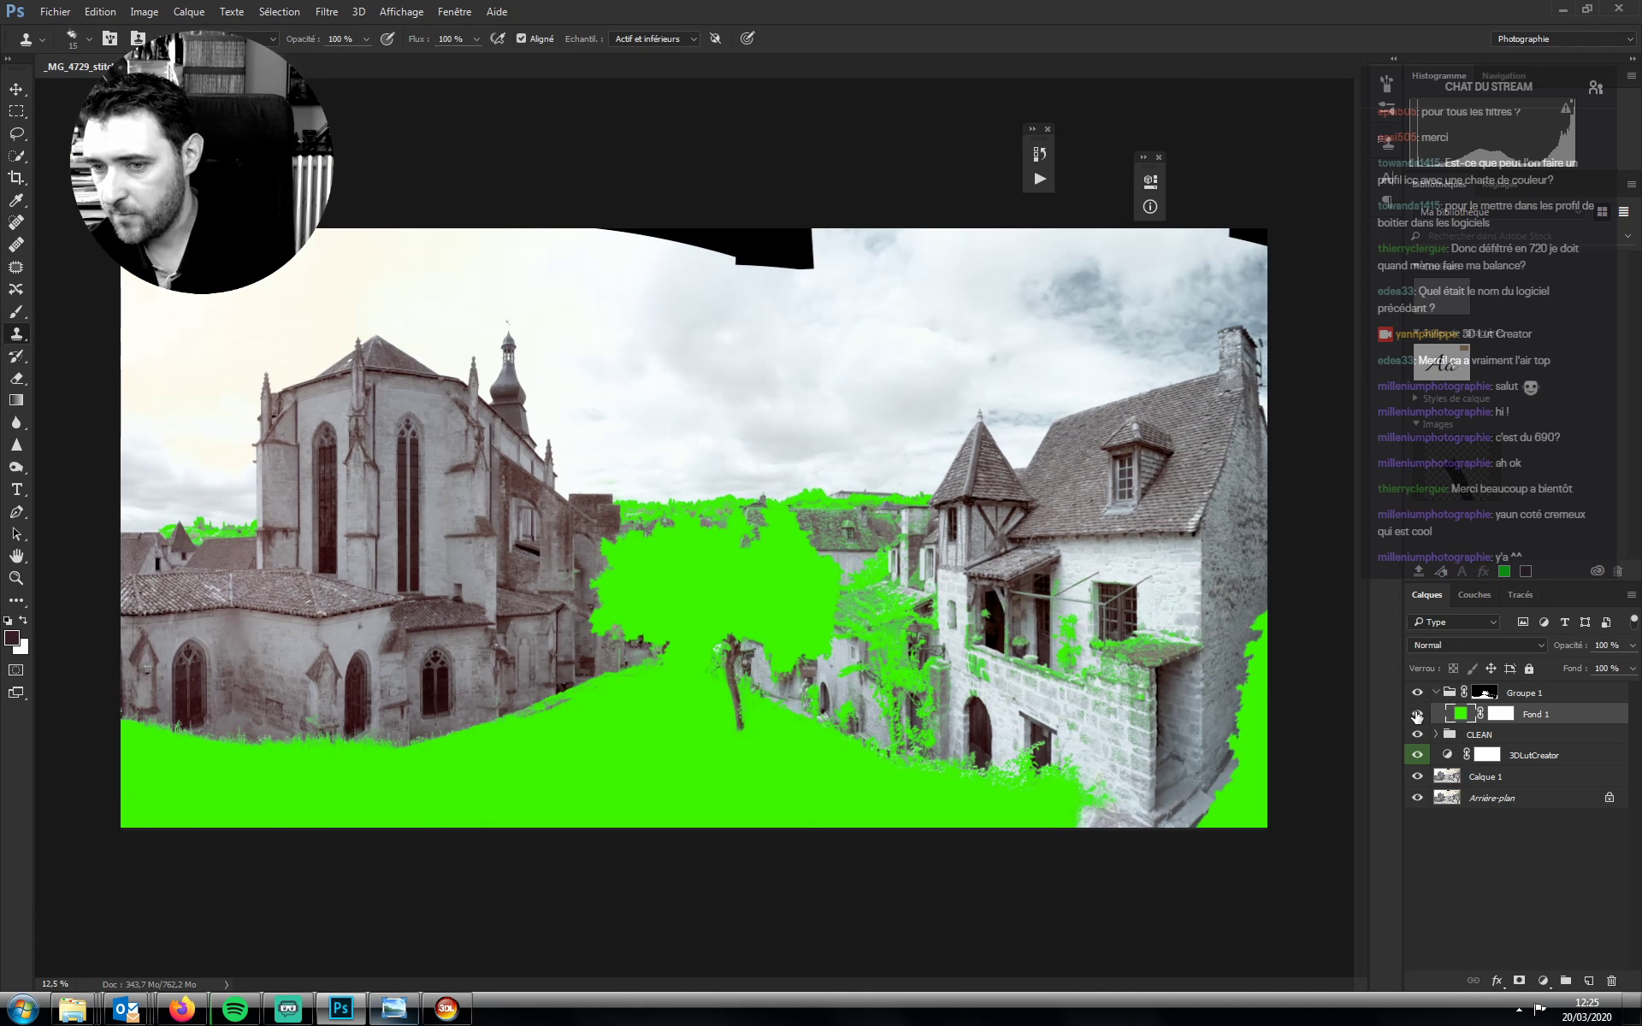
pyautogui.click(1543, 983)
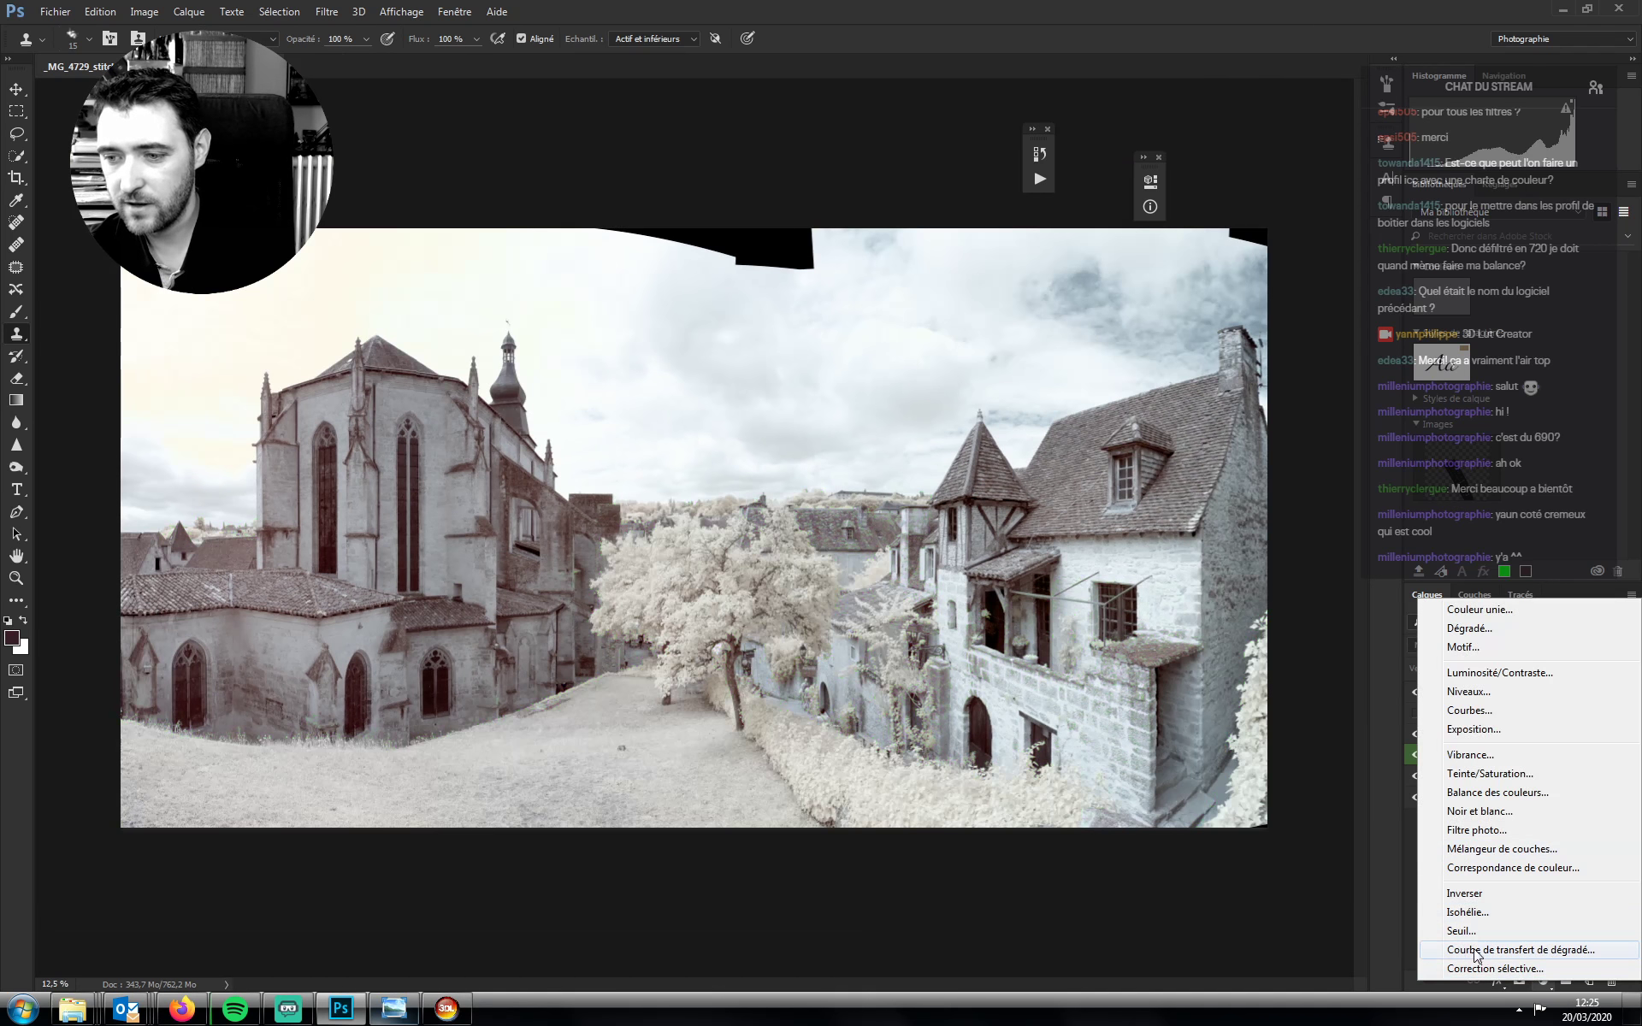
pyautogui.click(1469, 710)
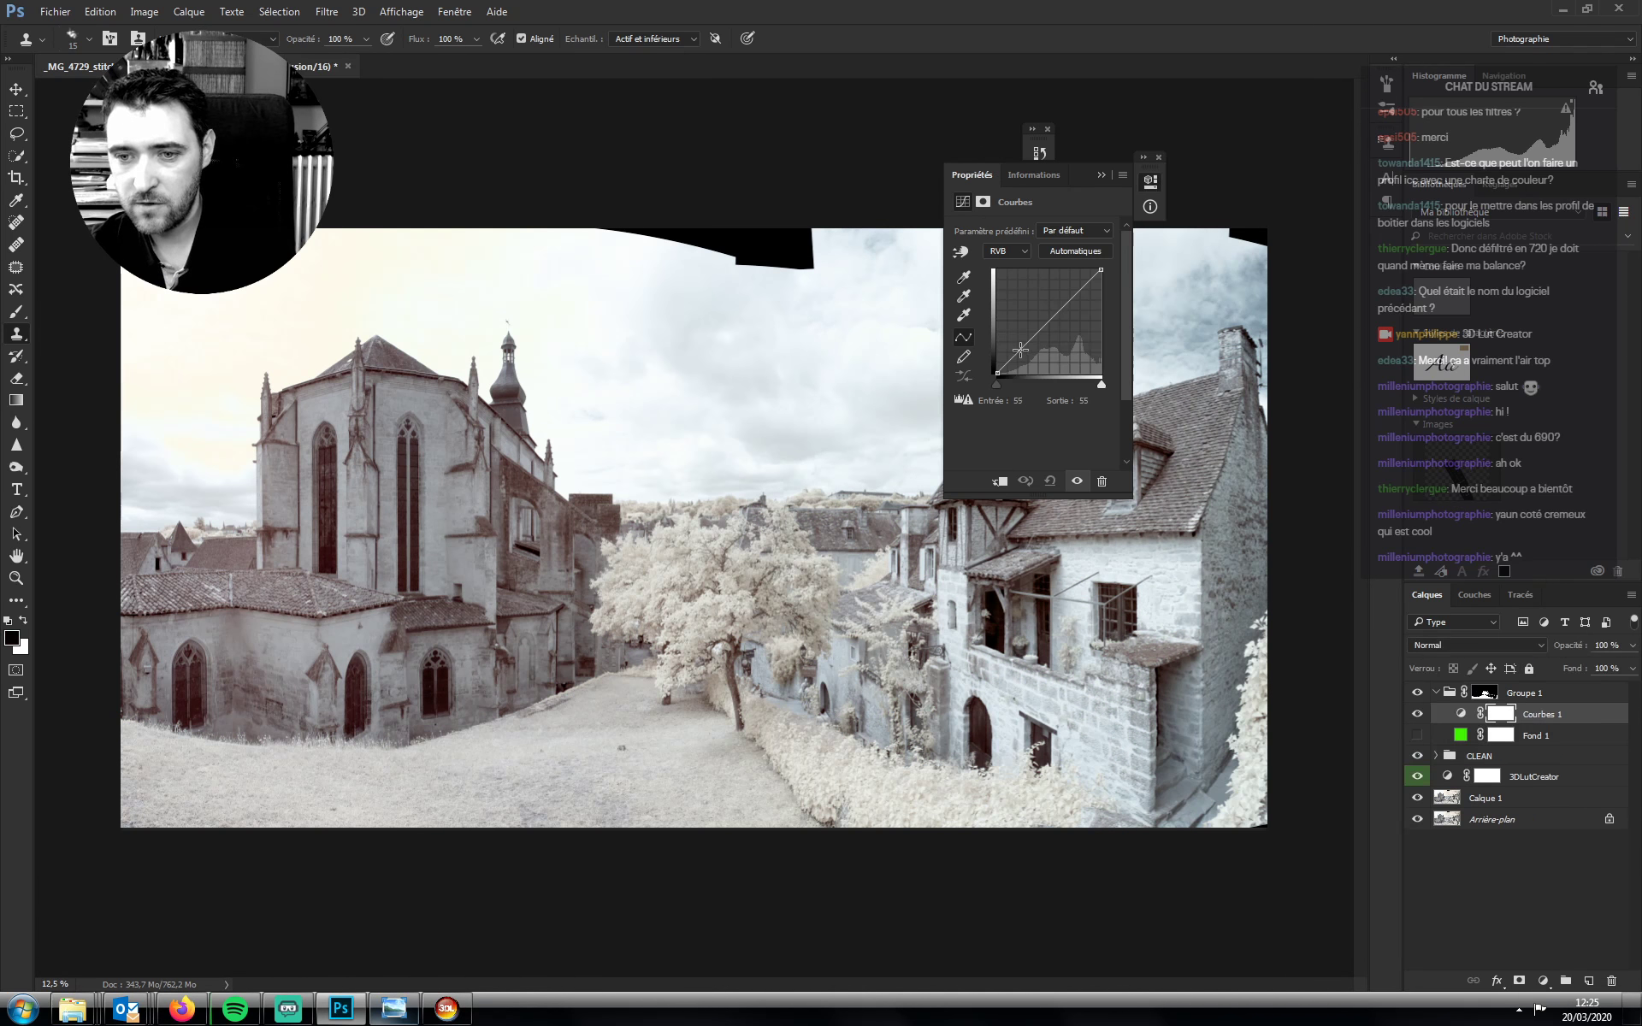
pyautogui.moveTo(1020, 349)
pyautogui.mouseDown()
pyautogui.moveTo(1015, 322)
pyautogui.moveTo(1027, 358)
pyautogui.mouseUp()
pyautogui.moveTo(1091, 289); pyautogui.dragTo(1076, 290)
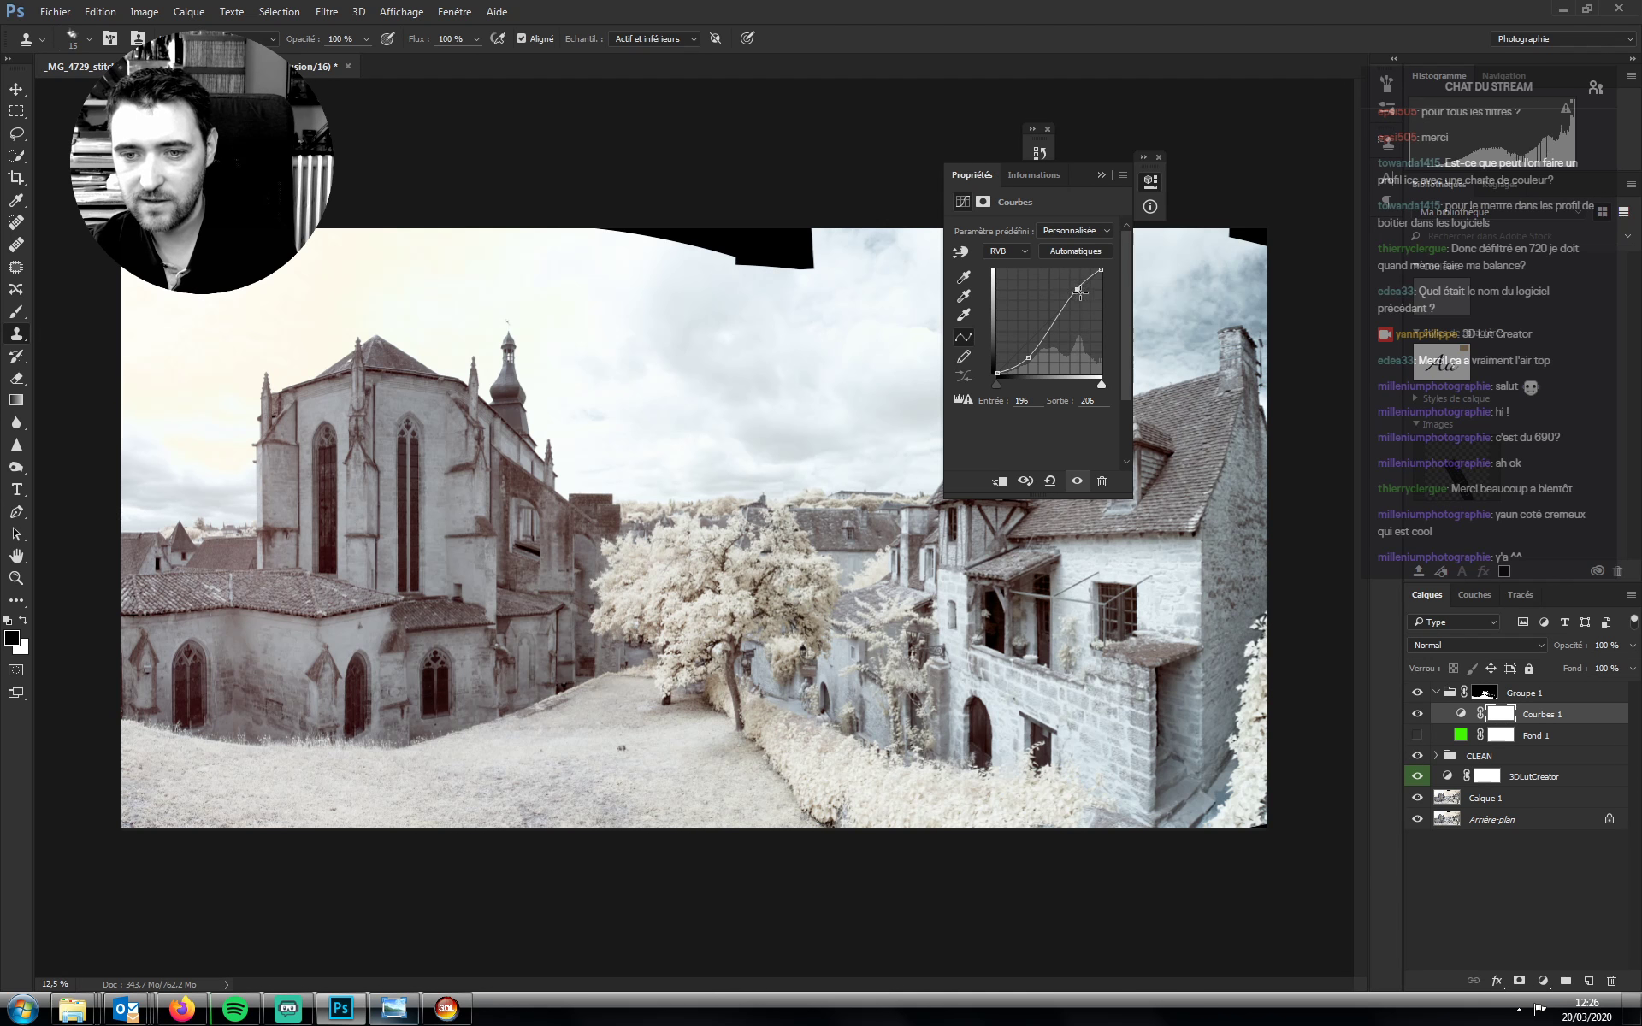
# Add a Gradient Map adjustment layer above Courbes 1 inside Groupe 1
pyautogui.click(1544, 981)
pyautogui.click(1487, 951)
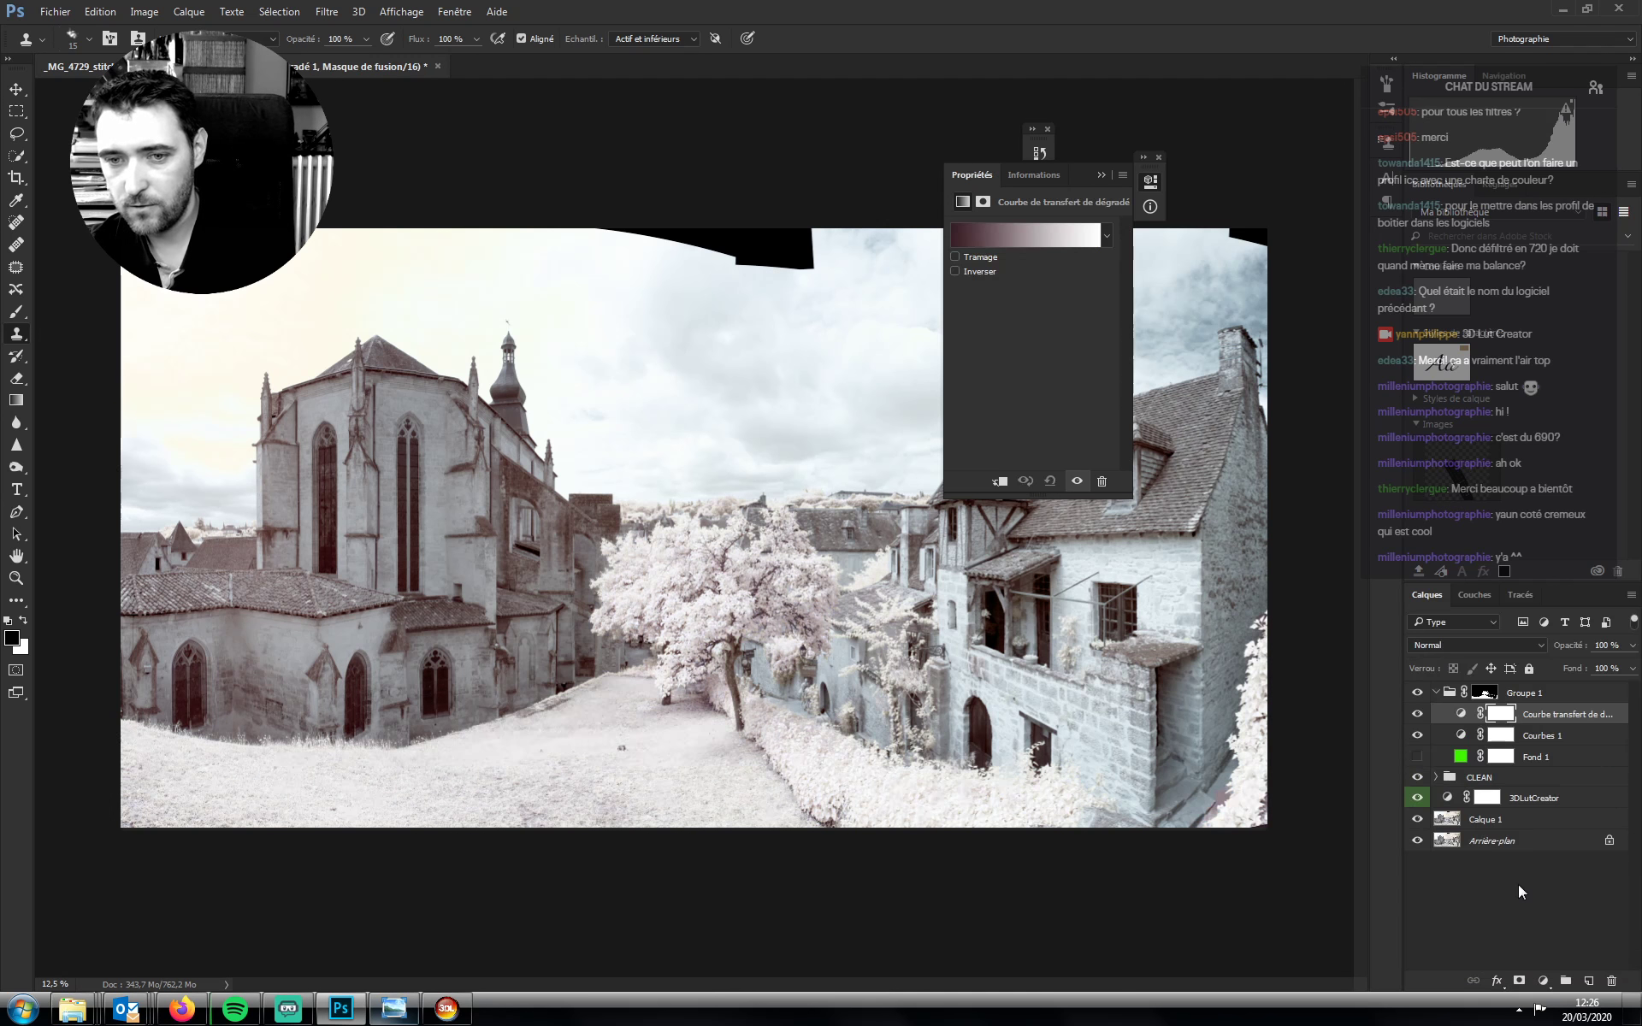
# Set the gradient map's blend mode to Lumière tamisée and apply a dark brown to gold to white gradient preset
pyautogui.click(1445, 647)
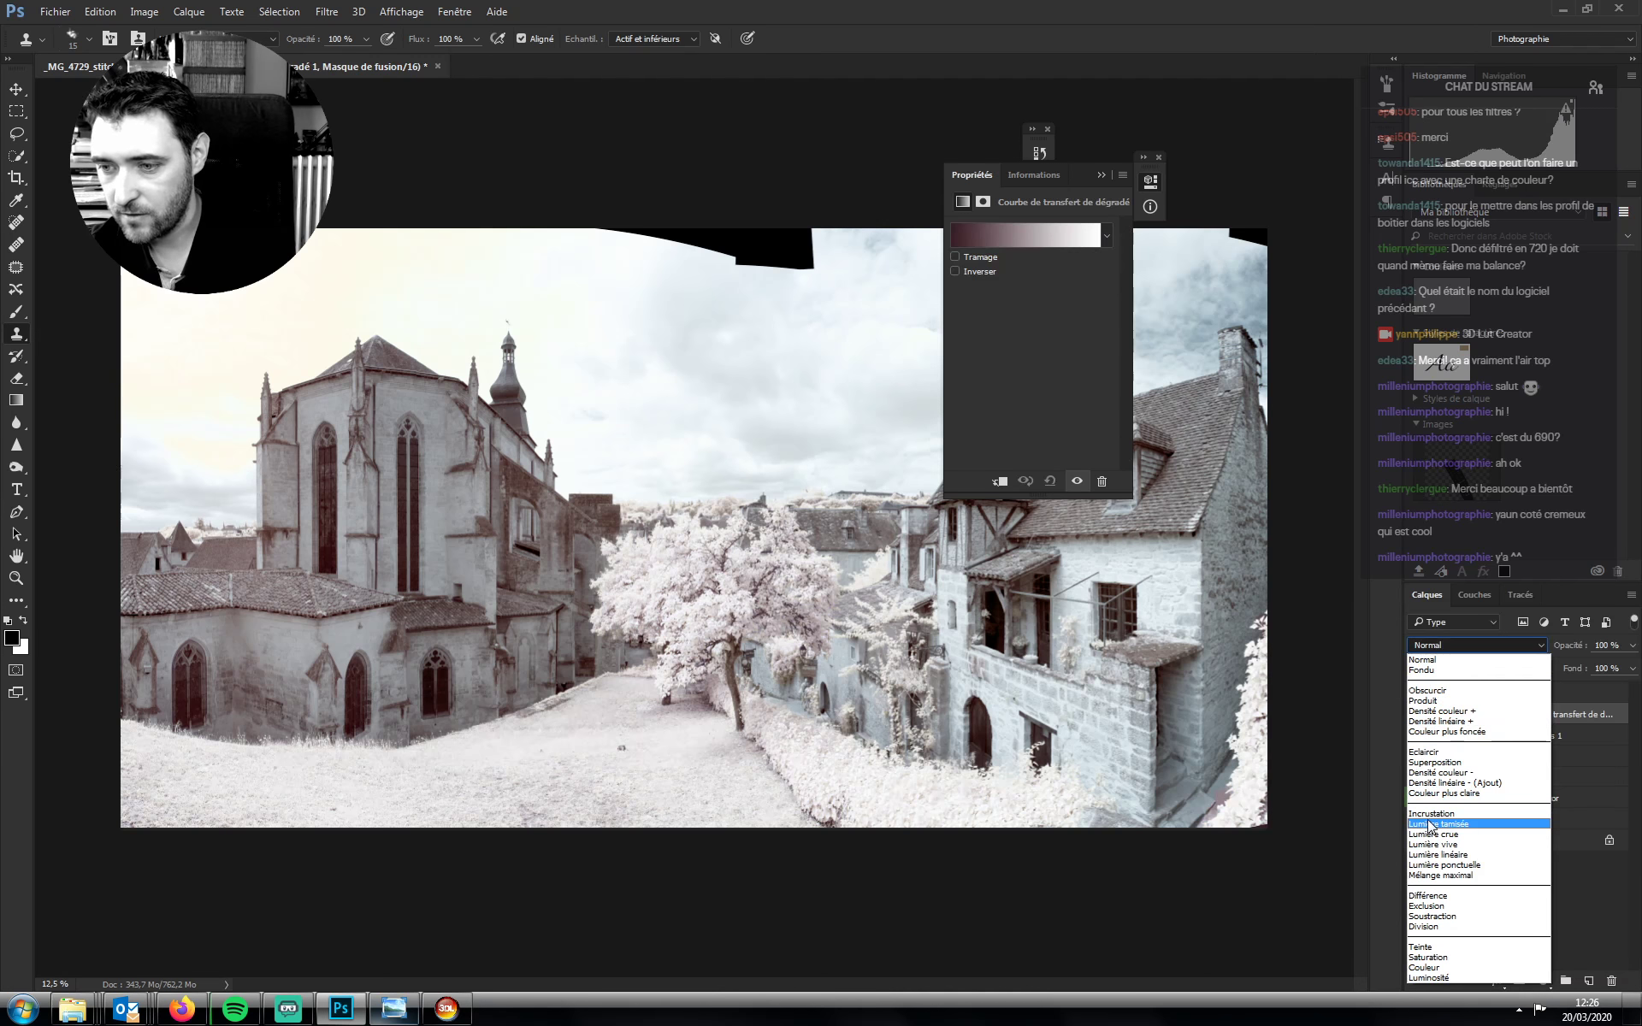
pyautogui.click(1439, 808)
pyautogui.click(1106, 236)
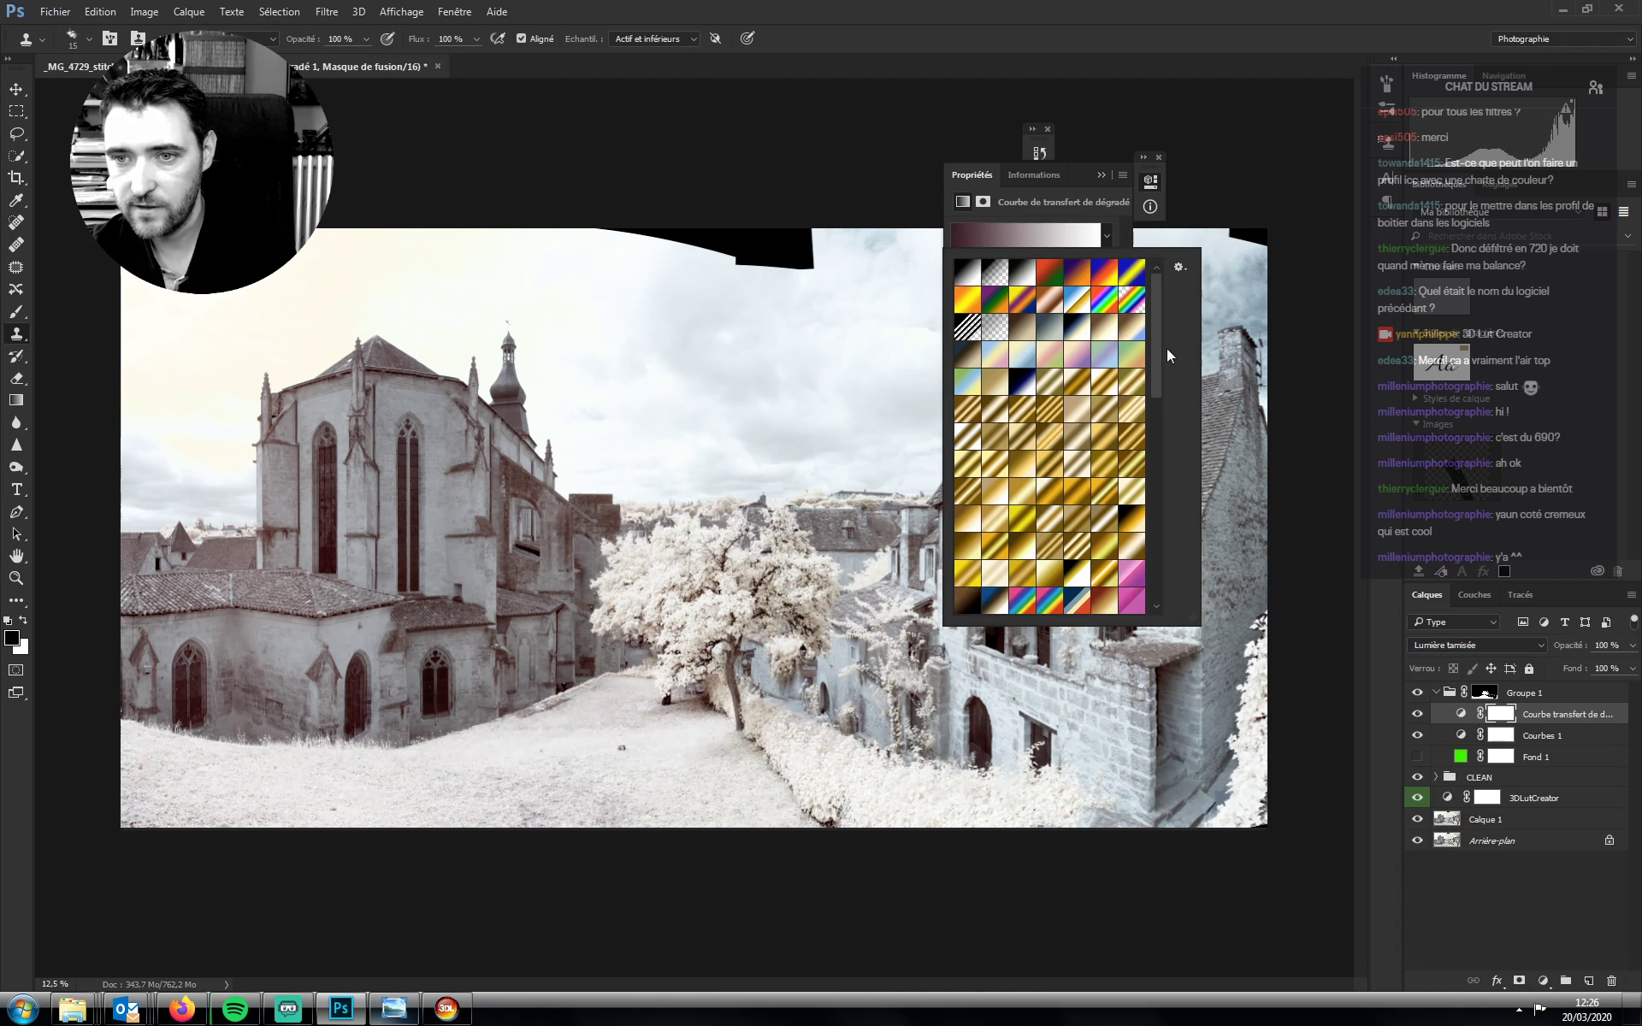
pyautogui.click(1034, 342)
pyautogui.click(997, 497)
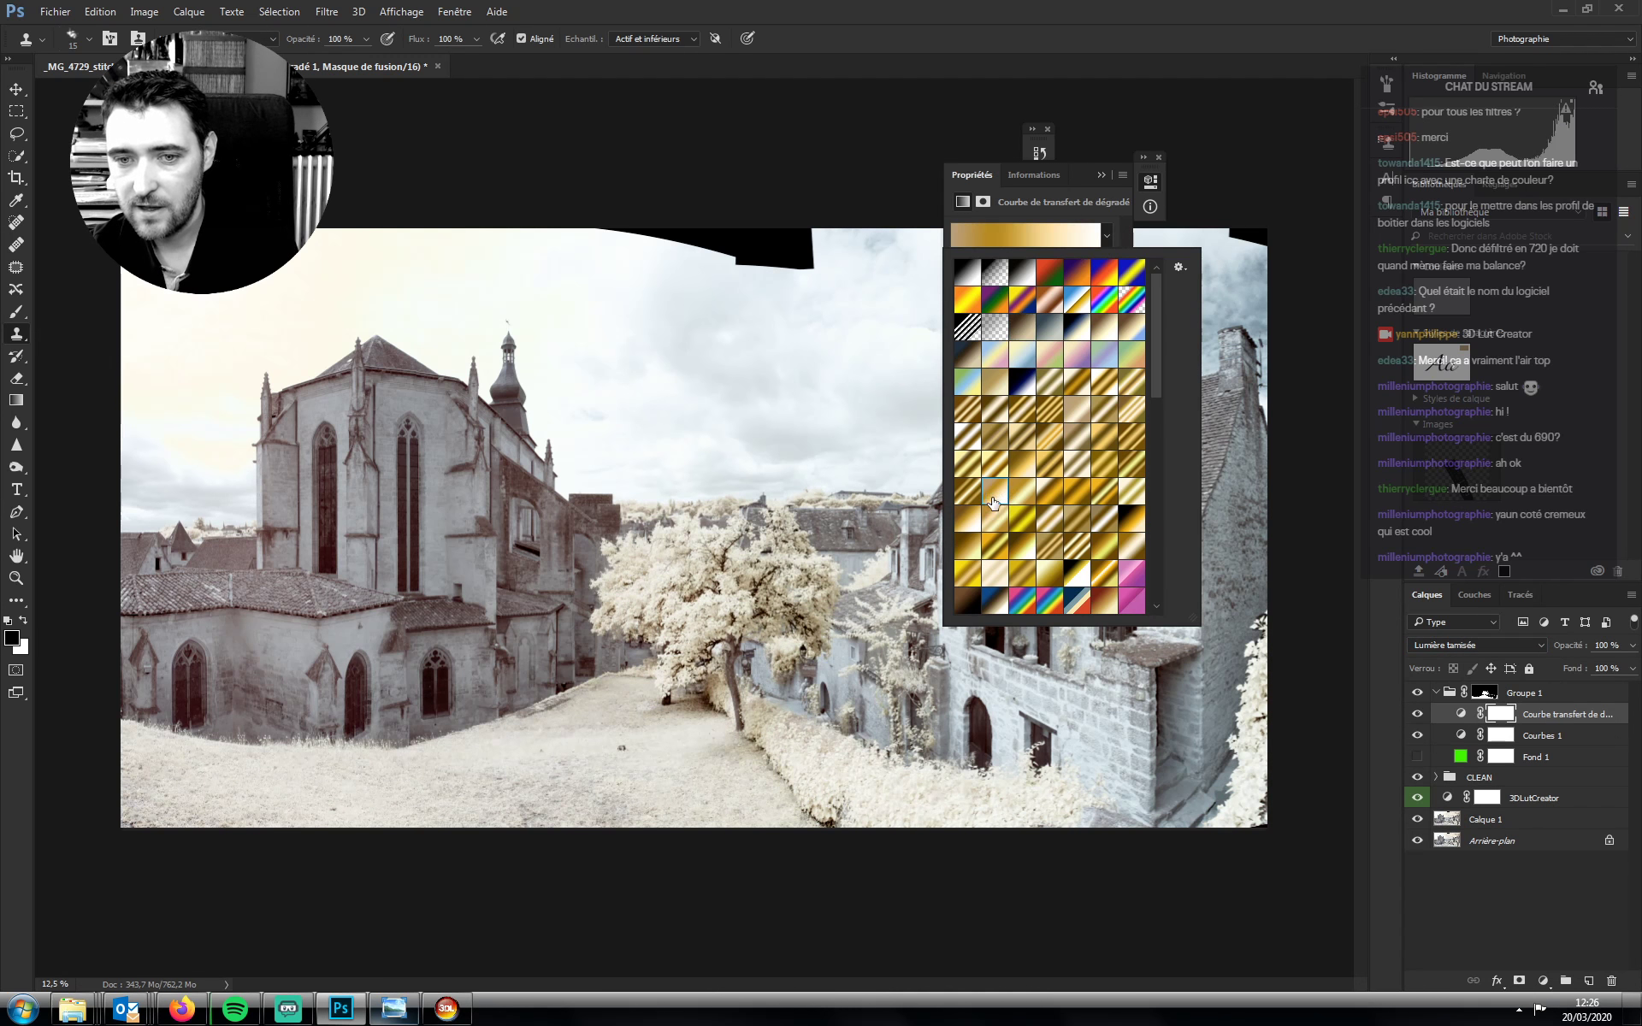
pyautogui.click(1018, 492)
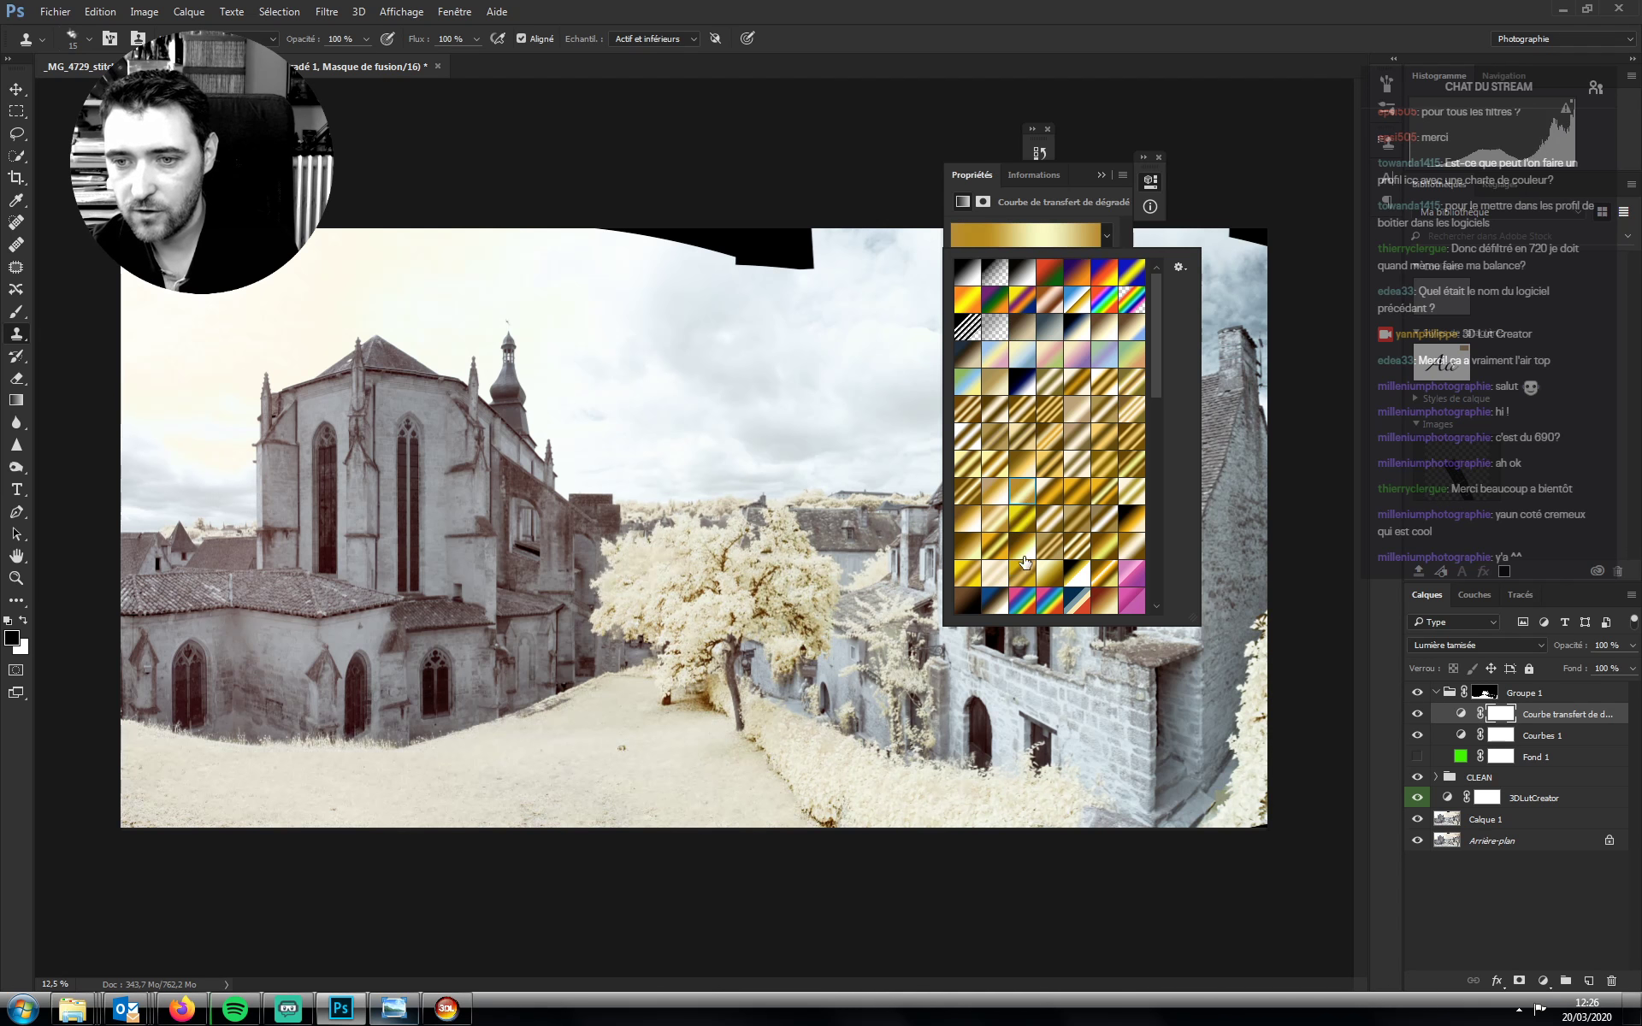
pyautogui.click(1024, 541)
pyautogui.press('Return')
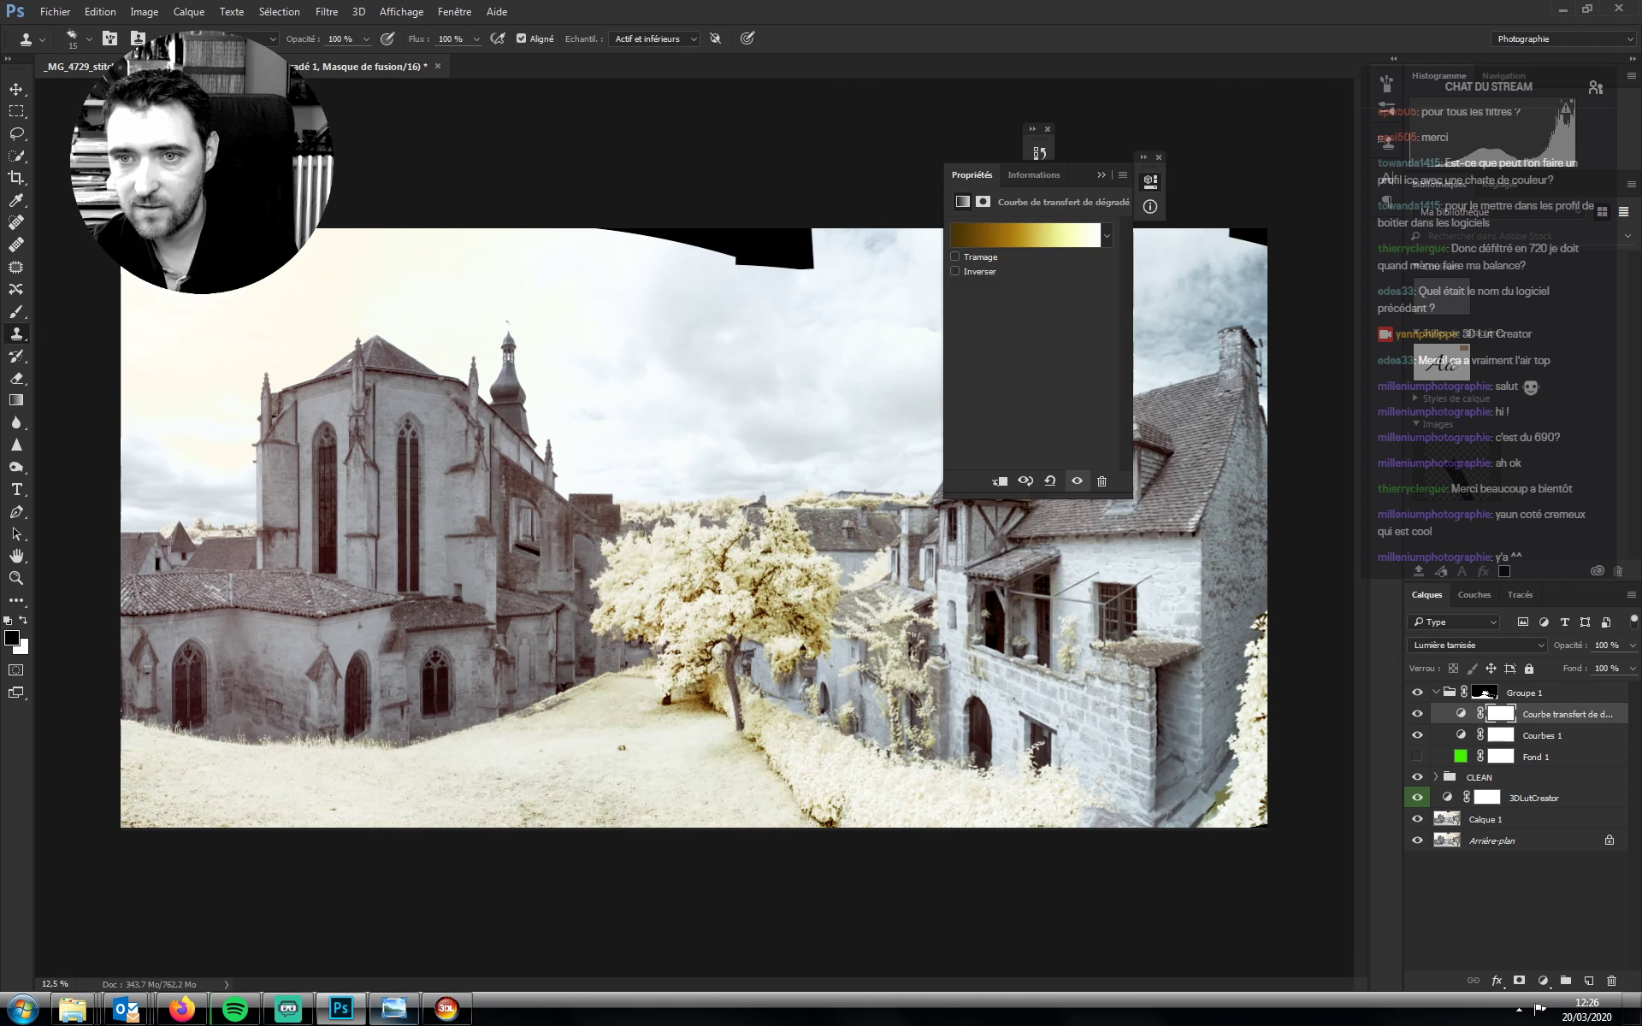
# Reverse the gradient map's colours and lower the layer's opacity
pyautogui.click(954, 271)
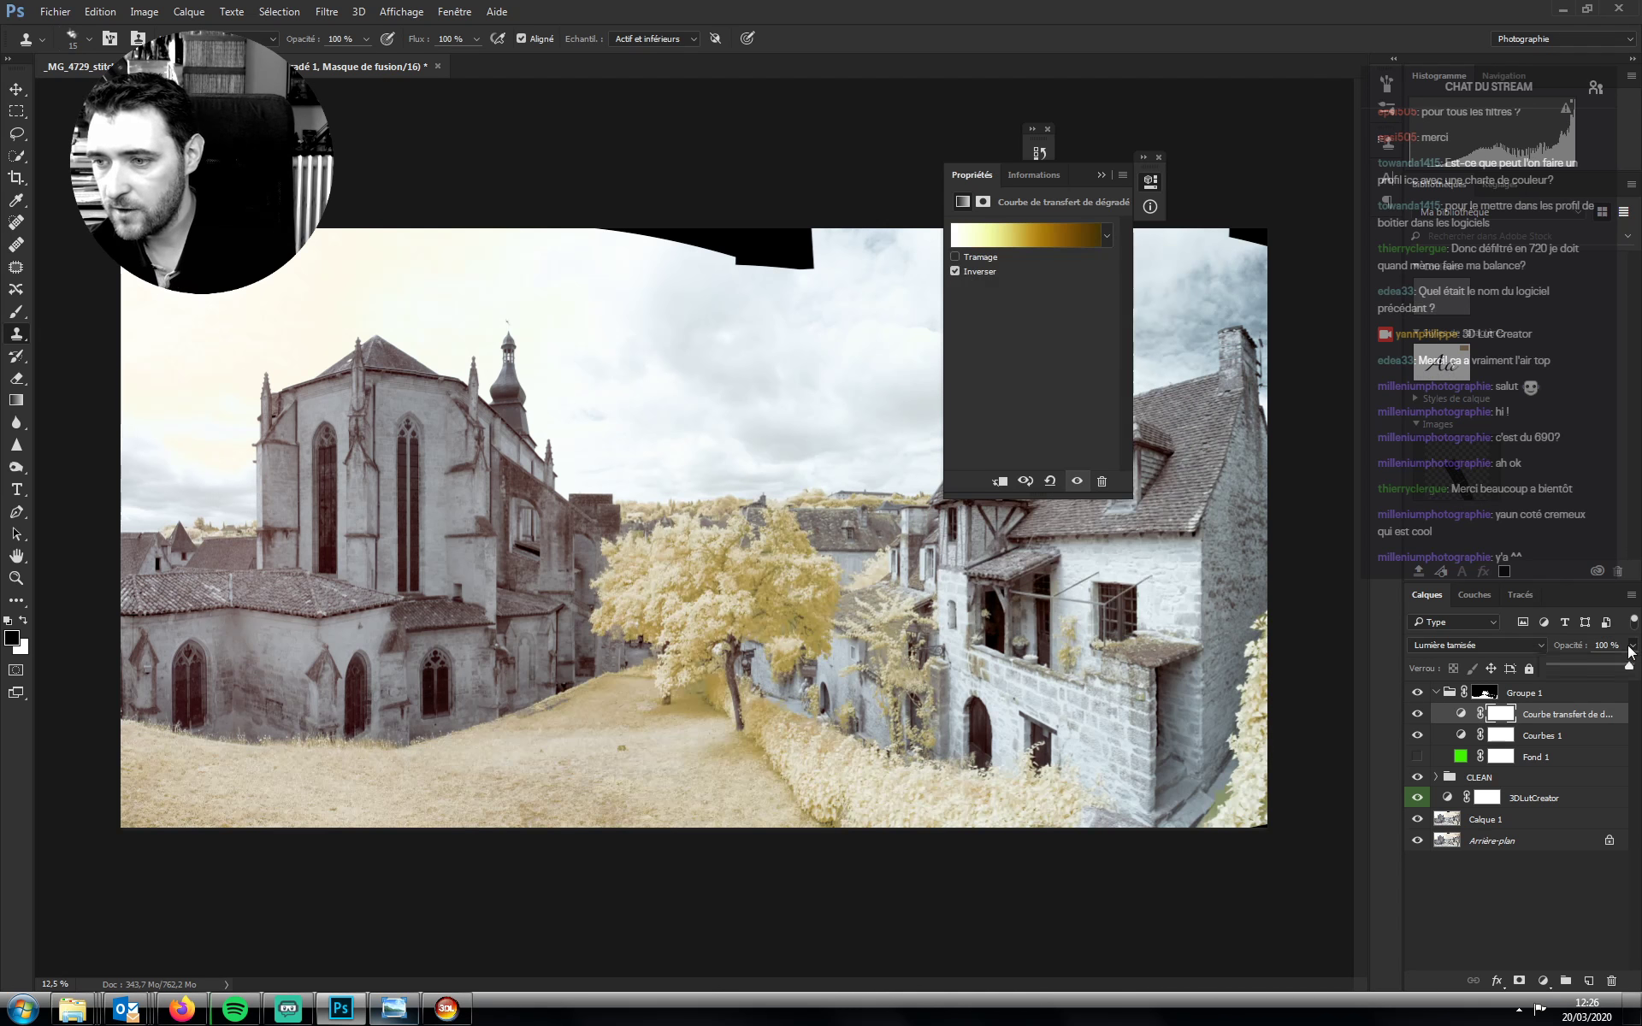
pyautogui.moveTo(1568, 664); pyautogui.dragTo(1598, 686)
# Target the Groupe 1 mask and examine how the golden tint affects the tree's foliage and branches
pyautogui.click(1484, 691)
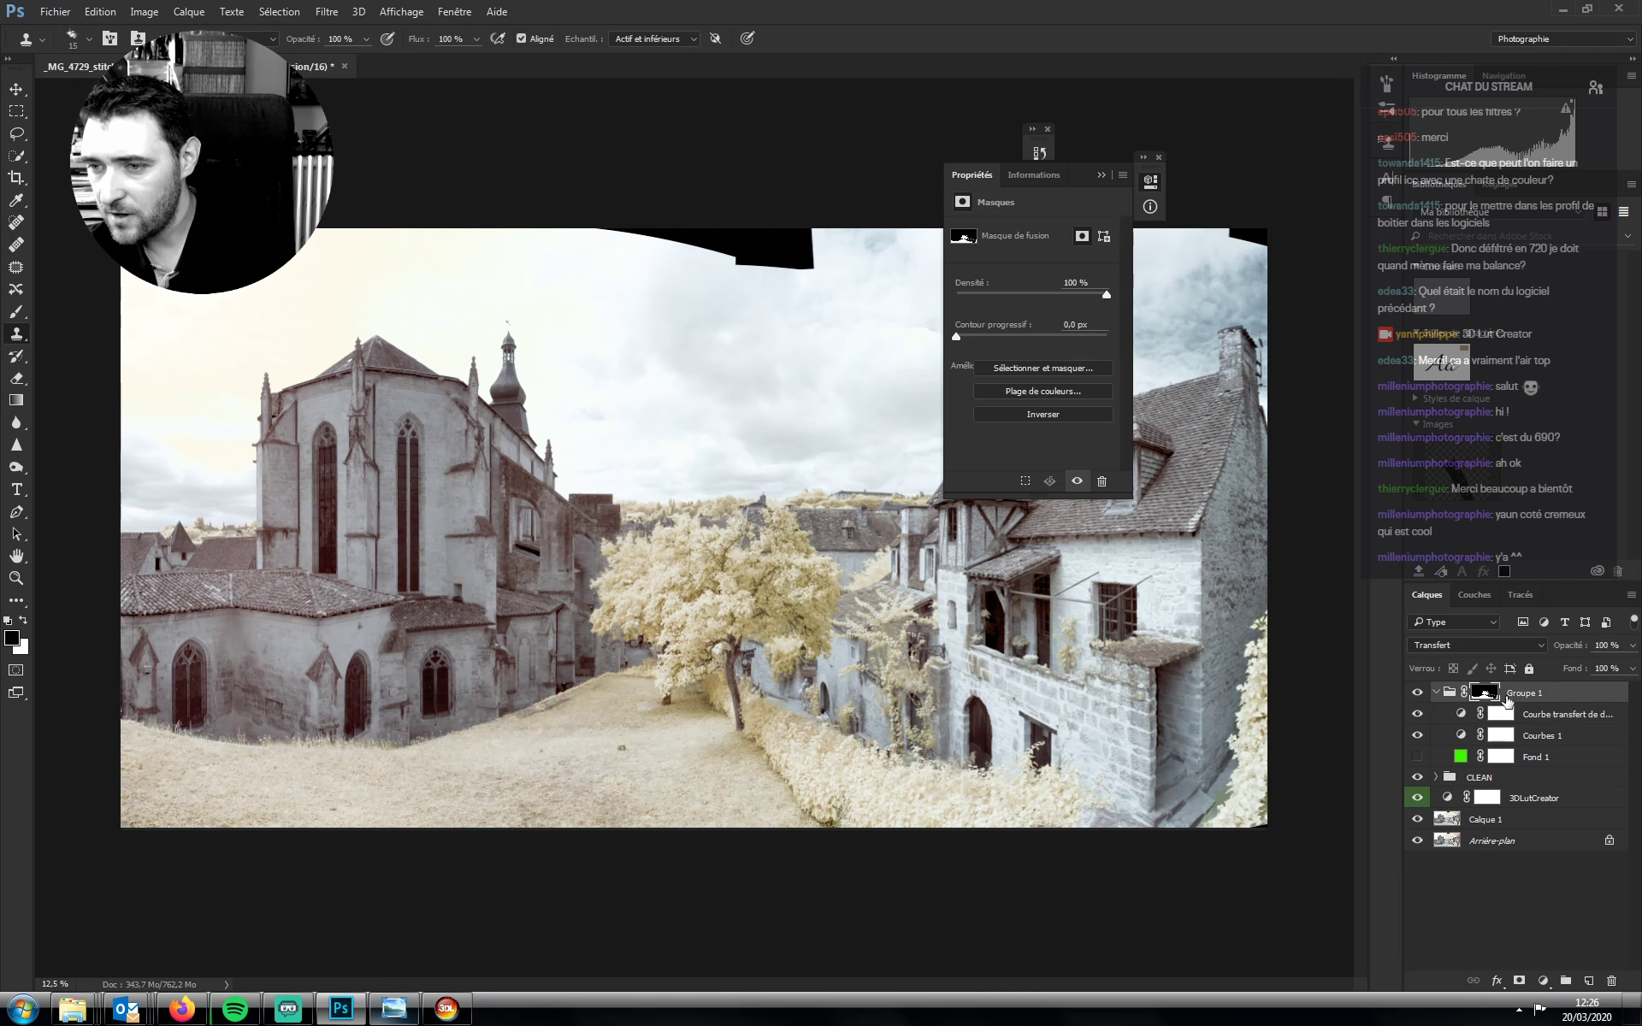
pyautogui.press('z')
pyautogui.moveTo(737, 675)
pyautogui.mouseDown()
pyautogui.moveTo(888, 711)
pyautogui.moveTo(812, 650)
pyautogui.mouseUp()
pyautogui.scroll(5, 708, 478)
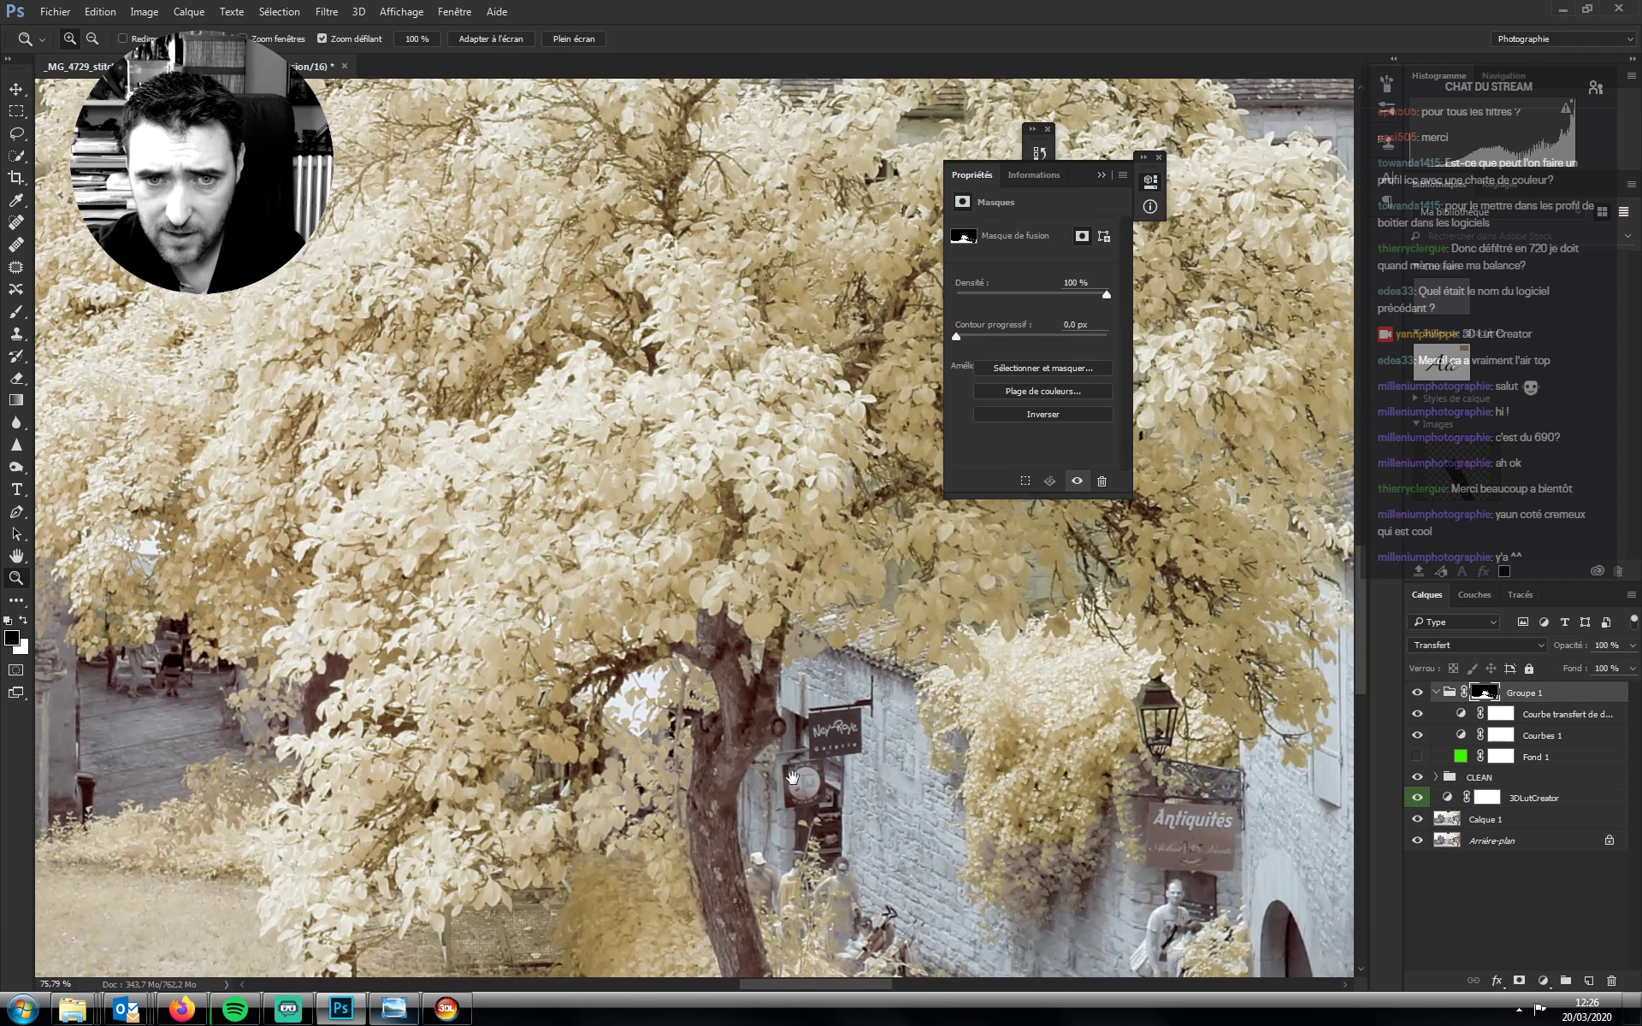
pyautogui.moveTo(708, 478); pyautogui.dragTo(701, 495)
pyautogui.press('b')
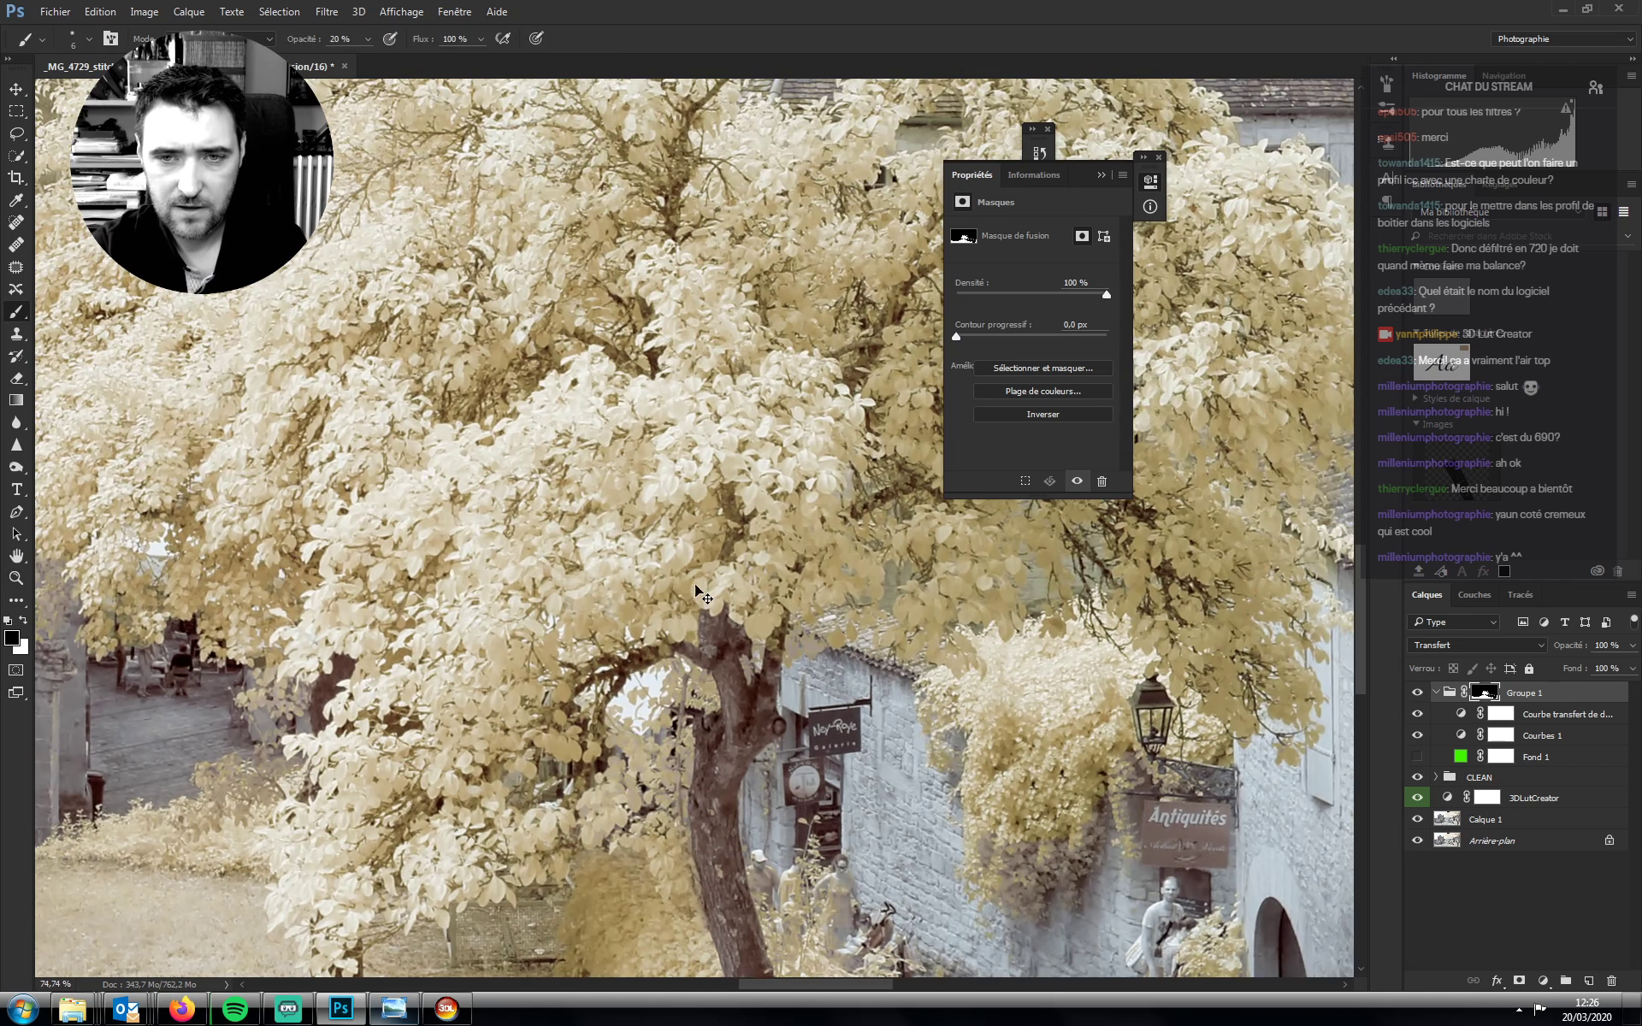
pyautogui.press('z')
pyautogui.moveTo(693, 556)
pyautogui.mouseDown()
pyautogui.moveTo(583, 469)
pyautogui.moveTo(658, 476)
pyautogui.mouseUp()
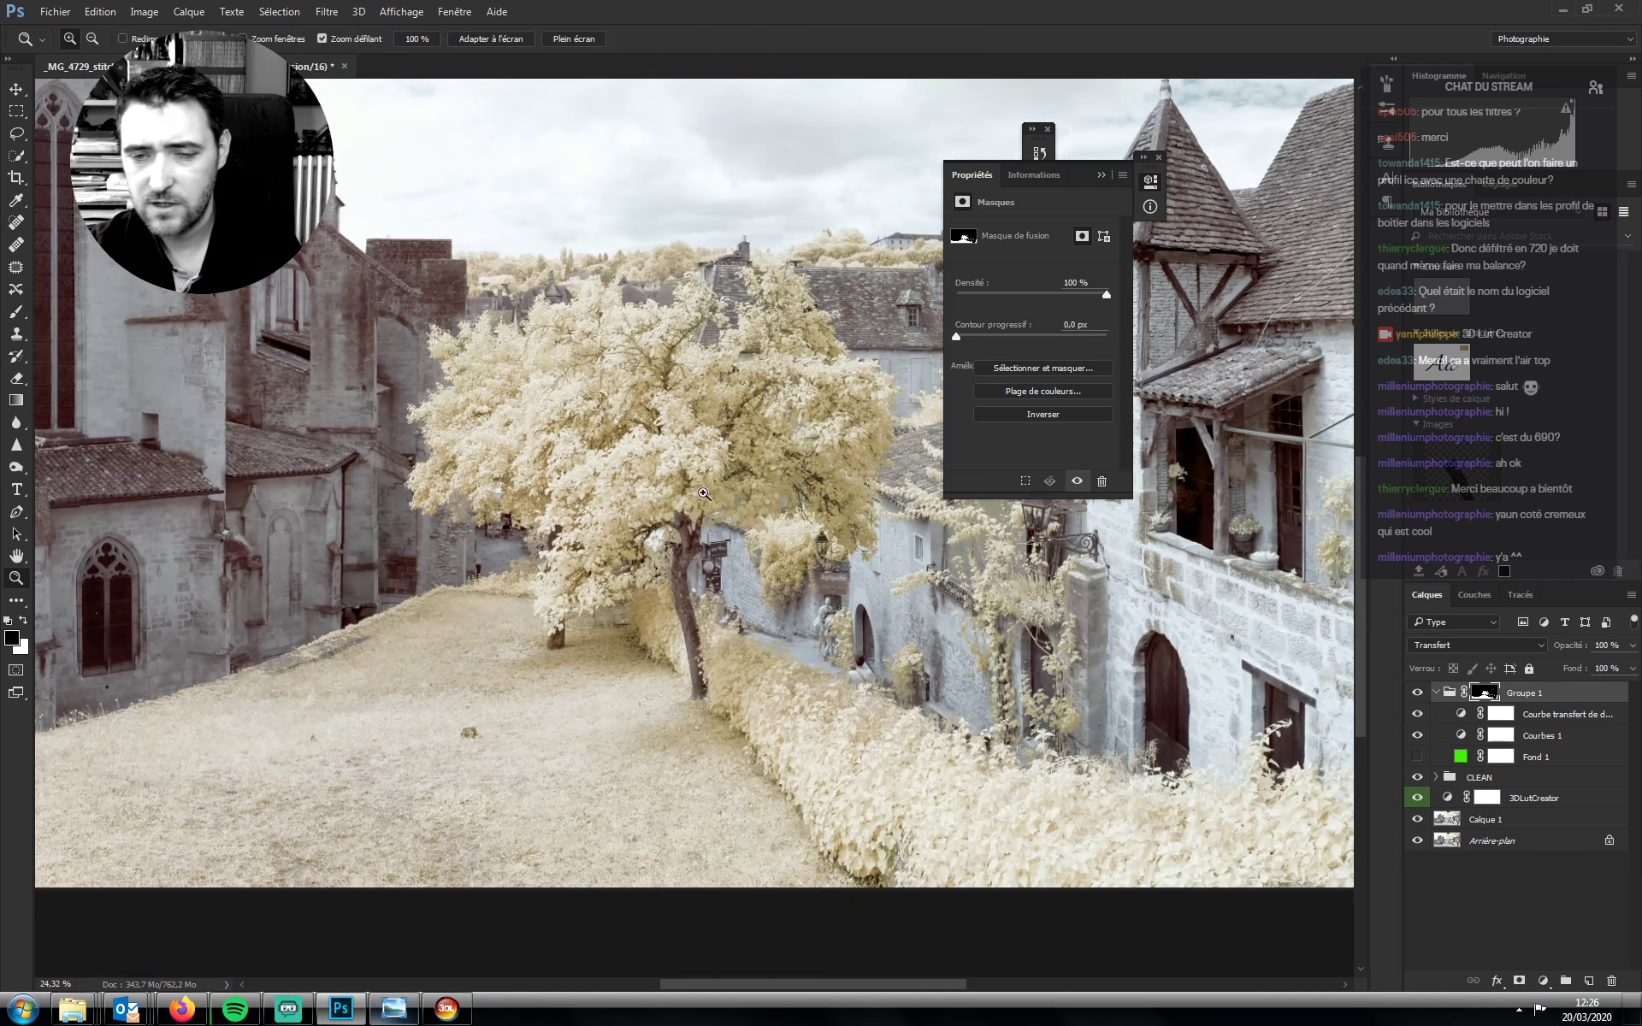
# Hide and collapse Groupe 1, and stamp the visible image onto a new layer above the CLEAN group
pyautogui.click(1418, 693)
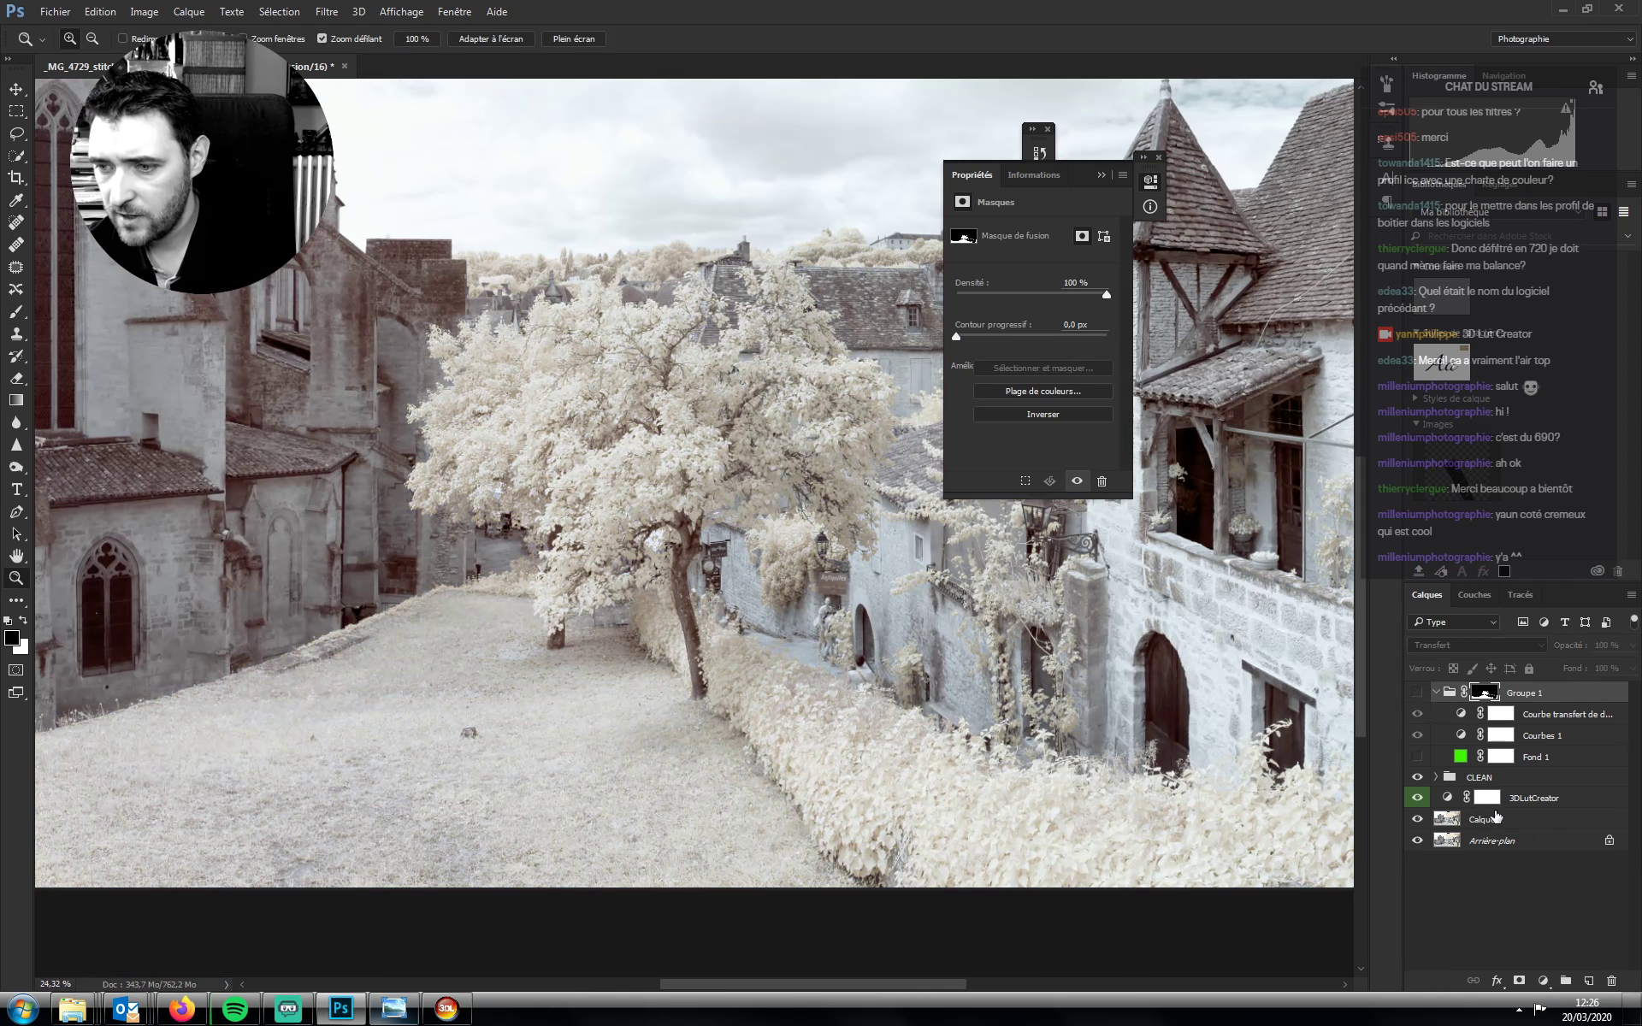
pyautogui.click(1493, 819)
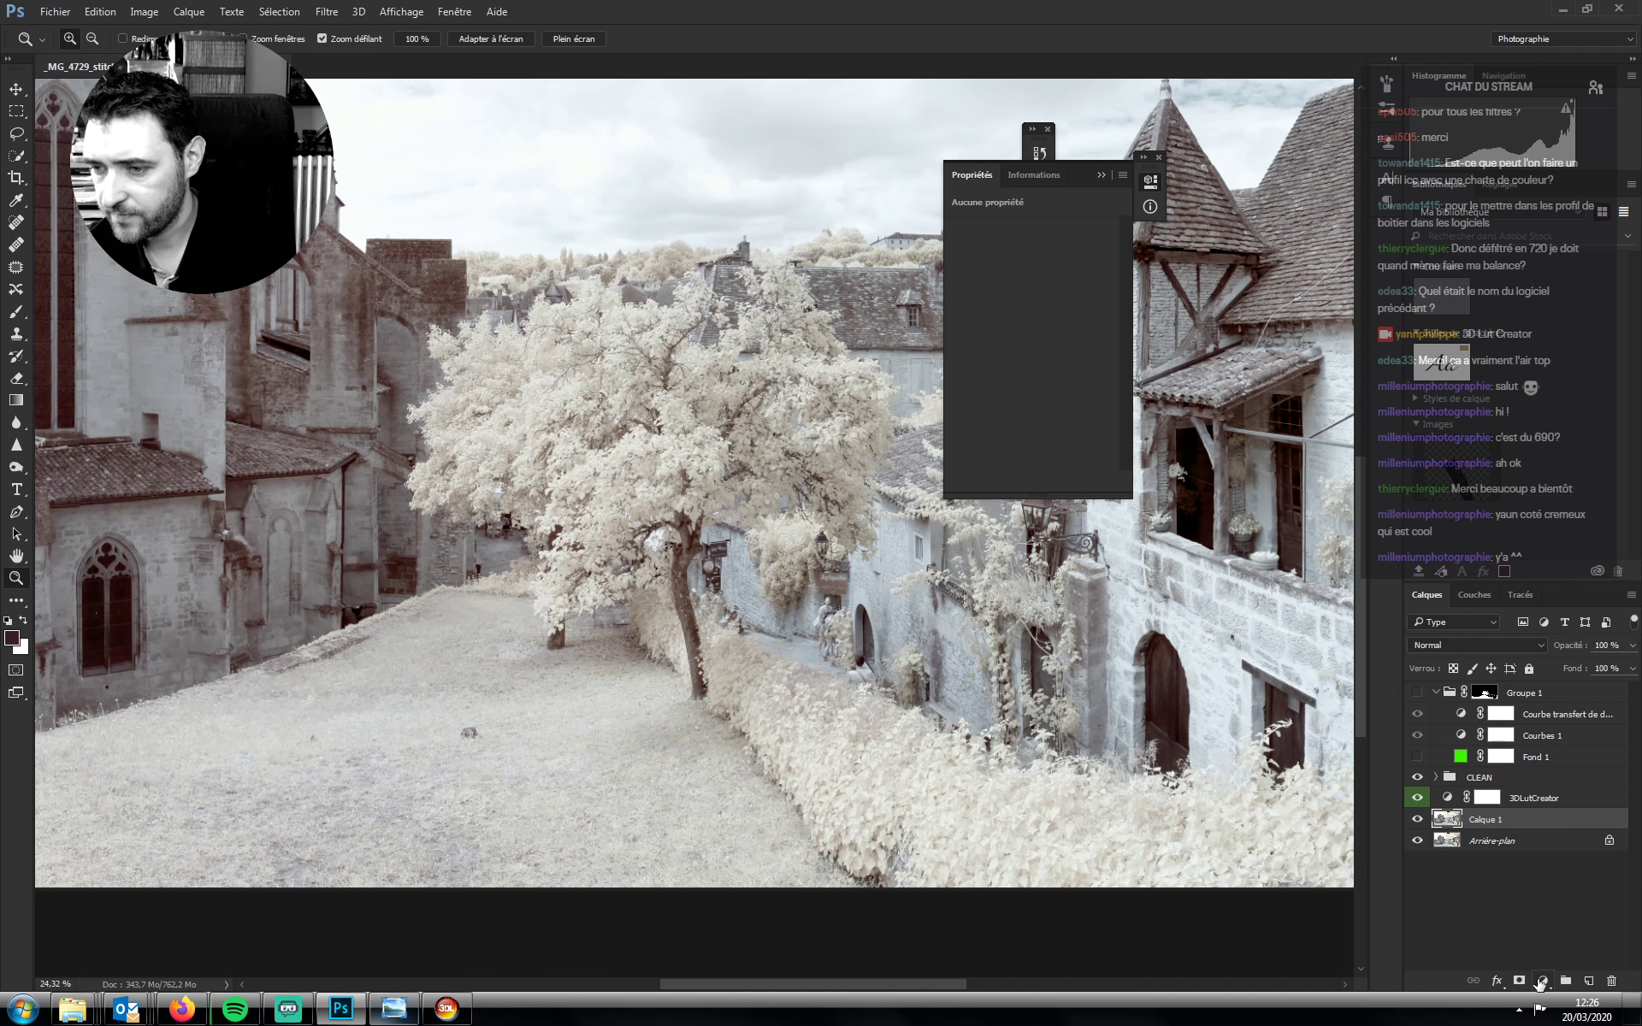
pyautogui.click(1436, 692)
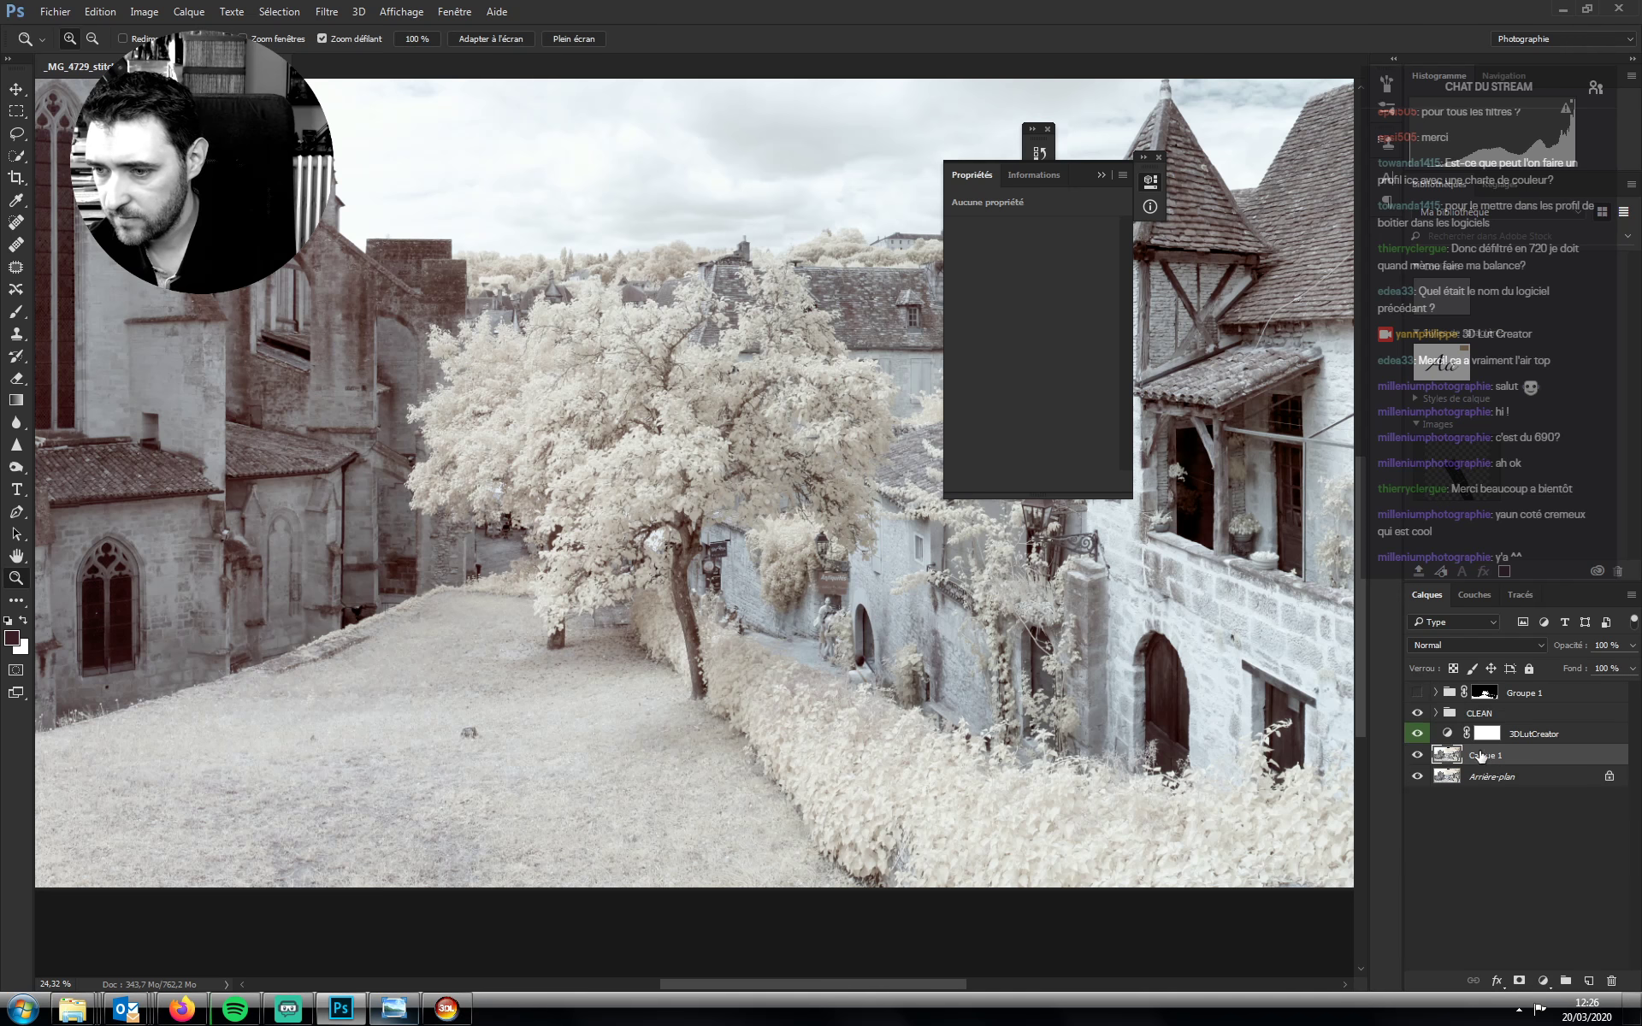
pyautogui.click(1492, 713)
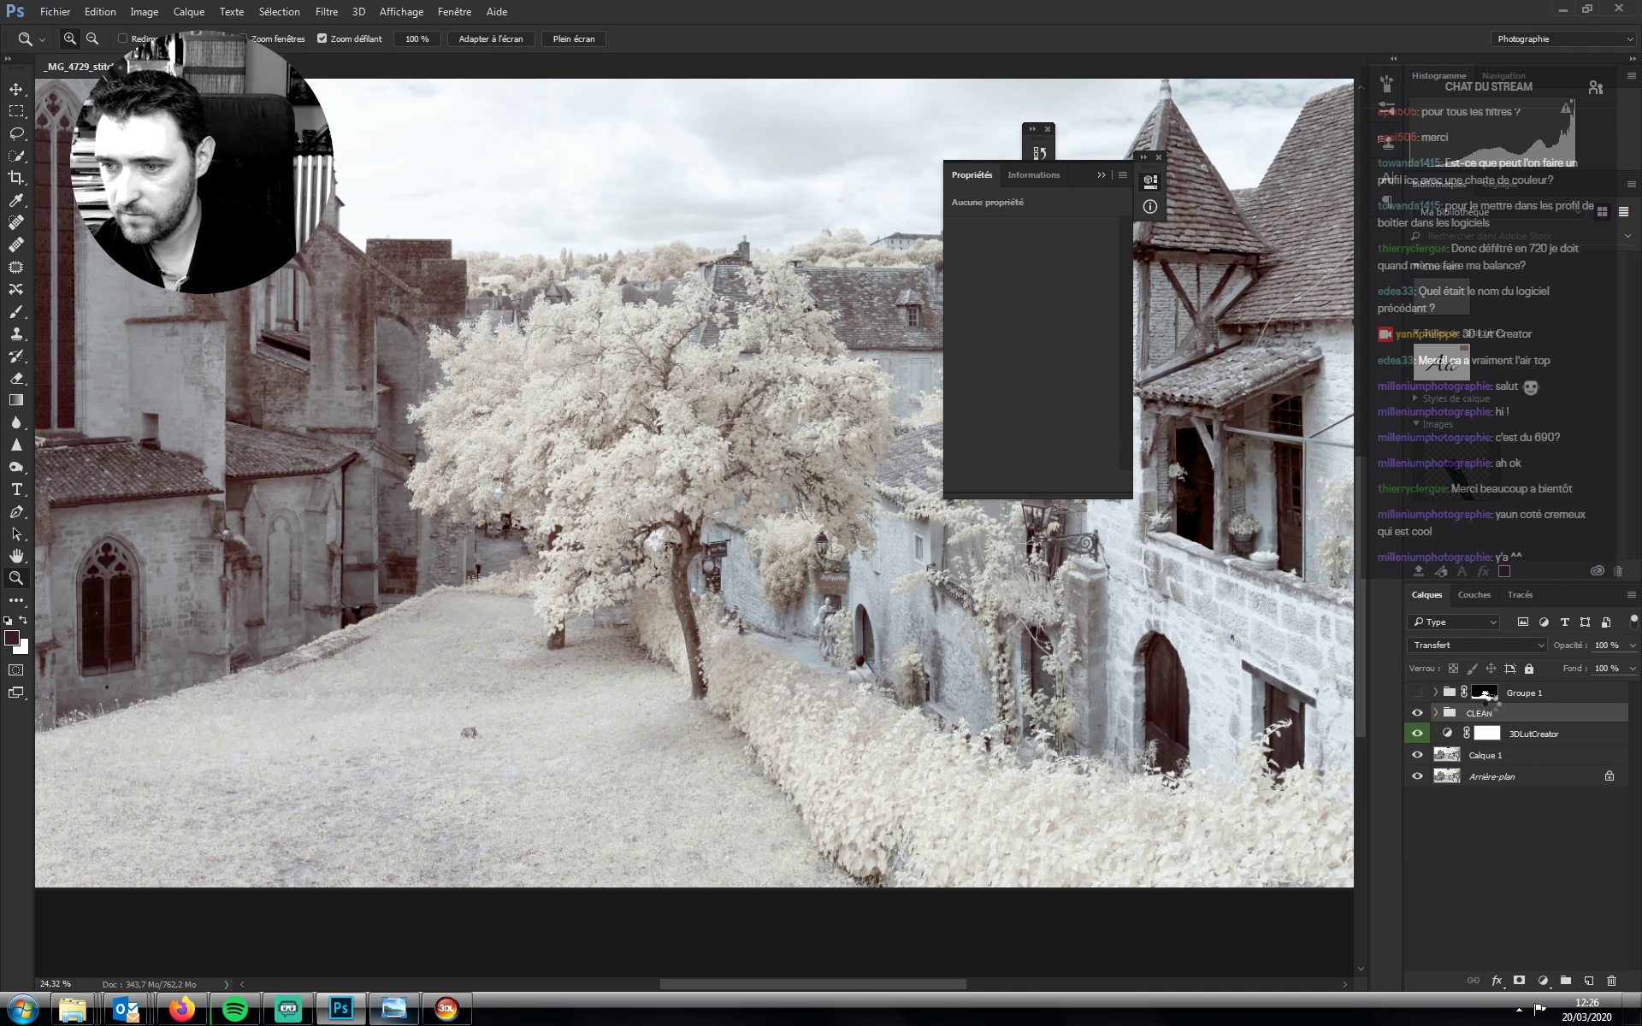
pyautogui.hotkey('ctrl', 'alt', 'shift', 'e')
# Apply Curves twice to the stamped layer, first raising input 109 to 201, then lowering input 78 to 35
pyautogui.press('i')
pyautogui.hotkey('ctrl', 'm')
pyautogui.moveTo(1122, 350); pyautogui.dragTo(1150, 296)
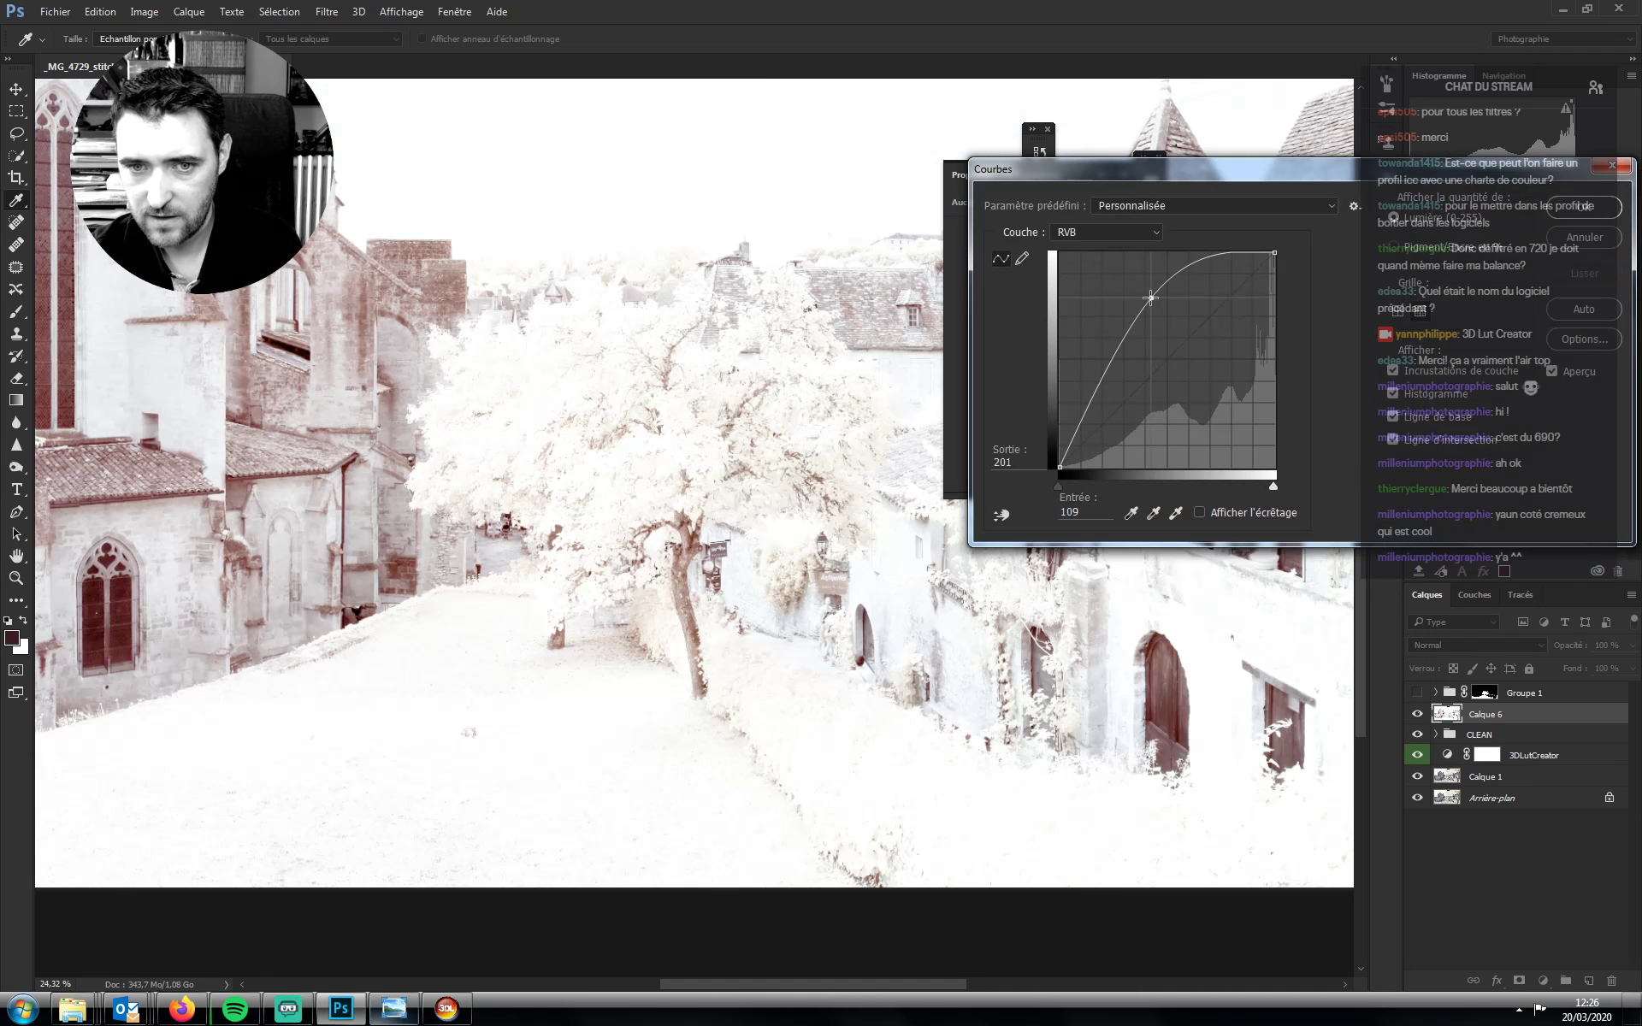
pyautogui.press('Return')
pyautogui.hotkey('ctrl', 'm')
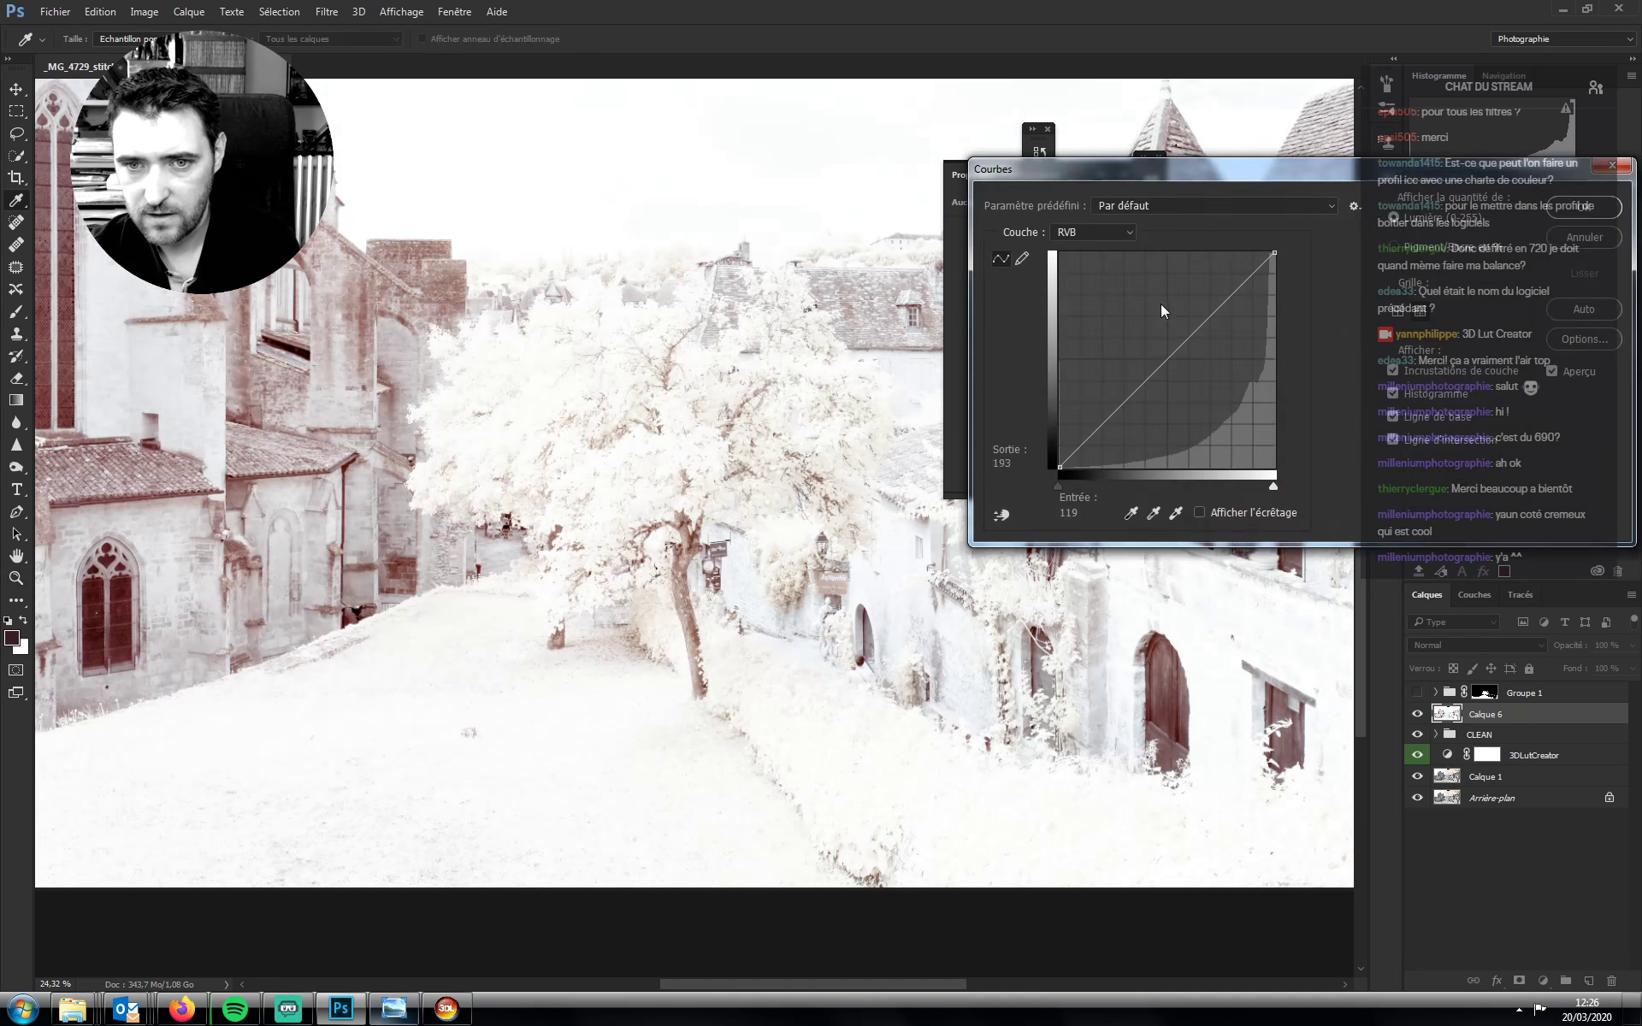
pyautogui.moveTo(1126, 401); pyautogui.dragTo(1127, 437)
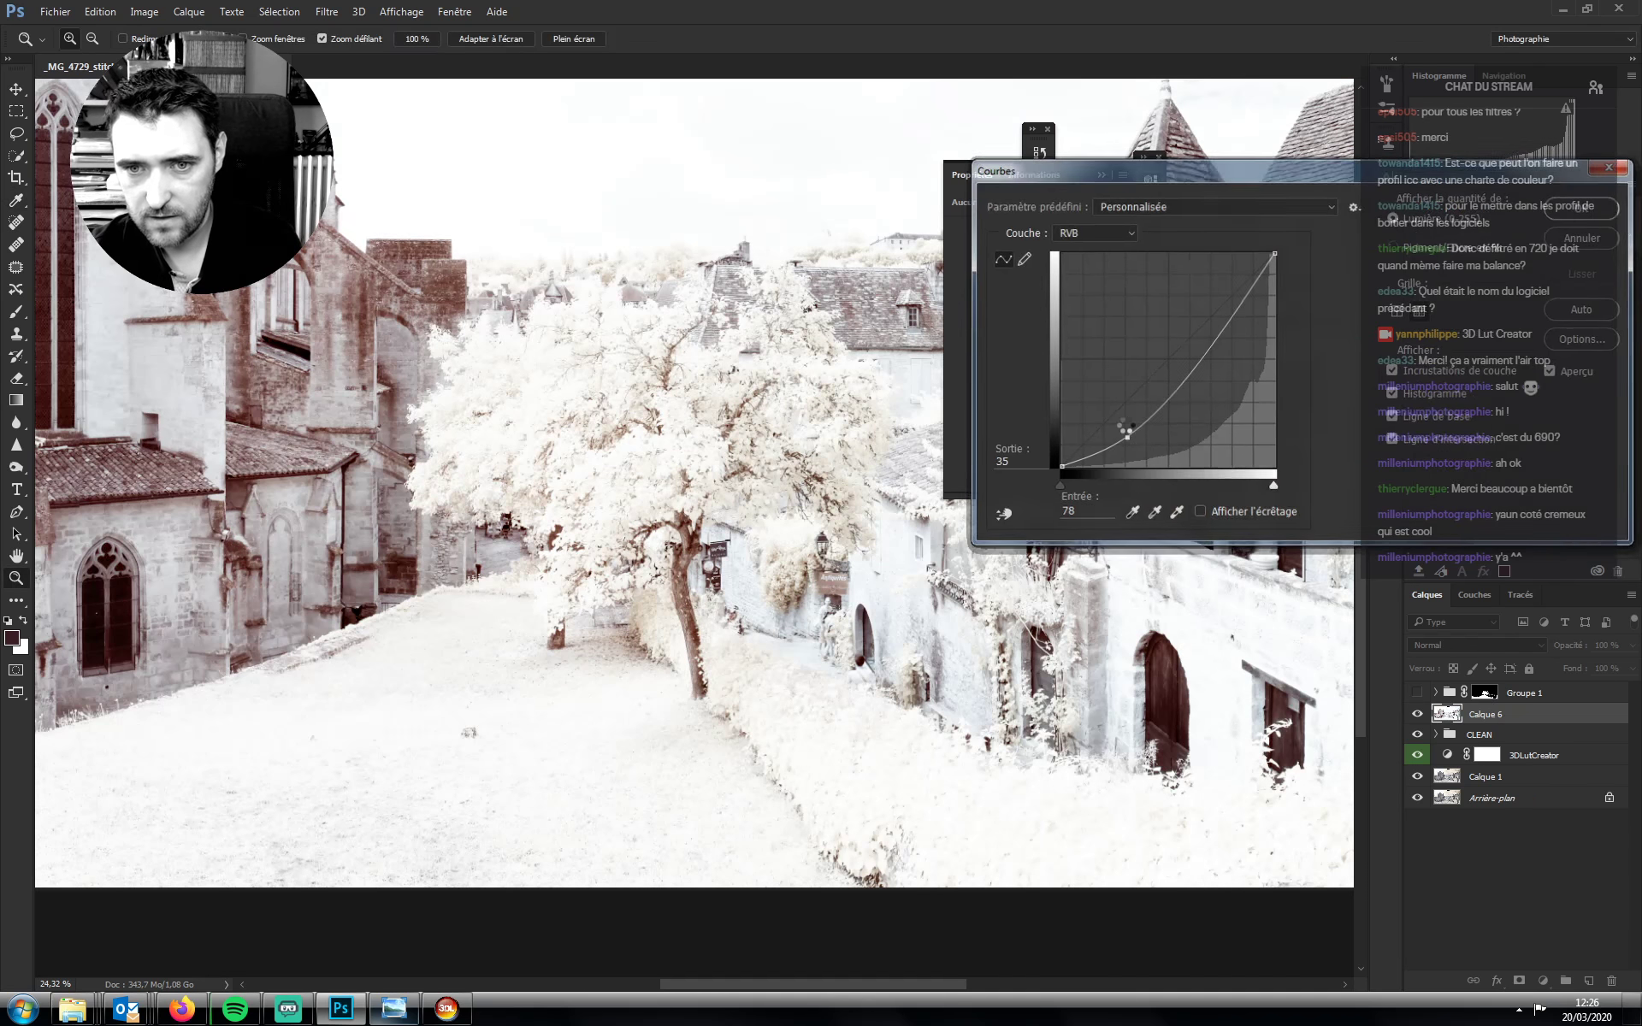
pyautogui.press('Return')
# Apply Curves twice more to the stamped layer, raising input 161 to 210, then darkening the shadows to isolate the branches
pyautogui.hotkey('ctrl', 'm')
pyautogui.moveTo(1195, 331); pyautogui.dragTo(1194, 290)
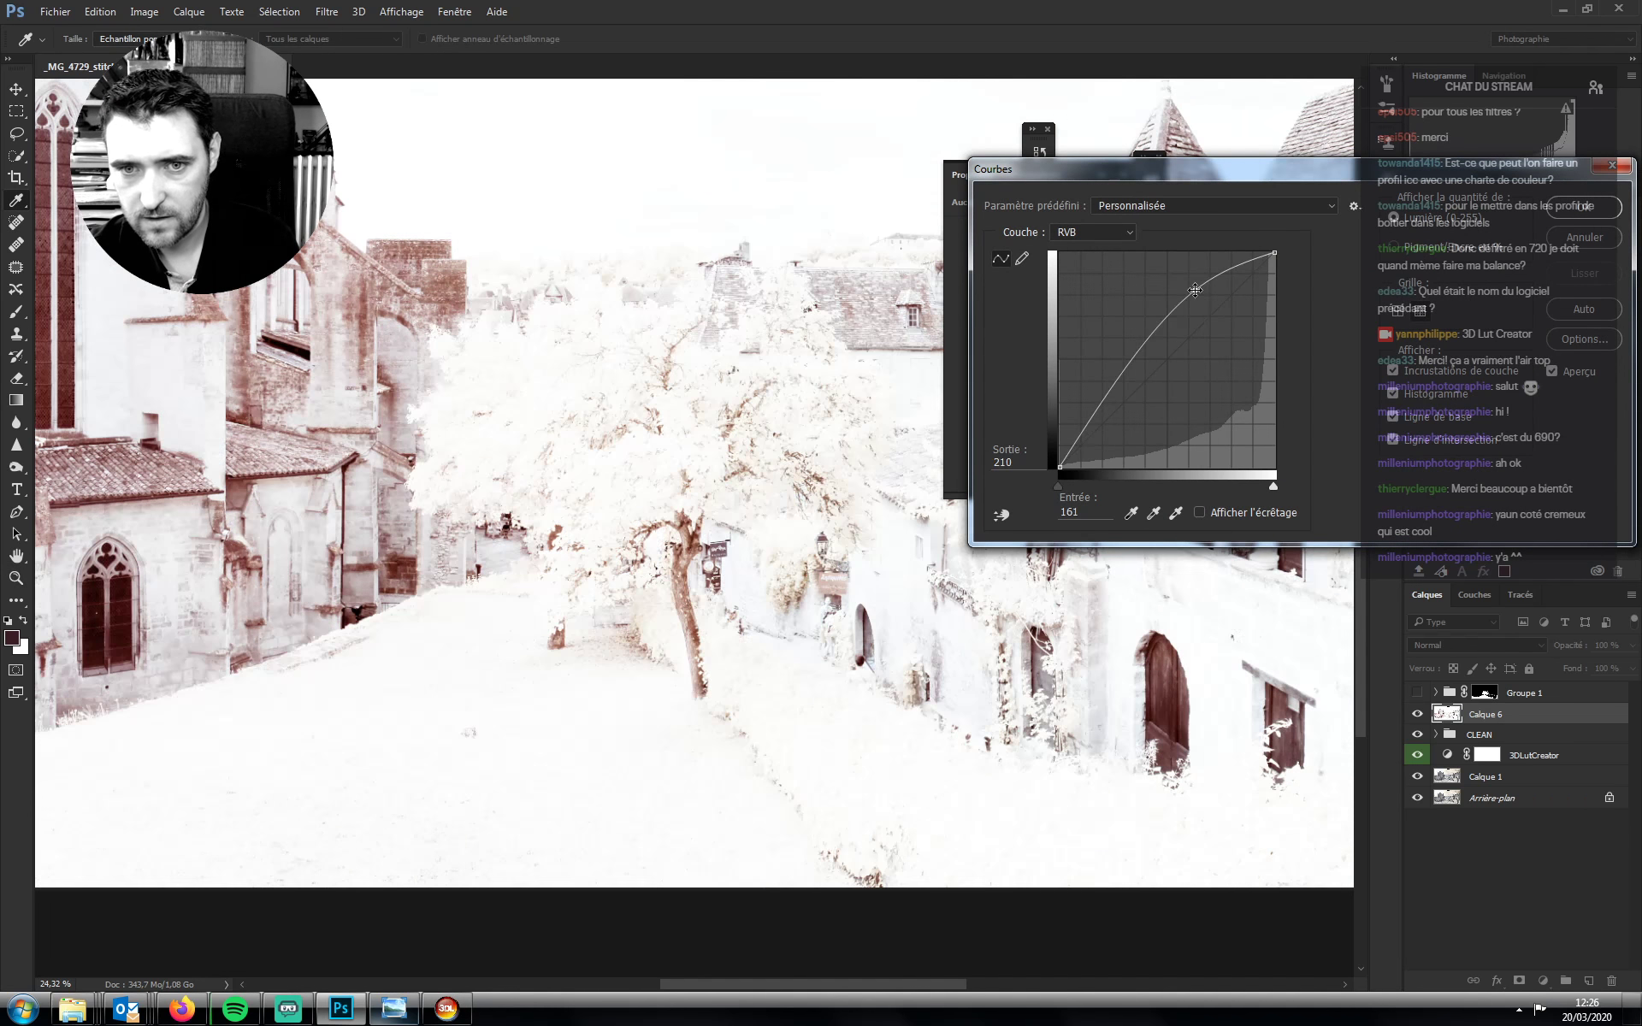
pyautogui.press('Return')
pyautogui.hotkey('ctrl', 'm')
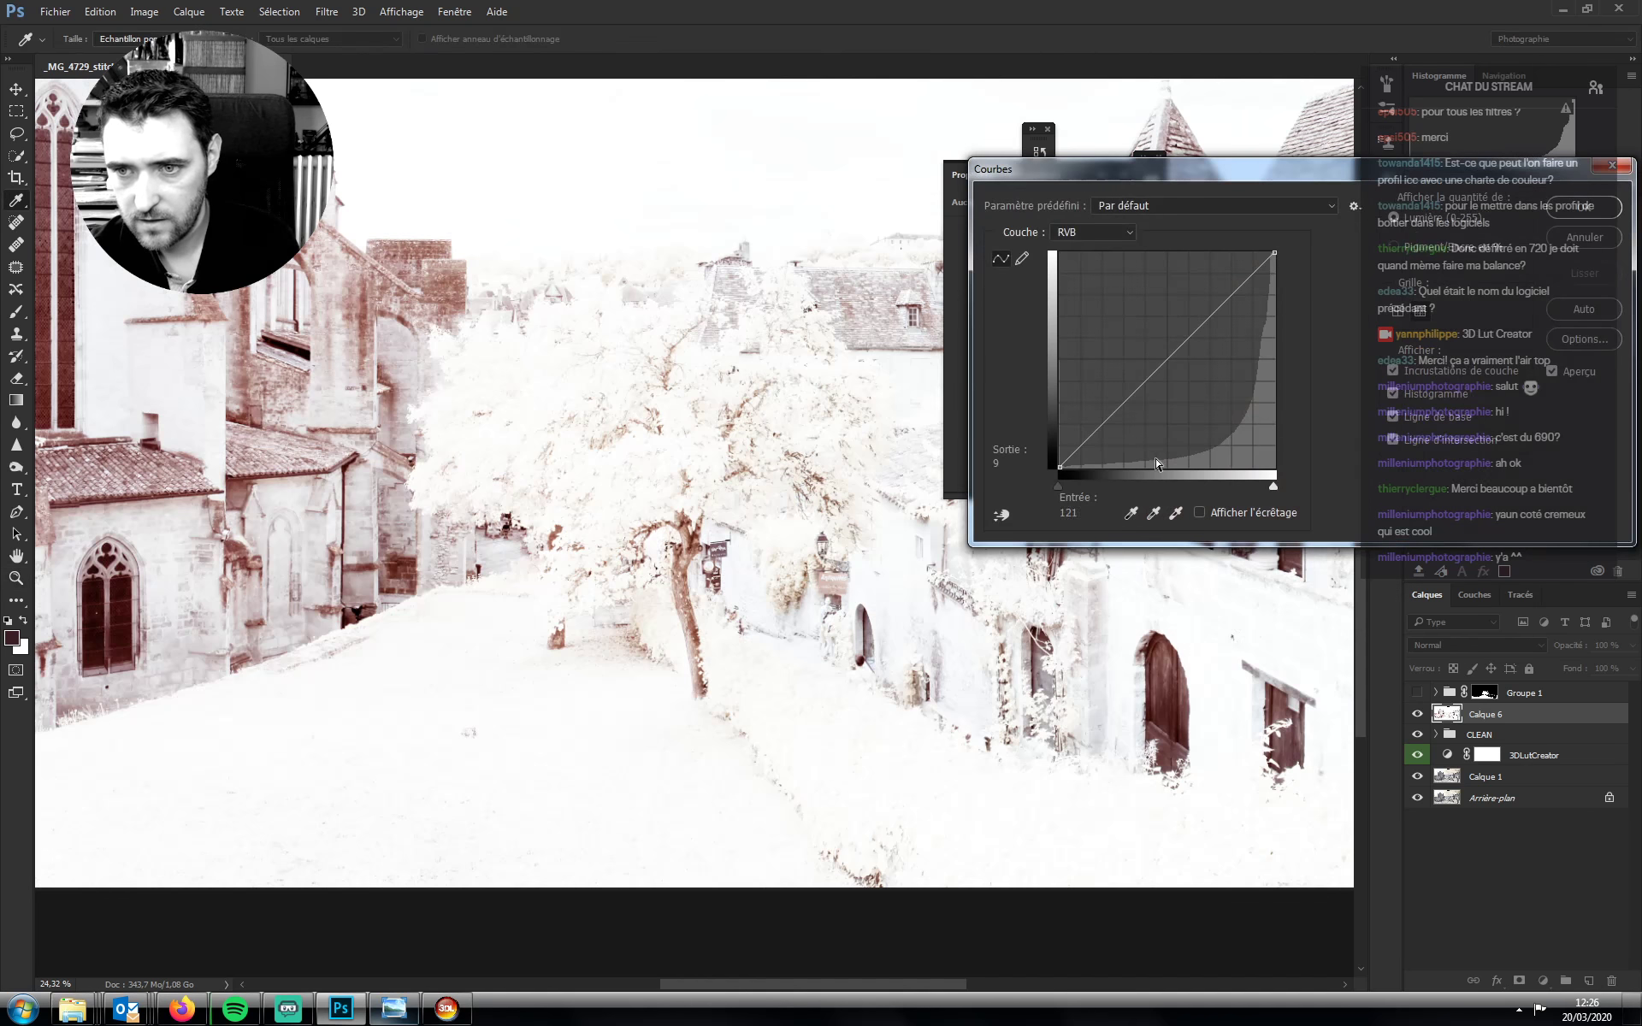
pyautogui.moveTo(1129, 398); pyautogui.dragTo(1150, 433)
pyautogui.press('Return')
pyautogui.press('z')
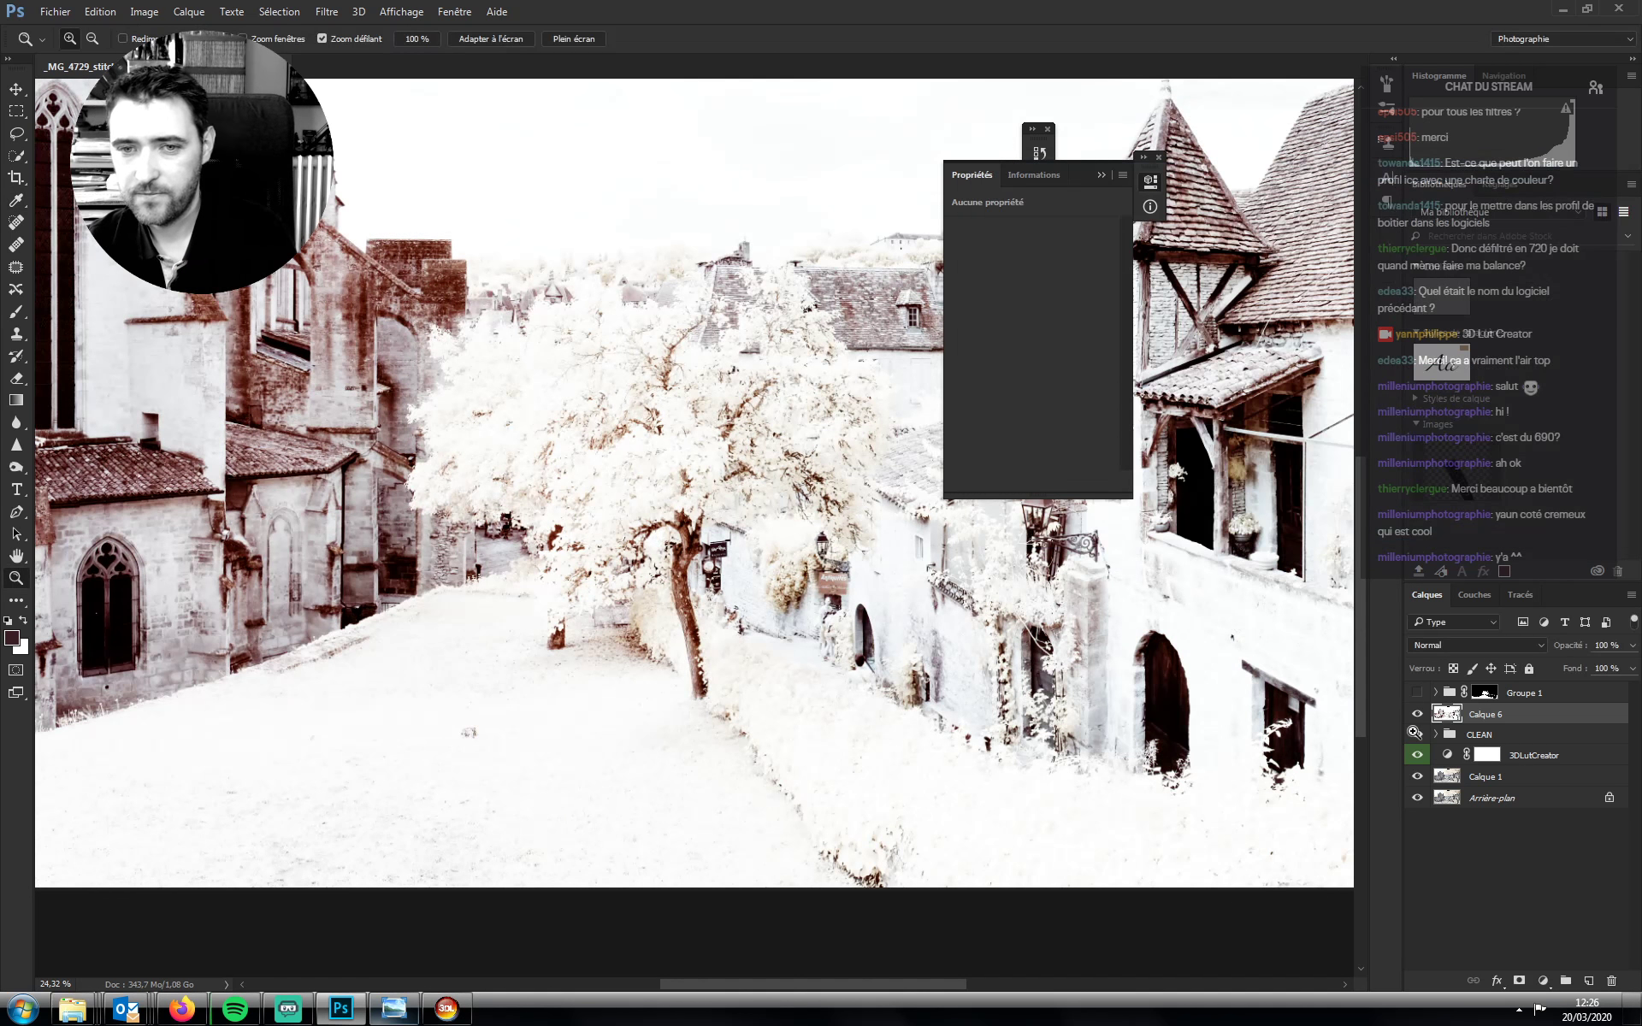
# Invert the stamped layer and load the luminosity of its RVB channel as a selection
pyautogui.hotkey('ctrl', 'i')
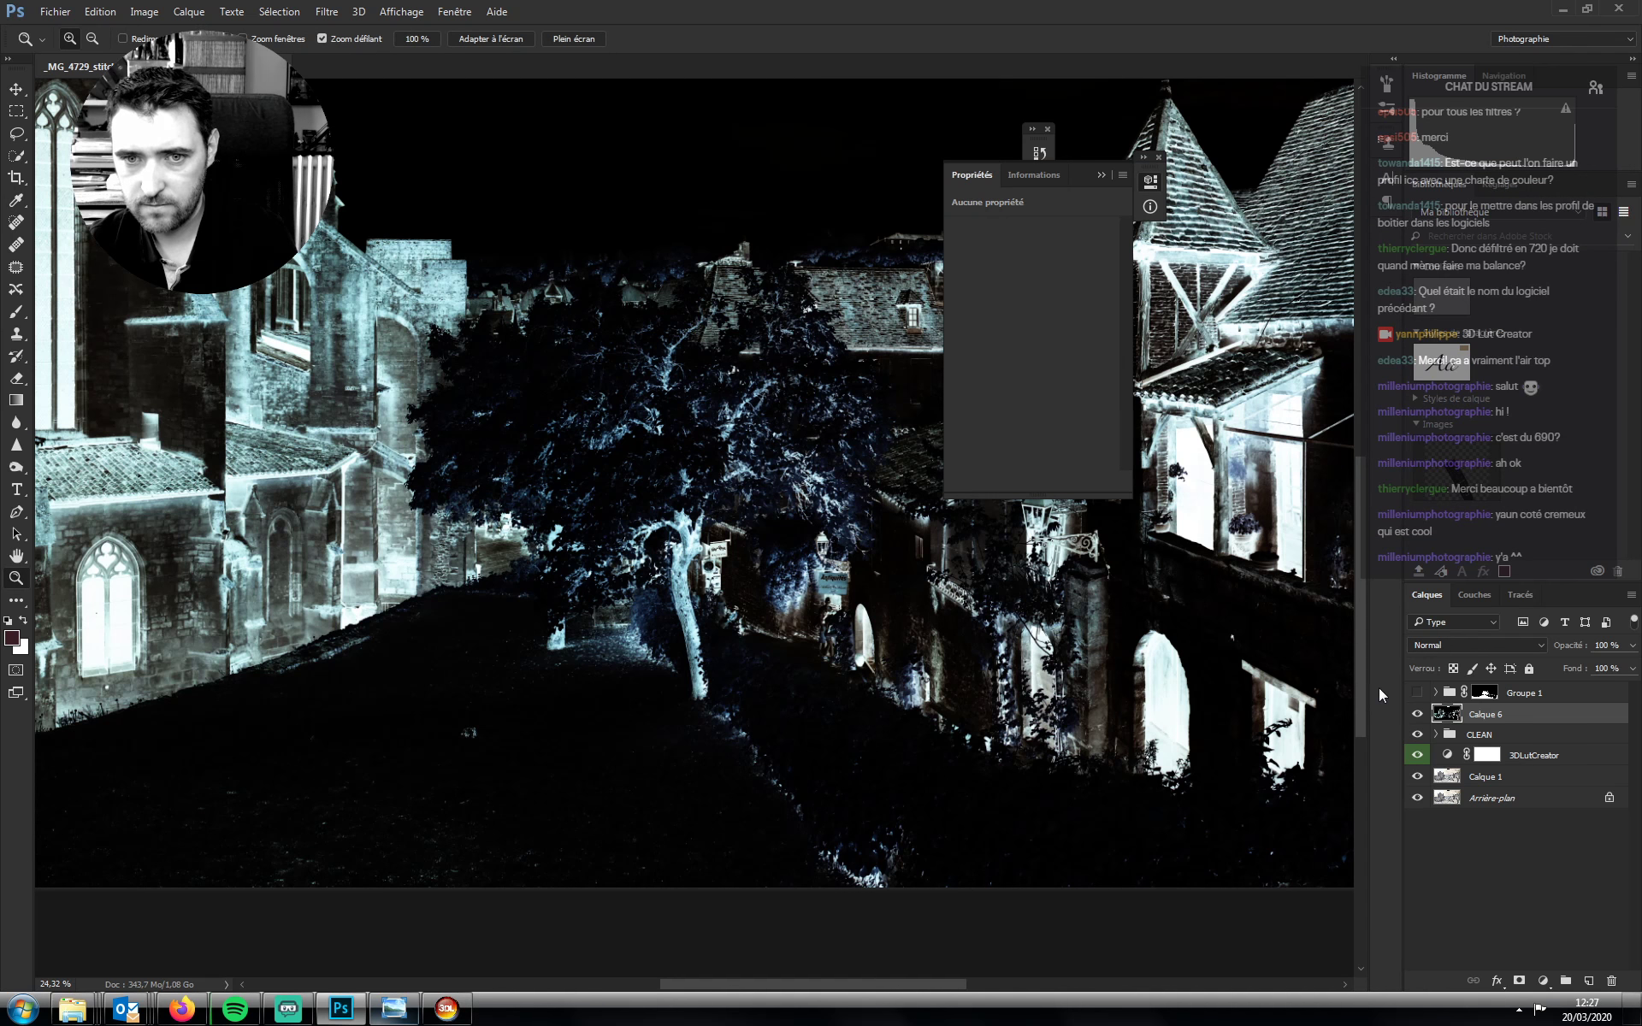
pyautogui.click(1471, 595)
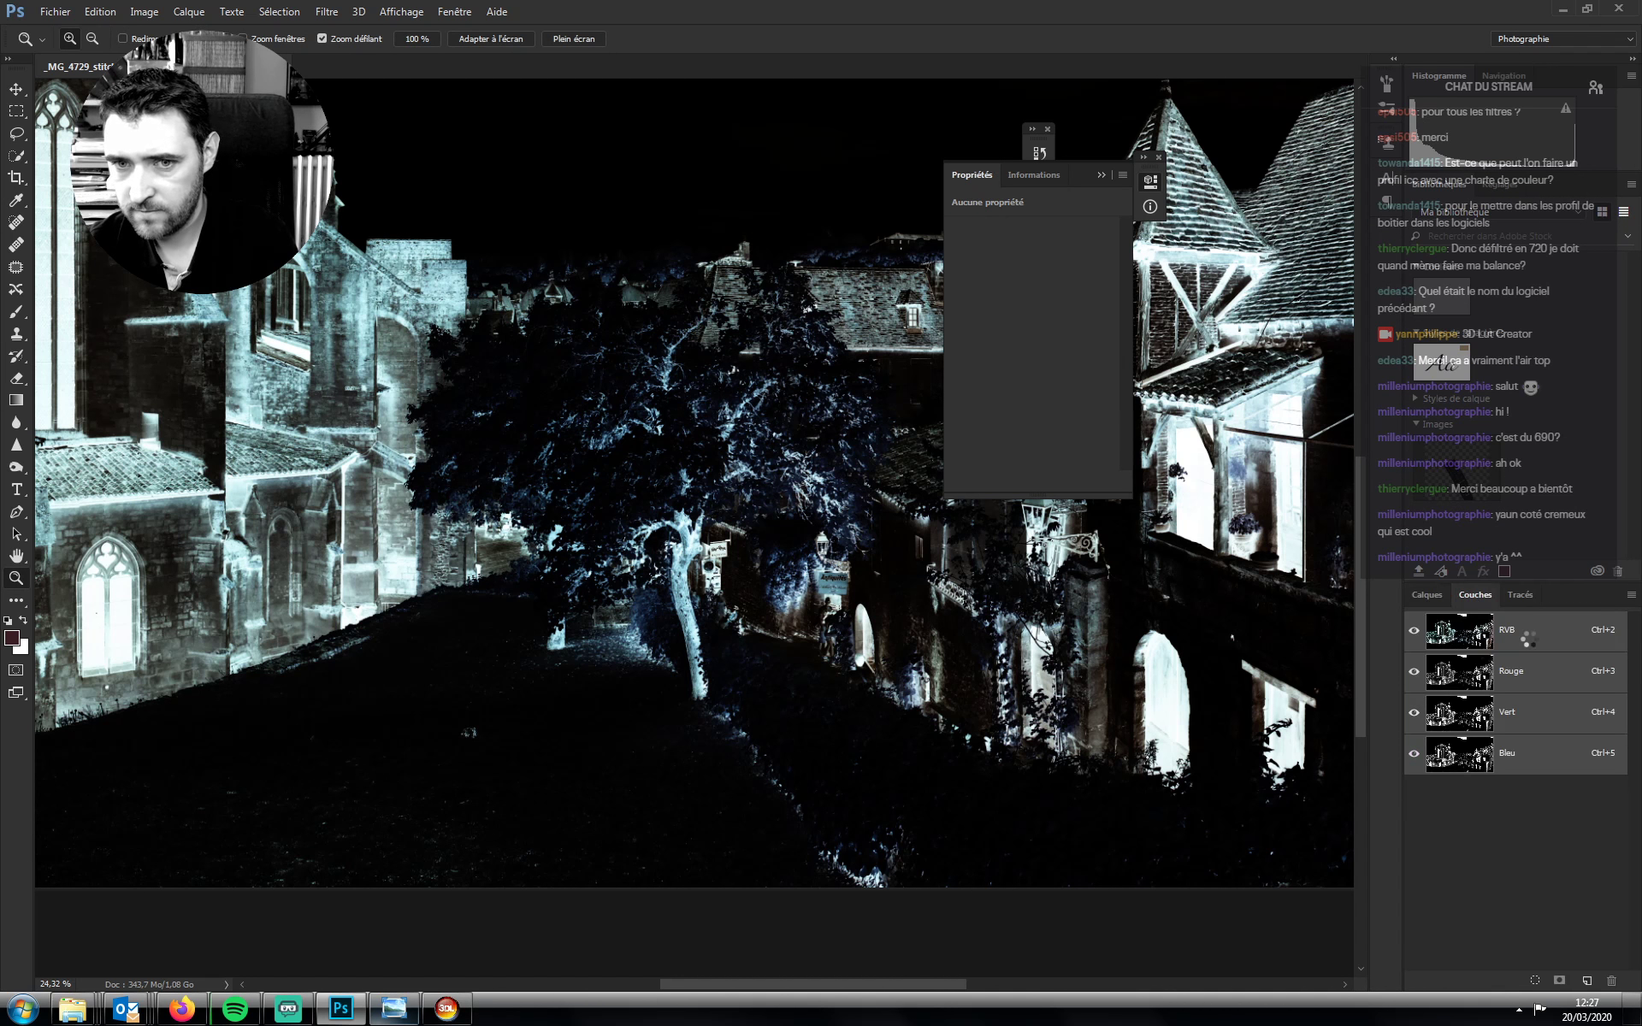
pyautogui.keyDown('ctrl'); pyautogui.click(1459, 631); pyautogui.keyUp('ctrl')
pyautogui.click(1426, 596)
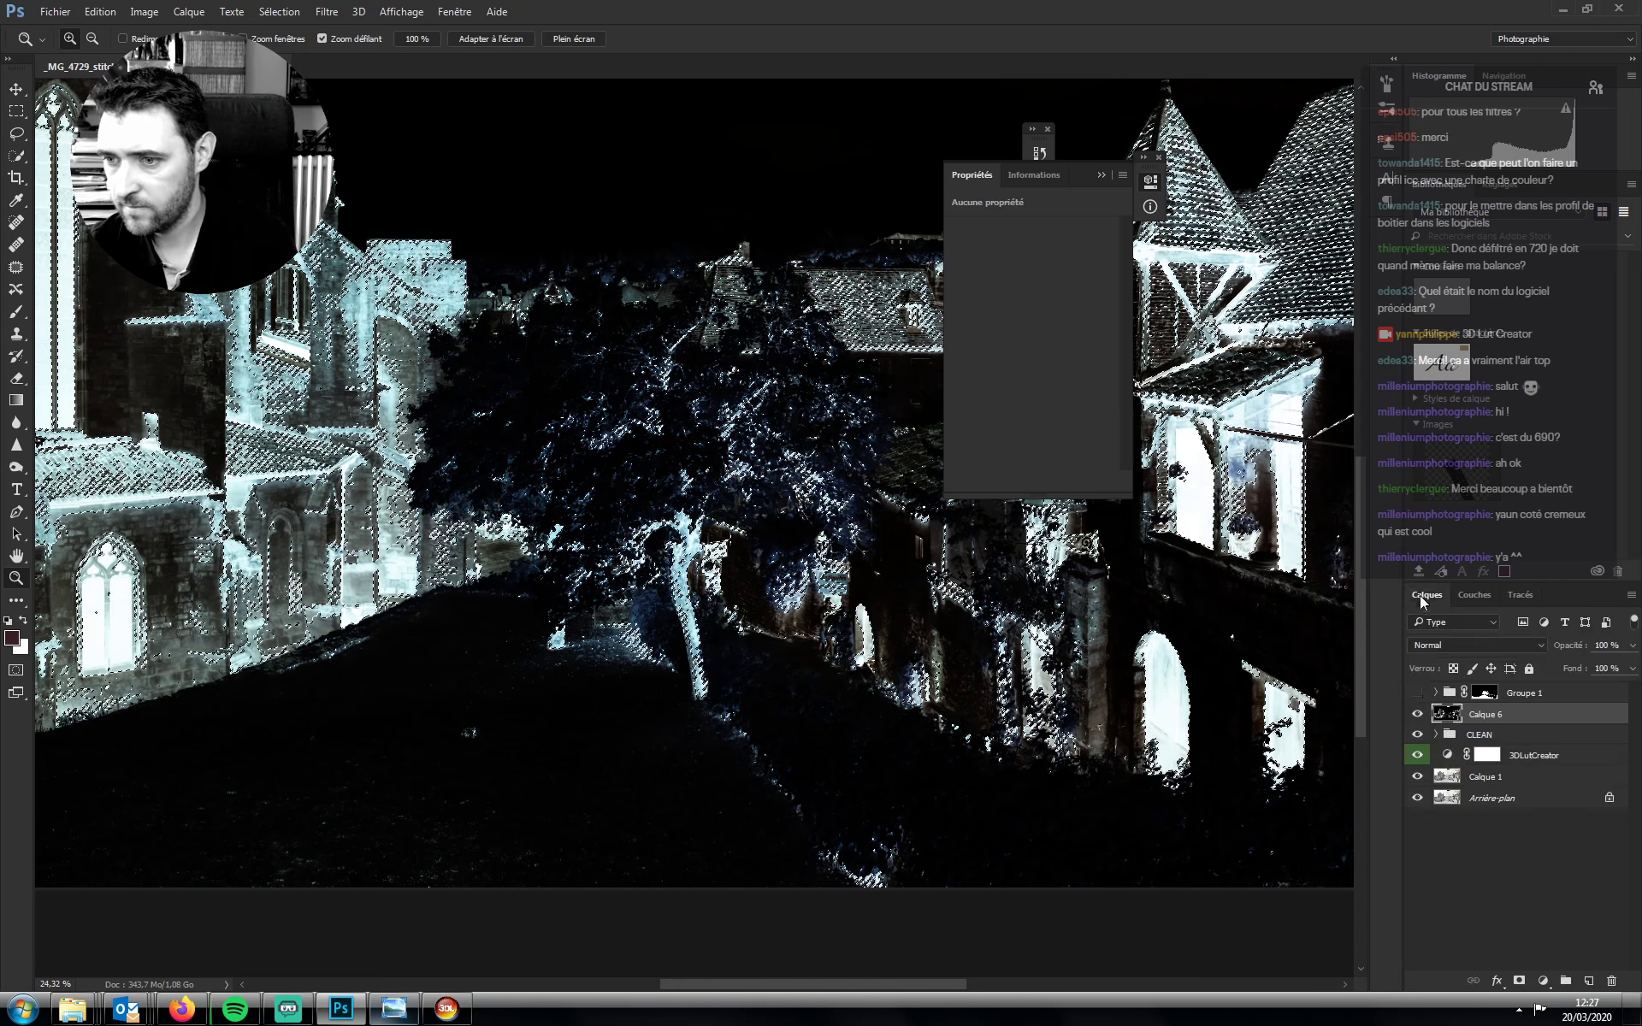
# Delete the inverted stamped layer and show Groupe 1 again
pyautogui.moveTo(1471, 714); pyautogui.dragTo(1612, 980)
pyautogui.click(1416, 691)
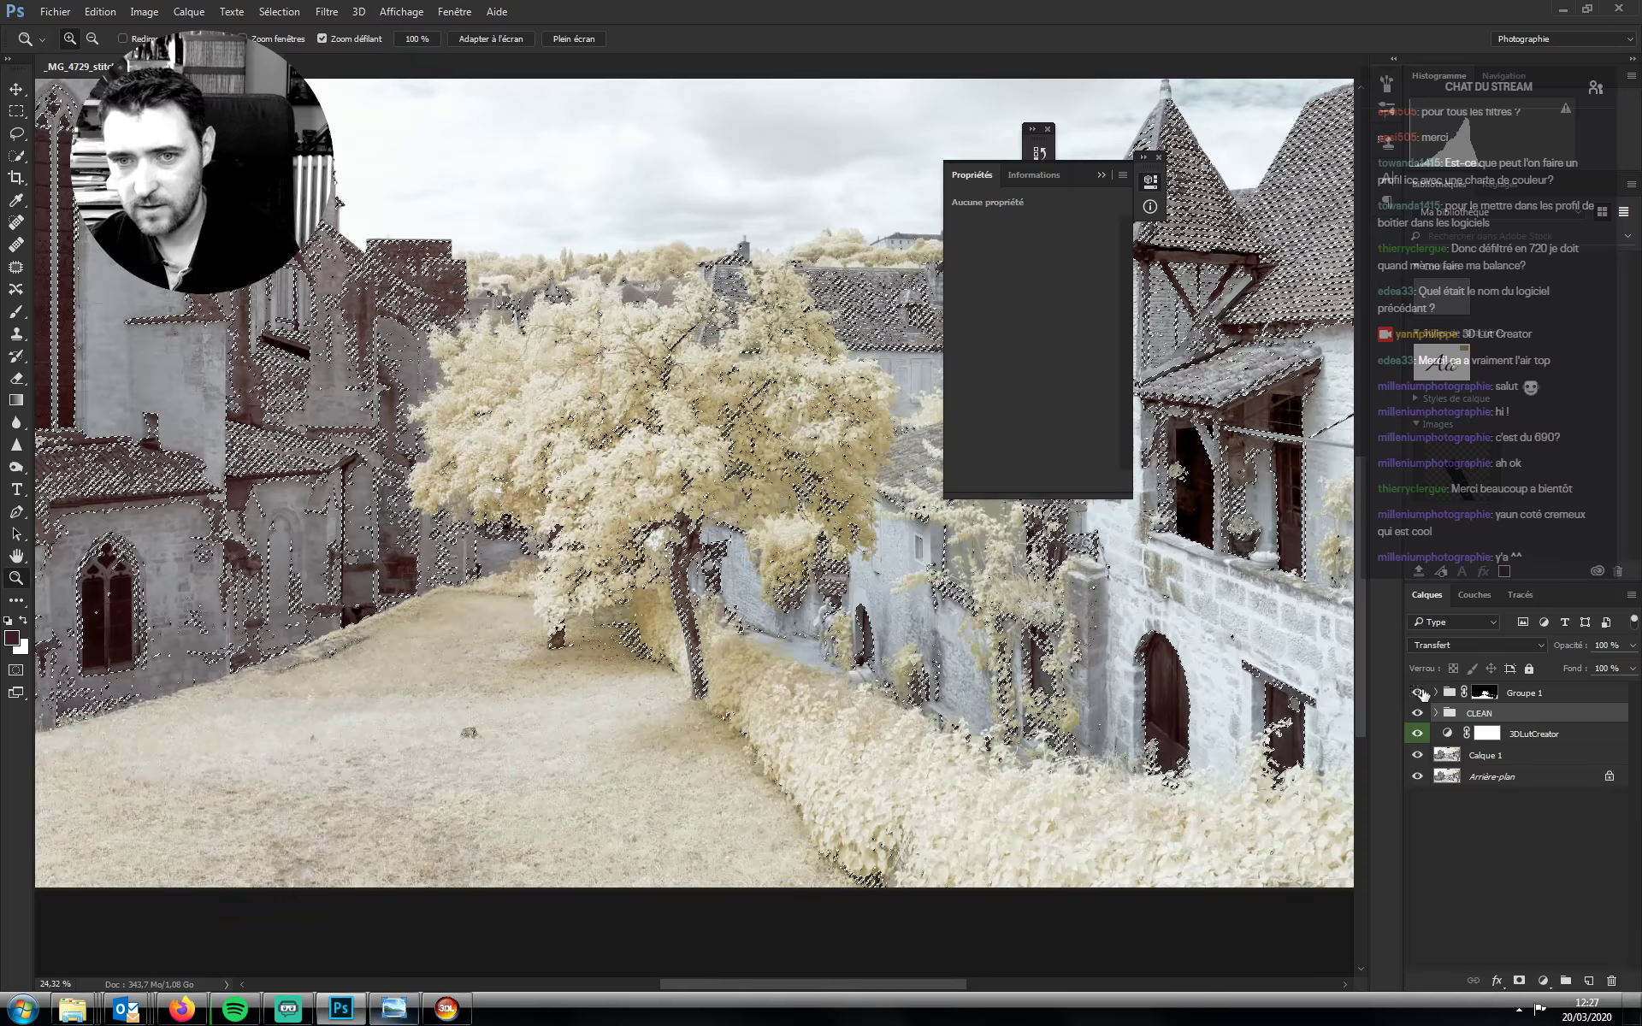
# Display the Groupe 1 mask alone and paint black through the selection in the tree's crown with a 200 px brush
pyautogui.keyDown('alt'); pyautogui.click(1477, 691); pyautogui.keyUp('alt')
pyautogui.moveTo(791, 442); pyautogui.dragTo(744, 446)
pyautogui.press('b')
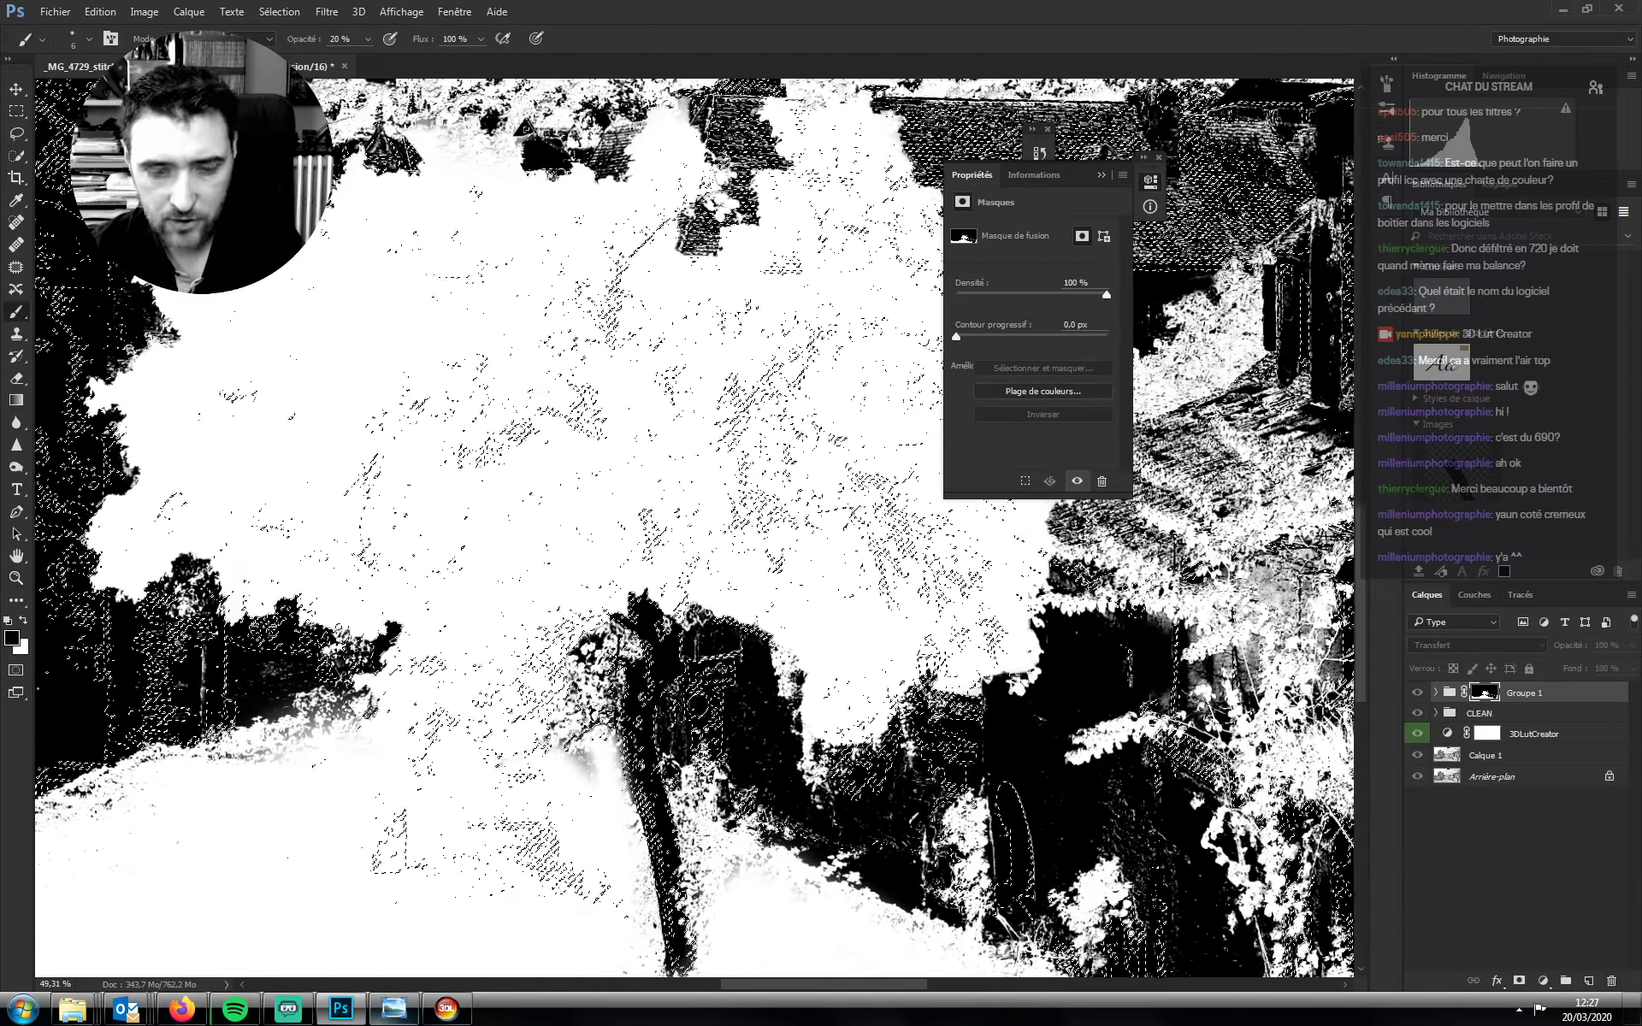
pyautogui.press(']')
pyautogui.press(']')
pyautogui.press(']')
pyautogui.press(']')
pyautogui.press(']')
pyautogui.press(']')
pyautogui.press(']')
pyautogui.press(']')
pyautogui.press(']')
pyautogui.press(']')
pyautogui.press(']')
pyautogui.press(']')
pyautogui.press(']')
pyautogui.press(']')
pyautogui.press(']')
pyautogui.press(']')
pyautogui.press(']')
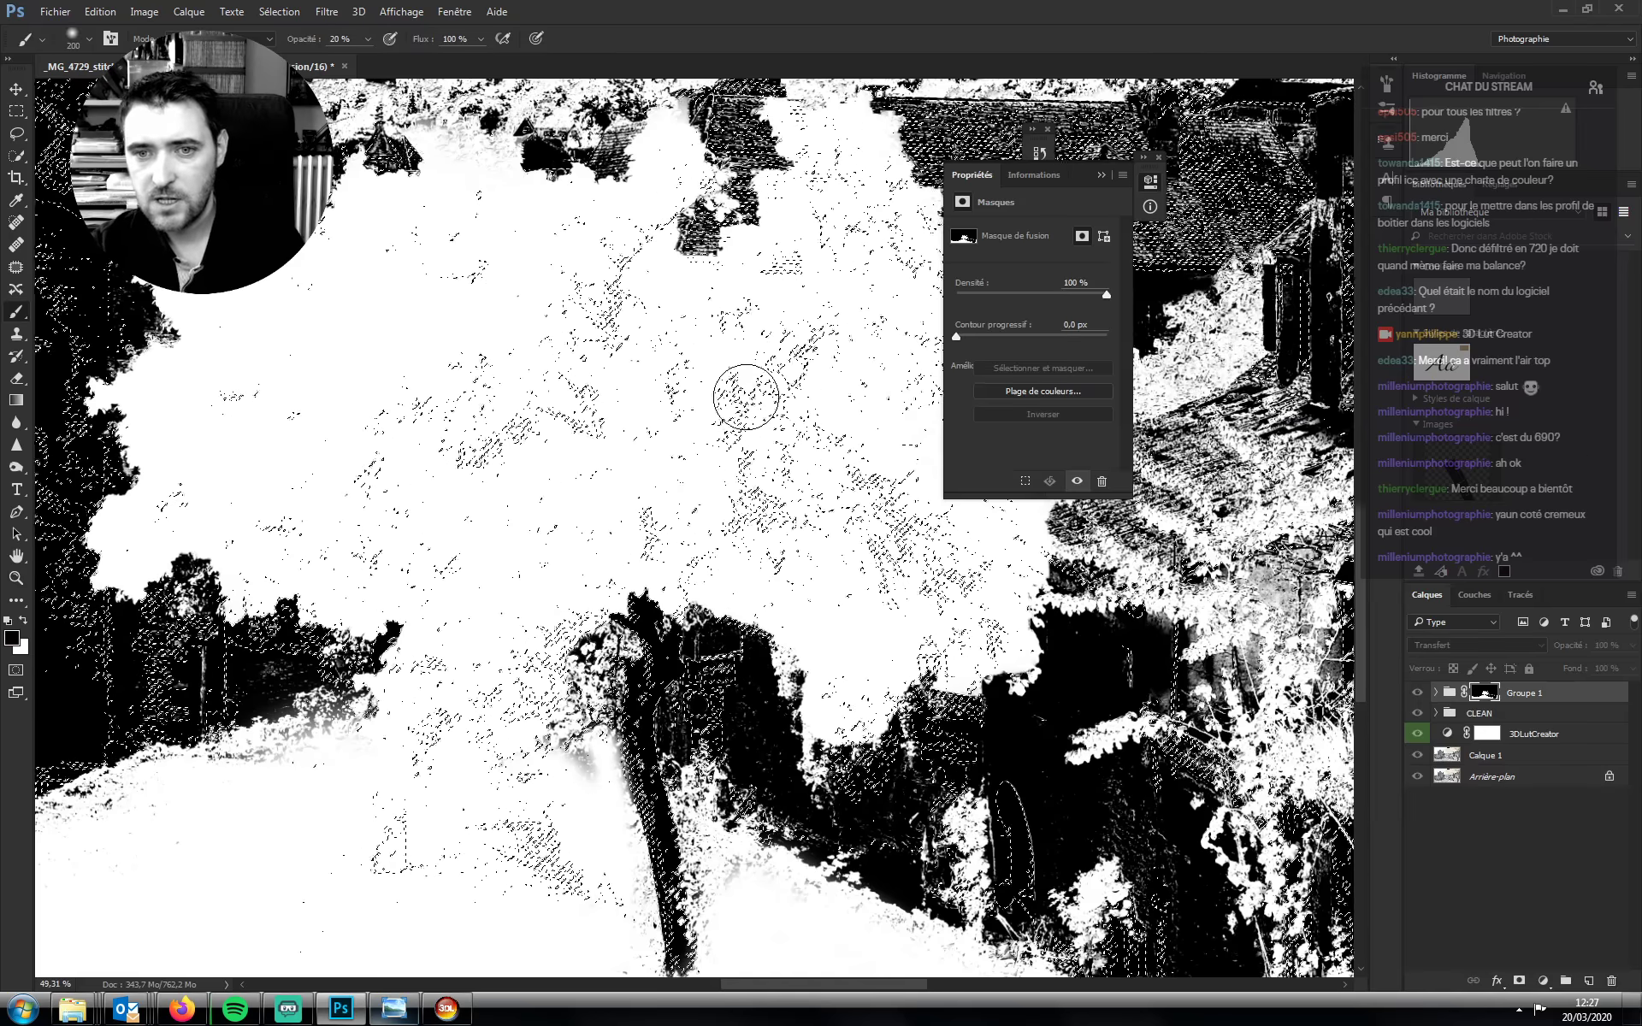
pyautogui.moveTo(740, 430); pyautogui.dragTo(752, 381)
# Paint black through the selection across the whole crown on the mask, with brush sizes up to 400 px at 100% opacity
pyautogui.press(']')
pyautogui.press(']')
pyautogui.press(']')
pyautogui.press('0')
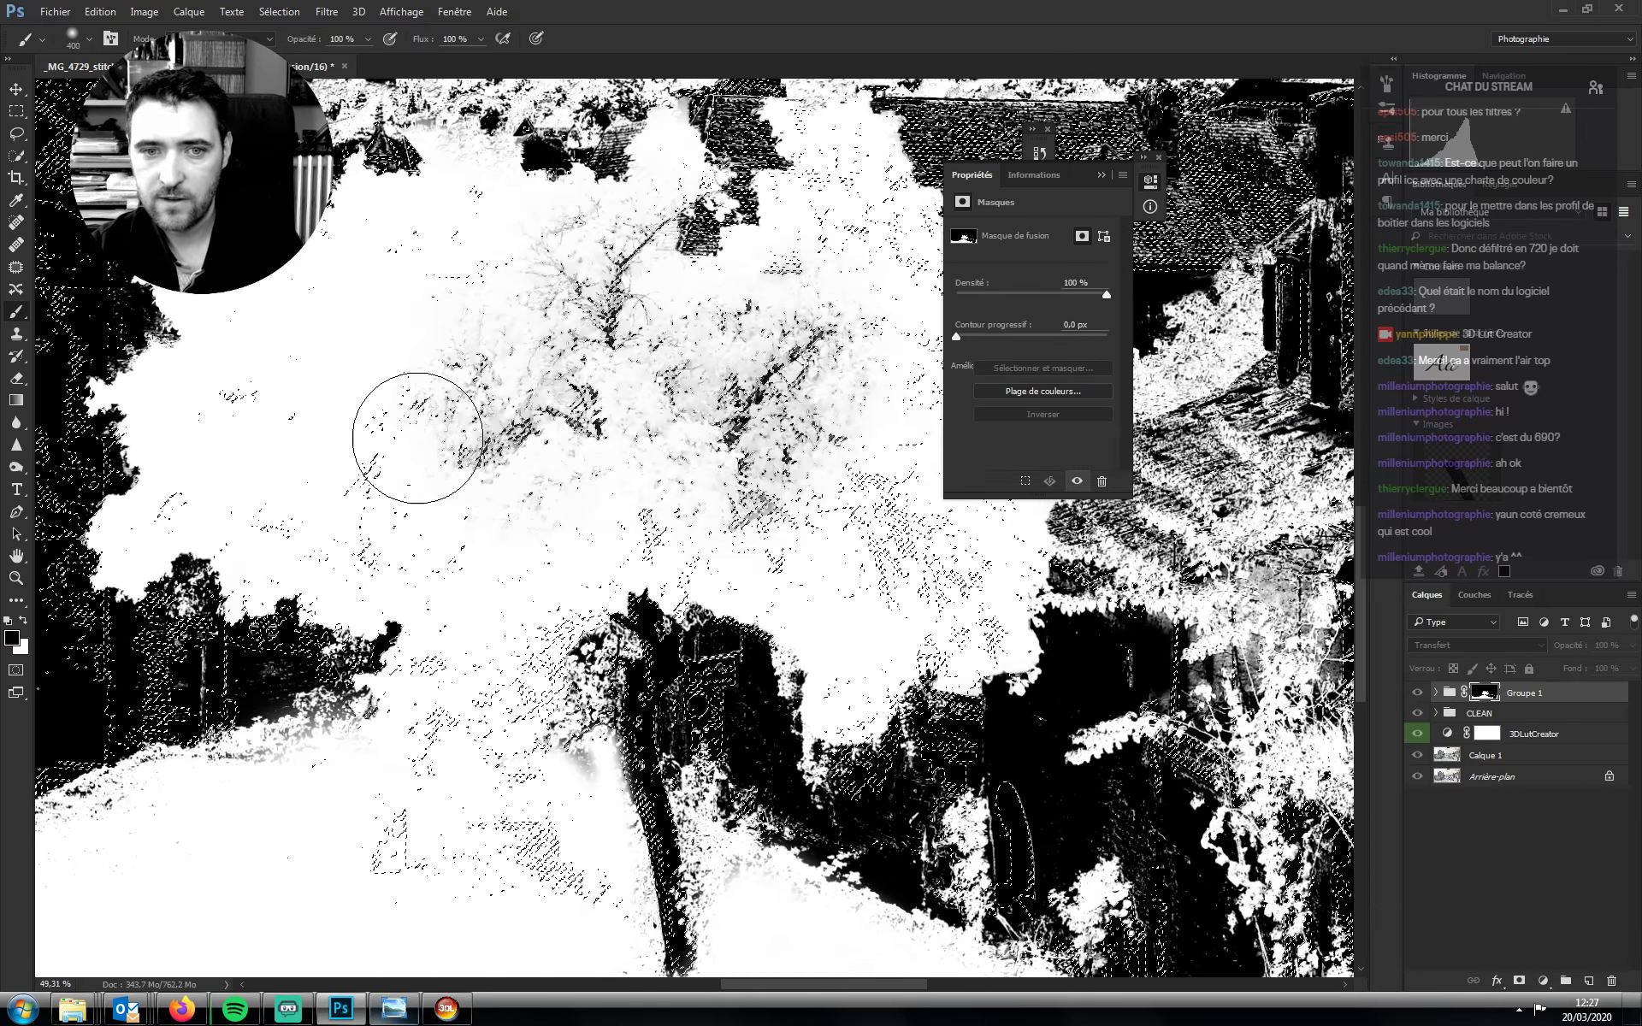
pyautogui.hscroll(5, 701, 509)
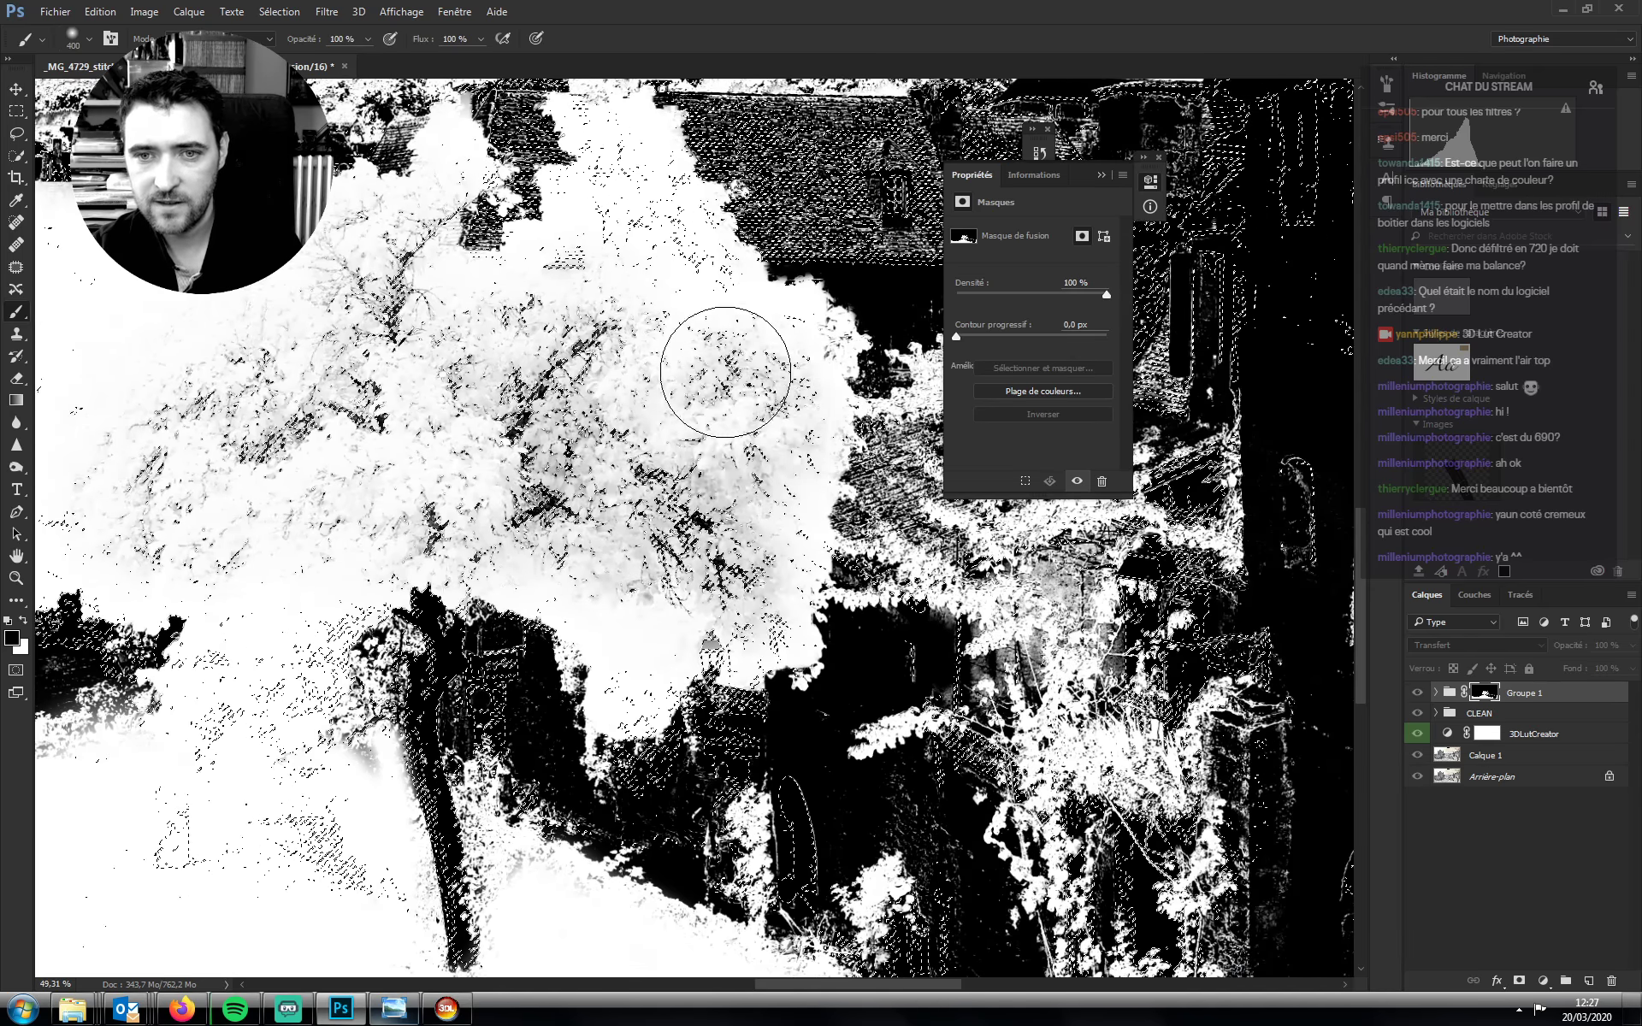
pyautogui.press('[')
pyautogui.moveTo(492, 423); pyautogui.dragTo(583, 451)
pyautogui.press(']')
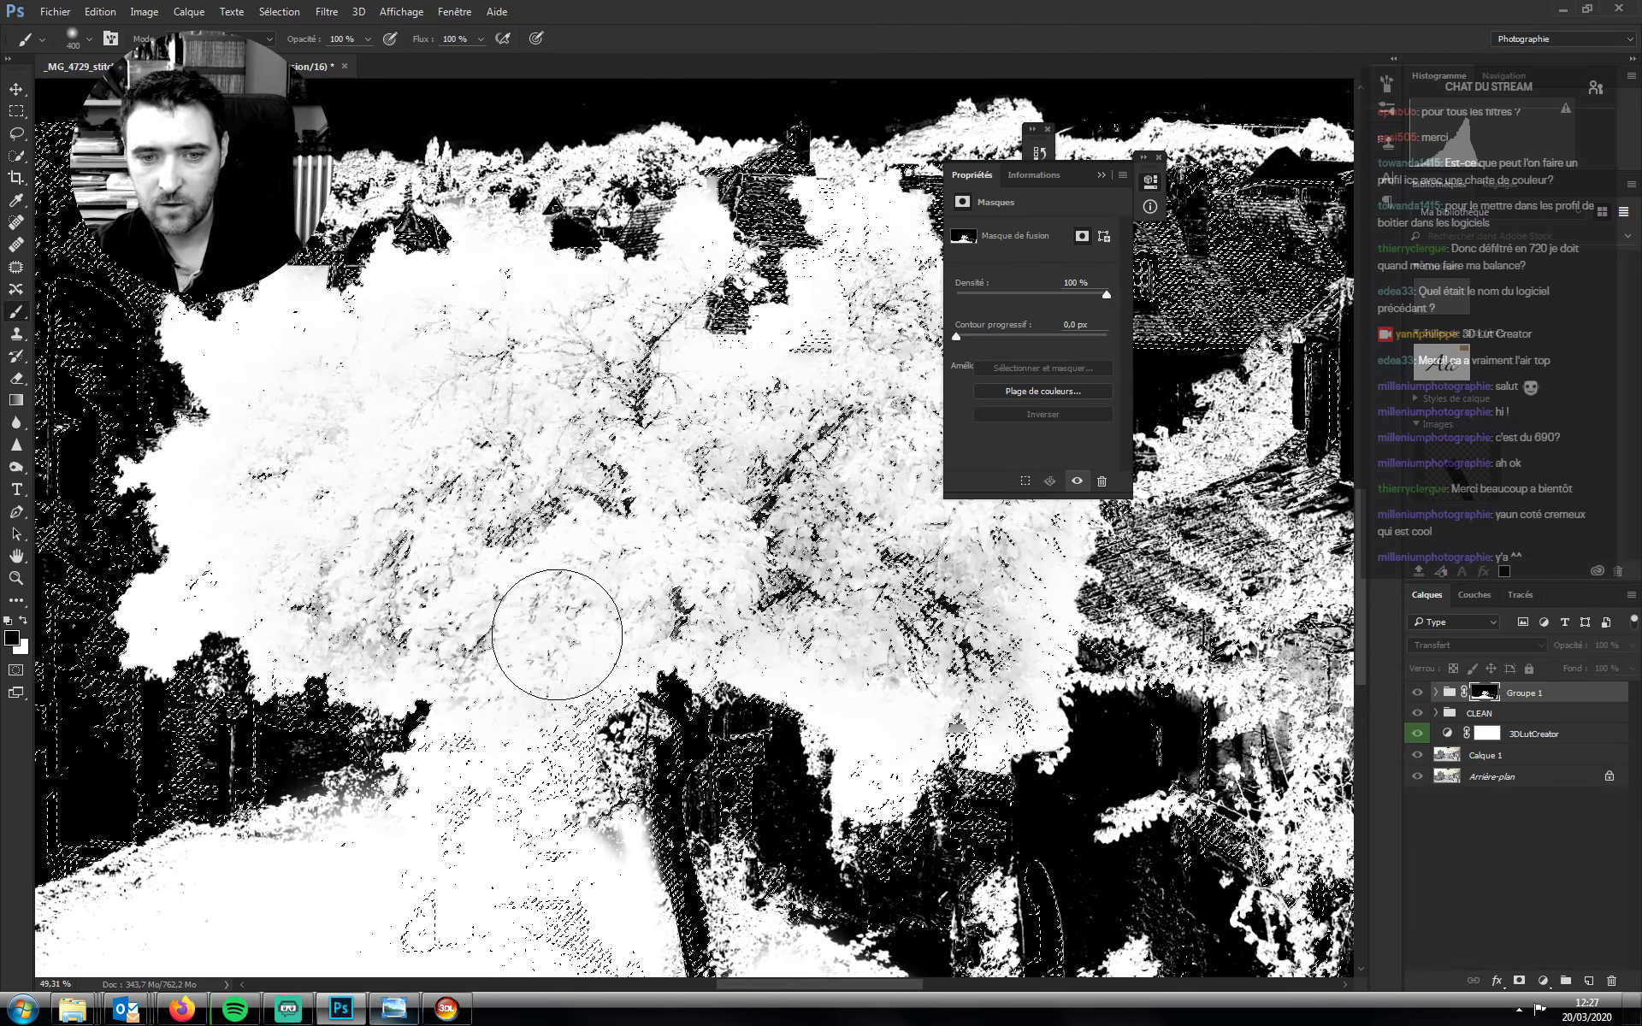
# Paint the mask's lower foliage and the grass beneath the tree with a 500 px black brush, then clear the selection
pyautogui.moveTo(460, 861); pyautogui.dragTo(457, 633)
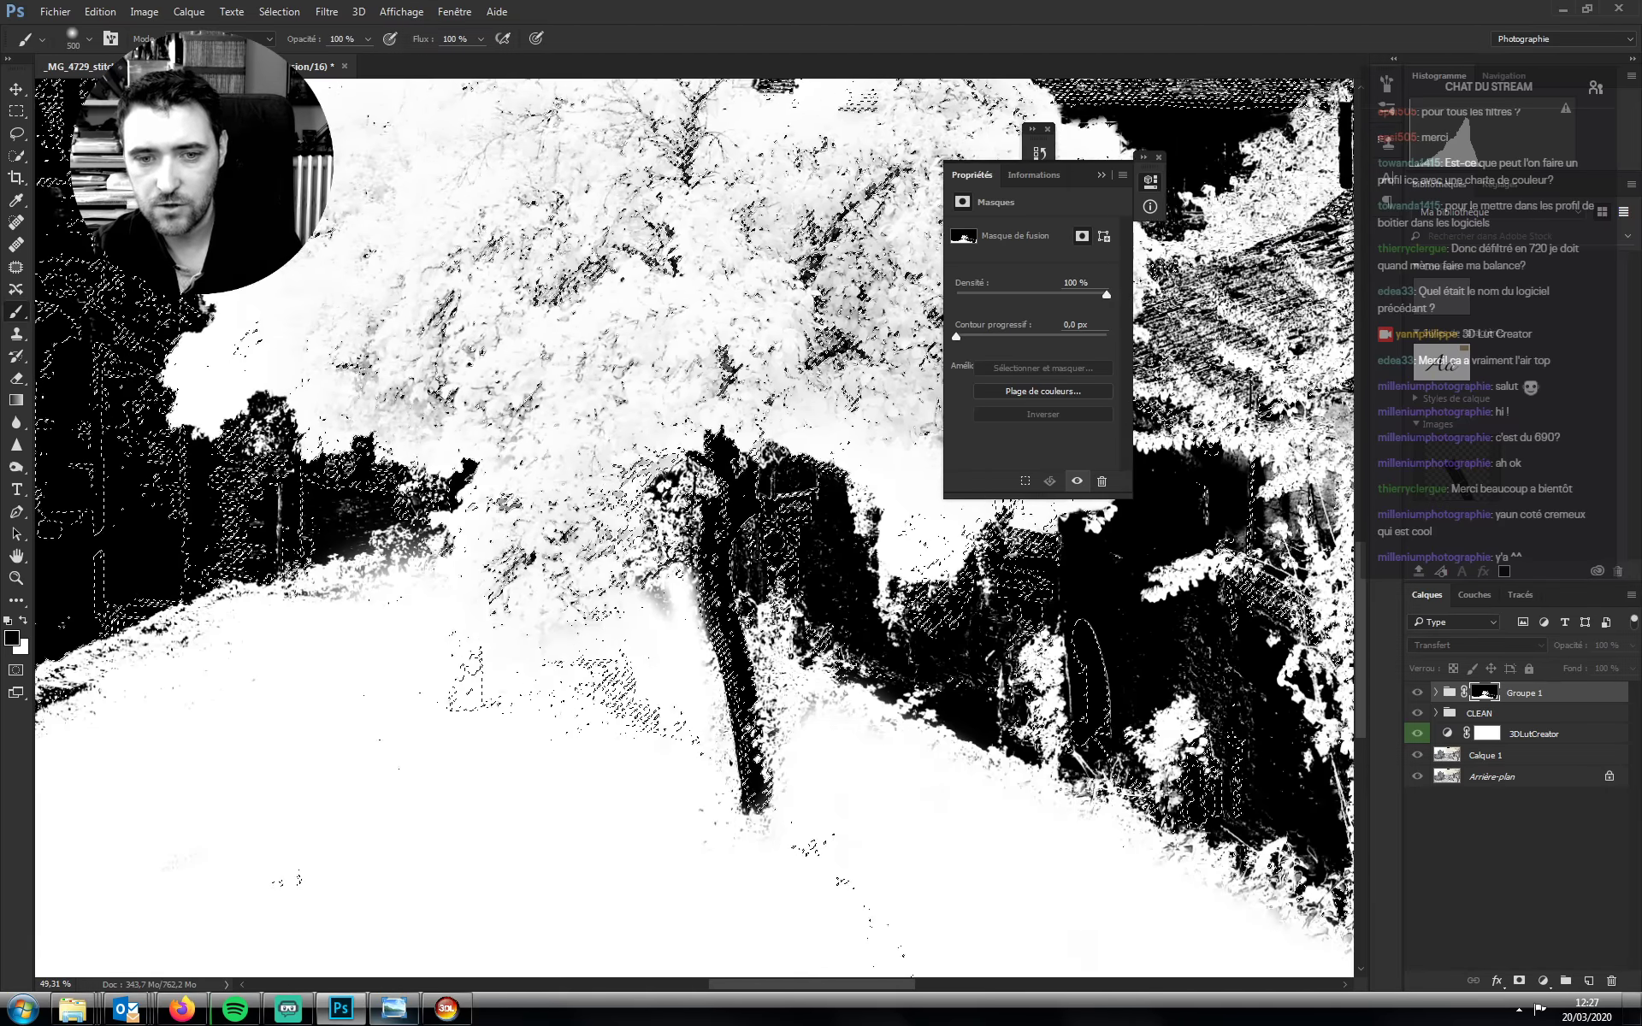
pyautogui.press(']')
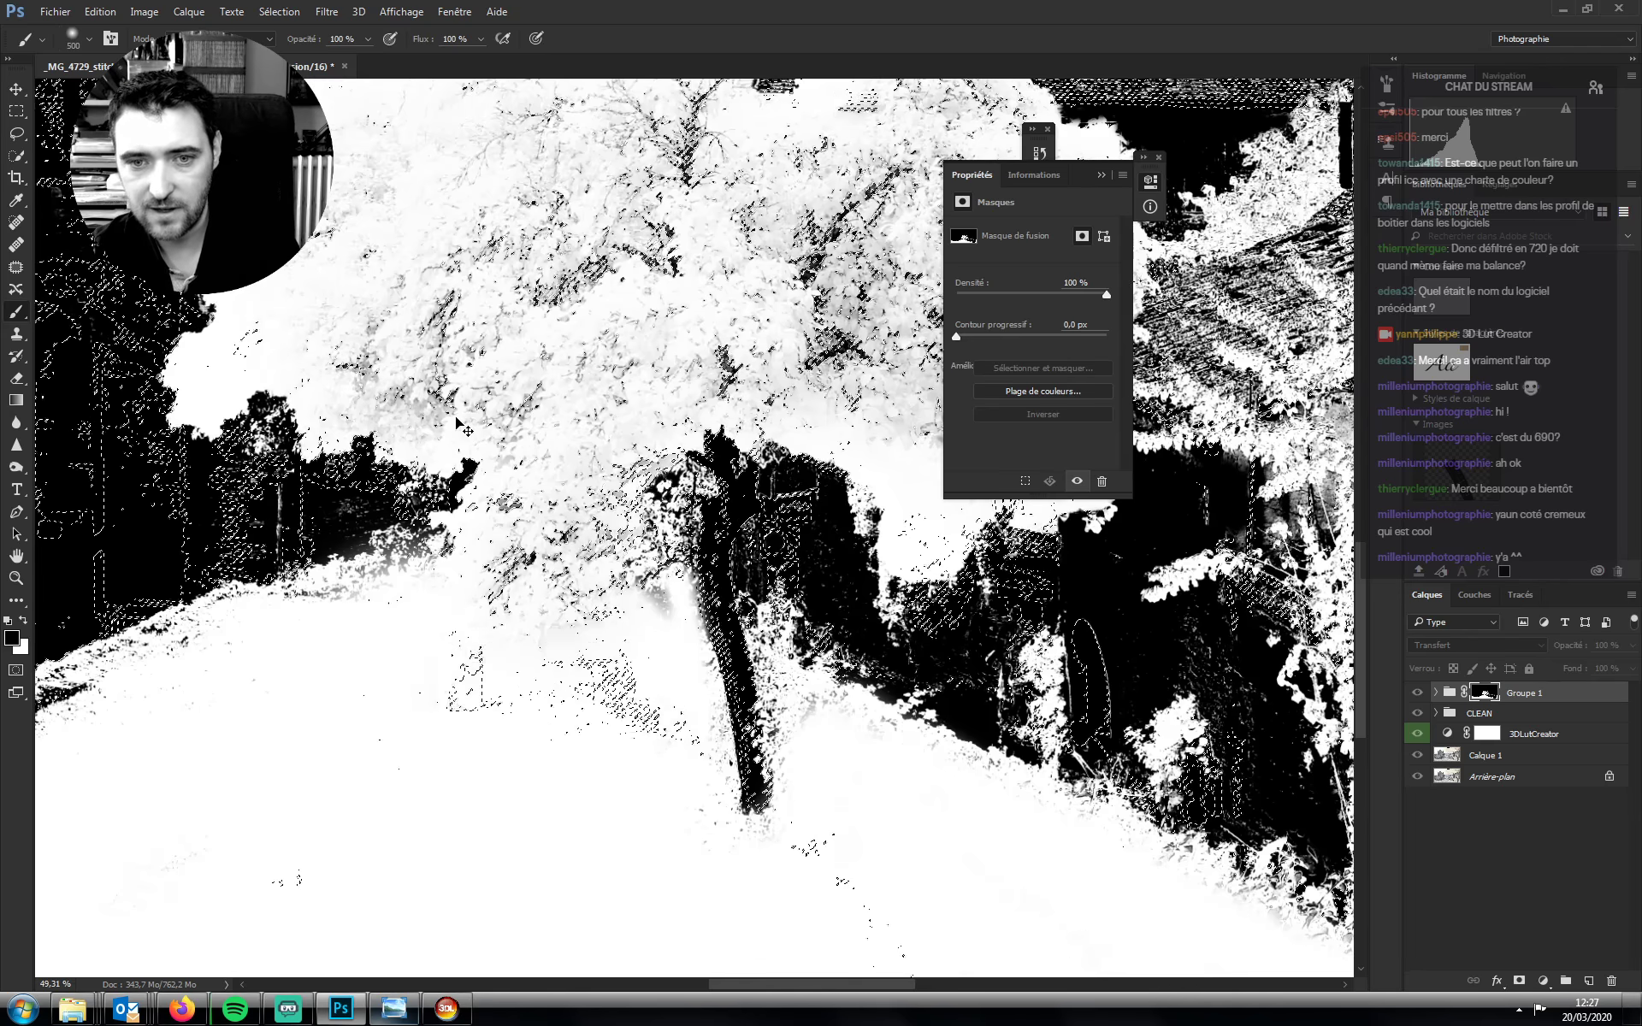
pyautogui.hotkey('ctrl', 'd')
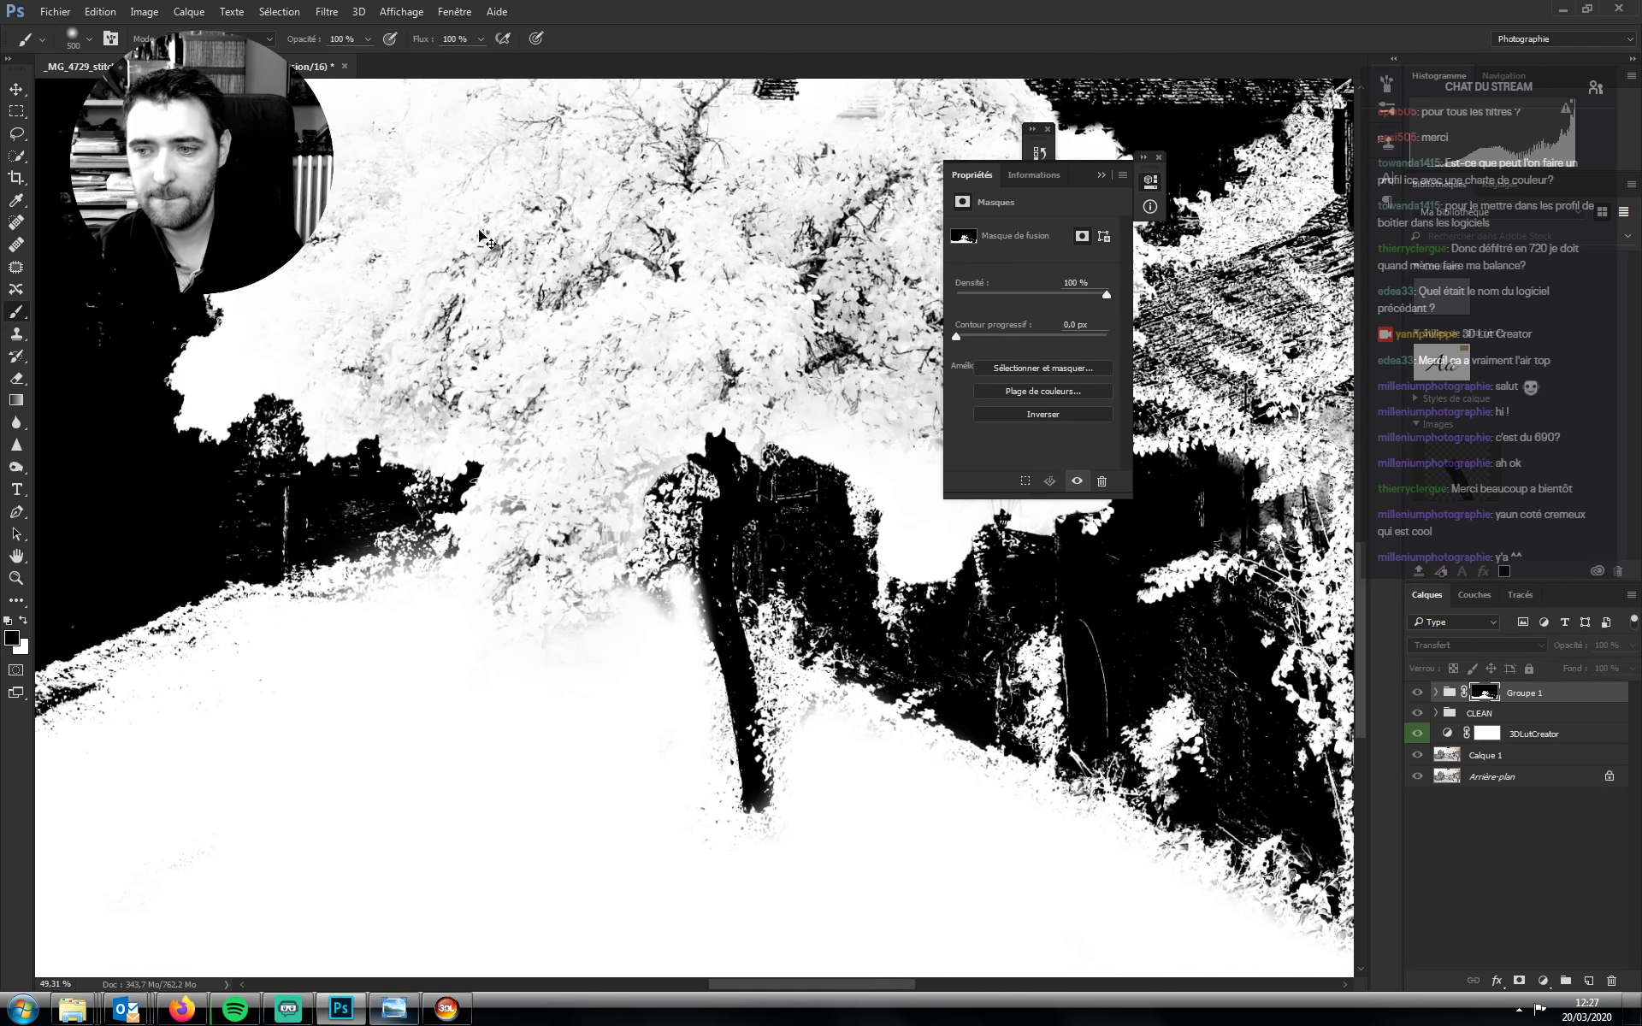
pyautogui.scroll(-2, 479, 232)
pyautogui.scroll(-3, 478, 233)
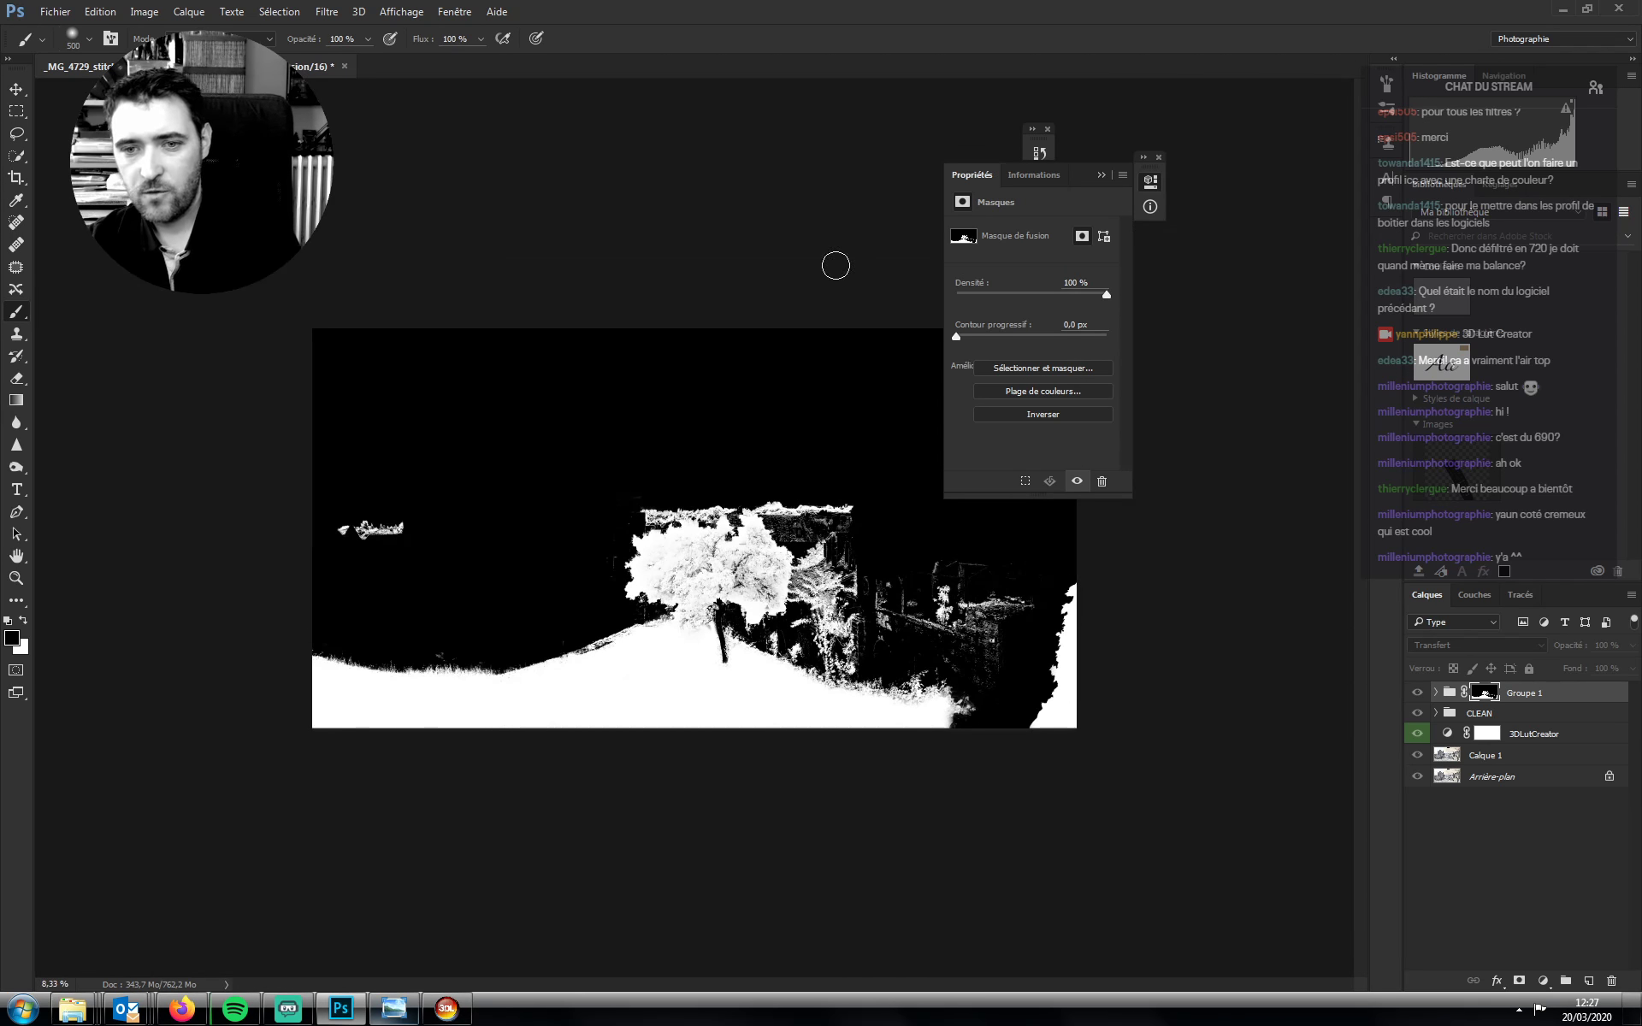
# Stamp the visible image into a new layer above CLEAN and open Select and Mask on the selection loaded from the Groupe 1 mask
pyautogui.click(1477, 714)
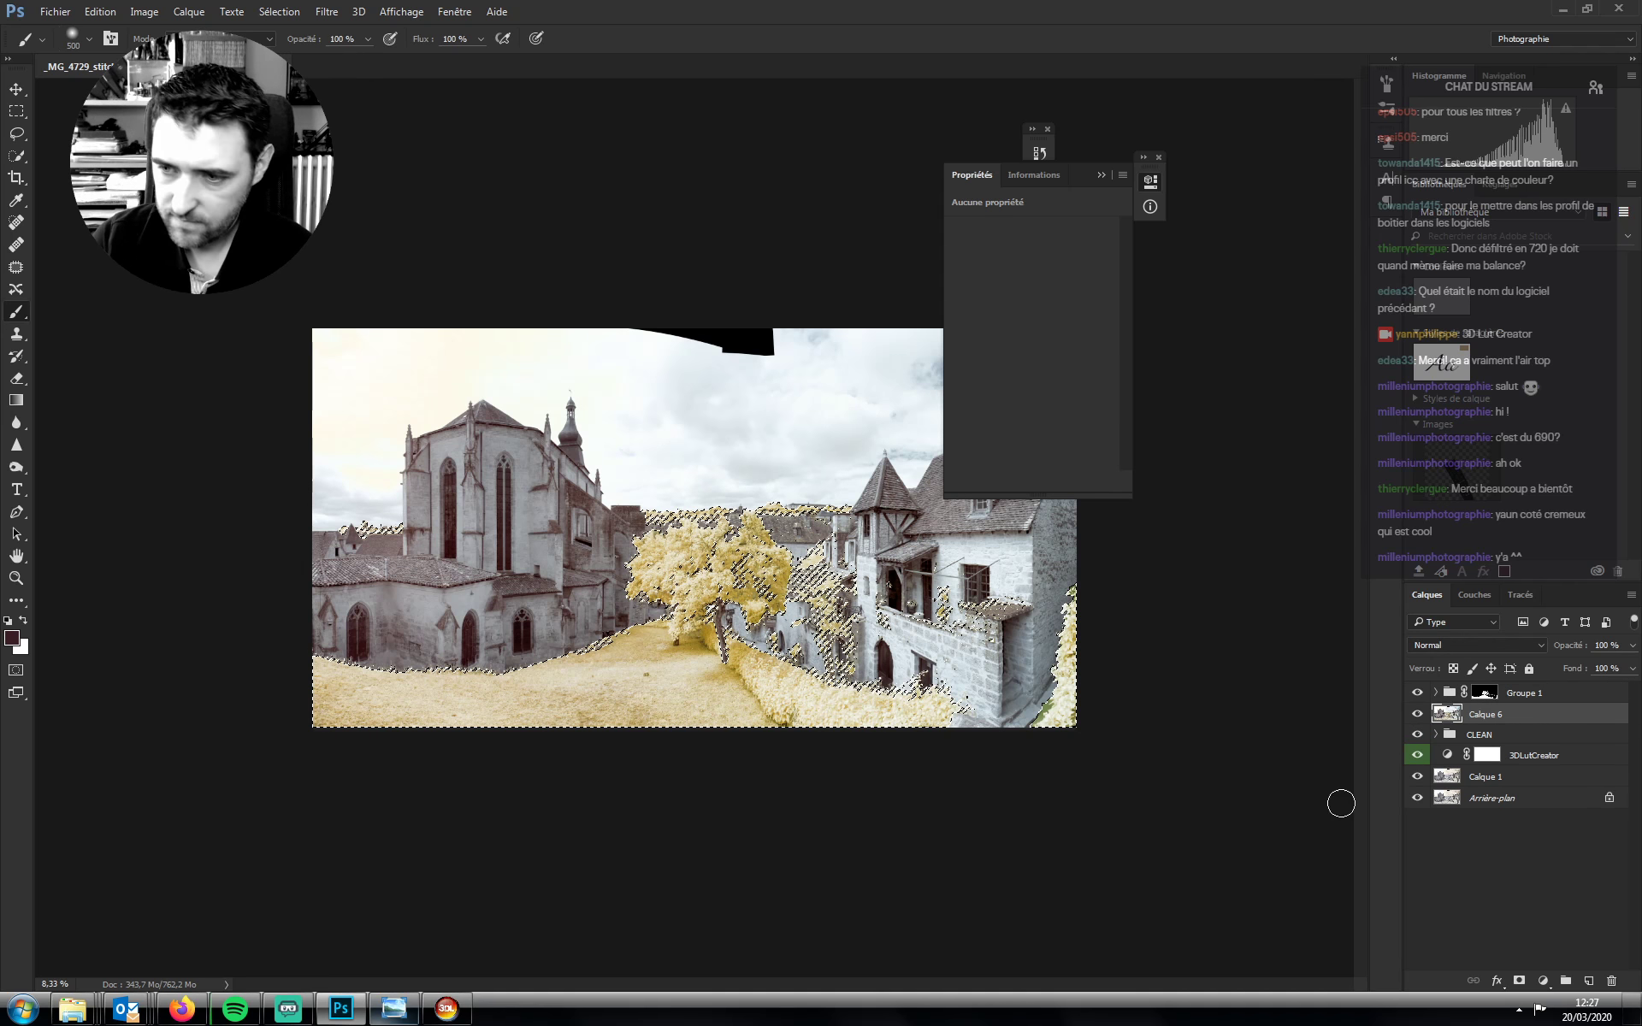
pyautogui.click(279, 11)
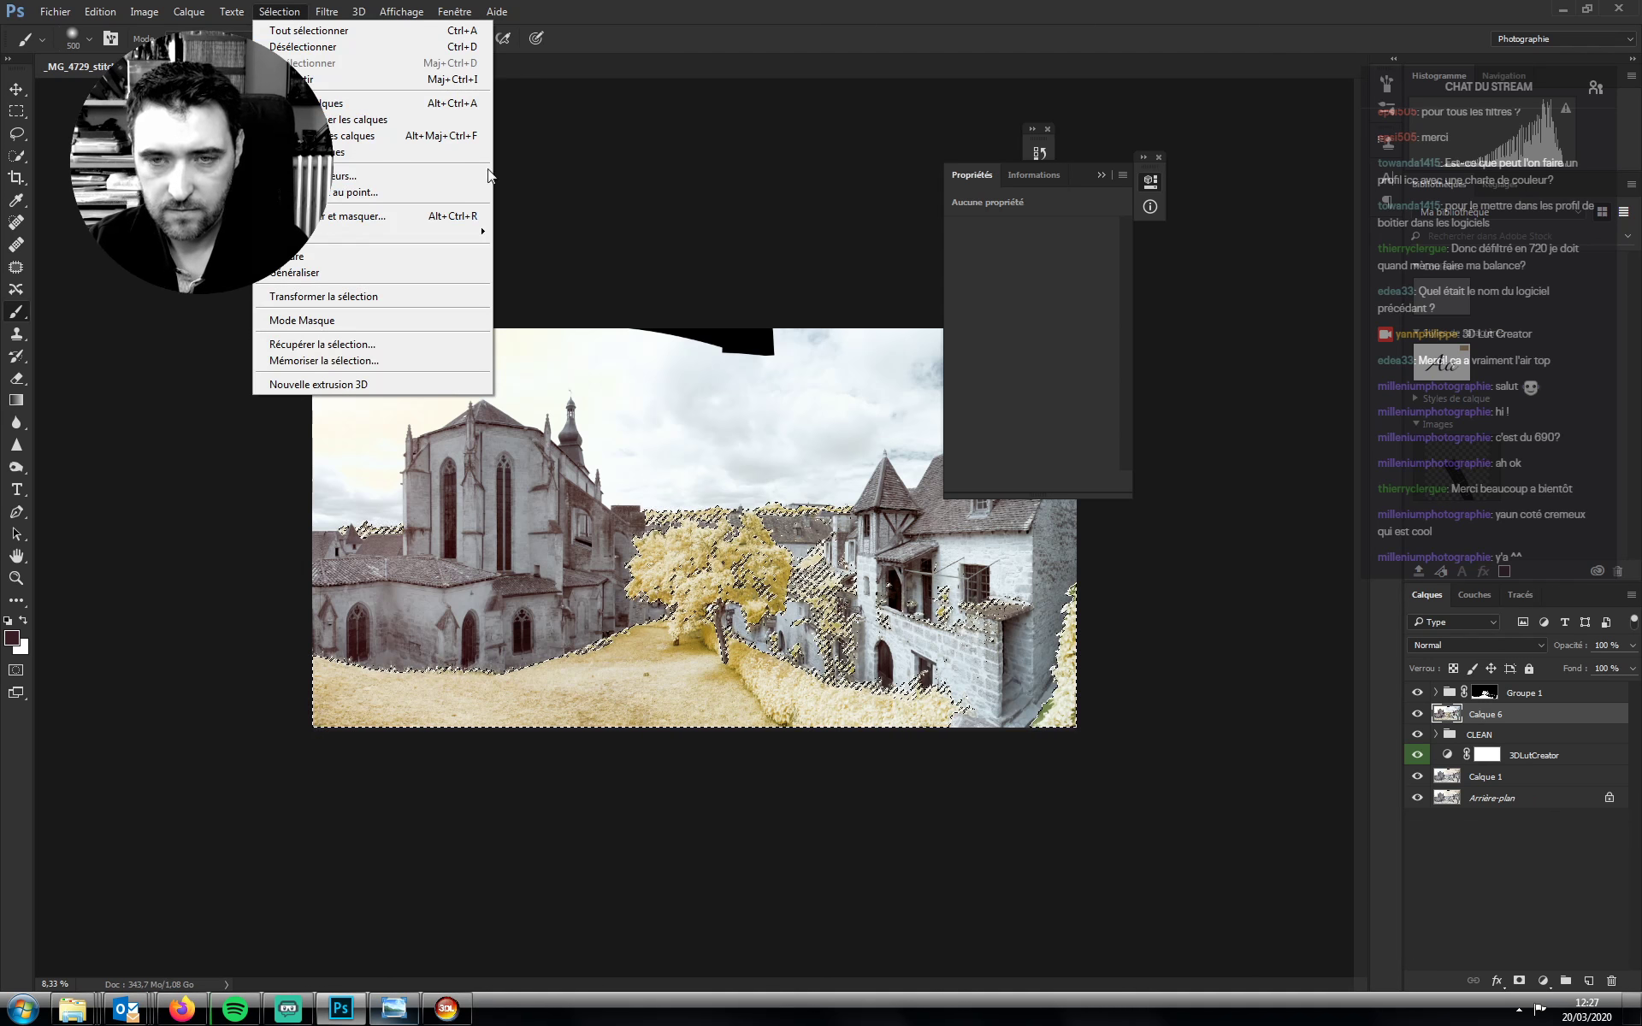
pyautogui.click(1048, 7)
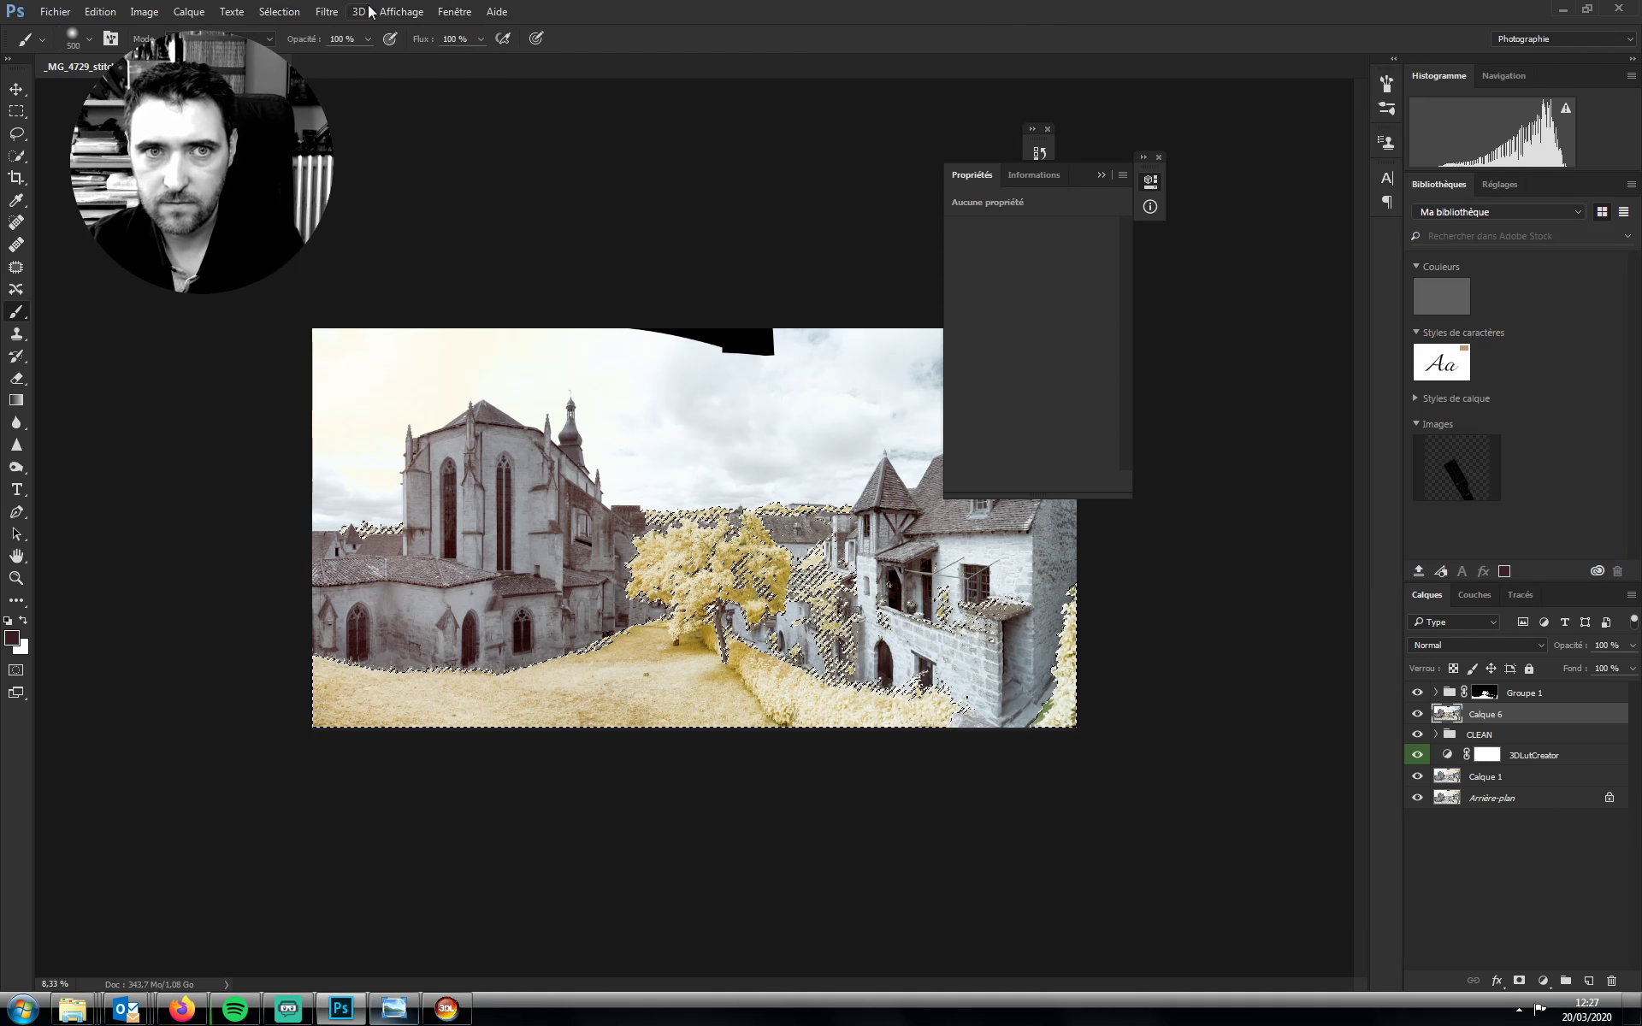
pyautogui.click(279, 12)
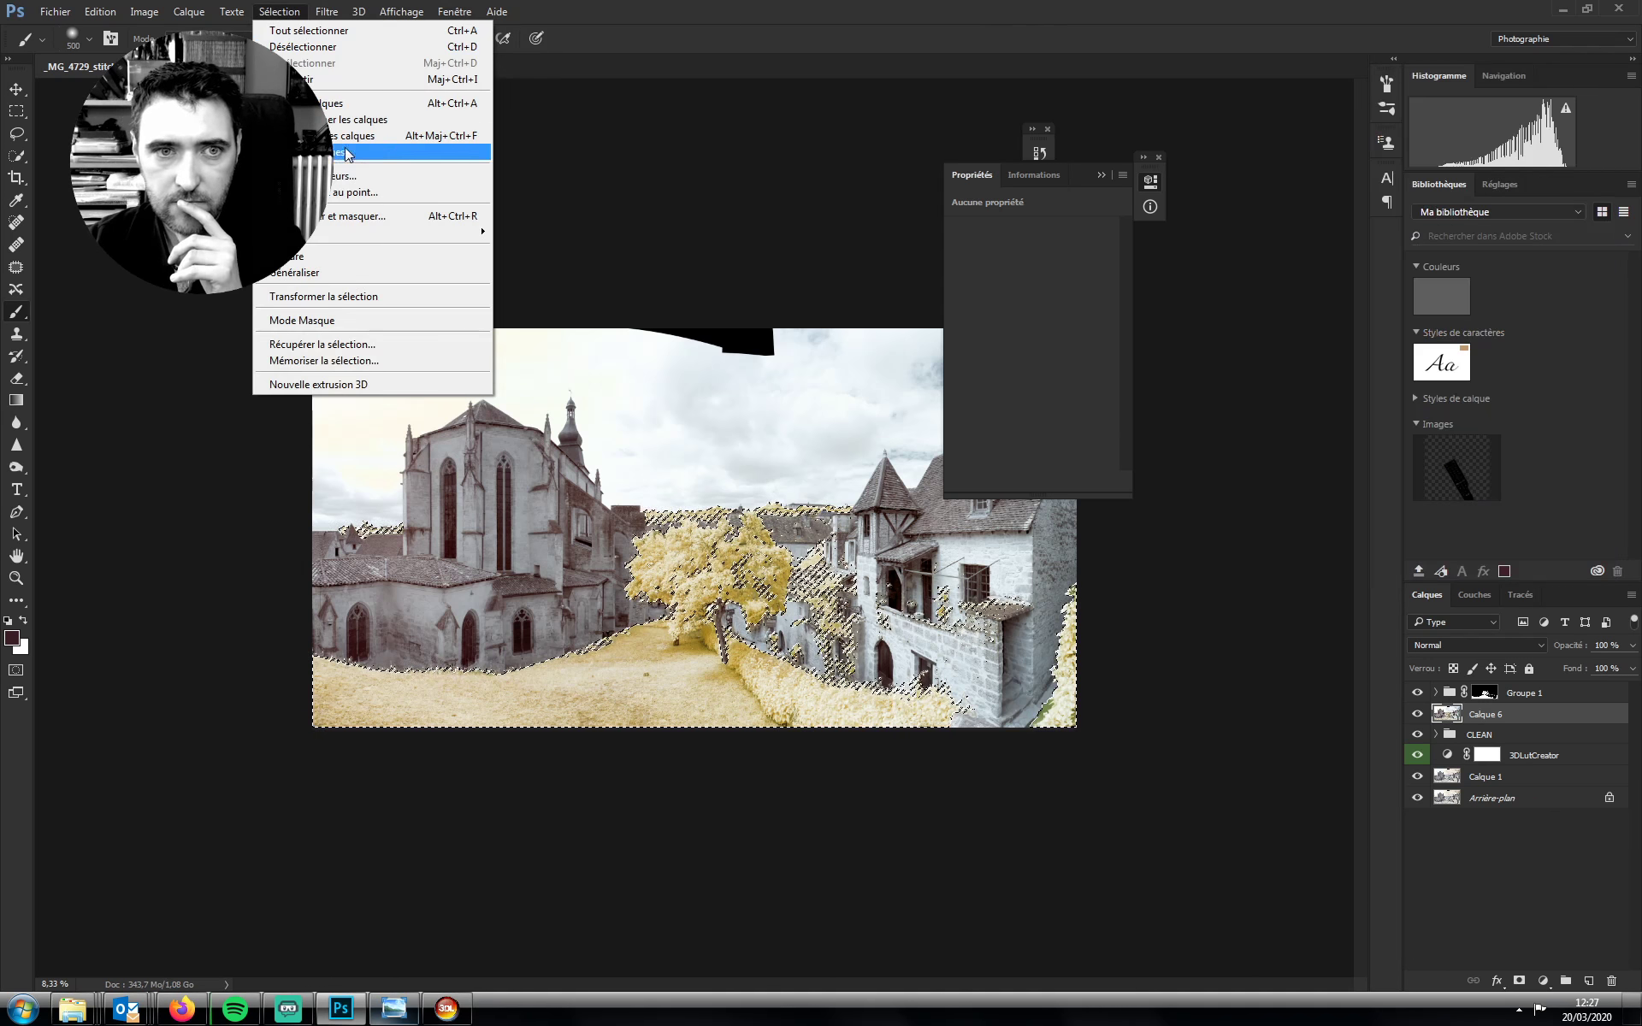
pyautogui.click(359, 216)
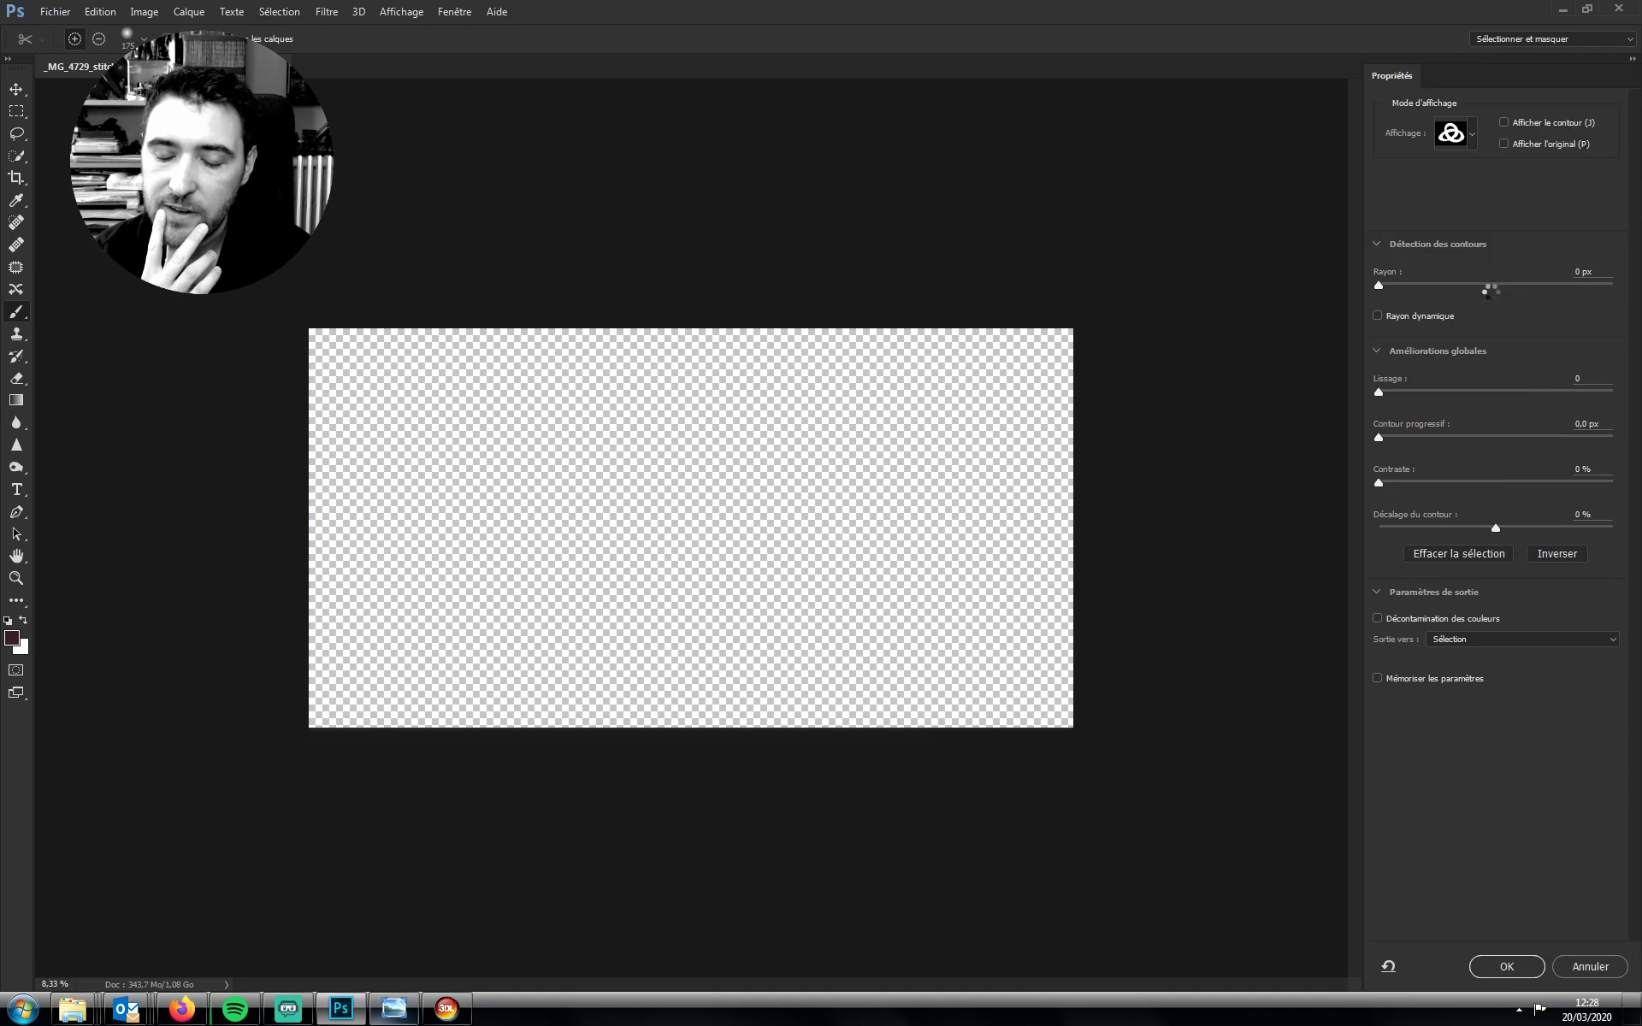
# Try refining the selection with a 36 px edge-detection radius and a quick-selection addition in the foliage beside the tree
pyautogui.click(1506, 285)
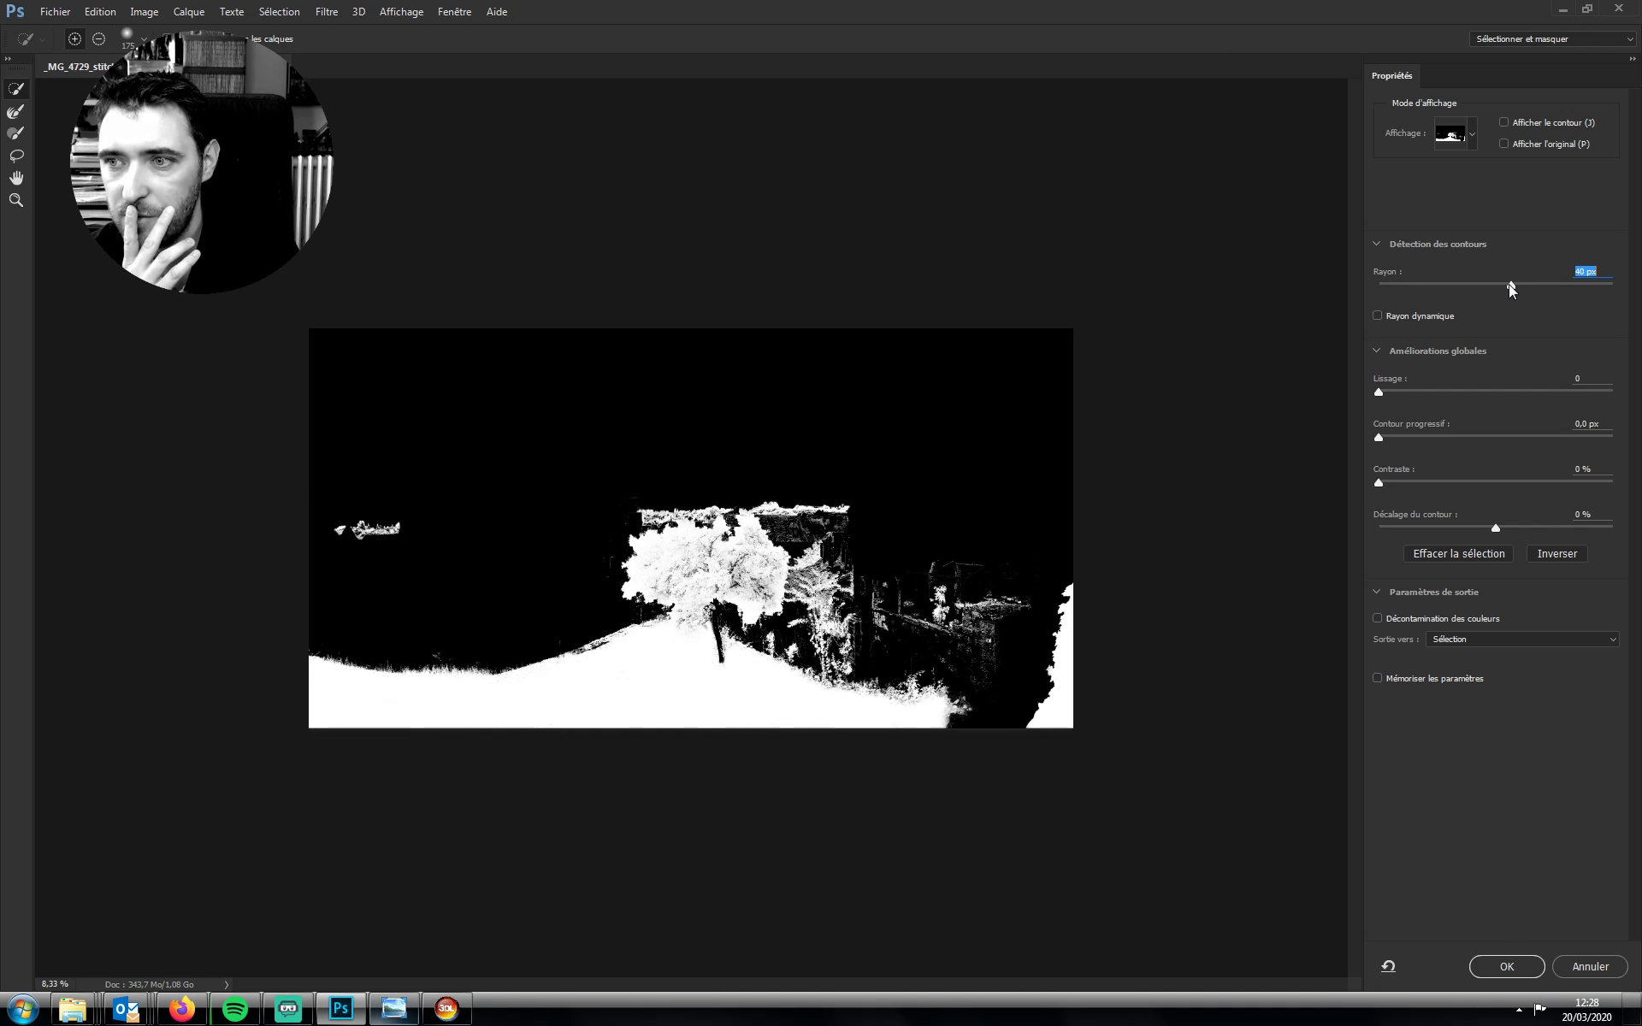
pyautogui.moveTo(1508, 285)
pyautogui.mouseDown()
pyautogui.moveTo(1484, 285)
pyautogui.moveTo(1546, 285)
pyautogui.moveTo(1502, 285)
pyautogui.mouseUp()
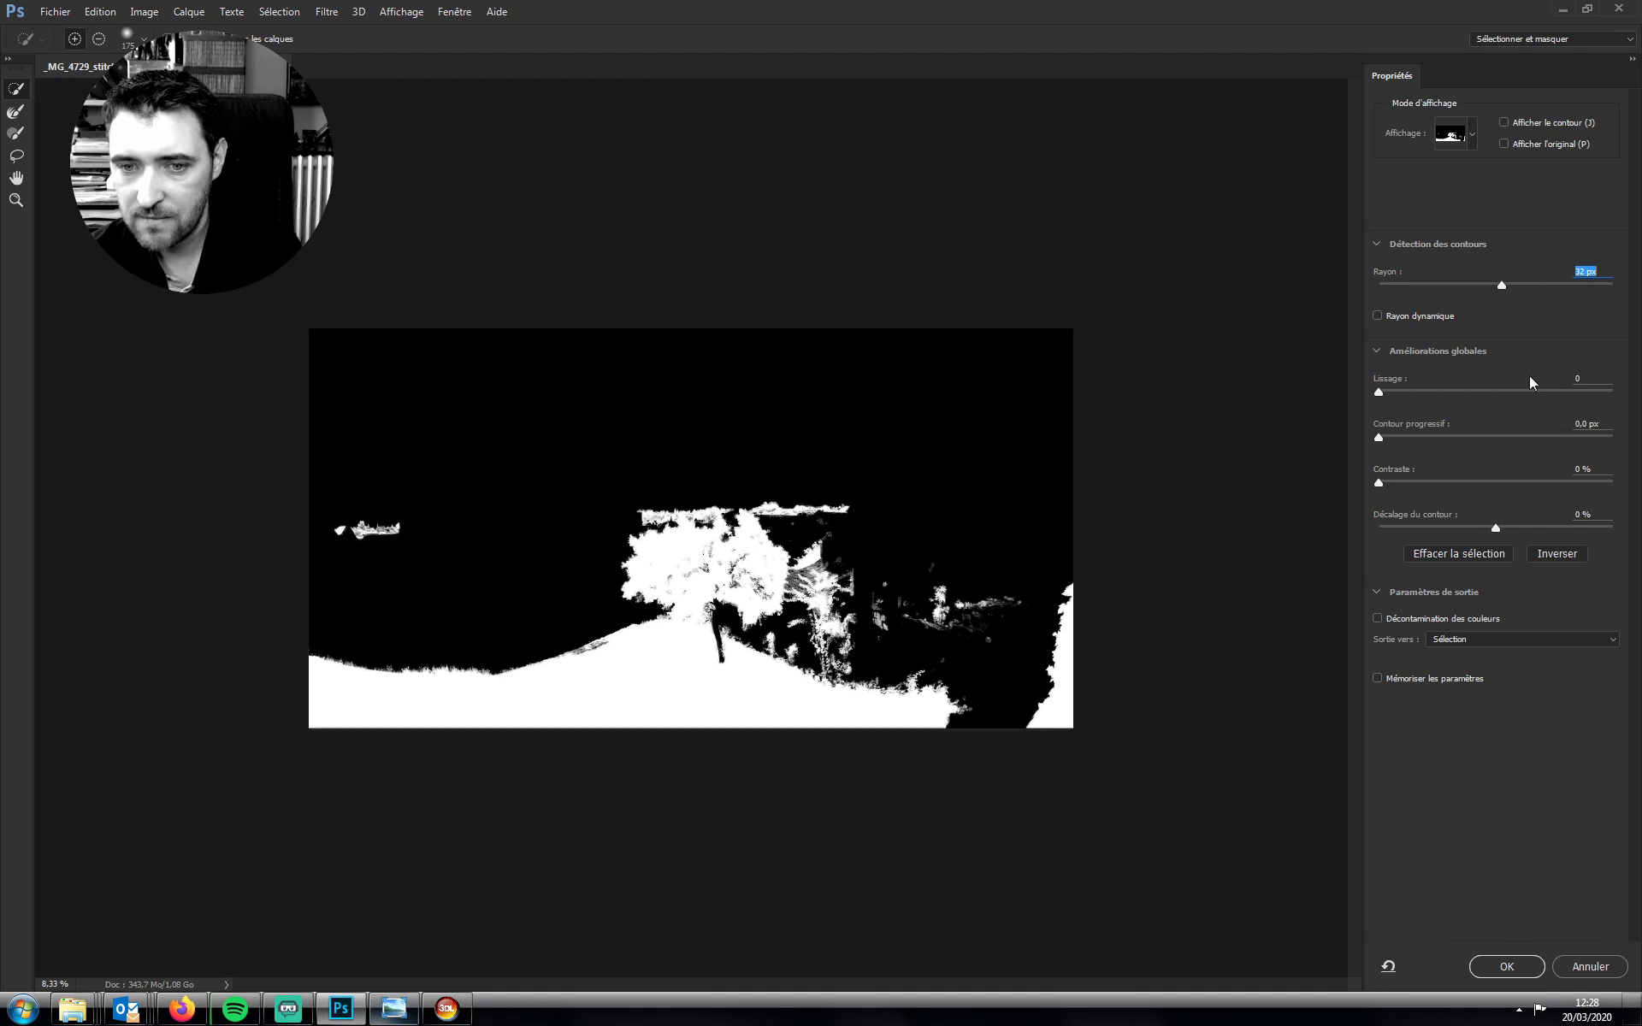
pyautogui.press('m')
pyautogui.hotkey('ctrl', '+')
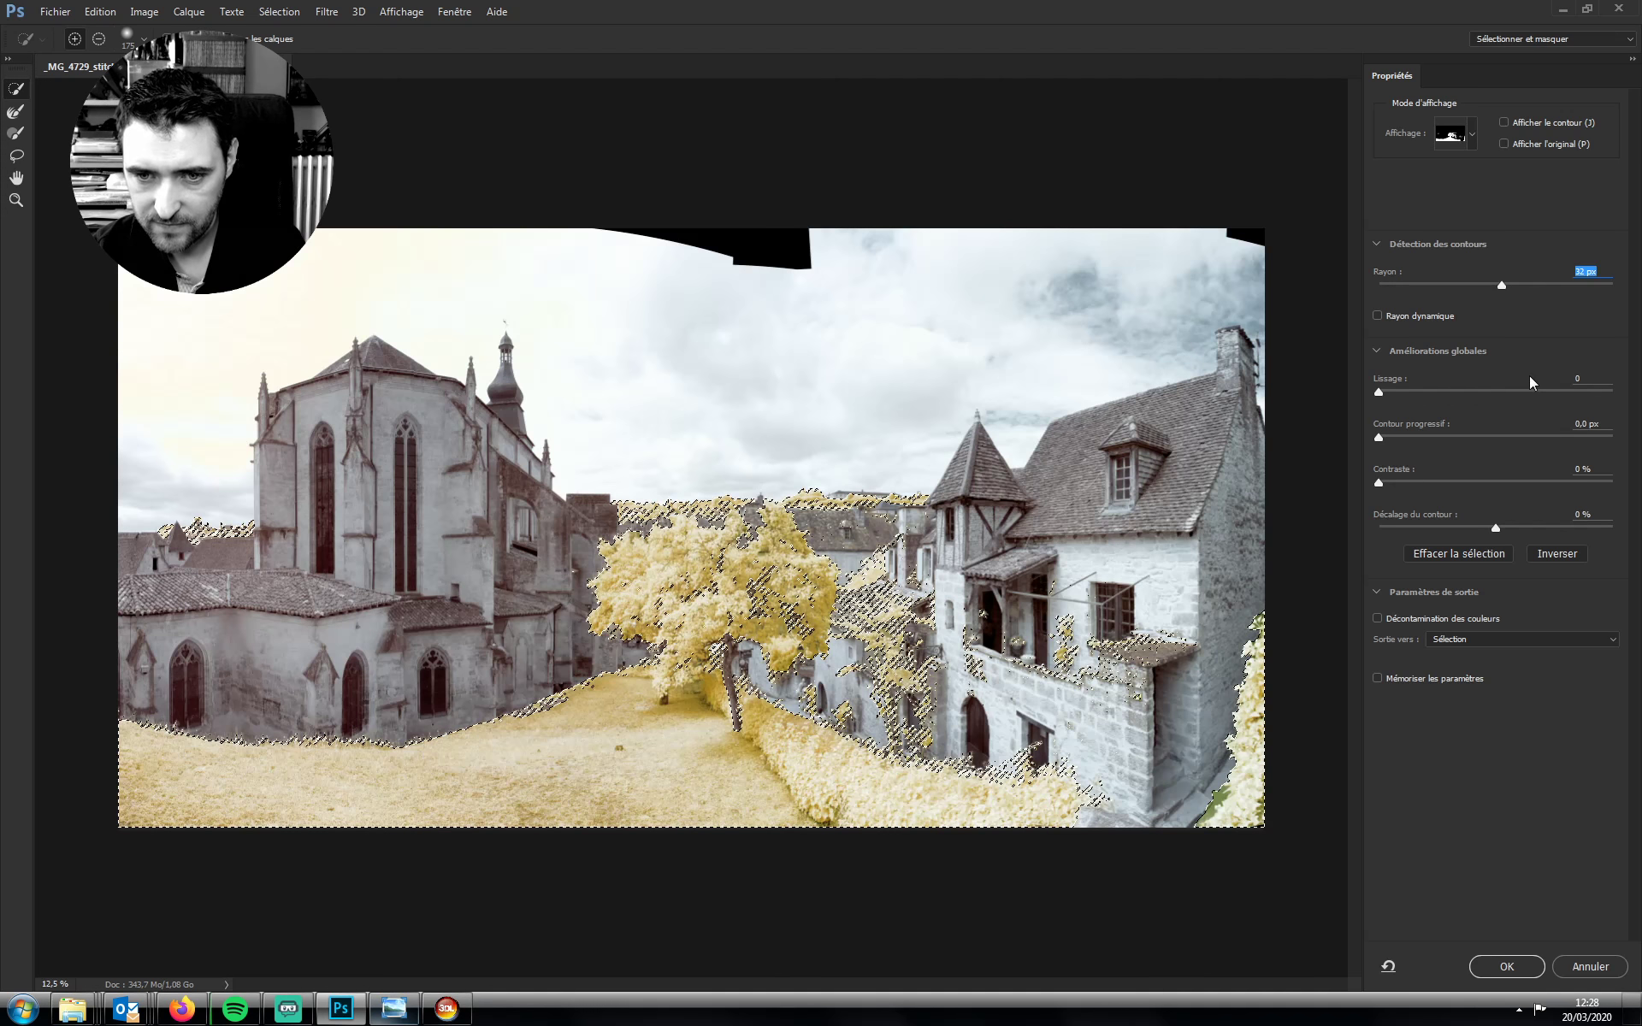
pyautogui.click(1502, 286)
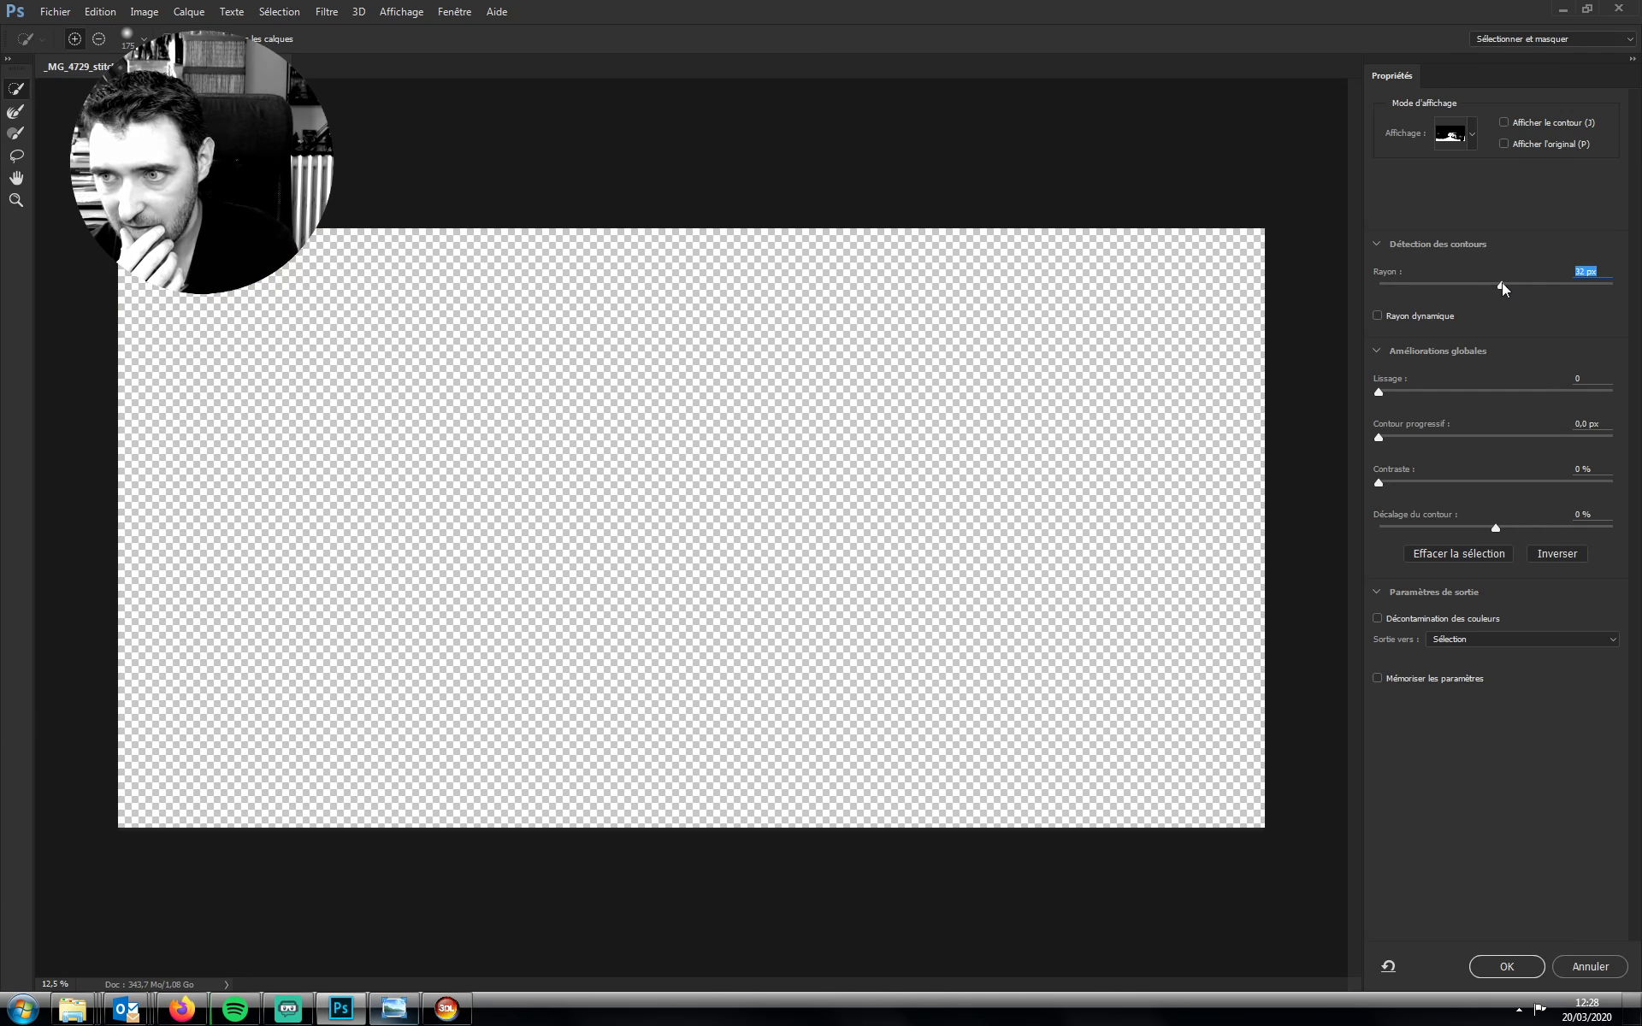
pyautogui.moveTo(1501, 286); pyautogui.dragTo(1507, 284)
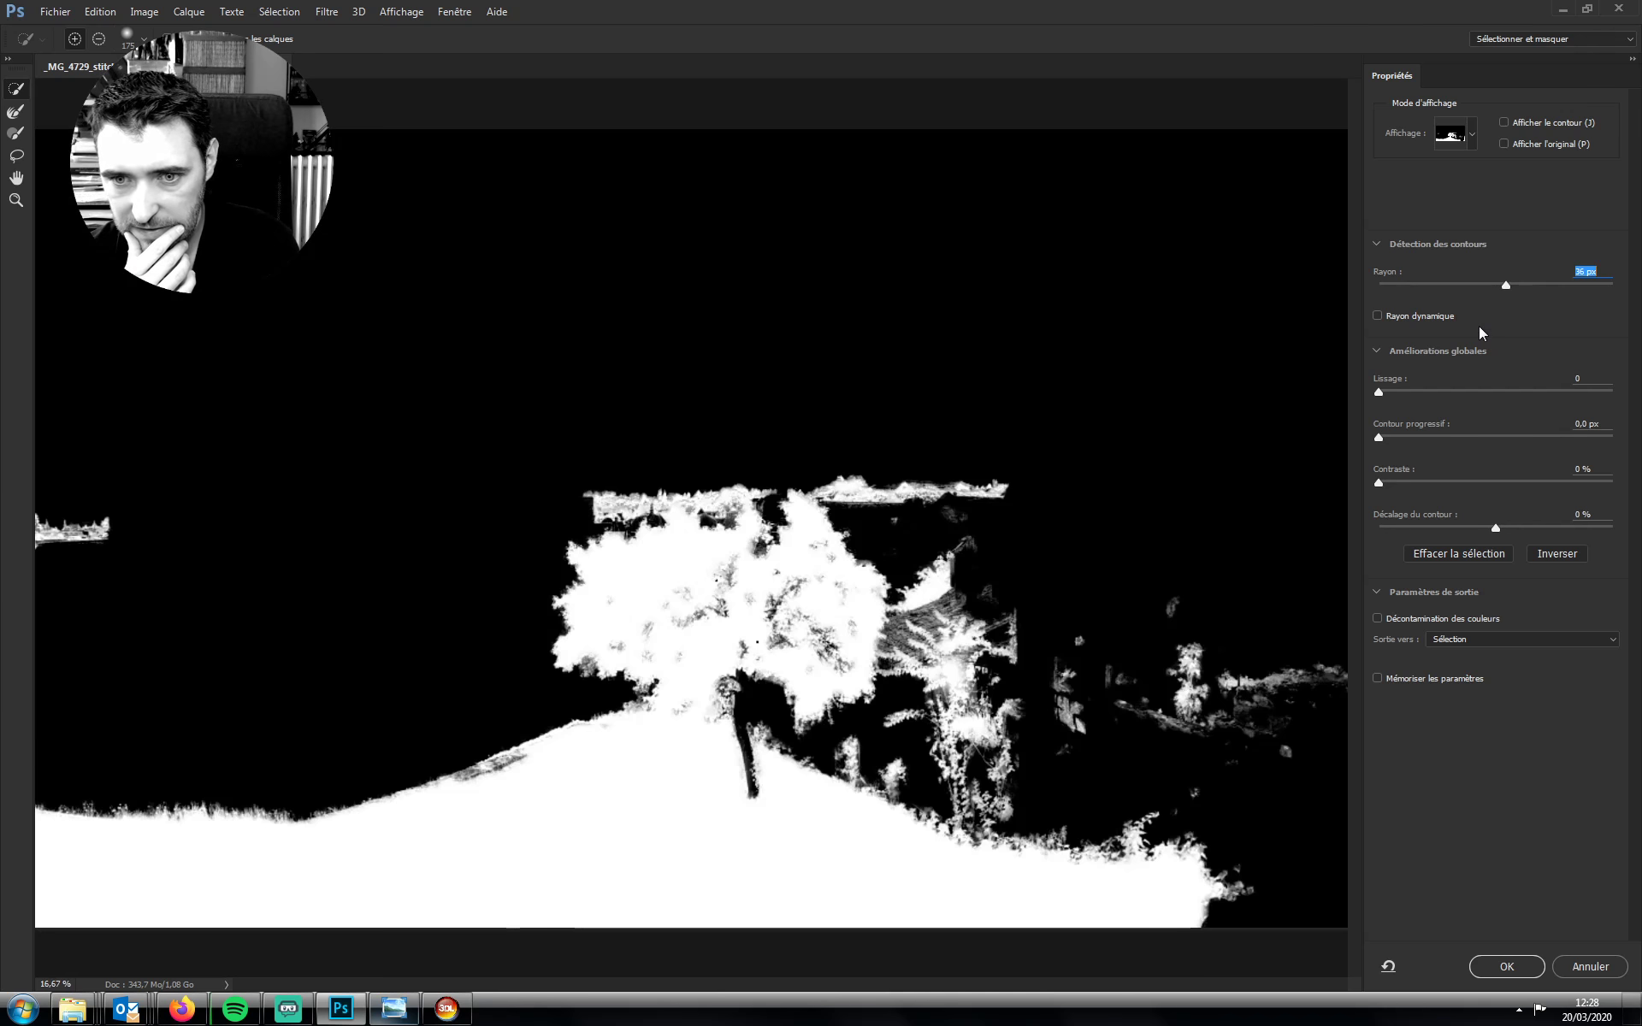
pyautogui.click(932, 751)
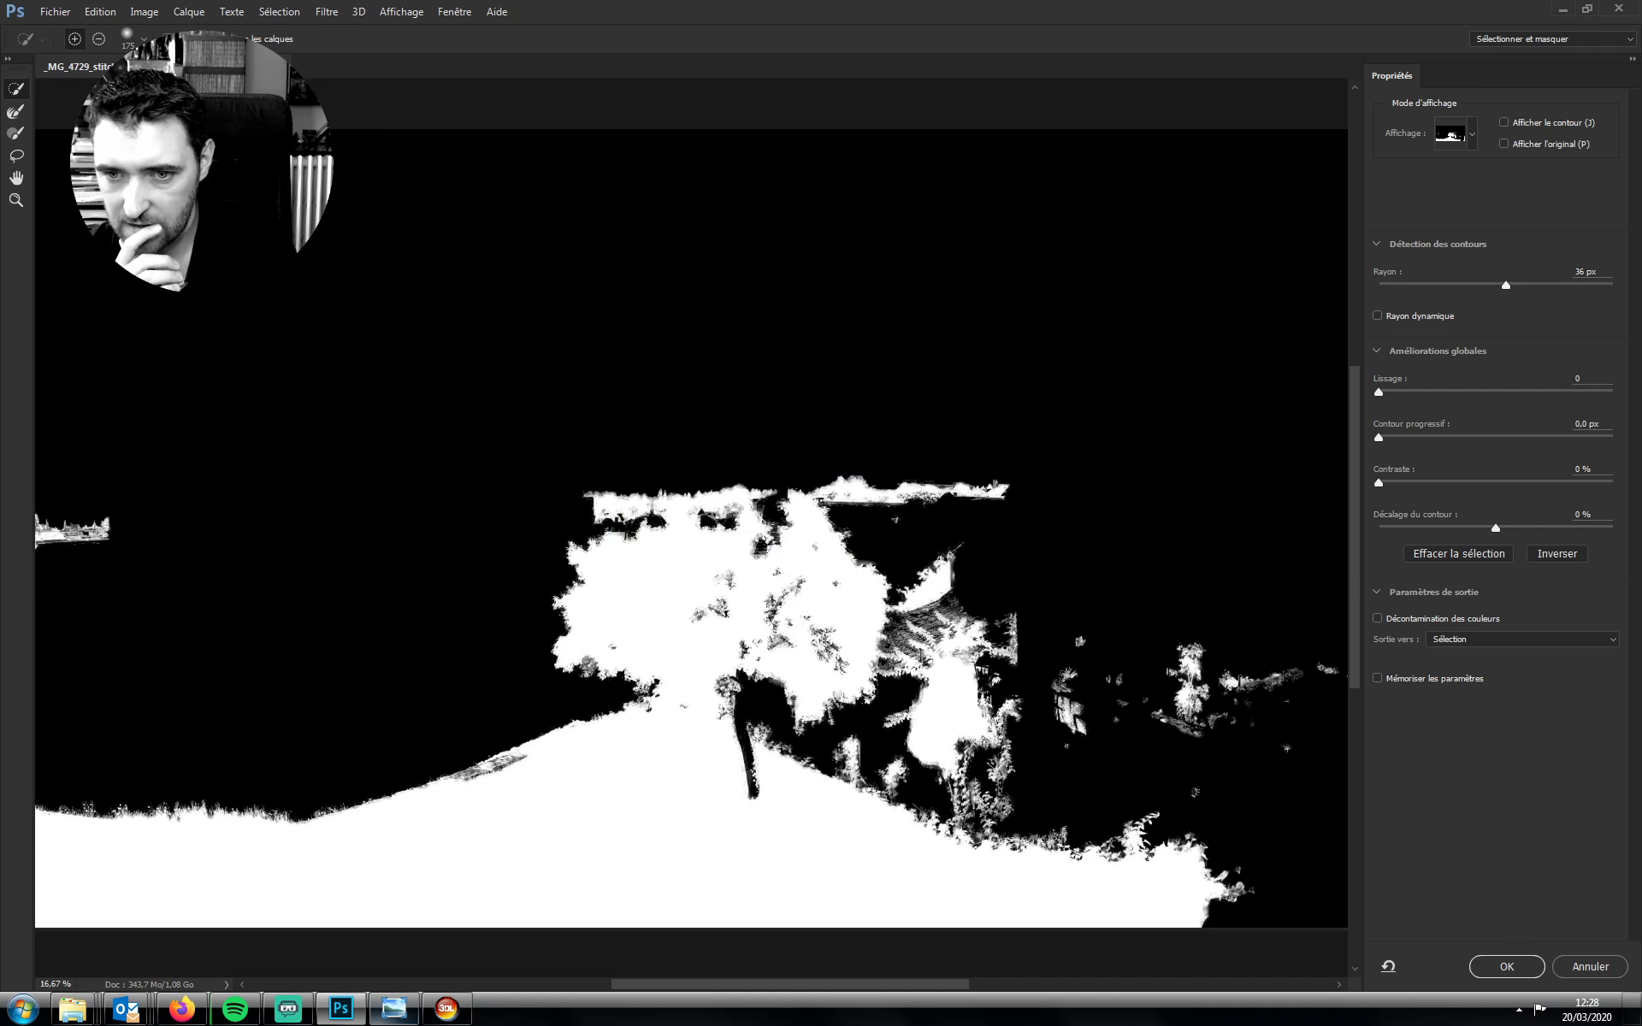
pyautogui.click(1515, 961)
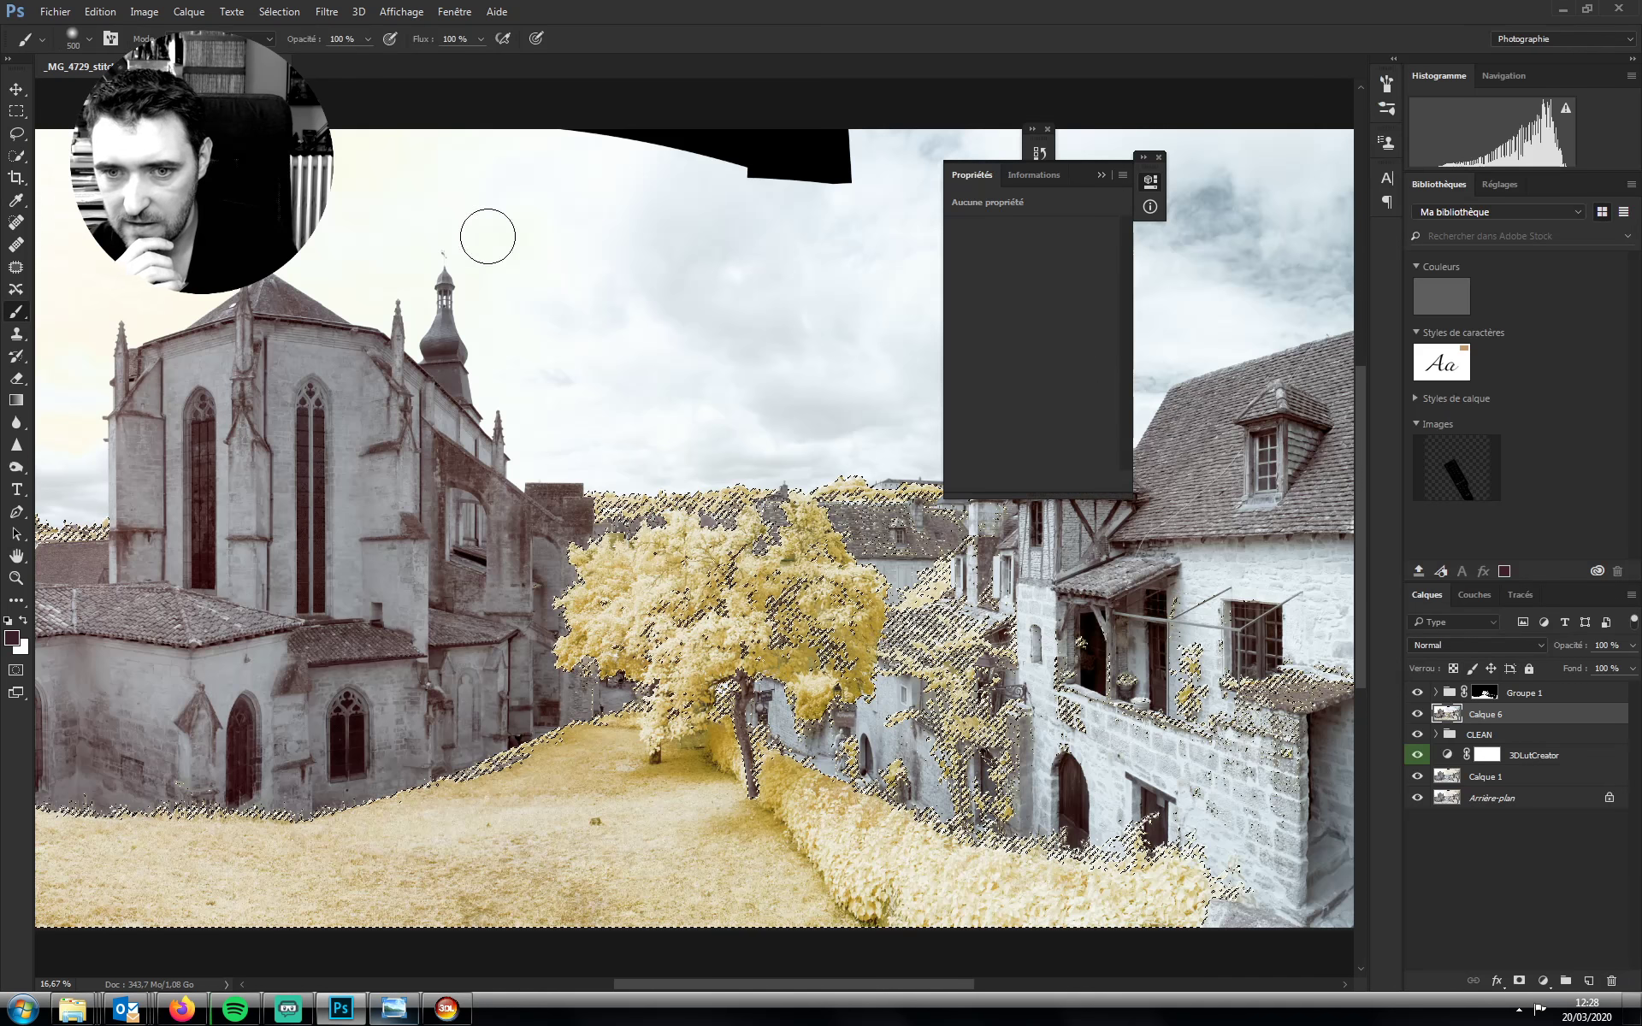
# Refine the original vegetation selection in Select and Mask with an edge-detection radius of 29 px and output it as a selection
pyautogui.click(278, 11)
pyautogui.click(678, 377)
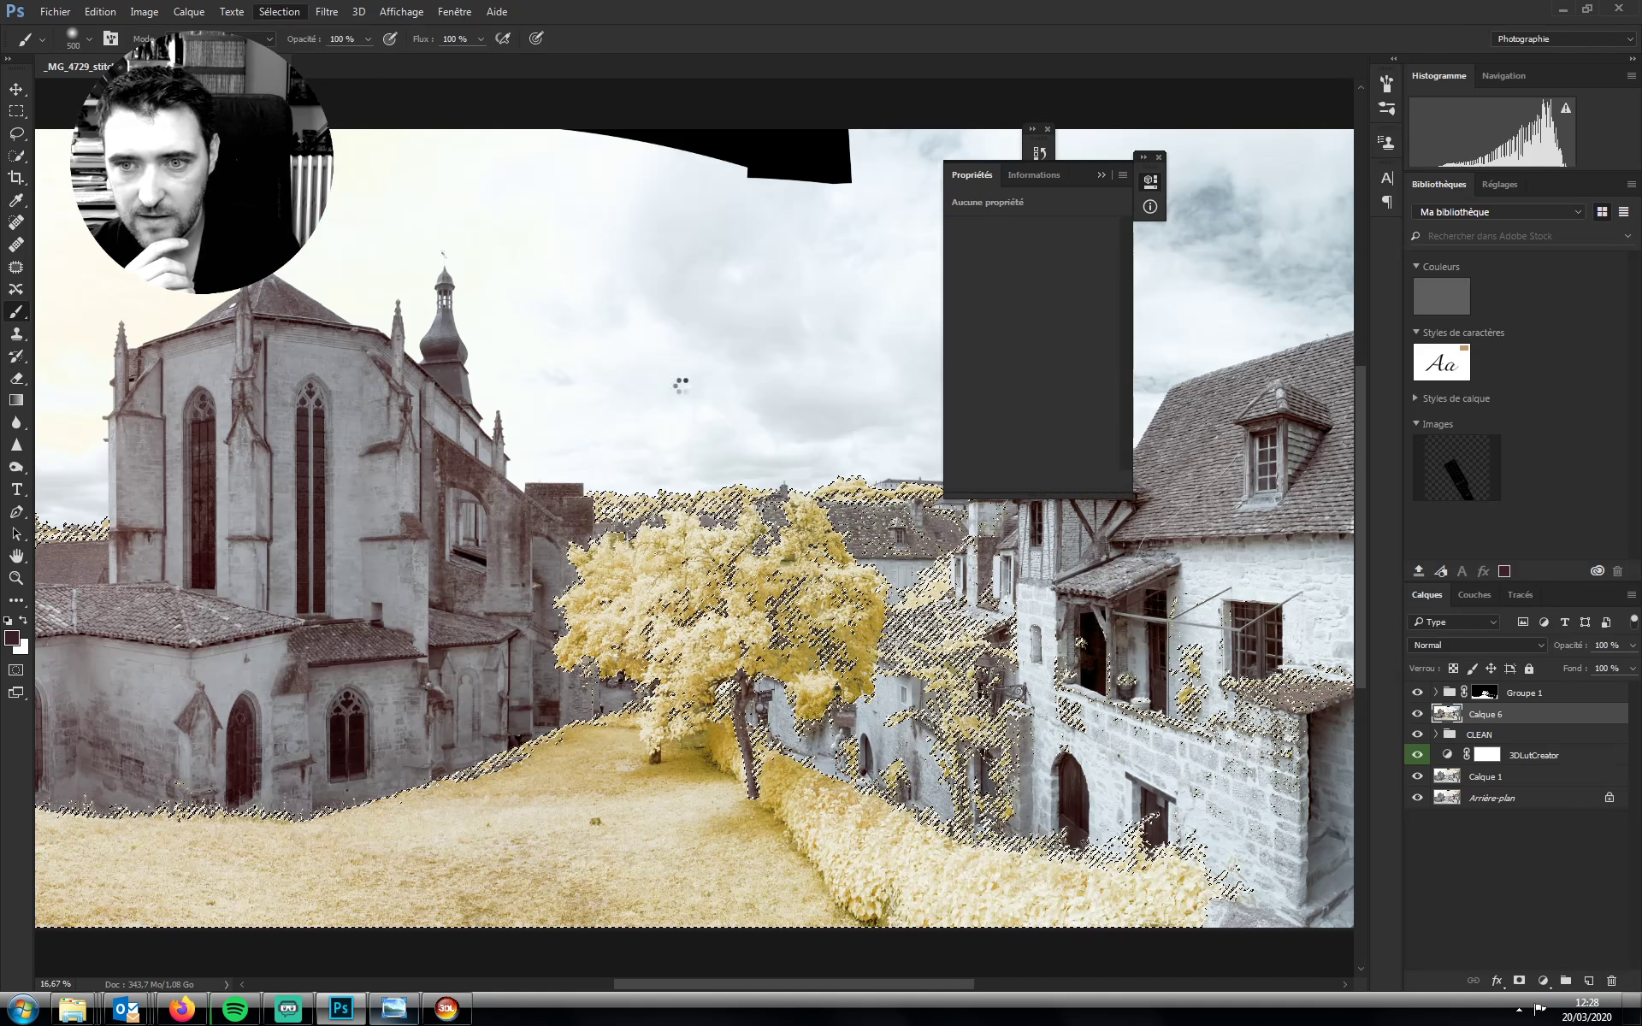
pyautogui.hotkey('alt', 'ctrl', 'r')
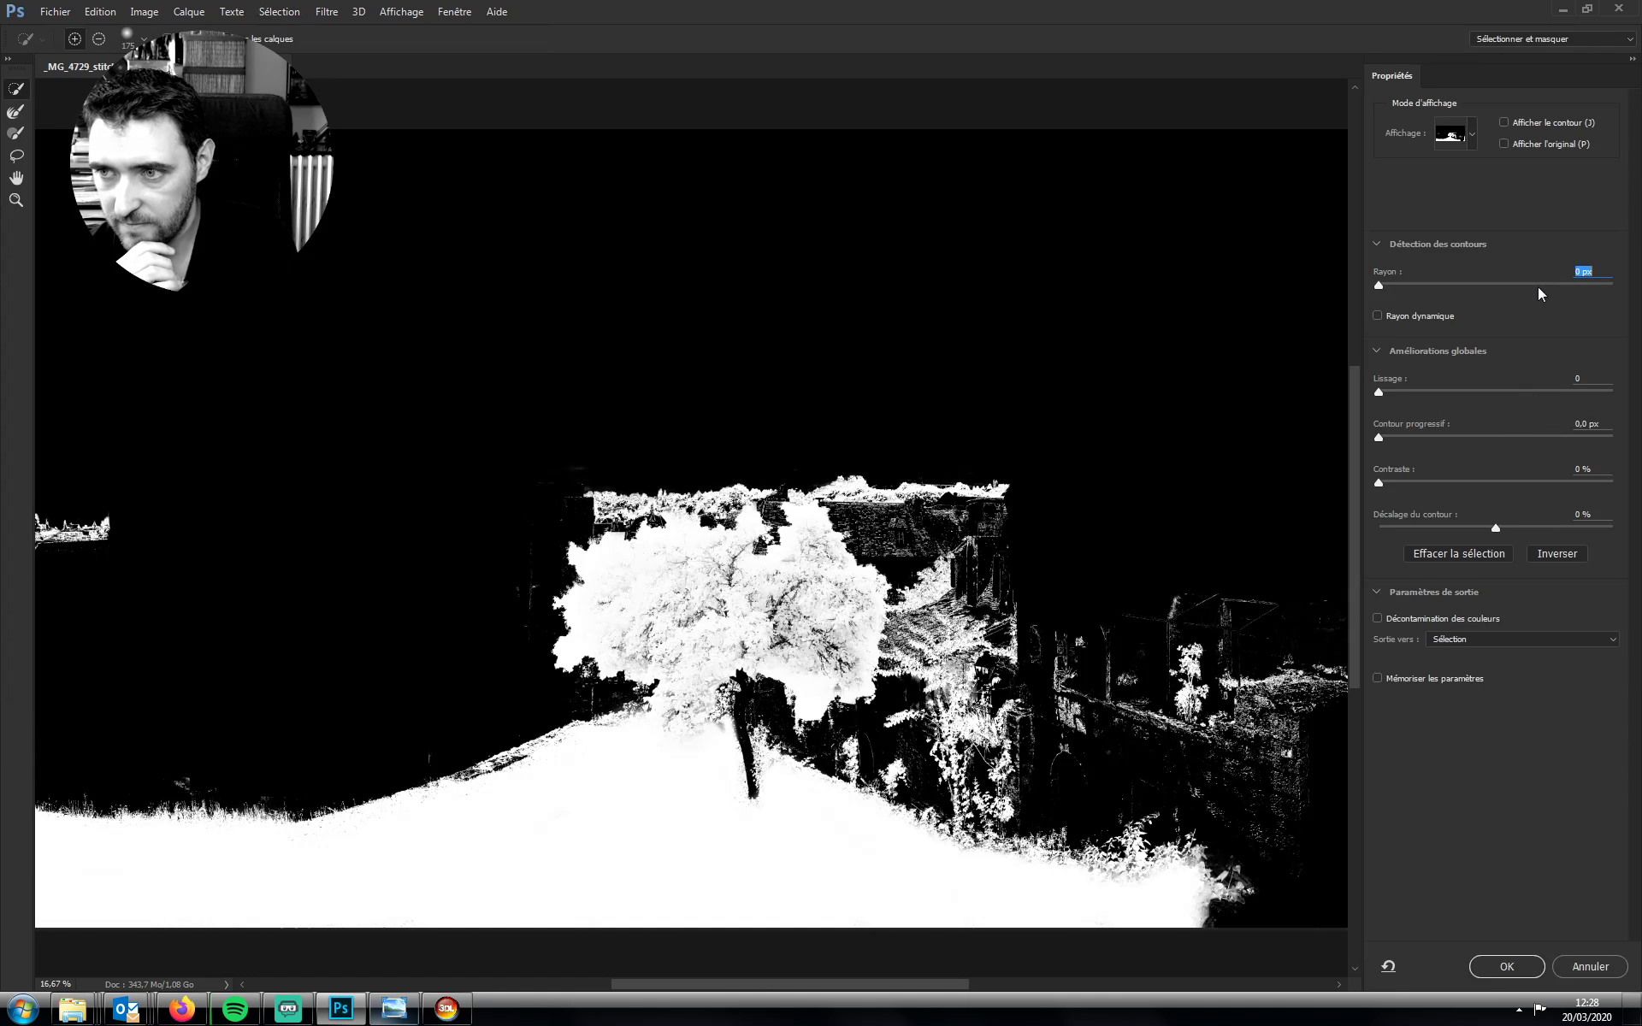
pyautogui.click(1537, 285)
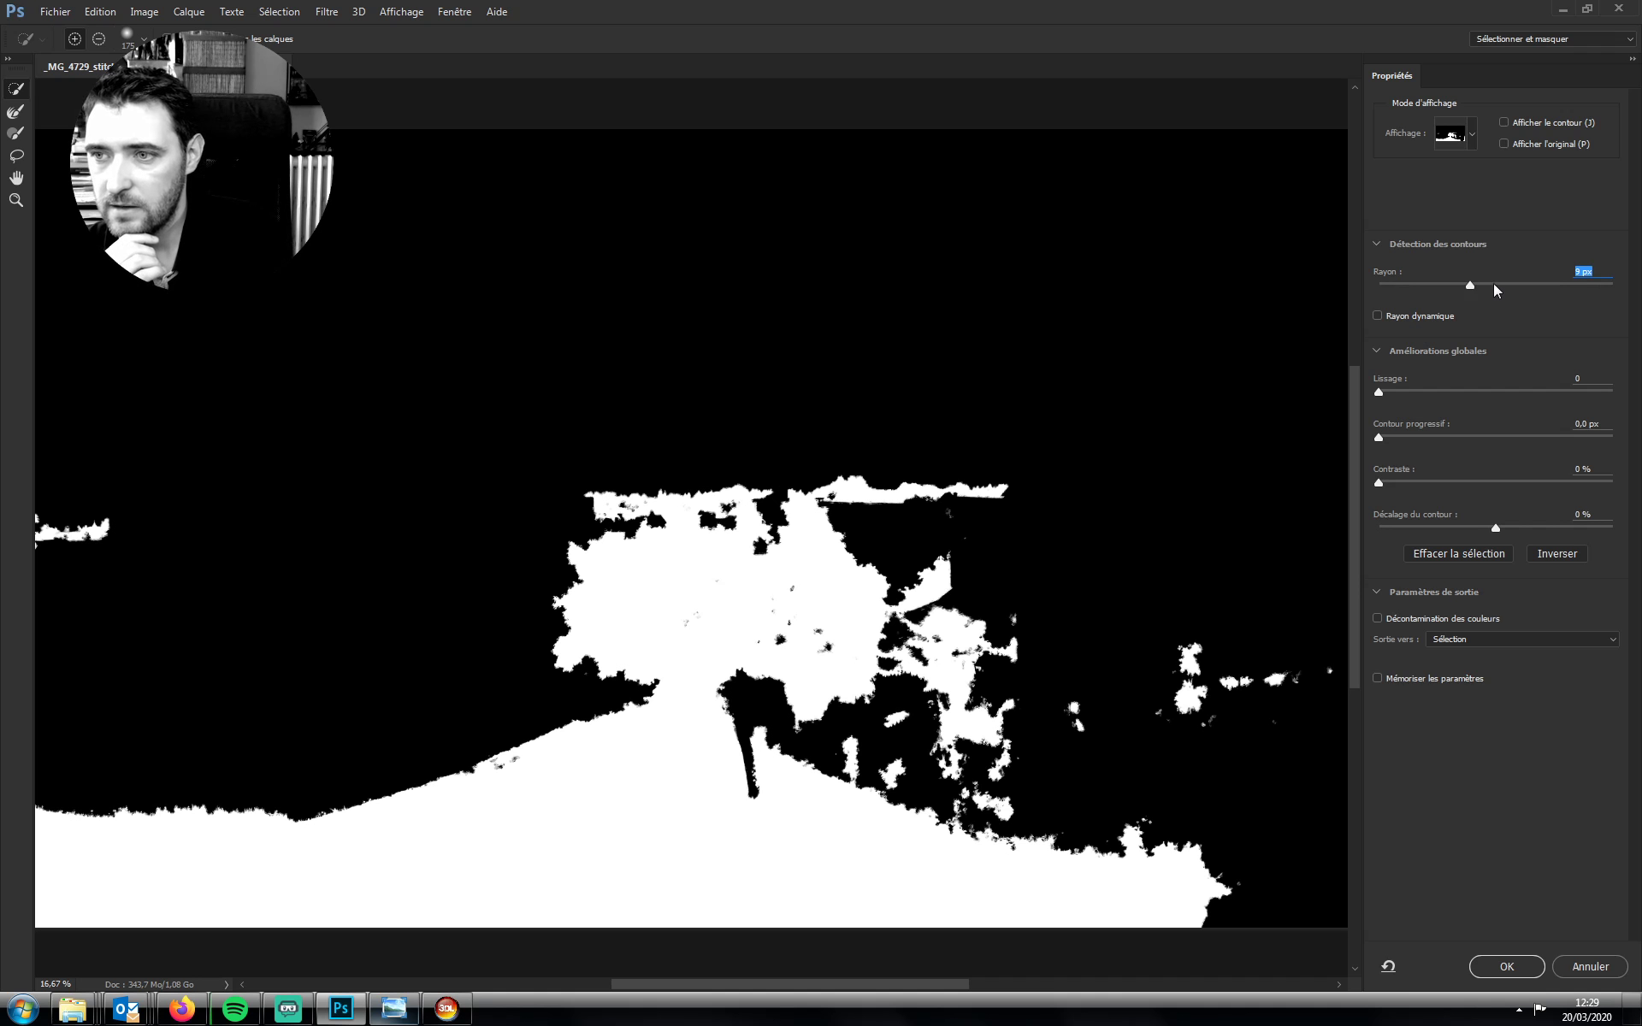
pyautogui.click(1495, 285)
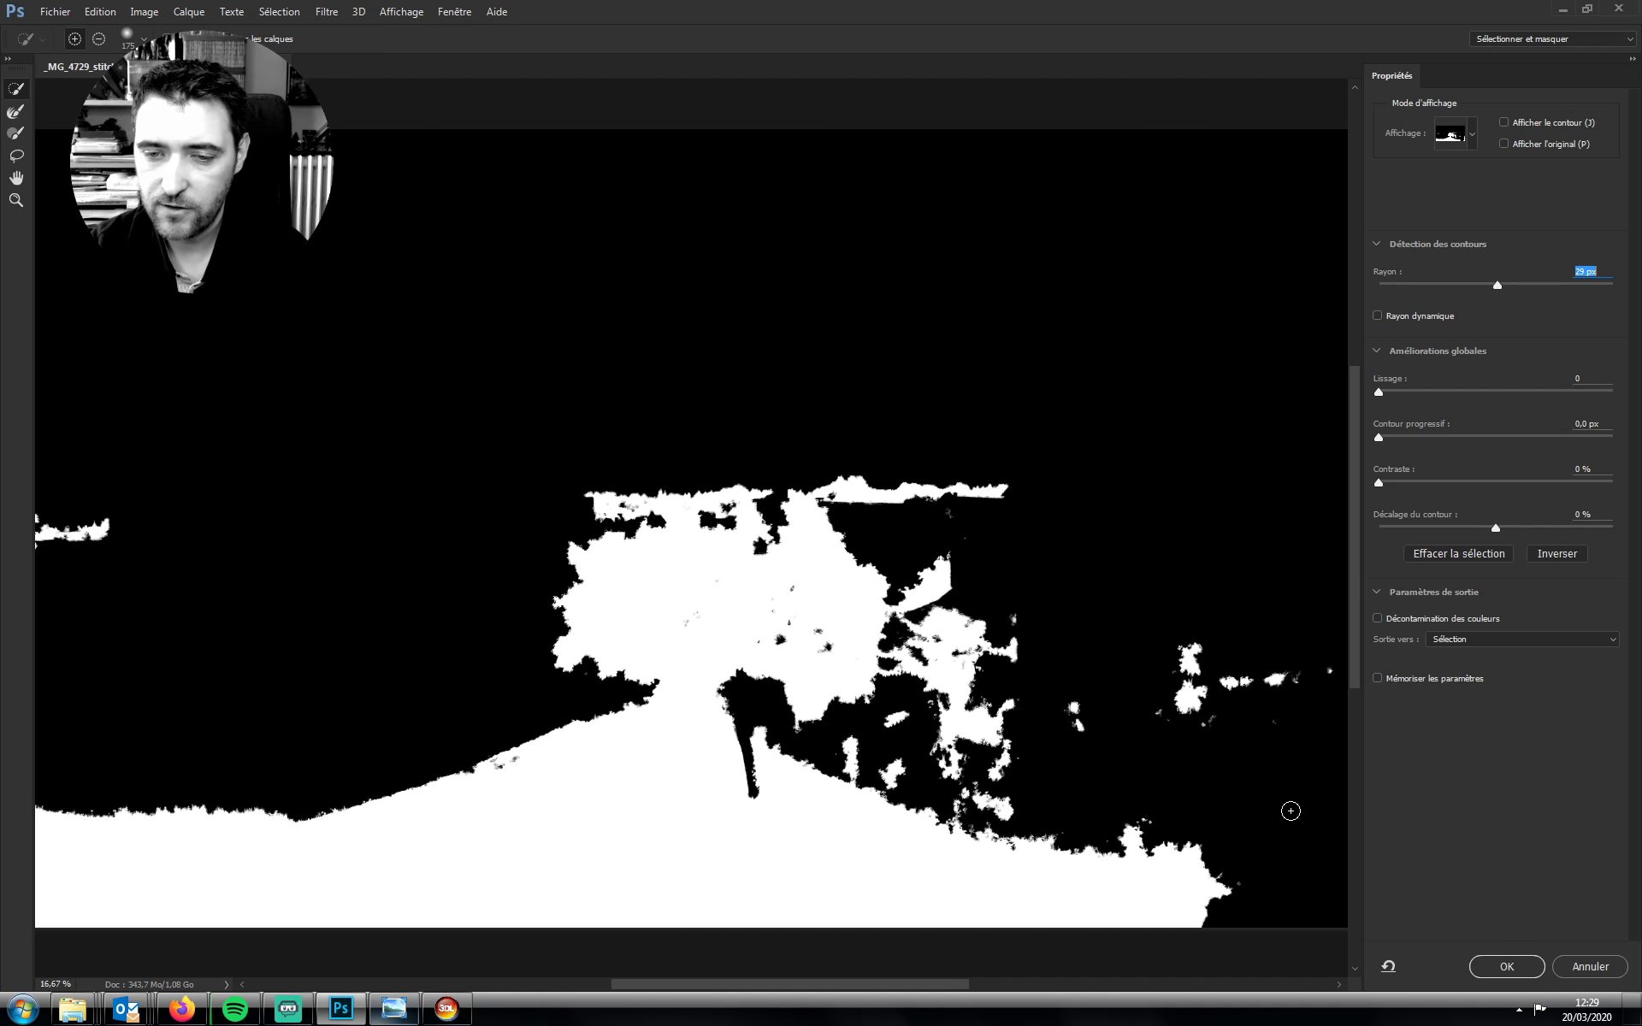
pyautogui.hotkey('ctrl', '+')
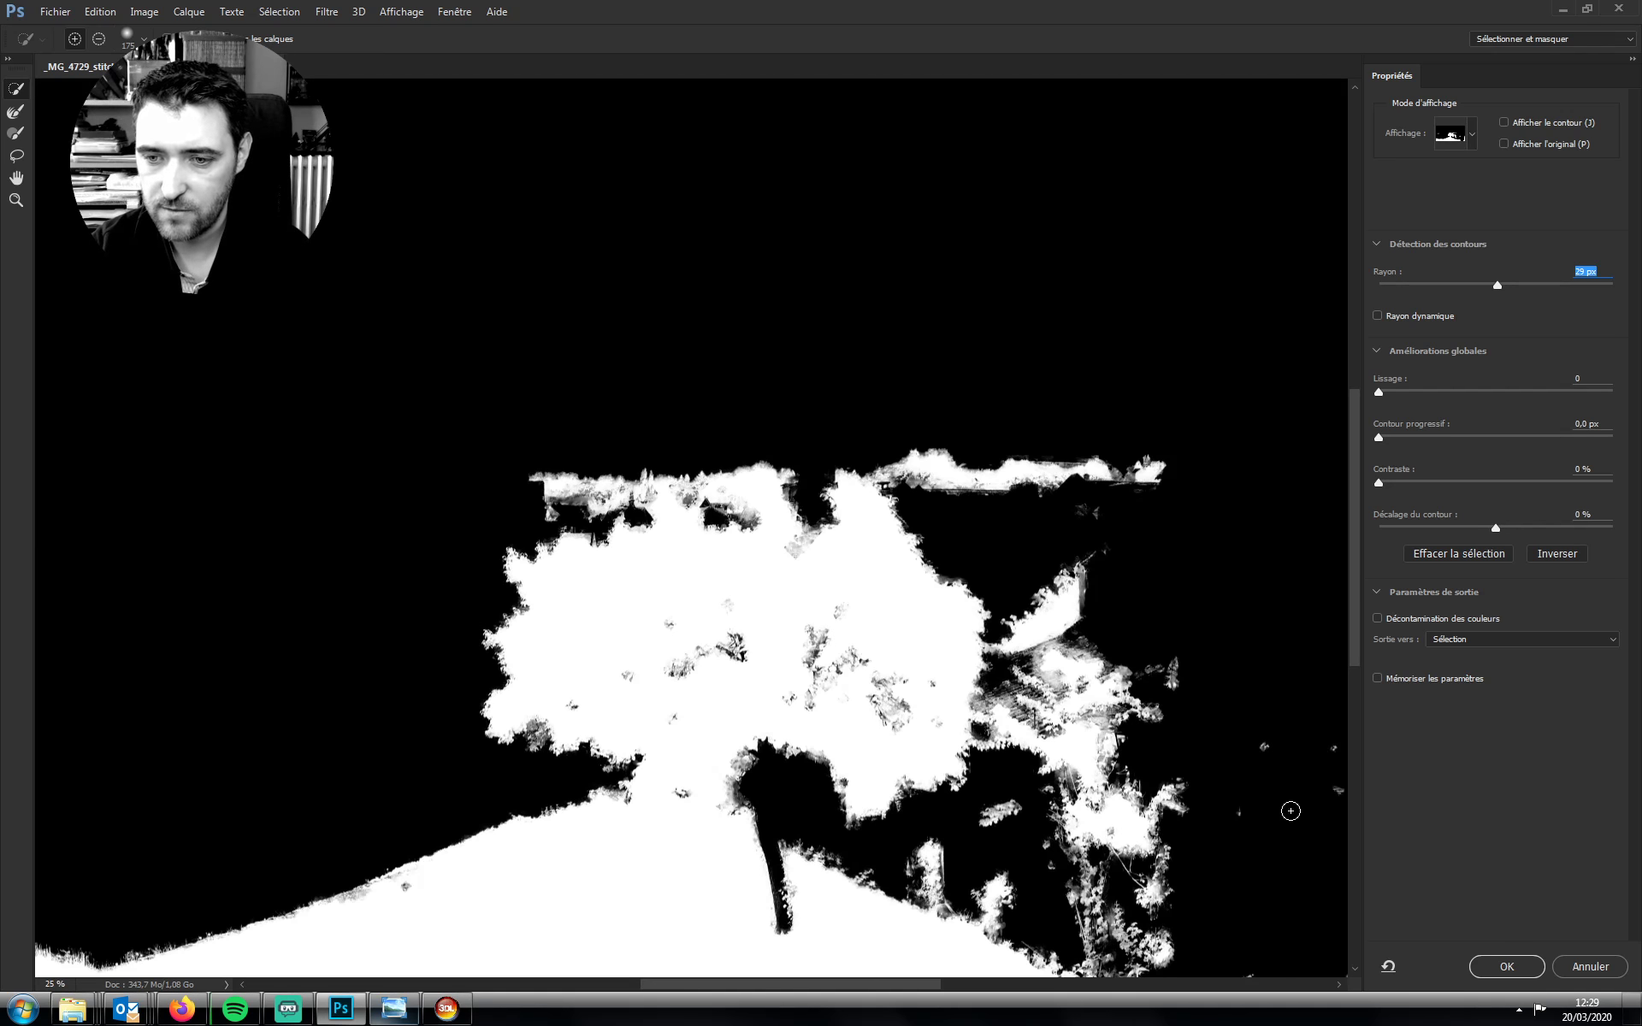
pyautogui.hotkey('ctrl', '-')
pyautogui.hotkey('ctrl', '-')
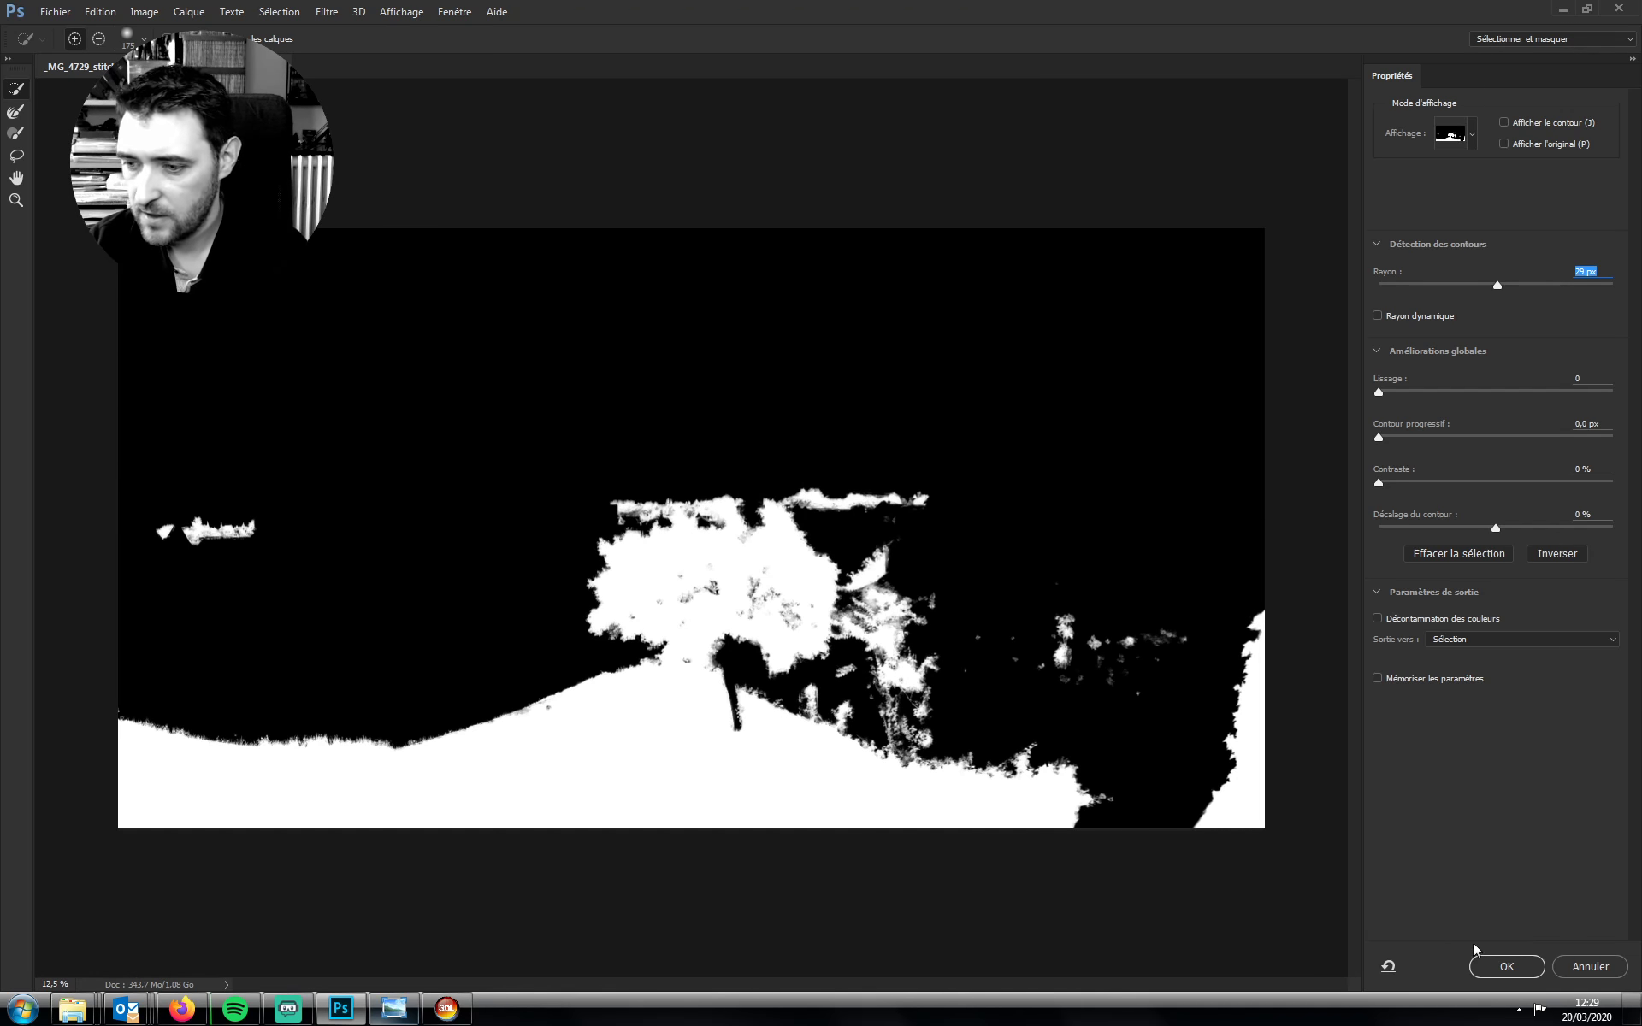
pyautogui.click(1505, 966)
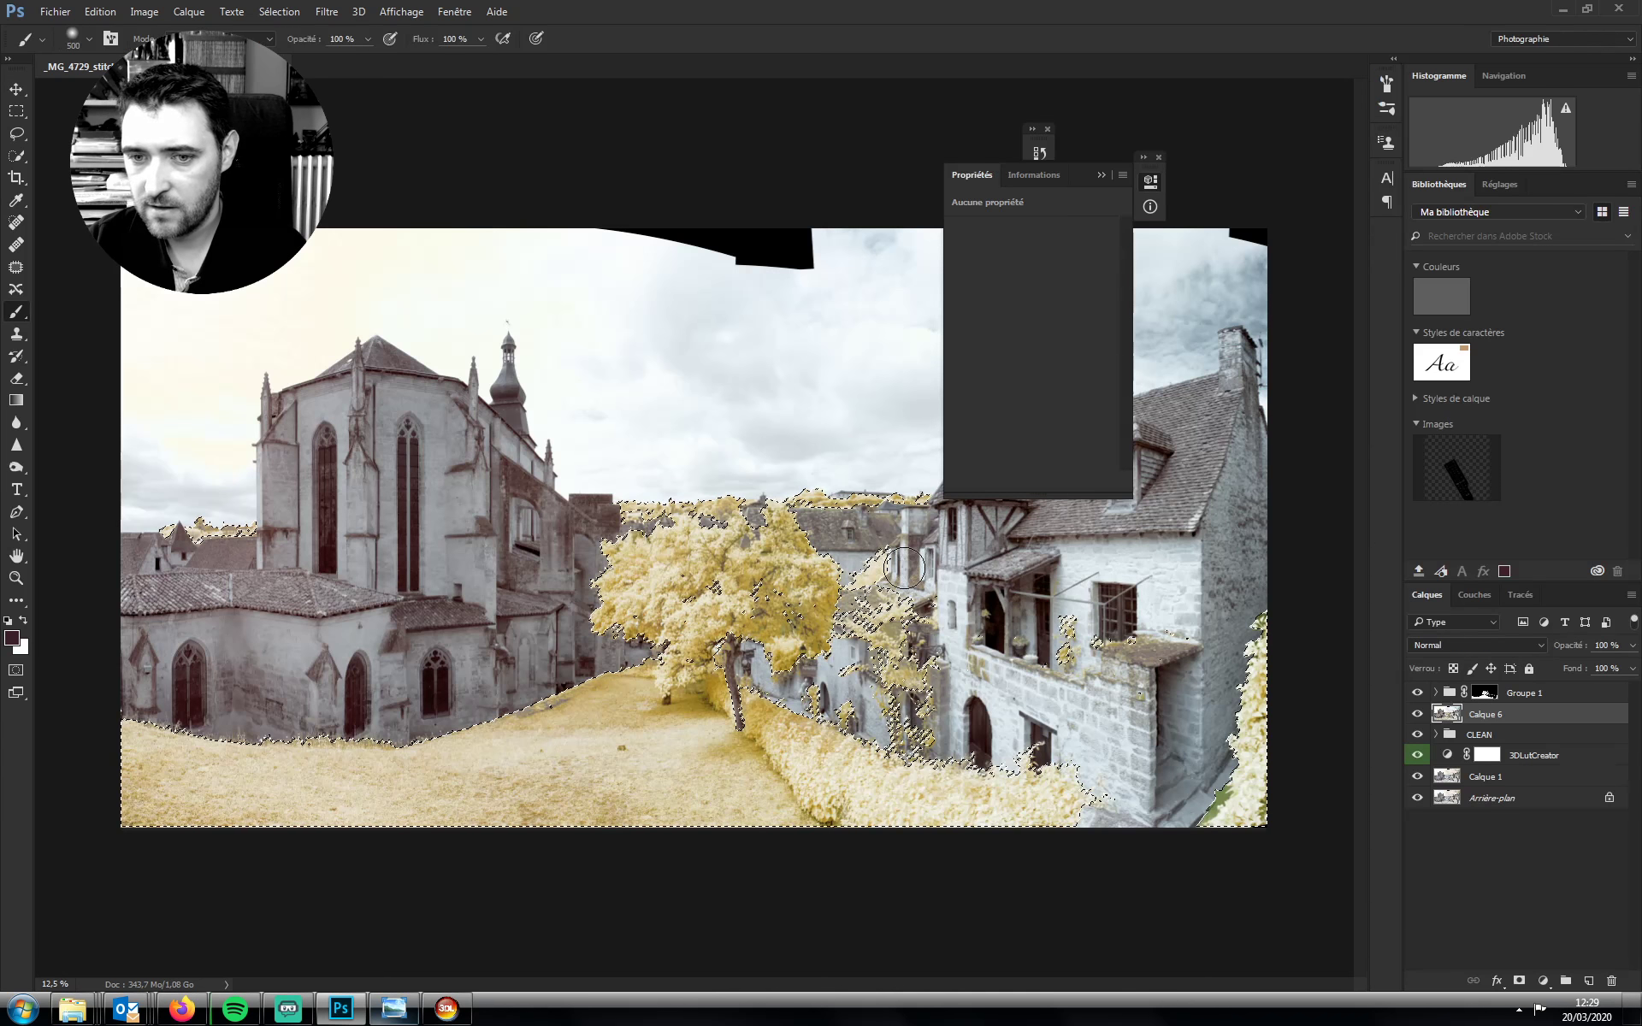
# Create a new group above Groupe 1 and give it a mask from the refined selection
pyautogui.click(1498, 695)
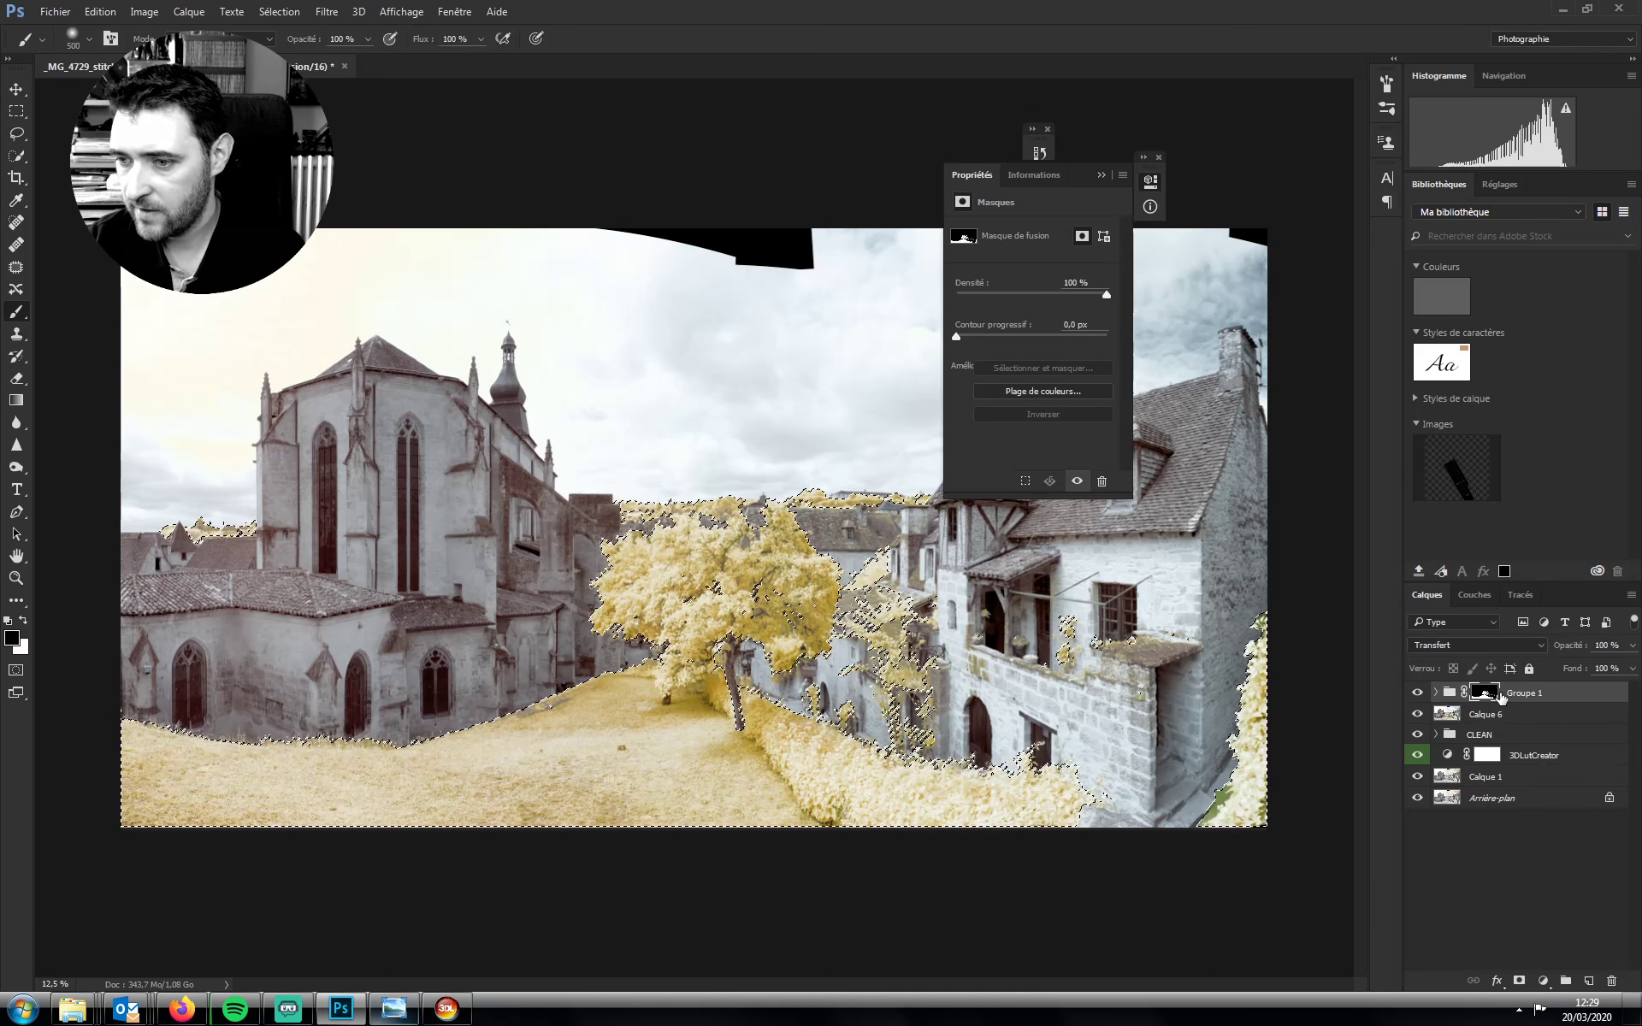
pyautogui.click(1565, 981)
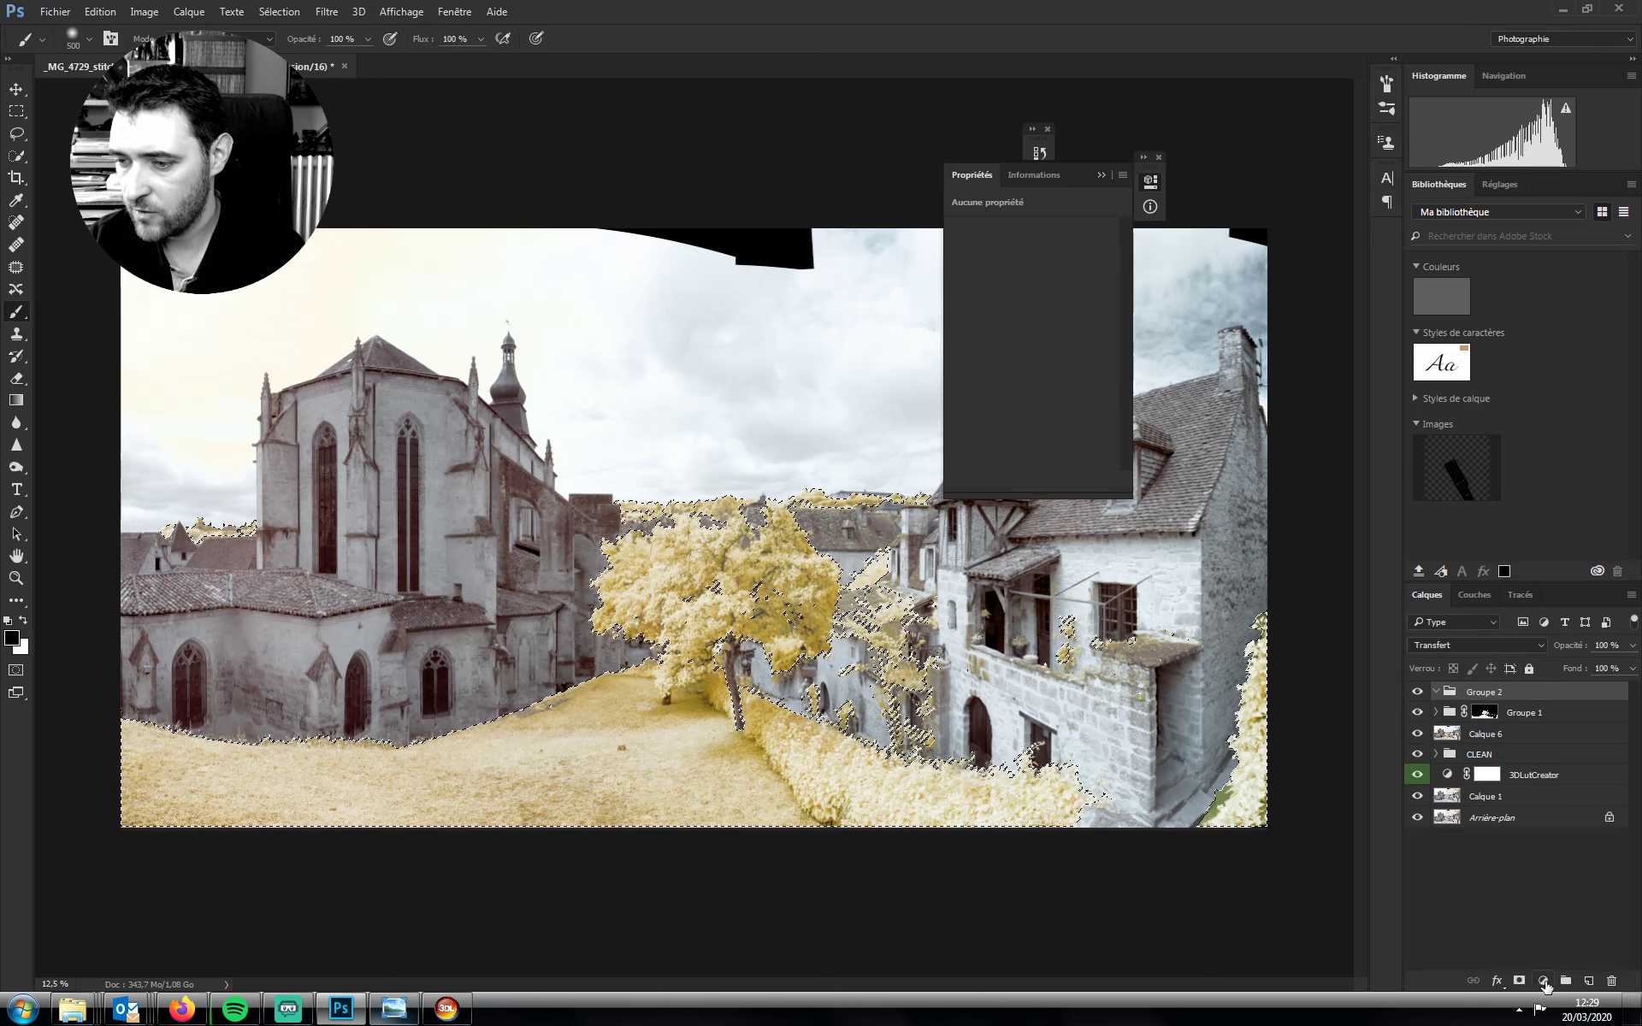
pyautogui.click(1518, 981)
# Give Groupe 1 the red colour label and hide the group
pyautogui.rightClick(1505, 694)
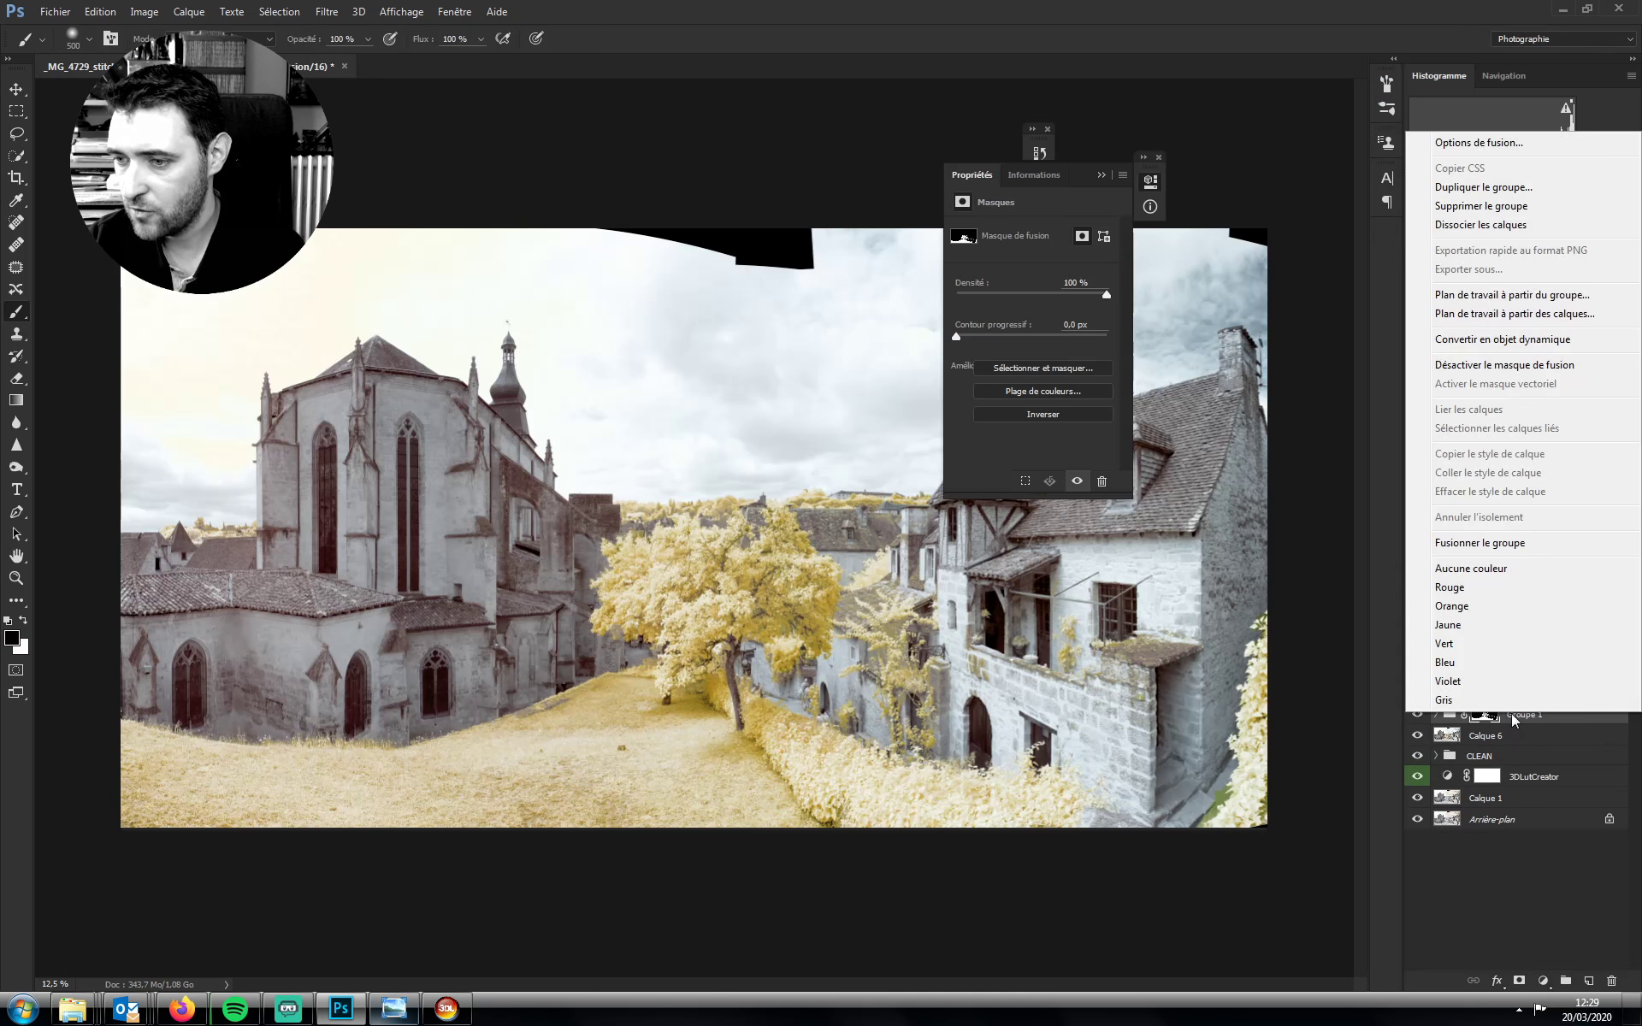
pyautogui.click(1450, 586)
pyautogui.click(1417, 714)
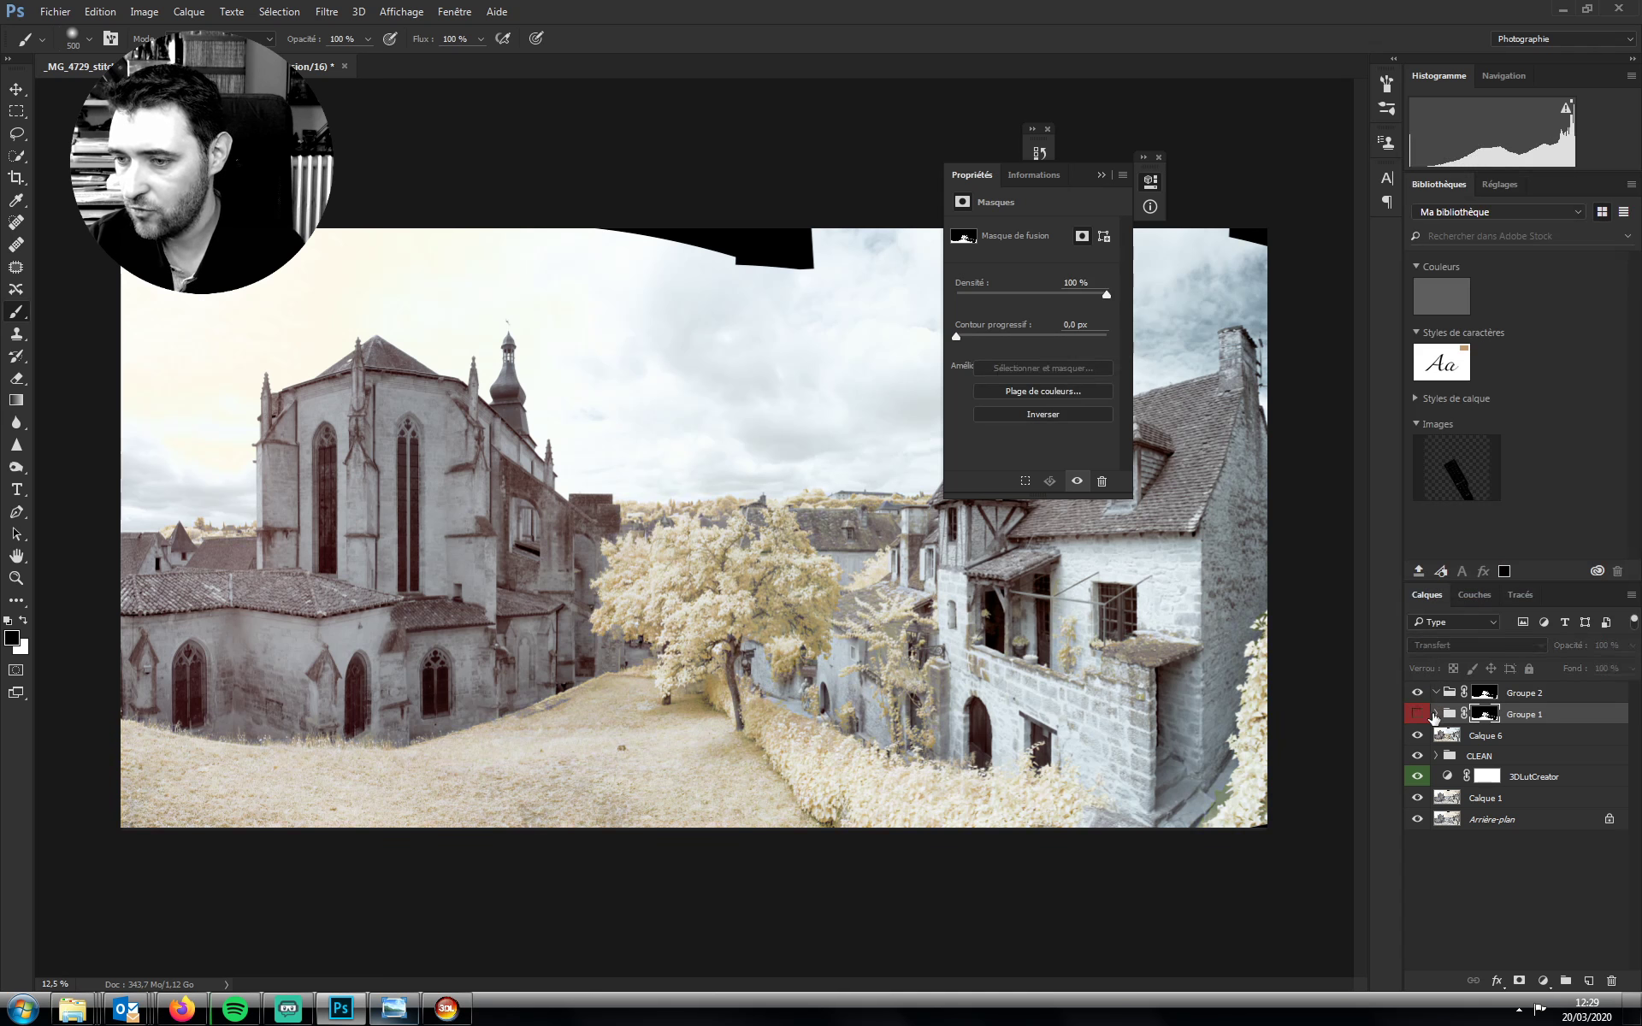
# Move the colour transfer curve and Courbes 1 from Groupe 1 into Groupe 2, and collapse Groupe 1
pyautogui.click(1439, 713)
pyautogui.click(1435, 714)
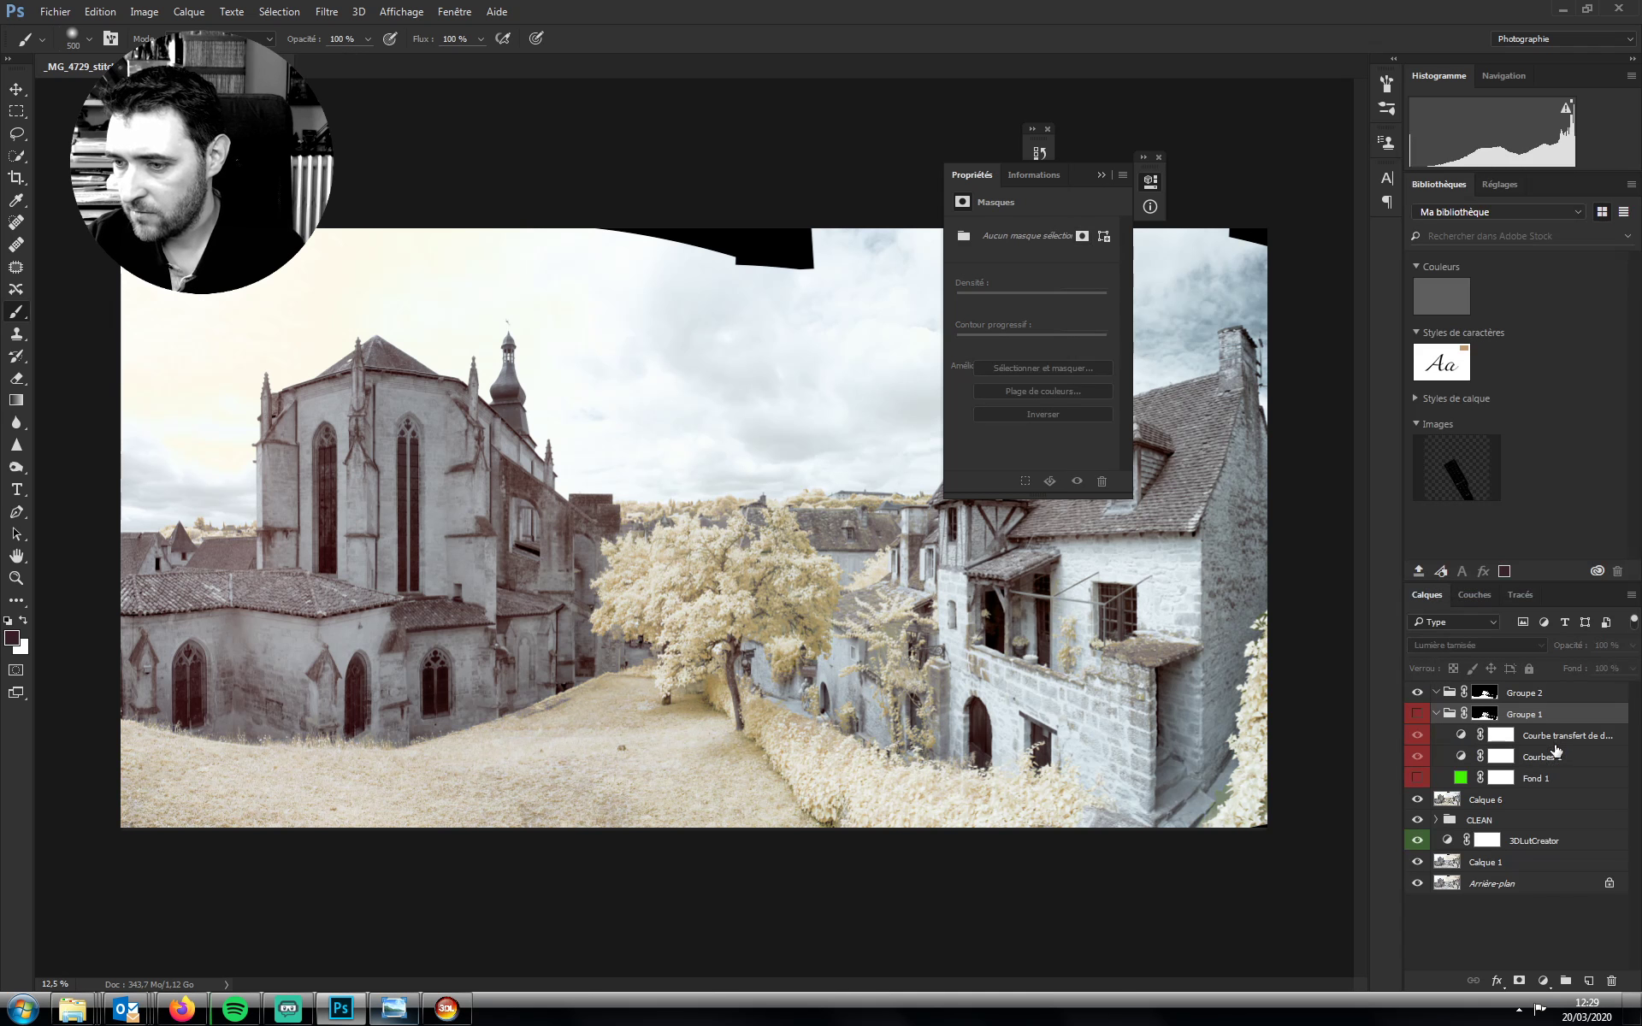
pyautogui.click(1554, 740)
pyautogui.keyDown('shift'); pyautogui.click(1545, 757); pyautogui.keyUp('shift')
pyautogui.moveTo(1546, 757); pyautogui.dragTo(1546, 701)
pyautogui.rightClick(1546, 701)
pyautogui.click(1403, 788)
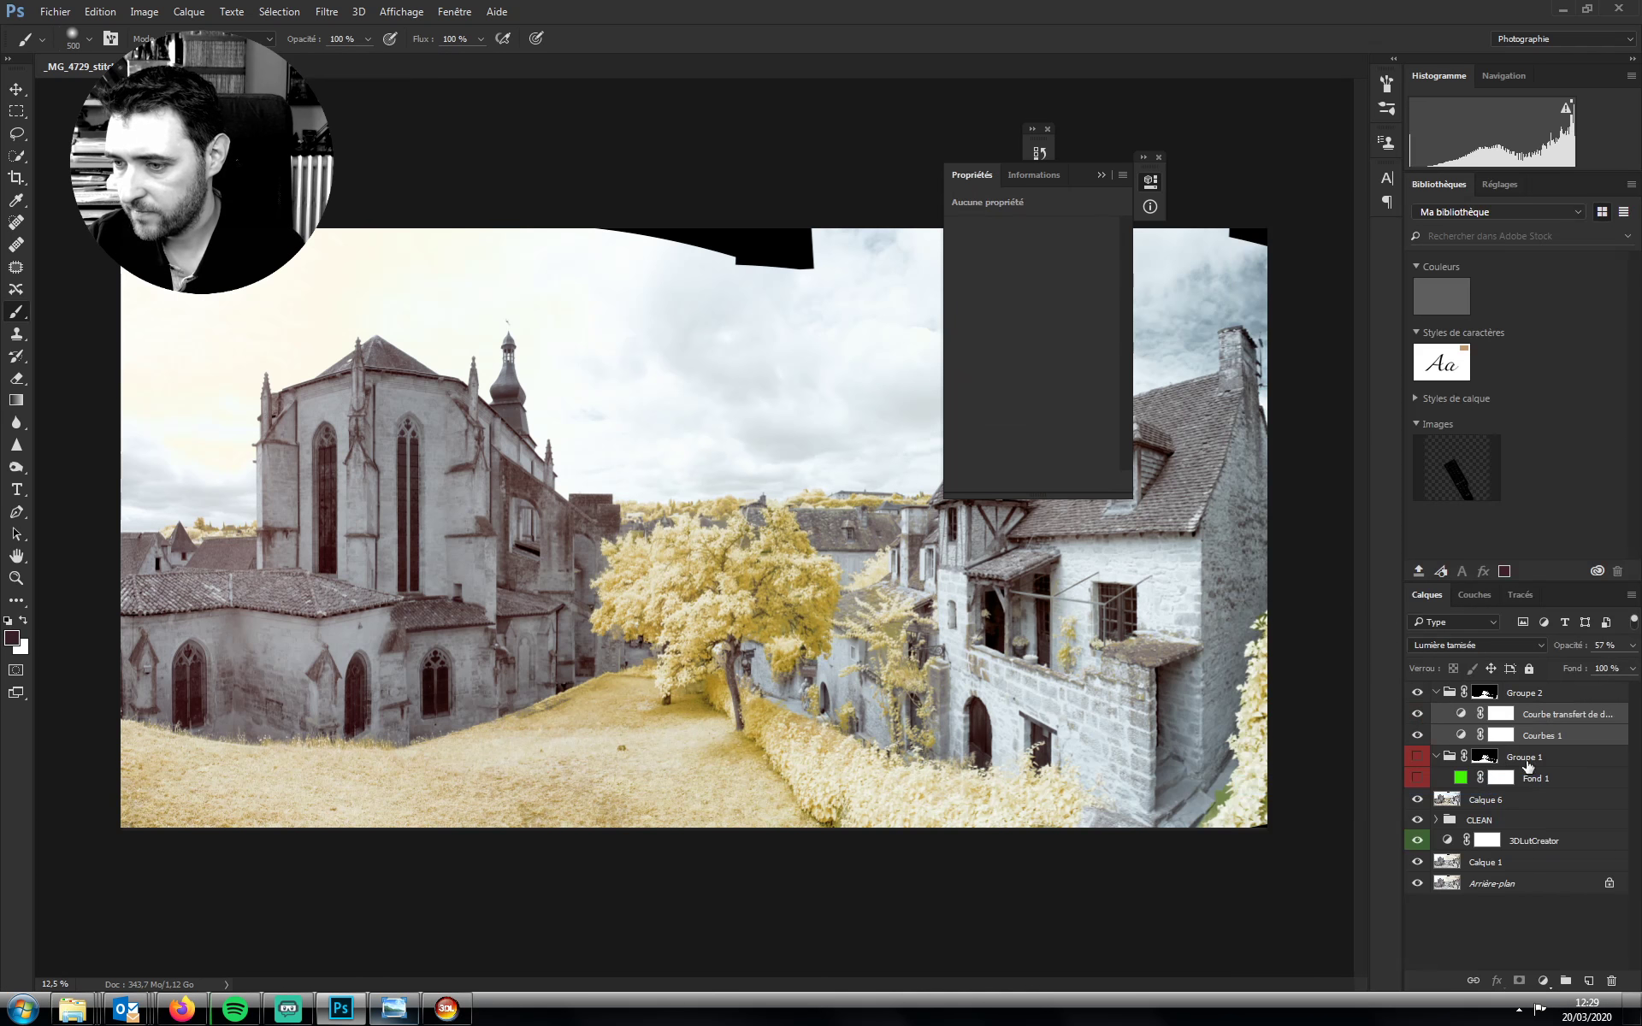
pyautogui.click(1485, 757)
pyautogui.click(1436, 758)
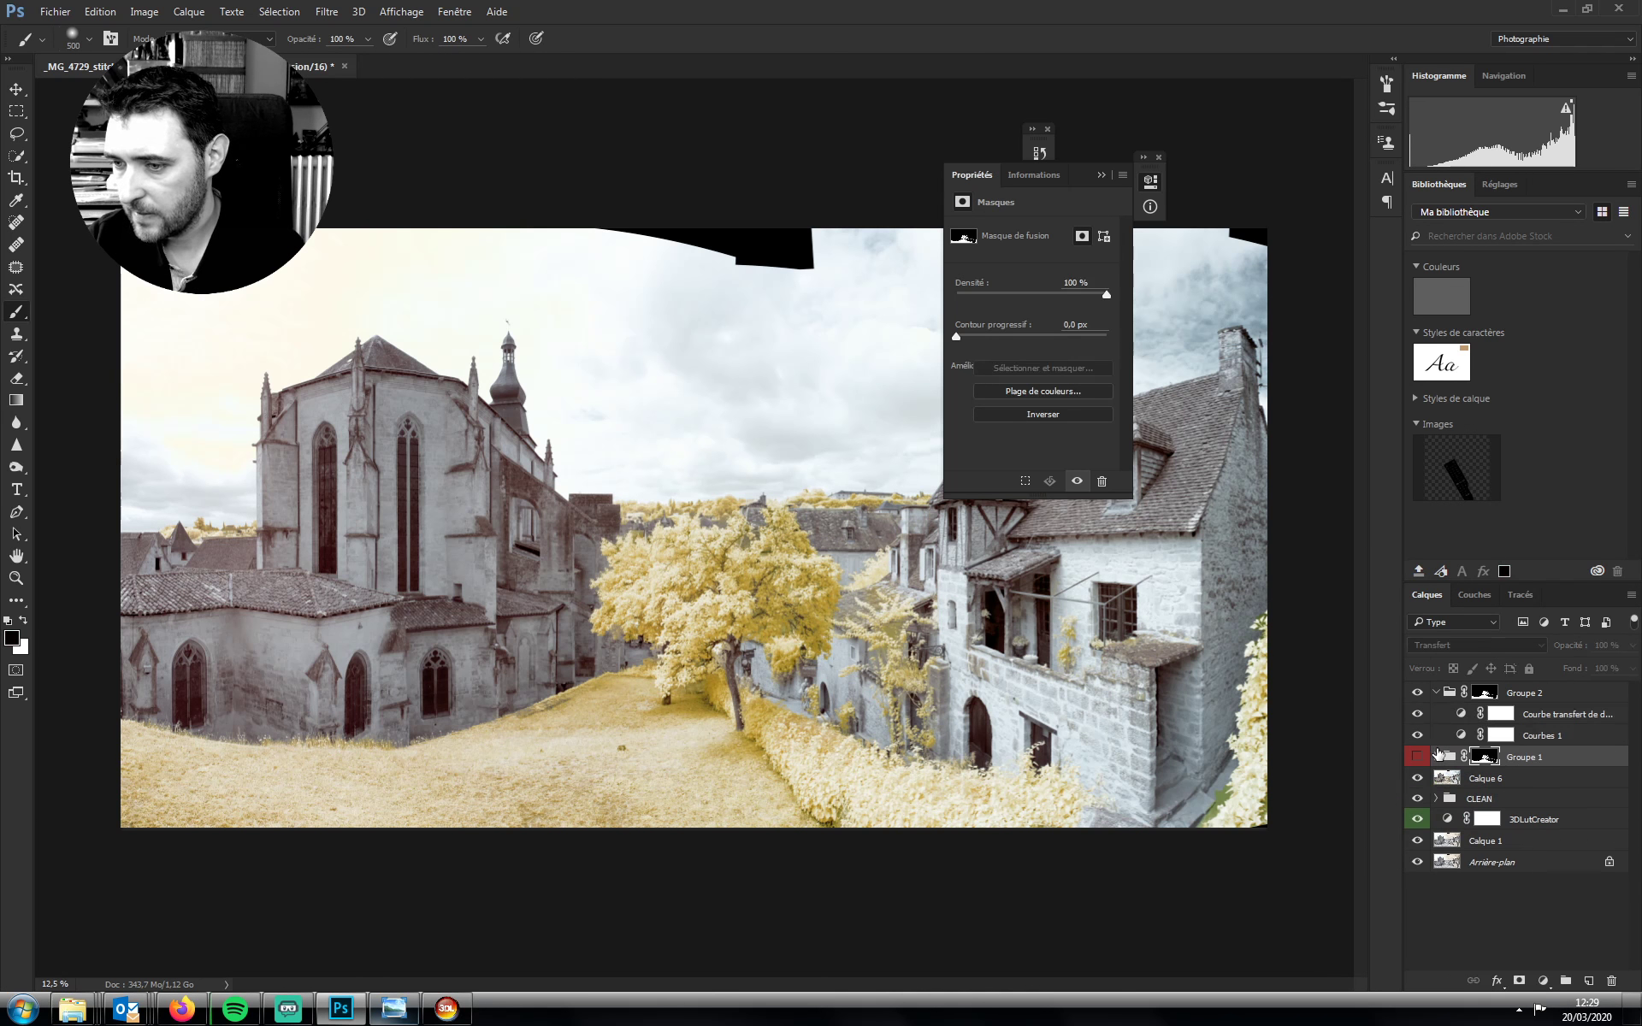
# Compare the masks of Groupe 1 and Groupe 2 by displaying each one alone
pyautogui.keyDown('alt'); pyautogui.click(1485, 756); pyautogui.keyUp('alt')
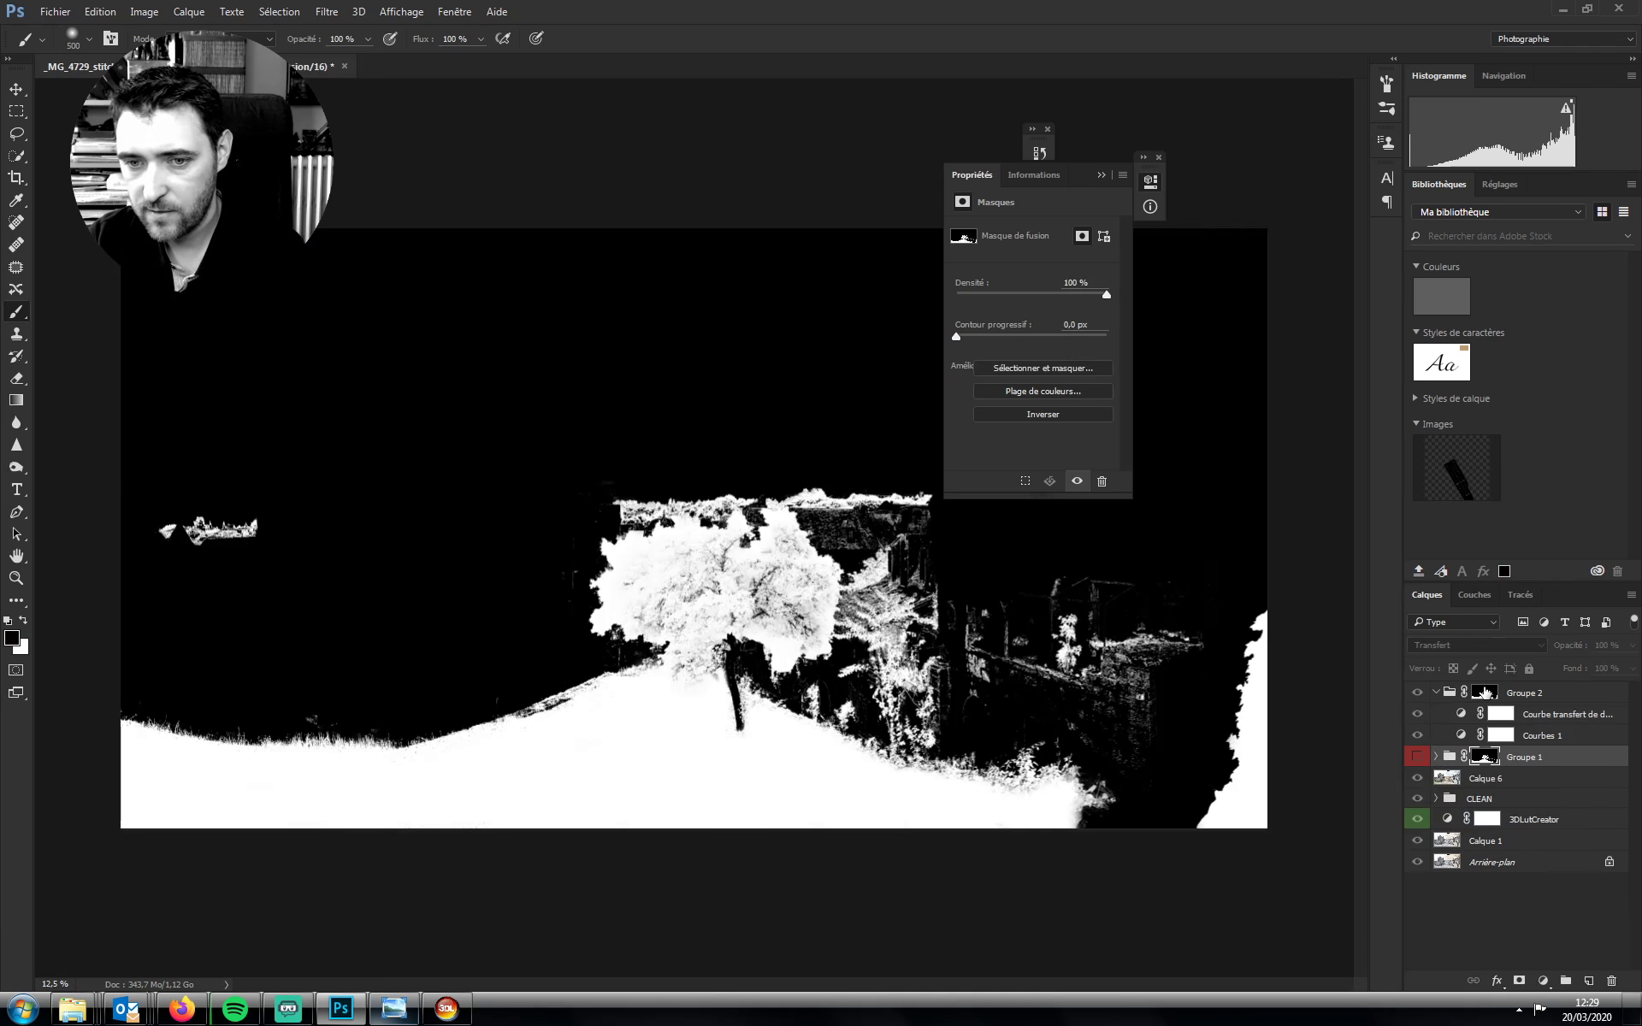
pyautogui.keyDown('alt'); pyautogui.click(1484, 693); pyautogui.keyUp('alt')
pyautogui.keyDown('alt'); pyautogui.click(1489, 758); pyautogui.keyUp('alt')
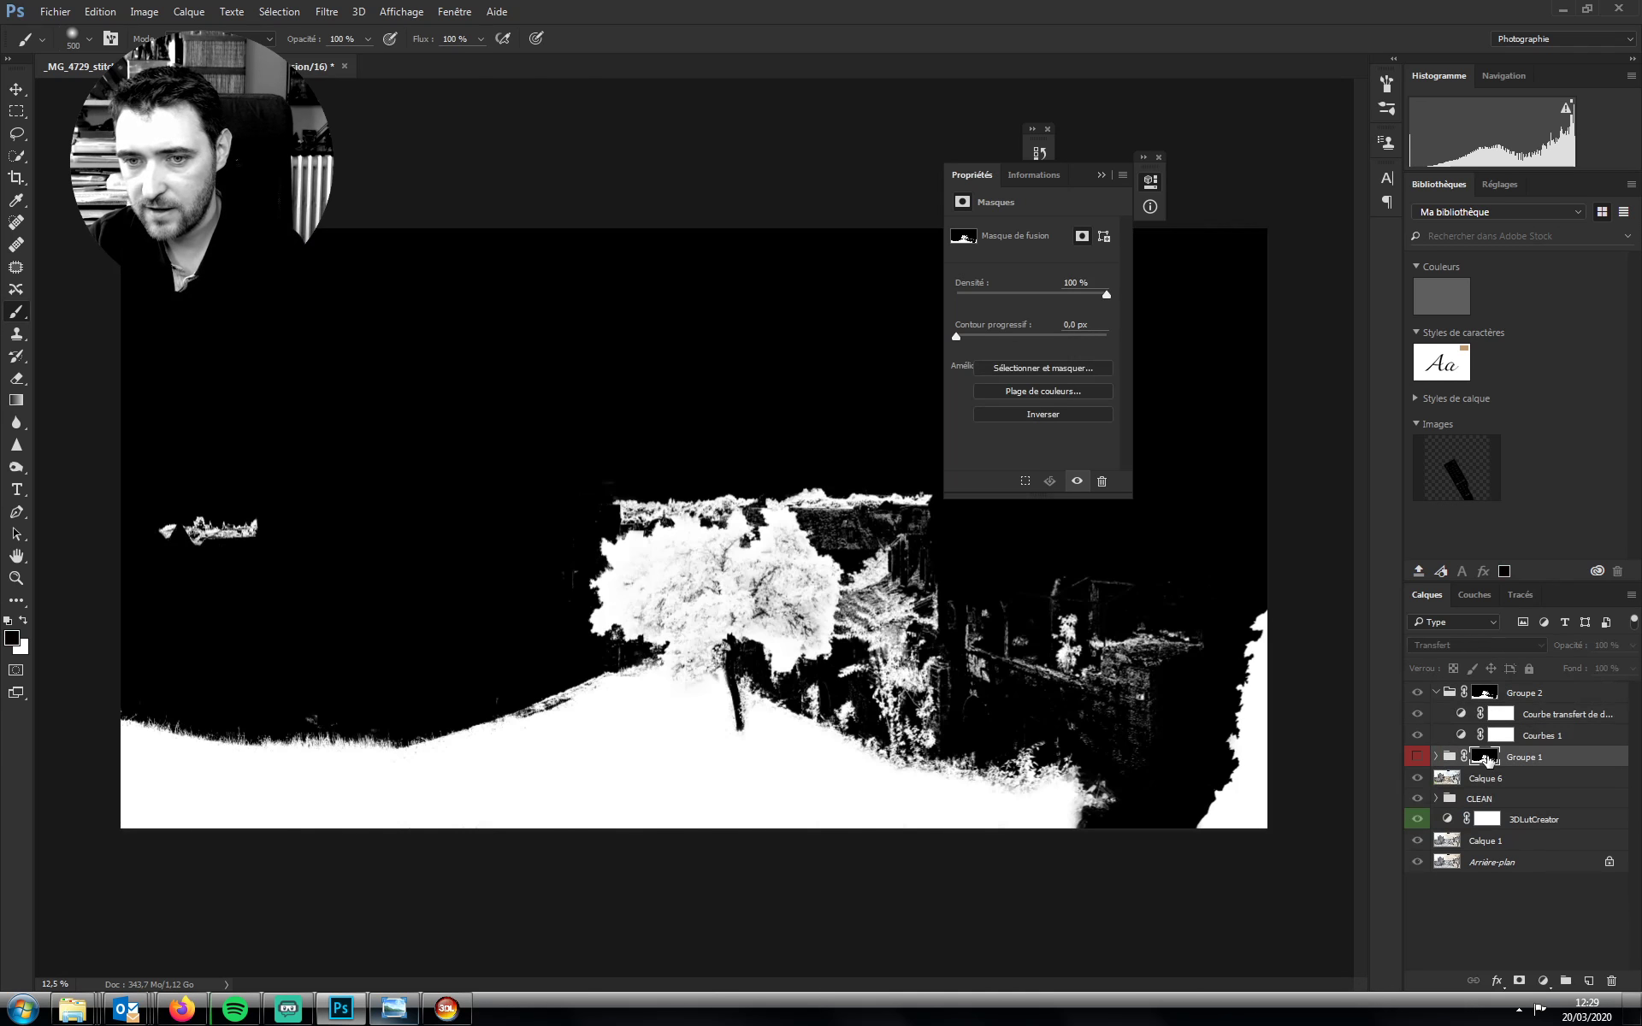
pyautogui.keyDown('alt'); pyautogui.click(1485, 695); pyautogui.keyUp('alt')
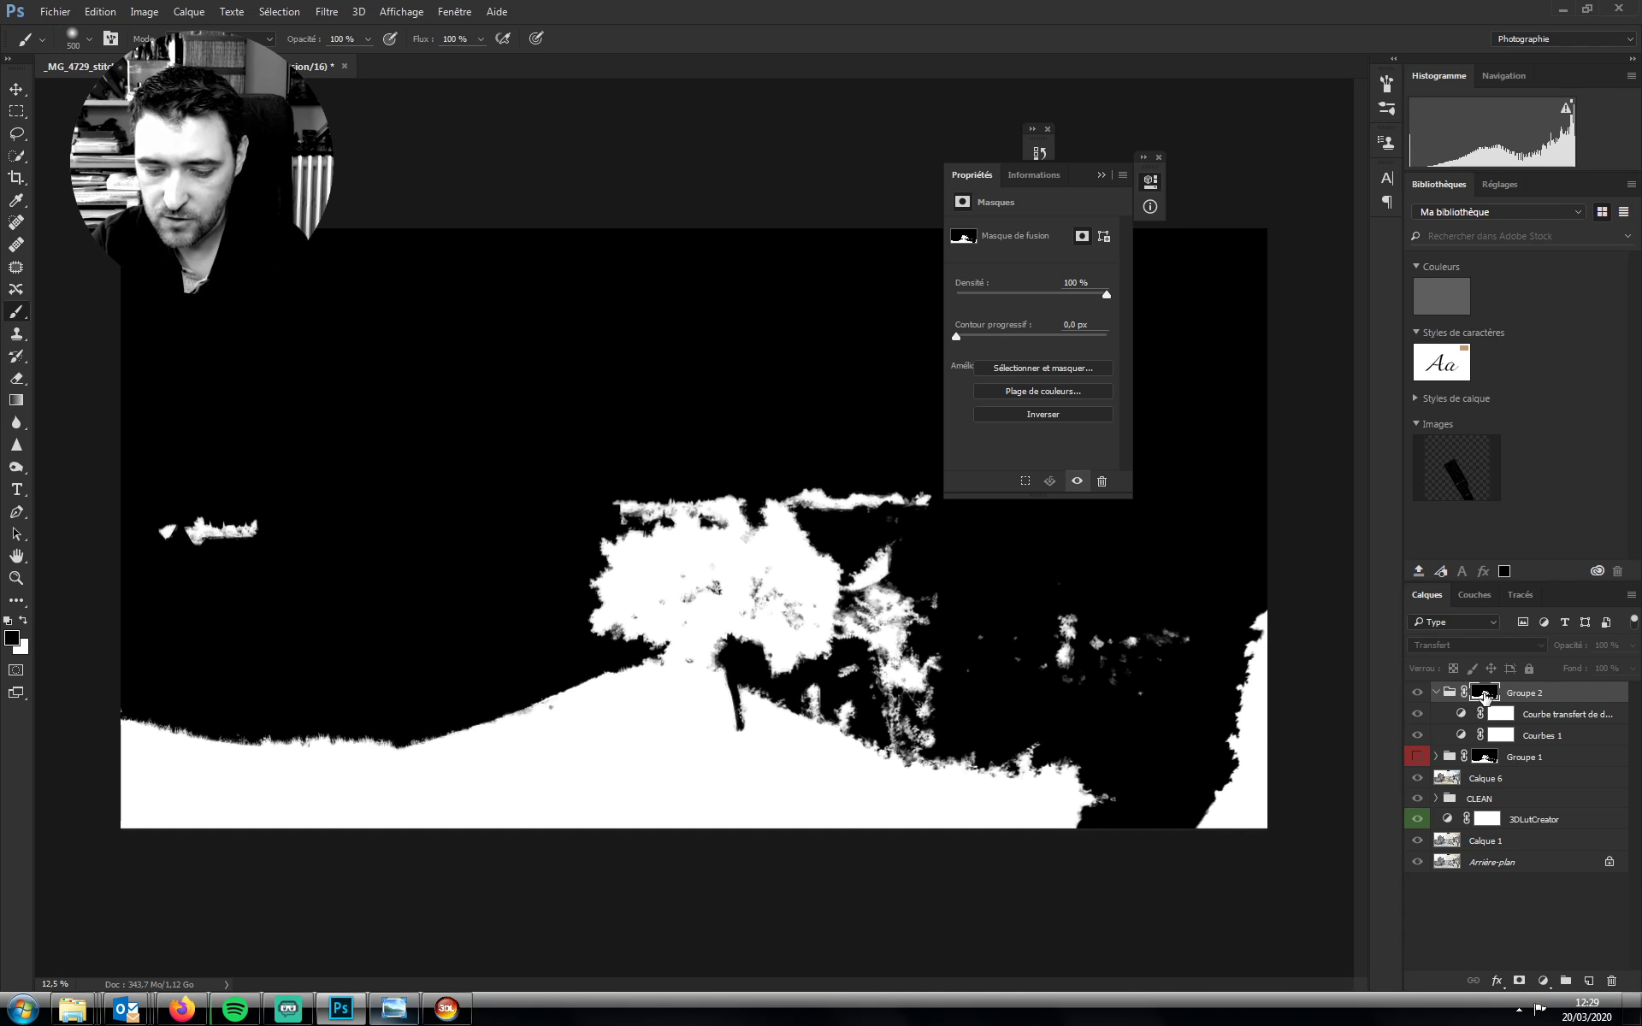
# Try copying a lassoed band along the crown's outer edge from the Groupe 2 mask into the Groupe 1 mask, without feathering
pyautogui.press('l')
pyautogui.moveTo(561, 542)
pyautogui.mouseDown()
pyautogui.moveTo(555, 614)
pyautogui.moveTo(641, 674)
pyautogui.moveTo(679, 662)
pyautogui.moveTo(633, 573)
pyautogui.moveTo(681, 546)
pyautogui.moveTo(800, 576)
pyautogui.moveTo(816, 624)
pyautogui.moveTo(755, 678)
pyautogui.moveTo(820, 672)
pyautogui.moveTo(847, 631)
pyautogui.moveTo(848, 540)
pyautogui.moveTo(779, 484)
pyautogui.moveTo(753, 503)
pyautogui.moveTo(717, 490)
pyautogui.moveTo(692, 510)
pyautogui.moveTo(590, 519)
pyautogui.mouseUp()
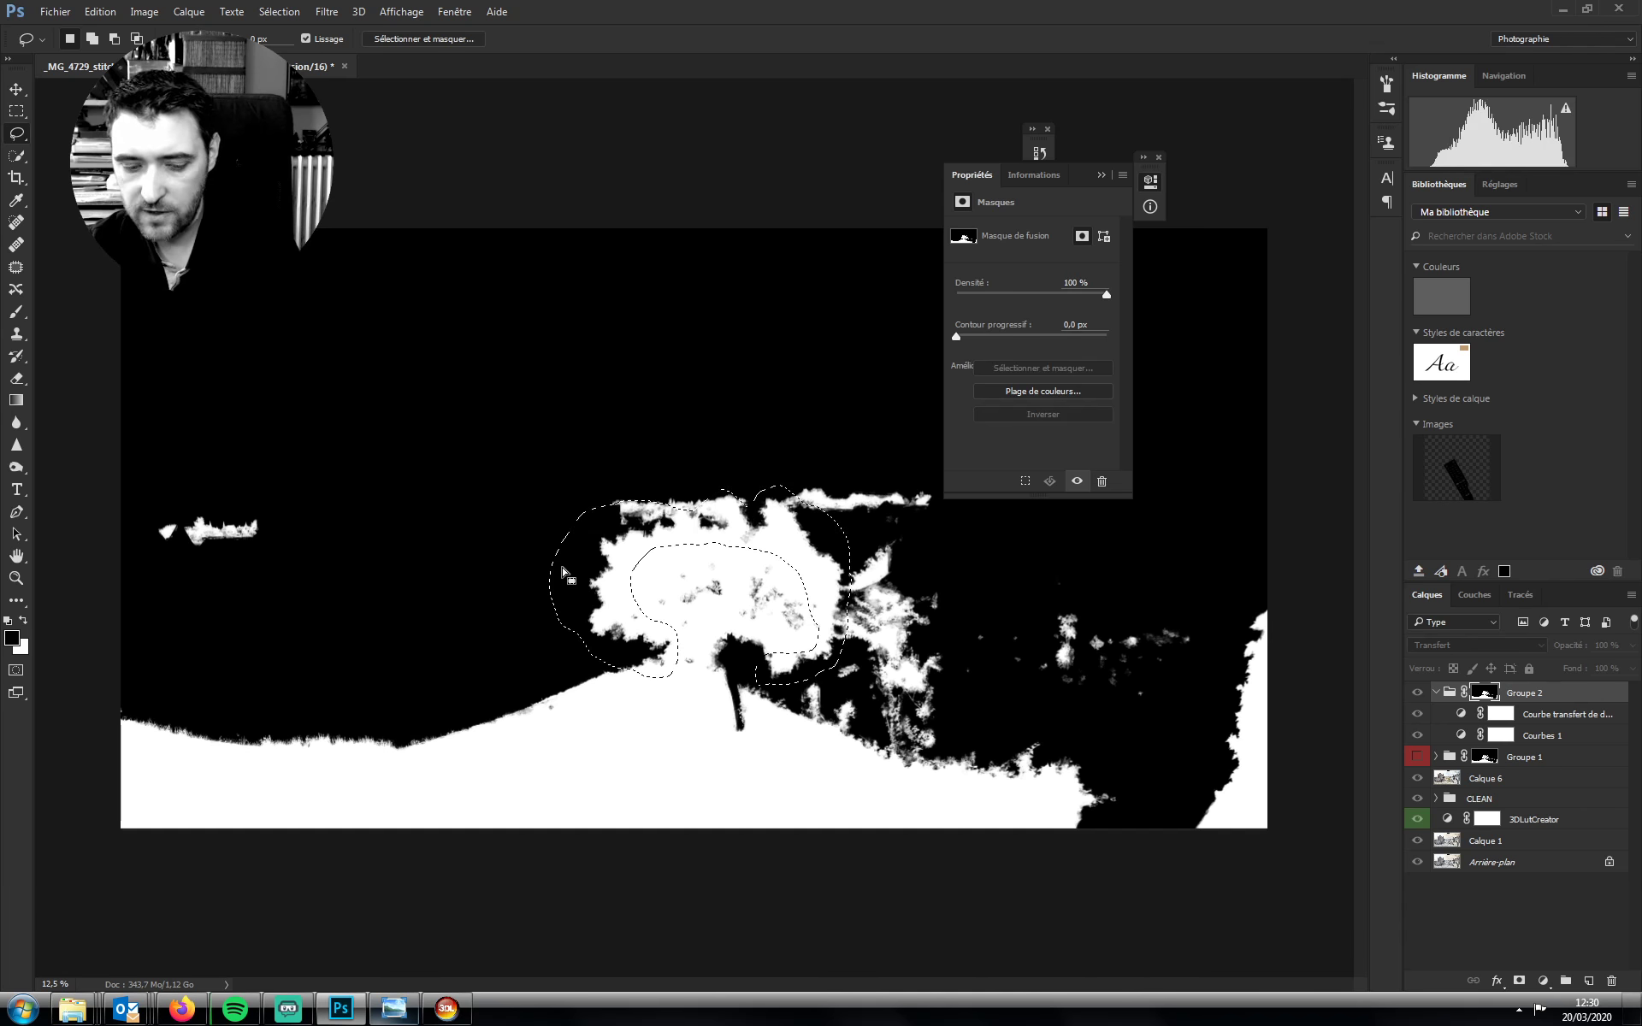
pyautogui.keyDown('alt'); pyautogui.click(1486, 759); pyautogui.keyUp('alt')
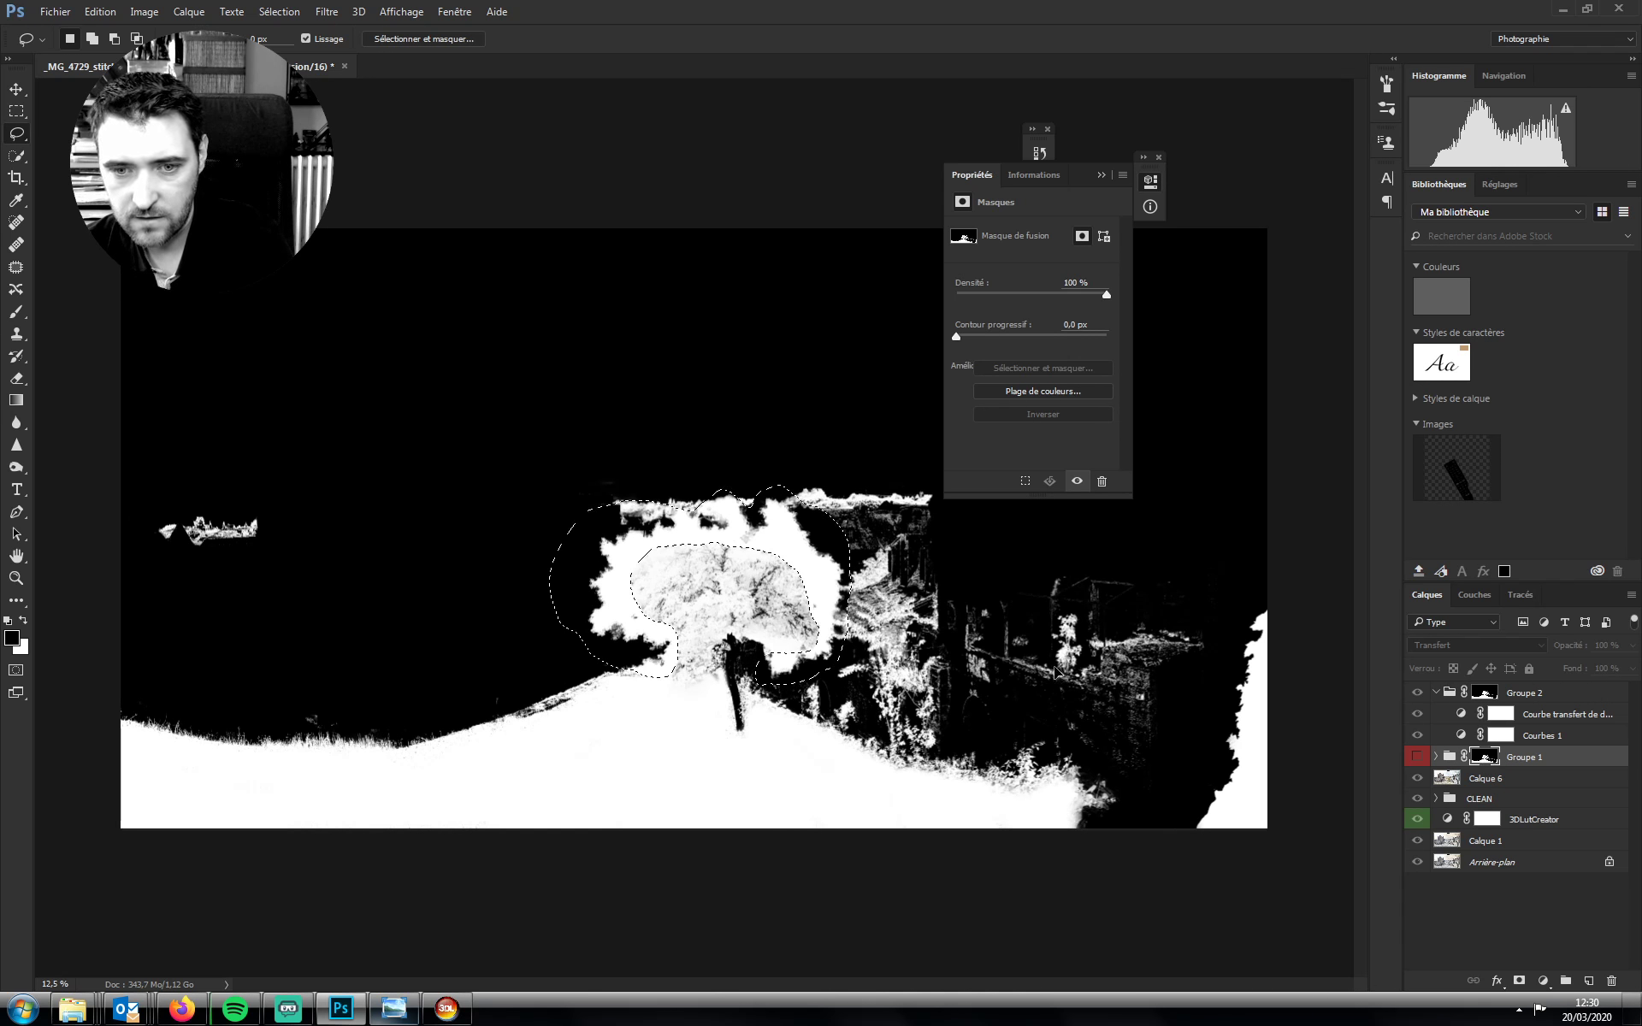
pyautogui.hotkey('ctrl', 'z')
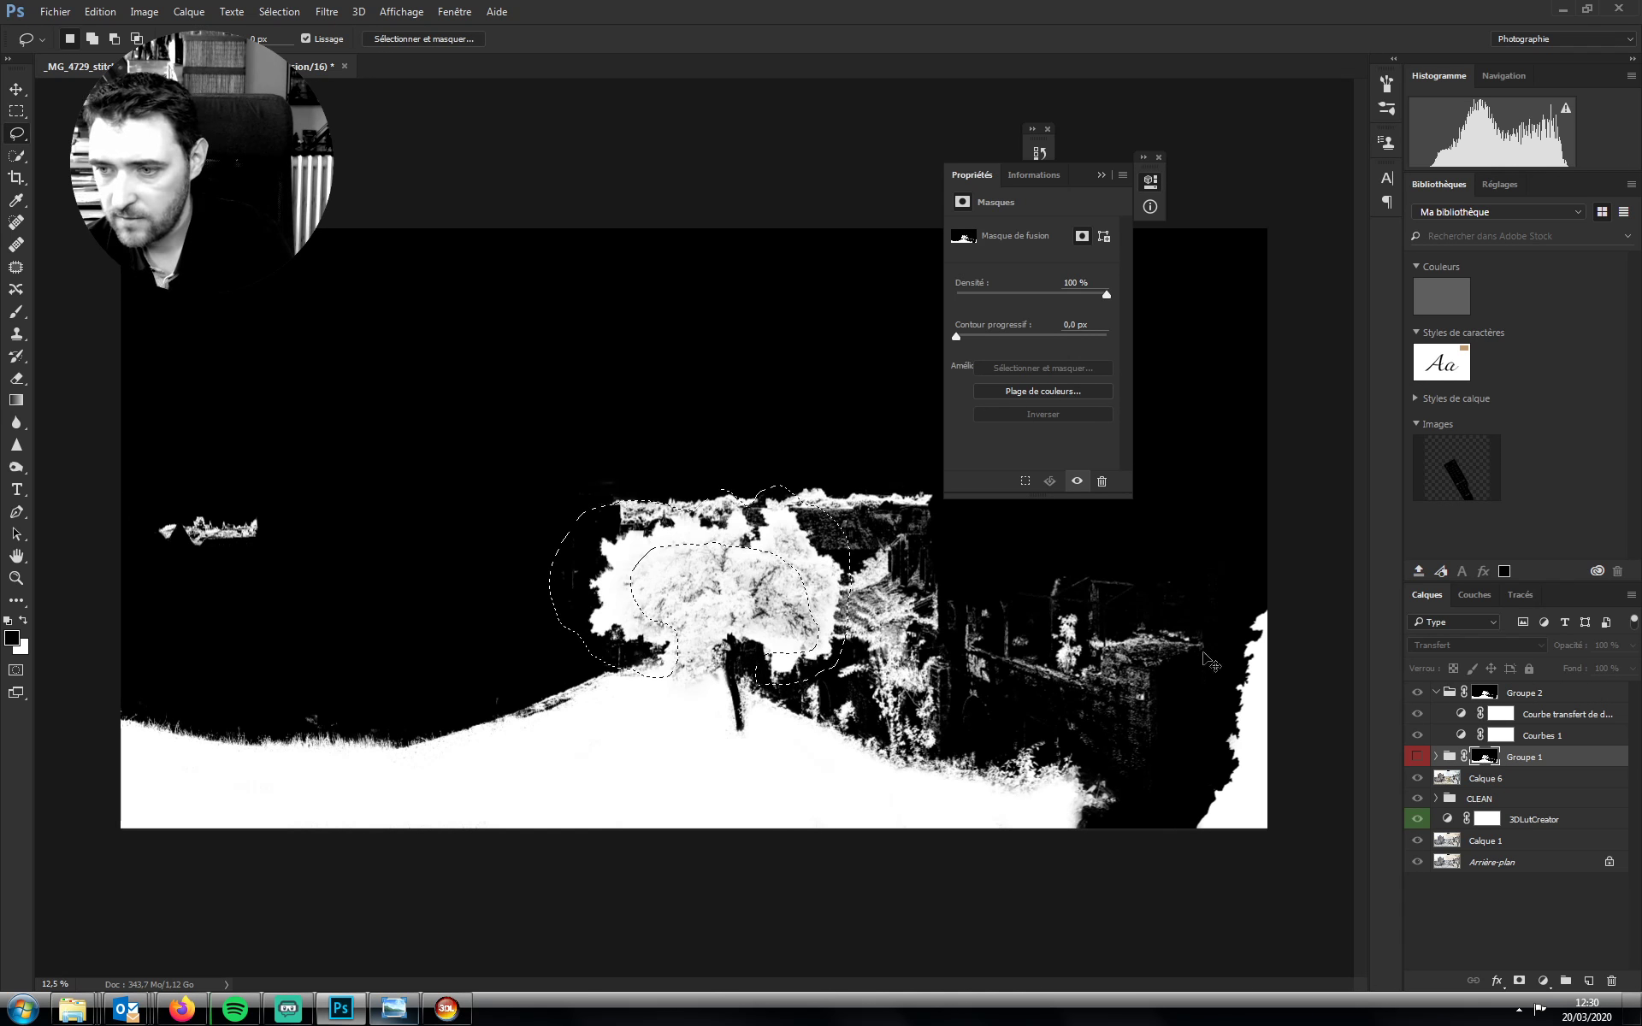
pyautogui.hotkey('ctrl', 'd')
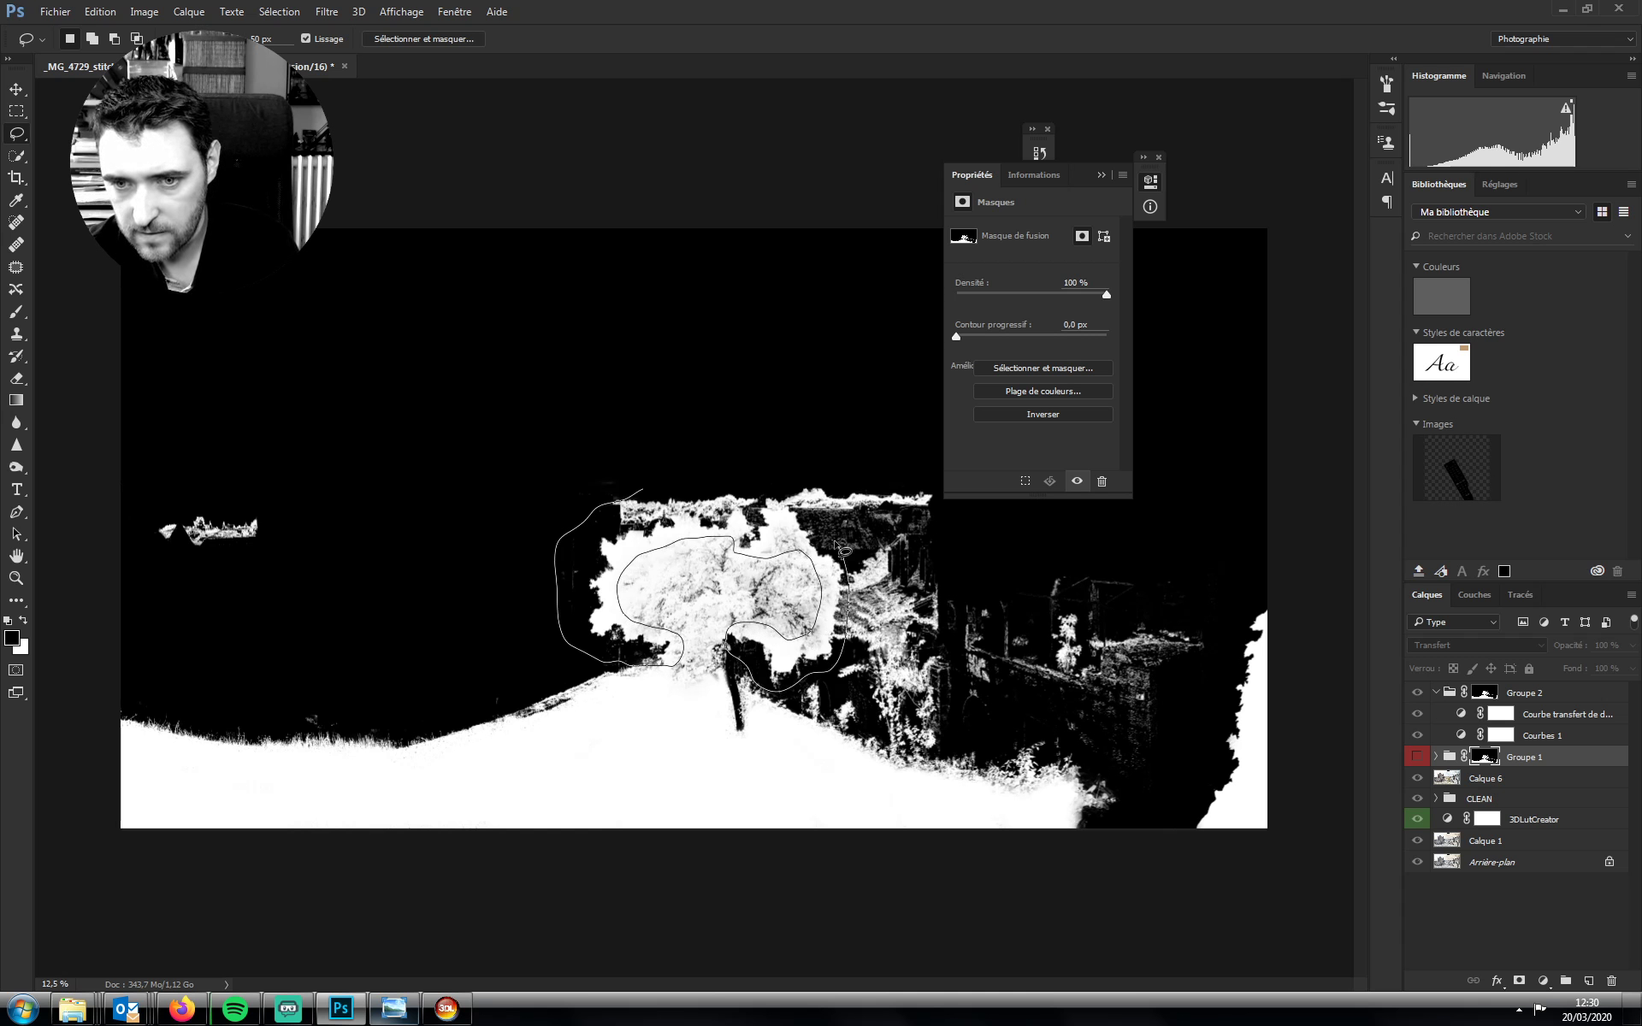
# Copy a lassoed band along the crown's outer edge from the Groupe 2 mask into the Groupe 1 mask, and clear the selection
pyautogui.moveTo(691, 511); pyautogui.dragTo(689, 512)
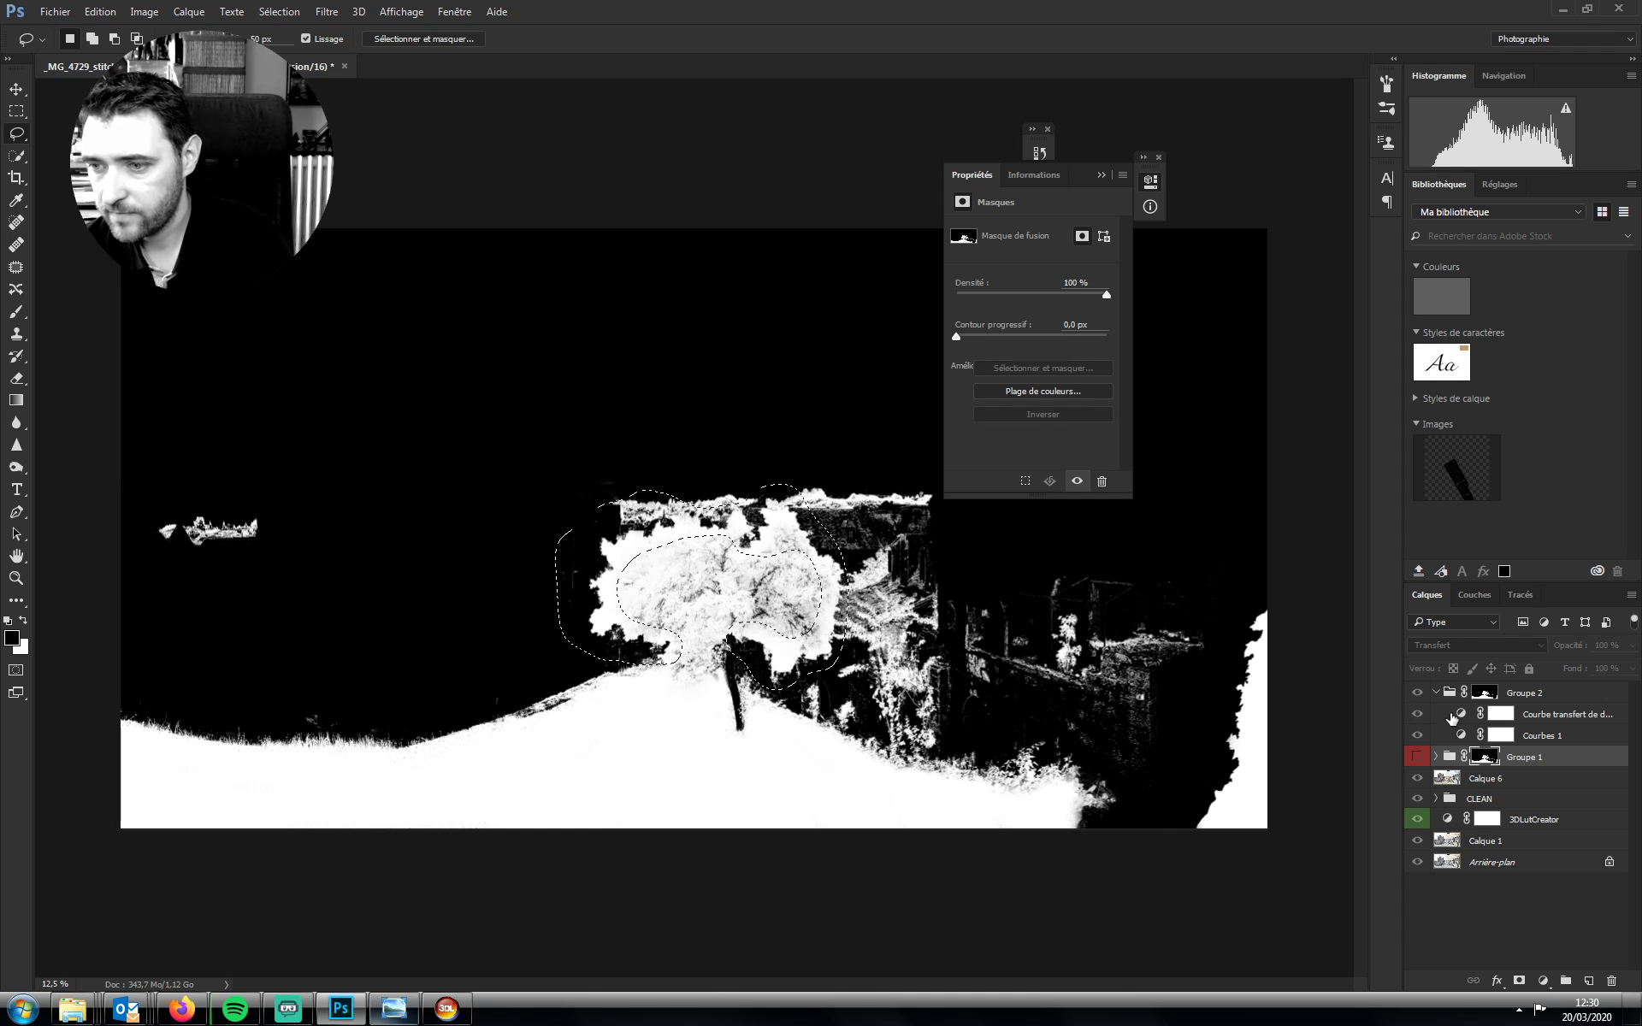
pyautogui.keyDown('alt'); pyautogui.click(1483, 694); pyautogui.keyUp('alt')
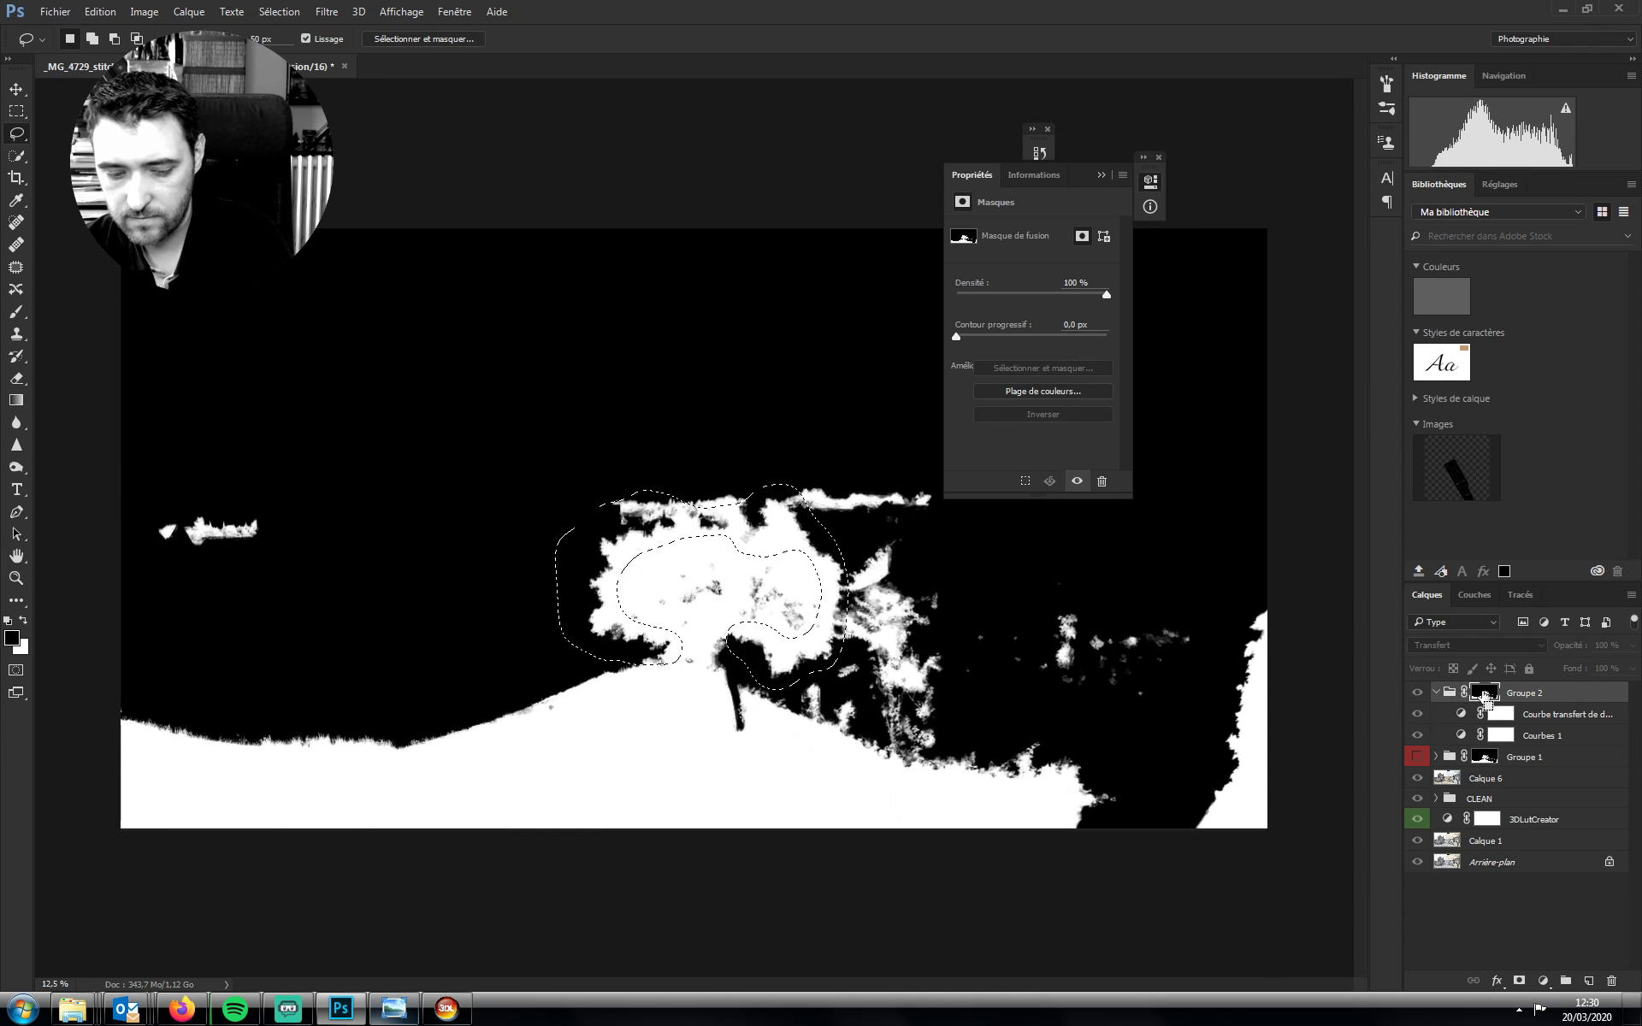
pyautogui.keyDown('alt'); pyautogui.click(1494, 760); pyautogui.keyUp('alt')
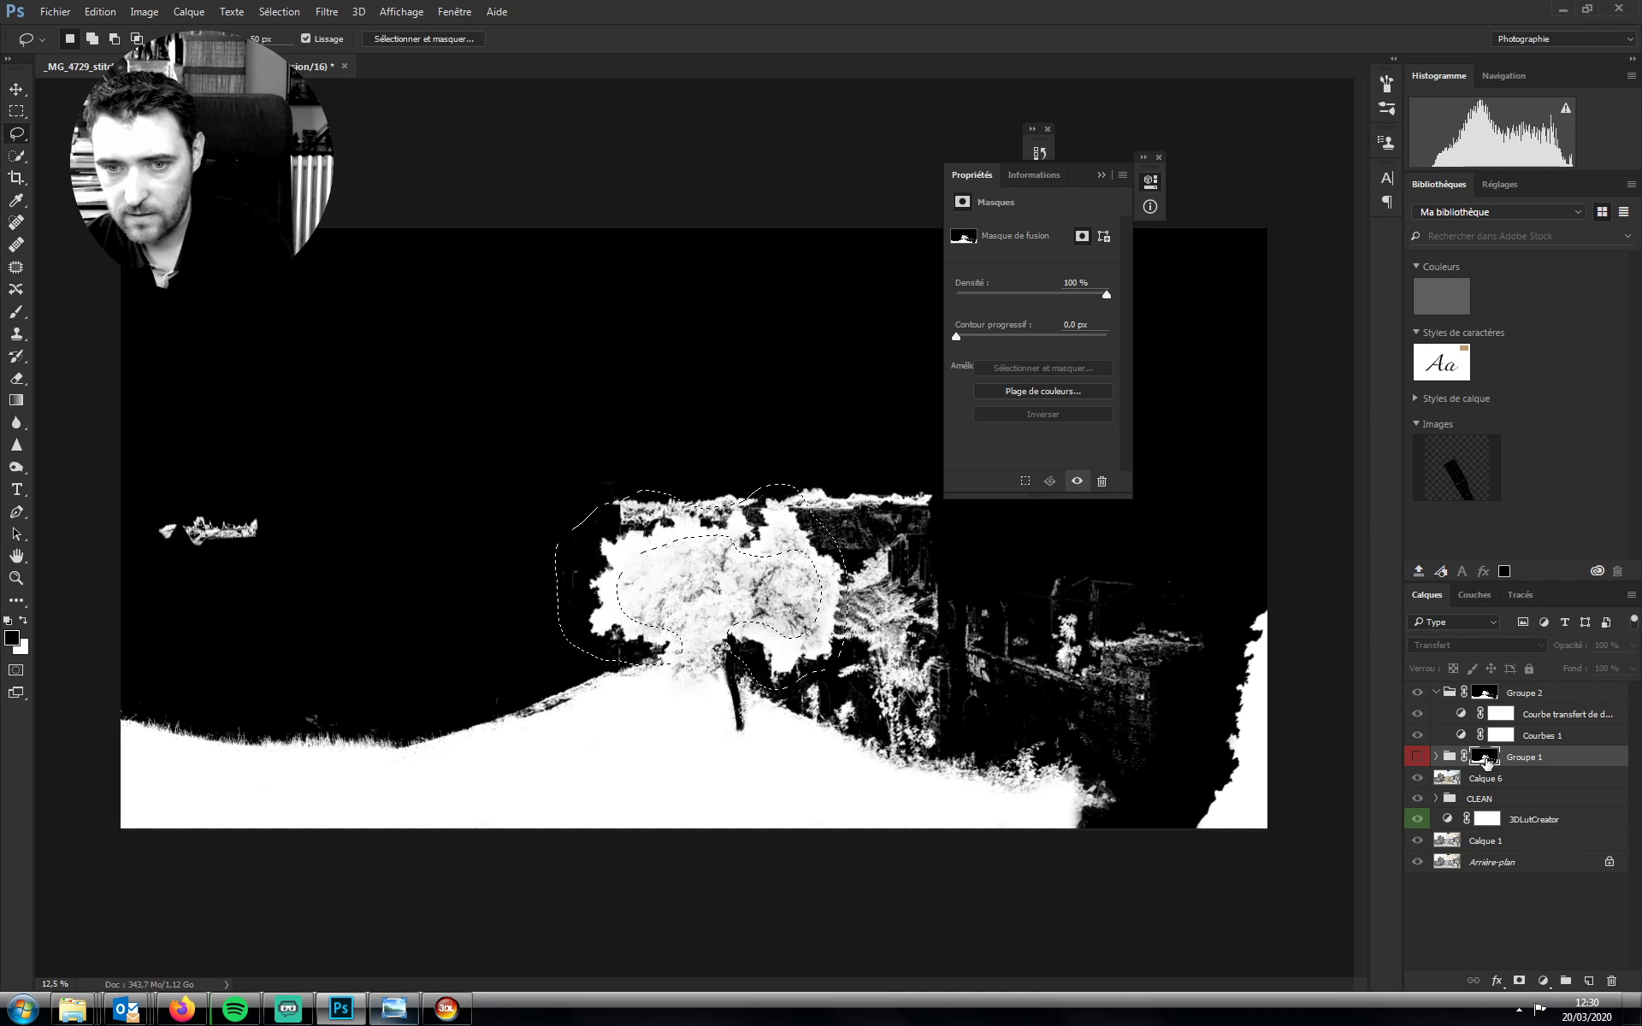
pyautogui.hotkey('ctrl', 'd')
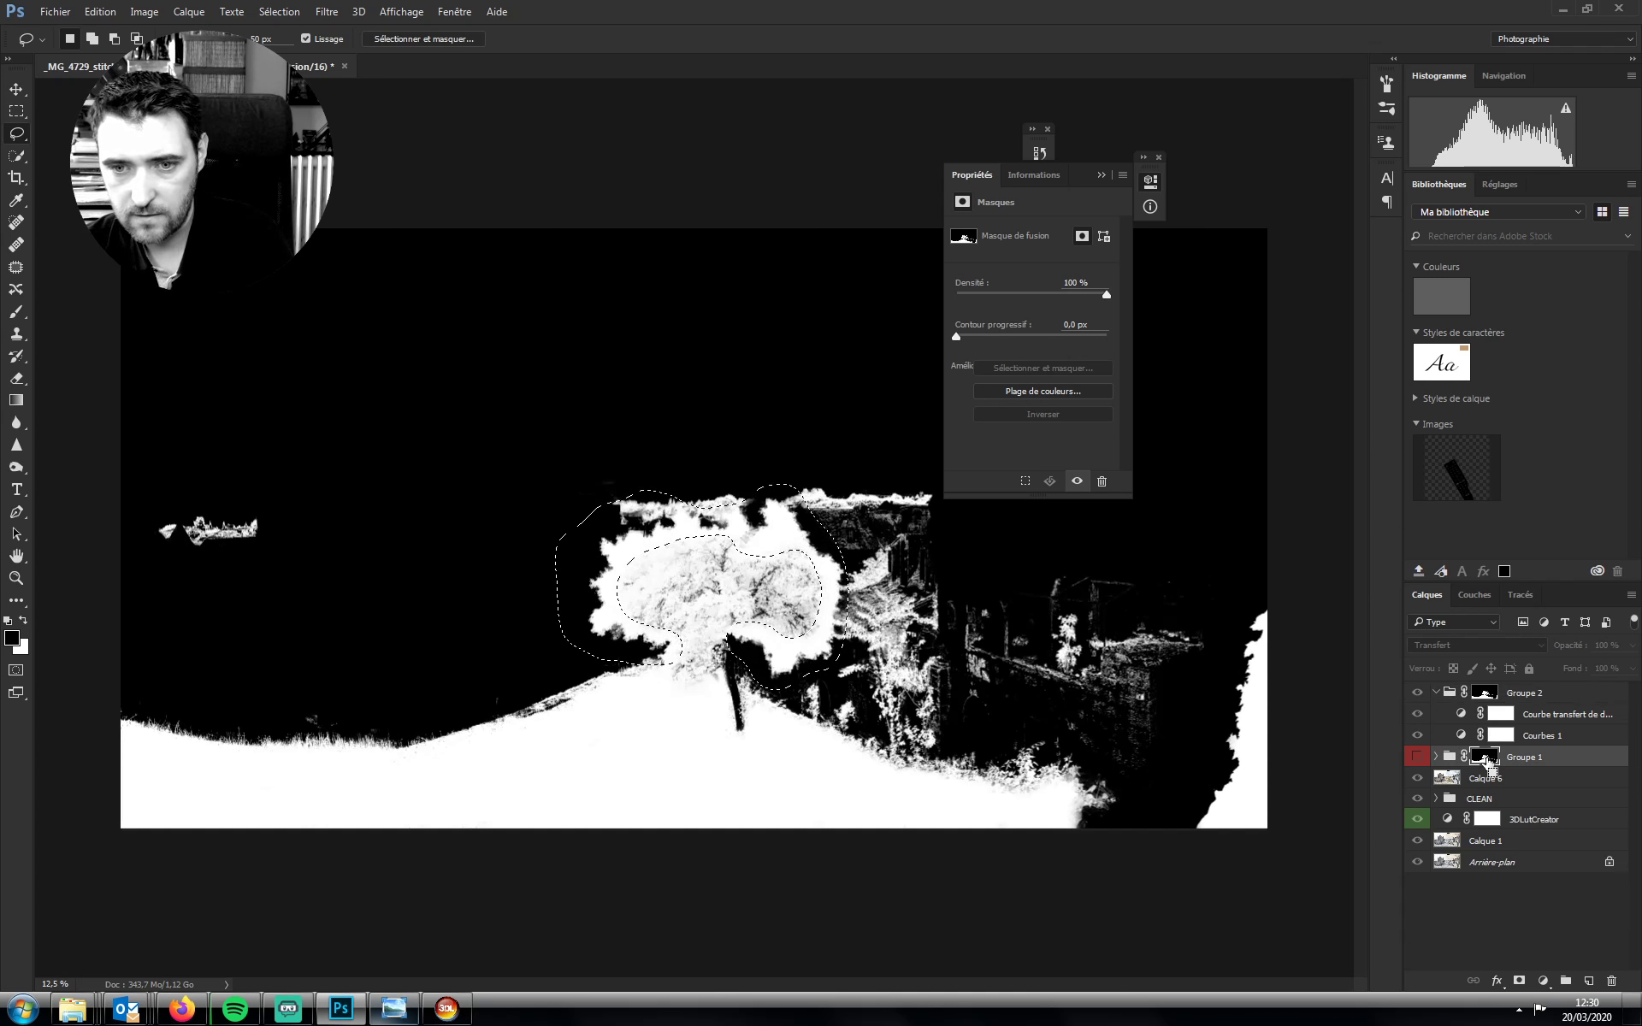
pyautogui.press('z')
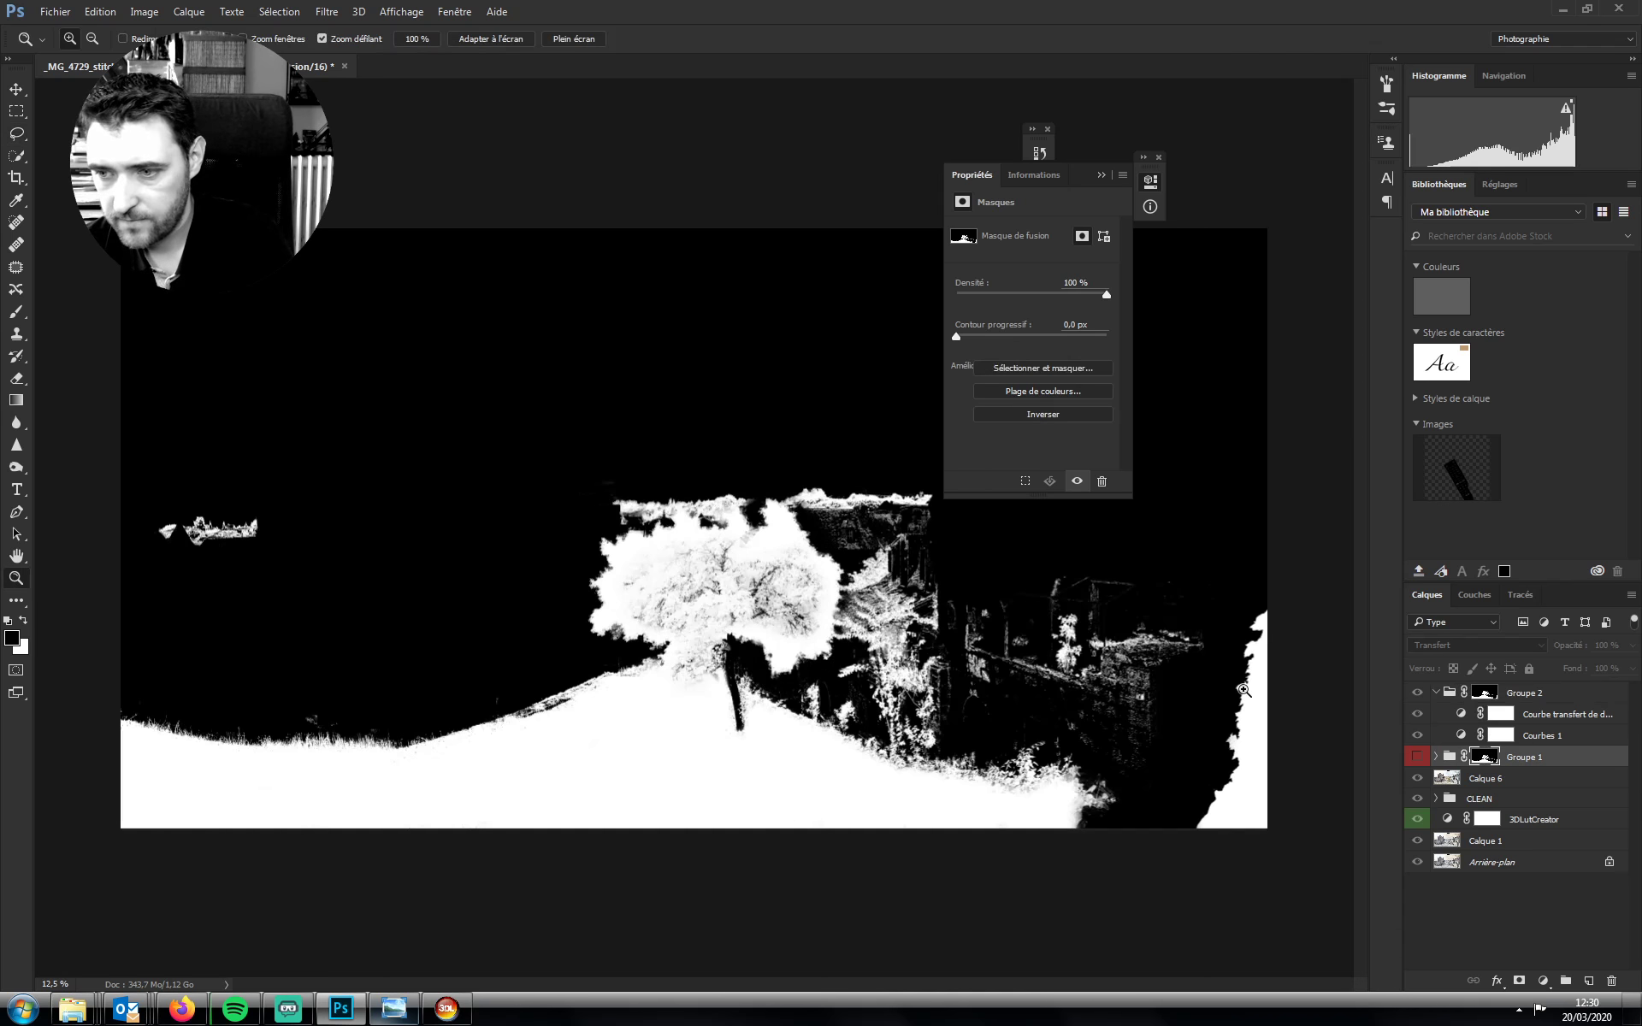
# Move the colour transfer curve and Courbes 1 from Groupe 2 back into Groupe 1, and delete Groupe 2
pyautogui.click(1528, 716)
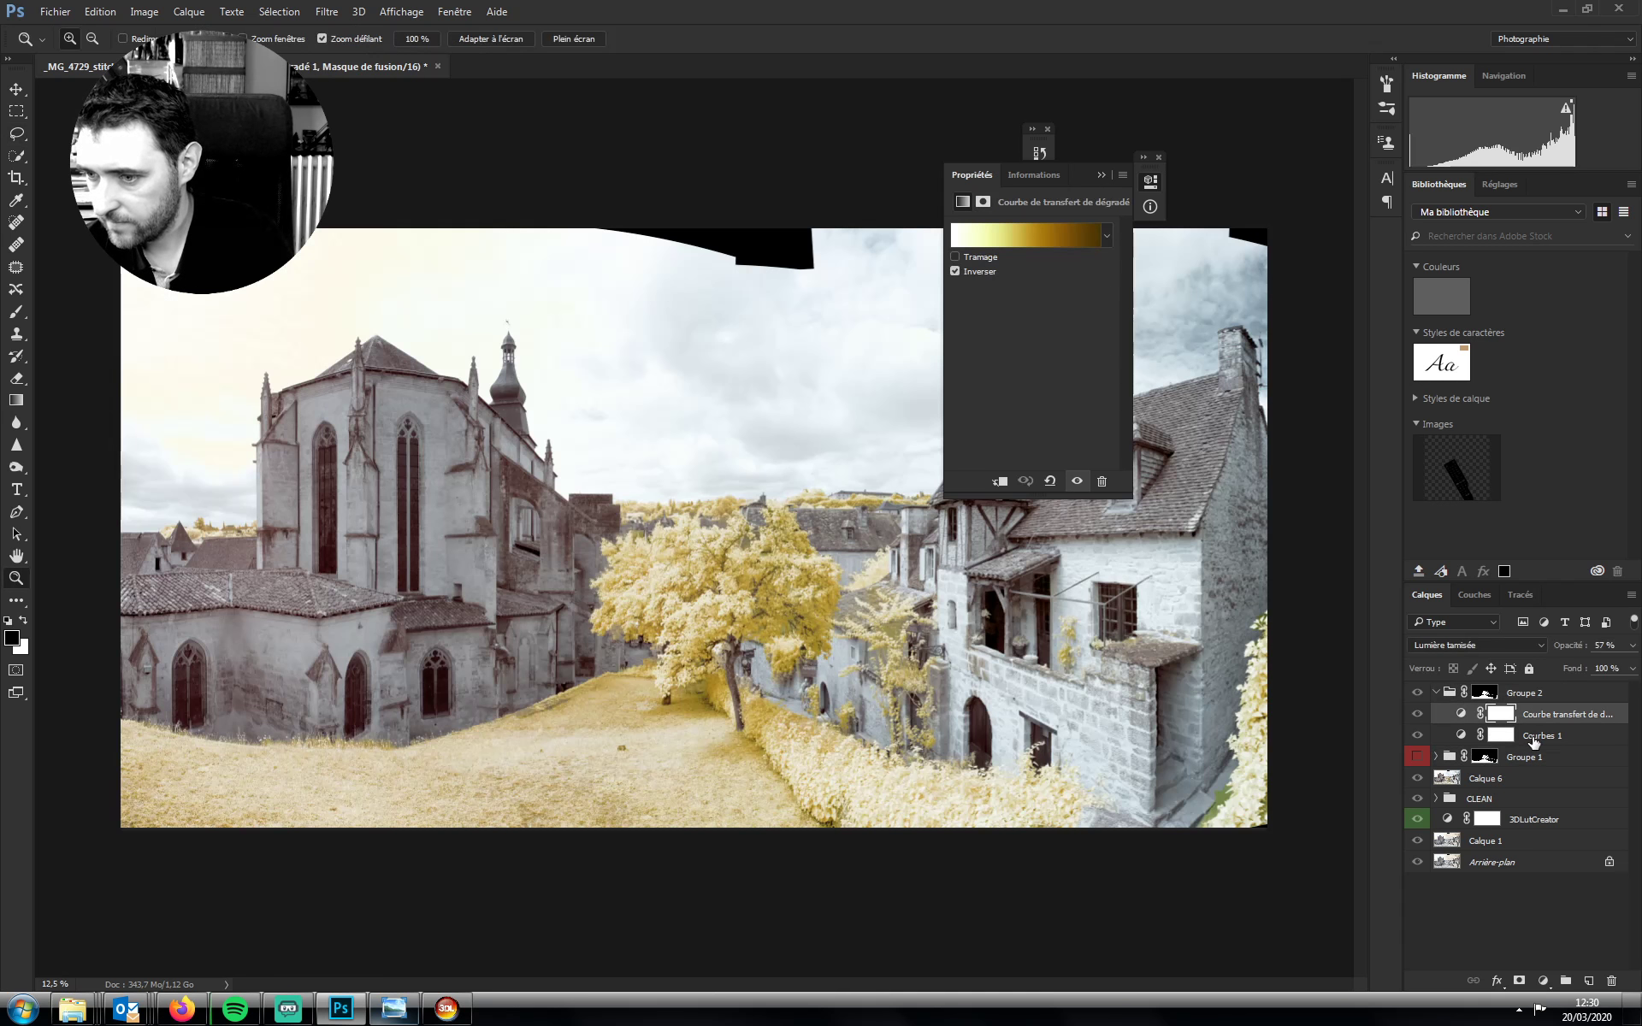
pyautogui.keyDown('shift'); pyautogui.click(1533, 737); pyautogui.keyUp('shift')
pyautogui.press('Delete')
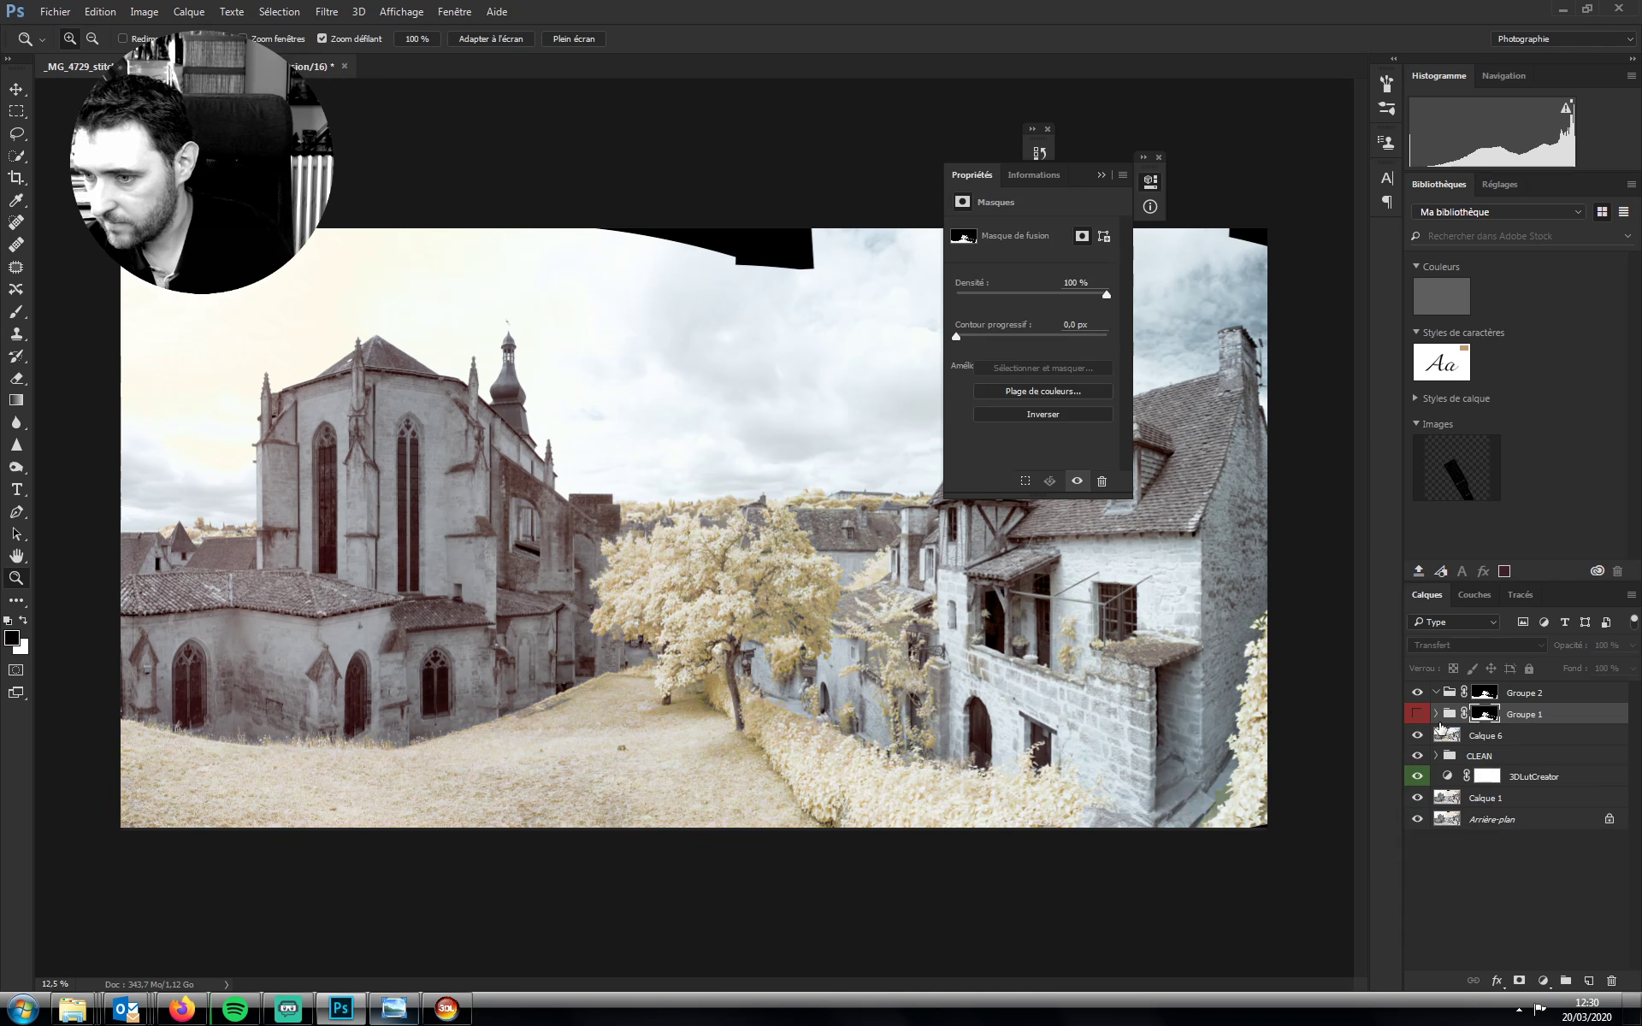
pyautogui.click(1519, 700)
pyautogui.press('Delete')
# Clear Groupe 1's red colour label, make the group visible and delete its hidden green fill layer
pyautogui.rightClick(1457, 700)
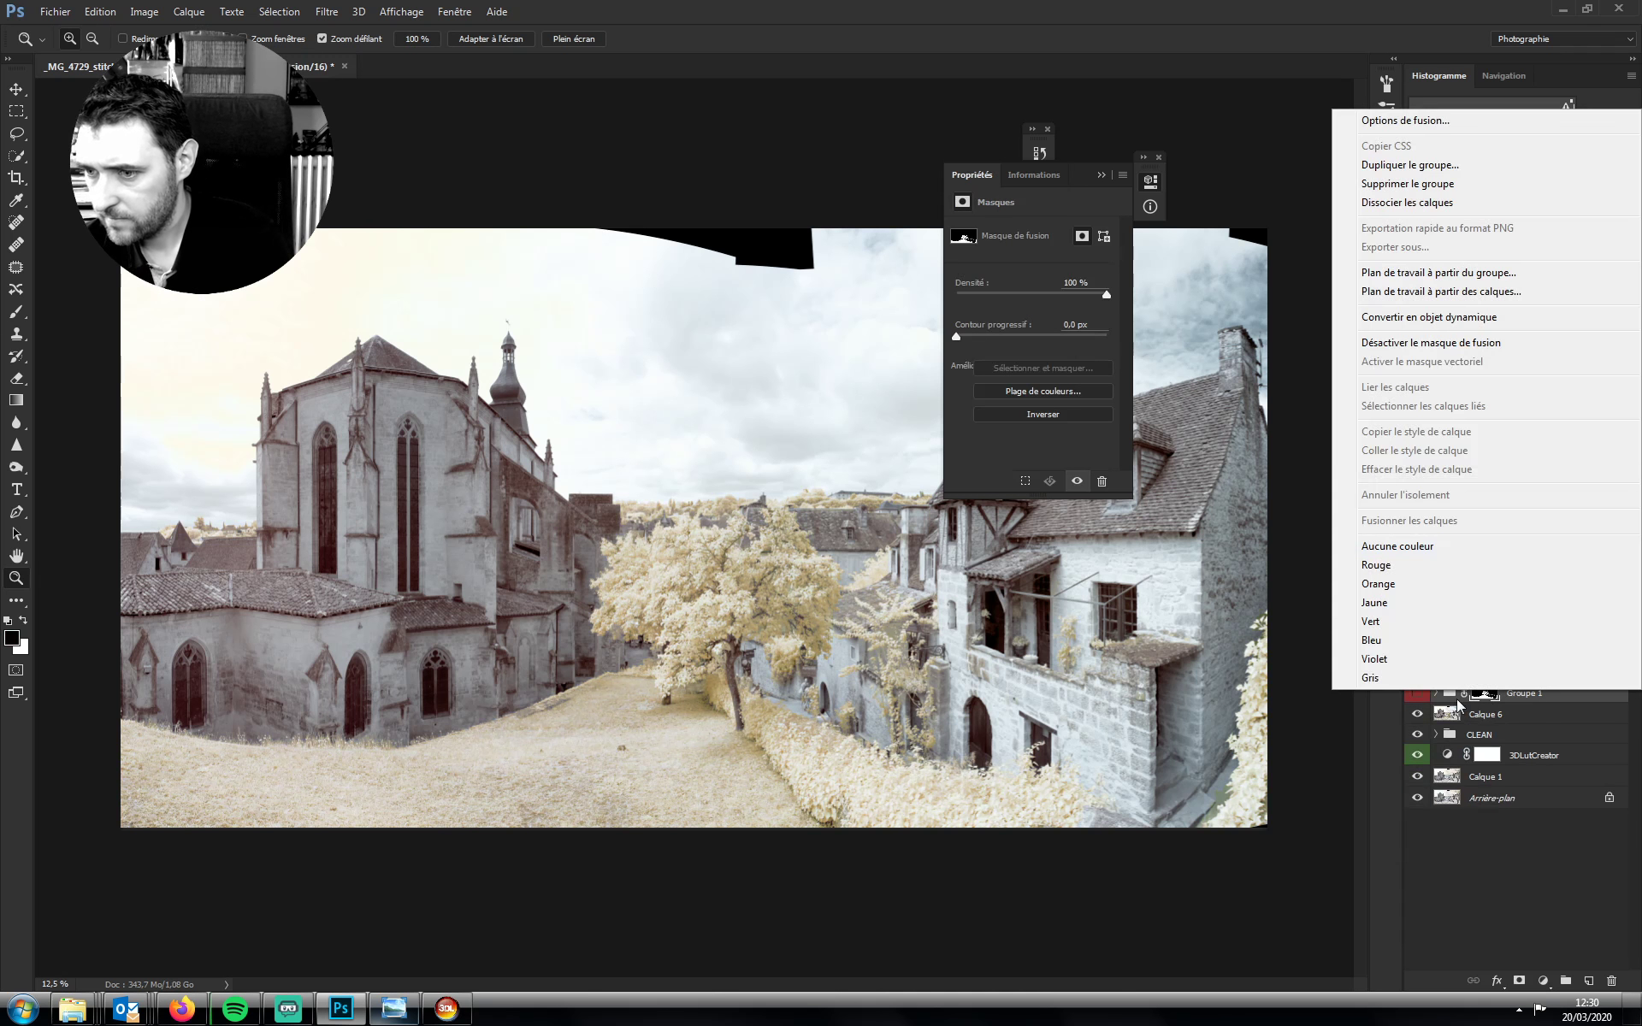
pyautogui.click(1394, 545)
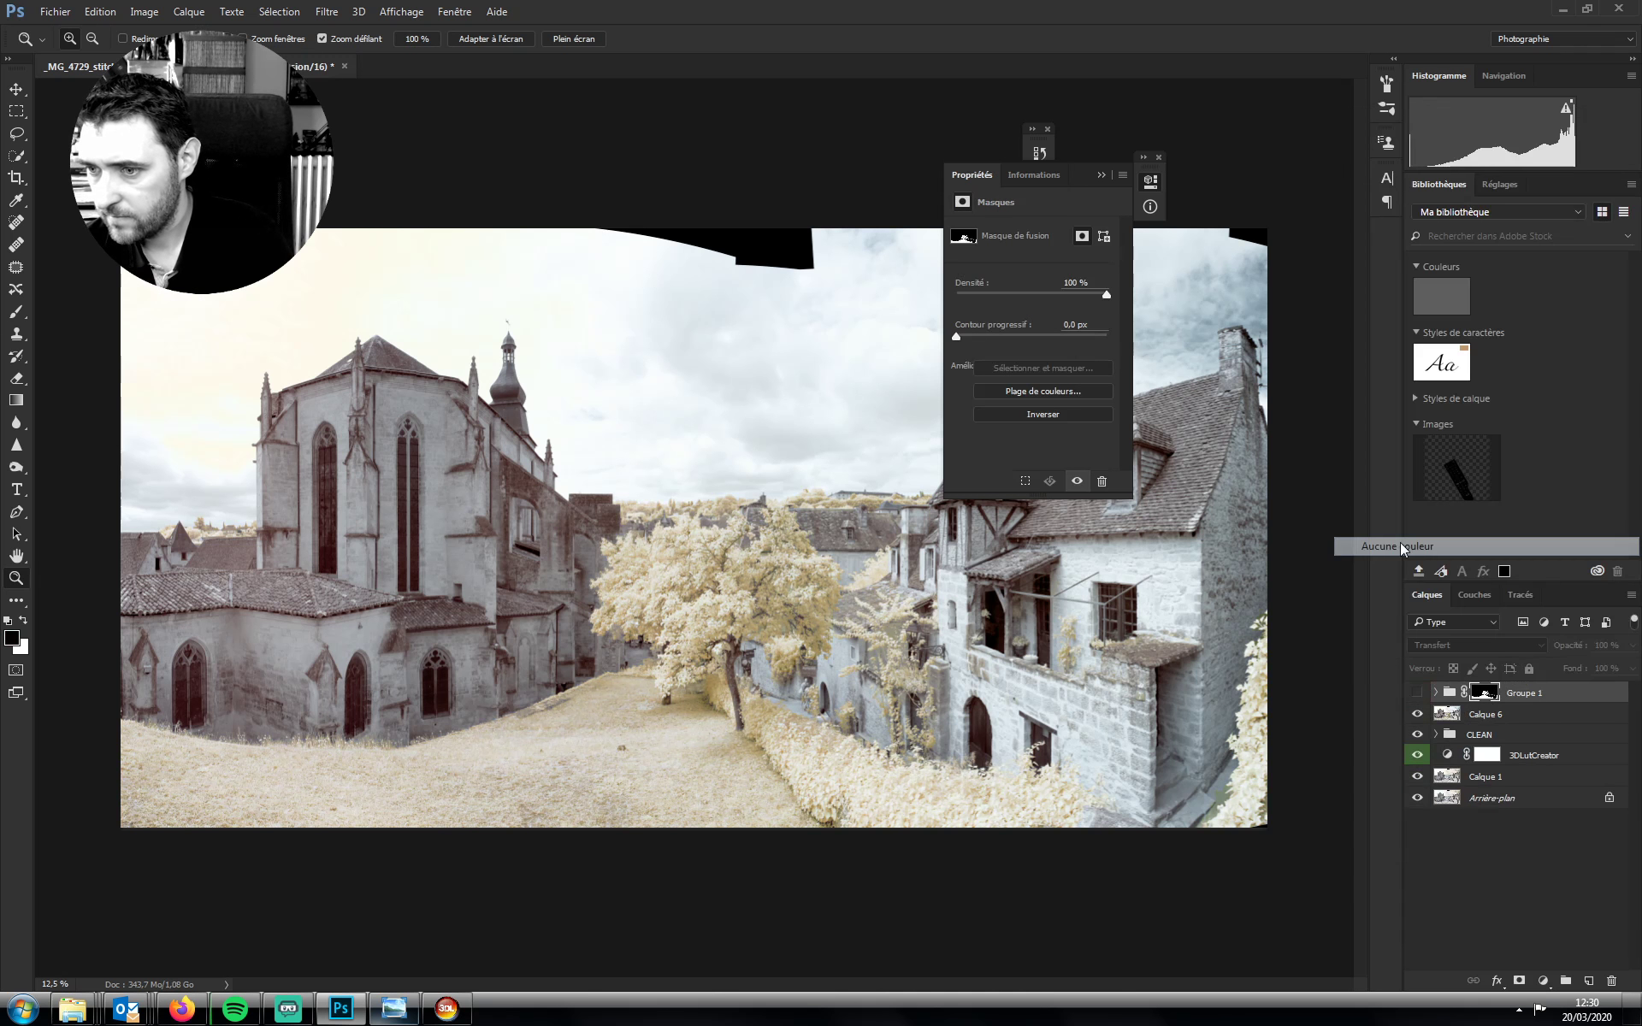
pyautogui.click(1437, 692)
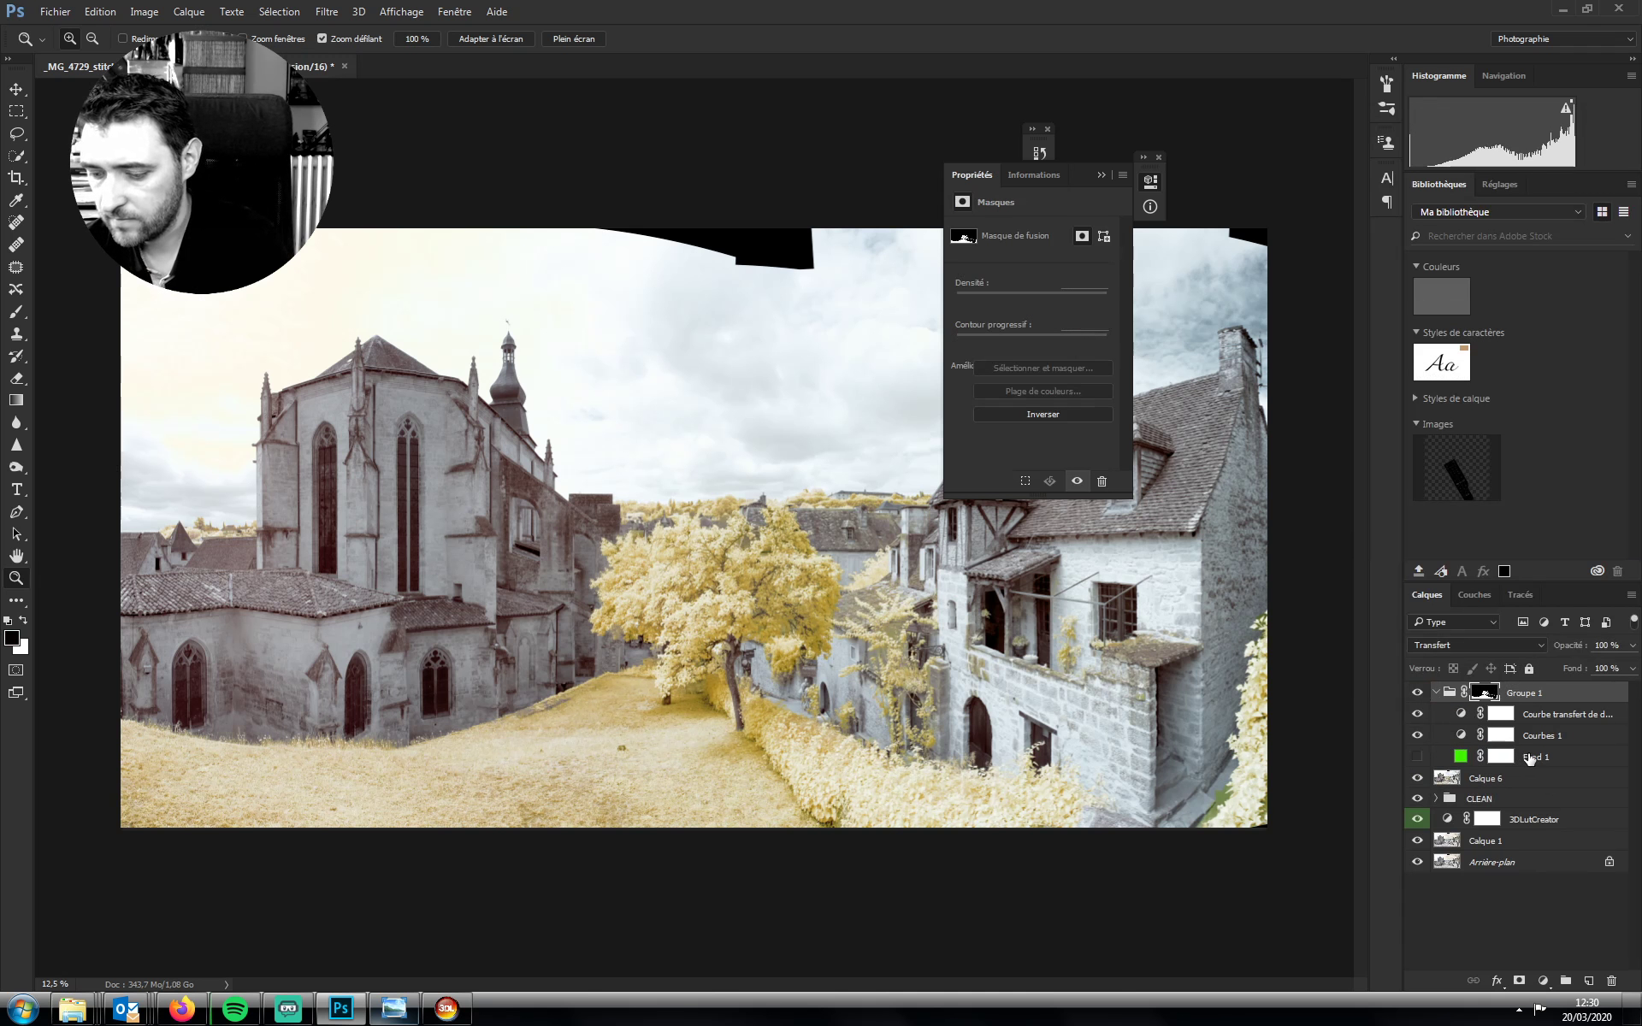
pyautogui.click(1529, 759)
pyautogui.press('Delete')
# Compare the panorama with and without Groupe 1's gold tint, and save the document
pyautogui.click(1518, 713)
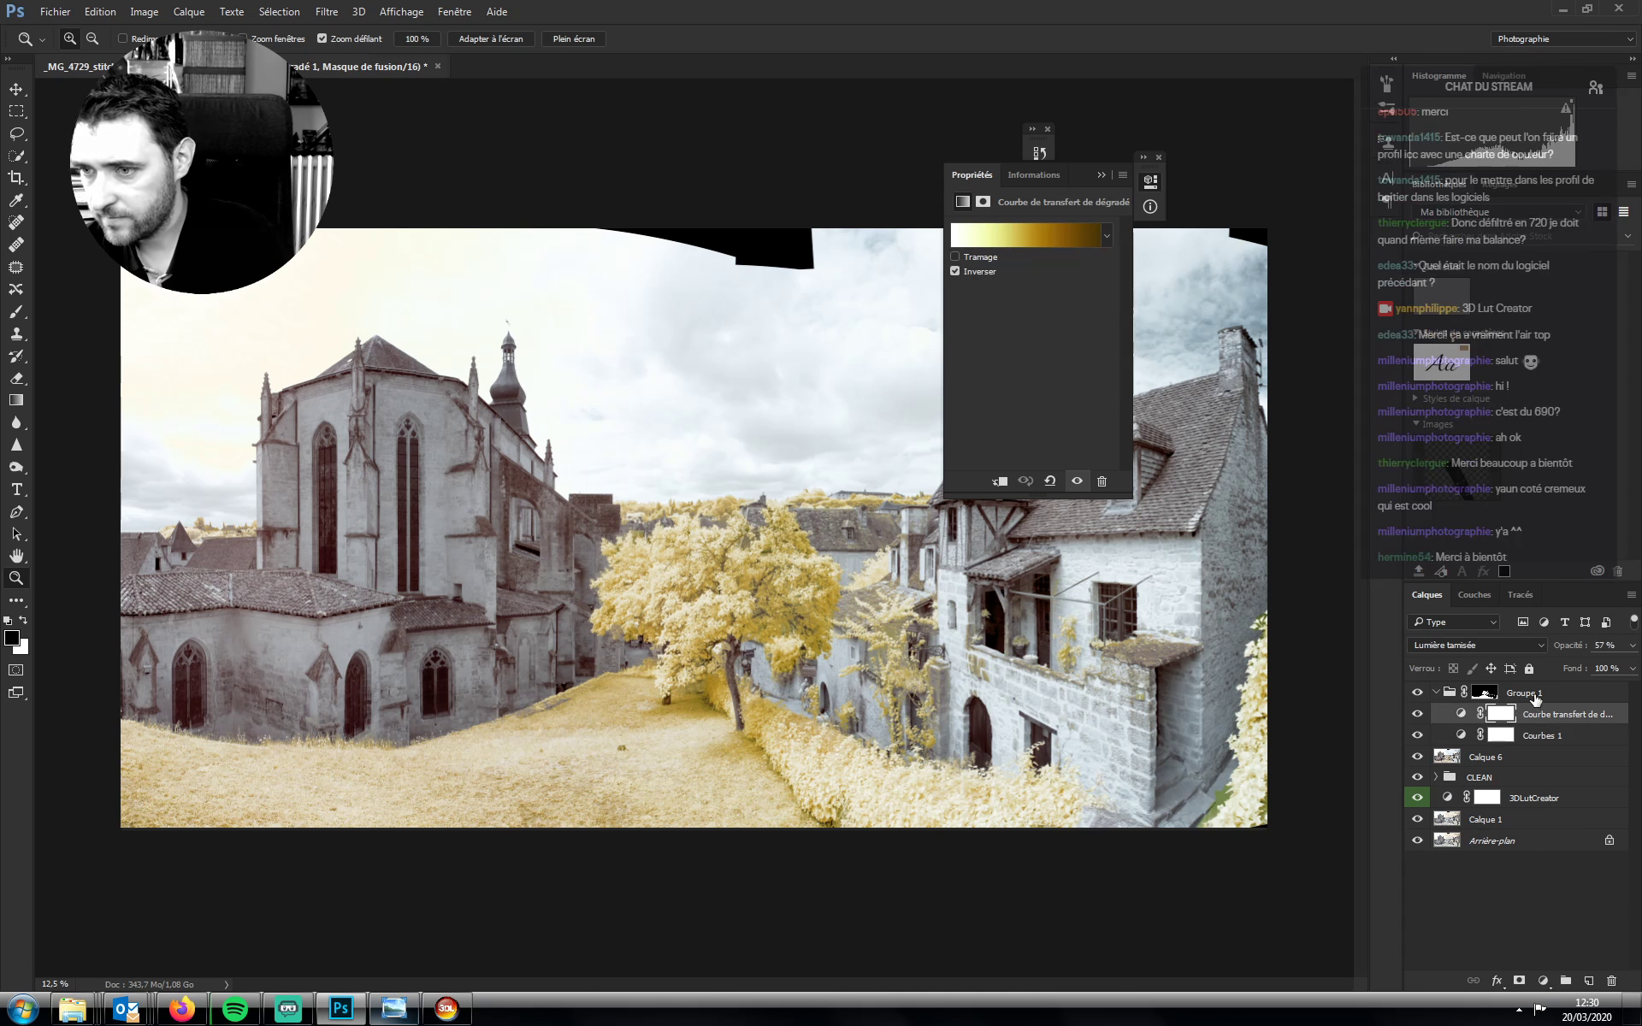
pyautogui.click(1537, 698)
pyautogui.click(1416, 692)
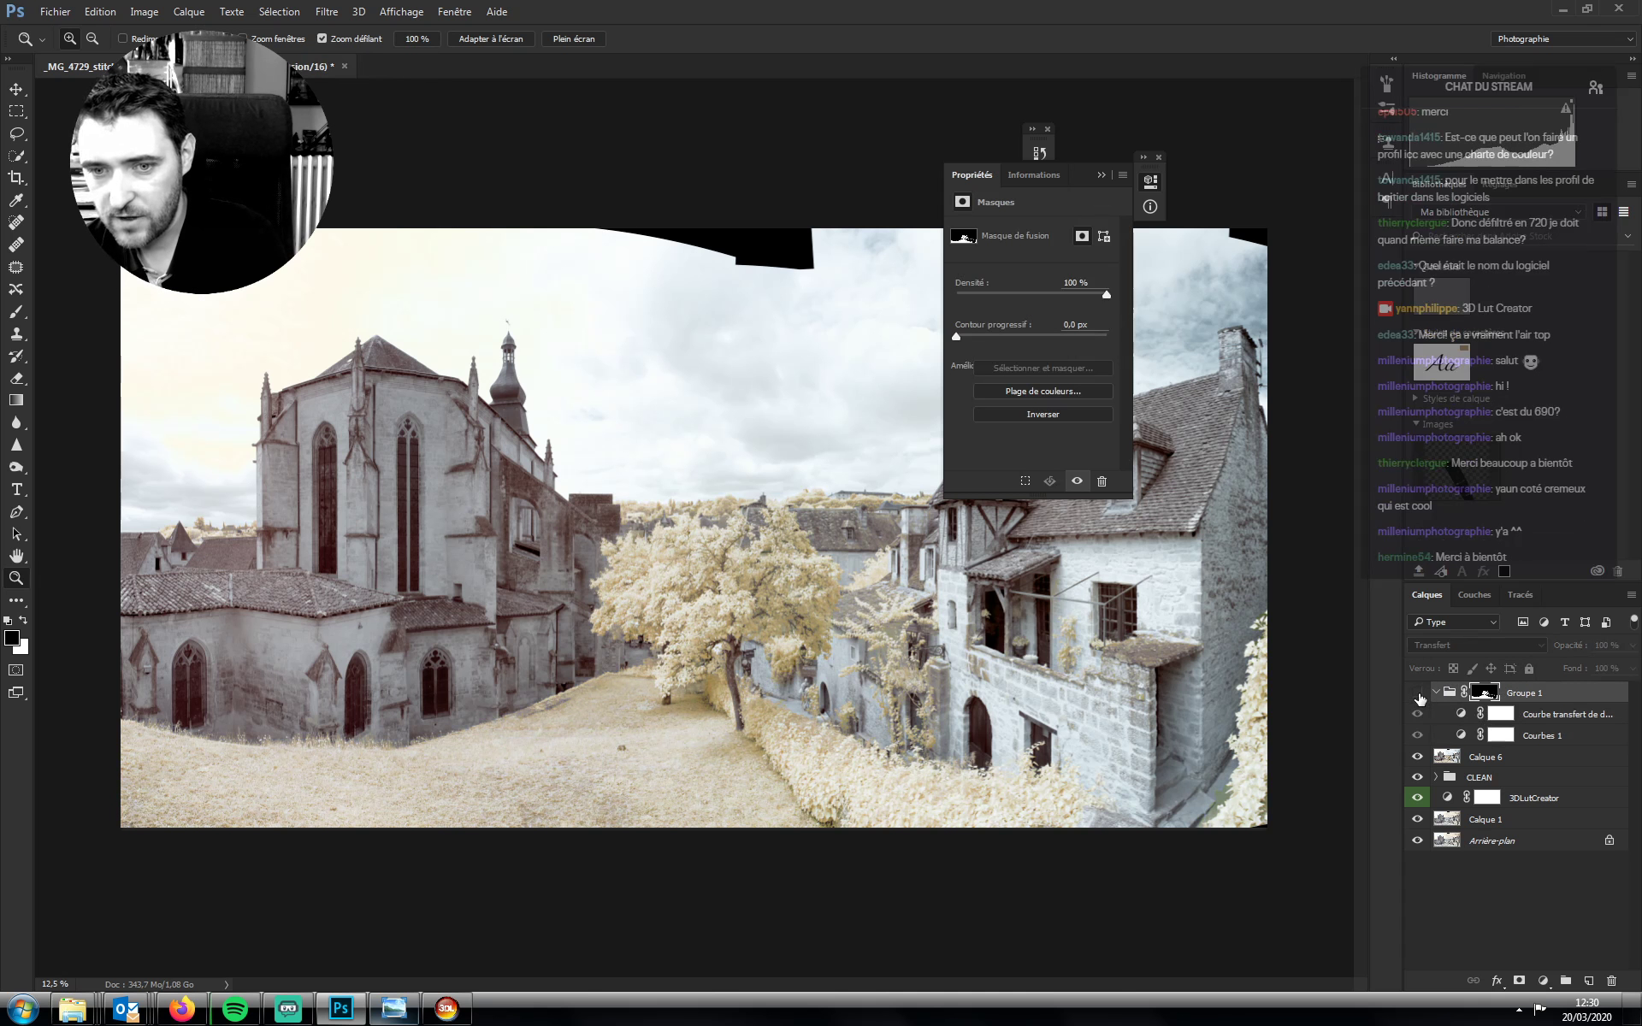
pyautogui.click(1417, 695)
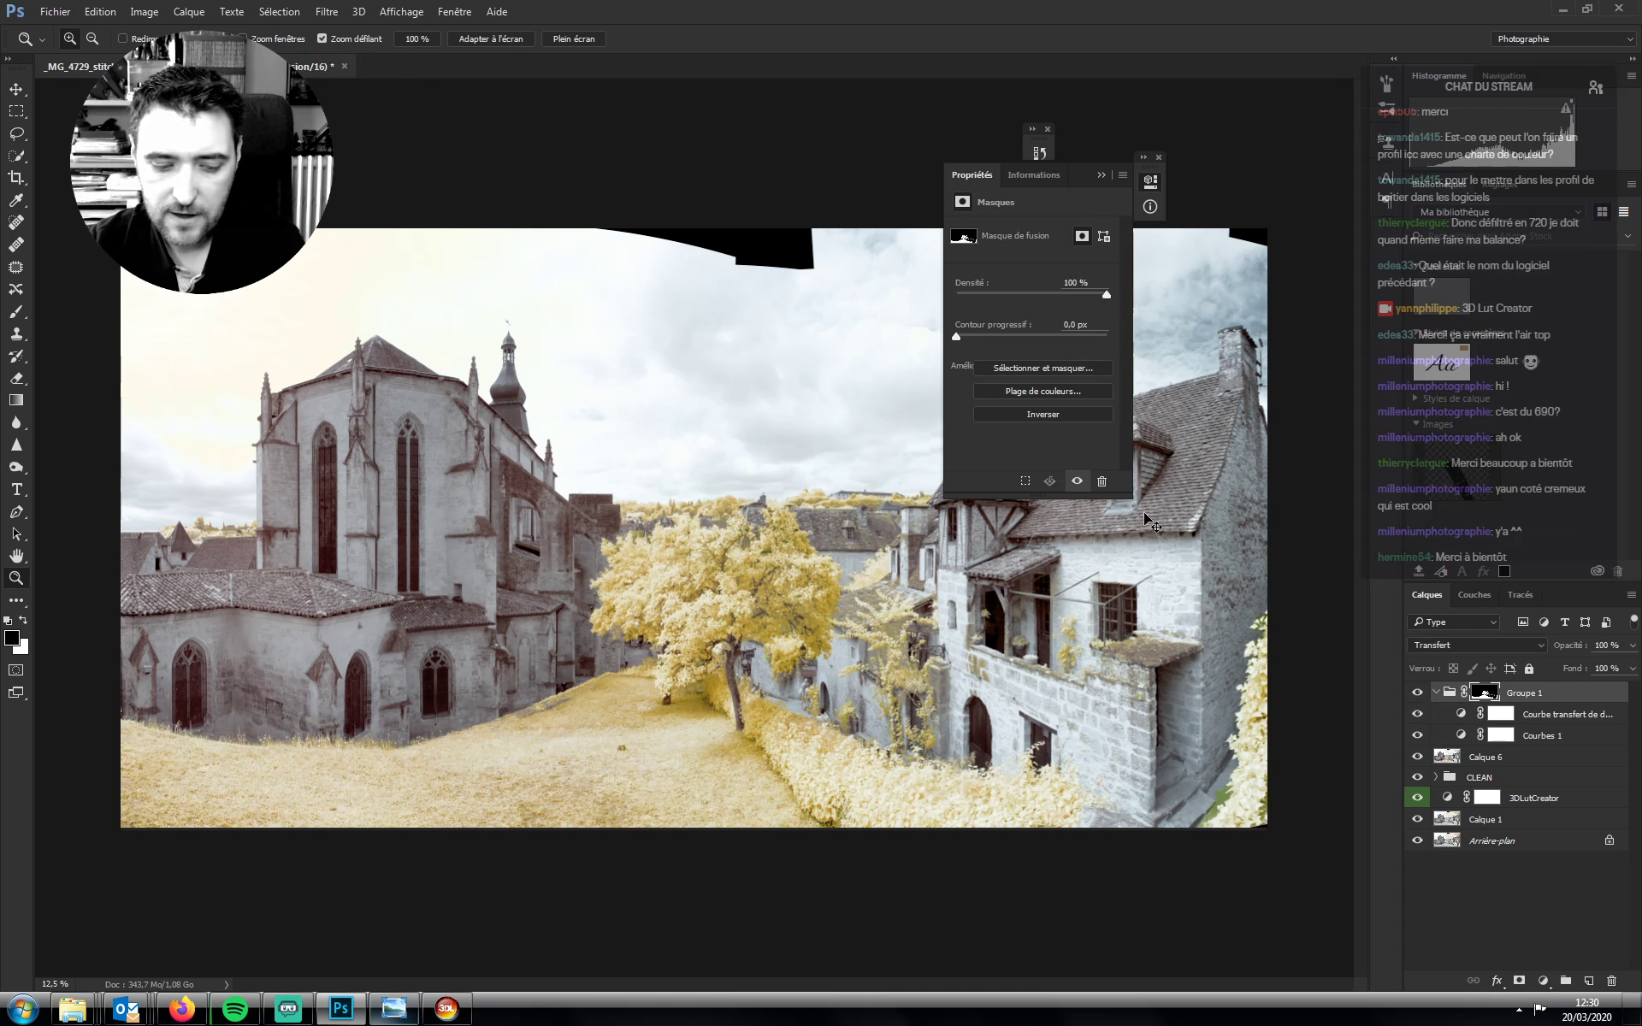
pyautogui.hotkey('ctrl', 's')
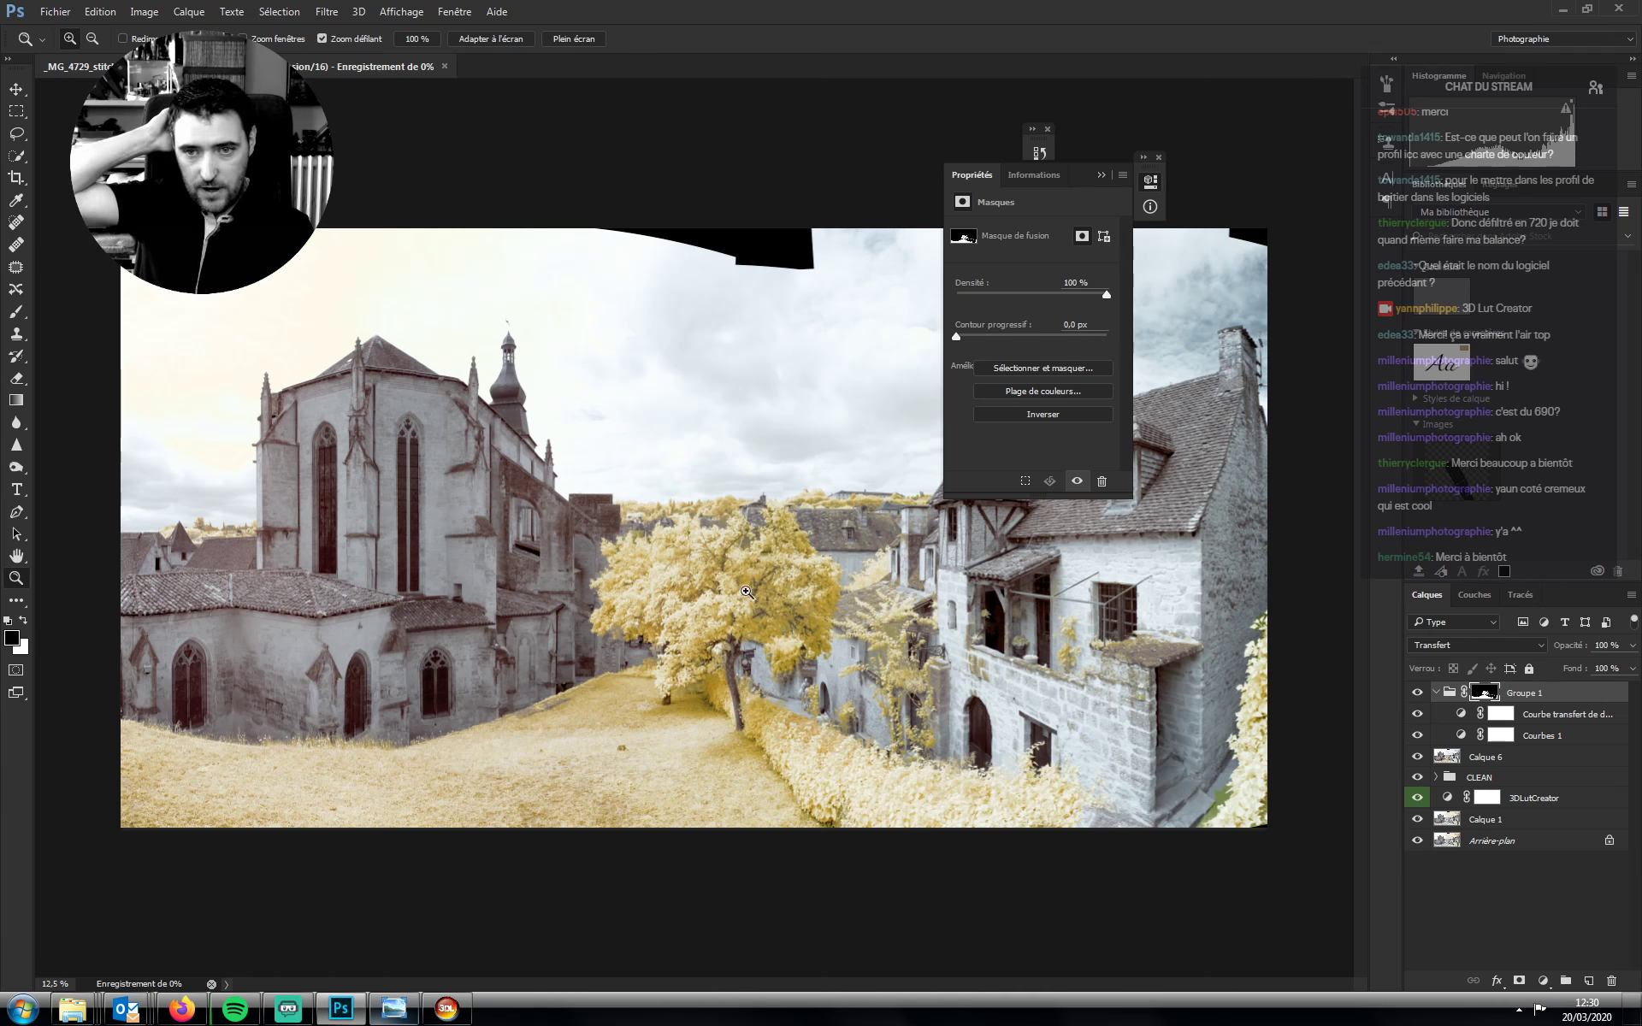
pyautogui.click(1100, 175)
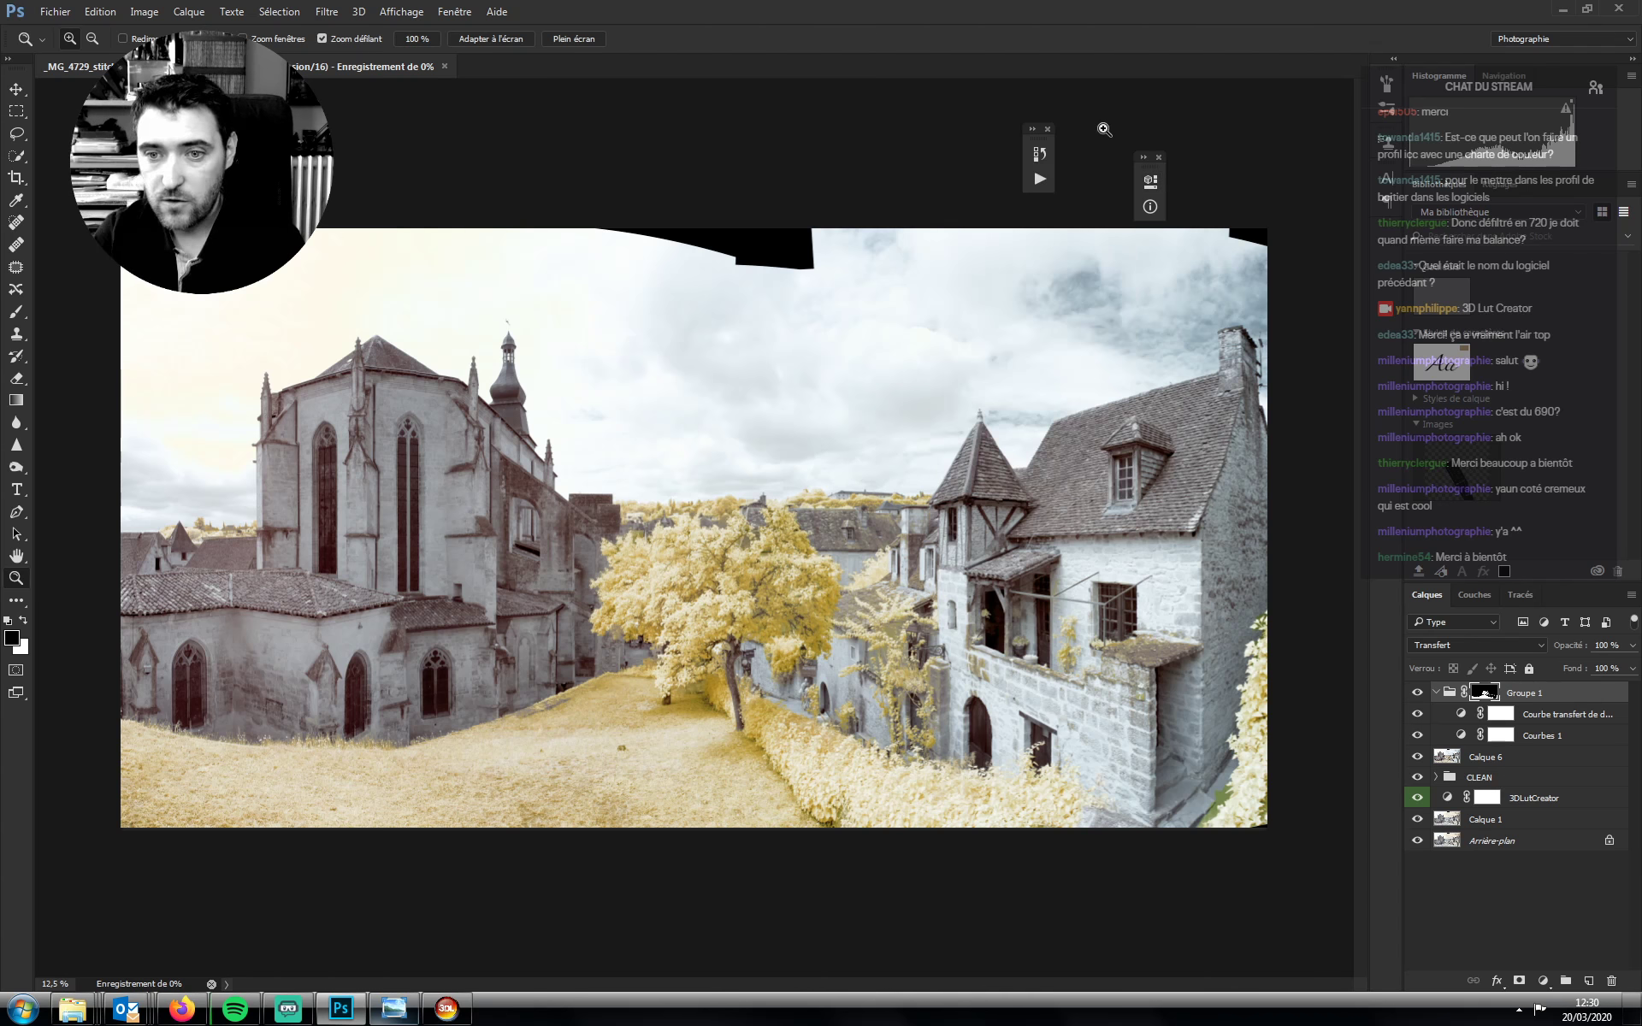
pyautogui.hotkey('ctrl', '-')
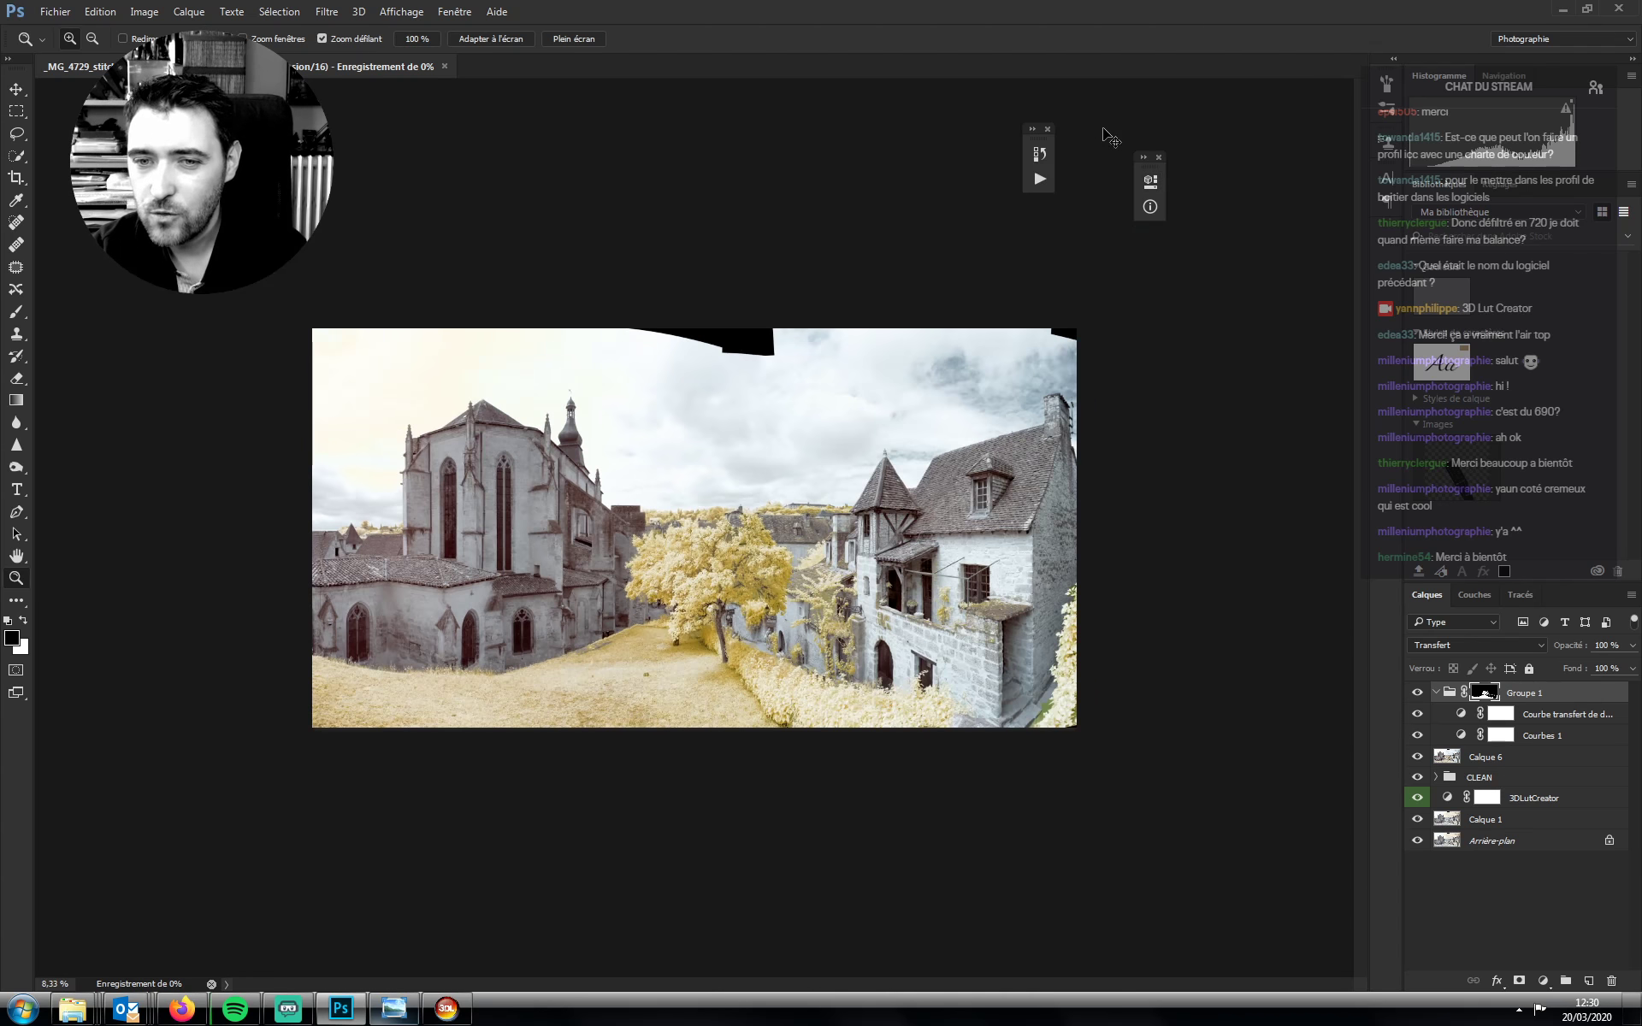
# Add a Curves adjustment layer above Groupe 1 and darken the midtones with a point at input 131, output 46
pyautogui.click(1542, 981)
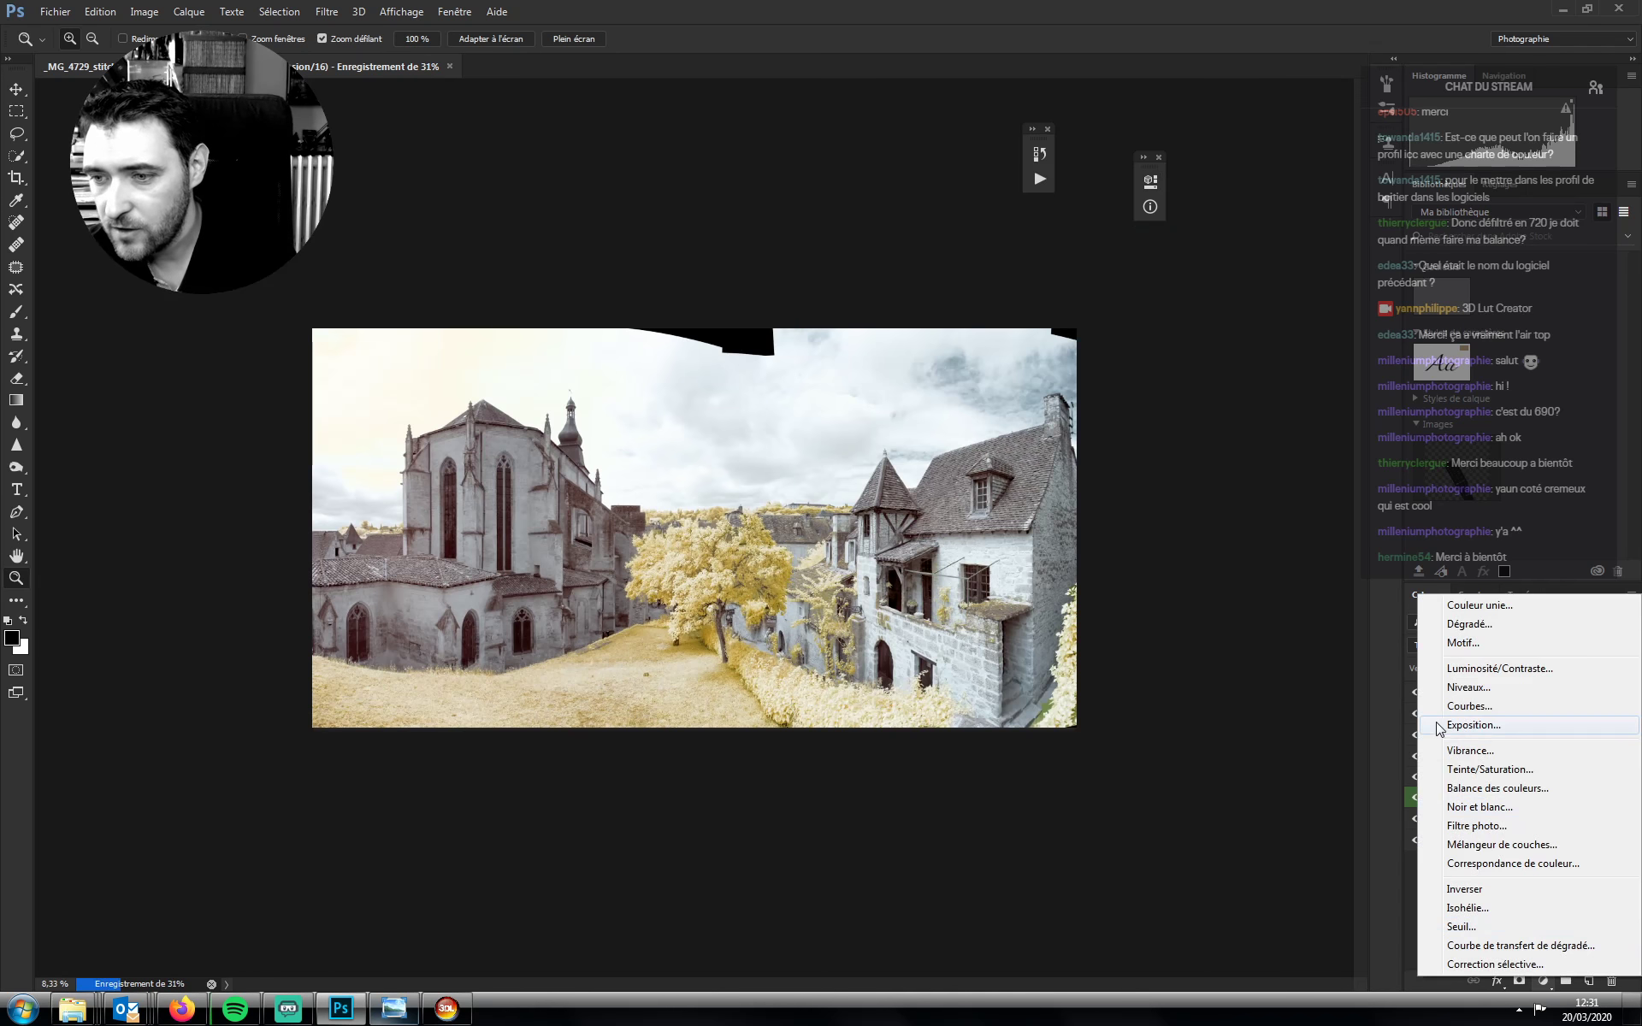
pyautogui.click(1471, 708)
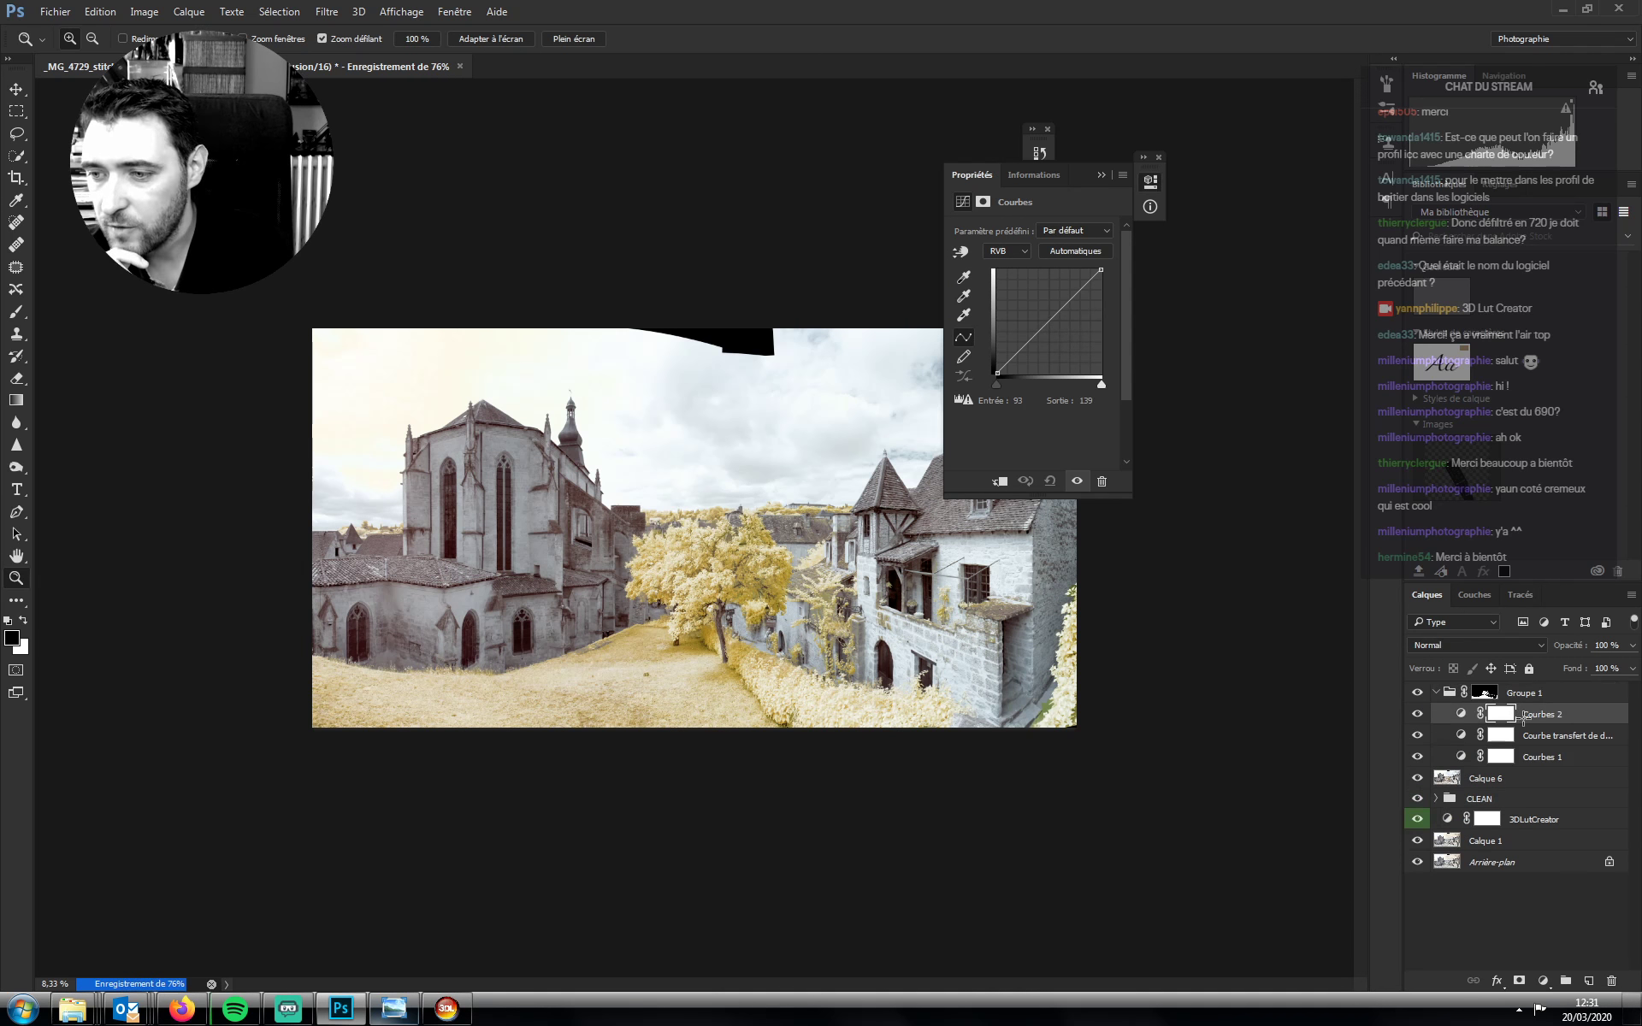
pyautogui.moveTo(1532, 712); pyautogui.dragTo(1531, 687)
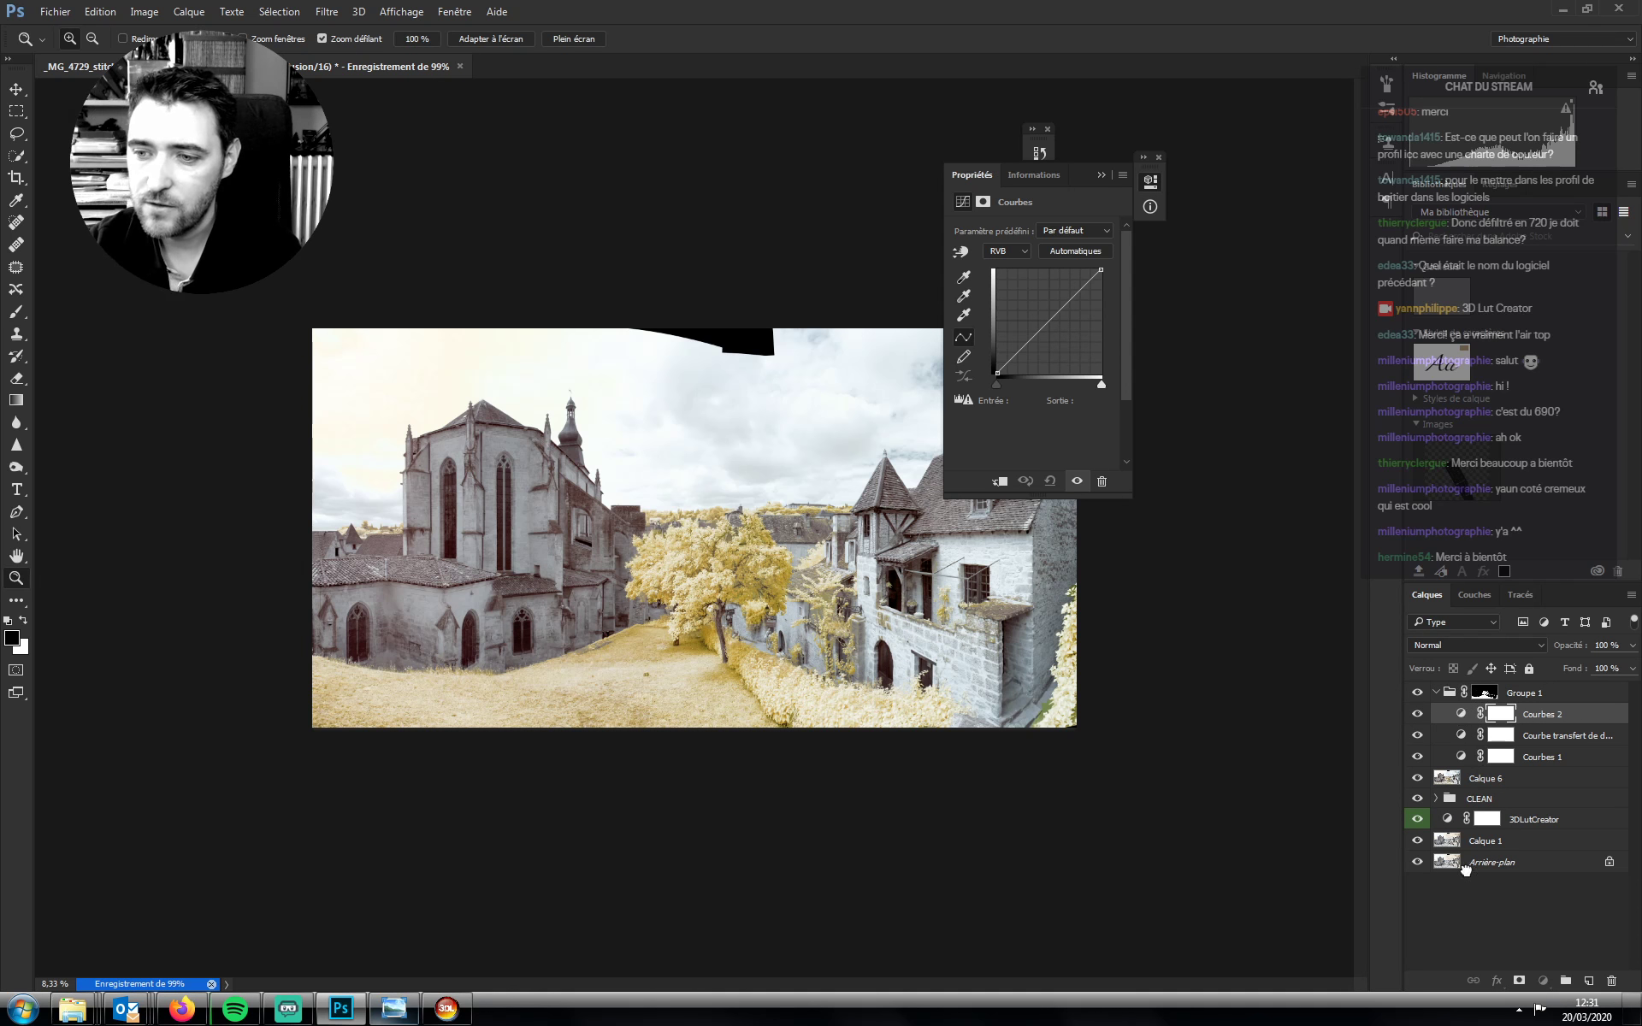
pyautogui.hotkey('ctrl', ']')
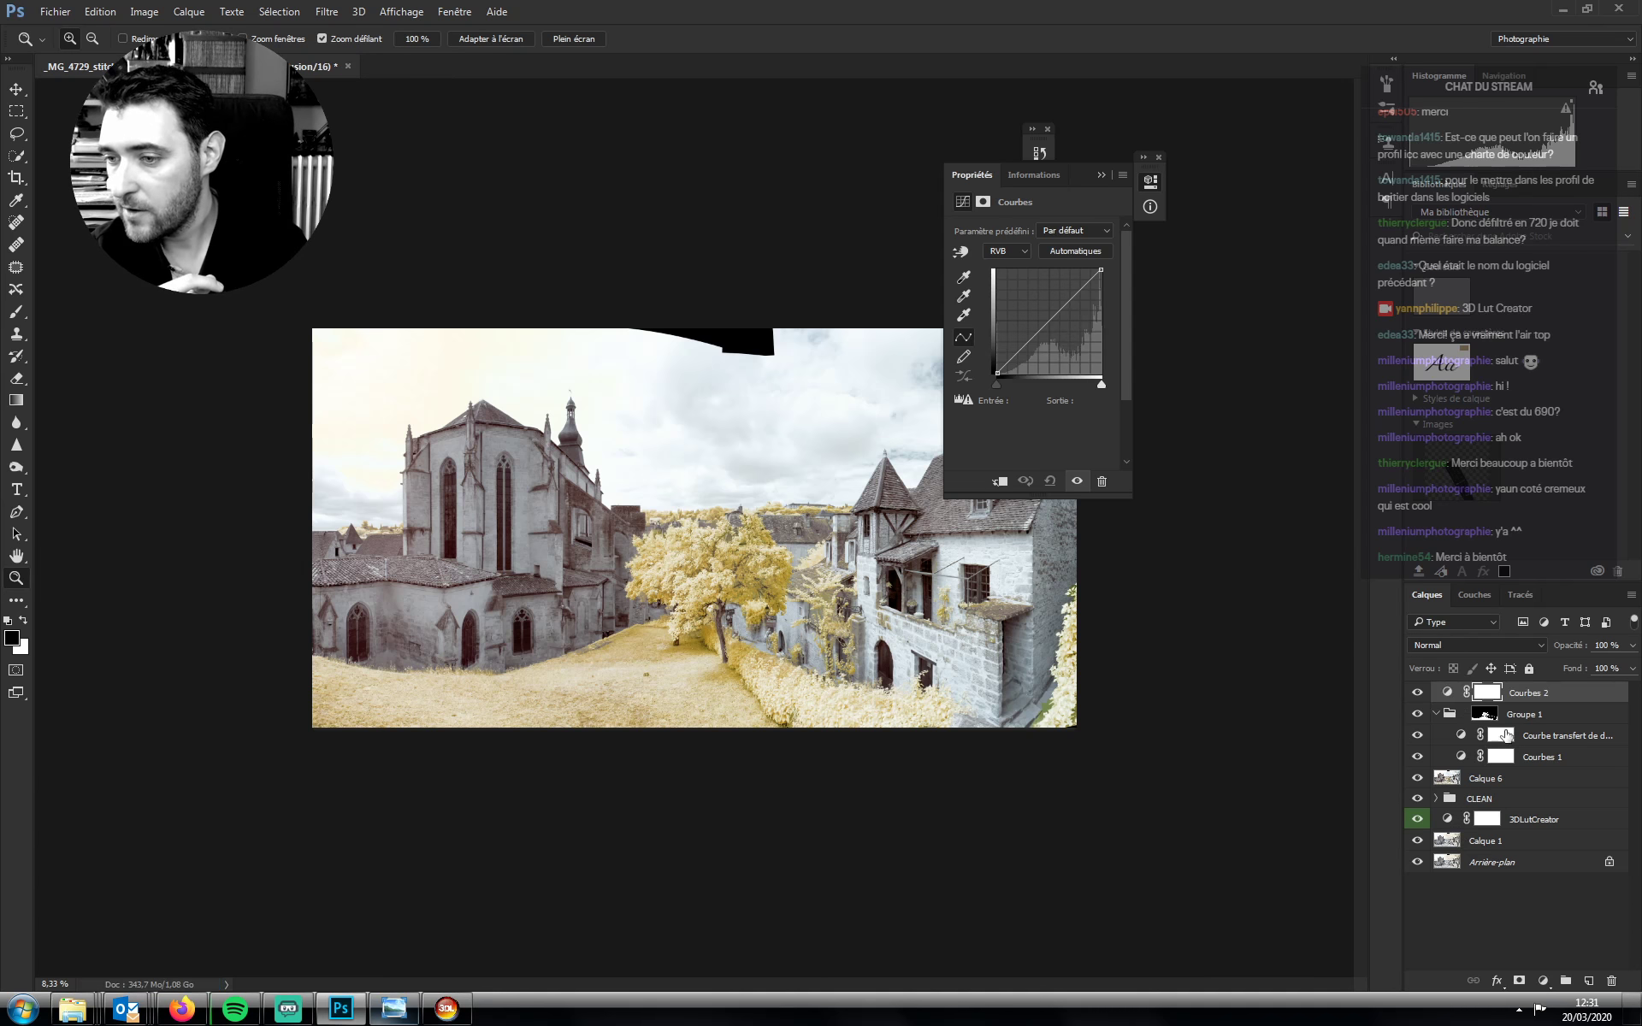
pyautogui.moveTo(1032, 335)
pyautogui.mouseDown()
pyautogui.moveTo(1057, 365)
pyautogui.moveTo(1050, 354)
pyautogui.mouseUp()
pyautogui.moveTo(1075, 175); pyautogui.dragTo(1297, 274)
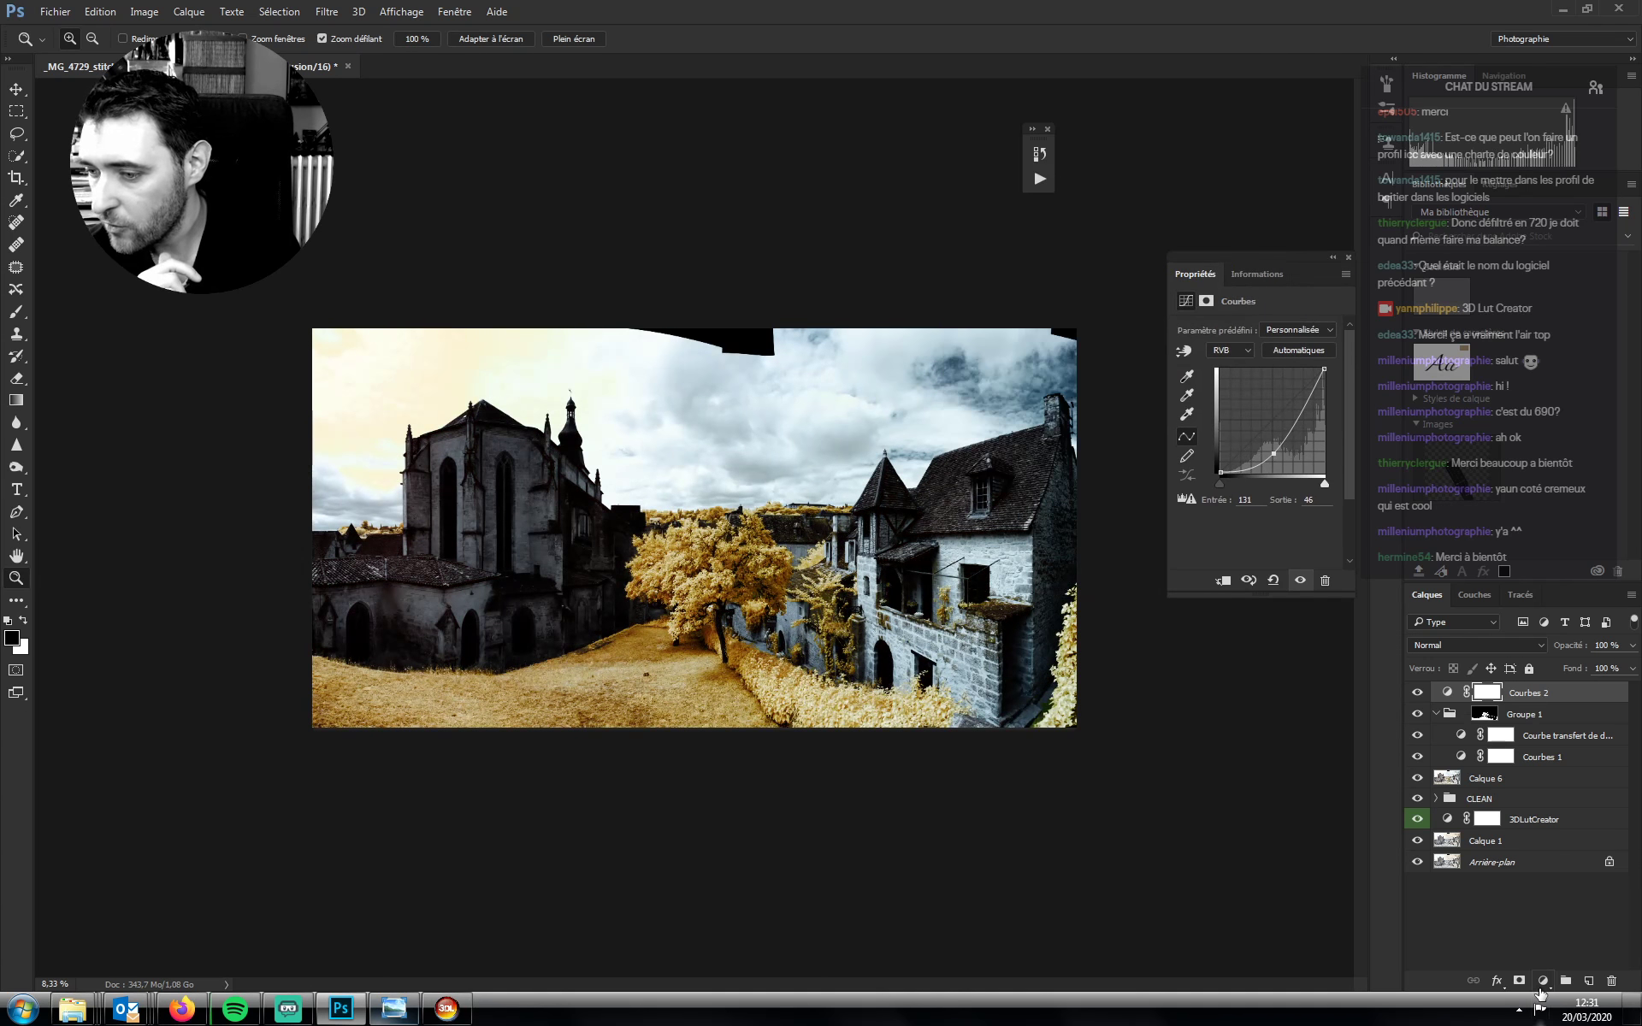
# Add a Black & White adjustment layer with Cyans raised to 266 and Blues to 175 to brighten the sky
pyautogui.click(1542, 984)
pyautogui.press('Escape')
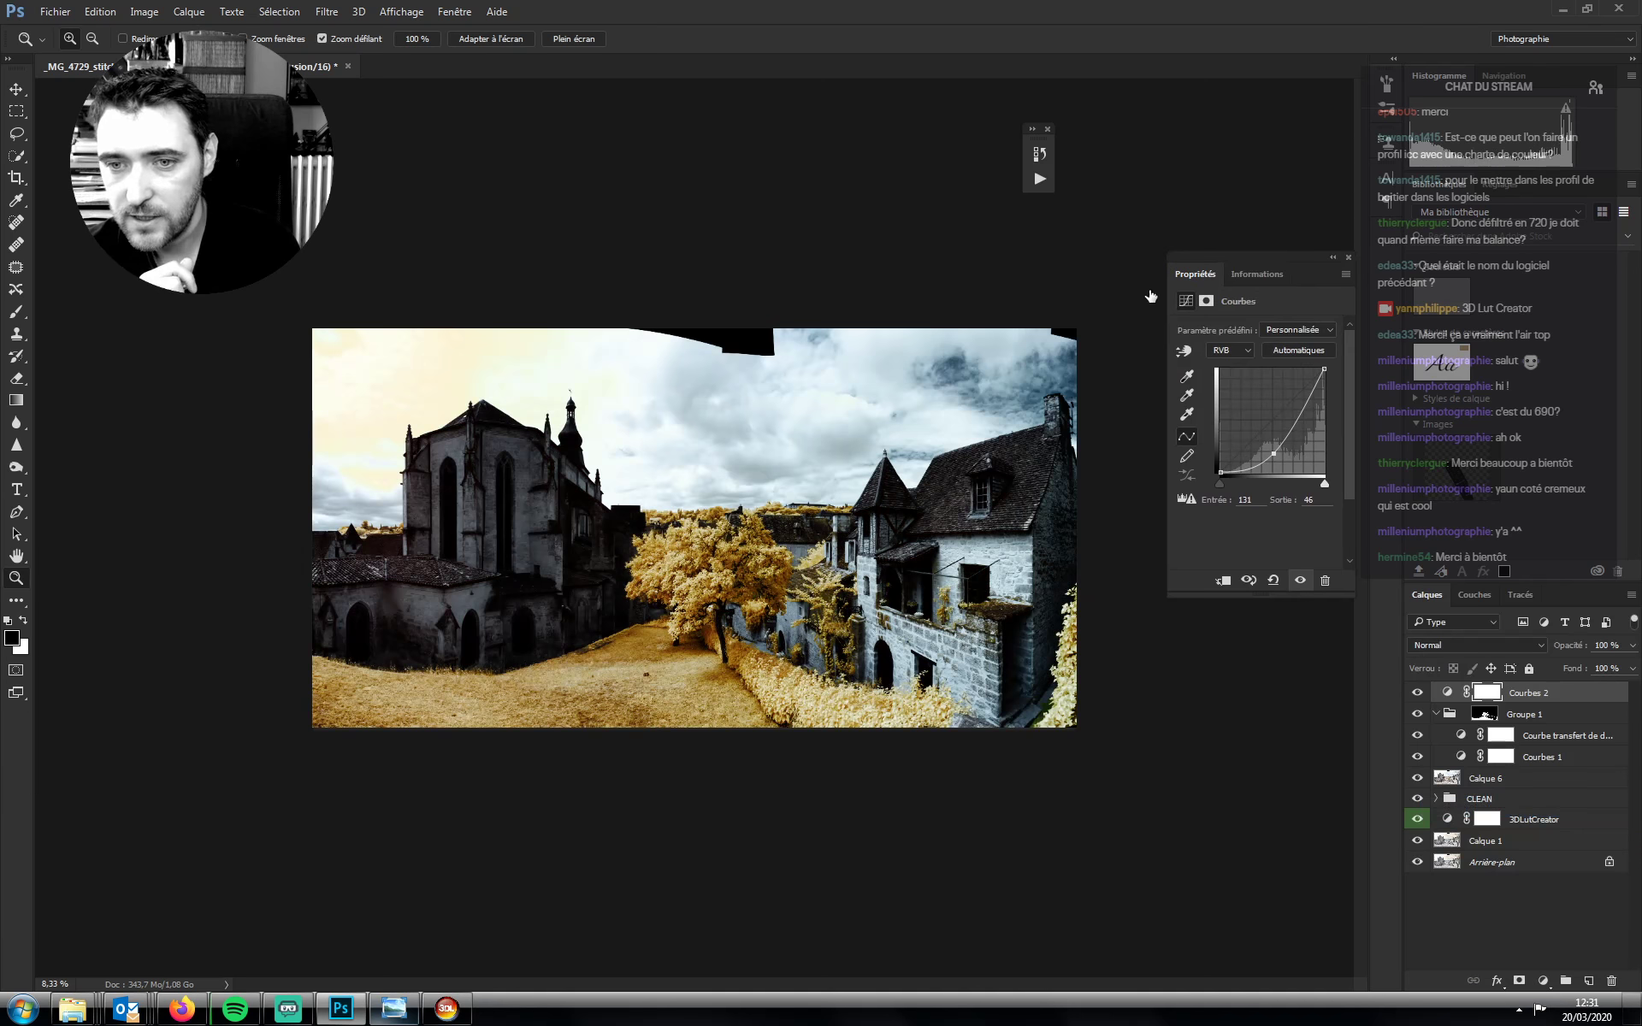
pyautogui.hotkey('ctrl', 'alt', 'shift', 'b')
pyautogui.moveTo(1255, 512); pyautogui.dragTo(1322, 502)
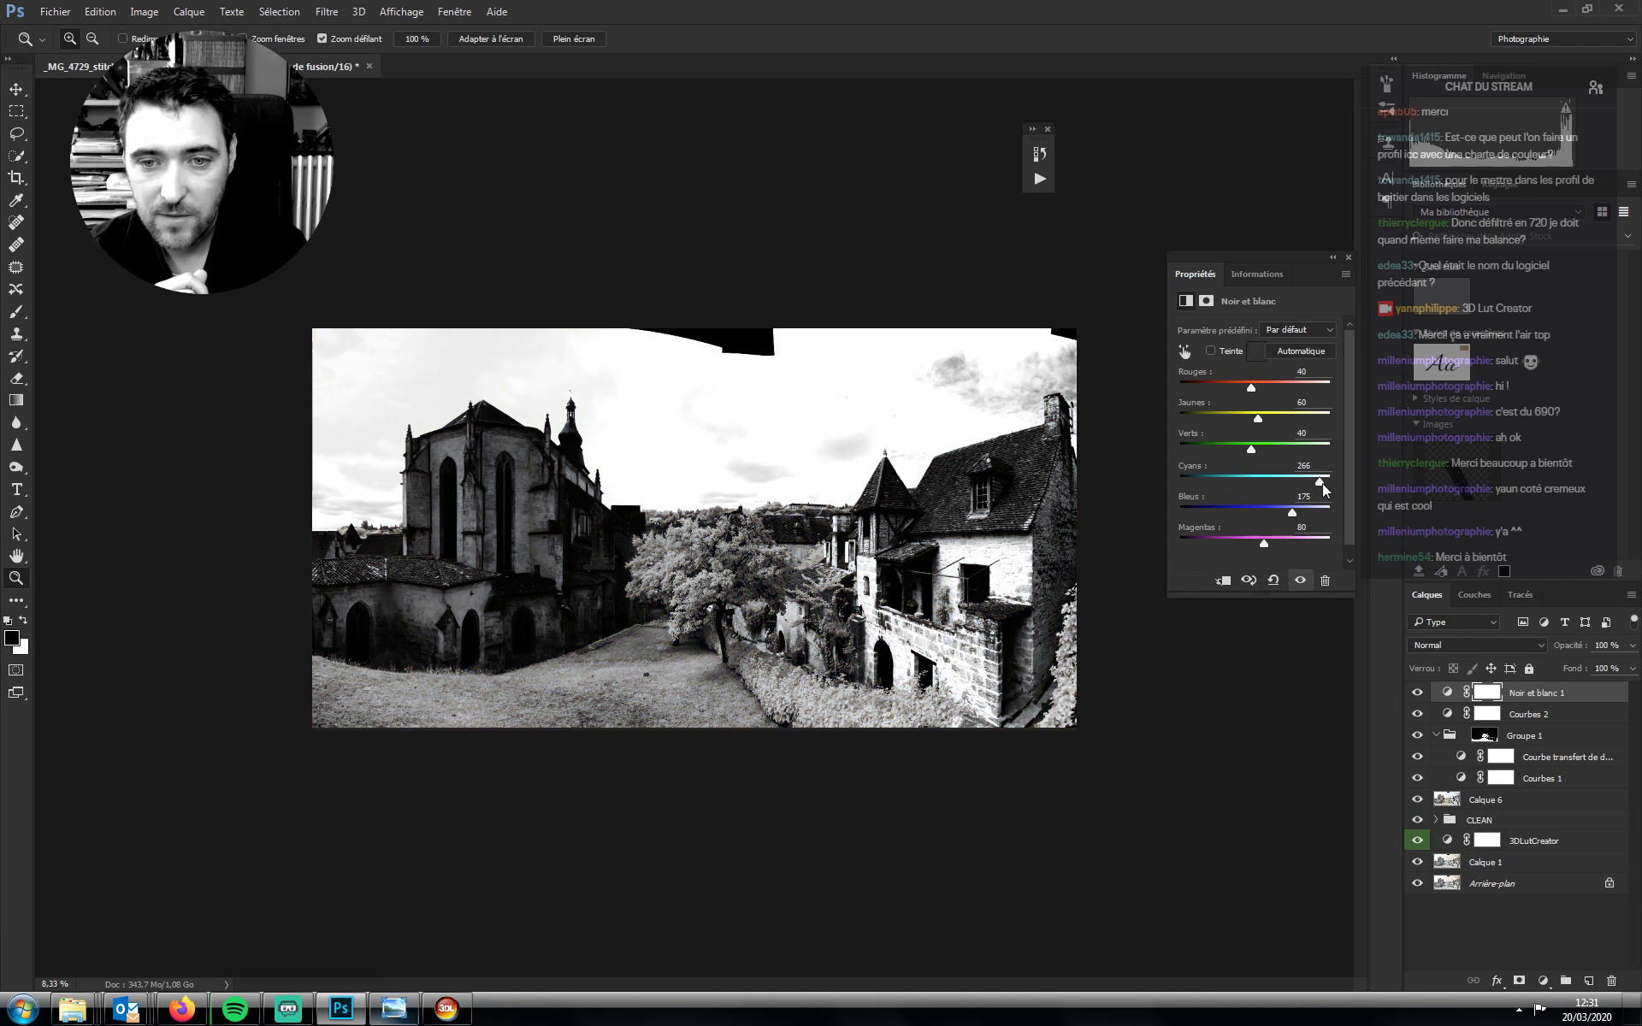
# Add another Curves layer above the Black & White layer and set its black point by sampling the skyline above the tree
pyautogui.click(1542, 981)
pyautogui.click(1471, 706)
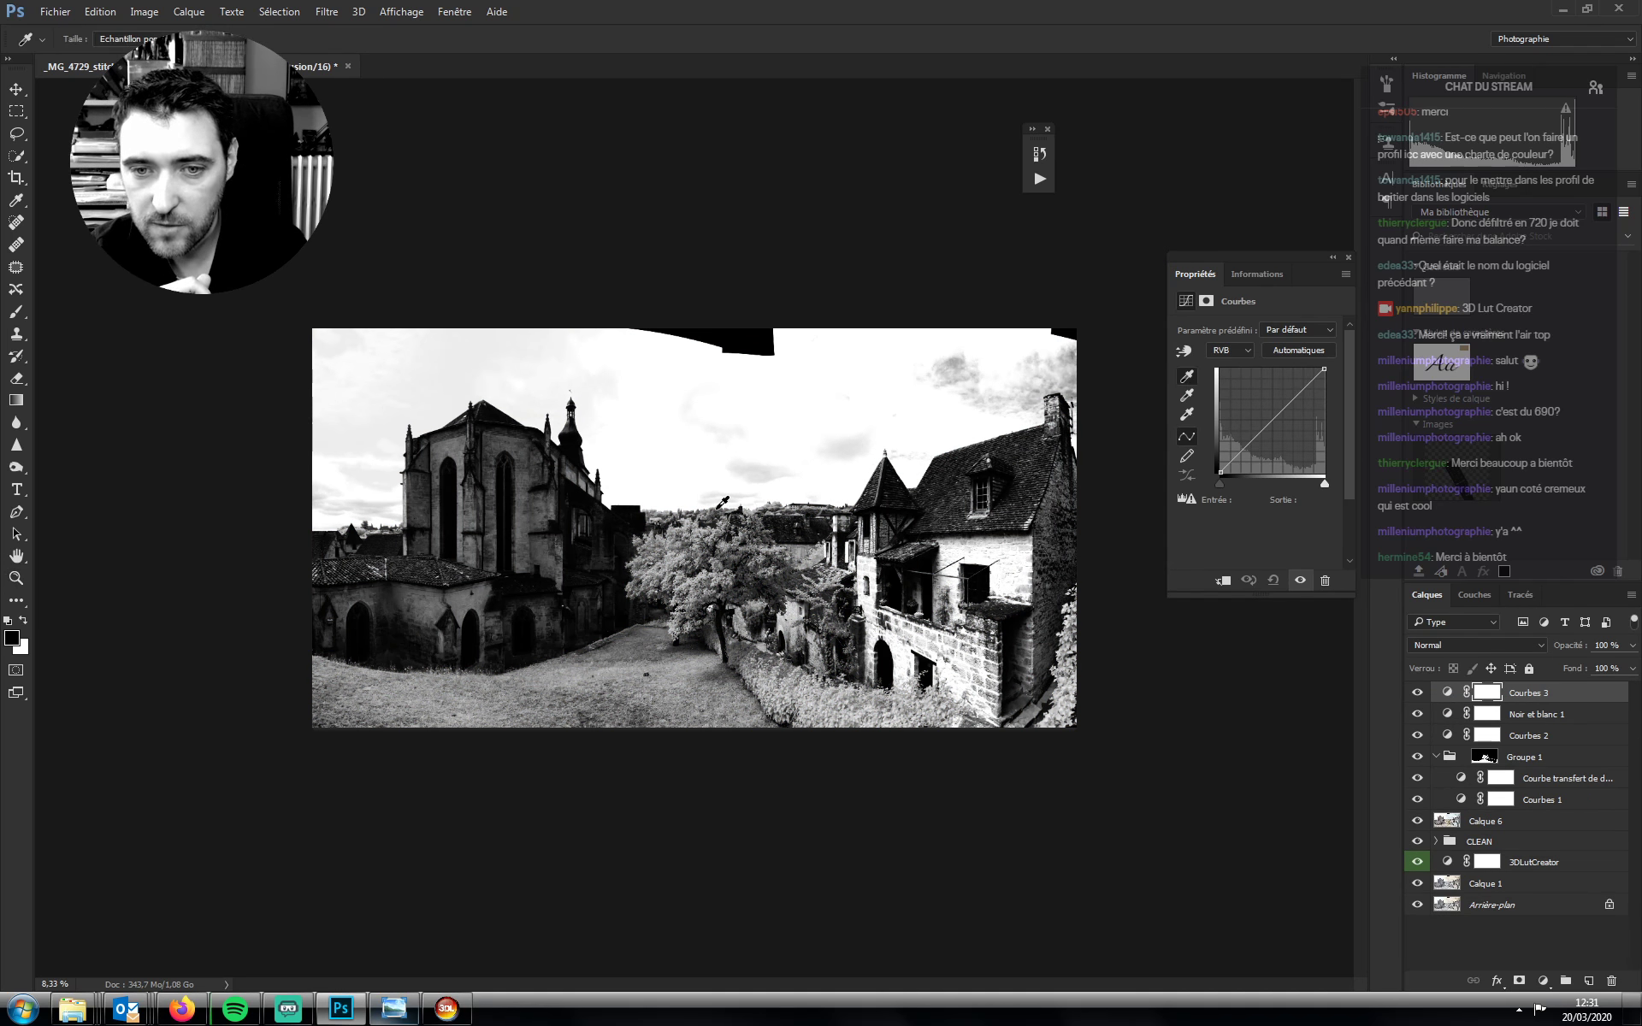
pyautogui.click(722, 502)
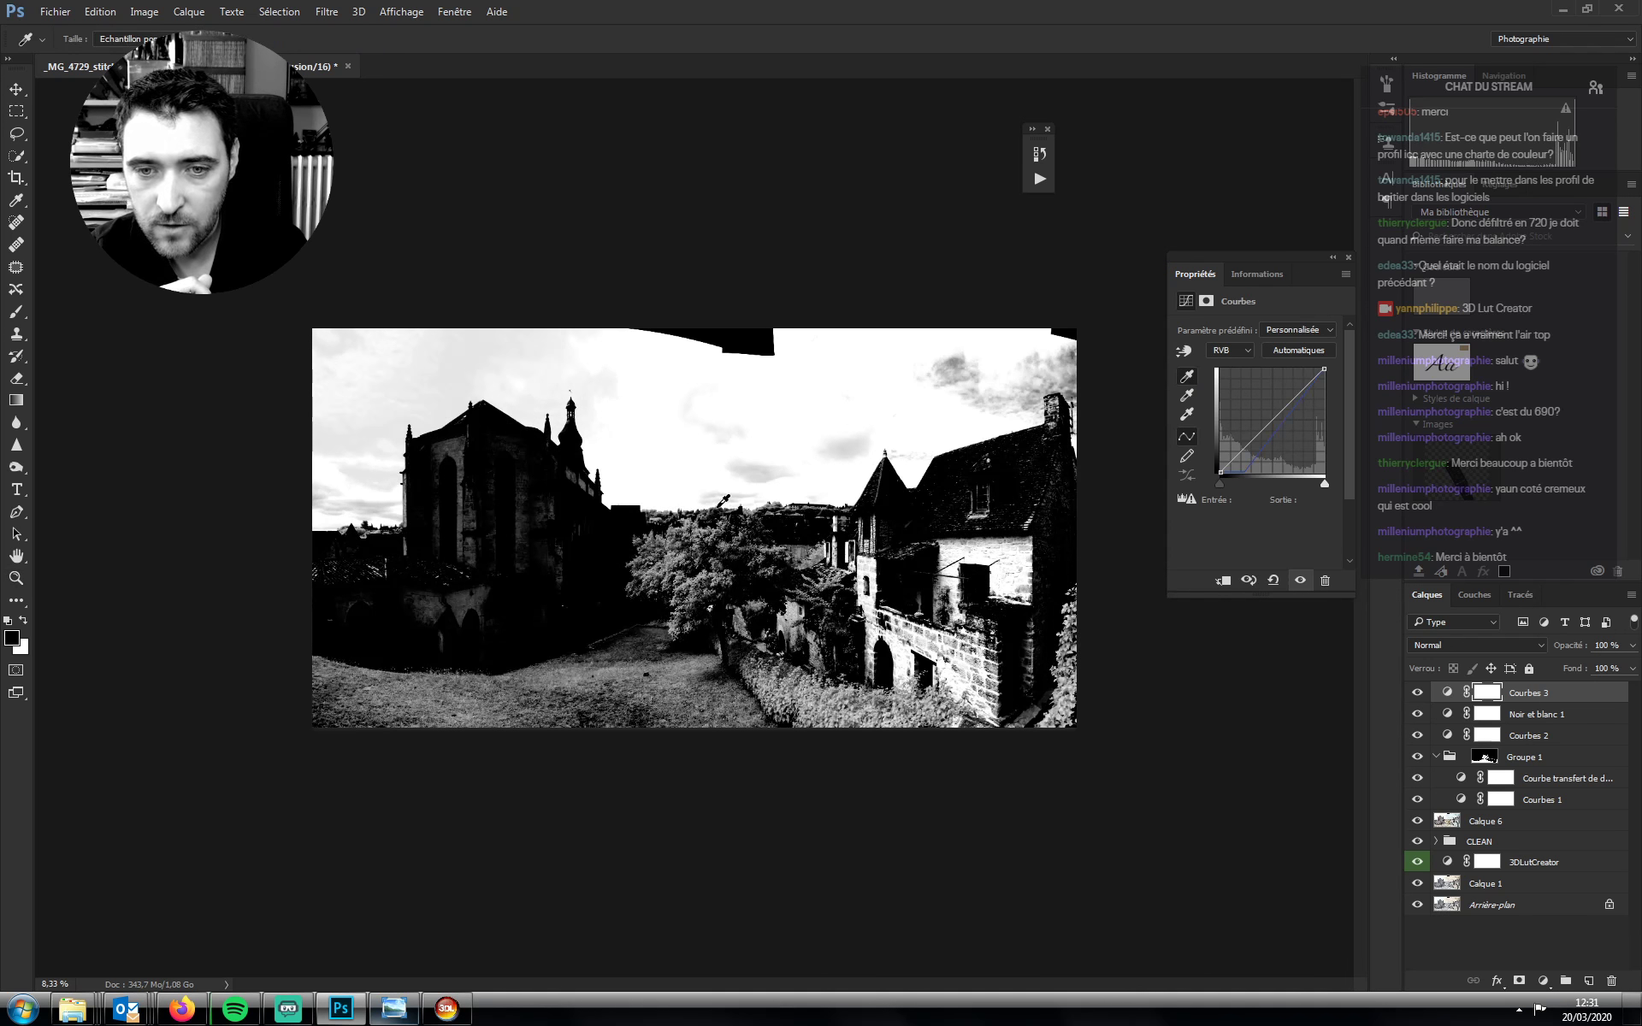
pyautogui.moveTo(723, 500); pyautogui.dragTo(726, 505)
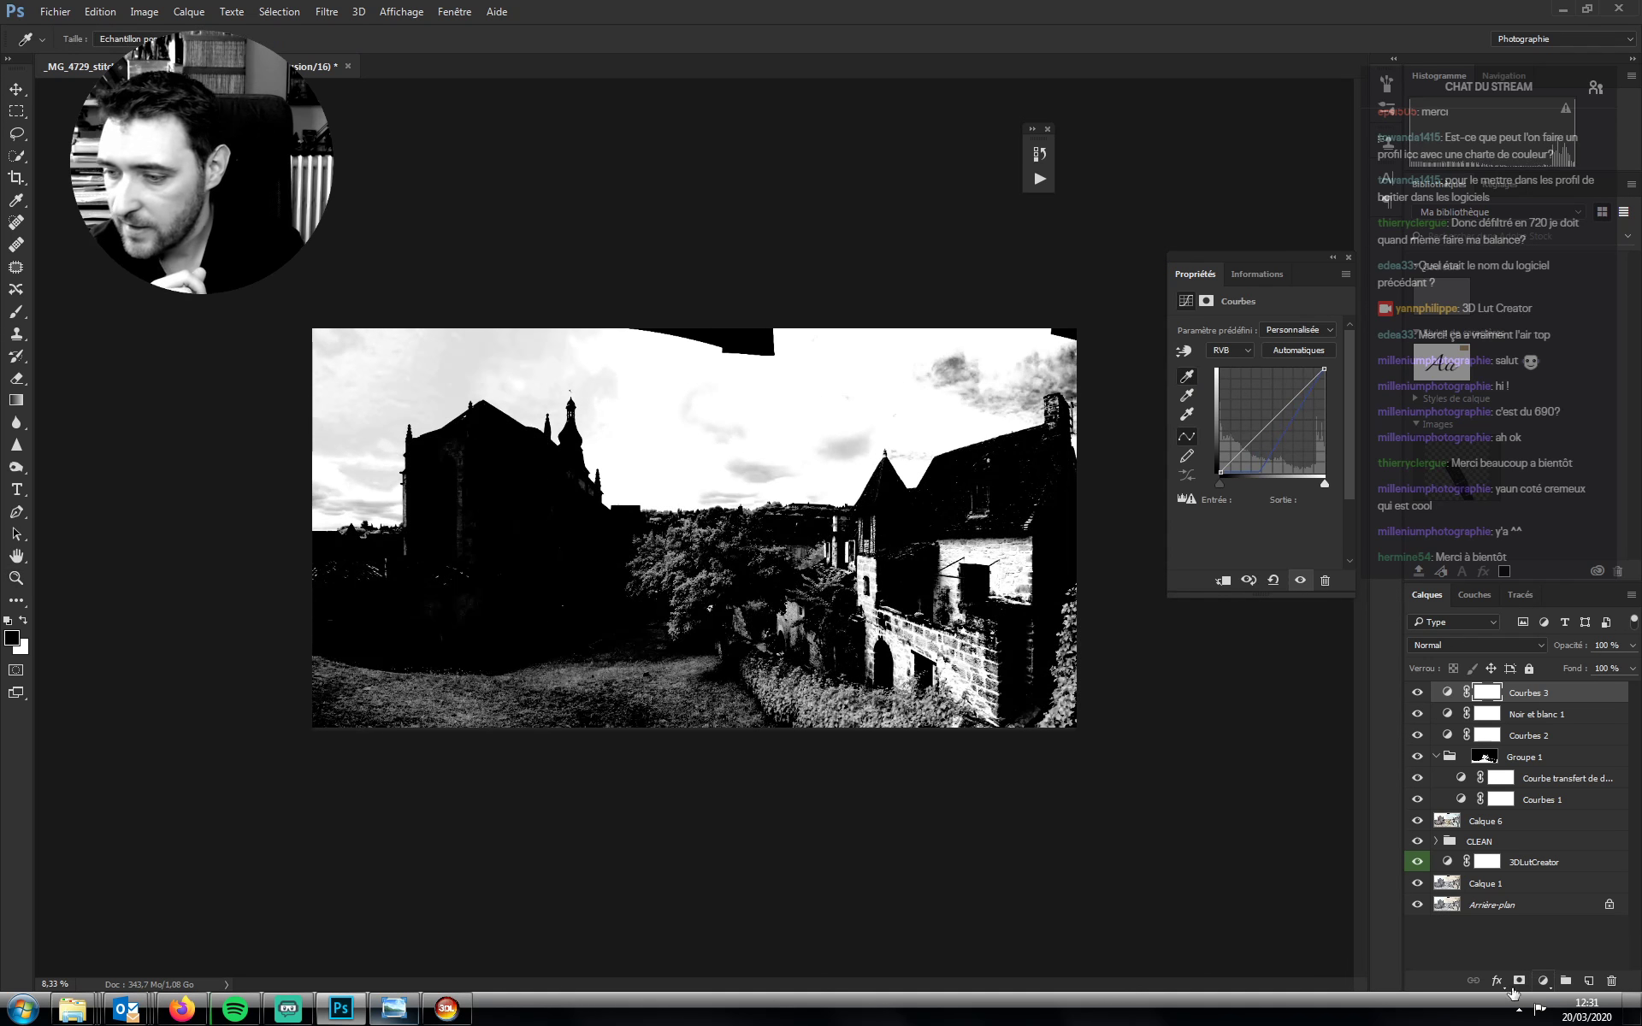
# Add a further Curves layer on top and set its white point by sampling the sky above the houses
pyautogui.click(1543, 982)
pyautogui.click(1467, 706)
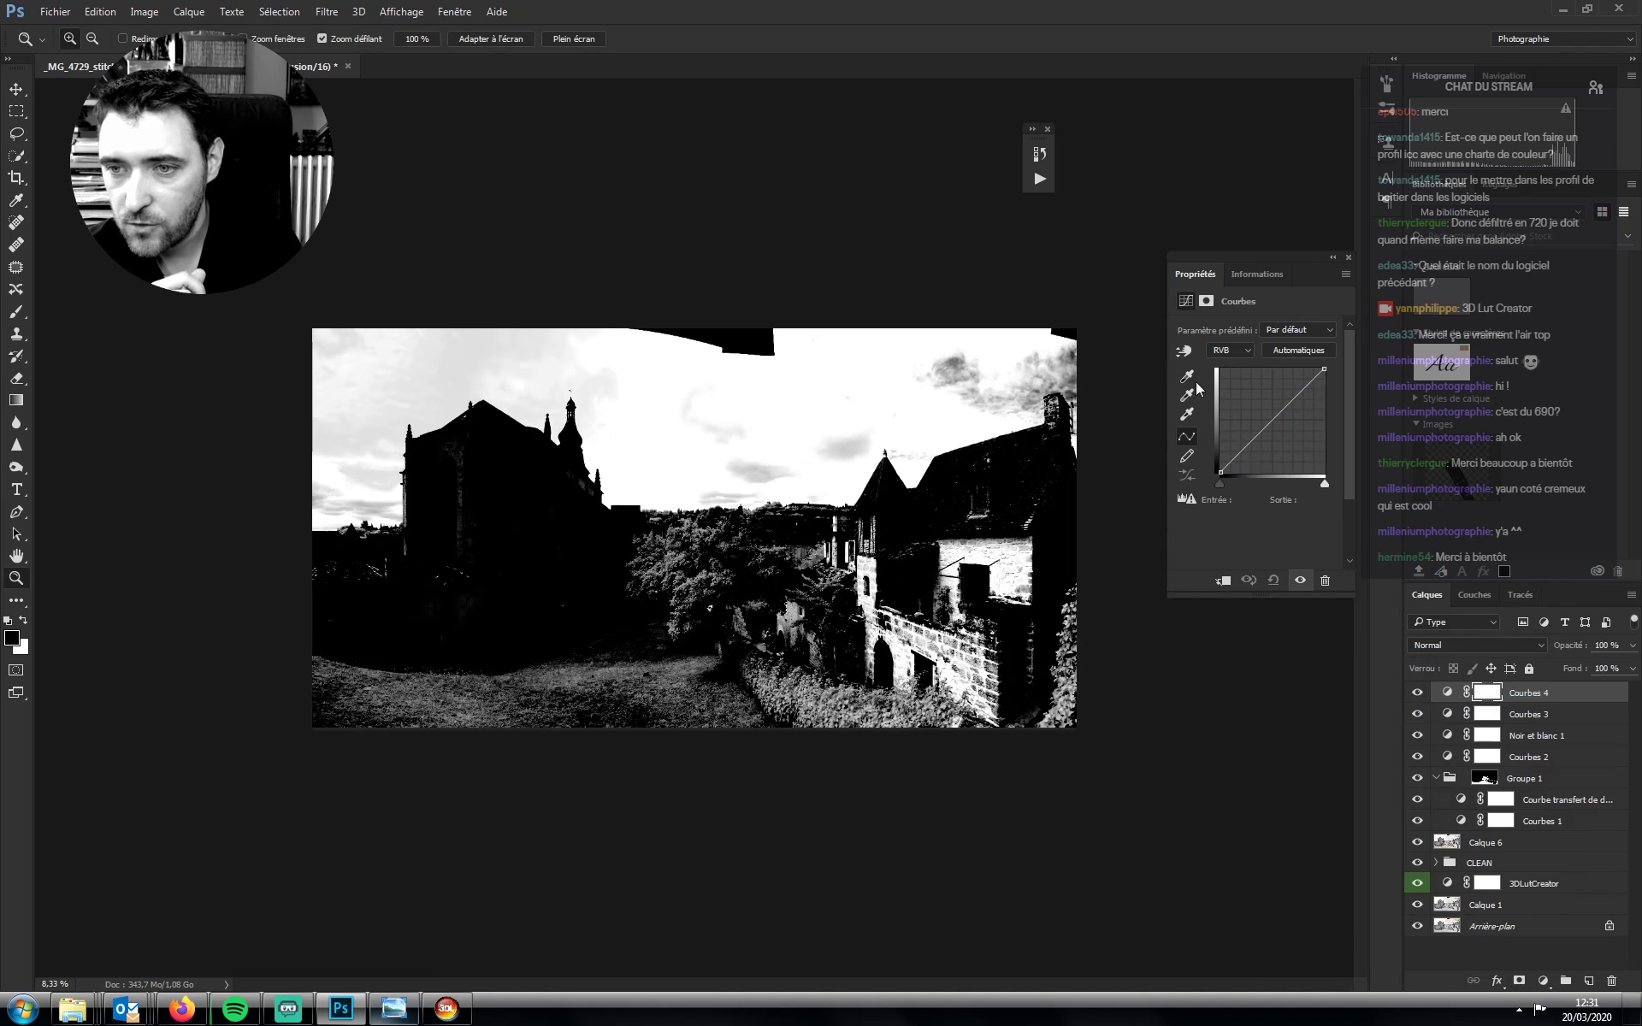
pyautogui.moveTo(784, 456); pyautogui.dragTo(768, 470)
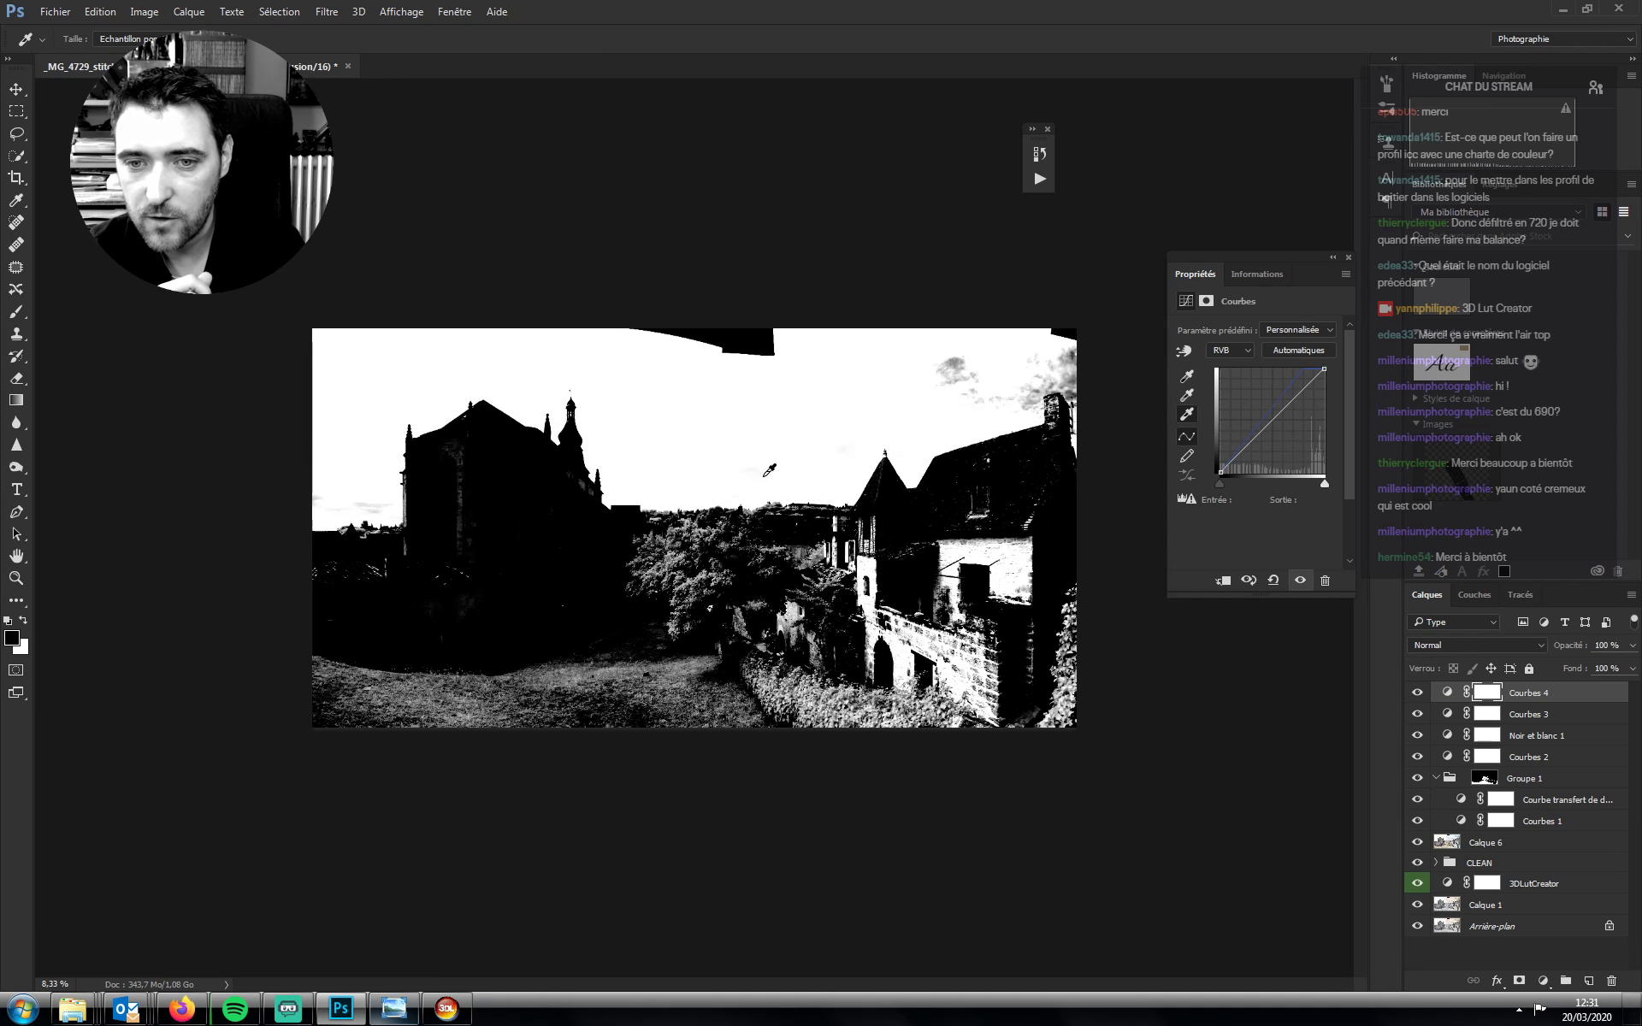
# Stamp the visible black-and-white result onto a new layer and copy it into the layer mask of a new group on top
pyautogui.click(1522, 981)
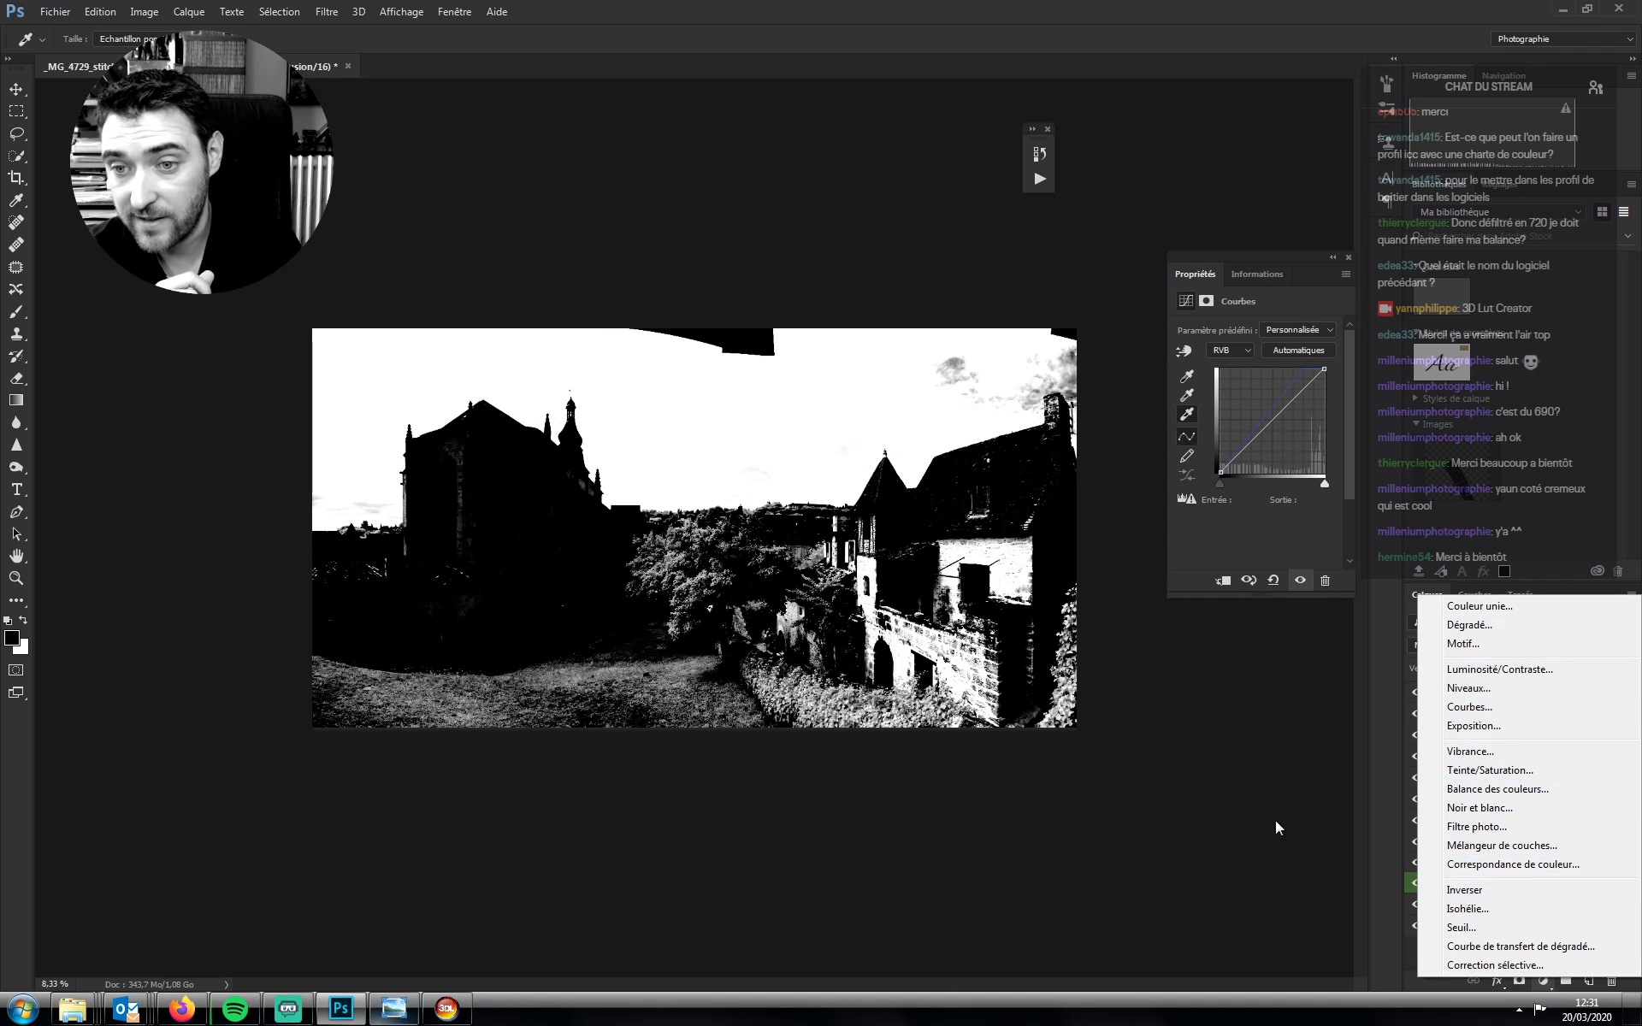
pyautogui.click(1148, 831)
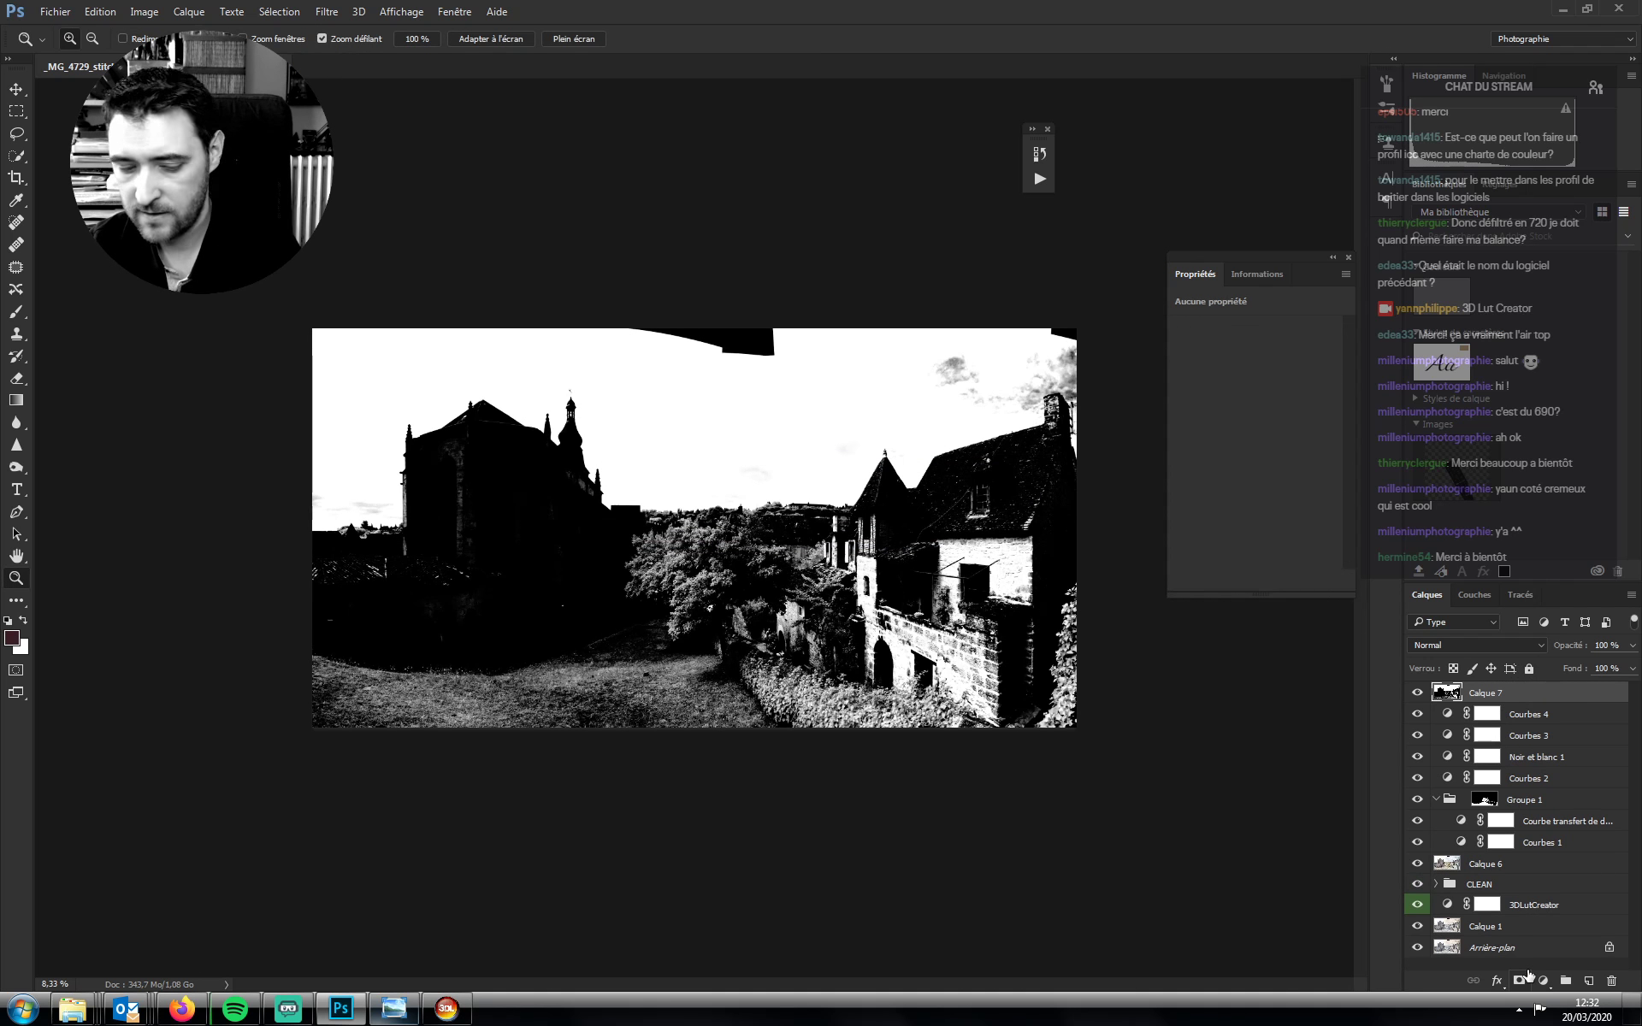
pyautogui.hotkey('ctrl', 'a')
pyautogui.click(1565, 981)
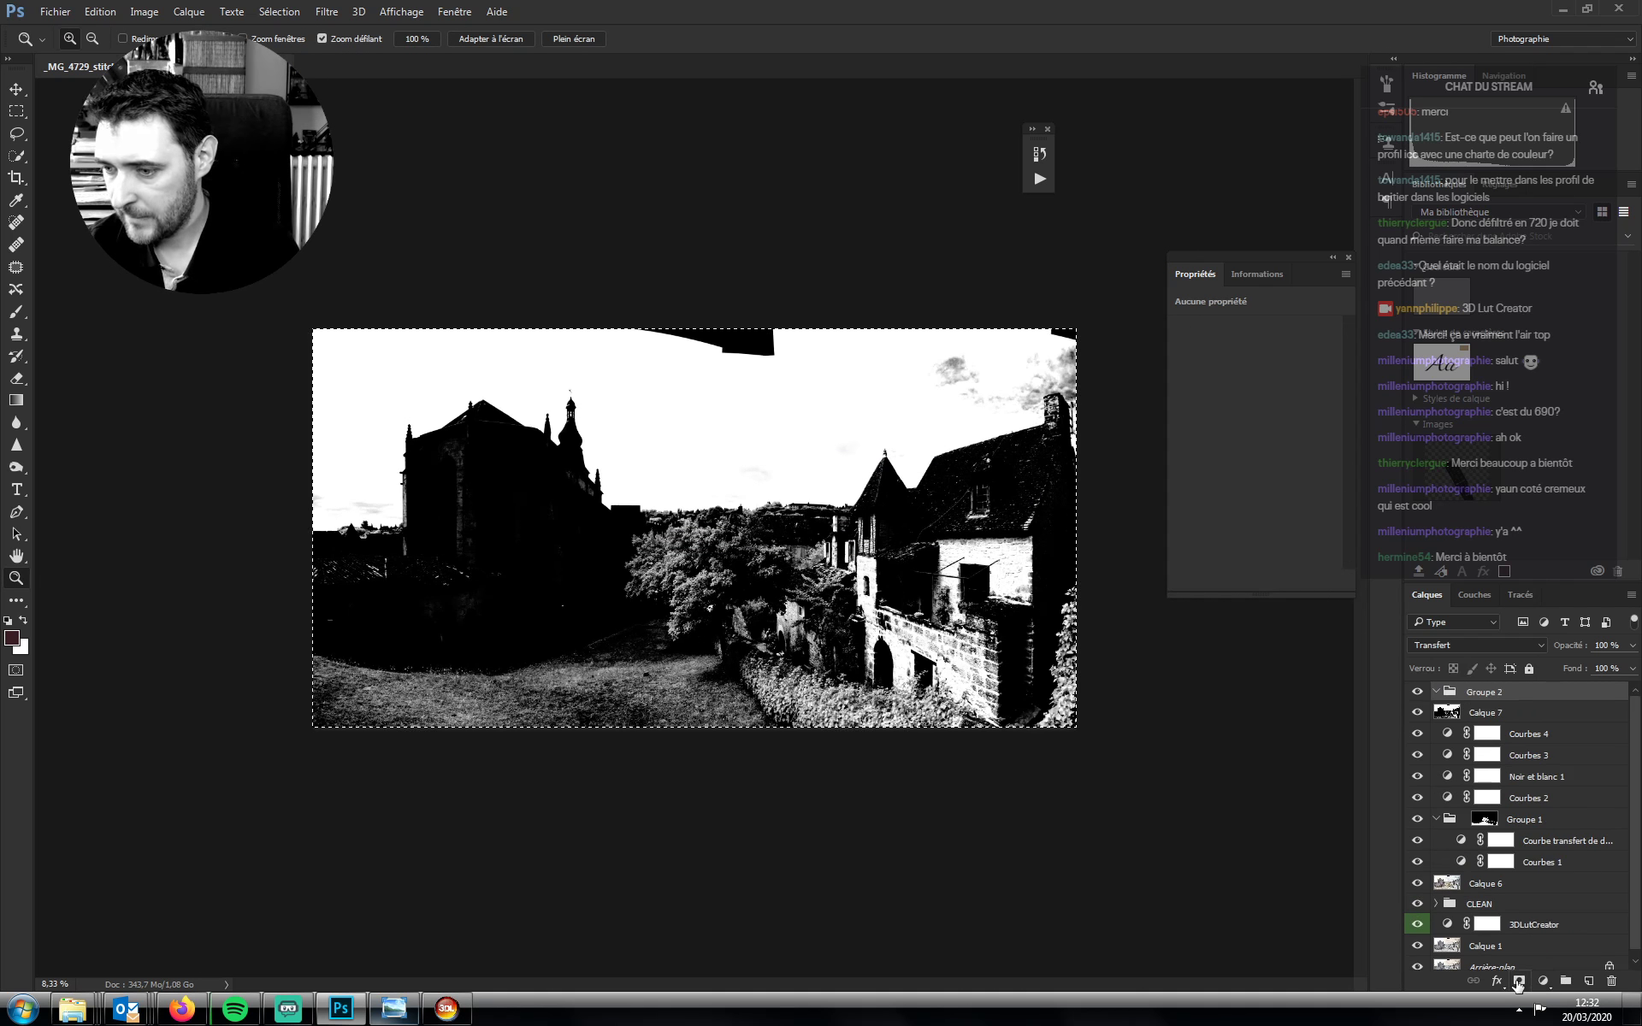
pyautogui.click(1517, 981)
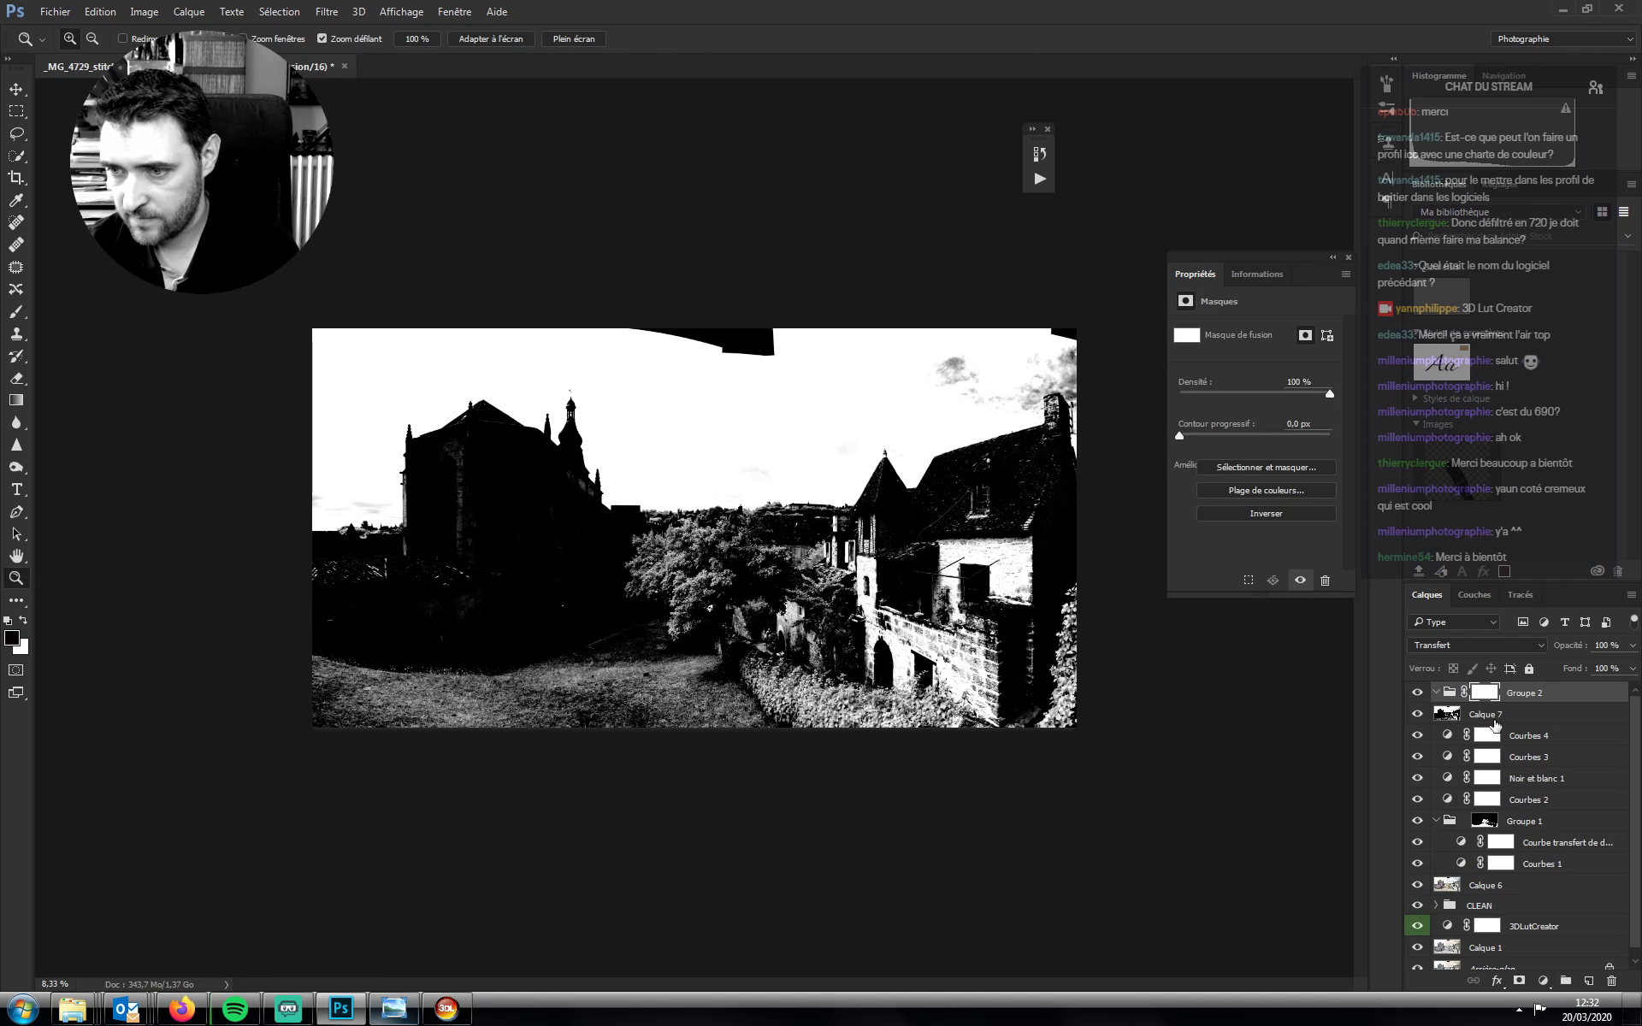
pyautogui.keyDown('alt'); pyautogui.click(1488, 693); pyautogui.keyUp('alt')
pyautogui.hotkey('ctrl', 'v')
# Hide Calque 7, Courbes 4, Courbes 3, Noir et blanc 1 and Courbes 2, and select Courbes 2
pyautogui.click(1454, 714)
pyautogui.click(1417, 713)
pyautogui.click(1417, 735)
pyautogui.click(1417, 757)
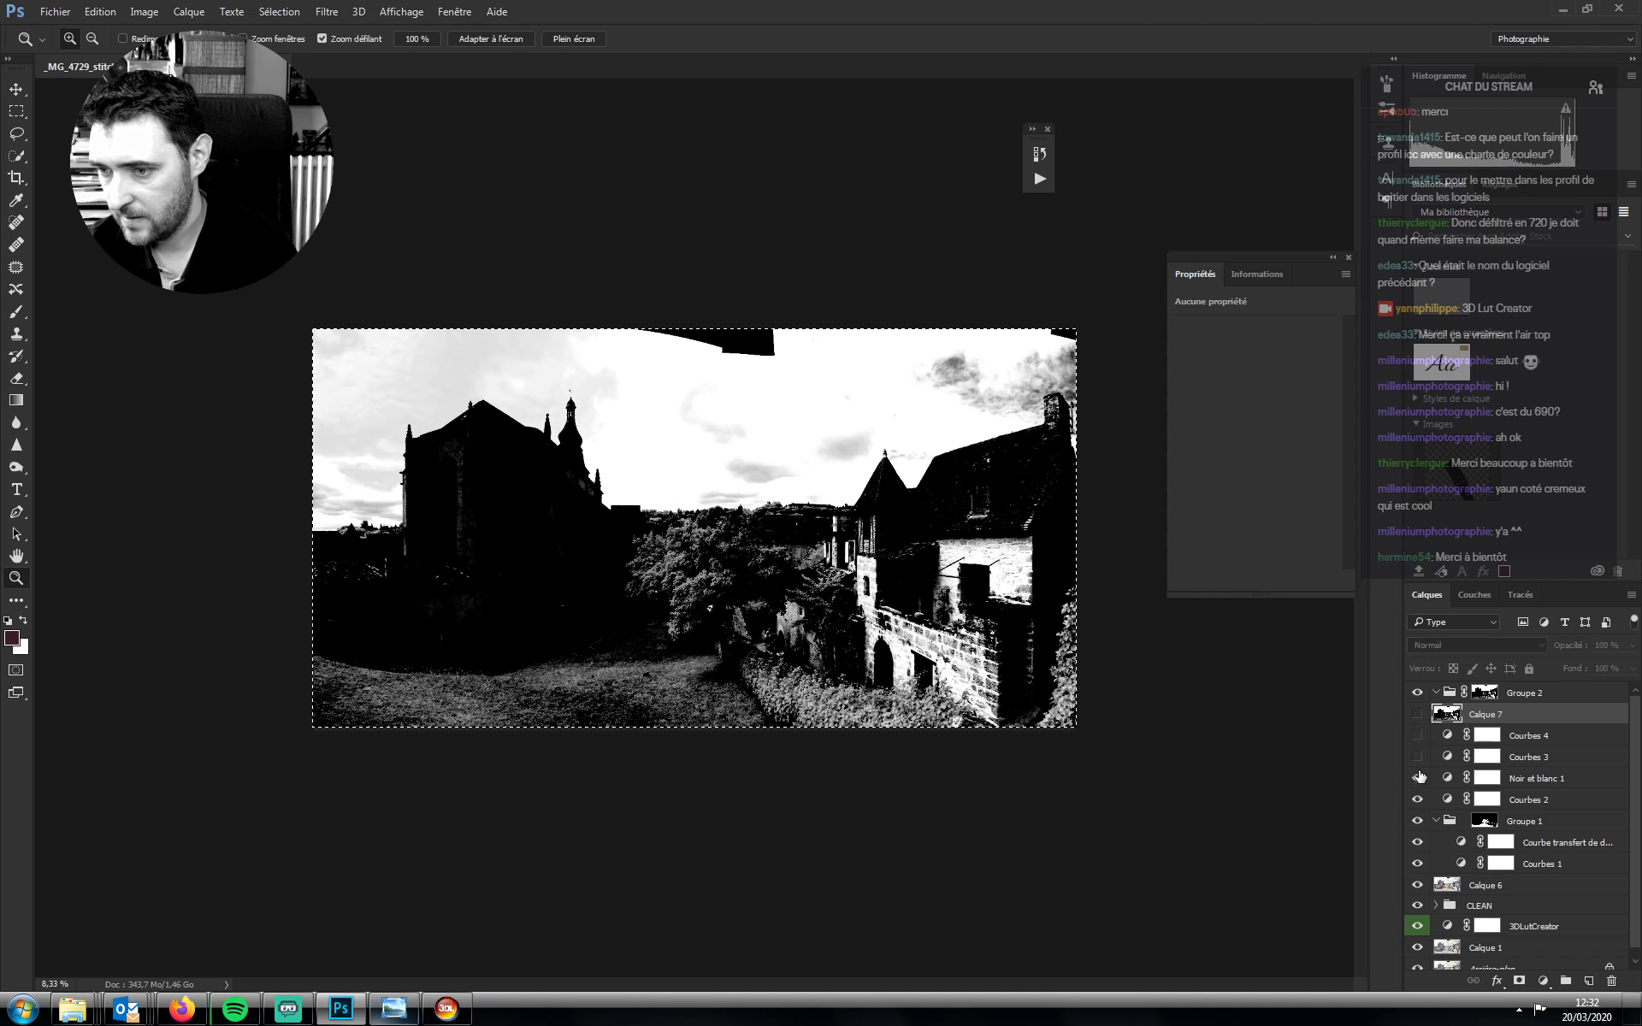
pyautogui.click(1417, 778)
pyautogui.click(1417, 799)
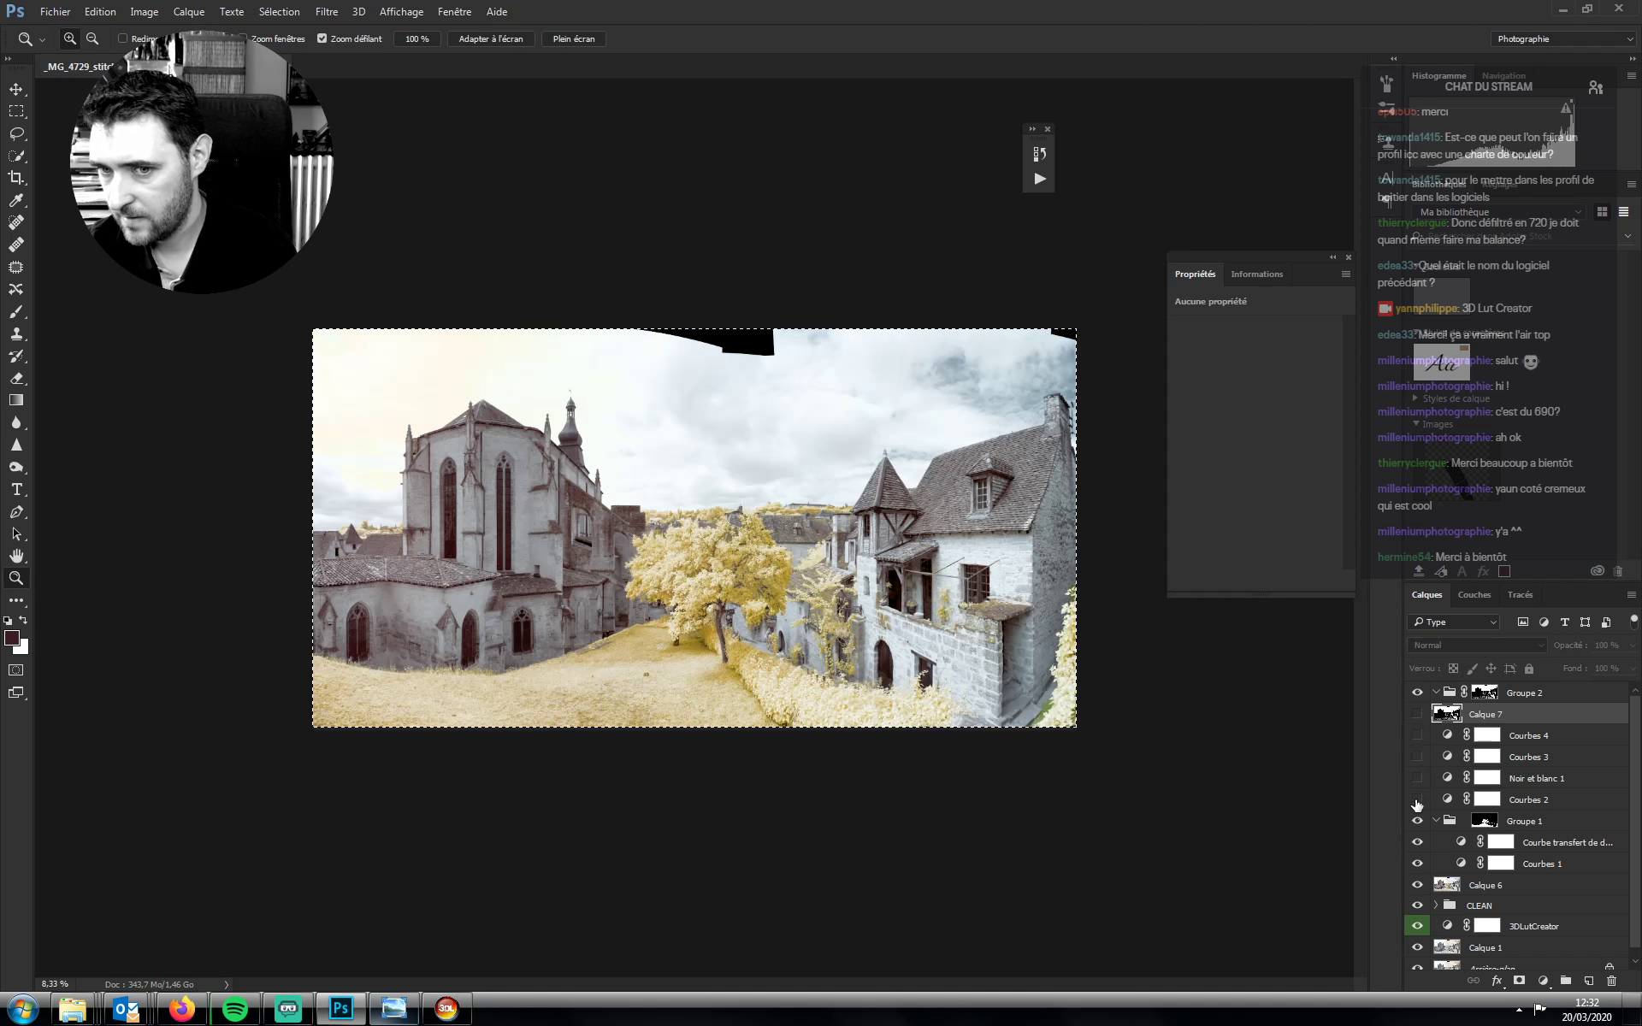
pyautogui.click(1528, 802)
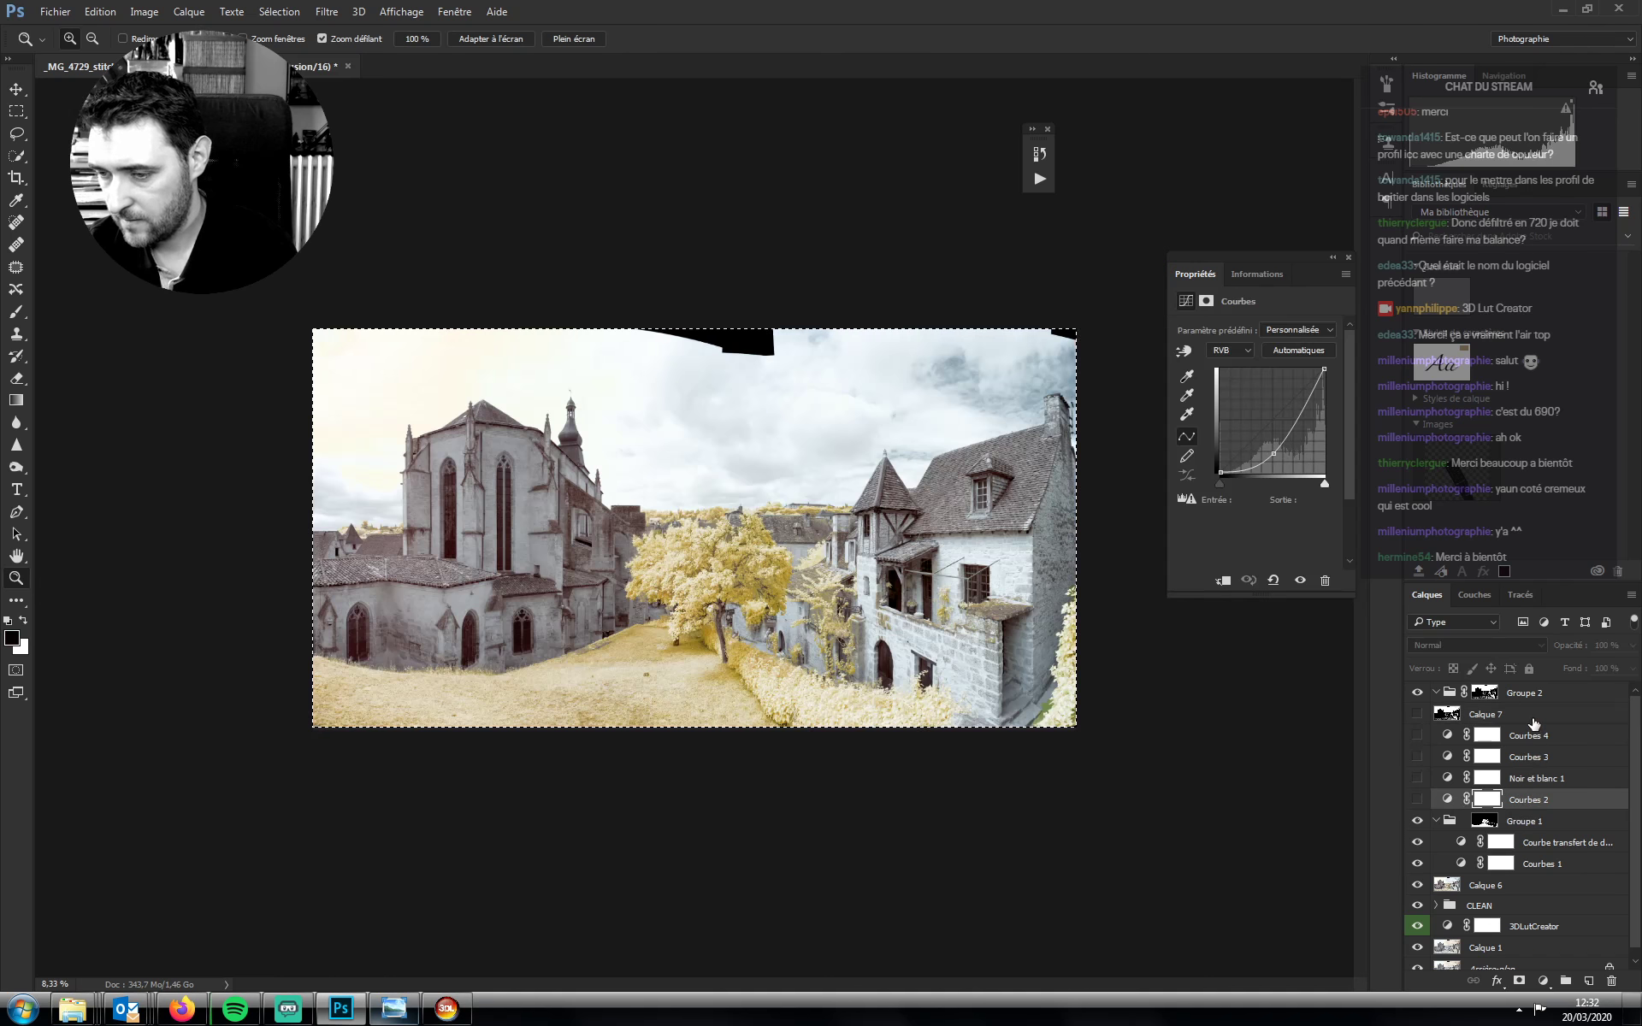
# Delete the five hidden helper layers from Calque 7 down to Courbes 2 and clear the canvas selection
pyautogui.keyDown('shift'); pyautogui.click(1521, 718); pyautogui.keyUp('shift')
pyautogui.moveTo(1522, 723); pyautogui.dragTo(1611, 980)
pyautogui.hotkey('ctrl', 'd')
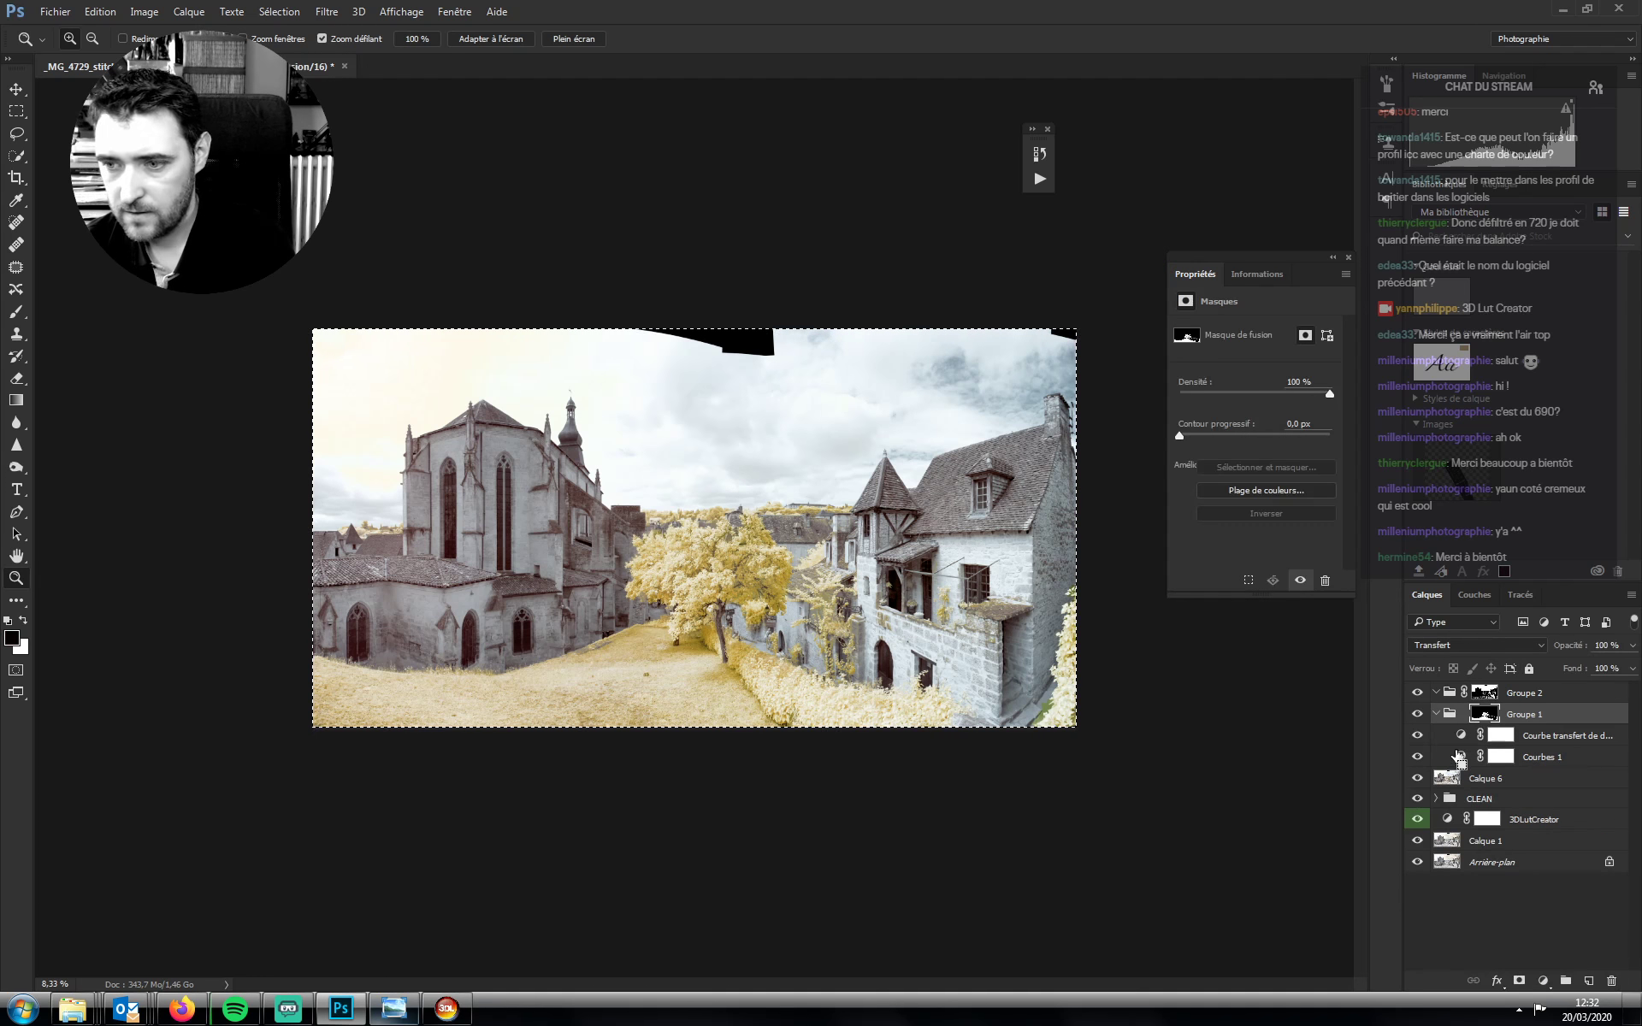
# Display Groupe 2's layer mask alone, lasso the upper sky with its dark patches, and fill that area with white
pyautogui.click(1485, 692)
pyautogui.keyDown('alt'); pyautogui.click(1485, 693); pyautogui.keyUp('alt')
pyautogui.press('l')
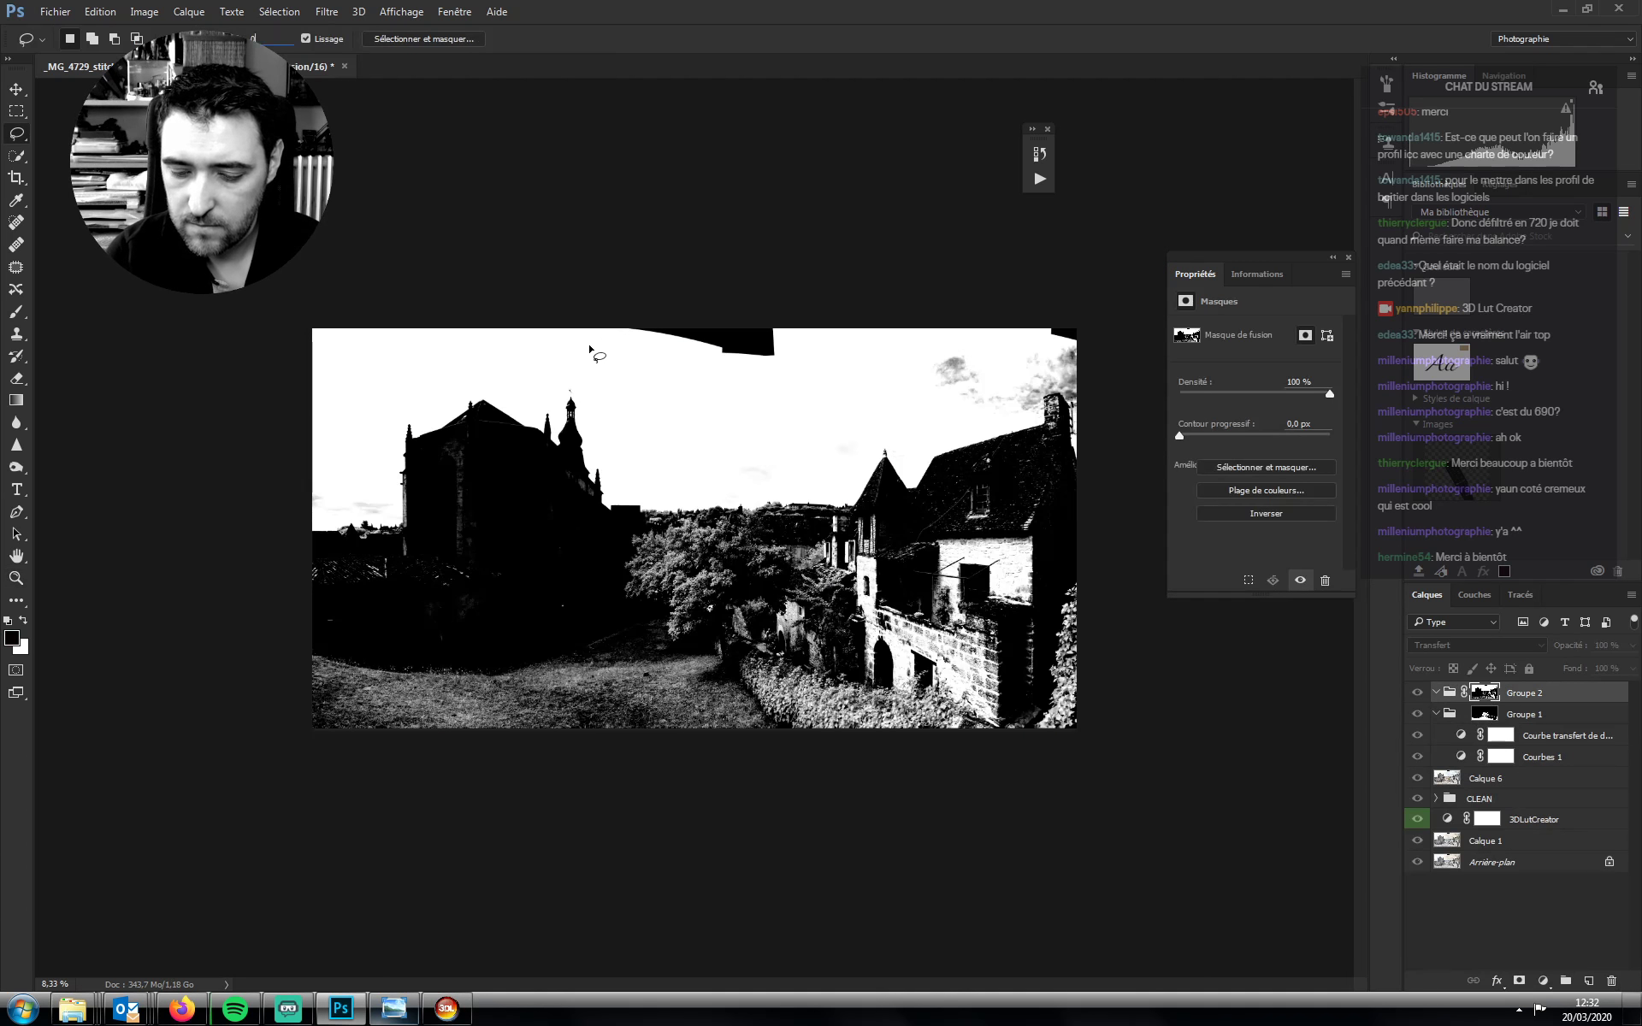
pyautogui.moveTo(535, 328)
pyautogui.mouseDown()
pyautogui.moveTo(847, 408)
pyautogui.moveTo(991, 424)
pyautogui.moveTo(1070, 389)
pyautogui.moveTo(1030, 230)
pyautogui.mouseUp()
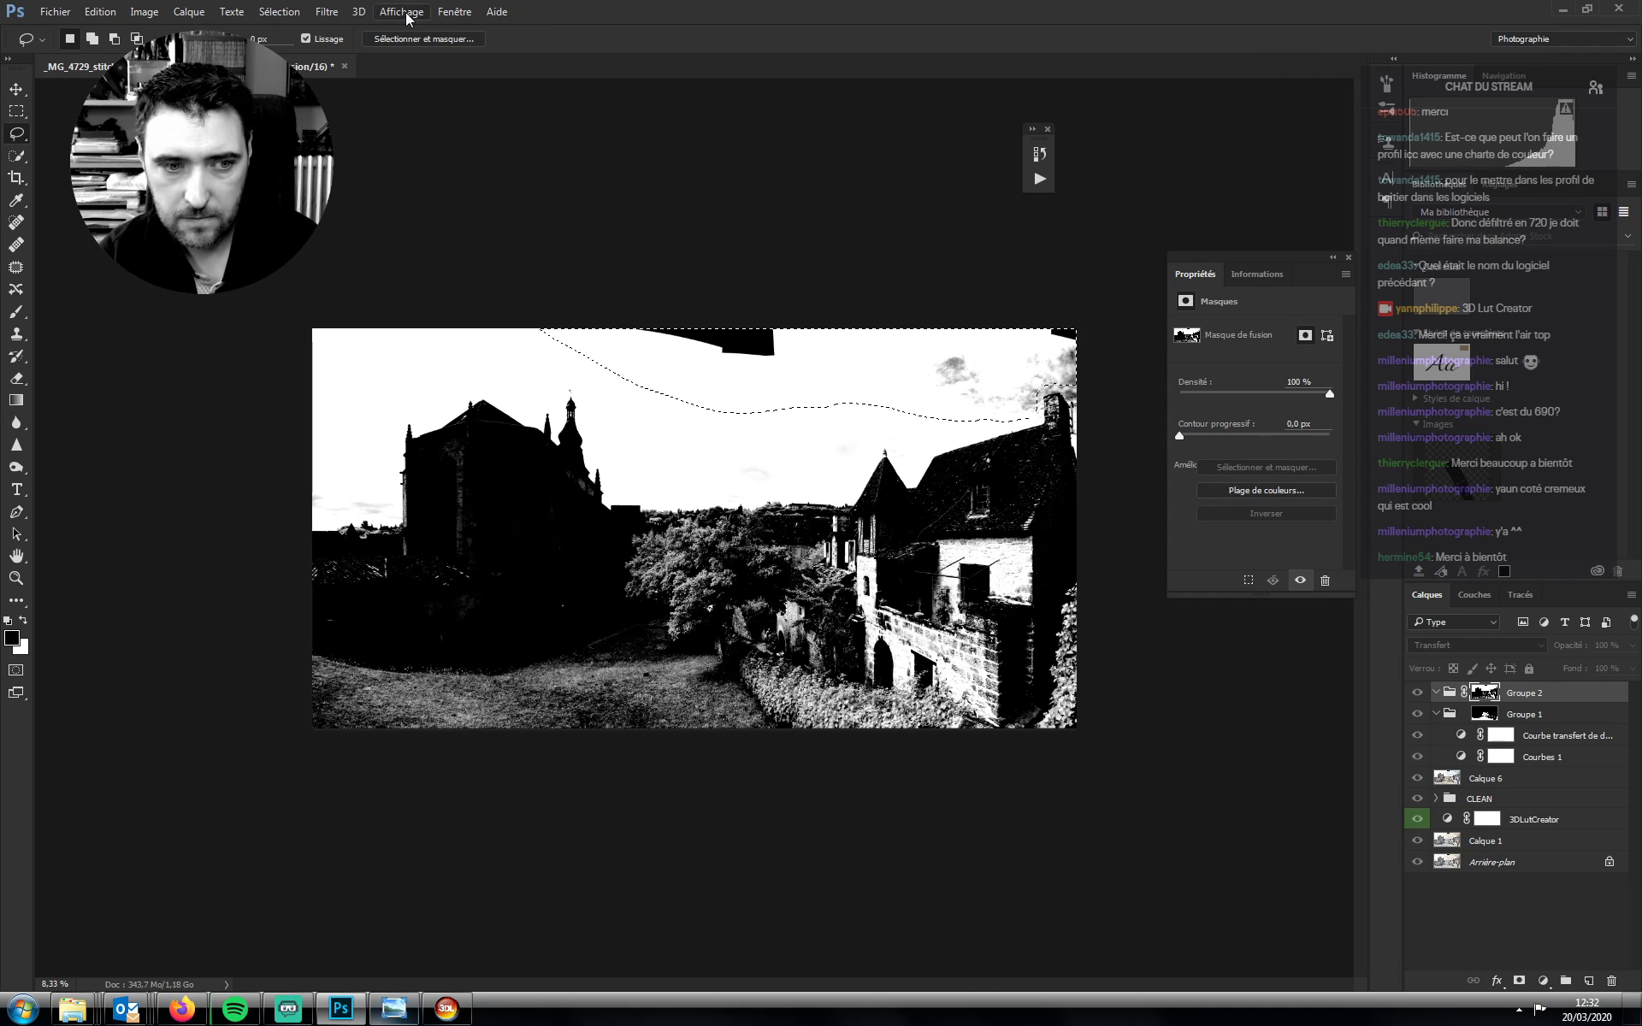
pyautogui.press('Delete')
pyautogui.hotkey('ctrl', 'd')
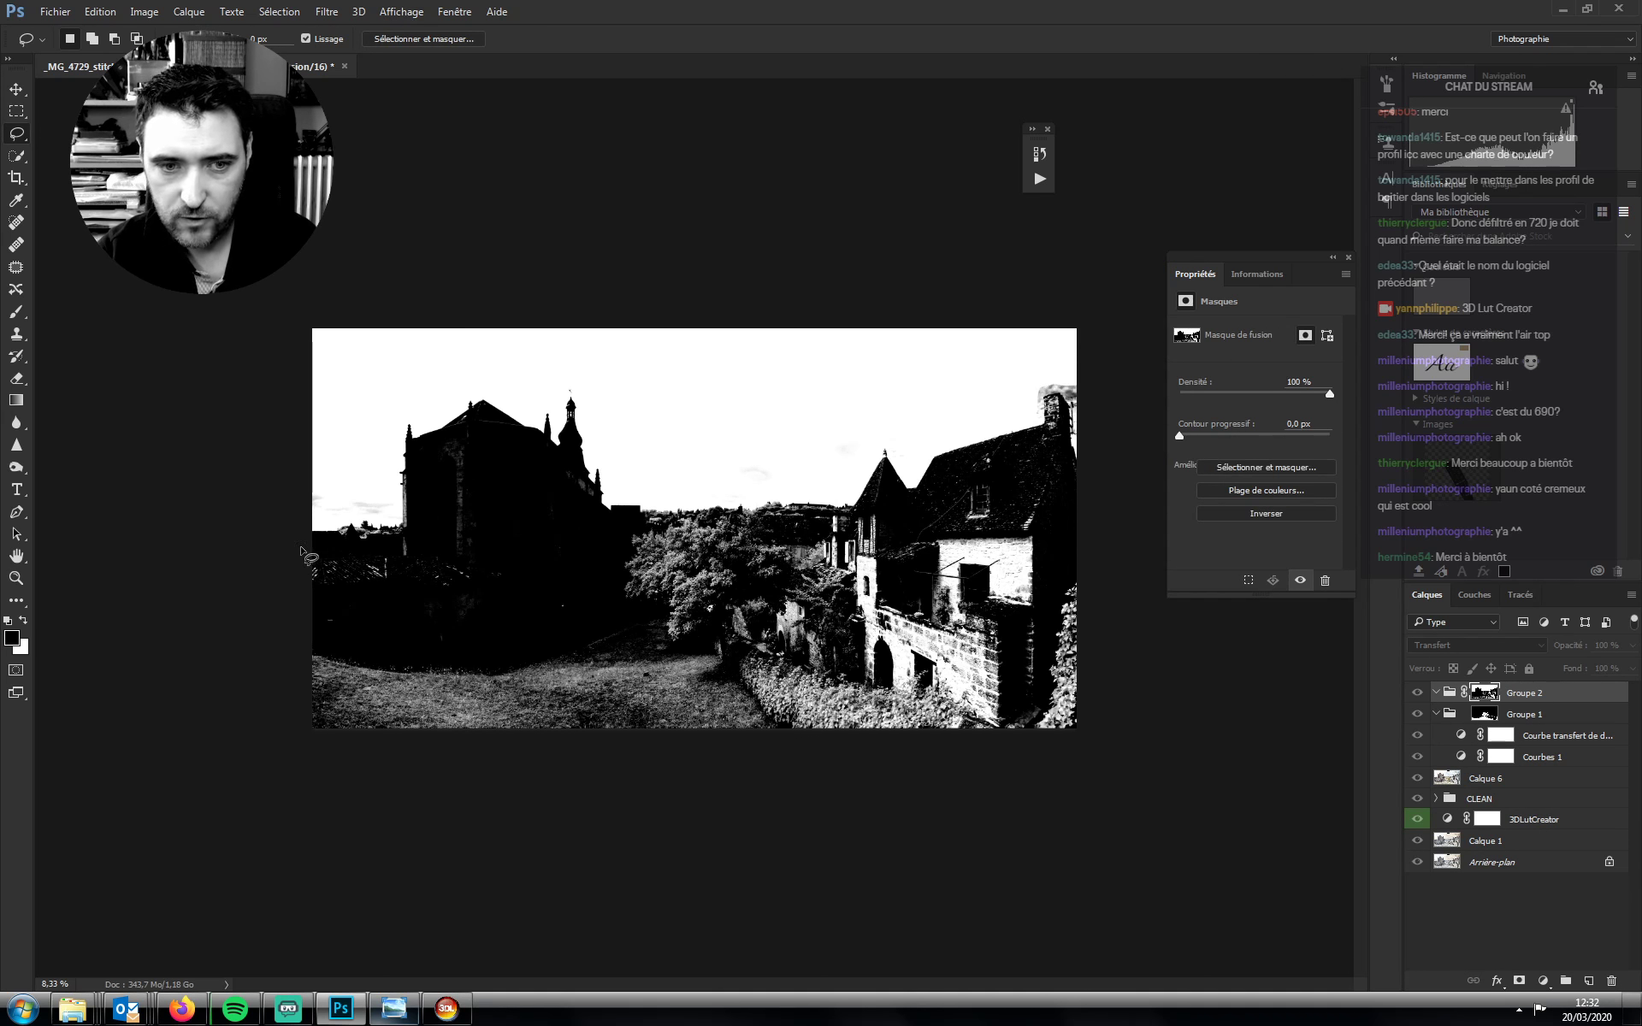
# Lasso everything below the skyline in Groupe 2's mask, fill it with black, and return to the normal image view
pyautogui.moveTo(303, 560); pyautogui.dragTo(599, 541)
pyautogui.moveTo(681, 522)
pyautogui.mouseDown()
pyautogui.moveTo(810, 533)
pyautogui.moveTo(991, 466)
pyautogui.moveTo(1054, 470)
pyautogui.moveTo(1160, 710)
pyautogui.moveTo(504, 909)
pyautogui.moveTo(35, 701)
pyautogui.moveTo(74, 575)
pyautogui.mouseUp()
pyautogui.press('Delete')
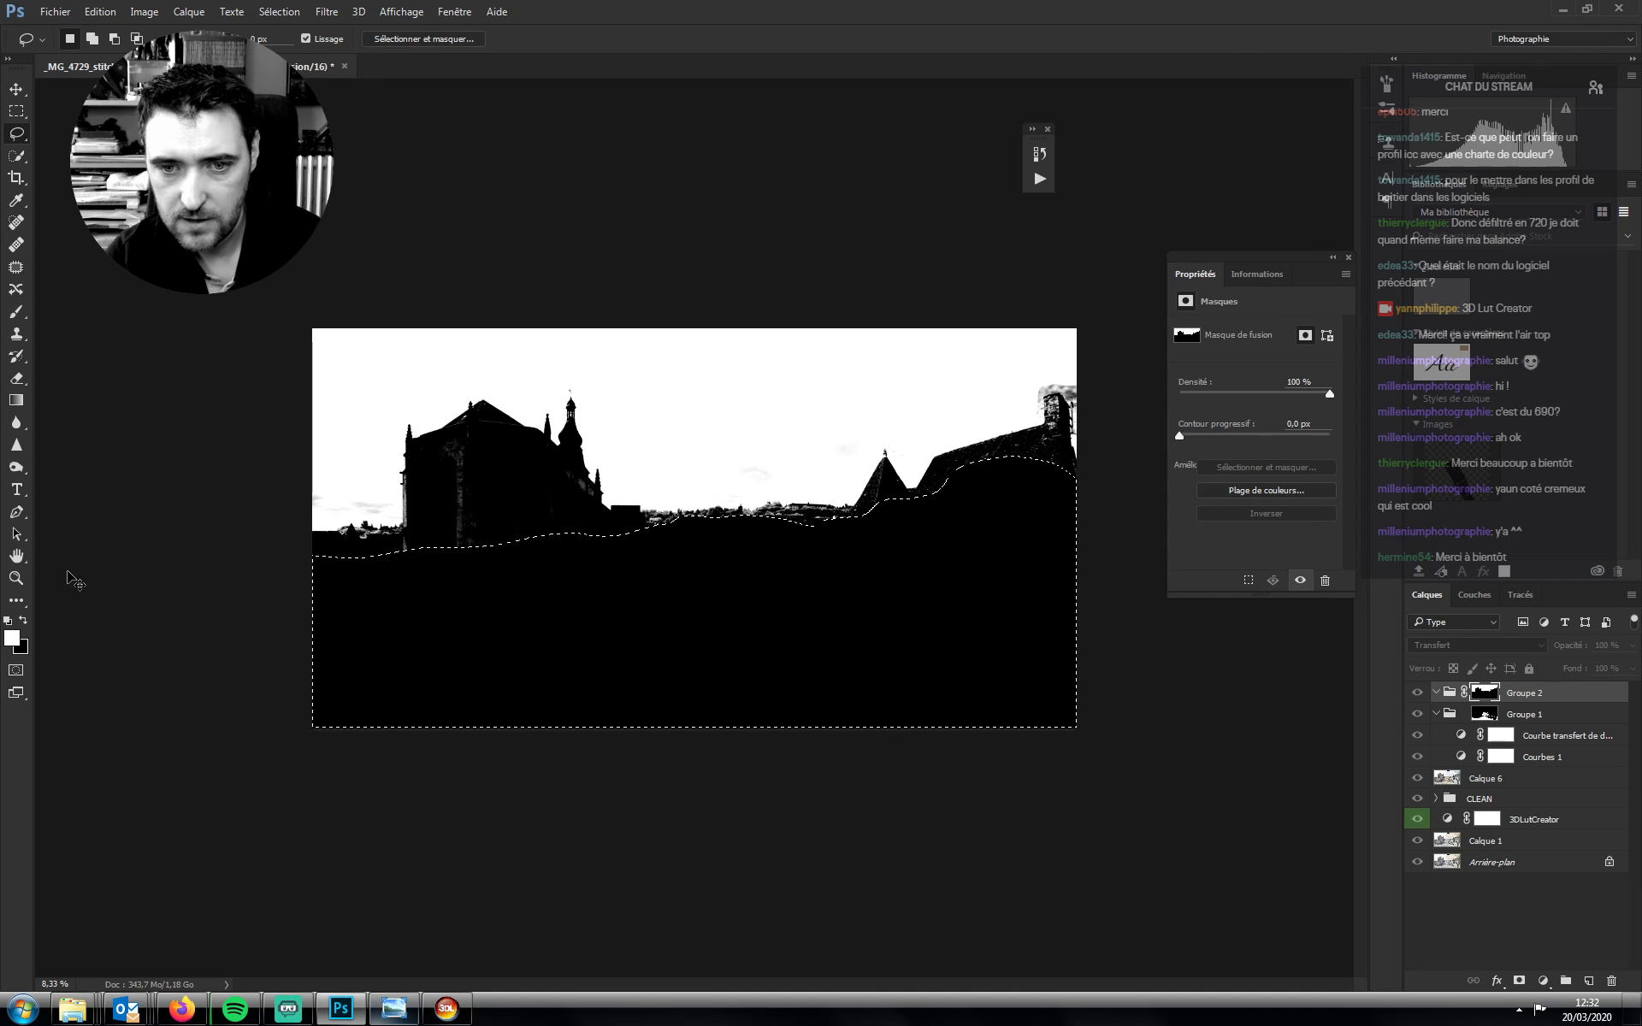
pyautogui.hotkey('ctrl', 'd')
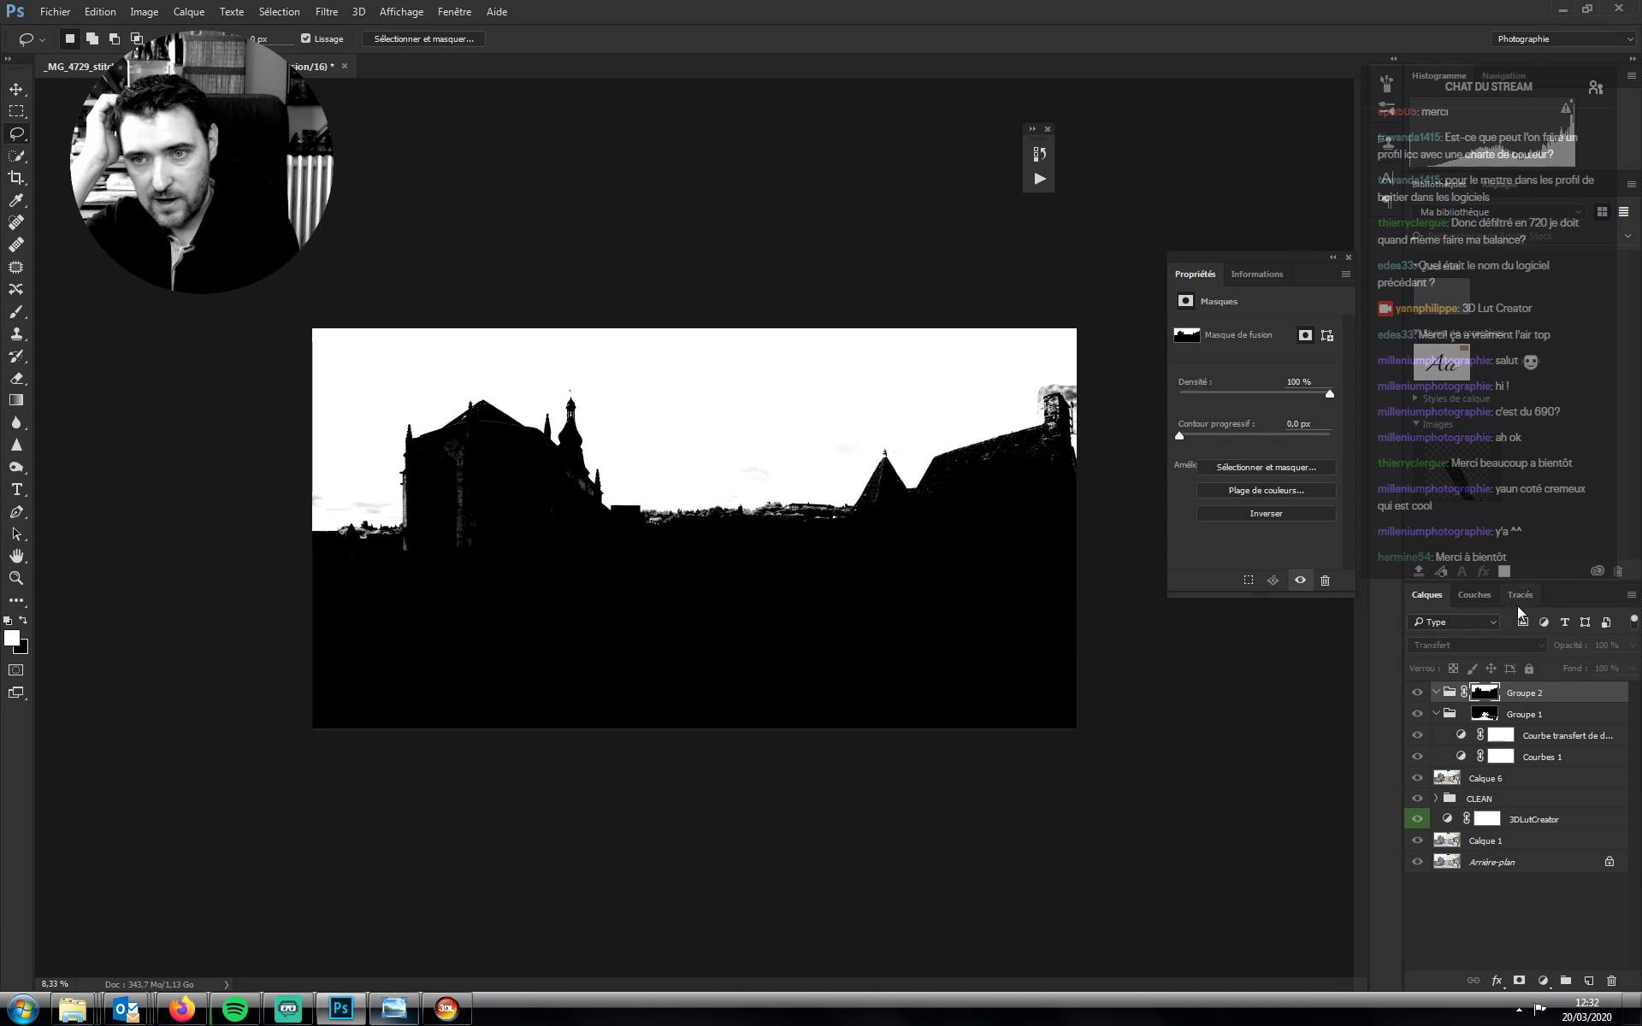
pyautogui.click(1519, 692)
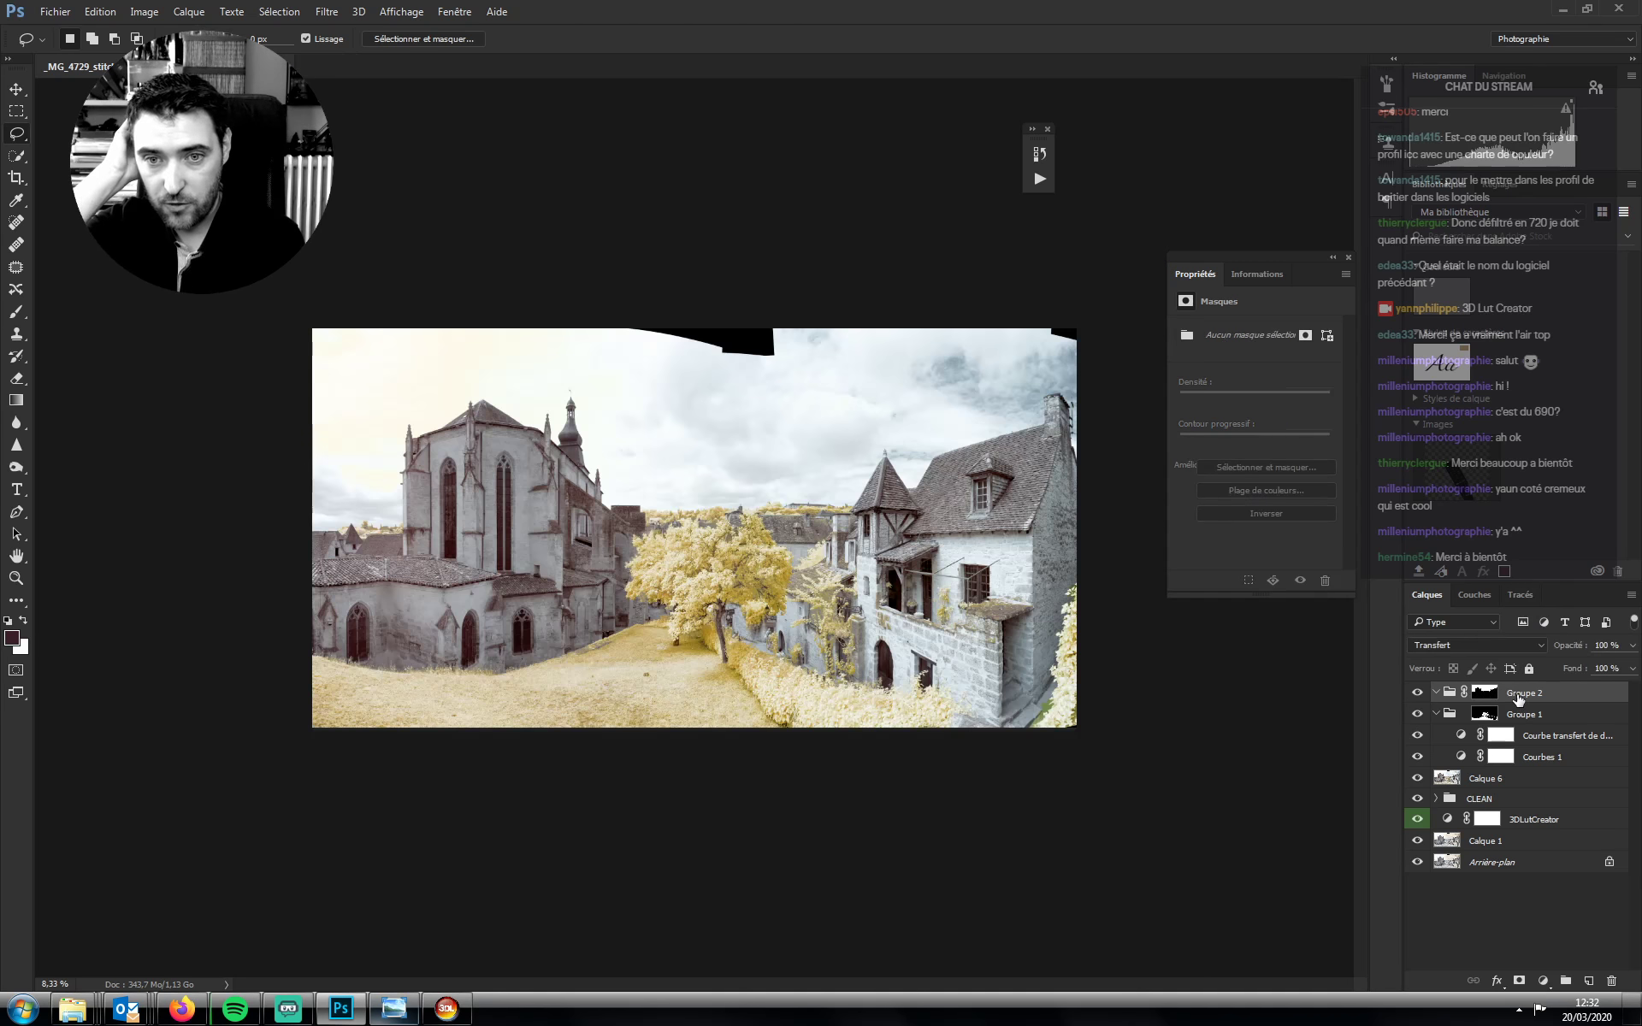
# Compare the image with Groupe 2 off and on, and examine the branches in the yellow tree up close
pyautogui.click(1418, 693)
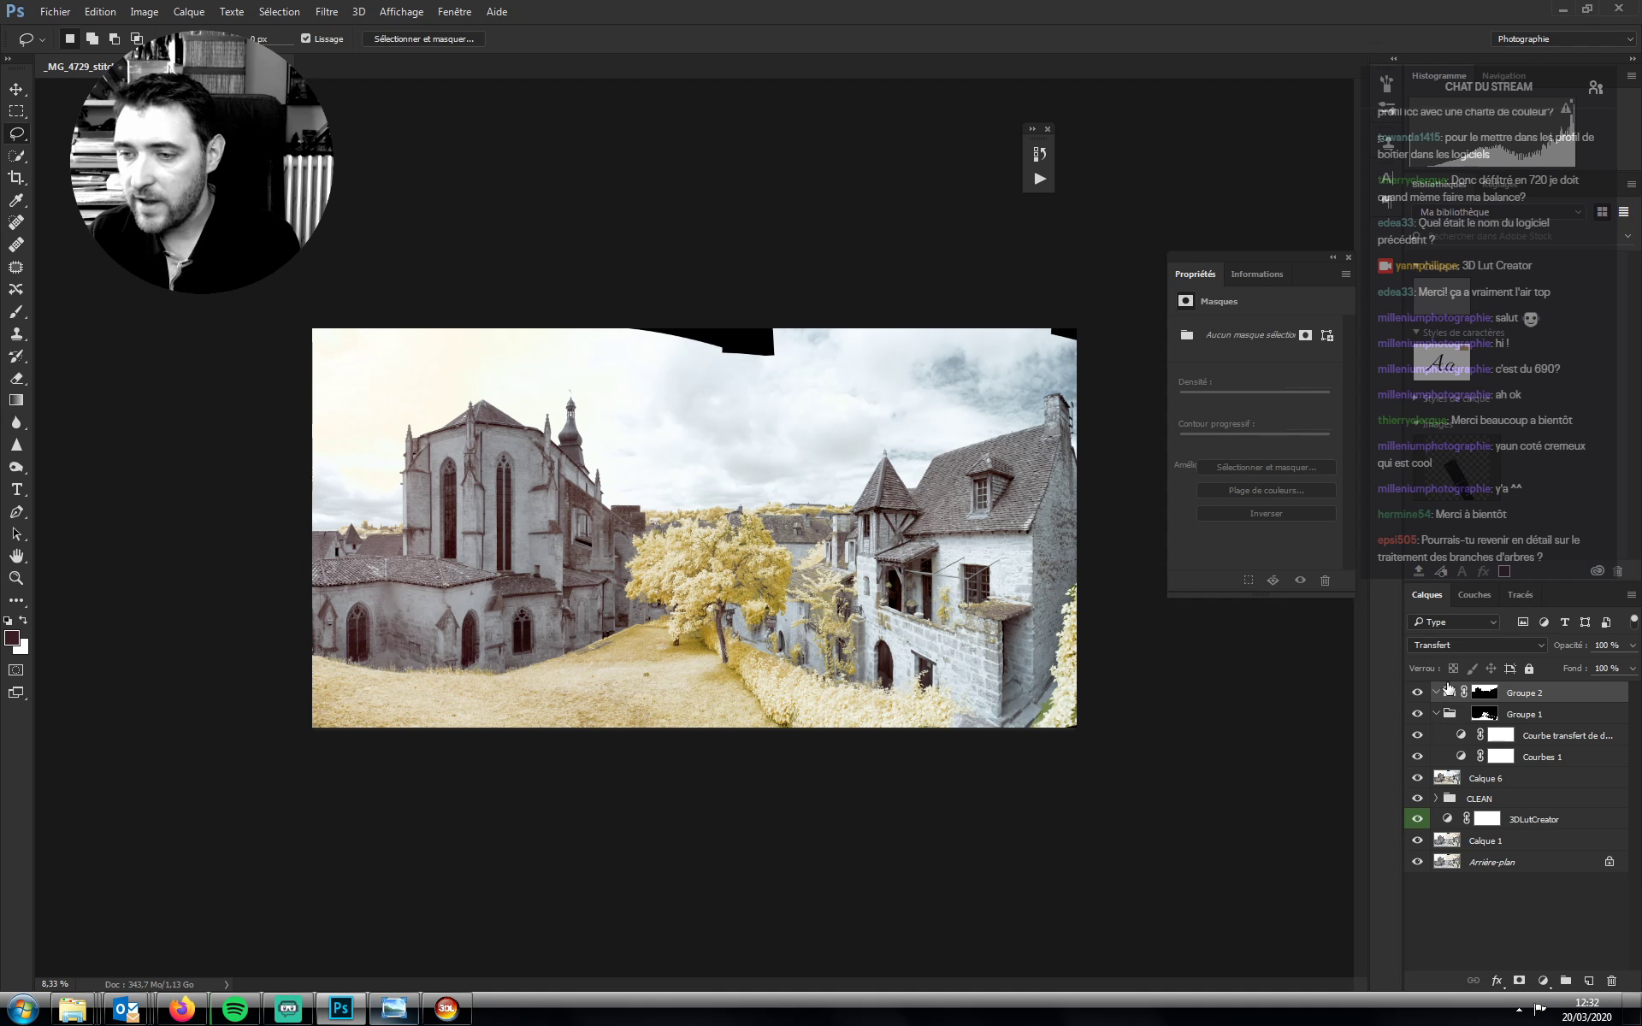
pyautogui.click(1418, 693)
pyautogui.click(1418, 694)
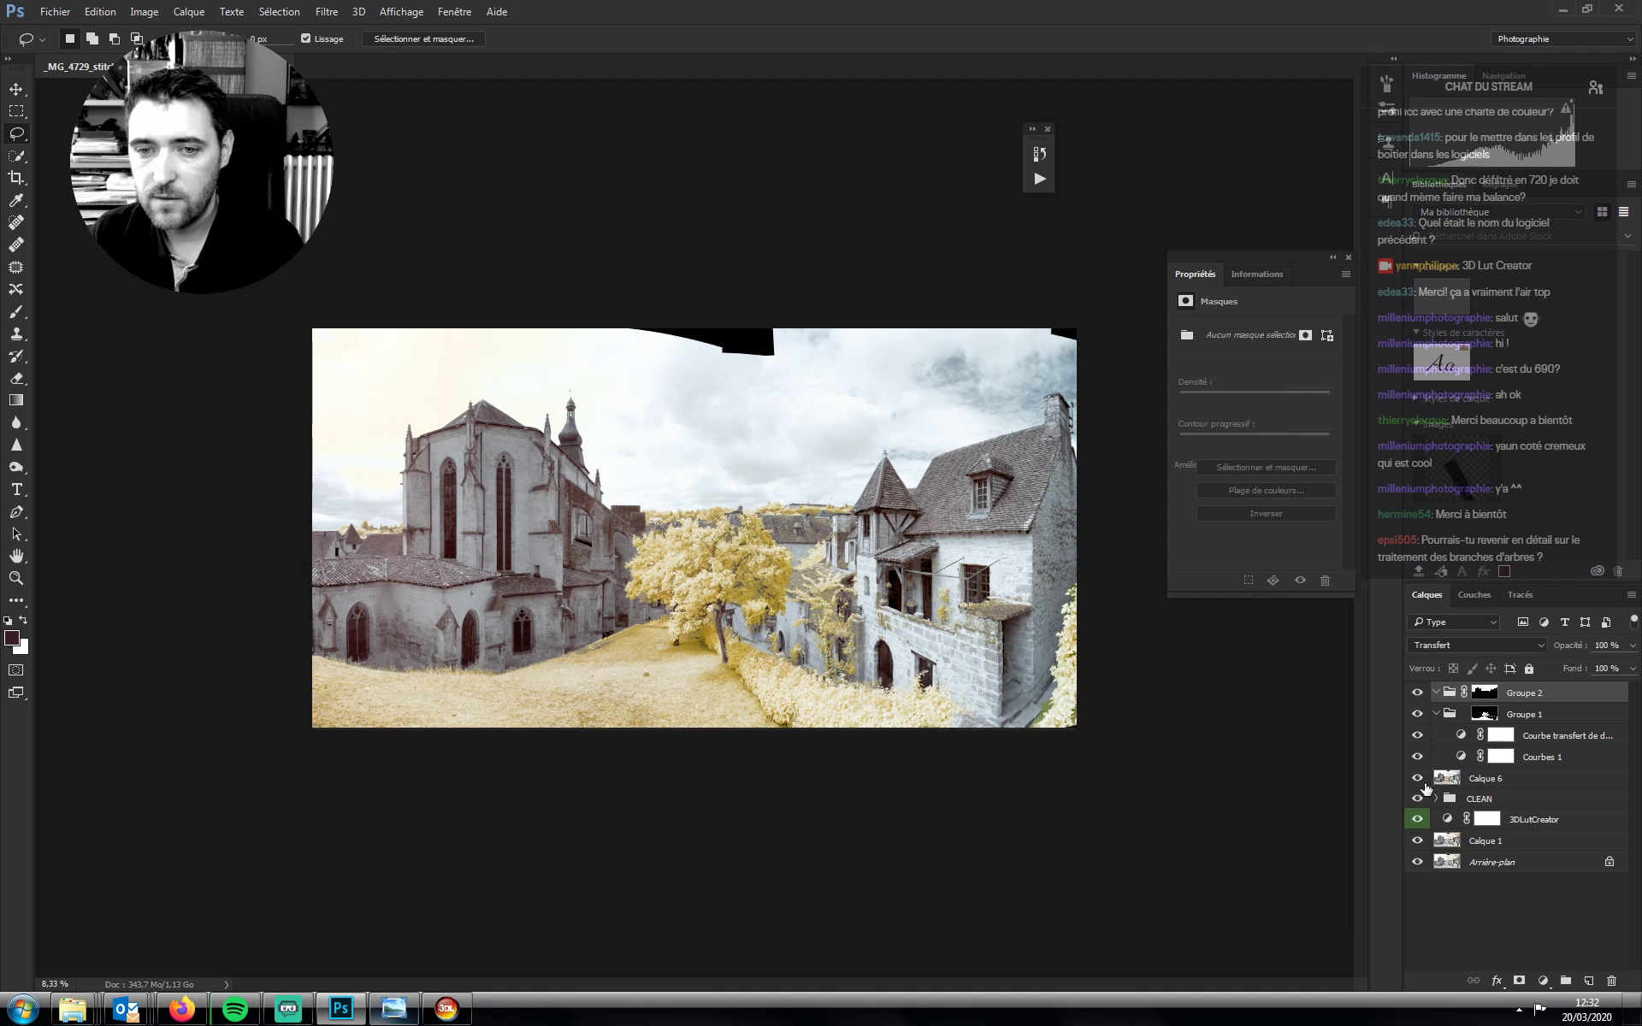
pyautogui.press('z')
pyautogui.moveTo(732, 563); pyautogui.dragTo(915, 588)
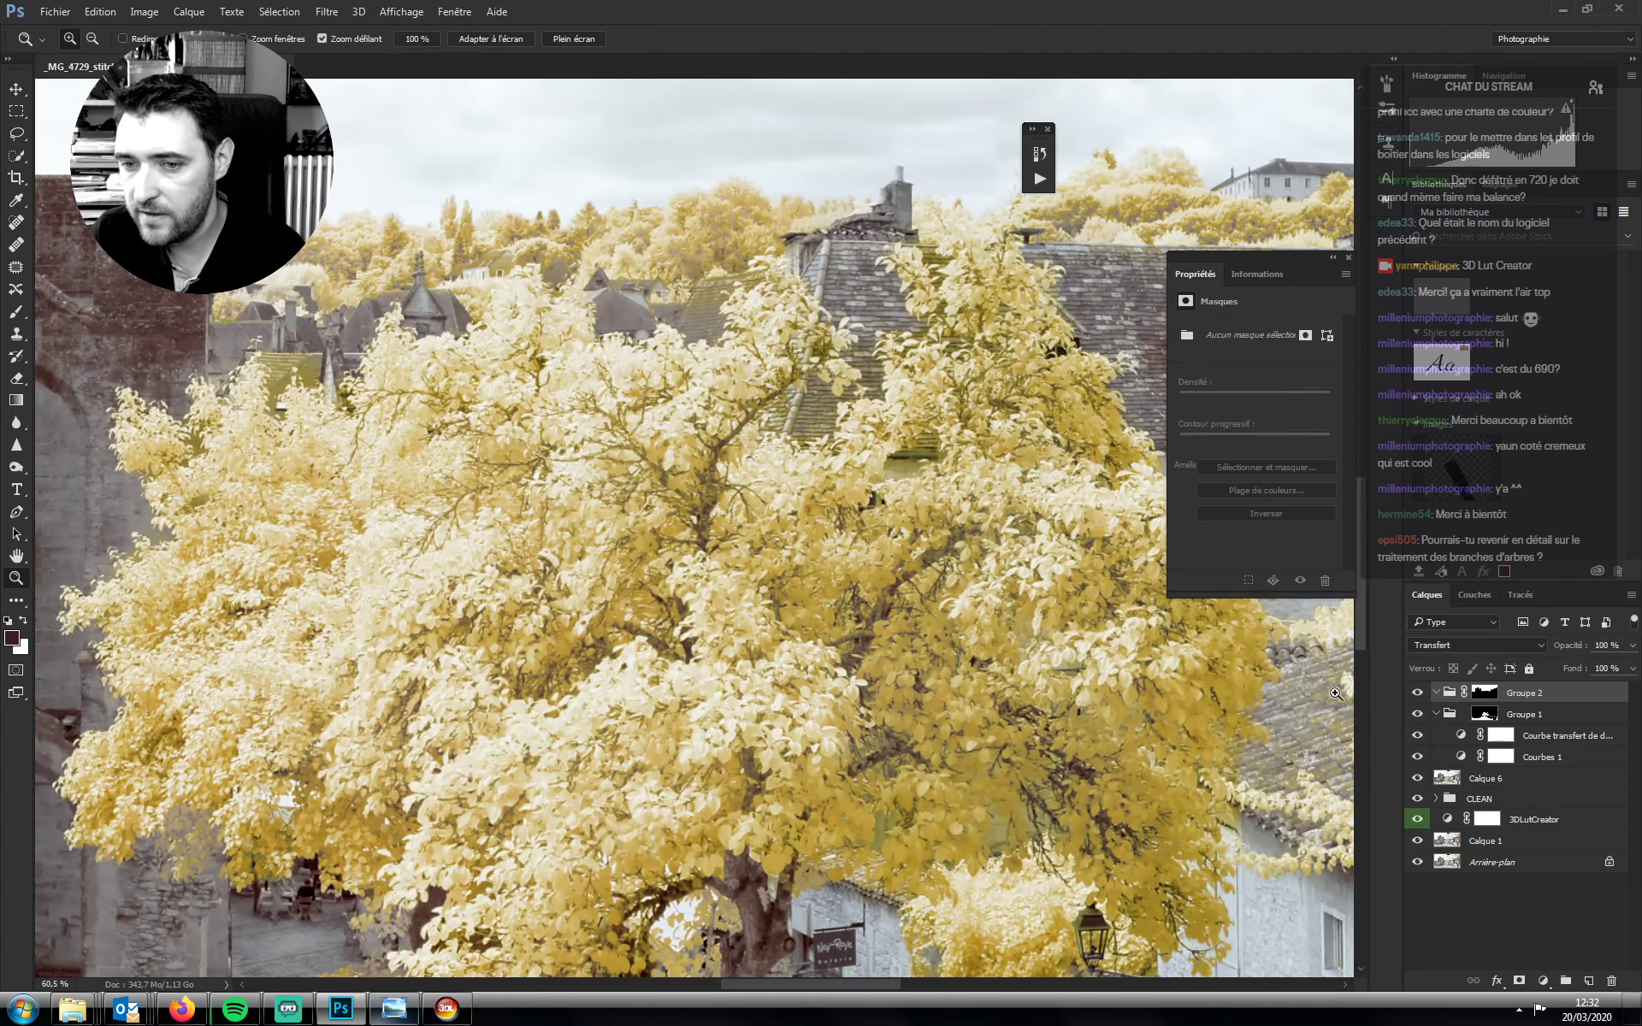
pyautogui.moveTo(887, 660); pyautogui.dragTo(821, 662)
pyautogui.moveTo(893, 708)
pyautogui.mouseDown()
pyautogui.moveTo(936, 715)
pyautogui.moveTo(913, 718)
pyautogui.mouseUp()
pyautogui.rightClick(1462, 734)
pyautogui.click(1470, 701)
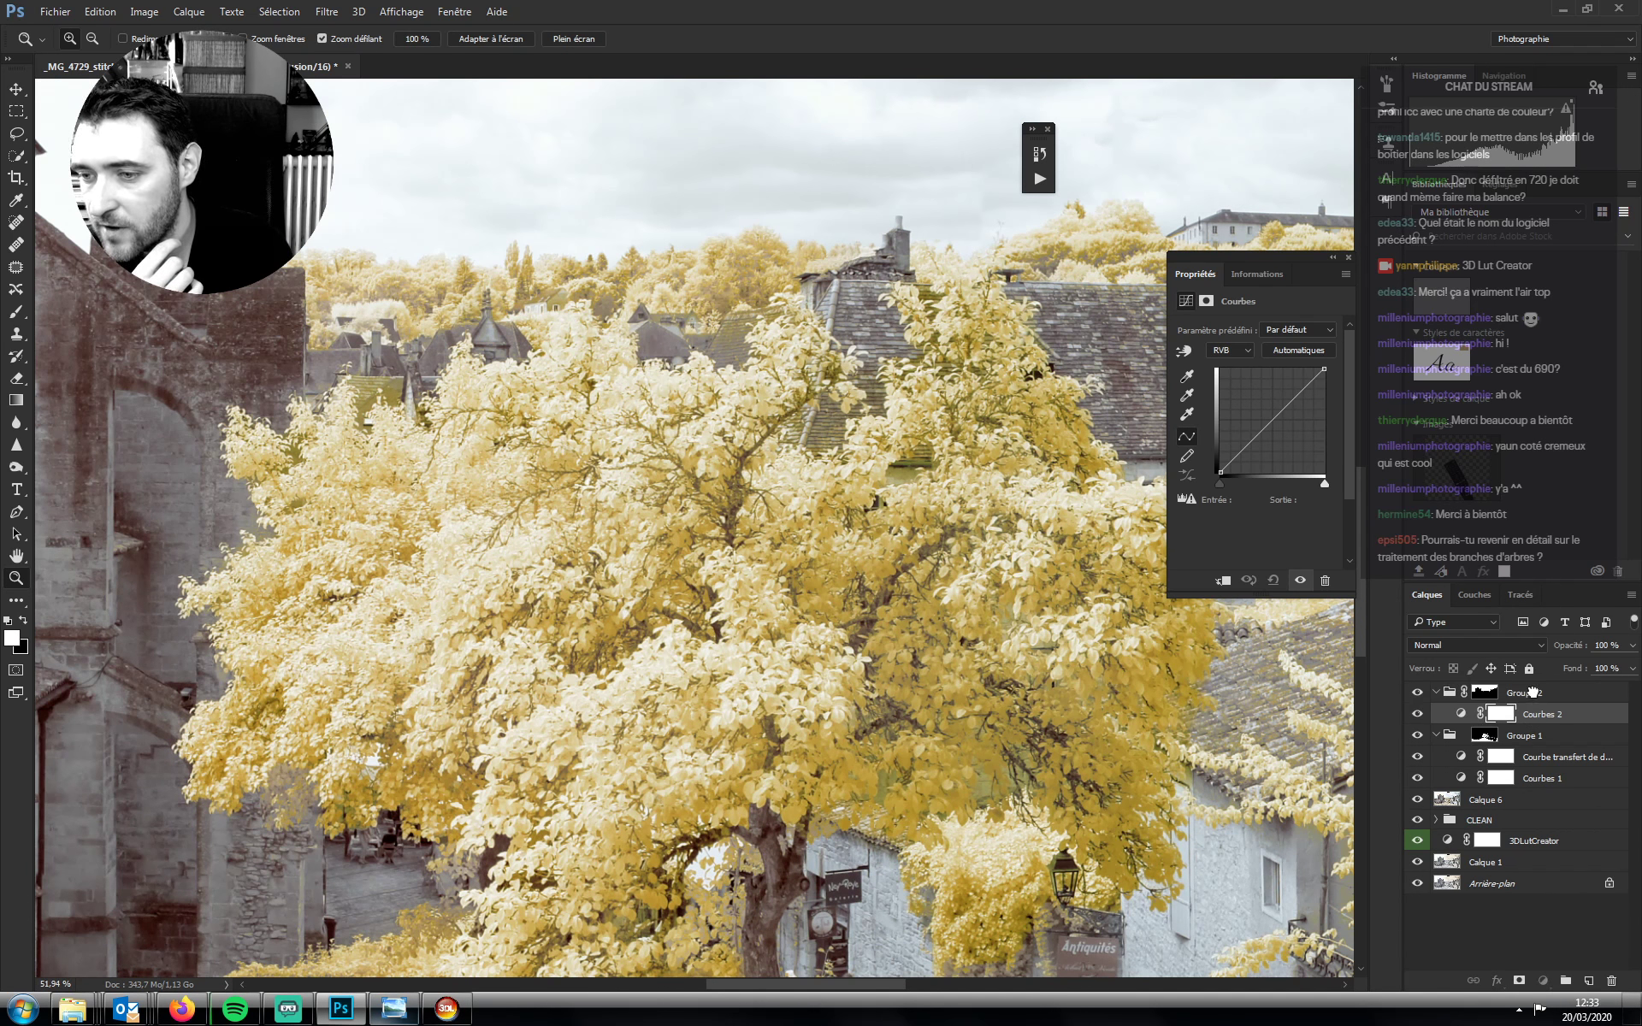
pyautogui.moveTo(1526, 715); pyautogui.dragTo(1523, 691)
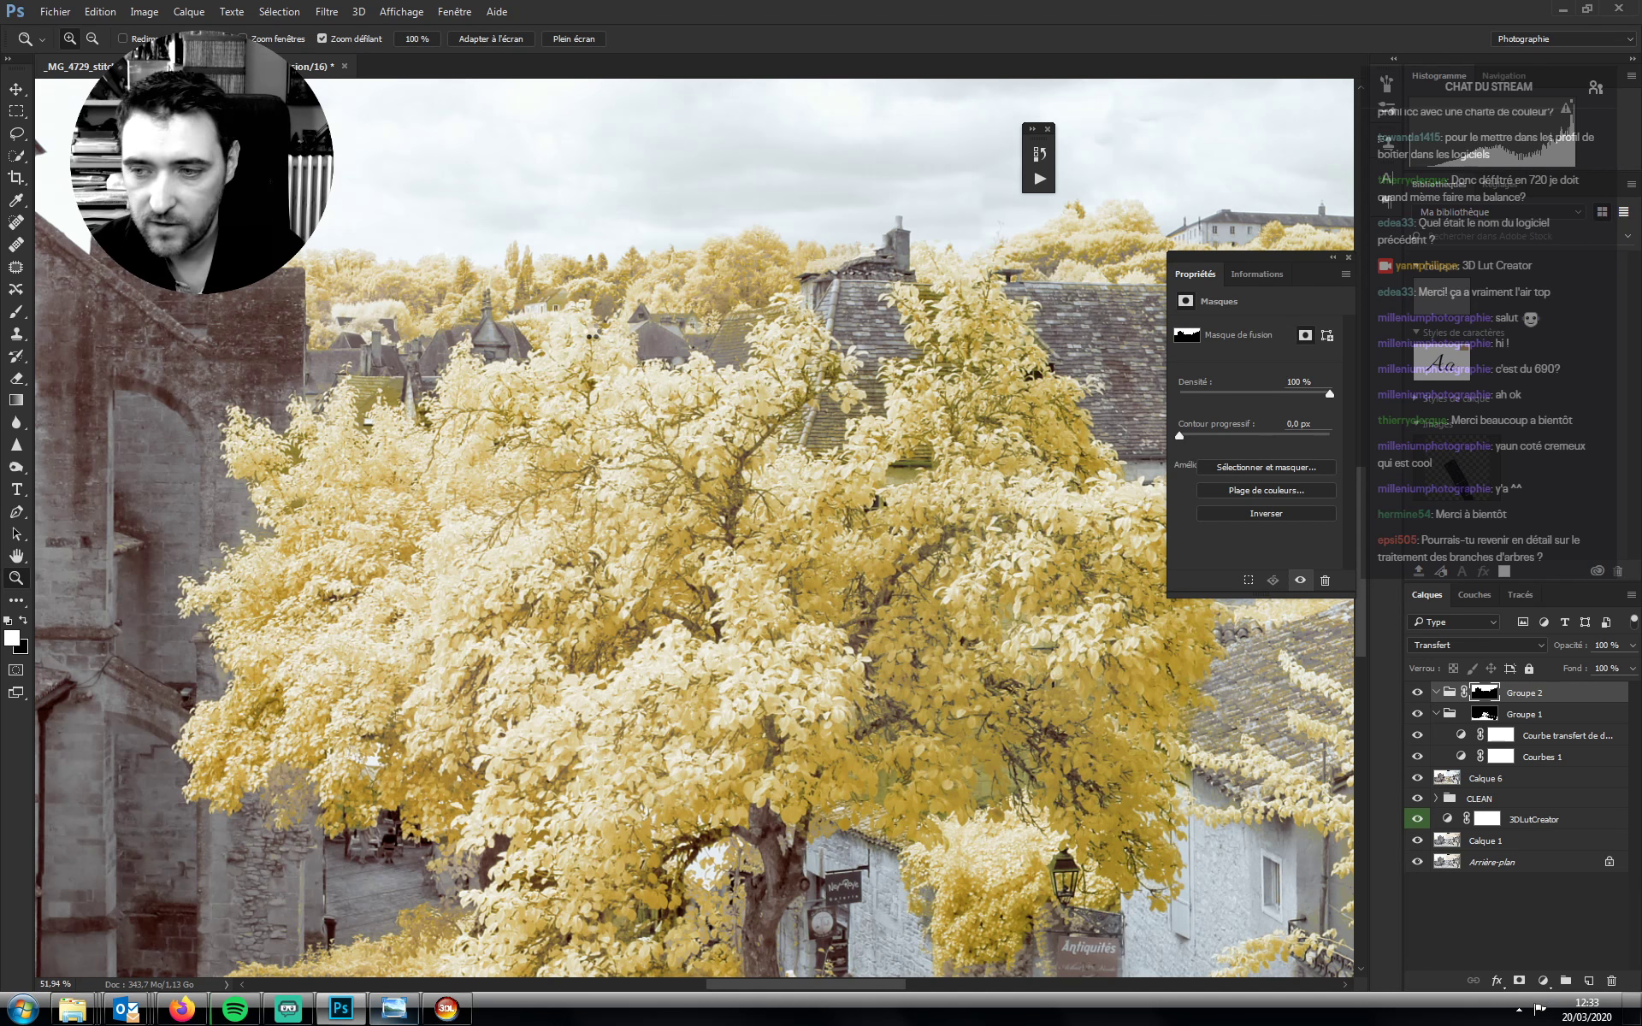
# Stamp the visible image onto a new top layer and quick-select the tree's foliage, excluding the roof gap between its branches
pyautogui.hotkey('ctrl', 'shift', 'alt', 'e')
pyautogui.press('w')
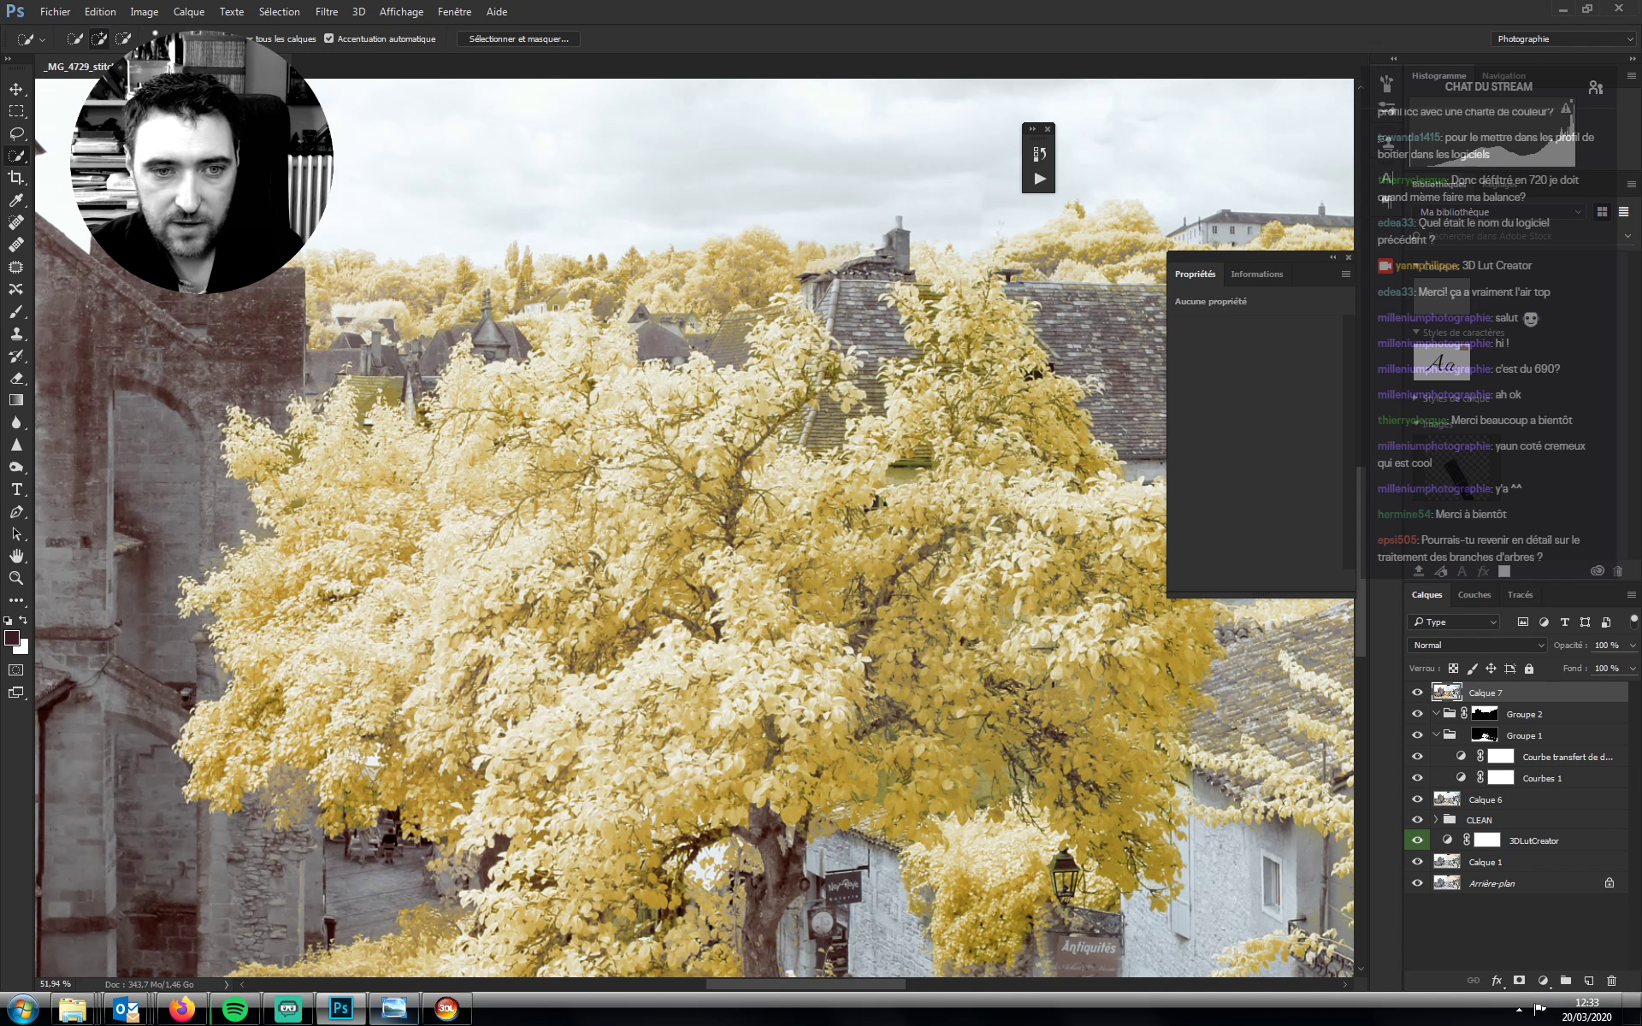
pyautogui.moveTo(343, 479)
pyautogui.mouseDown()
pyautogui.moveTo(295, 639)
pyautogui.moveTo(306, 701)
pyautogui.moveTo(250, 647)
pyautogui.moveTo(243, 574)
pyautogui.moveTo(276, 692)
pyautogui.moveTo(248, 768)
pyautogui.moveTo(242, 746)
pyautogui.moveTo(375, 756)
pyautogui.moveTo(559, 817)
pyautogui.moveTo(716, 772)
pyautogui.moveTo(737, 788)
pyautogui.moveTo(822, 769)
pyautogui.moveTo(962, 797)
pyautogui.moveTo(996, 774)
pyautogui.moveTo(1113, 824)
pyautogui.moveTo(1134, 852)
pyautogui.moveTo(1103, 722)
pyautogui.moveTo(1167, 665)
pyautogui.moveTo(1153, 580)
pyautogui.moveTo(947, 300)
pyautogui.moveTo(929, 291)
pyautogui.moveTo(951, 383)
pyautogui.moveTo(917, 503)
pyautogui.moveTo(823, 514)
pyautogui.moveTo(768, 442)
pyautogui.moveTo(808, 345)
pyautogui.moveTo(674, 434)
pyautogui.moveTo(590, 361)
pyautogui.mouseUp()
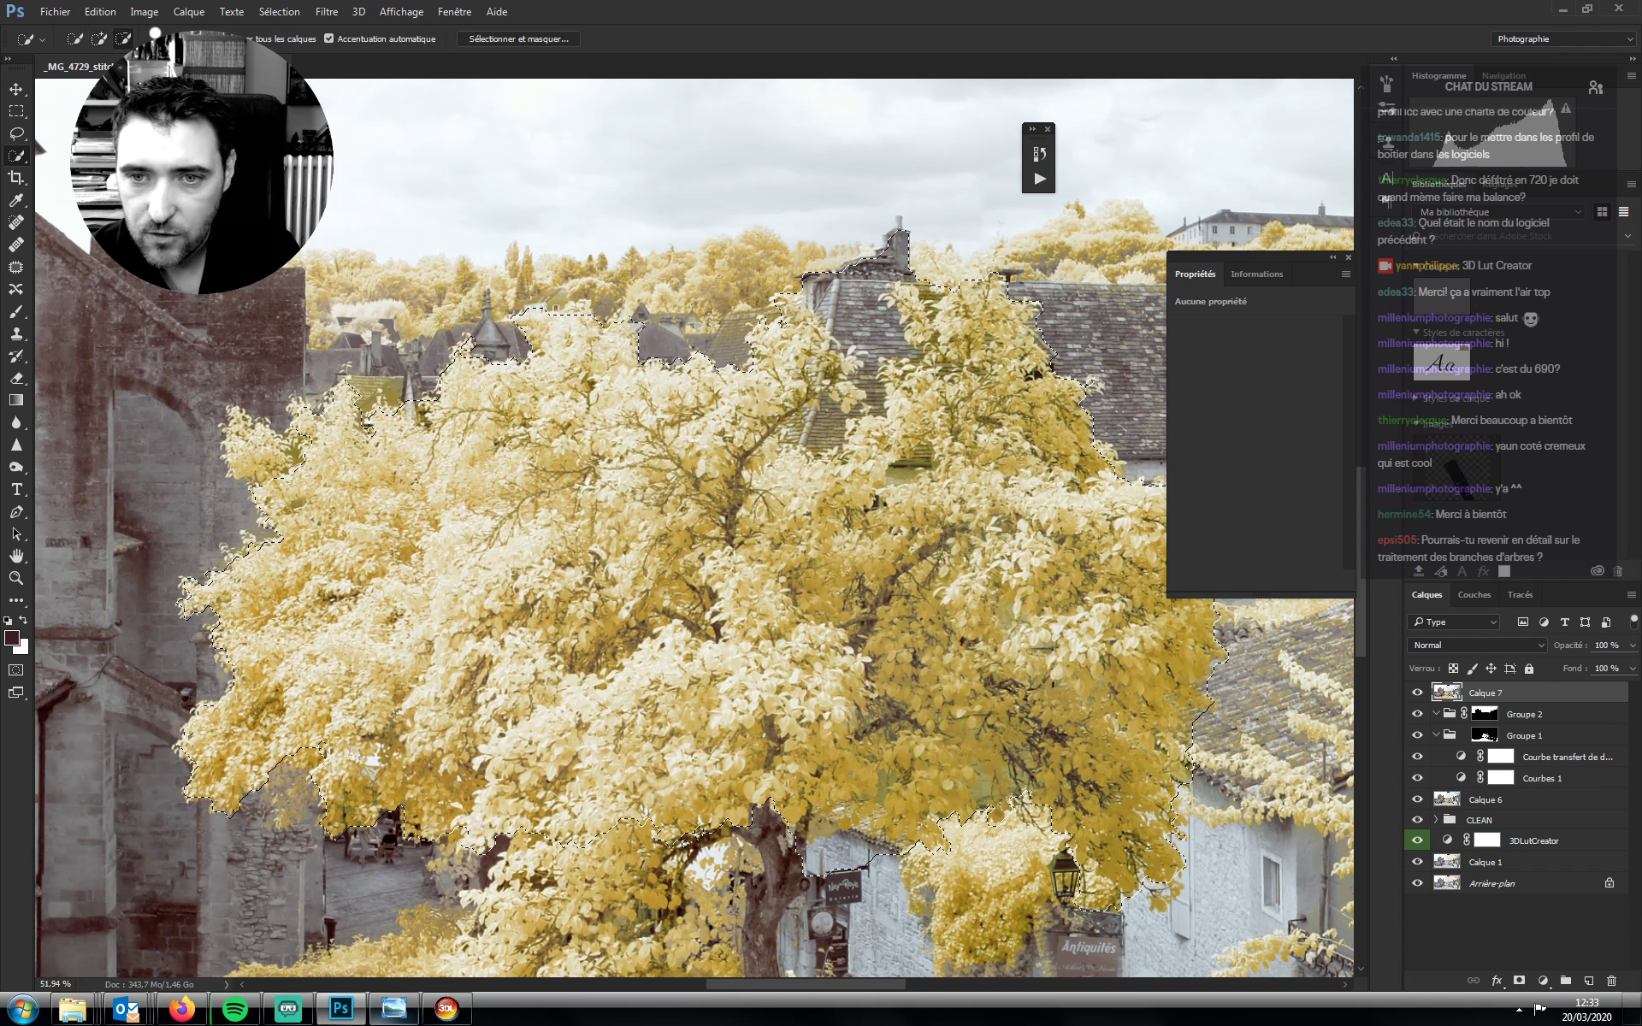
pyautogui.moveTo(849, 291); pyautogui.dragTo(885, 340)
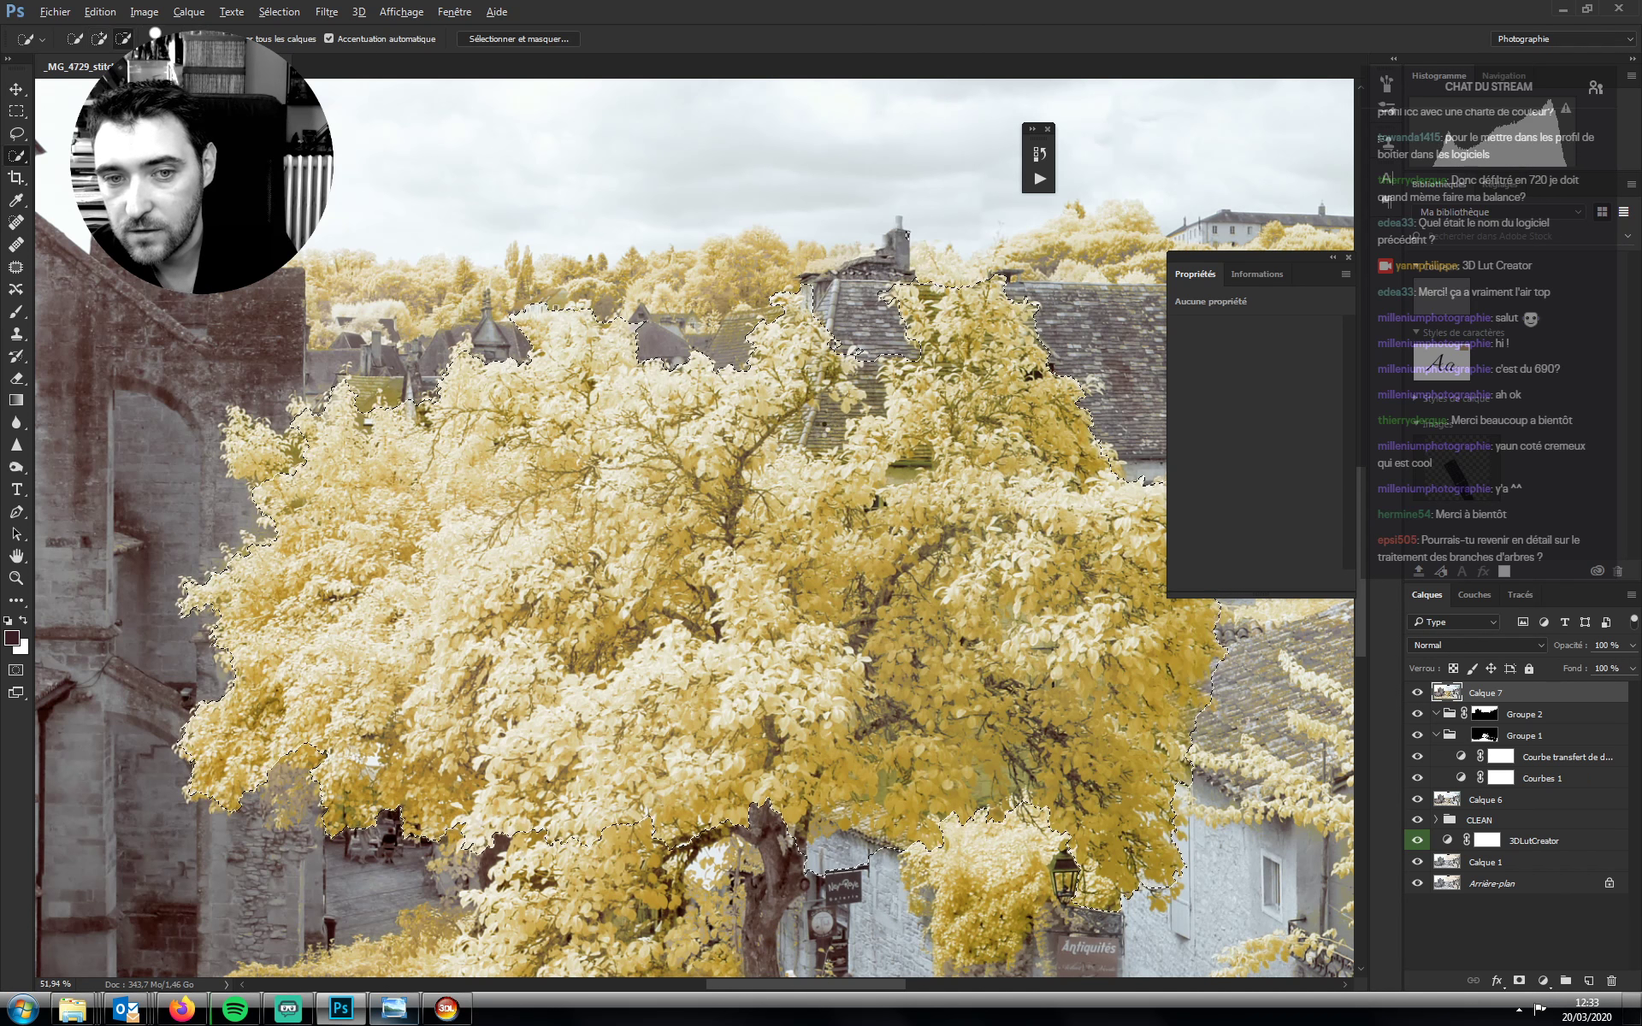
pyautogui.click(822, 428)
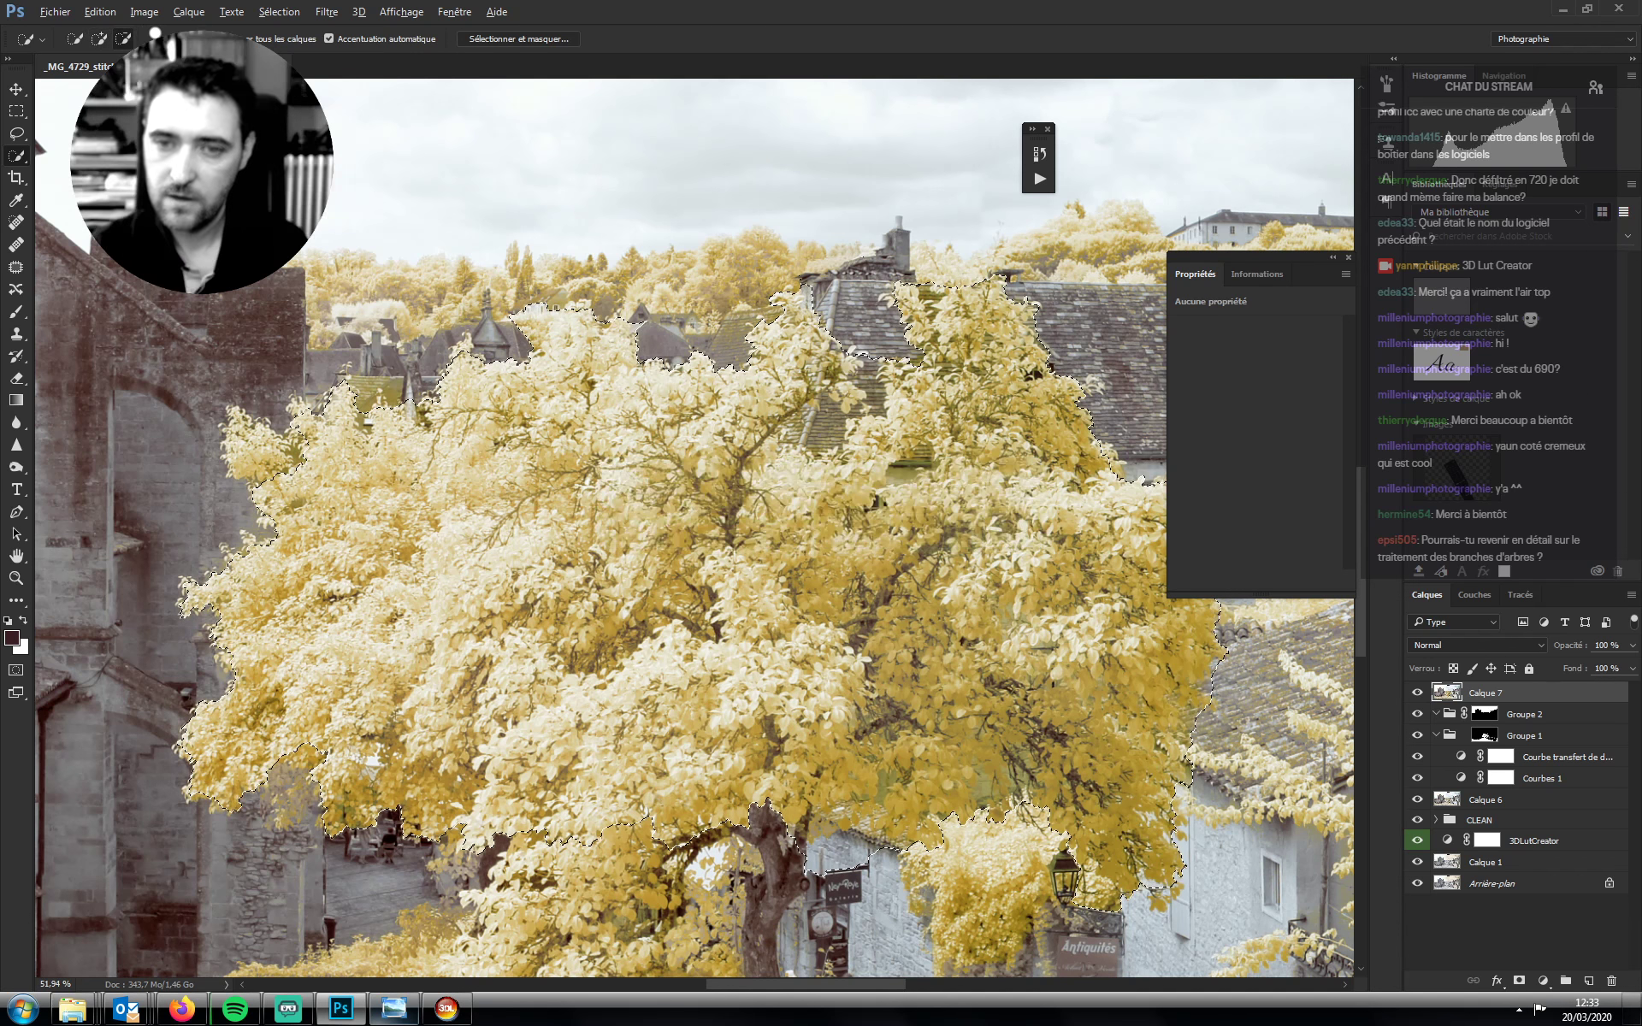
pyautogui.keyDown('alt'); pyautogui.click(816, 431); pyautogui.keyUp('alt')
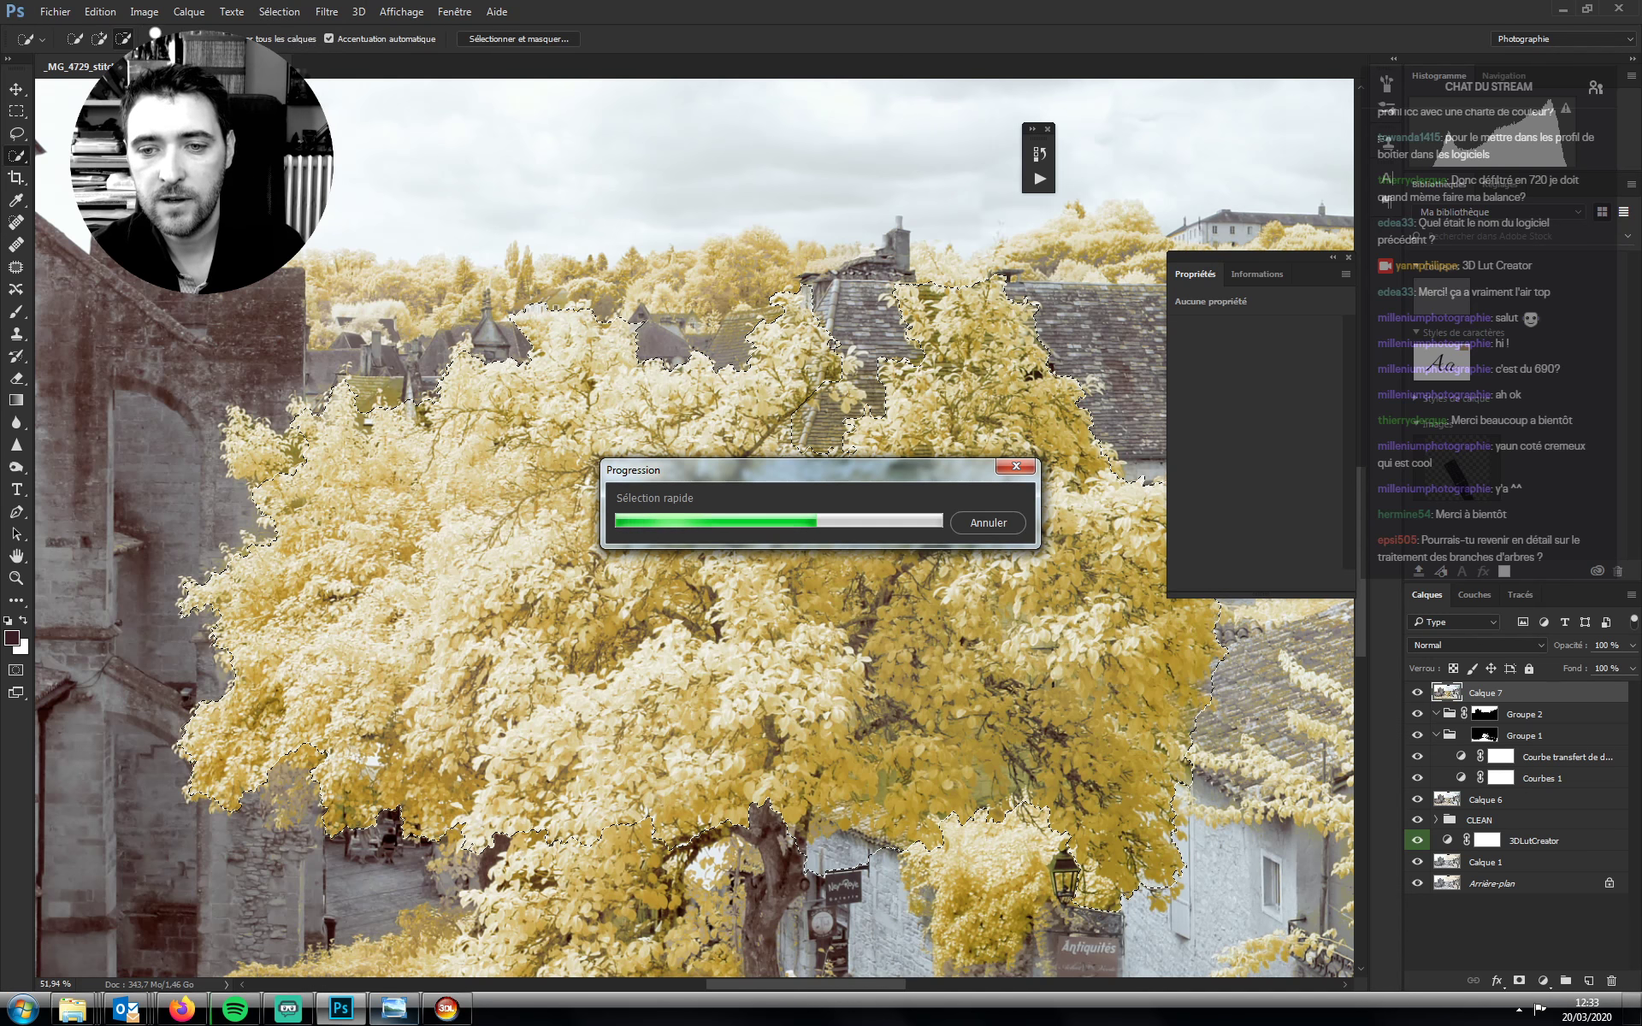
# Refine the tree selection with Select and Mask by increasing the edge detection radius
pyautogui.click(284, 12)
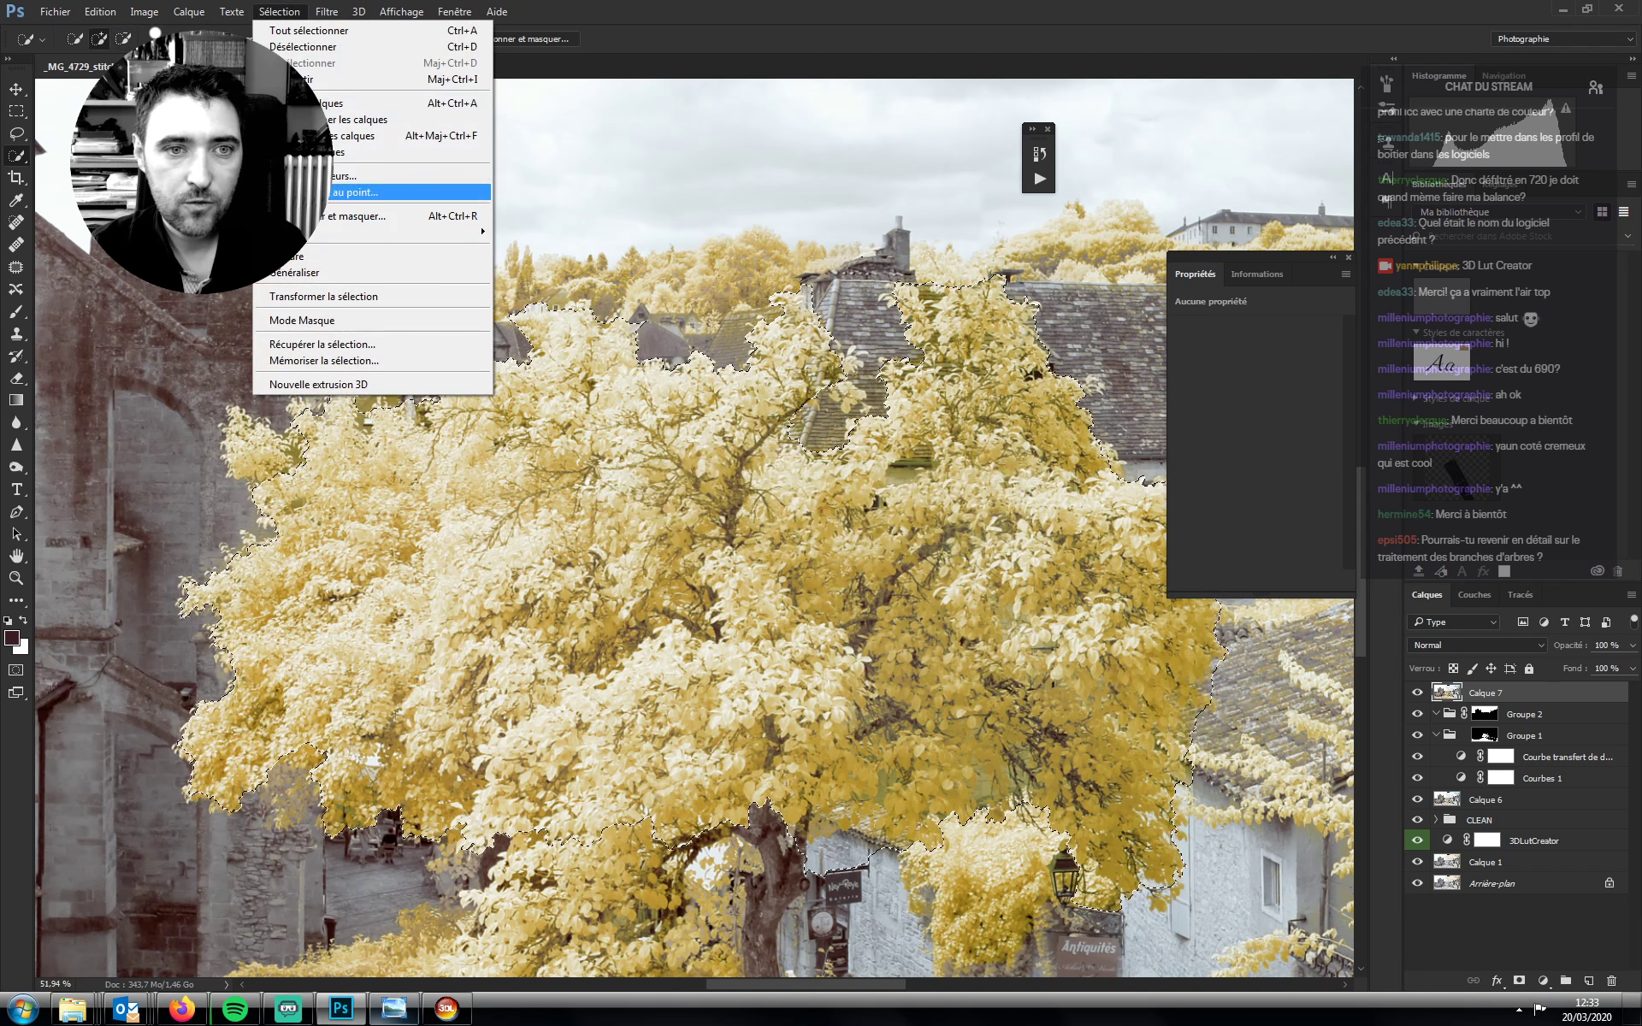
pyautogui.click(402, 216)
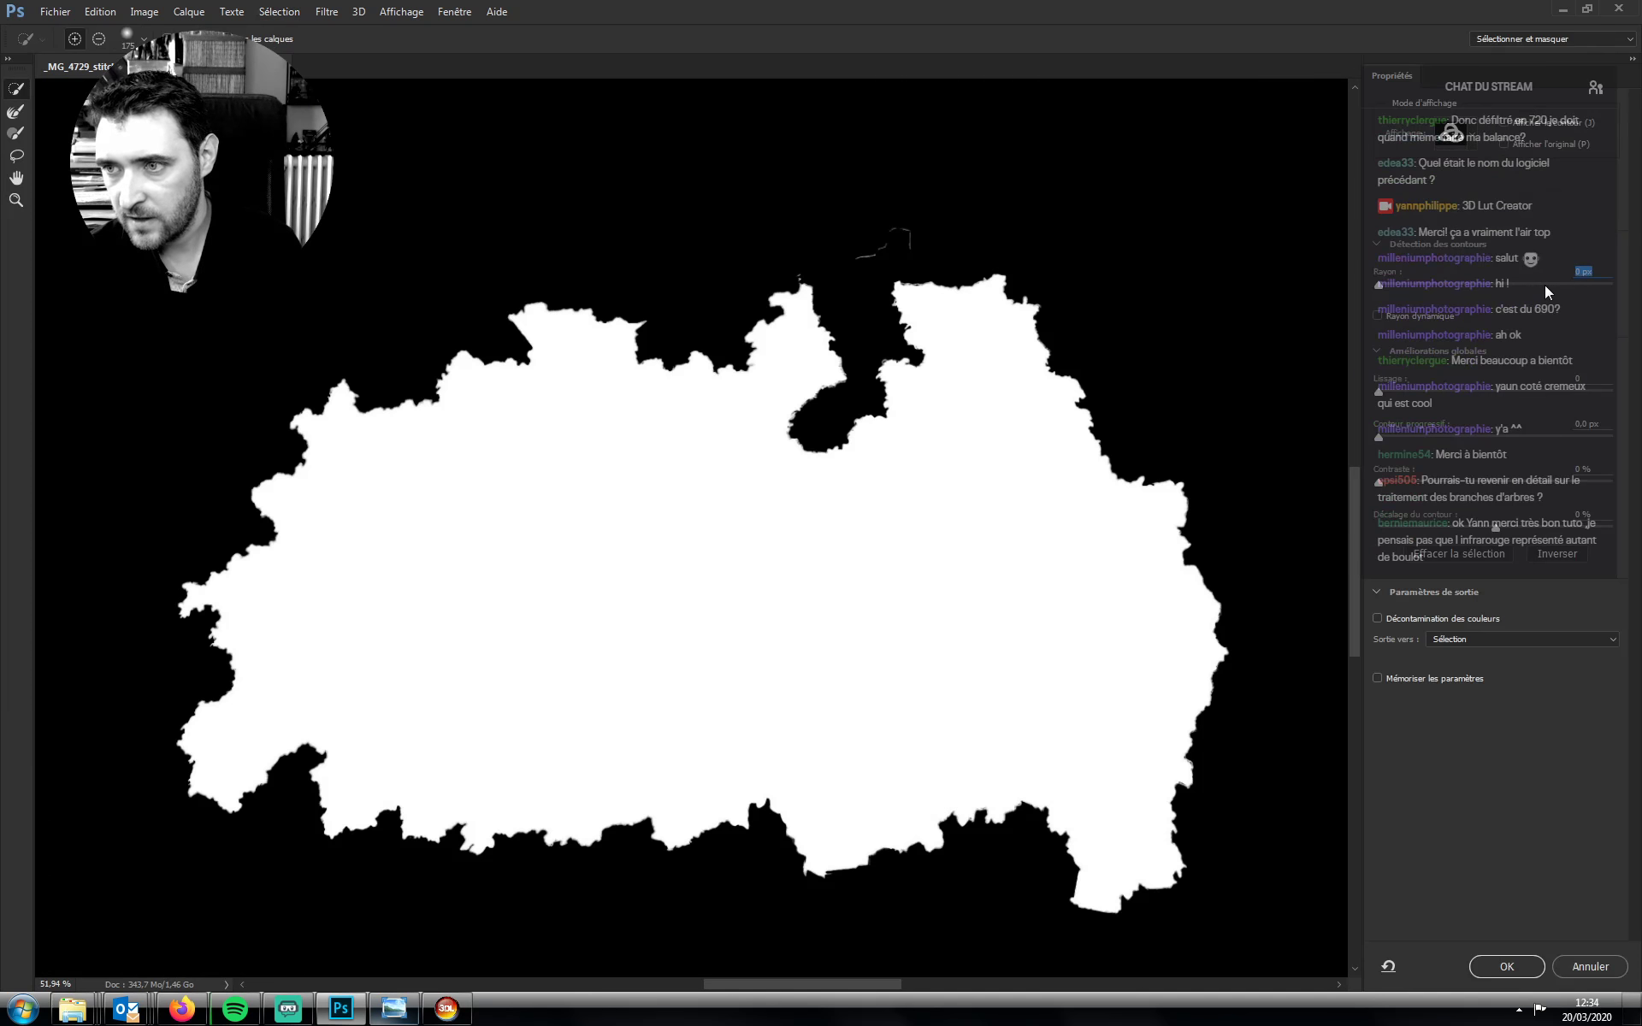
pyautogui.click(1544, 285)
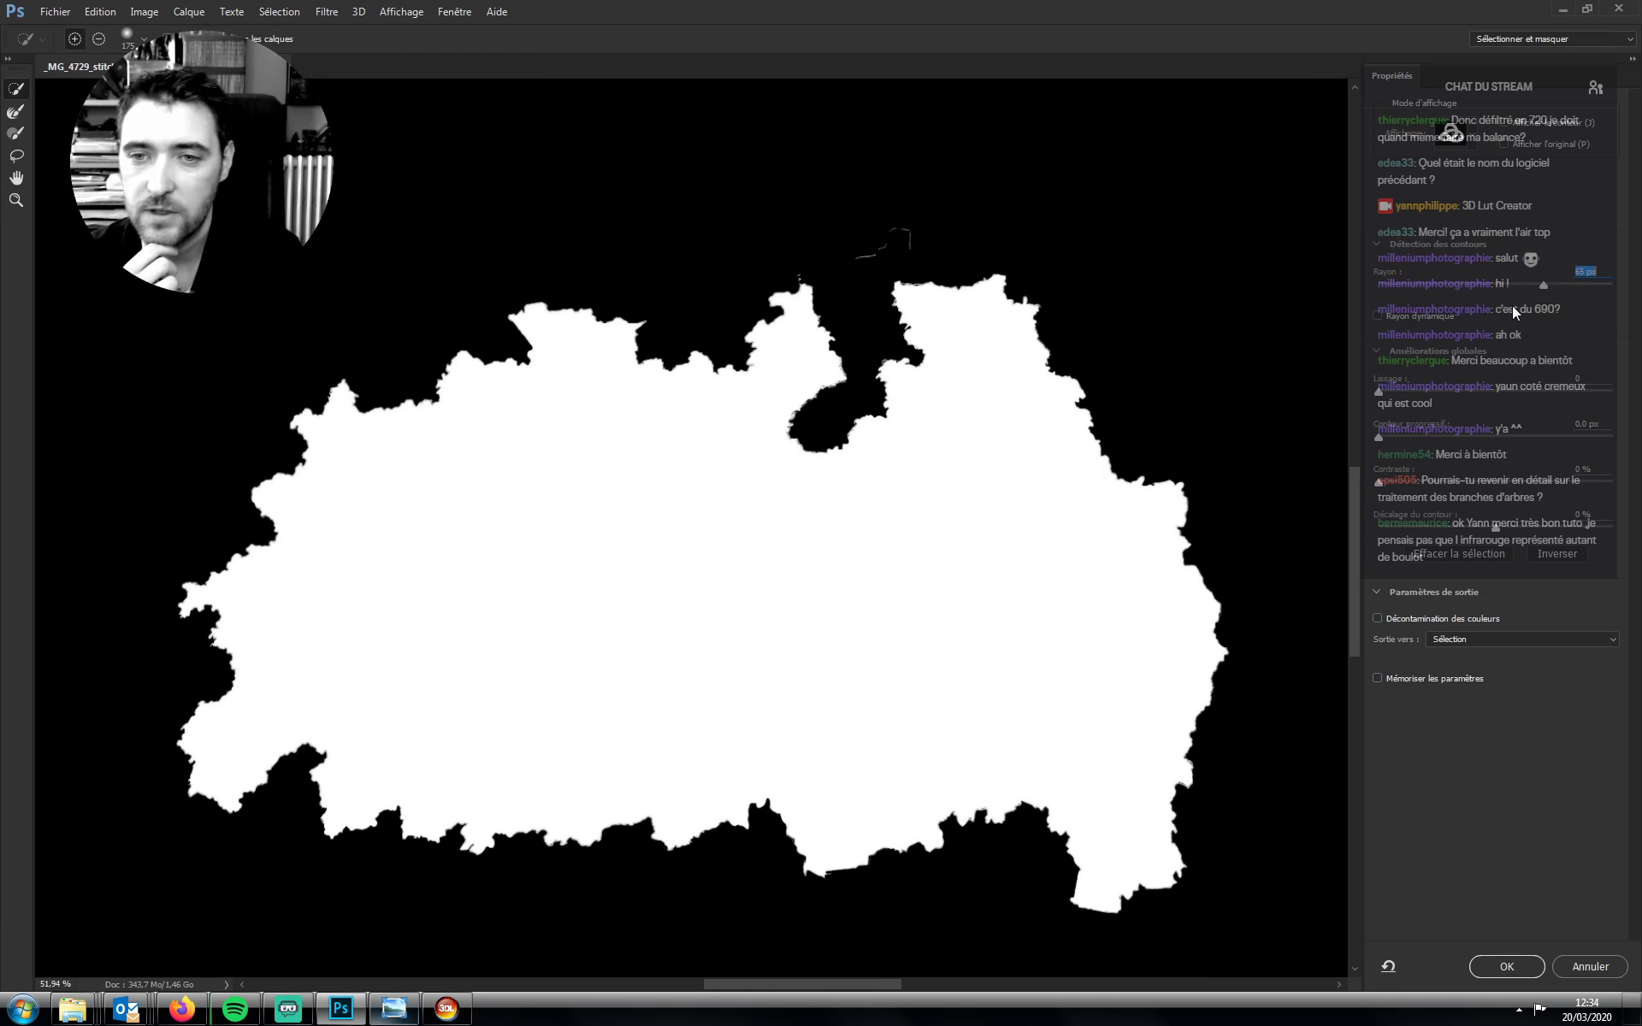
pyautogui.moveTo(1538, 286); pyautogui.dragTo(1527, 284)
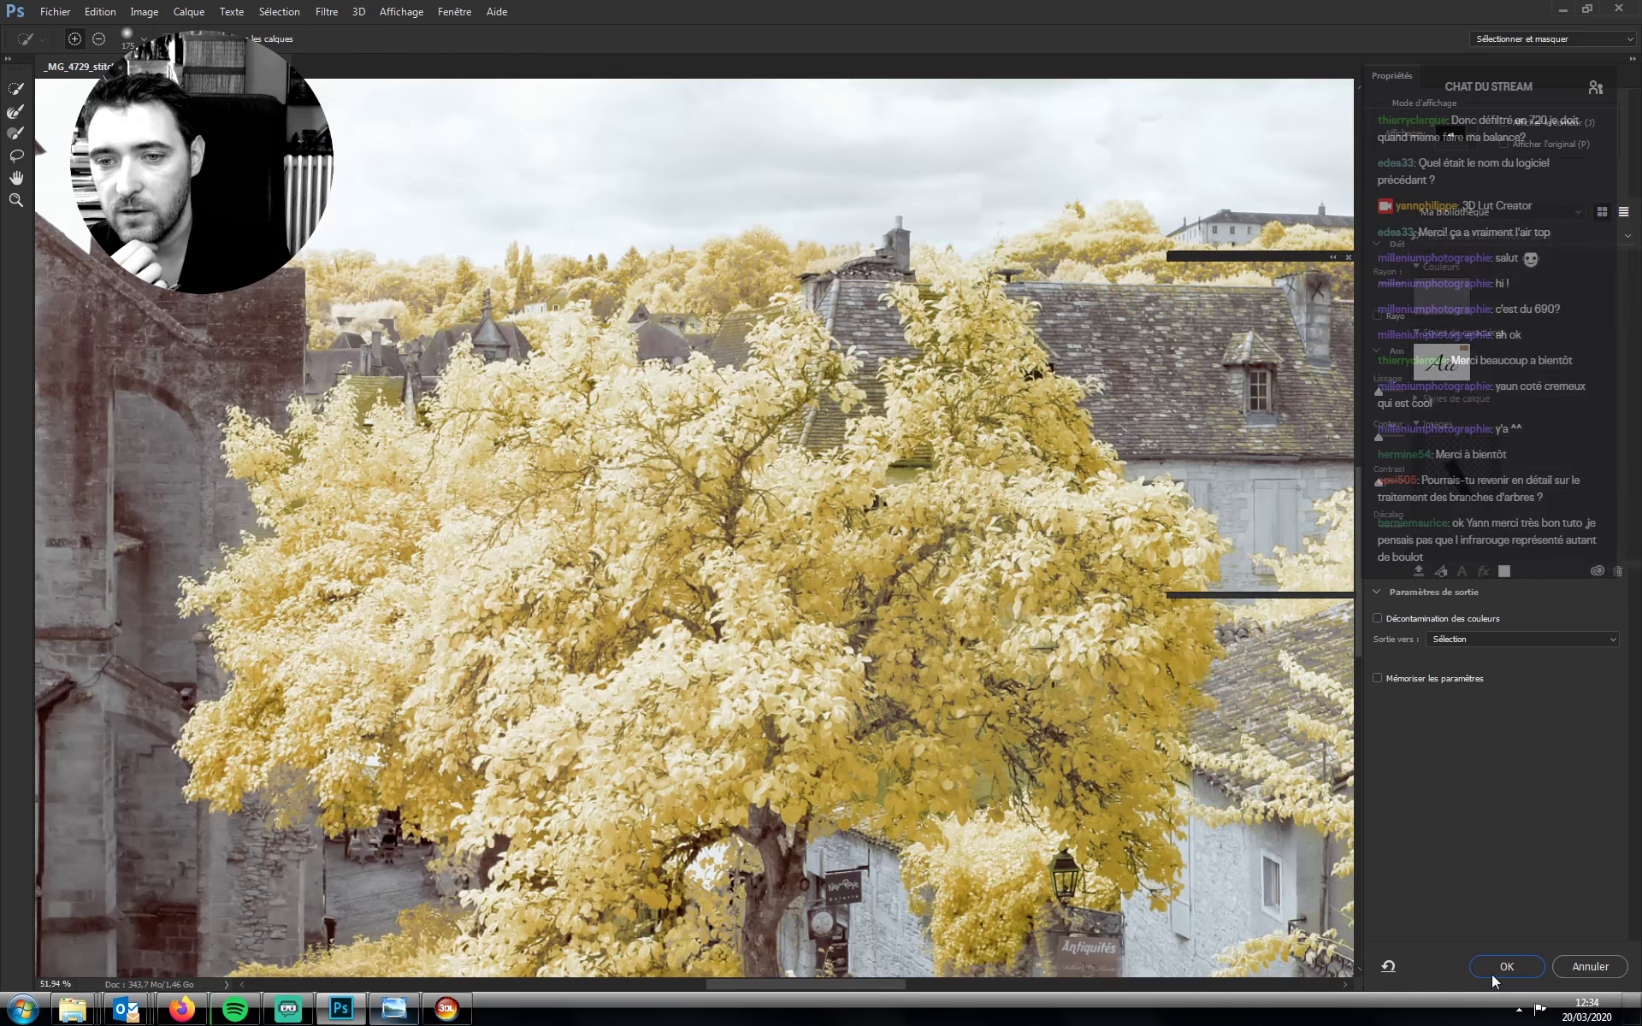
pyautogui.click(1505, 966)
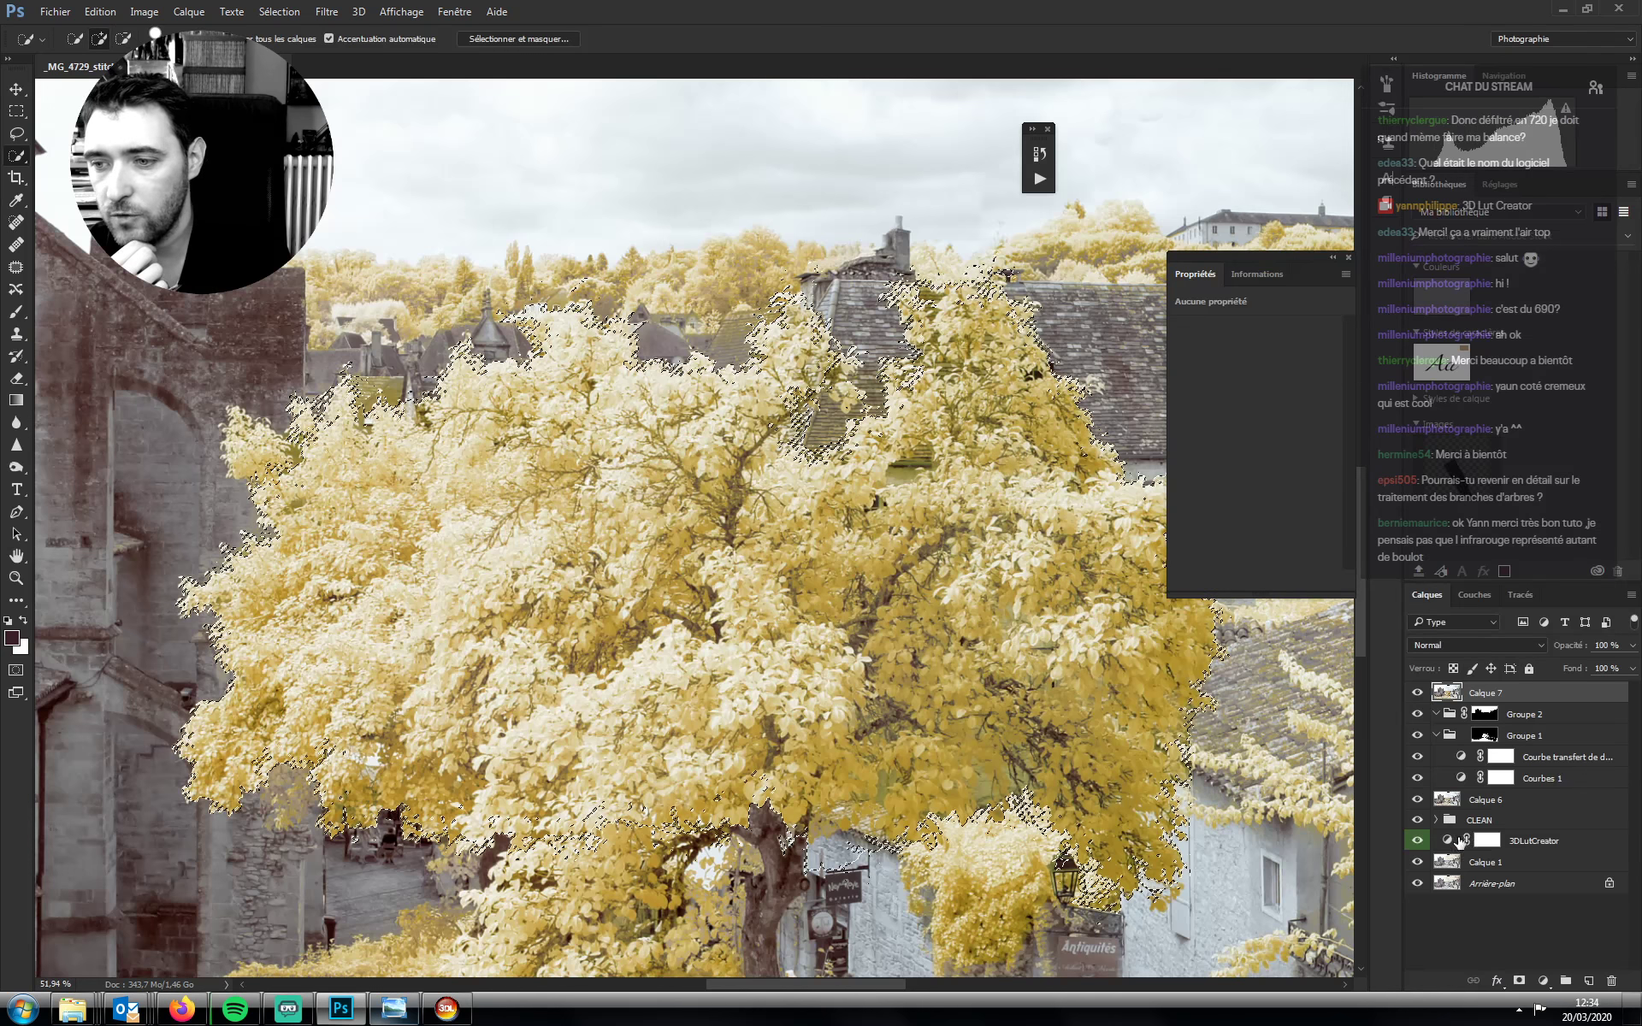
# Add a Curves adjustment layer masked by the tree selection
pyautogui.click(1543, 981)
pyautogui.click(1466, 707)
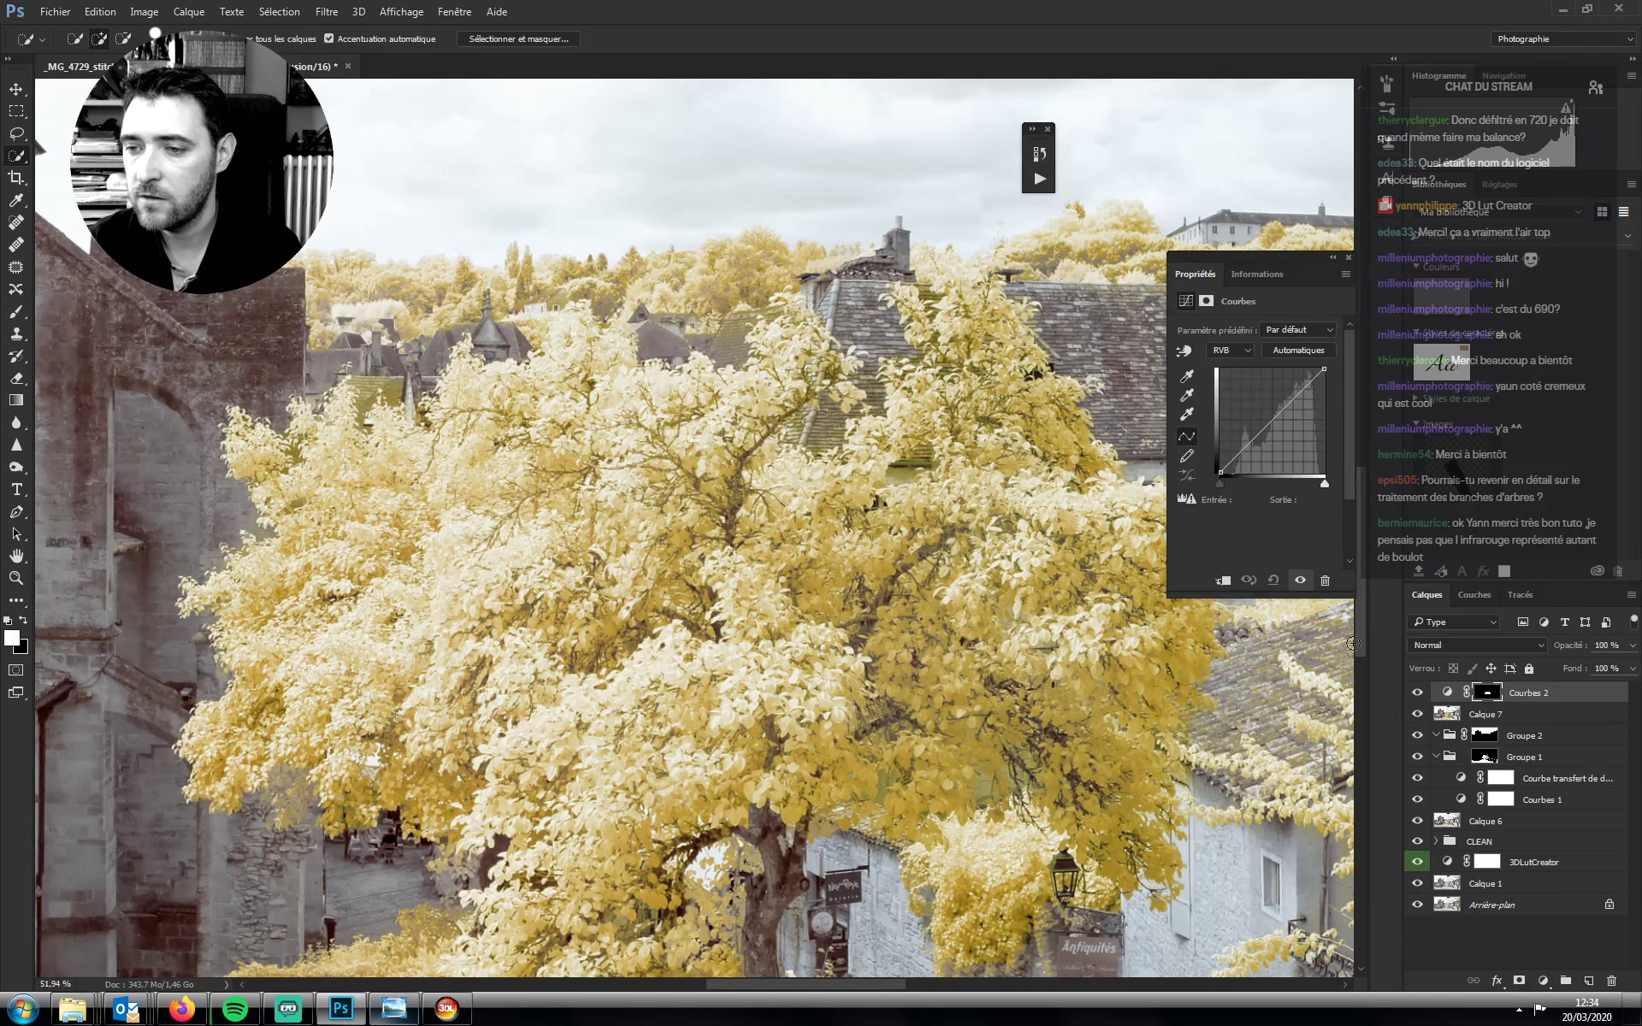
pyautogui.keyDown('alt'); pyautogui.click(1496, 698); pyautogui.keyUp('alt')
# Add a Hue/Saturation layer with Colorize enabled and replace its mask with the tree mask from Courbes 2
pyautogui.click(1543, 980)
pyautogui.click(1471, 772)
pyautogui.click(1254, 471)
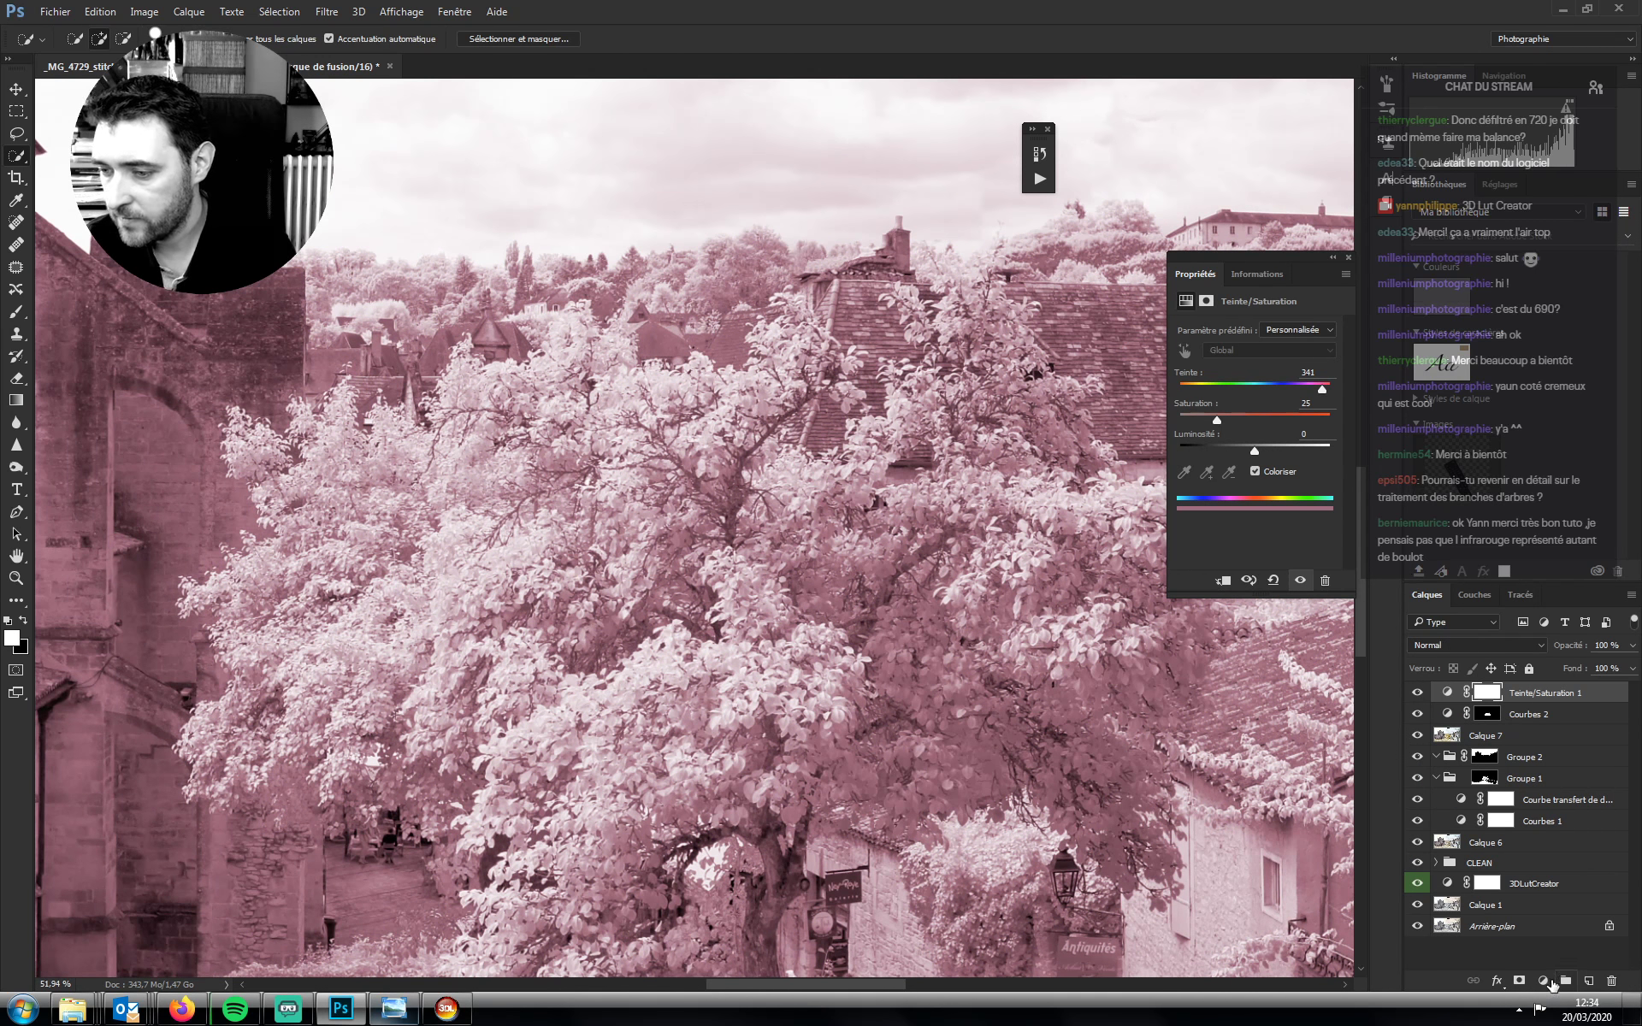
pyautogui.moveTo(1486, 714); pyautogui.dragTo(1474, 691)
pyautogui.click(778, 369)
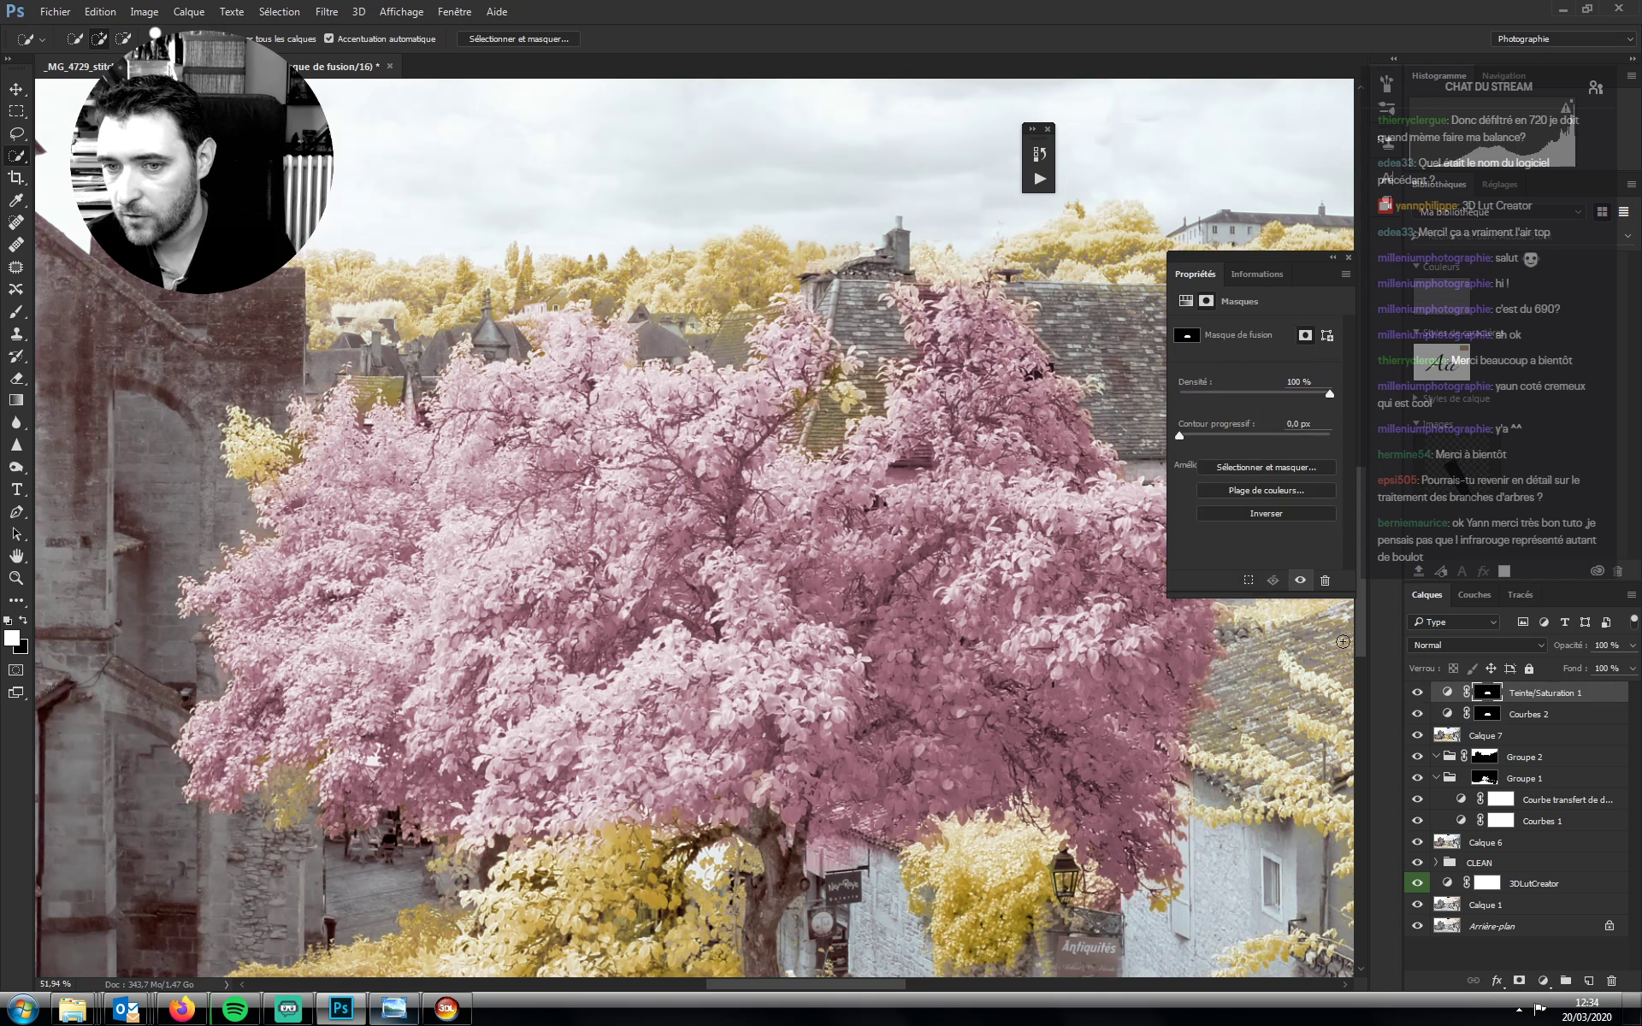
# Delete the Courbes 2 layer and hide the Teinte/Saturation 1 layer
pyautogui.click(1535, 714)
pyautogui.press('Delete')
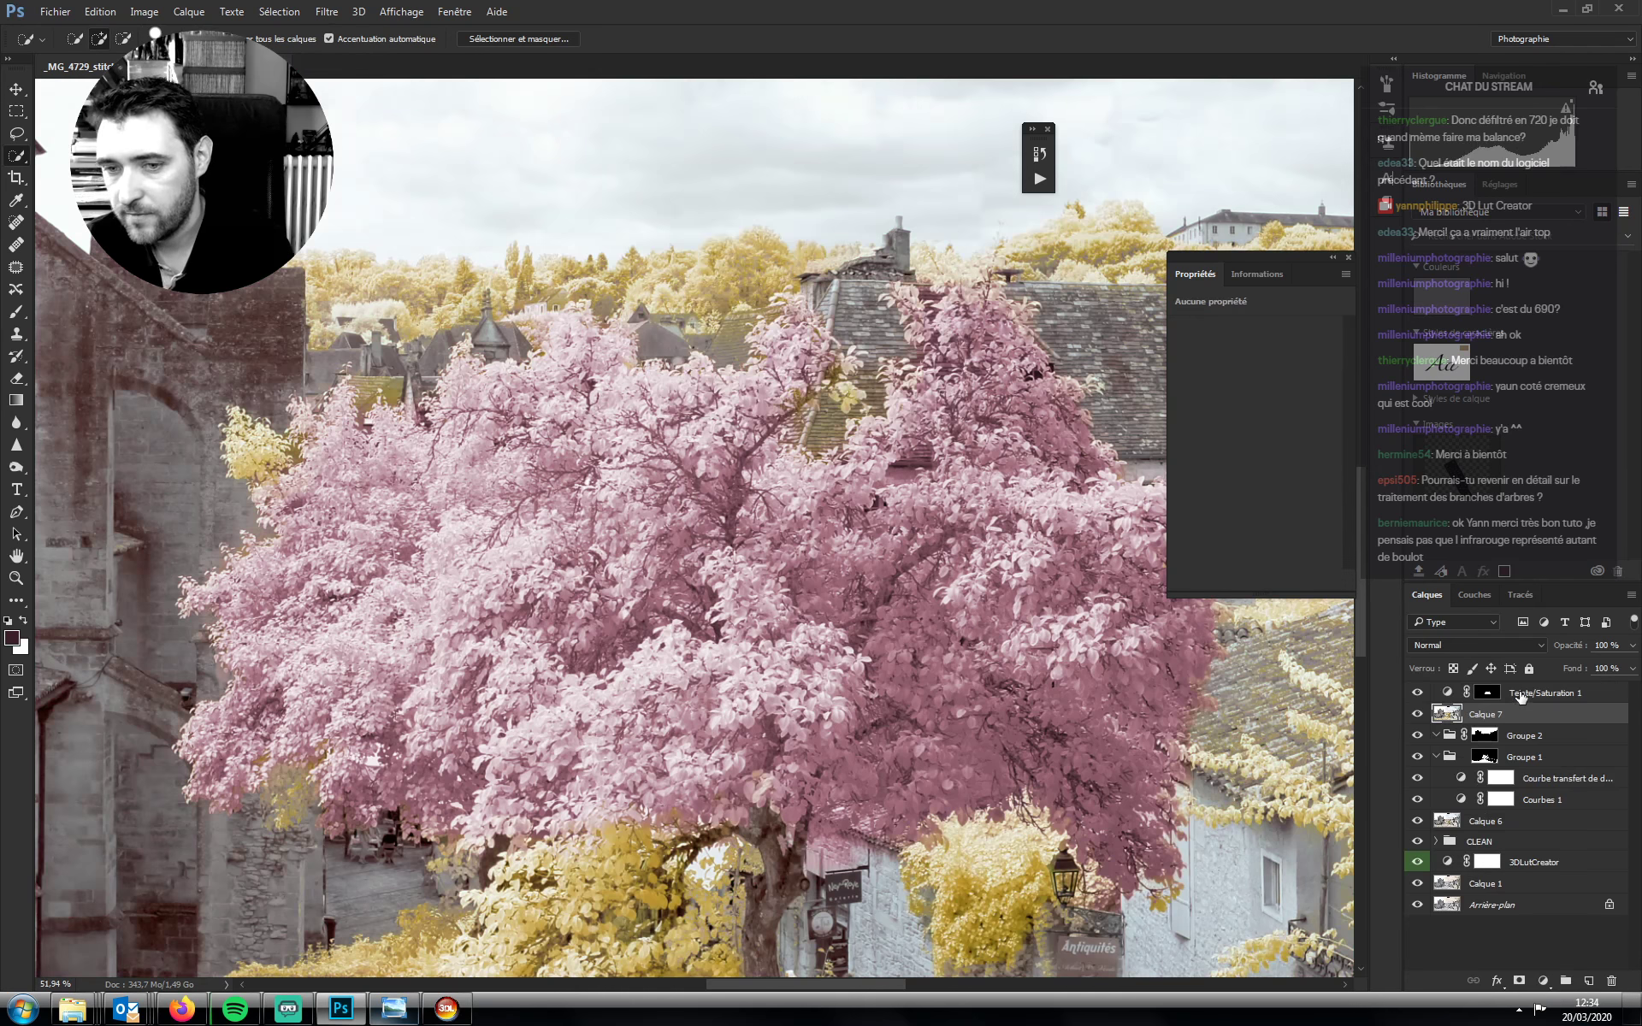
pyautogui.click(1526, 694)
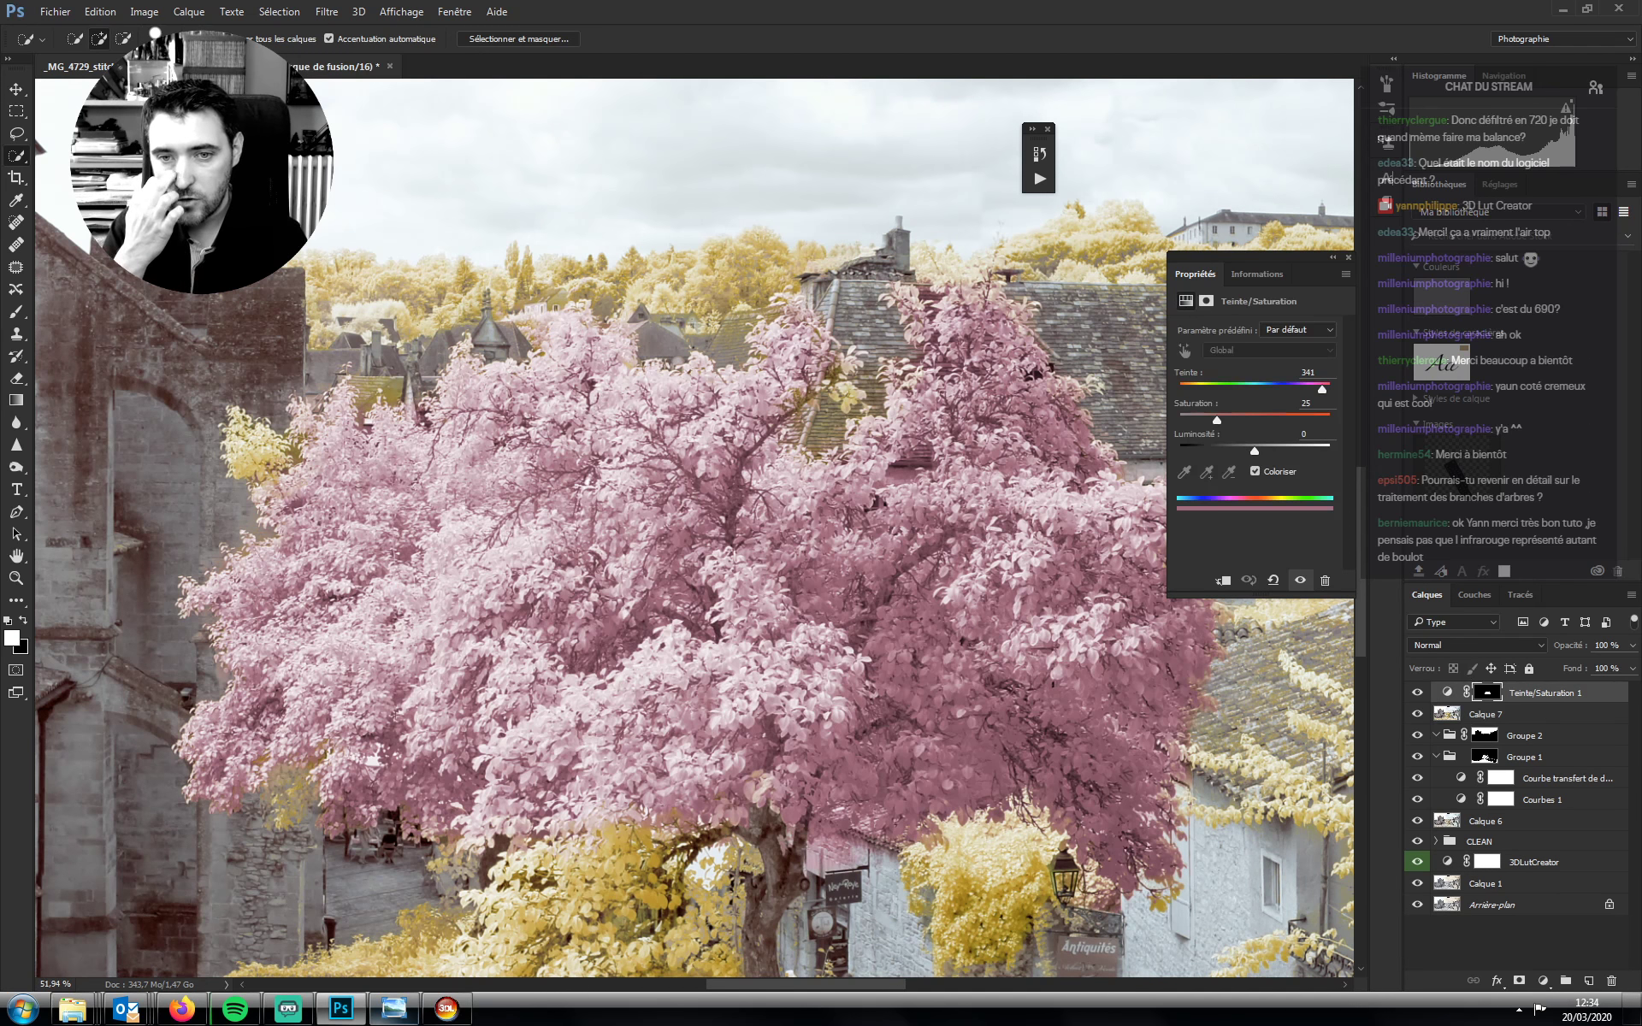
pyautogui.press('z')
pyautogui.moveTo(754, 509)
pyautogui.mouseDown()
pyautogui.moveTo(906, 513)
pyautogui.moveTo(795, 525)
pyautogui.mouseUp()
pyautogui.click(1417, 693)
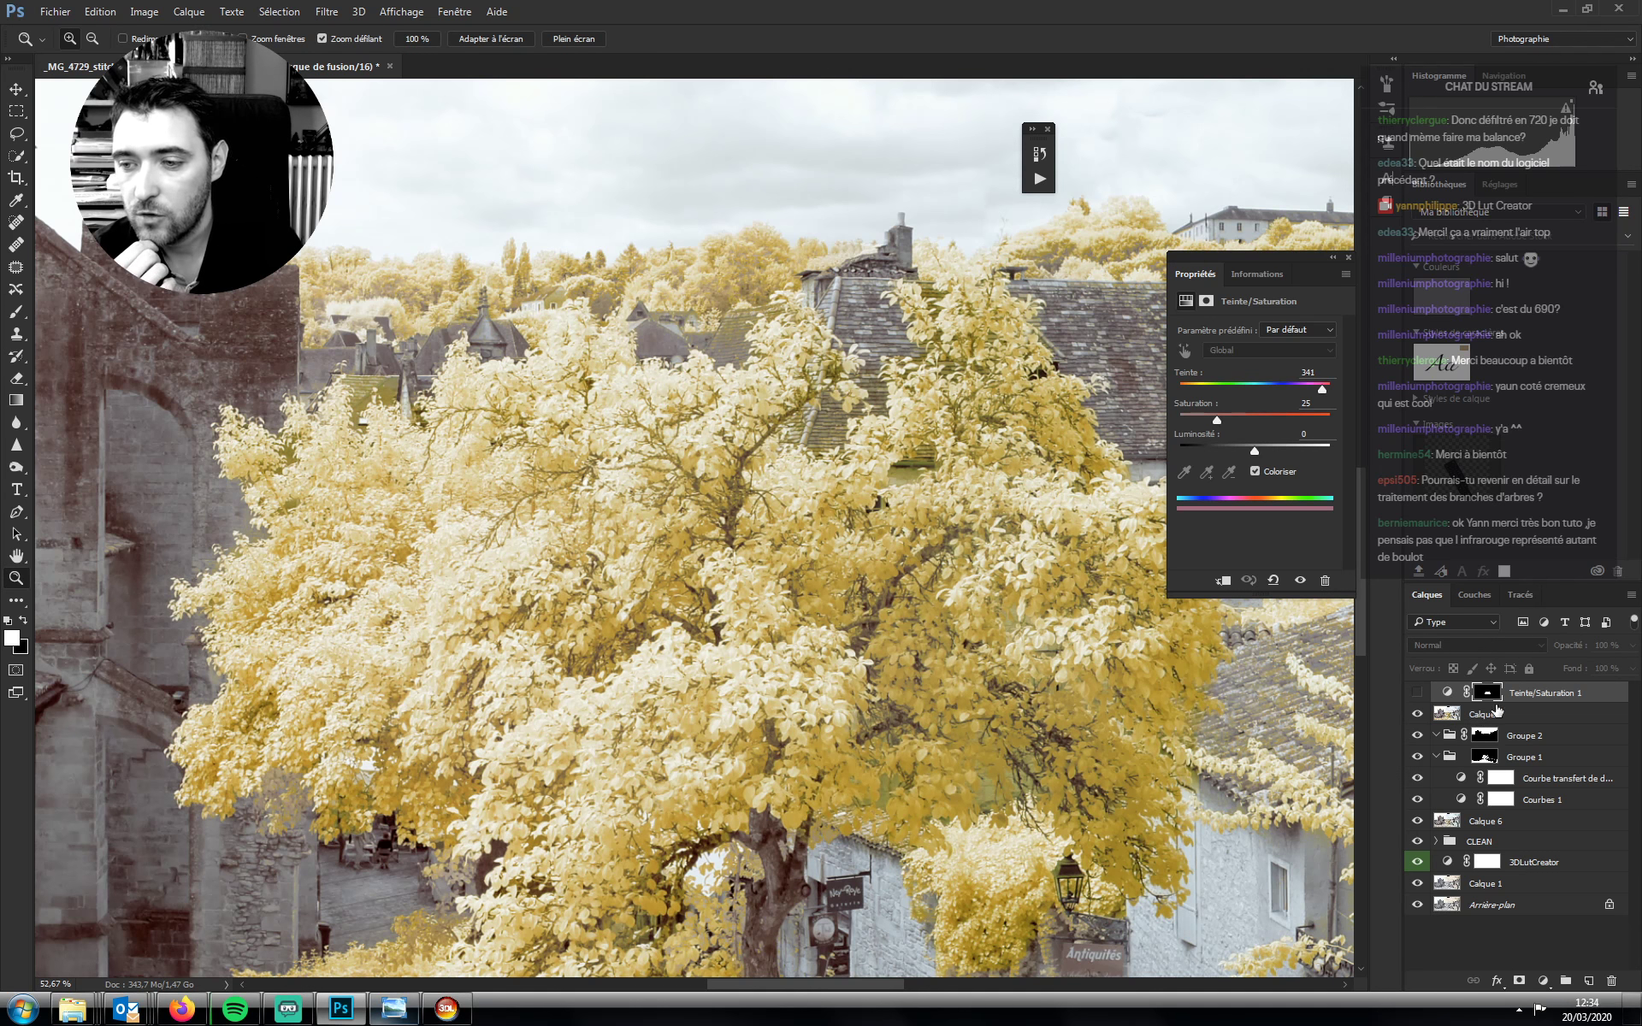
# Add a Black & White adjustment above Calque 7 with reds at 93 and yellows at 195
pyautogui.click(1495, 715)
pyautogui.click(1544, 981)
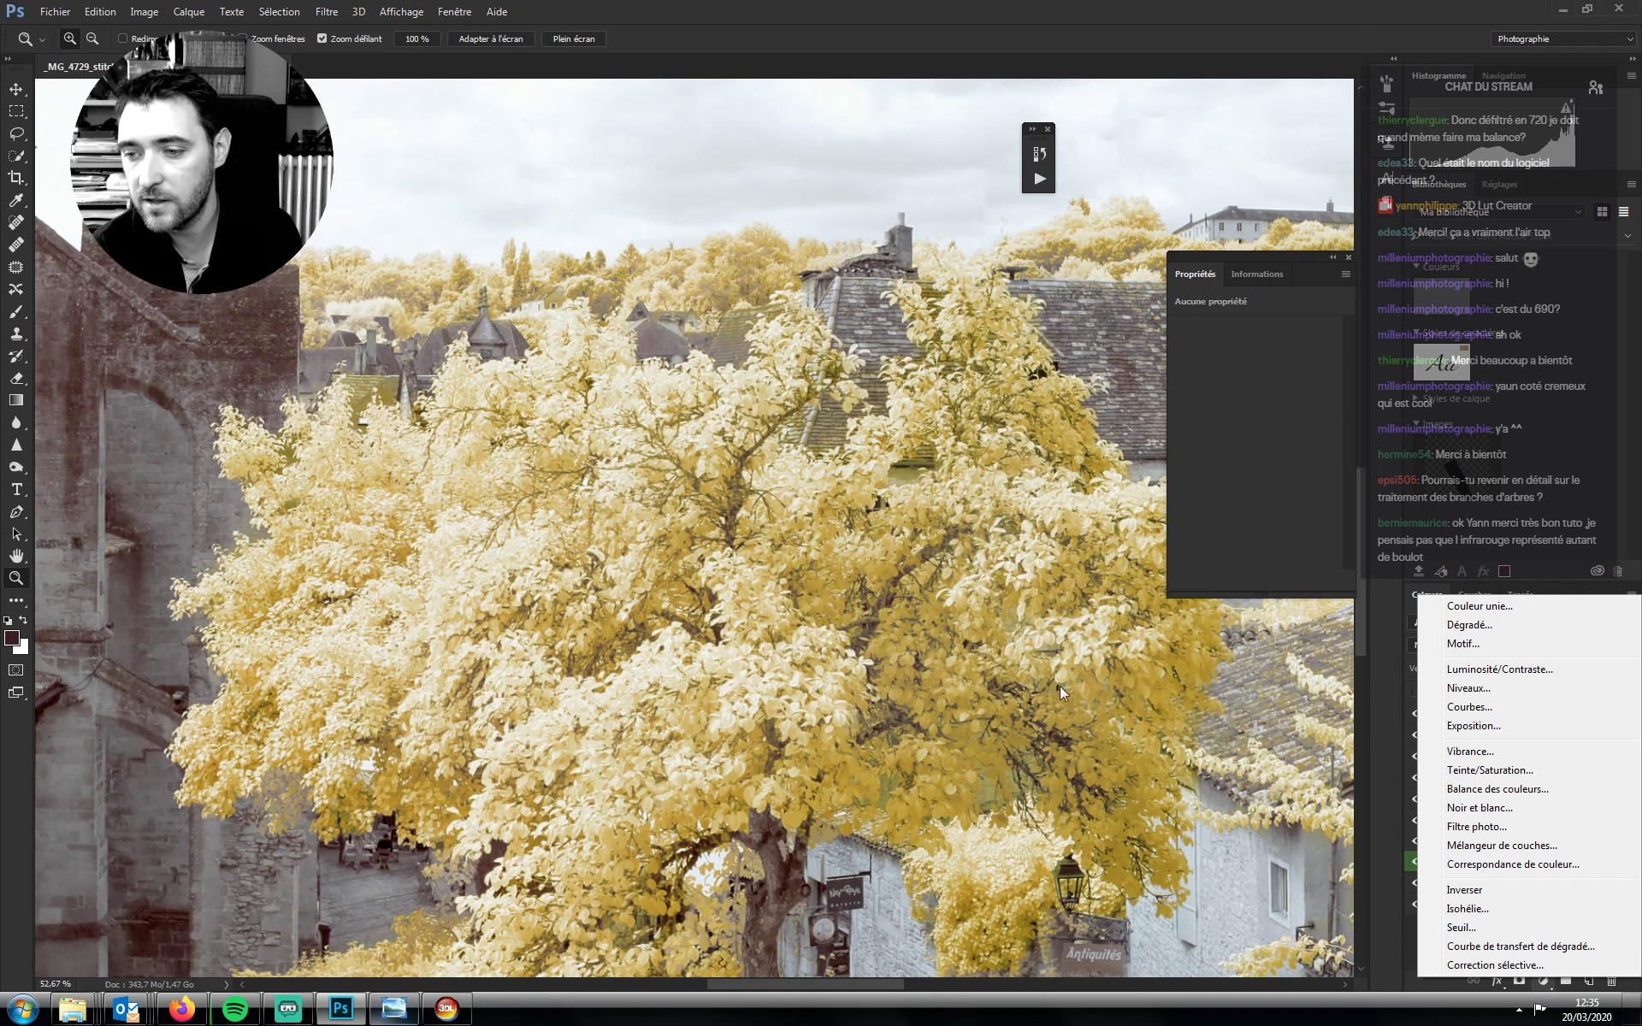
pyautogui.click(1448, 809)
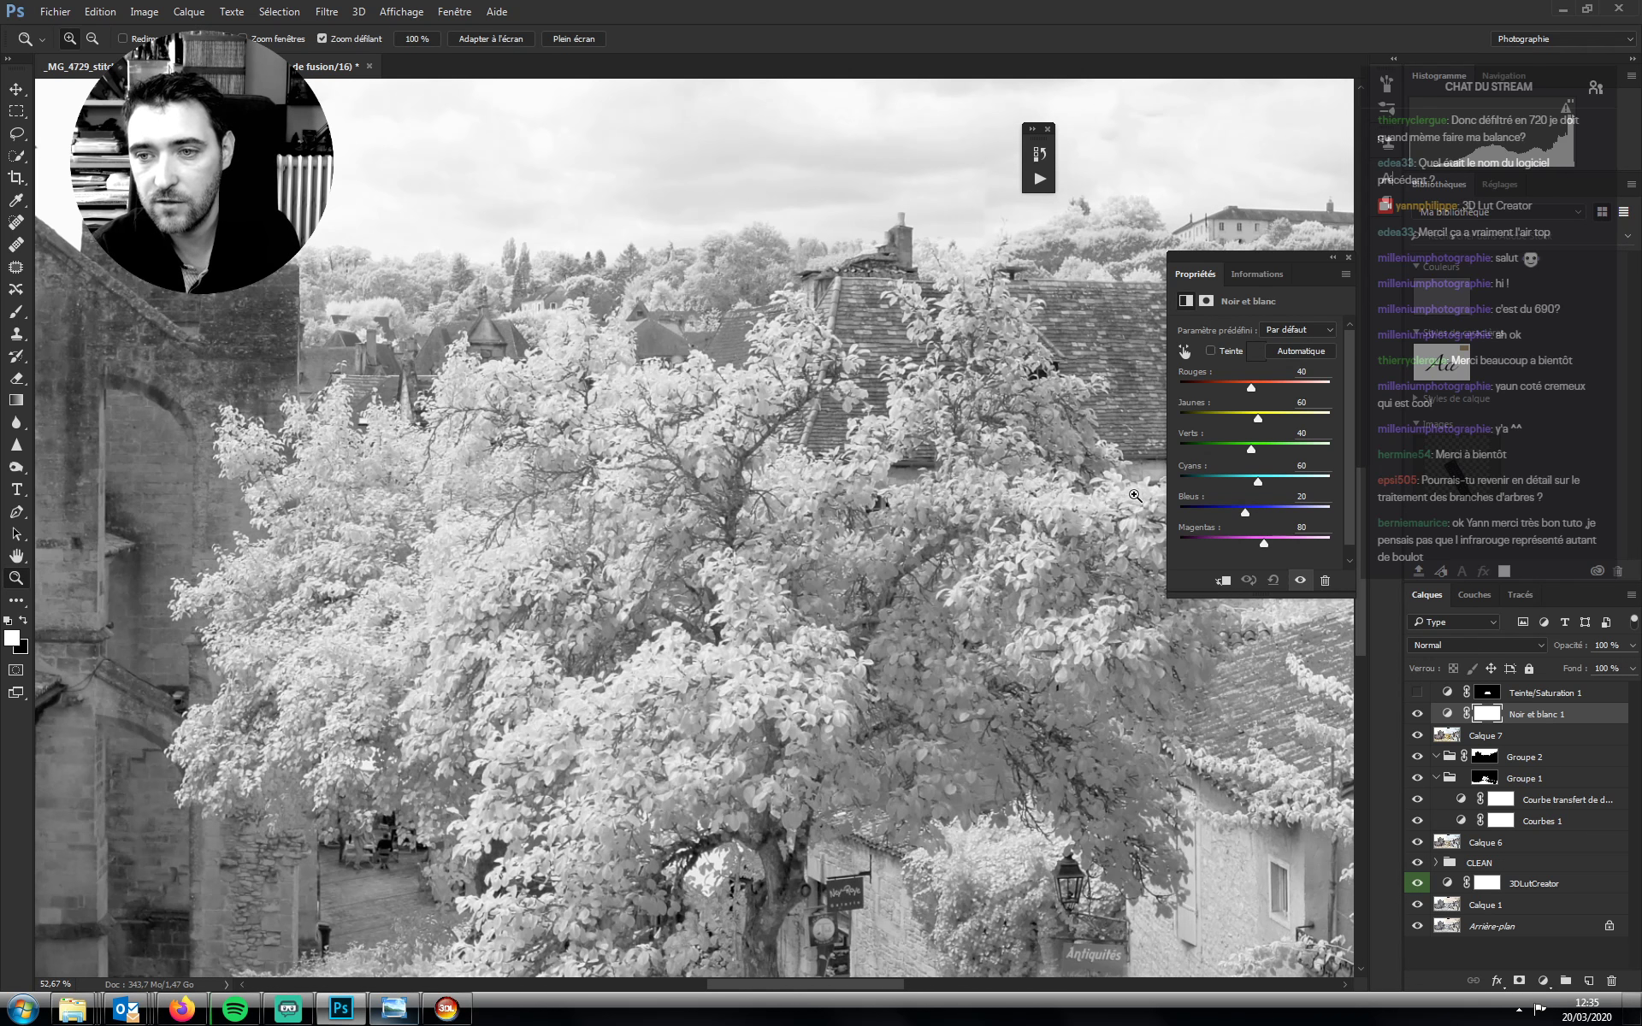
pyautogui.moveTo(1306, 422); pyautogui.dragTo(1264, 393)
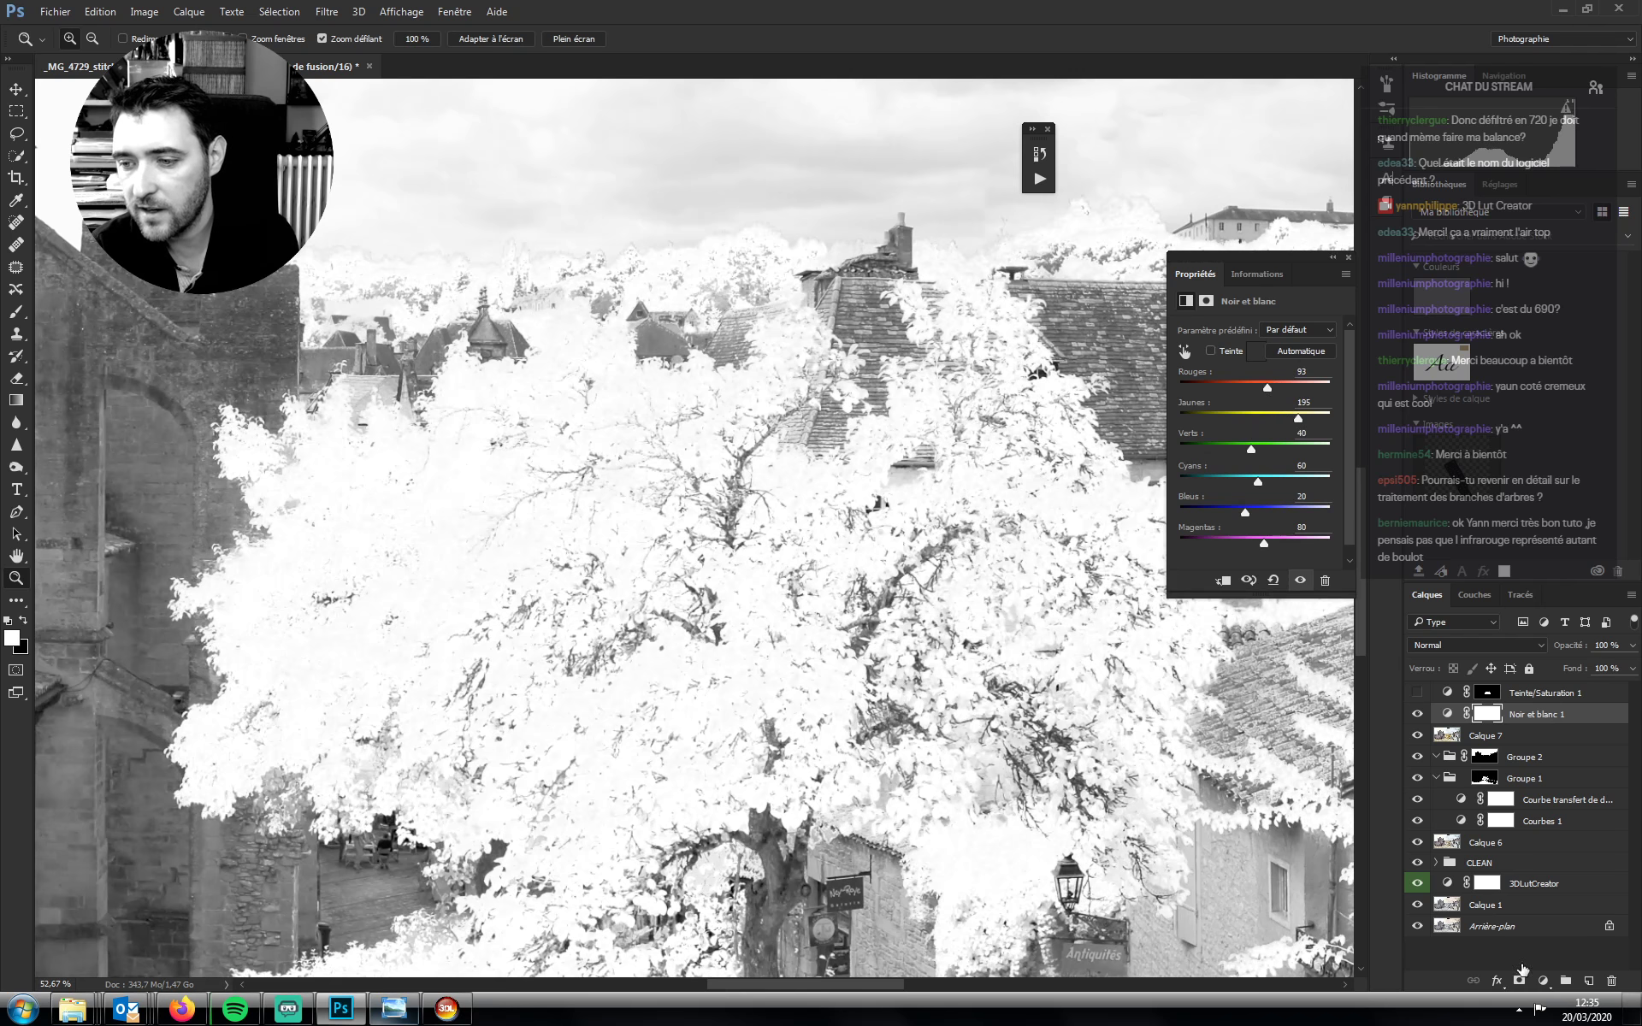
# Add a contrast Curves layer with a shadow point at input 95, output 25 and a highlight point, and add an Invert layer above it
pyautogui.click(1541, 981)
pyautogui.click(1453, 555)
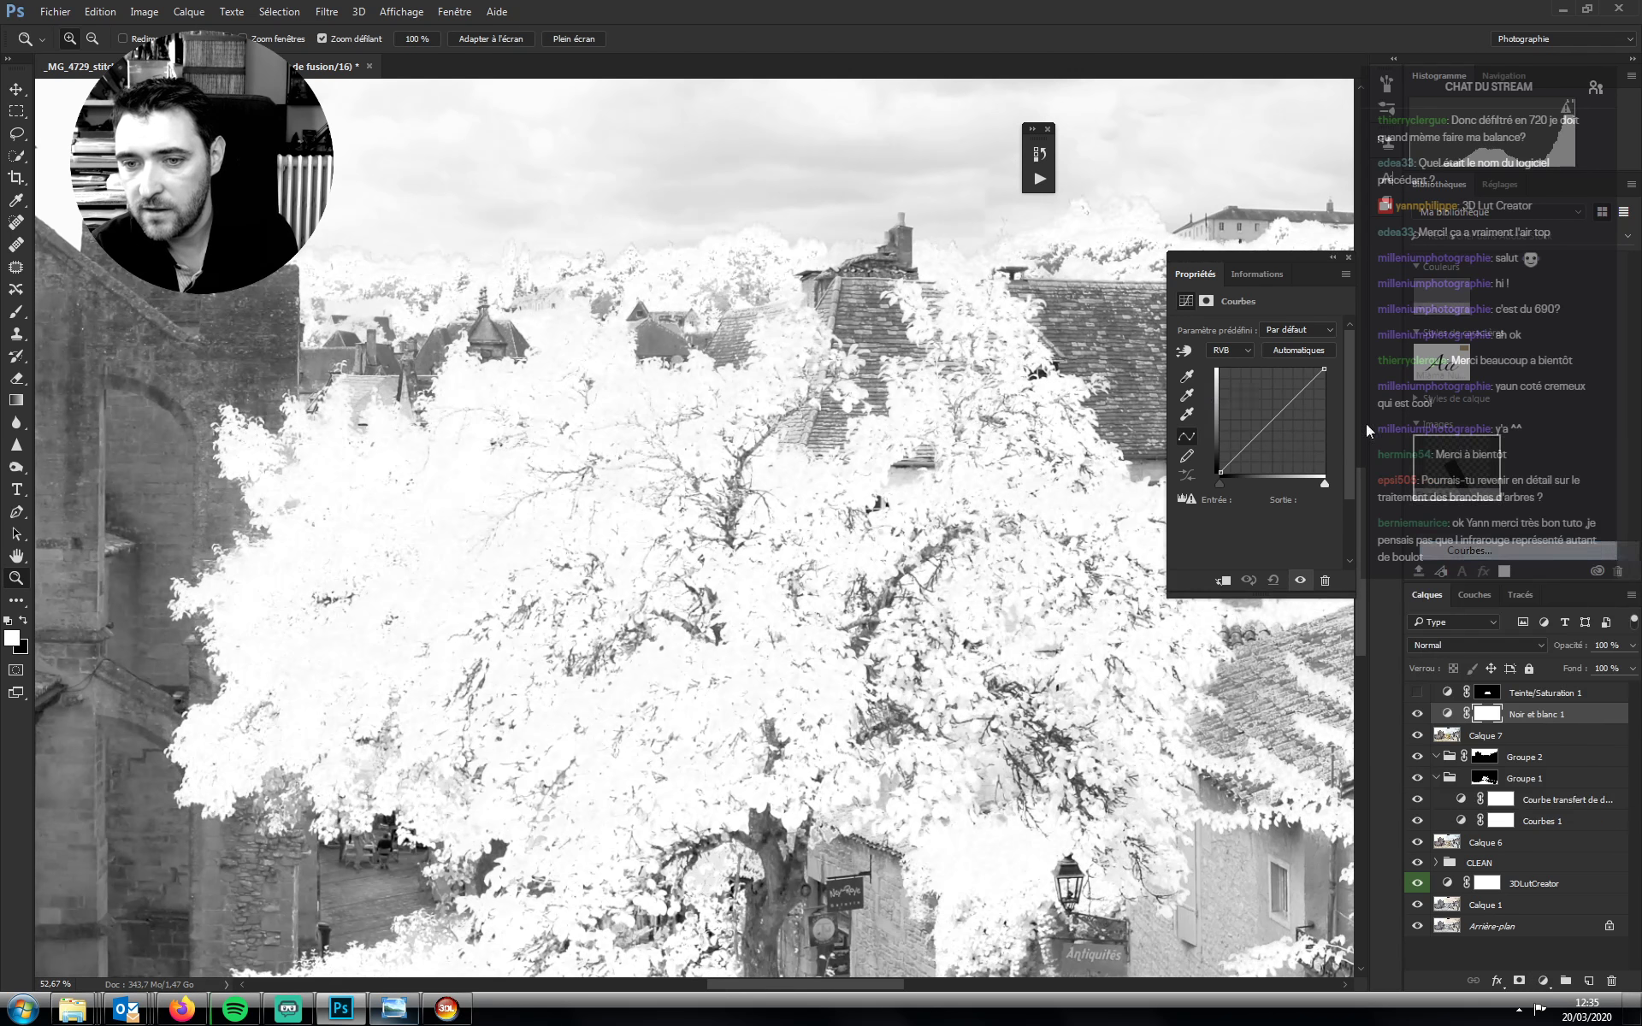
pyautogui.moveTo(1258, 434); pyautogui.dragTo(1260, 464)
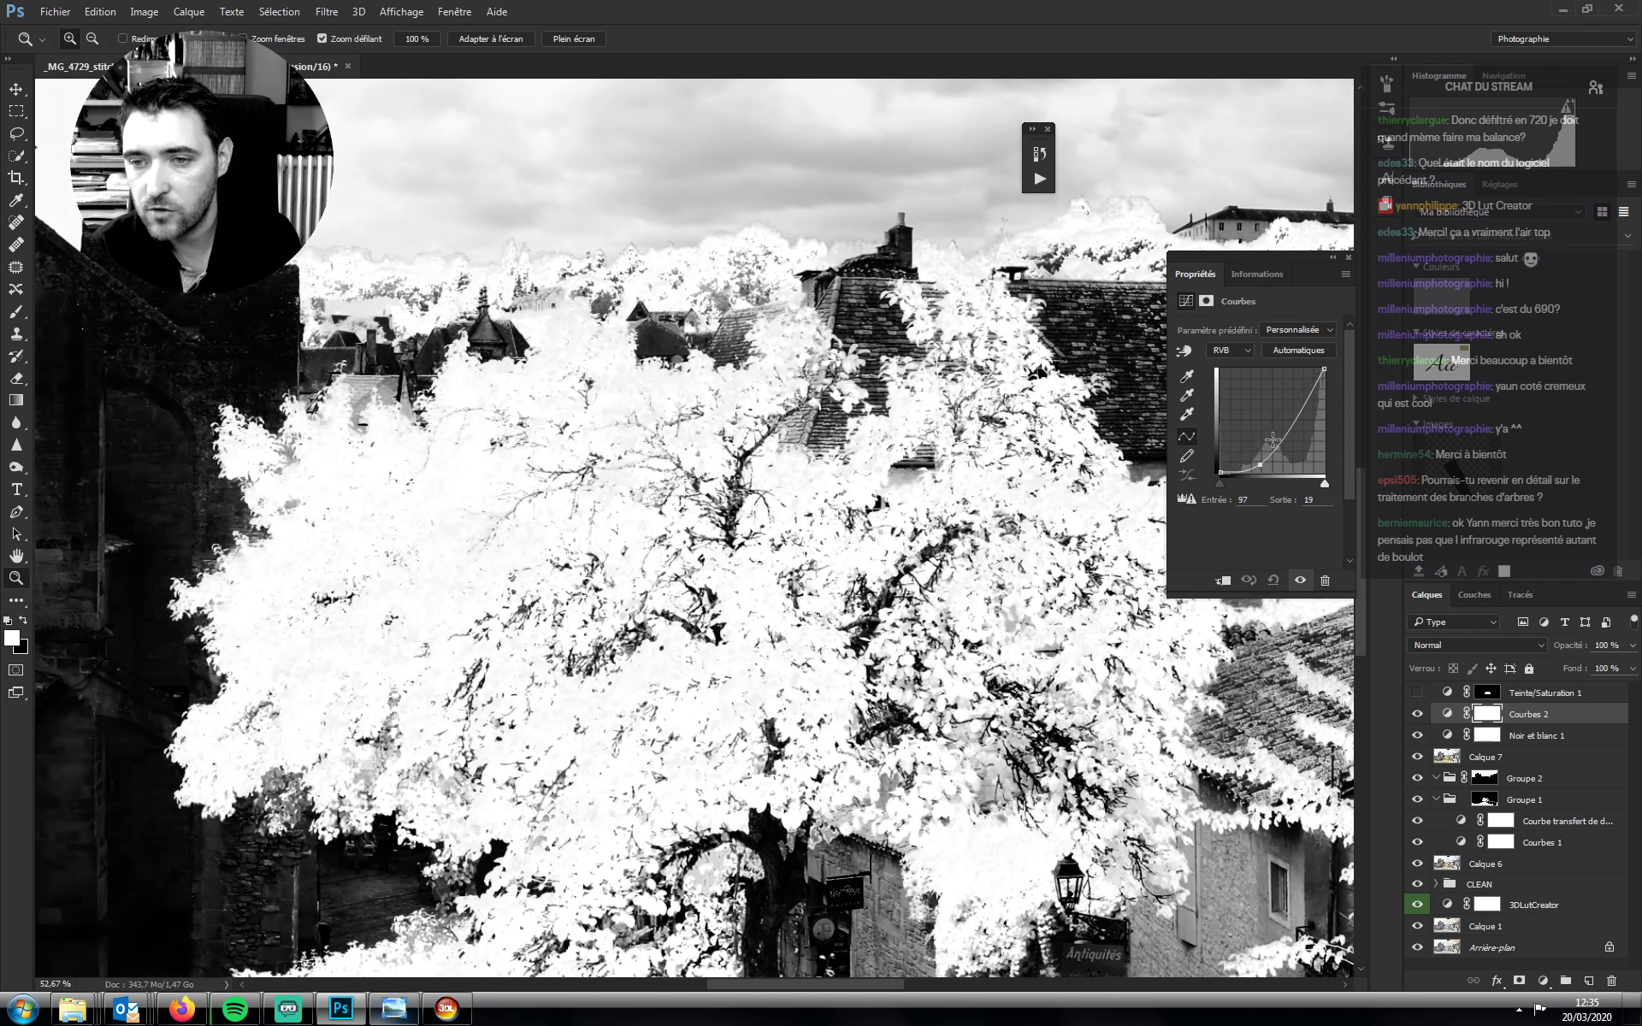
pyautogui.click(1303, 399)
pyautogui.moveTo(1260, 464); pyautogui.dragTo(1259, 463)
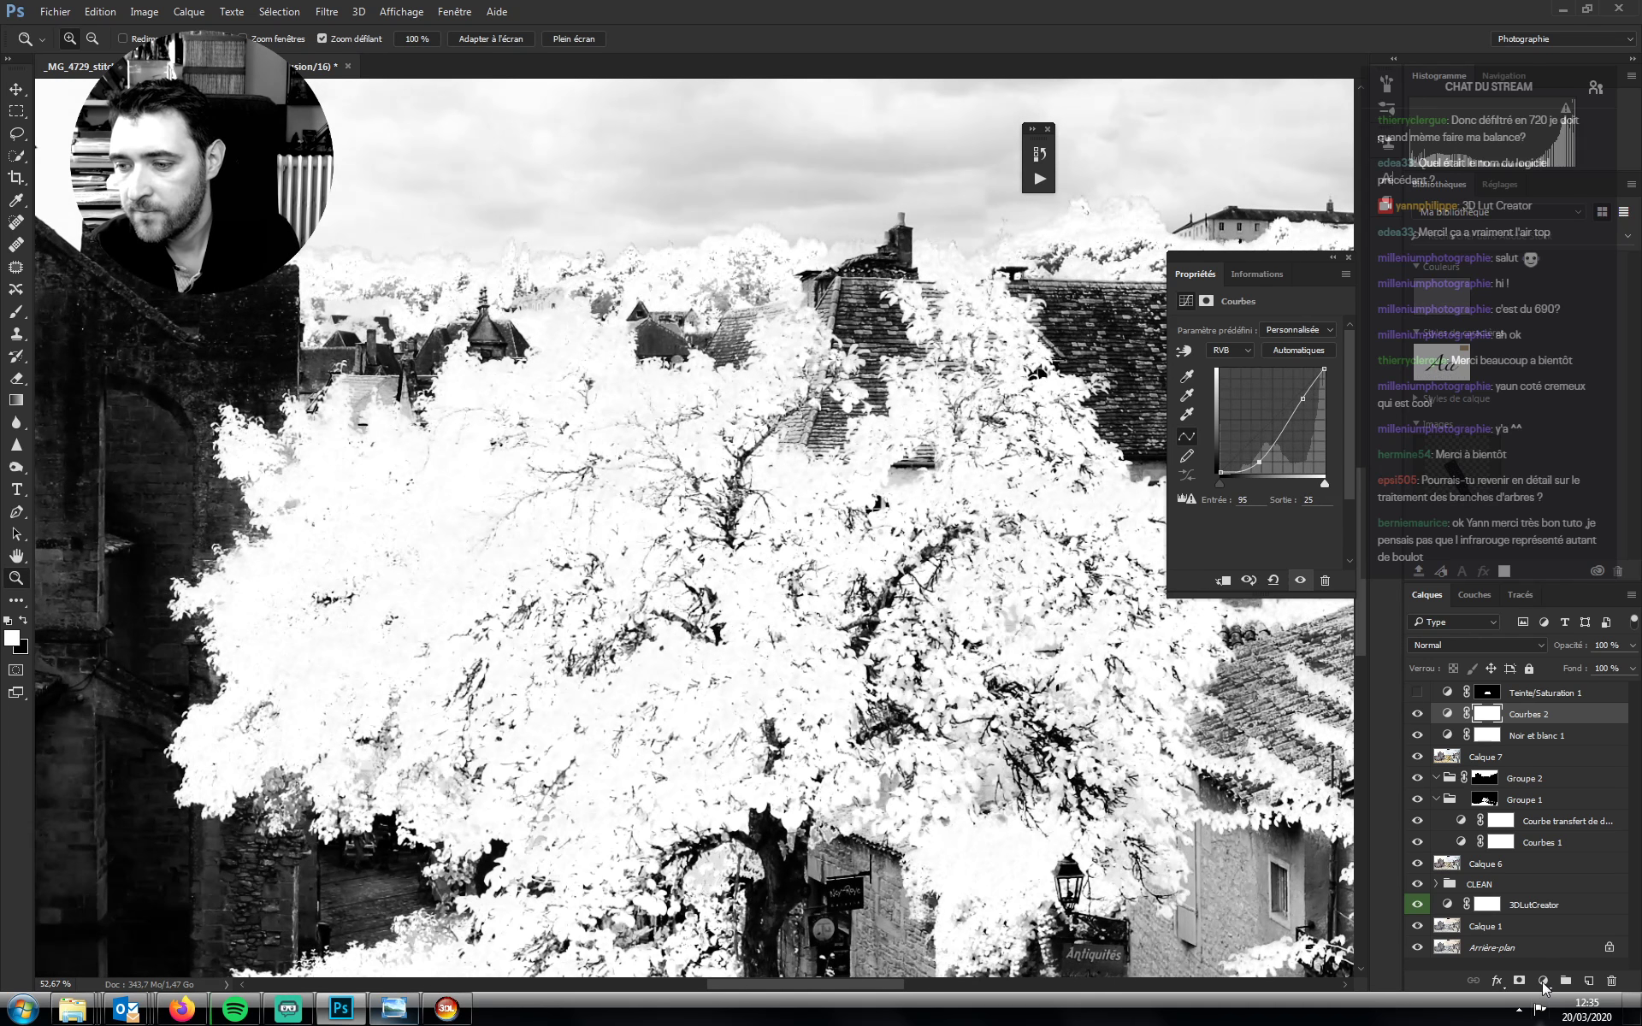
pyautogui.click(1546, 984)
pyautogui.click(1465, 891)
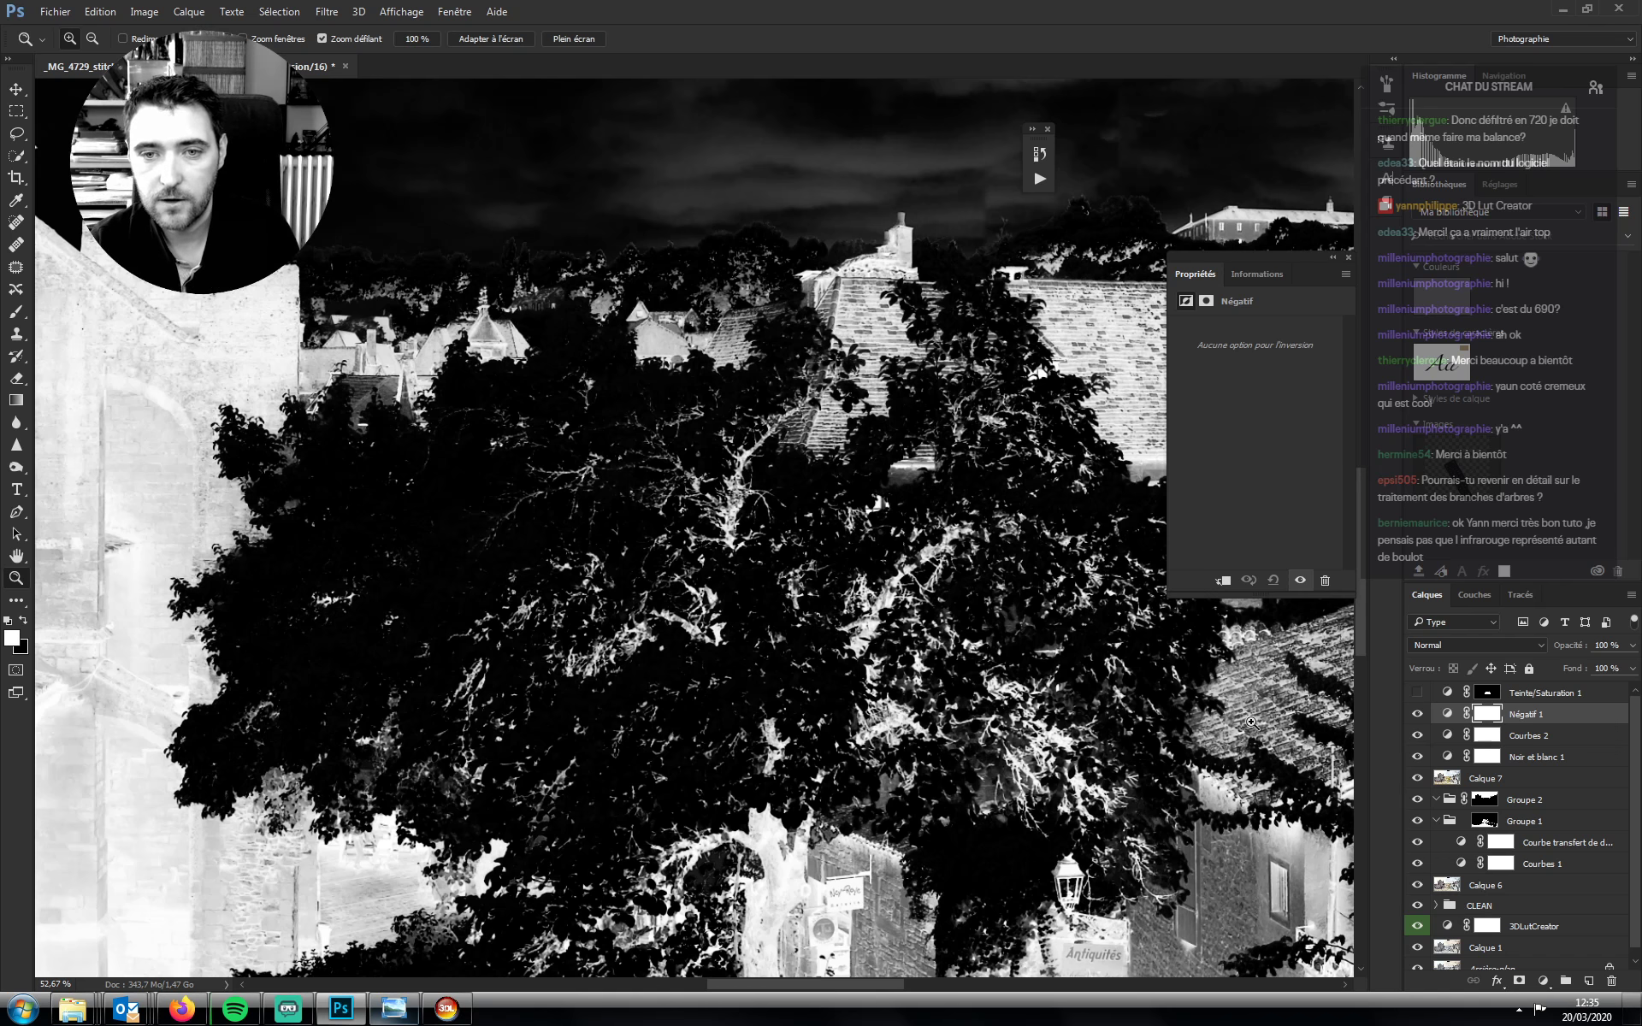
# Load the luminosity of the composite RGB channel (RVB) as a selection
pyautogui.click(1471, 597)
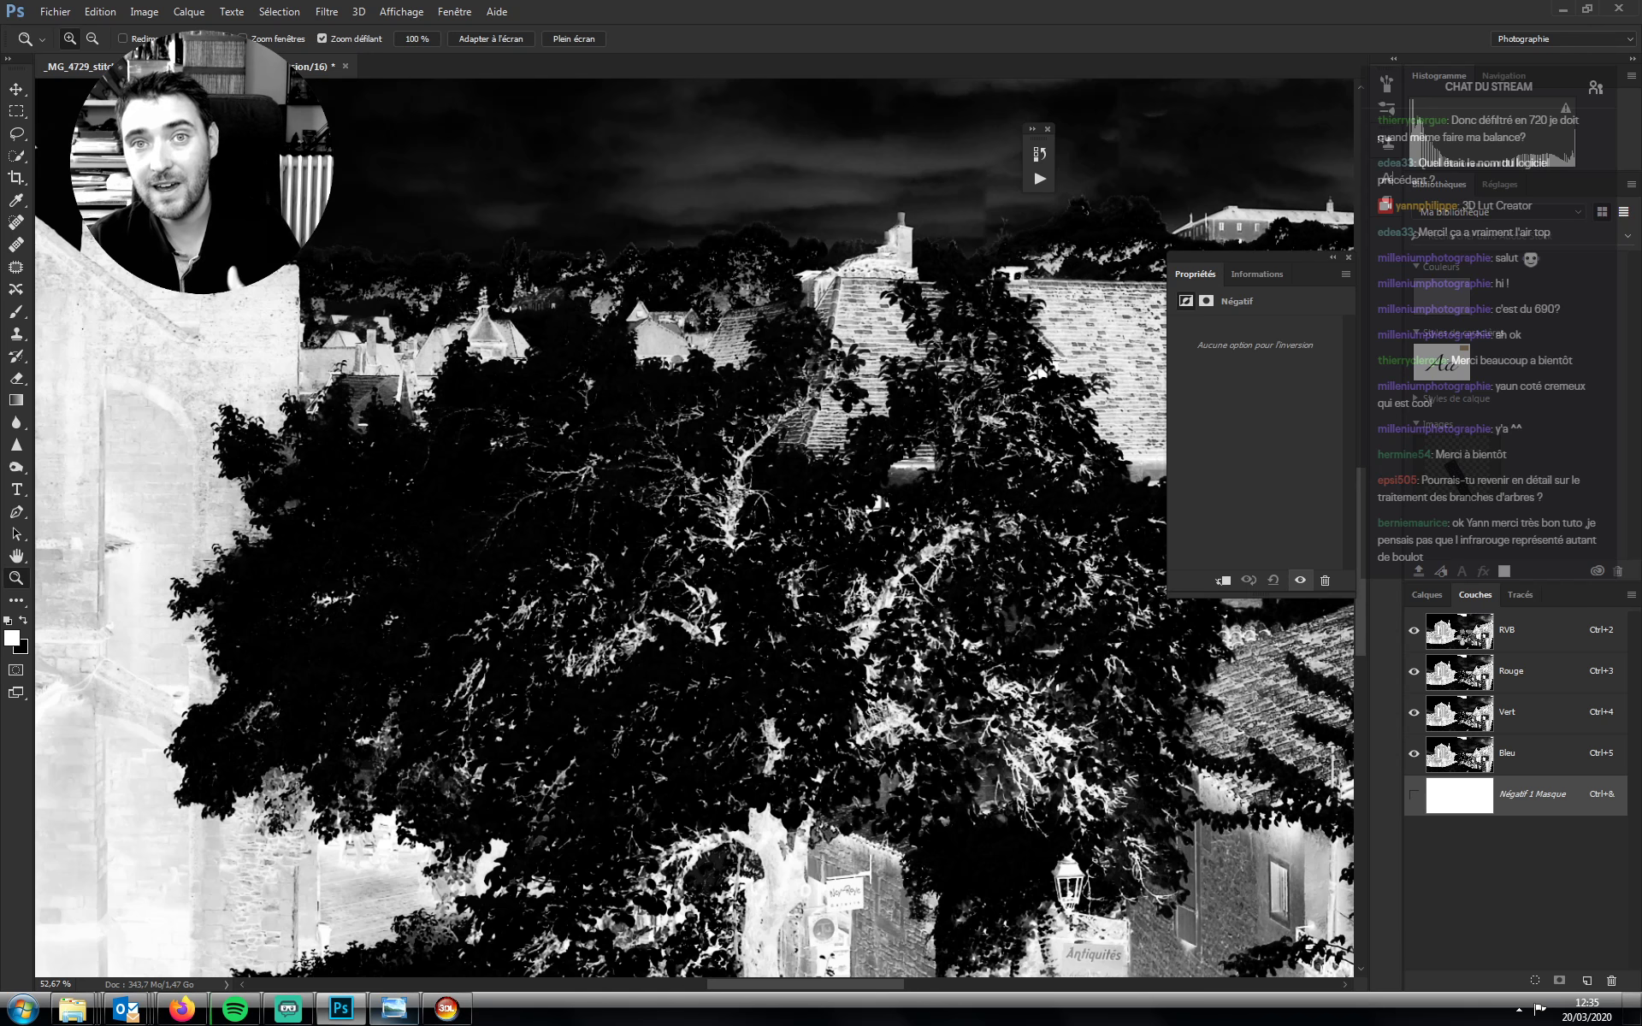
pyautogui.keyDown('ctrl'); pyautogui.click(1464, 637); pyautogui.keyUp('ctrl')
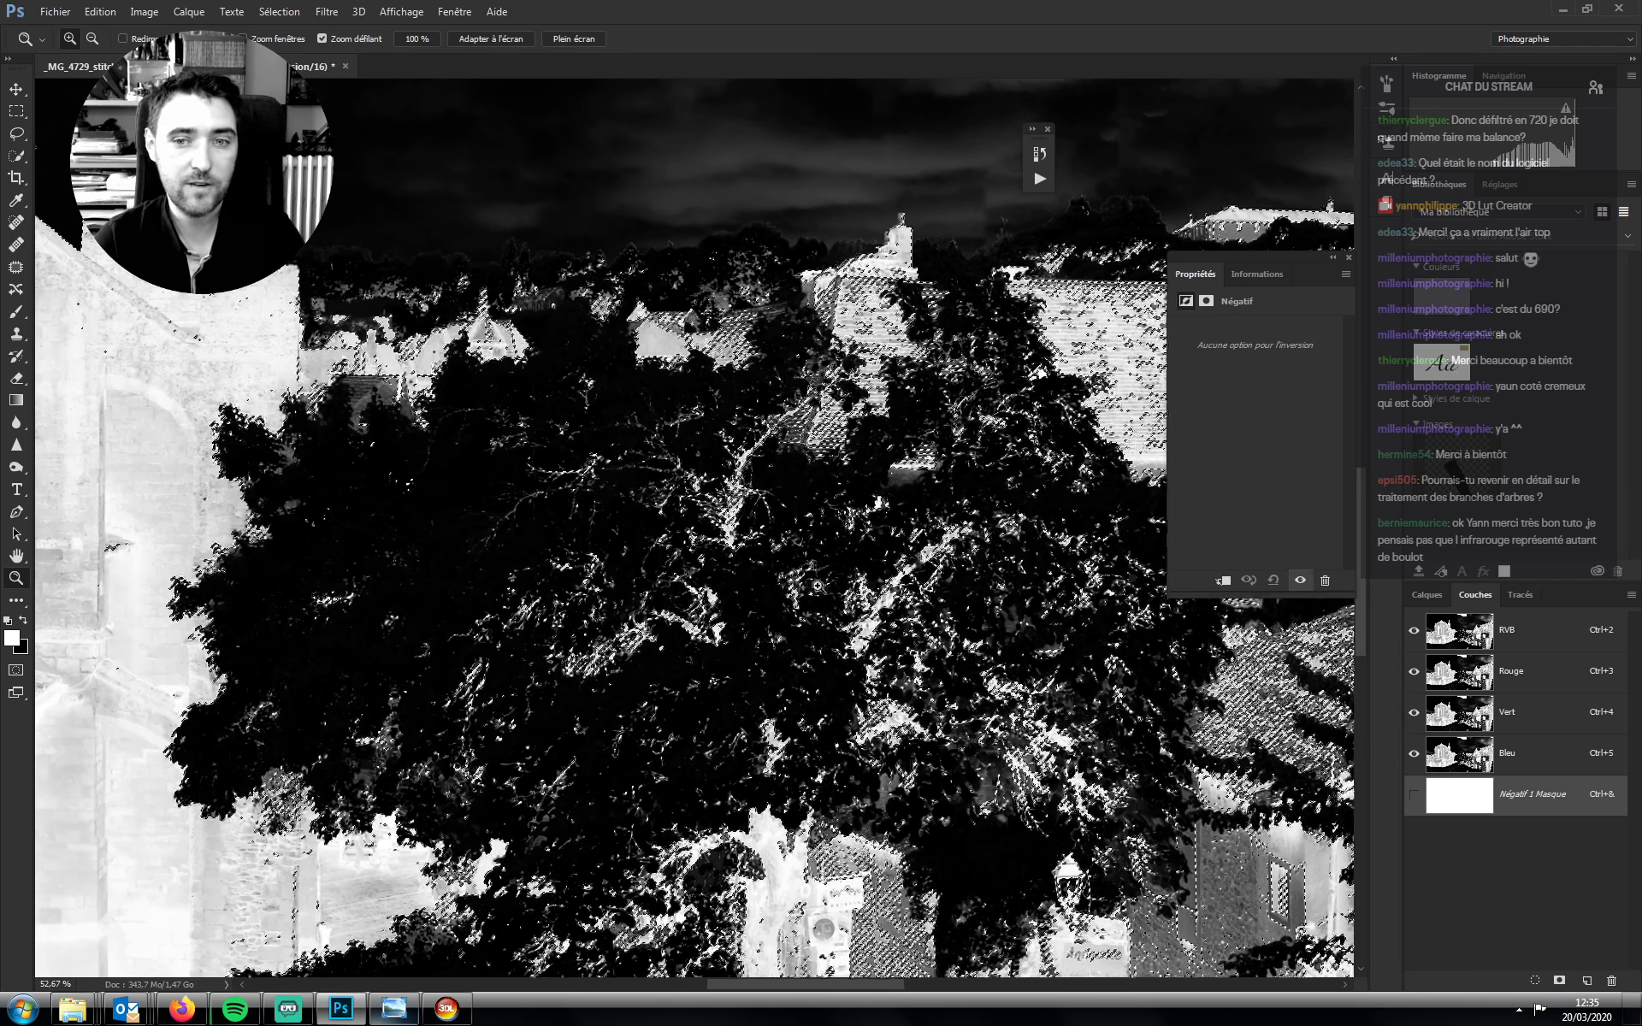
pyautogui.moveTo(827, 526); pyautogui.dragTo(595, 460)
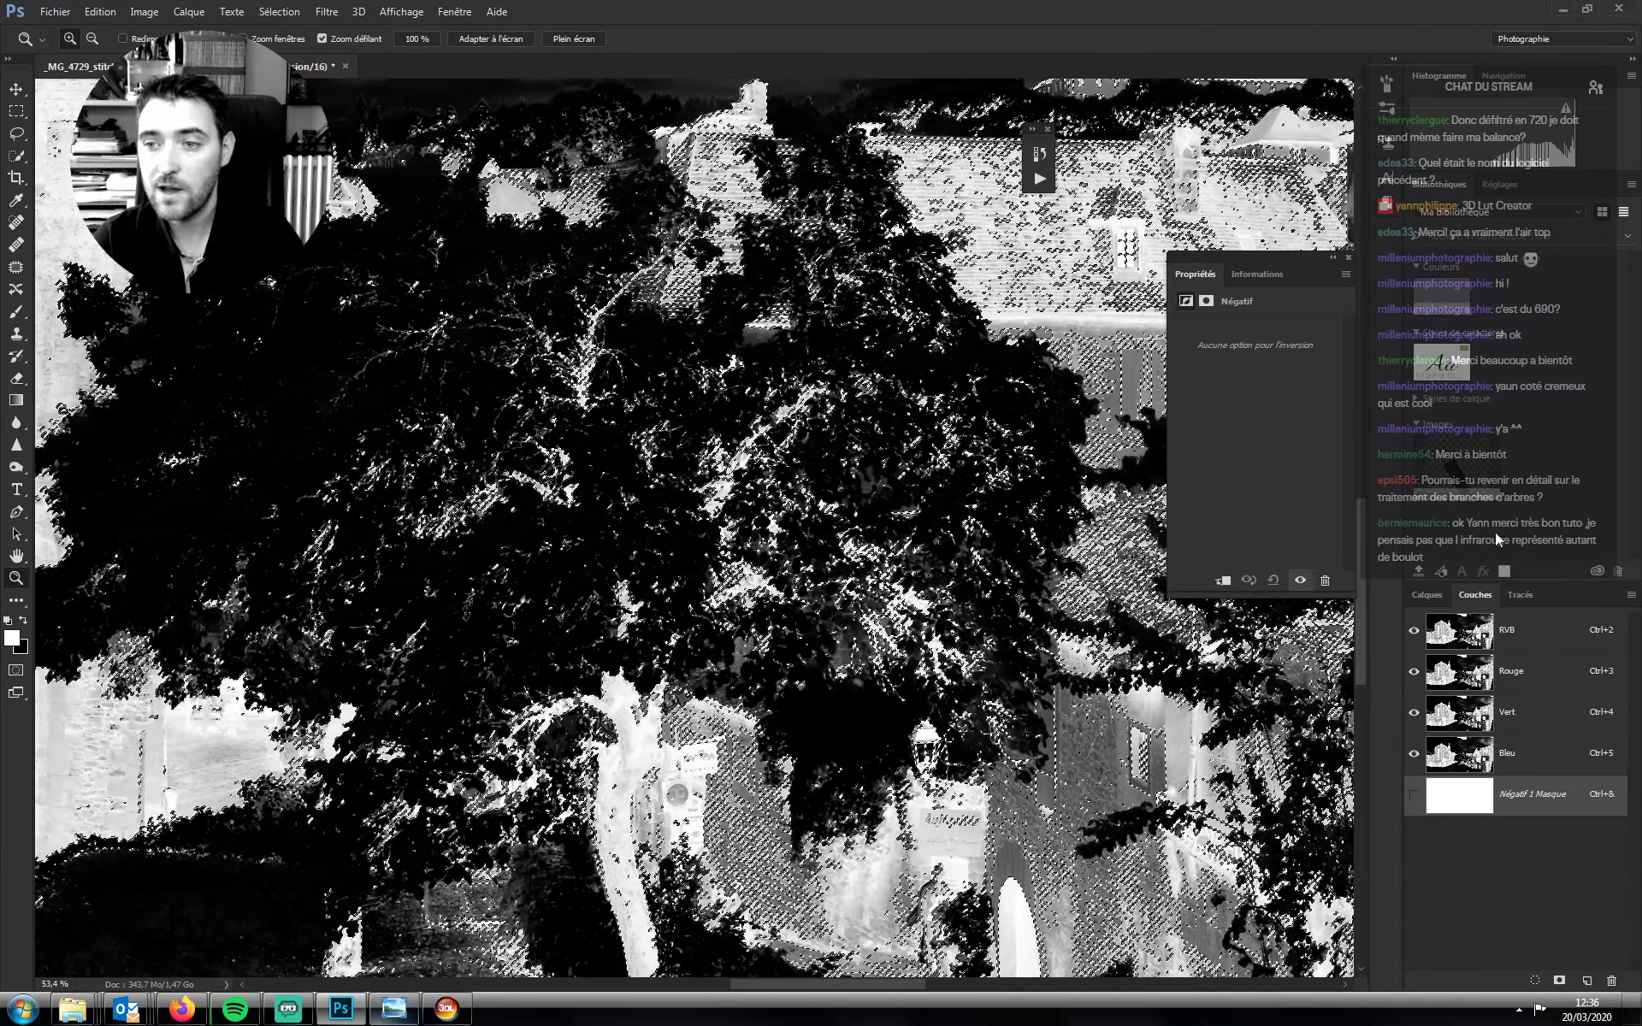
# Make the Teinte/Saturation 1 layer visible and display its mask on the canvas
pyautogui.click(1435, 598)
pyautogui.click(1416, 693)
pyautogui.keyDown('alt'); pyautogui.click(1487, 692); pyautogui.keyUp('alt')
pyautogui.moveTo(813, 513)
pyautogui.mouseDown()
pyautogui.moveTo(799, 535)
pyautogui.moveTo(797, 520)
pyautogui.mouseUp()
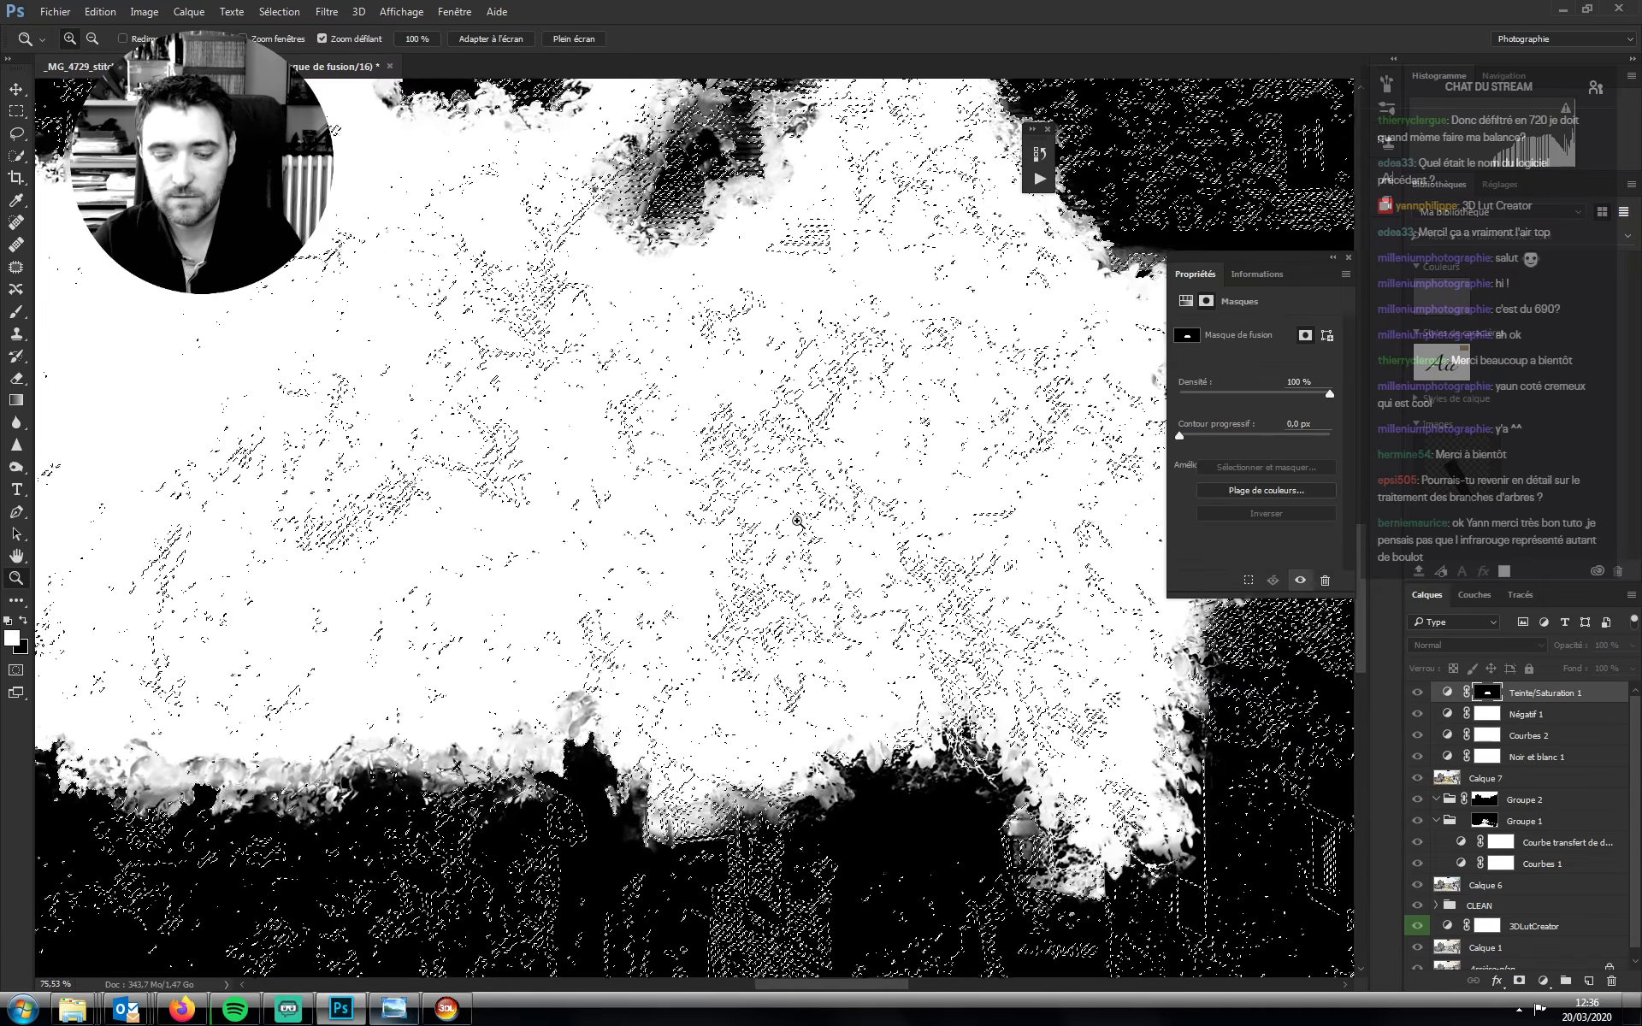
# Paint black on the mask through the active selection across the tree crown, using brush sizes 200 and 300 and hiding the selection outline
pyautogui.press('b')
pyautogui.press('x')
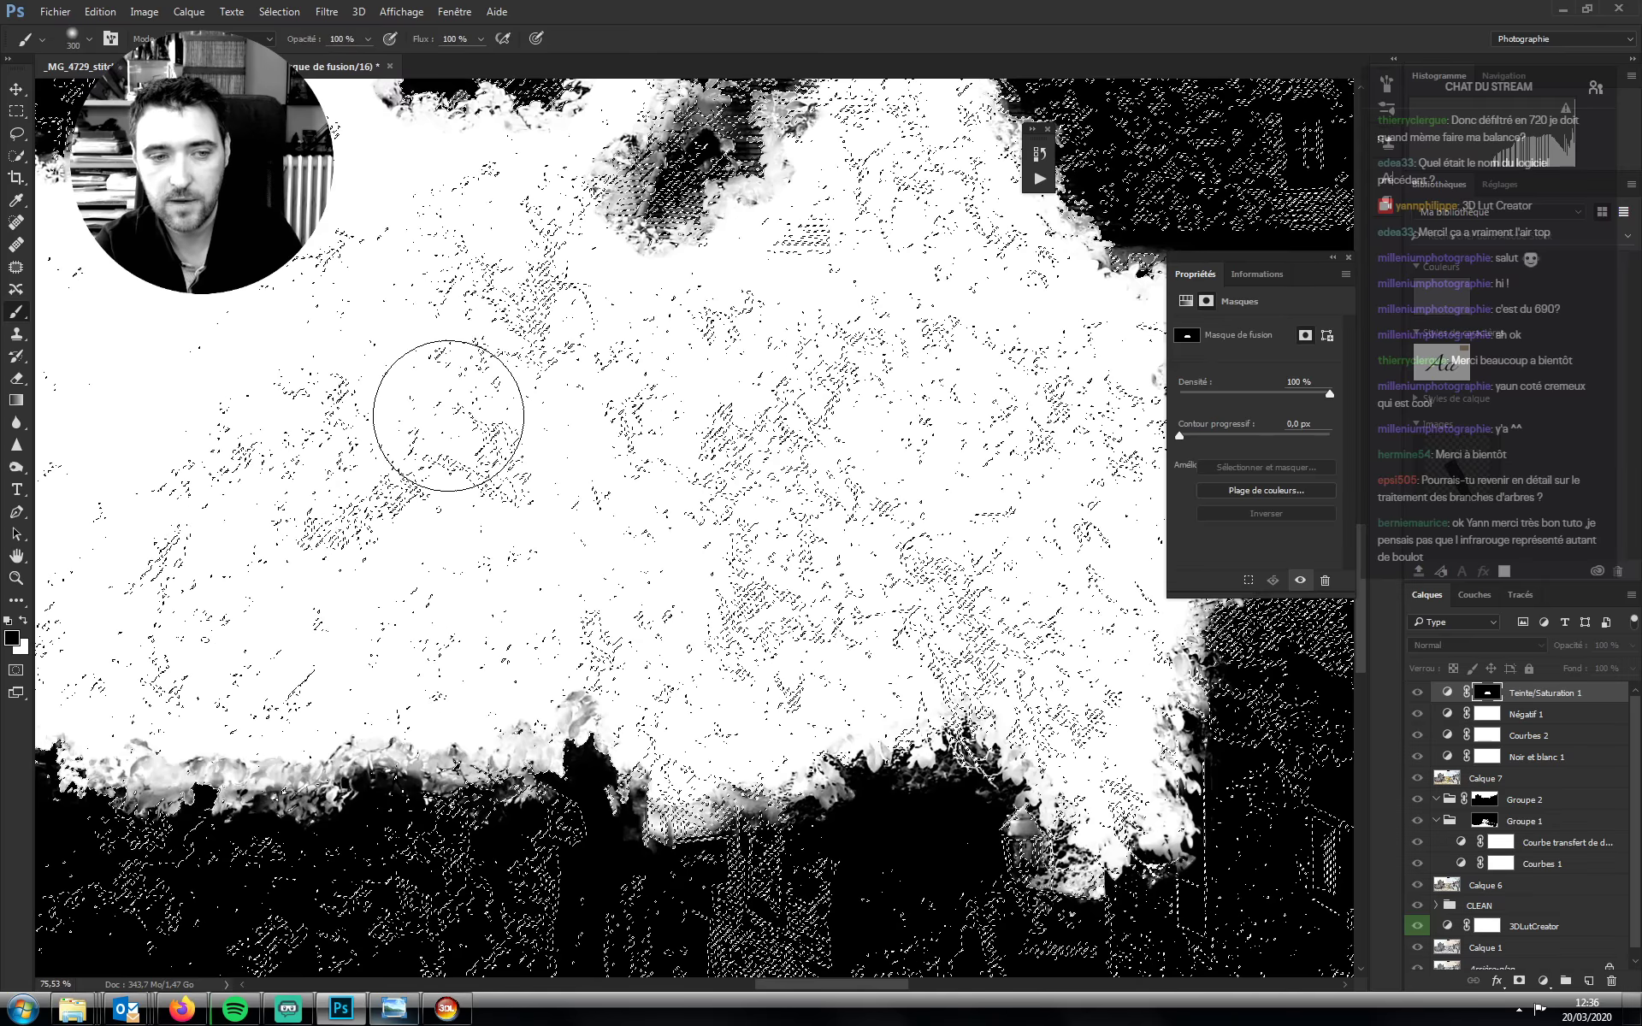
pyautogui.press('[')
pyautogui.press('[')
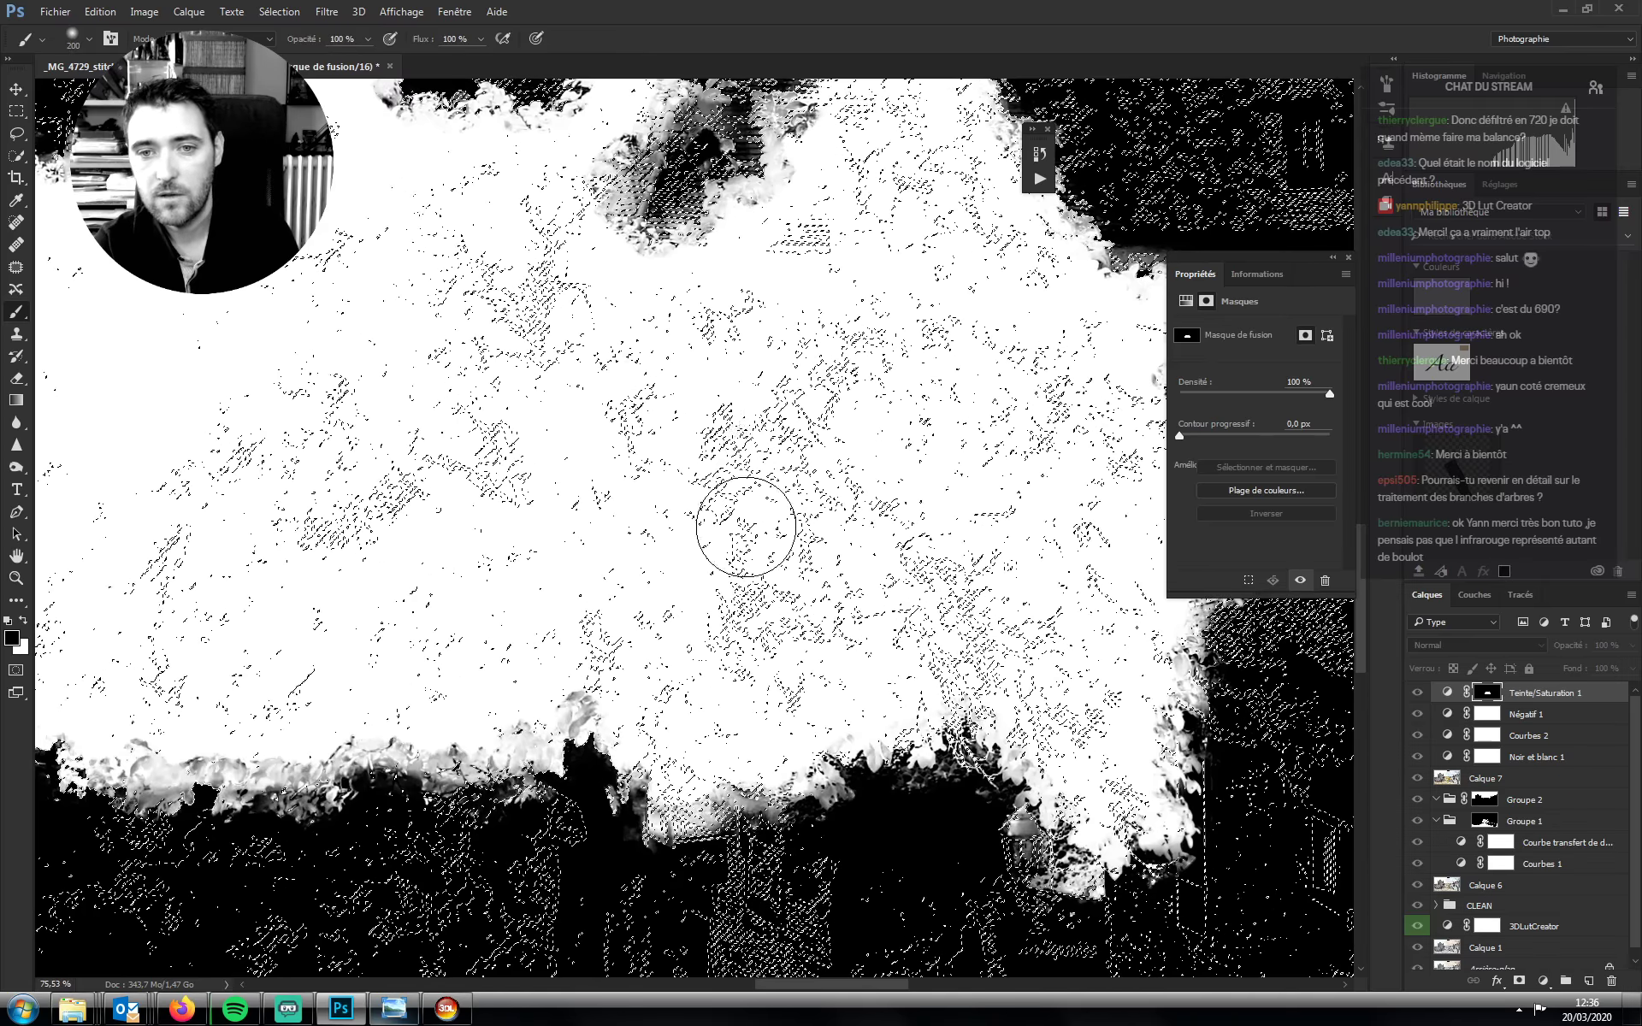
pyautogui.moveTo(745, 527)
pyautogui.mouseDown()
pyautogui.moveTo(752, 367)
pyautogui.moveTo(842, 393)
pyautogui.moveTo(748, 377)
pyautogui.moveTo(693, 444)
pyautogui.moveTo(579, 396)
pyautogui.moveTo(535, 476)
pyautogui.moveTo(500, 267)
pyautogui.moveTo(402, 256)
pyautogui.moveTo(305, 373)
pyautogui.moveTo(190, 465)
pyautogui.moveTo(178, 665)
pyautogui.moveTo(685, 587)
pyautogui.moveTo(791, 685)
pyautogui.moveTo(1004, 616)
pyautogui.moveTo(800, 650)
pyautogui.moveTo(1223, 662)
pyautogui.mouseUp()
pyautogui.hotkey('ctrl', 'h')
pyautogui.press(']')
pyautogui.press(']')
pyautogui.moveTo(513, 471)
pyautogui.mouseDown()
pyautogui.moveTo(276, 483)
pyautogui.moveTo(346, 635)
pyautogui.moveTo(507, 666)
pyautogui.moveTo(720, 656)
pyautogui.mouseUp()
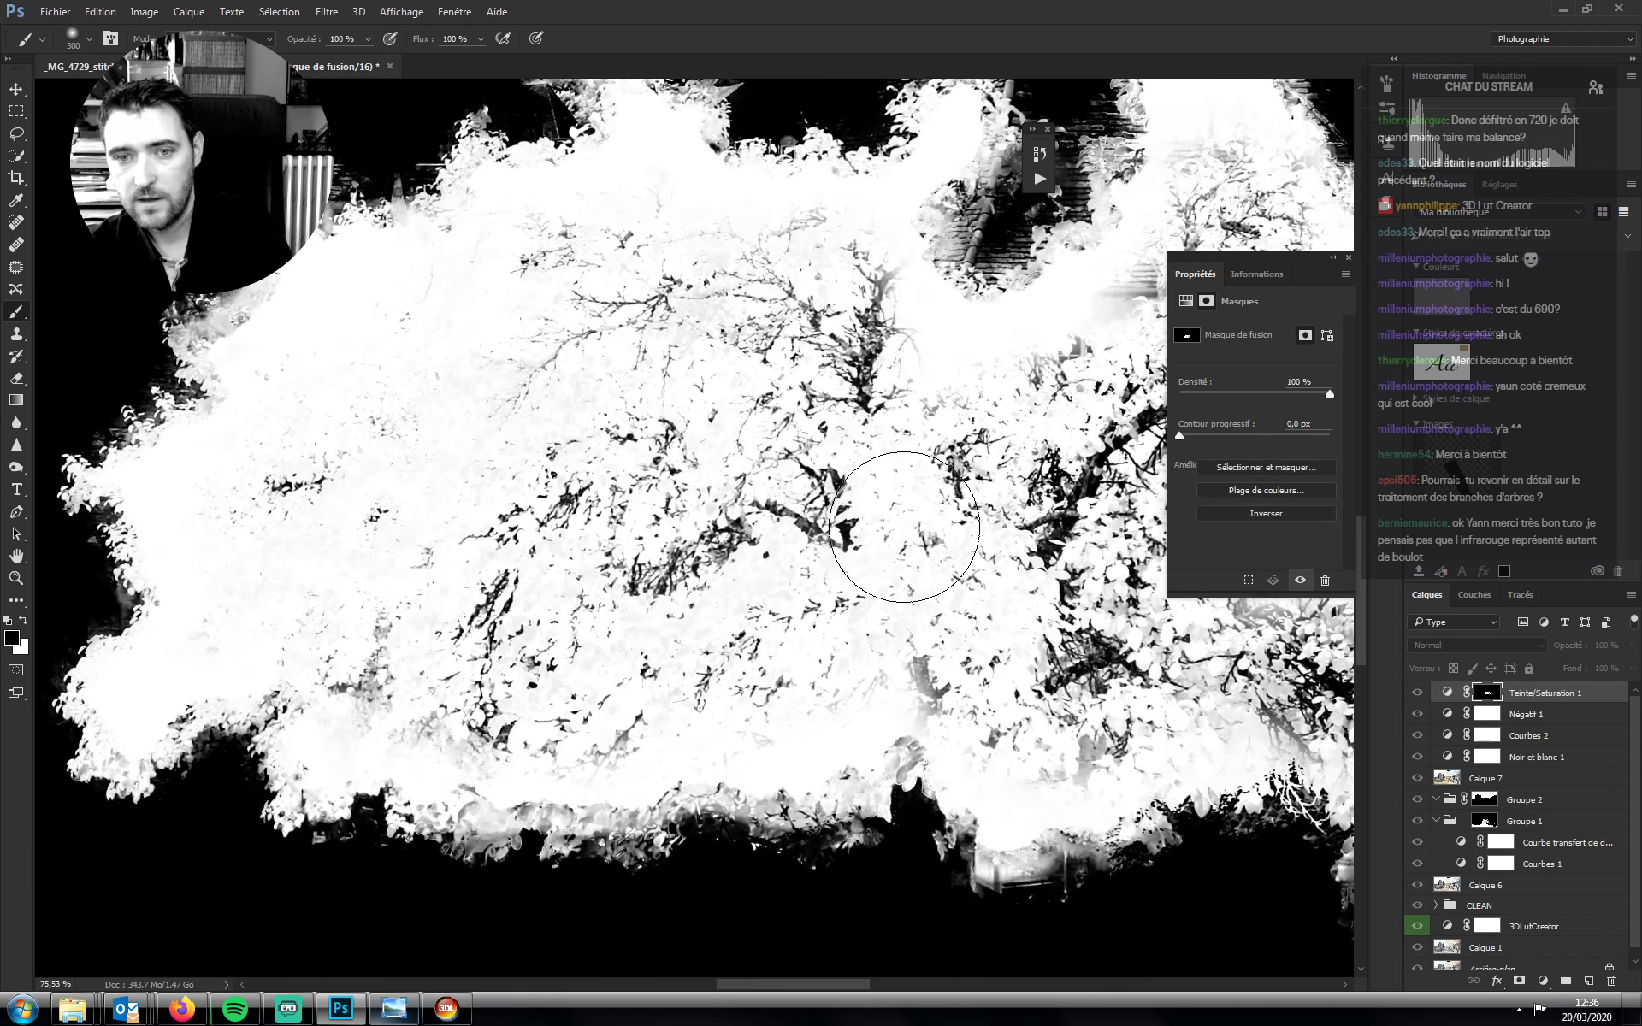
# Delete the Négatif 1, Courbes 2, Noir et blanc 1 and Calque 7 layers, and select Teinte/Saturation 1
pyautogui.click(1526, 716)
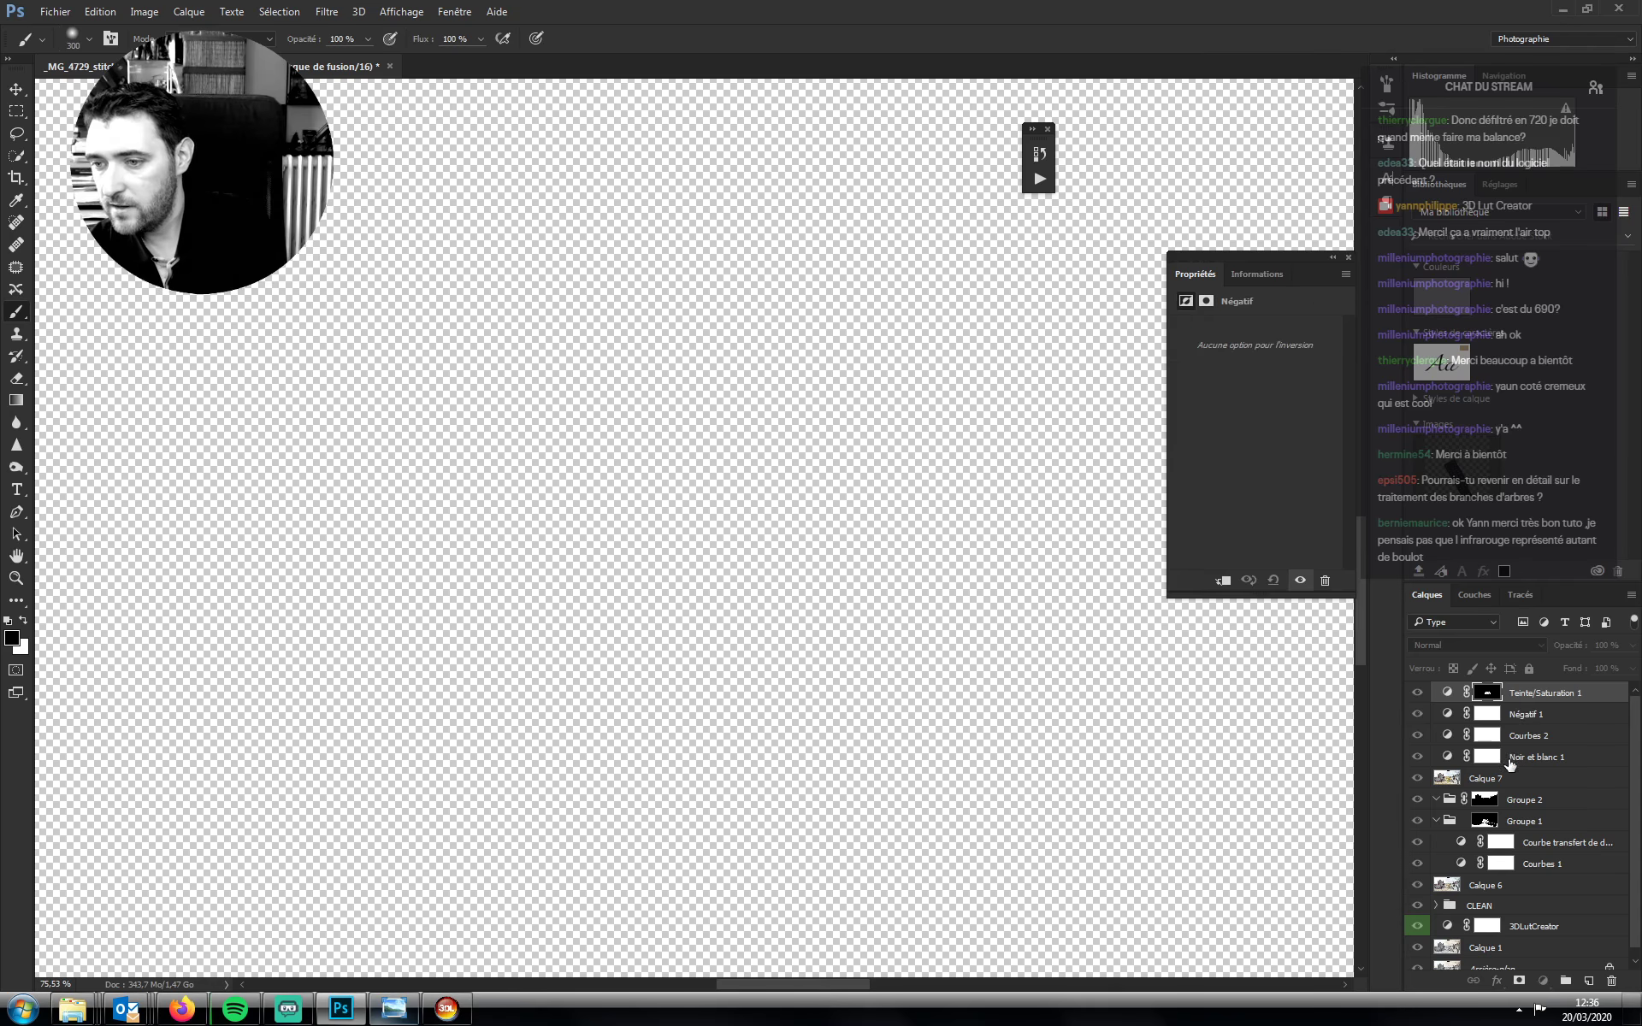
pyautogui.keyDown('shift'); pyautogui.click(1502, 778); pyautogui.keyUp('shift')
pyautogui.press('Delete')
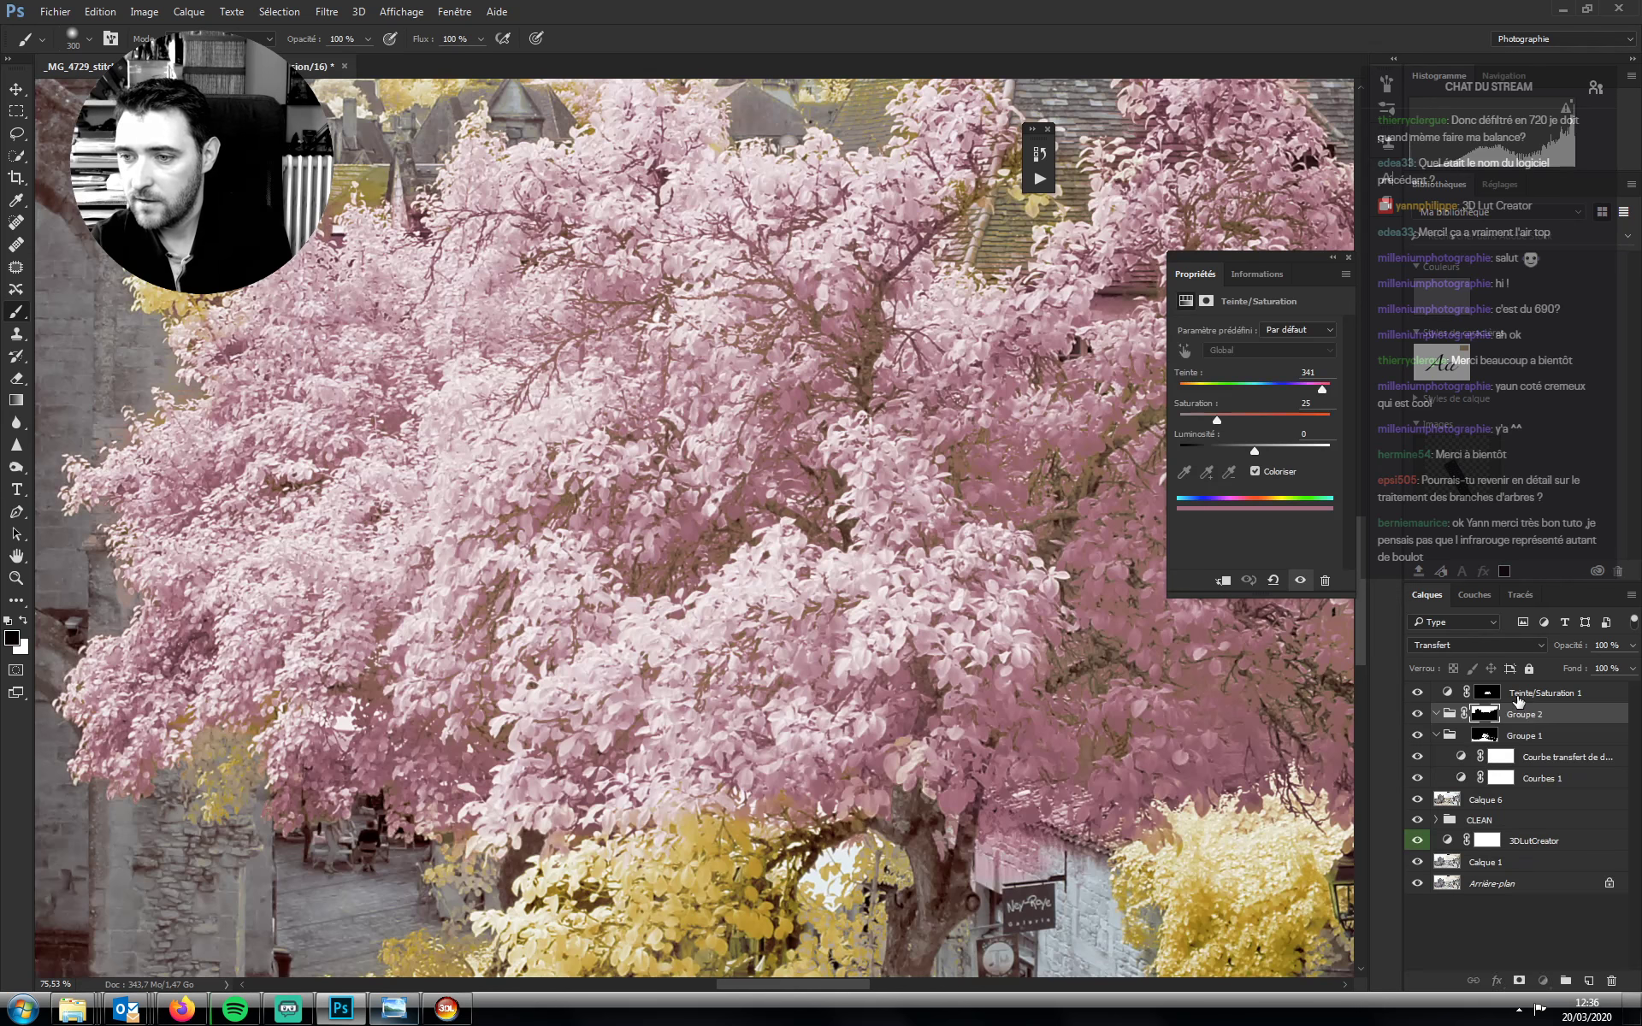
pyautogui.click(1518, 701)
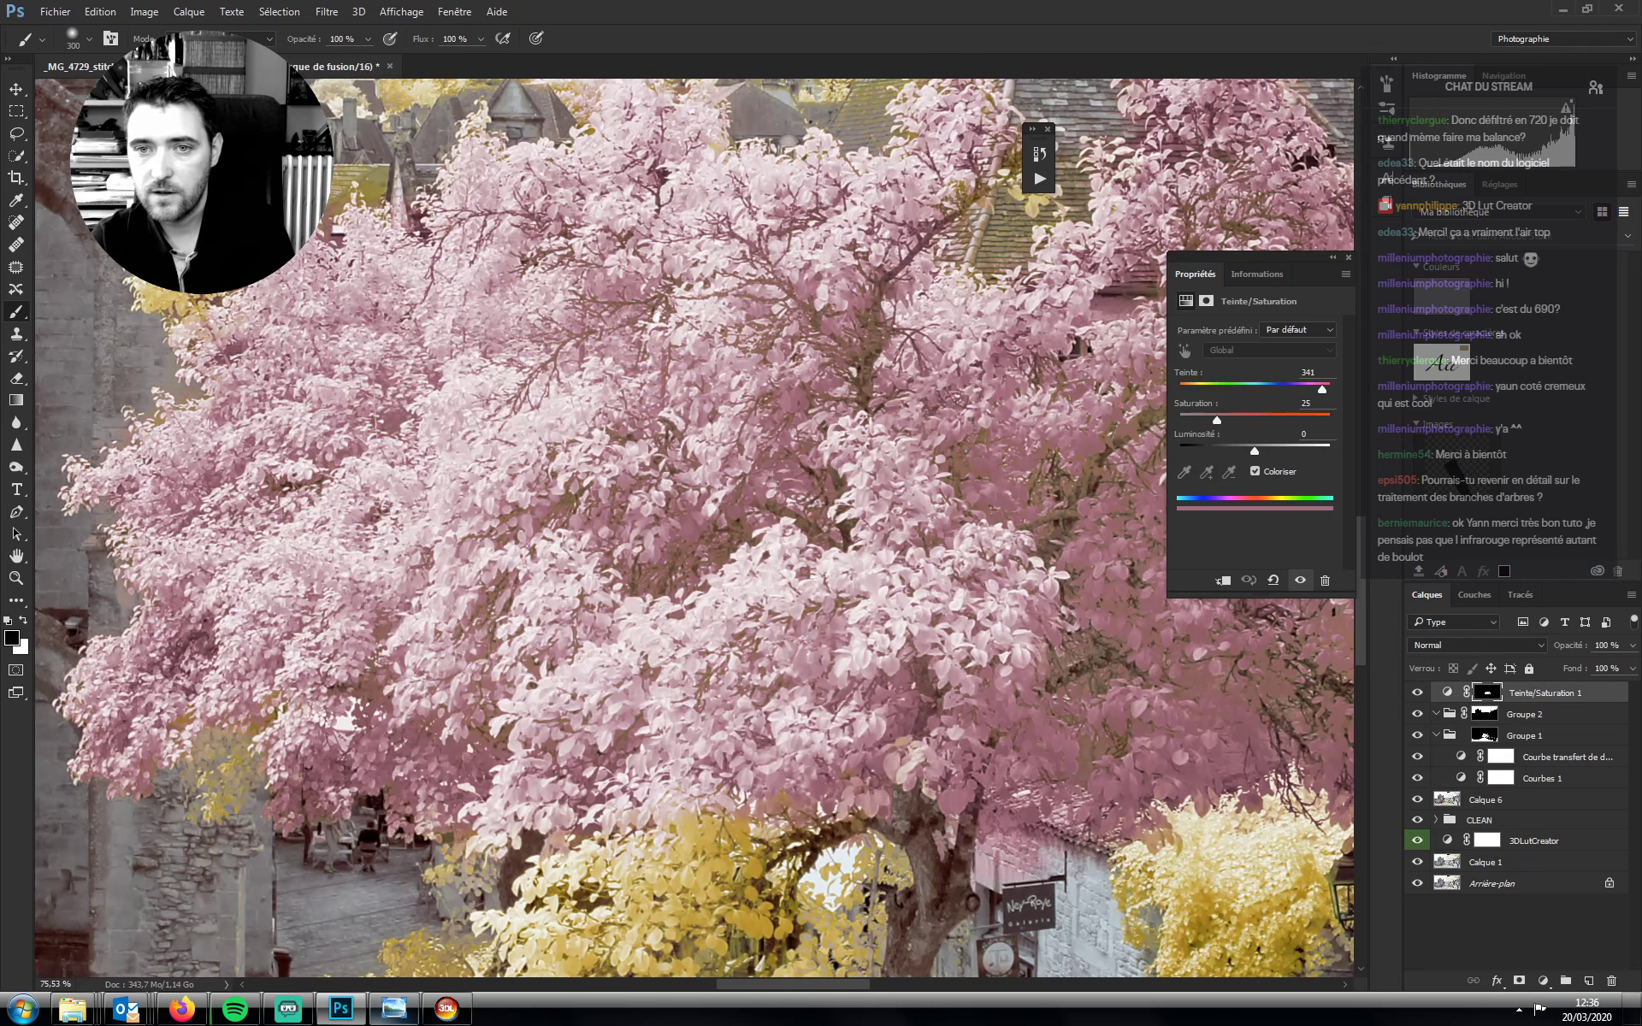
# Review the earlier history states for the Hue/Saturation edit and its layer mask, restore the latest state, and close the history
pyautogui.press('z')
pyautogui.moveTo(651, 436); pyautogui.dragTo(807, 398)
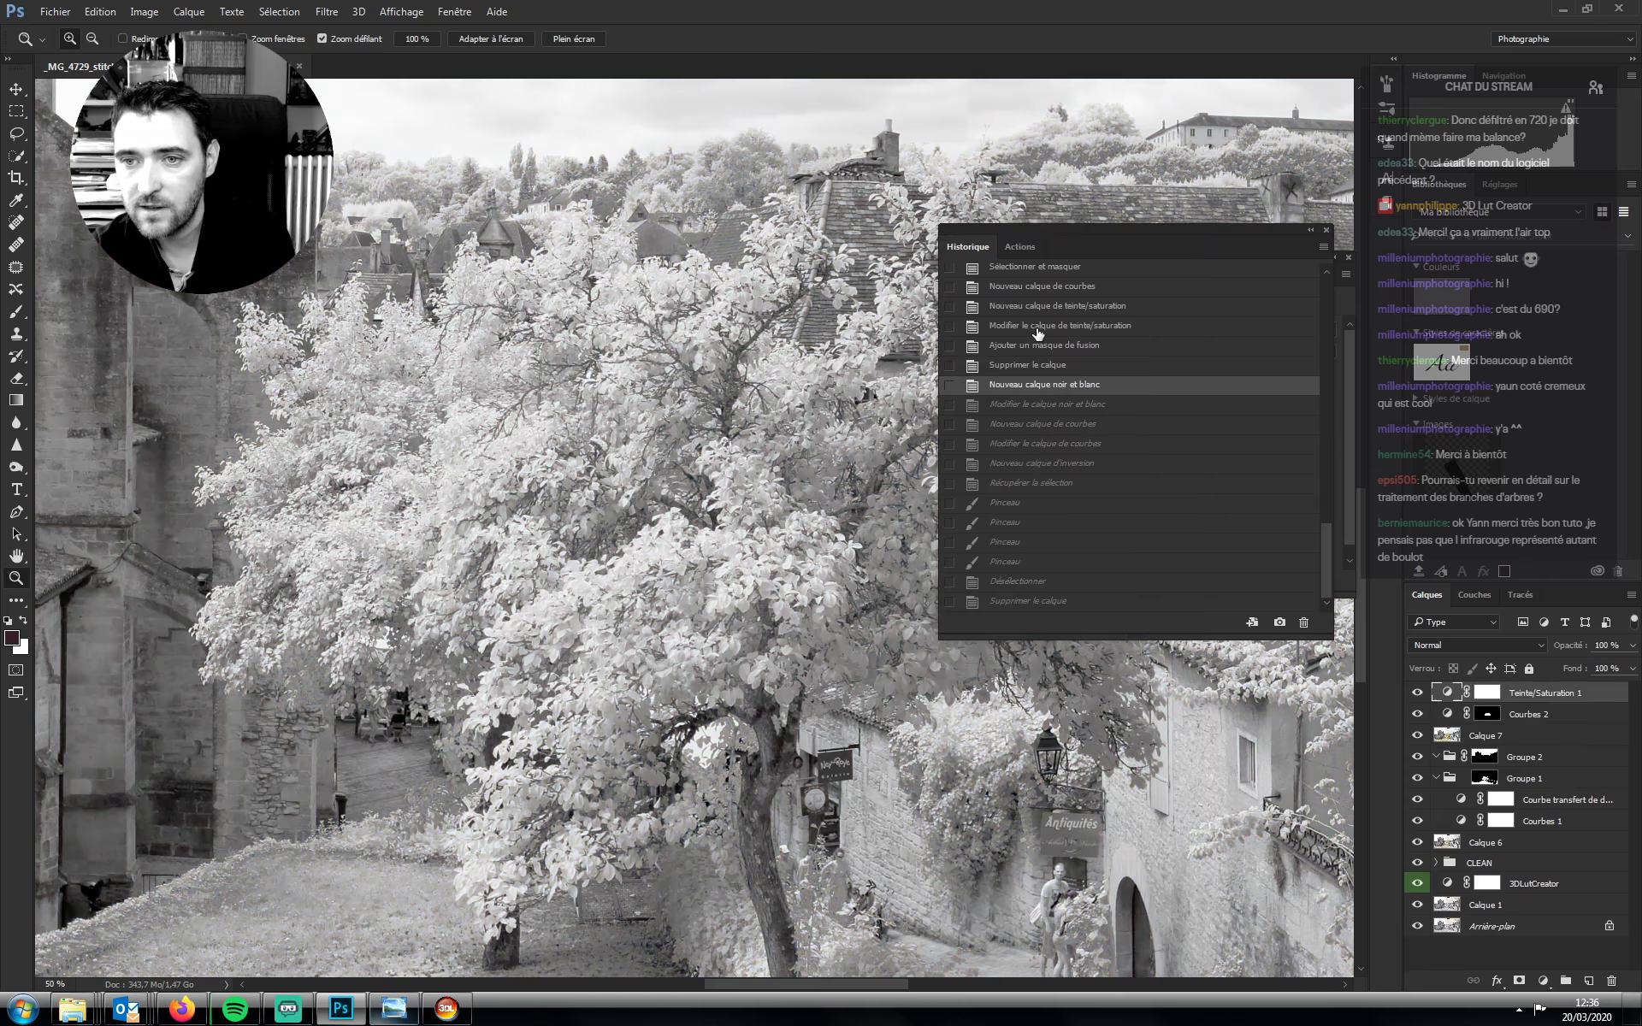
pyautogui.click(1035, 329)
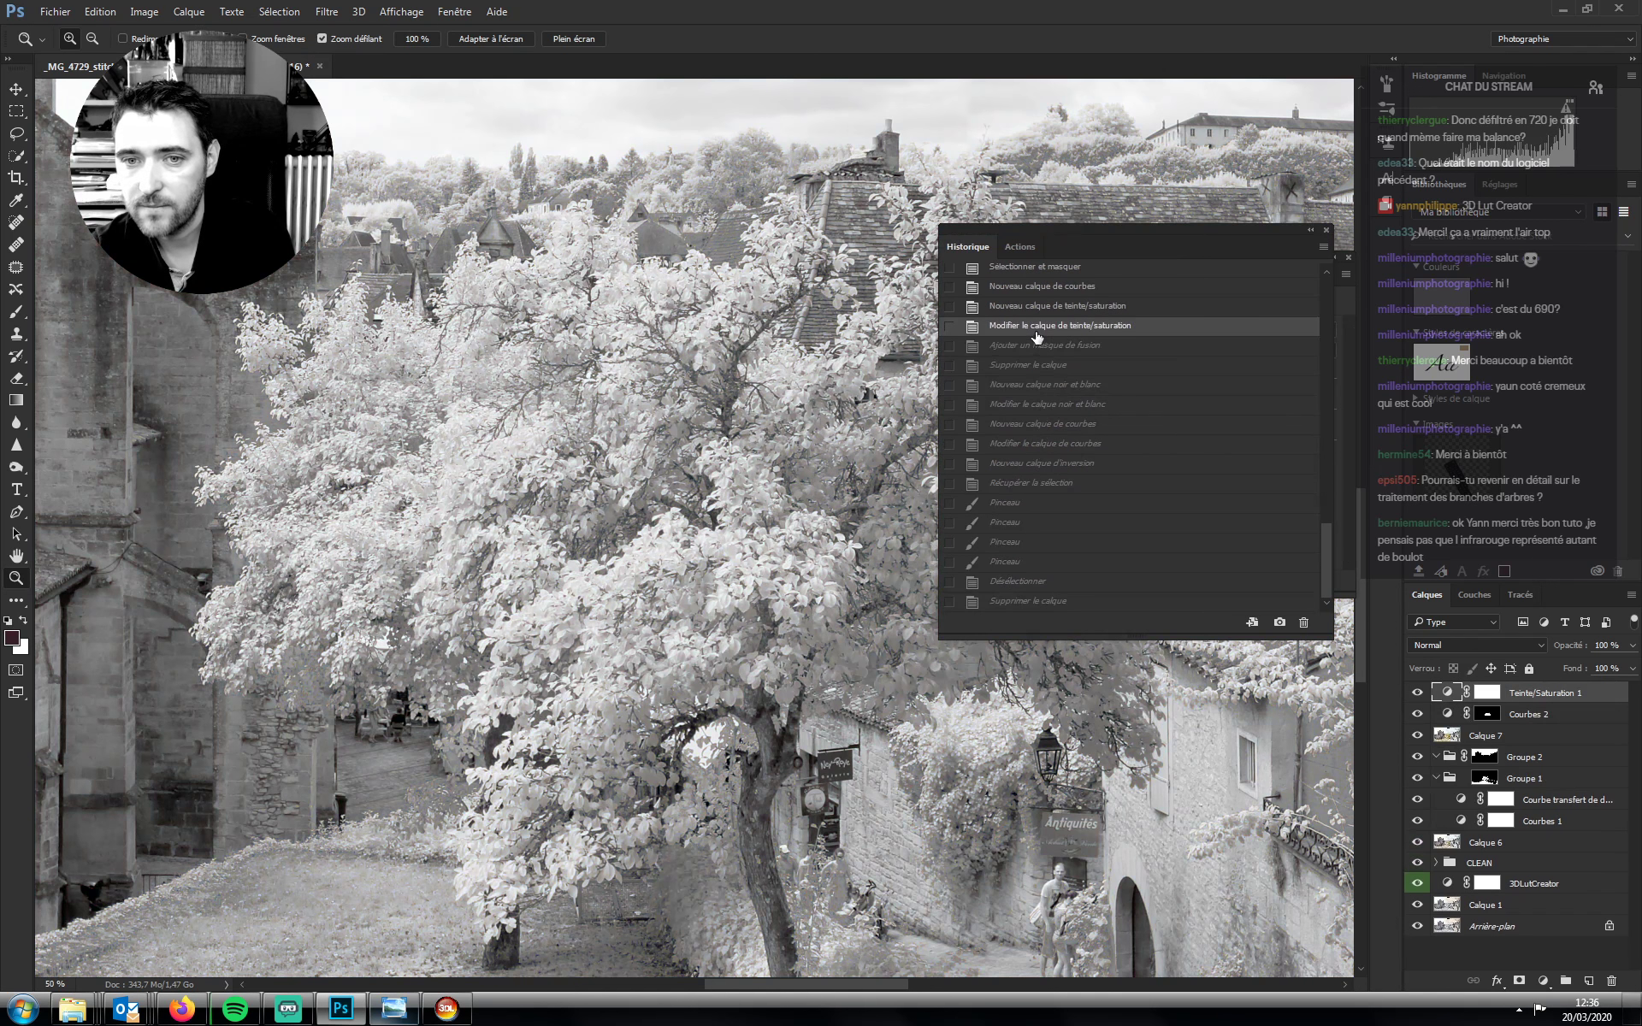
pyautogui.click(1050, 346)
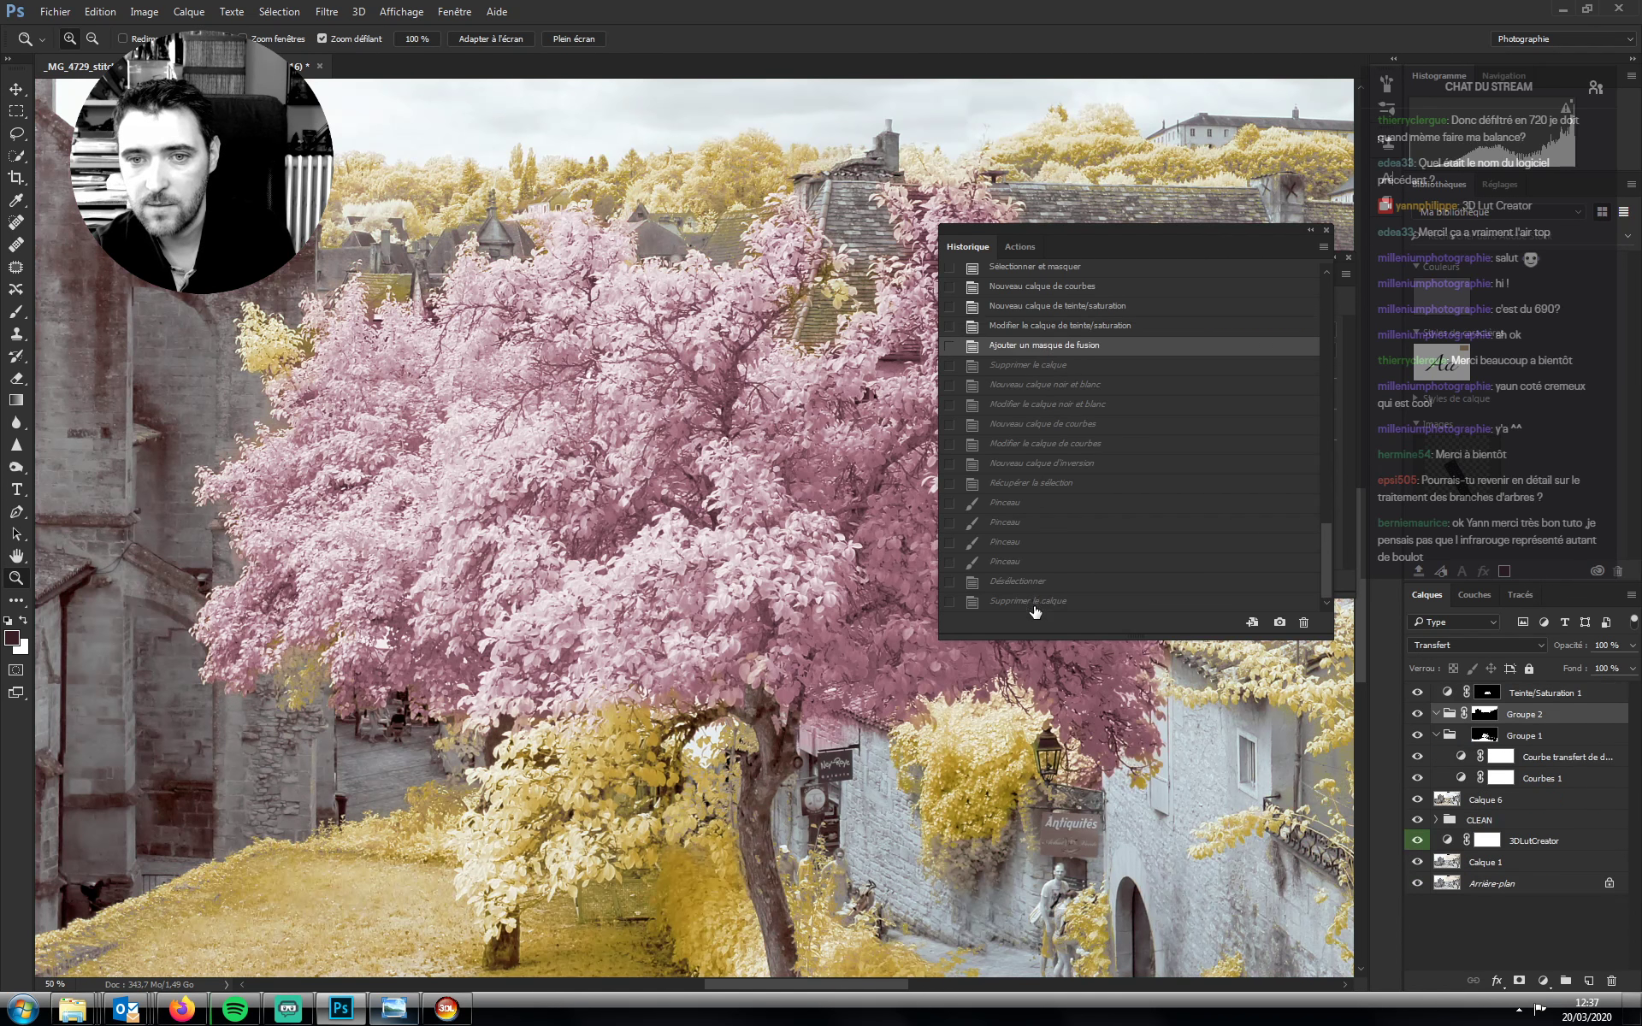
pyautogui.click(1035, 602)
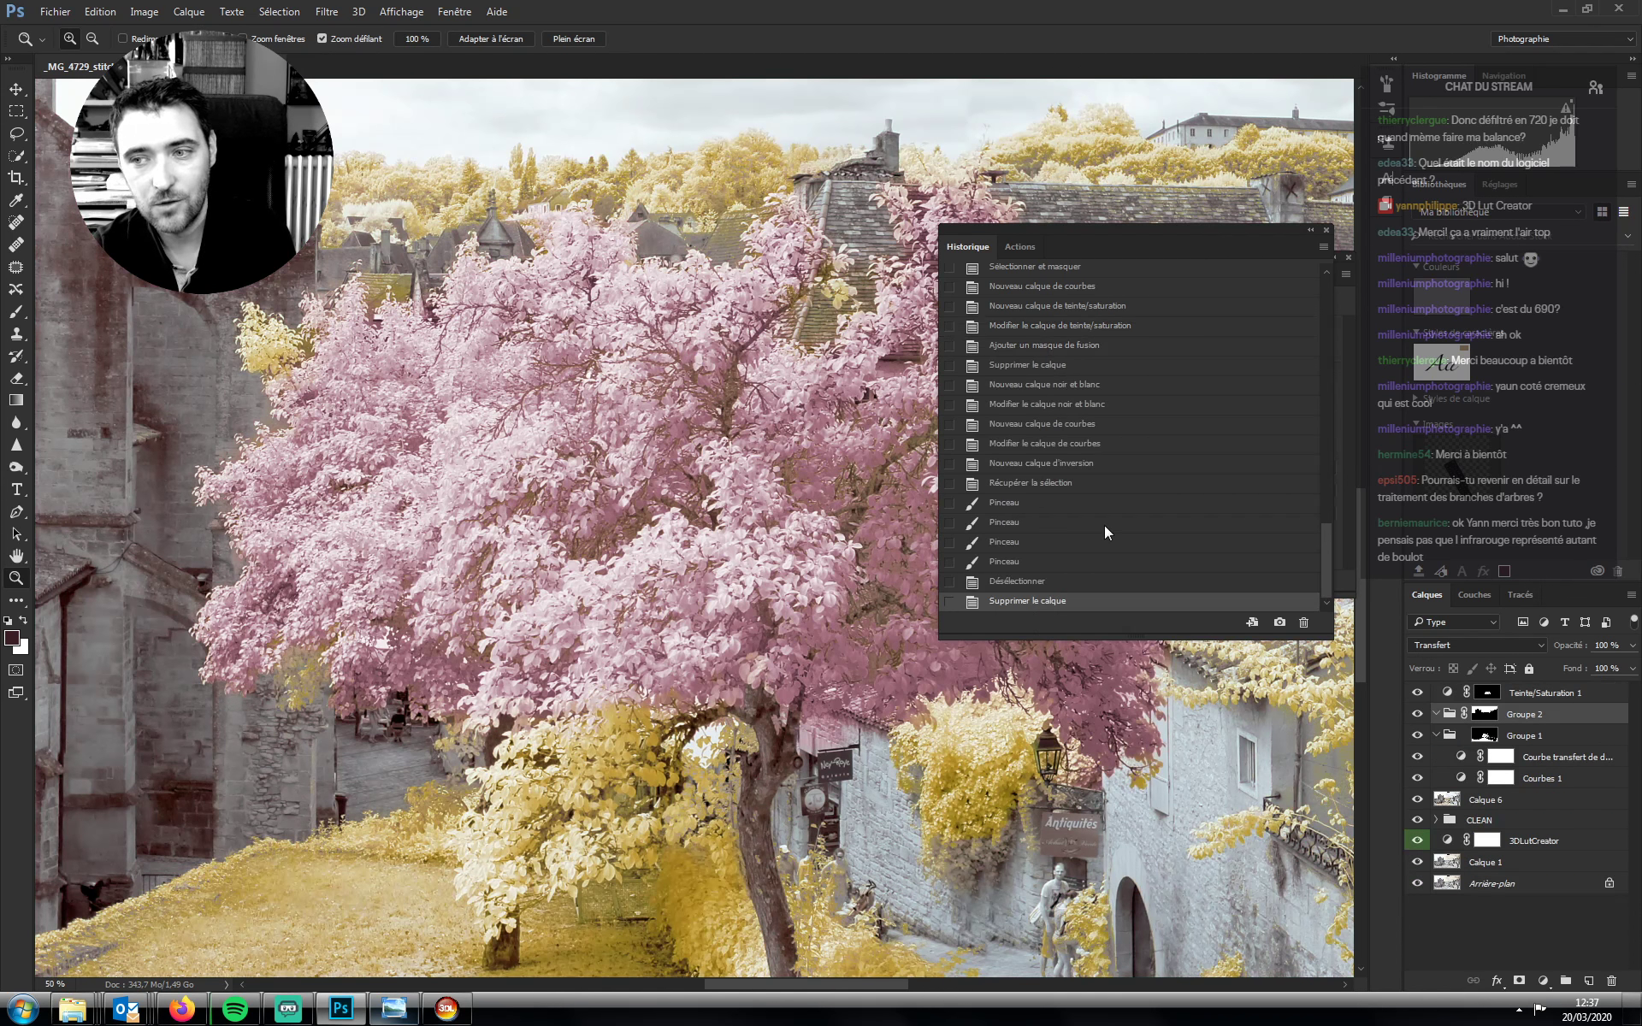
pyautogui.click(1326, 230)
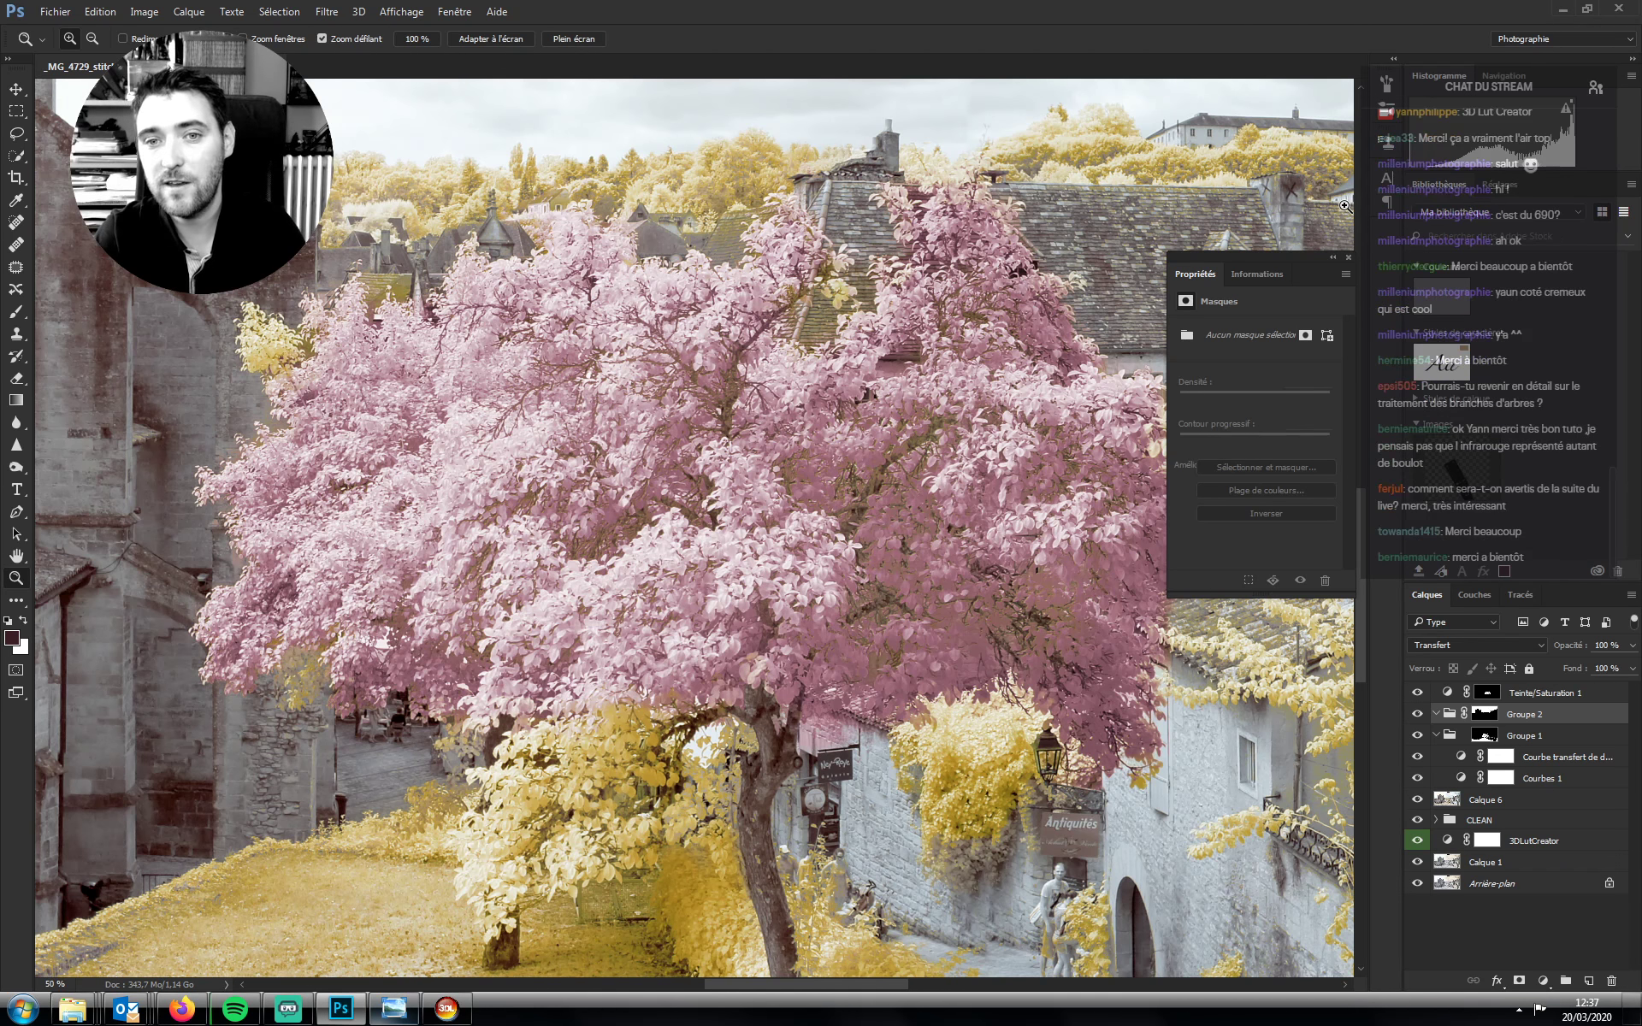
pyautogui.hotkey('ctrl', '-')
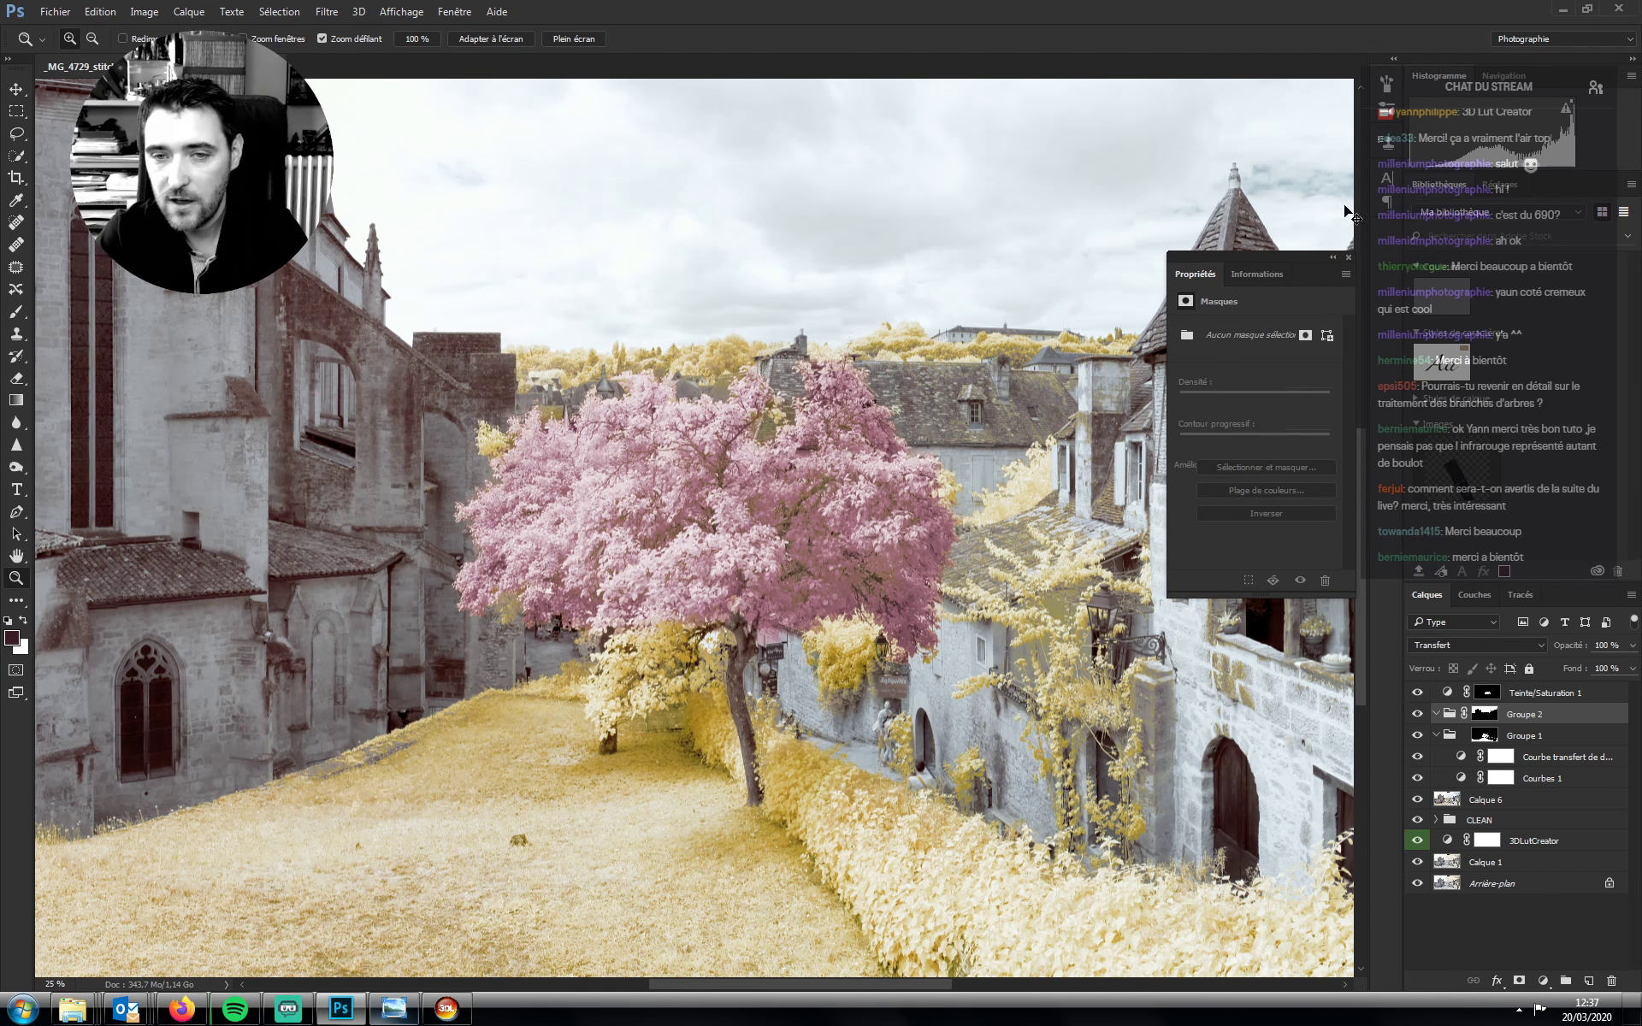
pyautogui.hotkey('ctrl', '-')
pyautogui.hotkey('ctrl', '+')
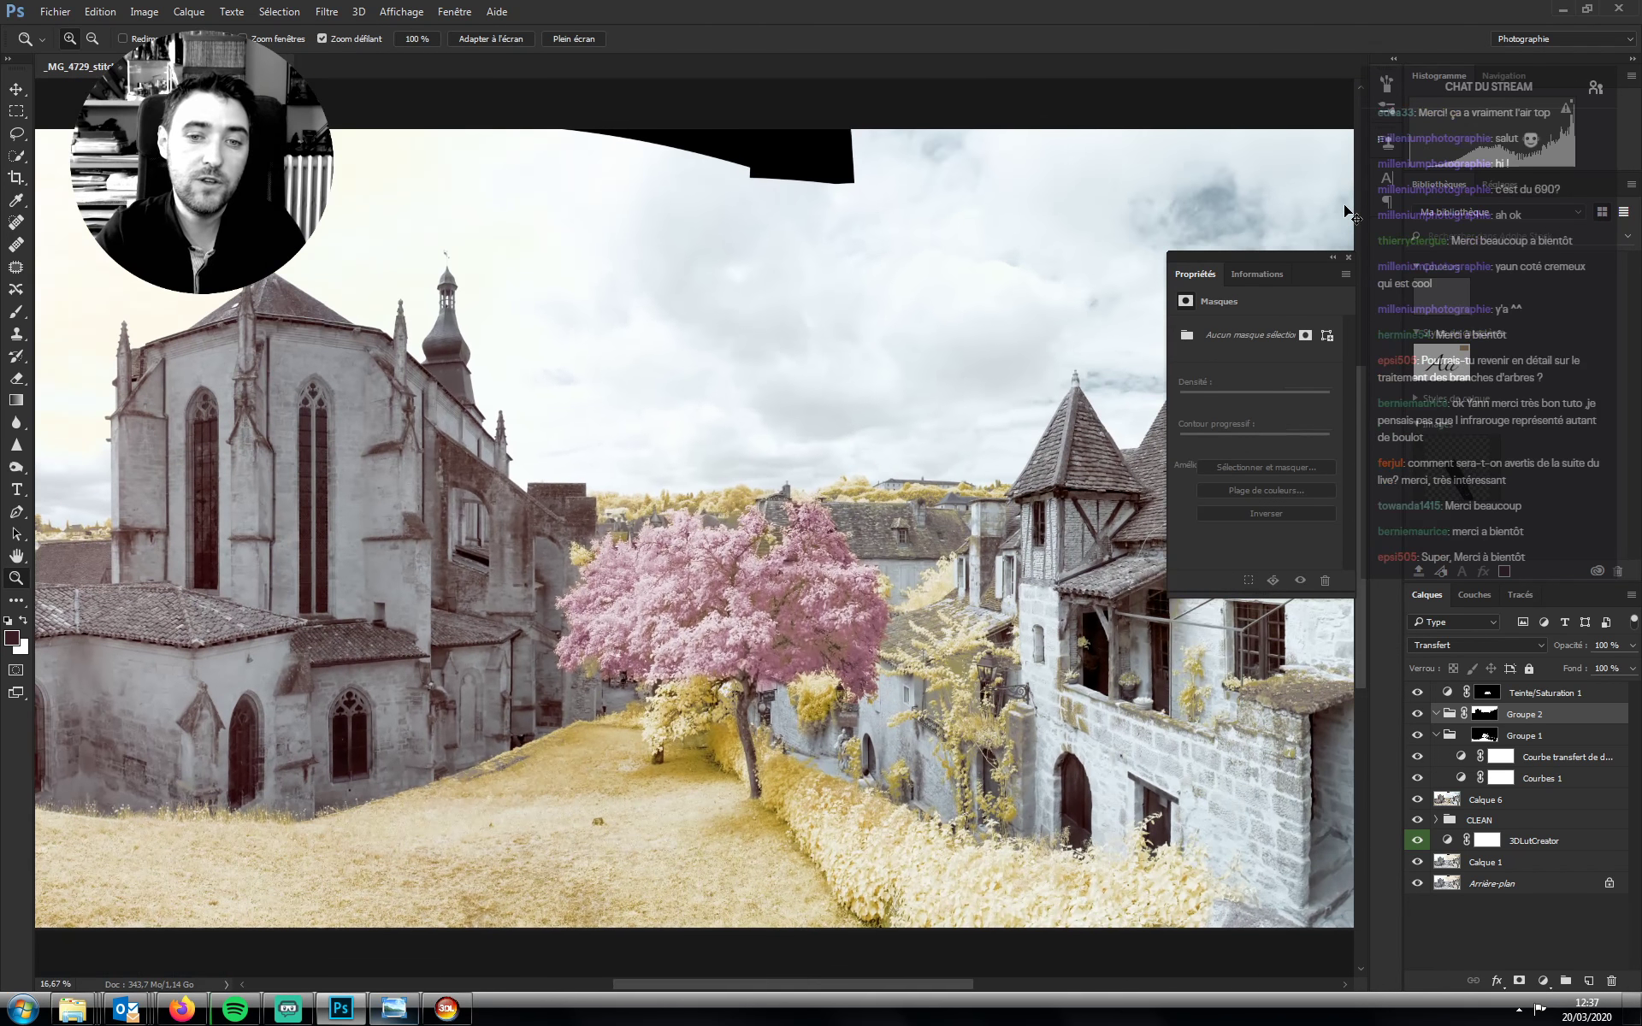
pyautogui.hotkey('ctrl', '-')
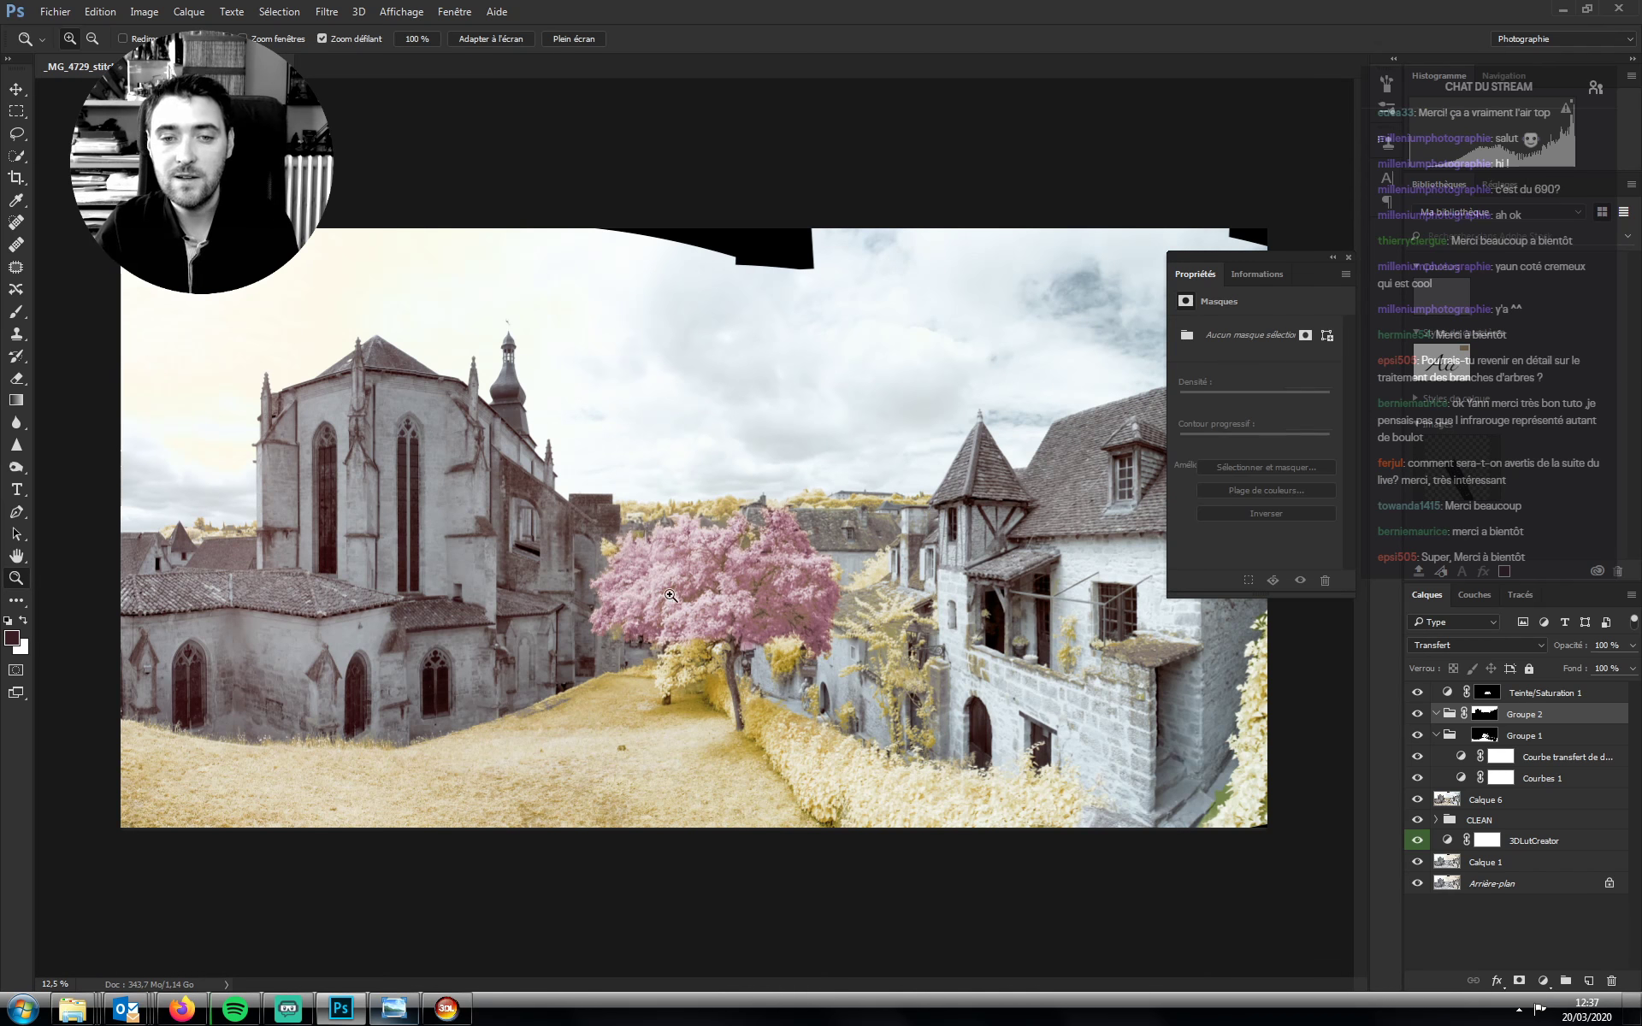
pyautogui.moveTo(716, 603); pyautogui.dragTo(756, 595)
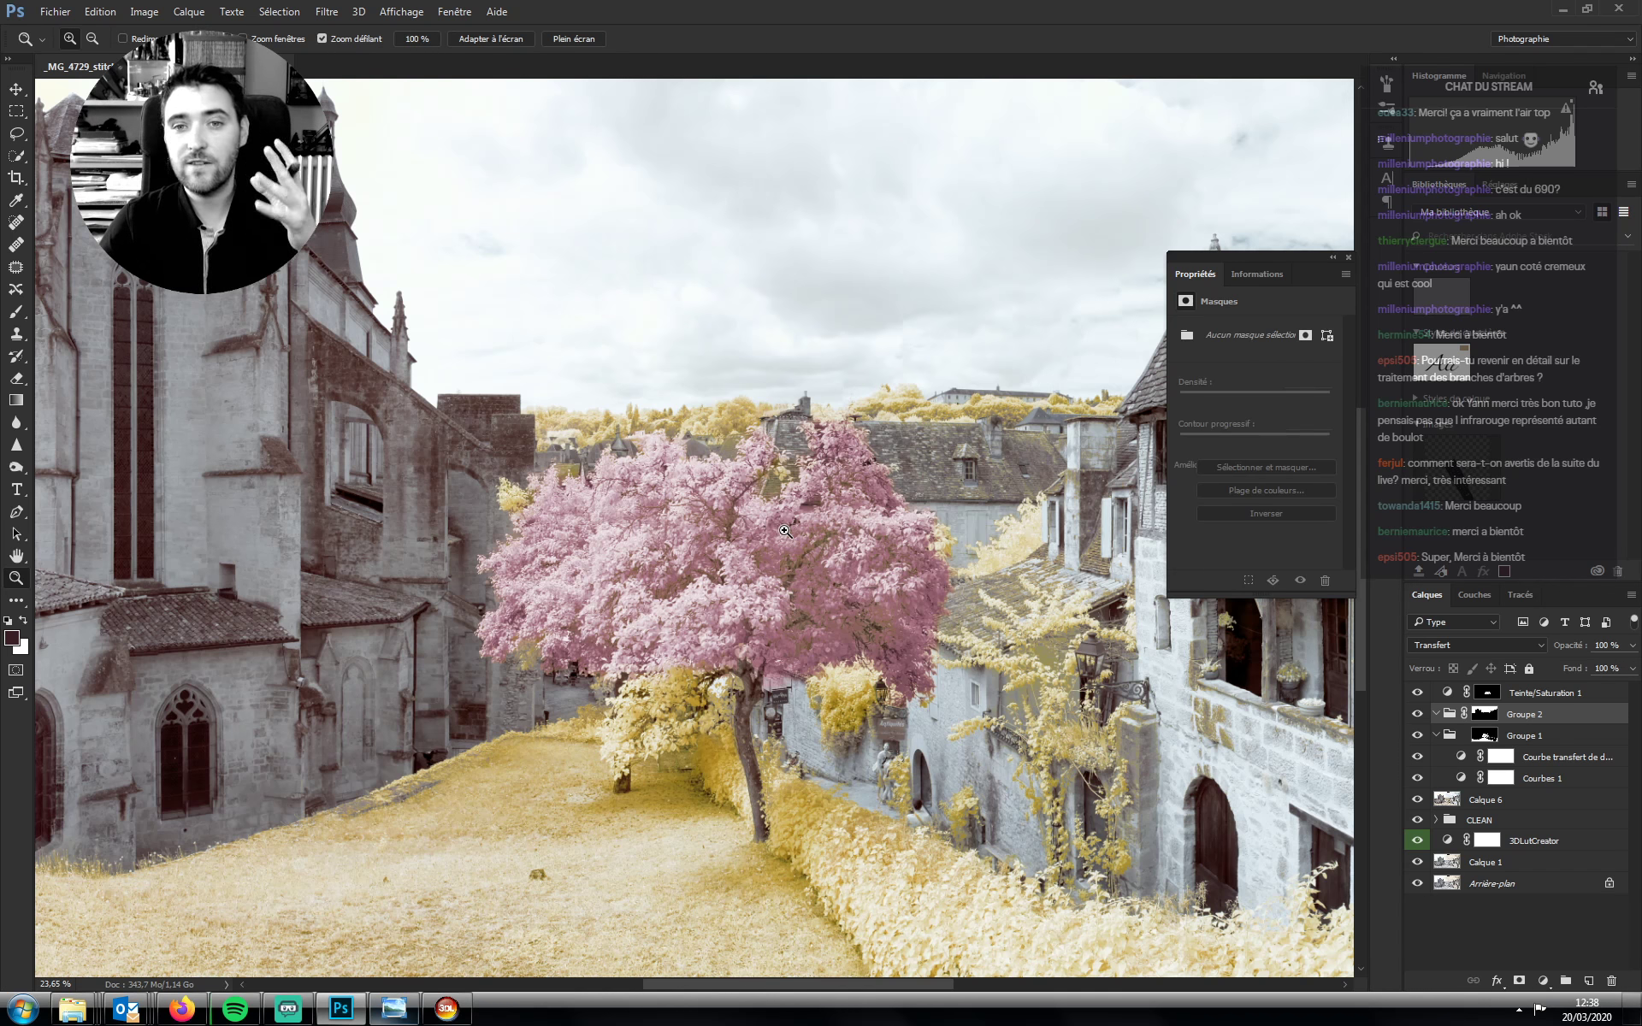
pyautogui.keyDown('alt'); pyautogui.click(785, 531); pyautogui.keyUp('alt')
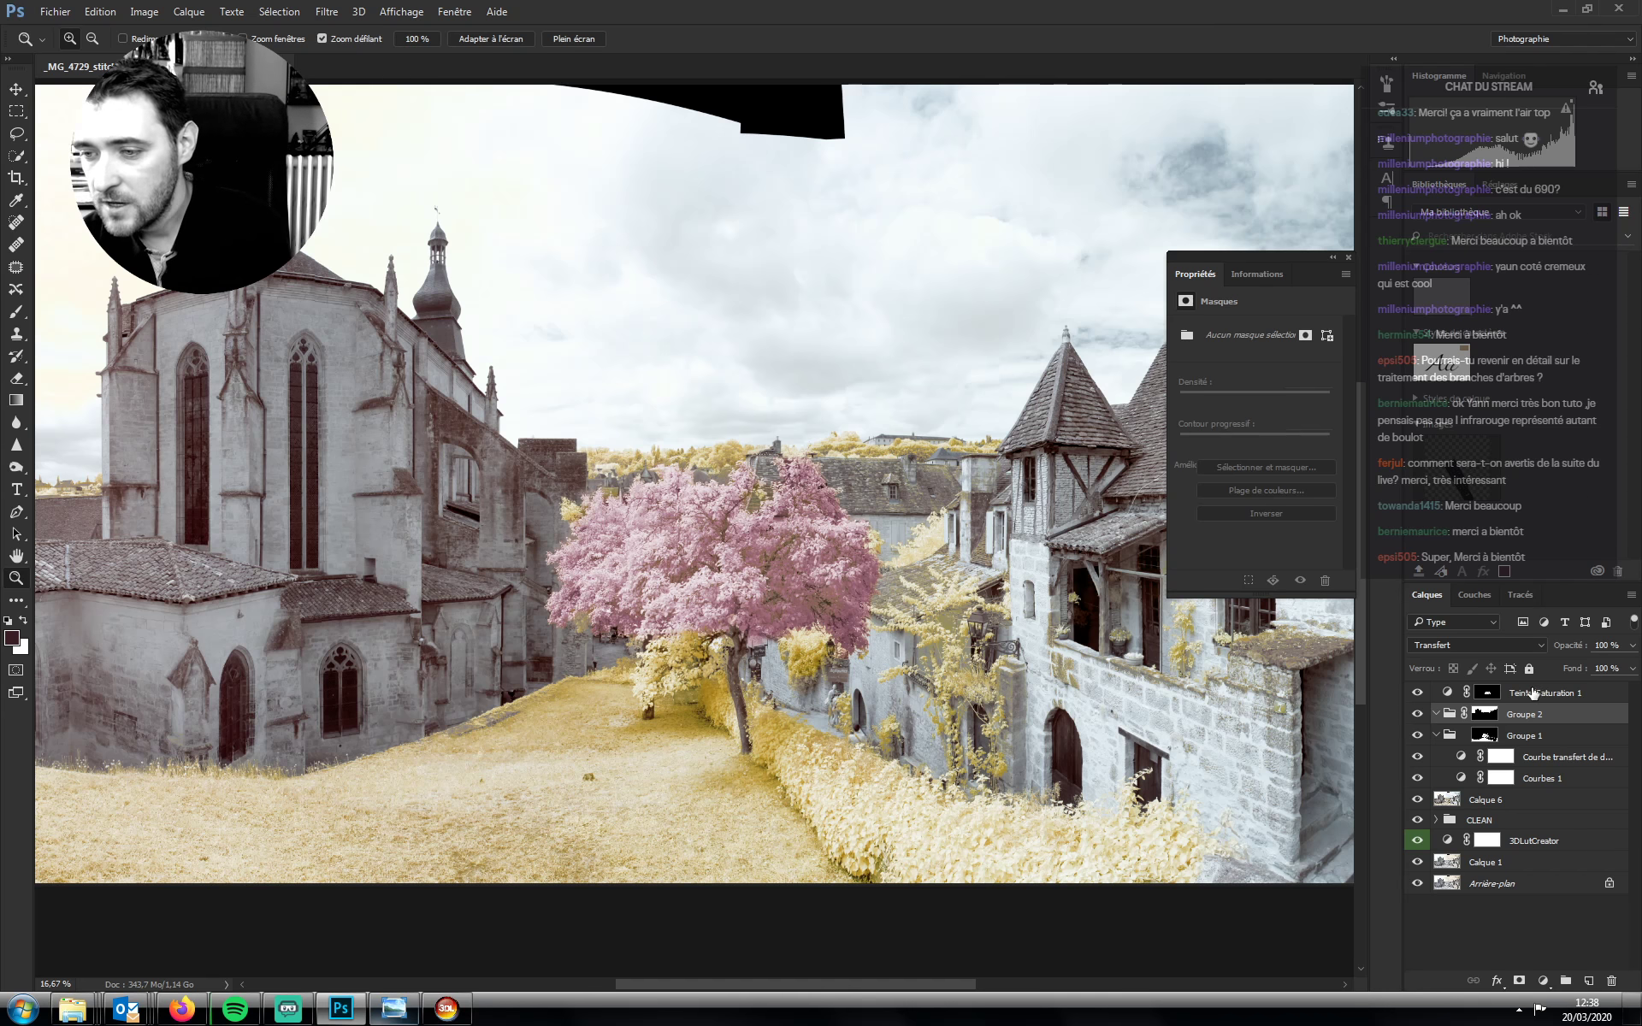
# Delete the Teinte/Saturation 1 layer, collapse the properties display, and save the document
pyautogui.click(1531, 693)
pyautogui.press('Delete')
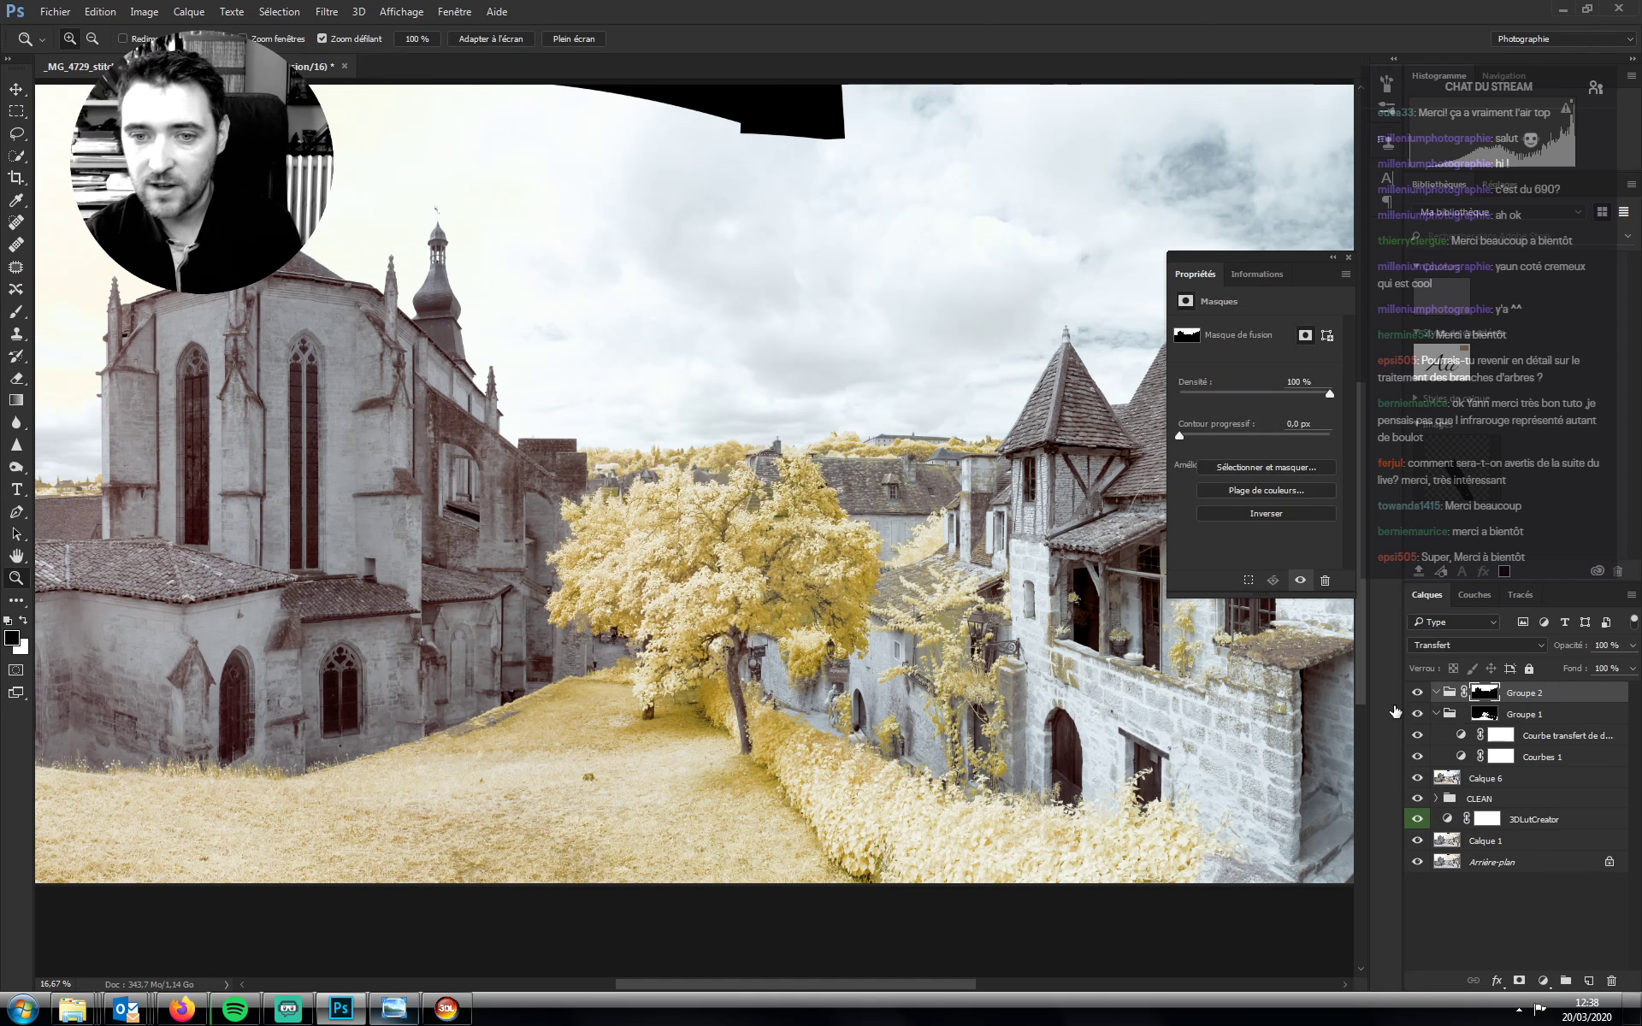
pyautogui.hotkey('ctrl', '-')
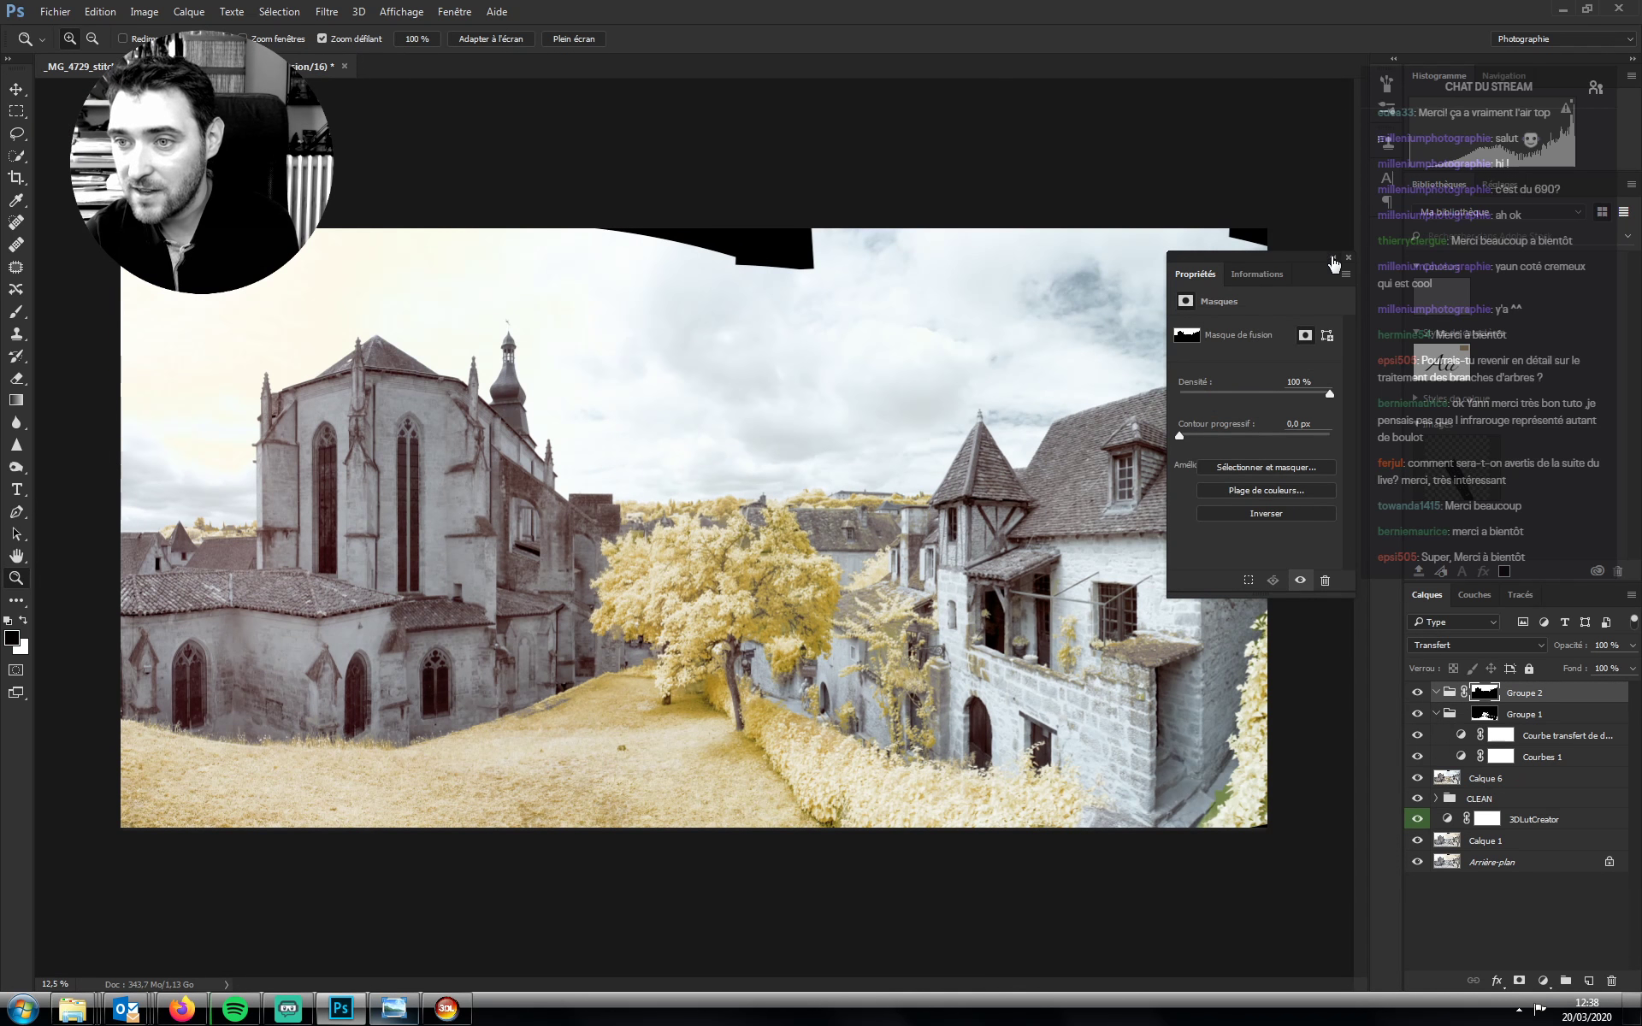
pyautogui.click(1333, 257)
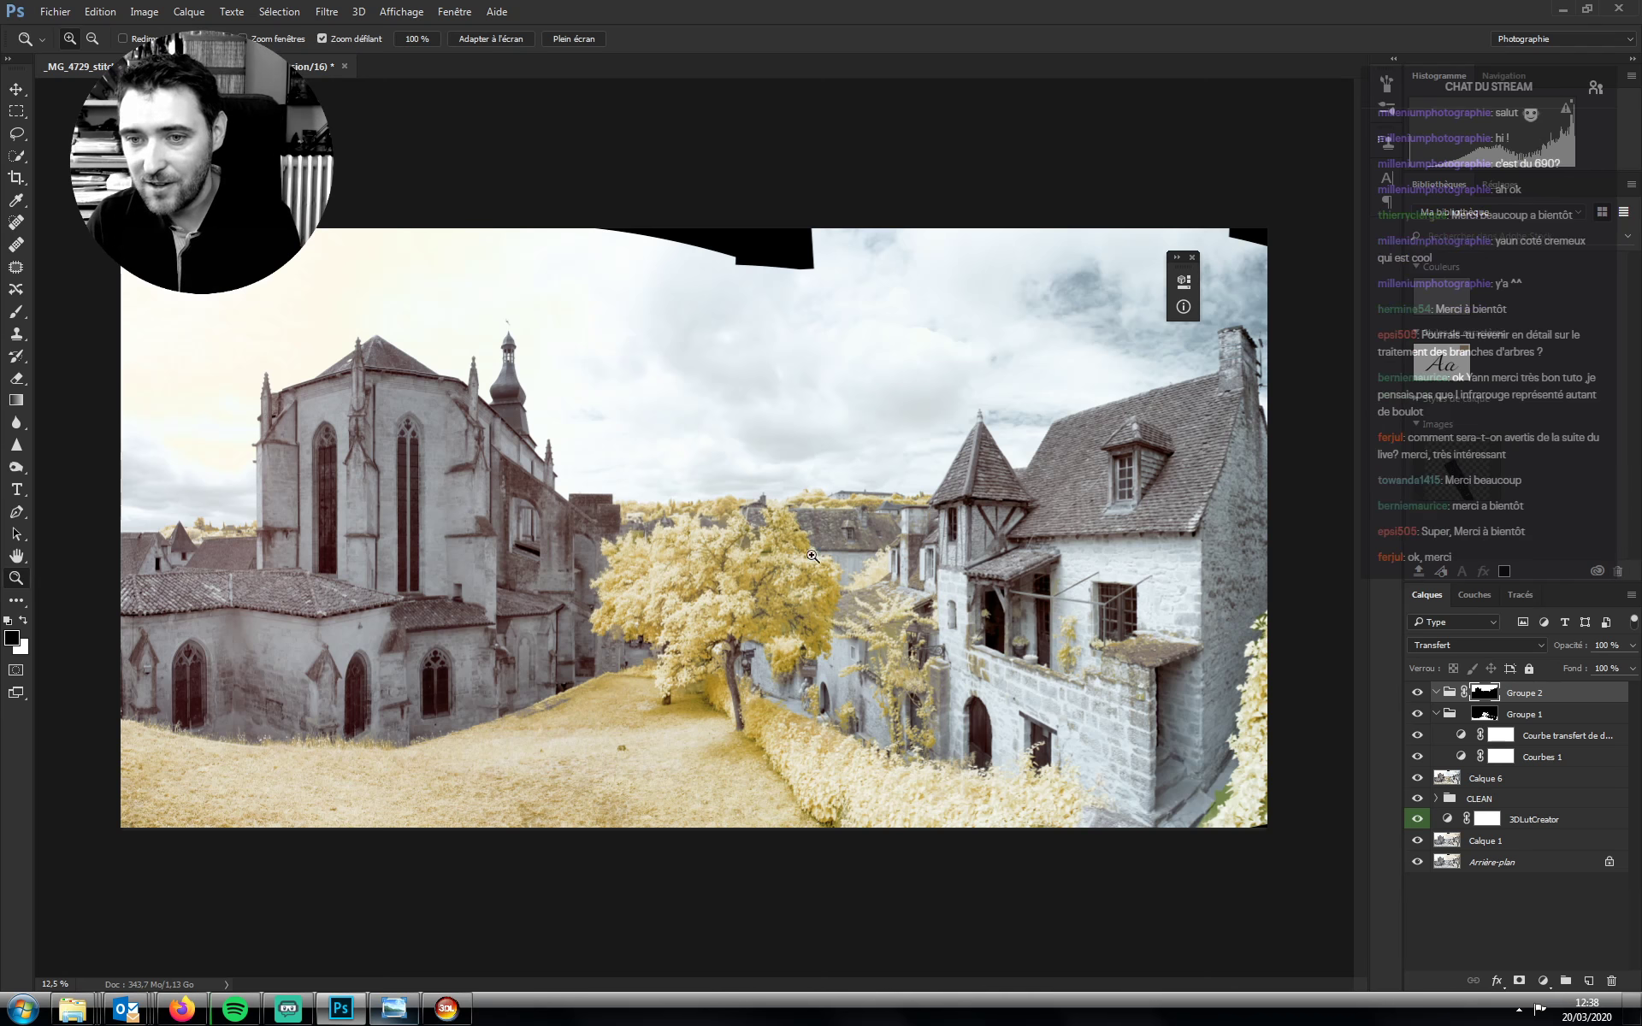
pyautogui.moveTo(749, 649)
pyautogui.mouseDown()
pyautogui.moveTo(829, 610)
pyautogui.moveTo(756, 641)
pyautogui.mouseUp()
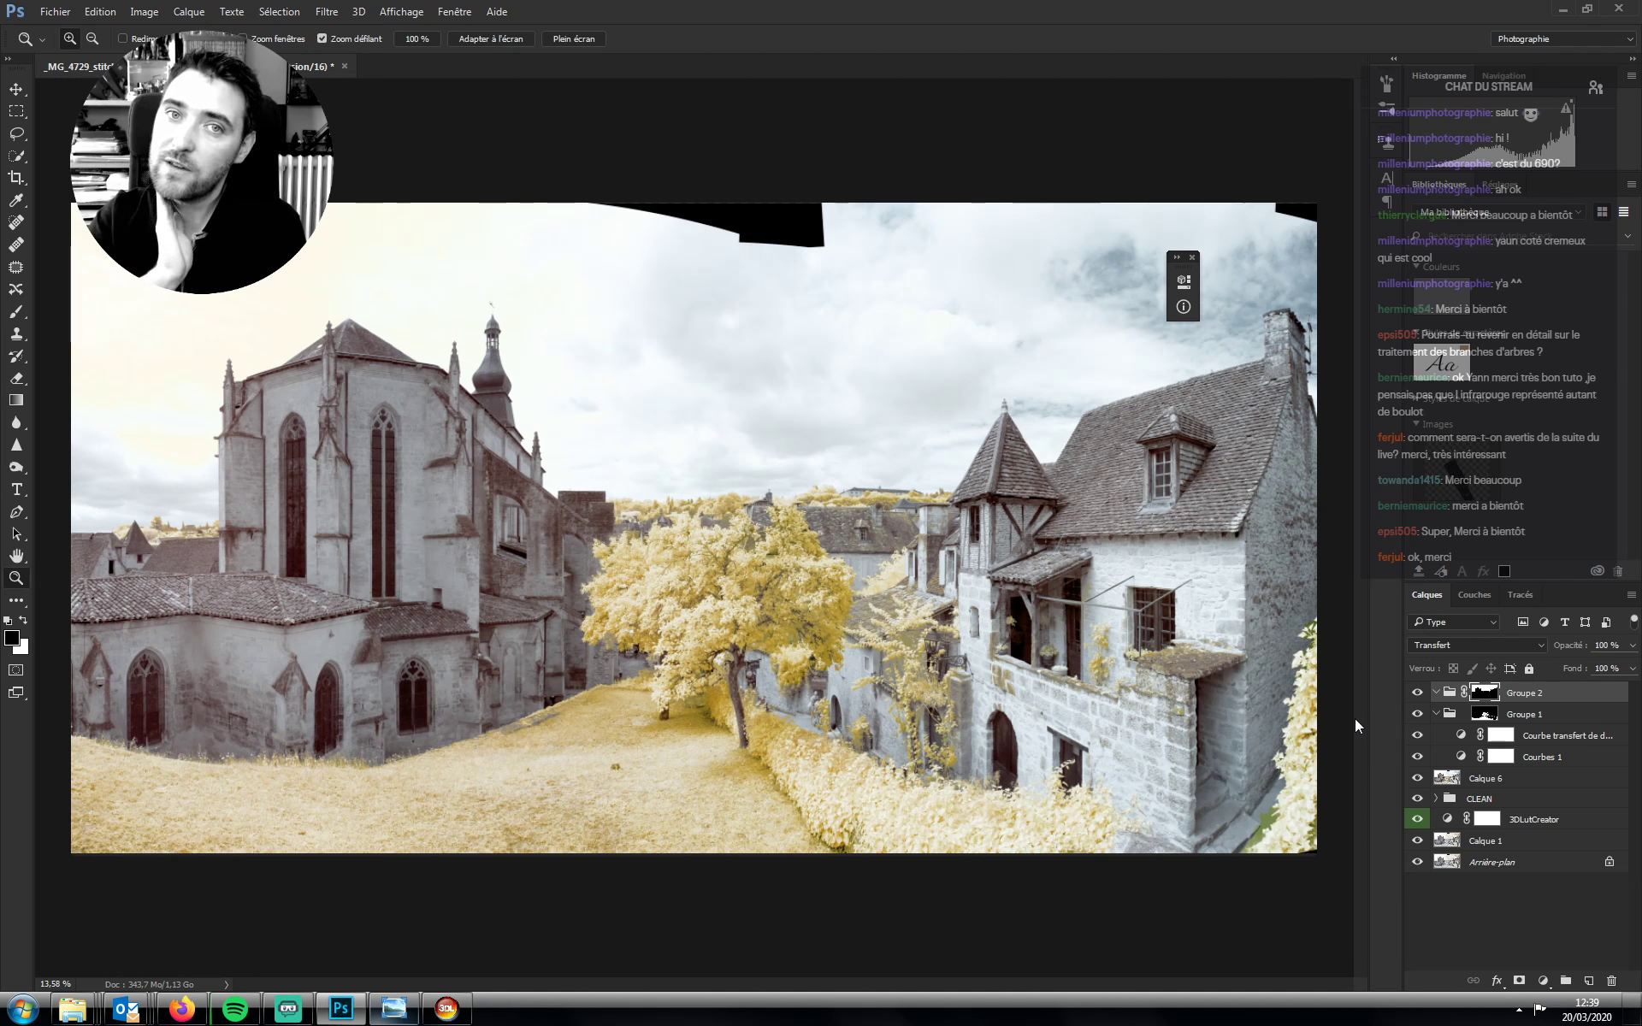
pyautogui.hotkey('ctrl', 's')
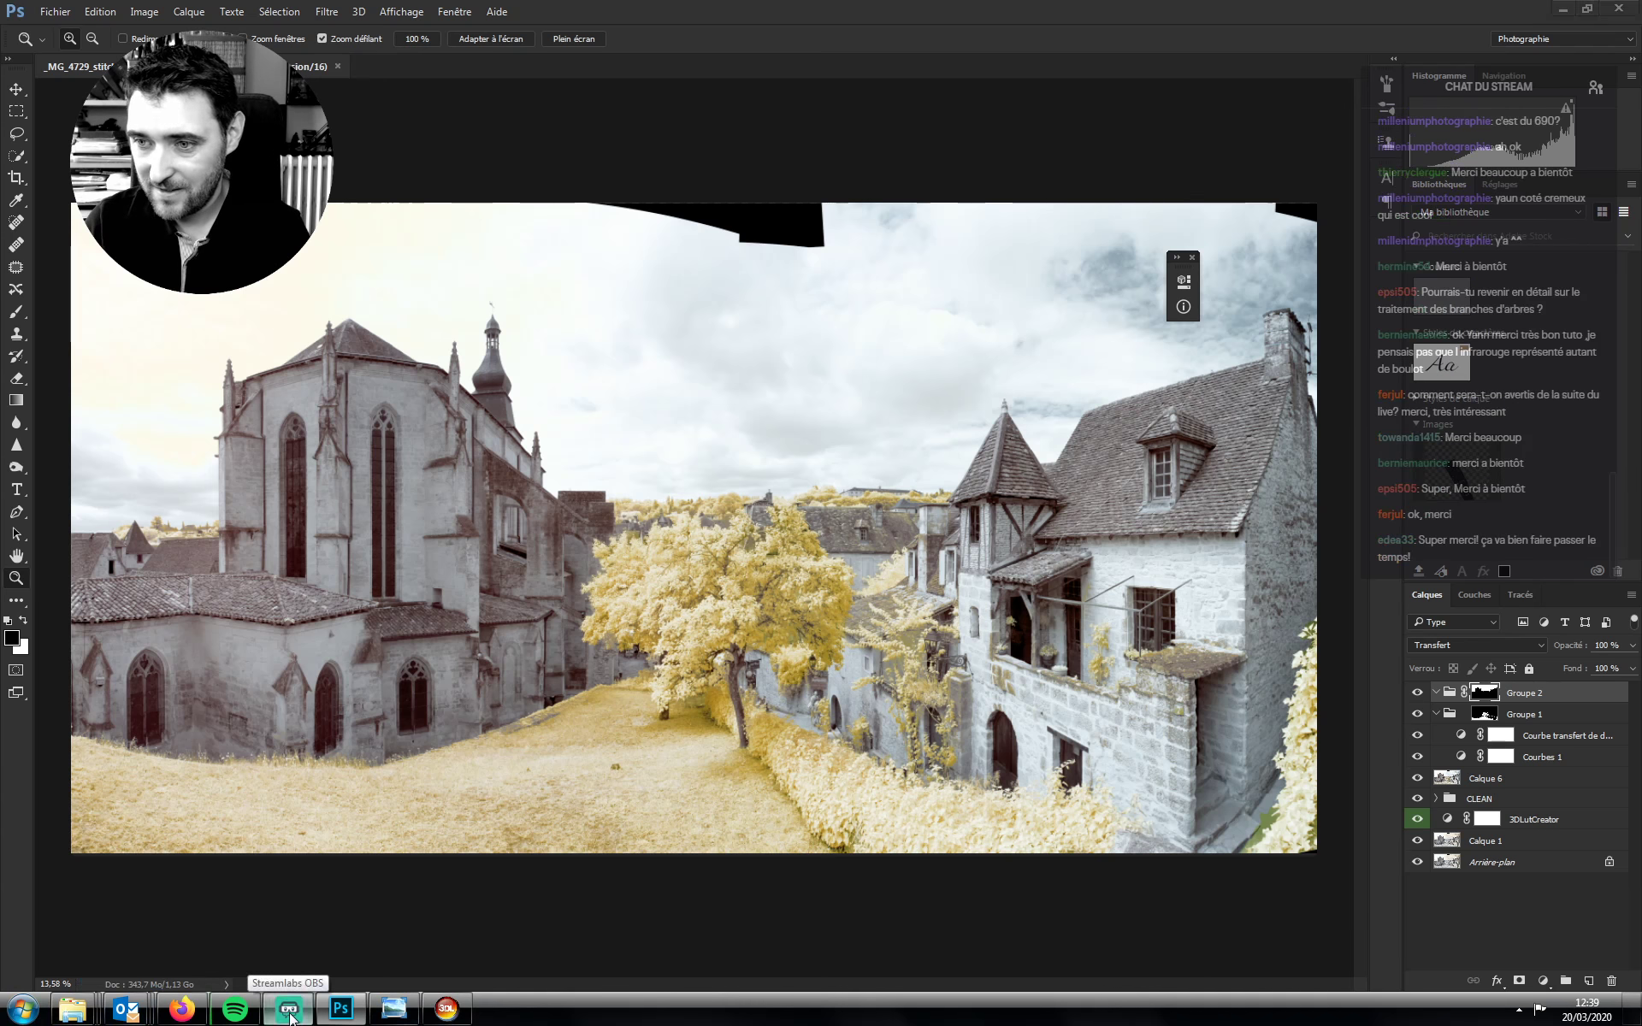
# Switch to Streamlabs OBS and activate the Offline scene
pyautogui.click(286, 1010)
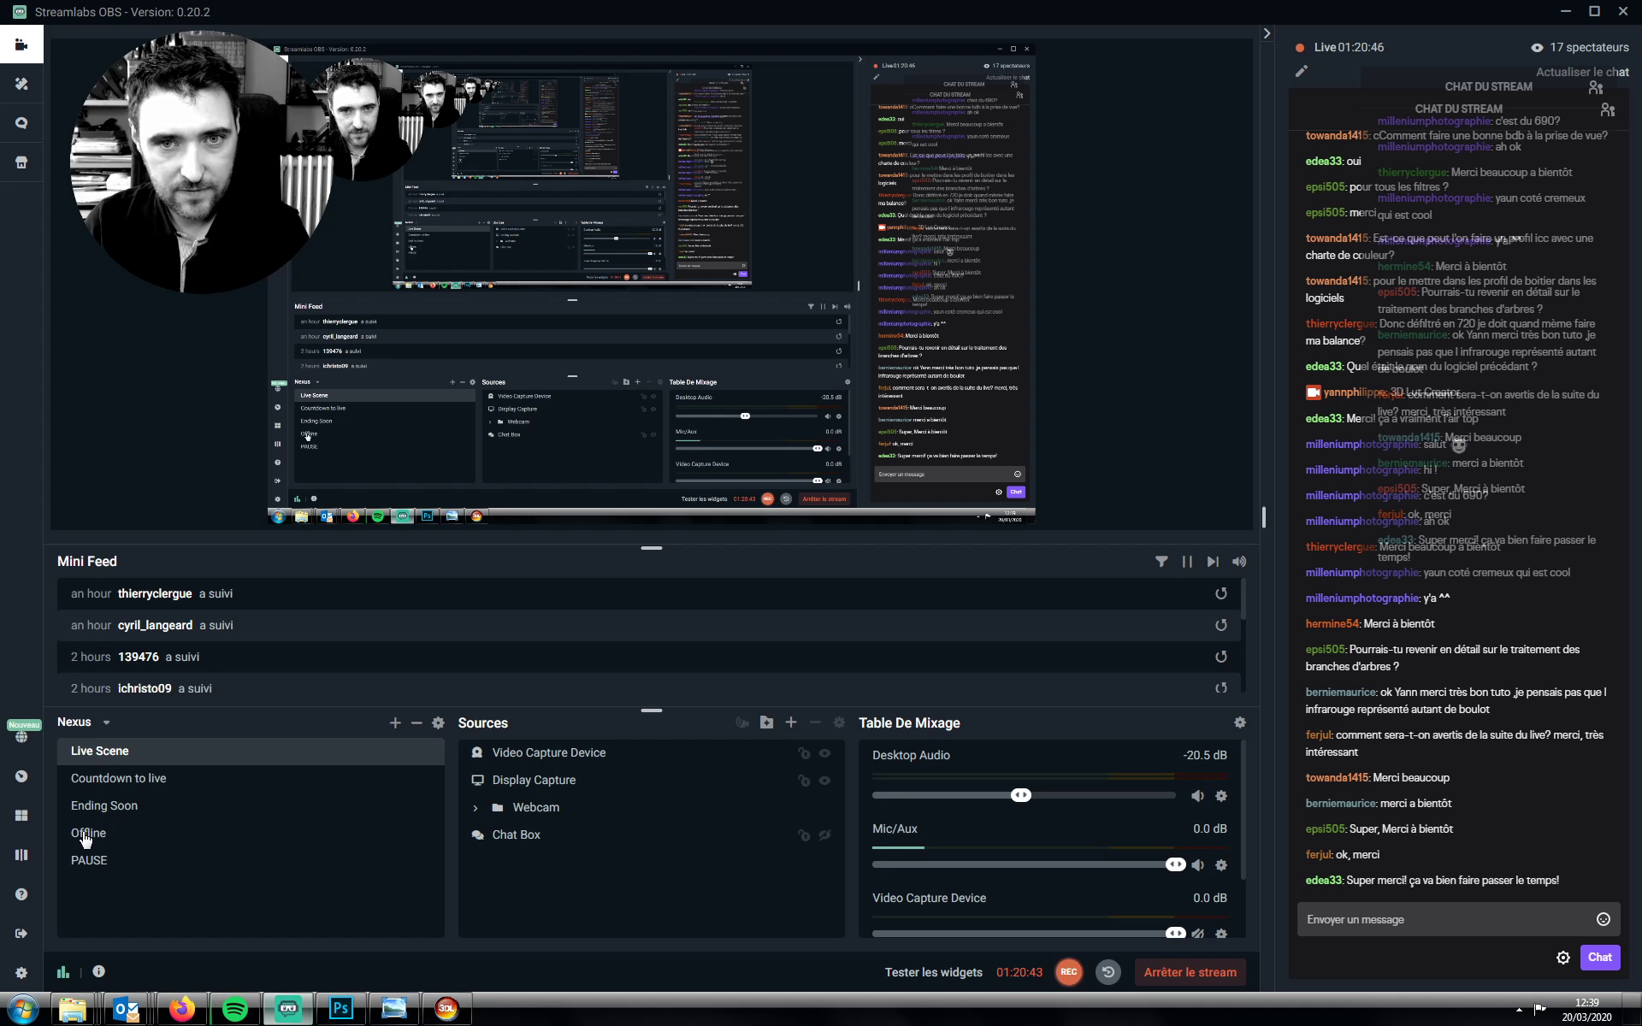
pyautogui.click(86, 834)
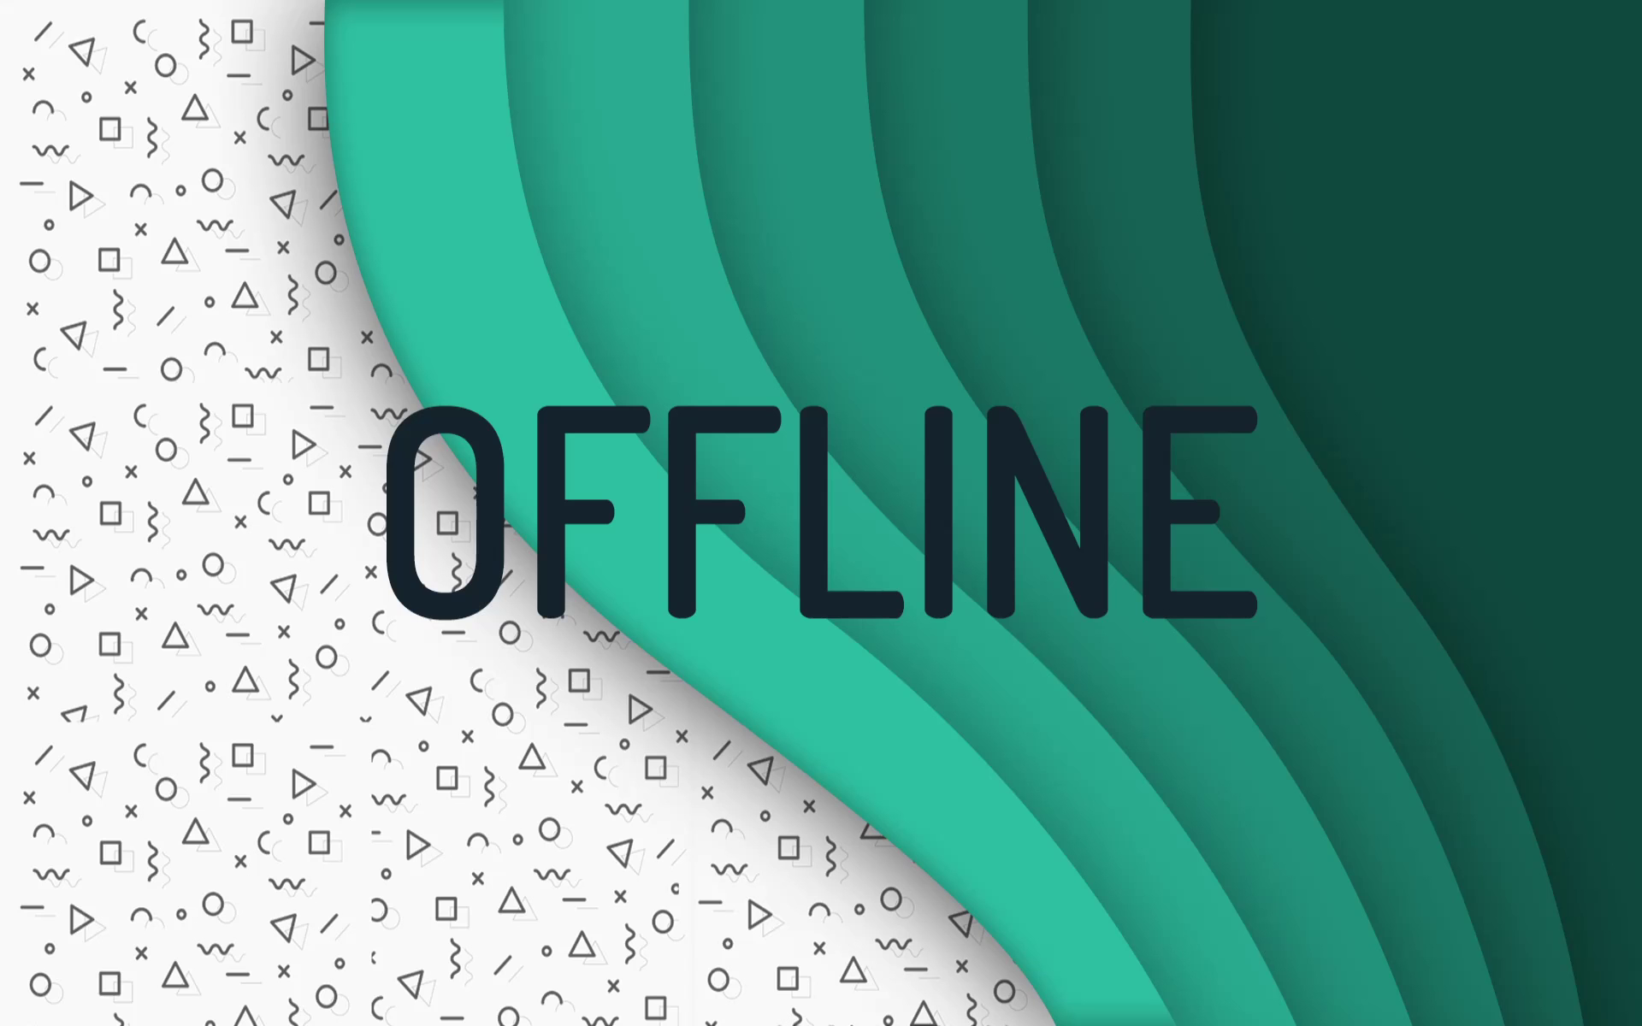